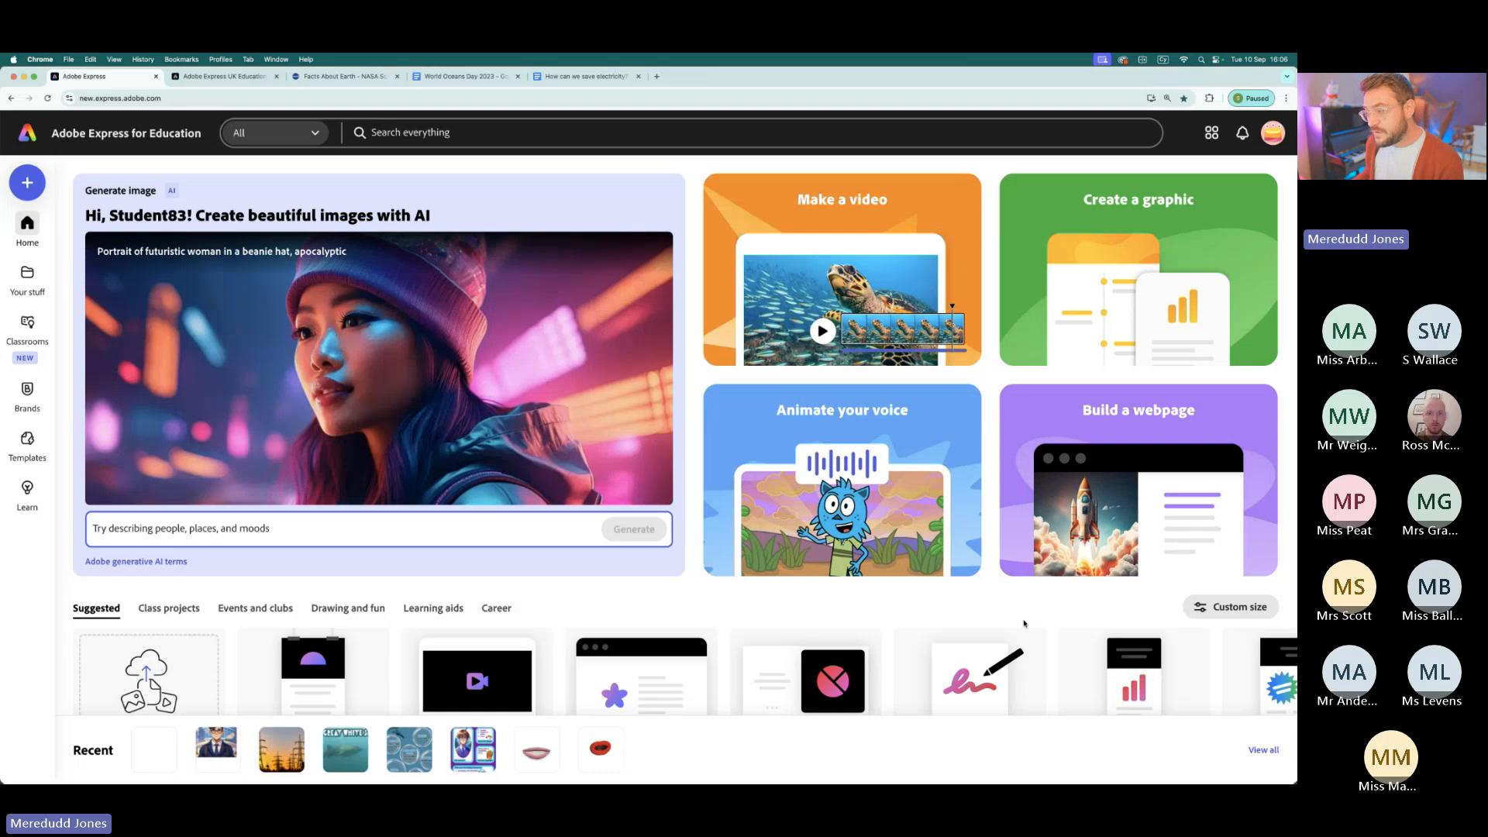
{"action": "scroll", "coordinate": [1024, 623], "scroll_direction": "down", "scroll_amount": 2}
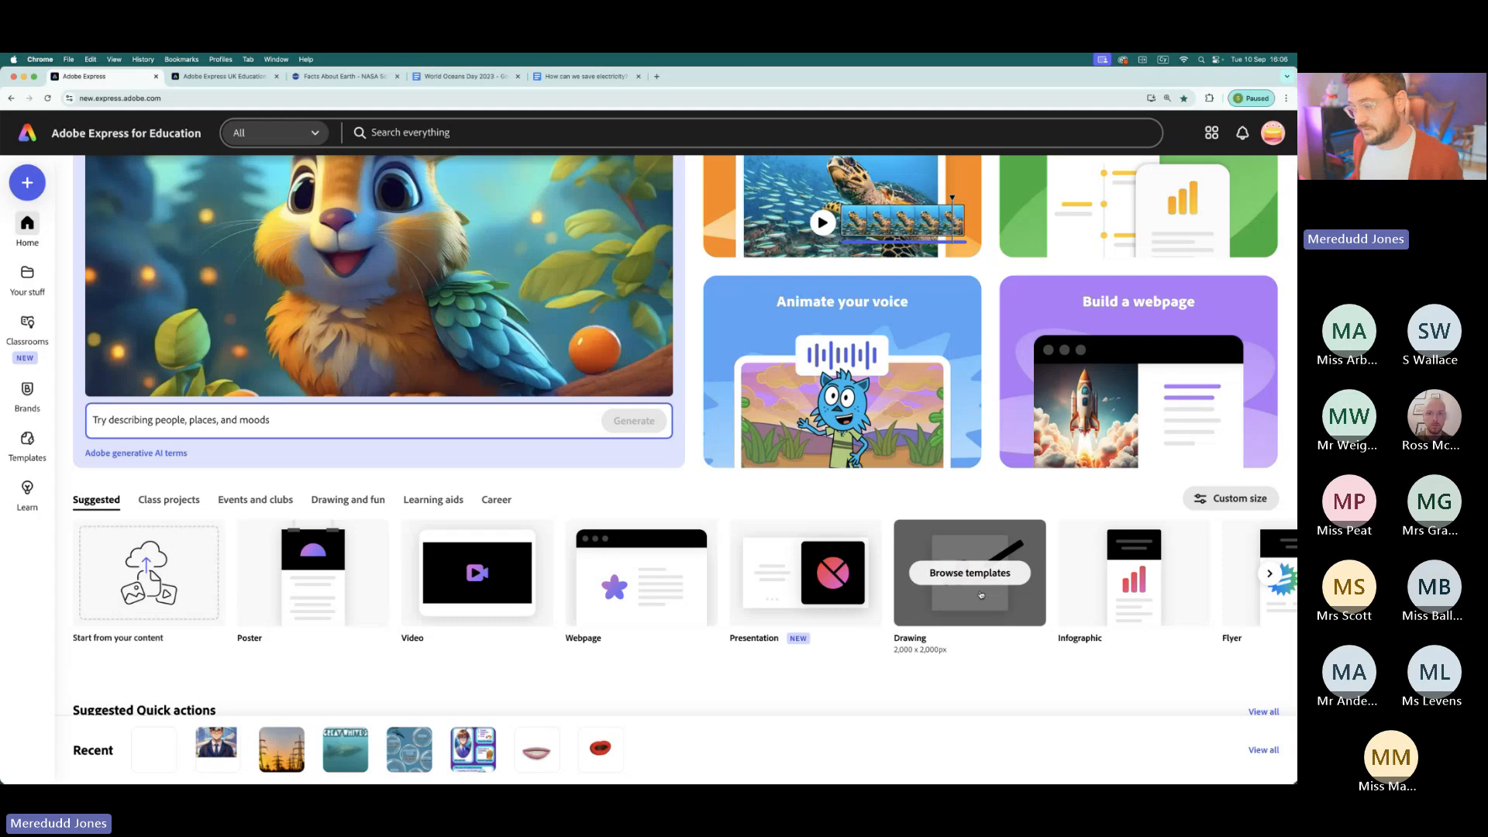
{"action": "scroll", "coordinate": [996, 600], "scroll_direction": "up", "scroll_amount": 2}
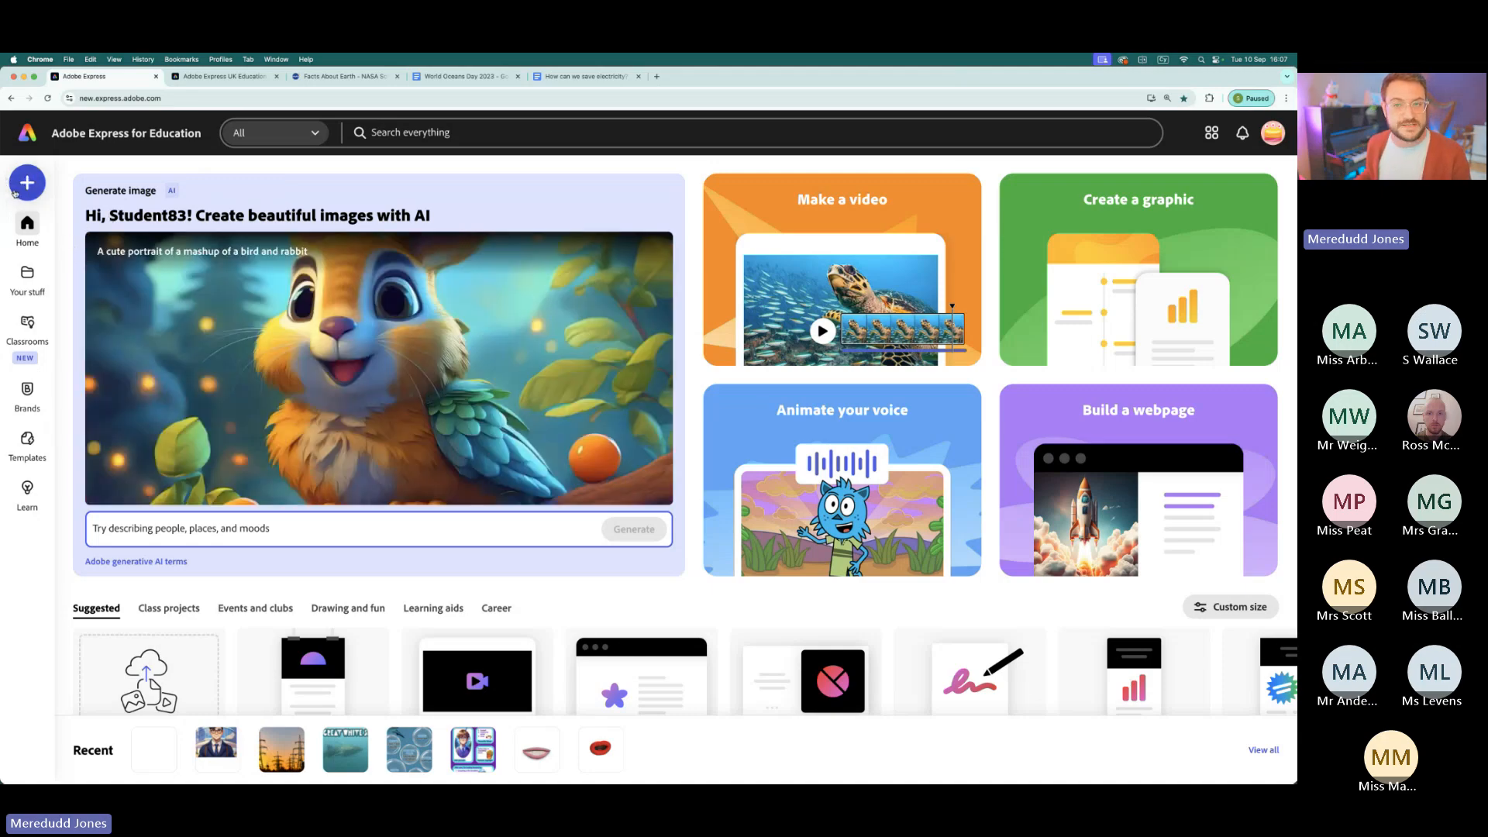
{"action": "scroll", "coordinate": [15, 193], "scroll_direction": "up", "scroll_amount": 5}
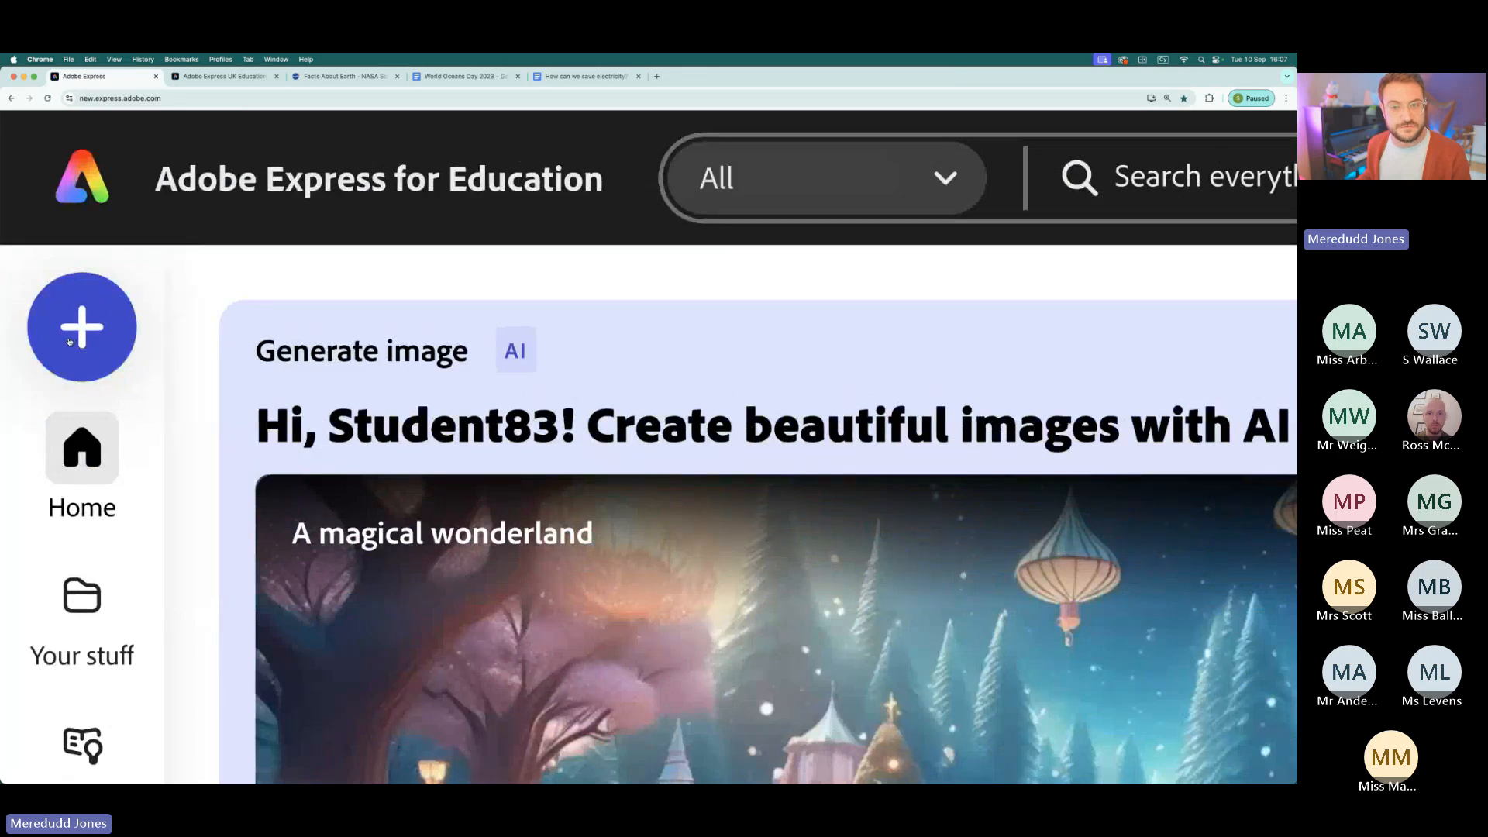
{"action": "scroll", "coordinate": [69, 341], "scroll_direction": "down", "scroll_amount": 5}
- Open the Generate QR code quick action to view its options, and close it without creating a code
{"action": "left_click", "coordinate": [23, 186]}
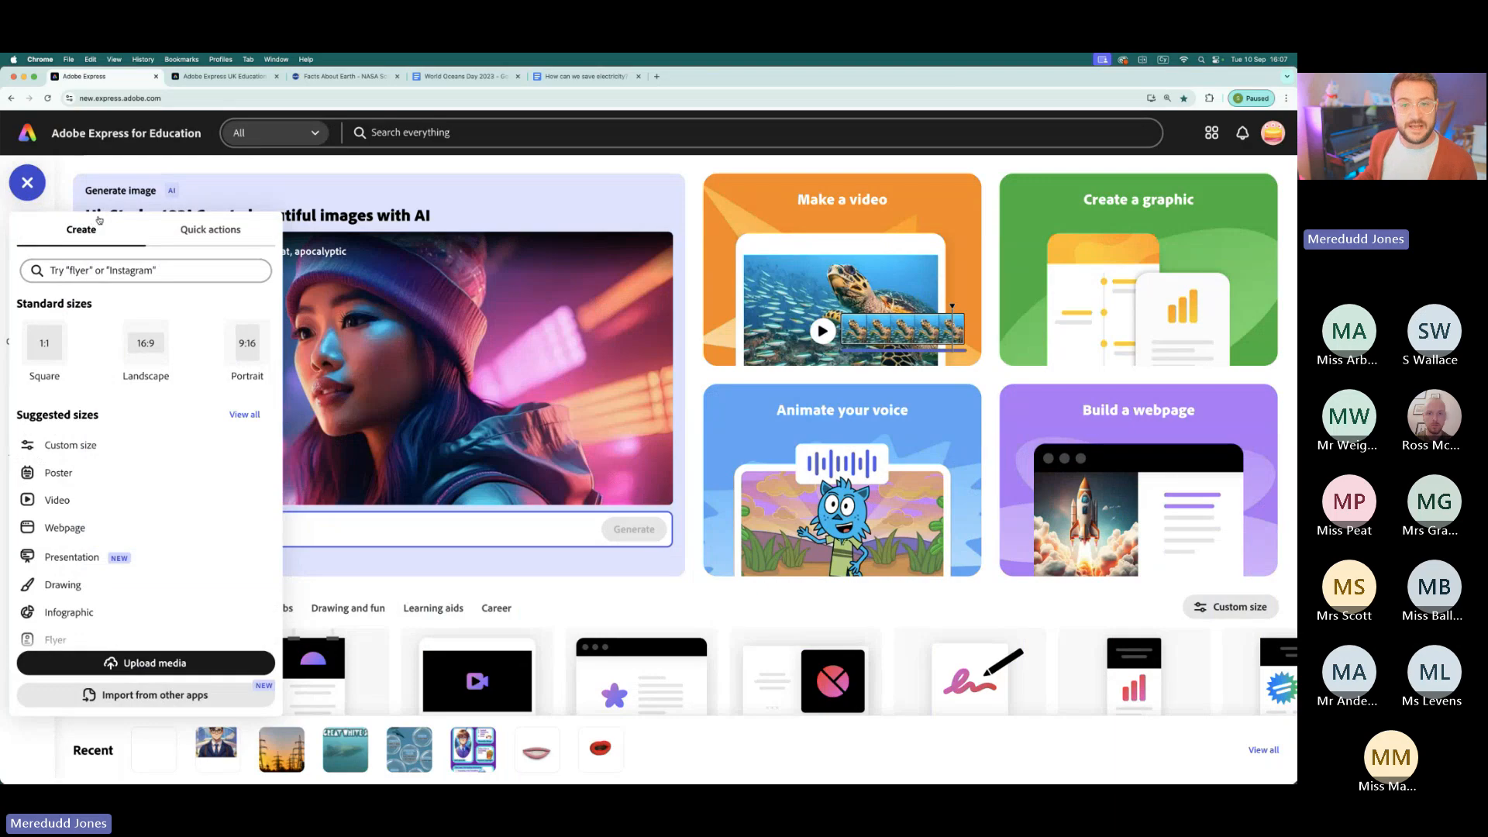
{"action": "left_click", "coordinate": [219, 234]}
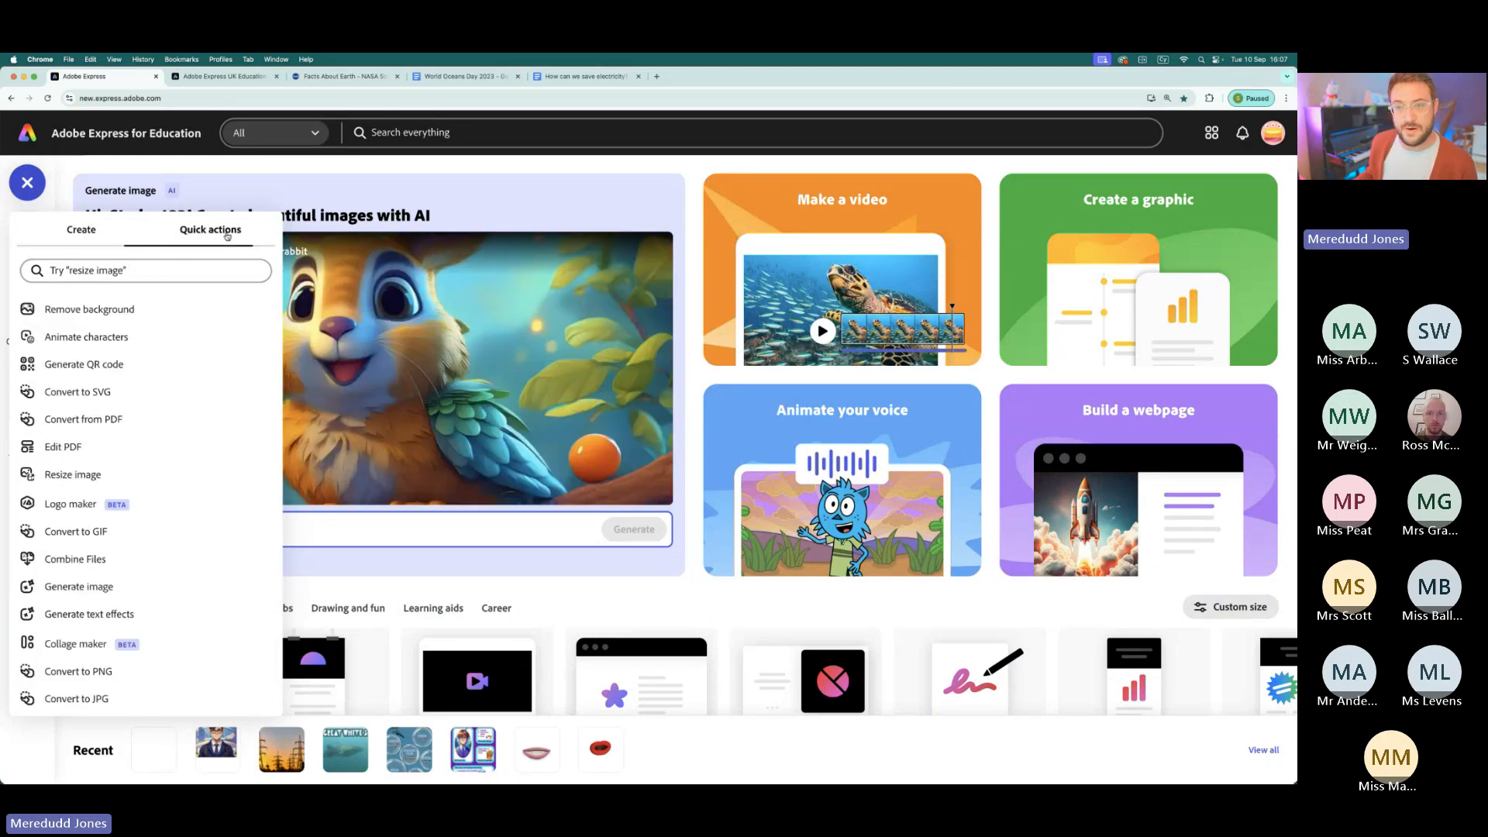
{"action": "scroll", "coordinate": [86, 321], "scroll_direction": "down", "scroll_amount": 1}
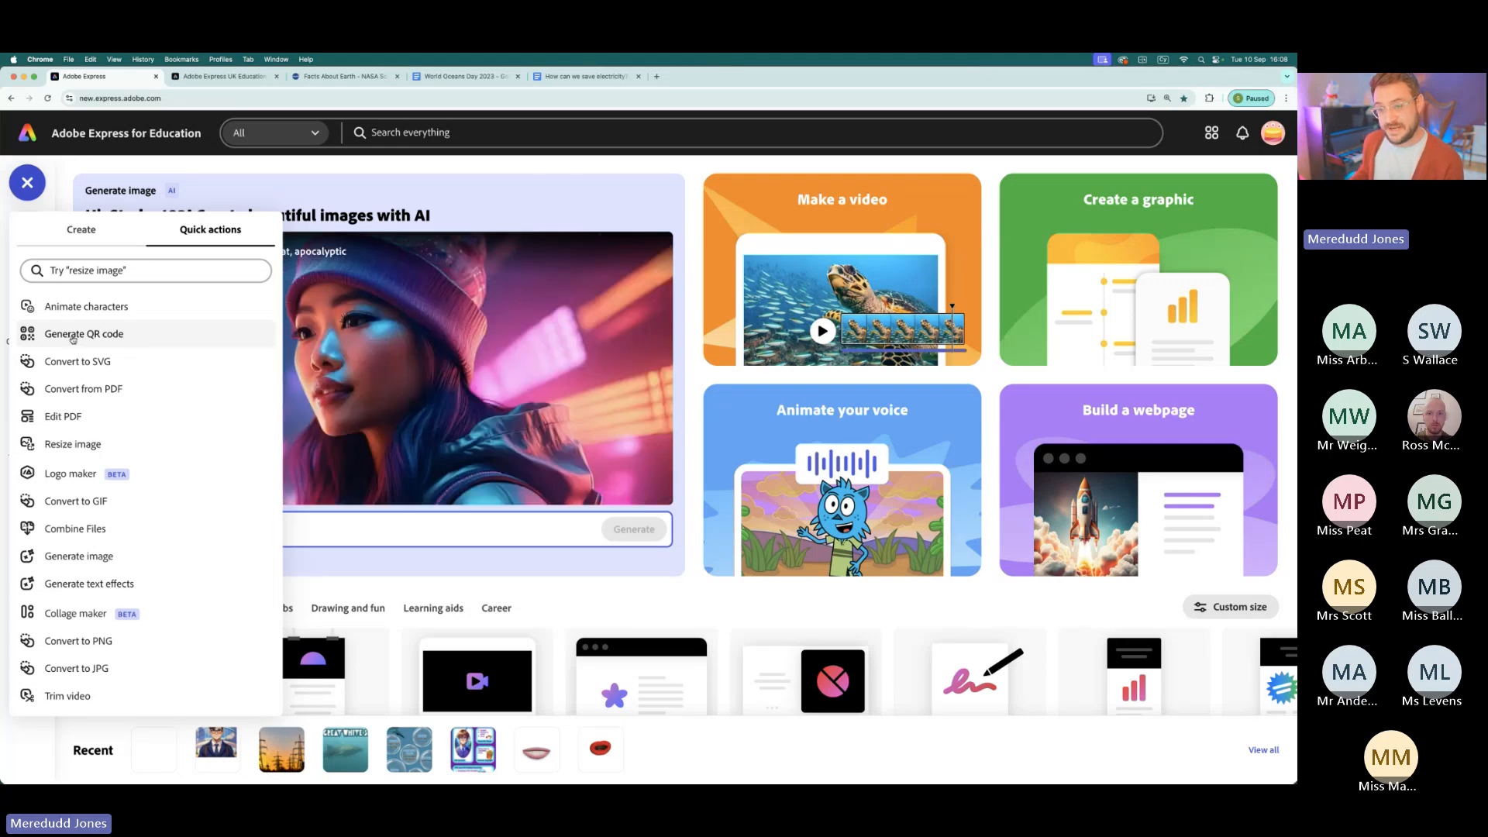
{"action": "left_click", "coordinate": [74, 338]}
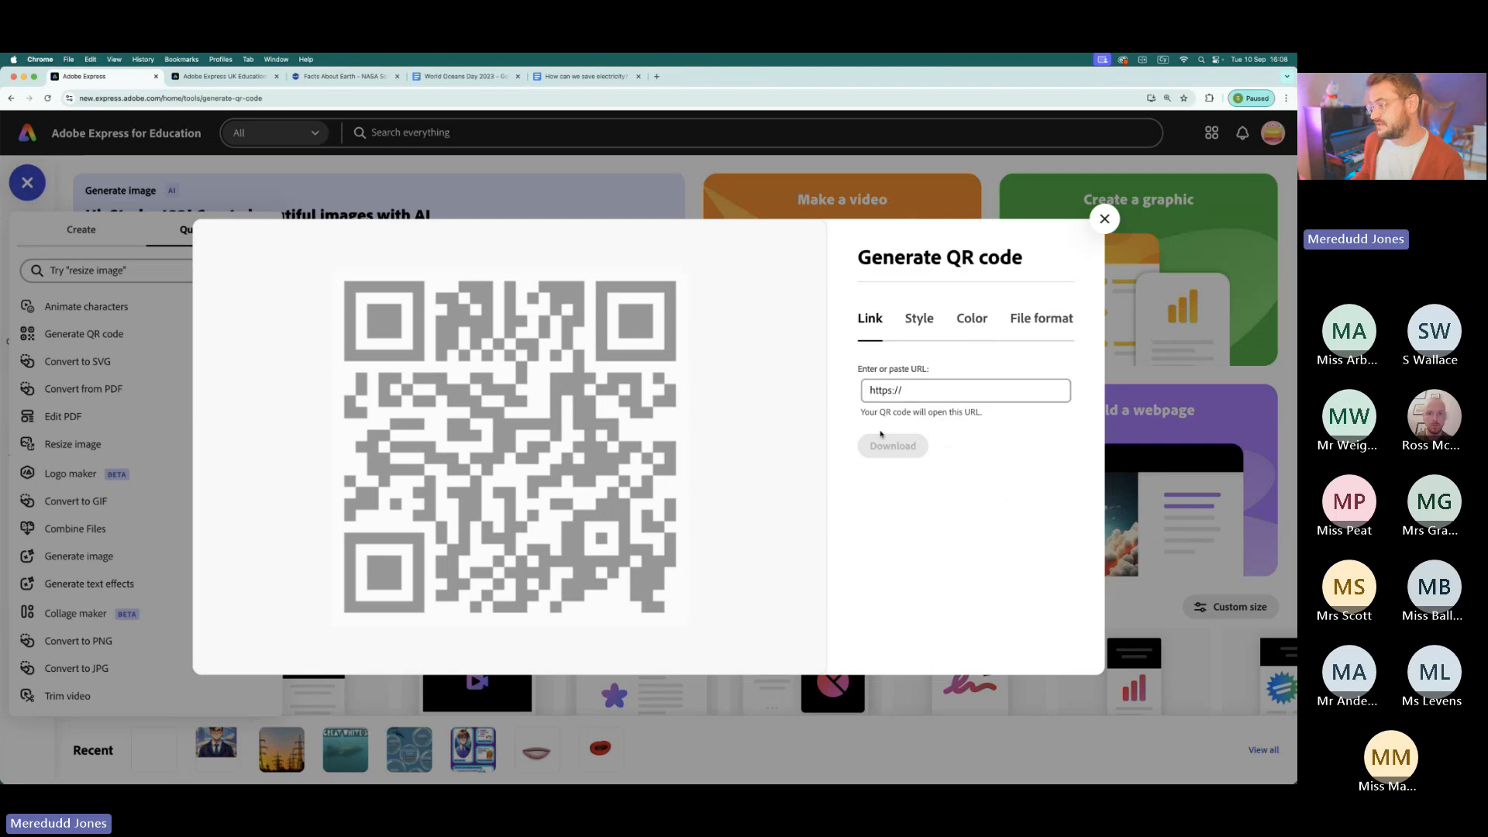
{"action": "left_click", "coordinate": [1104, 221]}
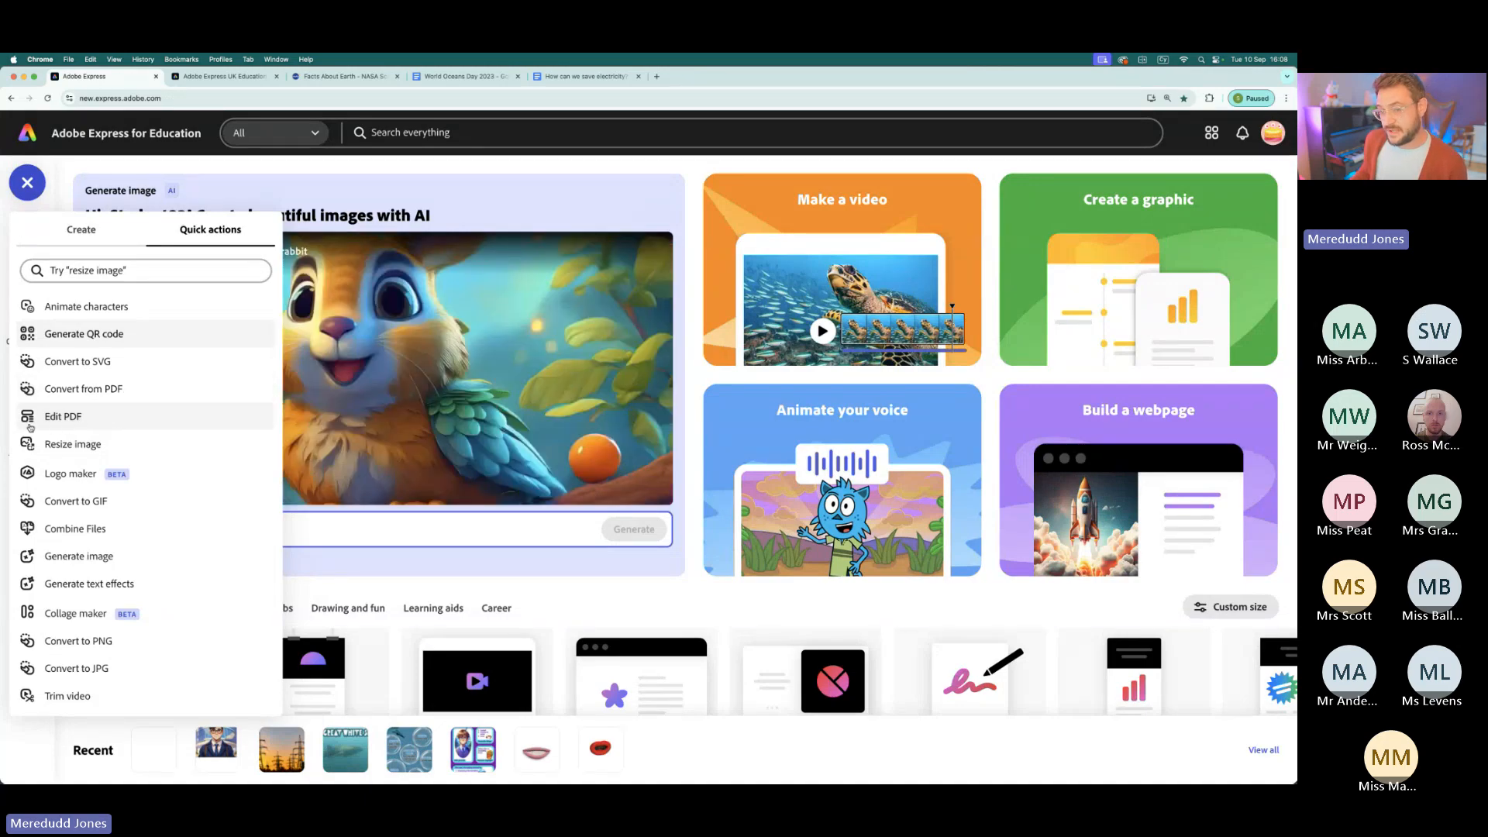
- Look through the rest of the available quick actions, including the image, PDF and video tools, and close the list
{"action": "scroll", "coordinate": [31, 427], "scroll_direction": "up", "scroll_amount": 5}
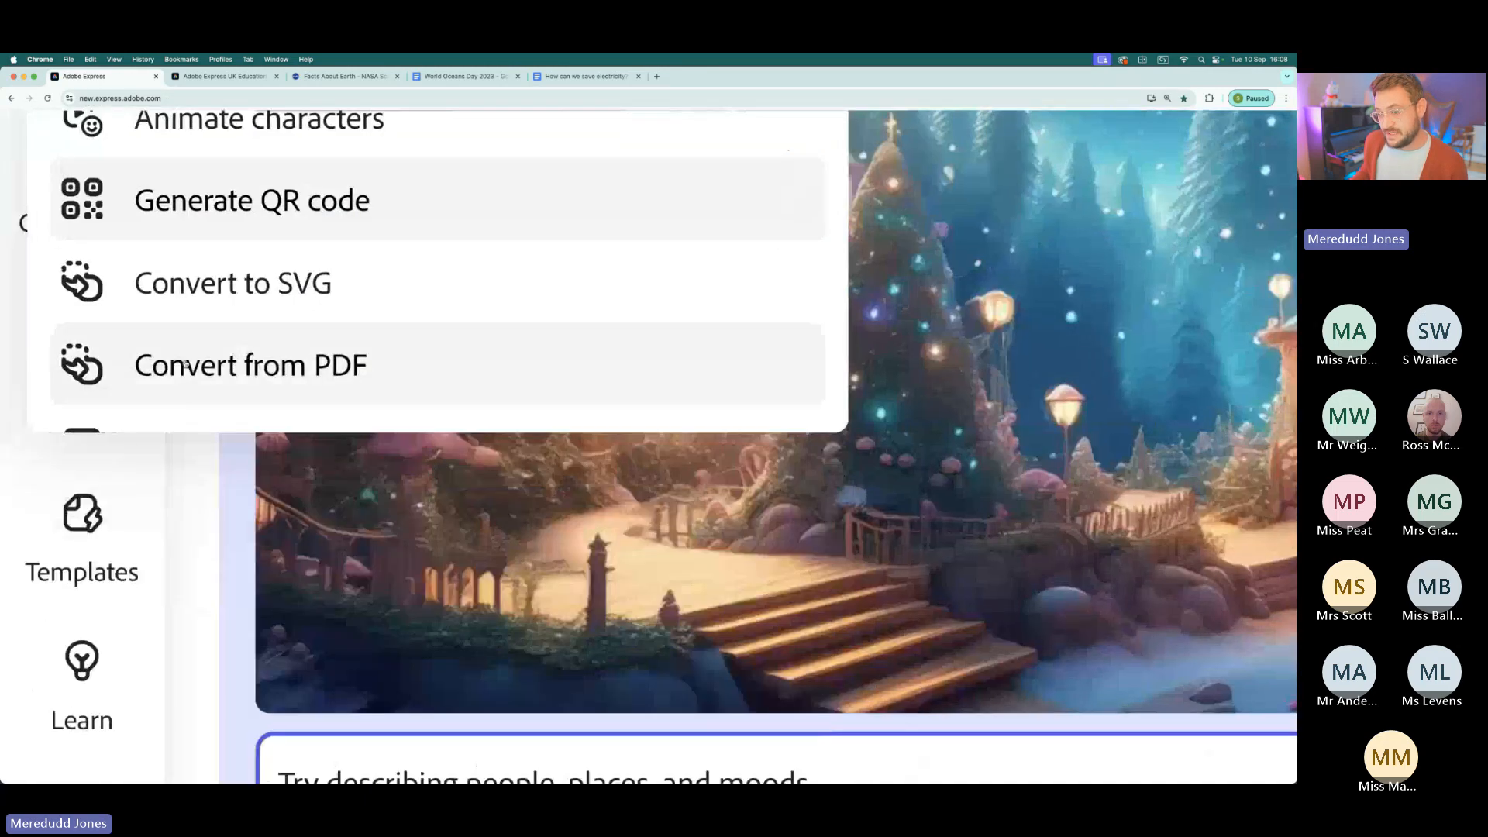
{"action": "scroll", "coordinate": [251, 308], "scroll_direction": "down", "scroll_amount": 5}
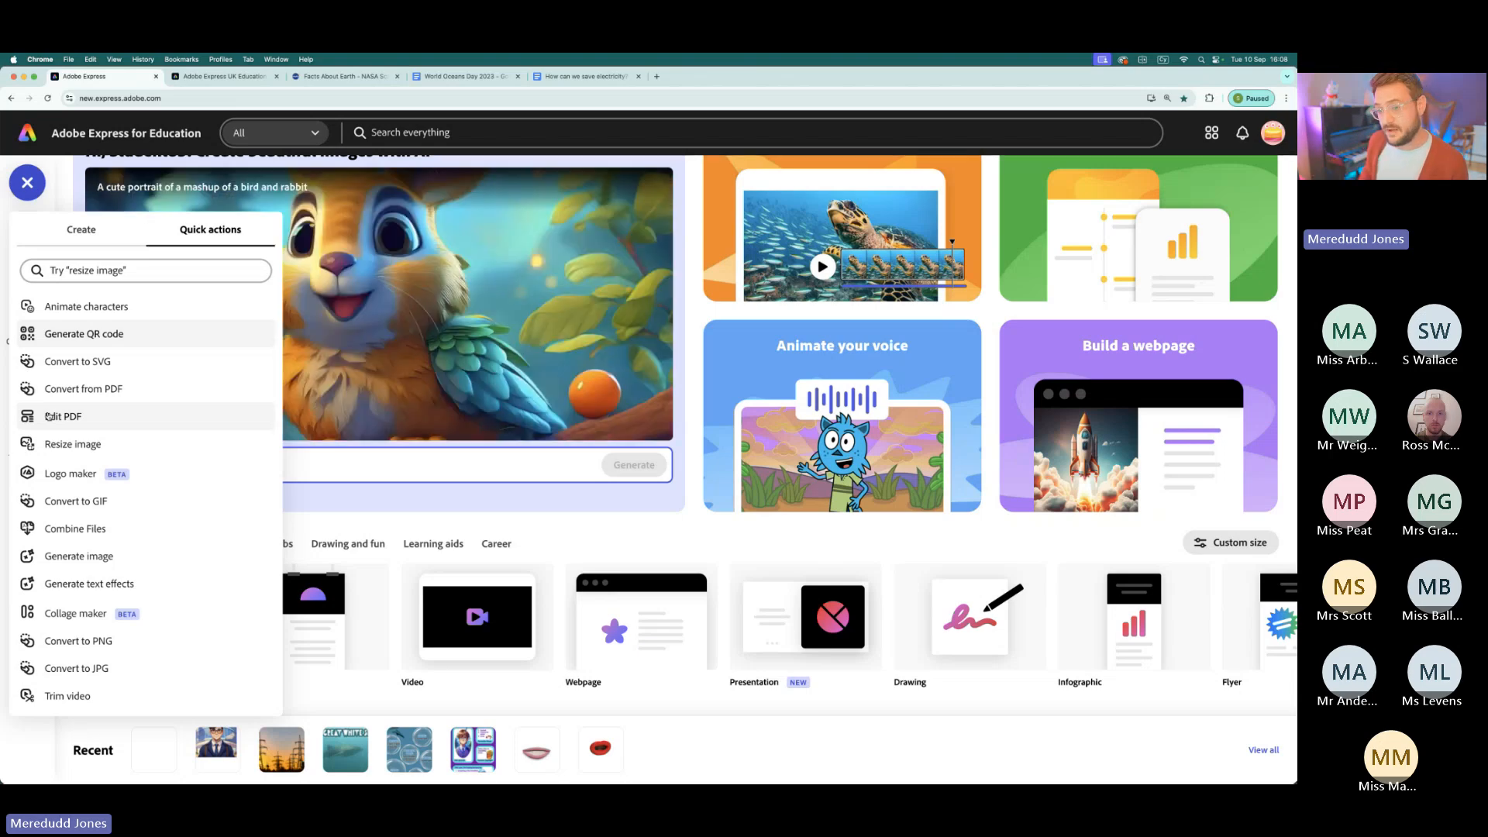
{"action": "scroll", "coordinate": [85, 496], "scroll_direction": "down", "scroll_amount": 2}
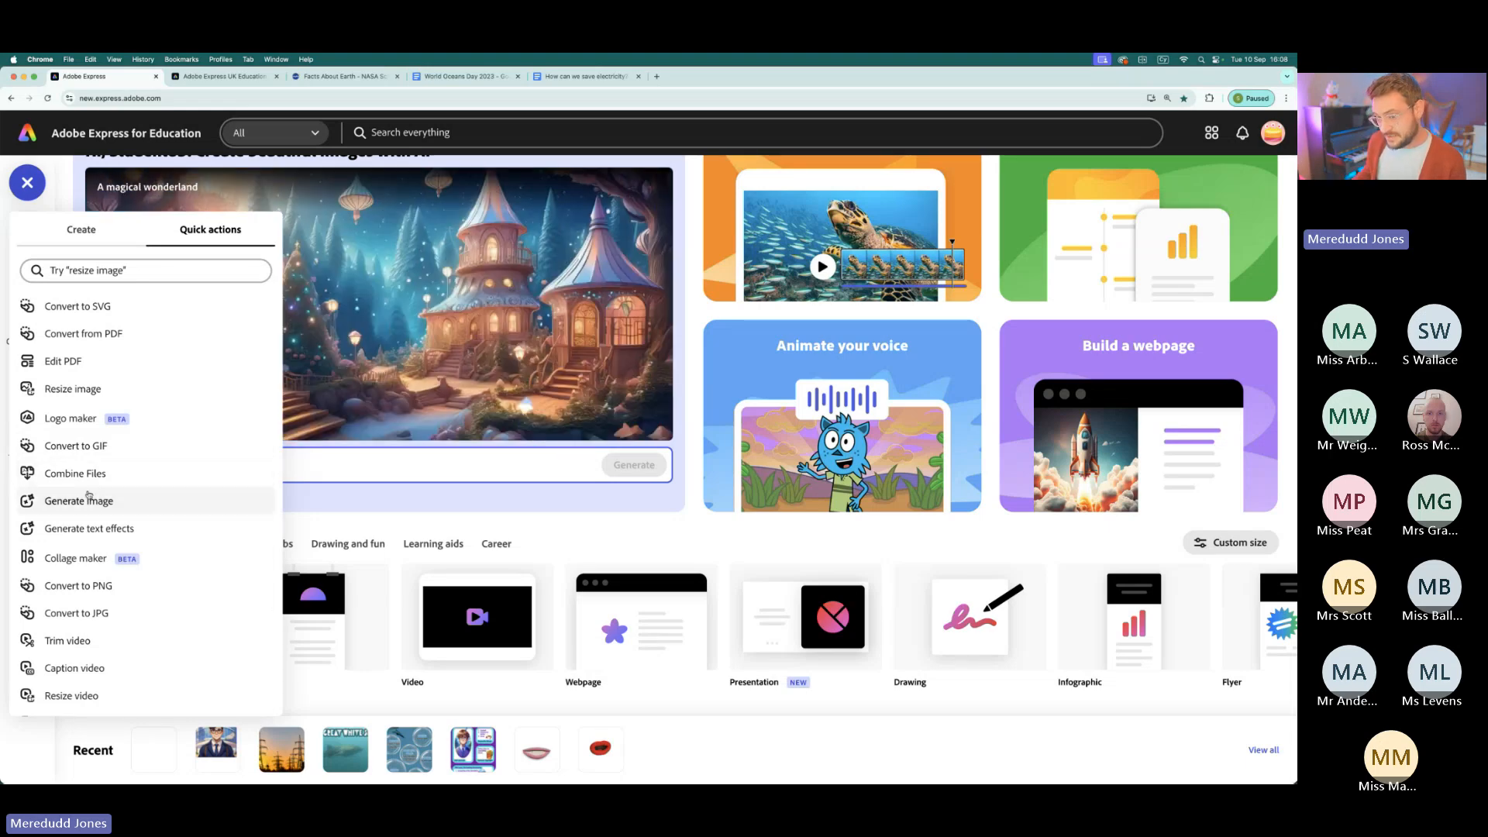
{"action": "scroll", "coordinate": [85, 496], "scroll_direction": "down", "scroll_amount": 3}
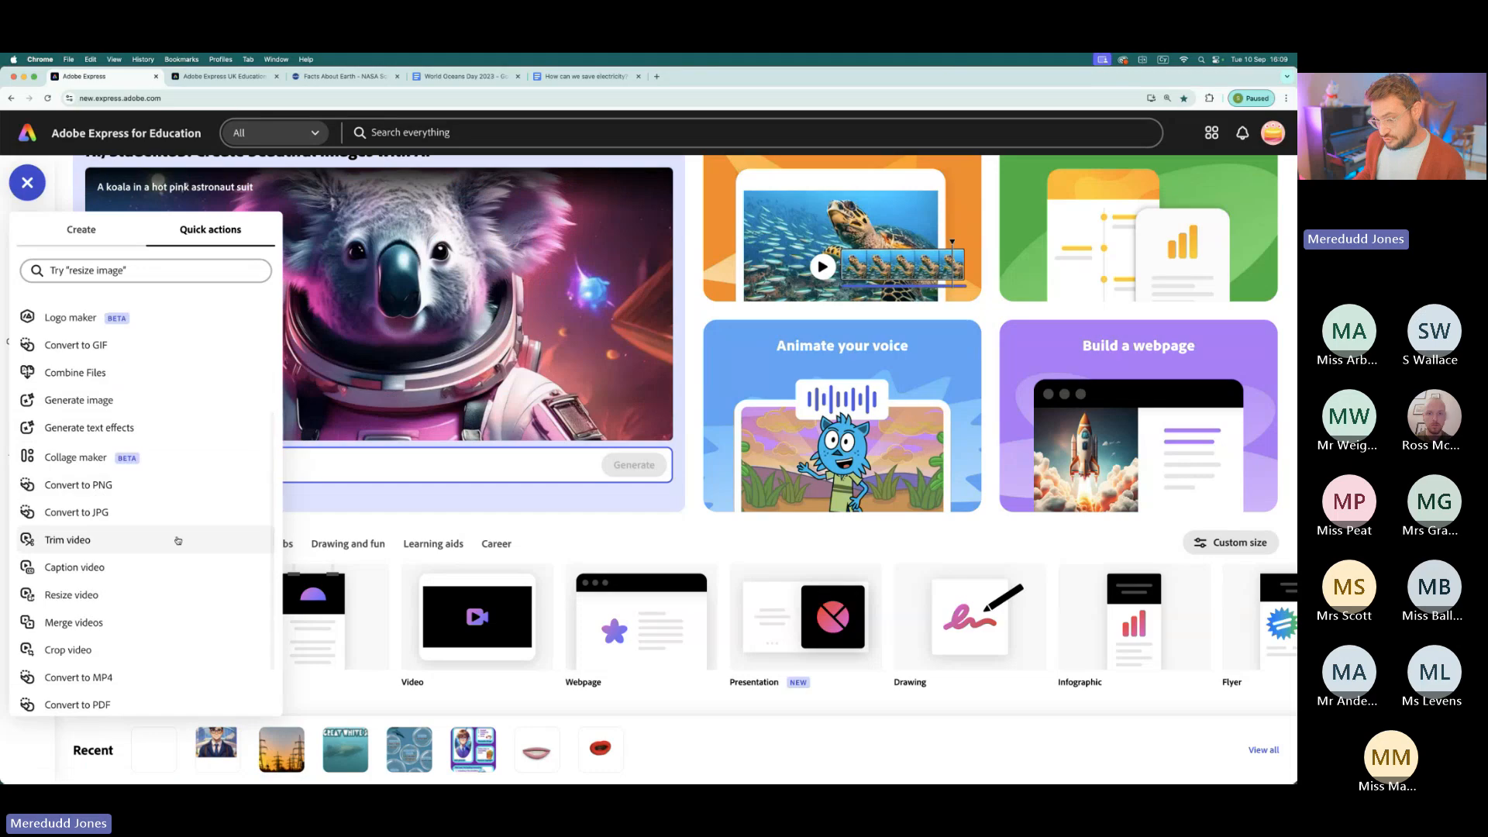
{"action": "scroll", "coordinate": [85, 500], "scroll_direction": "down", "scroll_amount": 1}
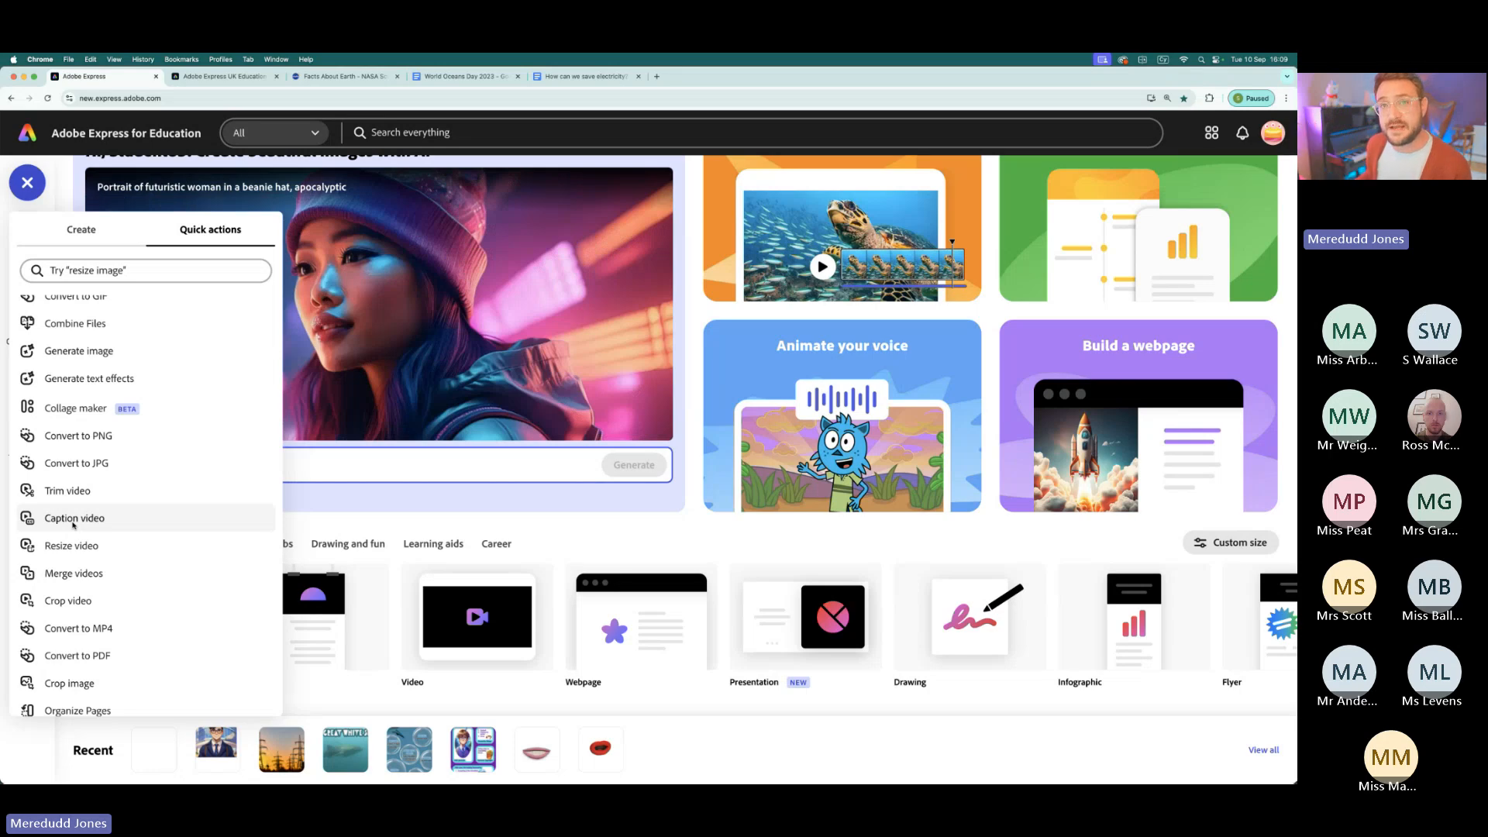
{"action": "scroll", "coordinate": [77, 555], "scroll_direction": "down", "scroll_amount": 1}
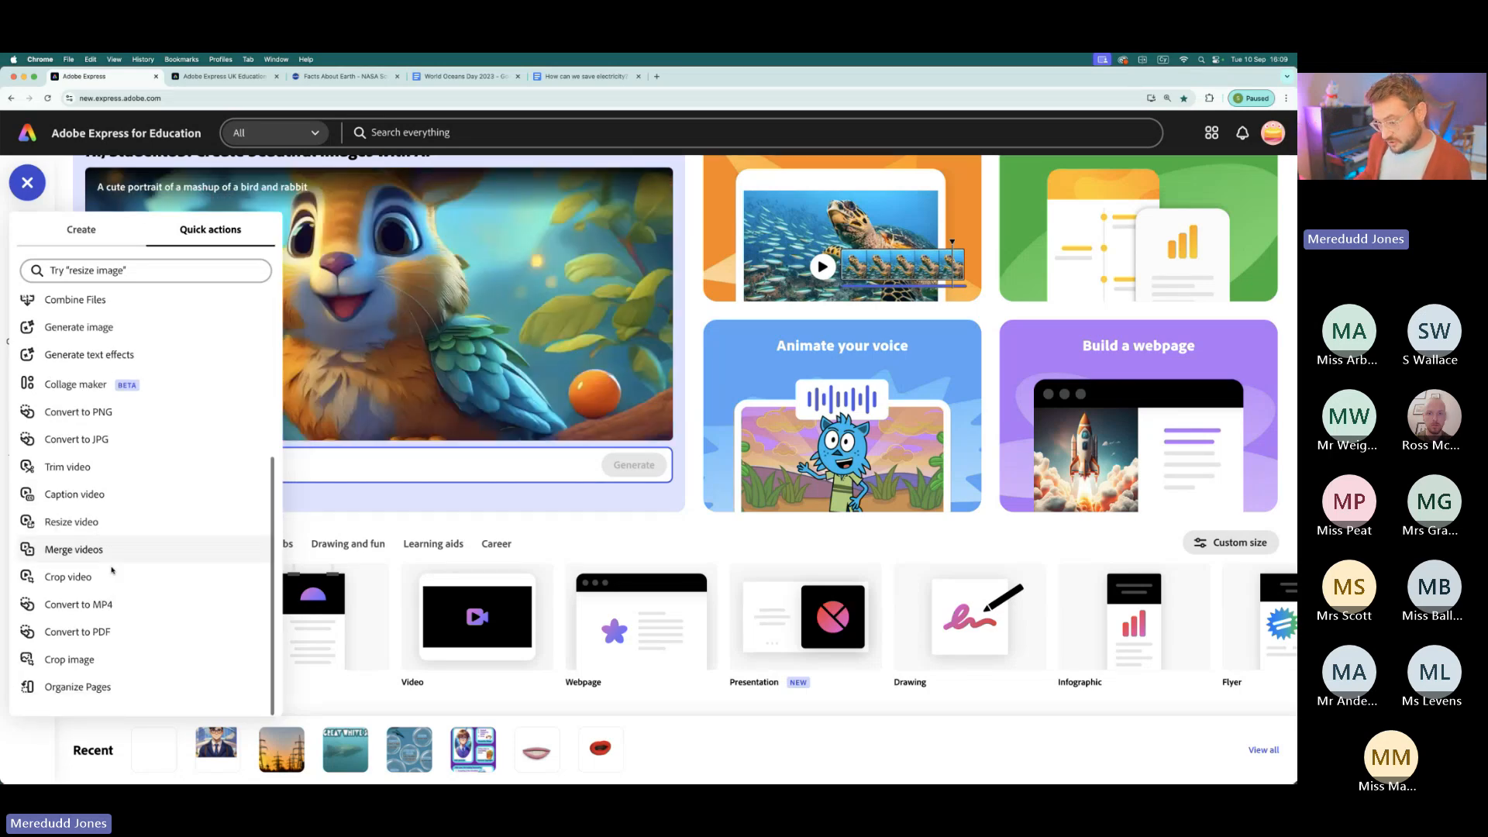
{"action": "left_click", "coordinate": [31, 192]}
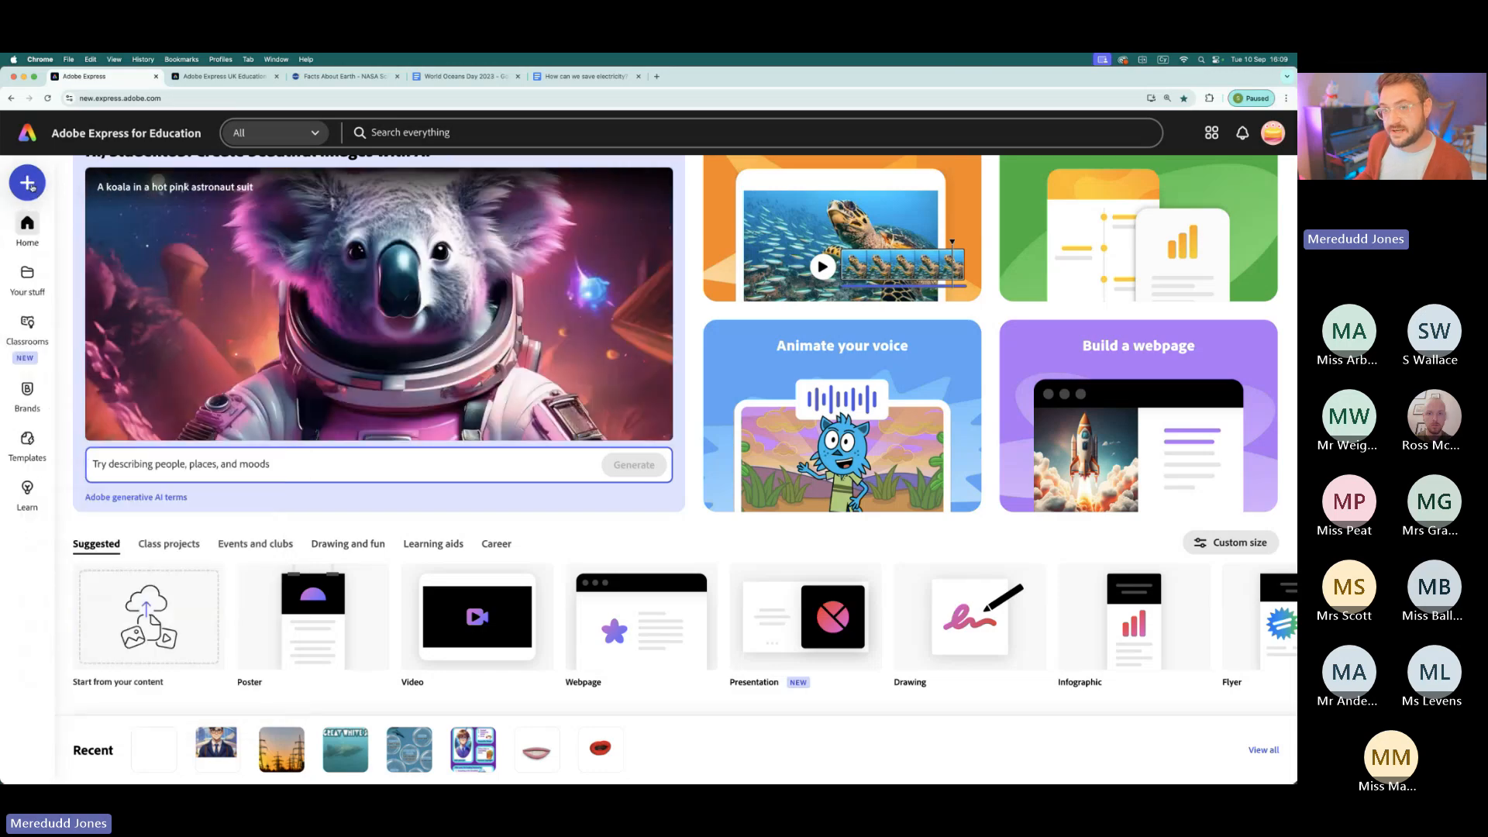
- Start a blank document with Create a graphic and dismiss the template suggestions
{"action": "scroll", "coordinate": [100, 233], "scroll_direction": "up", "scroll_amount": 2}
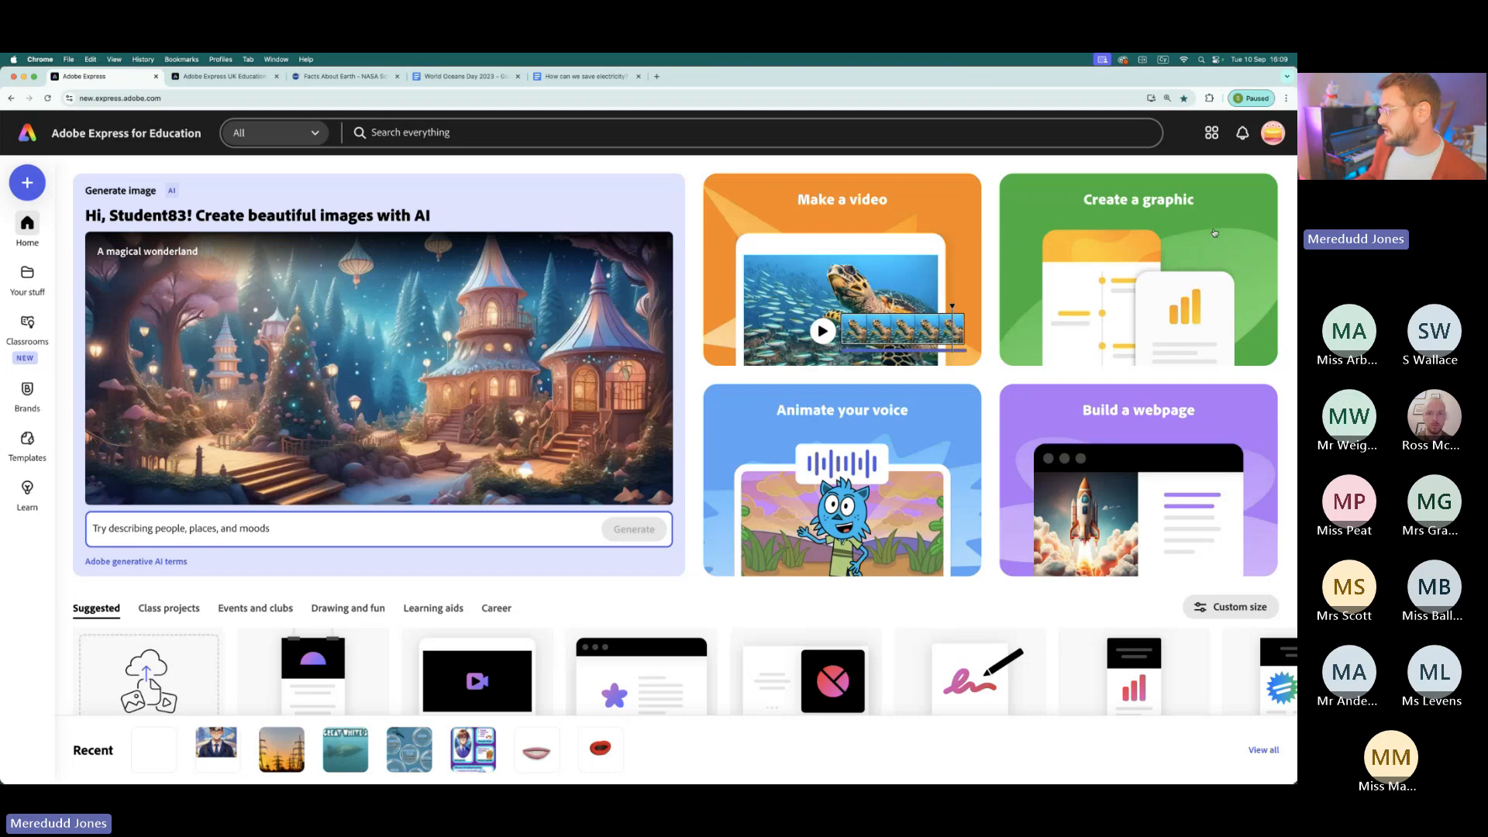
{"action": "left_click", "coordinate": [1213, 233]}
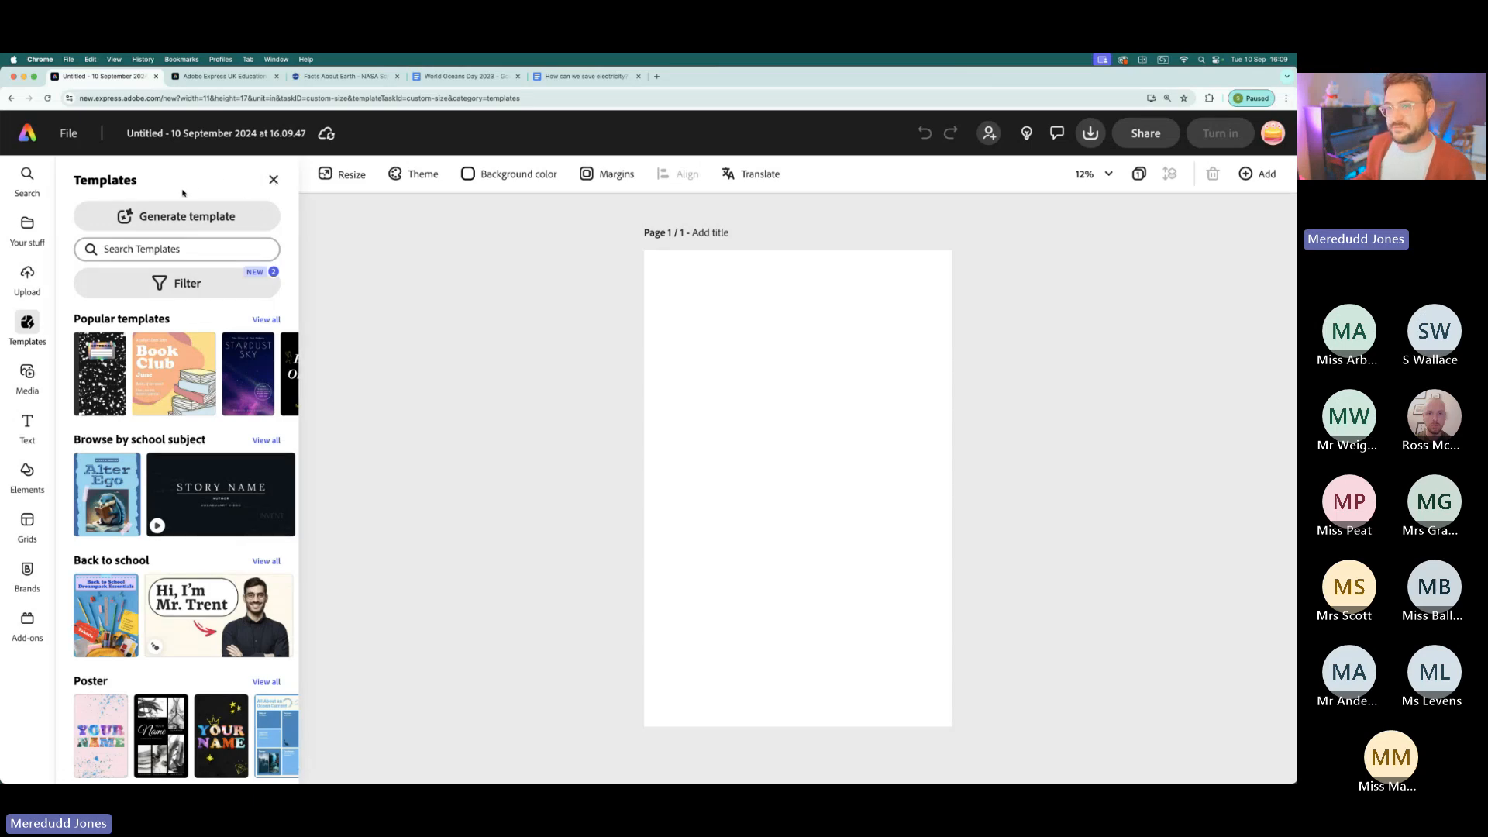
{"action": "left_click", "coordinate": [275, 180]}
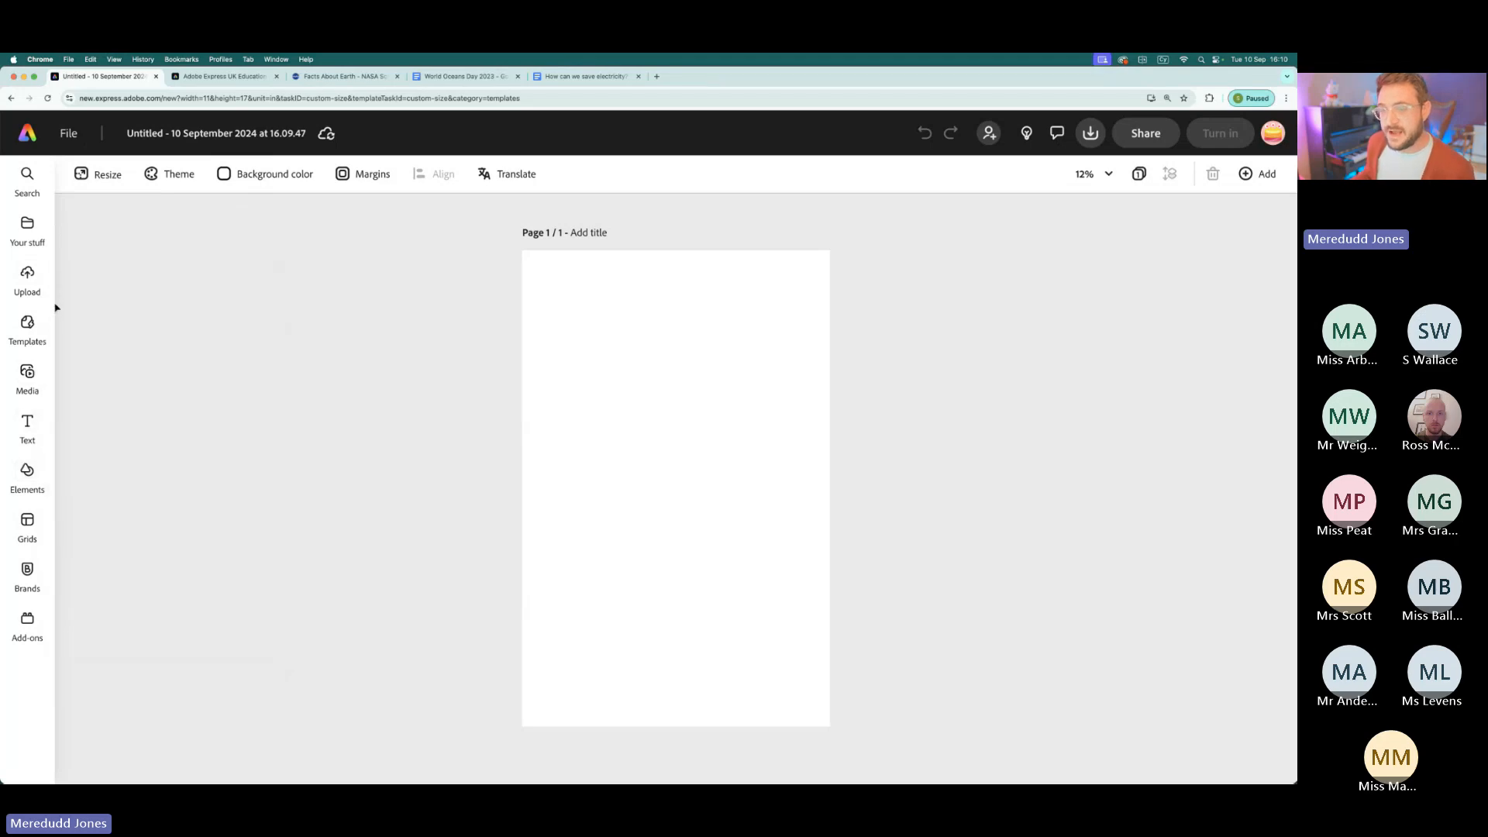
- Examine the short descriptions of the Elements and Text tools
{"action": "mouse_move", "coordinate": [28, 431]}
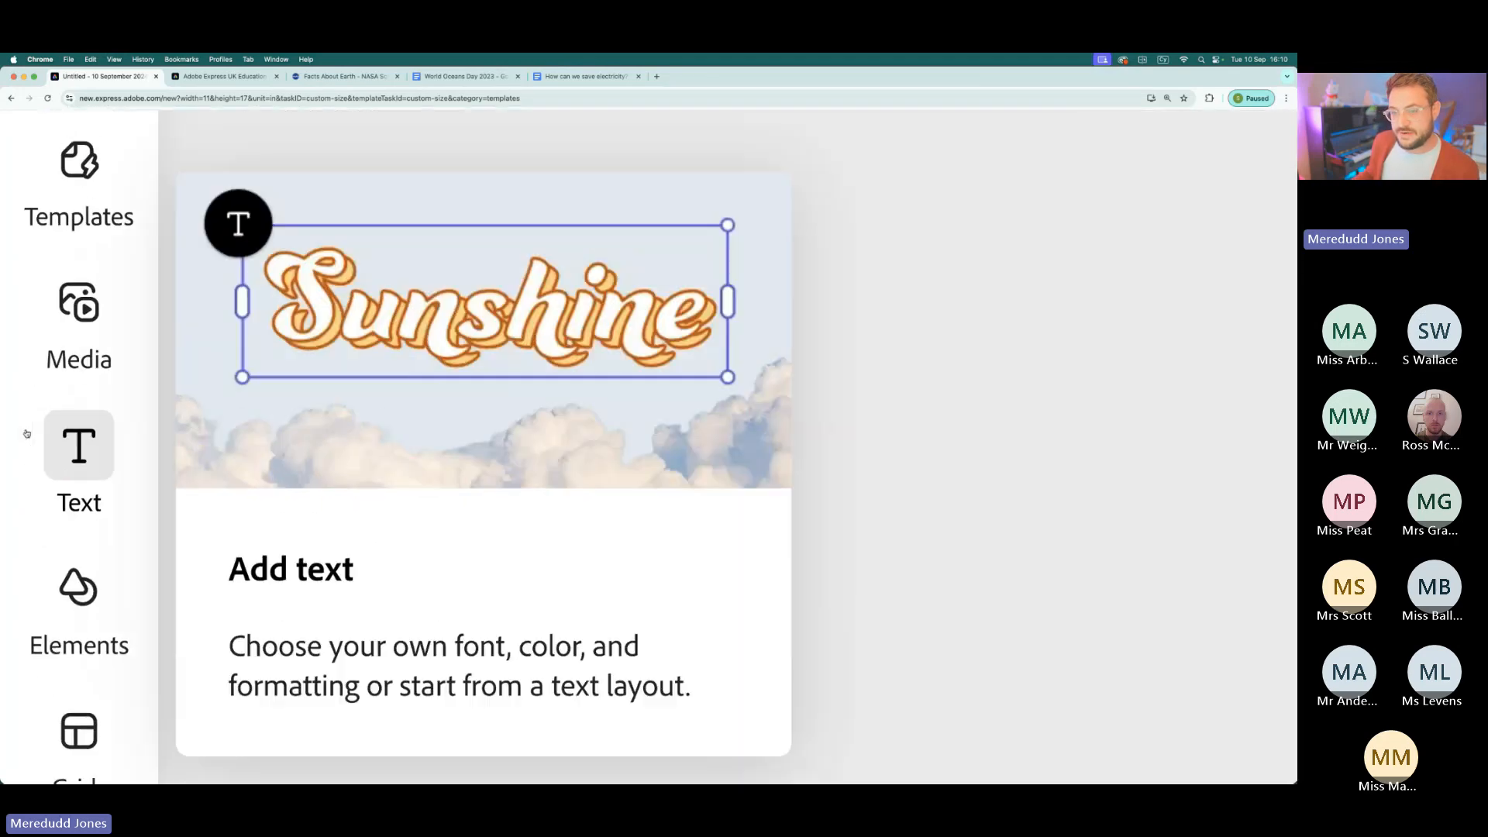
{"action": "mouse_move", "coordinate": [26, 390]}
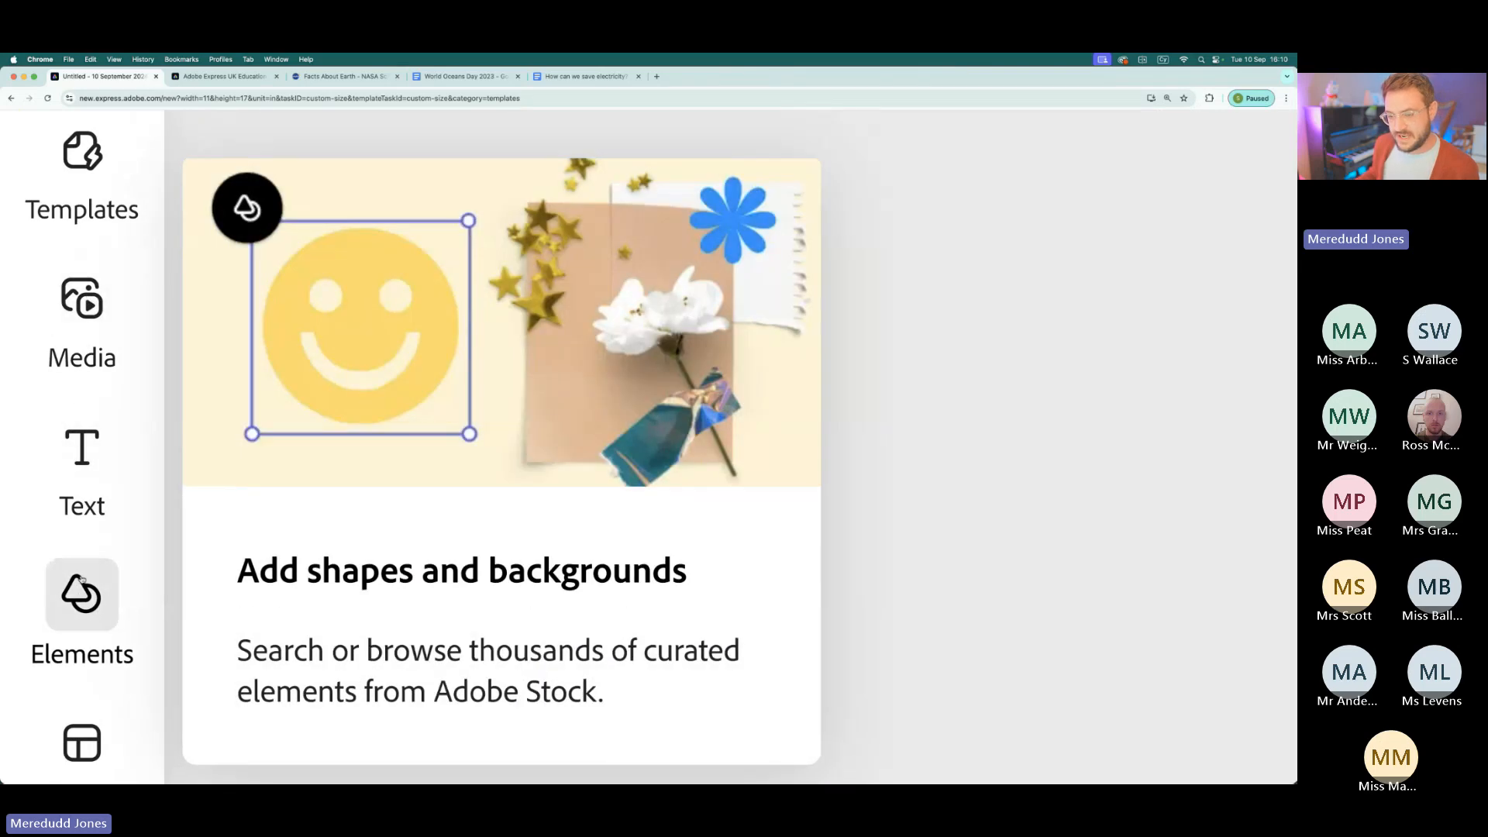
{"action": "mouse_move", "coordinate": [87, 442]}
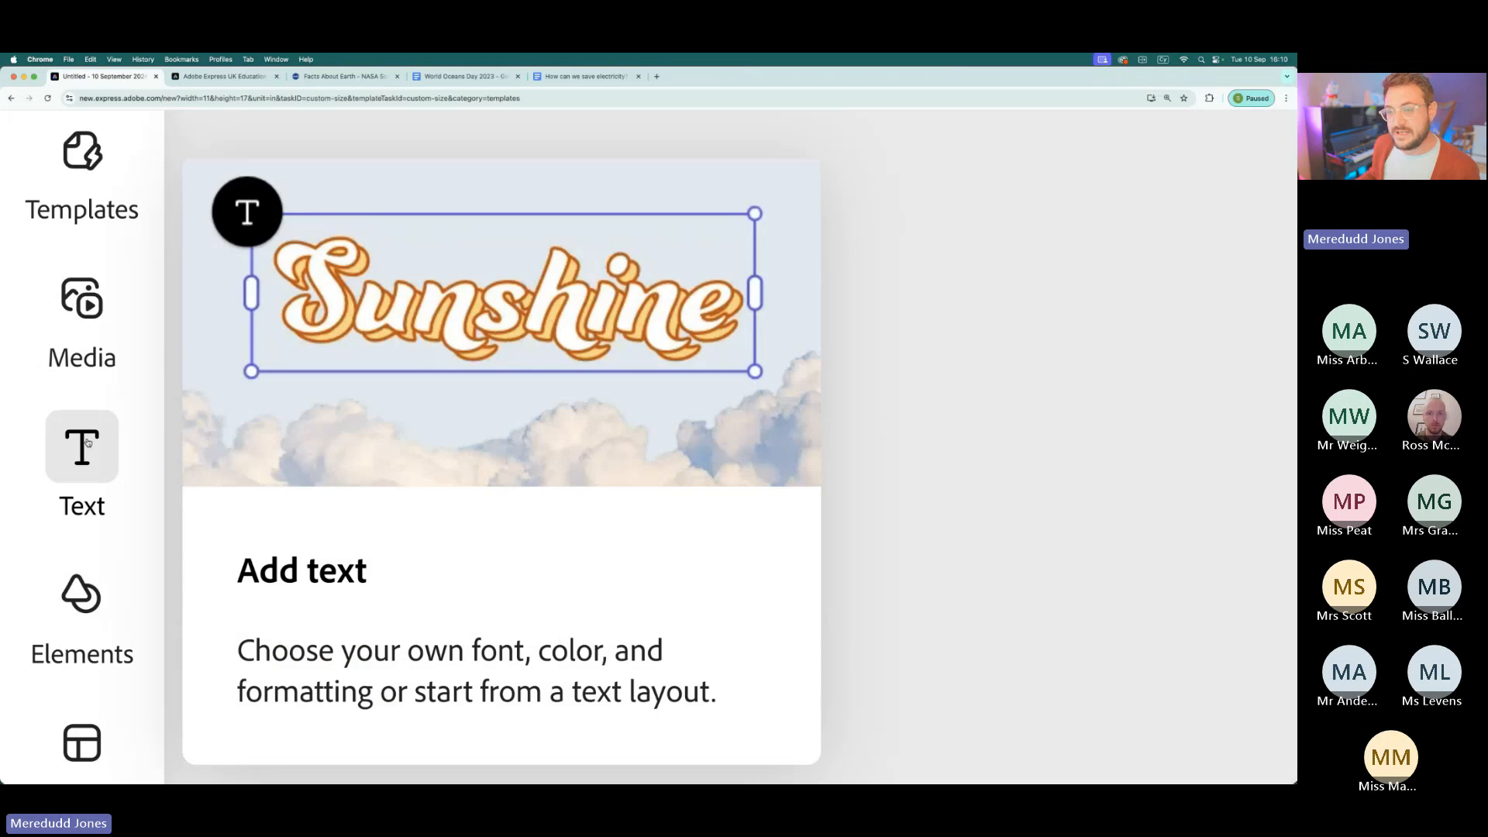
{"action": "scroll", "coordinate": [88, 443], "scroll_direction": "down", "scroll_amount": 5}
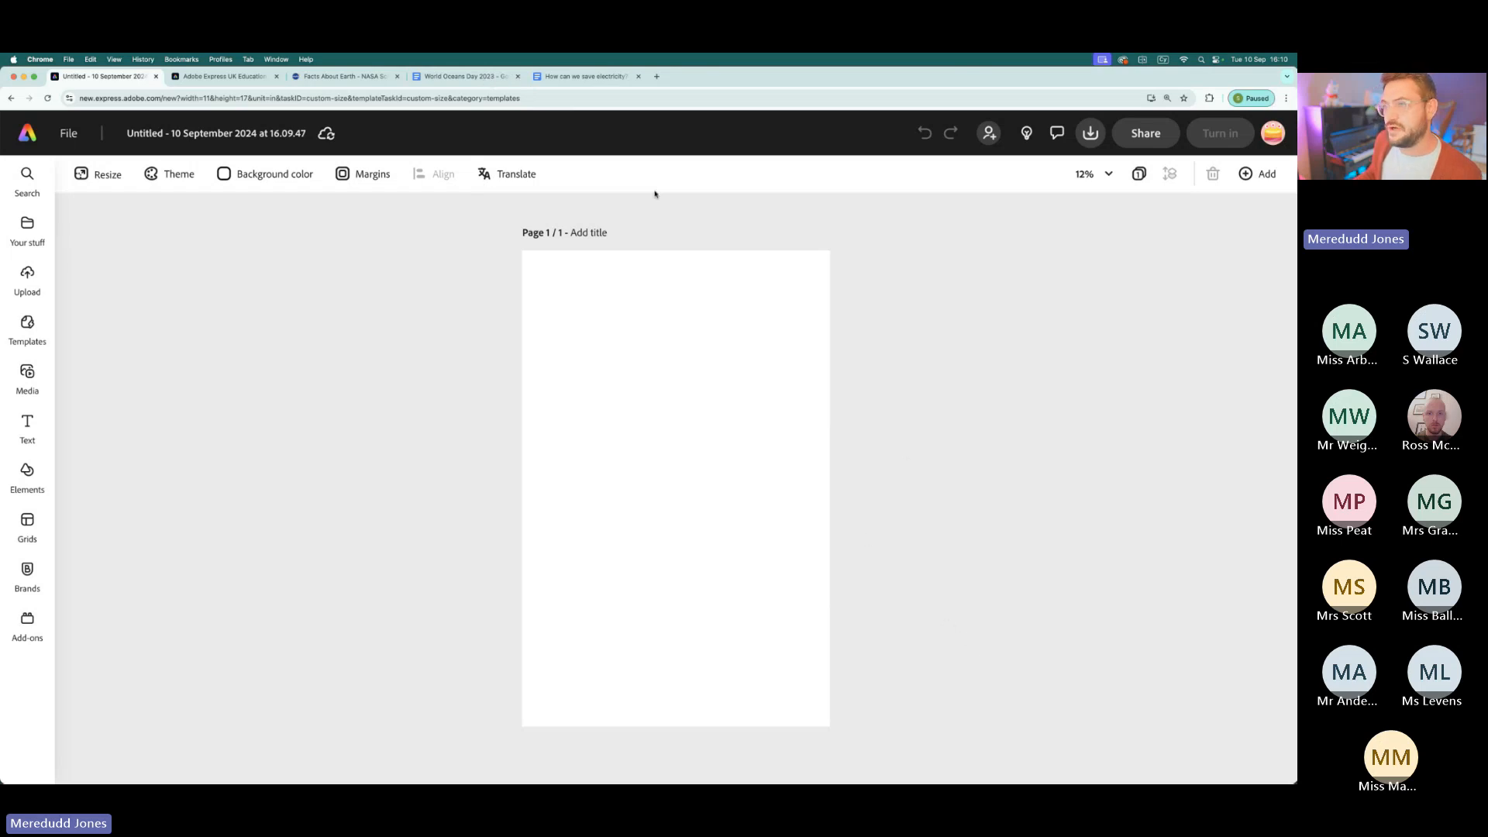
- Highlight the shark facts from STATUS to PLACES in the World Oceans Day 2023 Google Doc, and return to the blank Adobe Express design
{"action": "left_click", "coordinate": [453, 78]}
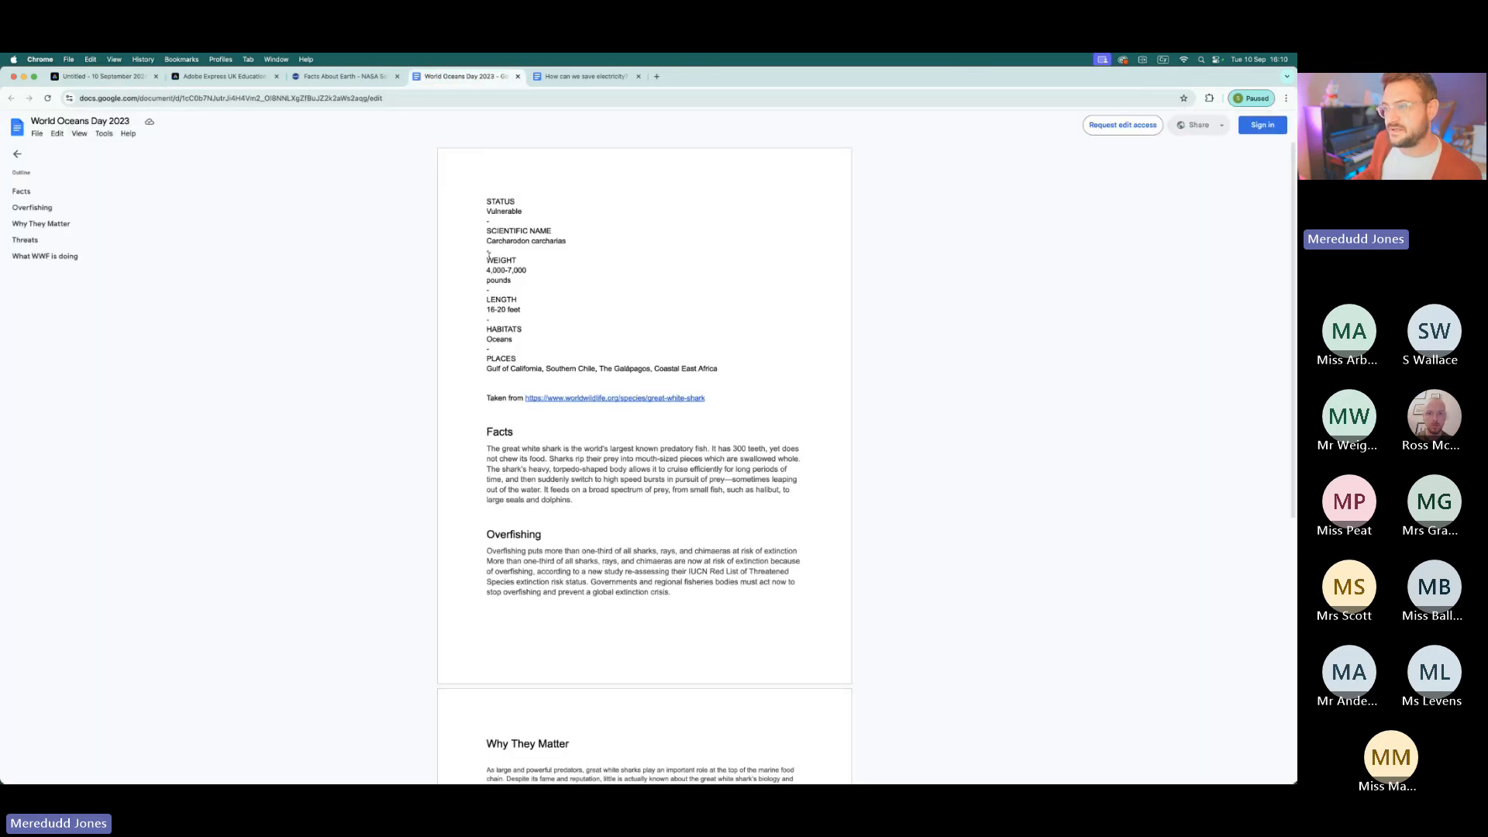
{"action": "left_click_drag", "start_coordinate": [486, 201], "coordinate": [737, 367]}
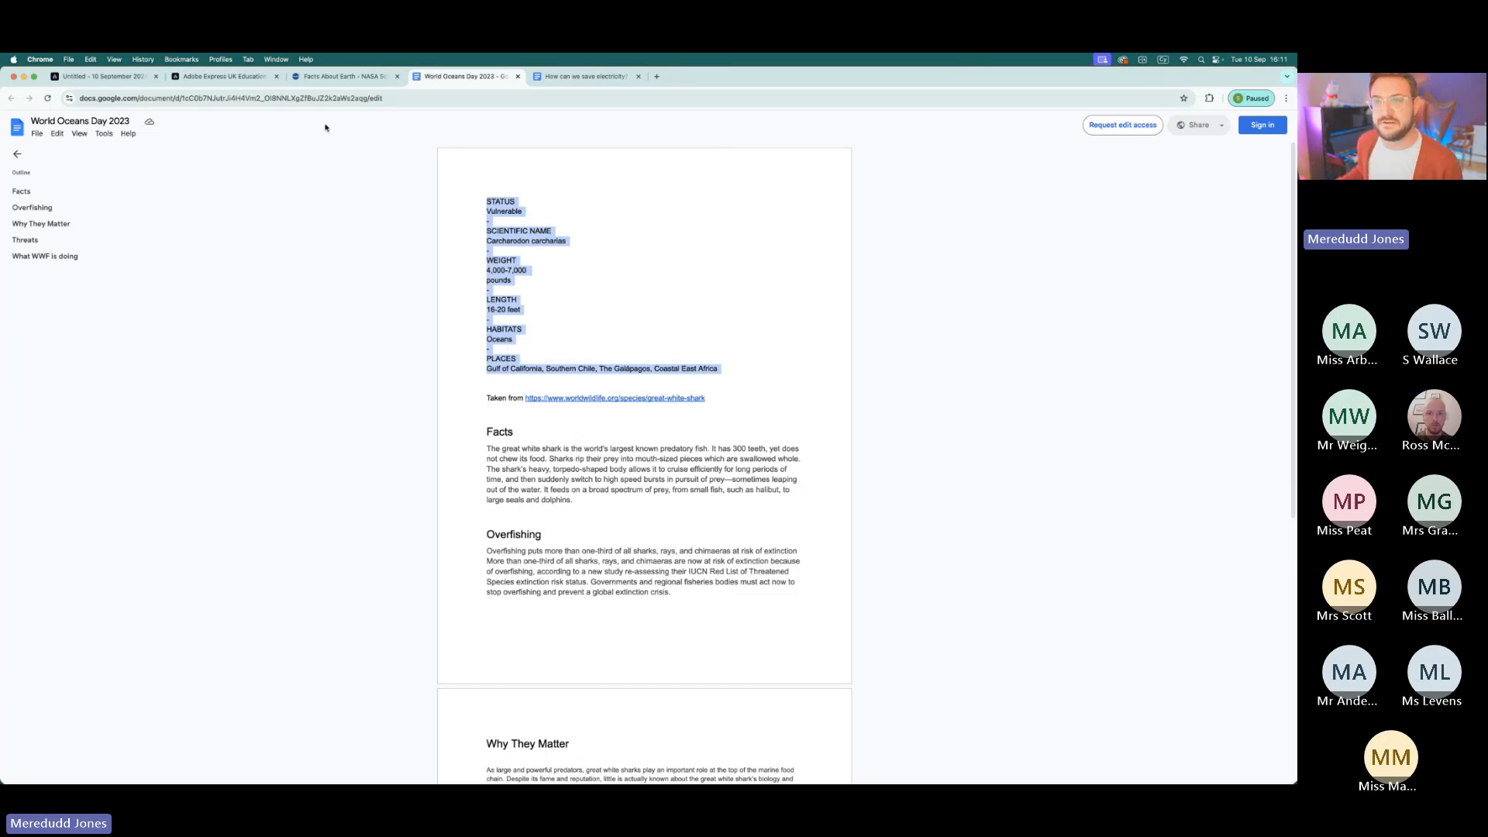
{"action": "left_click", "coordinate": [108, 78]}
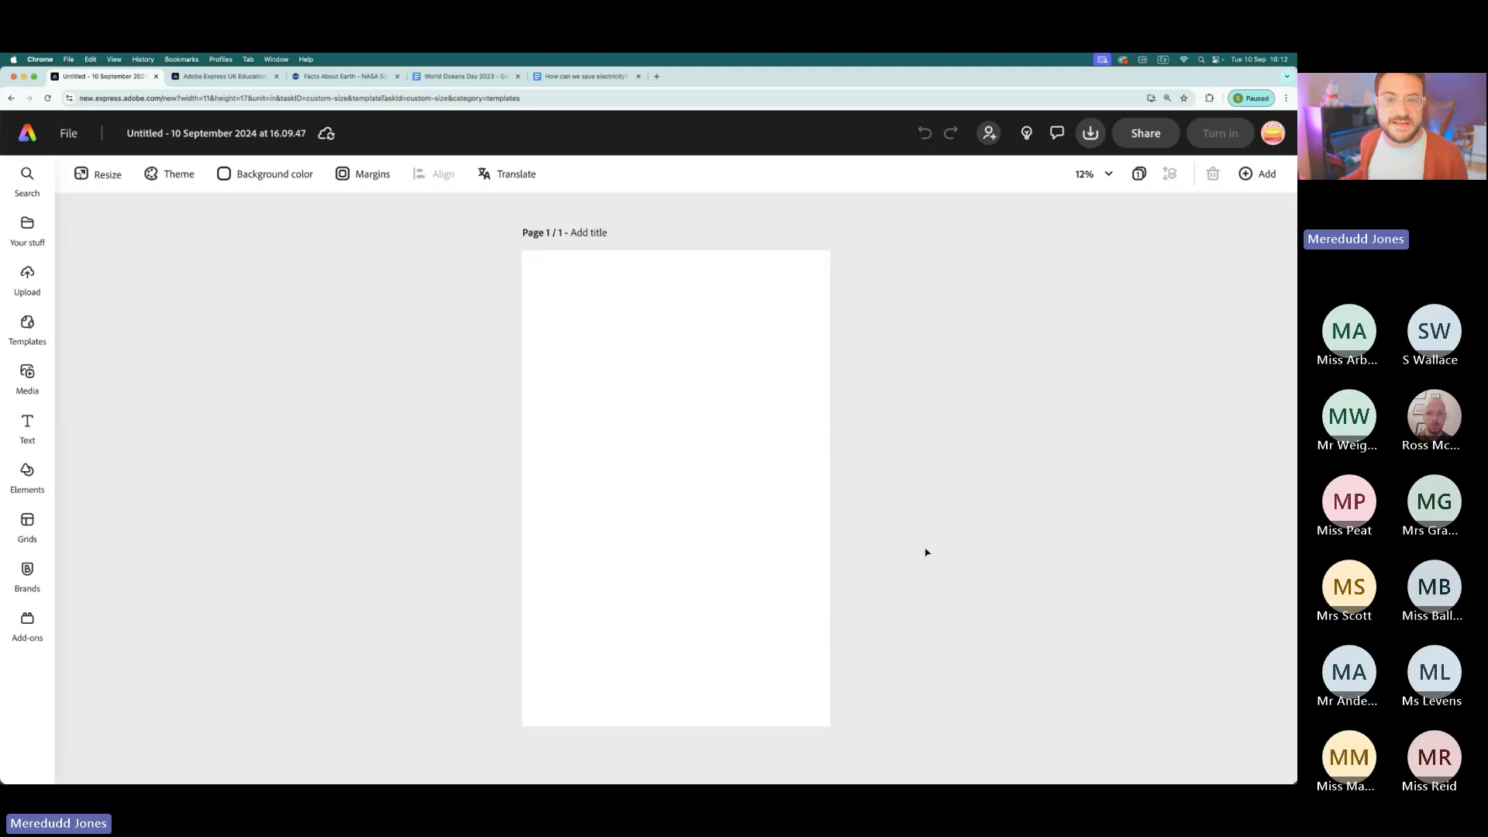
- Open the media library and look through its photo, video and audio categories
{"action": "left_click", "coordinate": [27, 372]}
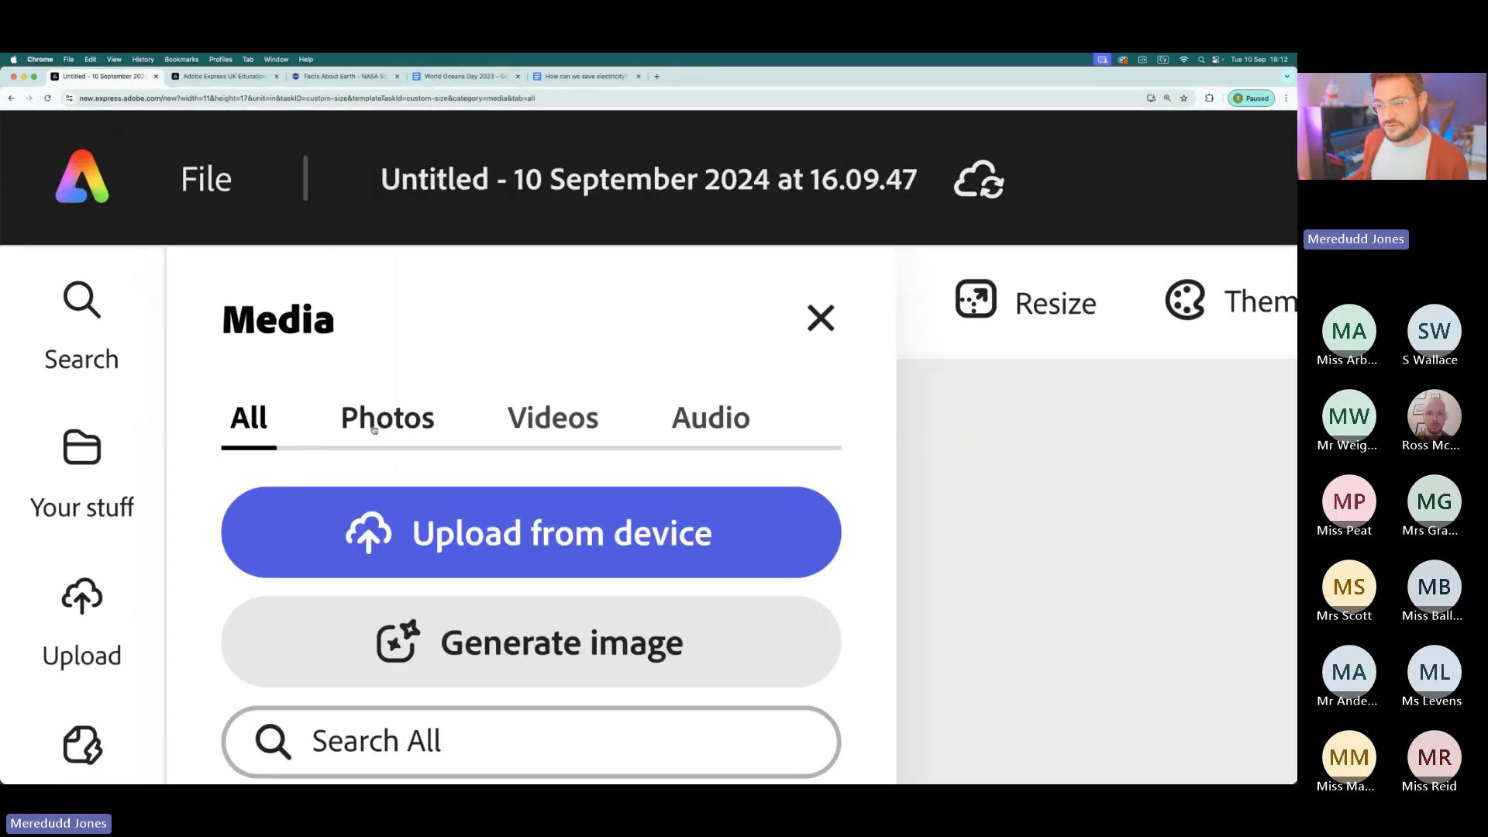
{"action": "left_click", "coordinate": [125, 216]}
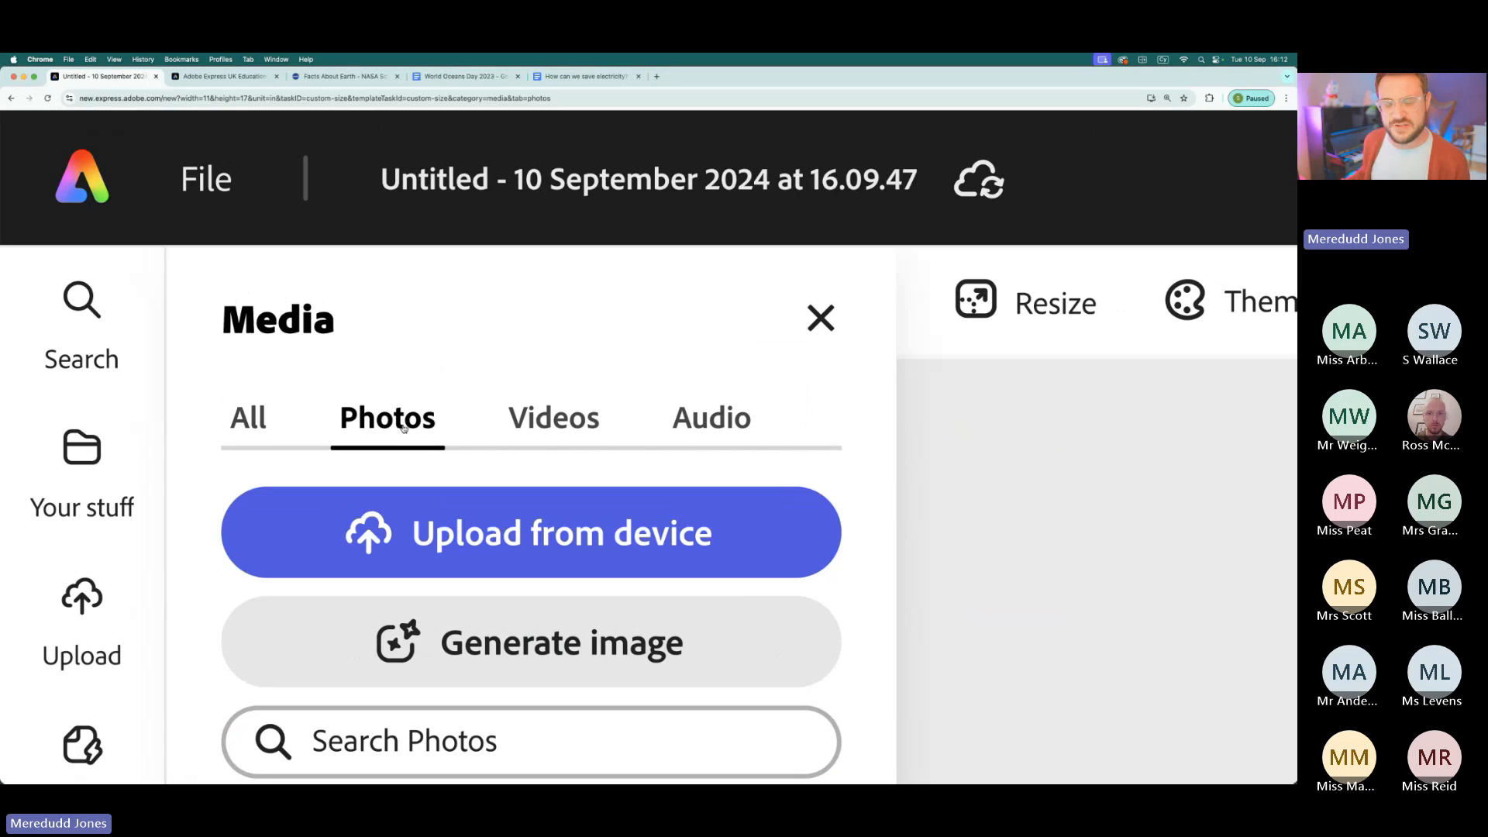
{"action": "left_click", "coordinate": [568, 431]}
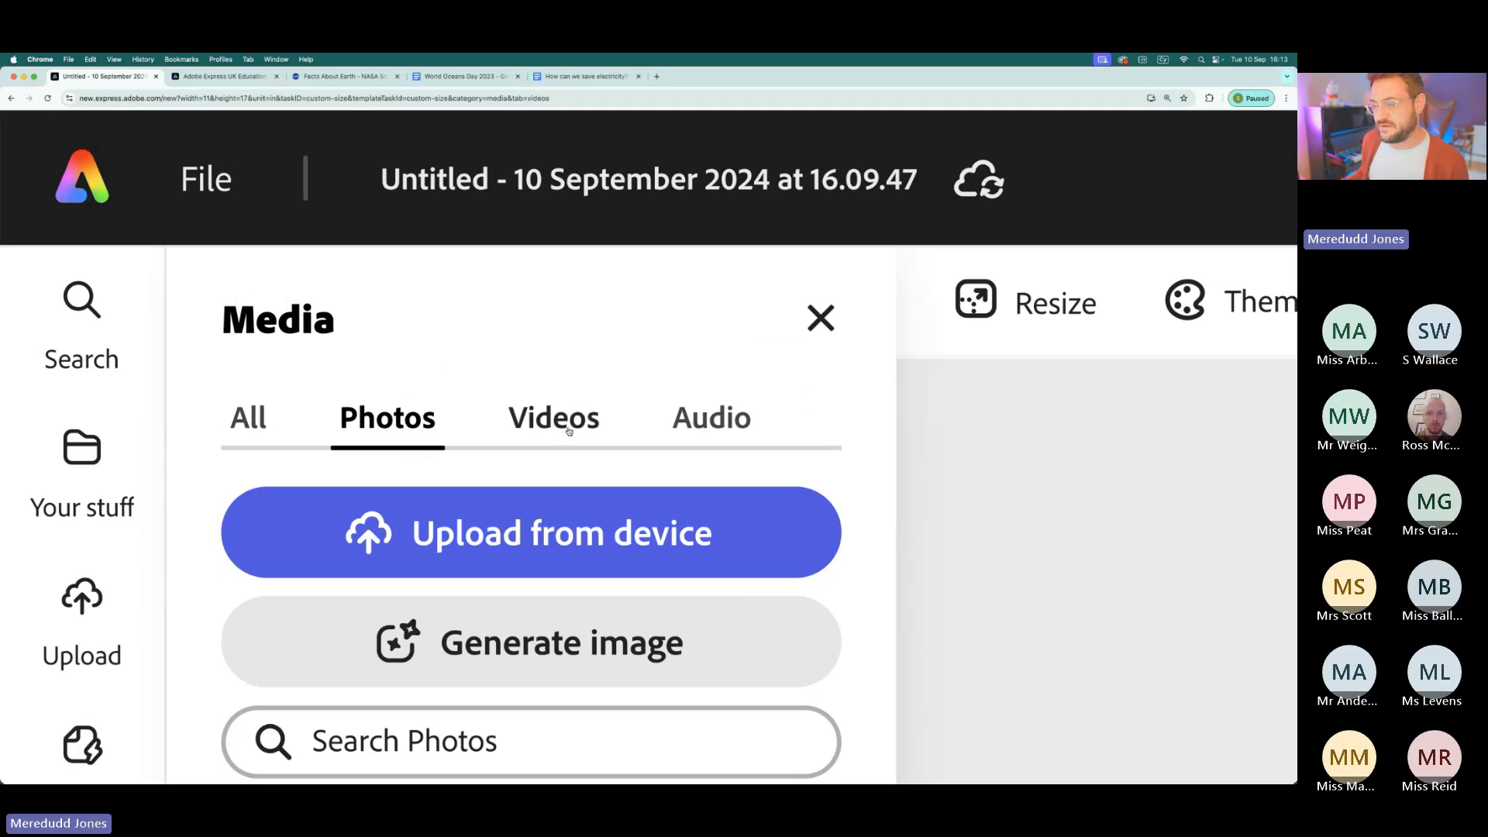
{"action": "left_click", "coordinate": [707, 424]}
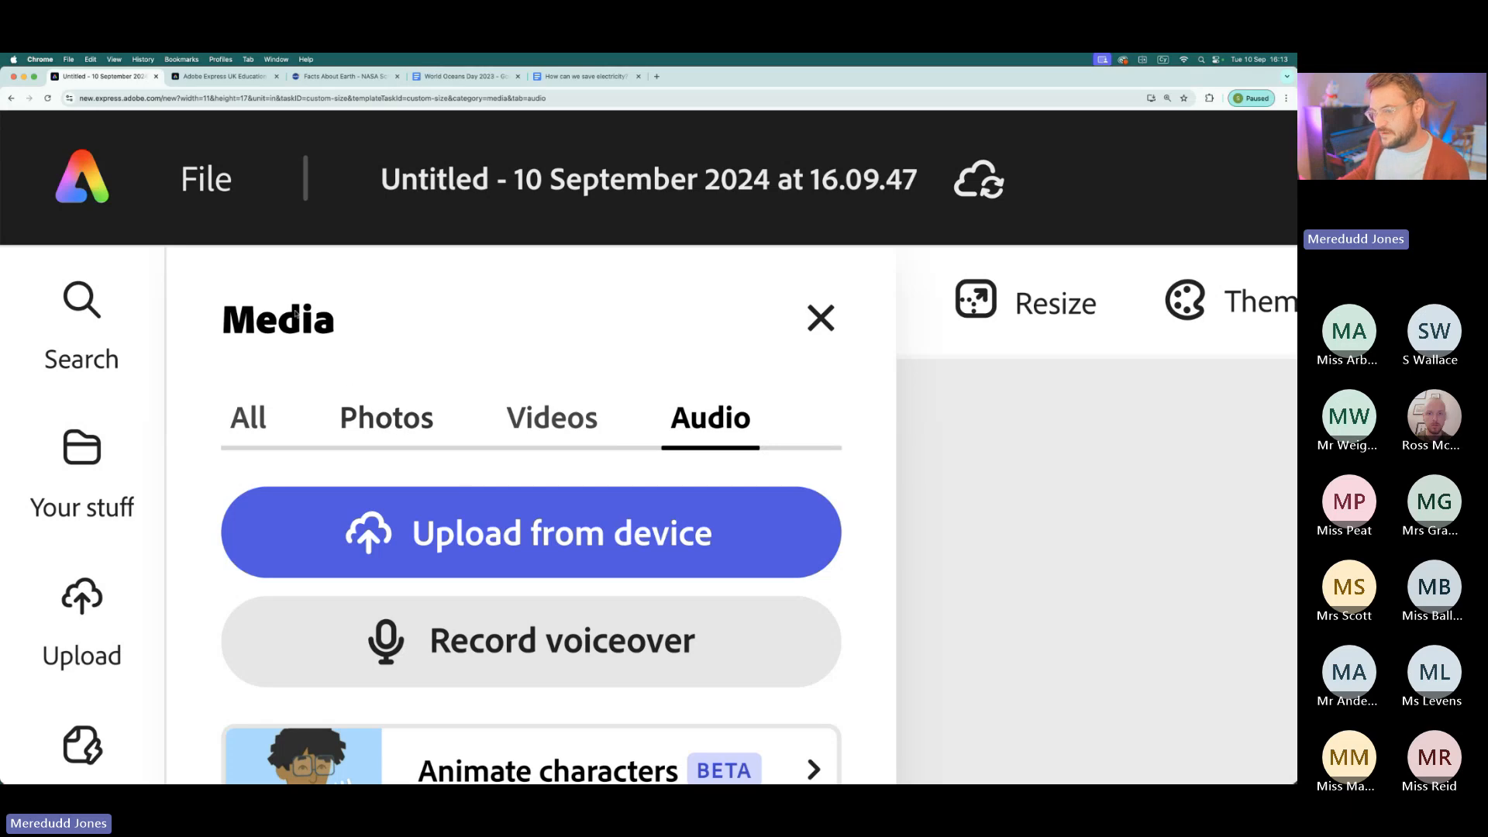
- Search the photos in the media library for "shark"
{"action": "left_click", "coordinate": [390, 428]}
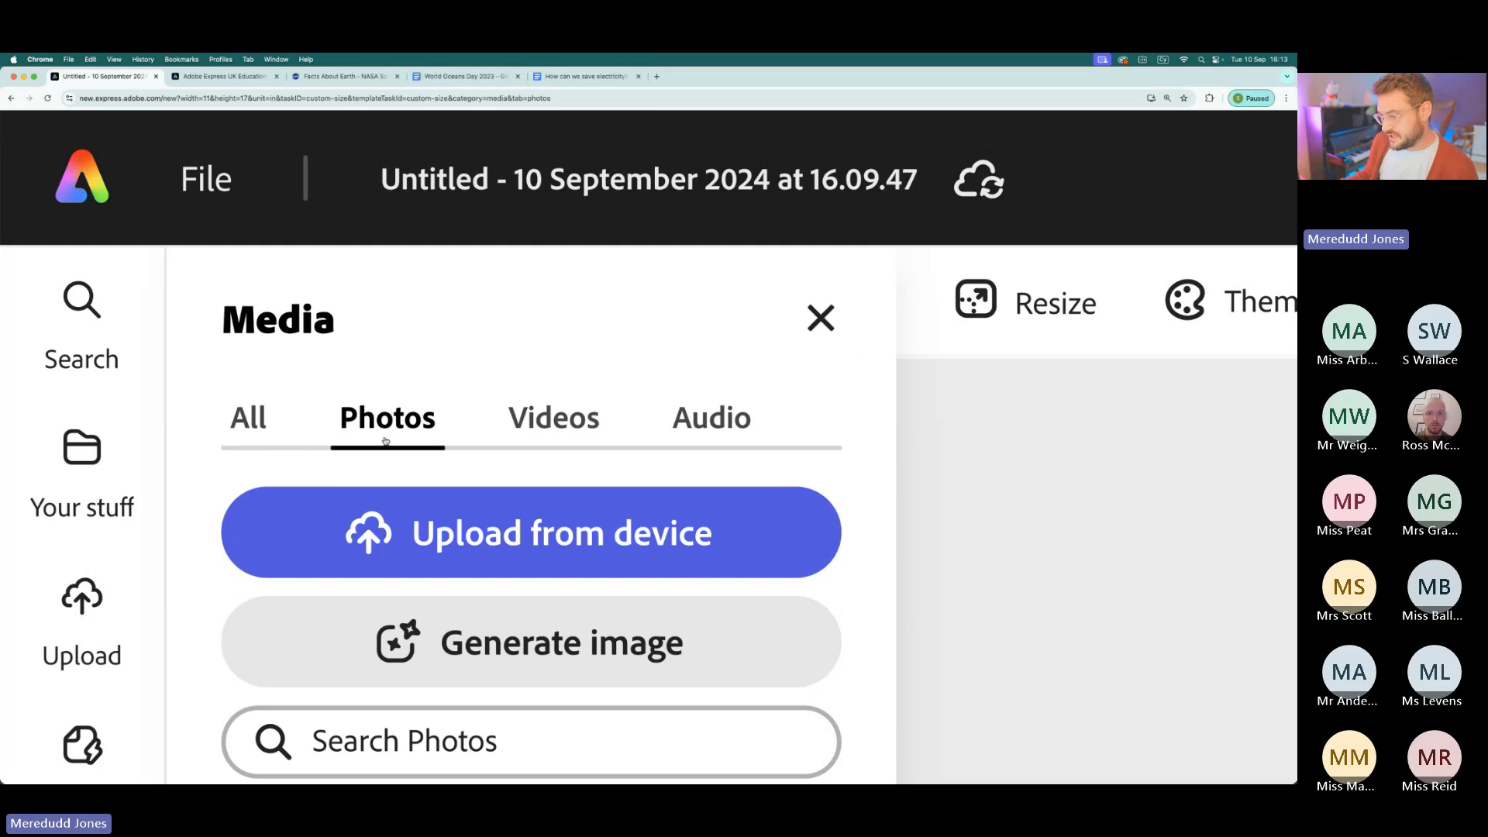
{"action": "scroll", "coordinate": [386, 441], "scroll_direction": "down", "scroll_amount": 1}
{"action": "scroll", "coordinate": [386, 441], "scroll_direction": "down", "scroll_amount": 5}
{"action": "left_click", "coordinate": [141, 322]}
{"action": "type", "text": "shark"}
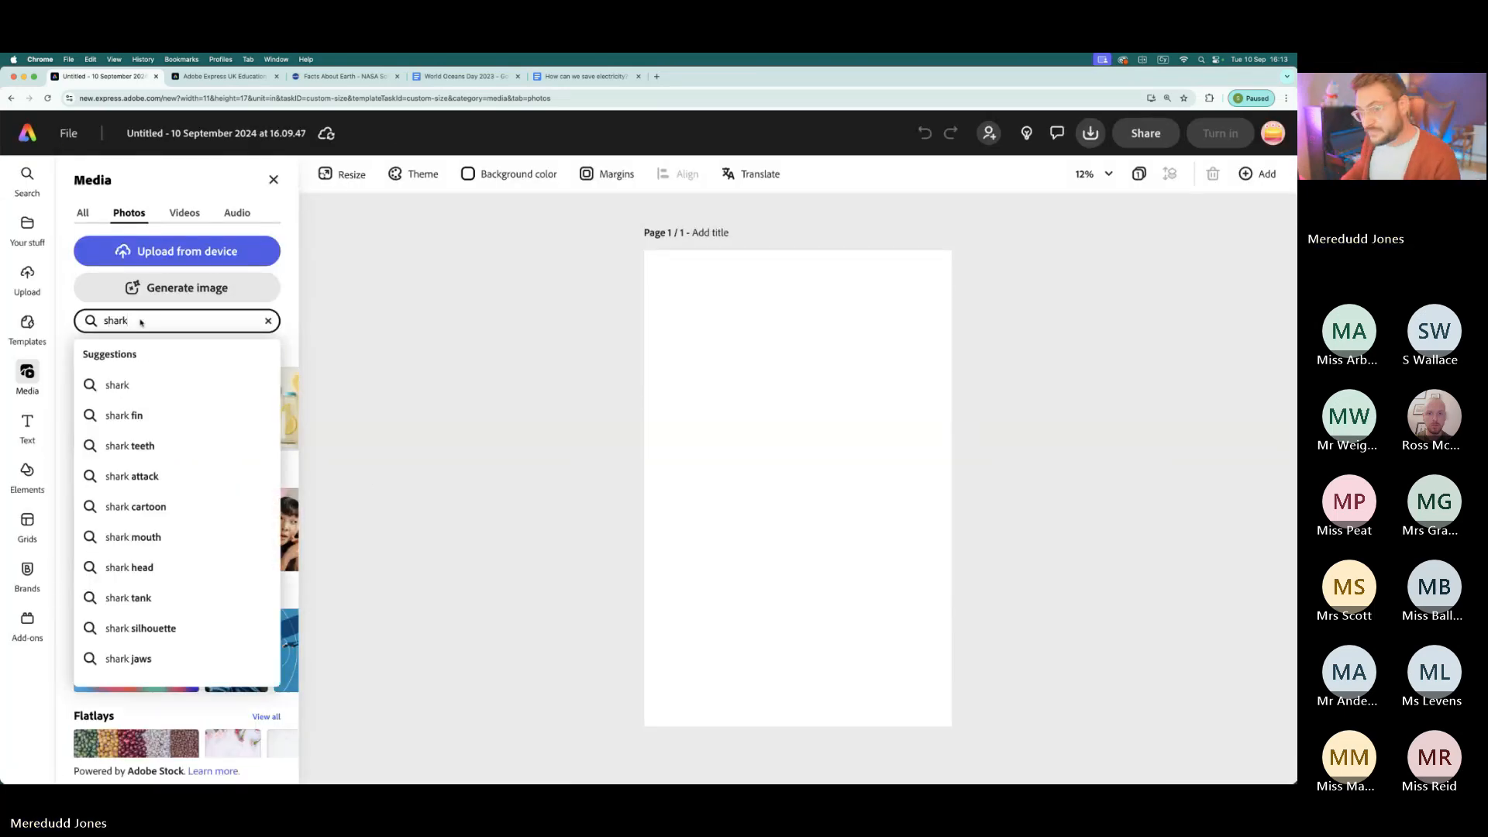
{"action": "key", "text": "Return"}
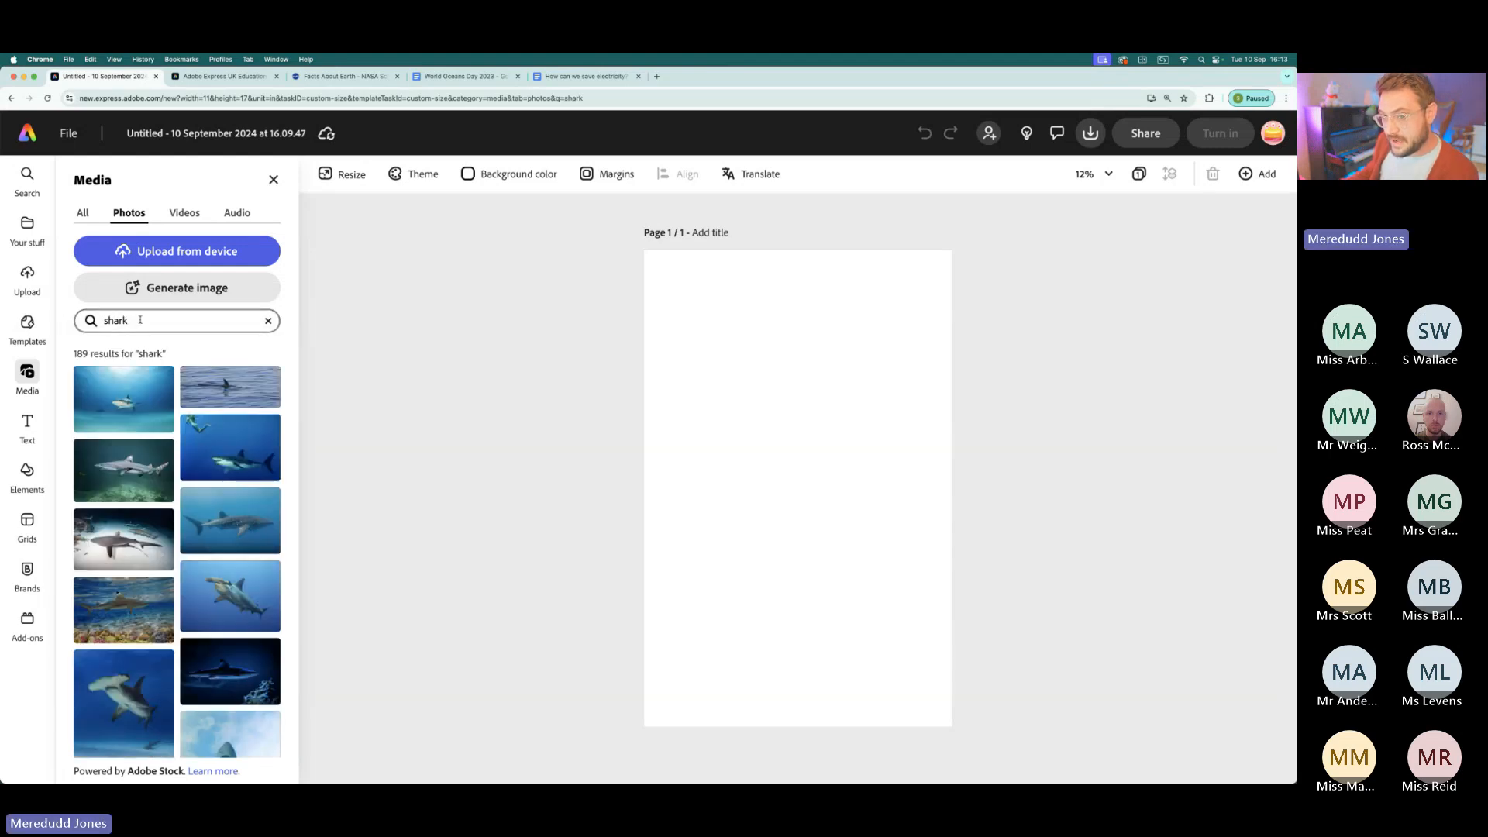
- Add the stock photo of a shark facing the camera against plain deep blue water to the page
{"action": "scroll", "coordinate": [113, 449], "scroll_direction": "down", "scroll_amount": 2}
{"action": "scroll", "coordinate": [109, 477], "scroll_direction": "down", "scroll_amount": 5}
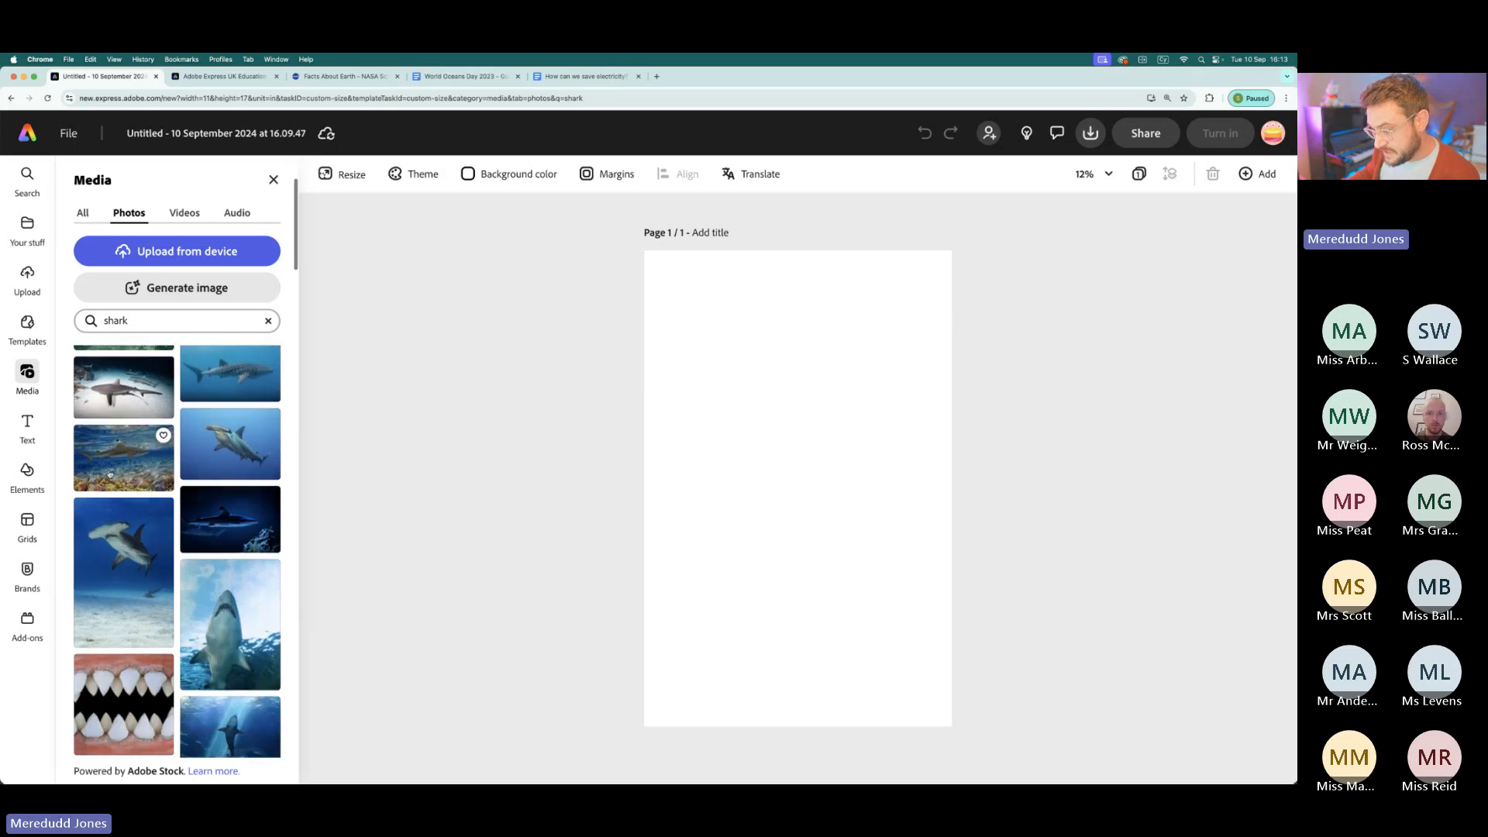
{"action": "scroll", "coordinate": [111, 487], "scroll_direction": "down", "scroll_amount": 6}
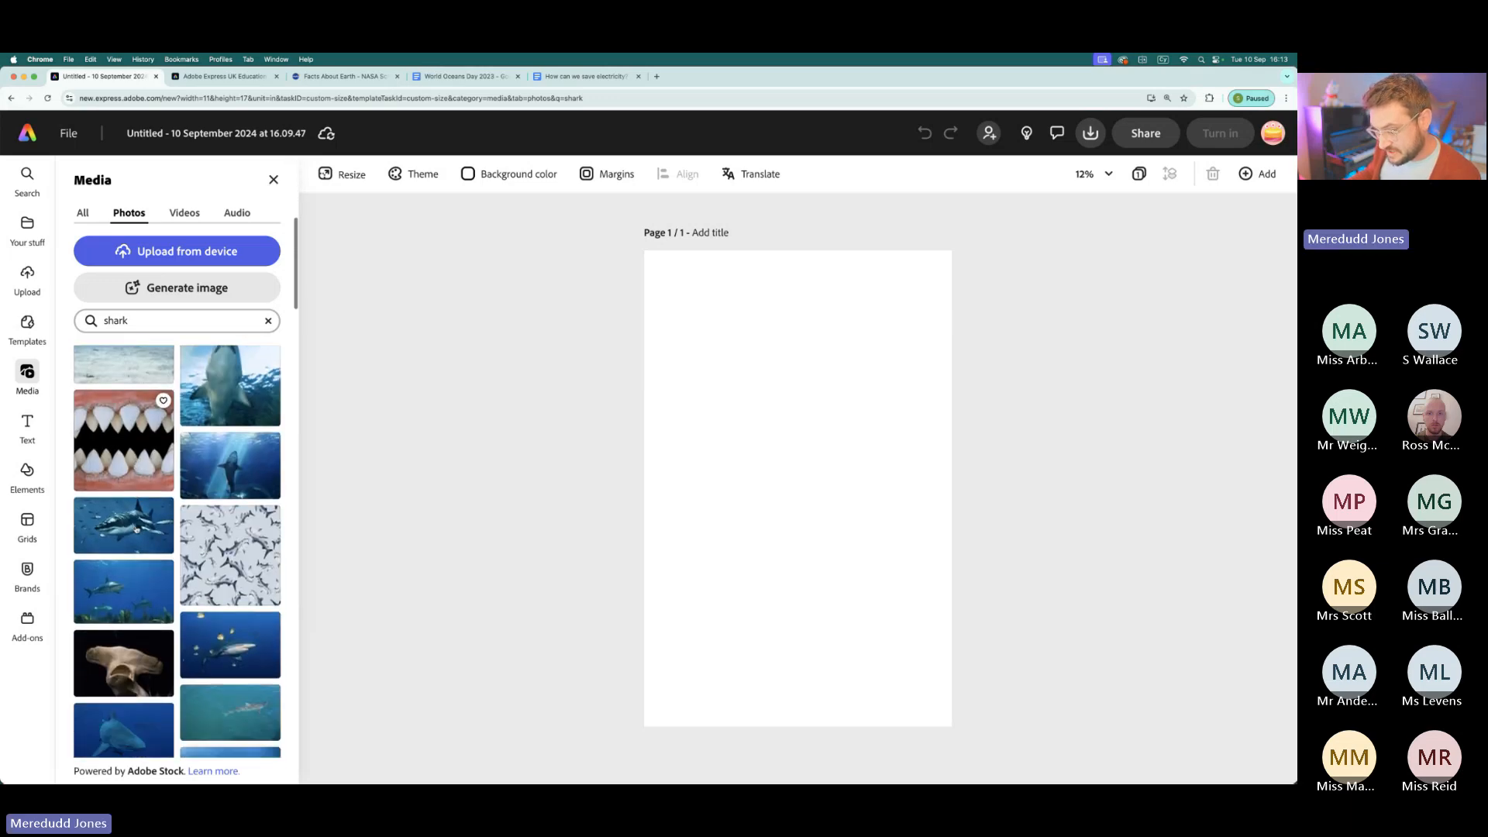
{"action": "scroll", "coordinate": [139, 537], "scroll_direction": "down", "scroll_amount": 2}
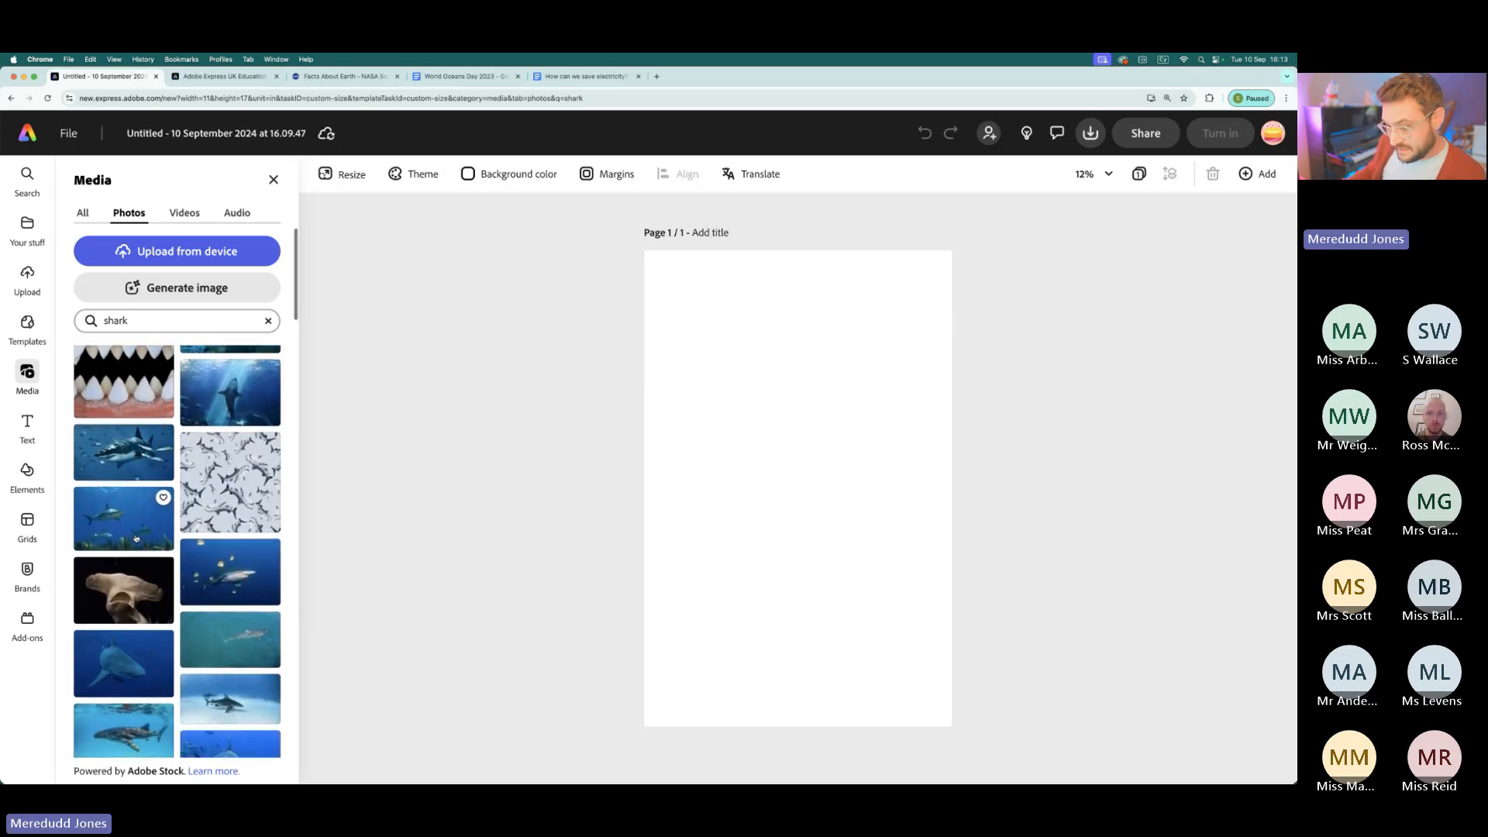
{"action": "scroll", "coordinate": [139, 543], "scroll_direction": "down", "scroll_amount": 2}
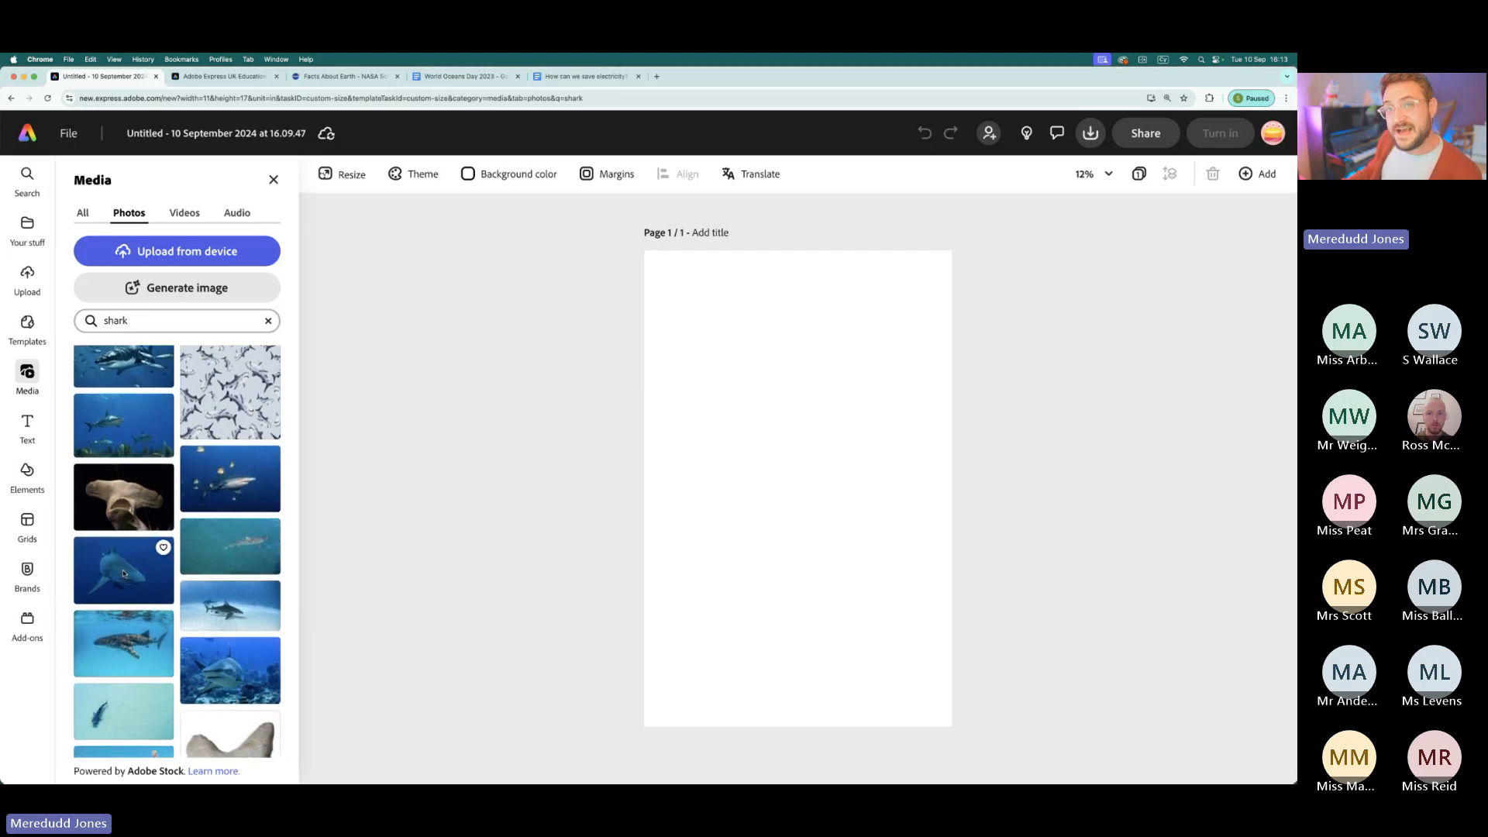
{"action": "left_click", "coordinate": [124, 574]}
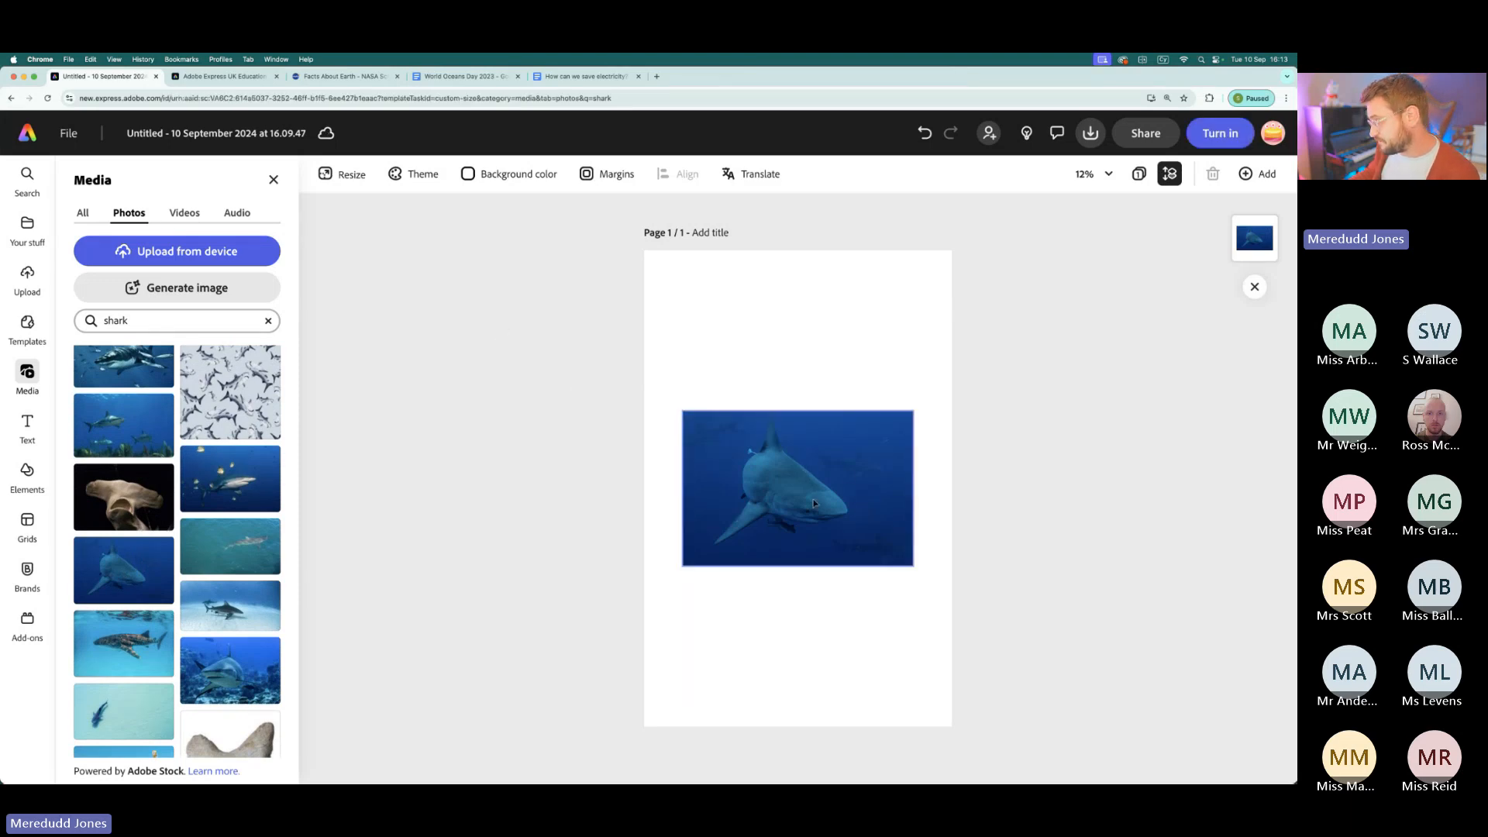
- Enlarge the shark photo to nearly the page width and place it in the upper half of the page
{"action": "left_click", "coordinate": [859, 500]}
{"action": "left_click_drag", "start_coordinate": [750, 474], "coordinate": [610, 342]}
{"action": "left_click_drag", "start_coordinate": [771, 435], "coordinate": [888, 512]}
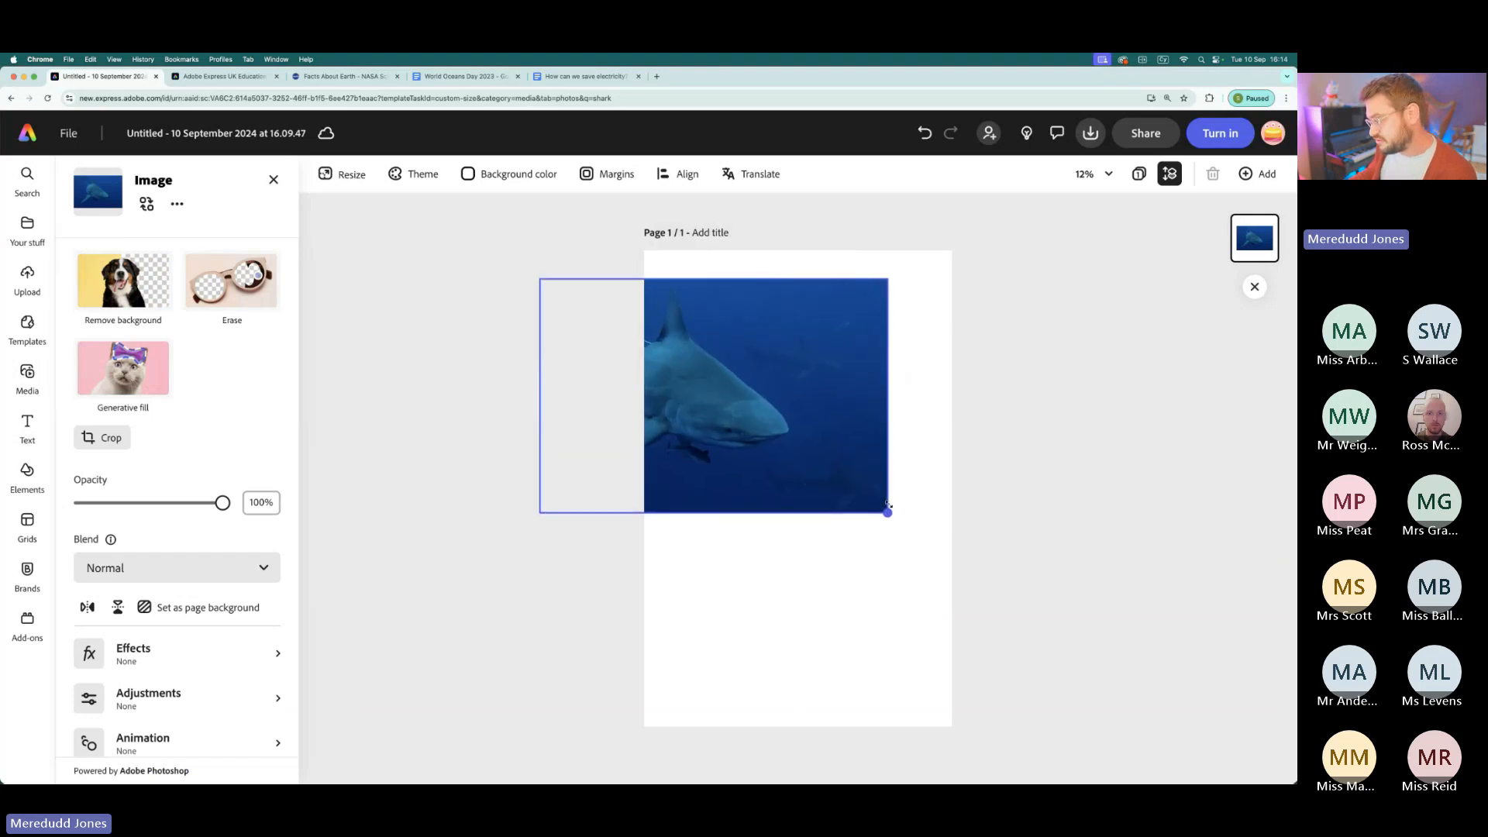
{"action": "mouse_move", "coordinate": [731, 389]}
{"action": "left_mouse_down"}
{"action": "mouse_move", "coordinate": [797, 374]}
{"action": "mouse_move", "coordinate": [749, 376]}
{"action": "left_mouse_up"}
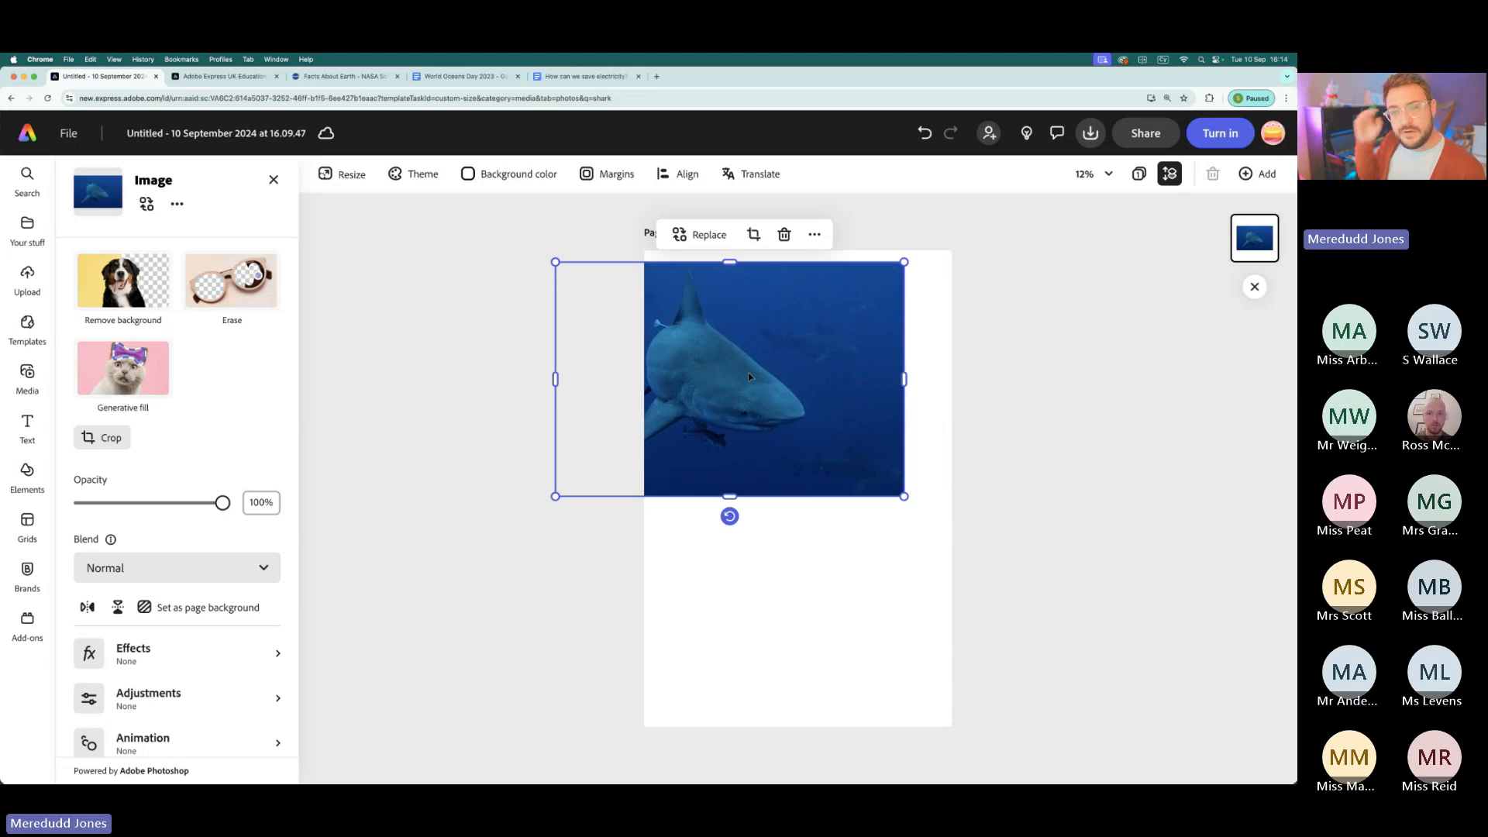
{"action": "left_click_drag", "start_coordinate": [749, 376], "coordinate": [806, 424]}
{"action": "left_click_drag", "start_coordinate": [611, 545], "coordinate": [684, 495]}
{"action": "left_click_drag", "start_coordinate": [779, 403], "coordinate": [754, 397]}
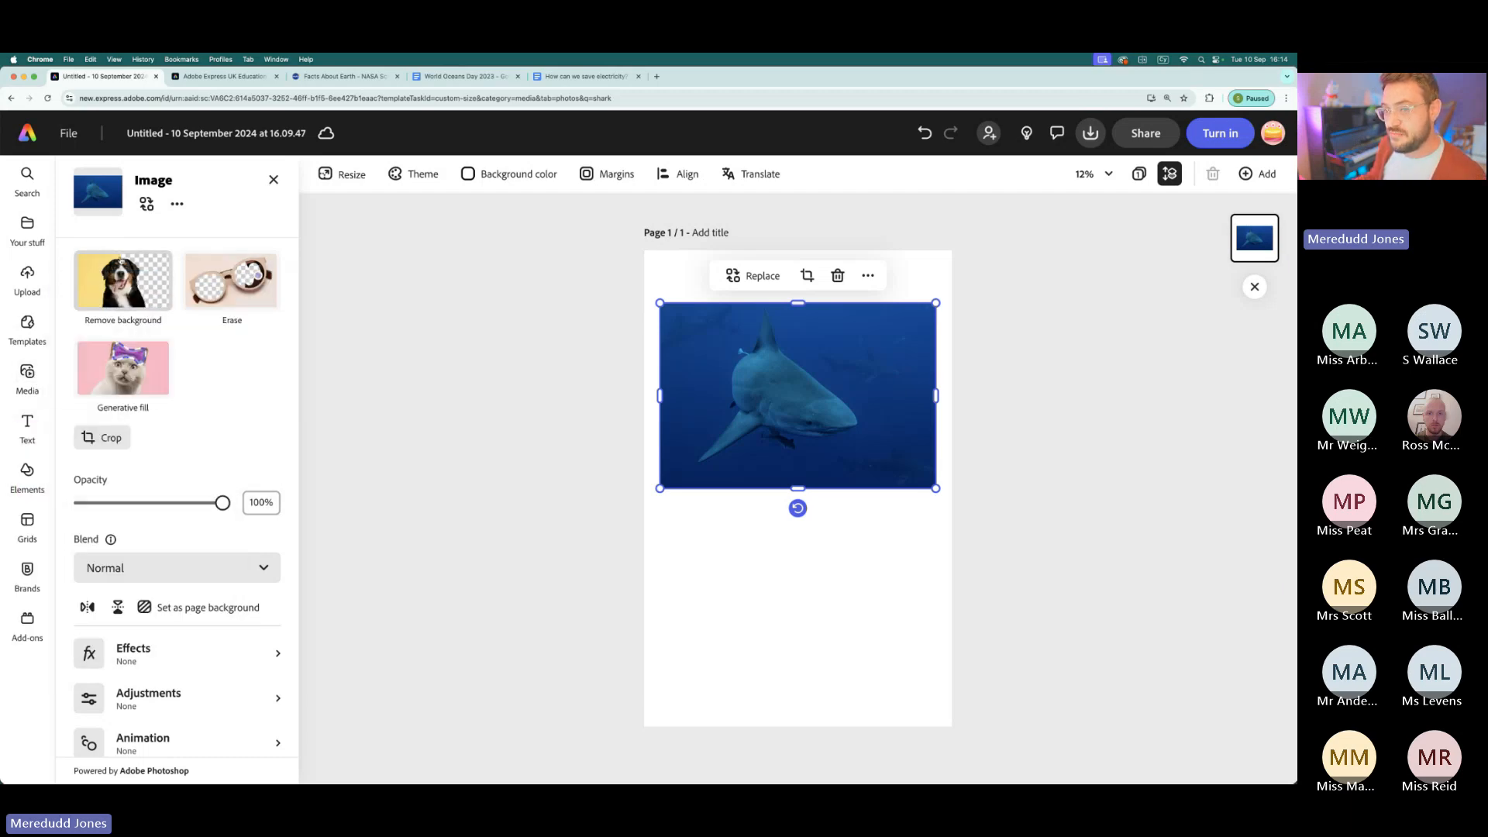
- Remove the background from the shark photo, keeping only the shark
{"action": "scroll", "coordinate": [97, 286], "scroll_direction": "up", "scroll_amount": 5}
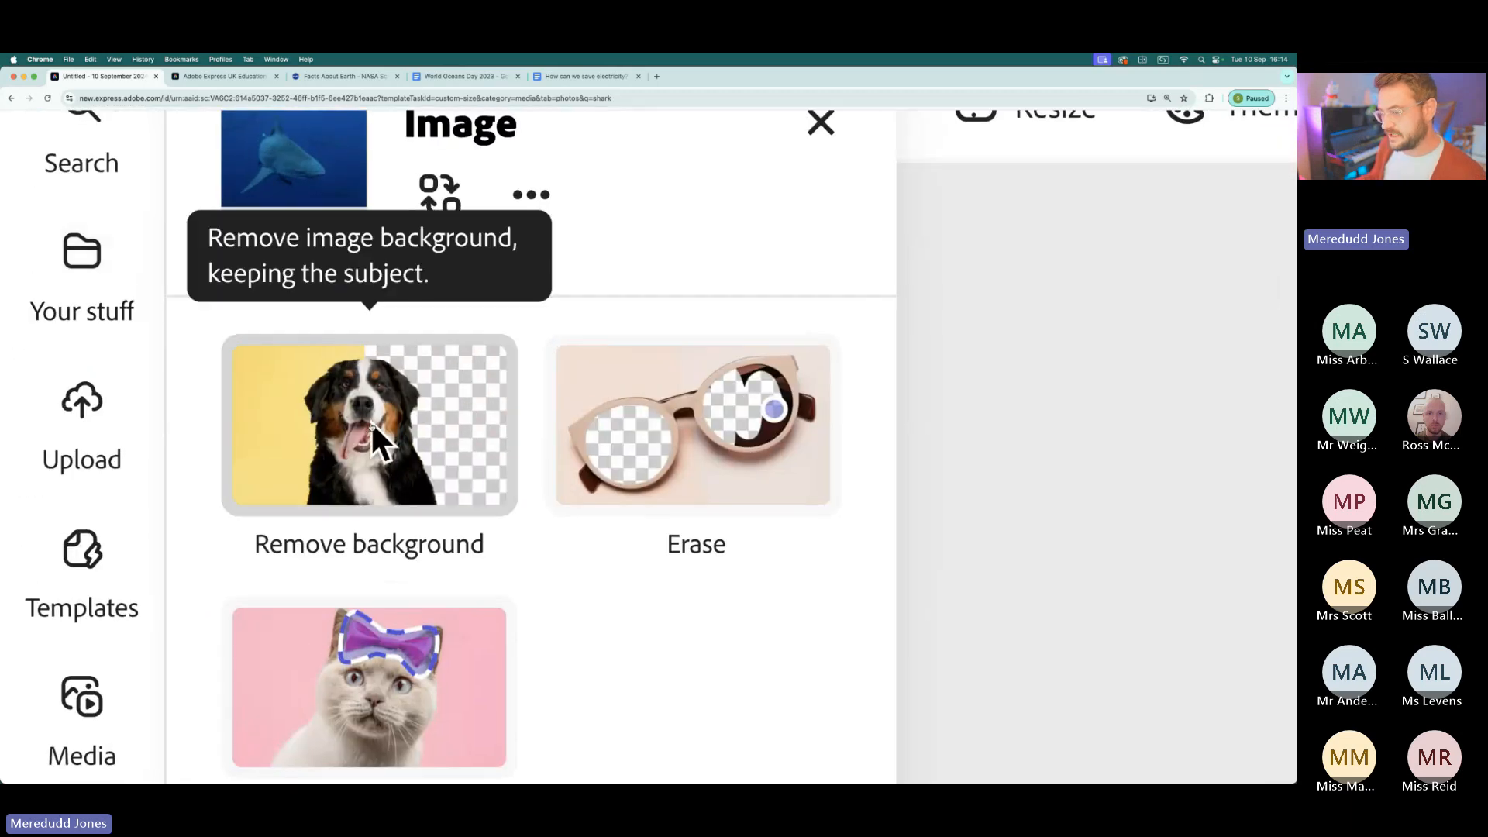
{"action": "scroll", "coordinate": [326, 428], "scroll_direction": "down", "scroll_amount": 5}
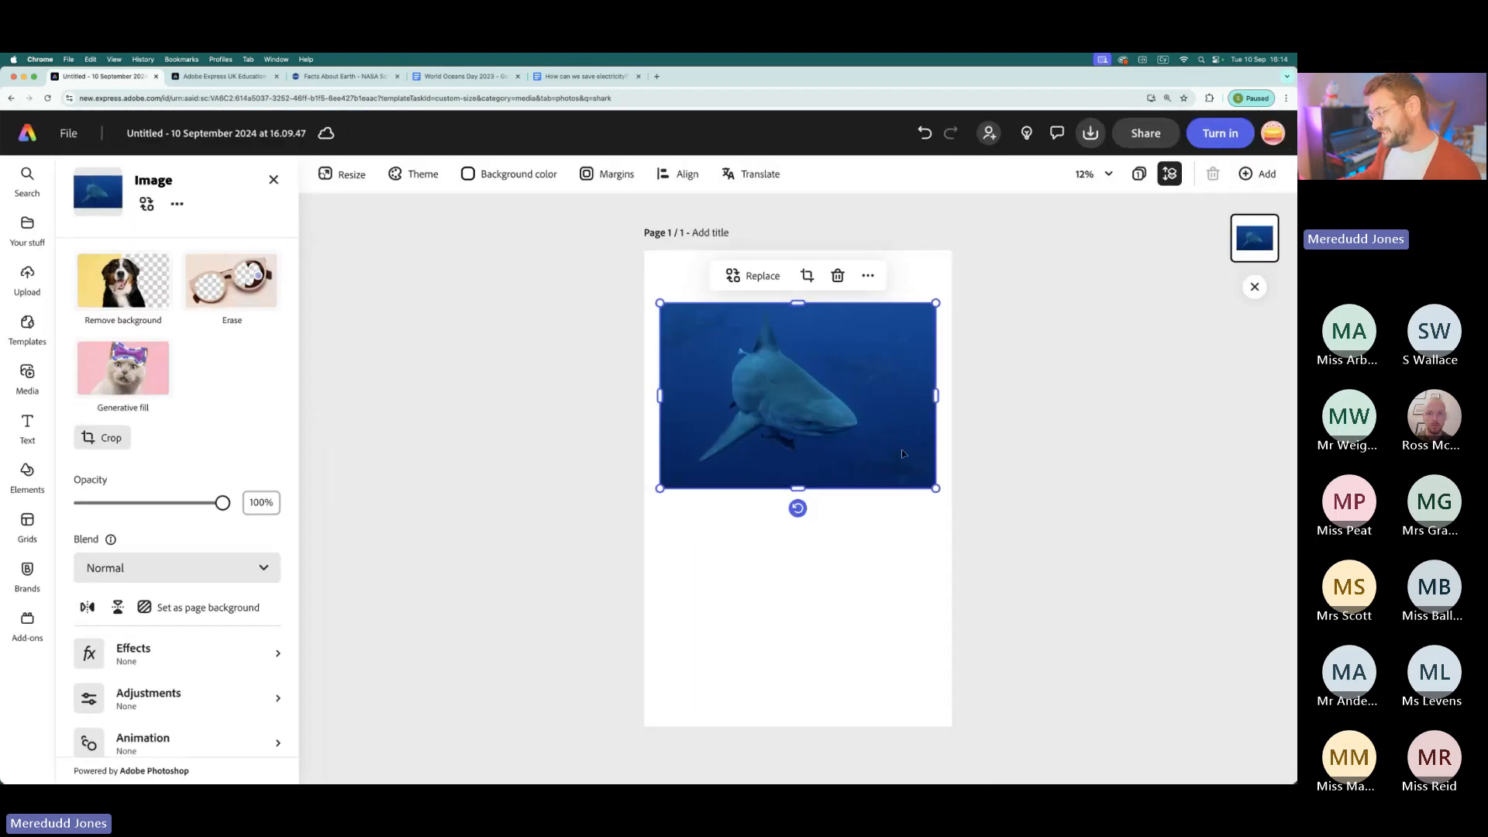
{"action": "scroll", "coordinate": [868, 442], "scroll_direction": "up", "scroll_amount": 5}
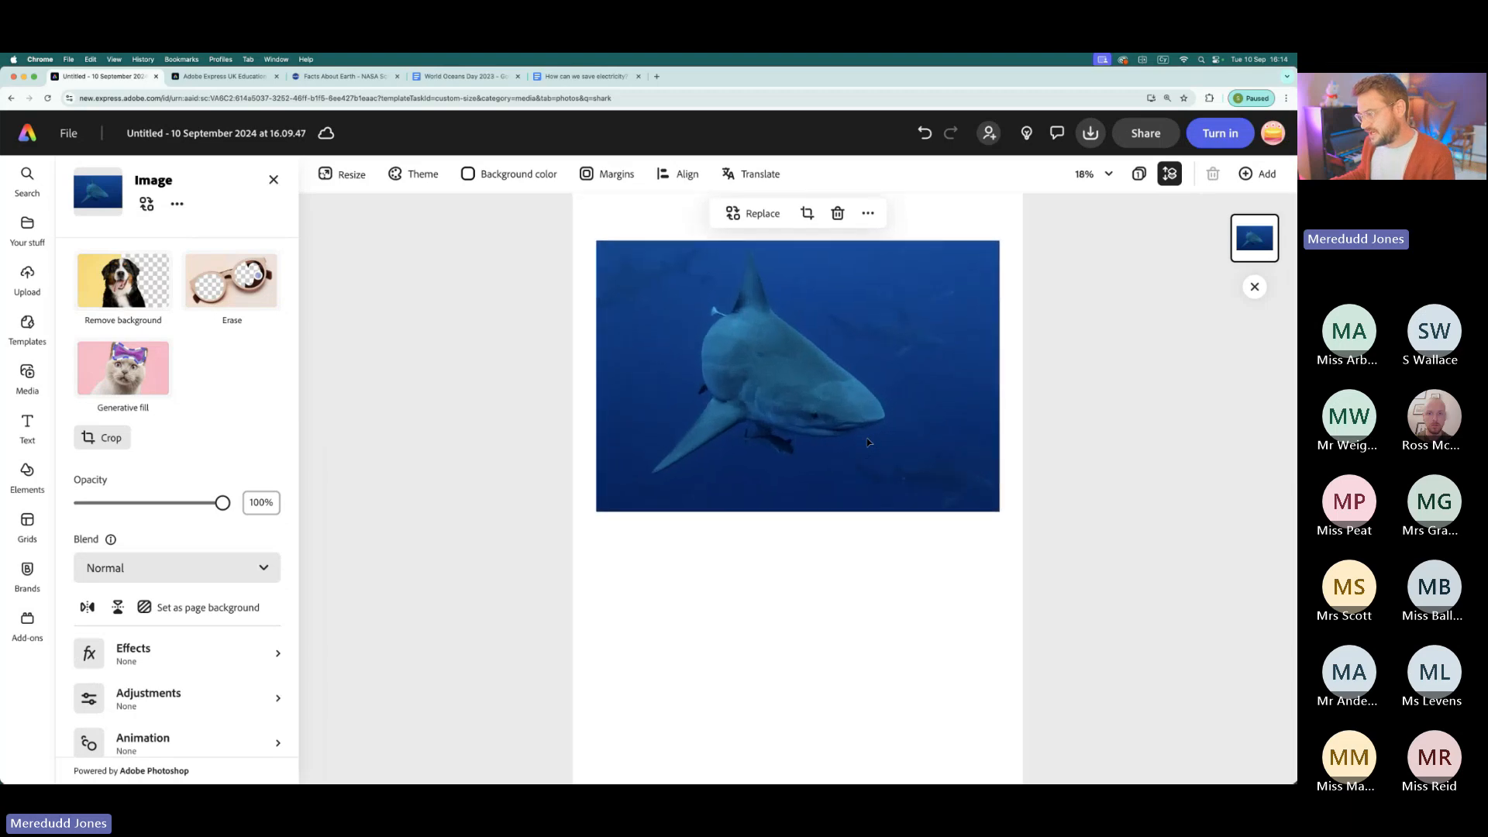
{"action": "scroll", "coordinate": [756, 355], "scroll_direction": "up", "scroll_amount": 1}
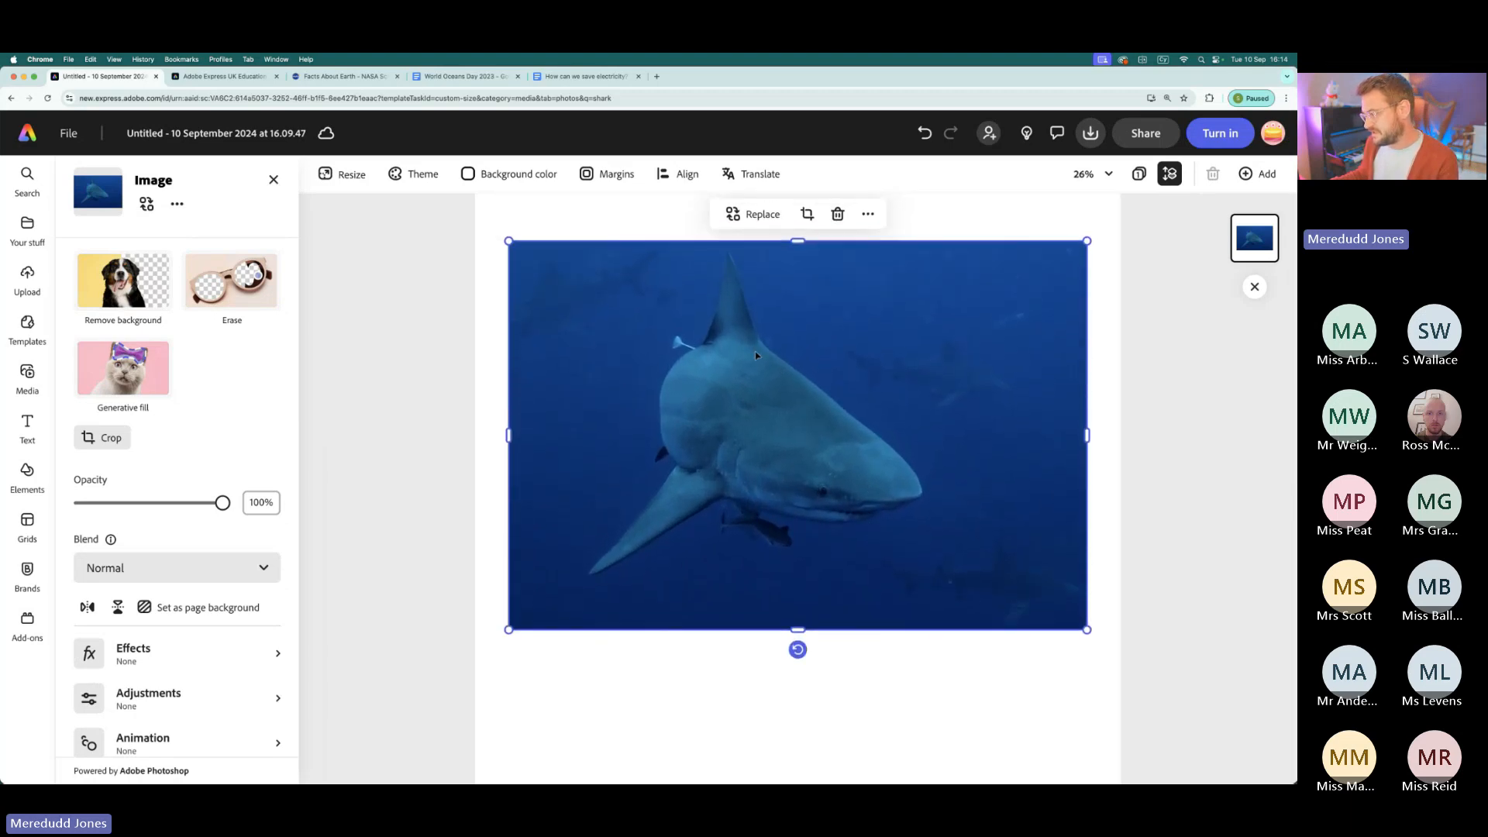
{"action": "scroll", "coordinate": [708, 322], "scroll_direction": "up", "scroll_amount": 10}
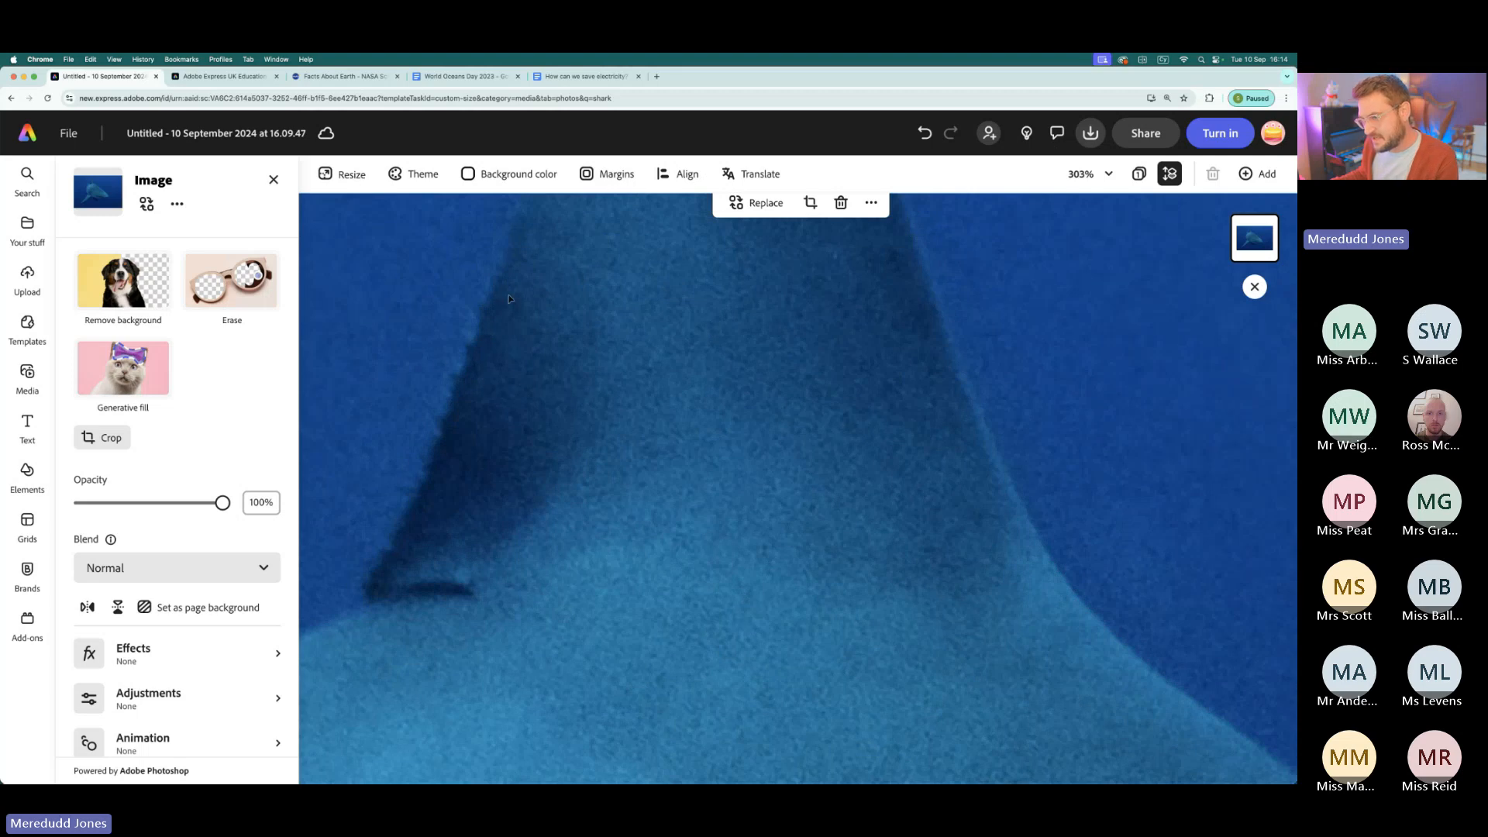
{"action": "scroll", "coordinate": [462, 284], "scroll_direction": "down", "scroll_amount": 5}
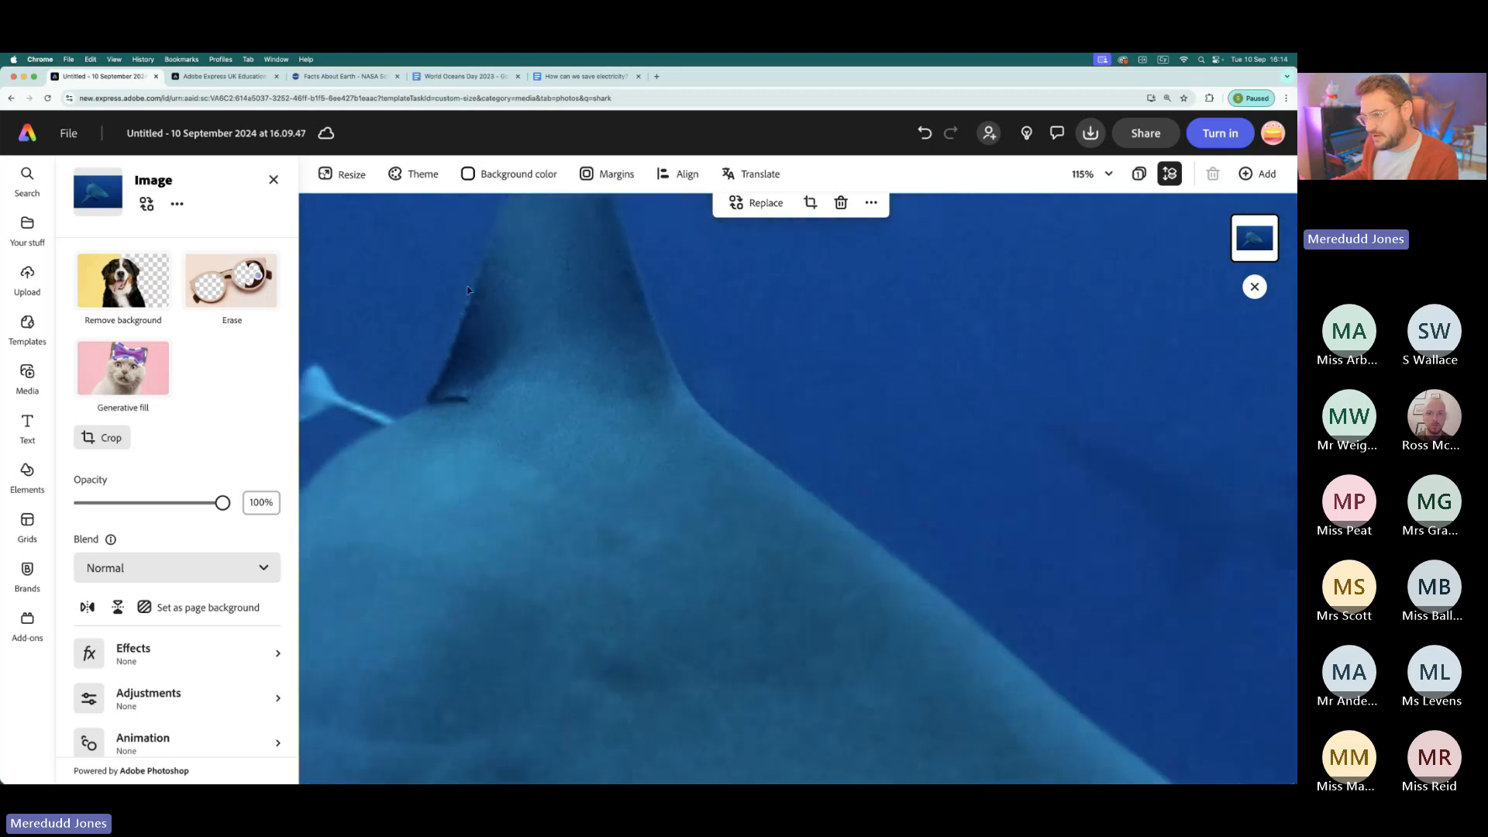
{"action": "scroll", "coordinate": [501, 258], "scroll_direction": "down", "scroll_amount": 3}
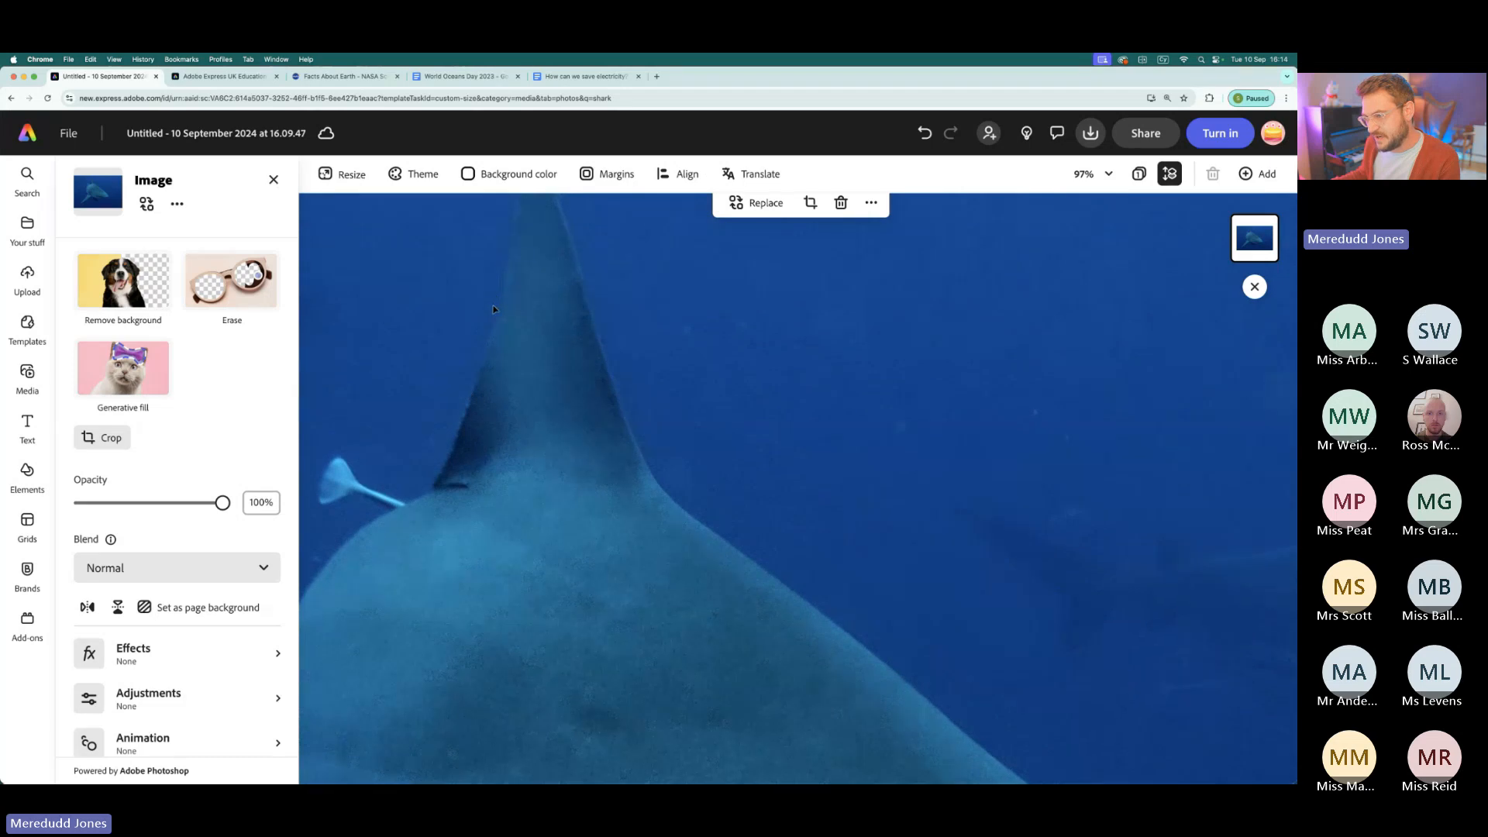
{"action": "scroll", "coordinate": [493, 310], "scroll_direction": "down", "scroll_amount": 3}
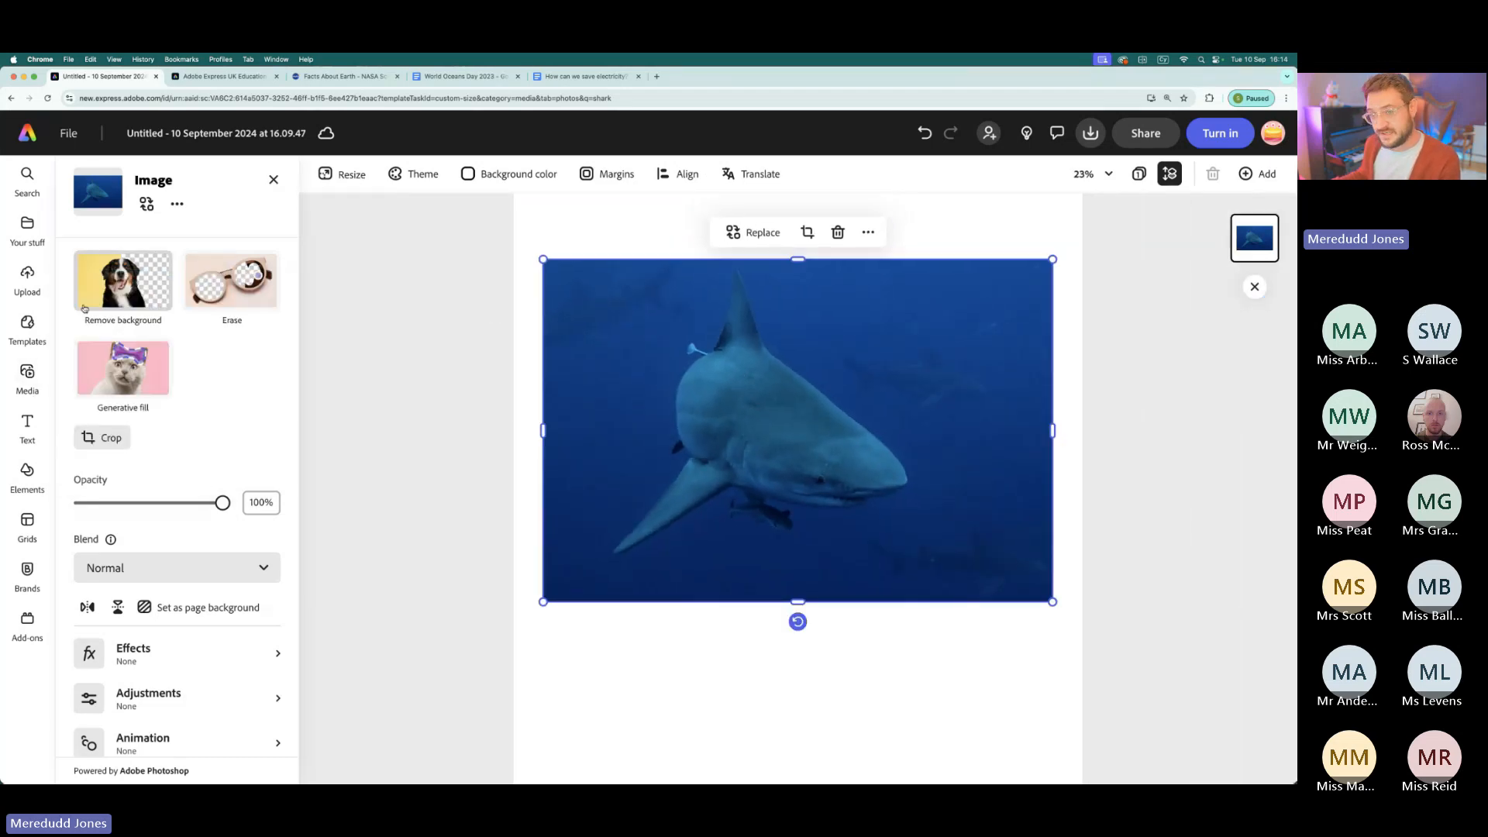
{"action": "left_click", "coordinate": [109, 289]}
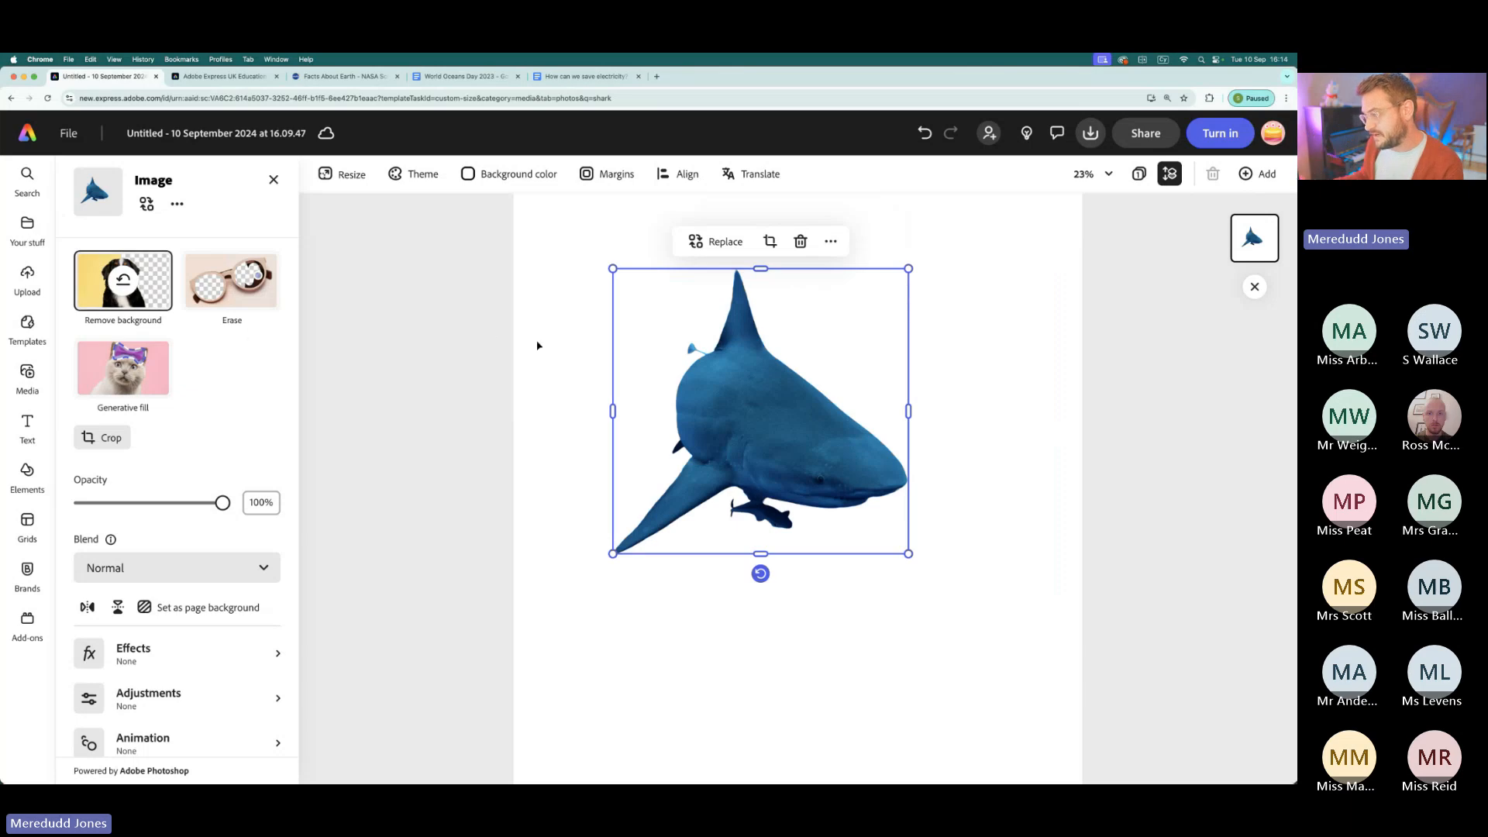
- Place the shark cutout in the page's upper-left corner, running off the left edge, and enlarge it slightly
{"action": "scroll", "coordinate": [799, 417], "scroll_direction": "down", "scroll_amount": 5}
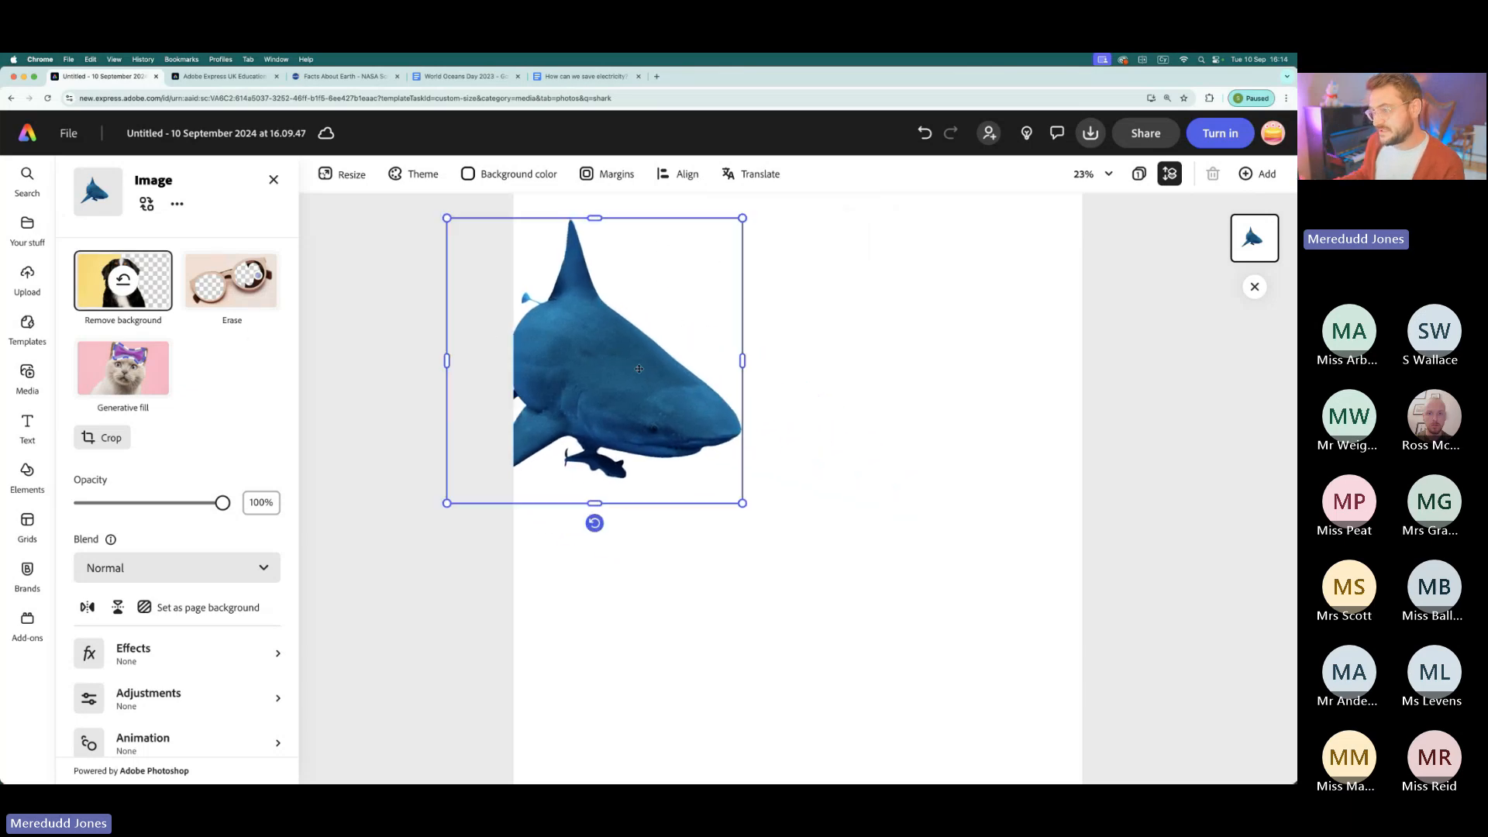
{"action": "left_click", "coordinate": [714, 397]}
{"action": "left_click_drag", "start_coordinate": [715, 397], "coordinate": [708, 378]}
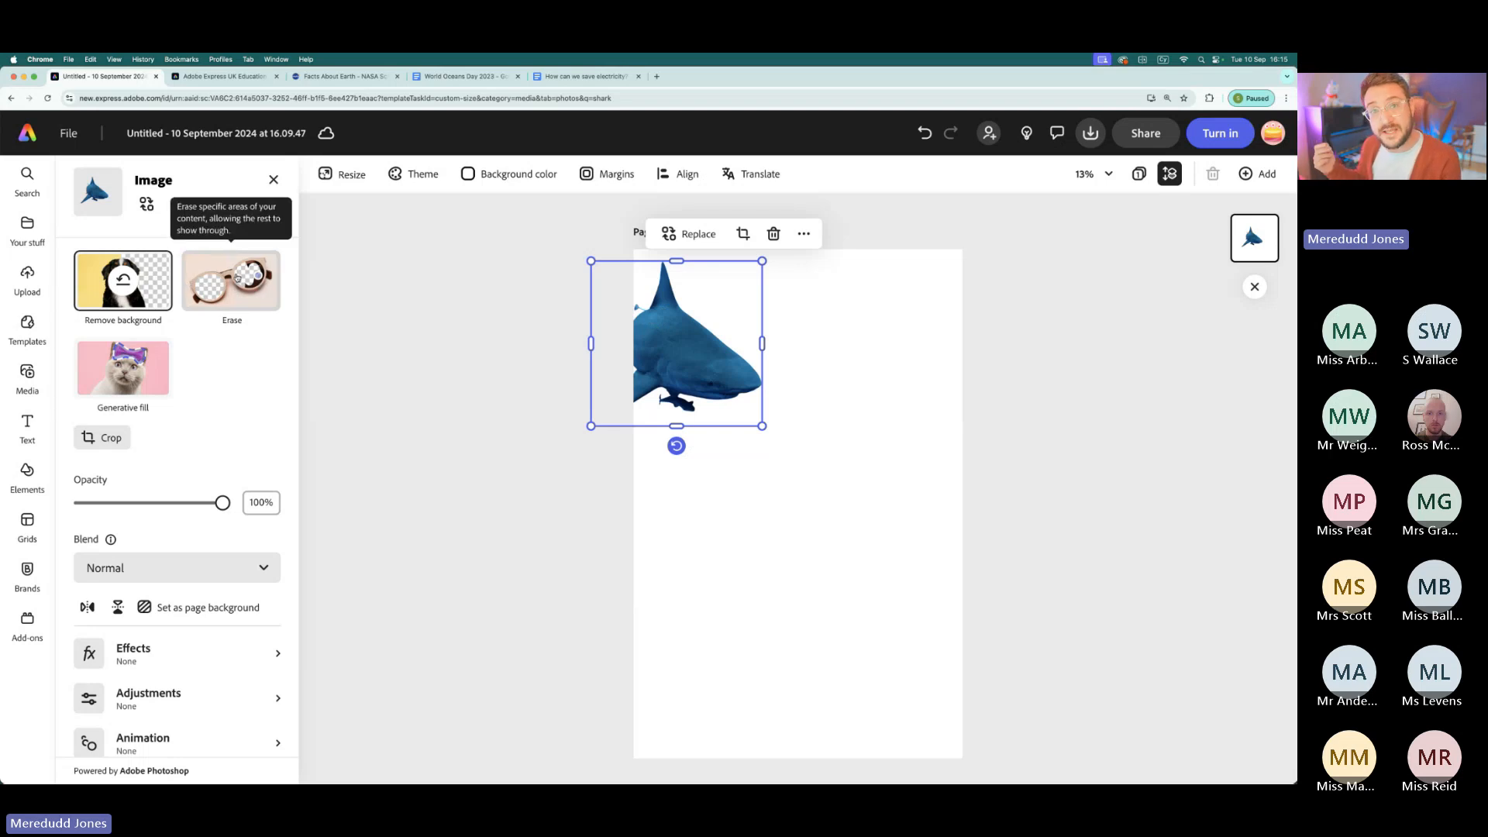
{"action": "left_click_drag", "start_coordinate": [764, 426], "coordinate": [776, 439]}
{"action": "left_click_drag", "start_coordinate": [661, 337], "coordinate": [653, 327]}
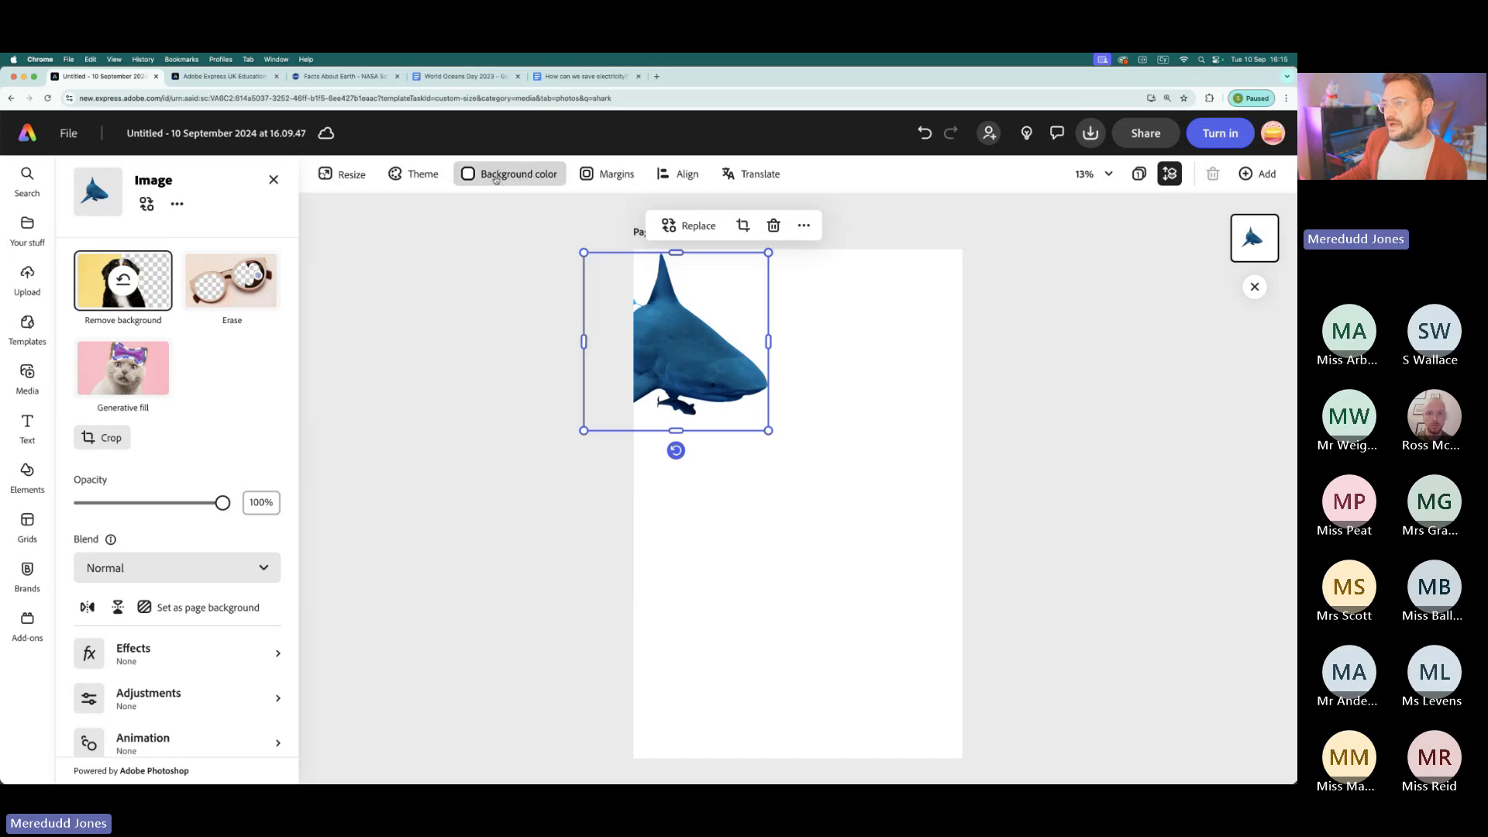
- Try the recommended pale blue as the page's background colour, and set the background back to white
{"action": "scroll", "coordinate": [495, 179], "scroll_direction": "up", "scroll_amount": 5}
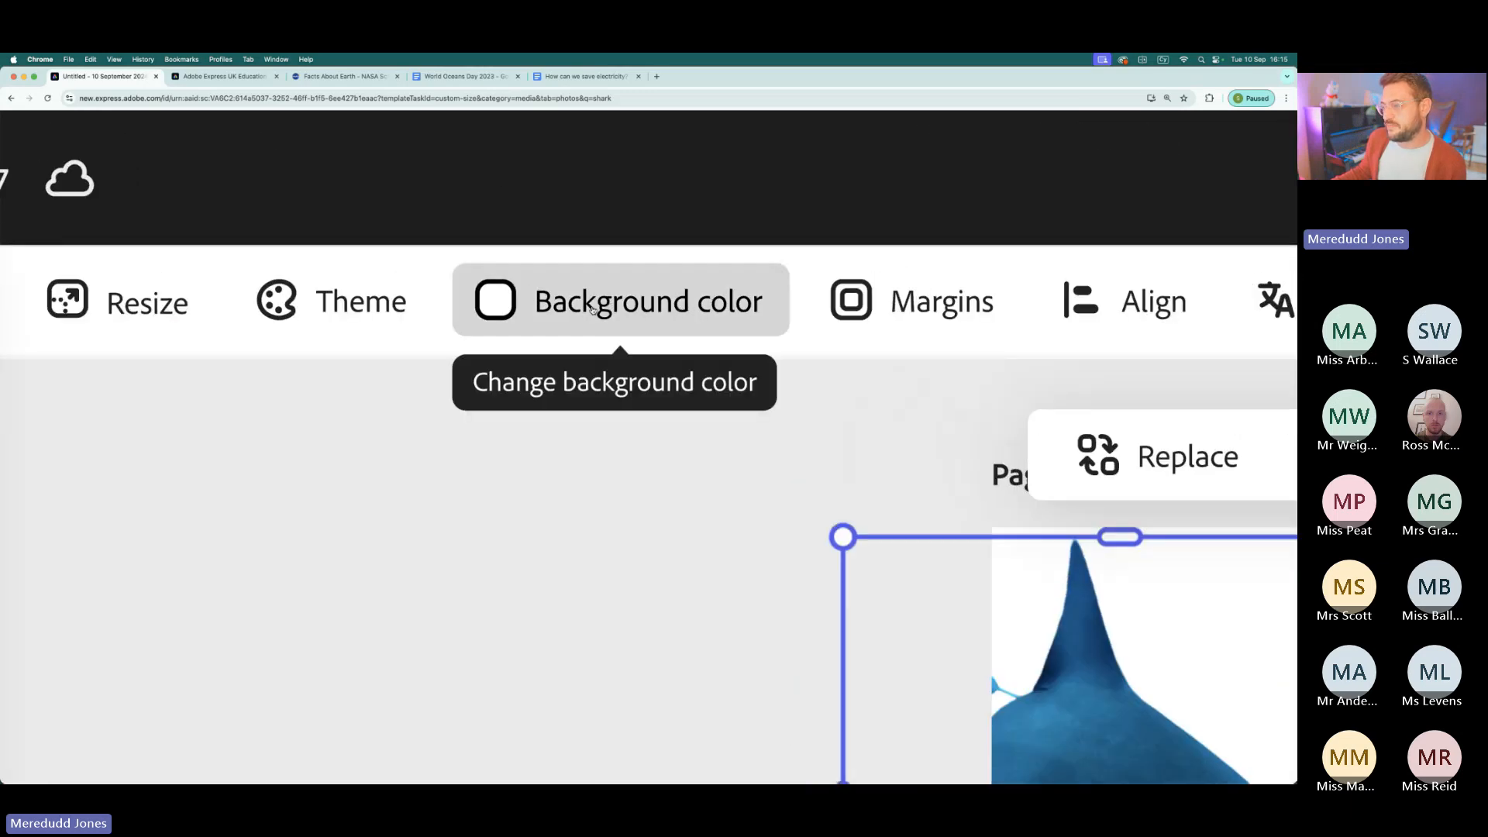
{"action": "scroll", "coordinate": [575, 310], "scroll_direction": "down", "scroll_amount": 5}
{"action": "left_click", "coordinate": [509, 174]}
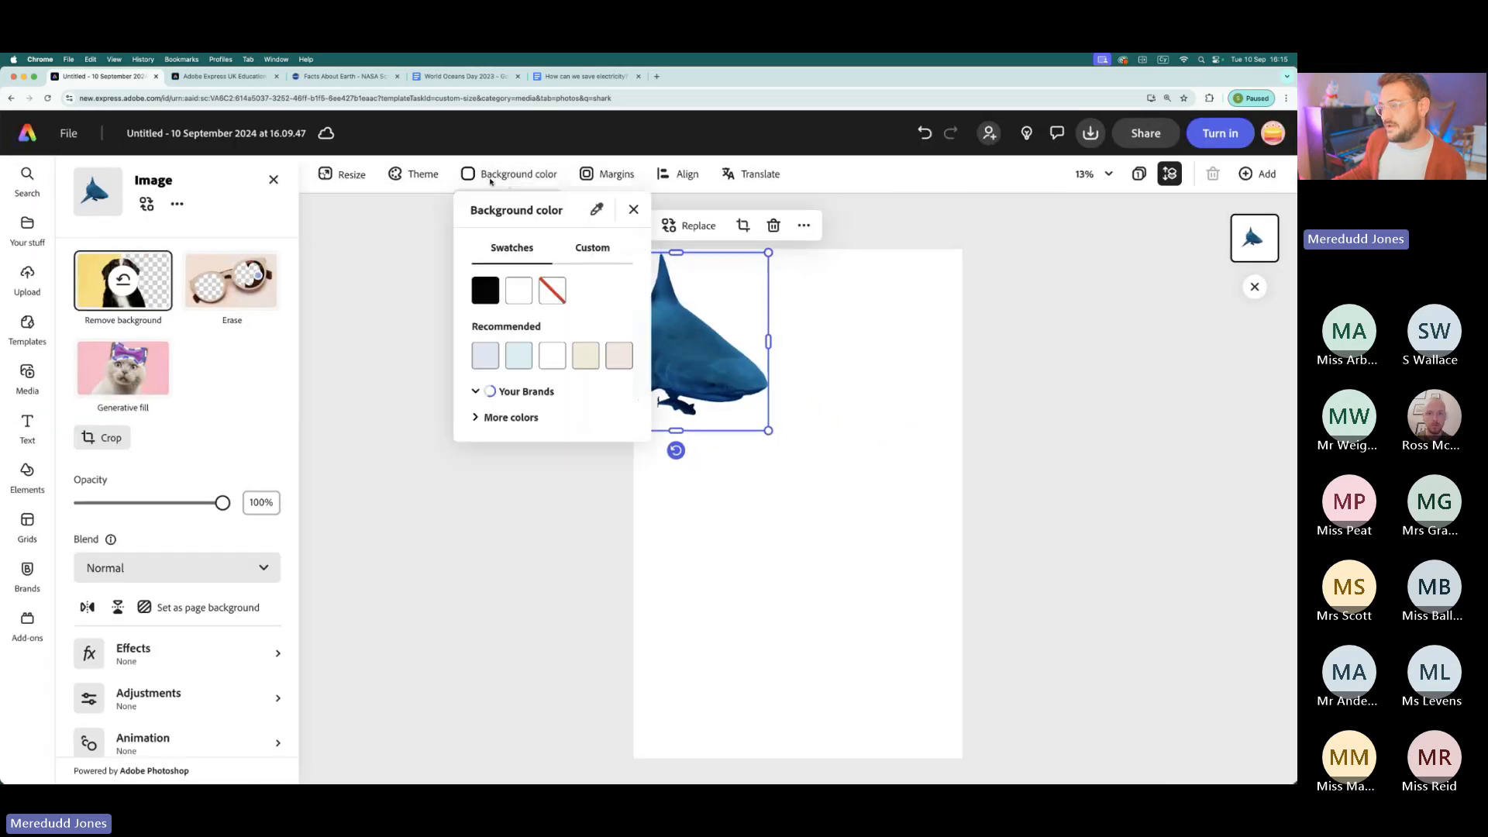
{"action": "left_click", "coordinate": [488, 350]}
{"action": "left_click", "coordinate": [497, 392]}
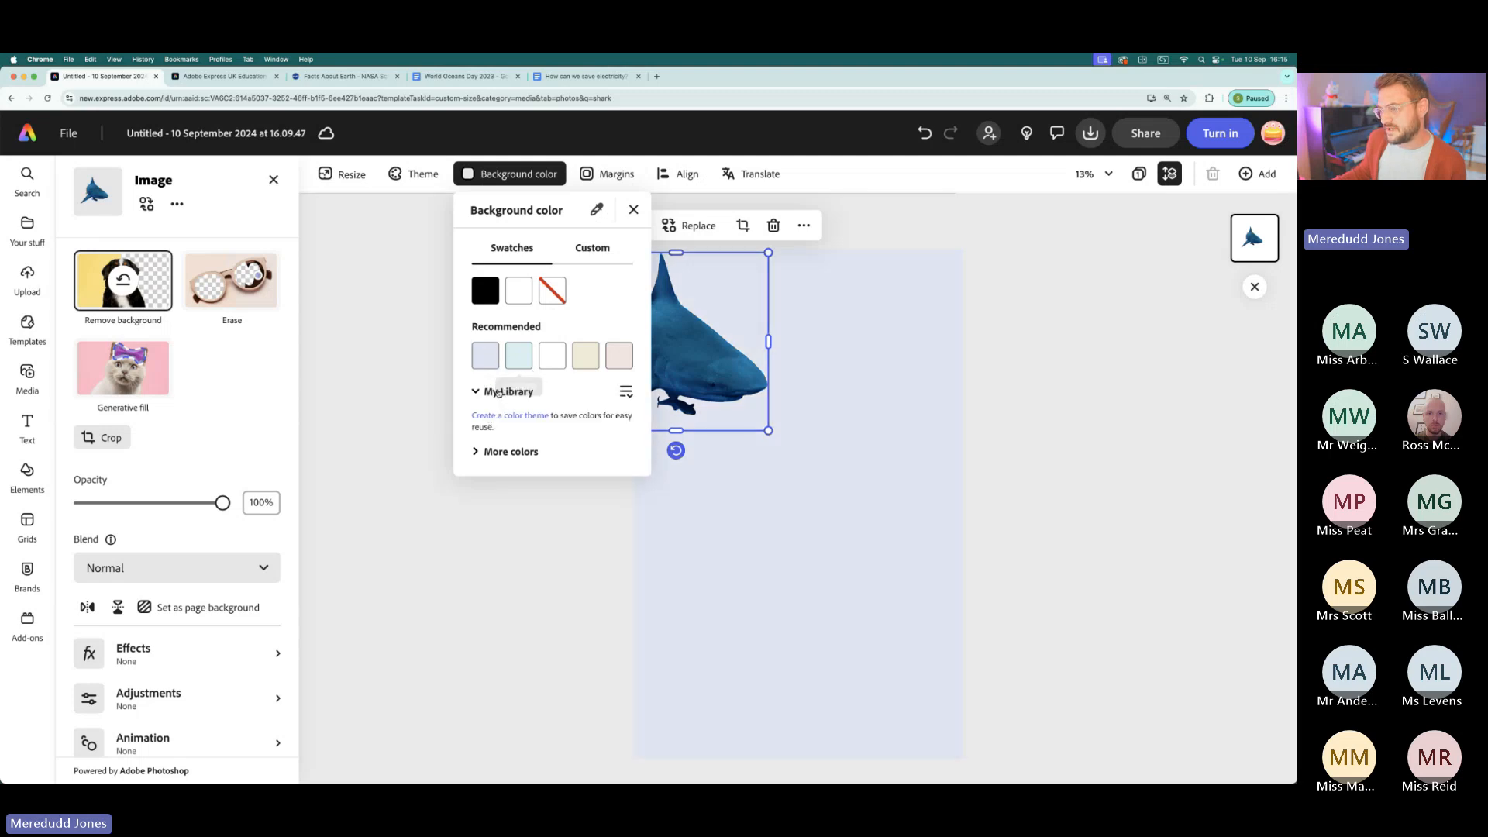
{"action": "left_click", "coordinate": [527, 291]}
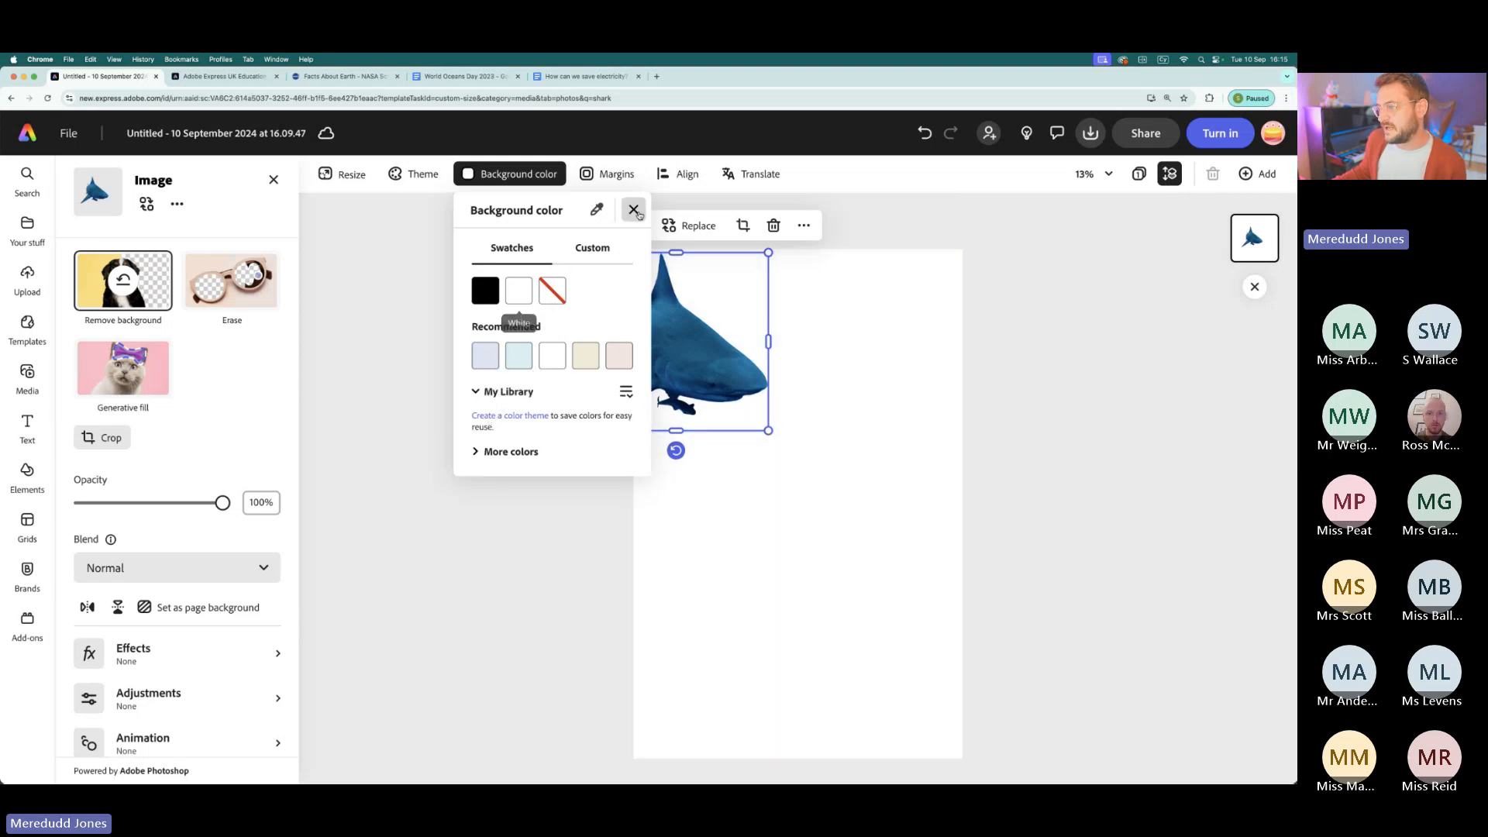
{"action": "left_click", "coordinate": [634, 212]}
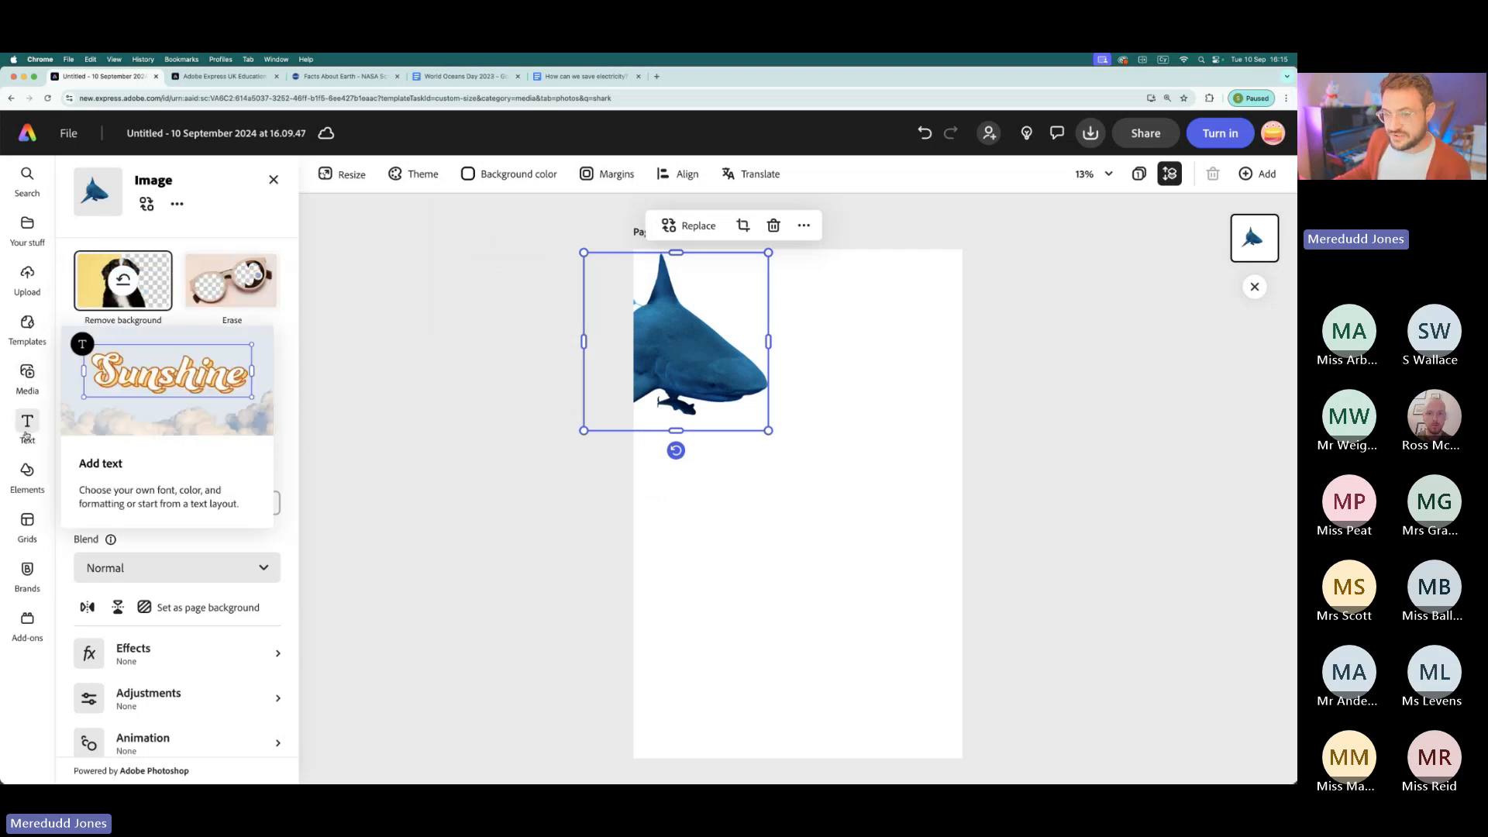
- Open the Elements library and look through its design assets, such as the brushes and frames
{"action": "scroll", "coordinate": [25, 432], "scroll_direction": "up", "scroll_amount": 5}
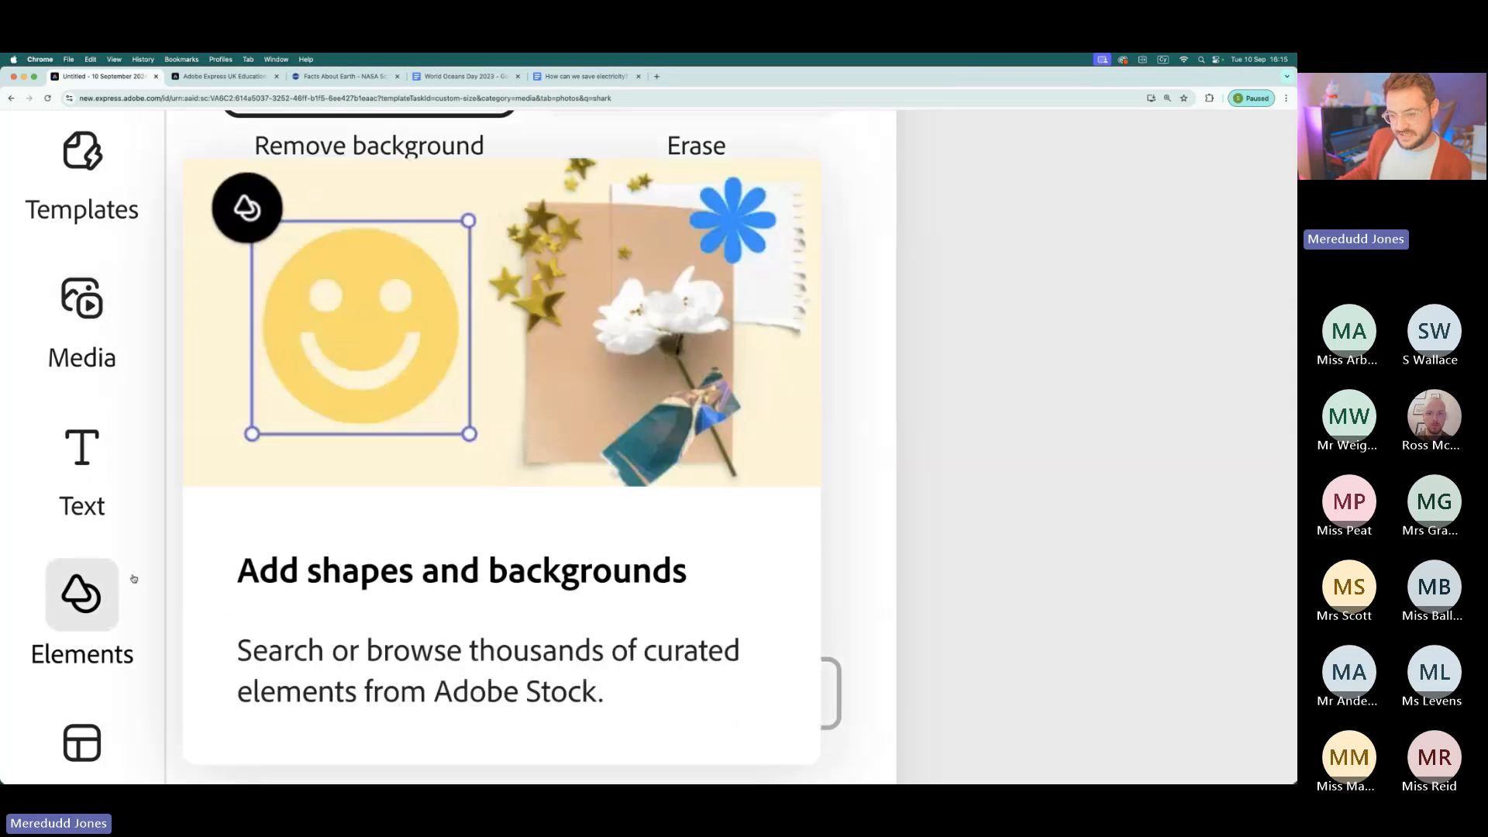
{"action": "left_click", "coordinate": [81, 605]}
{"action": "scroll", "coordinate": [80, 605], "scroll_direction": "down", "scroll_amount": 10}
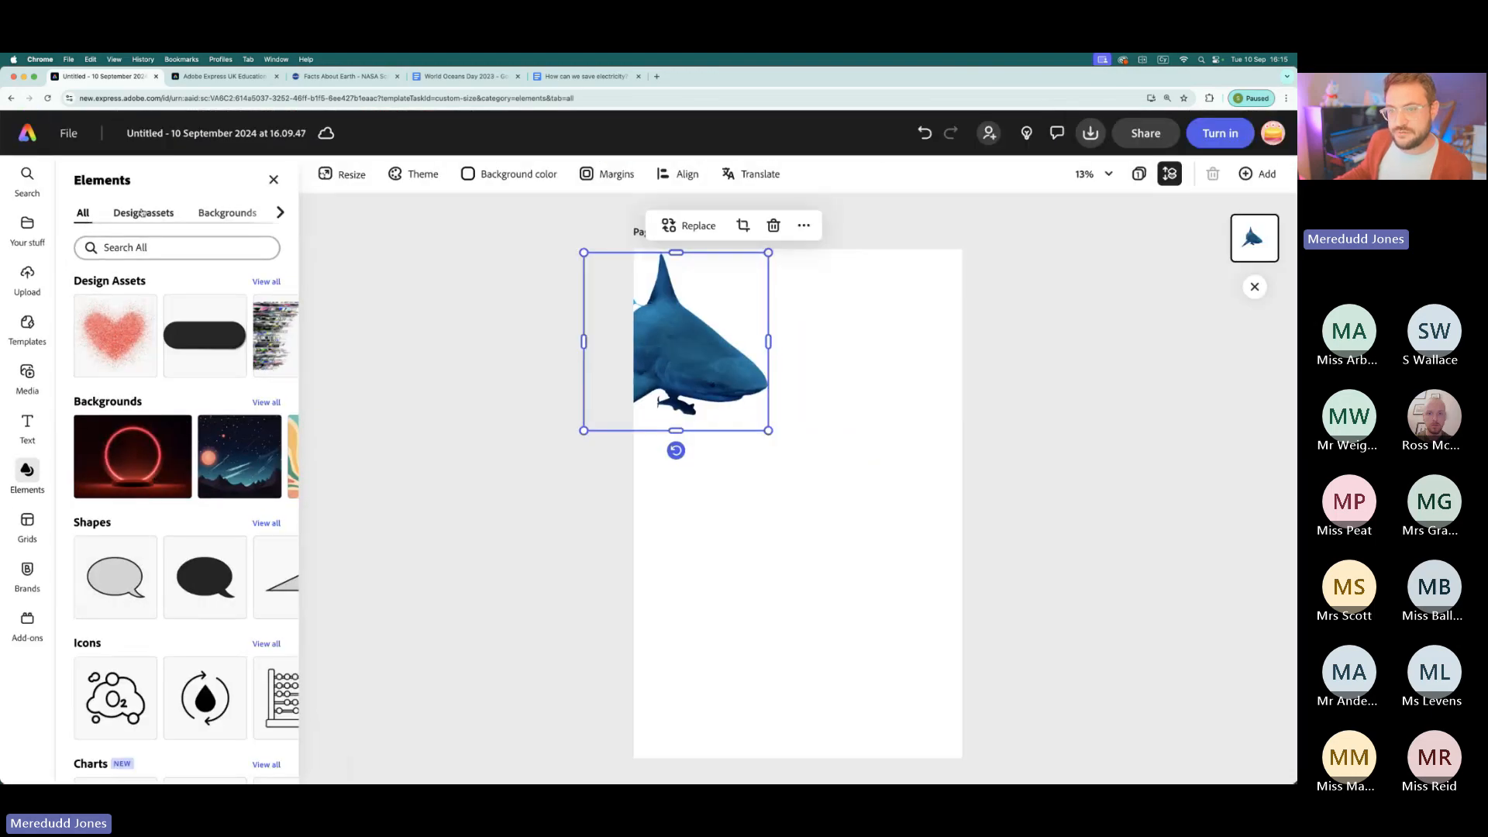
{"action": "scroll", "coordinate": [142, 213], "scroll_direction": "up", "scroll_amount": 5}
{"action": "left_click", "coordinate": [442, 431]}
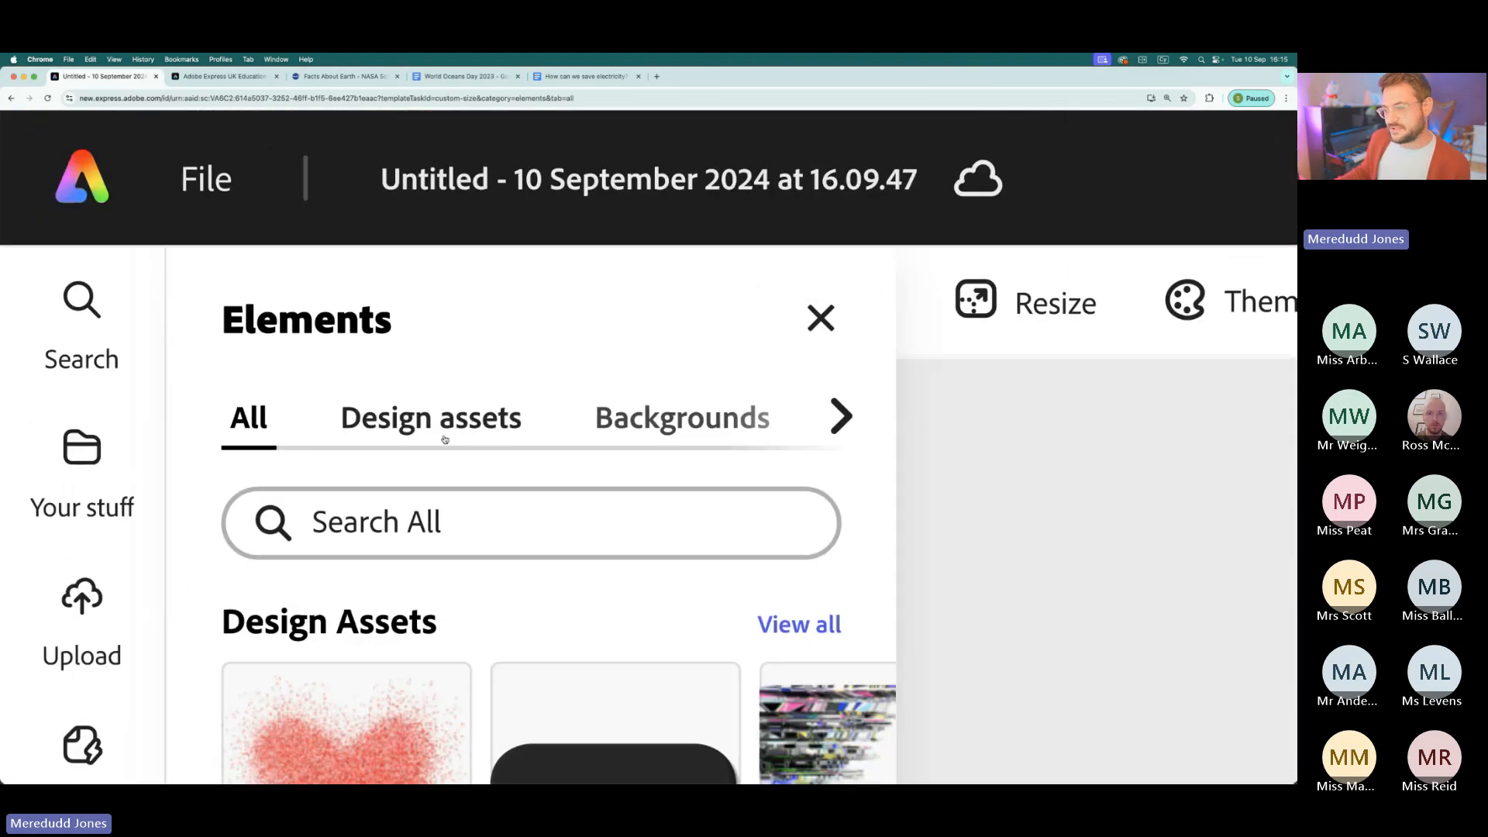
{"action": "scroll", "coordinate": [489, 660], "scroll_direction": "down", "scroll_amount": 5}
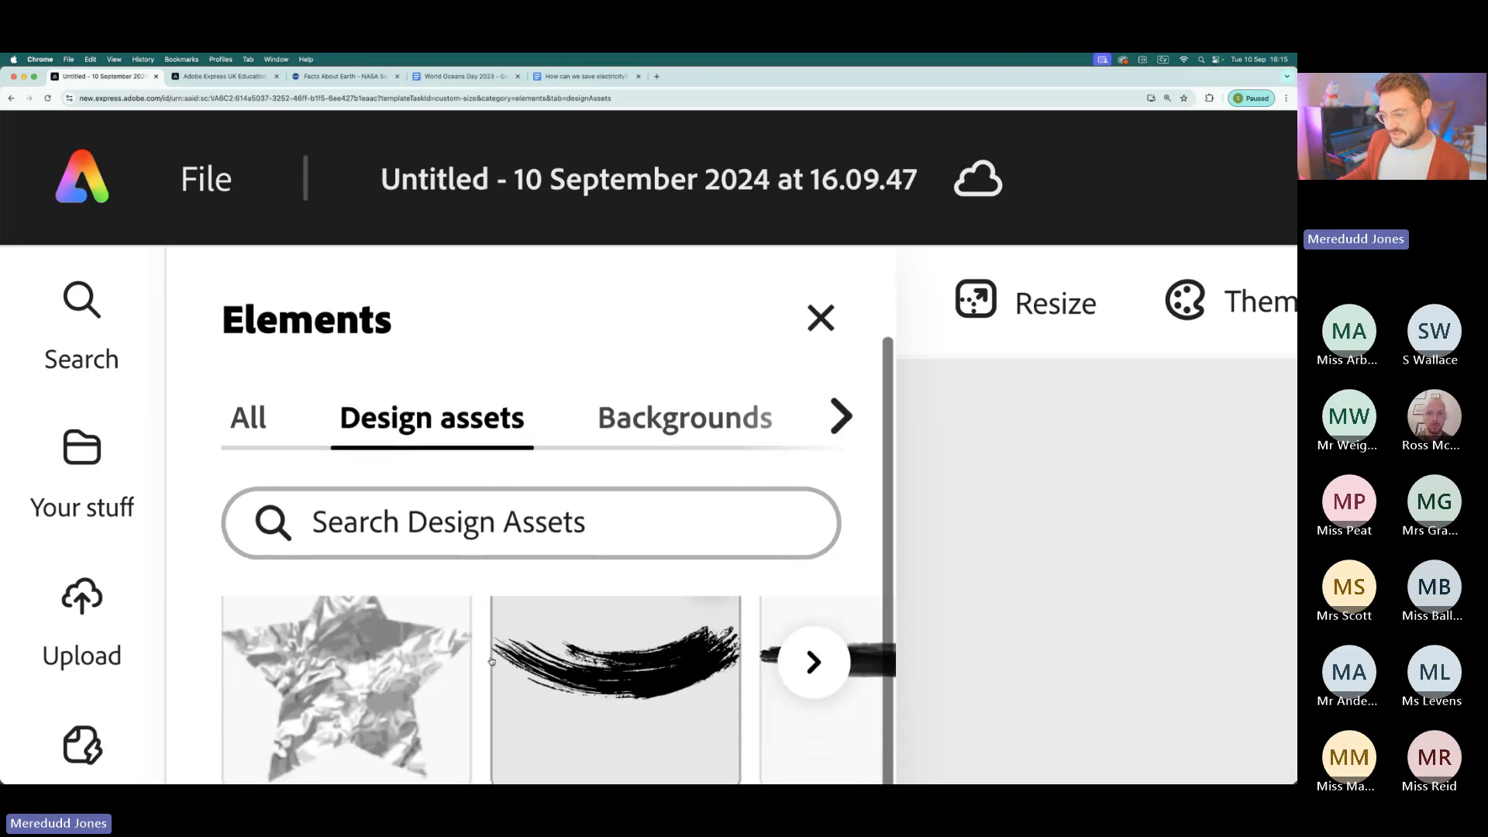
{"action": "scroll", "coordinate": [492, 660], "scroll_direction": "down", "scroll_amount": 3}
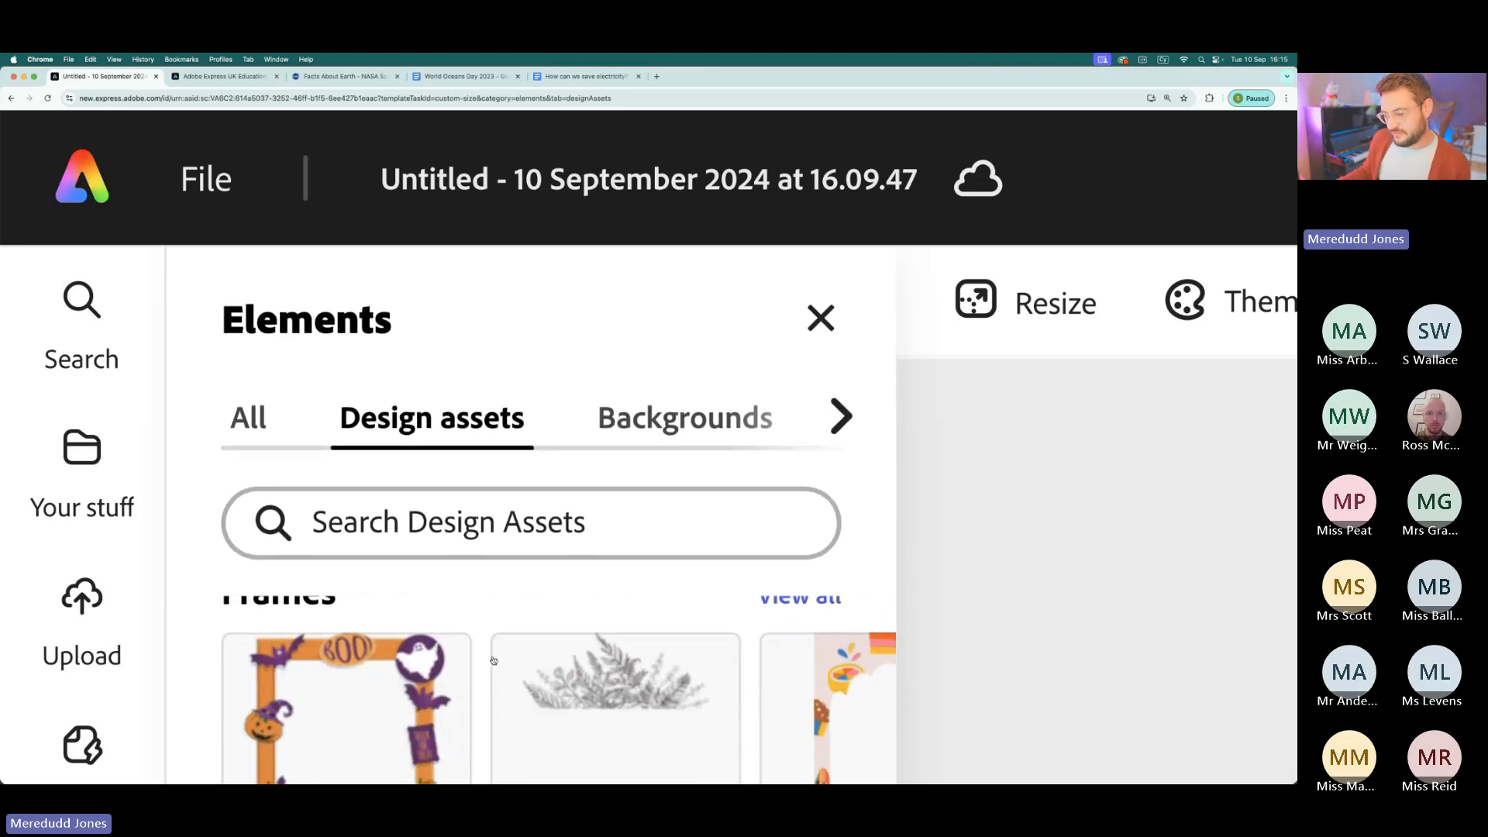
{"action": "scroll", "coordinate": [493, 660], "scroll_direction": "up", "scroll_amount": 8}
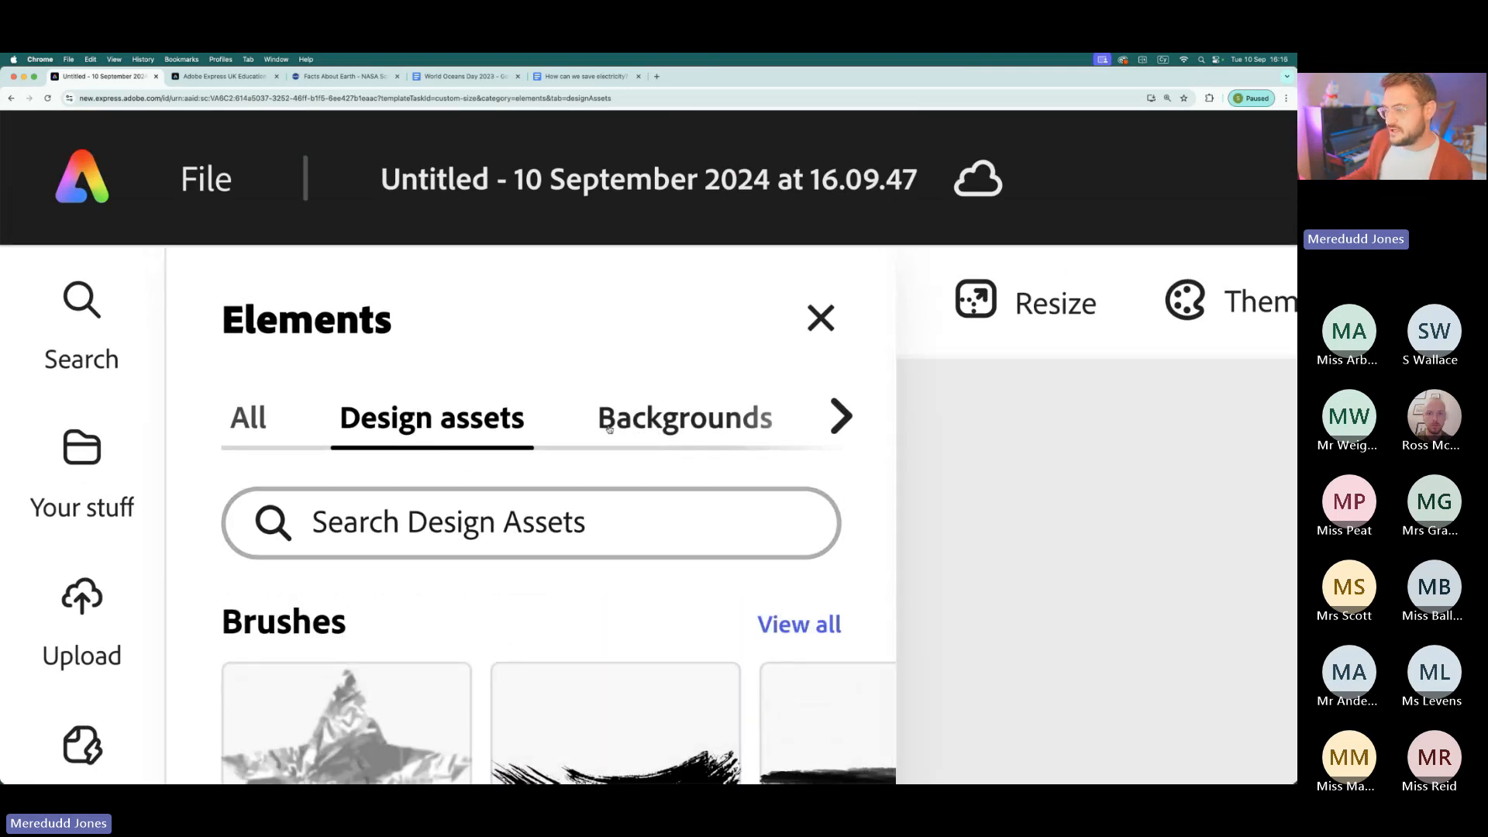
- Look through the Backgrounds, Shapes and Icons categories of the Elements library
{"action": "left_click", "coordinate": [651, 426]}
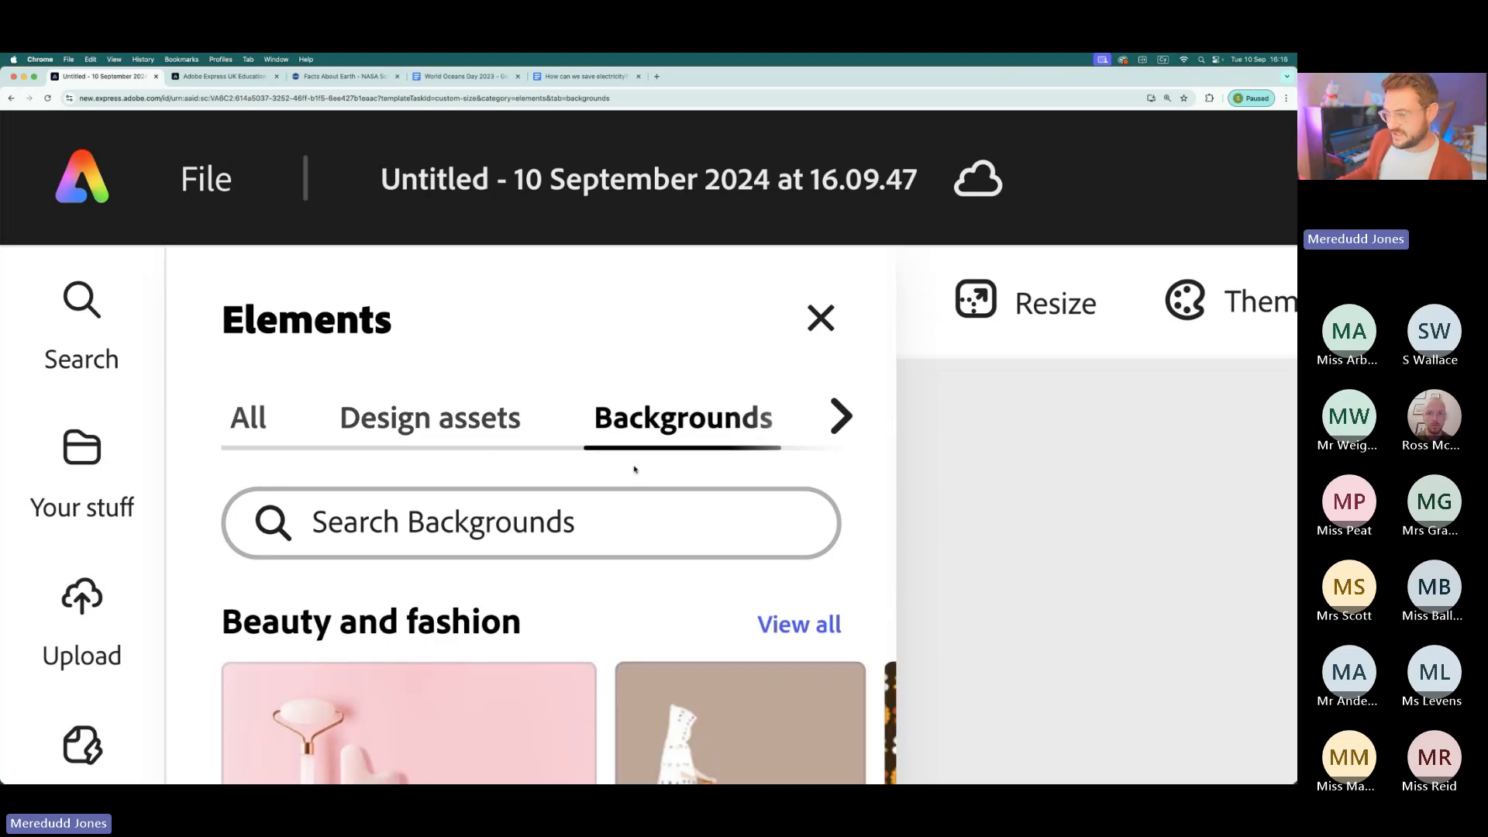
{"action": "scroll", "coordinate": [672, 437], "scroll_direction": "right", "scroll_amount": 3}
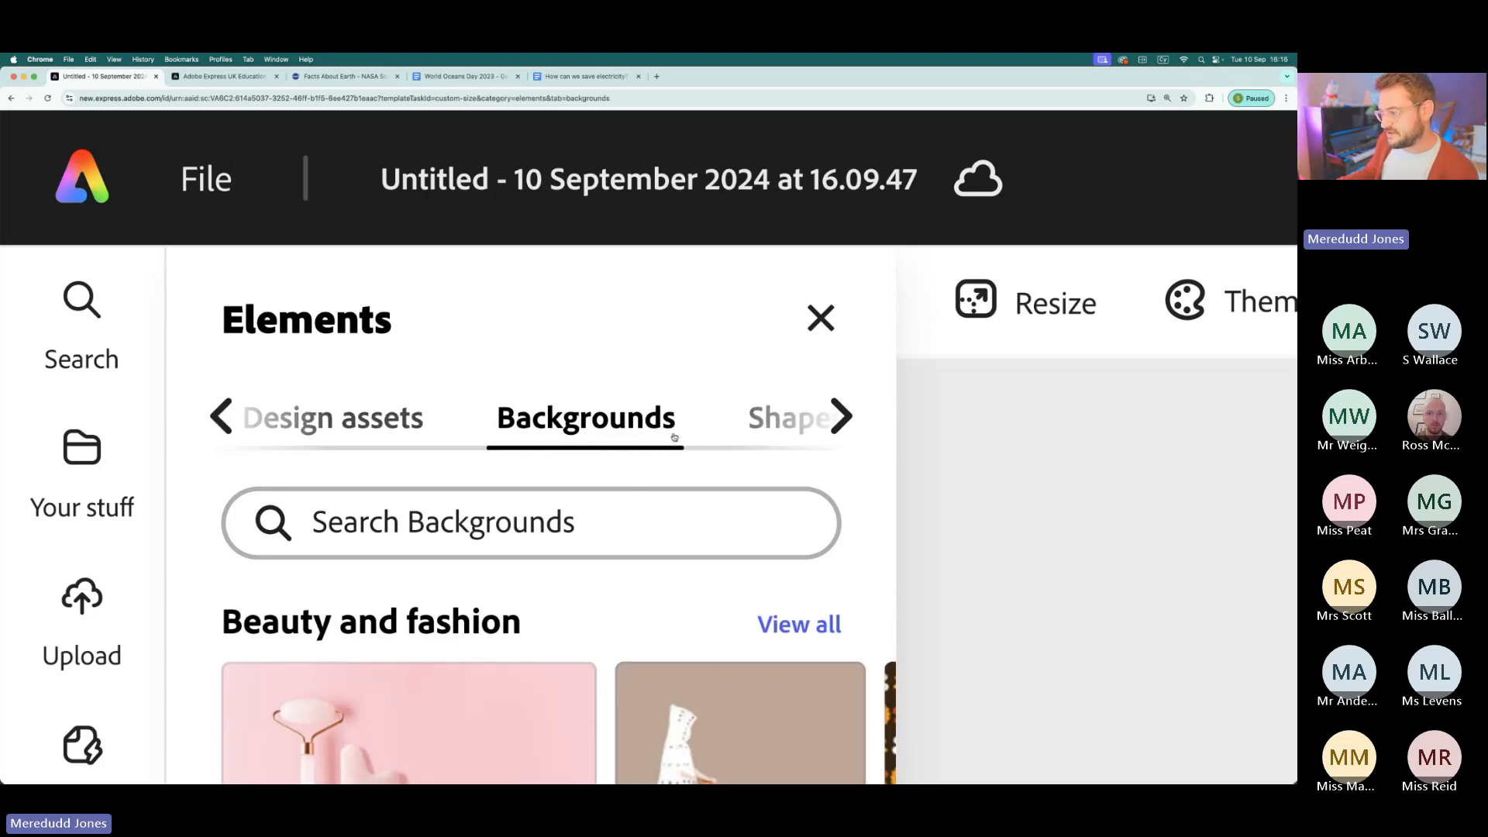
{"action": "left_click", "coordinate": [673, 437]}
{"action": "scroll", "coordinate": [651, 607], "scroll_direction": "down", "scroll_amount": 4}
{"action": "scroll", "coordinate": [654, 611], "scroll_direction": "down", "scroll_amount": 3}
{"action": "scroll", "coordinate": [654, 611], "scroll_direction": "up", "scroll_amount": 6}
{"action": "scroll", "coordinate": [654, 610], "scroll_direction": "up", "scroll_amount": 1}
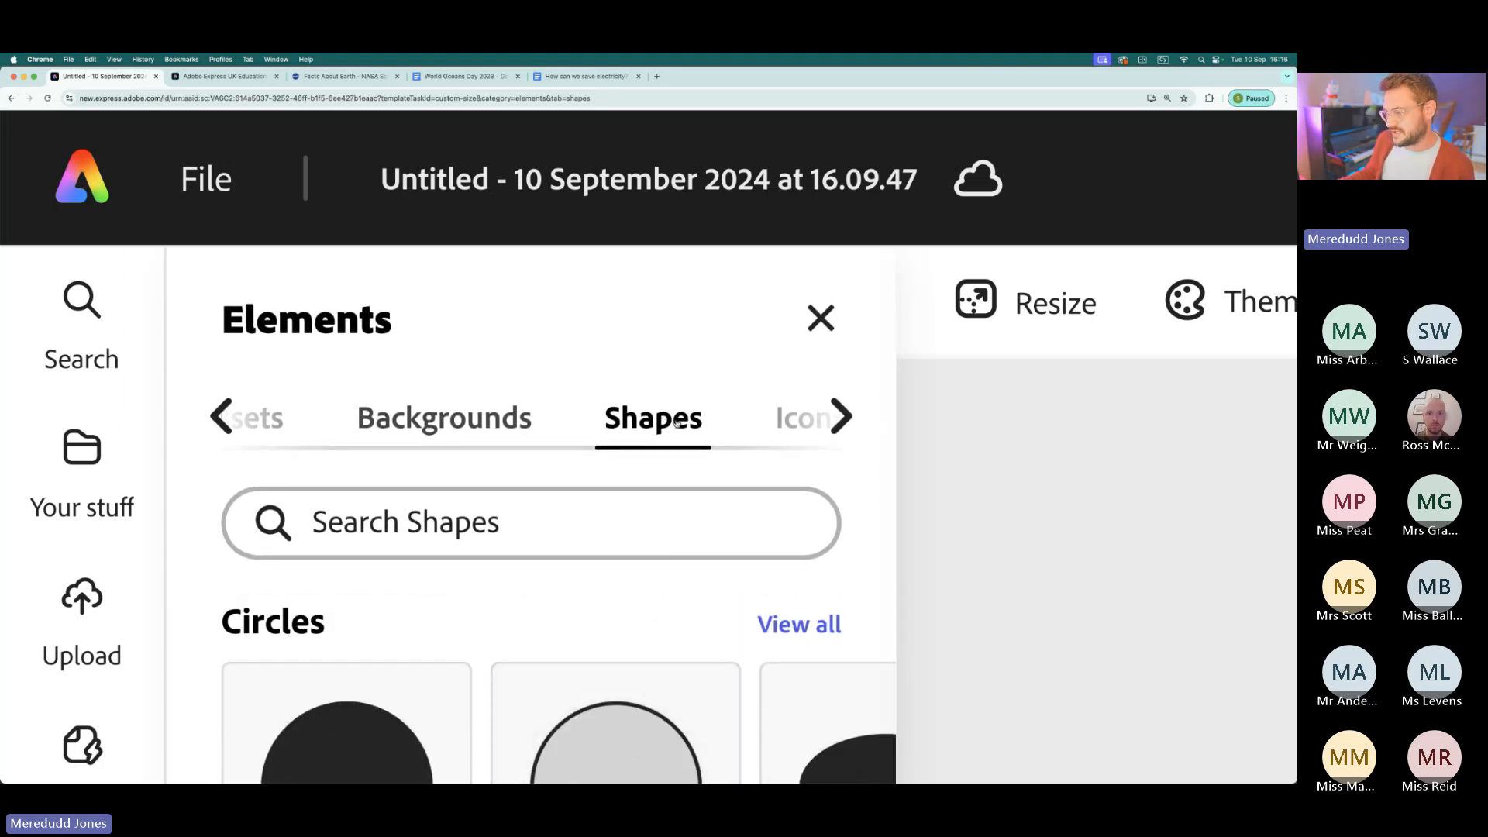
{"action": "scroll", "coordinate": [673, 422], "scroll_direction": "right", "scroll_amount": 2}
{"action": "left_click", "coordinate": [699, 425]}
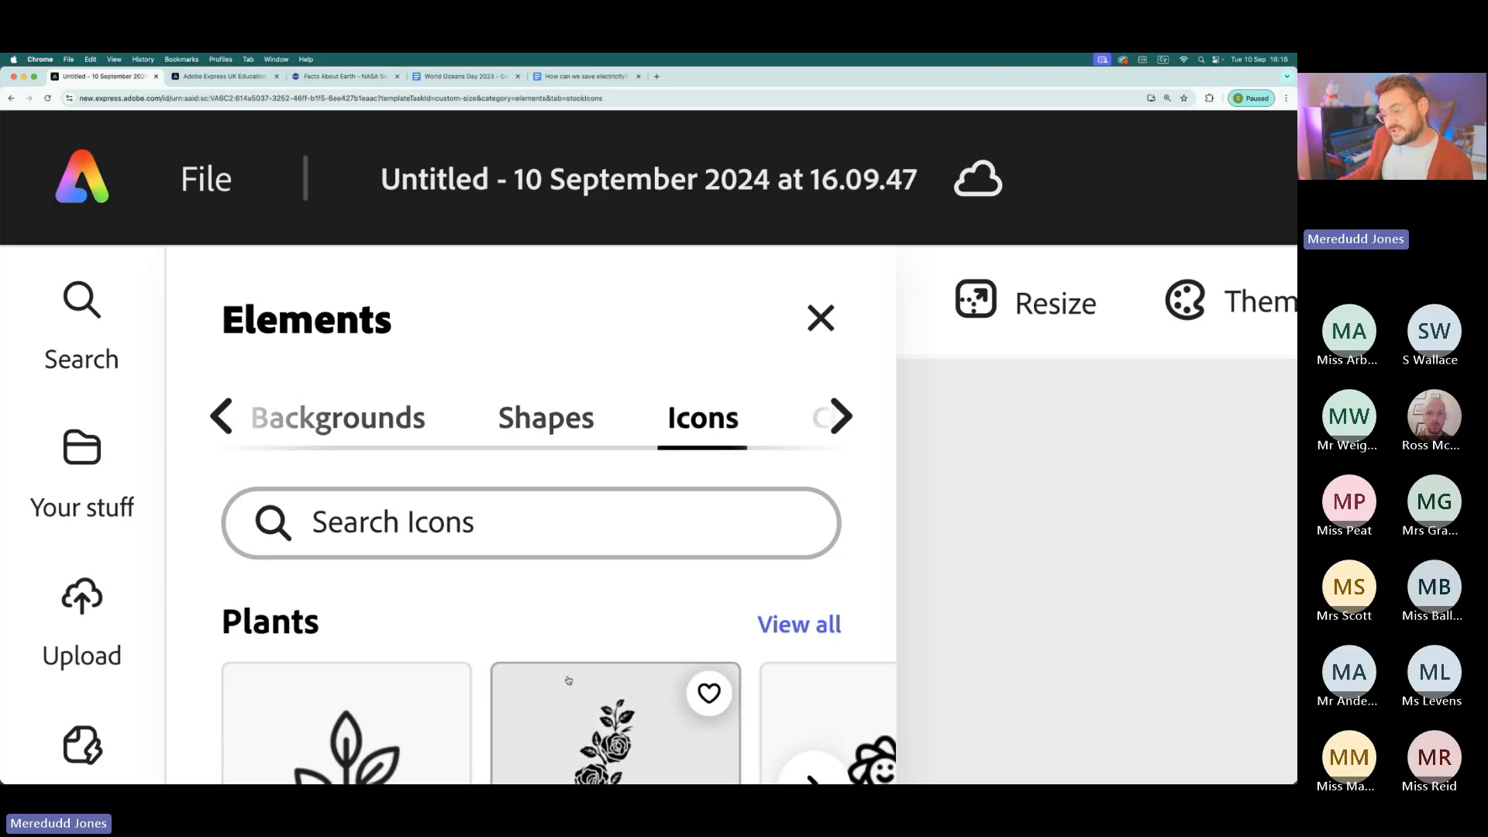
- Look through the icon collections in the Elements library, from plants and nature to animals and food
{"action": "scroll", "coordinate": [568, 682], "scroll_direction": "down", "scroll_amount": 2}
{"action": "scroll", "coordinate": [568, 681], "scroll_direction": "down", "scroll_amount": 5}
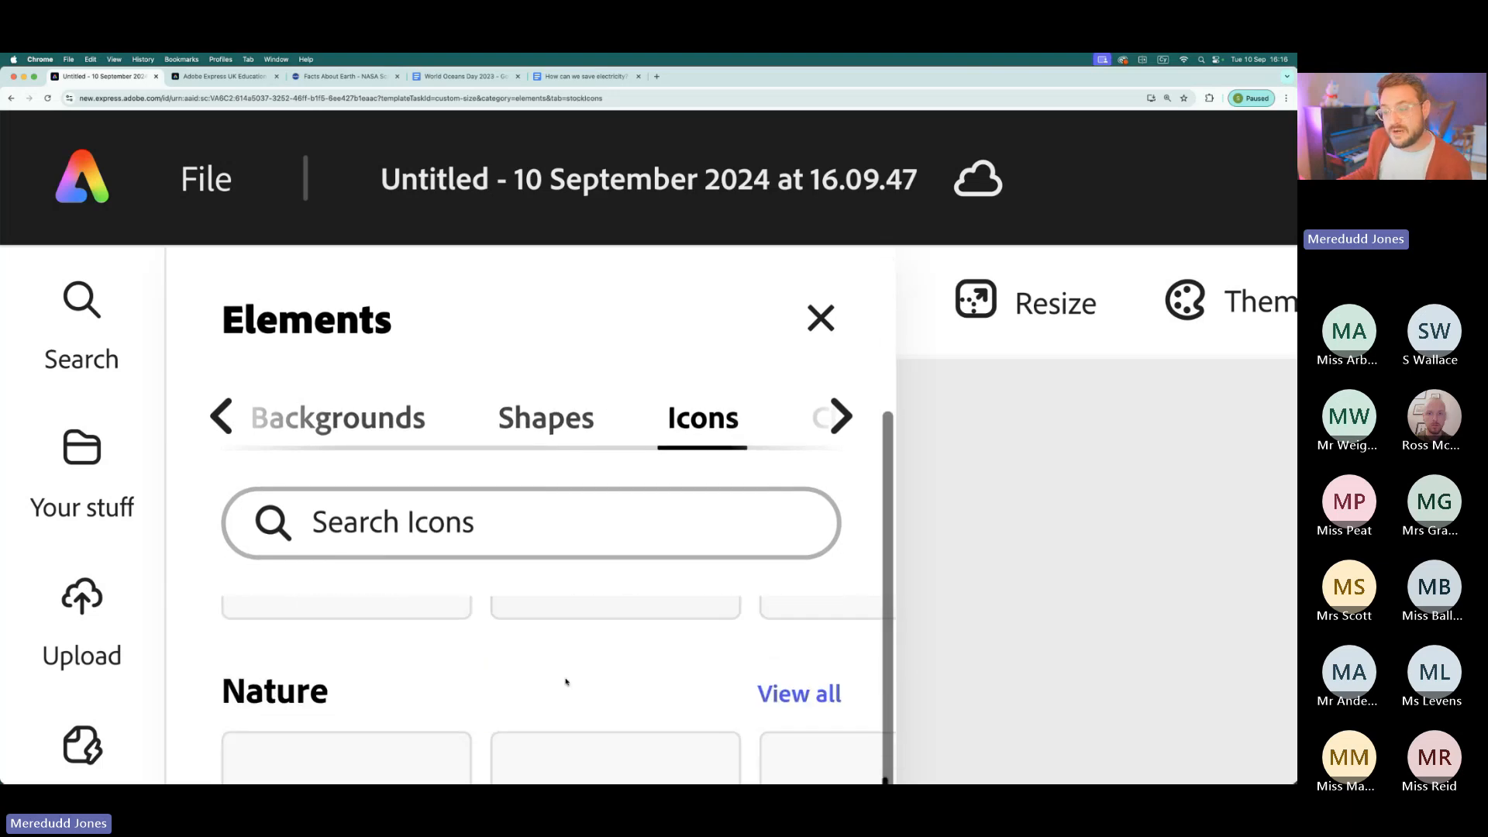
{"action": "scroll", "coordinate": [613, 658], "scroll_direction": "down", "scroll_amount": 3}
{"action": "scroll", "coordinate": [652, 658], "scroll_direction": "down", "scroll_amount": 3}
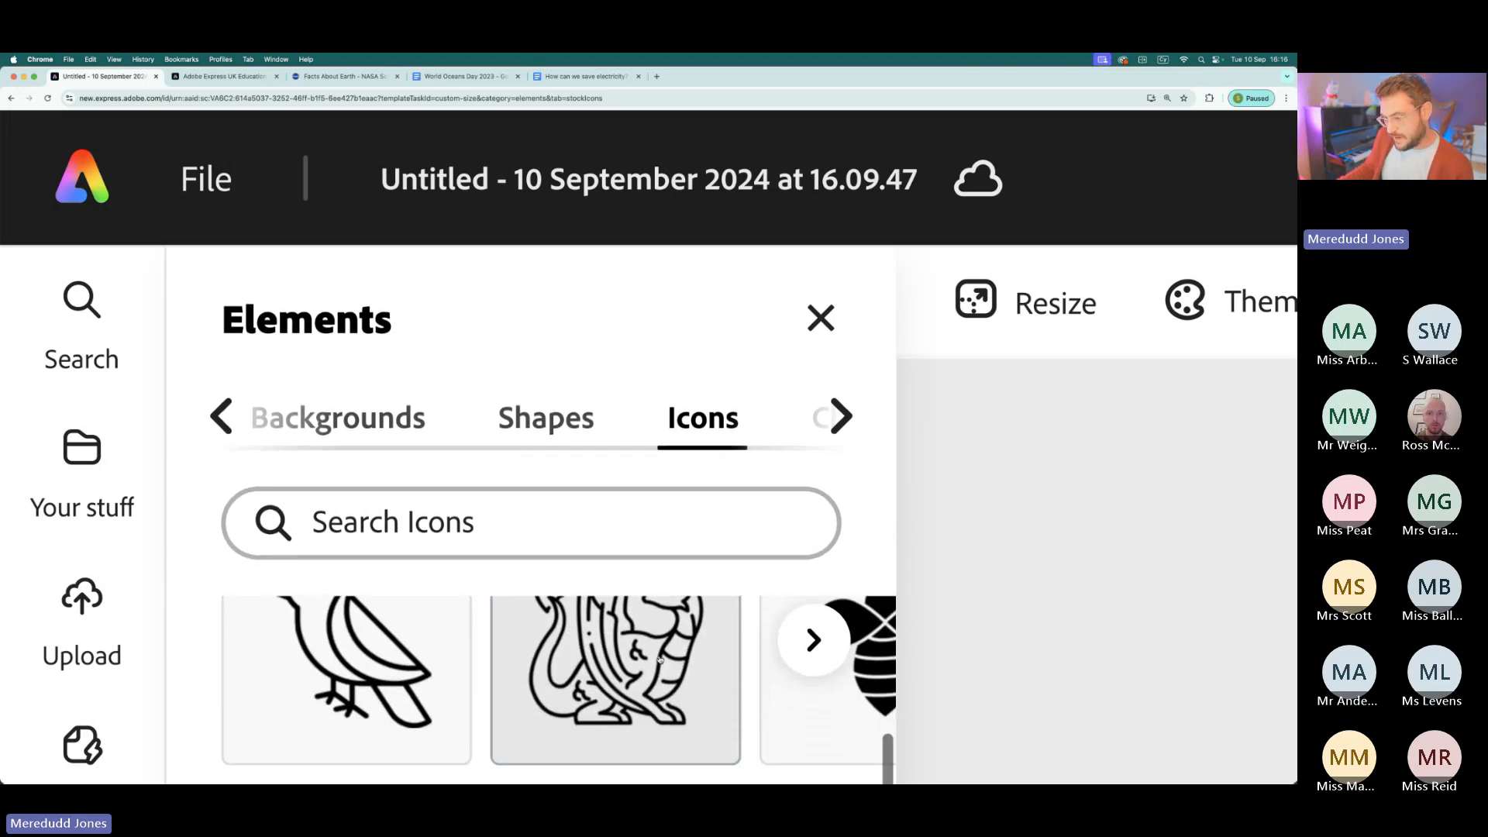
{"action": "scroll", "coordinate": [420, 673], "scroll_direction": "down", "scroll_amount": 3}
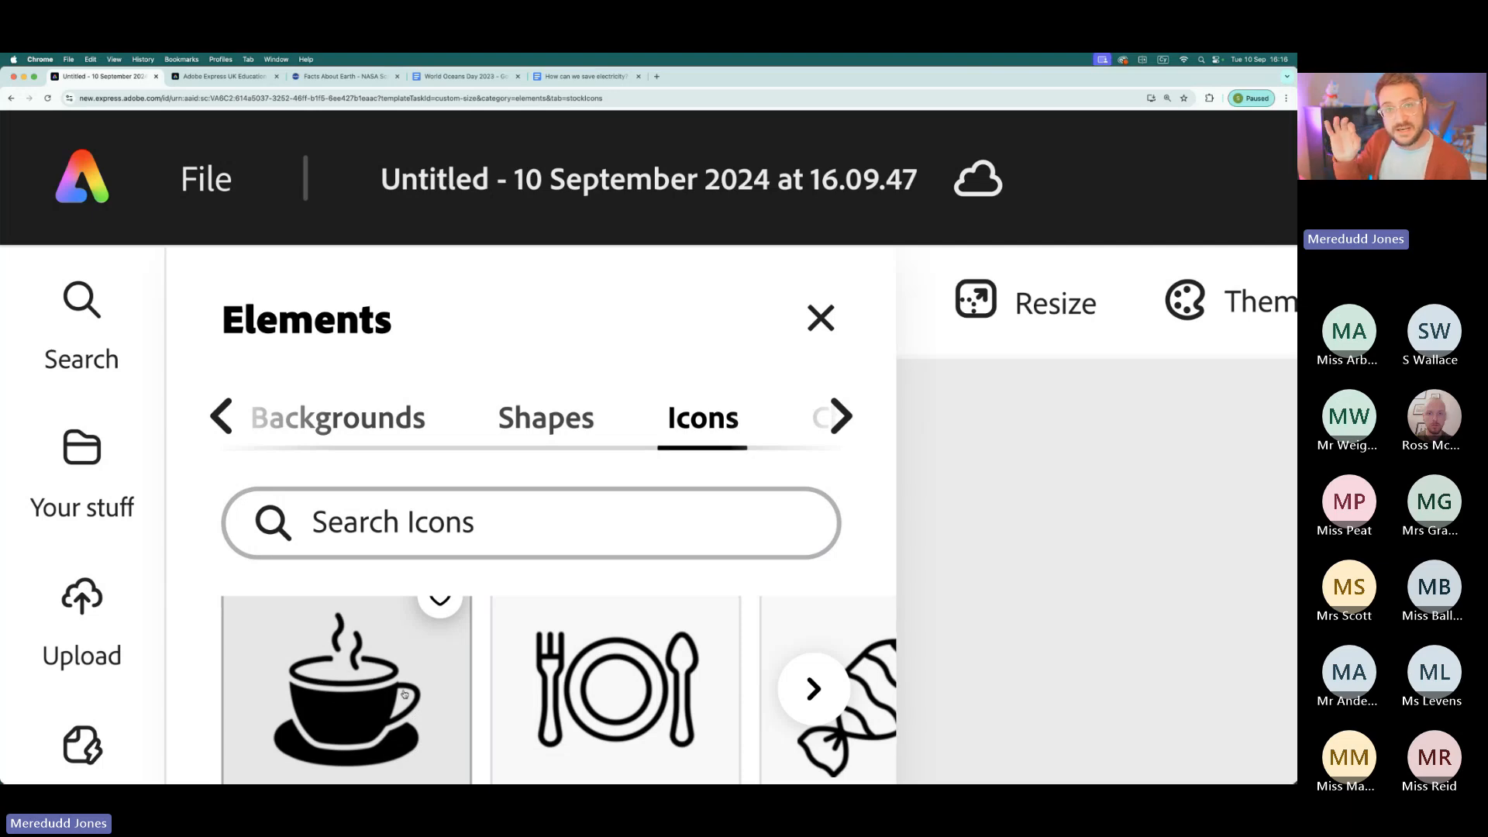
- Examine the Charts category of the Elements library, including its bar charts, pie charts and progress bars
{"action": "scroll", "coordinate": [712, 423], "scroll_direction": "right", "scroll_amount": 5}
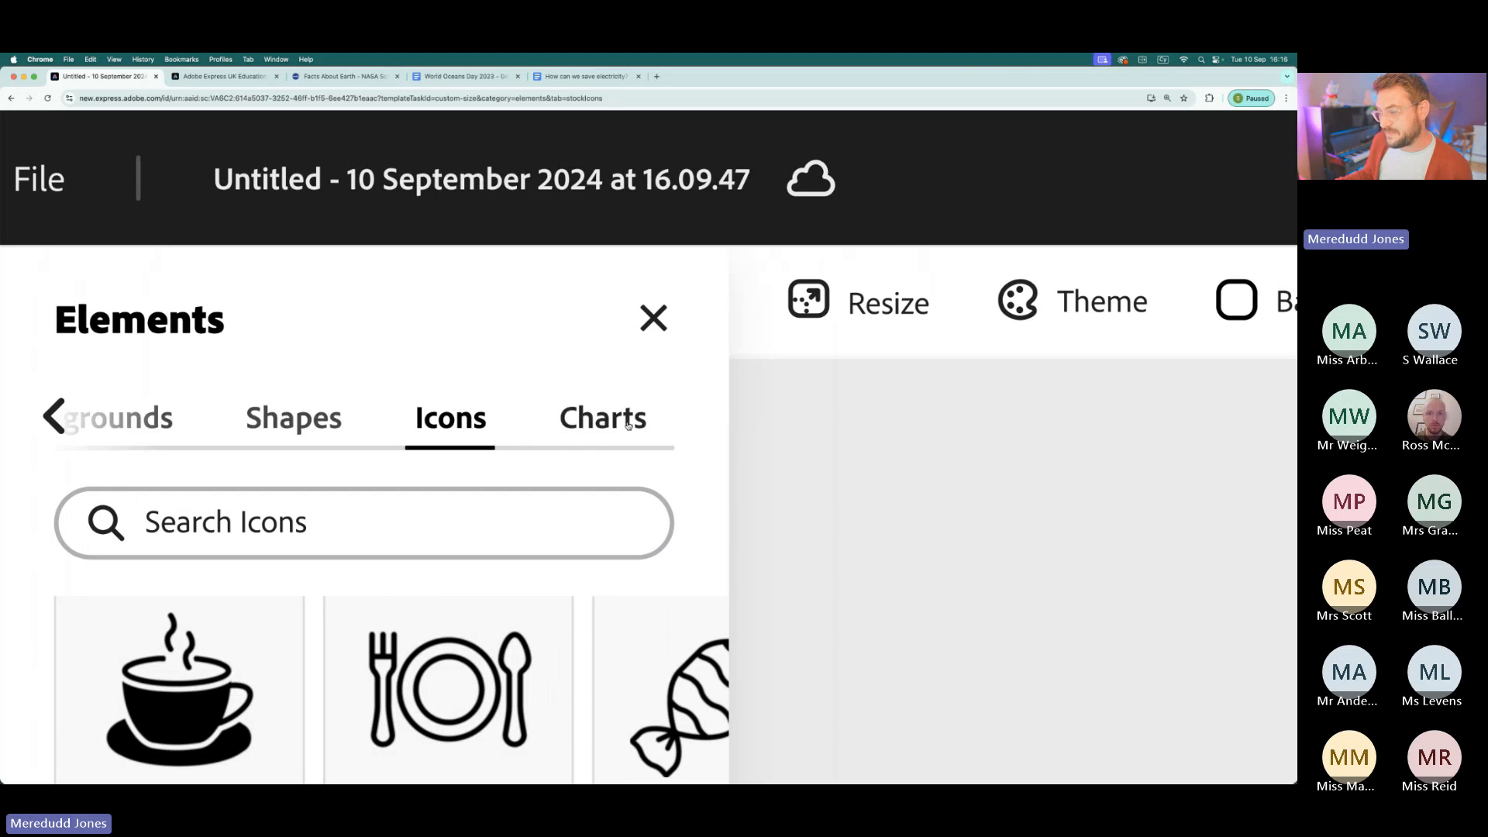
{"action": "left_click", "coordinate": [628, 424]}
{"action": "scroll", "coordinate": [36, 249], "scroll_direction": "left", "scroll_amount": 2}
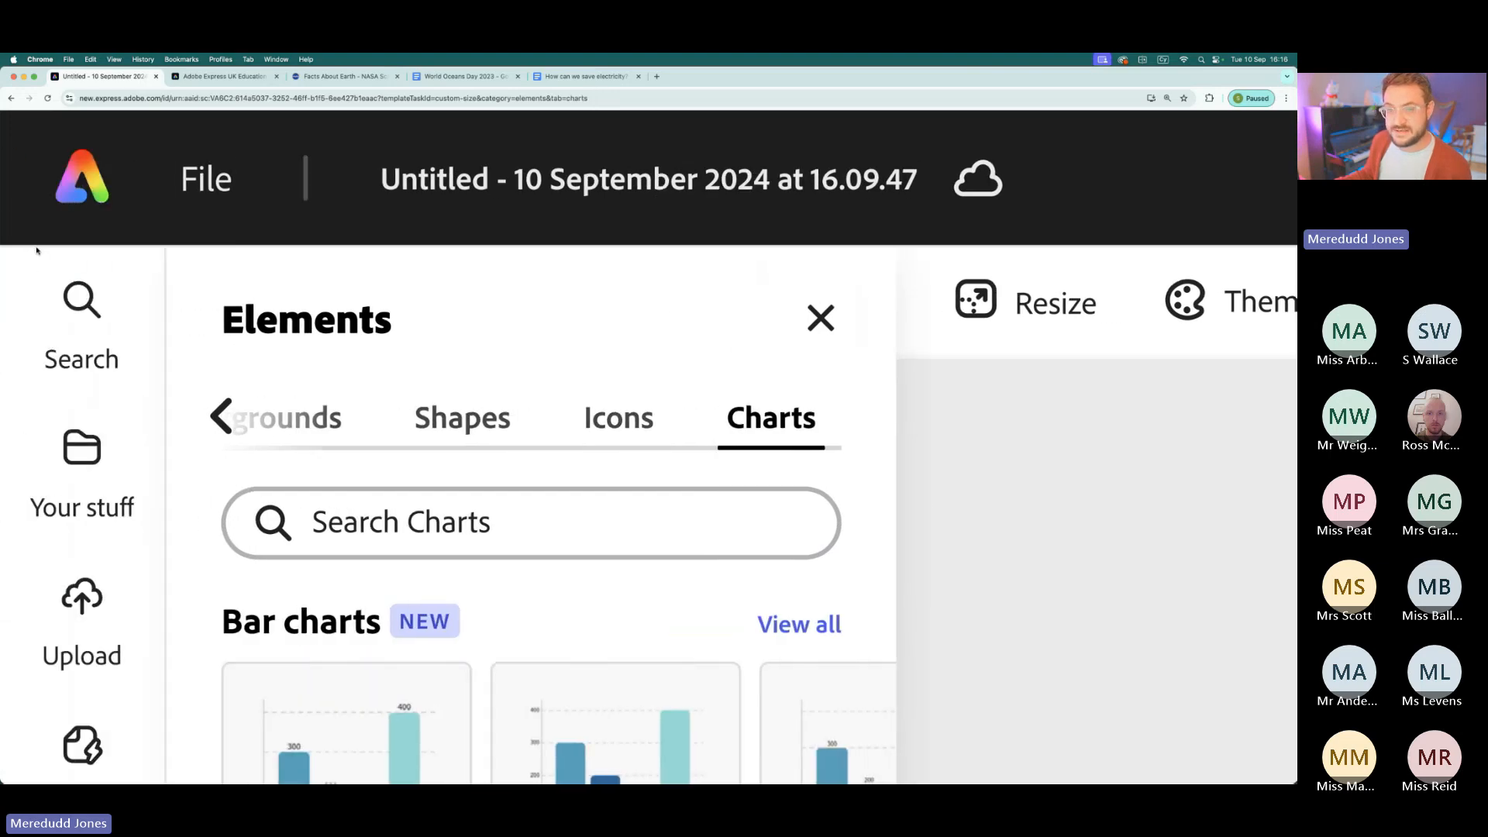
{"action": "scroll", "coordinate": [554, 625], "scroll_direction": "down", "scroll_amount": 1}
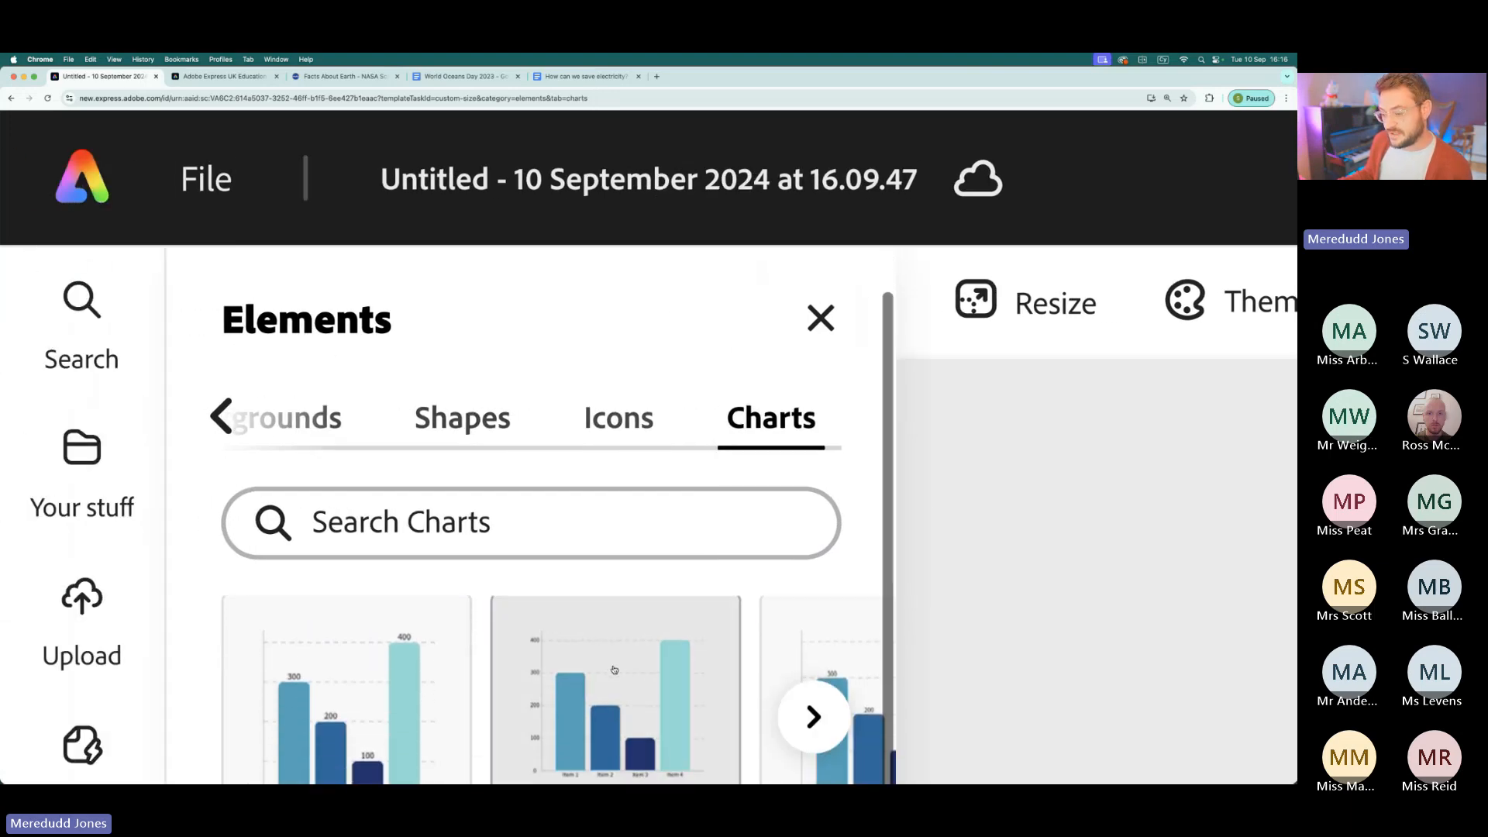
{"action": "scroll", "coordinate": [612, 673], "scroll_direction": "down", "scroll_amount": 2}
{"action": "scroll", "coordinate": [619, 685], "scroll_direction": "down", "scroll_amount": 8}
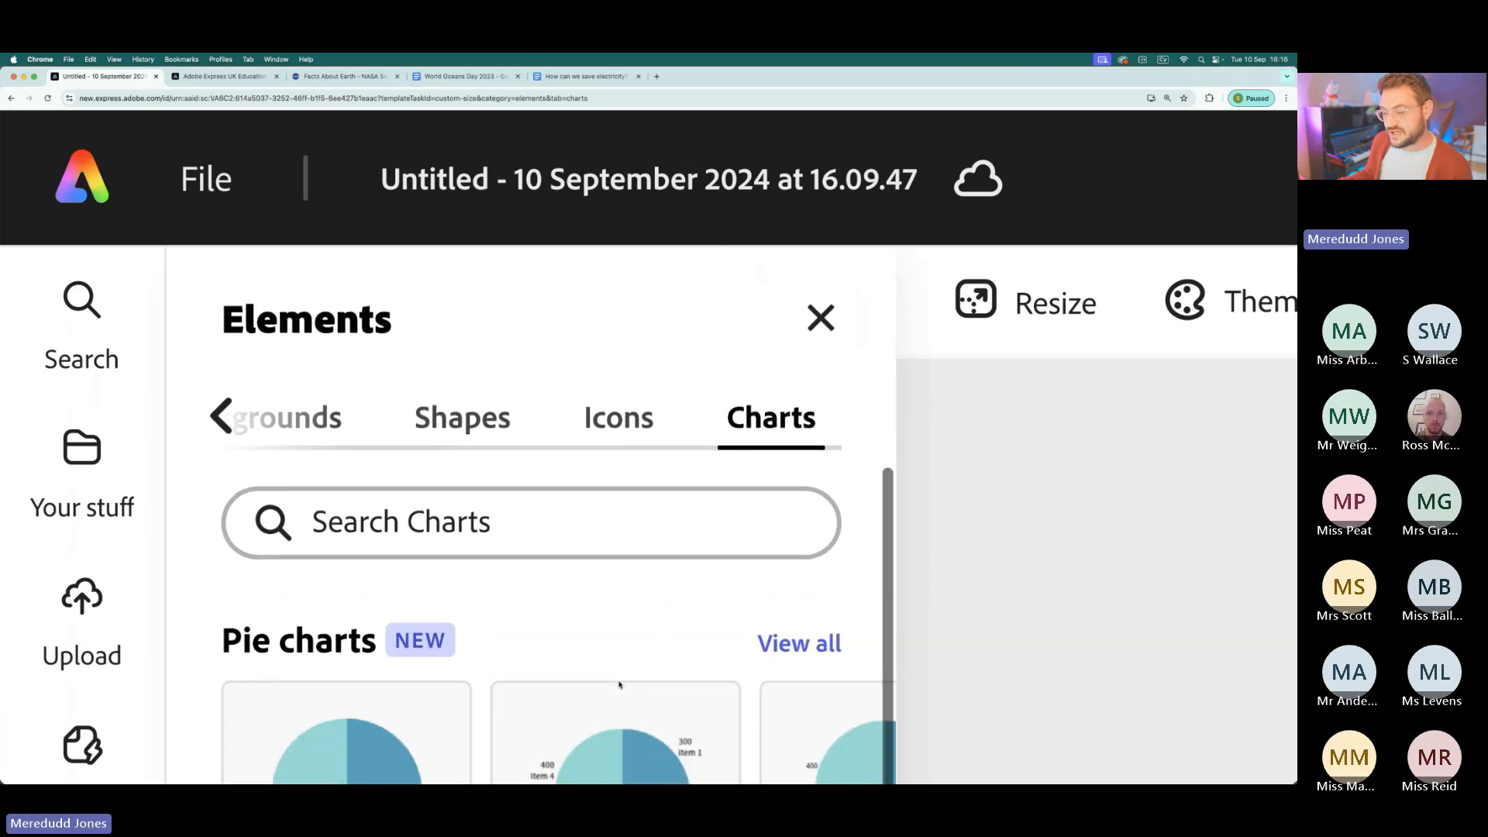
{"action": "scroll", "coordinate": [620, 685], "scroll_direction": "down", "scroll_amount": 3}
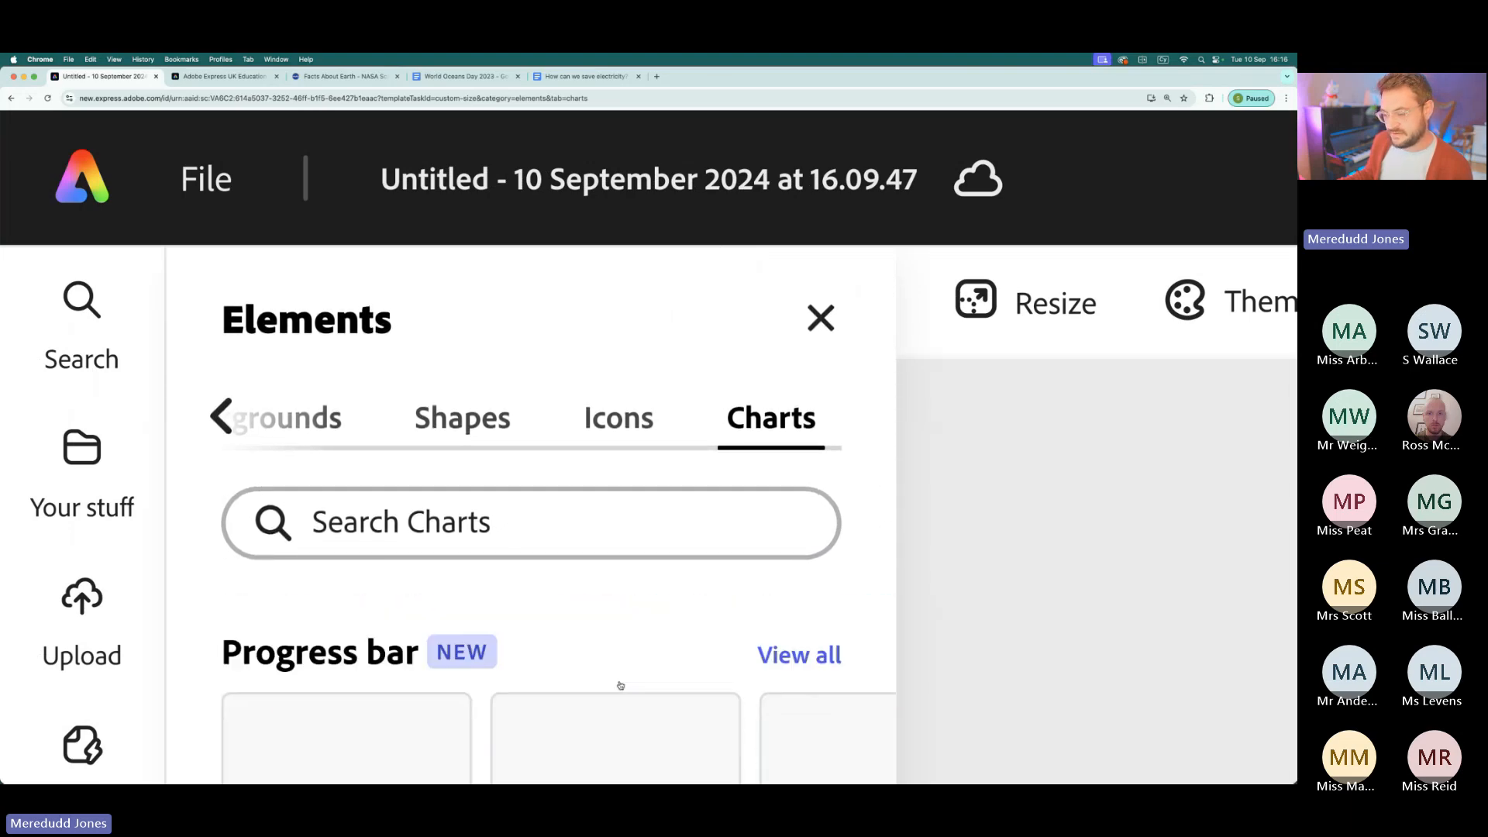
{"action": "scroll", "coordinate": [619, 685], "scroll_direction": "up", "scroll_amount": 6}
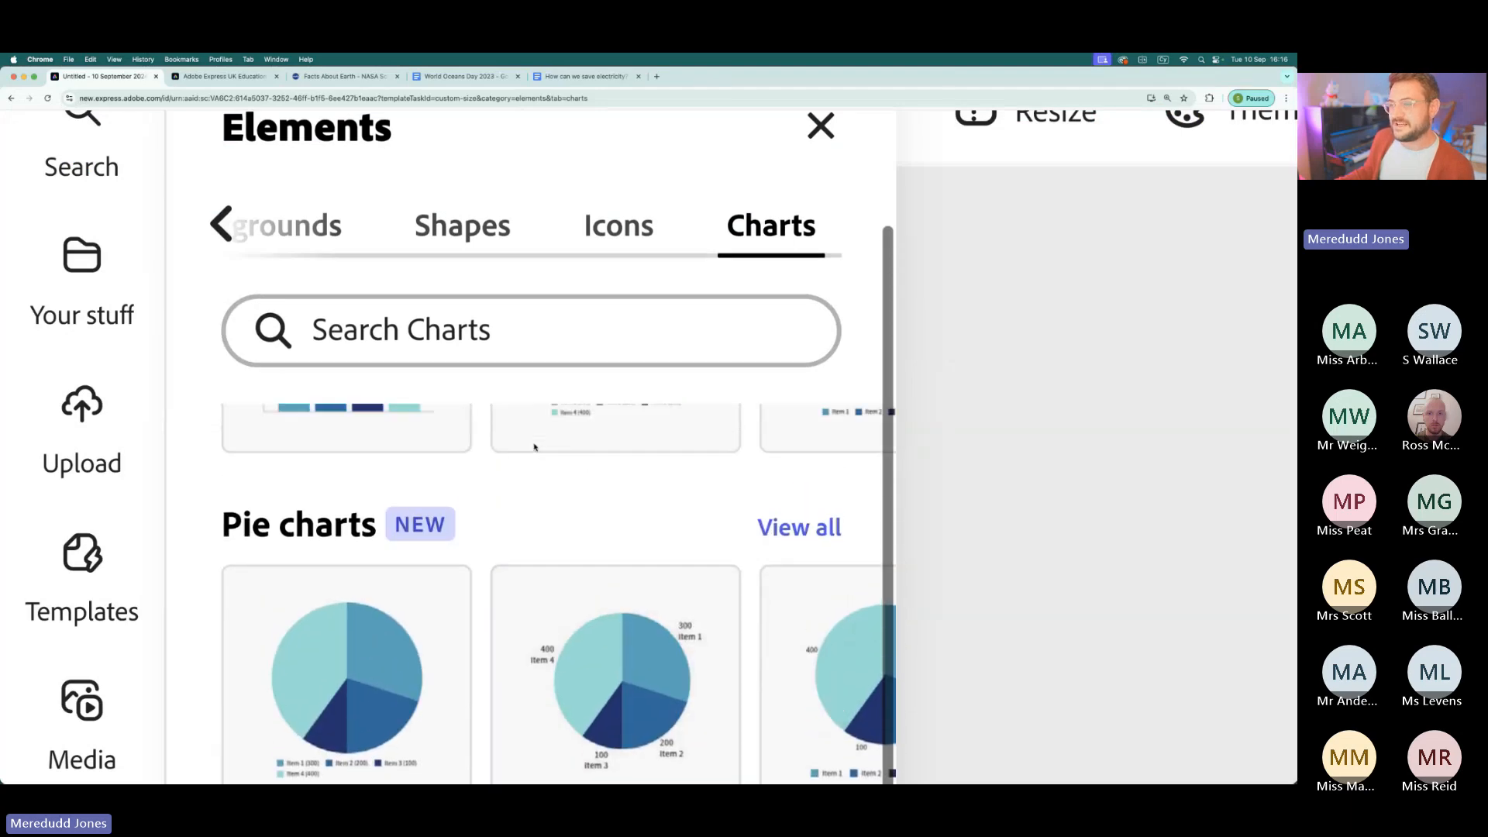
- Search the Backgrounds category of the Elements library for "ocean"
{"action": "left_click", "coordinate": [316, 239]}
{"action": "left_click", "coordinate": [417, 331]}
{"action": "type", "text": "ocean"}
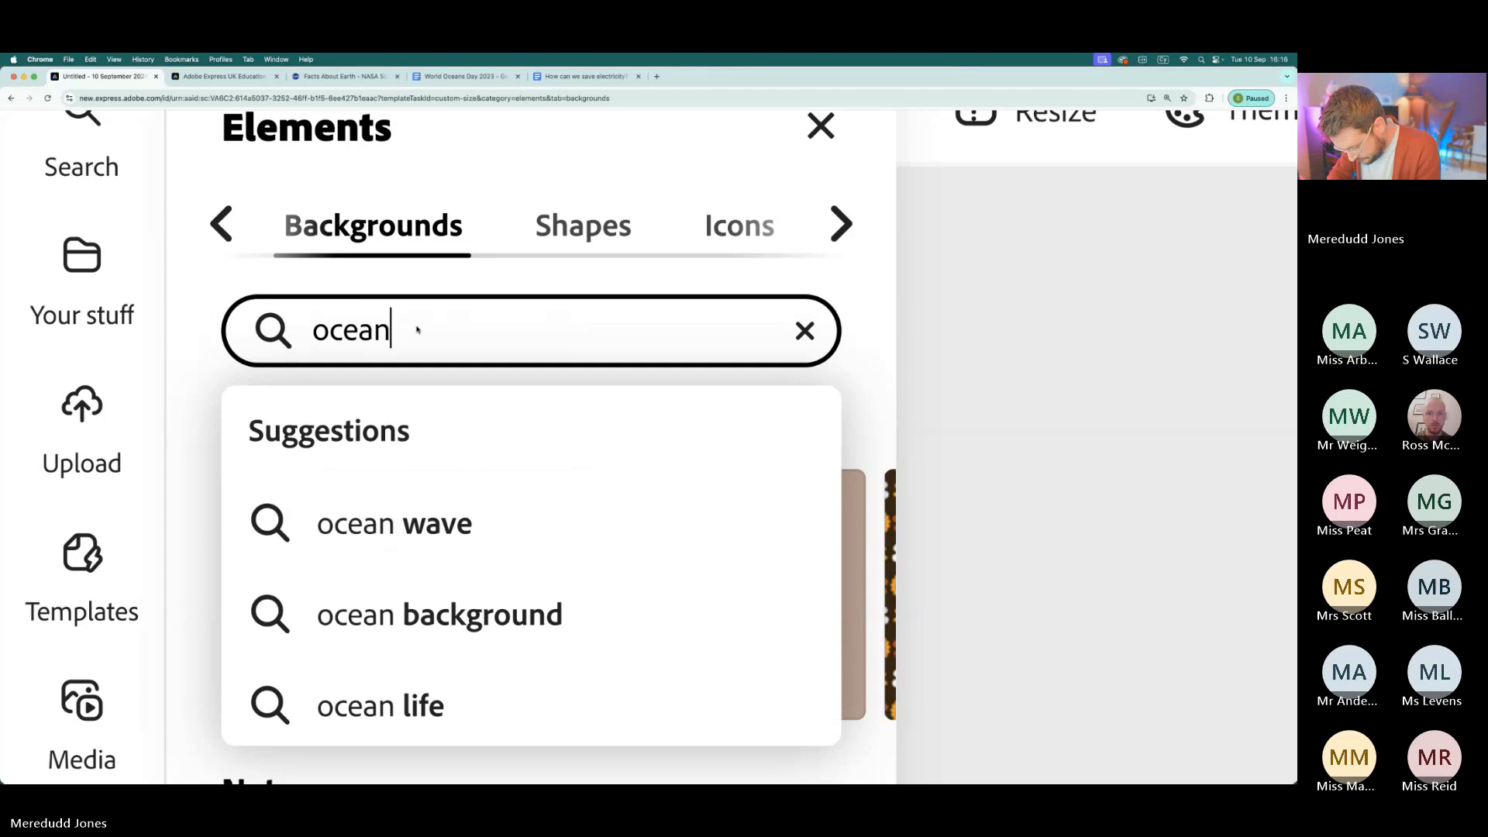
{"action": "key", "text": "Return"}
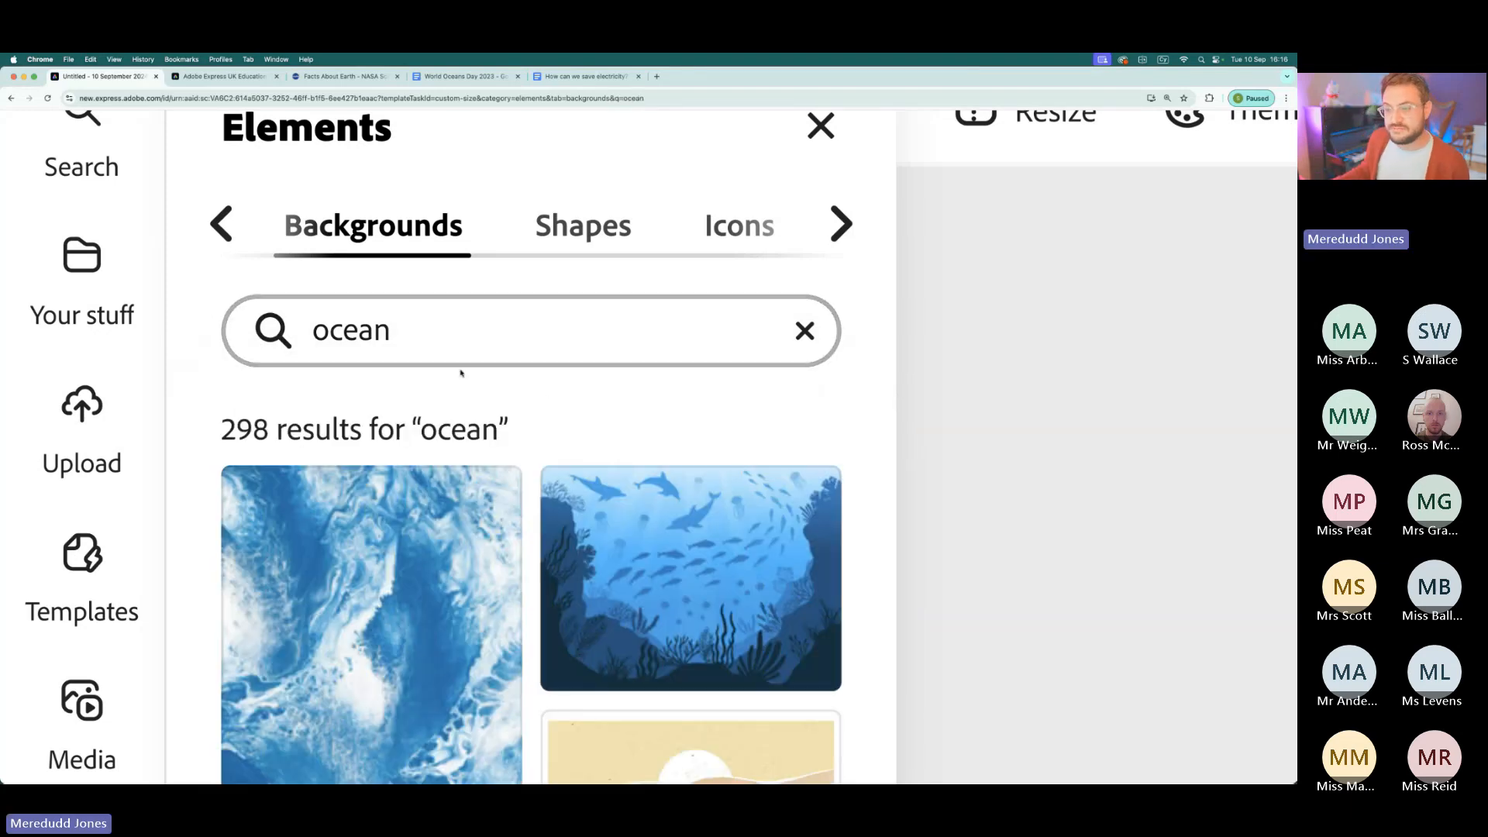
- Look through the ocean background results for a design that suits the shark graphic
{"action": "scroll", "coordinate": [397, 241], "scroll_direction": "down", "scroll_amount": 5}
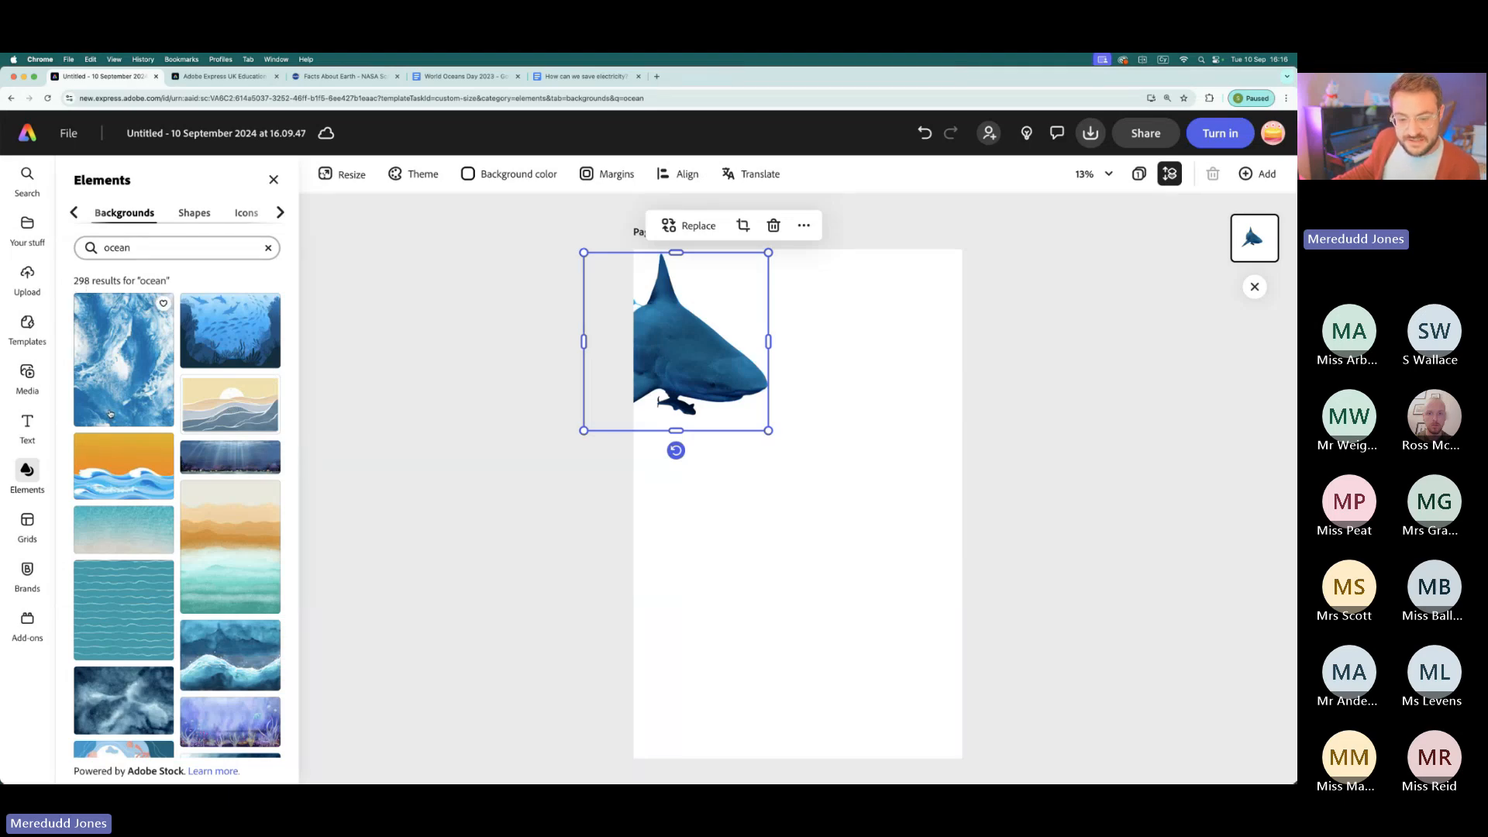
{"action": "scroll", "coordinate": [111, 443], "scroll_direction": "down", "scroll_amount": 10}
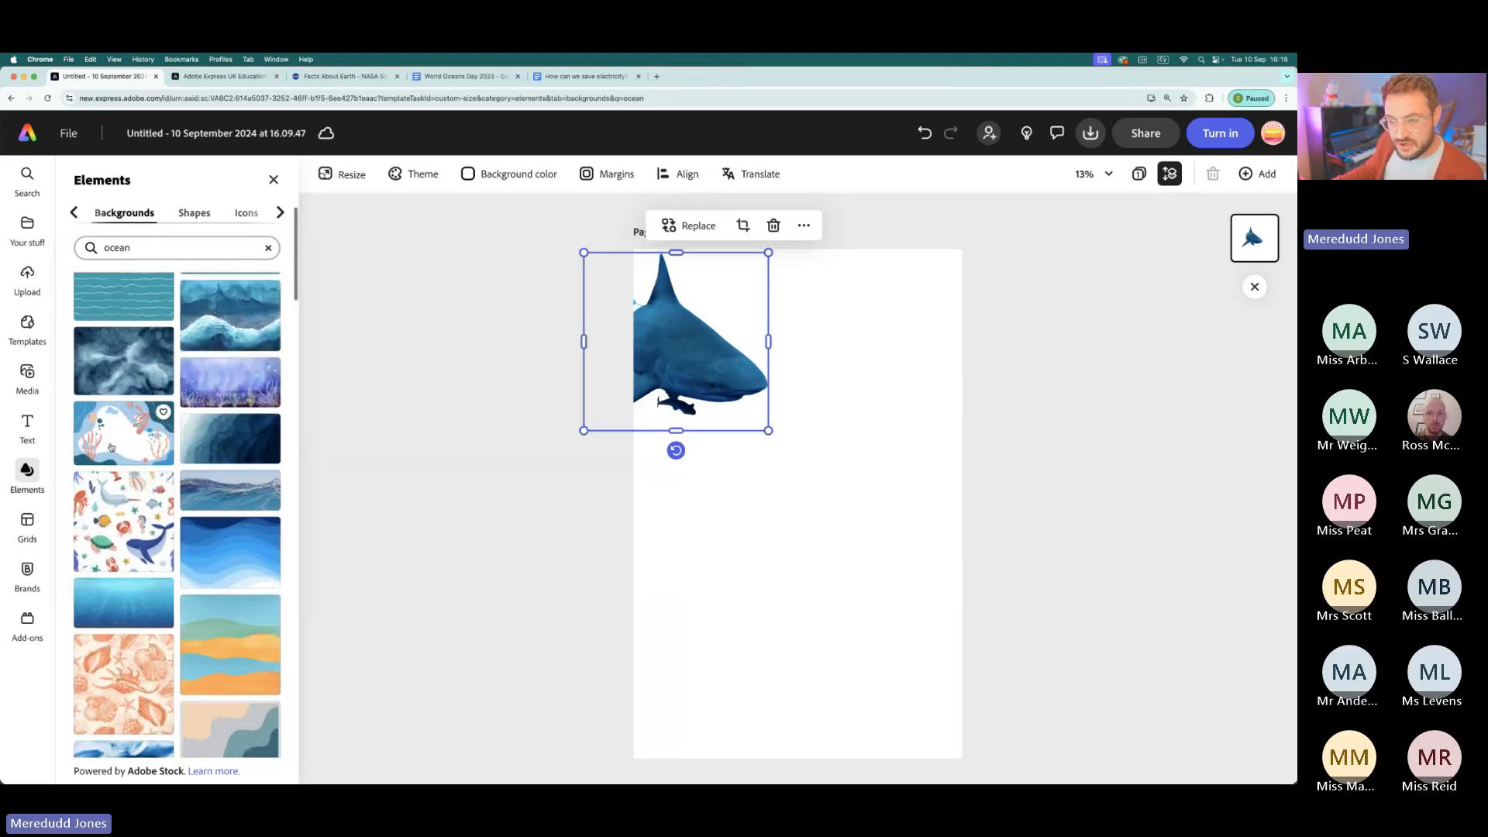
{"action": "scroll", "coordinate": [114, 452], "scroll_direction": "down", "scroll_amount": 10}
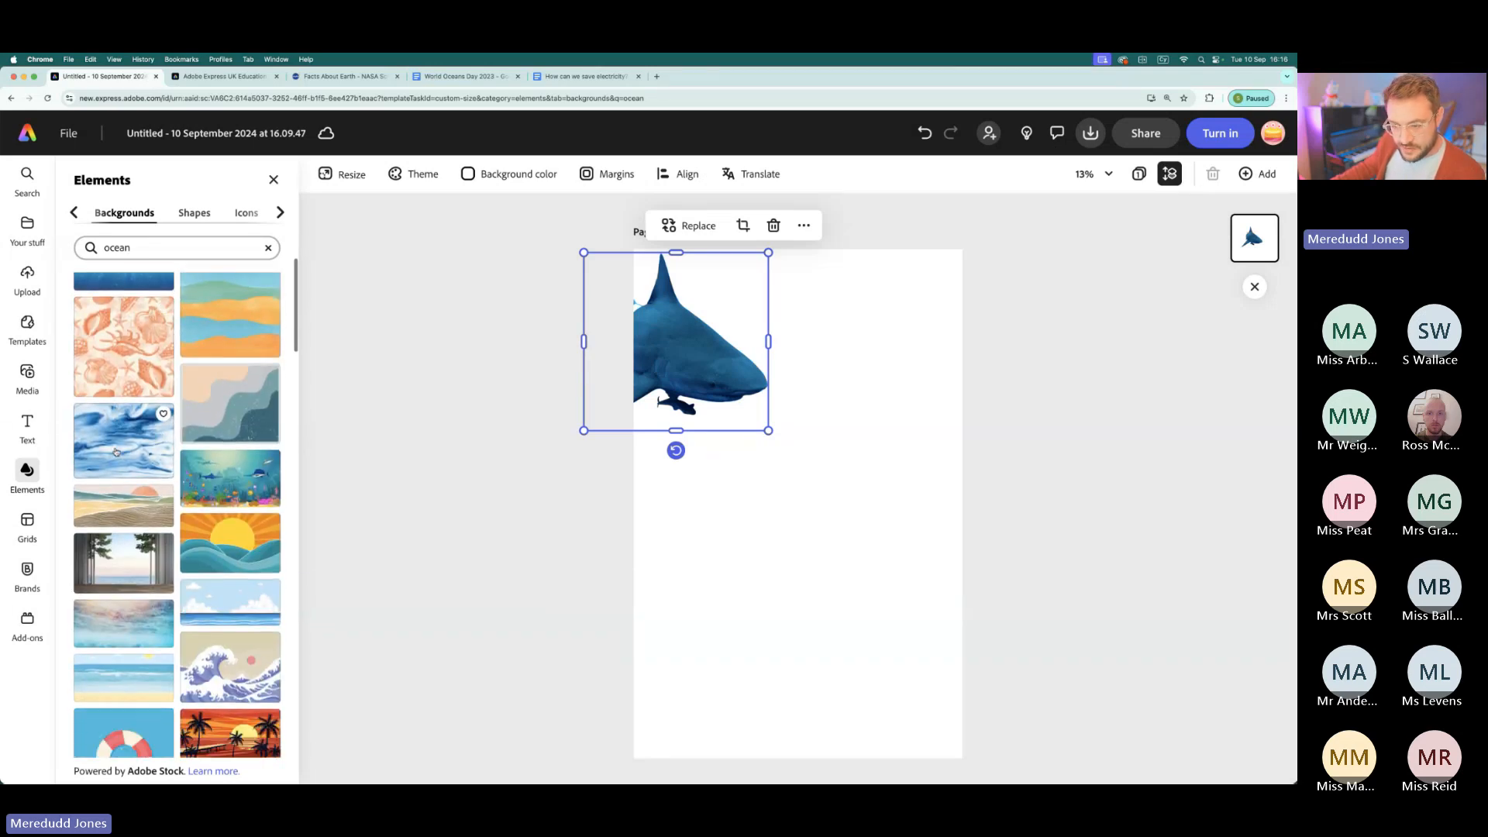
{"action": "scroll", "coordinate": [115, 452], "scroll_direction": "down", "scroll_amount": 10}
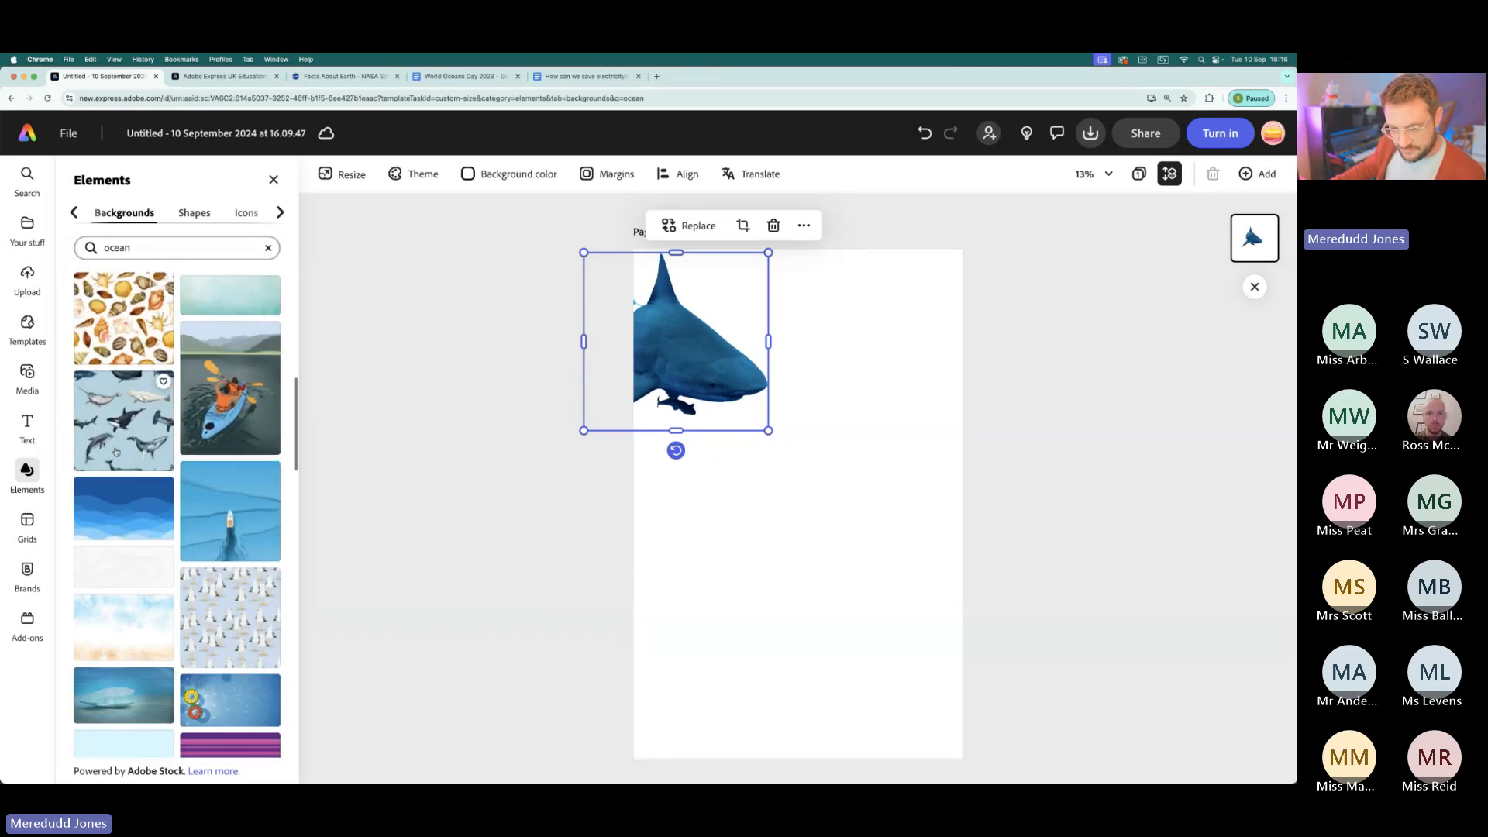
{"action": "scroll", "coordinate": [114, 451], "scroll_direction": "down", "scroll_amount": 10}
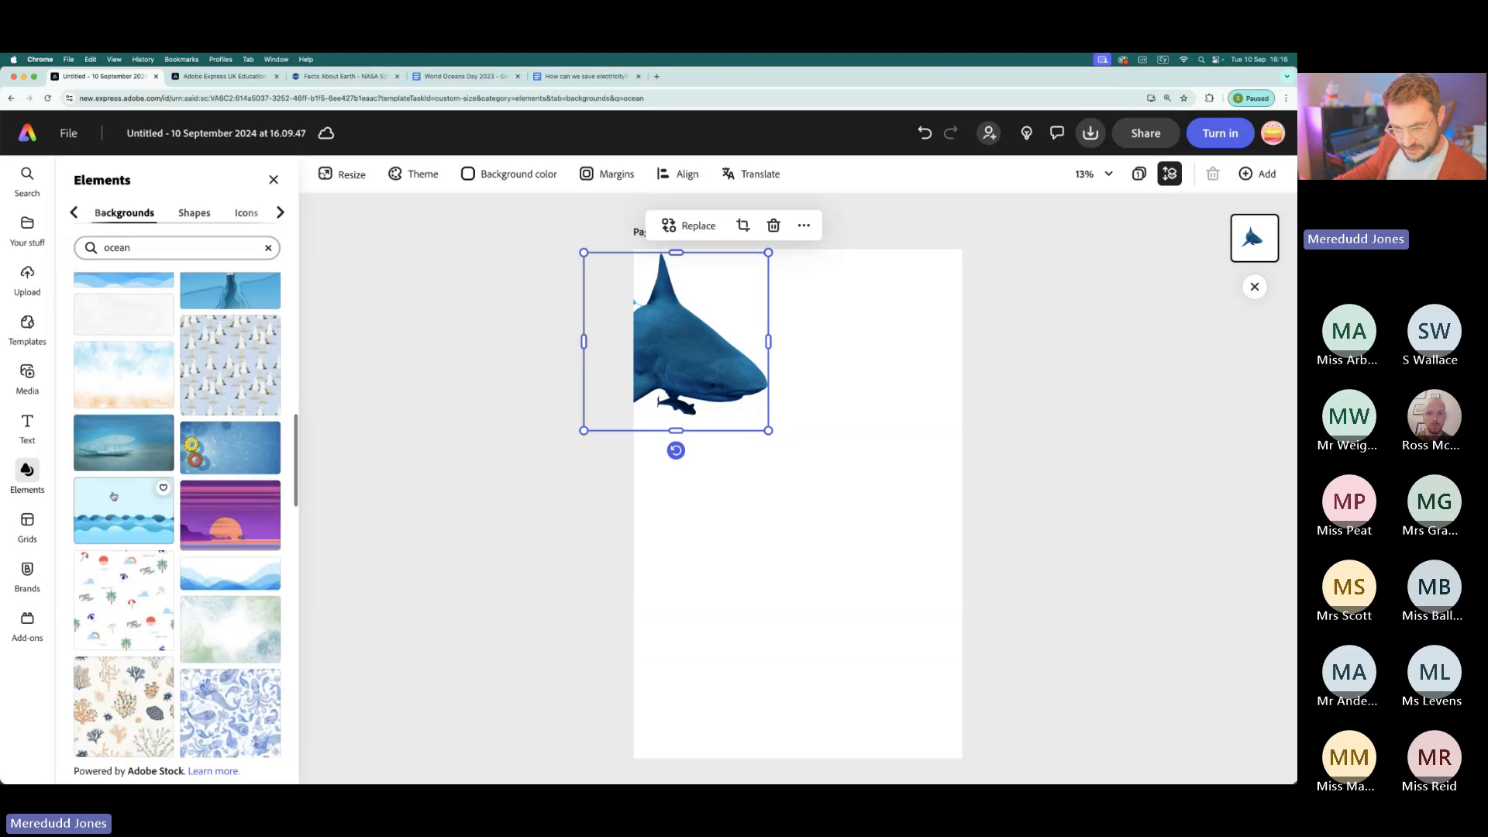
{"action": "scroll", "coordinate": [114, 496], "scroll_direction": "down", "scroll_amount": 10}
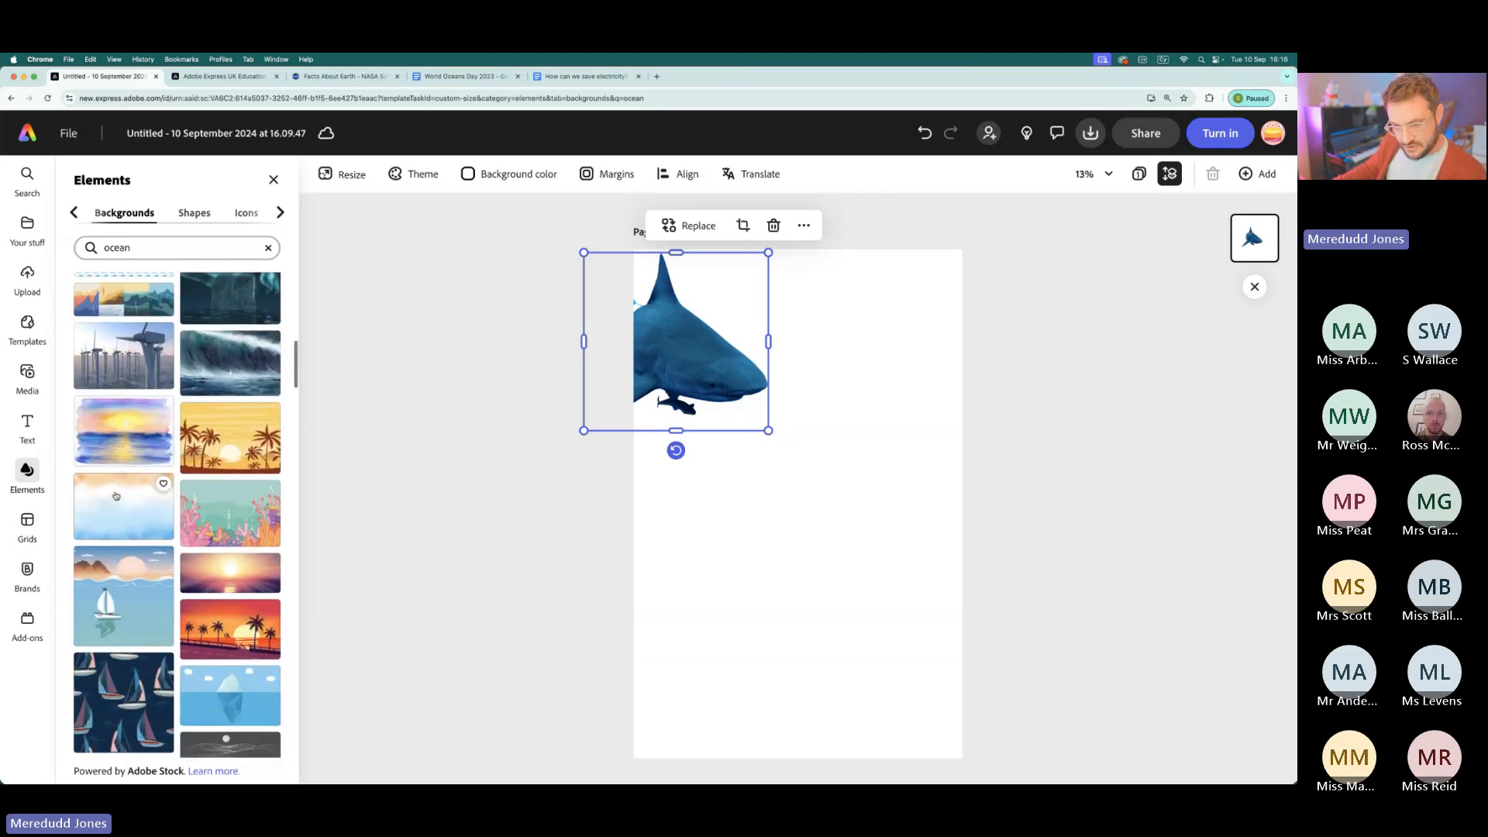
{"action": "scroll", "coordinate": [116, 496], "scroll_direction": "down", "scroll_amount": 5}
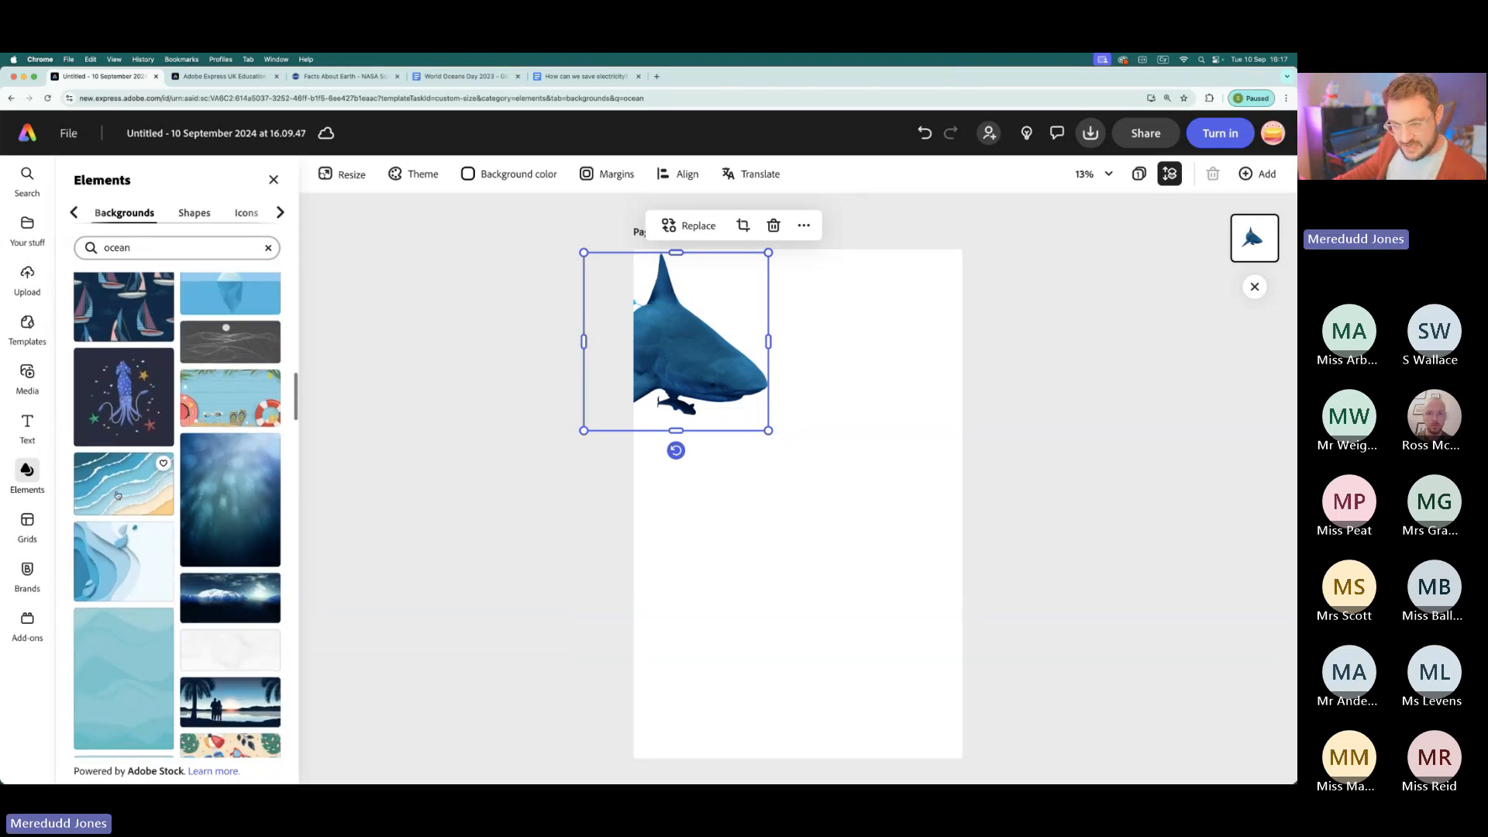
{"action": "scroll", "coordinate": [117, 495], "scroll_direction": "down", "scroll_amount": 5}
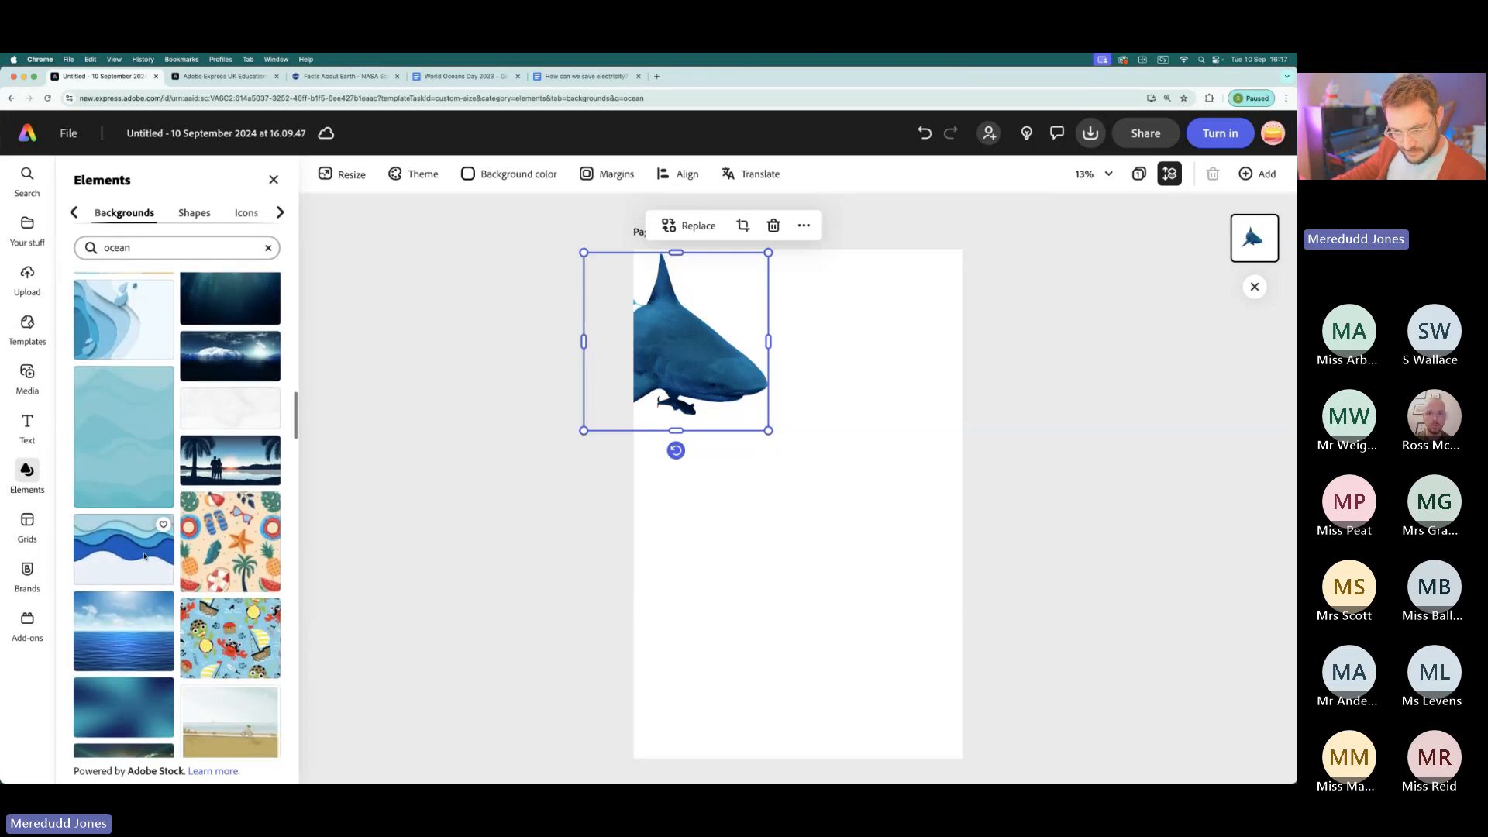
{"action": "scroll", "coordinate": [143, 575], "scroll_direction": "down", "scroll_amount": 2}
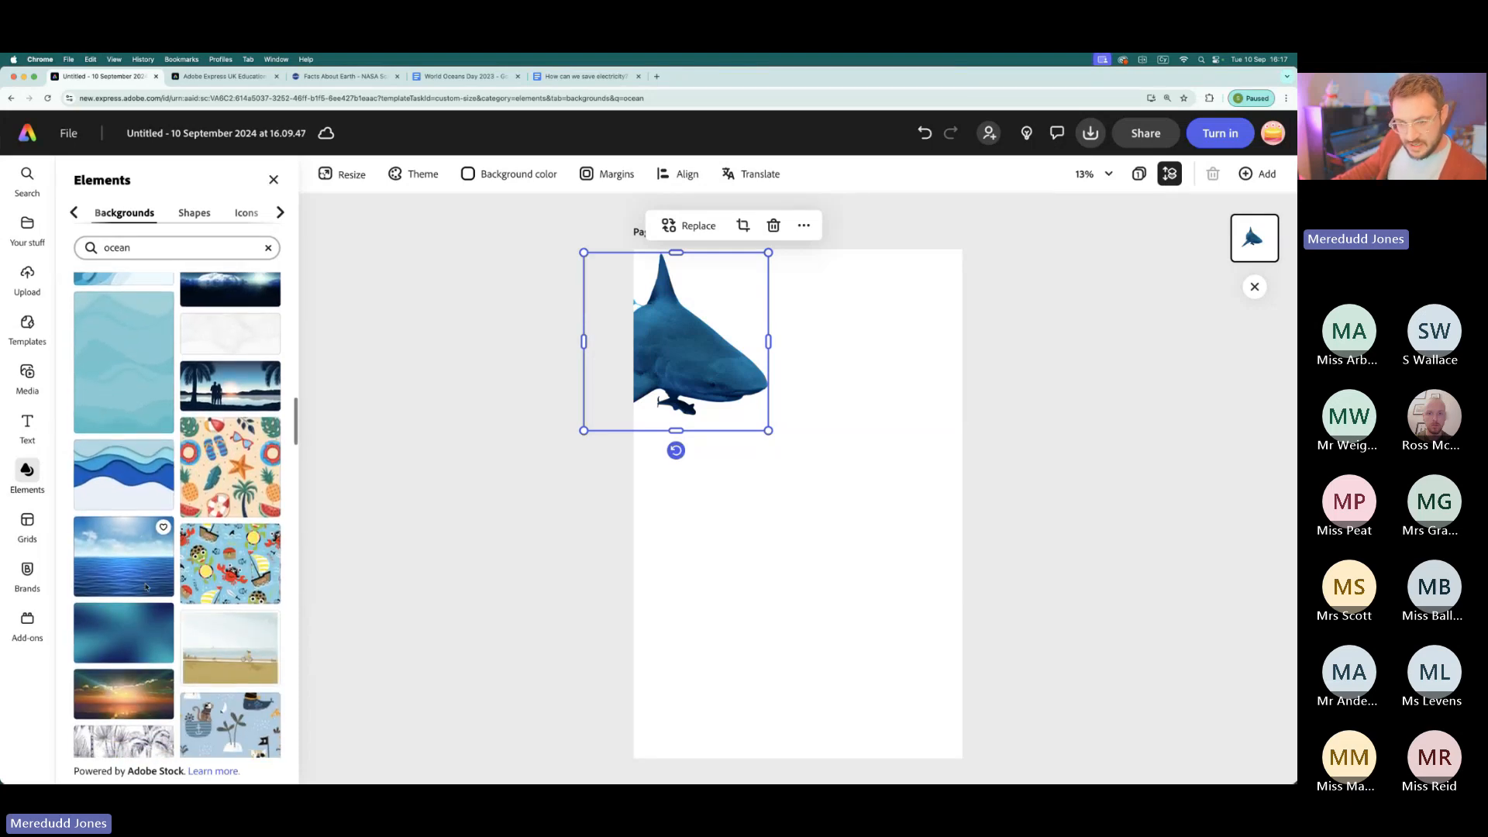
{"action": "scroll", "coordinate": [149, 588], "scroll_direction": "down", "scroll_amount": 10}
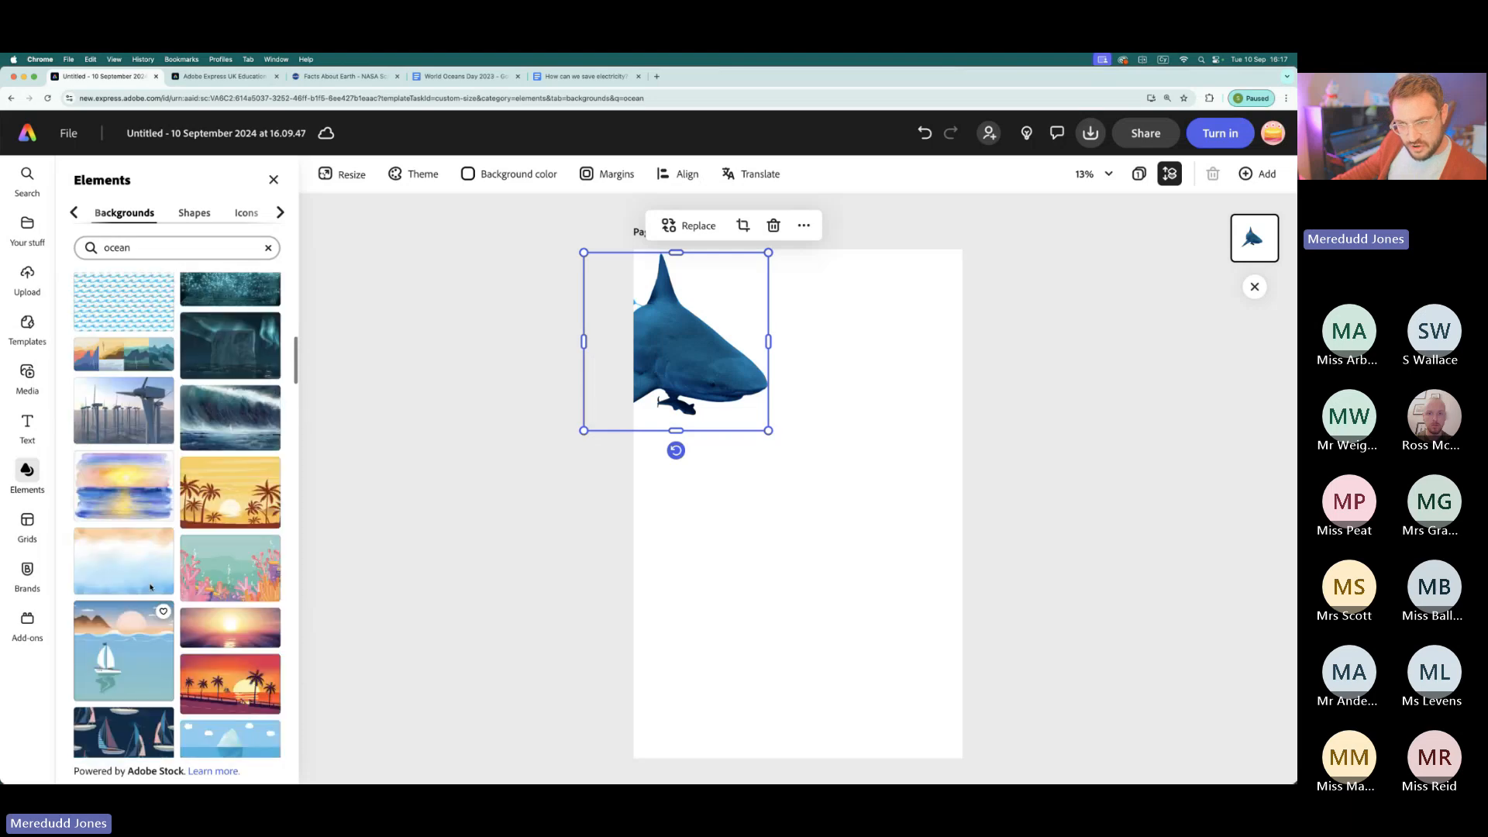
{"action": "scroll", "coordinate": [150, 588], "scroll_direction": "up", "scroll_amount": 6}
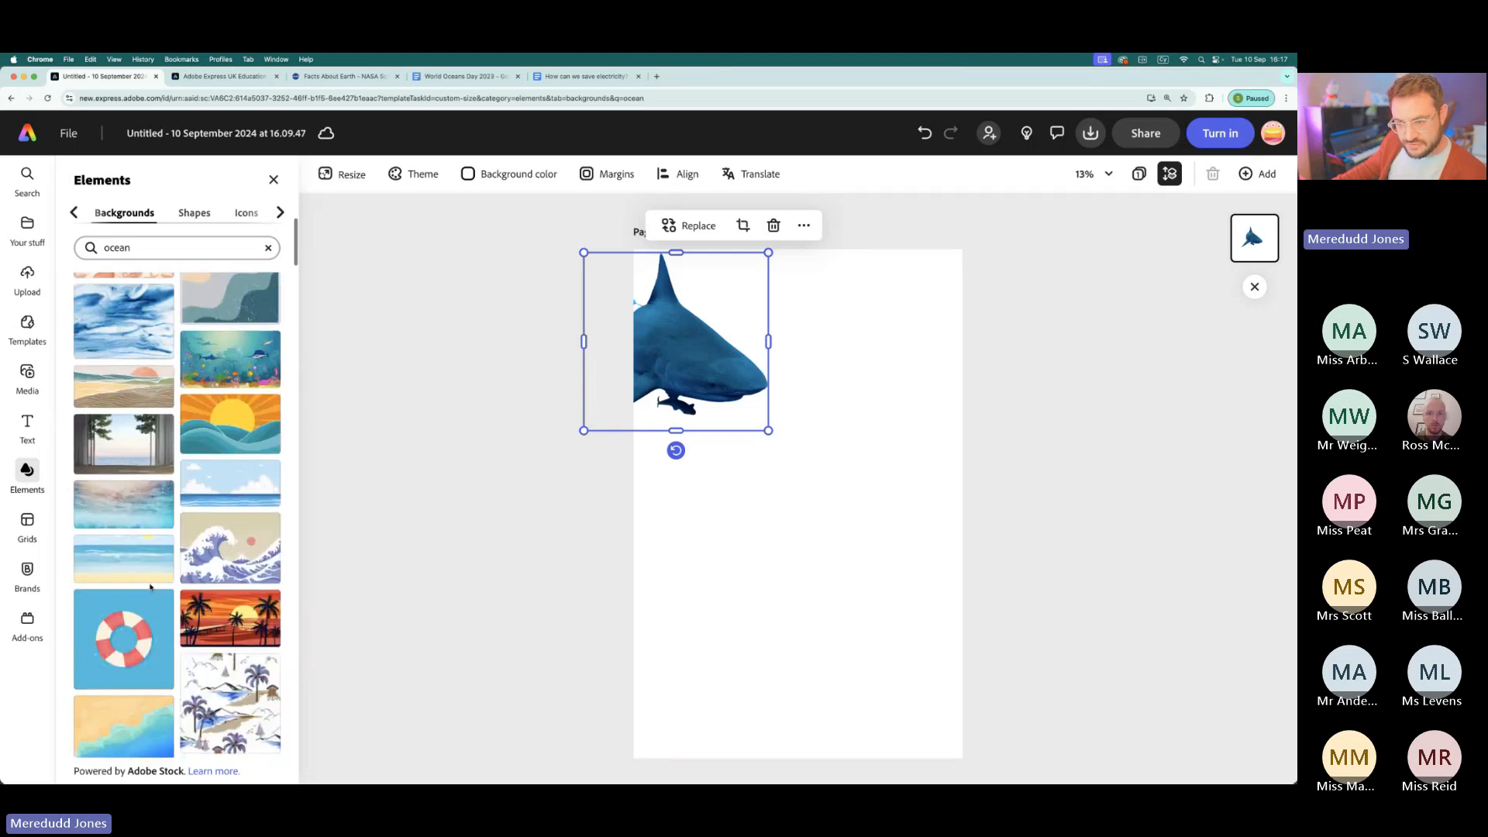
{"action": "scroll", "coordinate": [149, 587], "scroll_direction": "up", "scroll_amount": 5}
- Try the blue-and-orange striped, beige-and-teal abstract, blue marbled and dark watercolour wave designs as the page background
{"action": "left_click", "coordinate": [224, 568]}
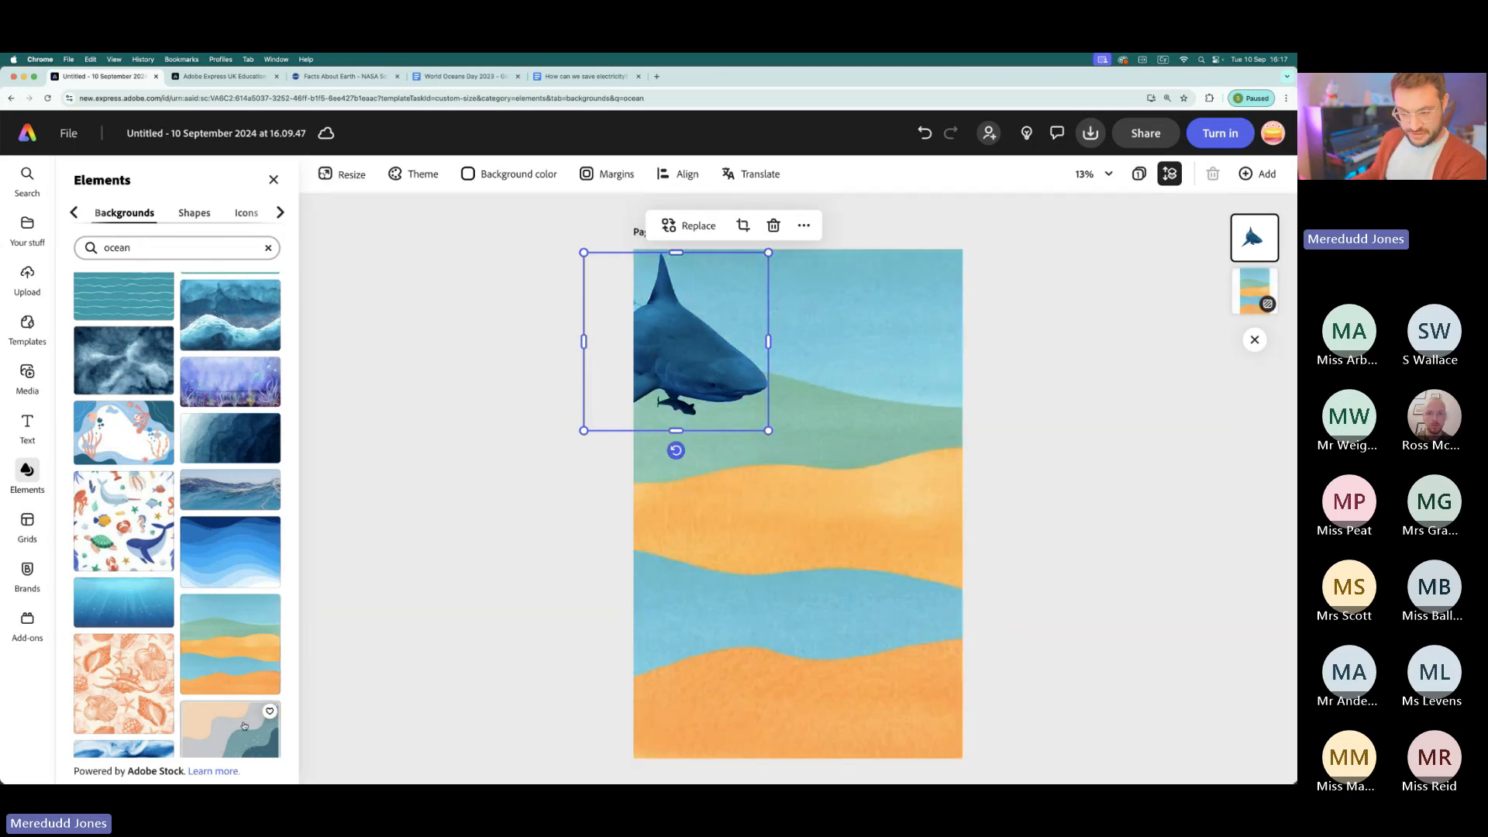
{"action": "left_click", "coordinate": [250, 711]}
{"action": "scroll", "coordinate": [246, 669], "scroll_direction": "down", "scroll_amount": 2}
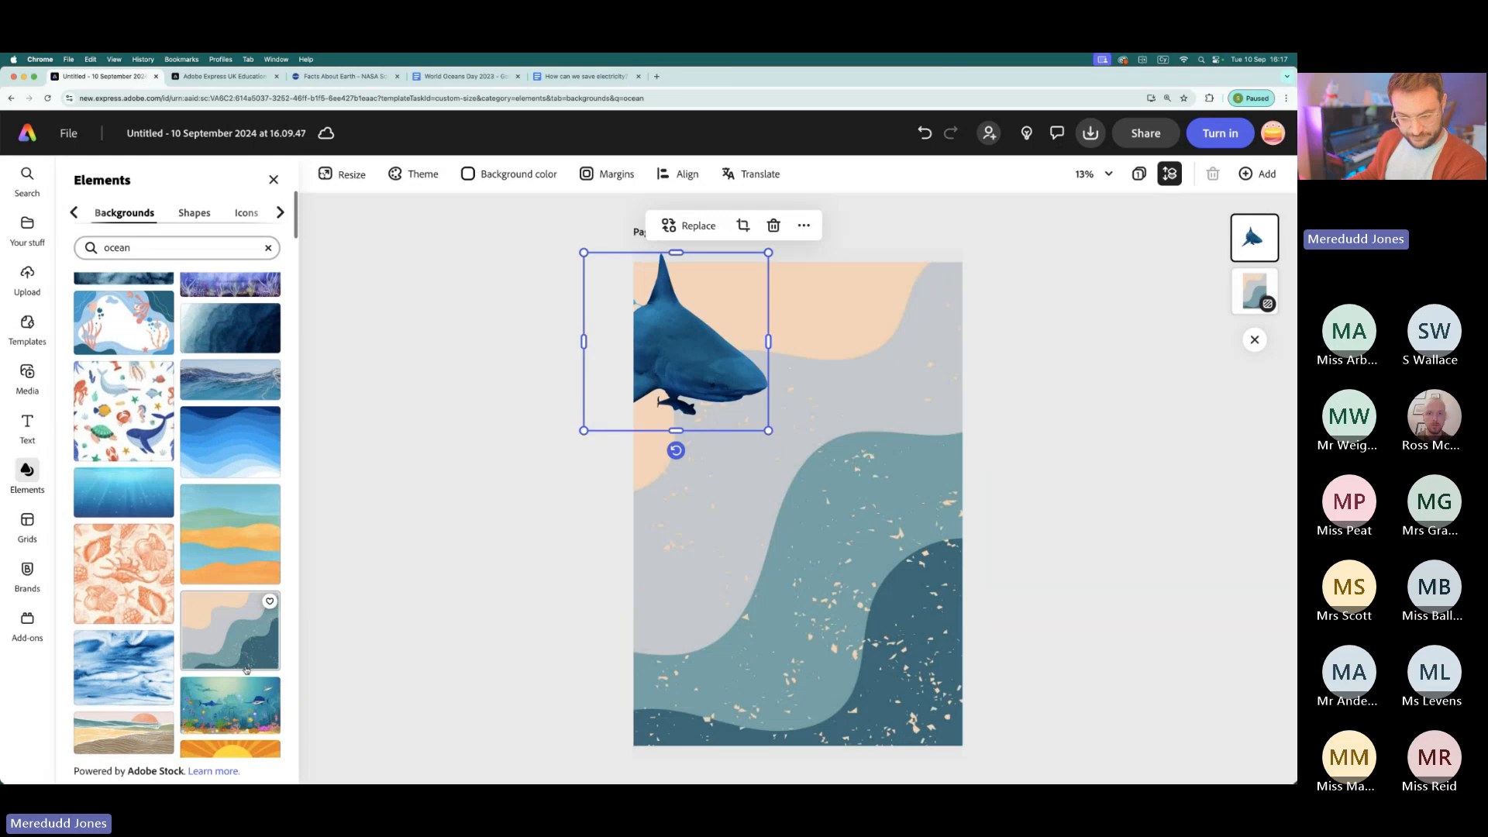
{"action": "left_click", "coordinate": [126, 666]}
{"action": "scroll", "coordinate": [219, 500], "scroll_direction": "up", "scroll_amount": 4}
{"action": "scroll", "coordinate": [218, 500], "scroll_direction": "up", "scroll_amount": 3}
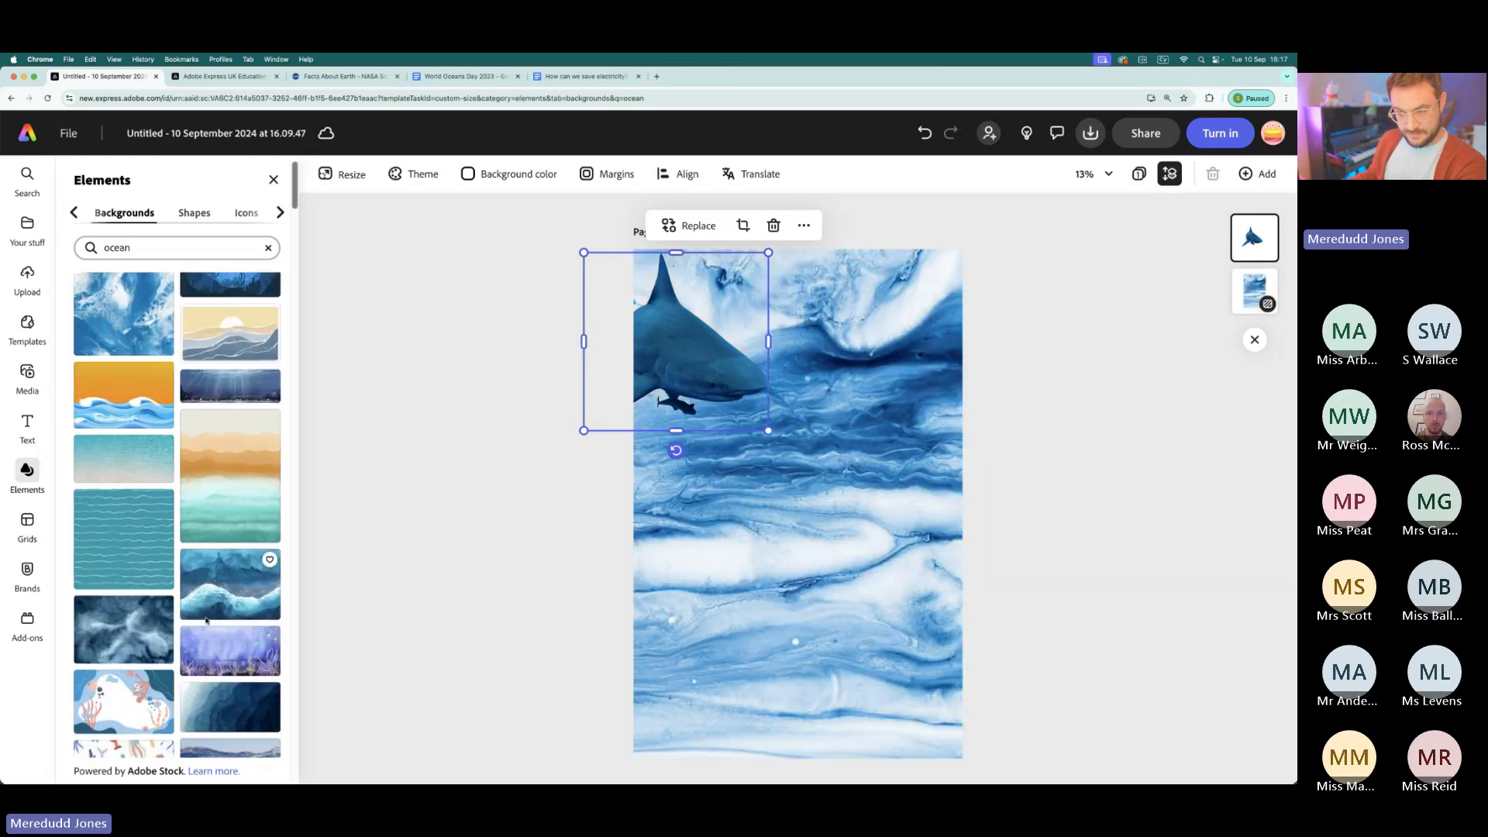
{"action": "left_click", "coordinate": [227, 598]}
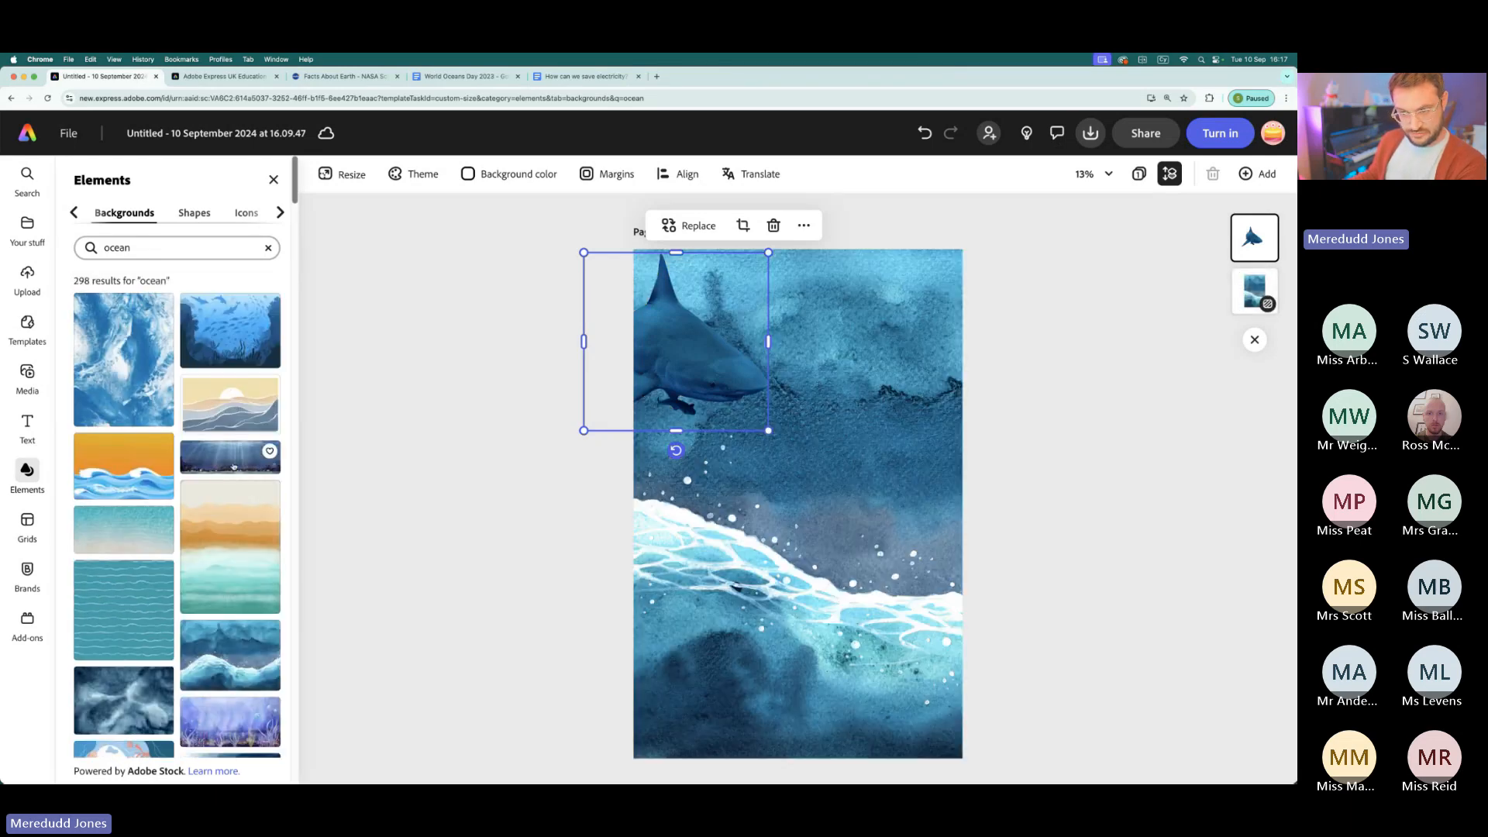
- Set the layered blue wave design, fading from navy to pale blue, as the page background
{"action": "scroll", "coordinate": [243, 544], "scroll_direction": "down", "scroll_amount": 2}
{"action": "scroll", "coordinate": [243, 544], "scroll_direction": "down", "scroll_amount": 5}
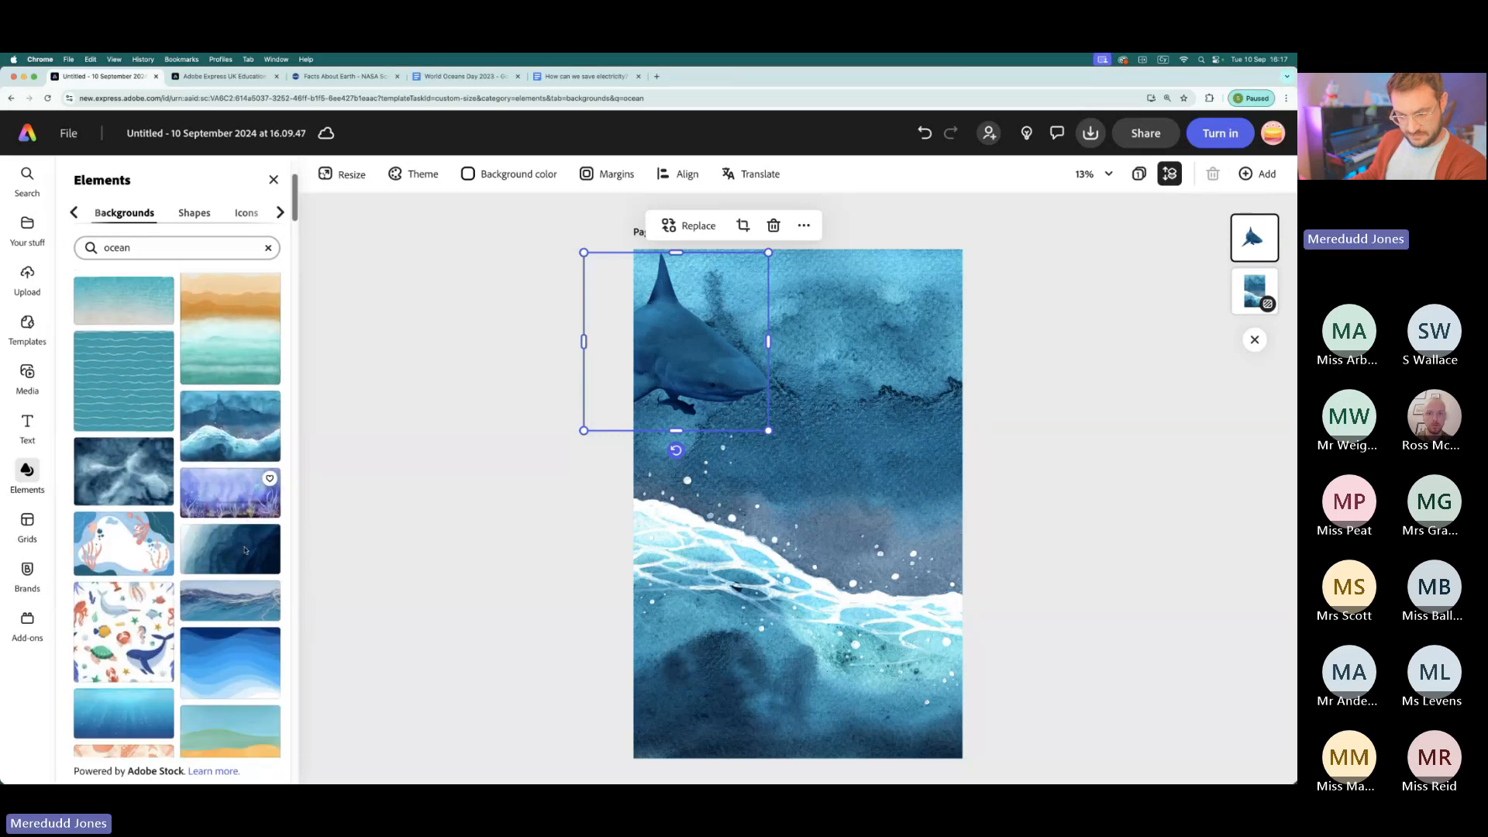
{"action": "left_click", "coordinate": [236, 597]}
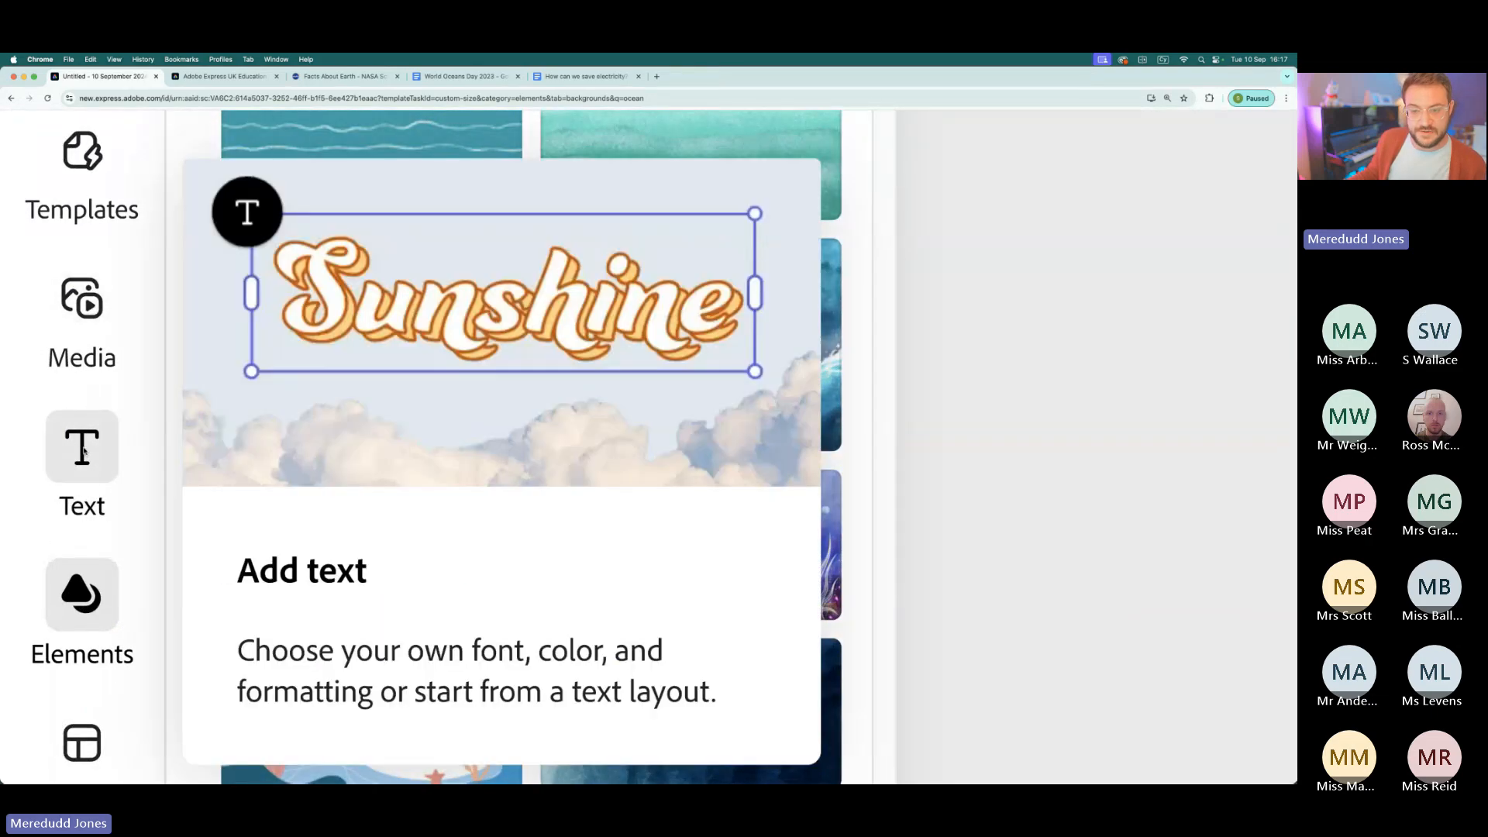
- Open the text library and look through its ready-made text designs, such as Social, Bios, Seasonal and Phrases
{"action": "left_click", "coordinate": [81, 452]}
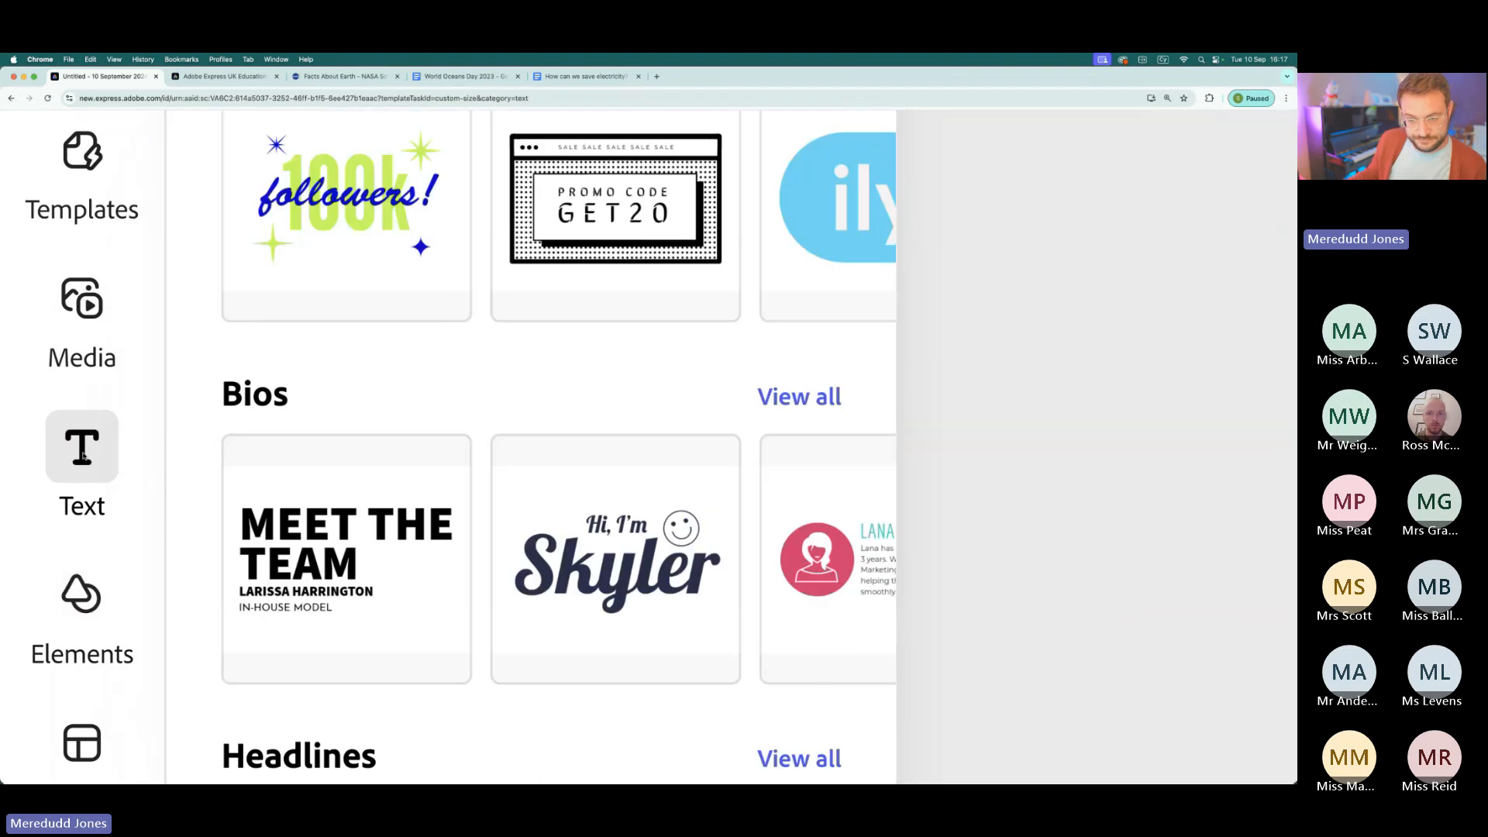
{"action": "scroll", "coordinate": [89, 450], "scroll_direction": "down", "scroll_amount": 10}
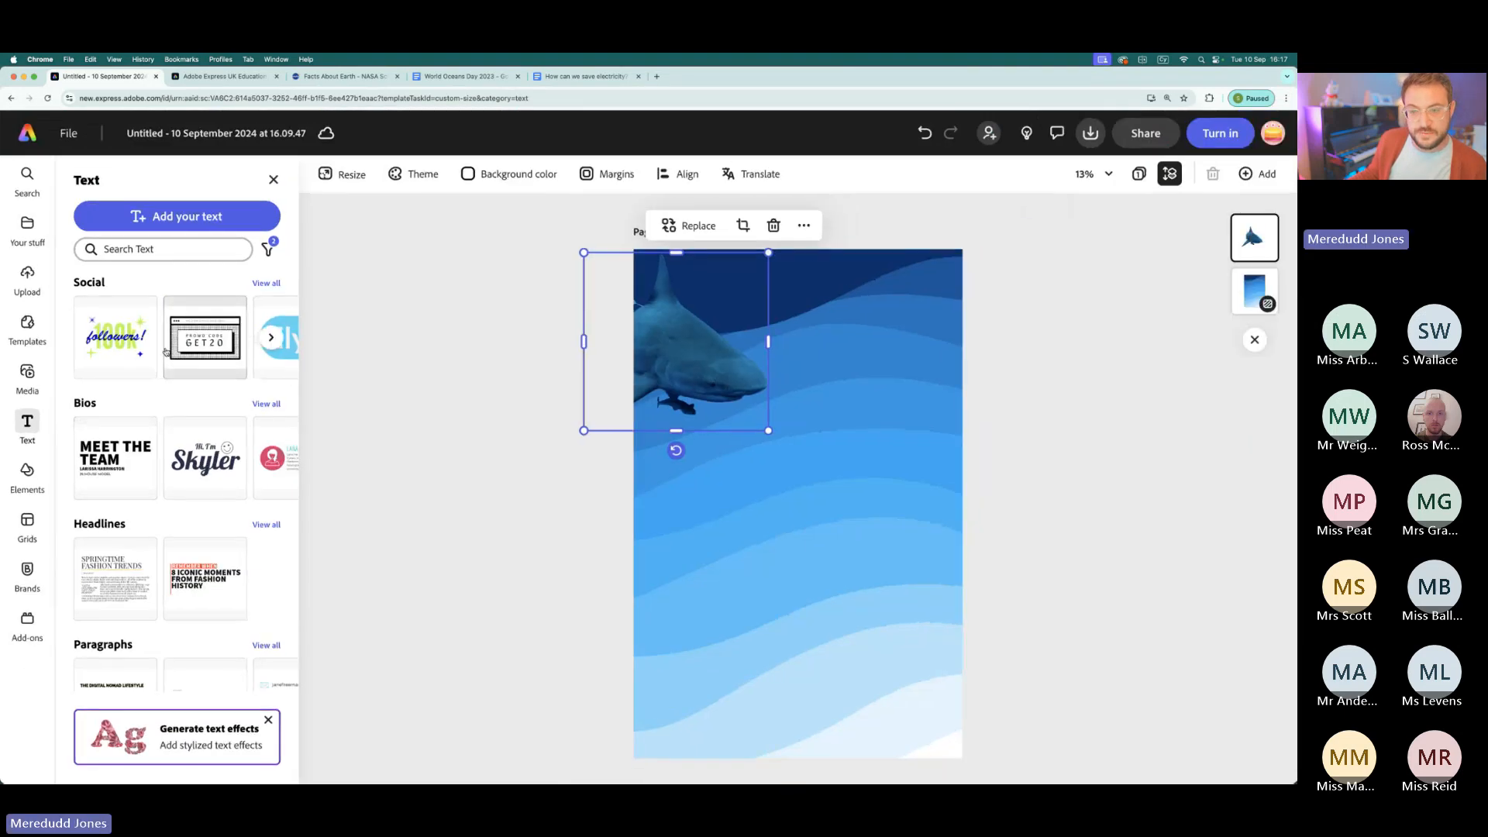
{"action": "scroll", "coordinate": [190, 353], "scroll_direction": "right", "scroll_amount": 1}
{"action": "scroll", "coordinate": [190, 352], "scroll_direction": "right", "scroll_amount": 5}
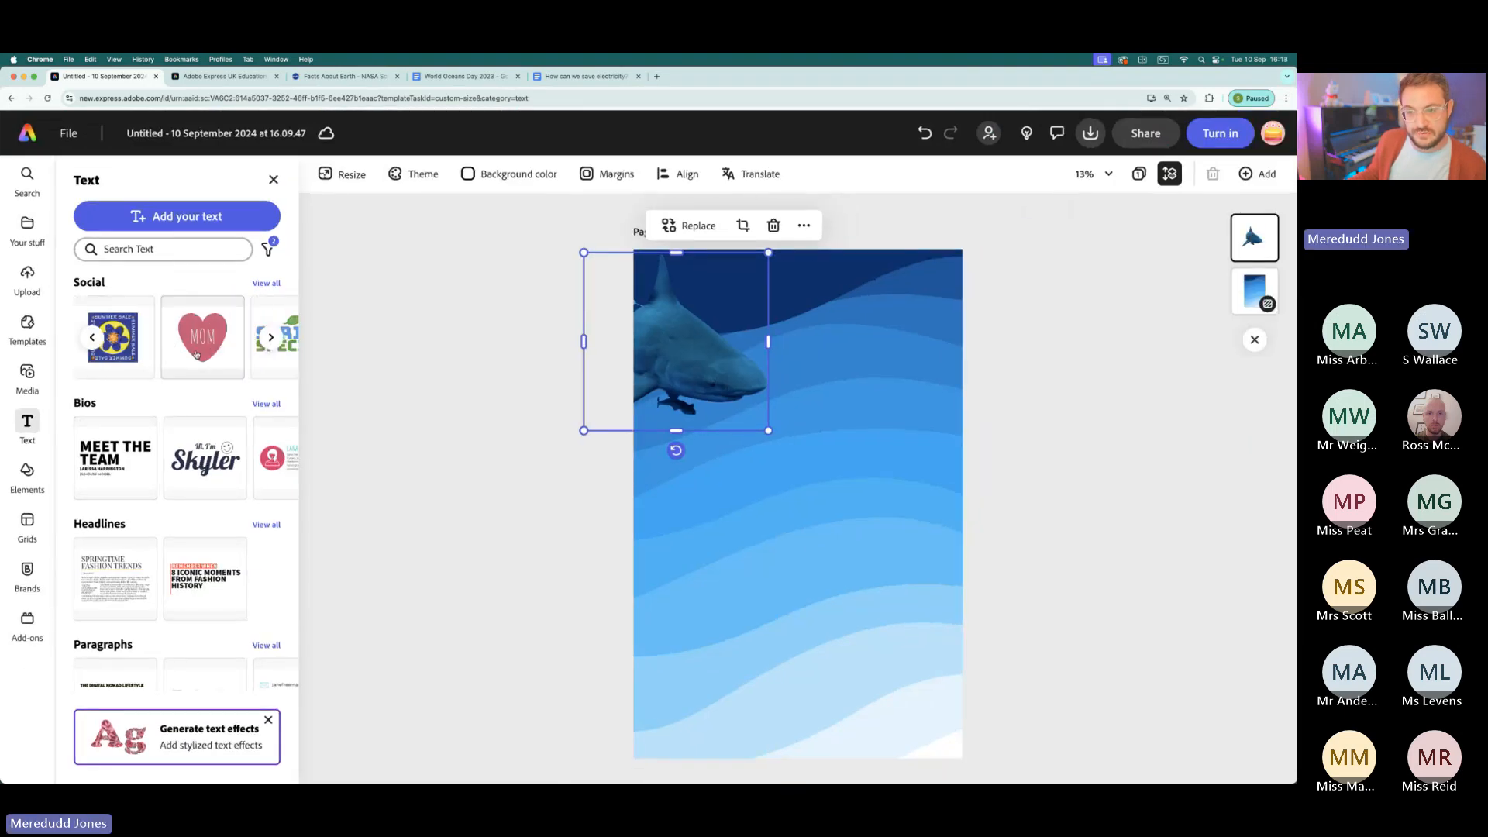
{"action": "scroll", "coordinate": [216, 460], "scroll_direction": "right", "scroll_amount": 3}
{"action": "scroll", "coordinate": [215, 460], "scroll_direction": "right", "scroll_amount": 3}
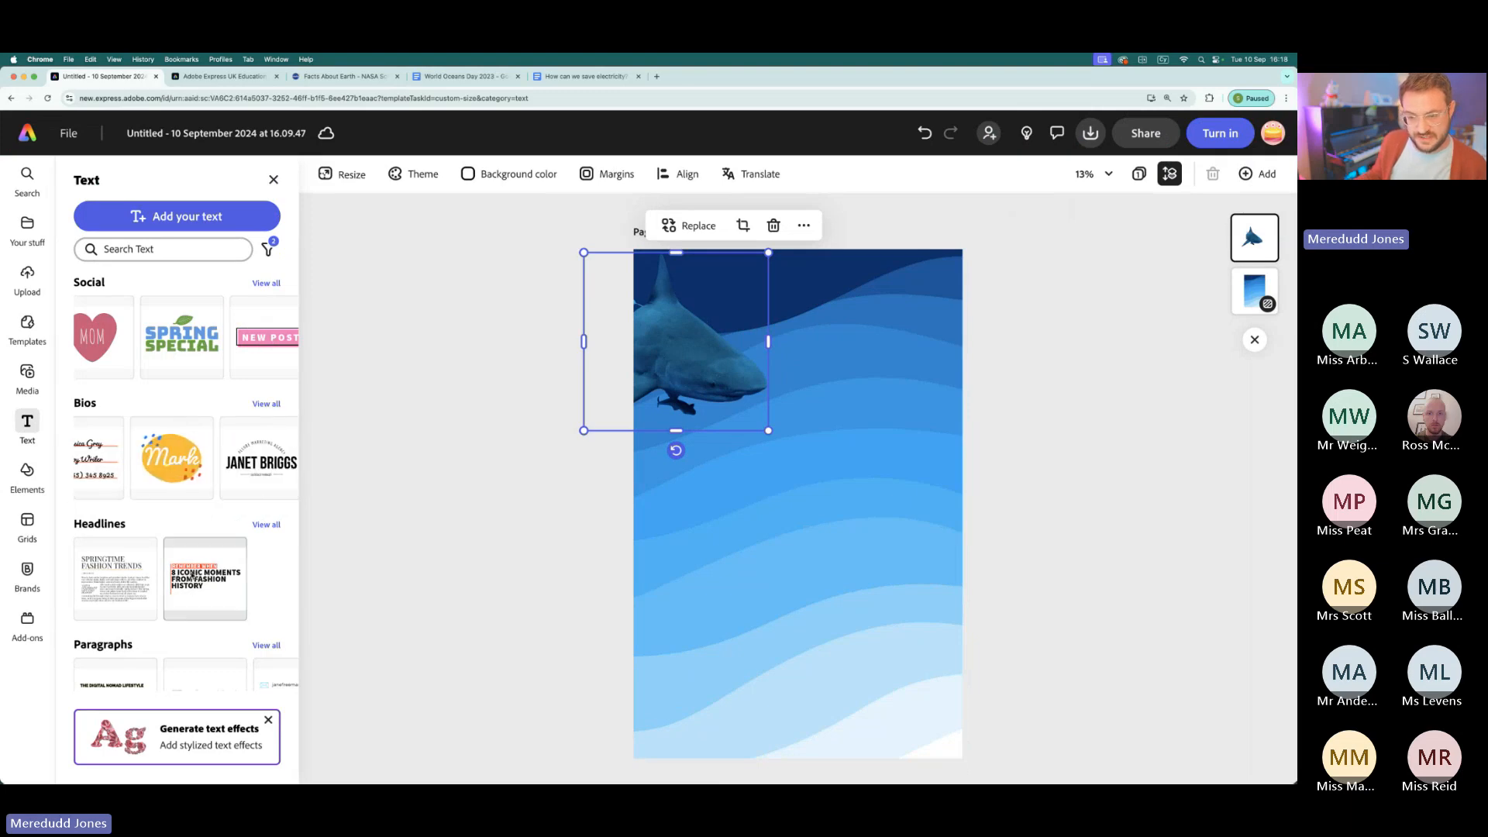
{"action": "scroll", "coordinate": [186, 542], "scroll_direction": "down", "scroll_amount": 5}
{"action": "scroll", "coordinate": [185, 580], "scroll_direction": "down", "scroll_amount": 2}
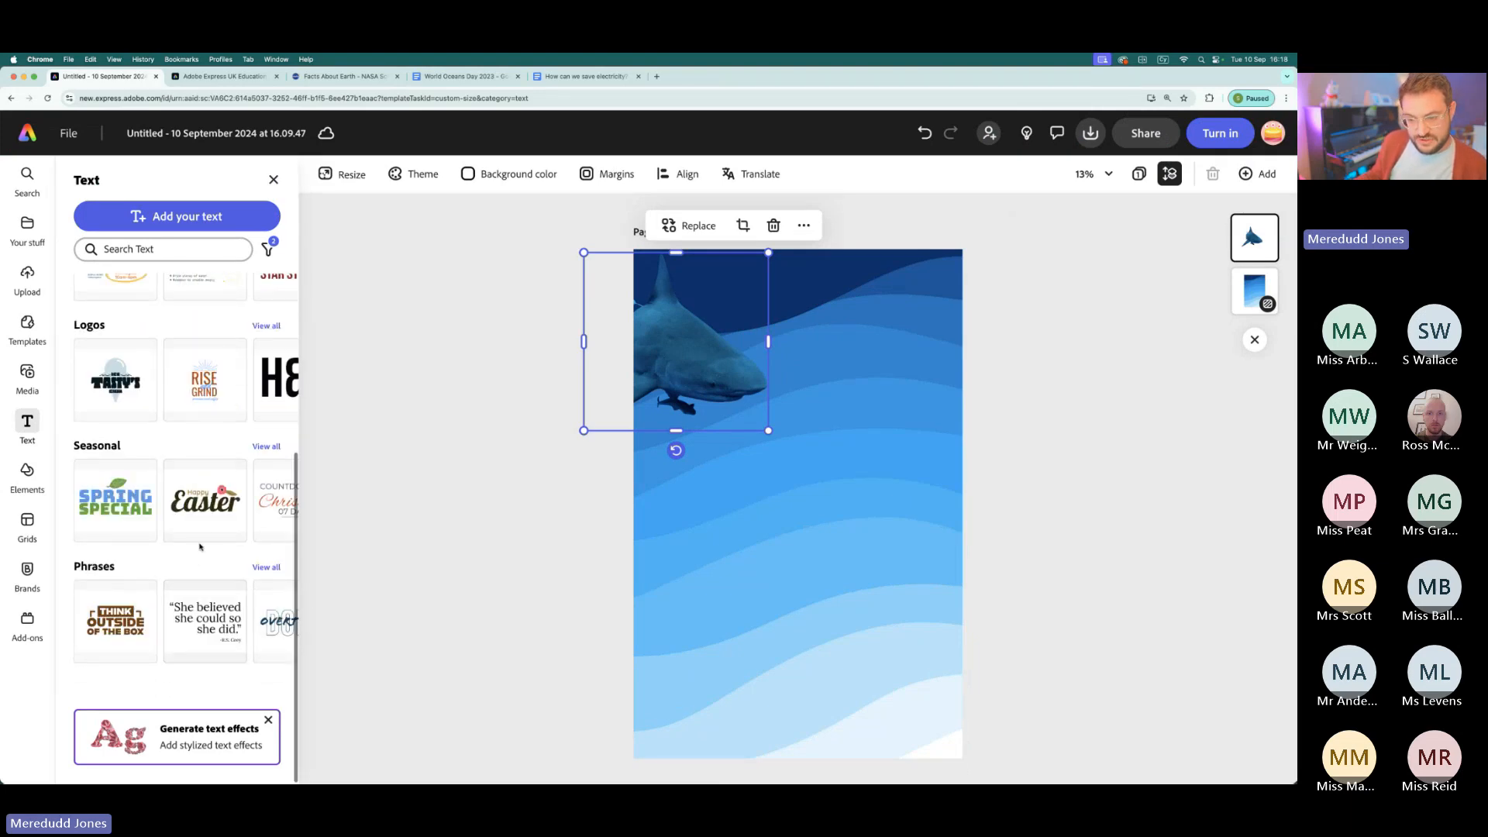
{"action": "scroll", "coordinate": [195, 520], "scroll_direction": "right", "scroll_amount": 3}
{"action": "scroll", "coordinate": [195, 519], "scroll_direction": "right", "scroll_amount": 5}
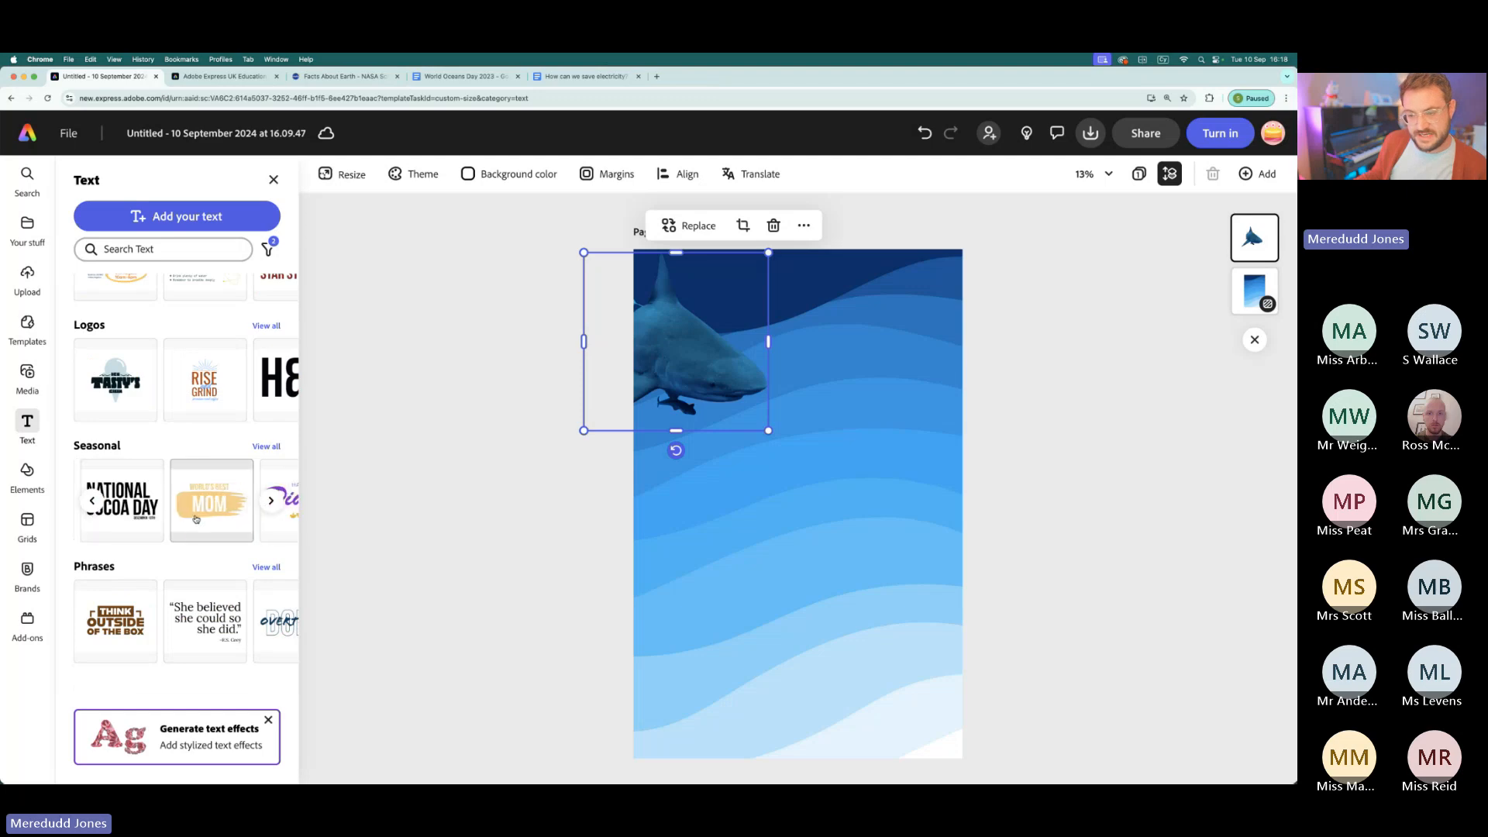
{"action": "scroll", "coordinate": [192, 598], "scroll_direction": "right", "scroll_amount": 3}
{"action": "scroll", "coordinate": [192, 598], "scroll_direction": "right", "scroll_amount": 8}
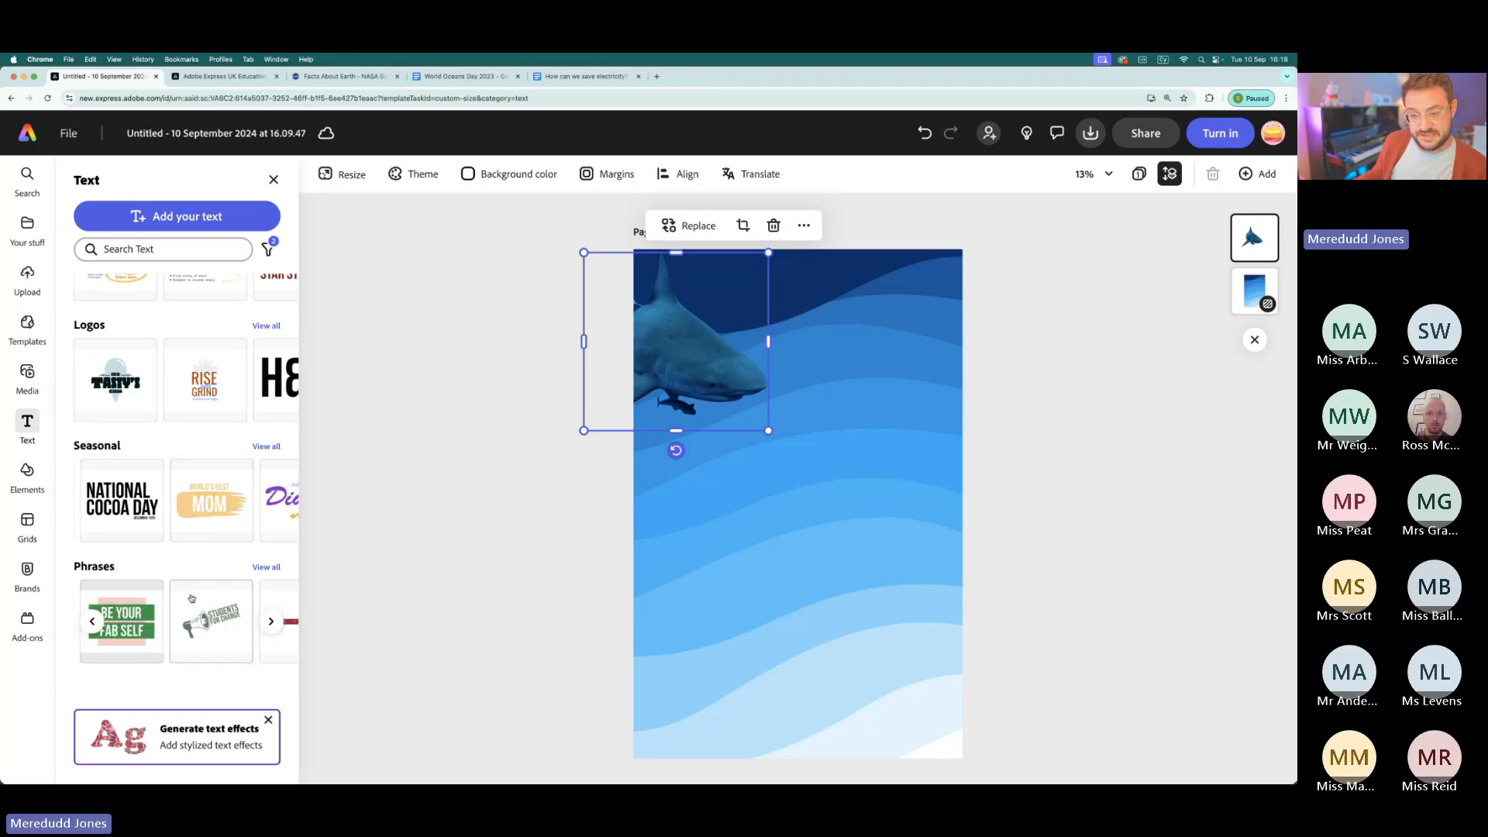
- Add a new custom text box to the shark page
{"action": "scroll", "coordinate": [197, 325], "scroll_direction": "up", "scroll_amount": 8}
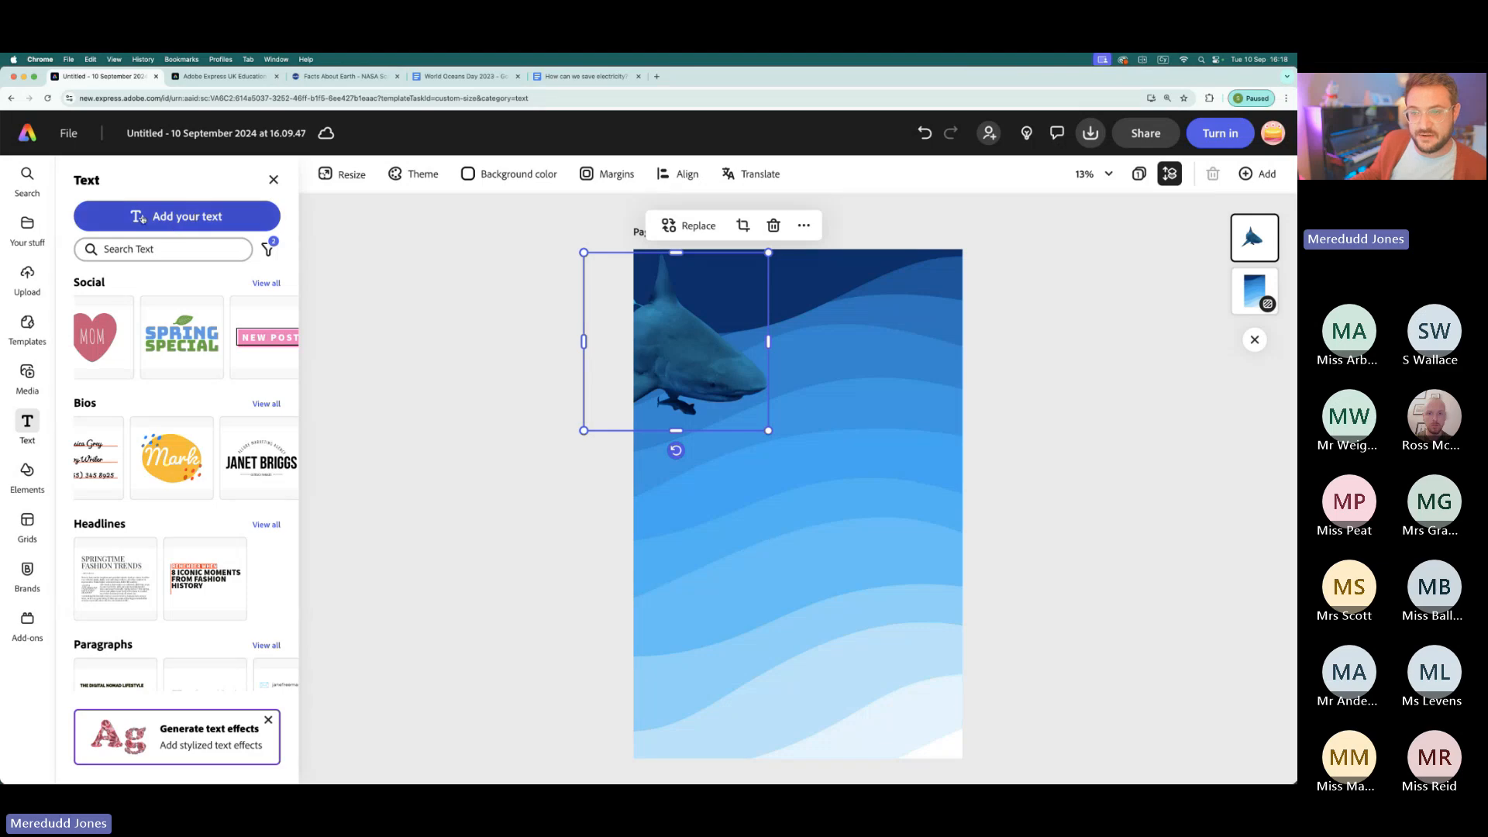
{"action": "scroll", "coordinate": [141, 219], "scroll_direction": "up", "scroll_amount": 5}
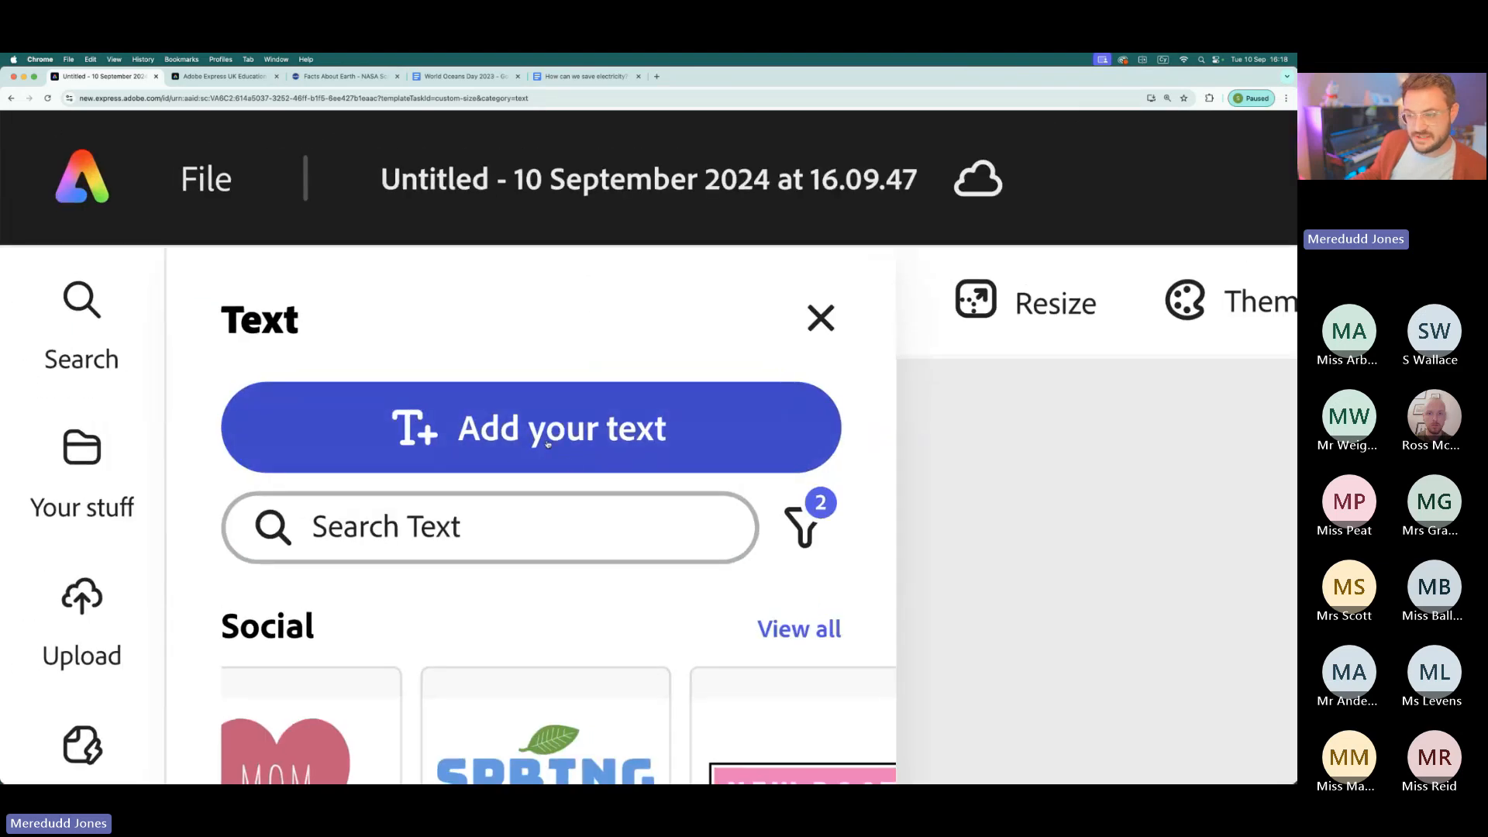
{"action": "scroll", "coordinate": [547, 443], "scroll_direction": "down", "scroll_amount": 5}
{"action": "left_click", "coordinate": [190, 220]}
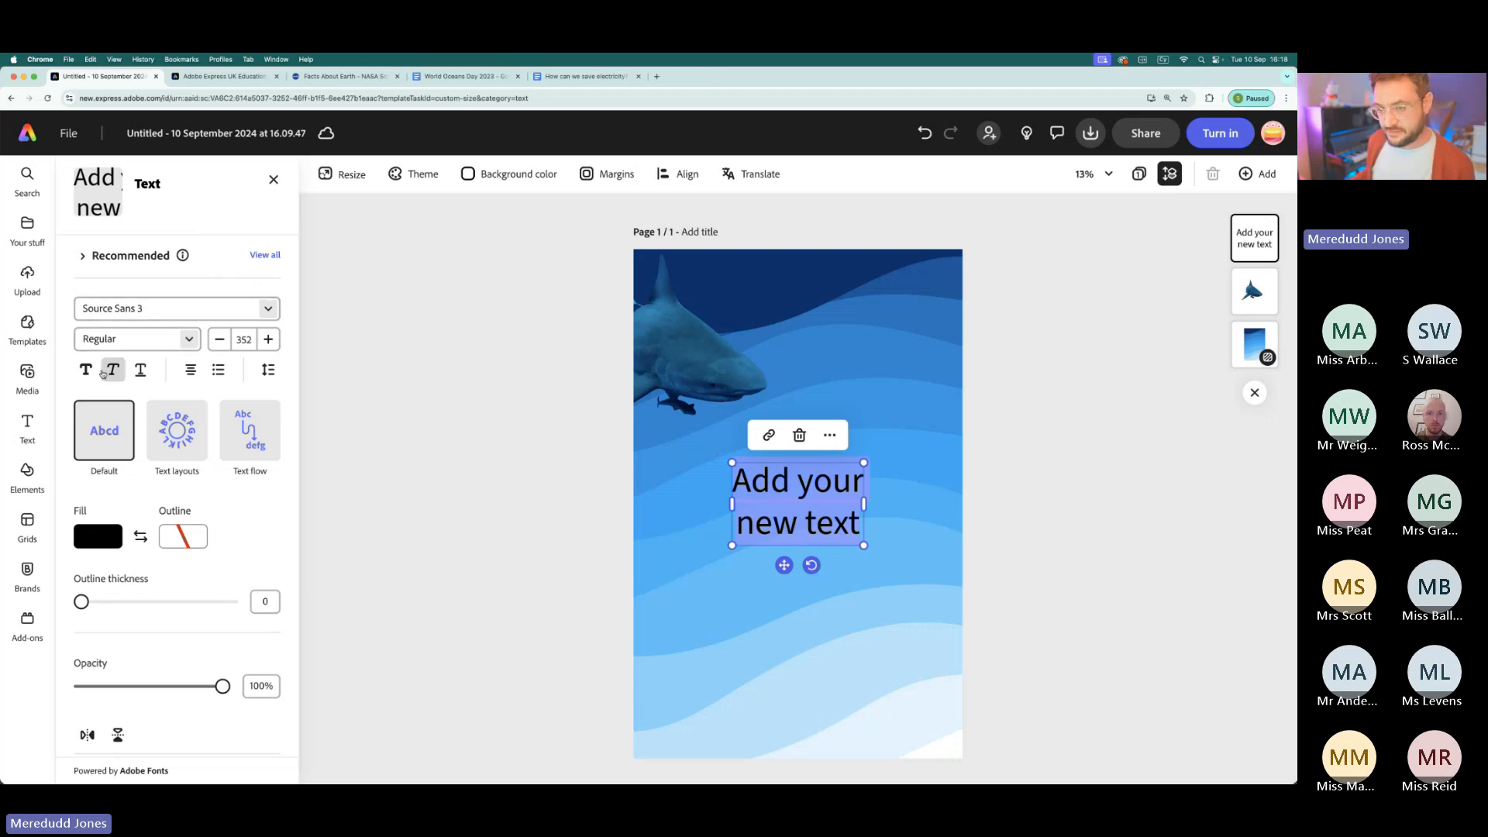
- Try the alignment and bulleted or numbered list options on the new text, after checking the font list
{"action": "scroll", "coordinate": [110, 372], "scroll_direction": "up", "scroll_amount": 5}
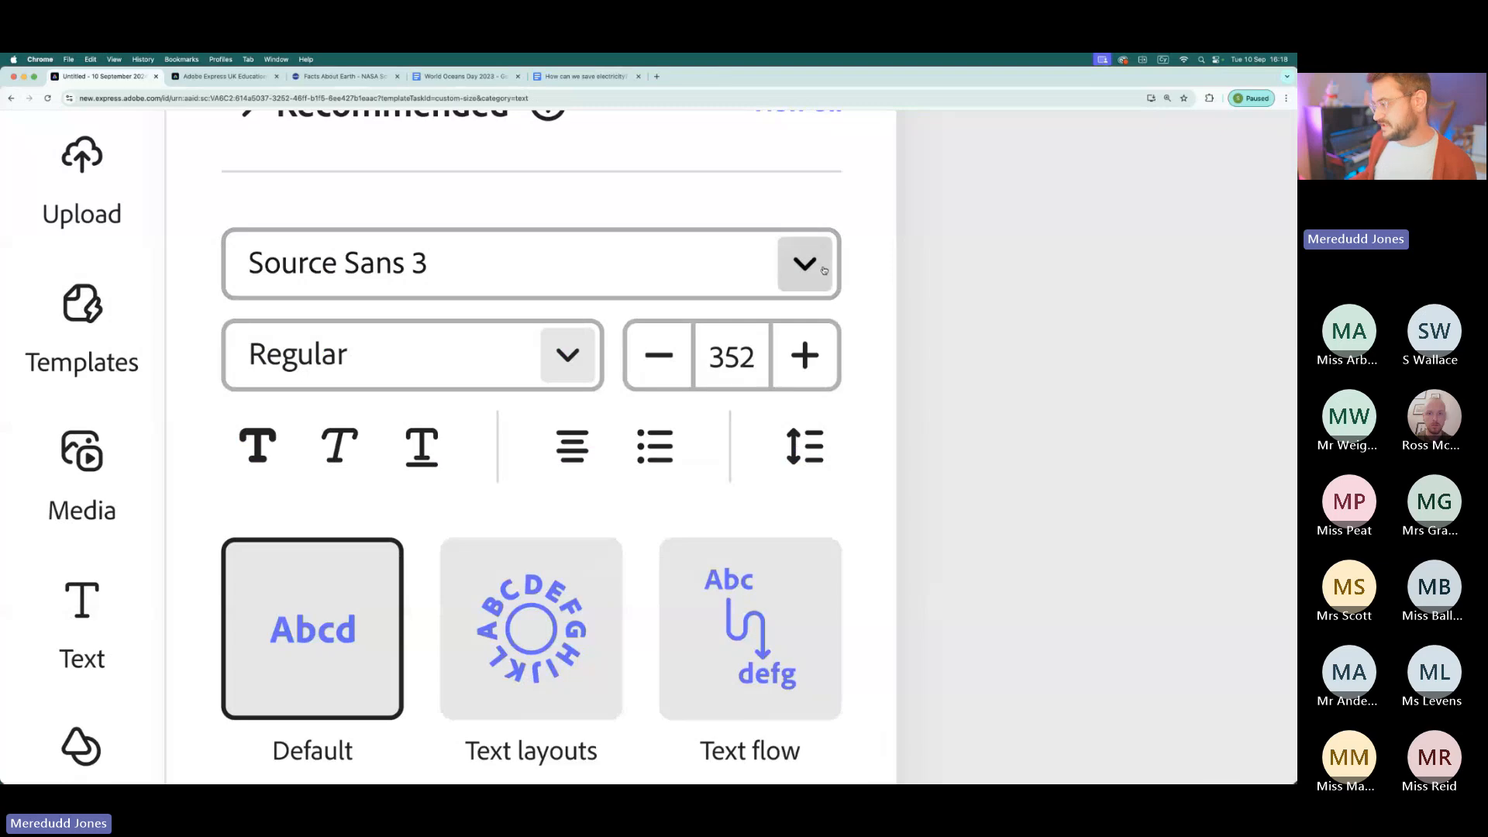
{"action": "left_click", "coordinate": [823, 270]}
{"action": "left_click", "coordinate": [822, 270]}
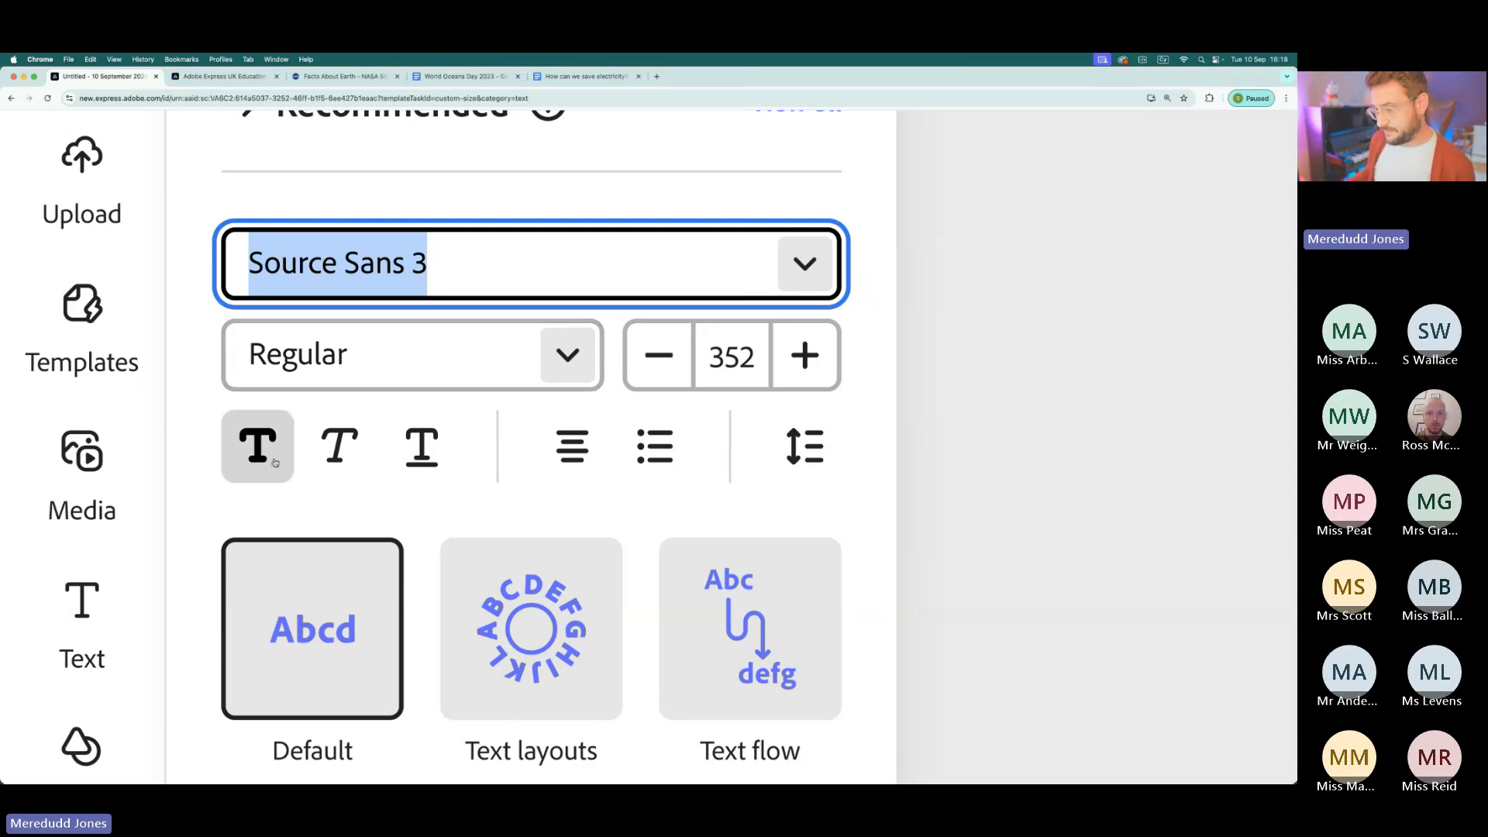
{"action": "left_click", "coordinate": [584, 466]}
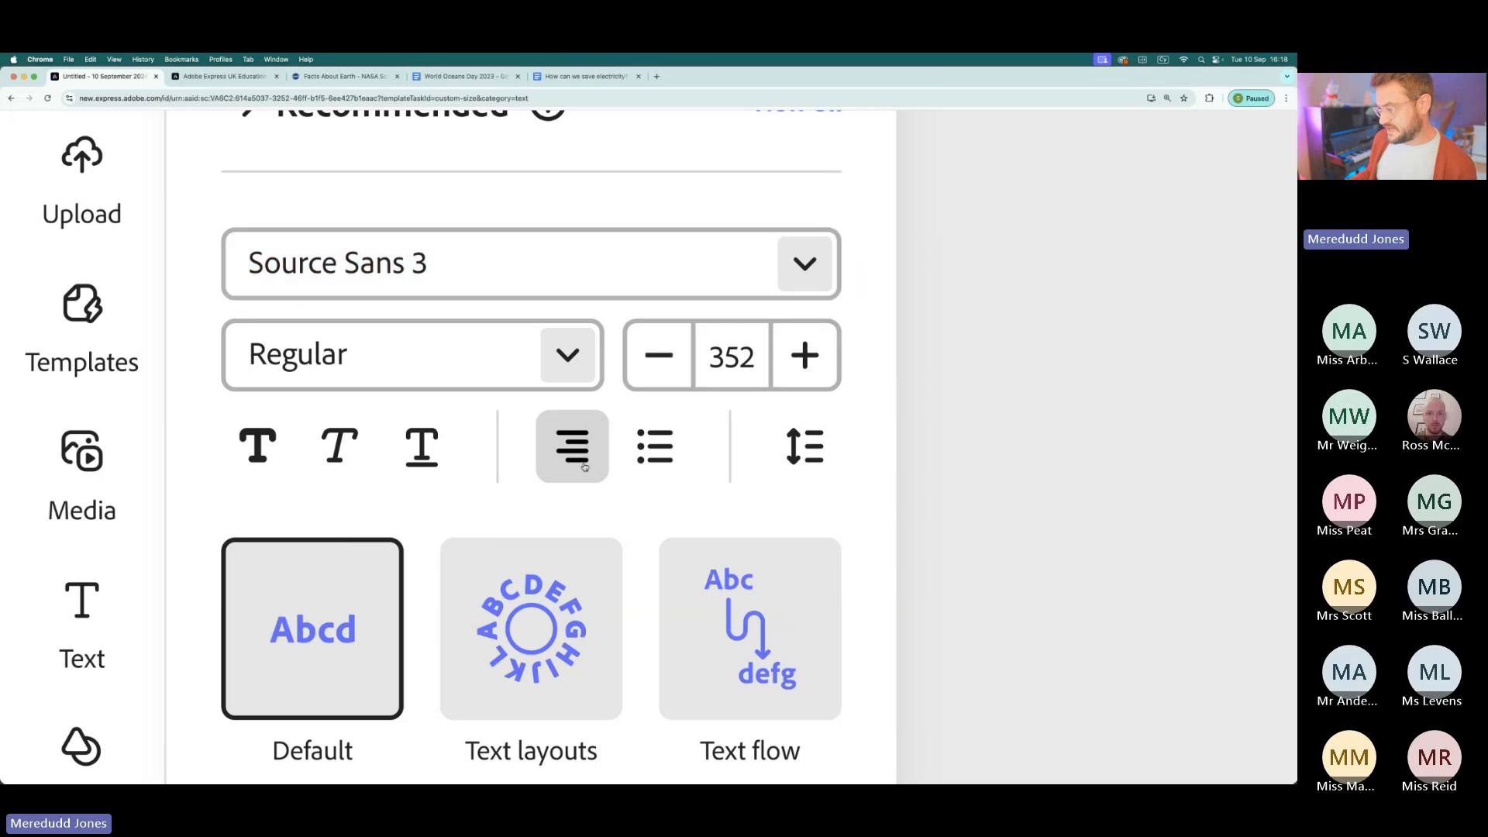
{"action": "left_click", "coordinate": [584, 465]}
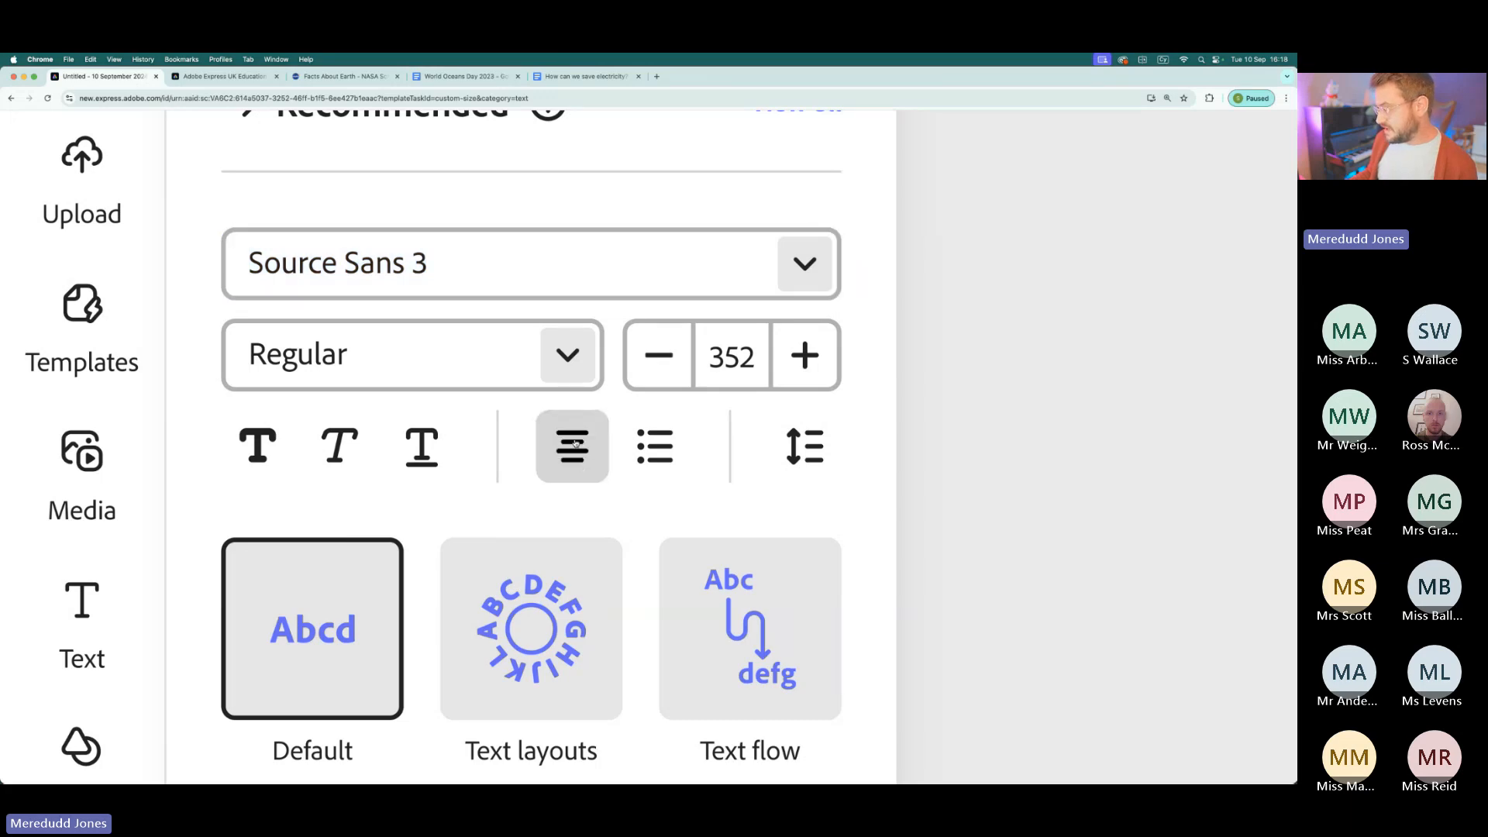
{"action": "left_click", "coordinate": [666, 457]}
{"action": "left_click", "coordinate": [667, 460]}
{"action": "left_click", "coordinate": [667, 462]}
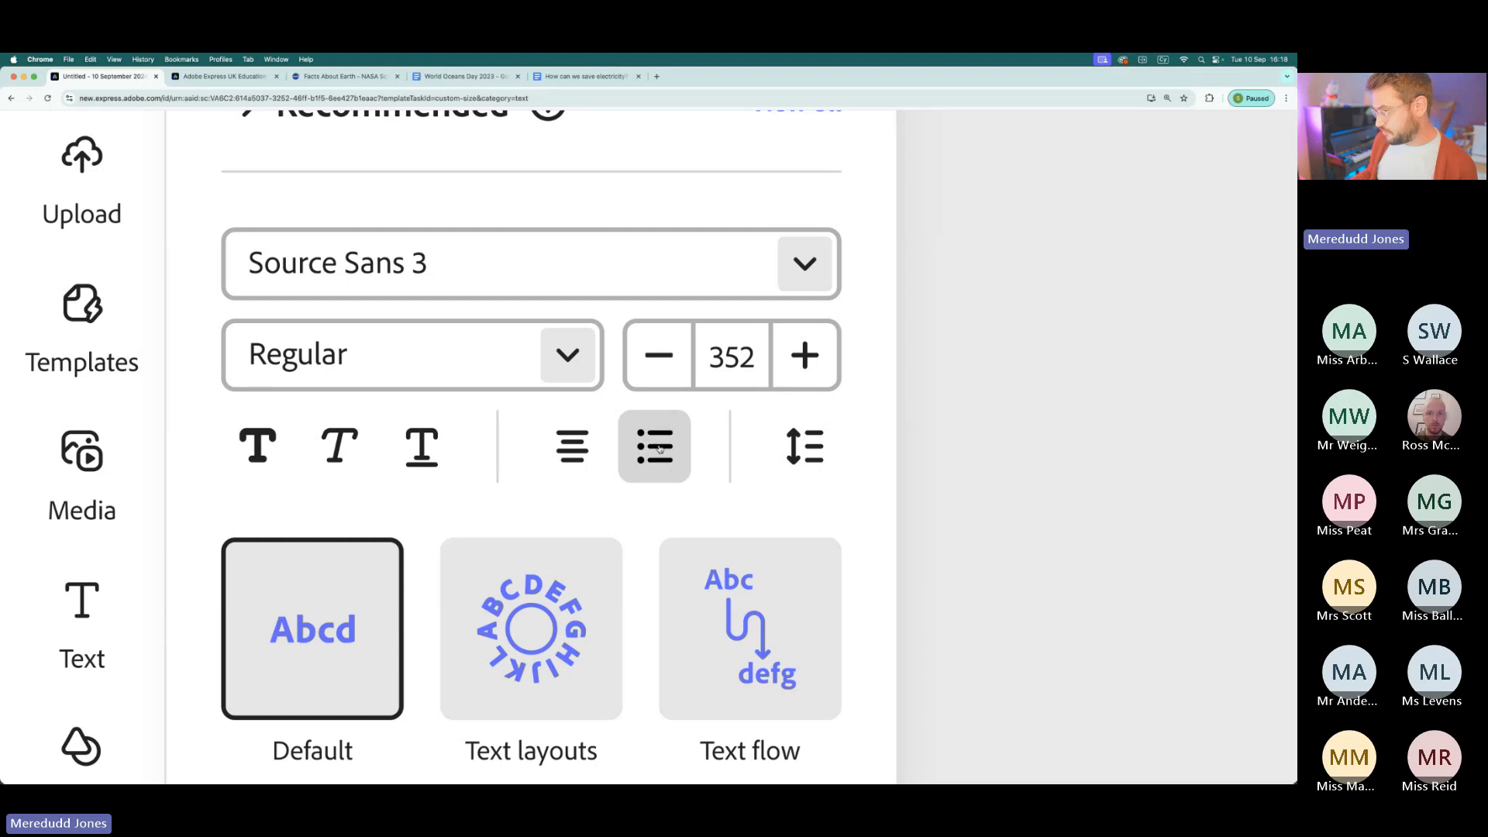
- Examine the letter and line spacing settings and the remaining formatting options for the new text
{"action": "left_click", "coordinate": [805, 465]}
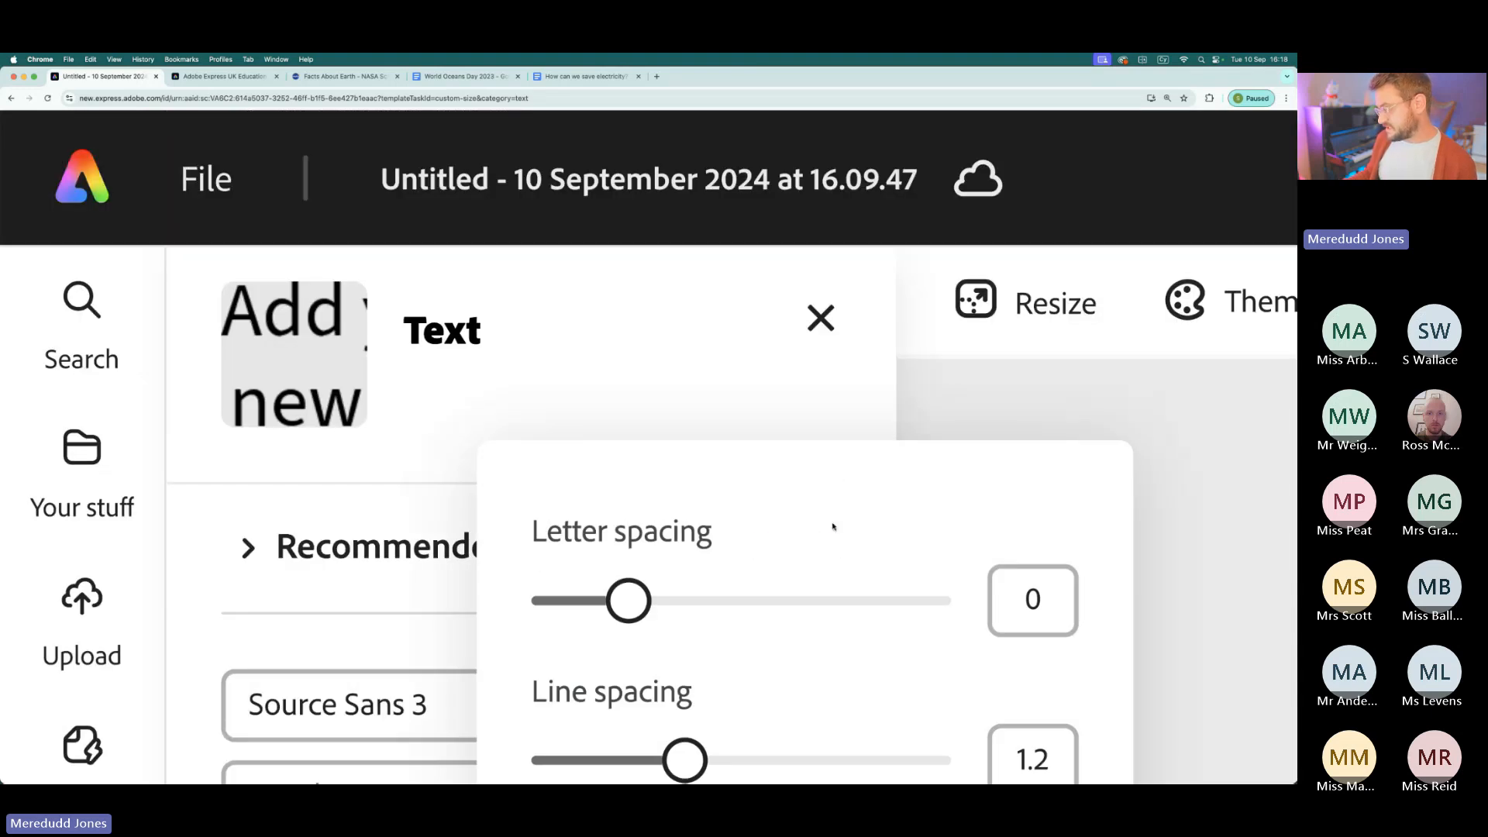
{"action": "left_click", "coordinate": [717, 408]}
{"action": "scroll", "coordinate": [661, 598], "scroll_direction": "down", "scroll_amount": 2}
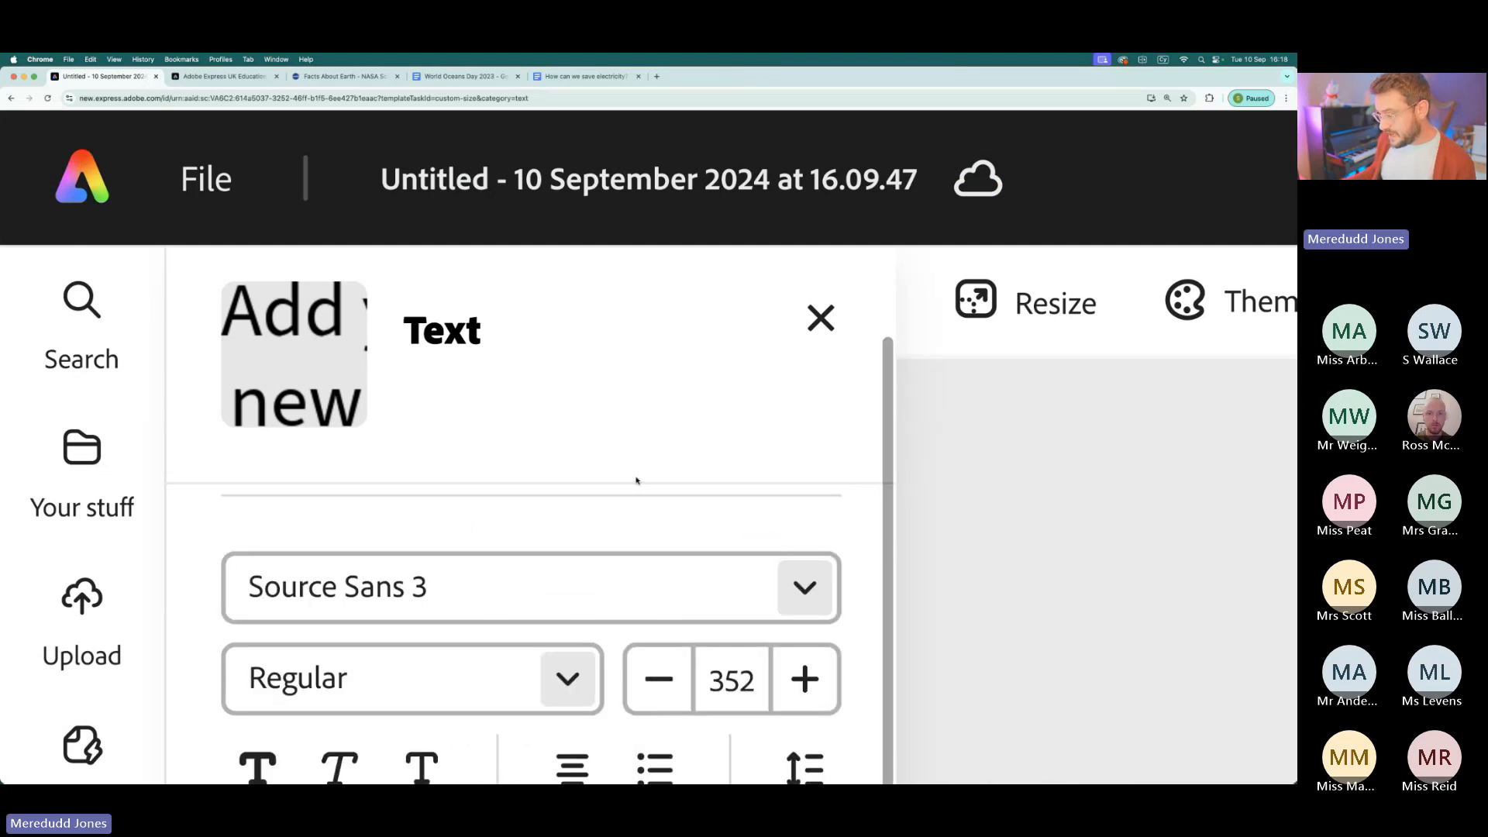
{"action": "scroll", "coordinate": [636, 482], "scroll_direction": "down", "scroll_amount": 5}
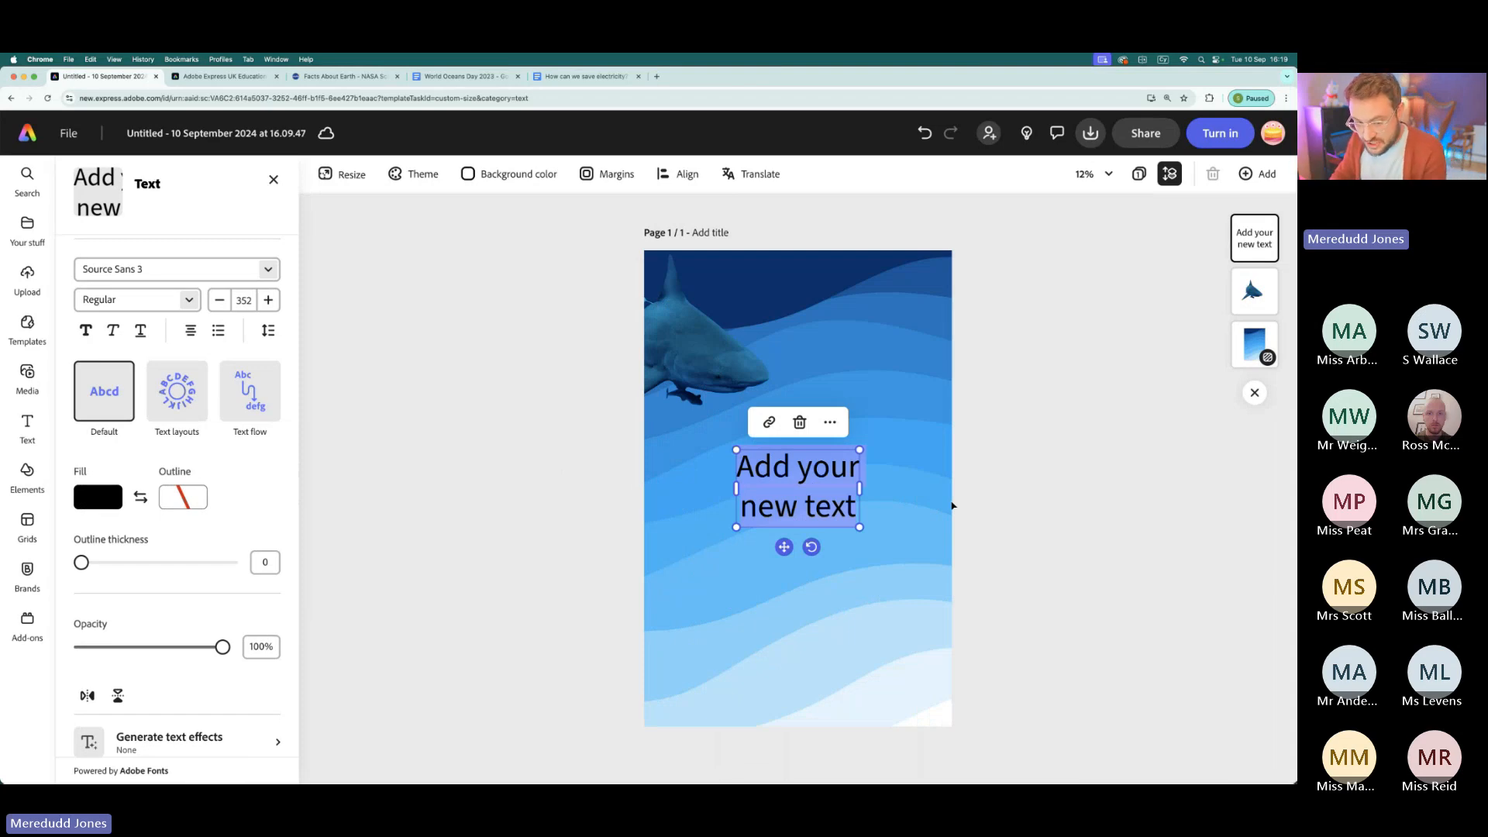
- Replace the placeholder text with the title "The Great White Shark"
{"action": "key", "text": "Tab"}
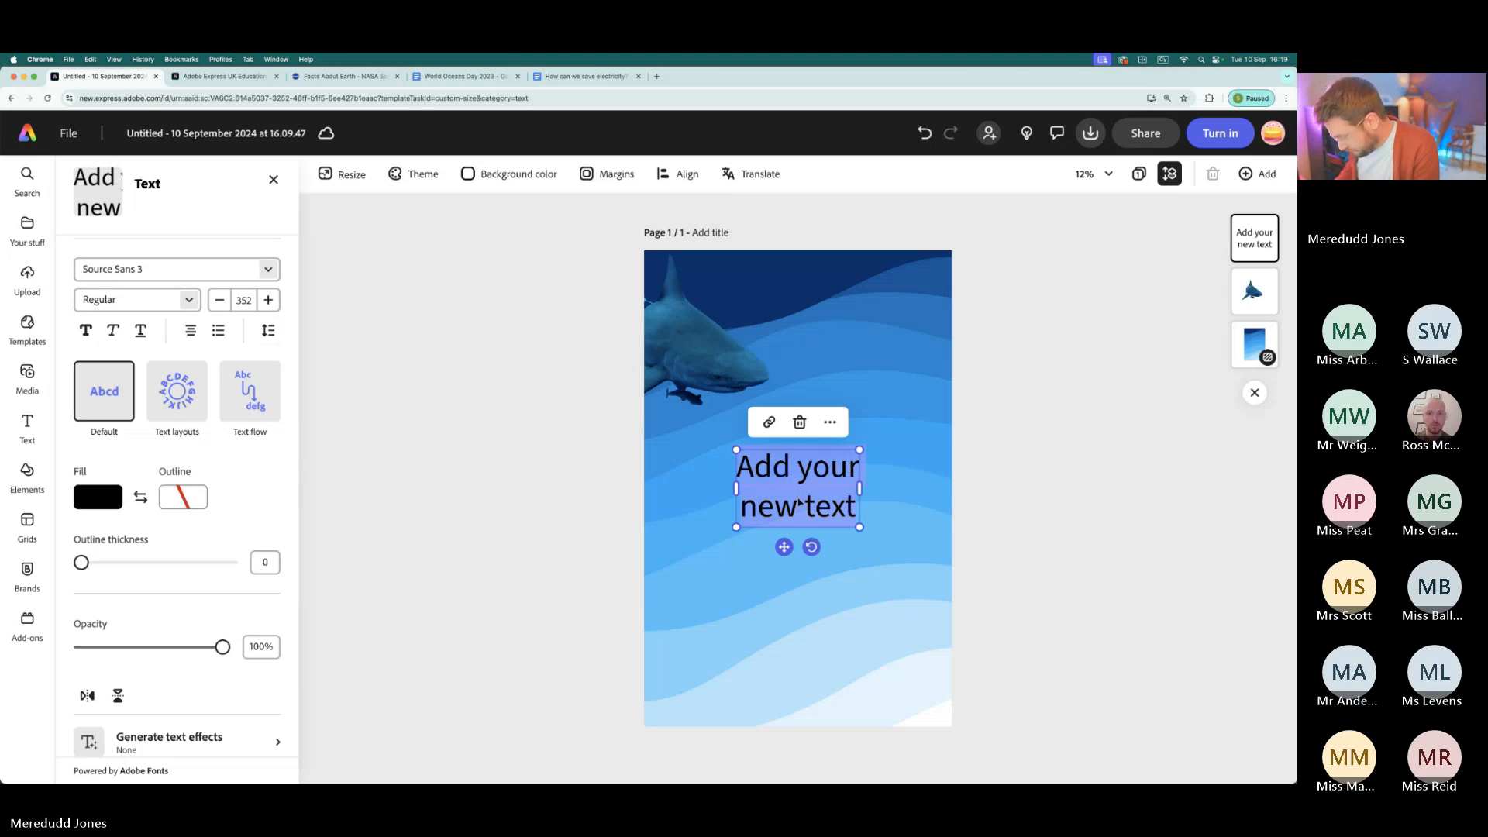
{"action": "type", "text": "The G"}
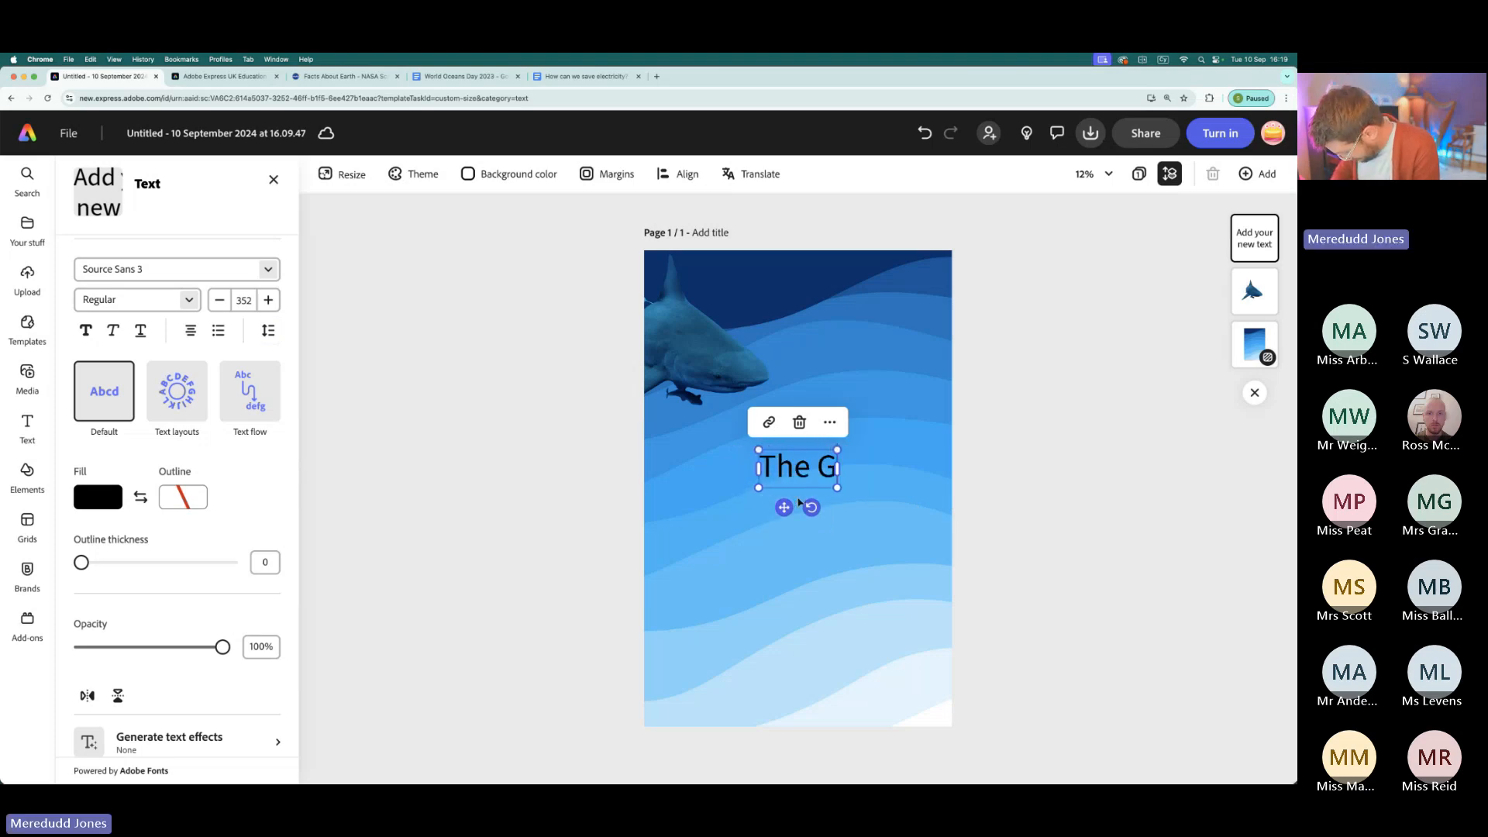
{"action": "type", "text": "reat White Shark"}
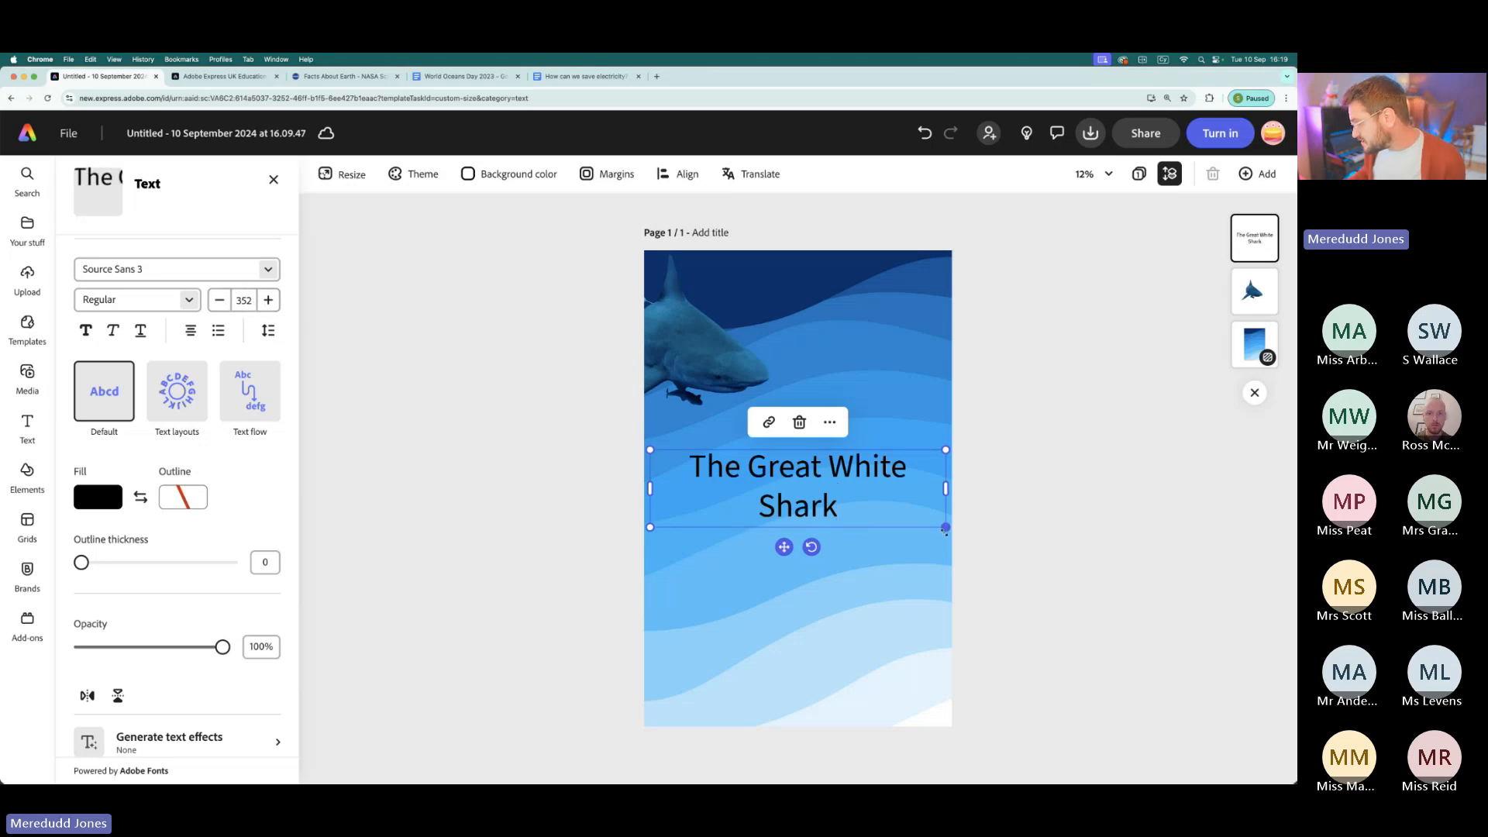
{"action": "scroll", "coordinate": [945, 532], "scroll_direction": "up", "scroll_amount": 5}
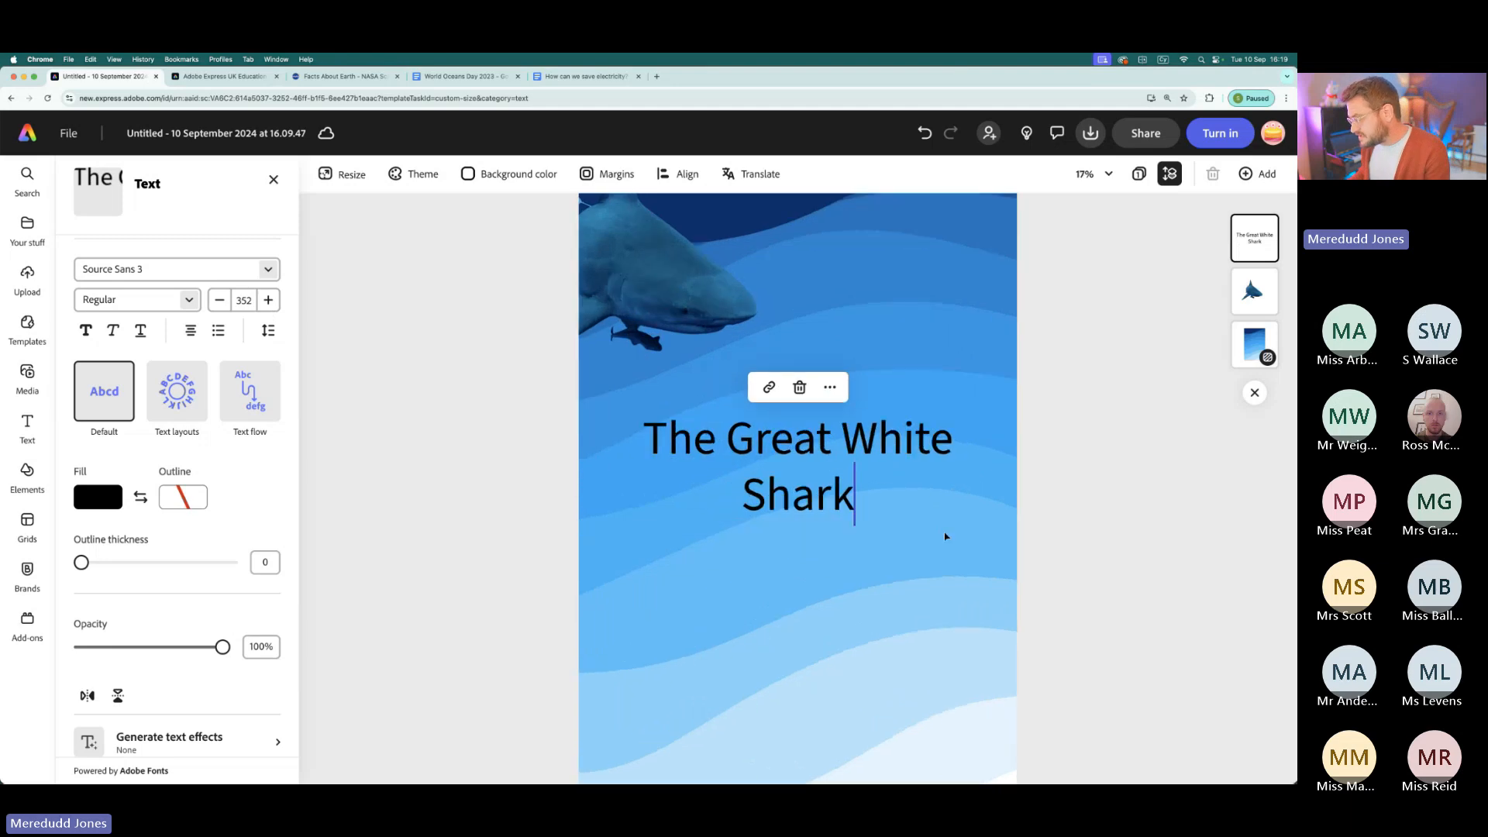
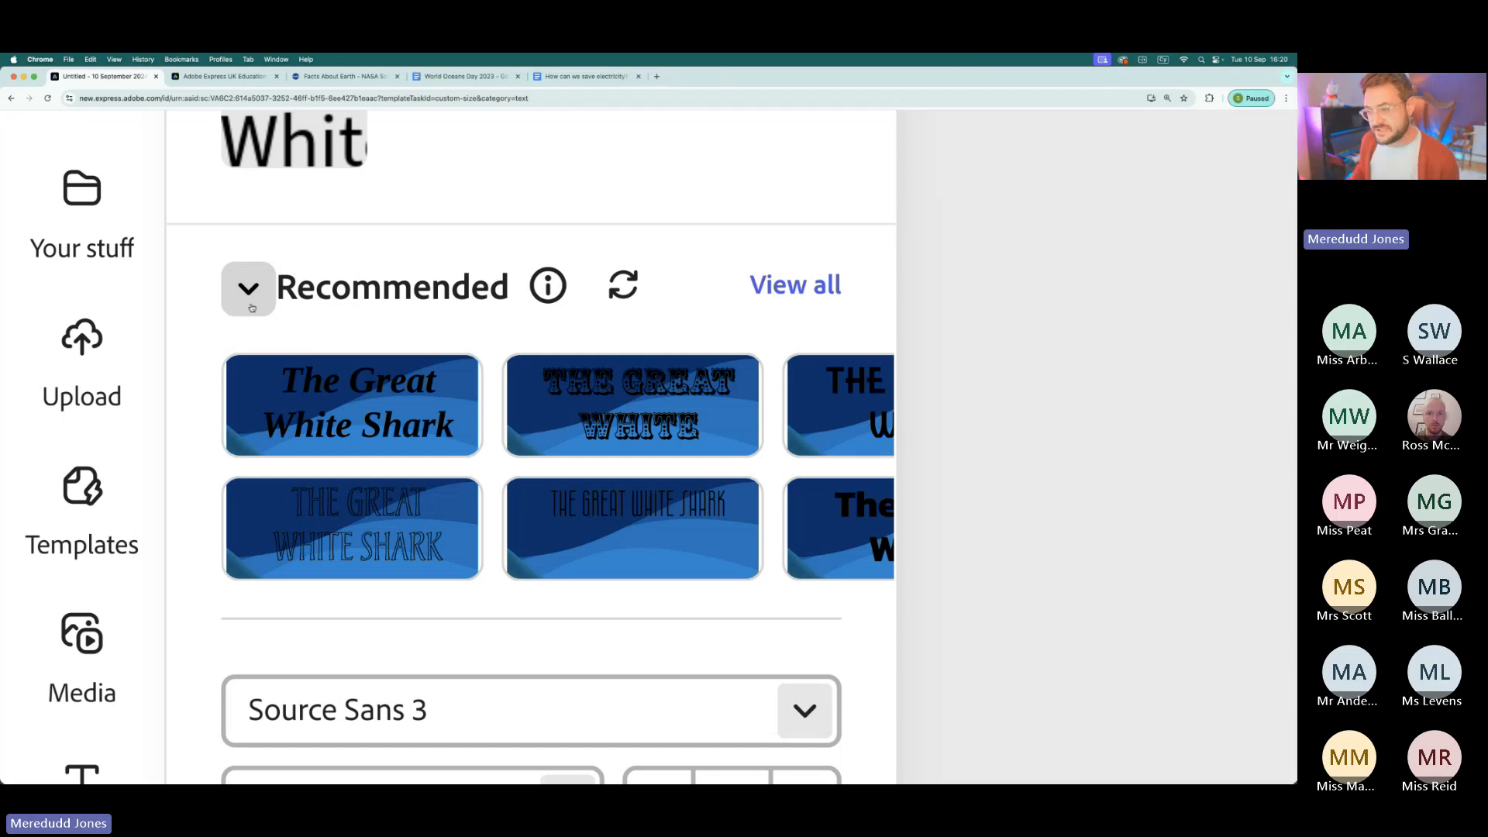
- Browse the recommended fonts and apply Otomanopee One to the title text
{"action": "scroll", "coordinate": [638, 515], "scroll_direction": "right", "scroll_amount": 3}
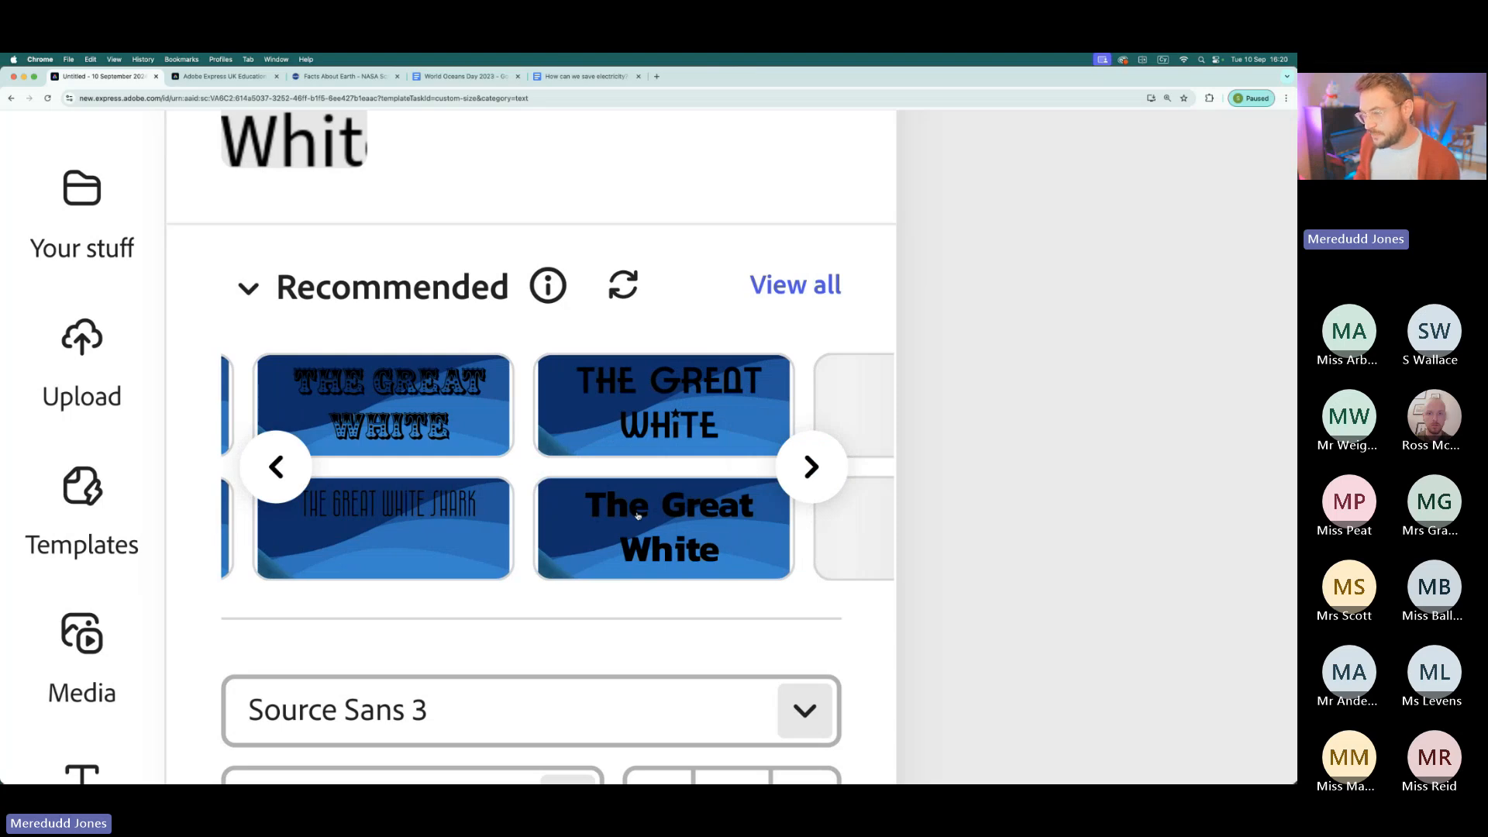
{"action": "scroll", "coordinate": [638, 515], "scroll_direction": "right", "scroll_amount": 5}
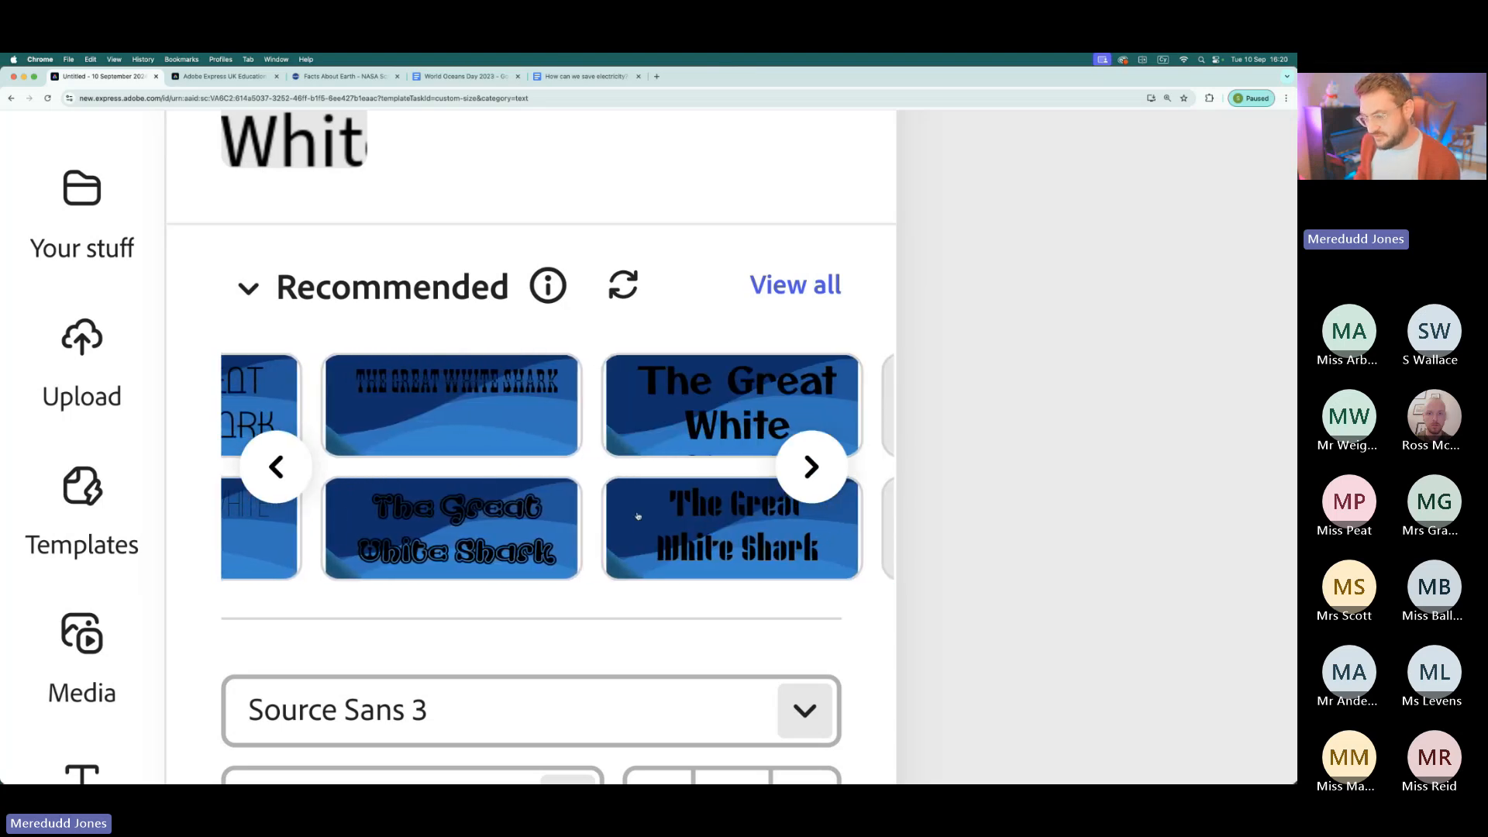
{"action": "scroll", "coordinate": [638, 515], "scroll_direction": "right", "scroll_amount": 3}
{"action": "scroll", "coordinate": [637, 515], "scroll_direction": "right", "scroll_amount": 5}
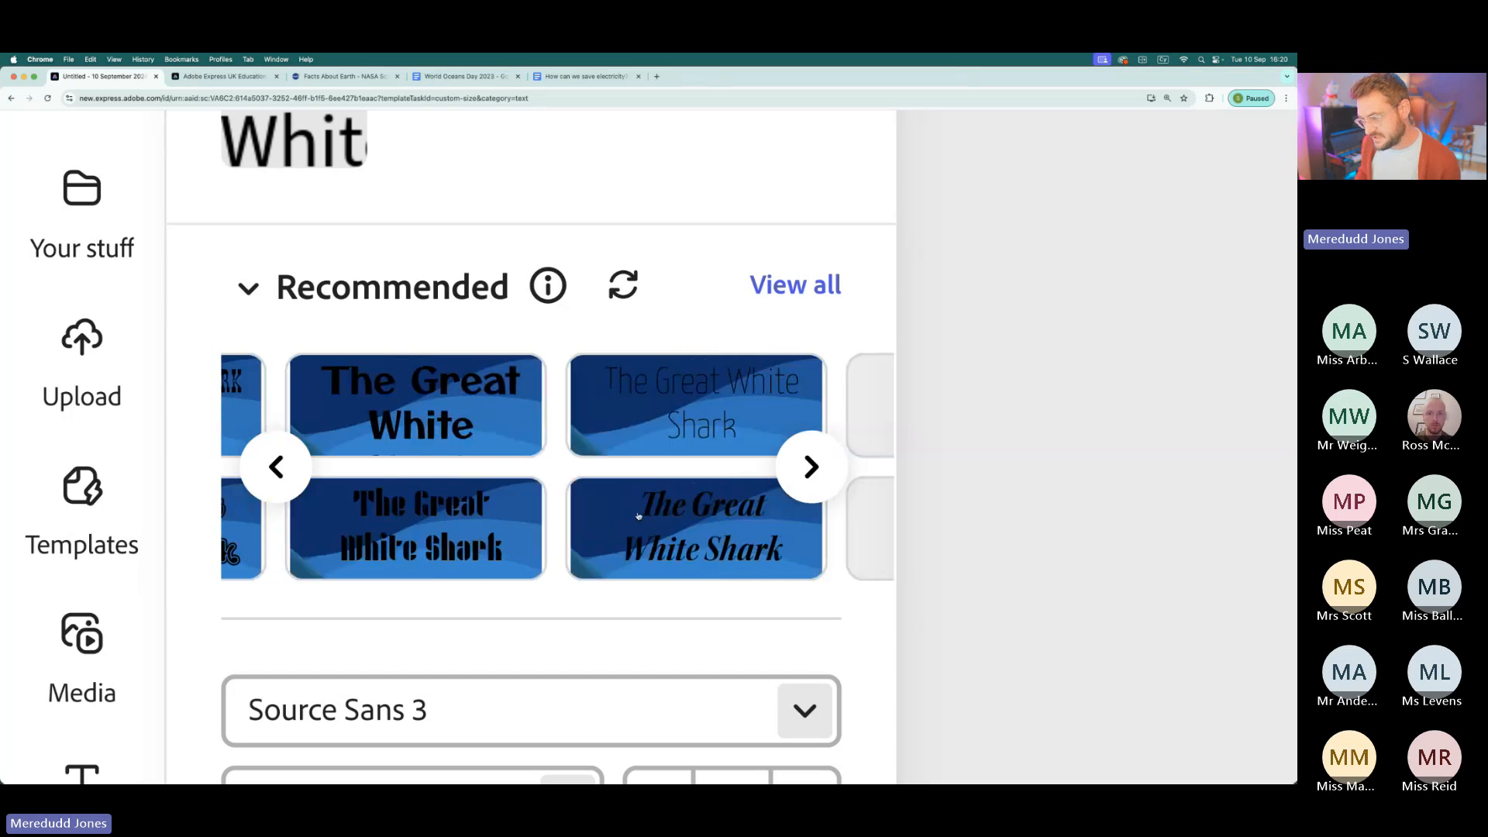
{"action": "scroll", "coordinate": [637, 515], "scroll_direction": "right", "scroll_amount": 6}
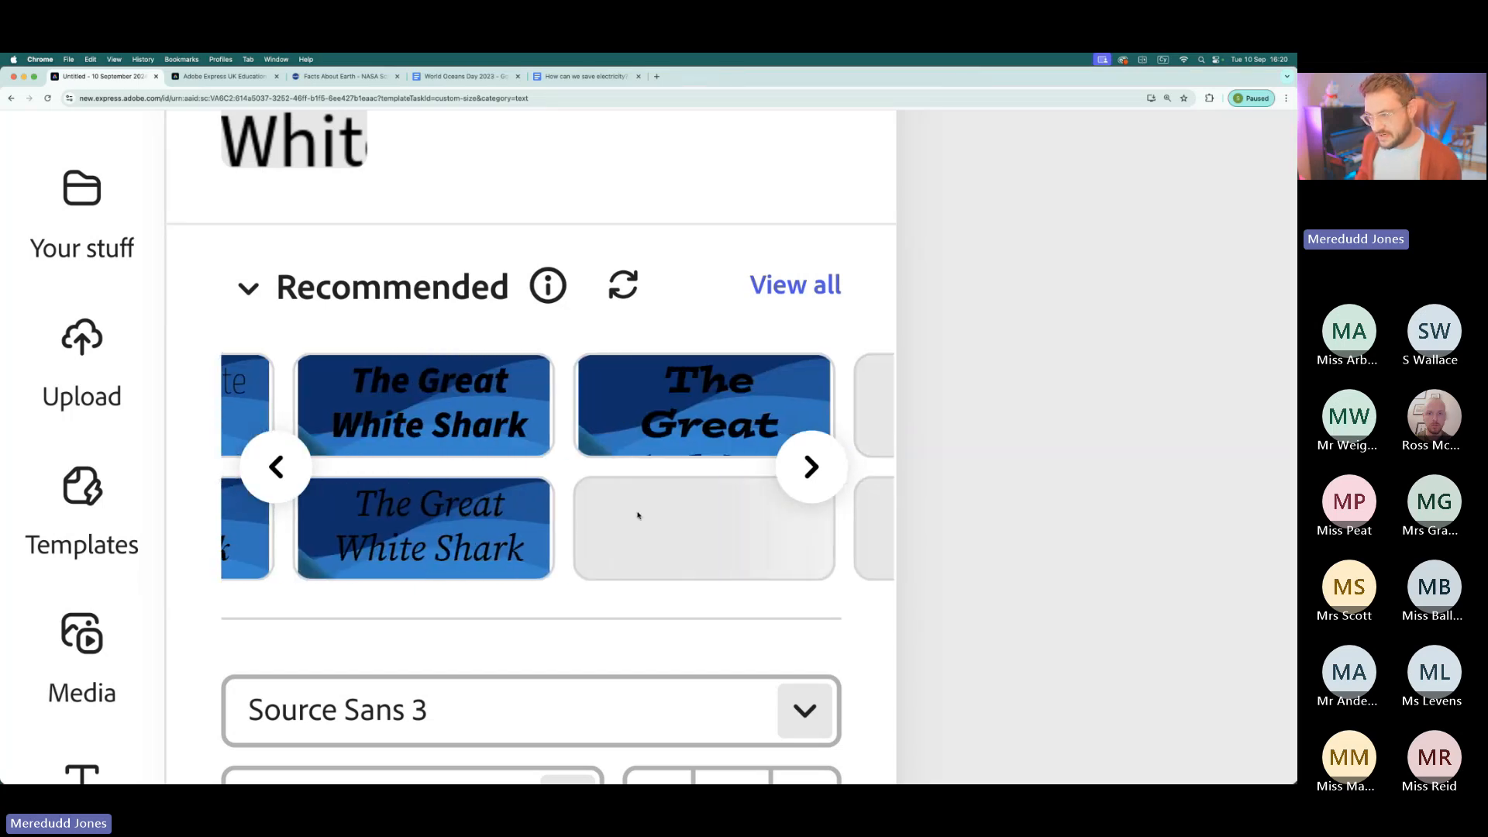
{"action": "scroll", "coordinate": [638, 515], "scroll_direction": "right", "scroll_amount": 3}
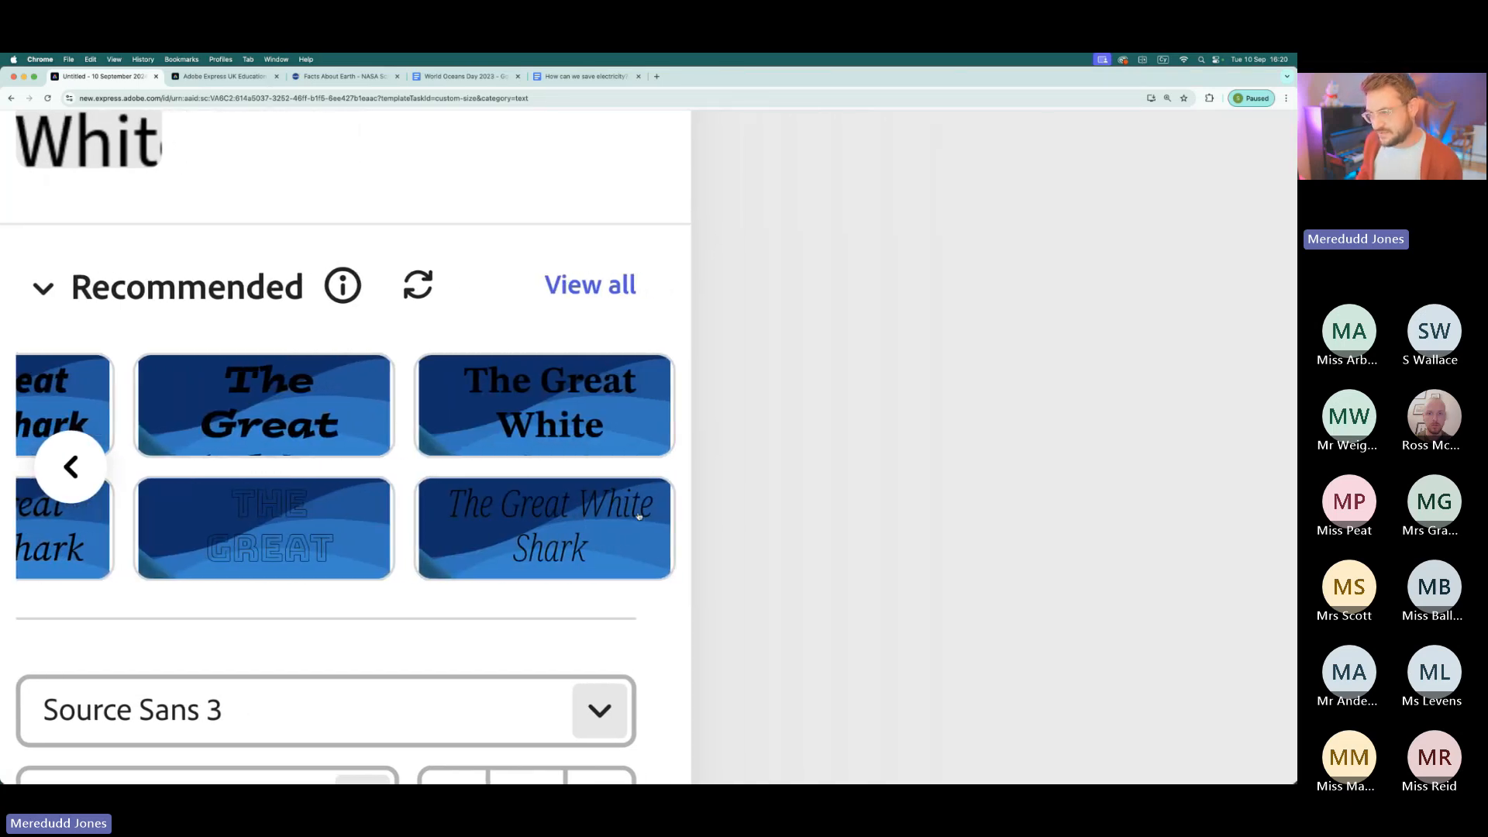
{"action": "scroll", "coordinate": [262, 471], "scroll_direction": "left", "scroll_amount": 8}
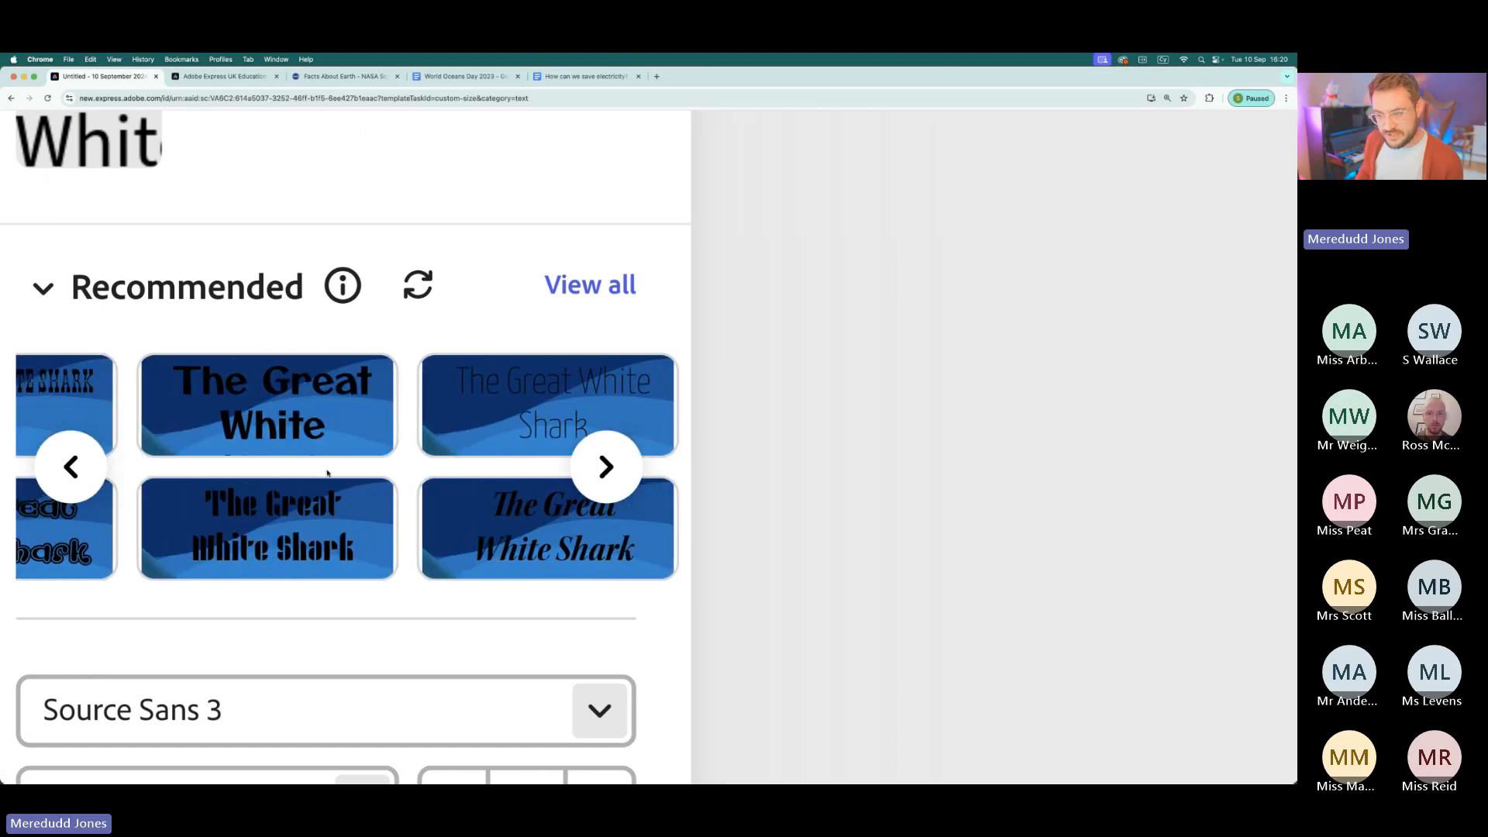
{"action": "left_click", "coordinate": [317, 427]}
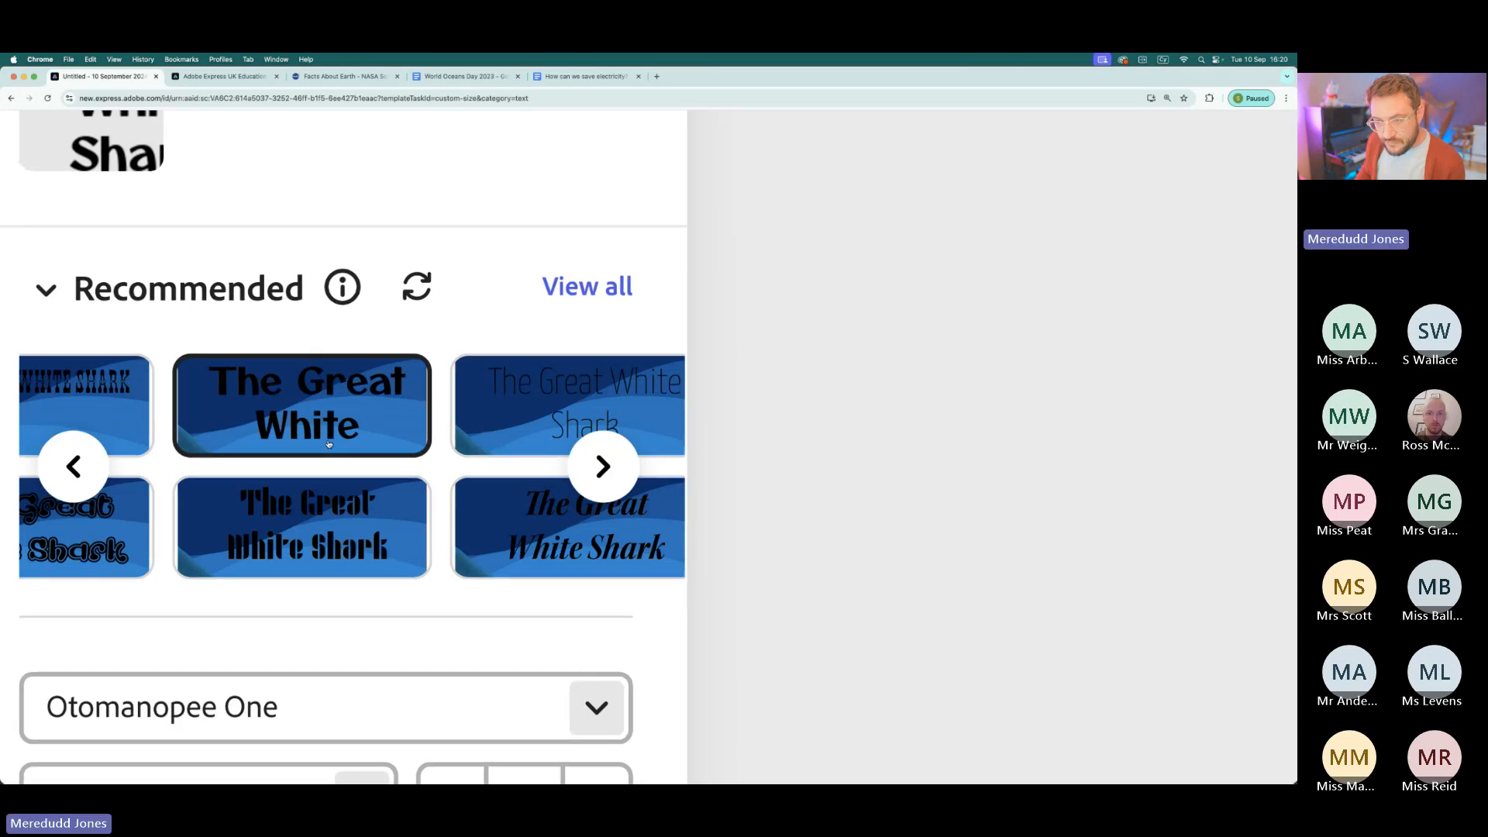
{"action": "scroll", "coordinate": [328, 445], "scroll_direction": "down", "scroll_amount": 10}
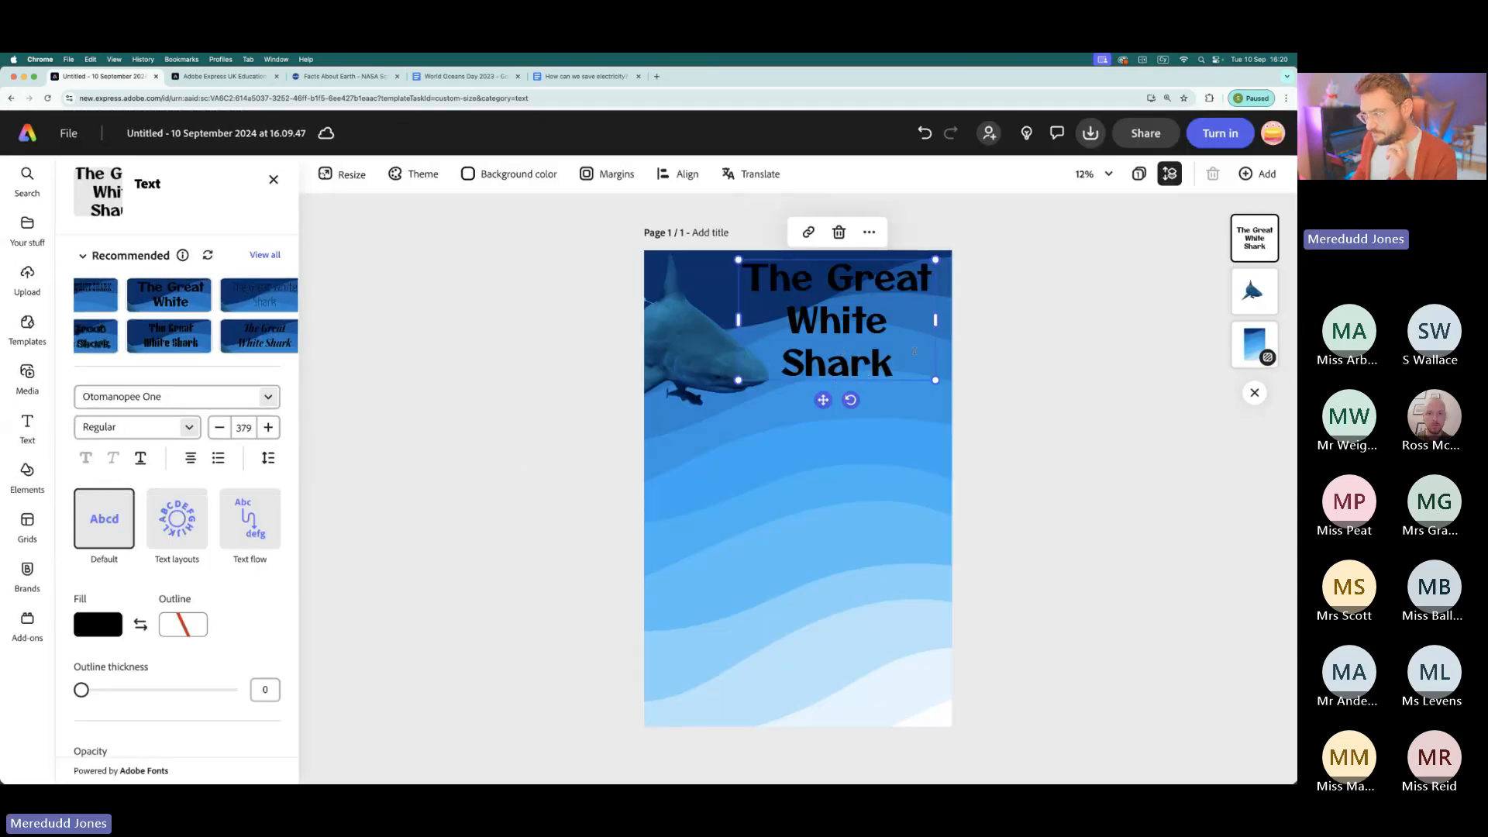
- Widen and resize the title text box so it fits on two lines, and position it at the page's top edge beside the shark
{"action": "left_click_drag", "start_coordinate": [936, 321], "coordinate": [969, 321]}
{"action": "left_click_drag", "start_coordinate": [780, 299], "coordinate": [725, 331]}
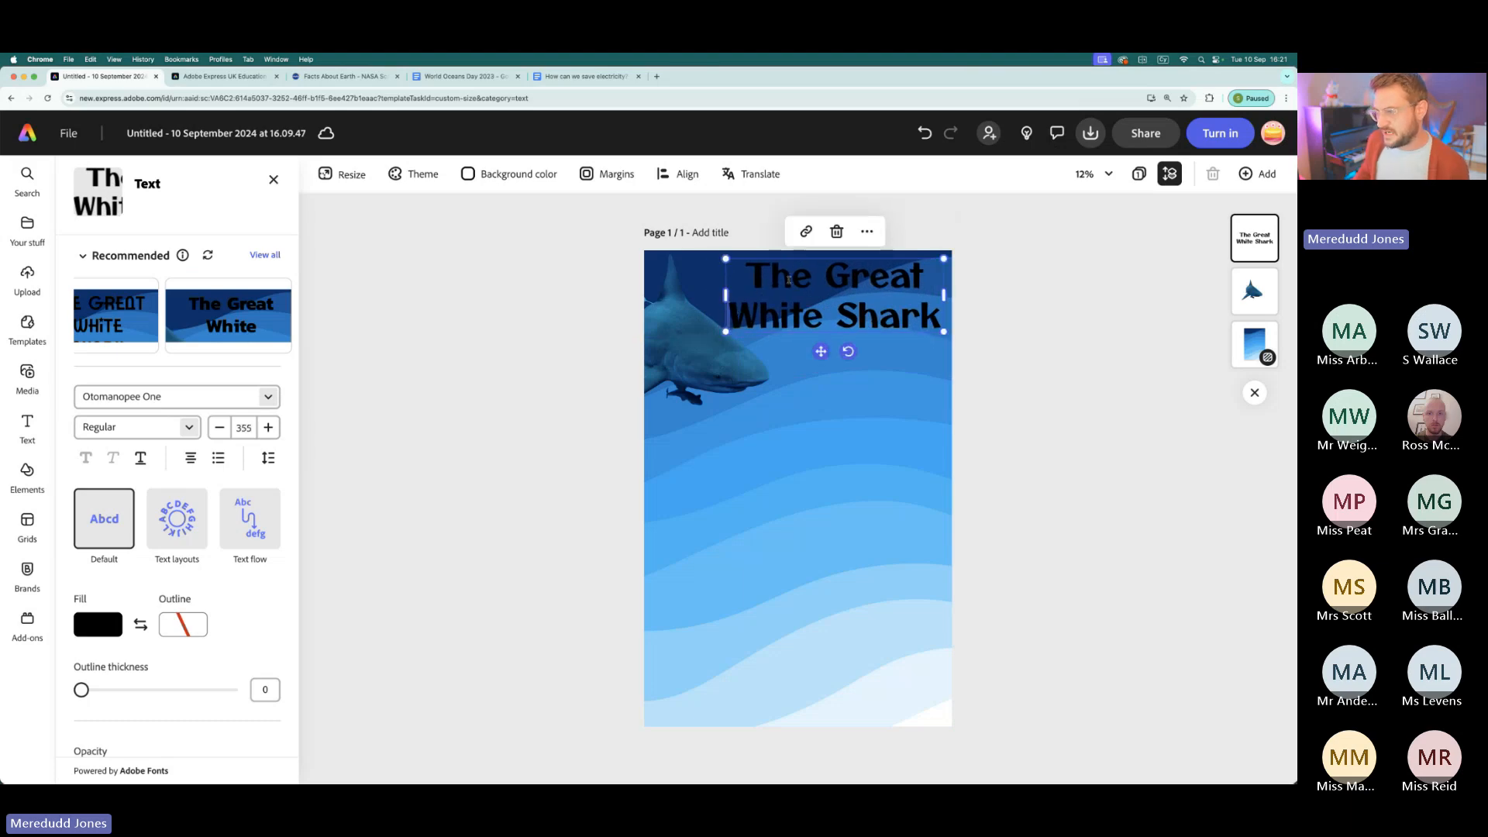
{"action": "left_click_drag", "start_coordinate": [787, 261], "coordinate": [790, 266]}
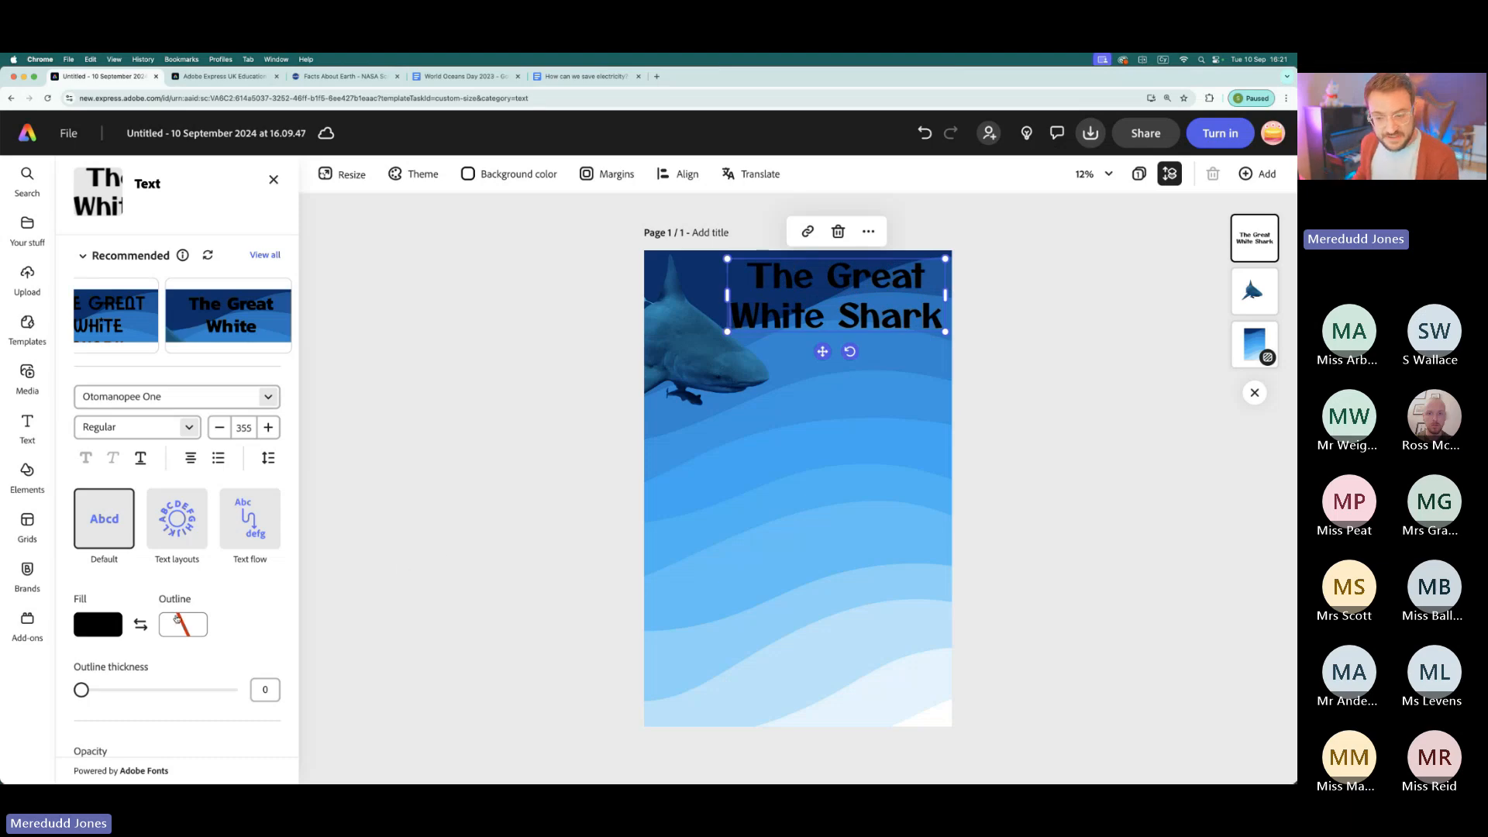
- Set the title text's fill colour to white
{"action": "scroll", "coordinate": [90, 632], "scroll_direction": "up", "scroll_amount": 5}
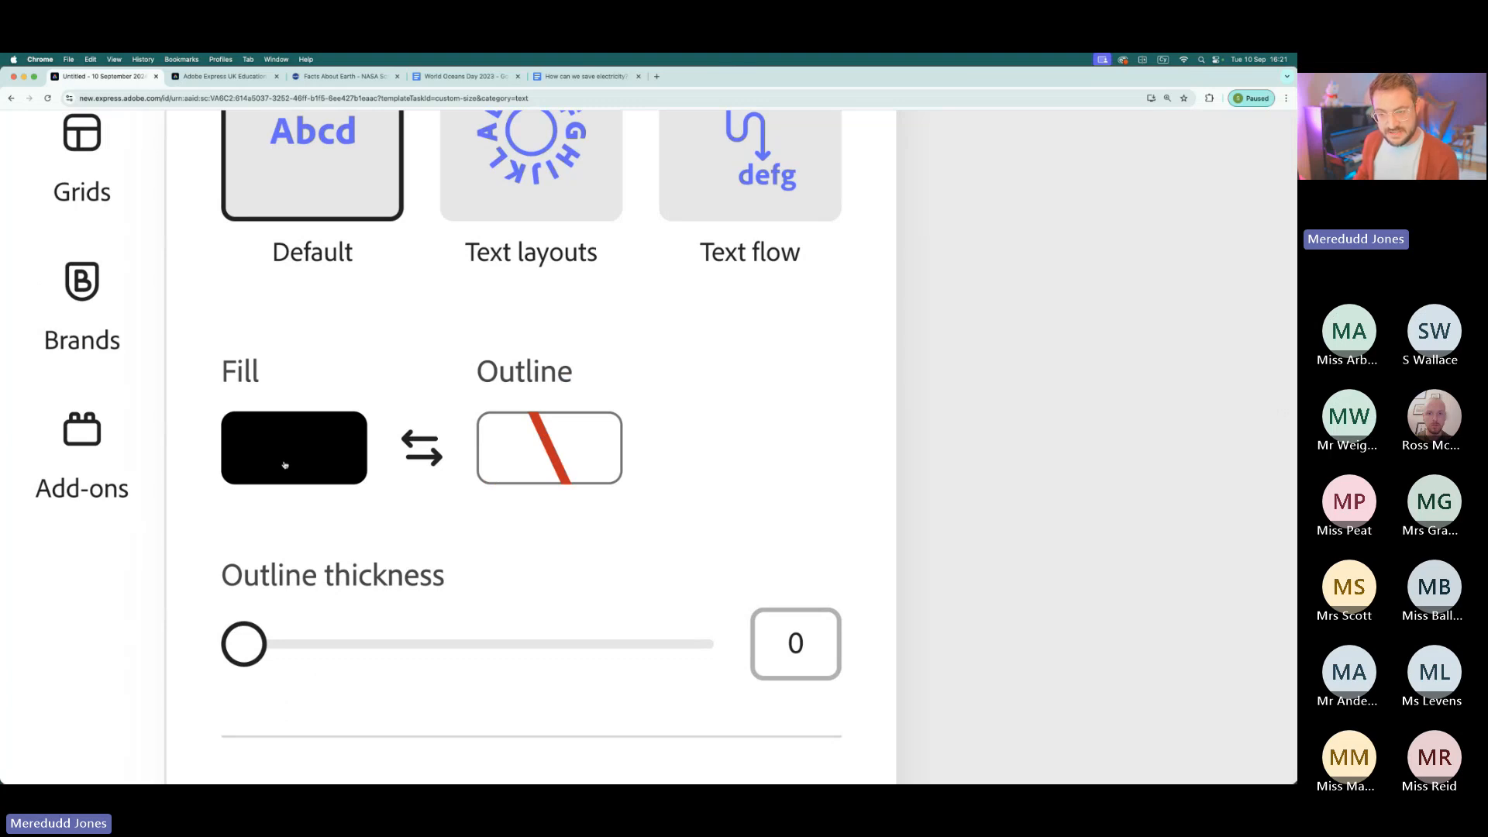
{"action": "scroll", "coordinate": [285, 464], "scroll_direction": "down", "scroll_amount": 5}
{"action": "left_click", "coordinate": [97, 625]}
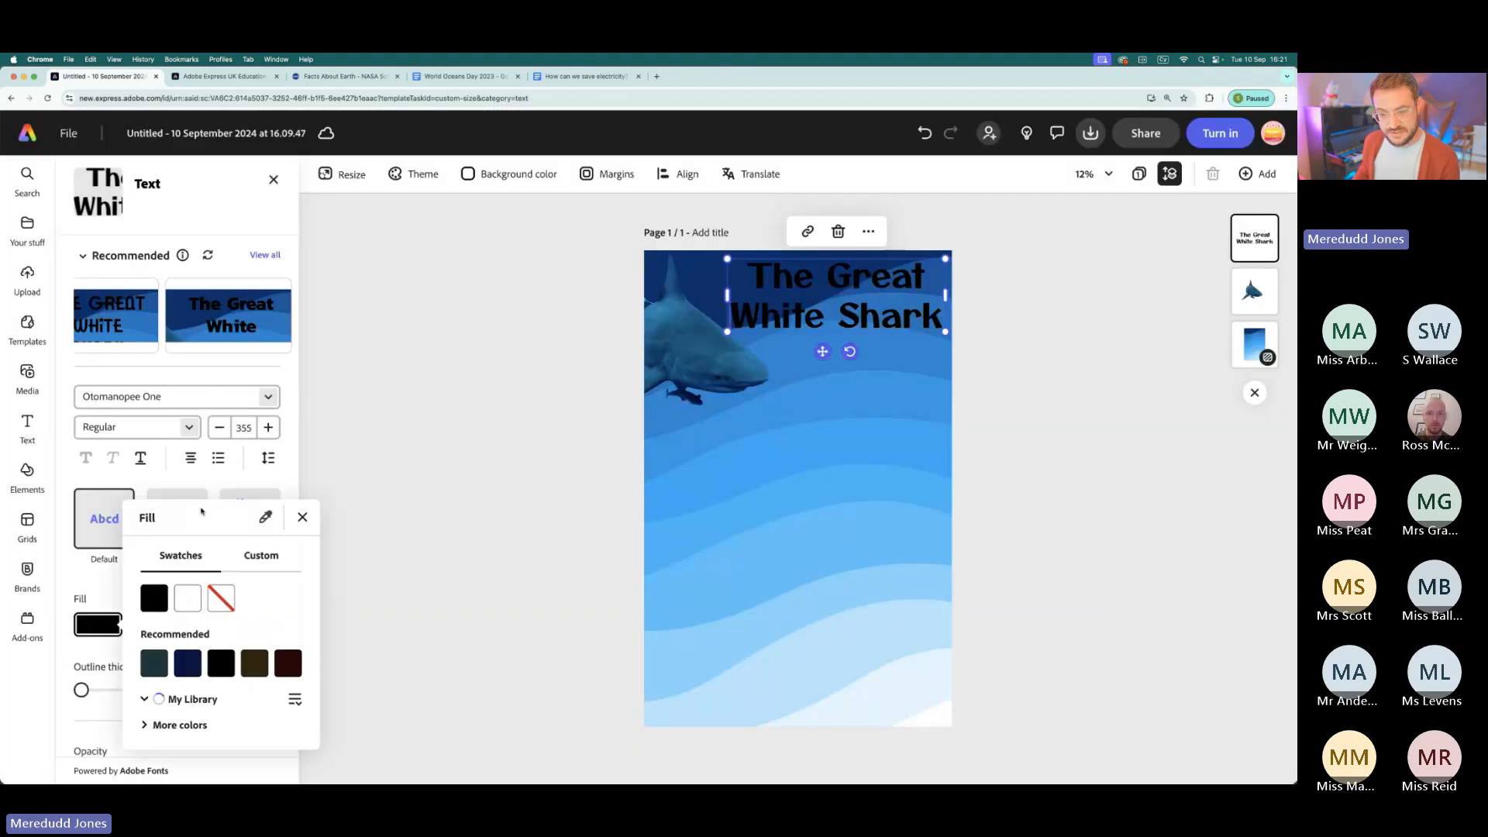
{"action": "left_click", "coordinate": [193, 578]}
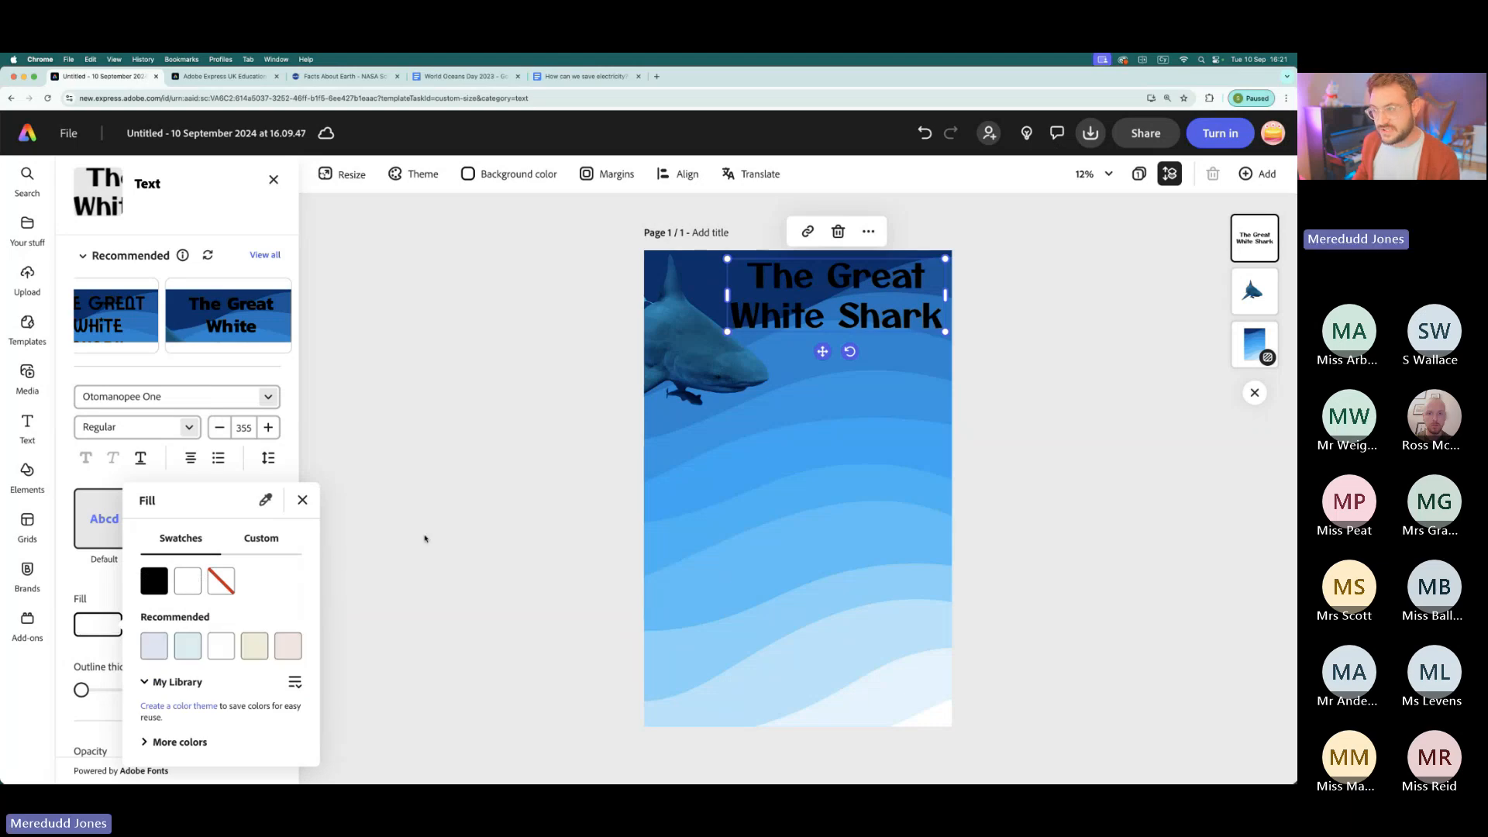
{"action": "left_click", "coordinate": [303, 501]}
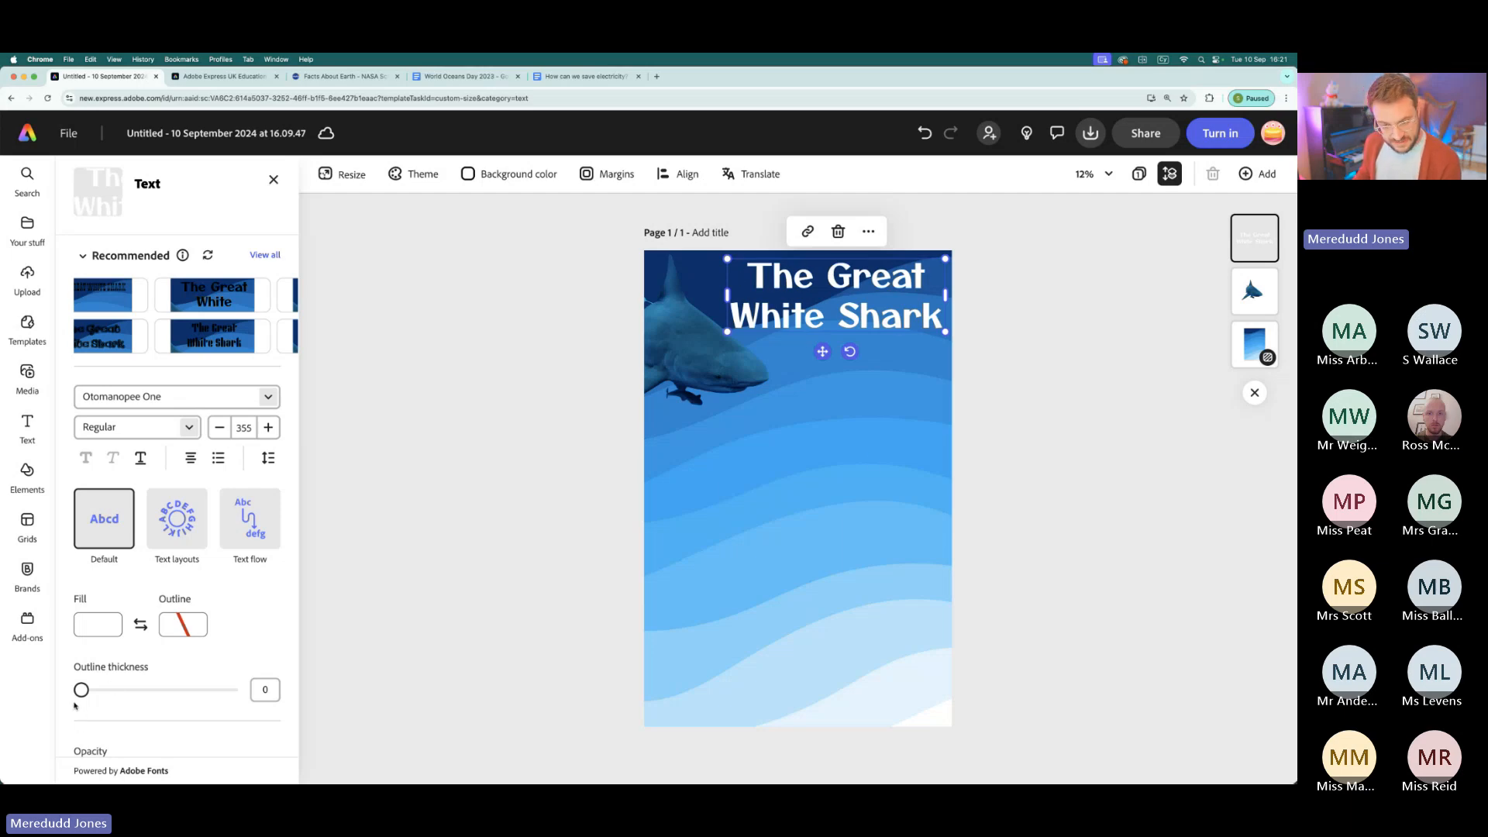
- Set the title's outline thickness to 100 and check the outlined lettering up close
{"action": "left_click_drag", "start_coordinate": [81, 690], "coordinate": [345, 718]}
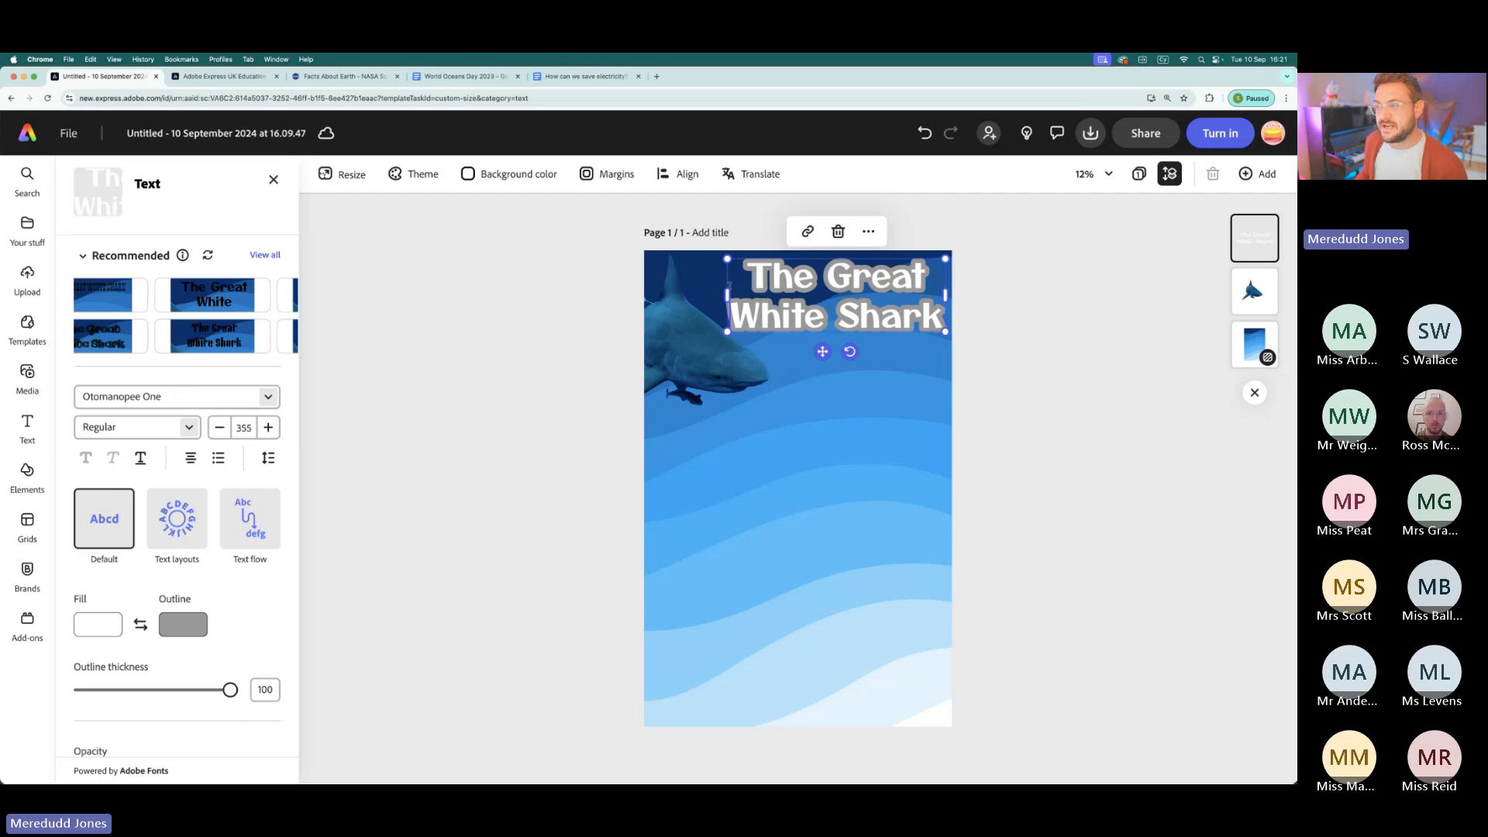
{"action": "scroll", "coordinate": [747, 283], "scroll_direction": "up", "scroll_amount": 5}
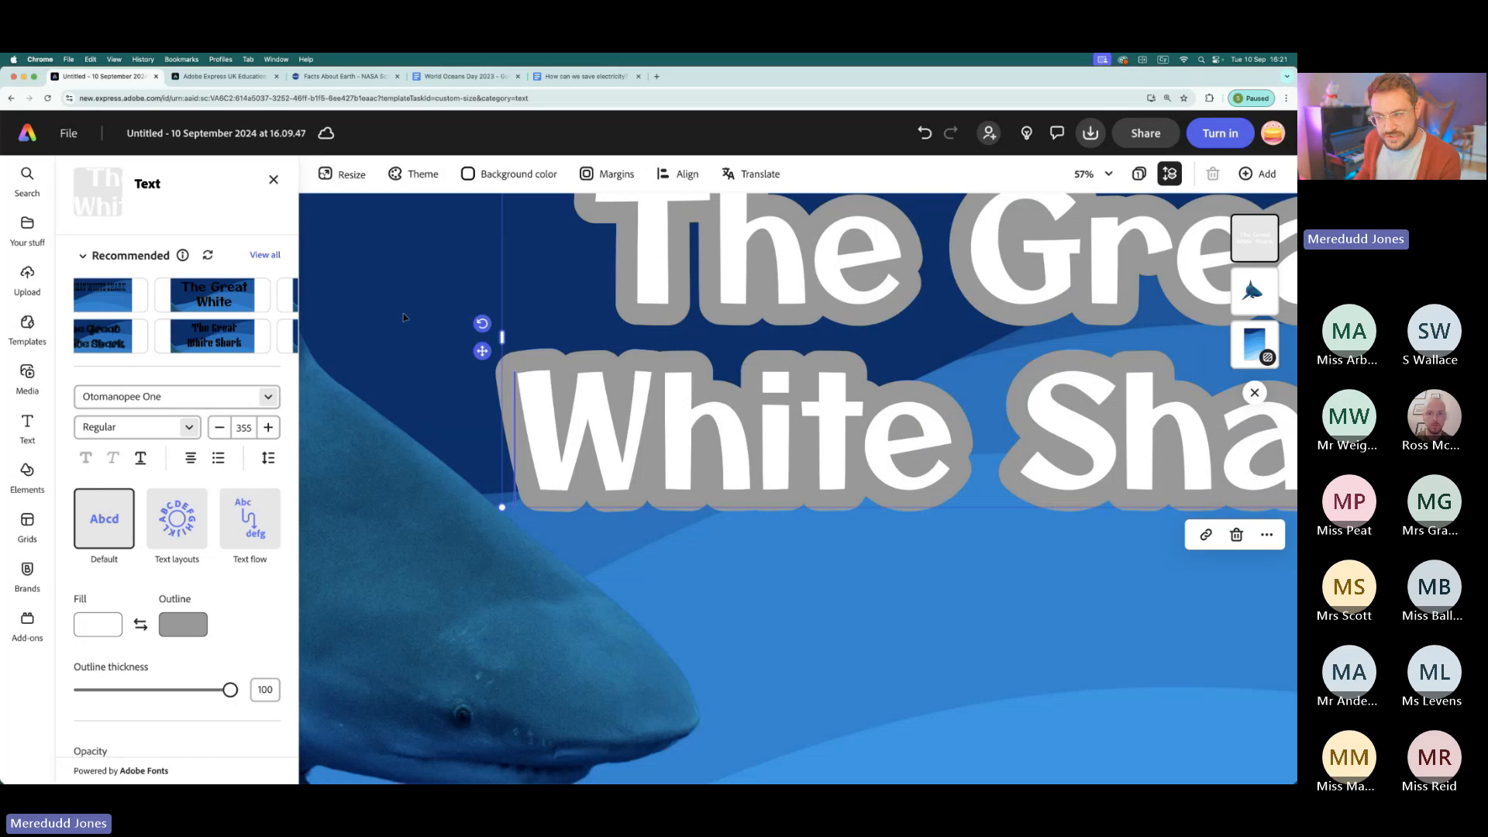
{"action": "scroll", "coordinate": [403, 317], "scroll_direction": "down", "scroll_amount": 10}
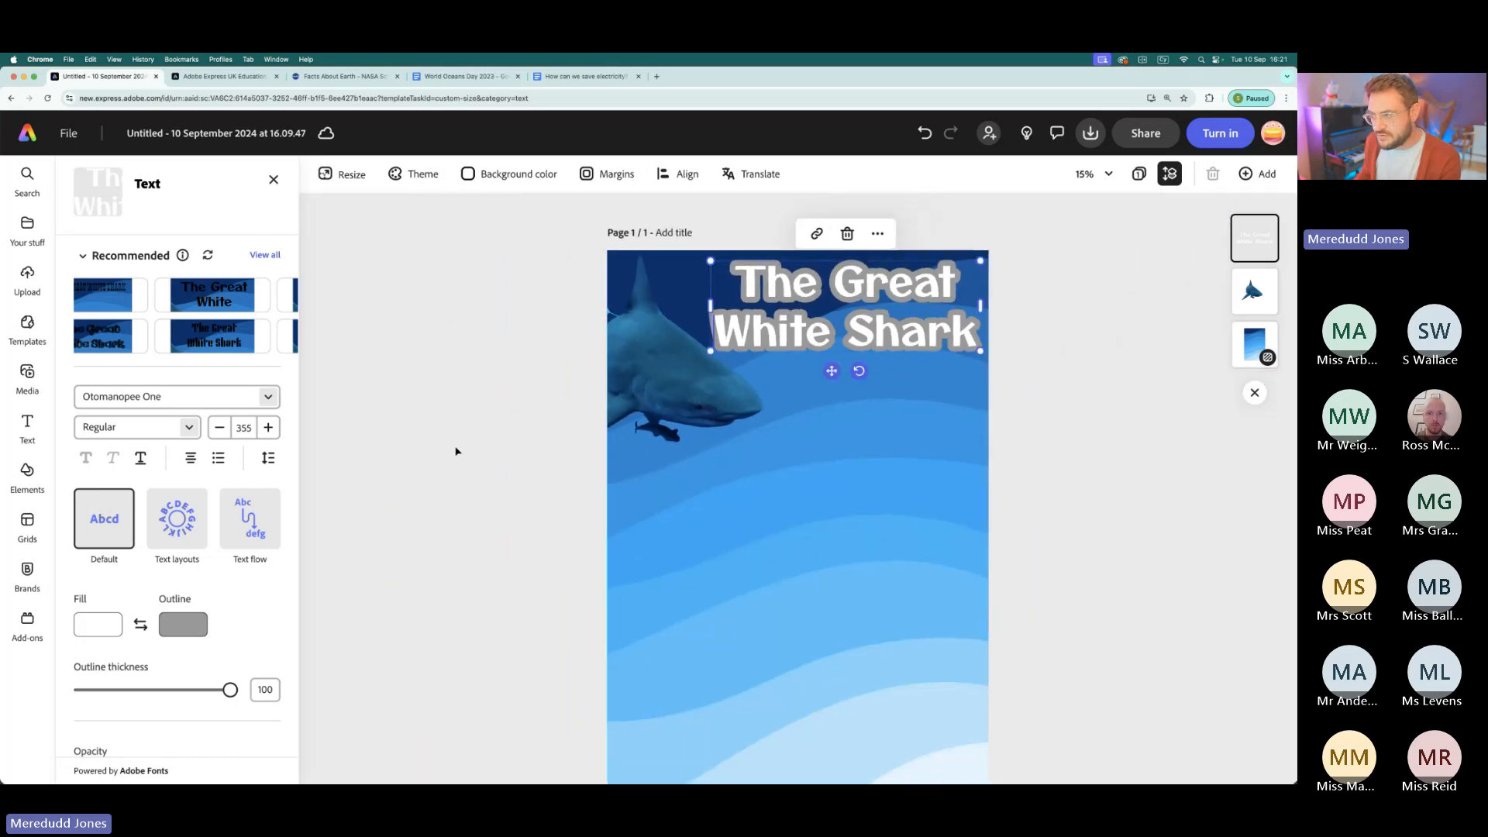
{"action": "scroll", "coordinate": [457, 448], "scroll_direction": "down", "scroll_amount": 1}
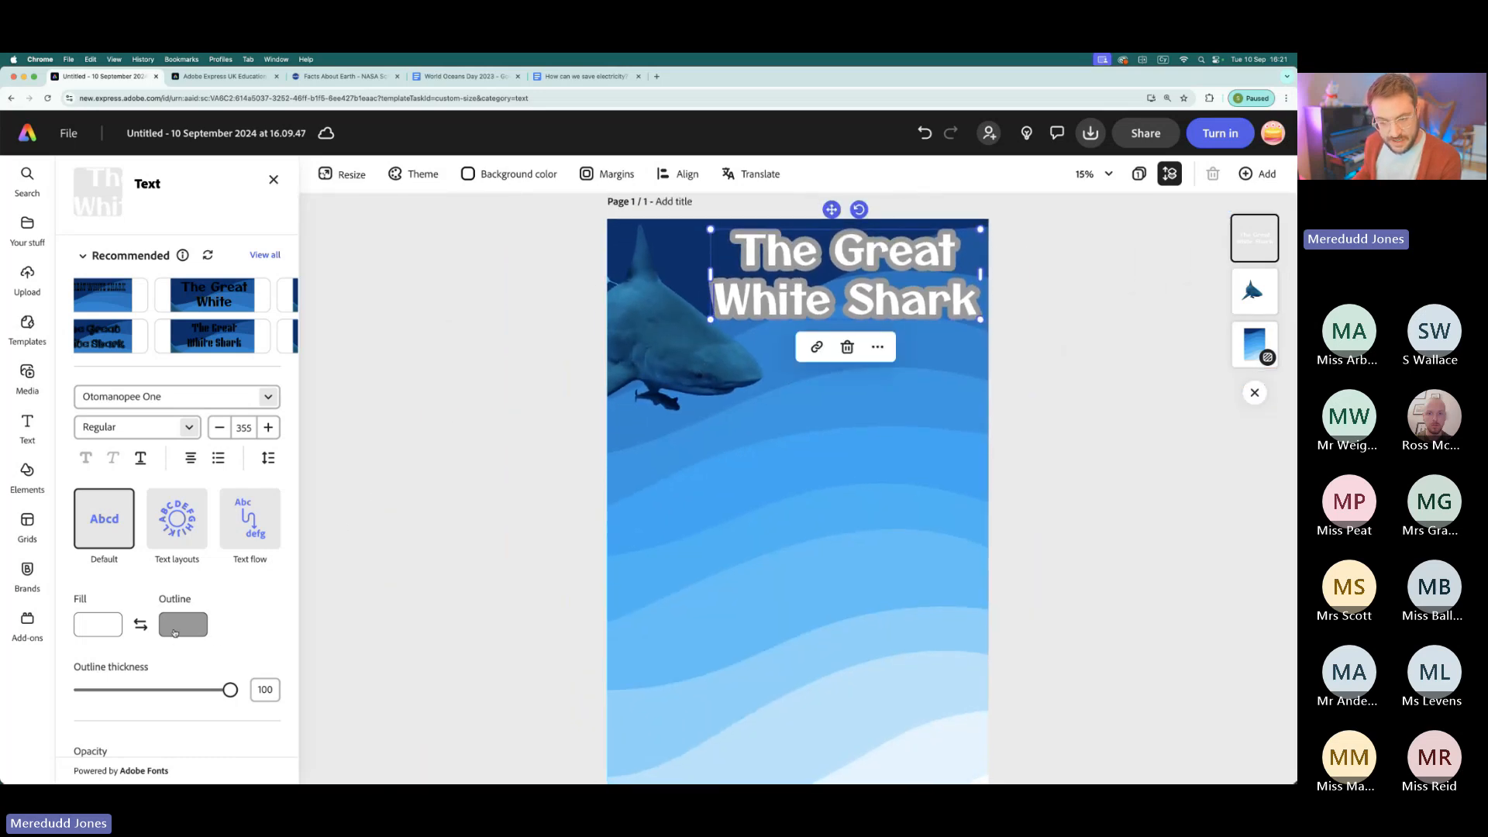
- Check the extra outline colour swatches, and set the title's outline to dark blue sampled from the page background with the eyedropper
{"action": "scroll", "coordinate": [174, 633], "scroll_direction": "up", "scroll_amount": 10}
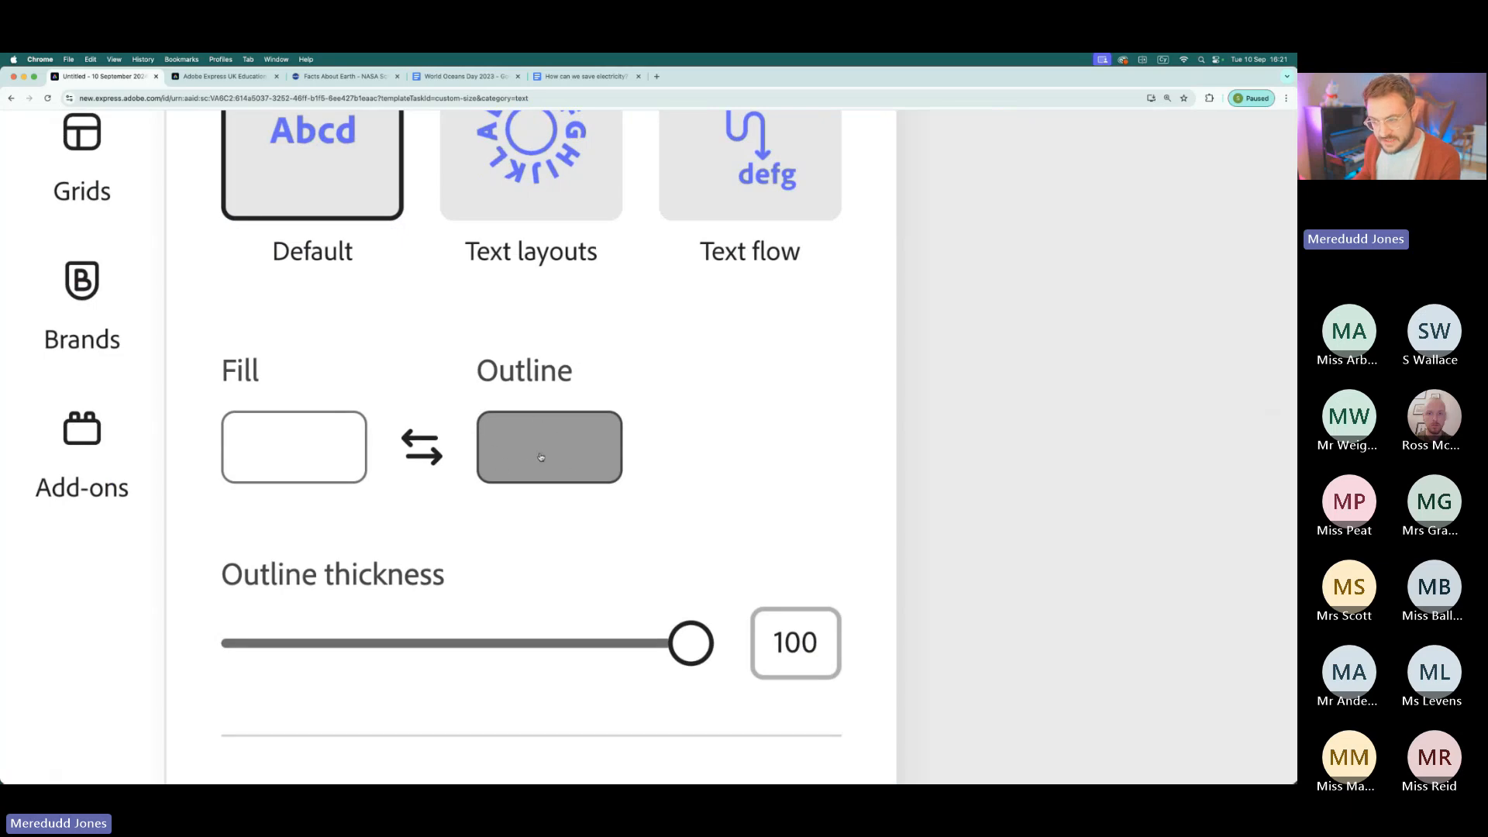
{"action": "scroll", "coordinate": [541, 458], "scroll_direction": "down", "scroll_amount": 10}
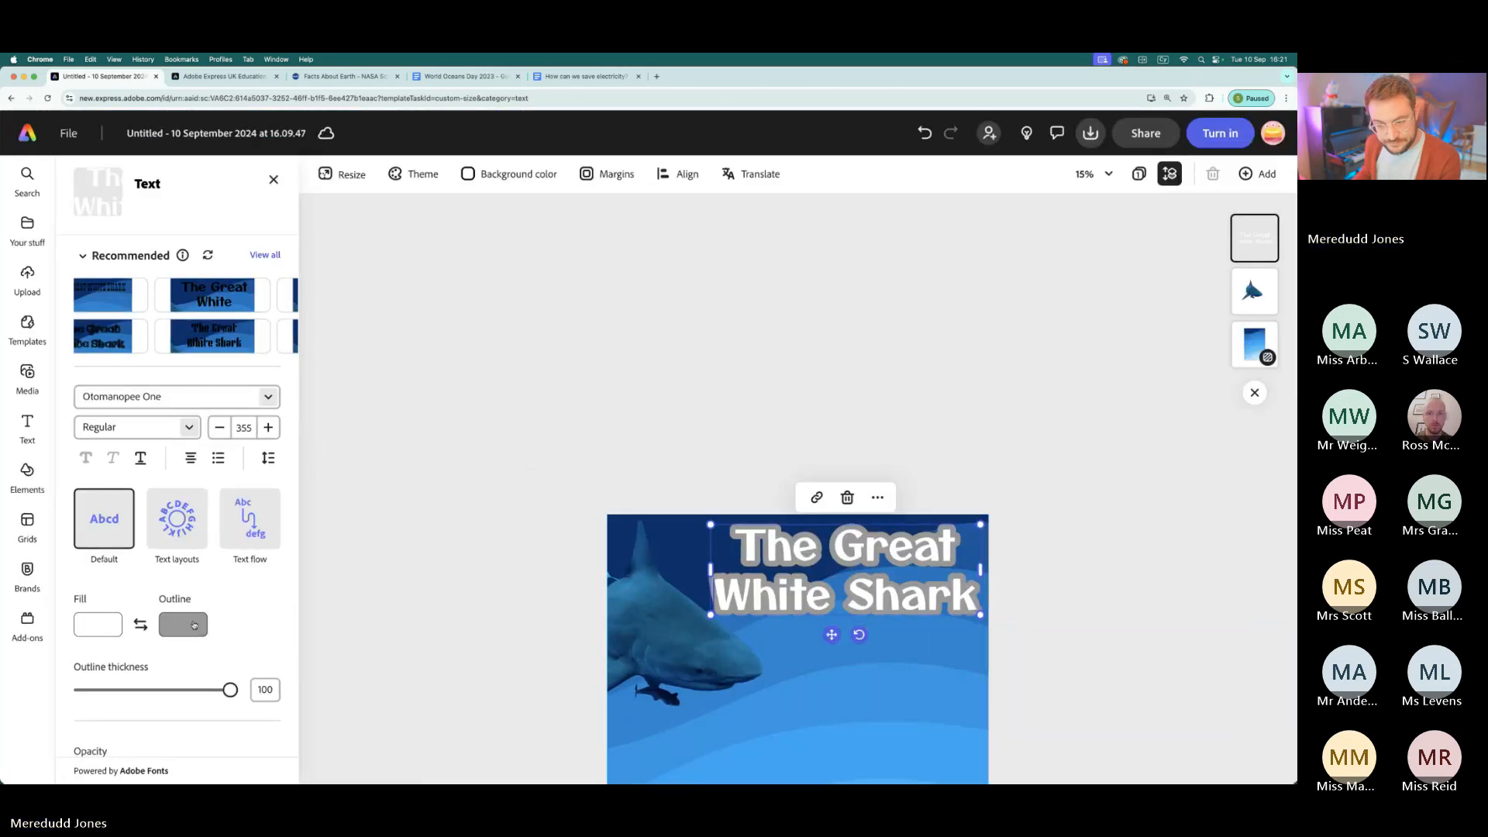
{"action": "left_click", "coordinate": [194, 623]}
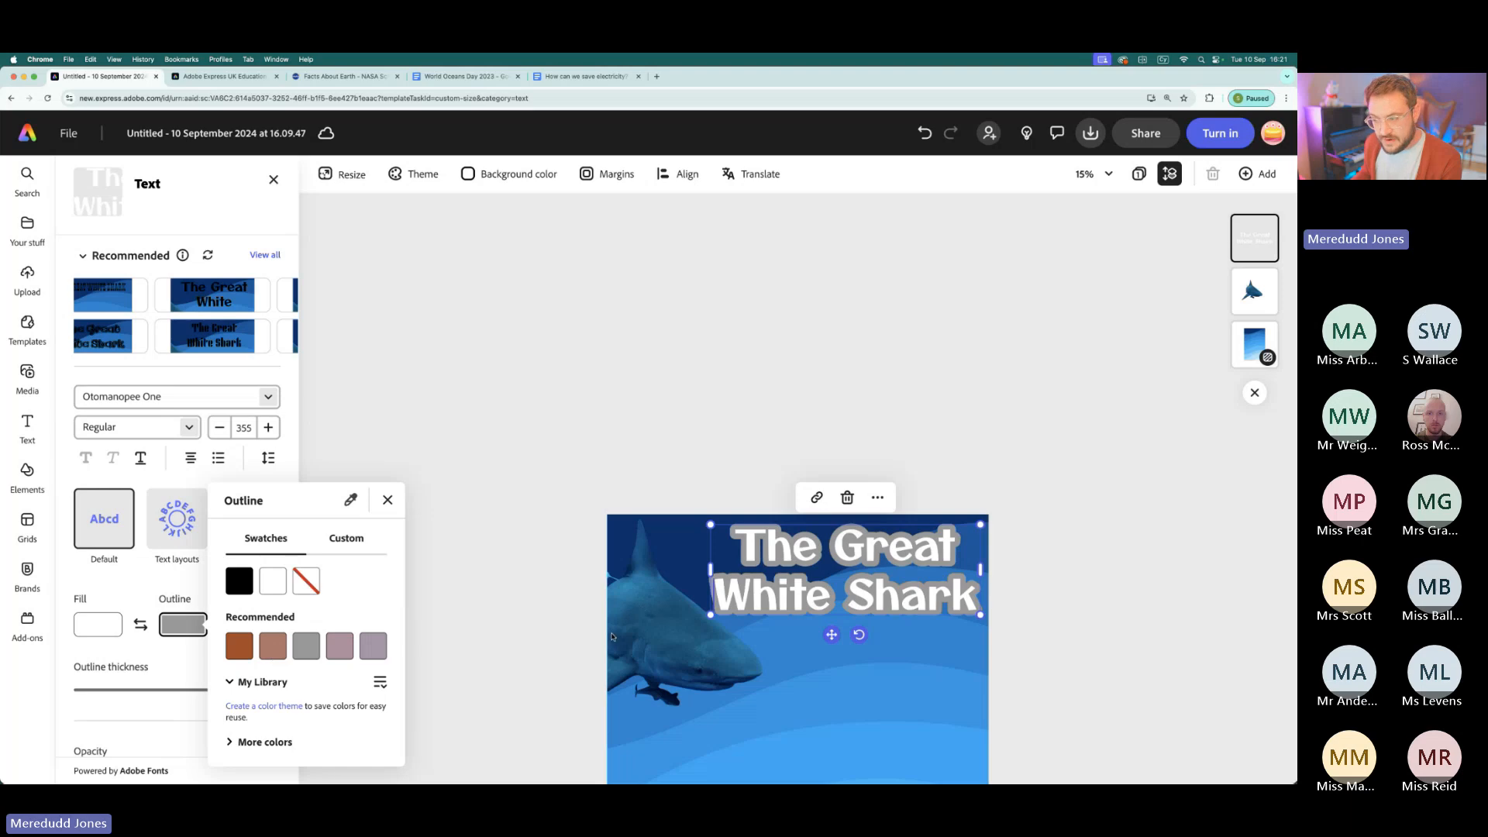
{"action": "left_click", "coordinate": [230, 744]}
{"action": "scroll", "coordinate": [276, 542], "scroll_direction": "down", "scroll_amount": 5}
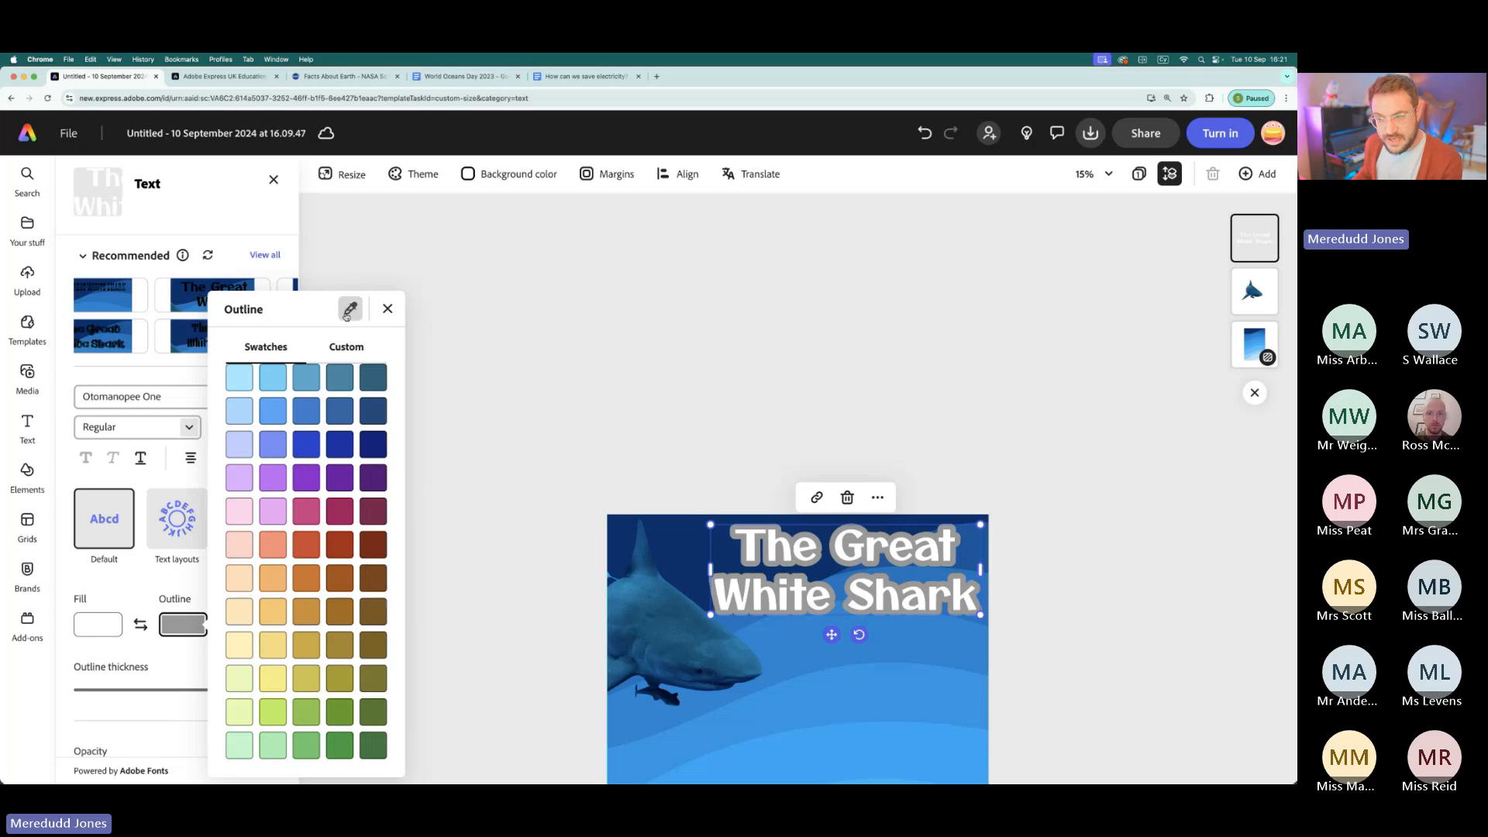
{"action": "scroll", "coordinate": [351, 309], "scroll_direction": "up", "scroll_amount": 5}
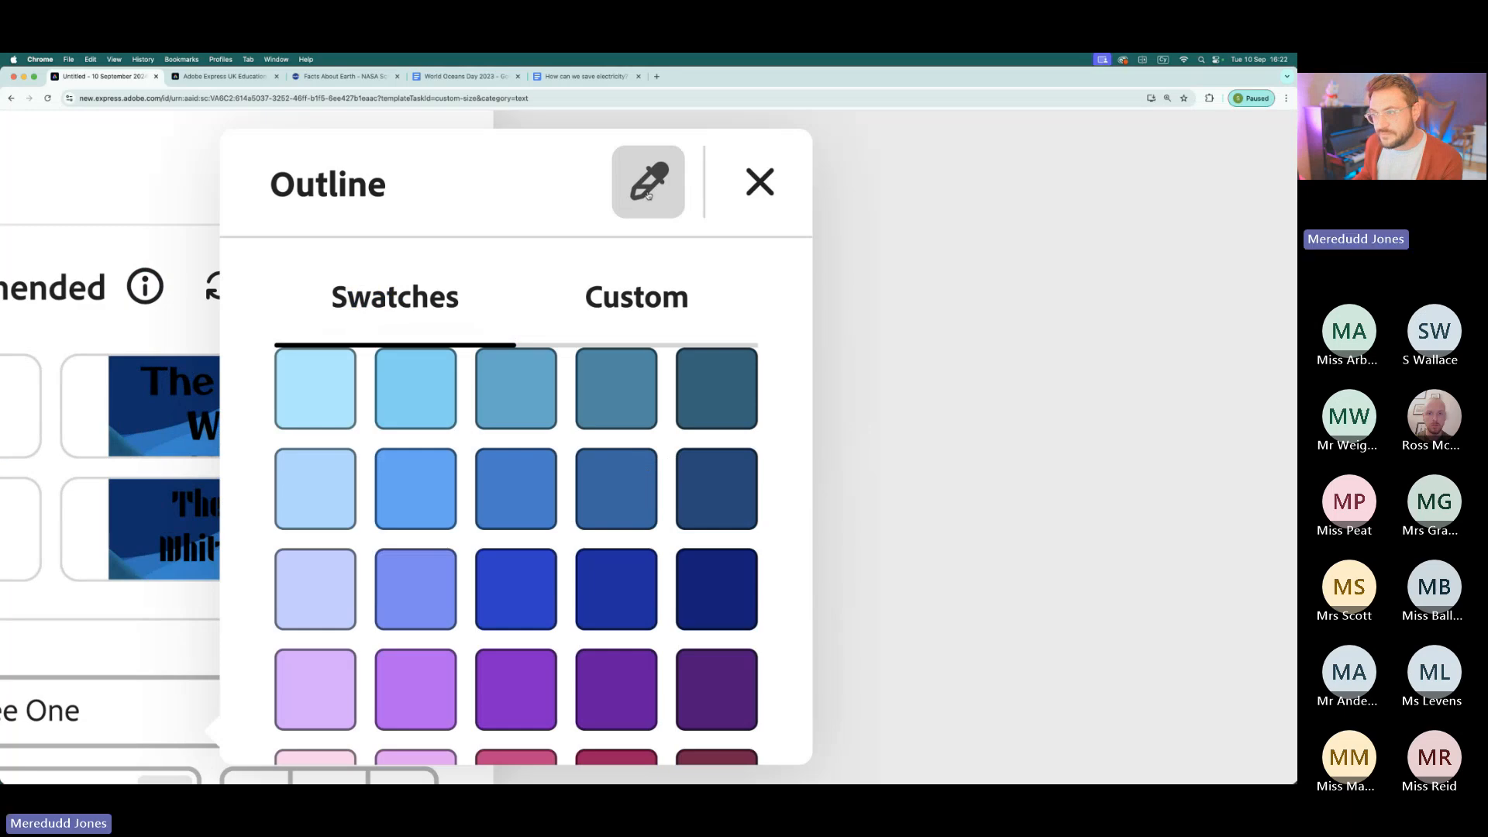
{"action": "scroll", "coordinate": [648, 194], "scroll_direction": "down", "scroll_amount": 5}
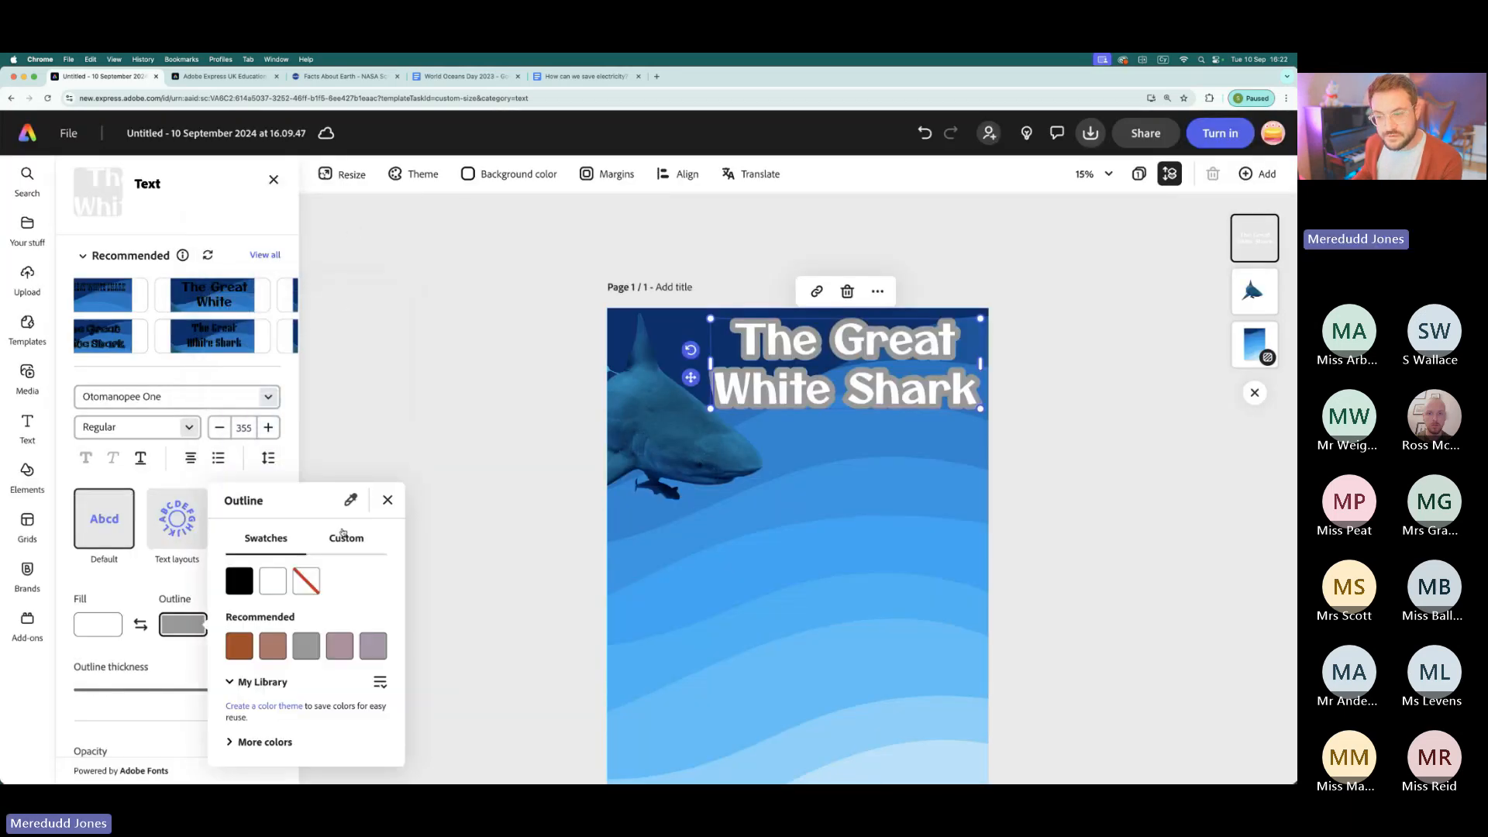
{"action": "left_click", "coordinate": [350, 500]}
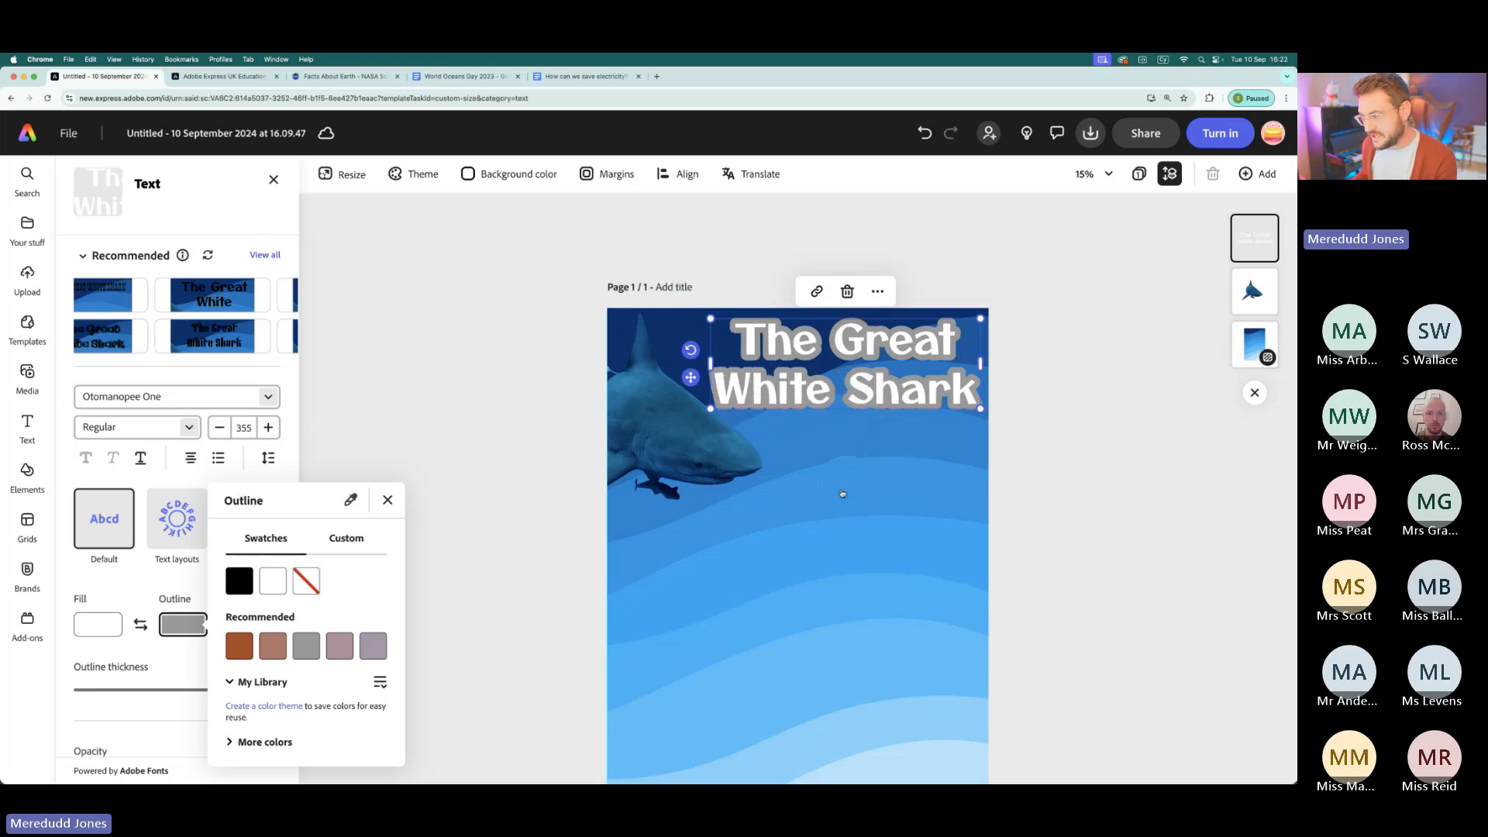
{"action": "left_click", "coordinate": [613, 337]}
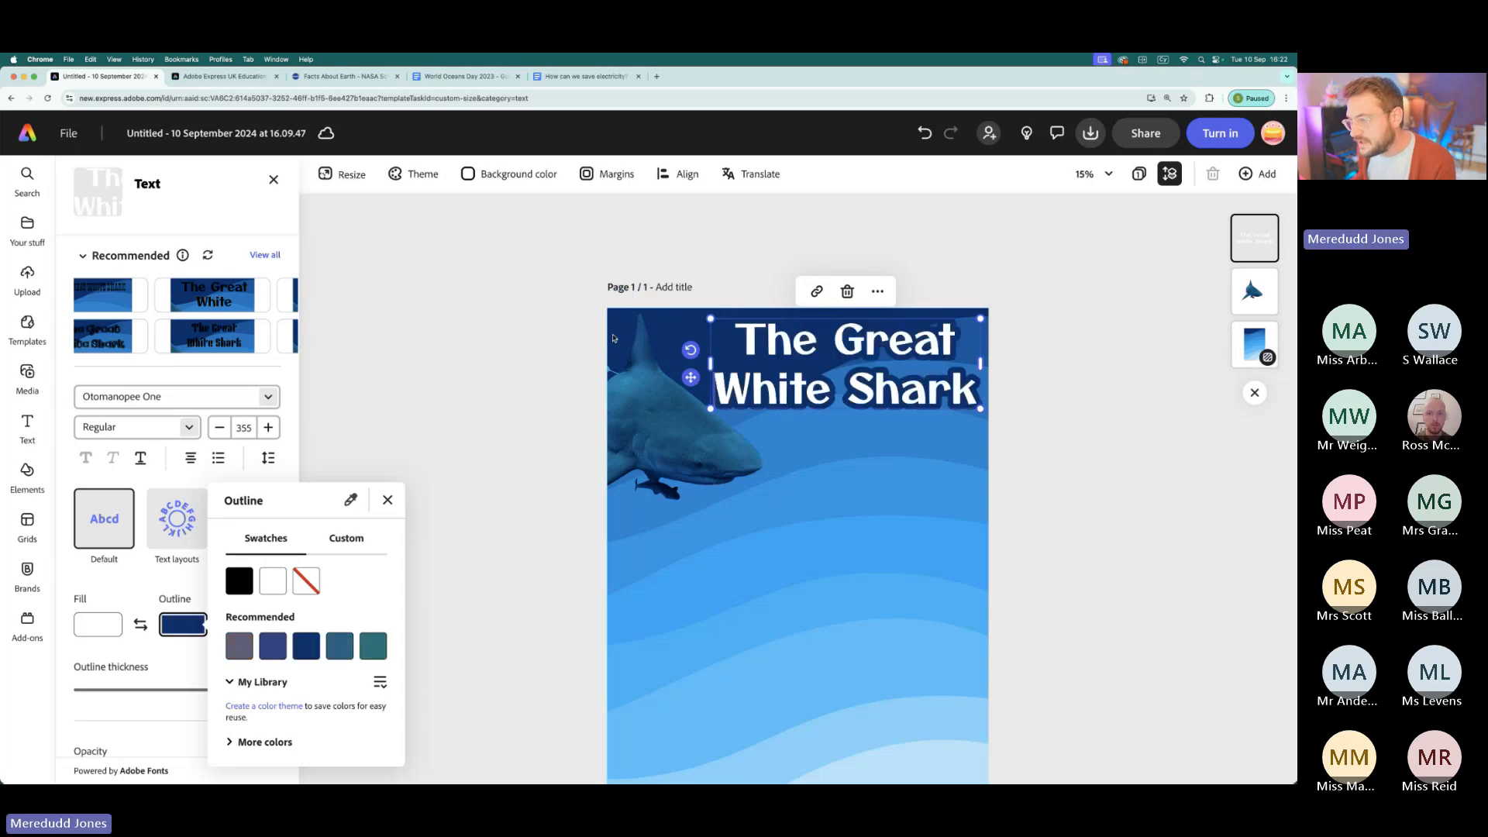
{"action": "left_click", "coordinate": [387, 499]}
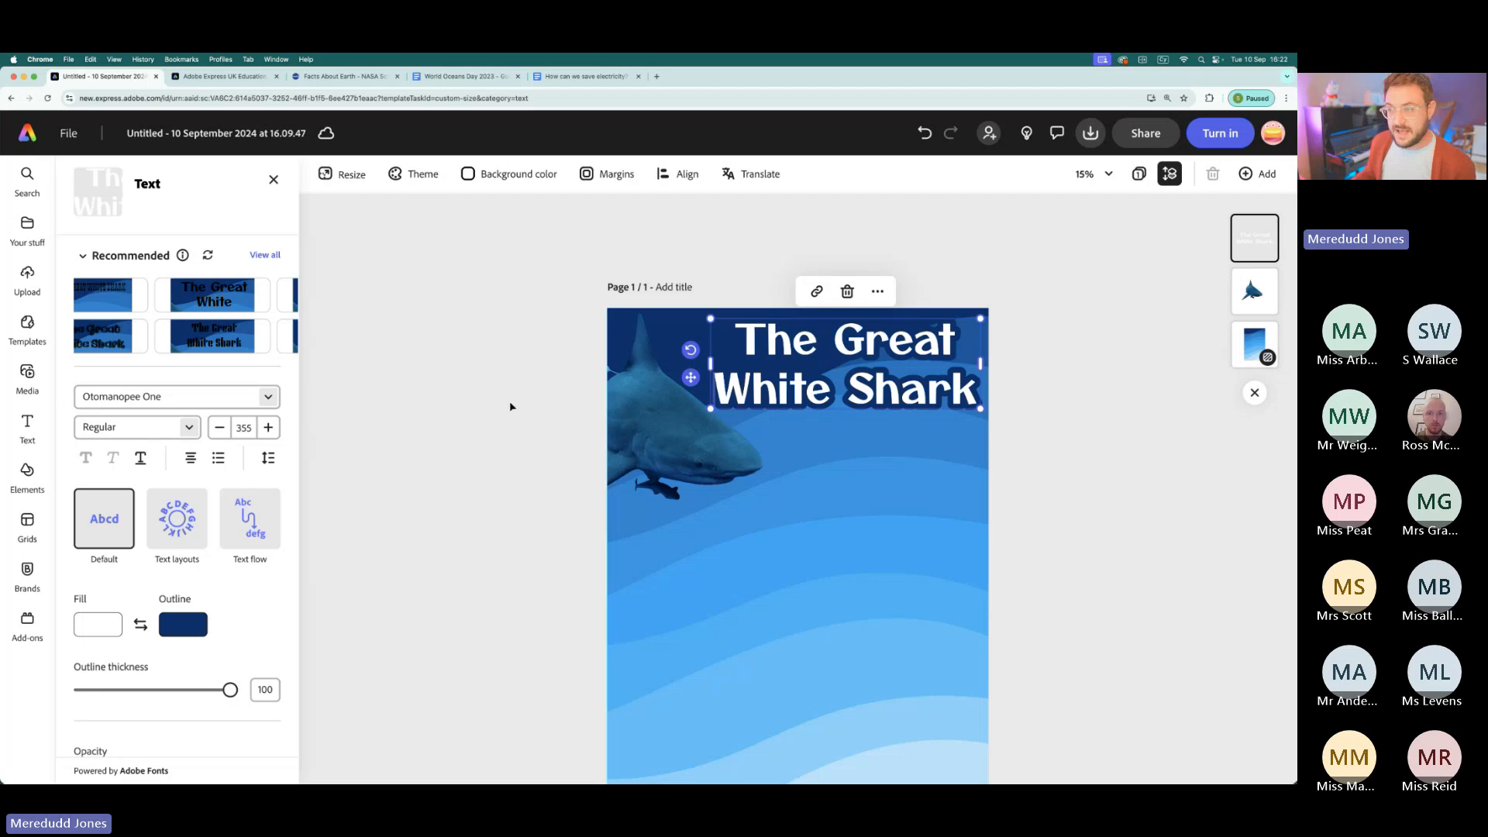
- Look over the shark facts in the World Oceans Day 2023 document and return to the Adobe Express design
{"action": "scroll", "coordinate": [509, 406], "scroll_direction": "down", "scroll_amount": 3}
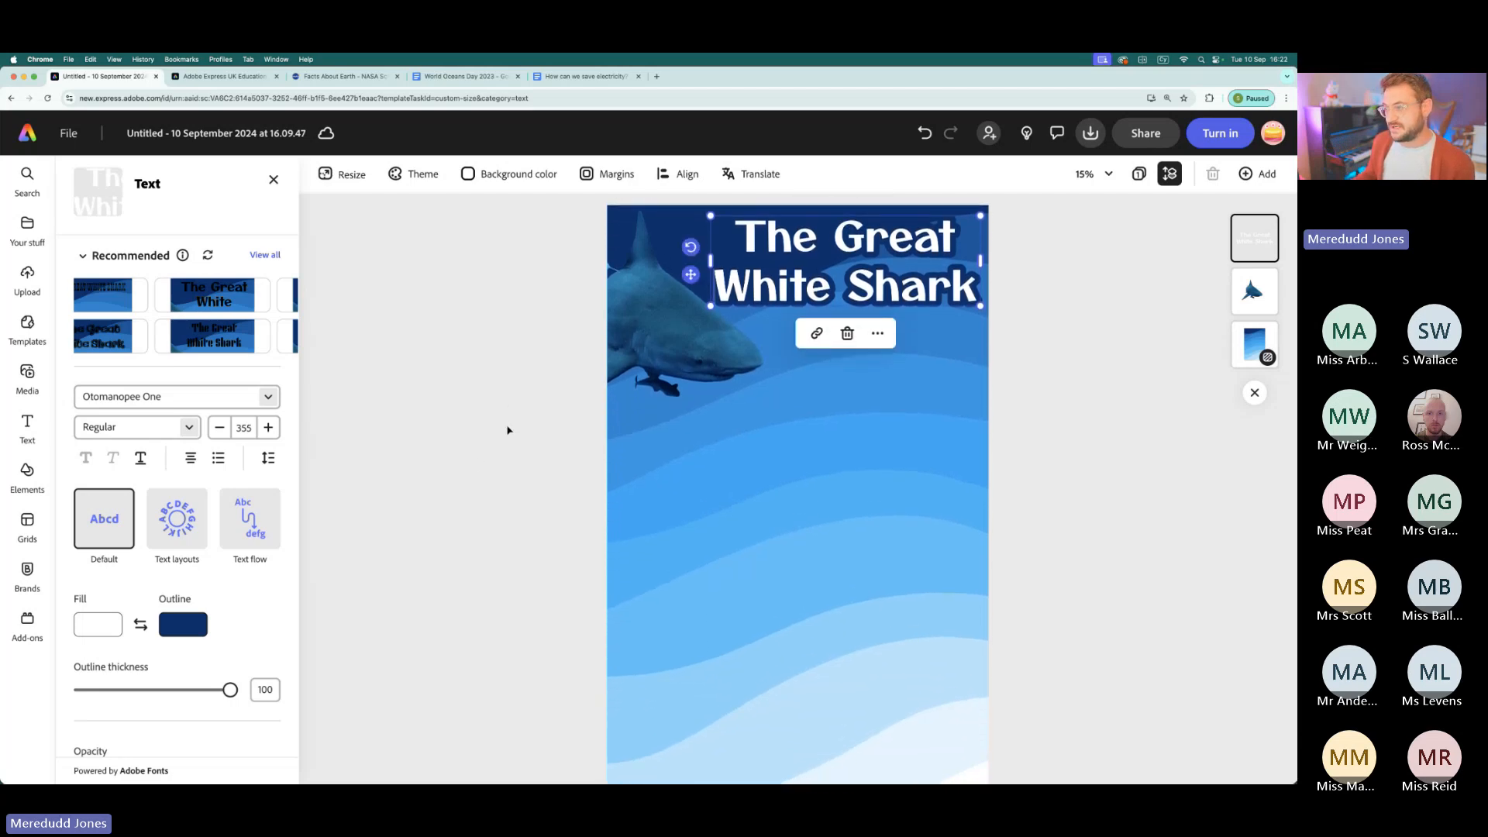
{"action": "scroll", "coordinate": [509, 432], "scroll_direction": "down", "scroll_amount": 1}
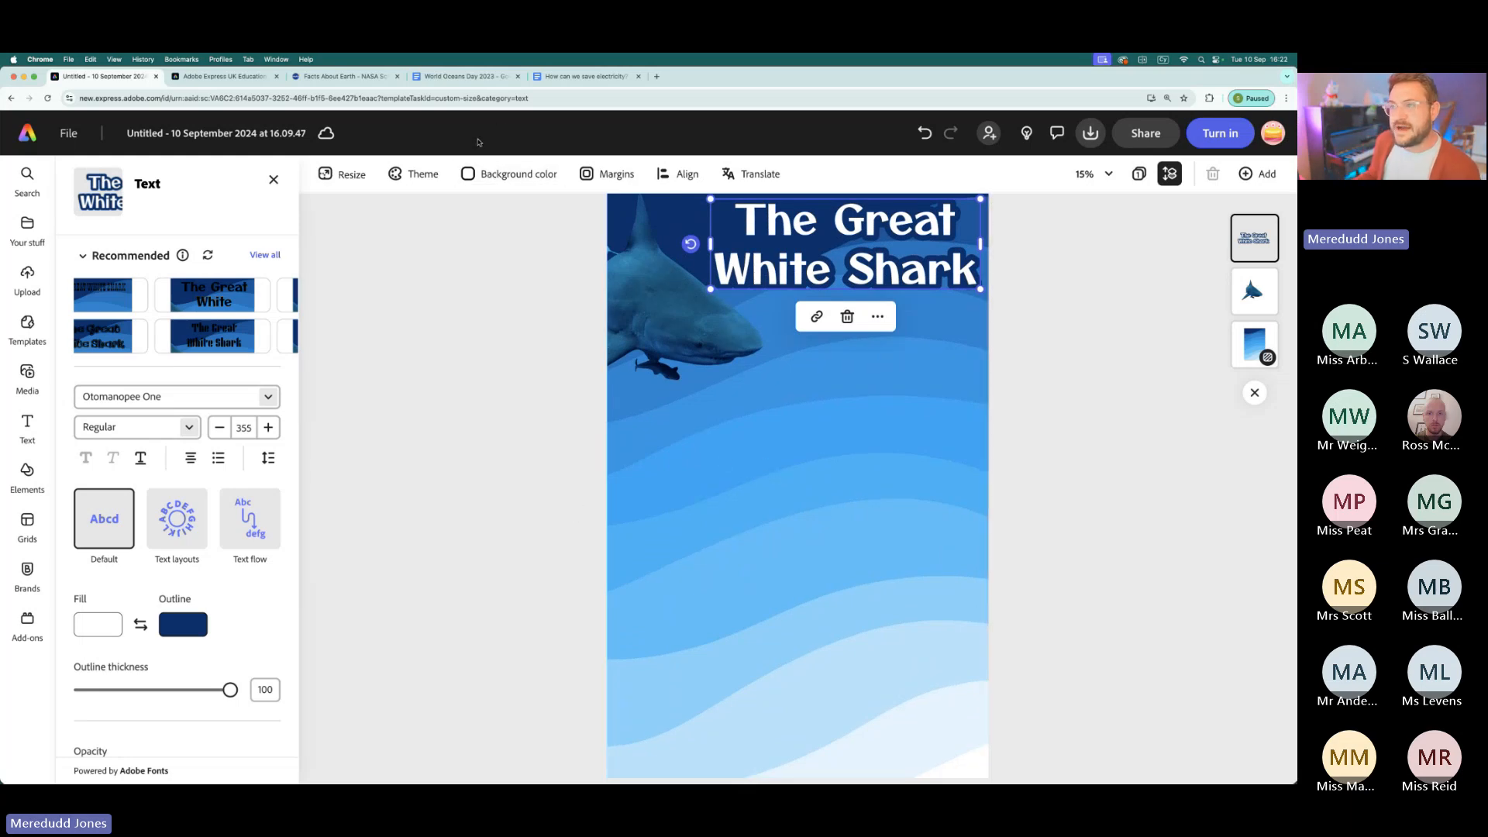
{"action": "left_click", "coordinate": [459, 79]}
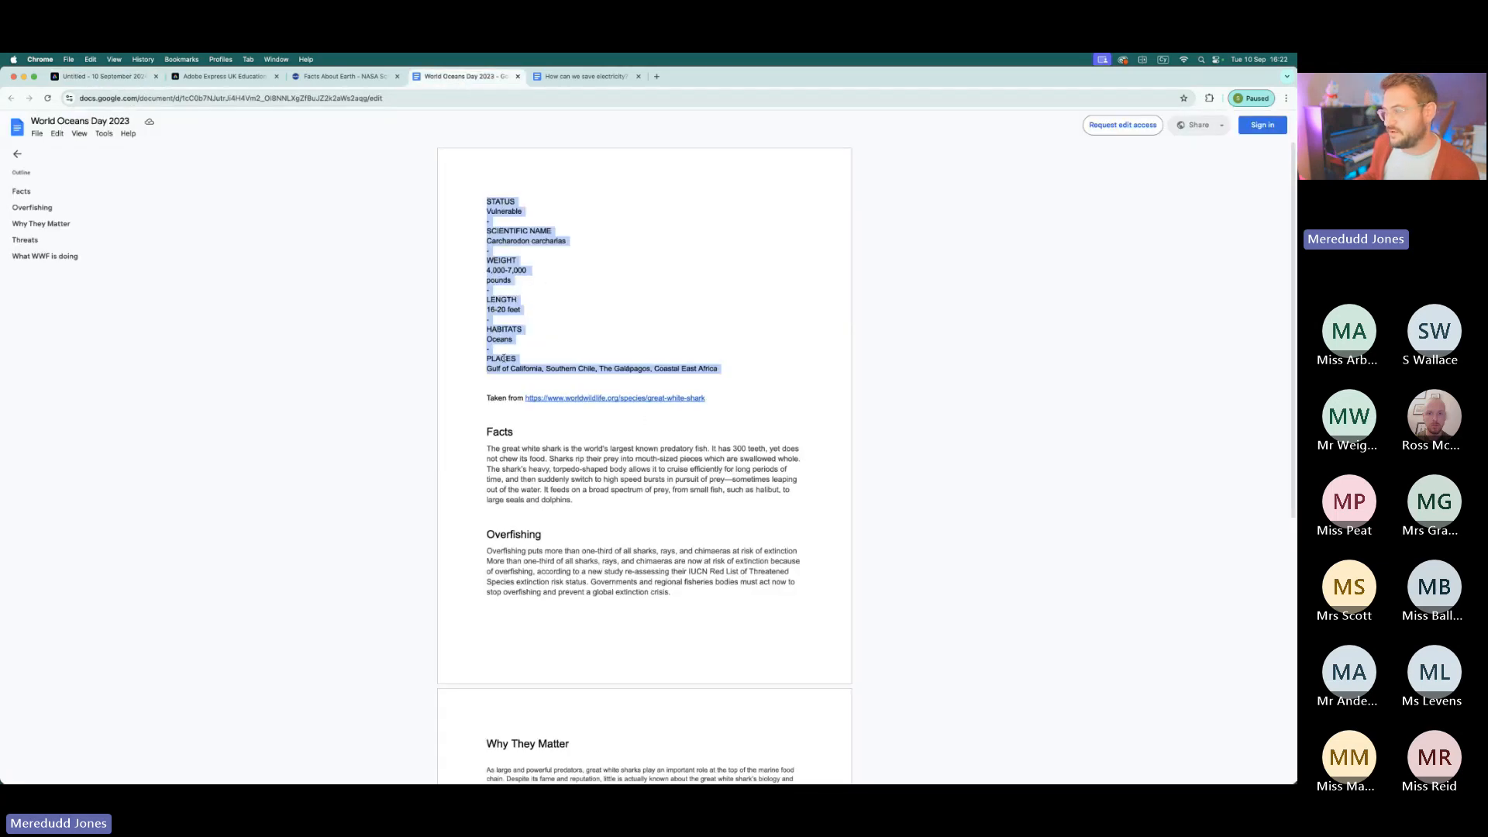
{"action": "left_click", "coordinate": [101, 76]}
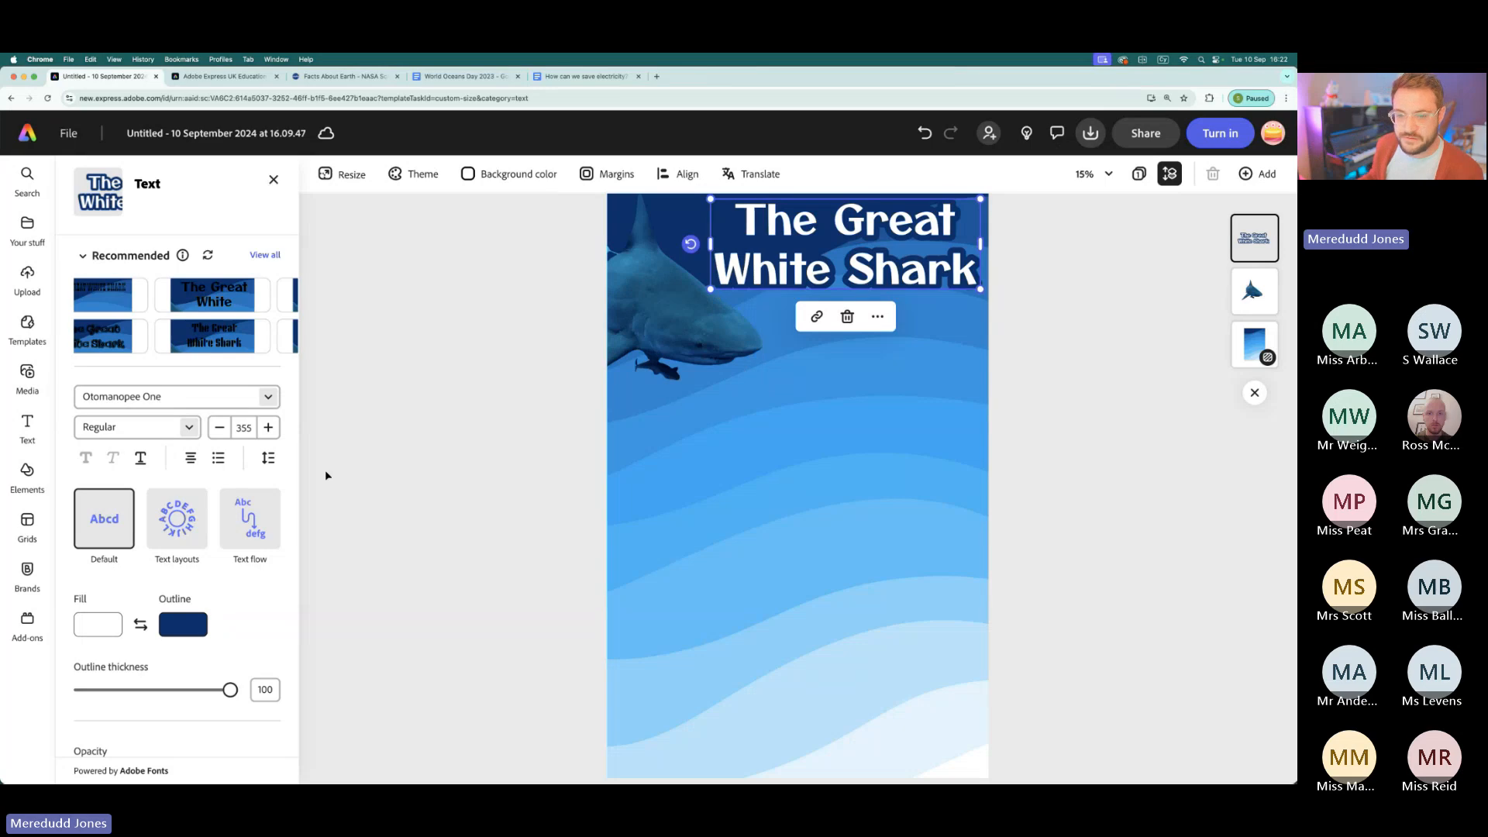
- Search all element categories for "bubble"
{"action": "left_click", "coordinate": [29, 470]}
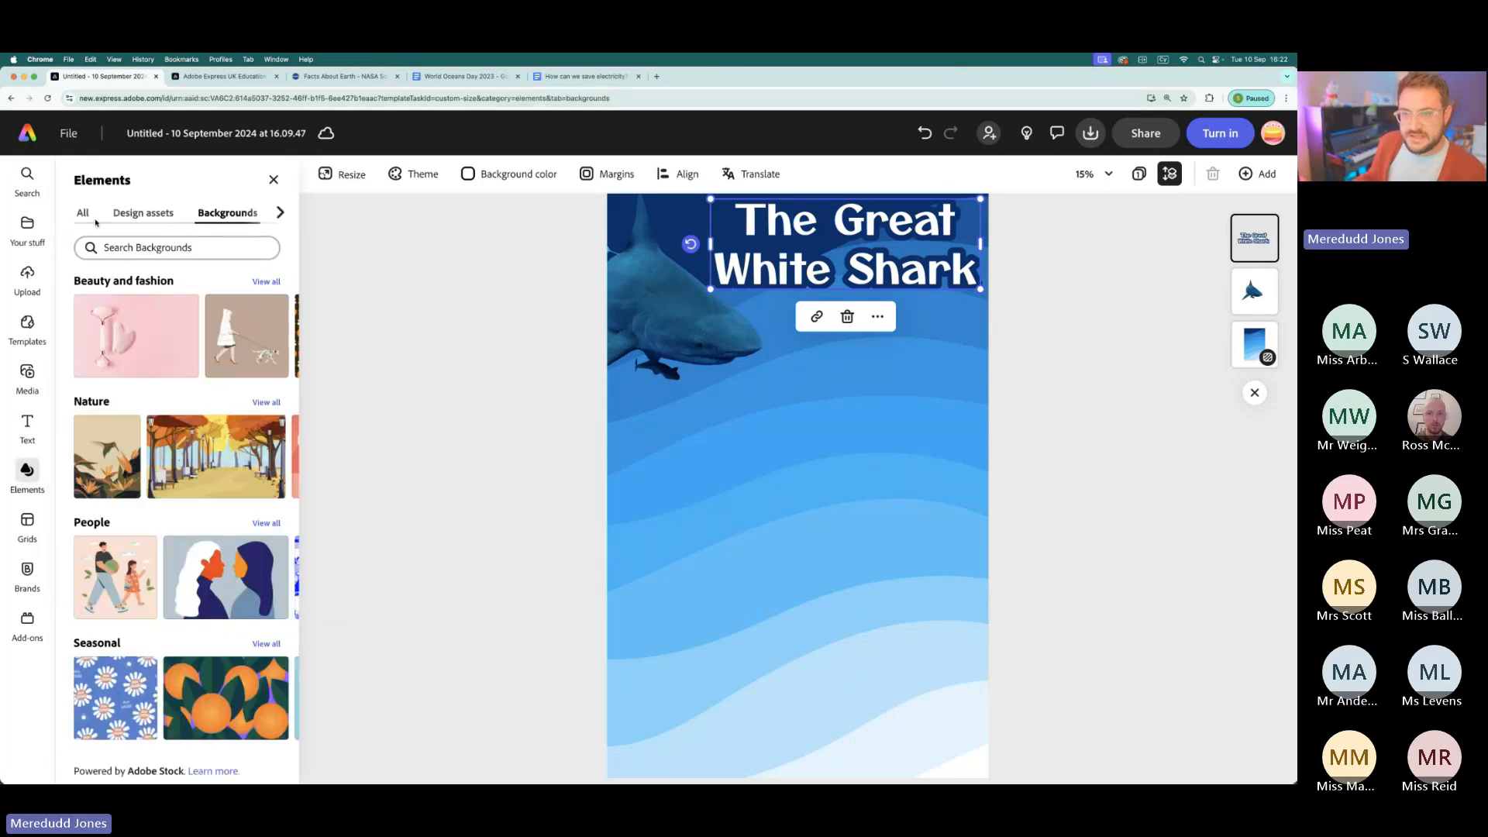
{"action": "left_click", "coordinate": [83, 214]}
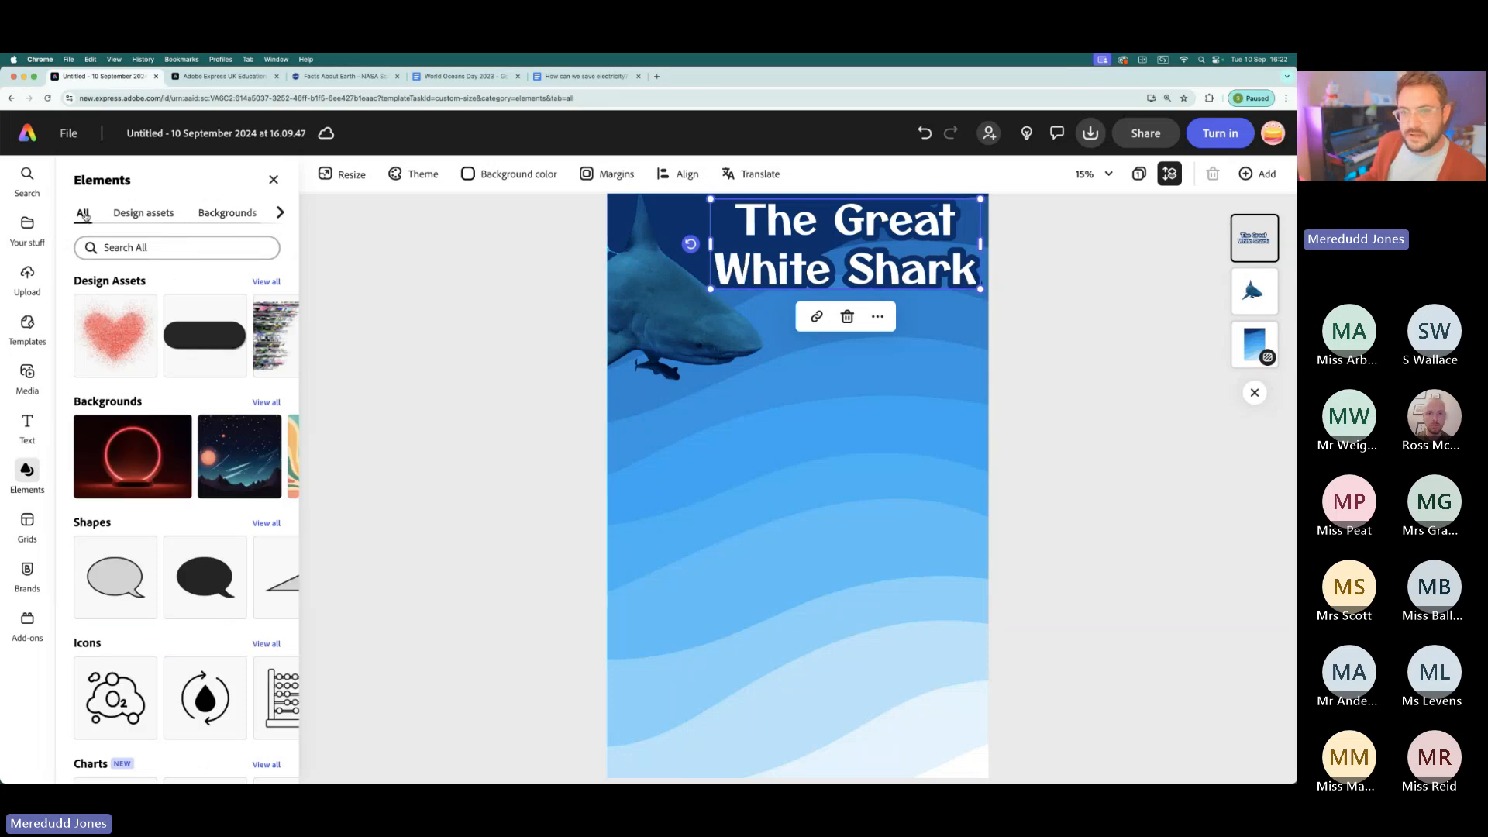
{"action": "left_click", "coordinate": [145, 248]}
{"action": "type", "text": "bubble"}
{"action": "key", "text": "Return"}
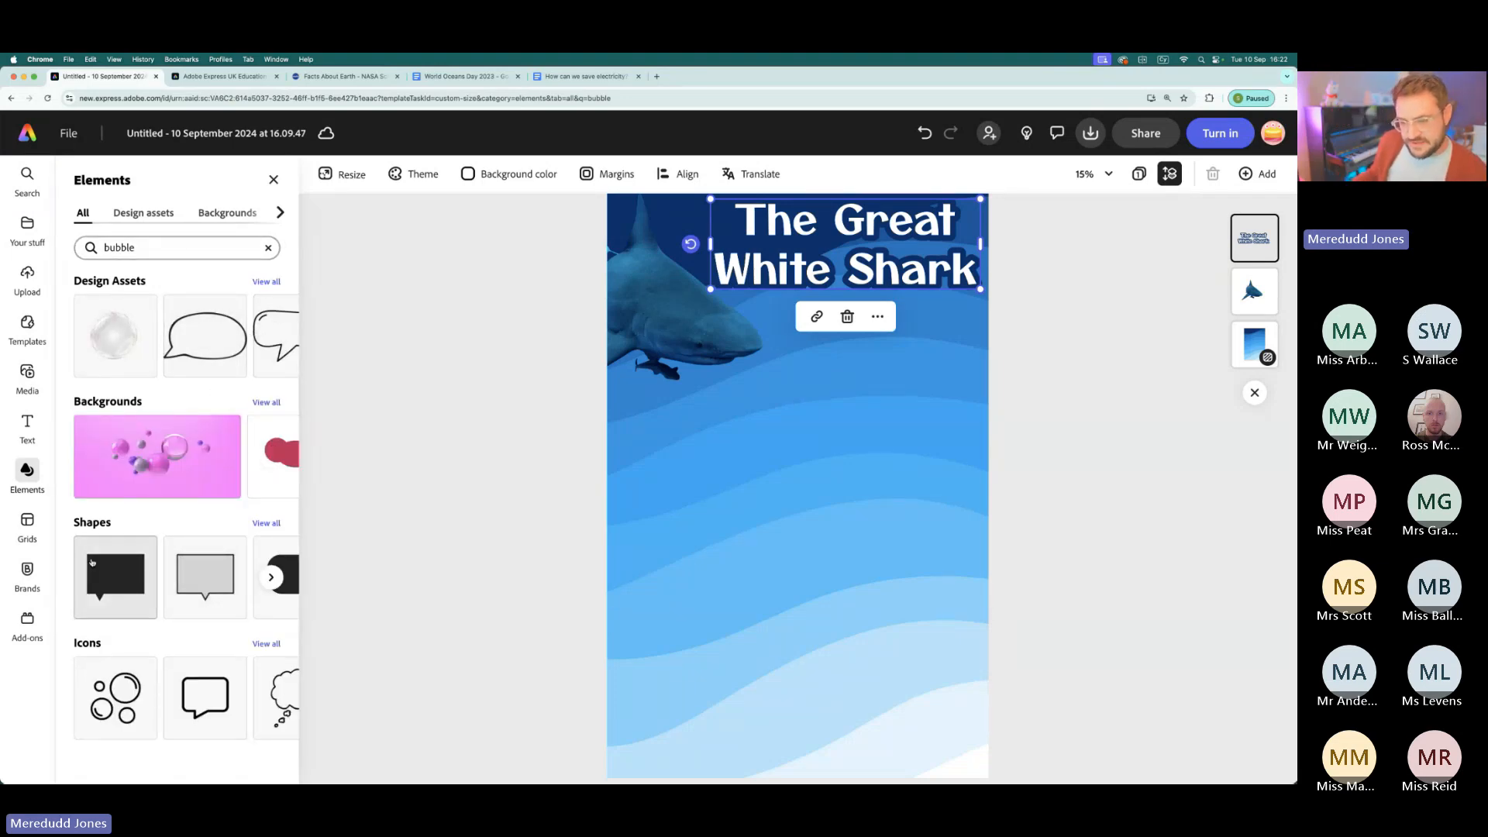
- Look through the shape and icon results for a realistic underwater bubble
{"action": "scroll", "coordinate": [186, 558], "scroll_direction": "right", "scroll_amount": 3}
{"action": "scroll", "coordinate": [185, 566], "scroll_direction": "right", "scroll_amount": 5}
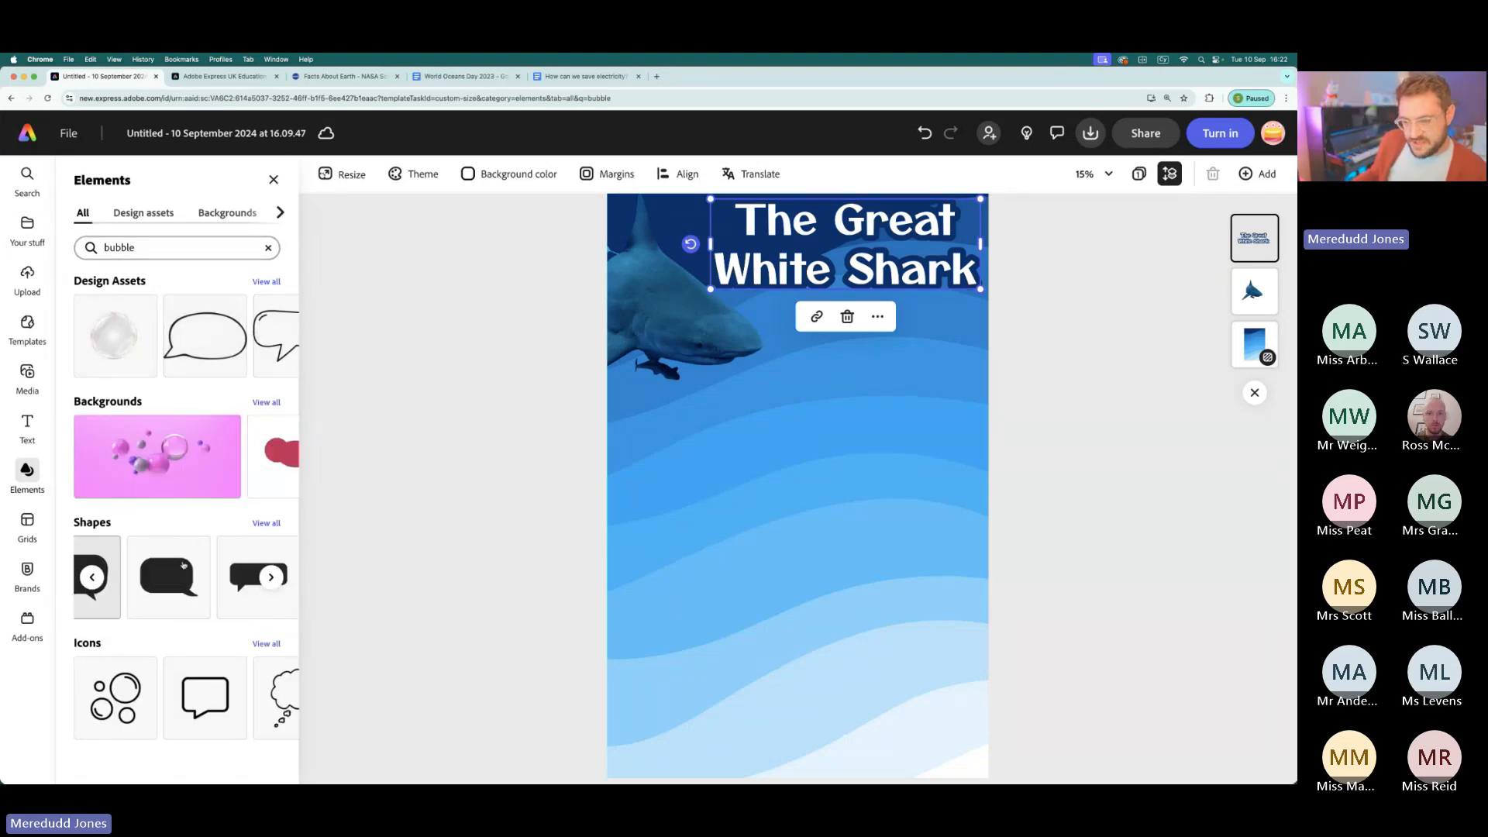
{"action": "scroll", "coordinate": [184, 565], "scroll_direction": "right", "scroll_amount": 5}
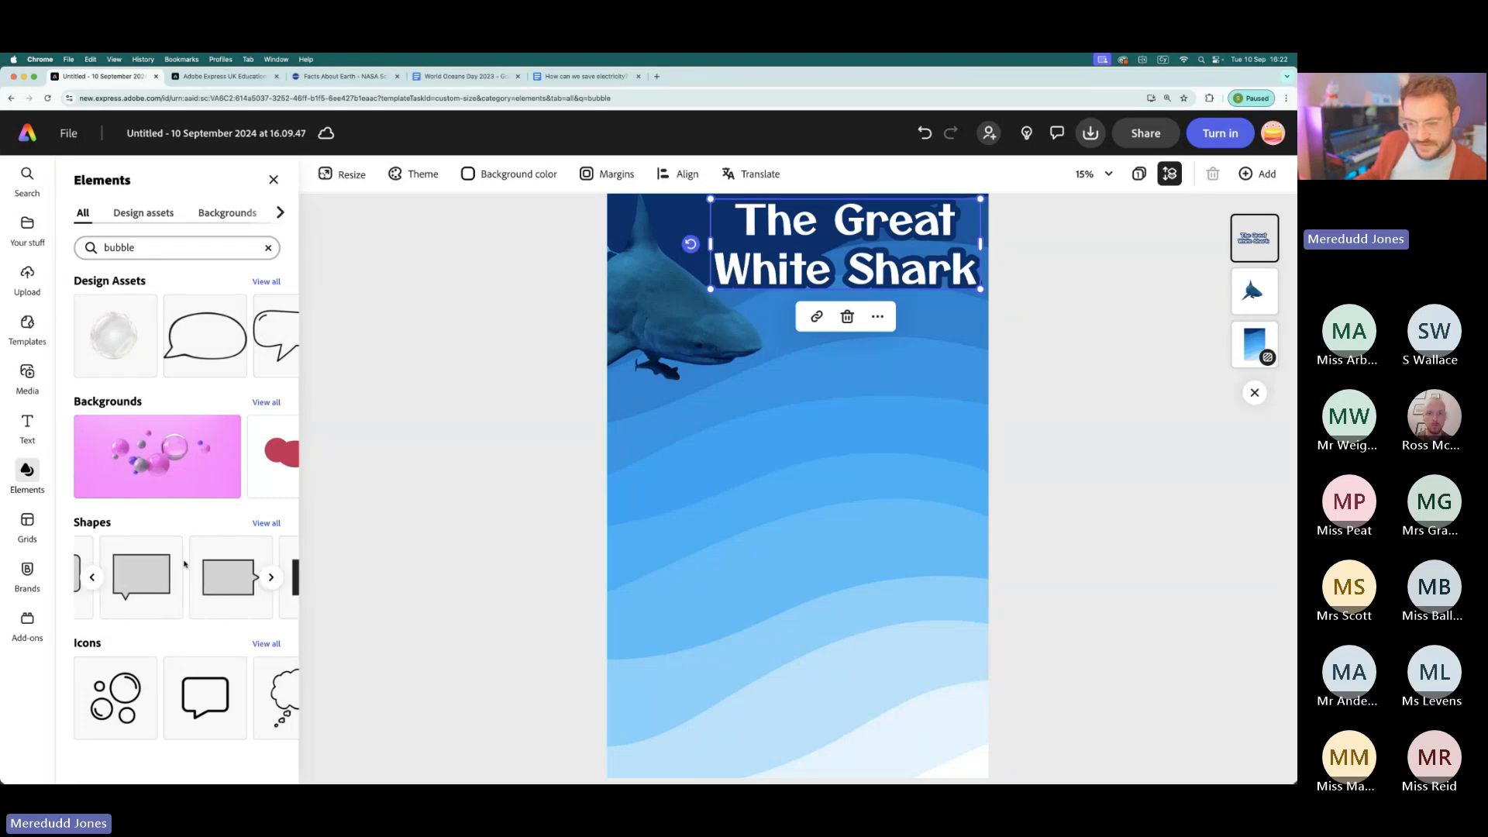
{"action": "scroll", "coordinate": [185, 566], "scroll_direction": "right", "scroll_amount": 5}
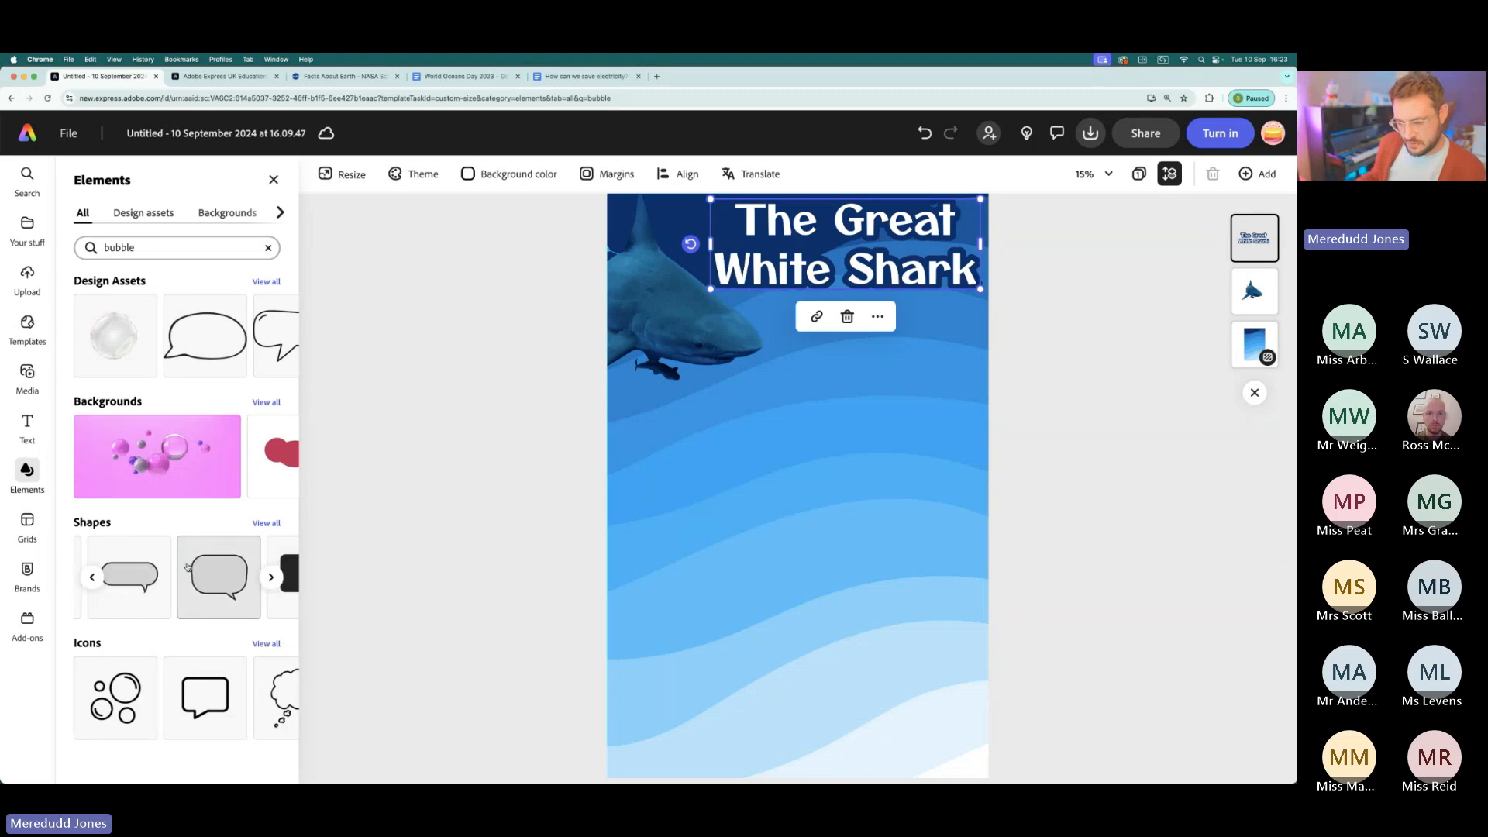
{"action": "scroll", "coordinate": [186, 566], "scroll_direction": "right", "scroll_amount": 3}
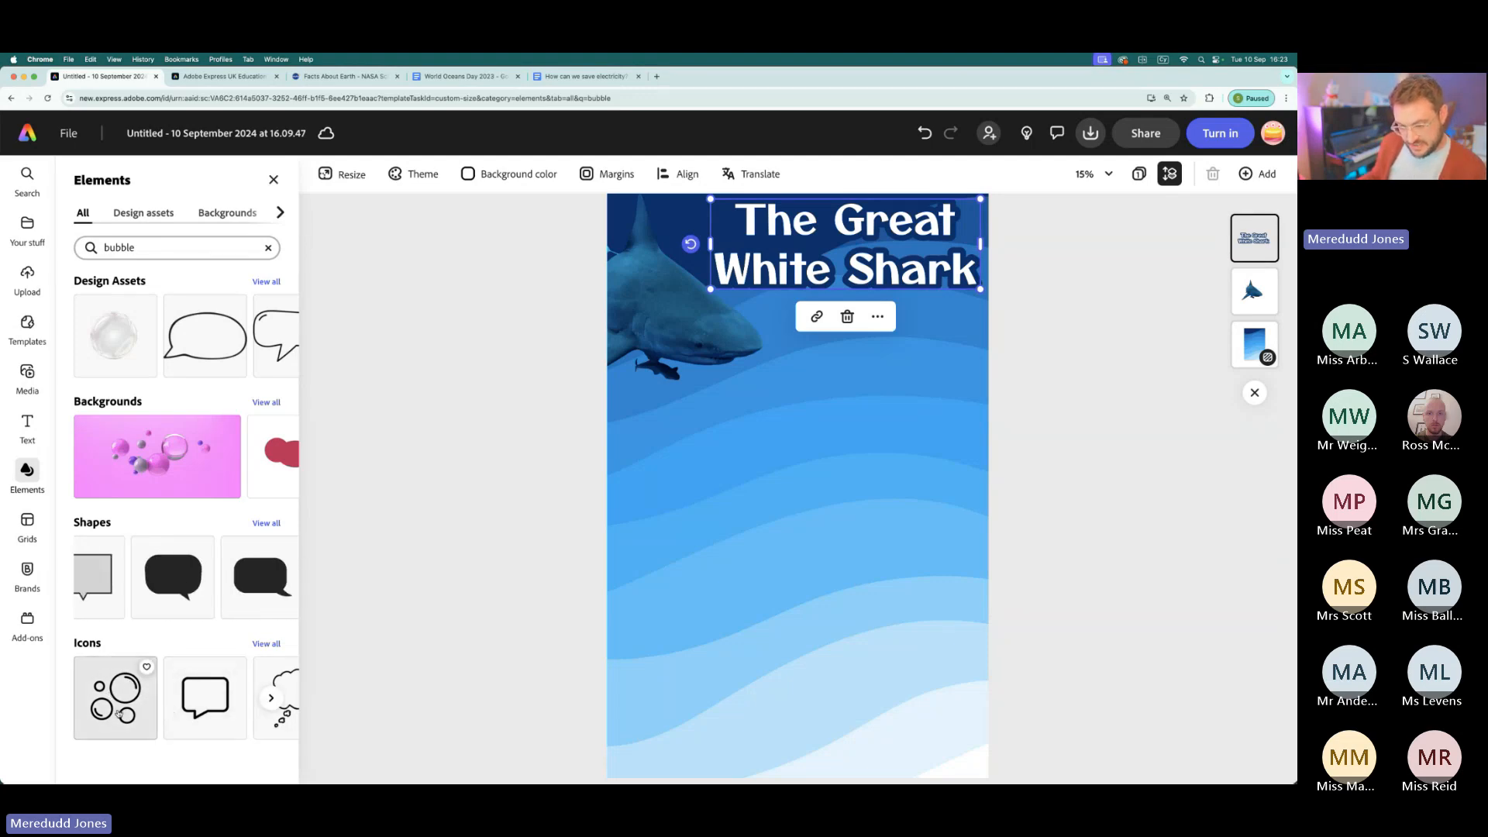
{"action": "scroll", "coordinate": [128, 713], "scroll_direction": "right", "scroll_amount": 4}
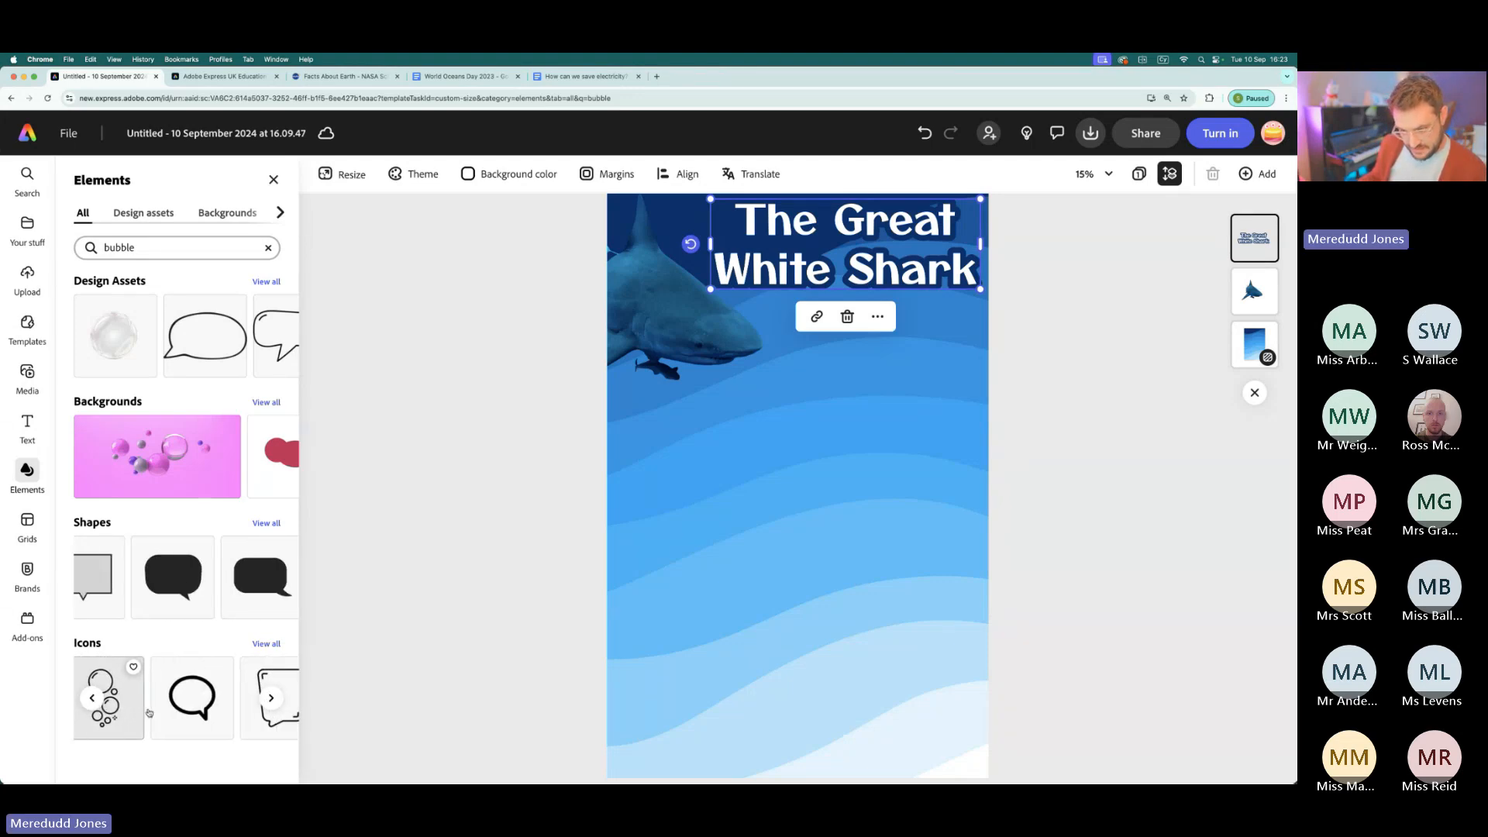
{"action": "scroll", "coordinate": [123, 717], "scroll_direction": "right", "scroll_amount": 5}
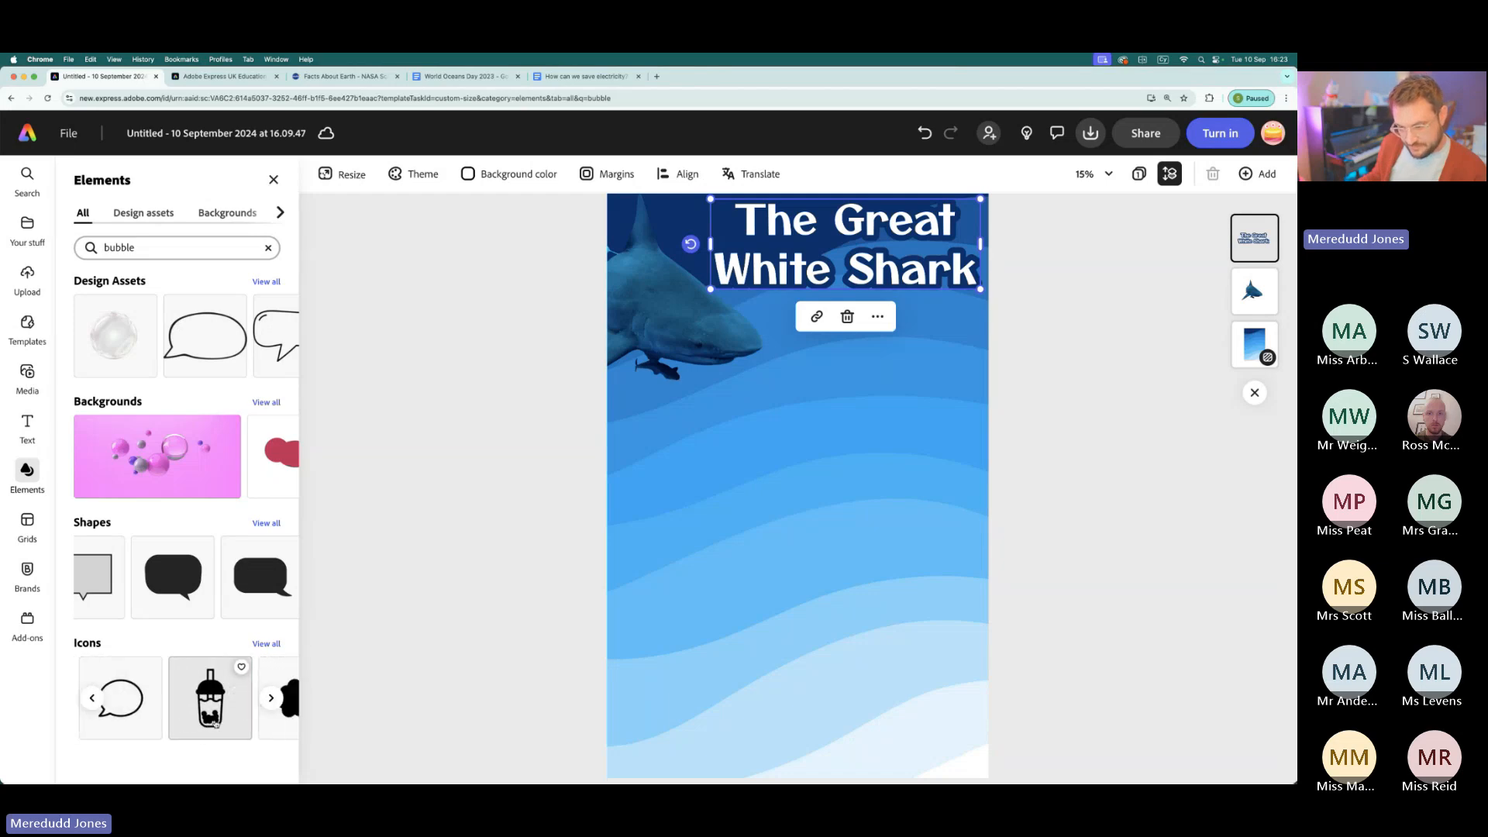
{"action": "scroll", "coordinate": [216, 724], "scroll_direction": "left", "scroll_amount": 8}
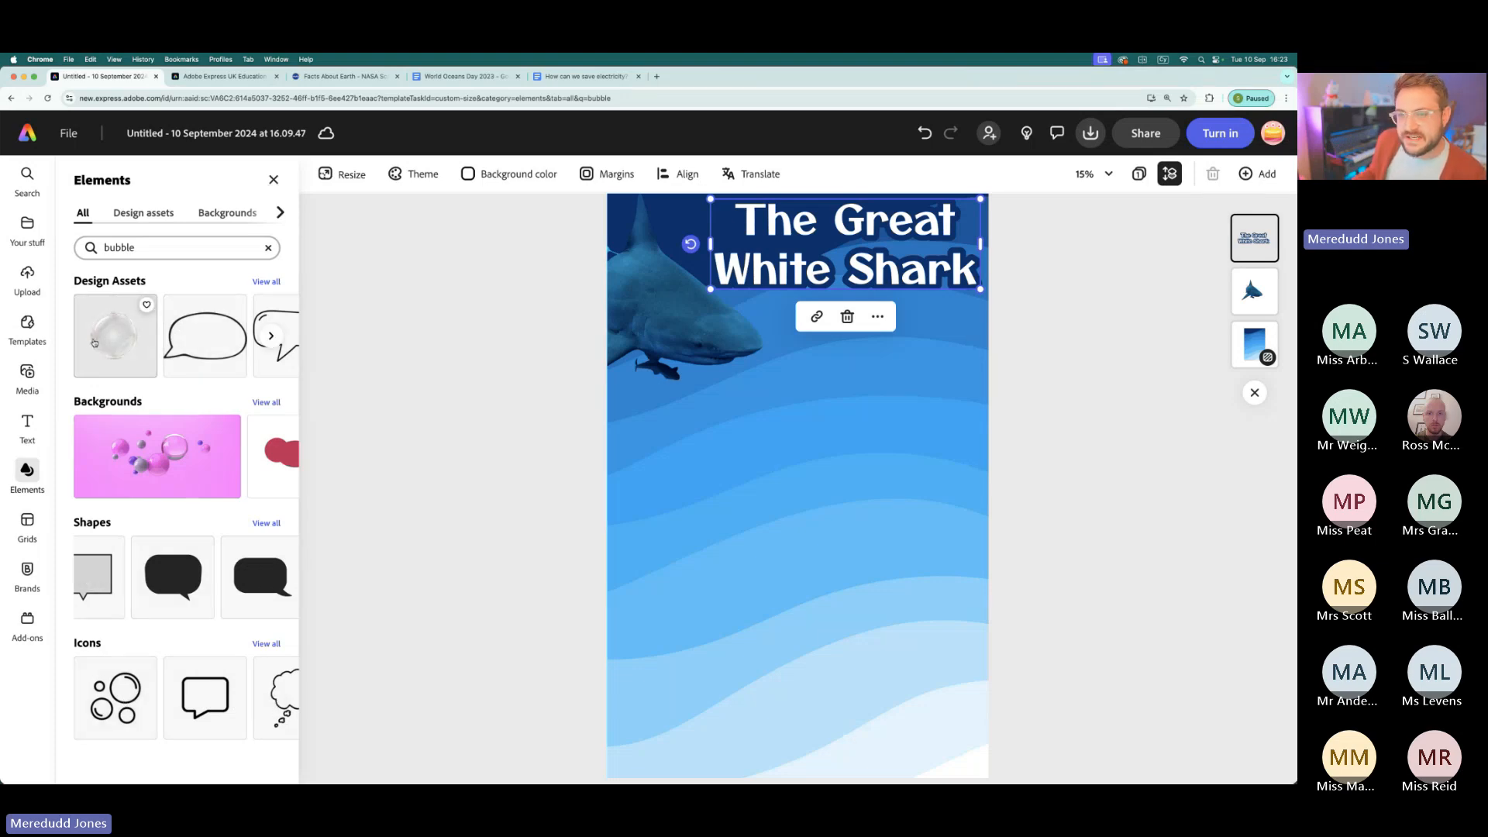
- Browse all design asset results for bubble and add the iridescent, transparent soap bubble to the page
{"action": "left_click", "coordinate": [266, 281]}
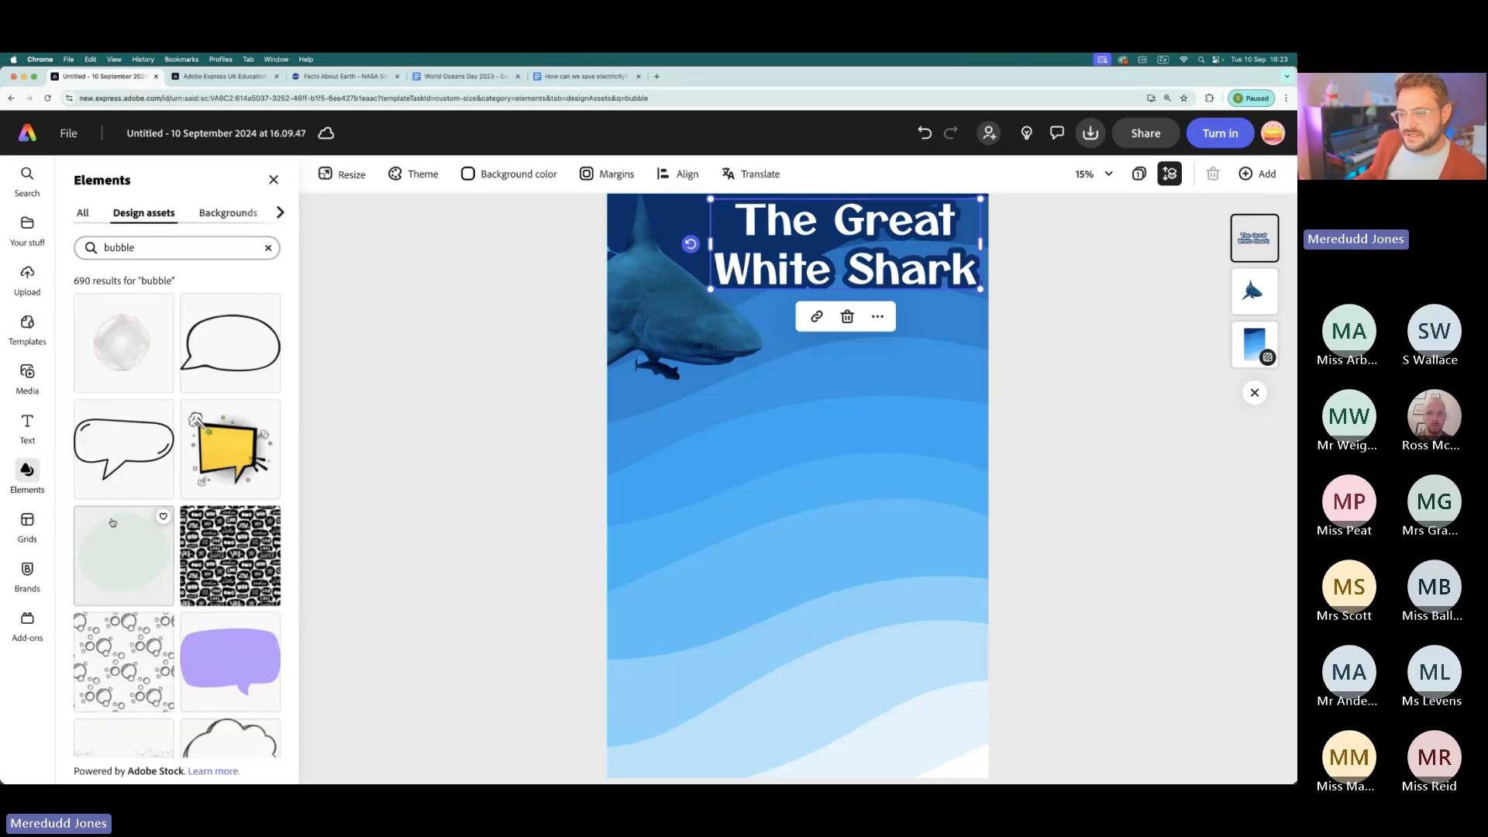
{"action": "scroll", "coordinate": [155, 453], "scroll_direction": "down", "scroll_amount": 3}
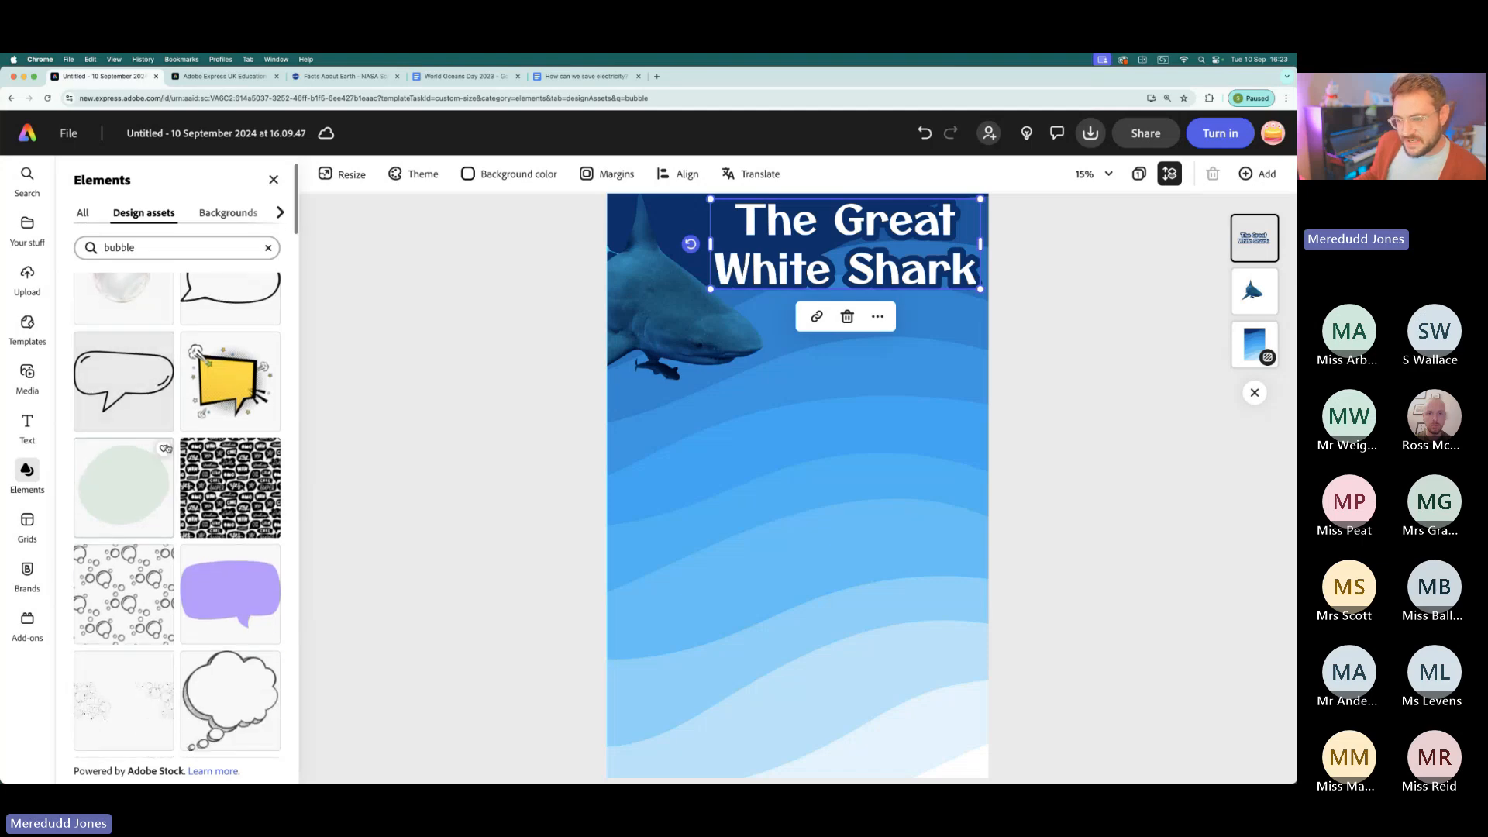
{"action": "scroll", "coordinate": [154, 454], "scroll_direction": "down", "scroll_amount": 3}
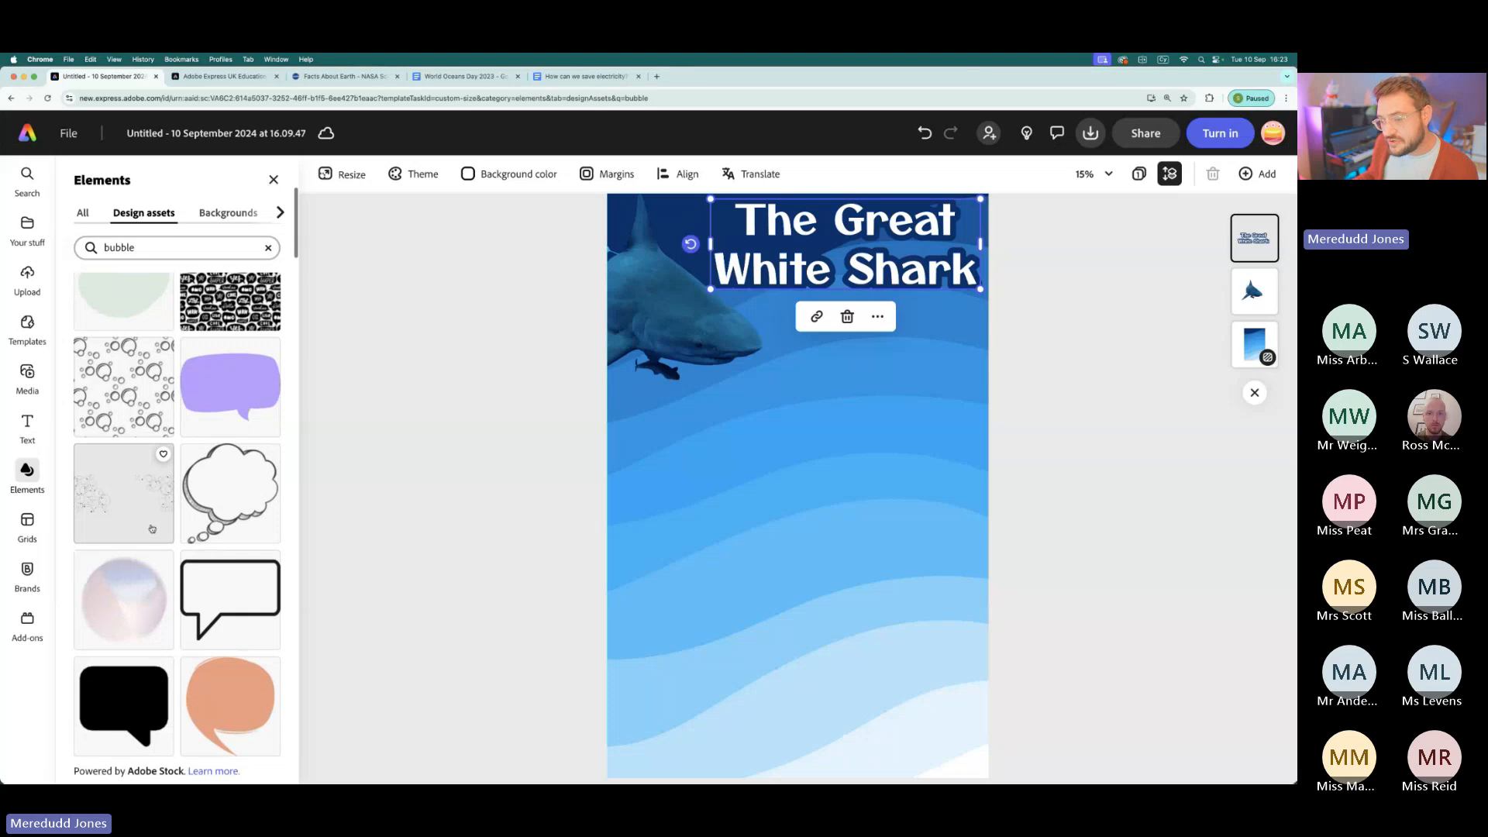
{"action": "scroll", "coordinate": [152, 528], "scroll_direction": "down", "scroll_amount": 20}
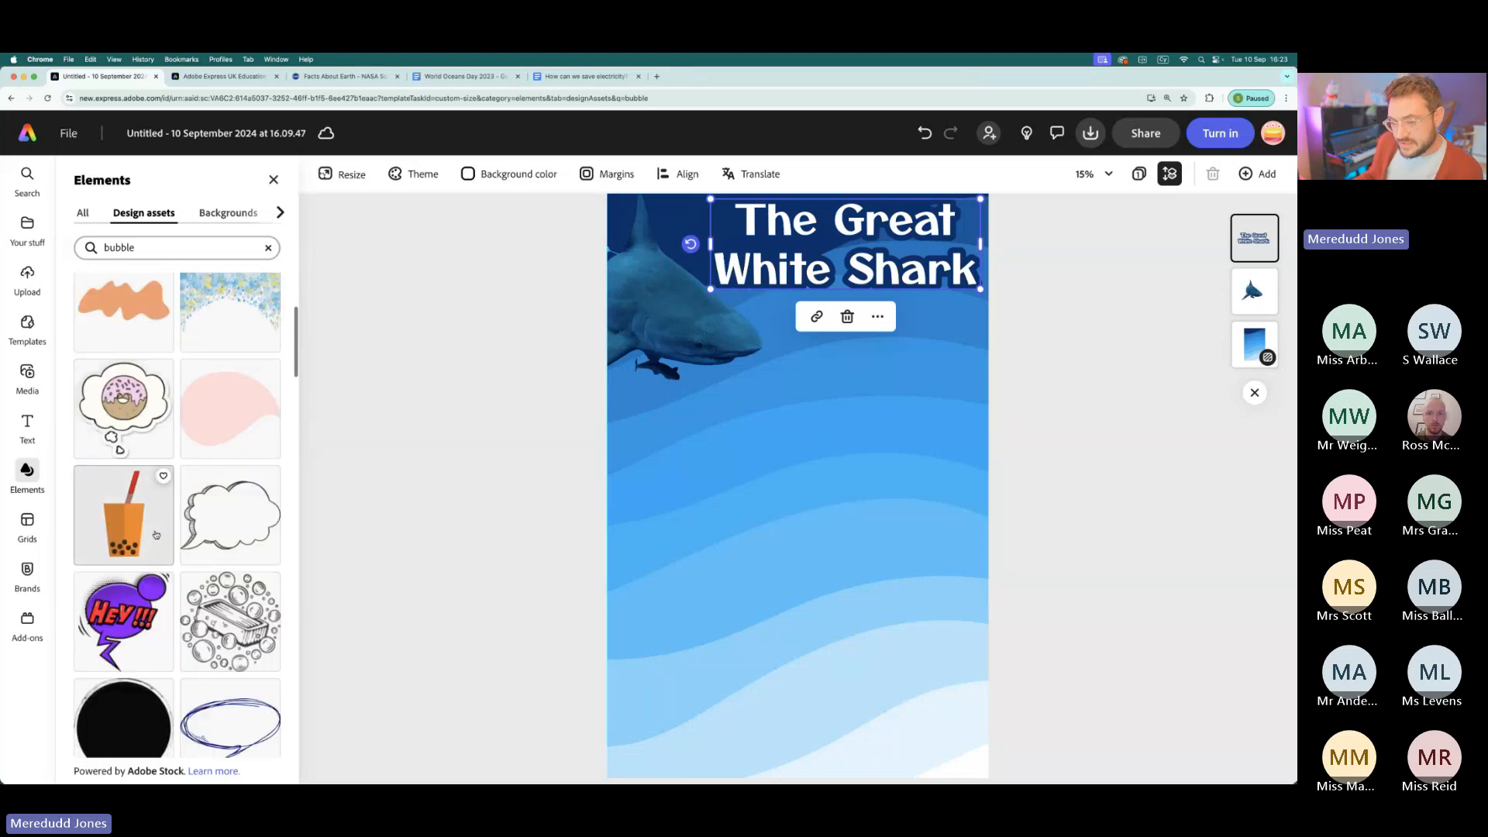
{"action": "scroll", "coordinate": [156, 535], "scroll_direction": "down", "scroll_amount": 20}
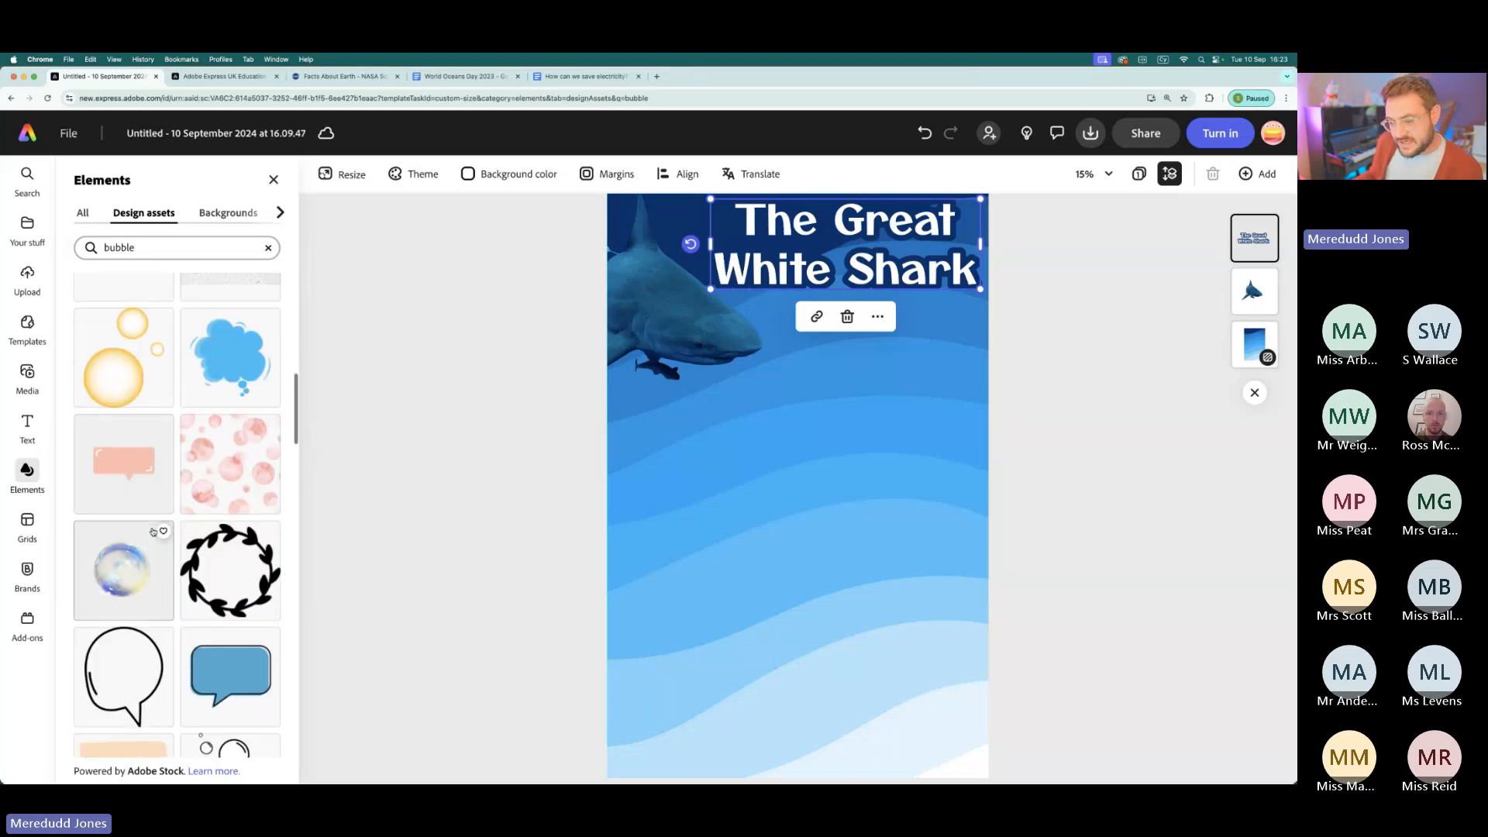
{"action": "left_click", "coordinate": [116, 577]}
- Enlarge the soap bubble, centre it roughly below the title, and check its transparency up close
{"action": "left_click", "coordinate": [829, 500]}
{"action": "left_click_drag", "start_coordinate": [835, 505], "coordinate": [1096, 681]}
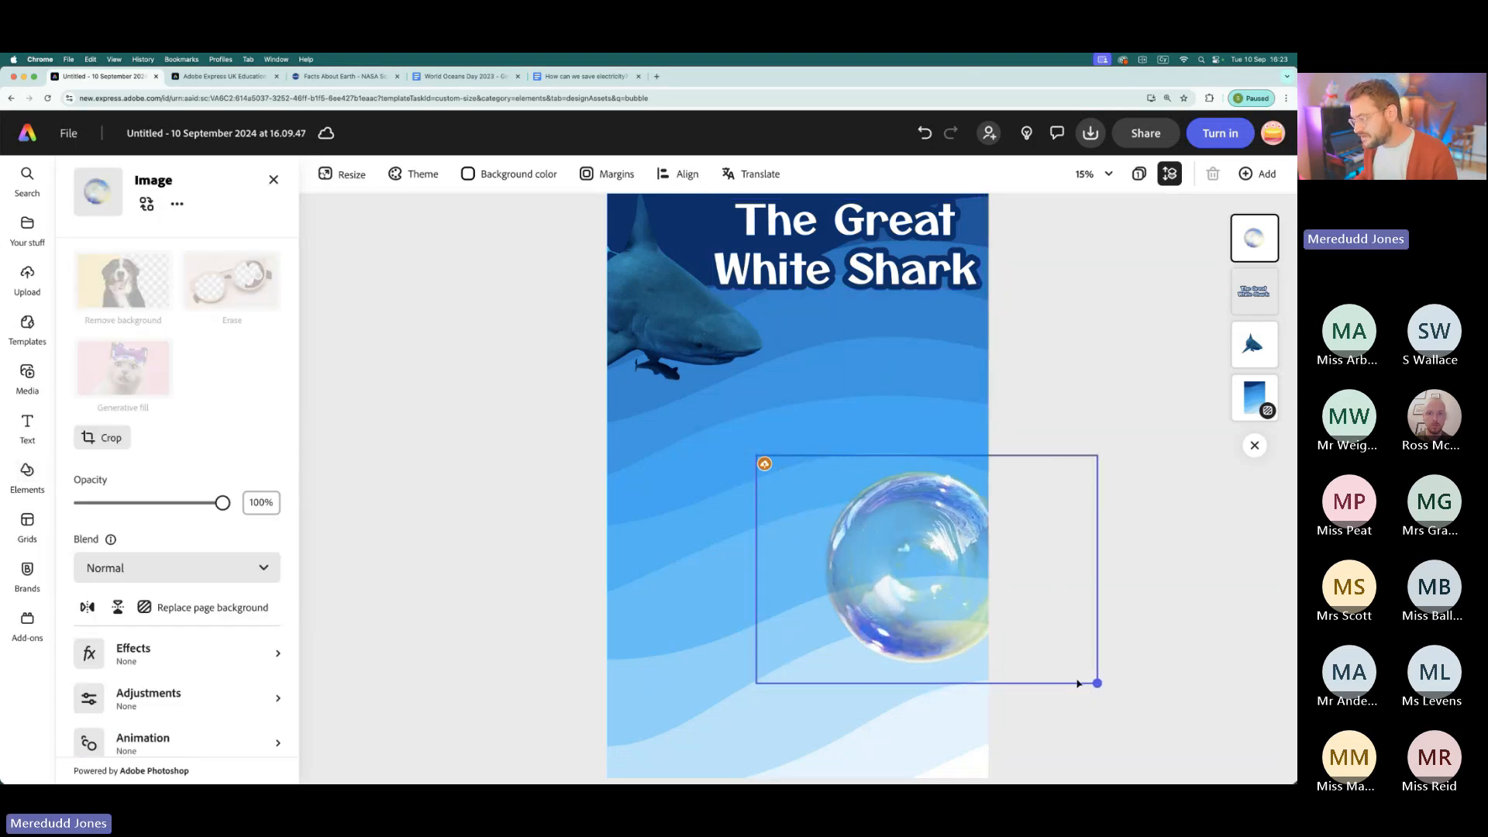
{"action": "left_click_drag", "start_coordinate": [943, 565], "coordinate": [857, 425]}
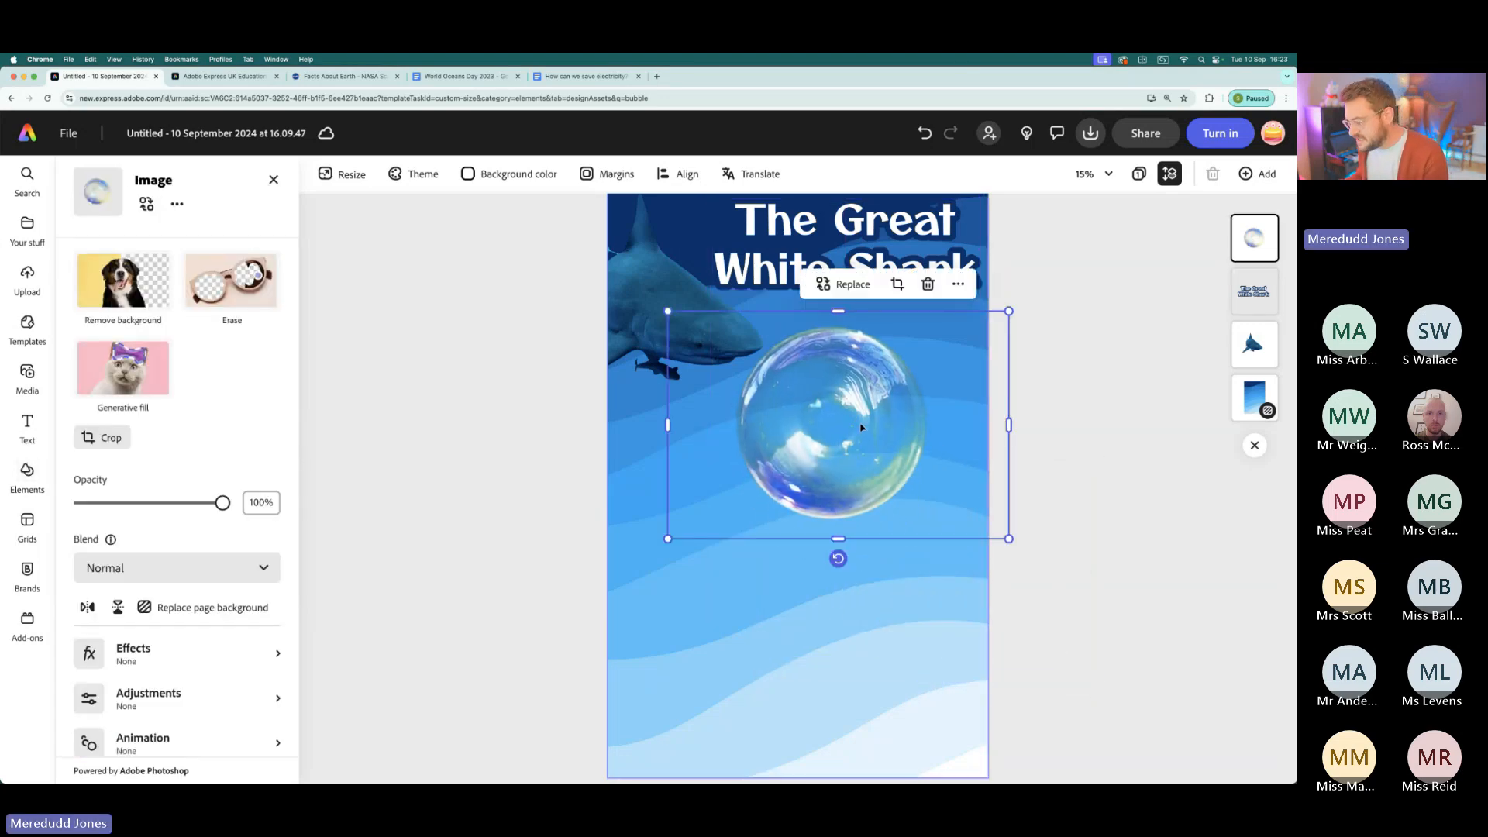
{"action": "scroll", "coordinate": [857, 425], "scroll_direction": "up", "scroll_amount": 5}
{"action": "scroll", "coordinate": [860, 428], "scroll_direction": "up", "scroll_amount": 1}
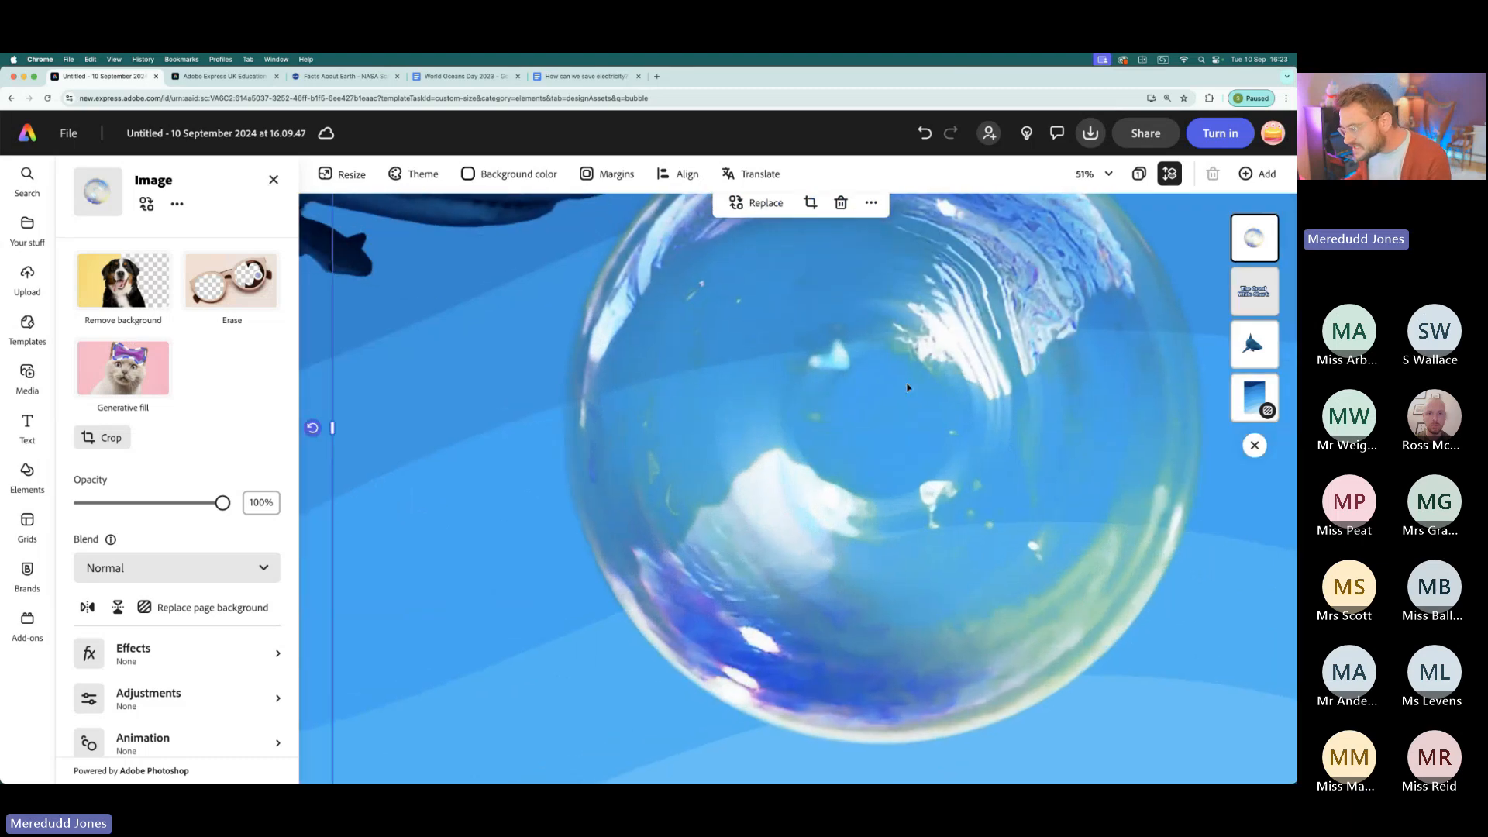
{"action": "scroll", "coordinate": [878, 439], "scroll_direction": "down", "scroll_amount": 5}
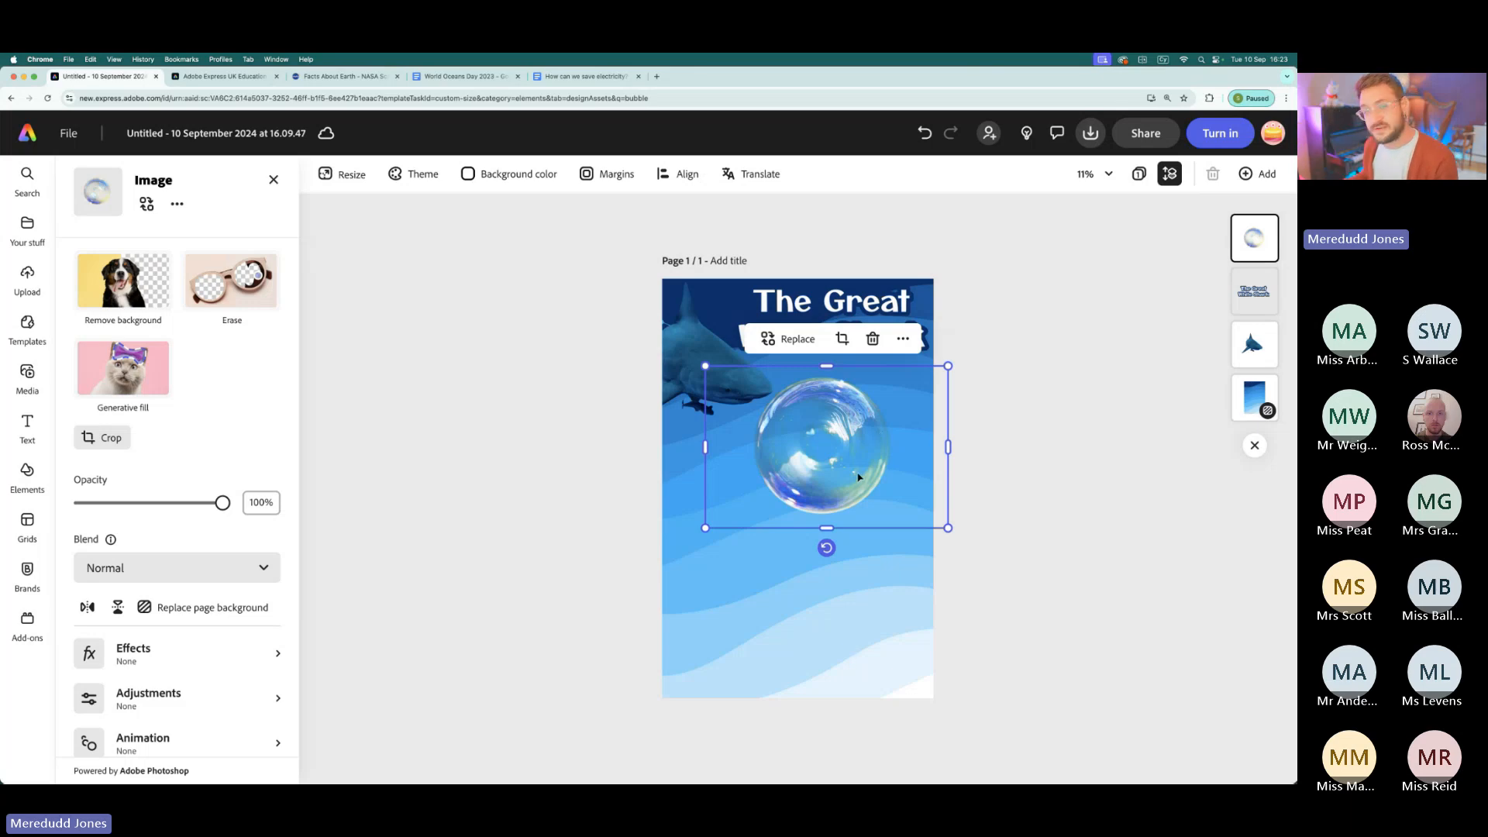
- Shrink the bubble and place it just below the title, partly running off the page's right edge
{"action": "left_click_drag", "start_coordinate": [706, 529], "coordinate": [751, 497]}
{"action": "left_click_drag", "start_coordinate": [872, 422], "coordinate": [906, 411]}
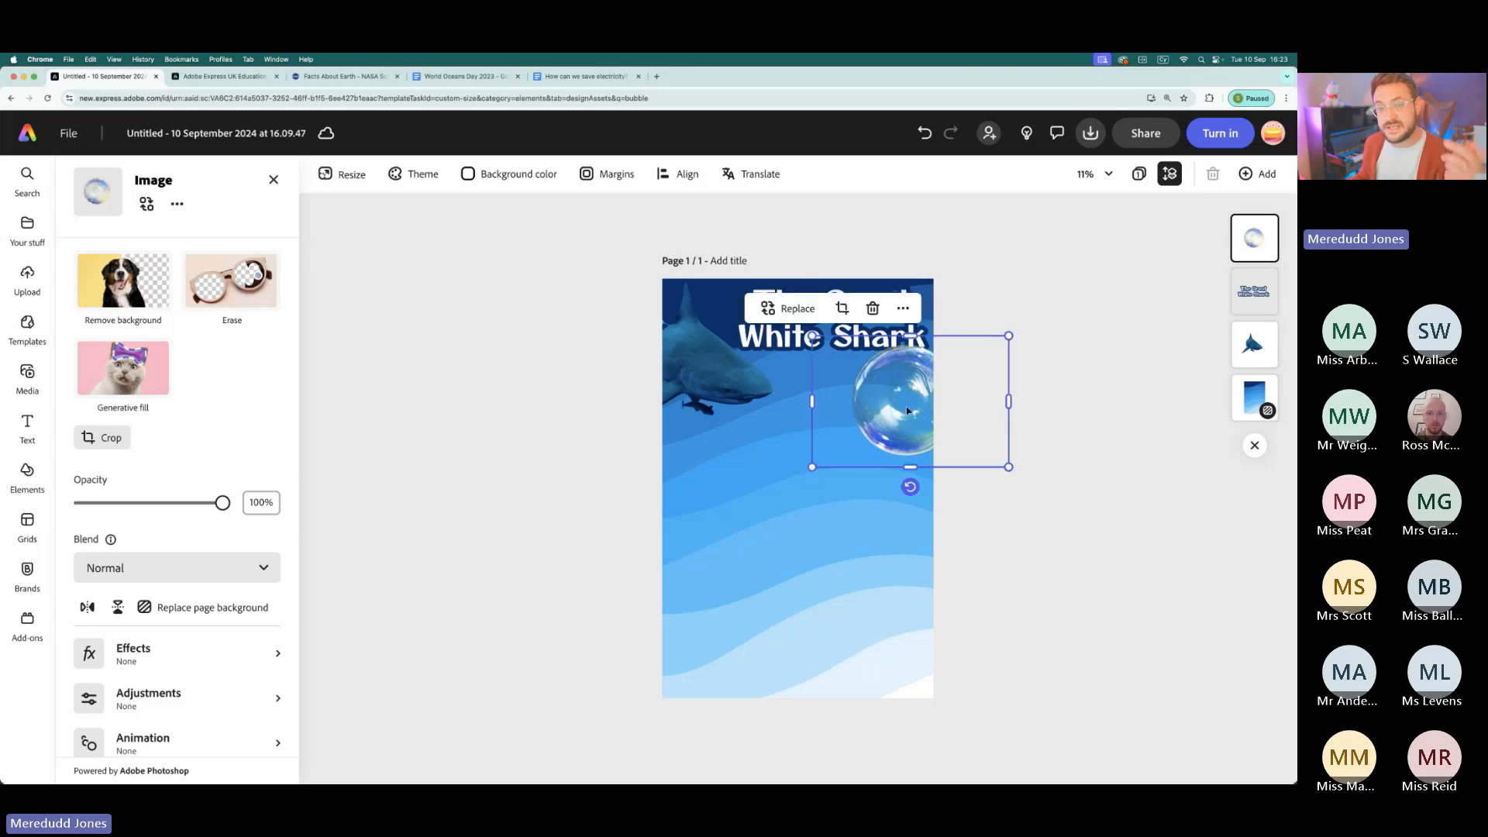
{"action": "left_click_drag", "start_coordinate": [898, 411], "coordinate": [895, 416]}
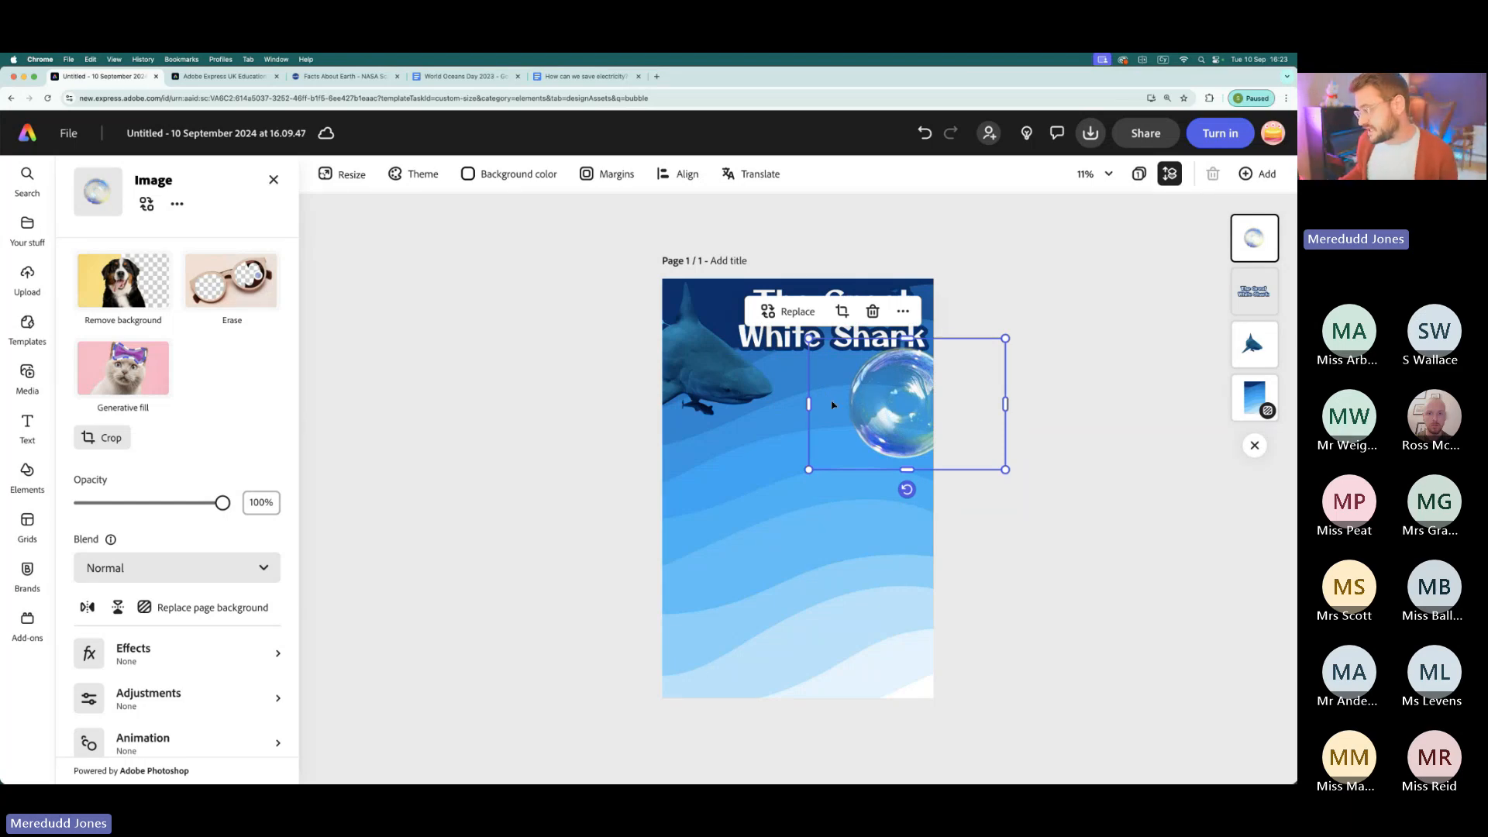
{"action": "left_click_drag", "start_coordinate": [885, 408], "coordinate": [880, 417]}
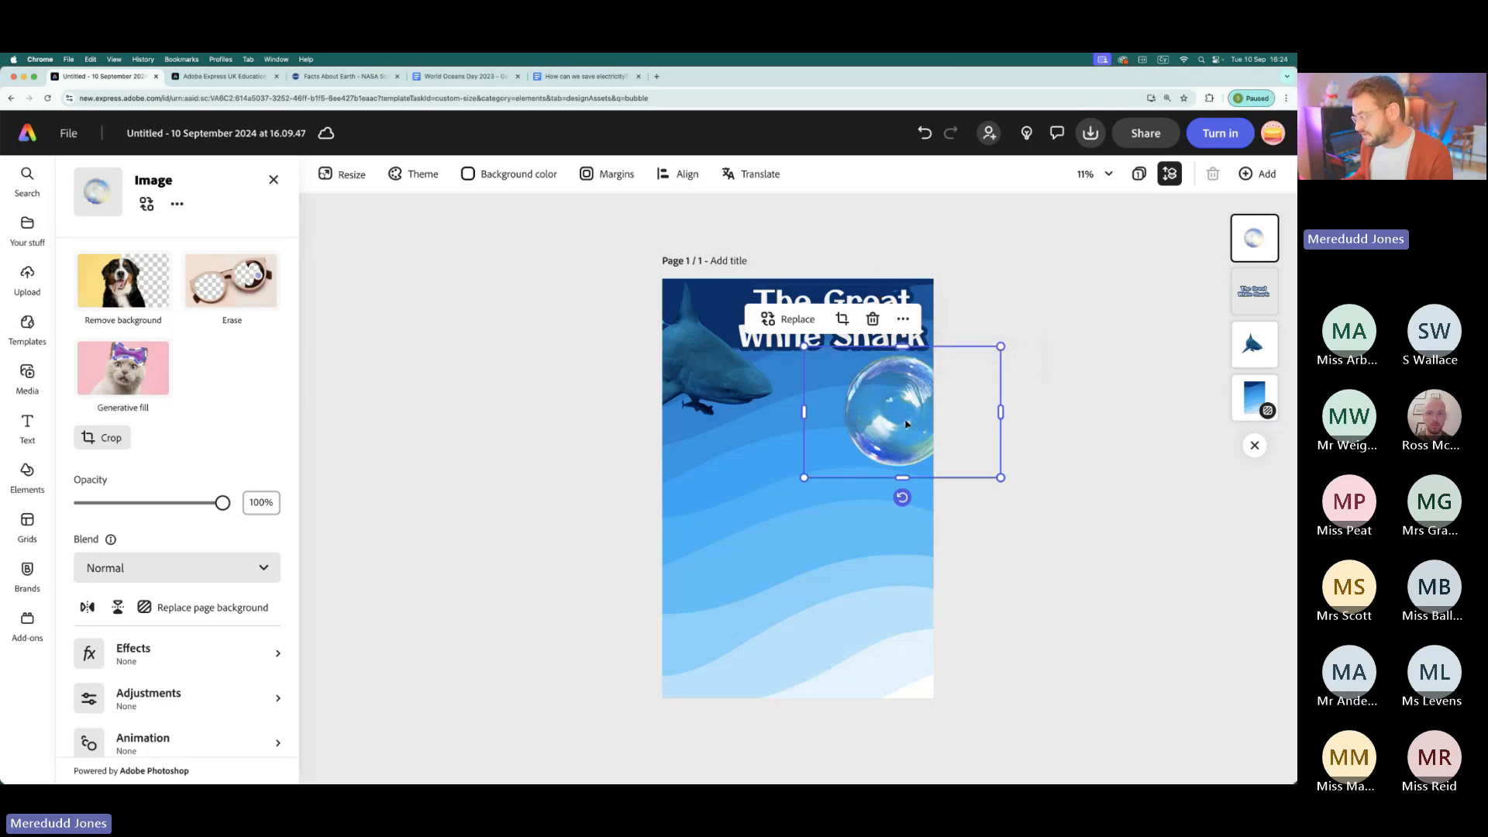
- Duplicate the bubble and place the copy near the page's centre, lower than the original
{"action": "scroll", "coordinate": [903, 438], "scroll_direction": "up", "scroll_amount": 3}
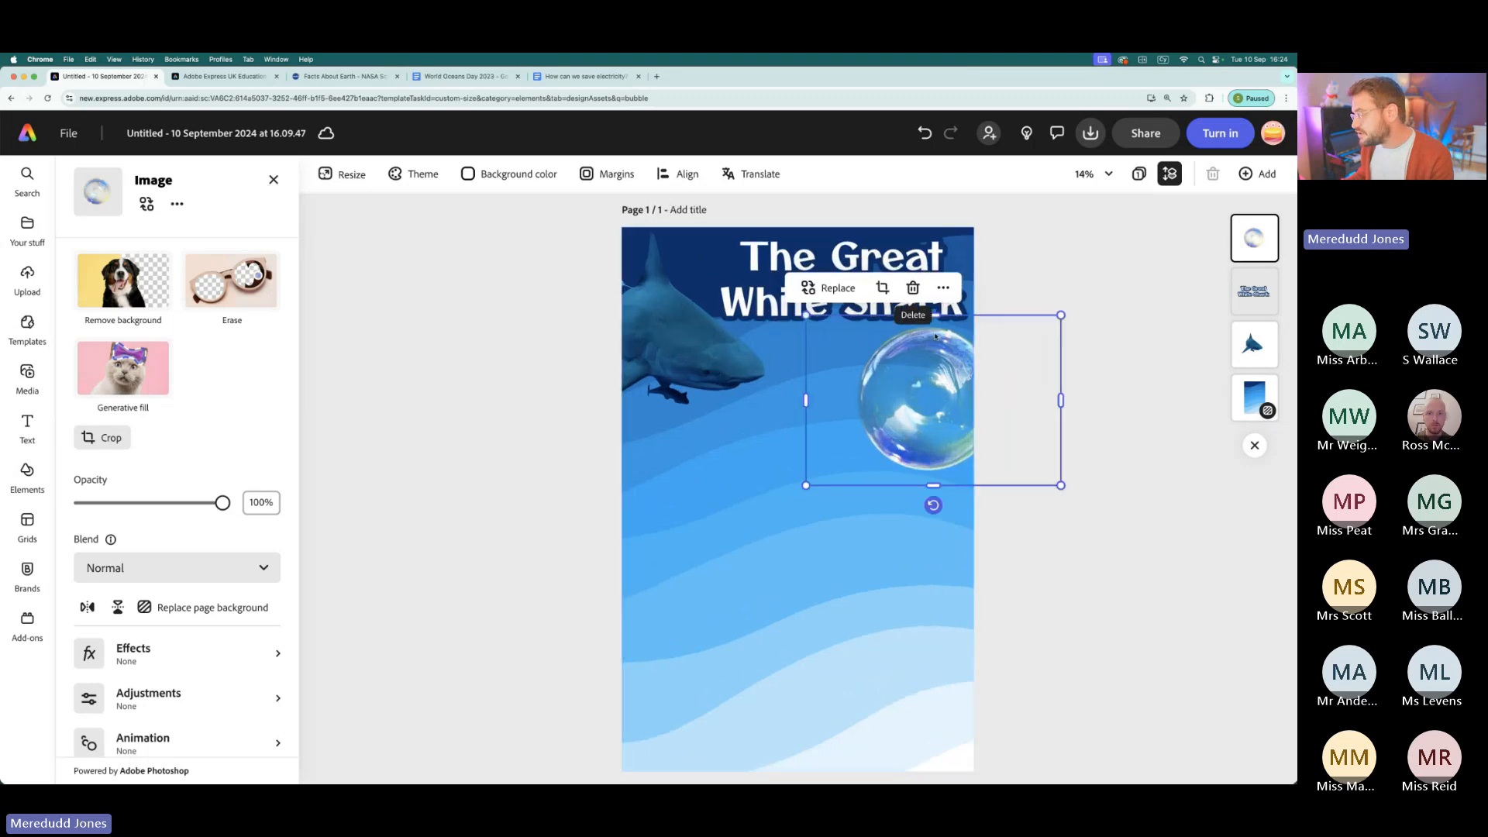
{"action": "right_click", "coordinate": [943, 312]}
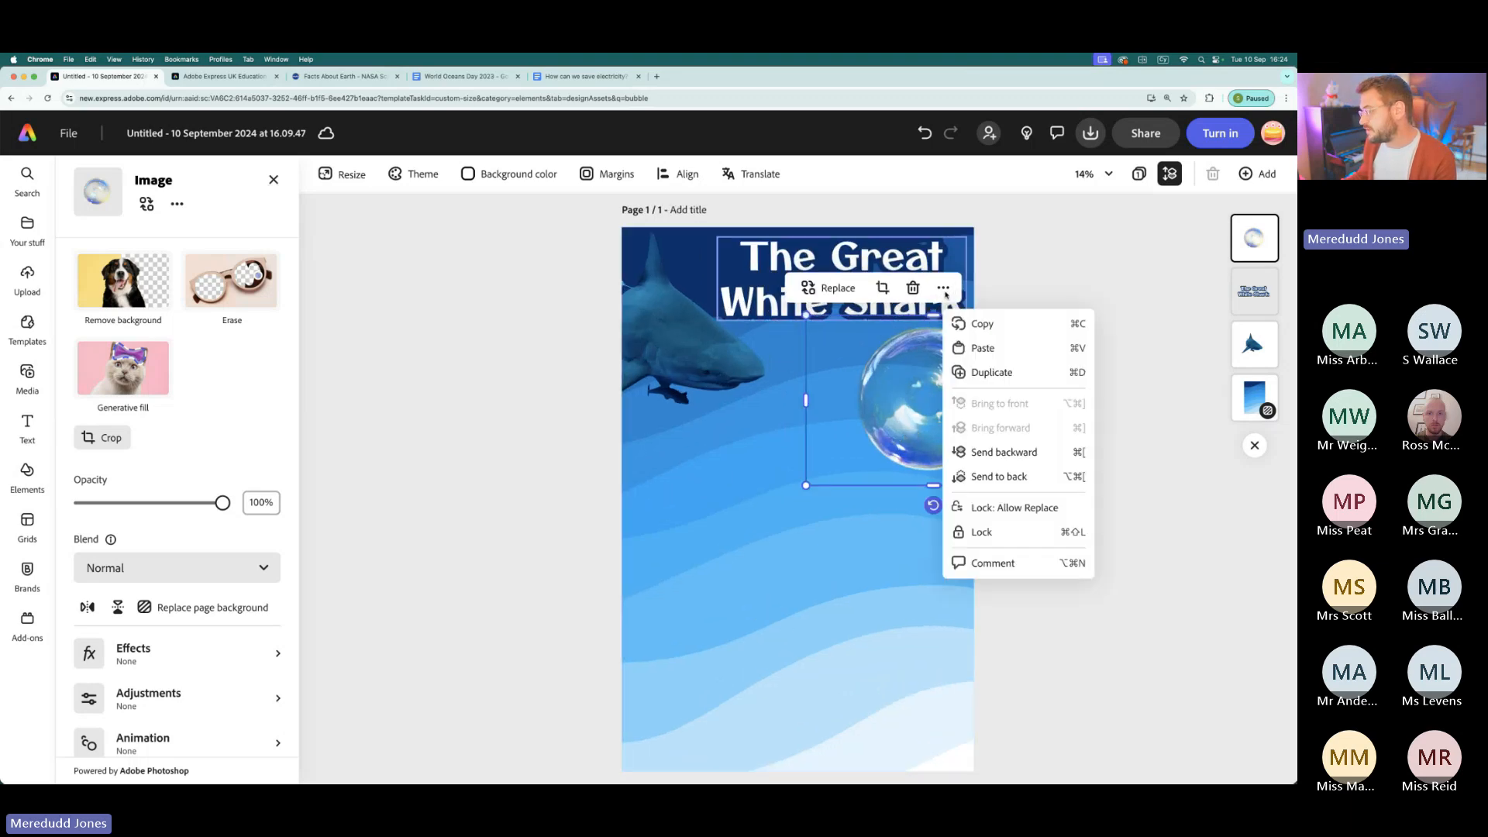
{"action": "left_click", "coordinate": [993, 374]}
{"action": "left_click_drag", "start_coordinate": [992, 376], "coordinate": [872, 433]}
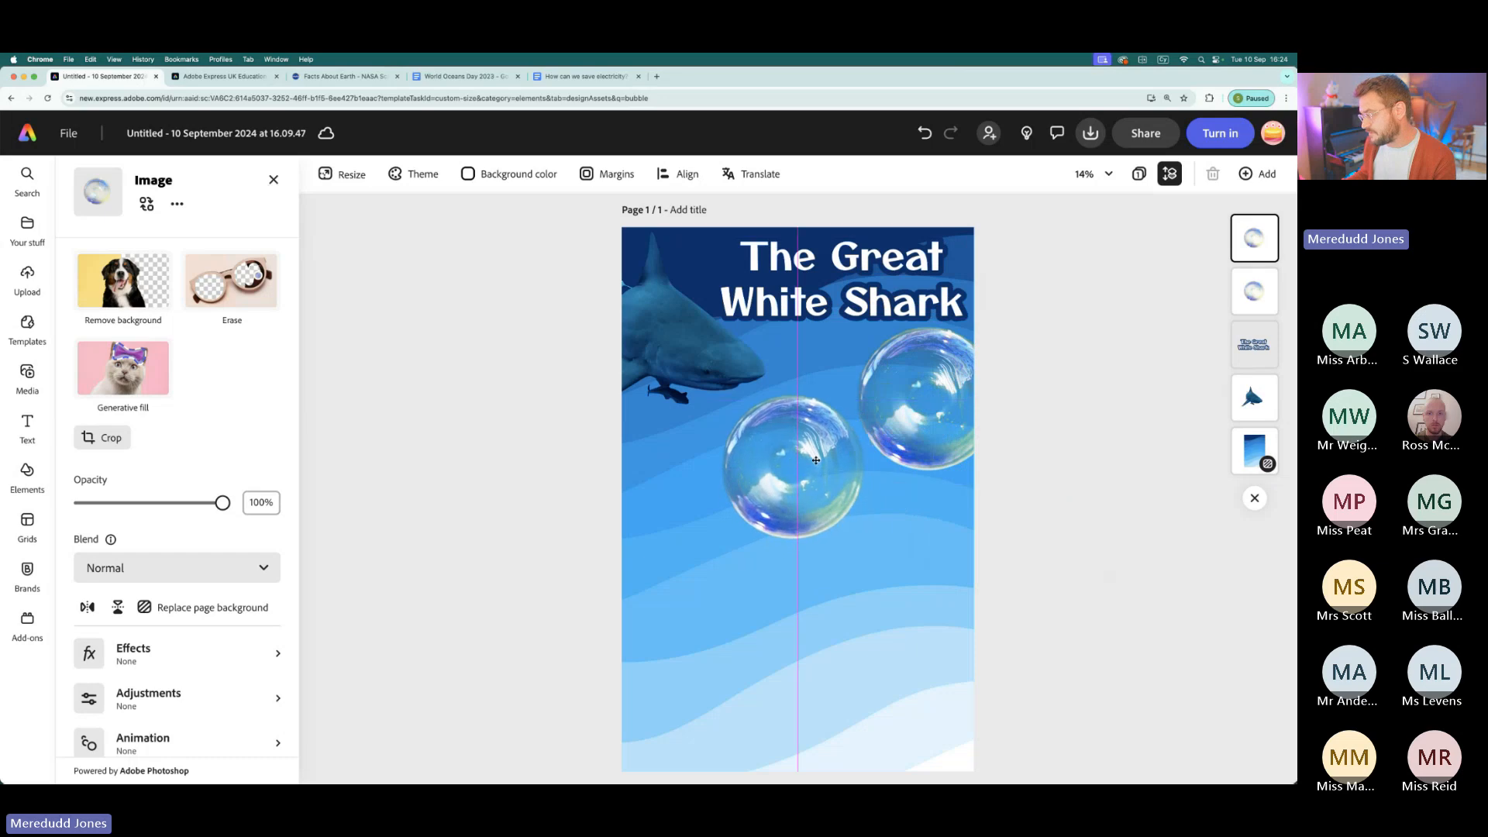
- Make four more bubble copies, spread them over the middle and lower page, and enlarge the one in the lower-right corner
{"action": "scroll", "coordinate": [820, 474], "scroll_direction": "down", "scroll_amount": 3}
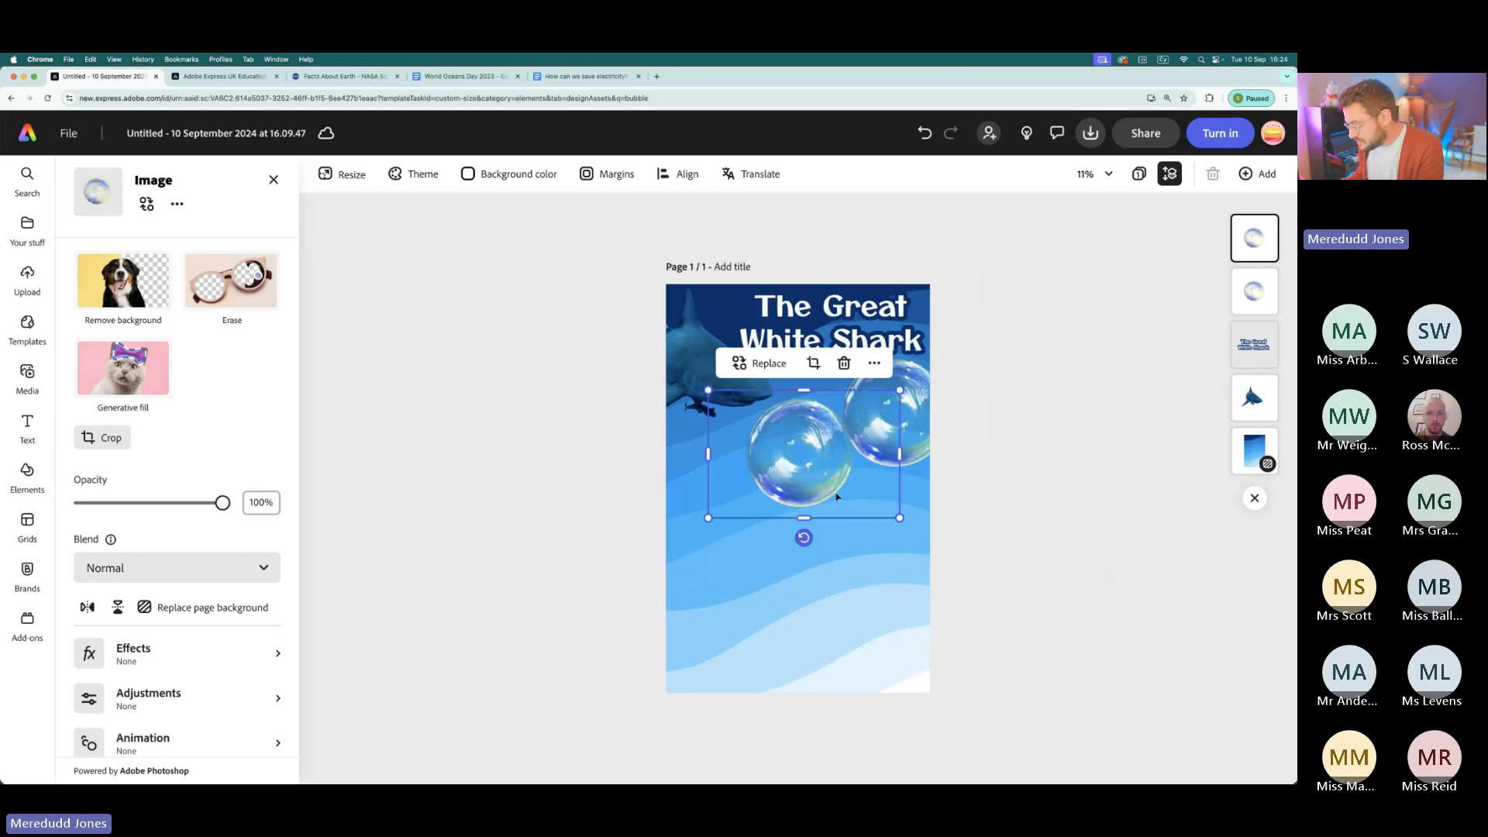
{"action": "key", "text": "super+d"}
{"action": "left_click_drag", "start_coordinate": [828, 480], "coordinate": [697, 682]}
{"action": "key", "text": "super+d"}
{"action": "key", "text": "super+d"}
{"action": "left_click_drag", "start_coordinate": [849, 589], "coordinate": [926, 697]}
{"action": "left_click_drag", "start_coordinate": [773, 619], "coordinate": [705, 577]}
{"action": "left_click_drag", "start_coordinate": [860, 651], "coordinate": [899, 648]}
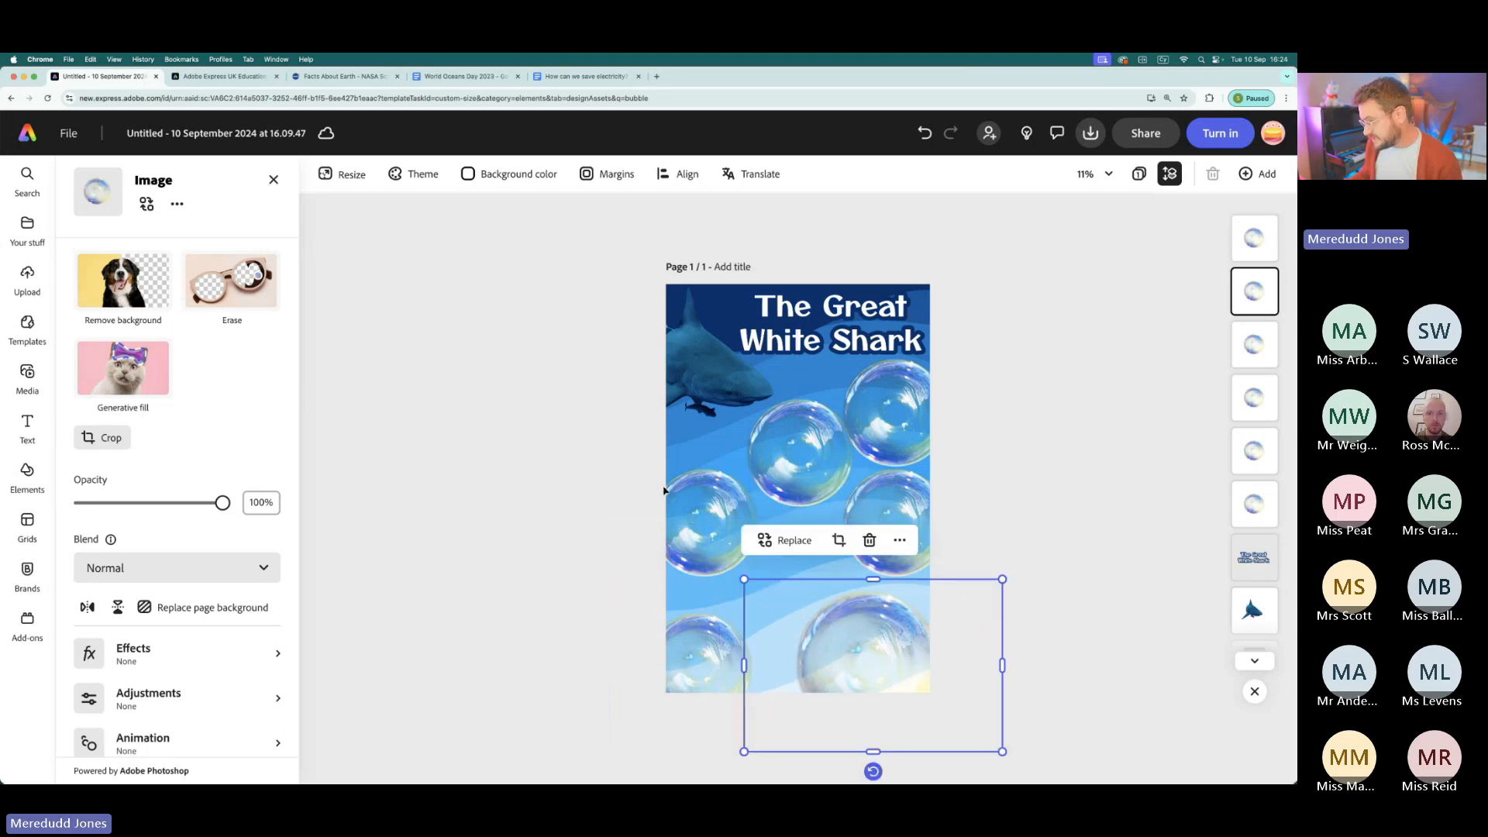
- Enlarge the bubble at the page's middle left and shift the middle-right bubble towards the centre
{"action": "left_click", "coordinate": [784, 578]}
{"action": "left_click_drag", "start_coordinate": [804, 589], "coordinate": [825, 601]}
{"action": "left_click_drag", "start_coordinate": [714, 520], "coordinate": [710, 531]}
{"action": "left_click", "coordinate": [899, 527]}
{"action": "left_click_drag", "start_coordinate": [897, 528], "coordinate": [820, 554]}
- Enlarge the upper-right bubble below the title and shift the upper-centre bubble left towards the shark
{"action": "left_click_drag", "start_coordinate": [903, 406], "coordinate": [908, 421]}
{"action": "left_click_drag", "start_coordinate": [999, 494], "coordinate": [1086, 552]}
{"action": "left_click_drag", "start_coordinate": [911, 467], "coordinate": [863, 447]}
{"action": "left_click_drag", "start_coordinate": [757, 443], "coordinate": [742, 452]}
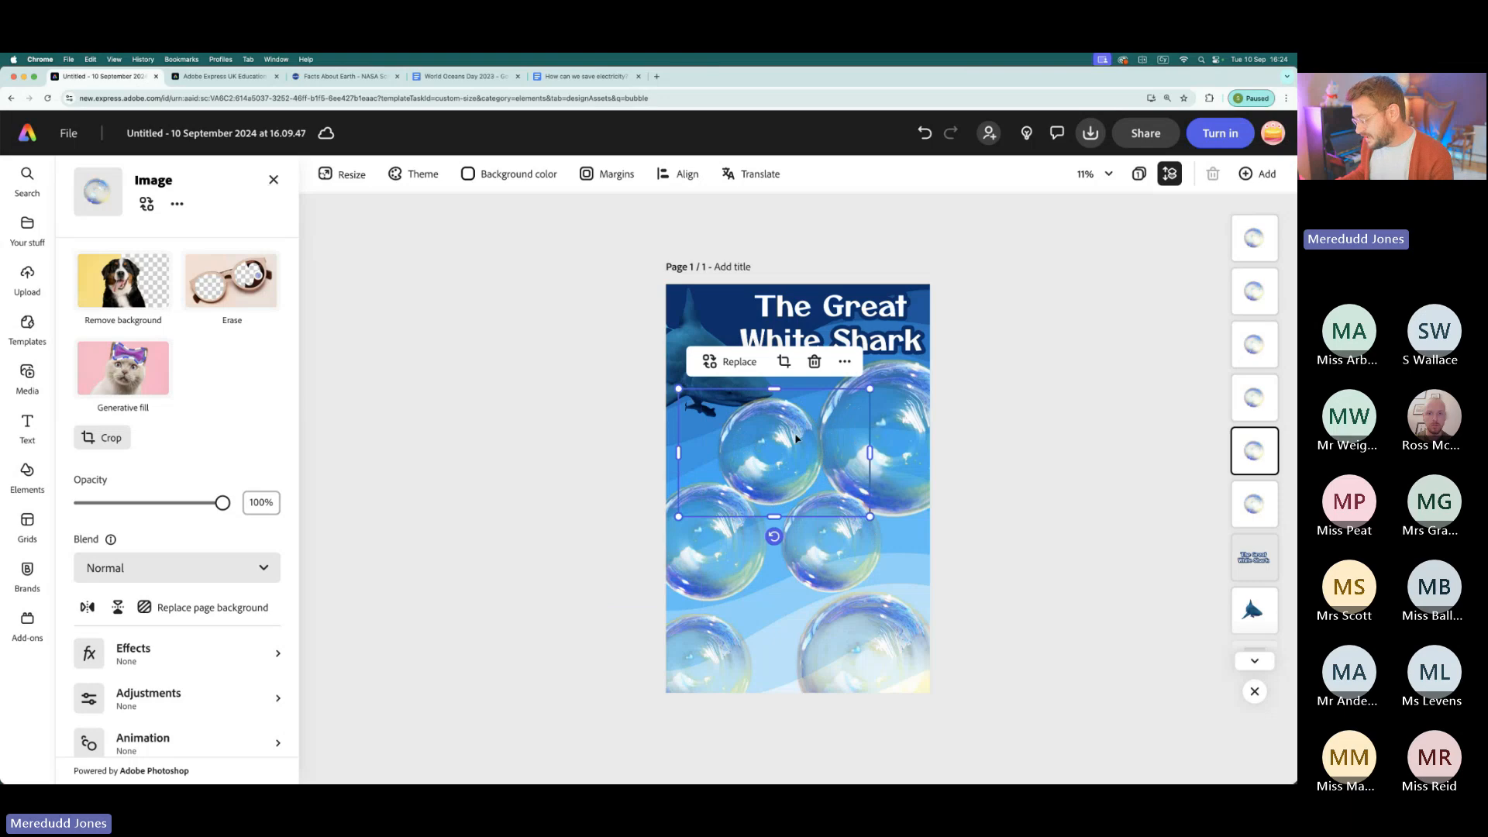
- Nudge the upper-centre bubble so it overlaps the shark's snout, and move its layer behind the shark
{"action": "scroll", "coordinate": [796, 438], "scroll_direction": "up", "scroll_amount": 5}
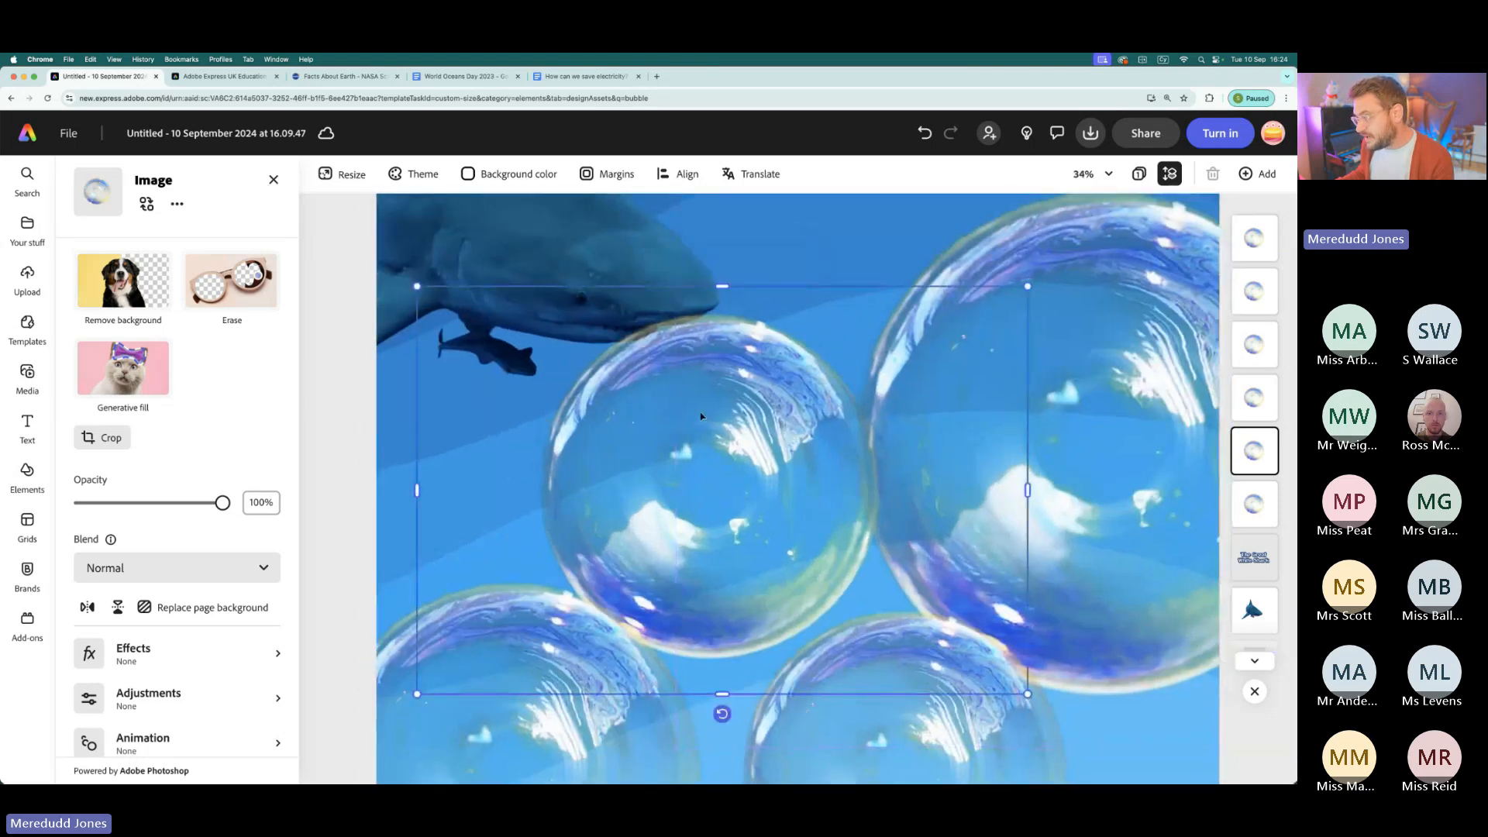
{"action": "left_click_drag", "start_coordinate": [701, 416], "coordinate": [686, 402]}
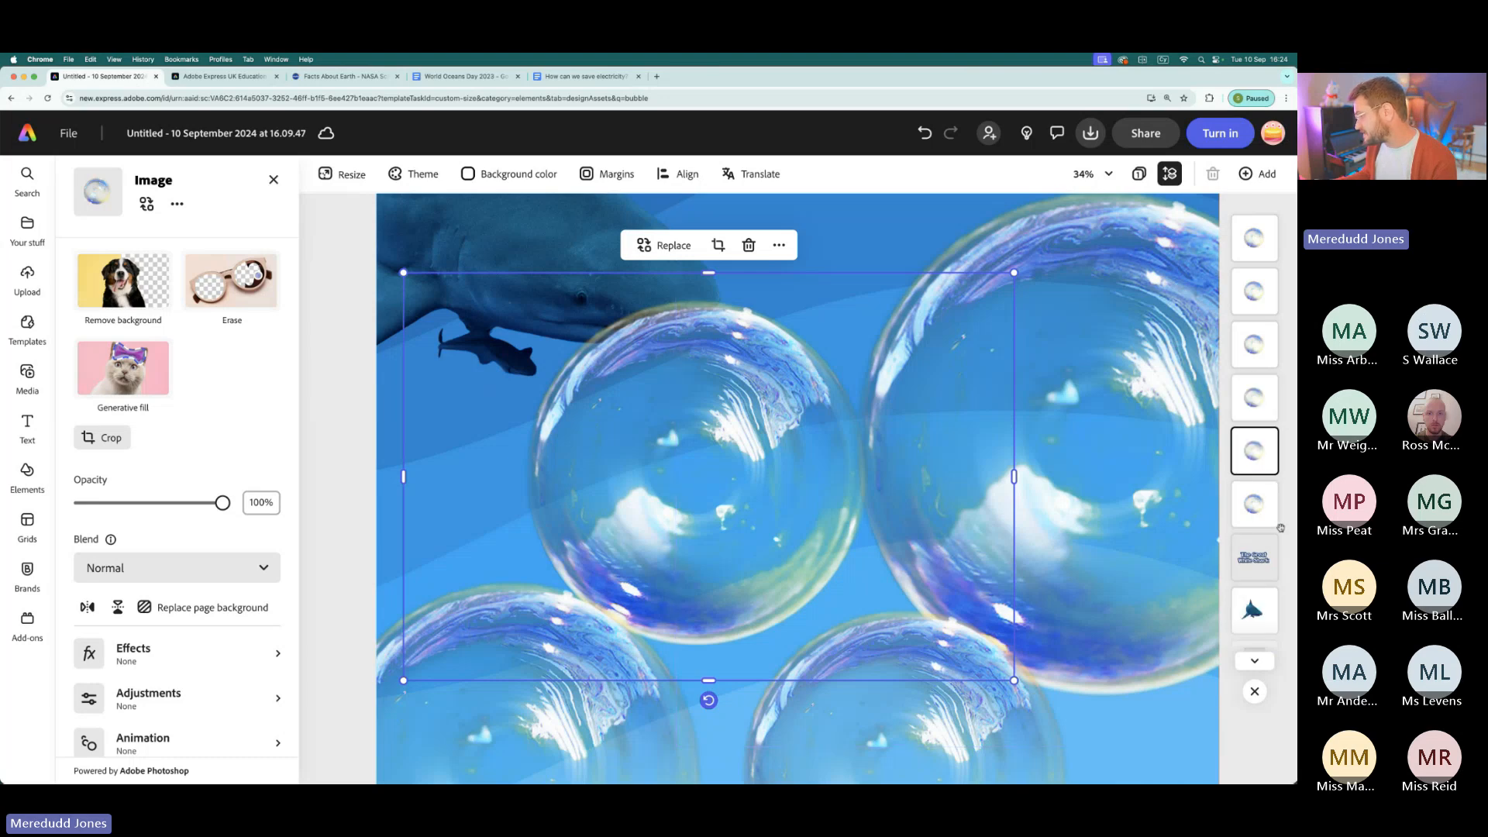
{"action": "left_click_drag", "start_coordinate": [1260, 449], "coordinate": [1260, 606]}
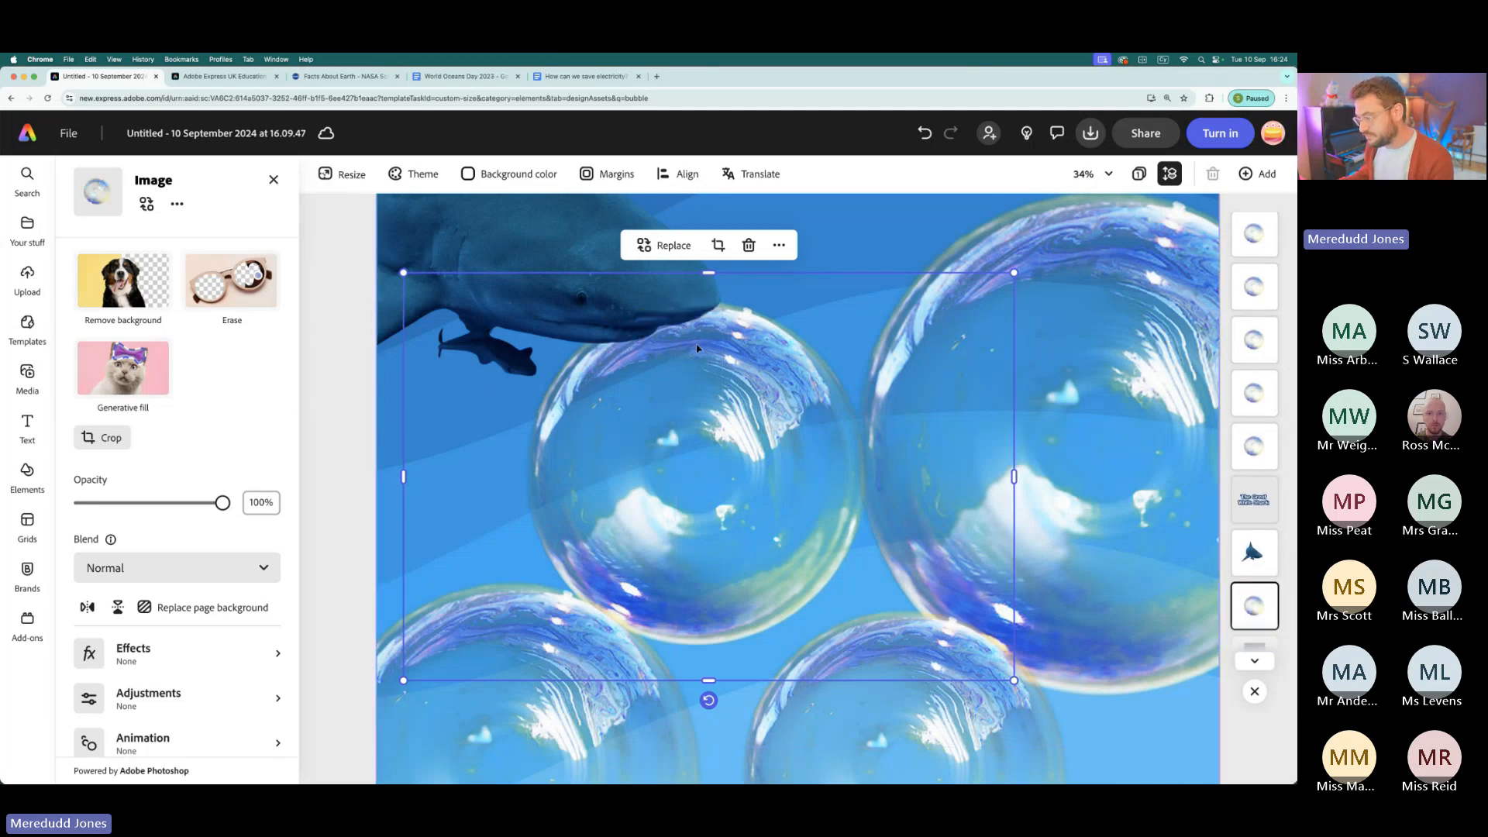
- Review the stacking-order options for the bubble behind the shark and look through the page's layer stack
{"action": "scroll", "coordinate": [695, 344], "scroll_direction": "down", "scroll_amount": 10}
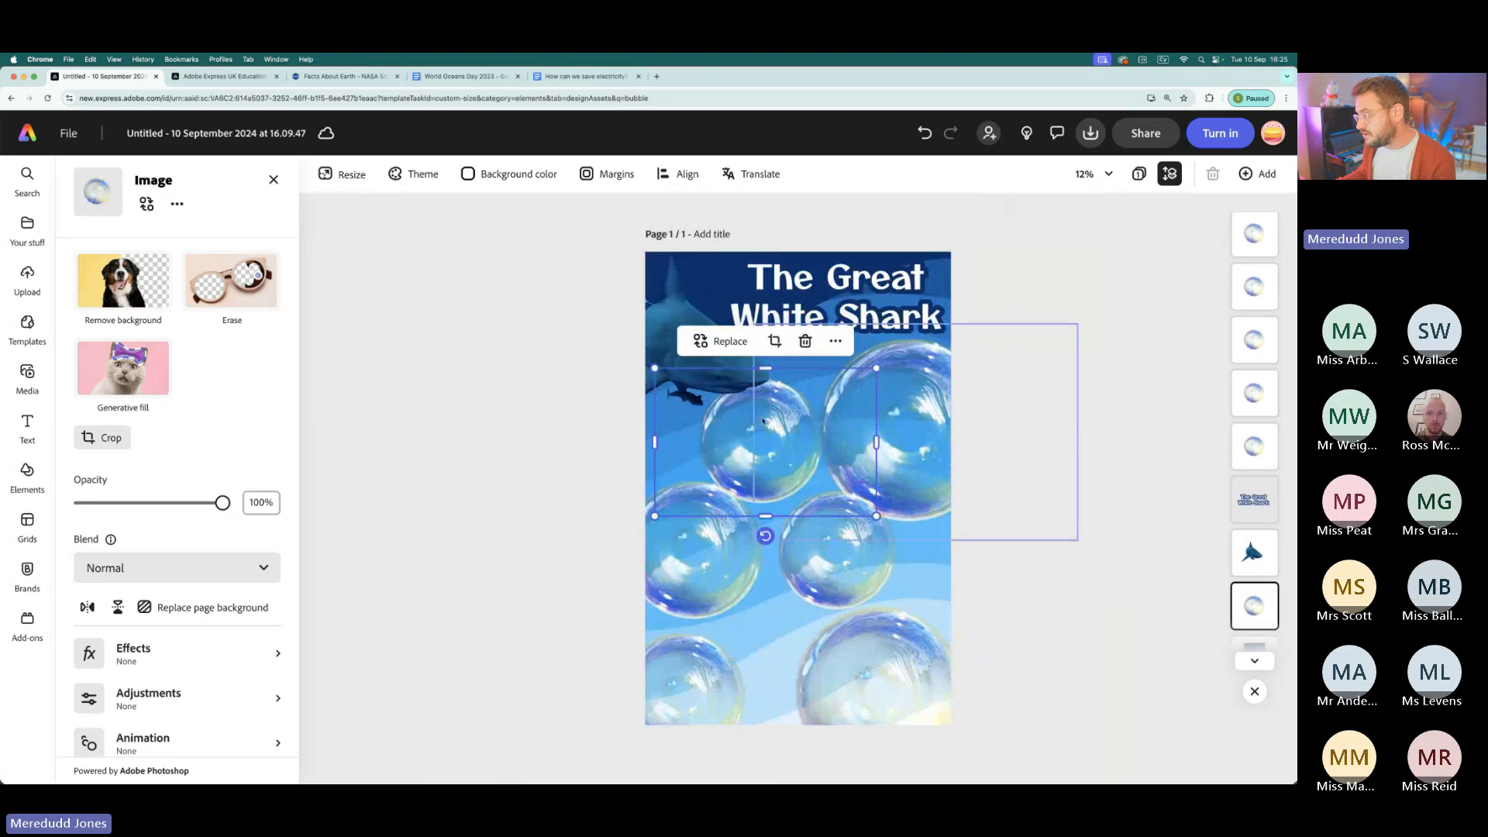
{"action": "right_click", "coordinate": [779, 436]}
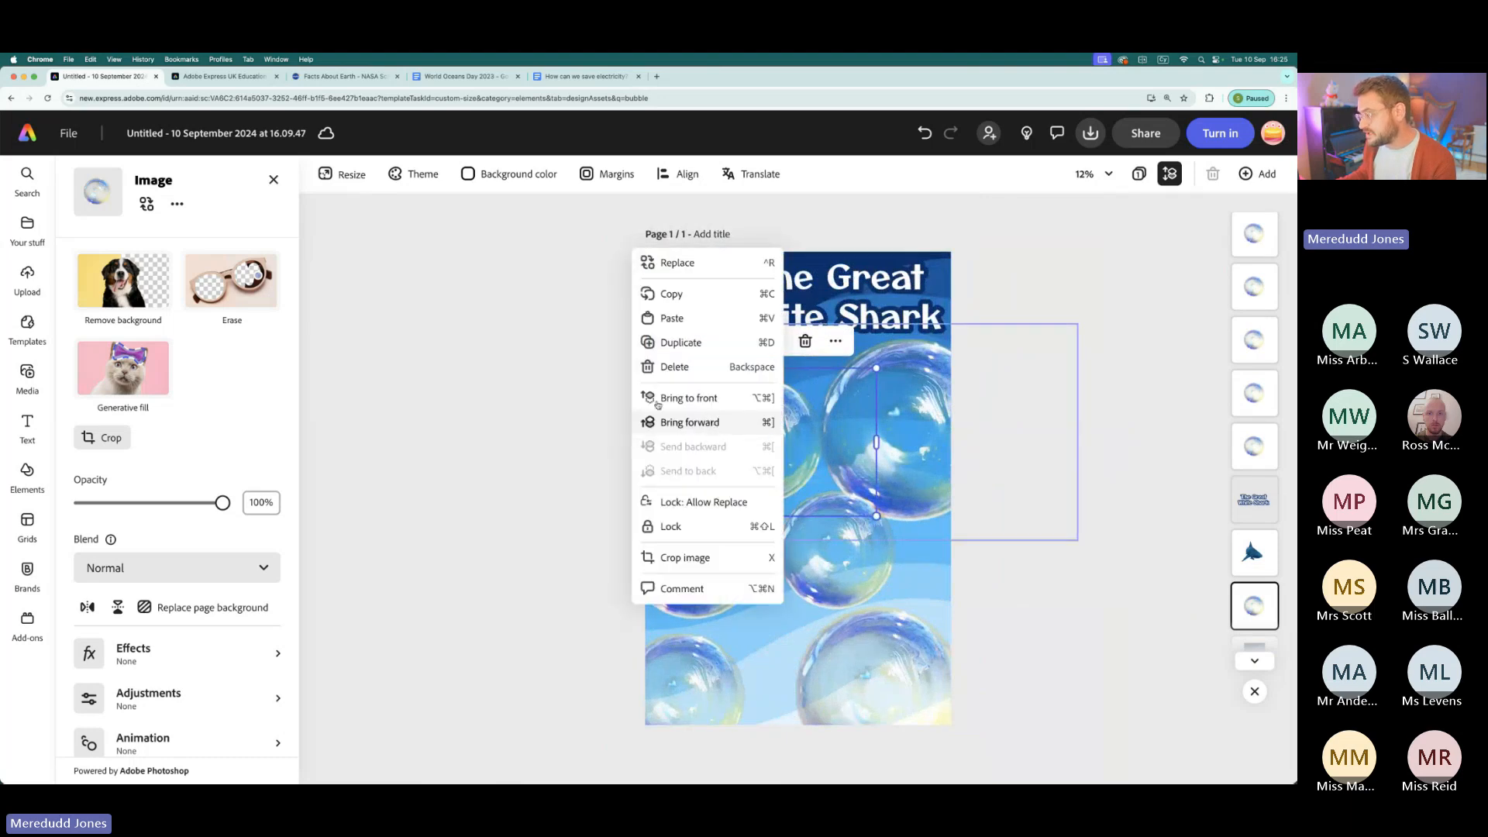
{"action": "left_click", "coordinate": [496, 405]}
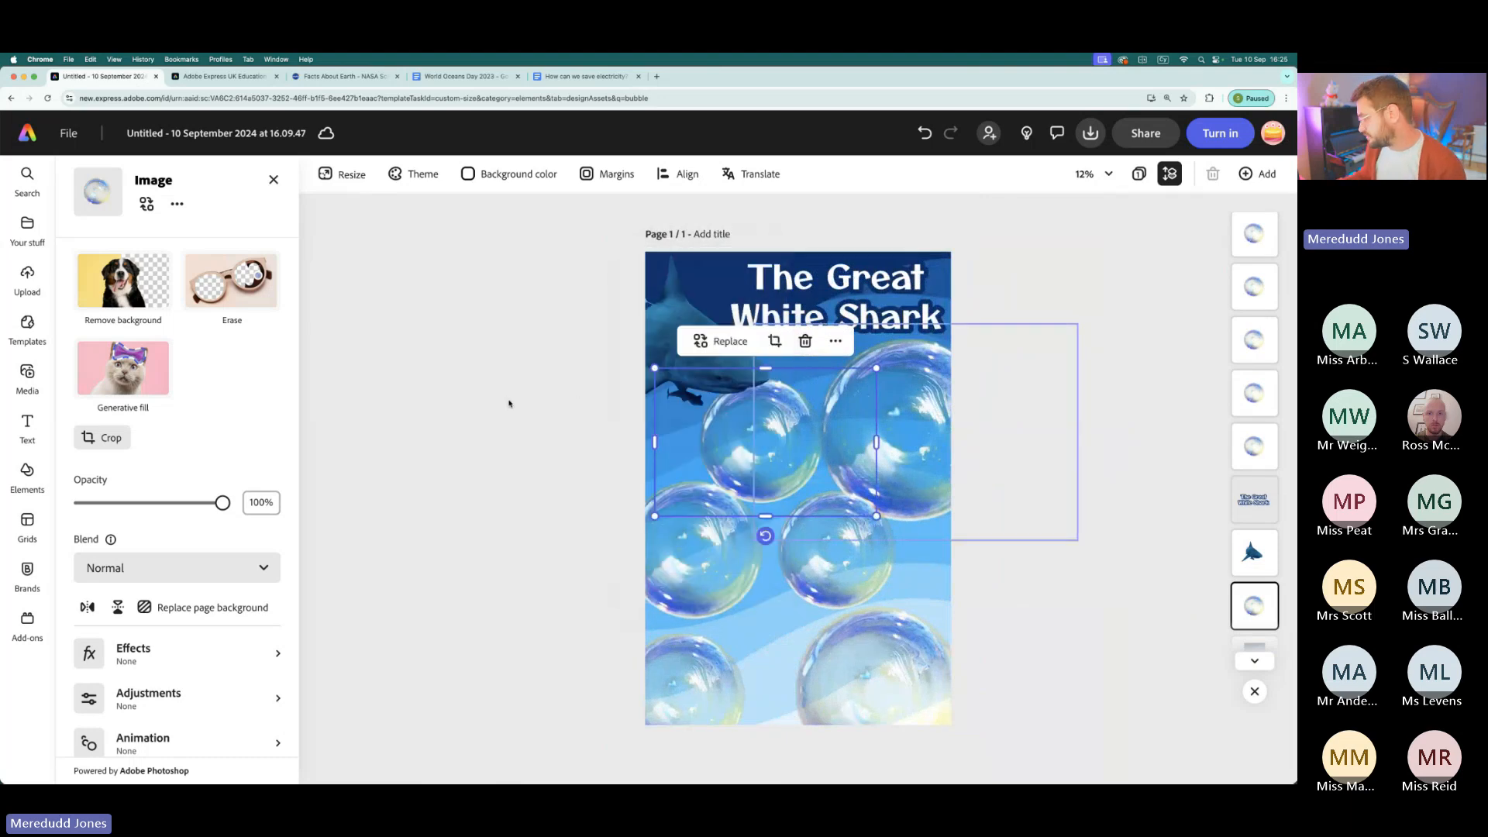
{"action": "scroll", "coordinate": [1271, 274], "scroll_direction": "down", "scroll_amount": 1}
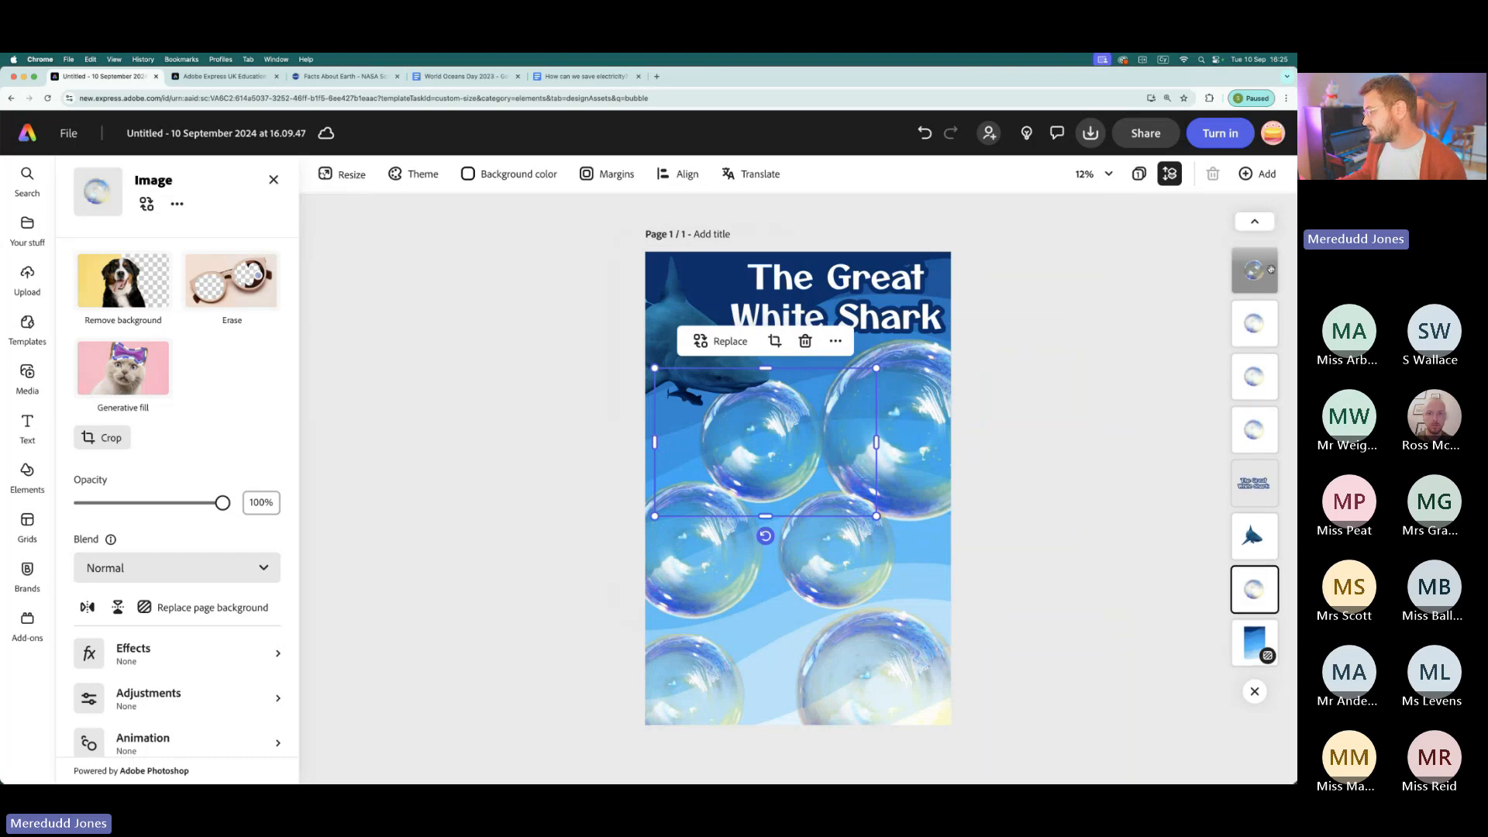
- Deselect the bubble and add a new default text box to the page
{"action": "scroll", "coordinate": [1265, 256], "scroll_direction": "up", "scroll_amount": 1}
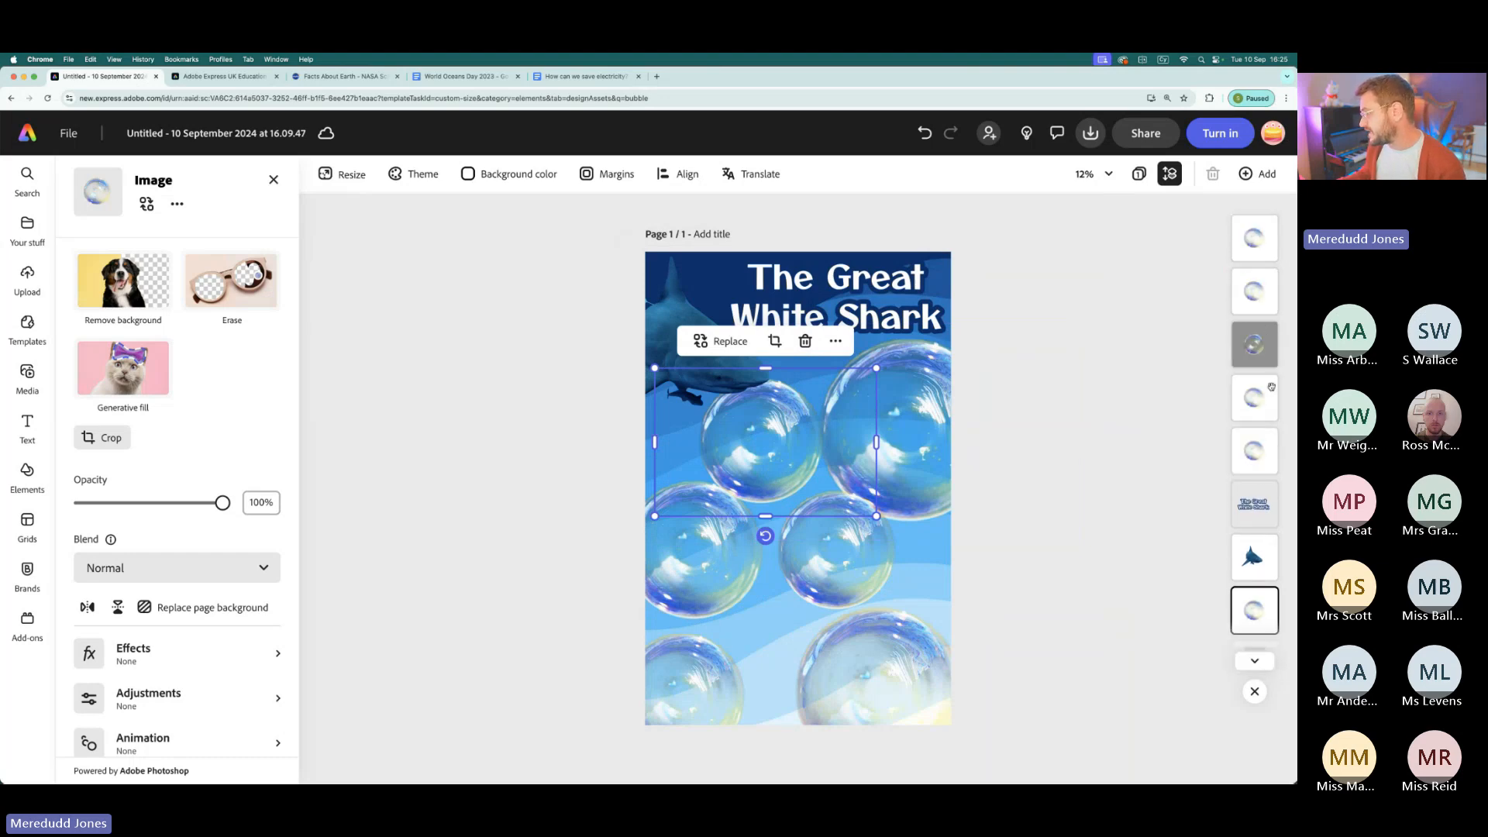
{"action": "left_click", "coordinate": [516, 465]}
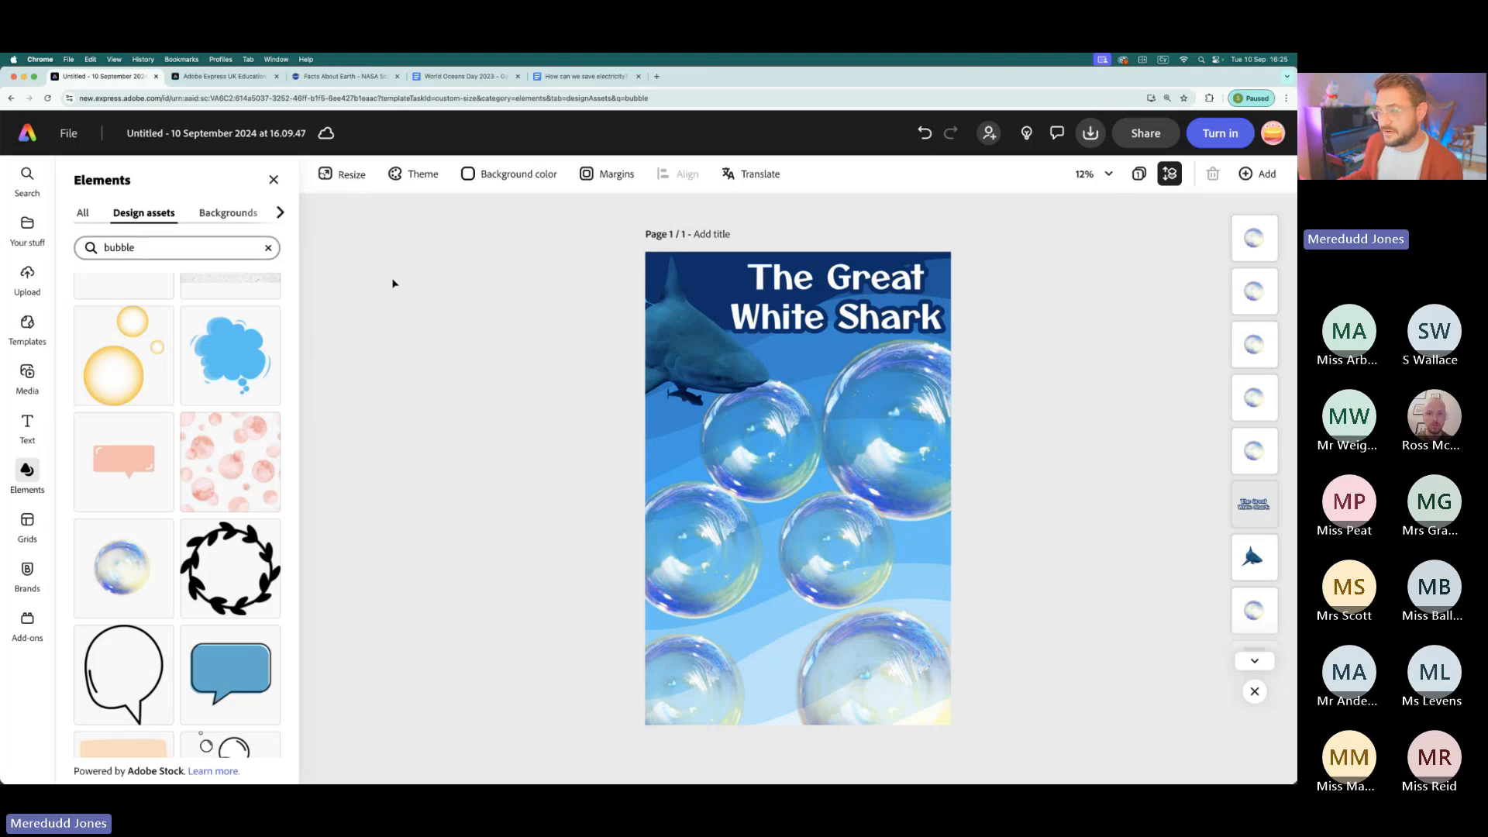
{"action": "left_click", "coordinate": [27, 425]}
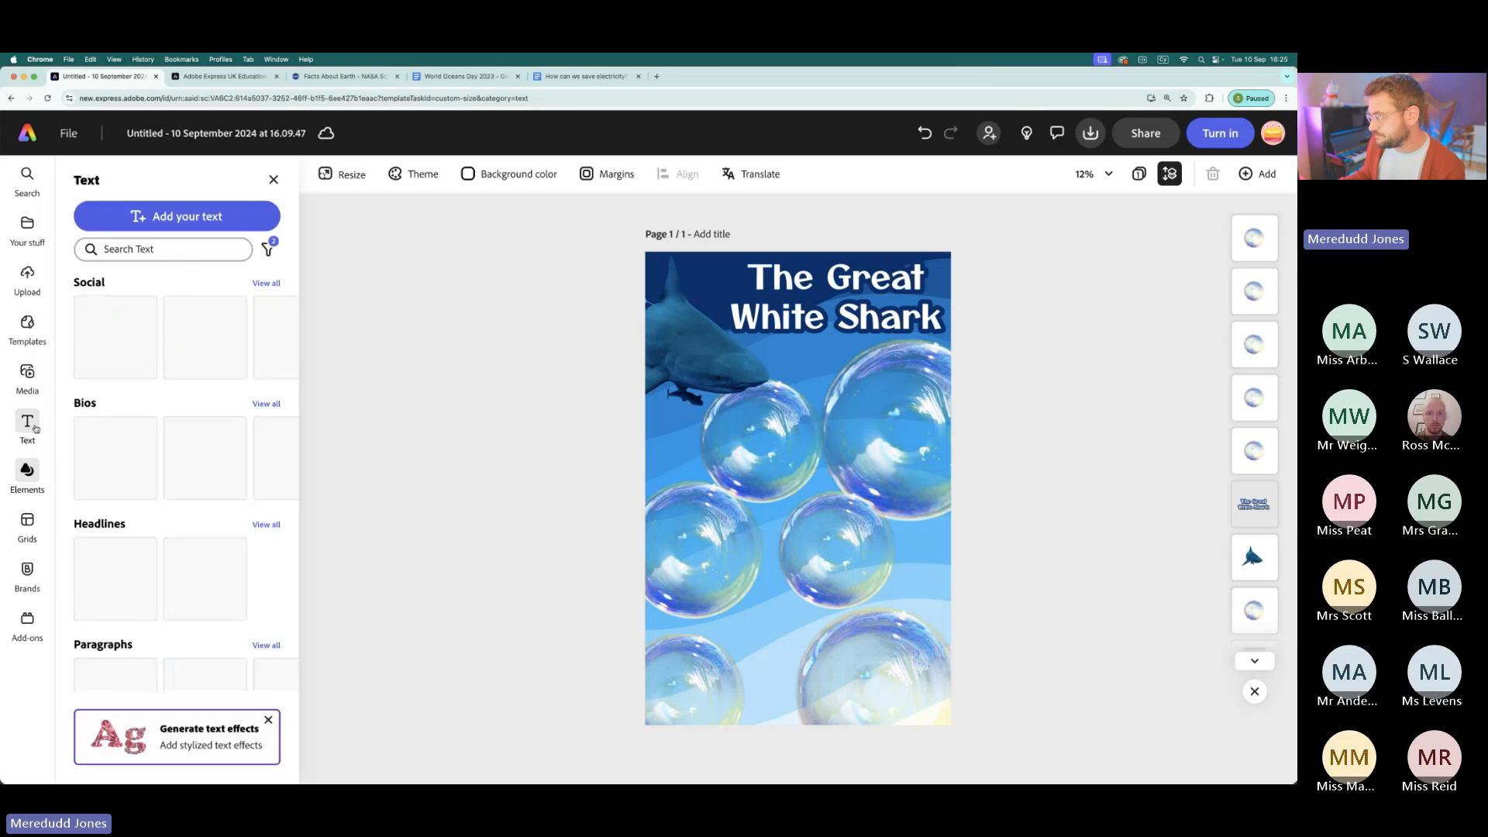
{"action": "left_click", "coordinate": [157, 221]}
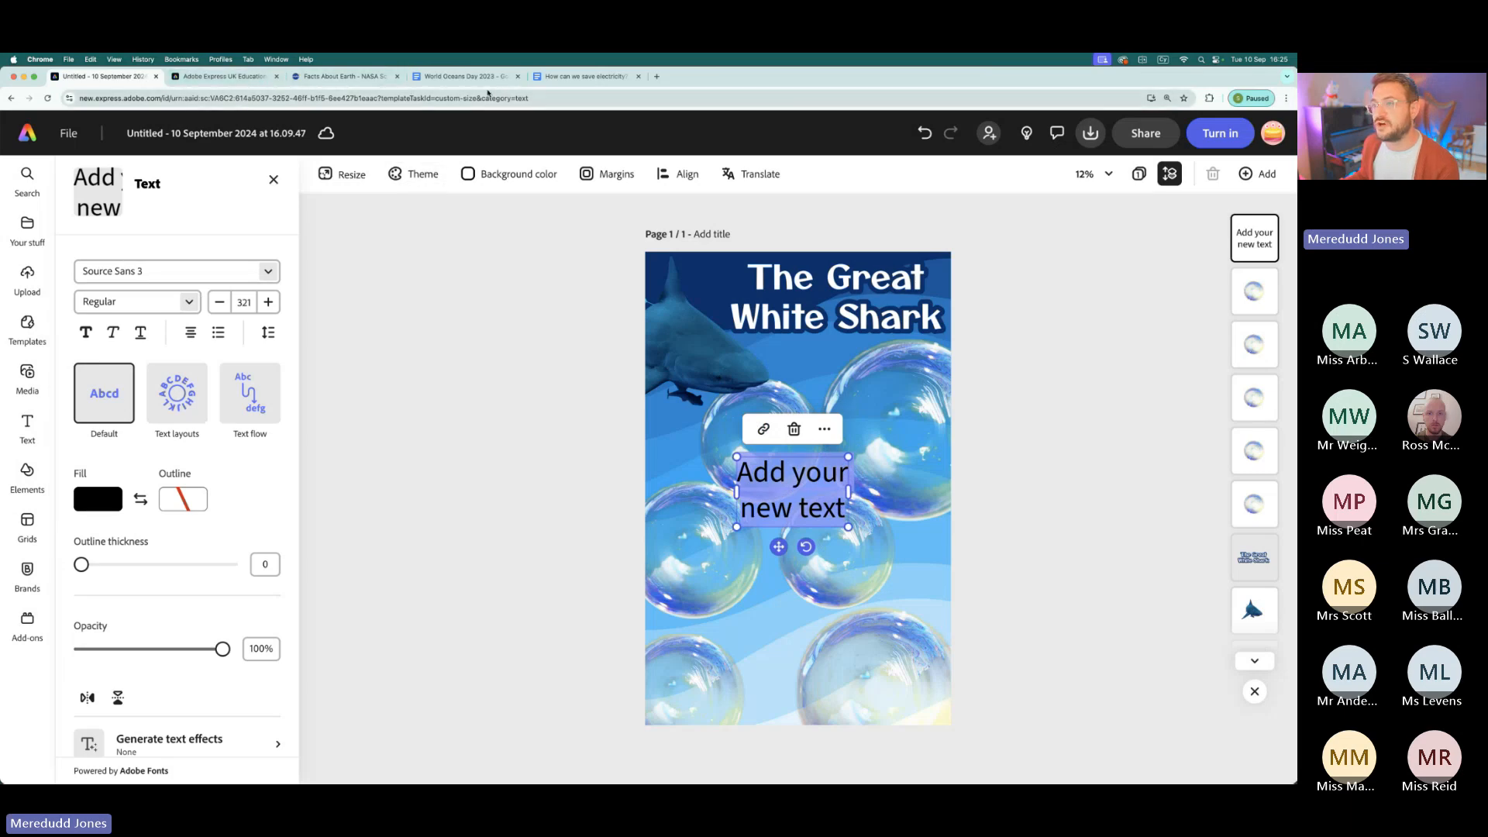
- Fill the new text box with the copied "STATUS Vulnerable" entry from the World Oceans Day 2023 document, without the trailing blank line
{"action": "left_click", "coordinate": [476, 79]}
{"action": "left_click", "coordinate": [532, 209]}
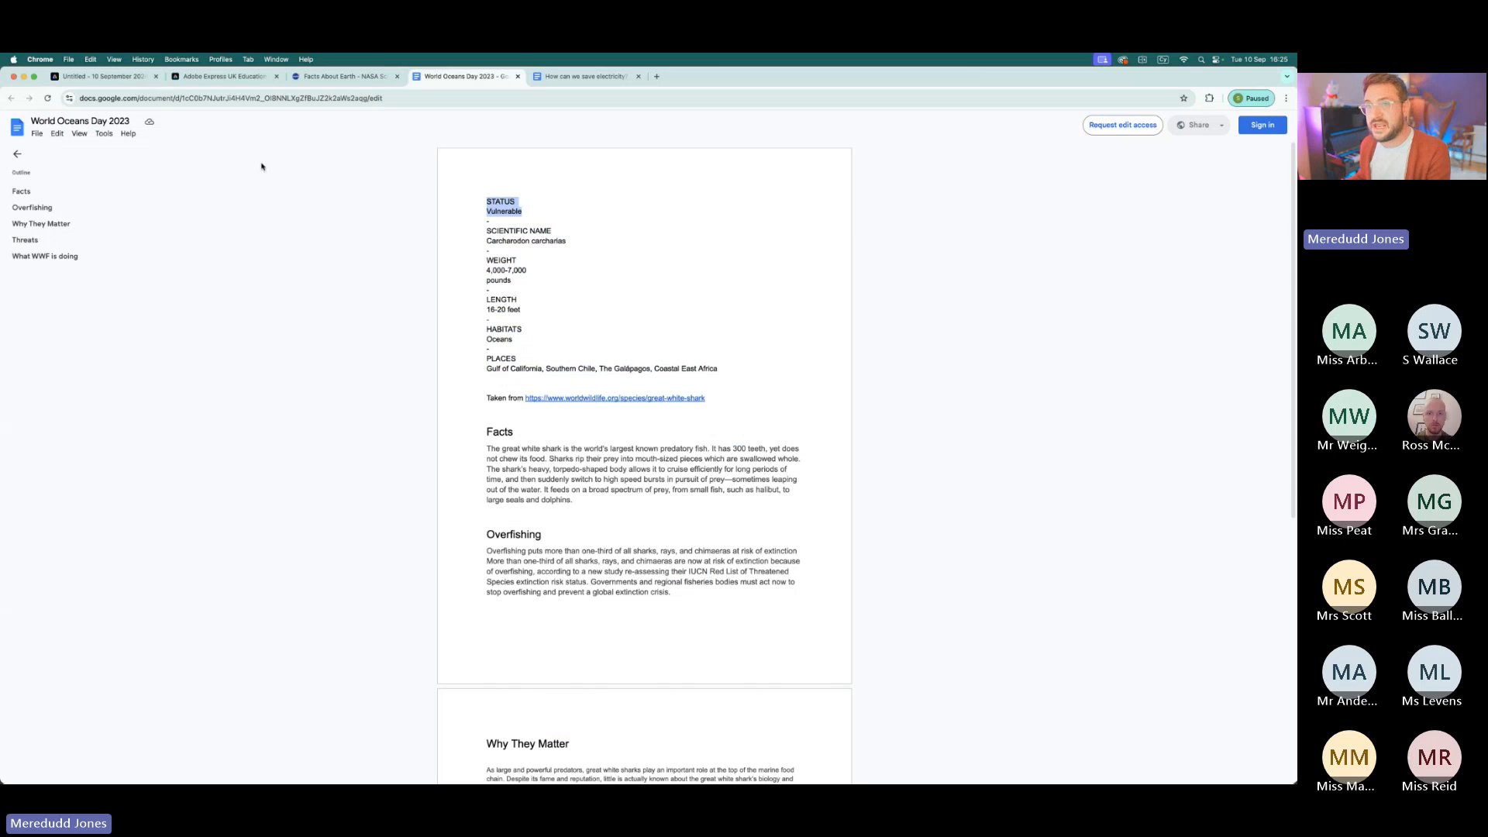
{"action": "left_click", "coordinate": [101, 76]}
{"action": "type", "text": "STATUS Vulnerable"}
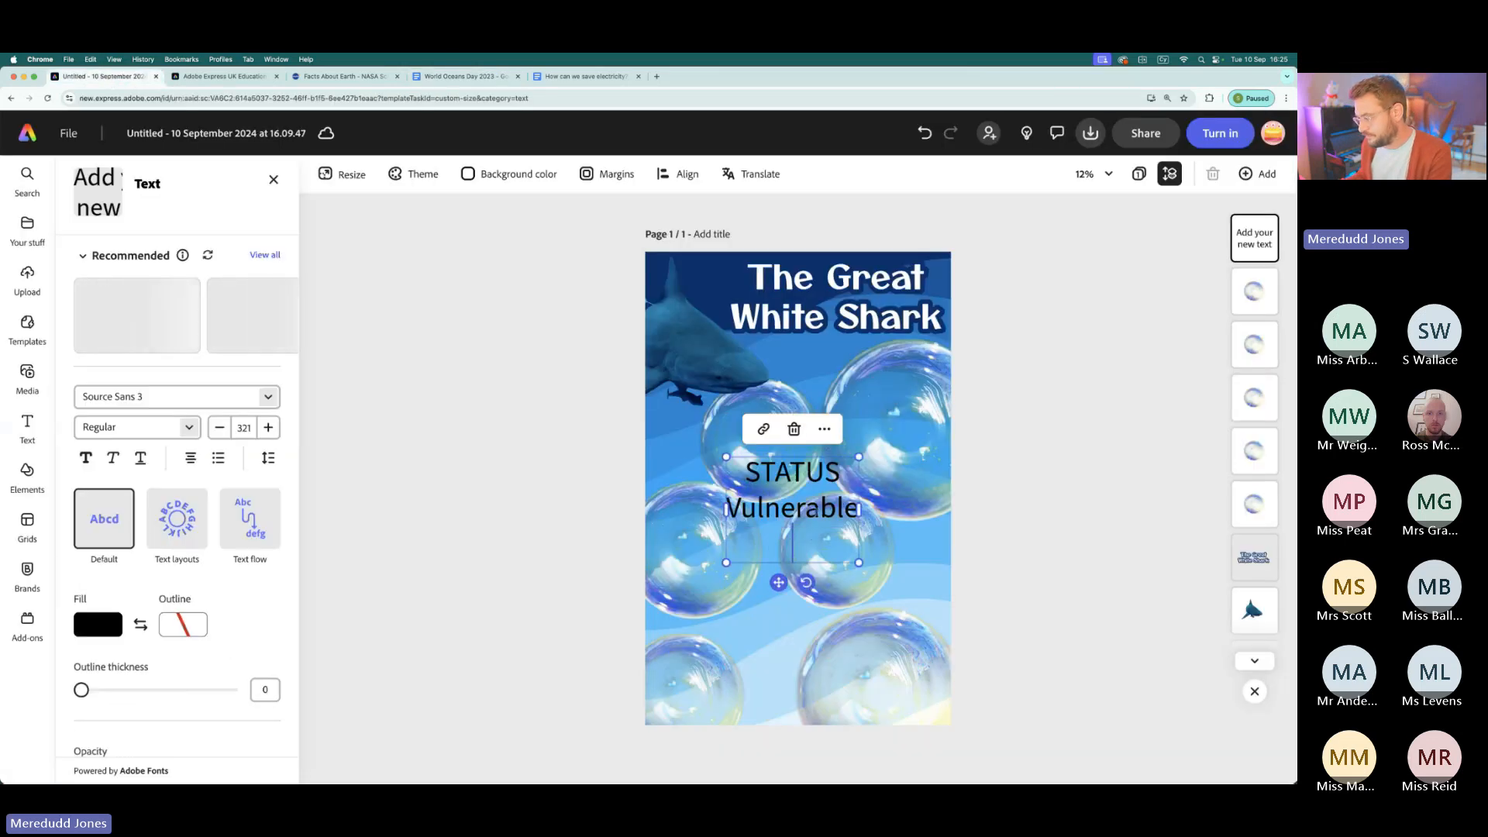
{"action": "key", "text": "BackSpace"}
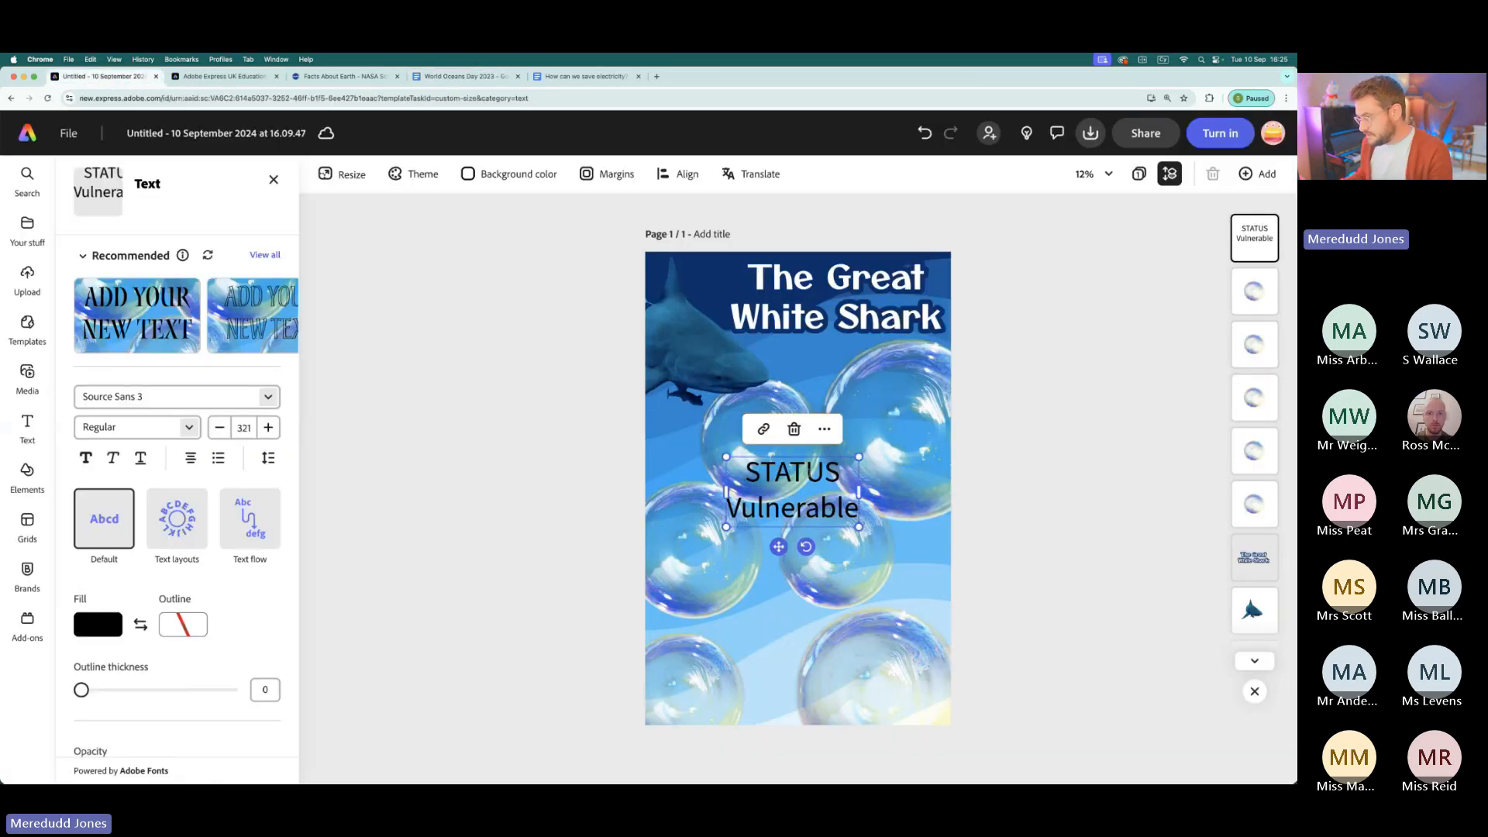
- Move the status text onto the large bubble below the title and shrink it to size 234
{"action": "left_click_drag", "start_coordinate": [765, 458], "coordinate": [844, 391]}
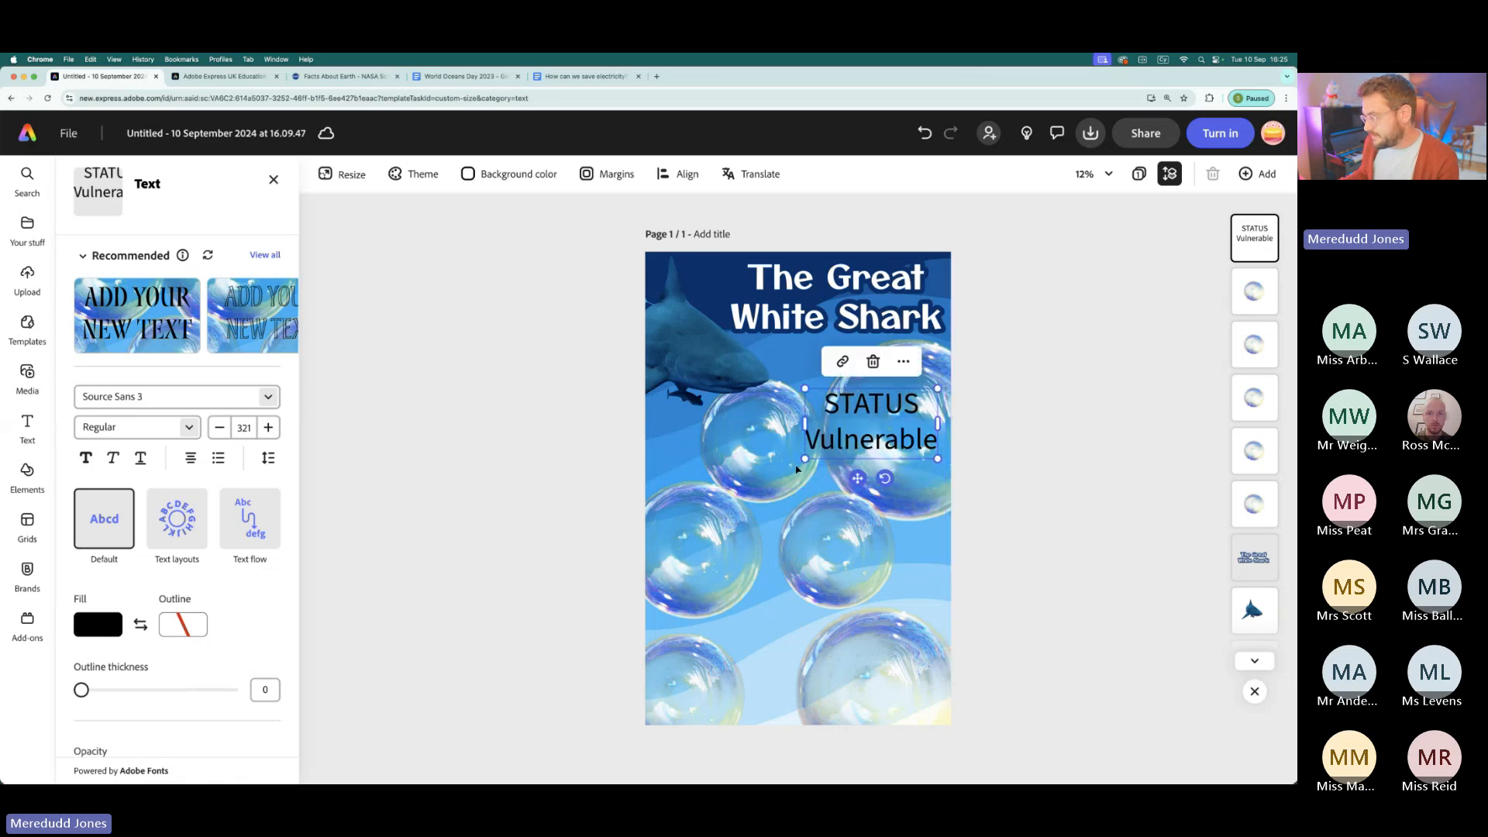
{"action": "left_click_drag", "start_coordinate": [805, 458], "coordinate": [851, 439]}
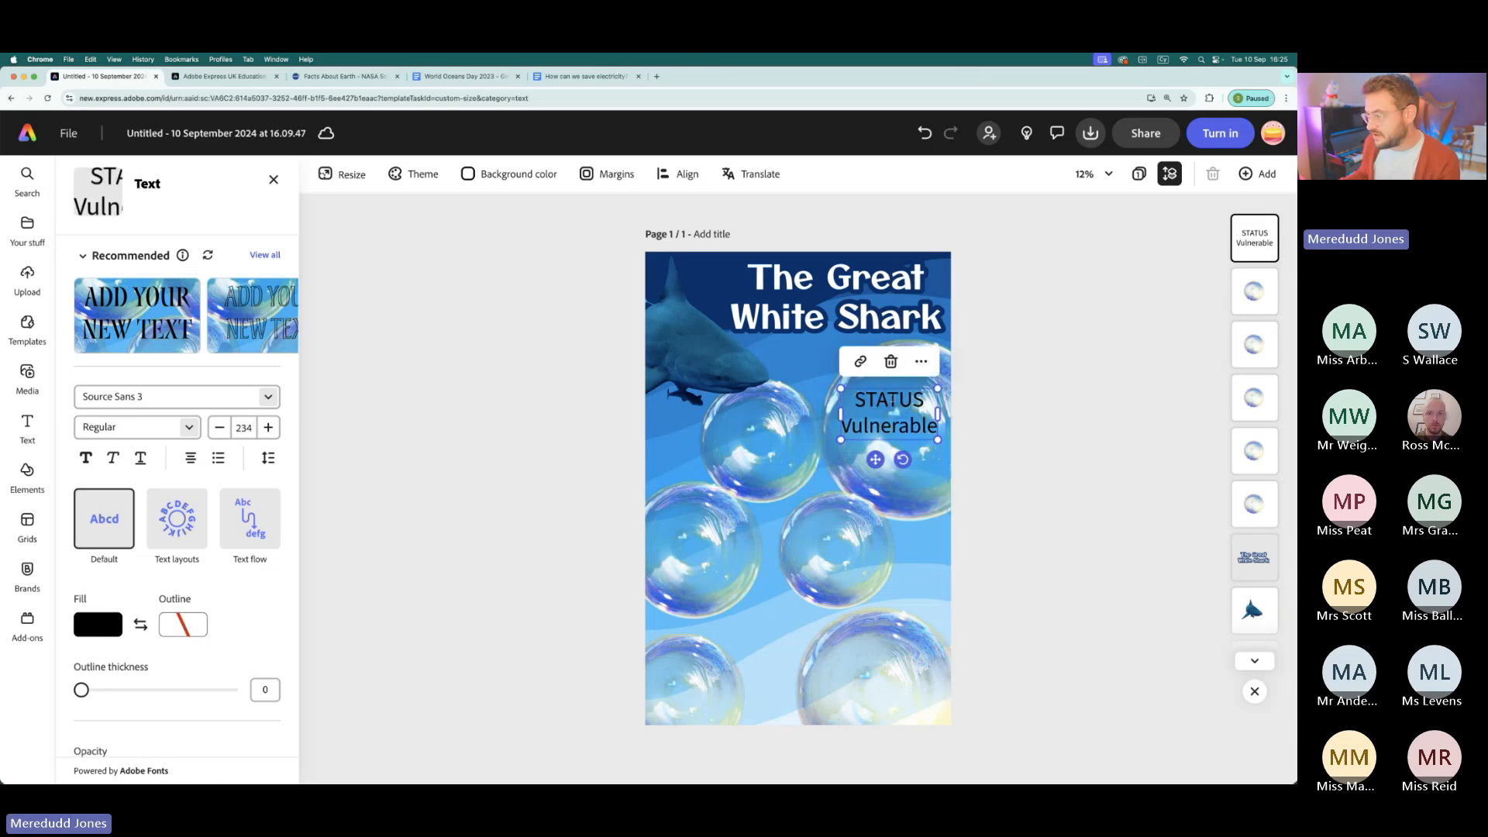
{"action": "left_click_drag", "start_coordinate": [897, 387], "coordinate": [900, 406]}
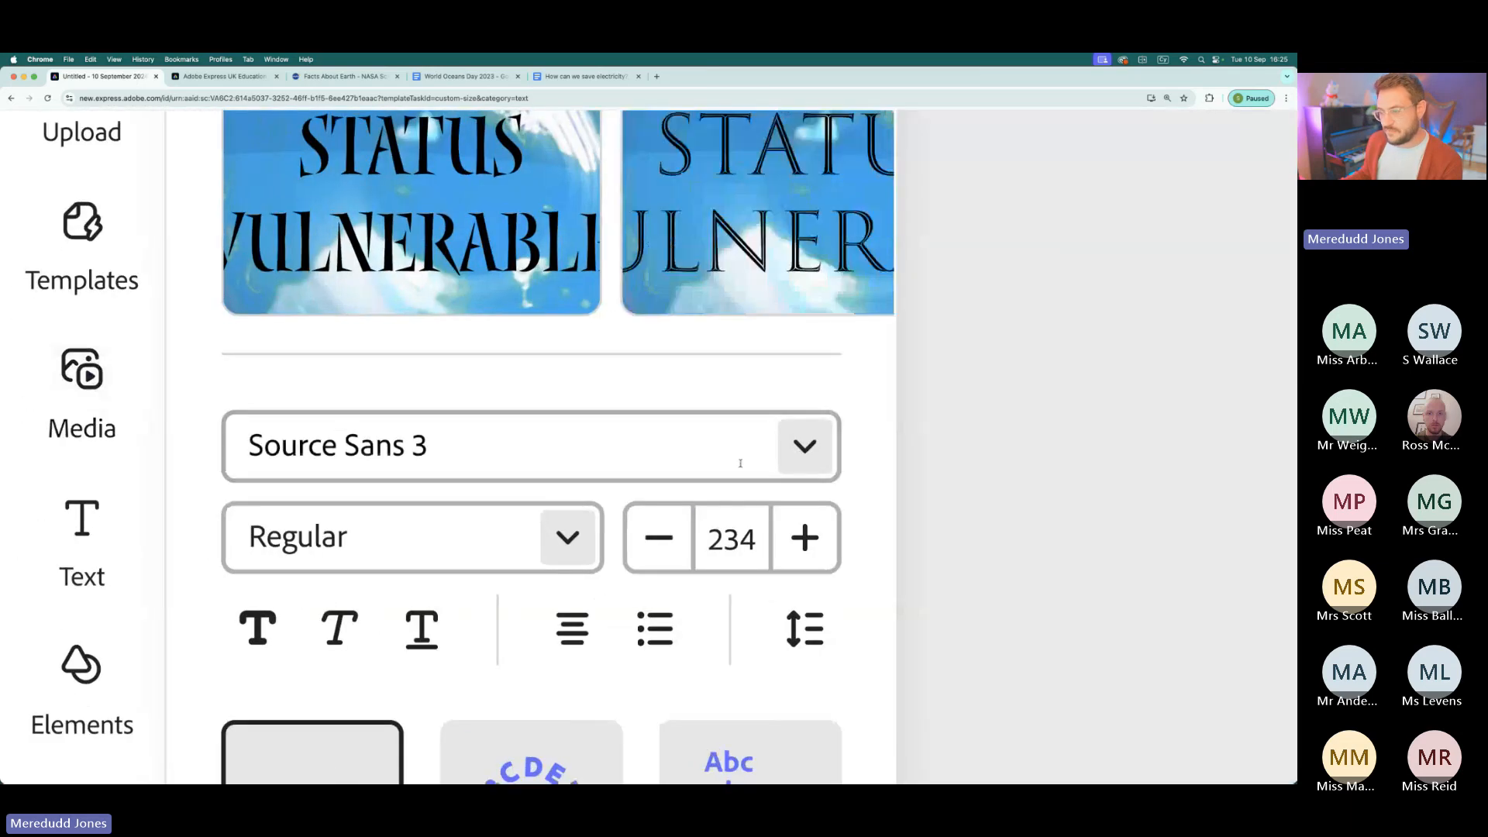
- Change the status text's font to Otomanopee One and check its available styles
{"action": "left_click", "coordinate": [800, 466]}
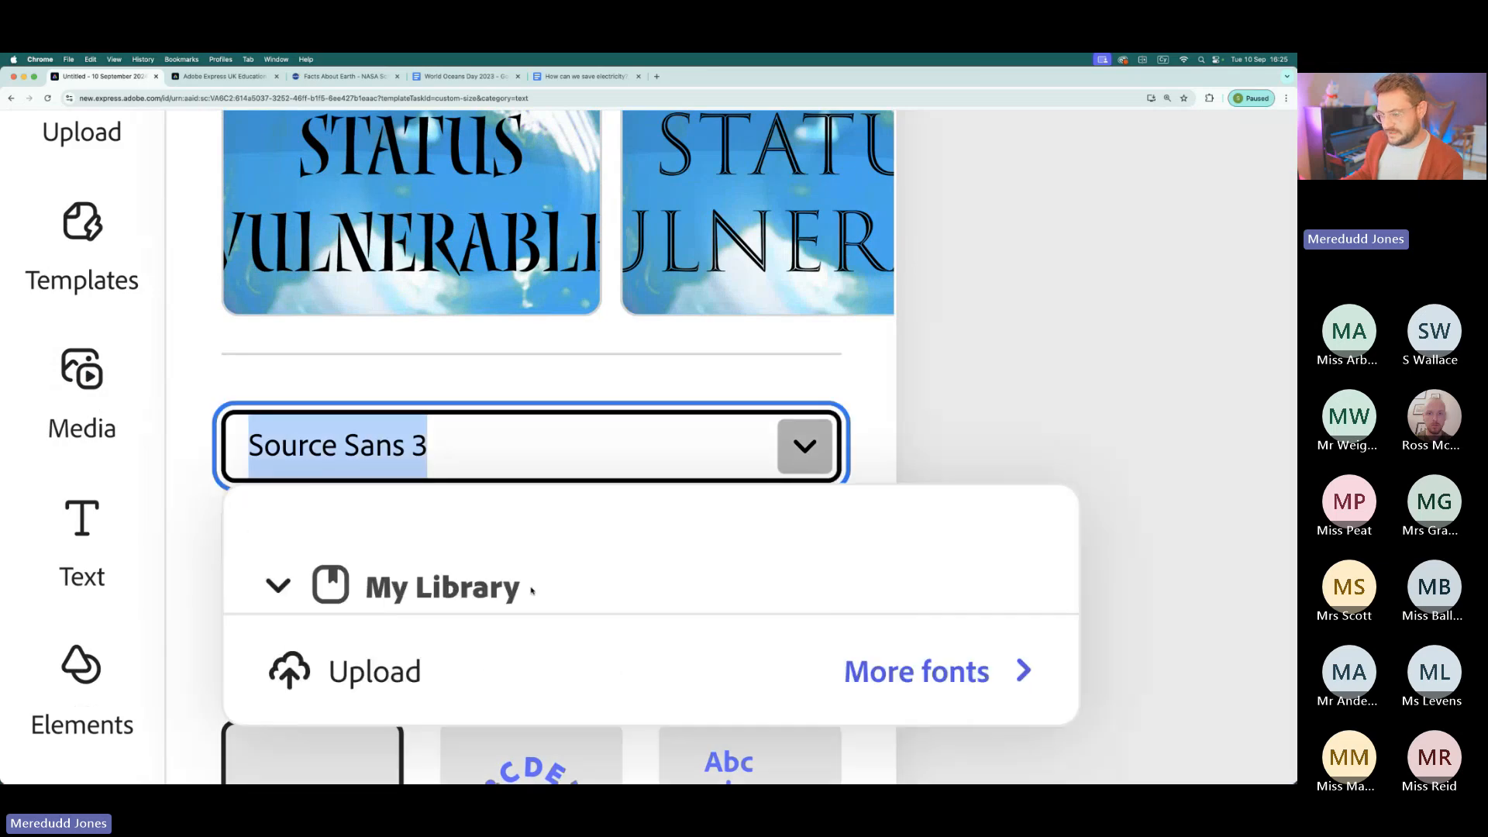
{"action": "scroll", "coordinate": [533, 591], "scroll_direction": "down", "scroll_amount": 1}
{"action": "left_click", "coordinate": [816, 351]}
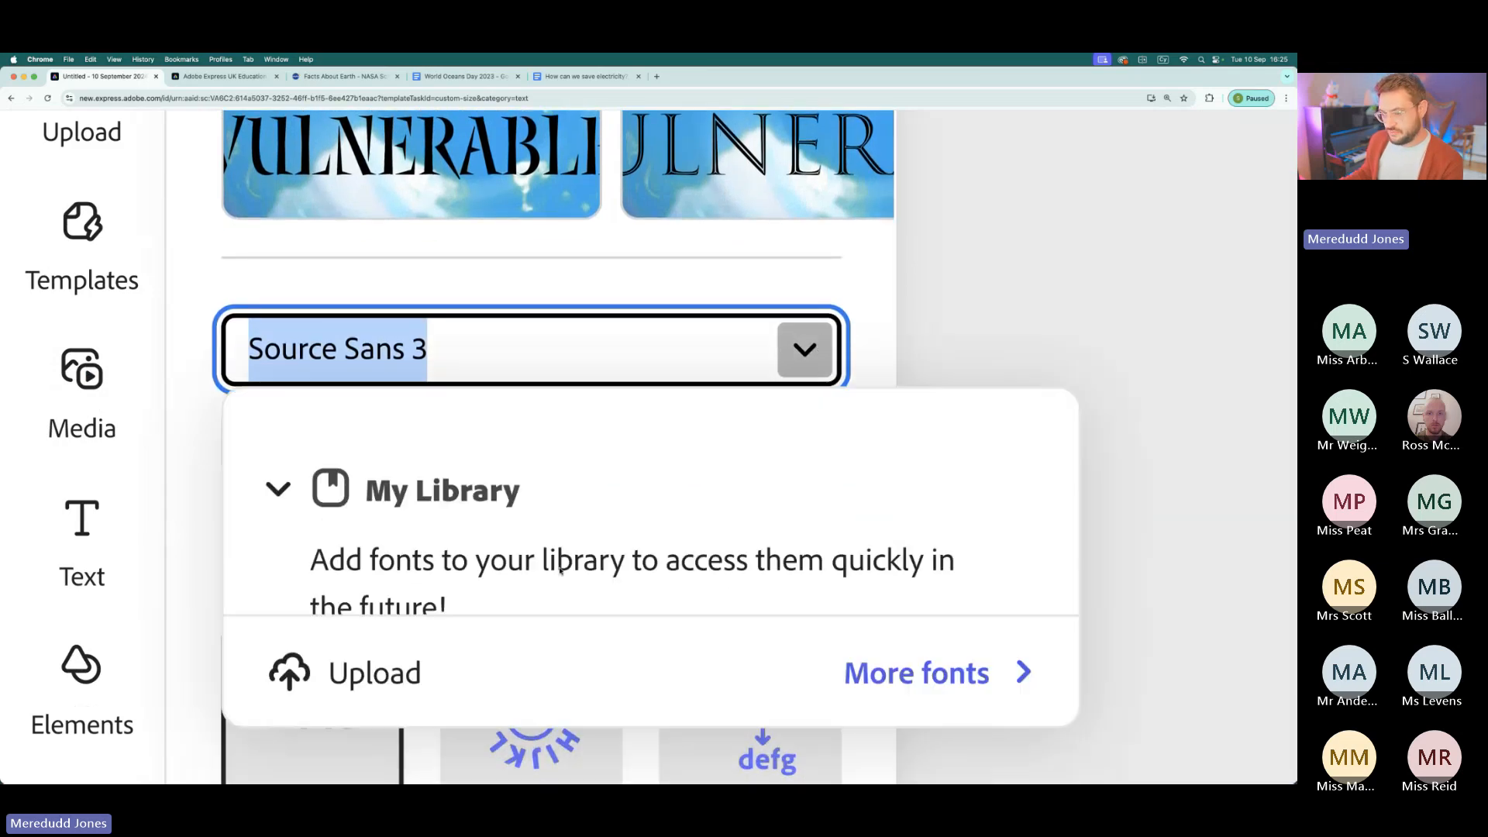
{"action": "scroll", "coordinate": [560, 571], "scroll_direction": "down", "scroll_amount": 1}
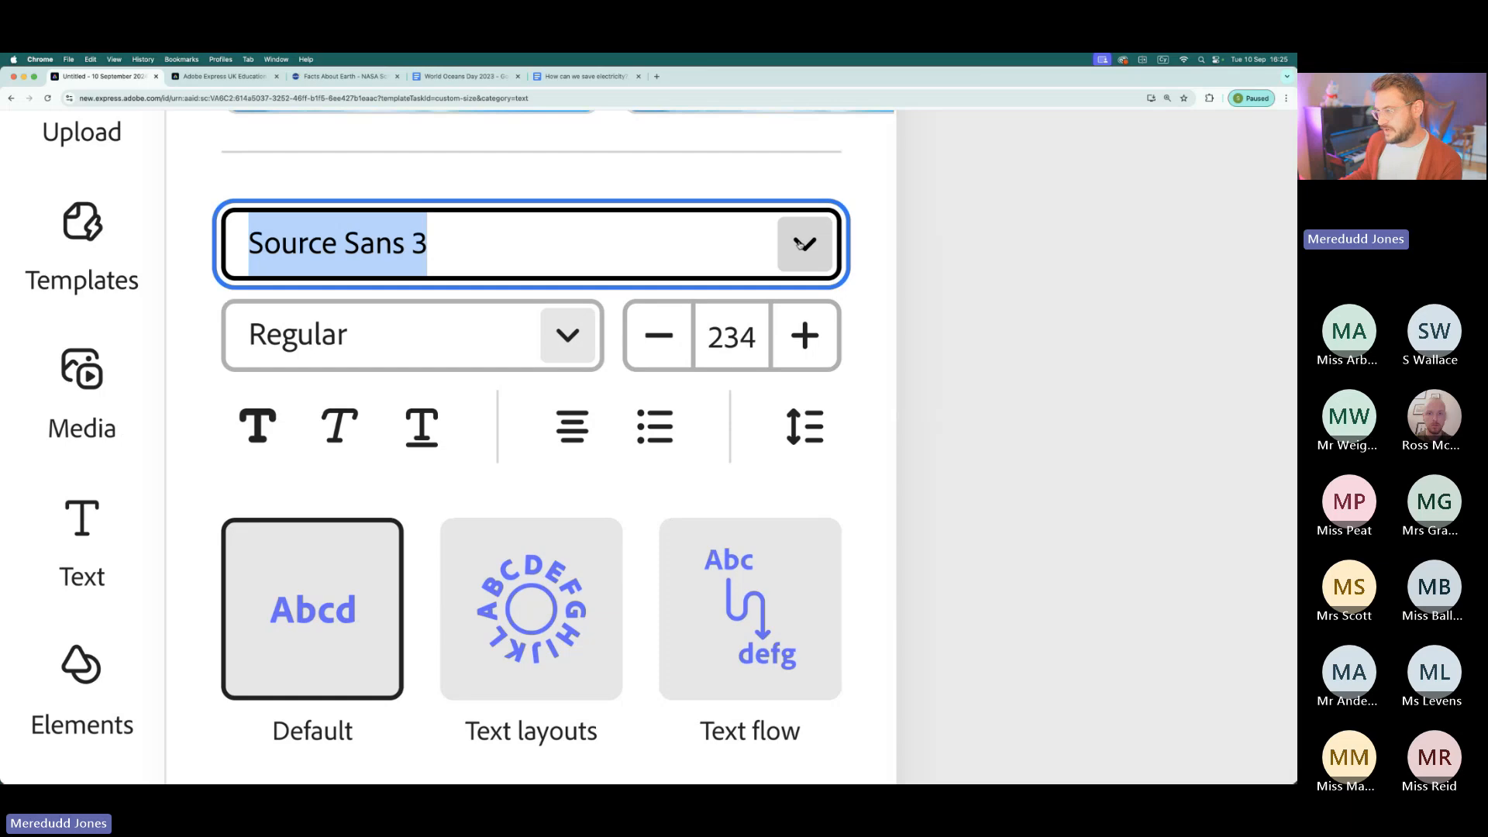
{"action": "scroll", "coordinate": [574, 262], "scroll_direction": "down", "scroll_amount": 5}
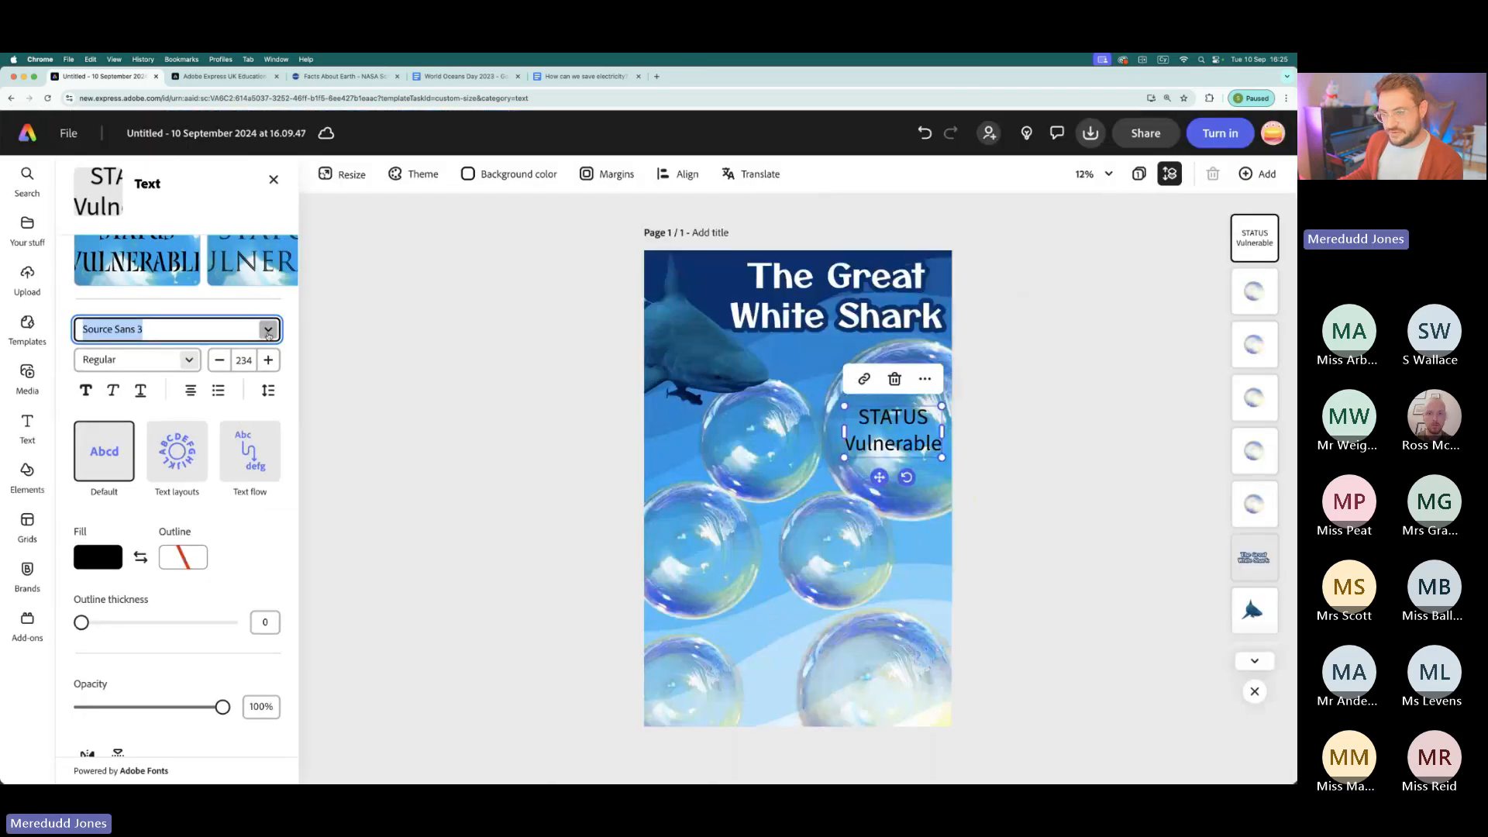
{"action": "left_click", "coordinate": [268, 331]}
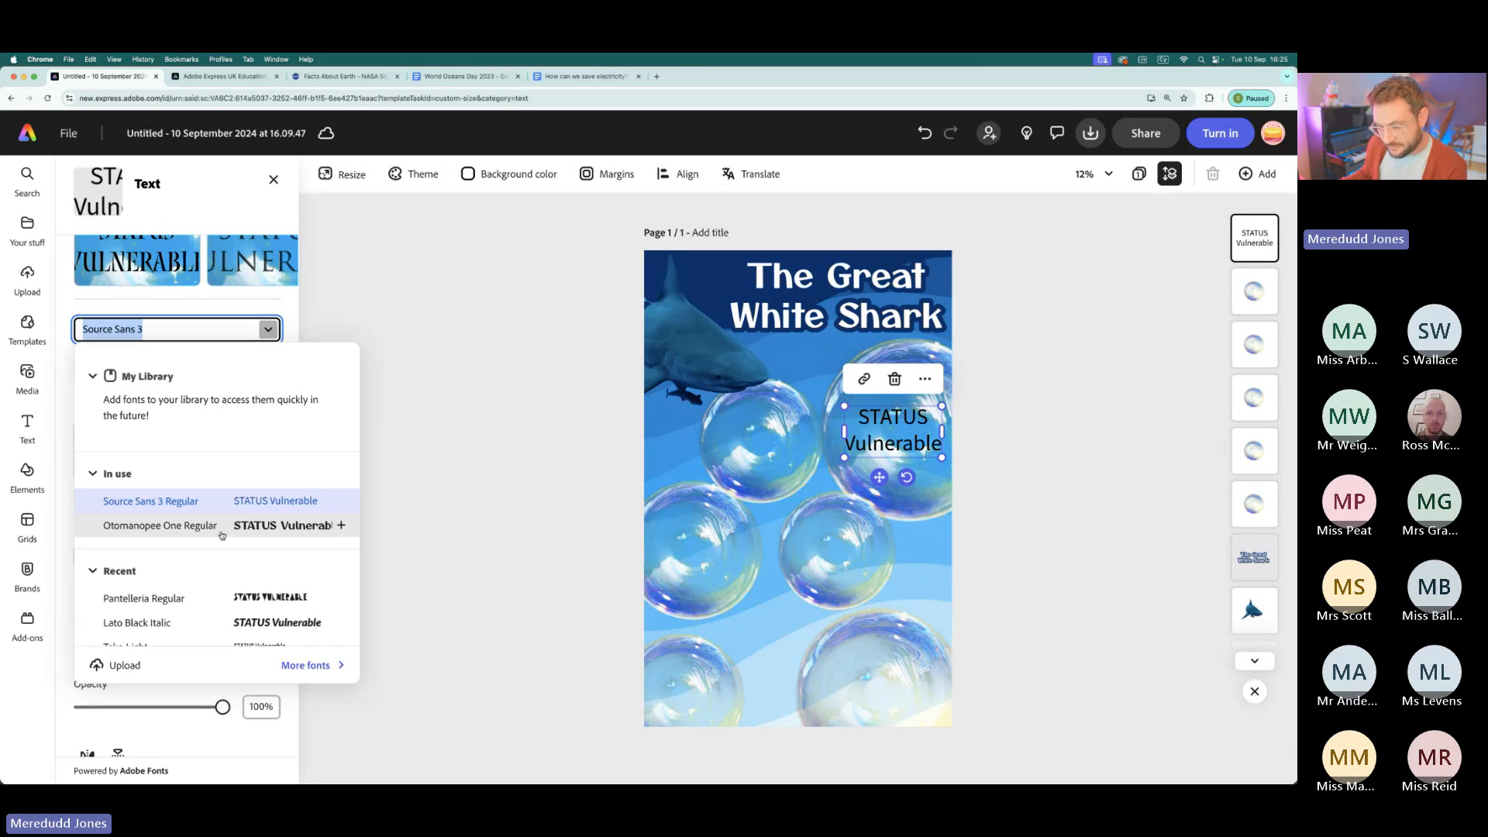
{"action": "left_click", "coordinate": [161, 525]}
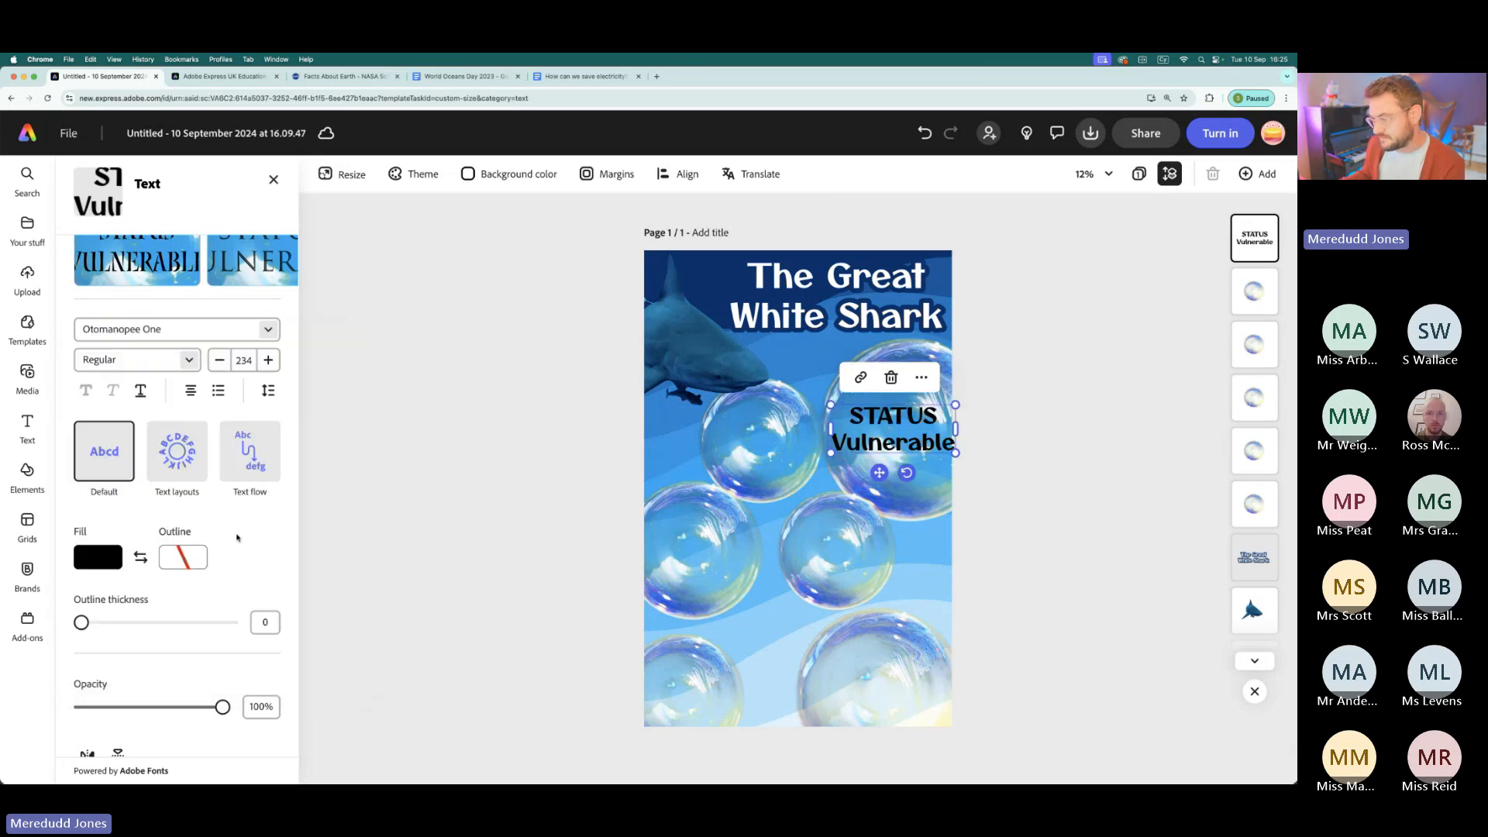
{"action": "left_click", "coordinate": [193, 367]}
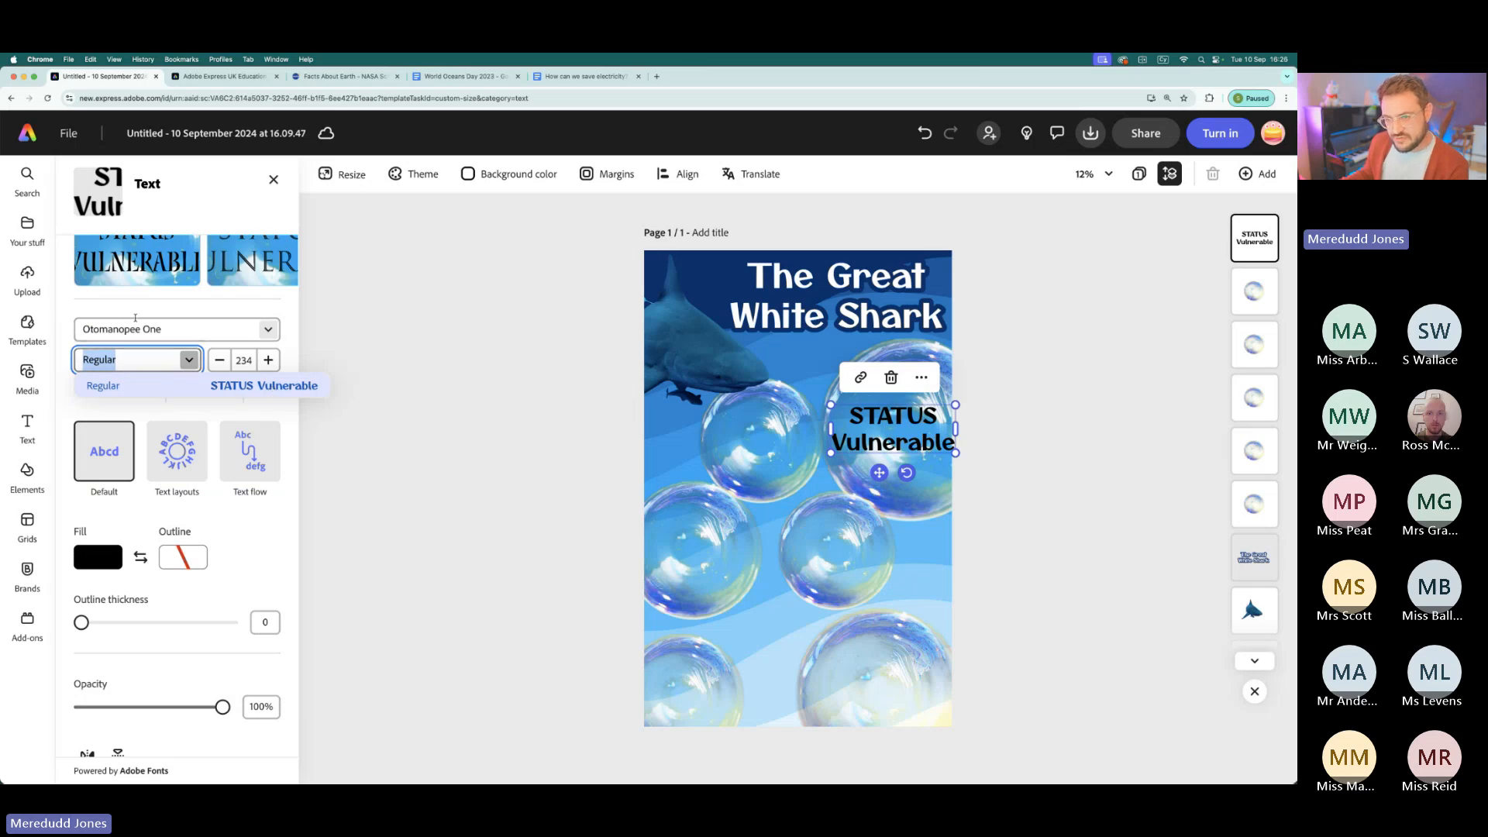
{"action": "left_click", "coordinate": [146, 317]}
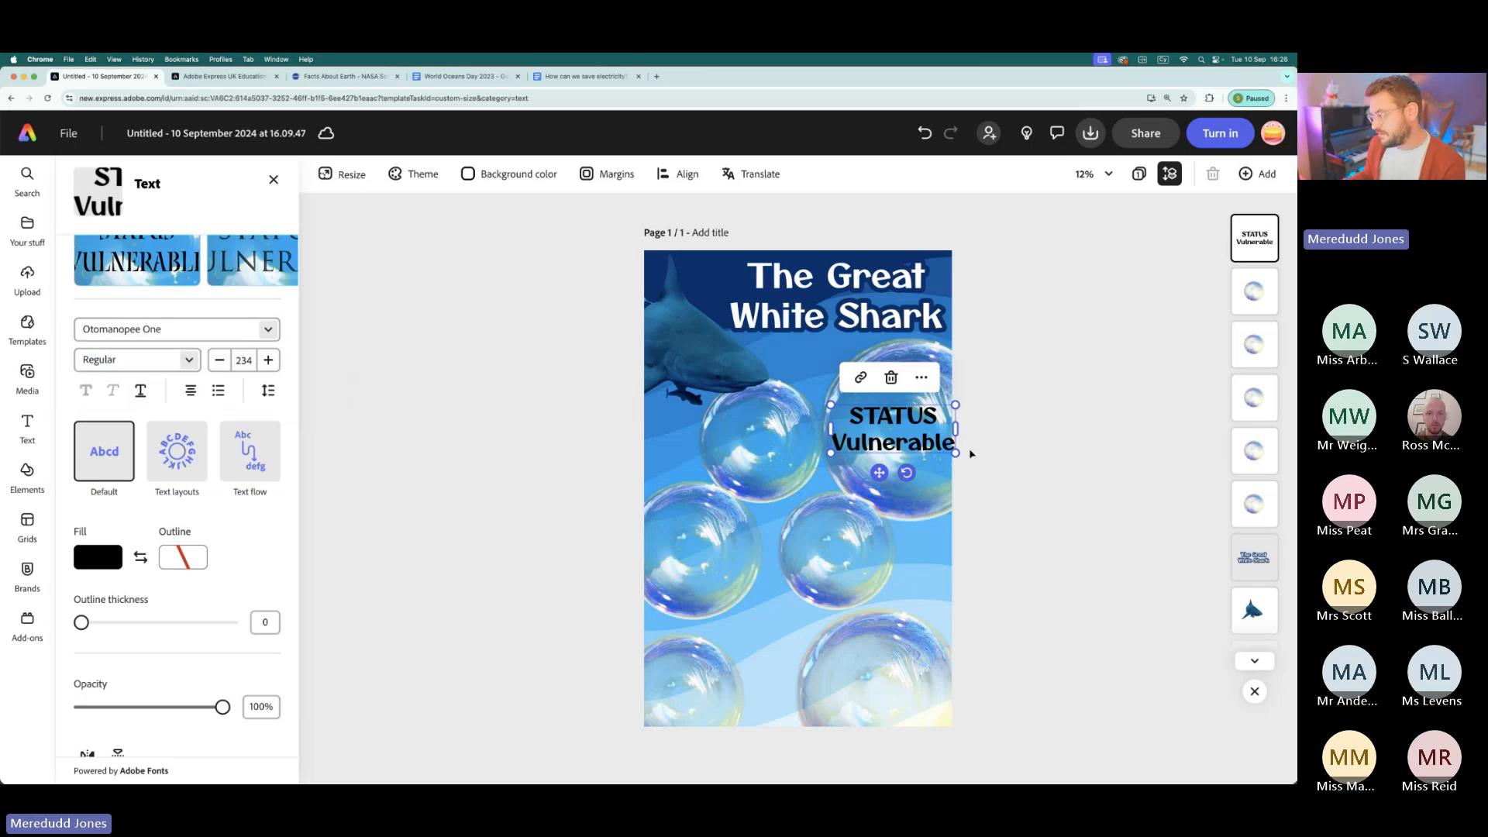
- Shrink the status text to size 181 to fit the bubble and add a colon after "STATUS"
{"action": "left_click_drag", "start_coordinate": [956, 453], "coordinate": [905, 413]}
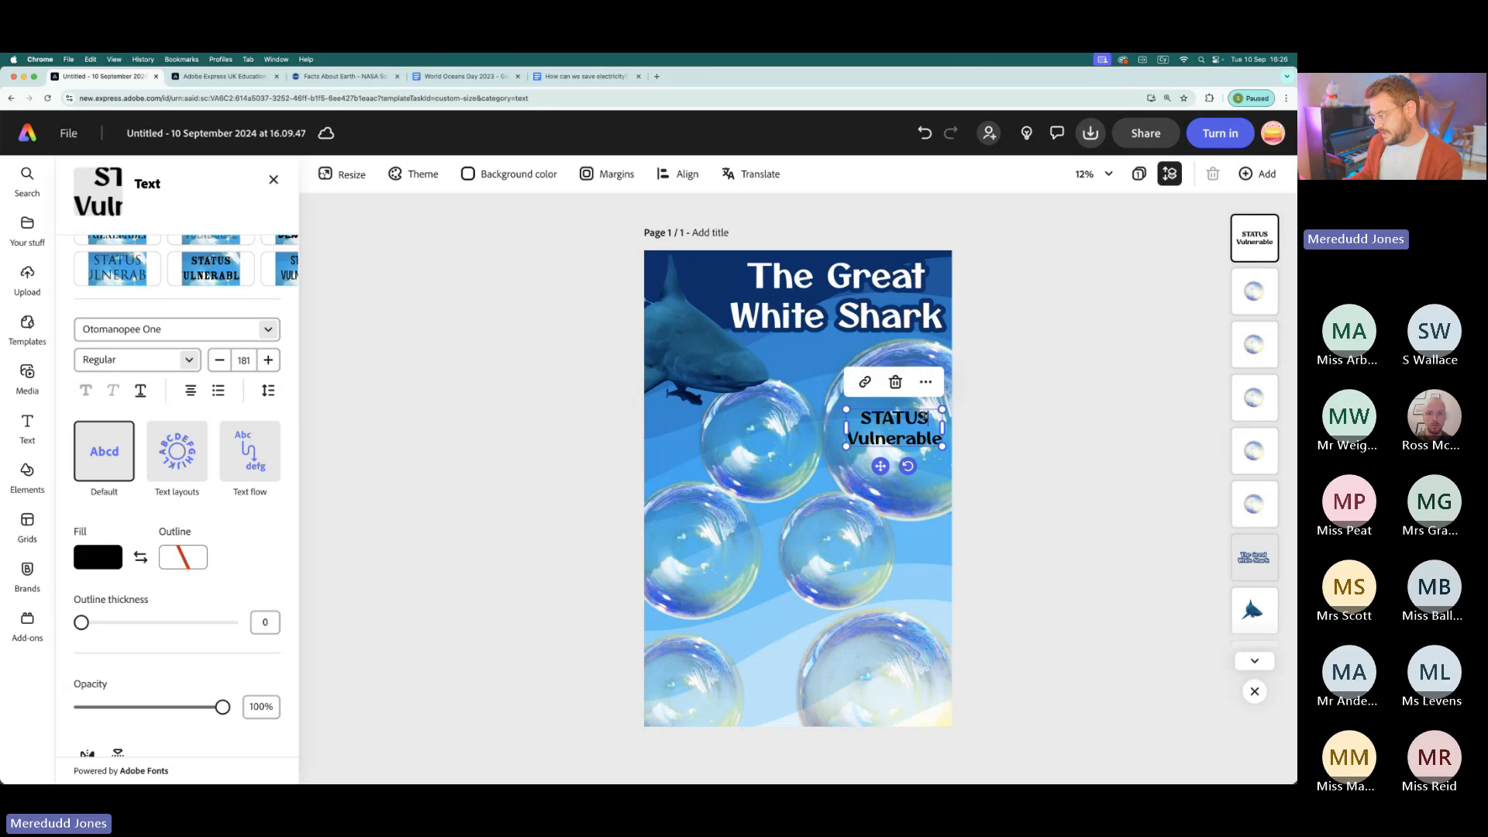
{"action": "type", "text": ":"}
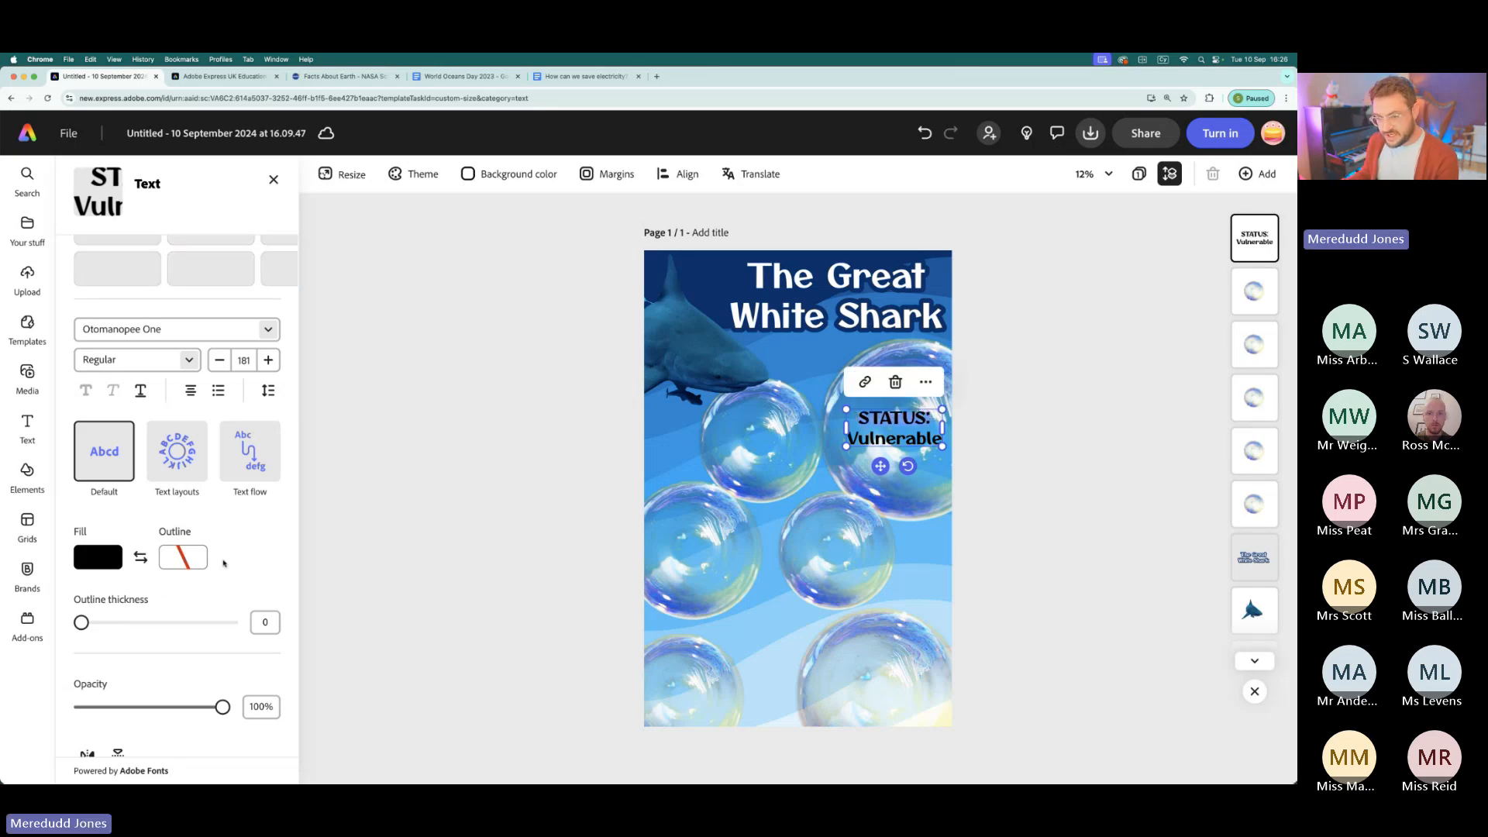
- Colour the "STATUS:" line blue and give the whole text a white outline with thickness 76
{"action": "left_click", "coordinate": [99, 556]}
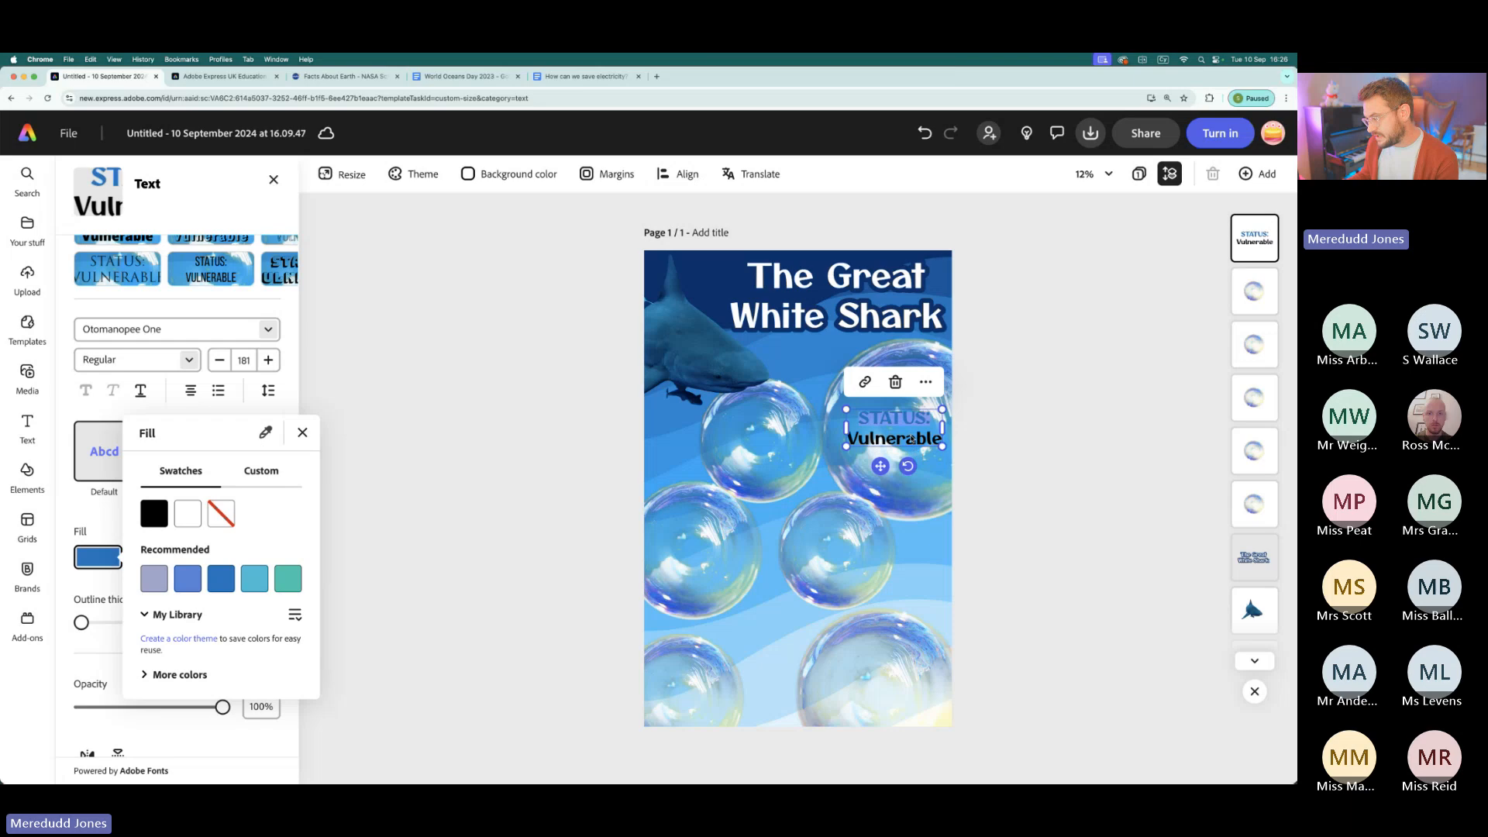
{"action": "left_click", "coordinate": [911, 439]}
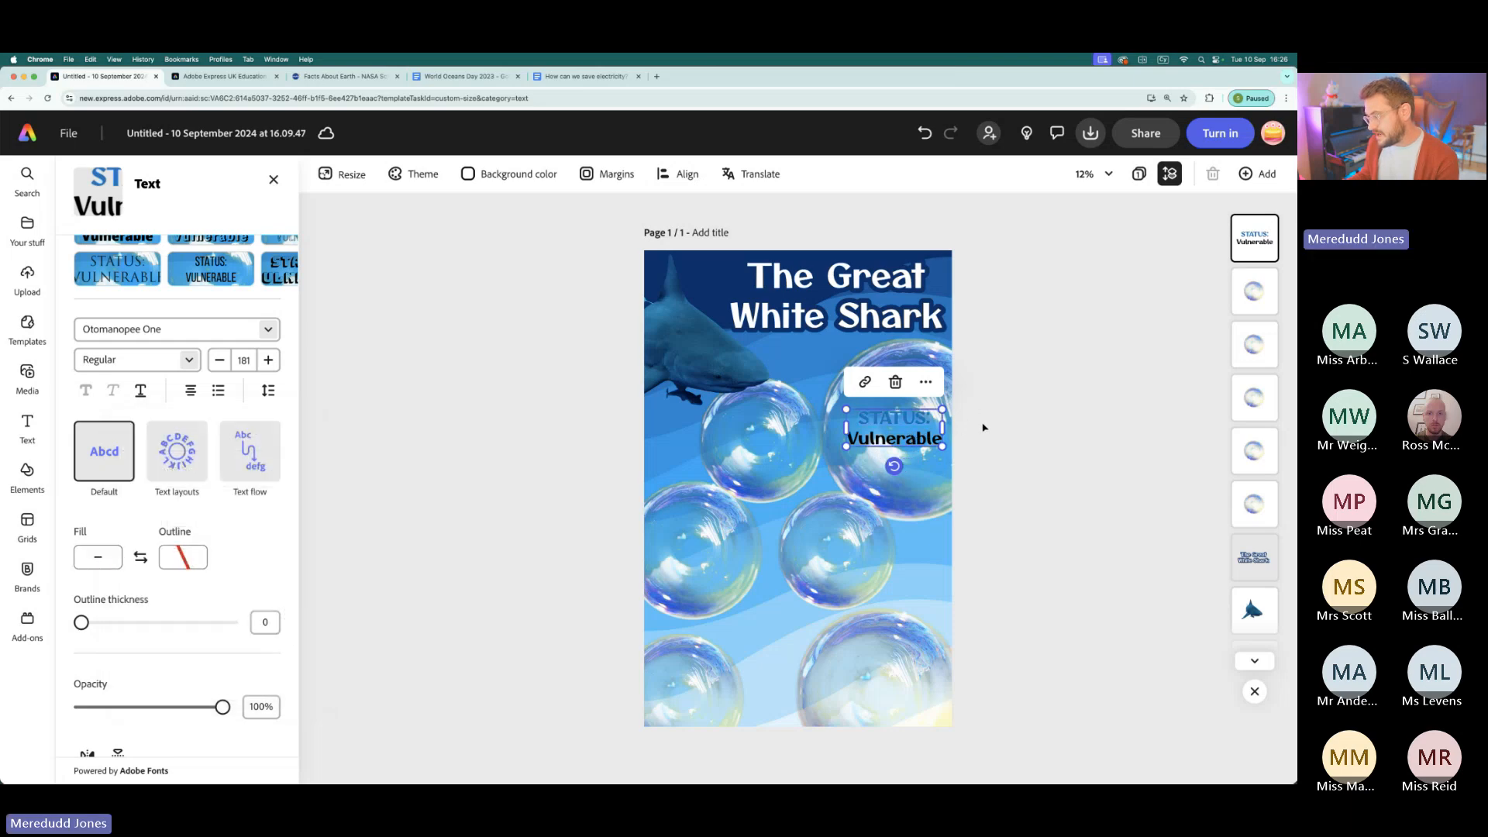
{"action": "left_click_drag", "start_coordinate": [82, 625], "coordinate": [198, 629]}
{"action": "left_click", "coordinate": [184, 558]}
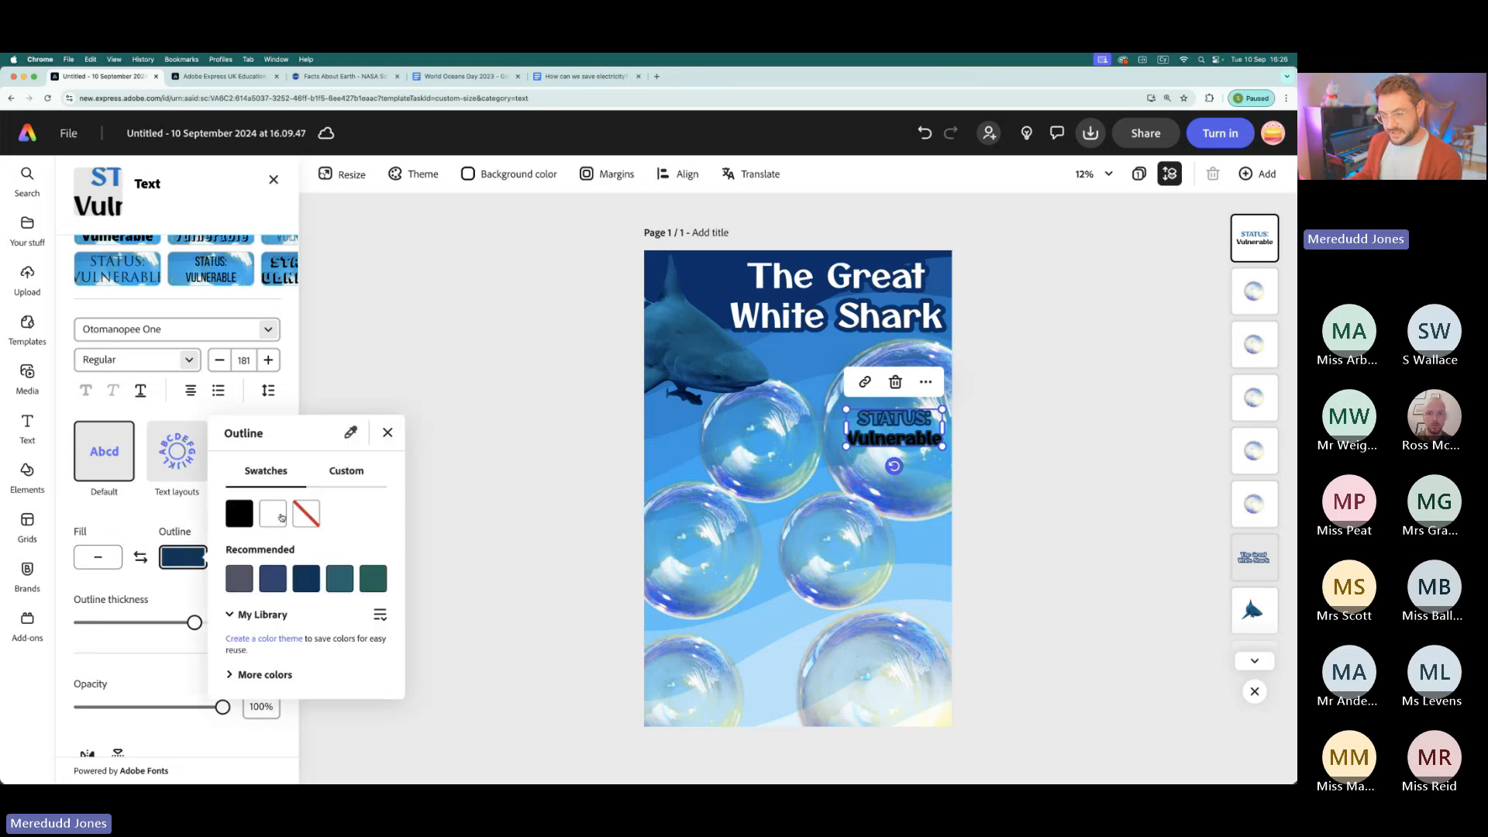
{"action": "left_click", "coordinate": [273, 514]}
{"action": "left_click", "coordinate": [546, 420]}
{"action": "left_click", "coordinate": [558, 420]}
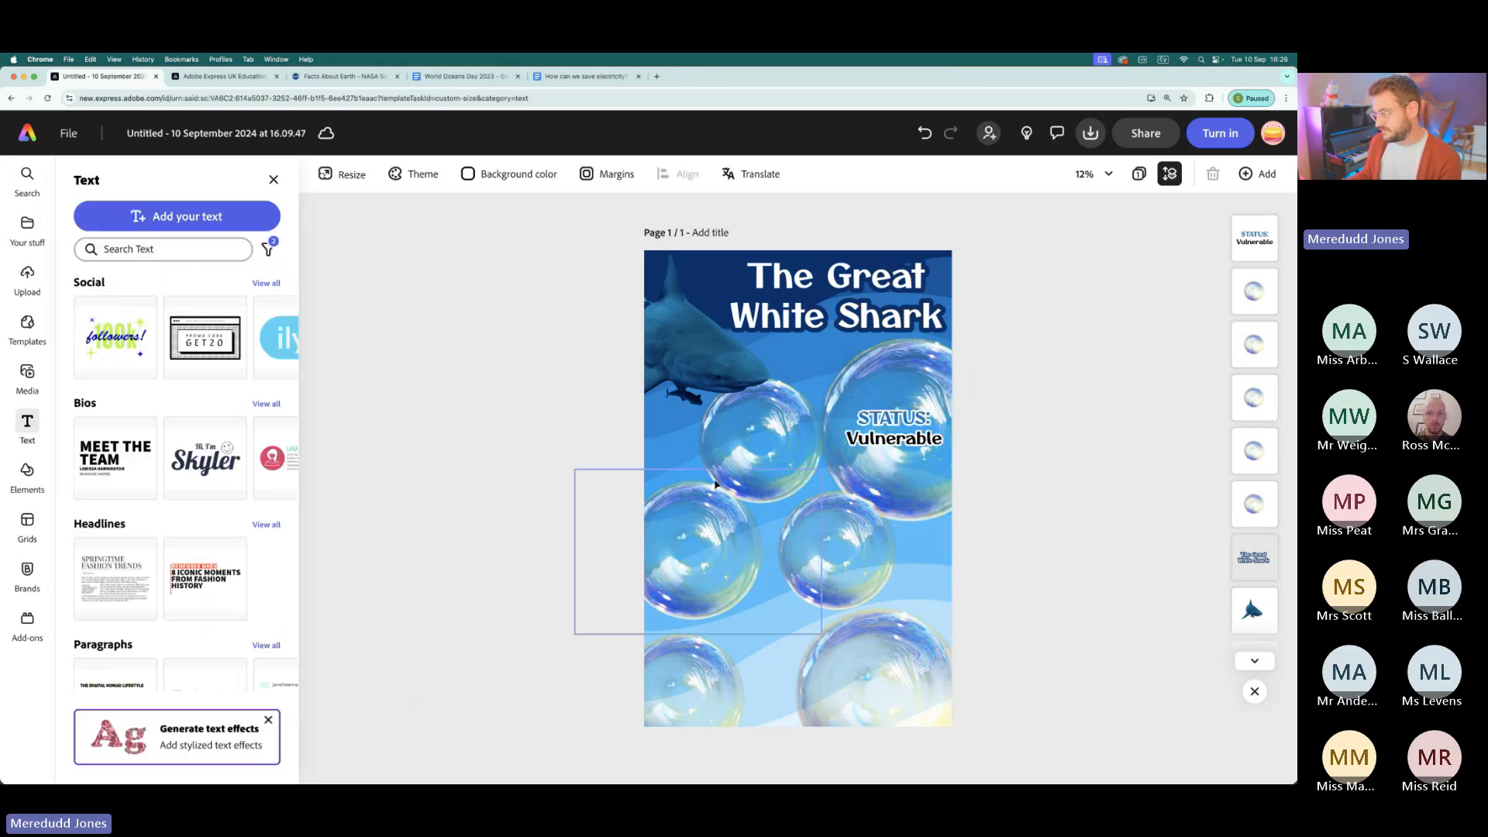
- Shrink the status text to size 155 and move it onto the bubble by the shark's snout
{"action": "left_click", "coordinate": [934, 447]}
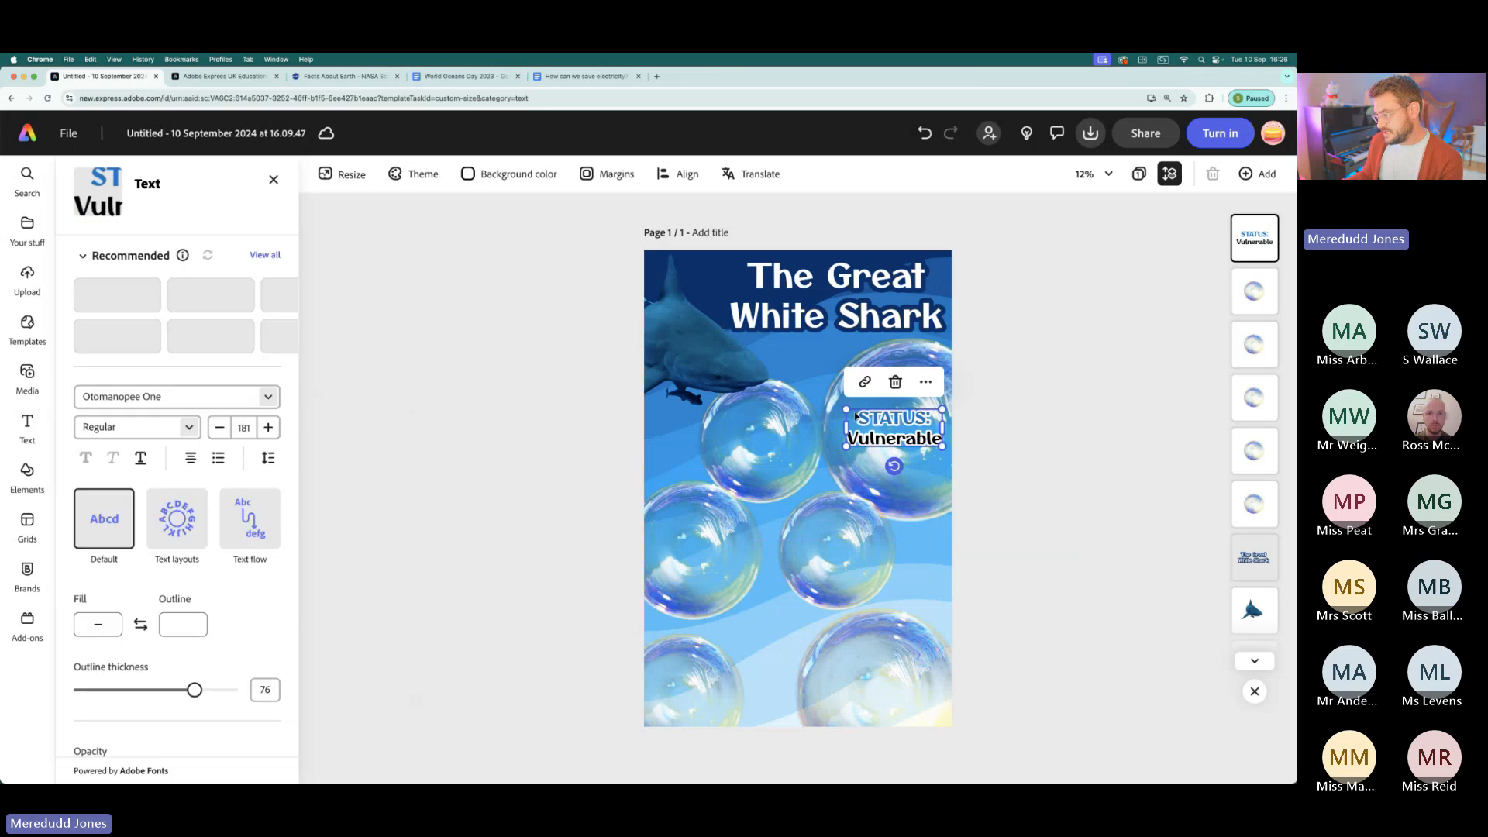
{"action": "left_click_drag", "start_coordinate": [846, 409], "coordinate": [761, 451]}
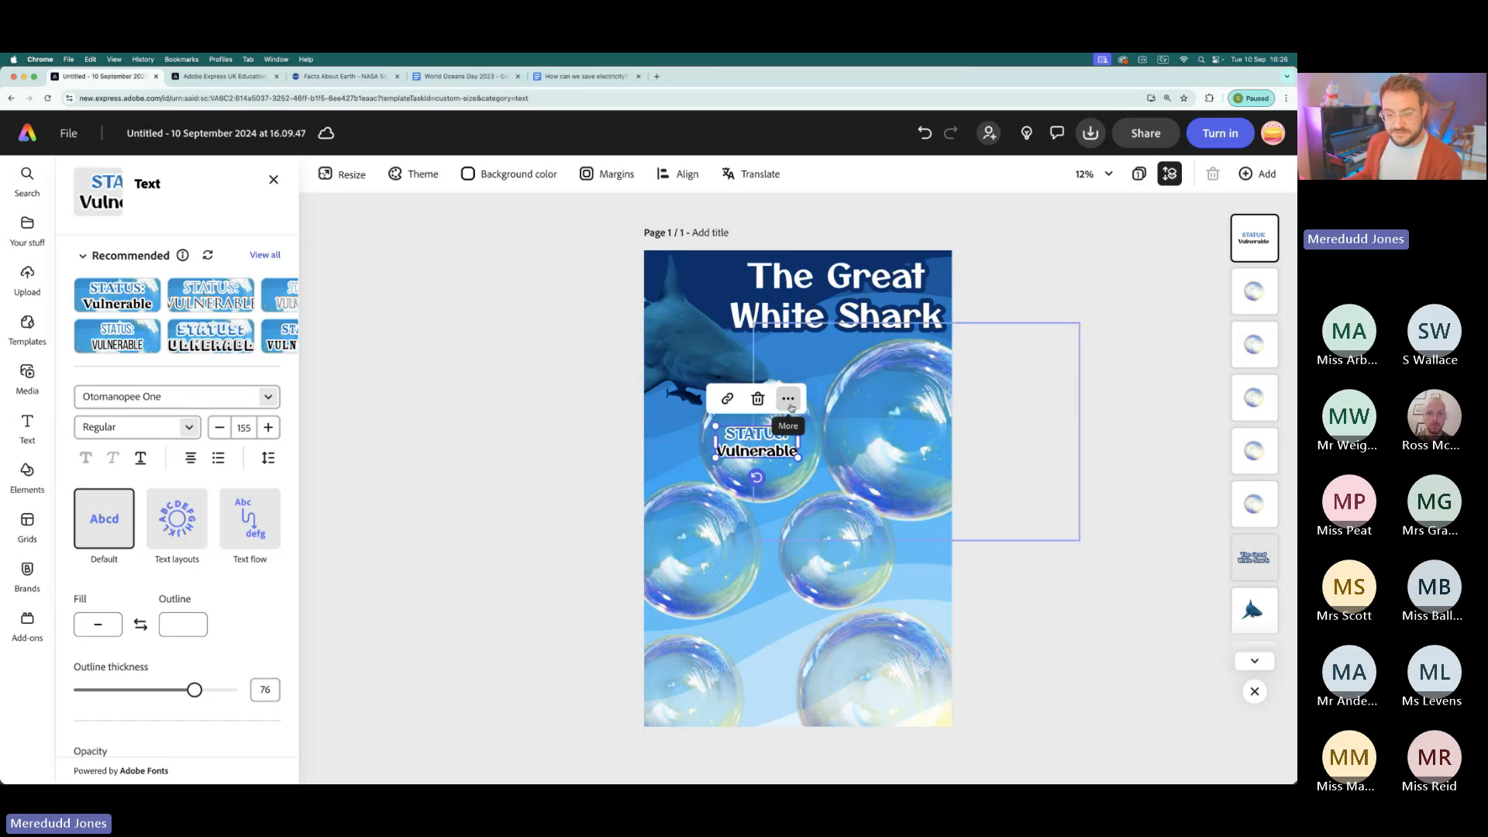
- Duplicate the status text five times and place one copy on each of the other bubbles
{"action": "left_click", "coordinate": [788, 398]}
{"action": "left_click", "coordinate": [836, 484]}
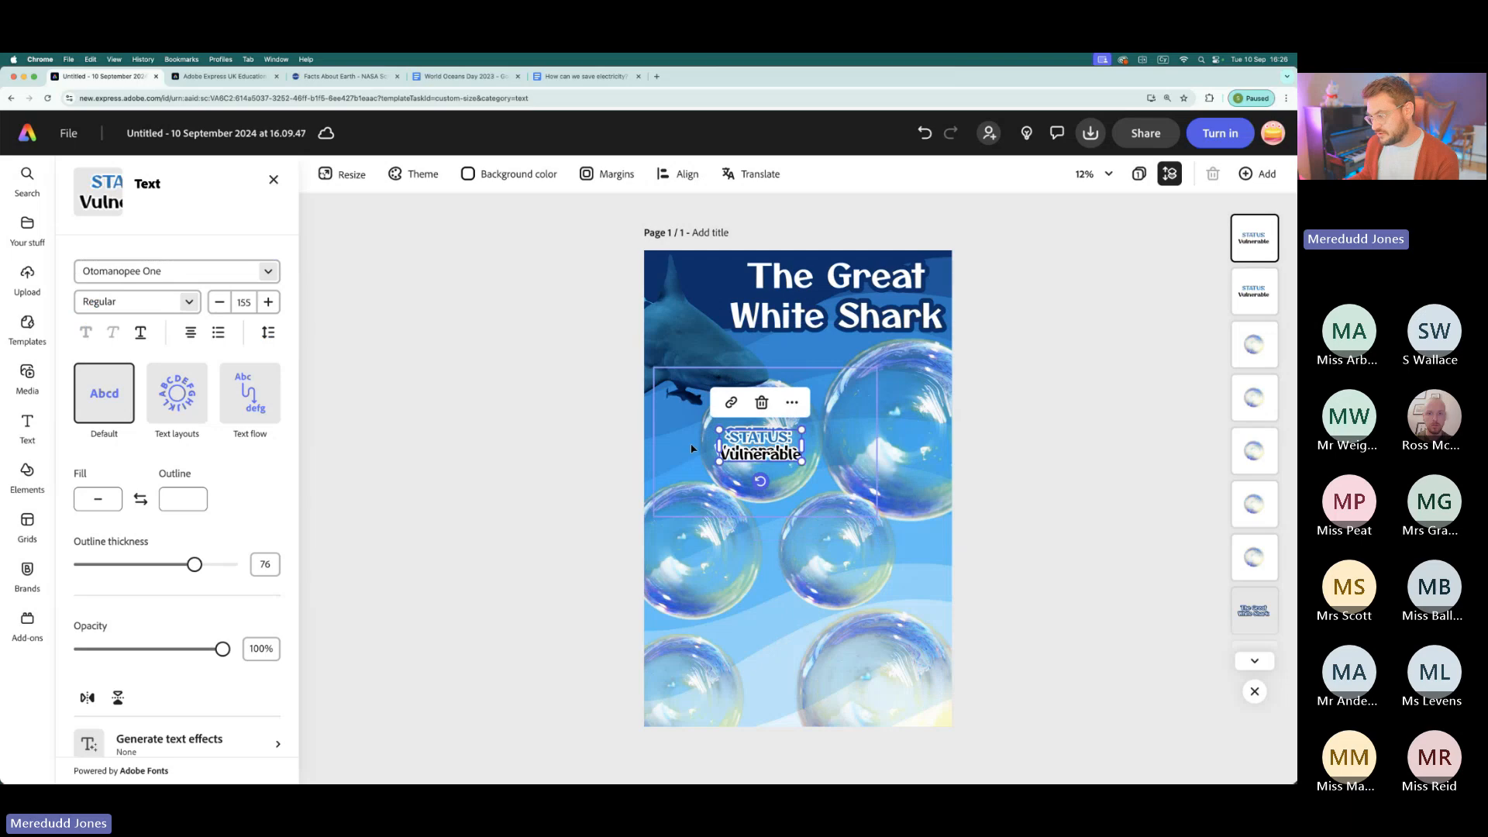
{"action": "left_click_drag", "start_coordinate": [765, 450], "coordinate": [684, 693]}
{"action": "key", "text": "super+d"}
{"action": "key", "text": "super+d"}
{"action": "key", "text": "super+d"}
{"action": "key", "text": "super+d"}
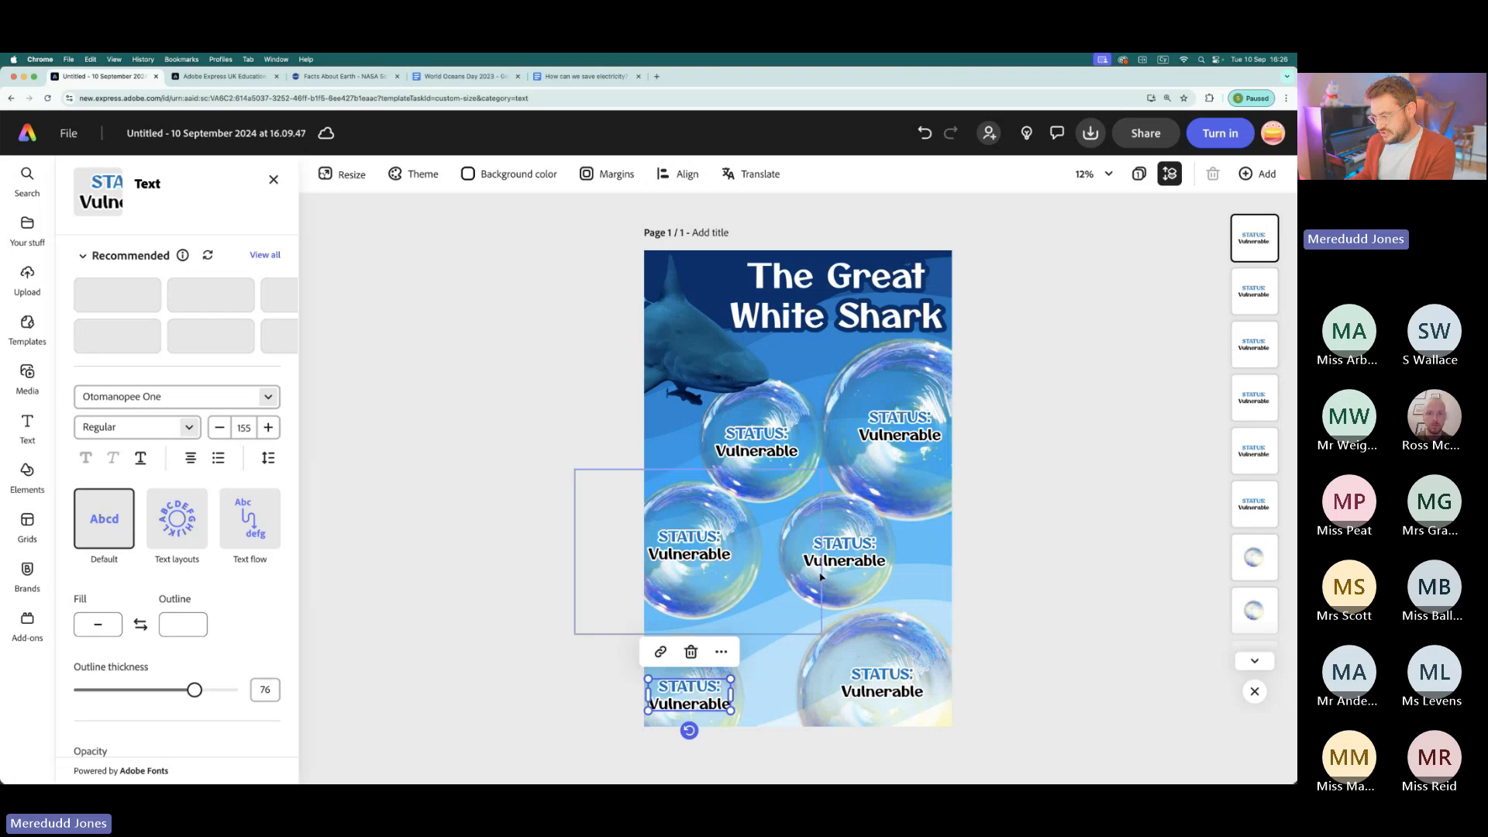
- Nudge the status texts on the two middle, the large upper and the large lower bubbles closer to their centres
{"action": "left_click", "coordinate": [860, 560]}
{"action": "left_click_drag", "start_coordinate": [860, 559], "coordinate": [852, 560]}
{"action": "left_click", "coordinate": [695, 555]}
{"action": "left_click_drag", "start_coordinate": [696, 555], "coordinate": [700, 561]}
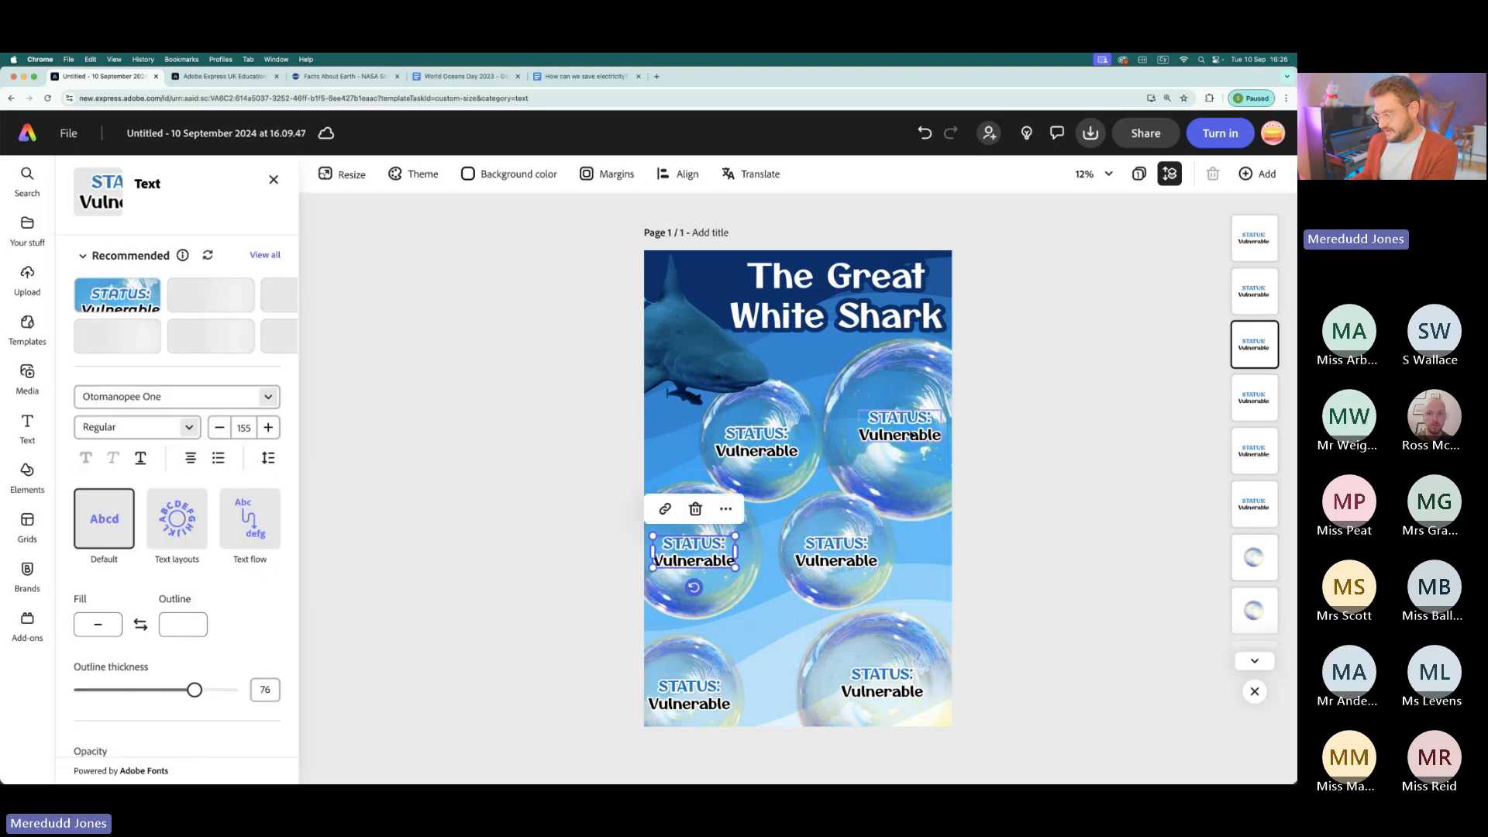
{"action": "left_click_drag", "start_coordinate": [910, 426], "coordinate": [906, 433]}
{"action": "left_click_drag", "start_coordinate": [886, 685], "coordinate": [881, 685]}
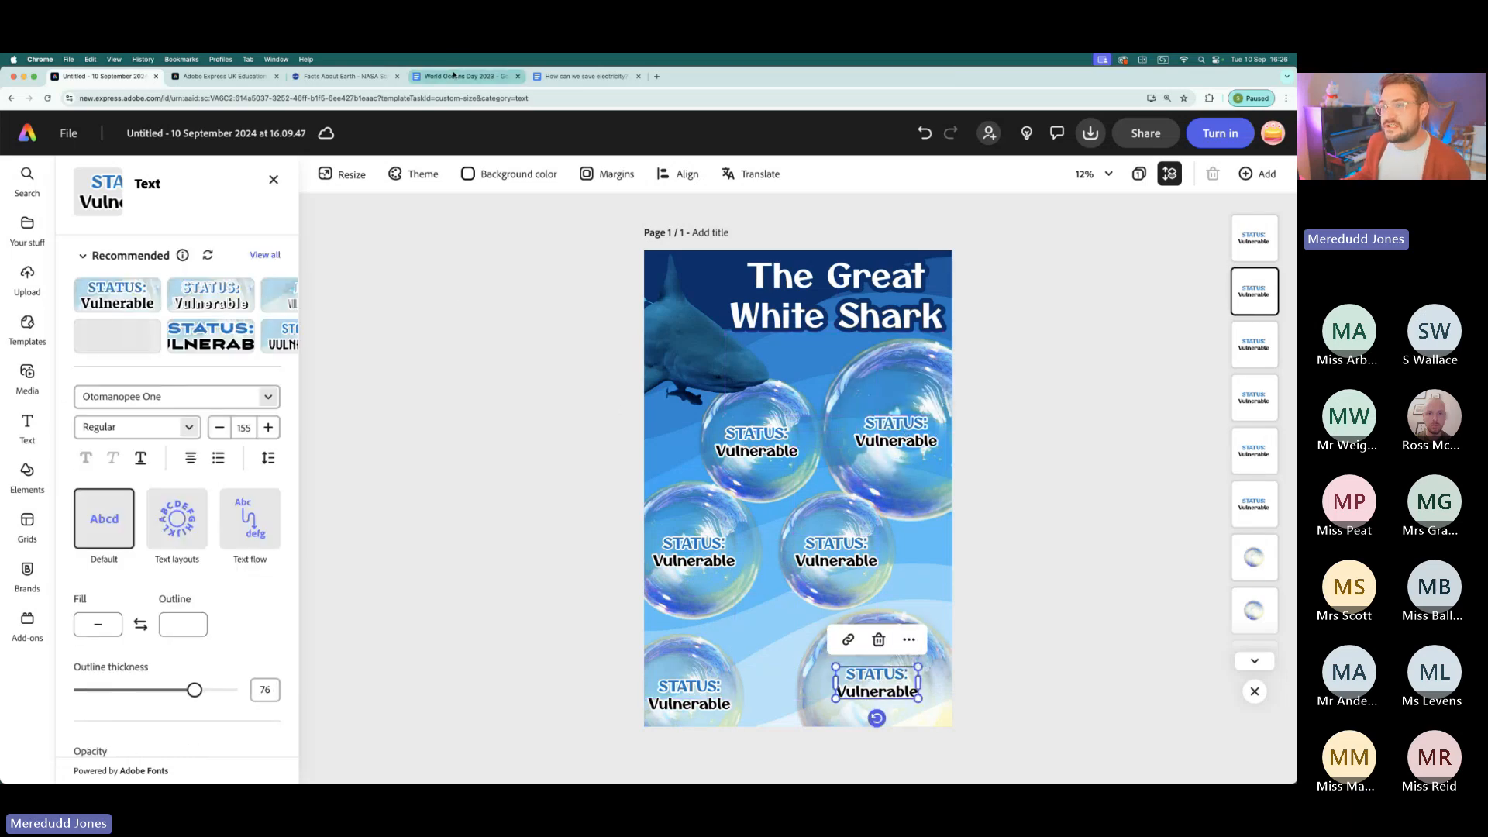
- Replace the "STATUS:" heading on the middle-left bubble with "SCIENTIFIC NAME" copied from the World Oceans Day 2023 document
{"action": "left_click", "coordinate": [462, 76]}
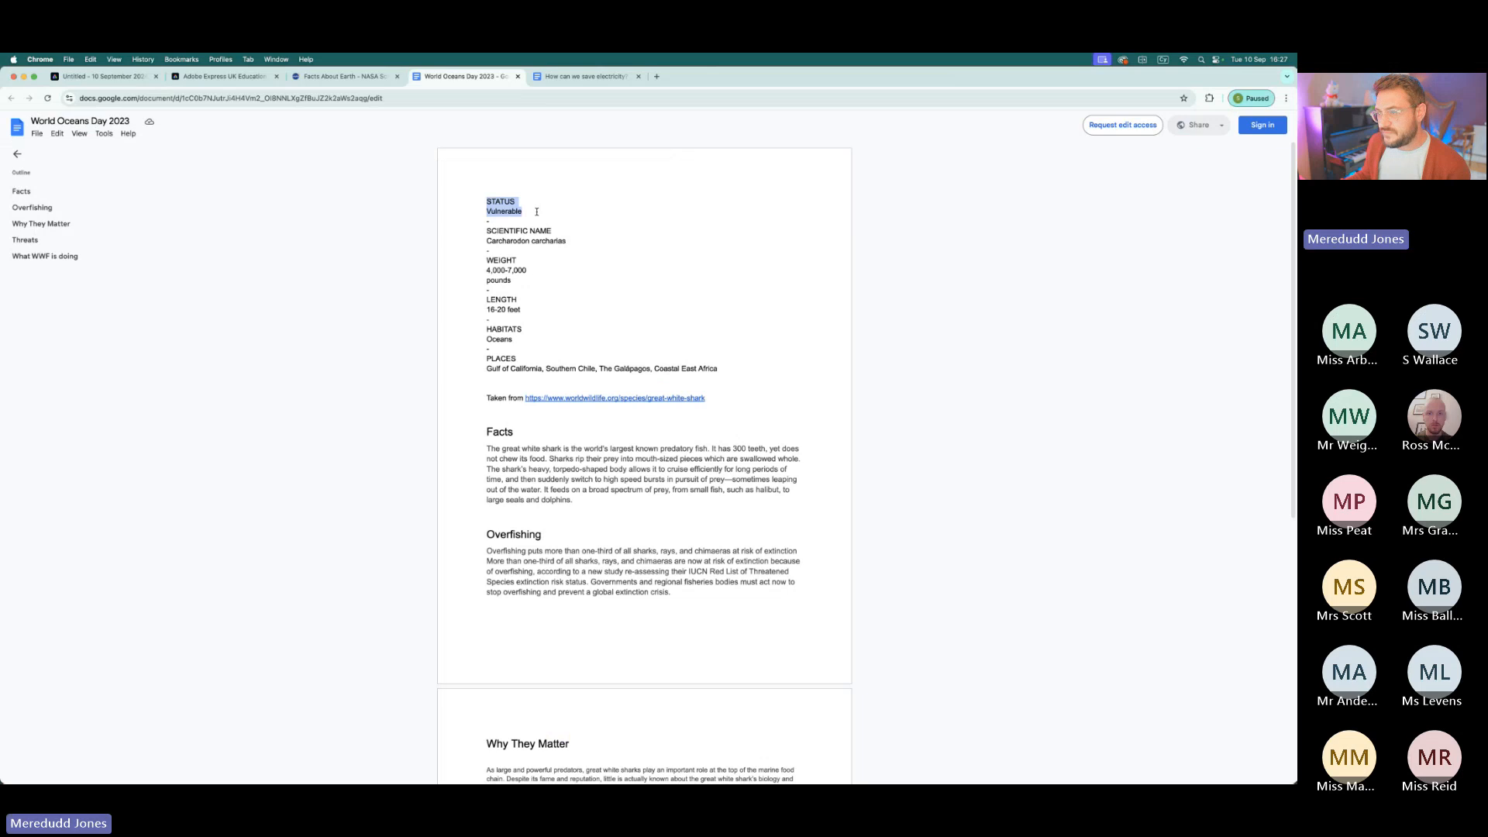
{"action": "left_click_drag", "start_coordinate": [486, 231], "coordinate": [526, 234]}
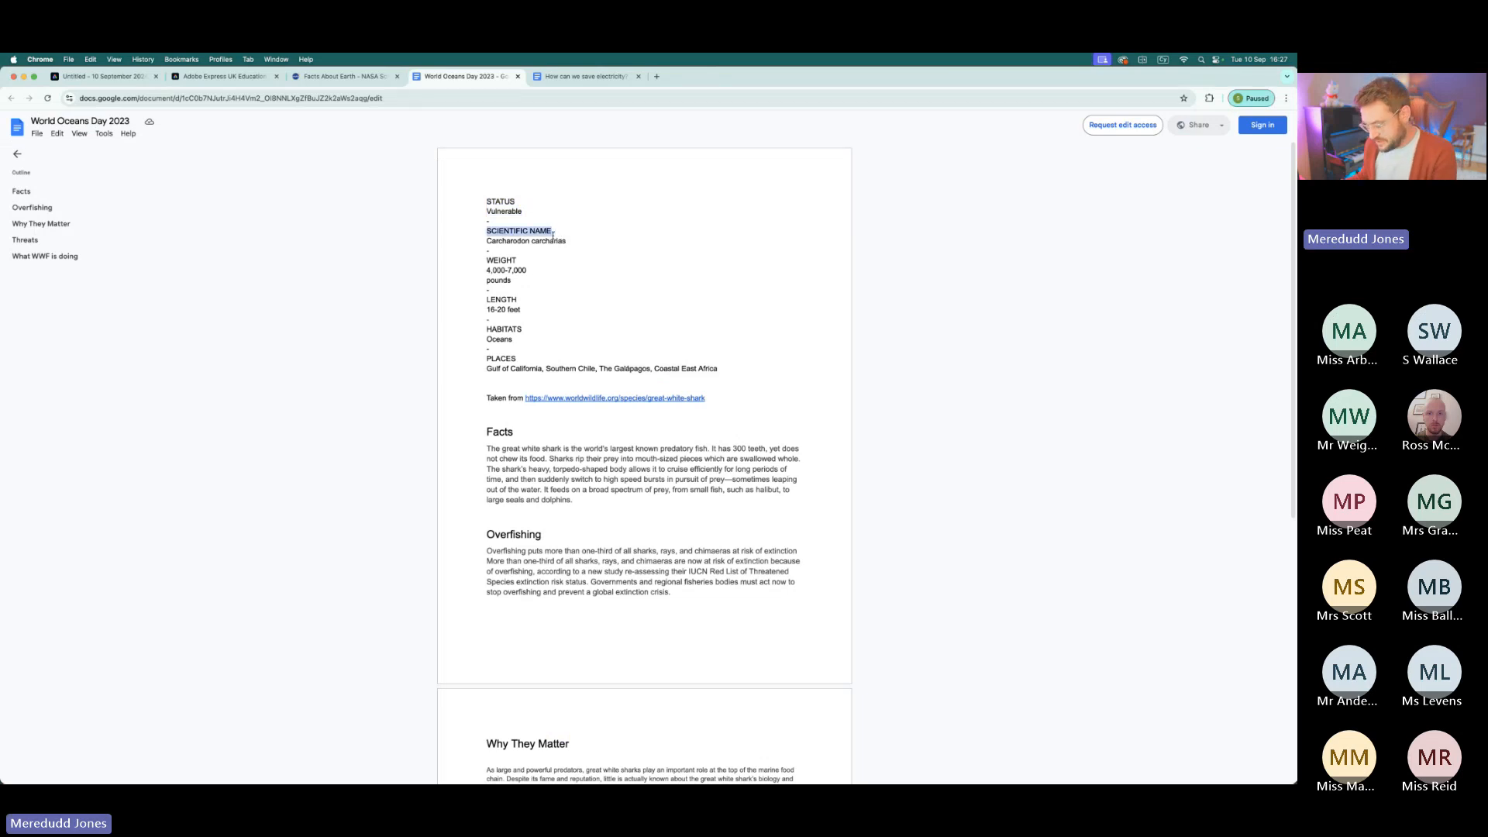
{"action": "left_click", "coordinate": [100, 76]}
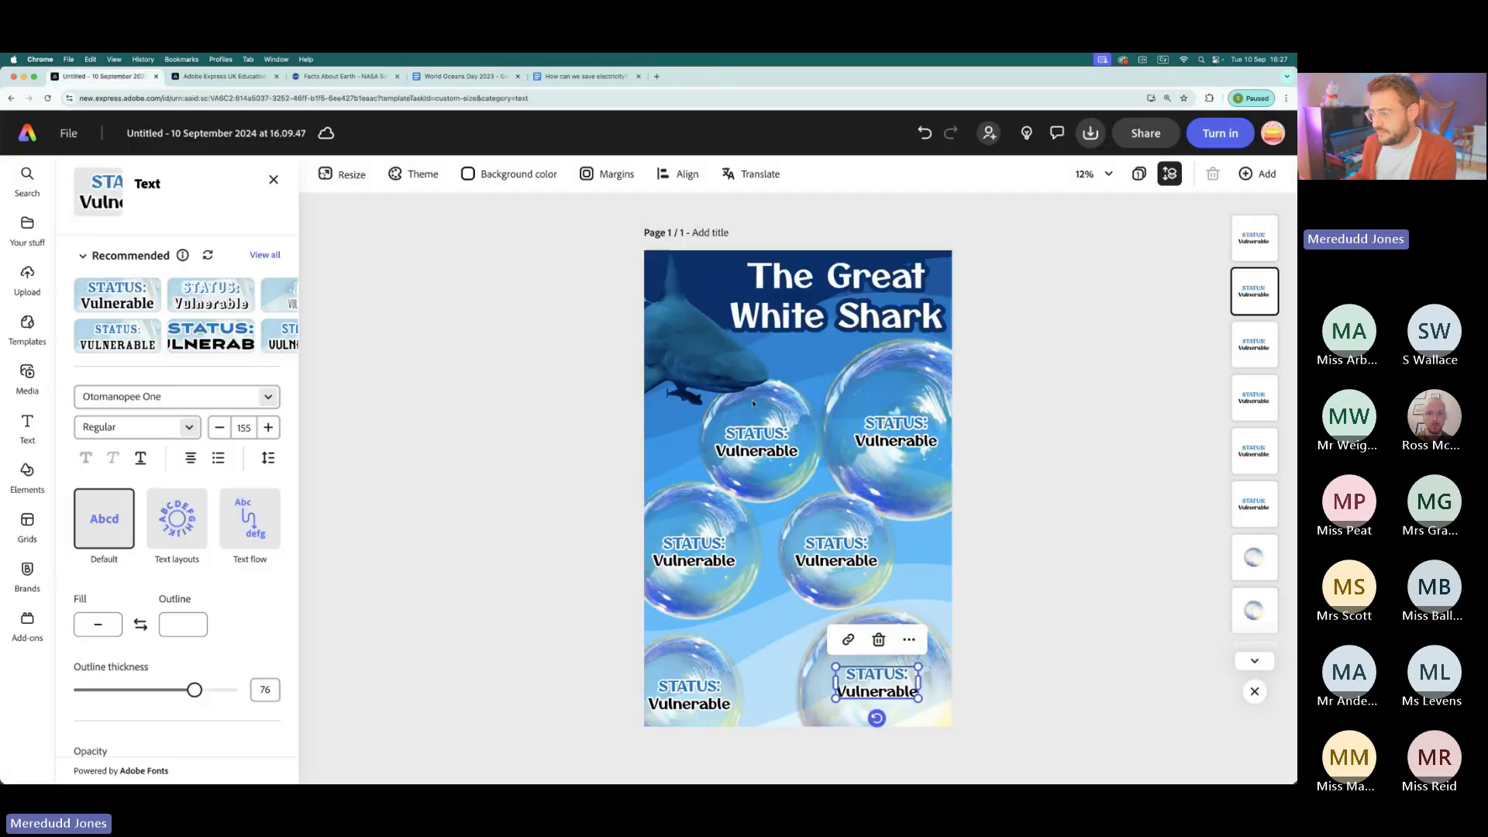
{"action": "double_click", "coordinate": [693, 540]}
{"action": "type", "text": "SCIENTIFIC NAME"}
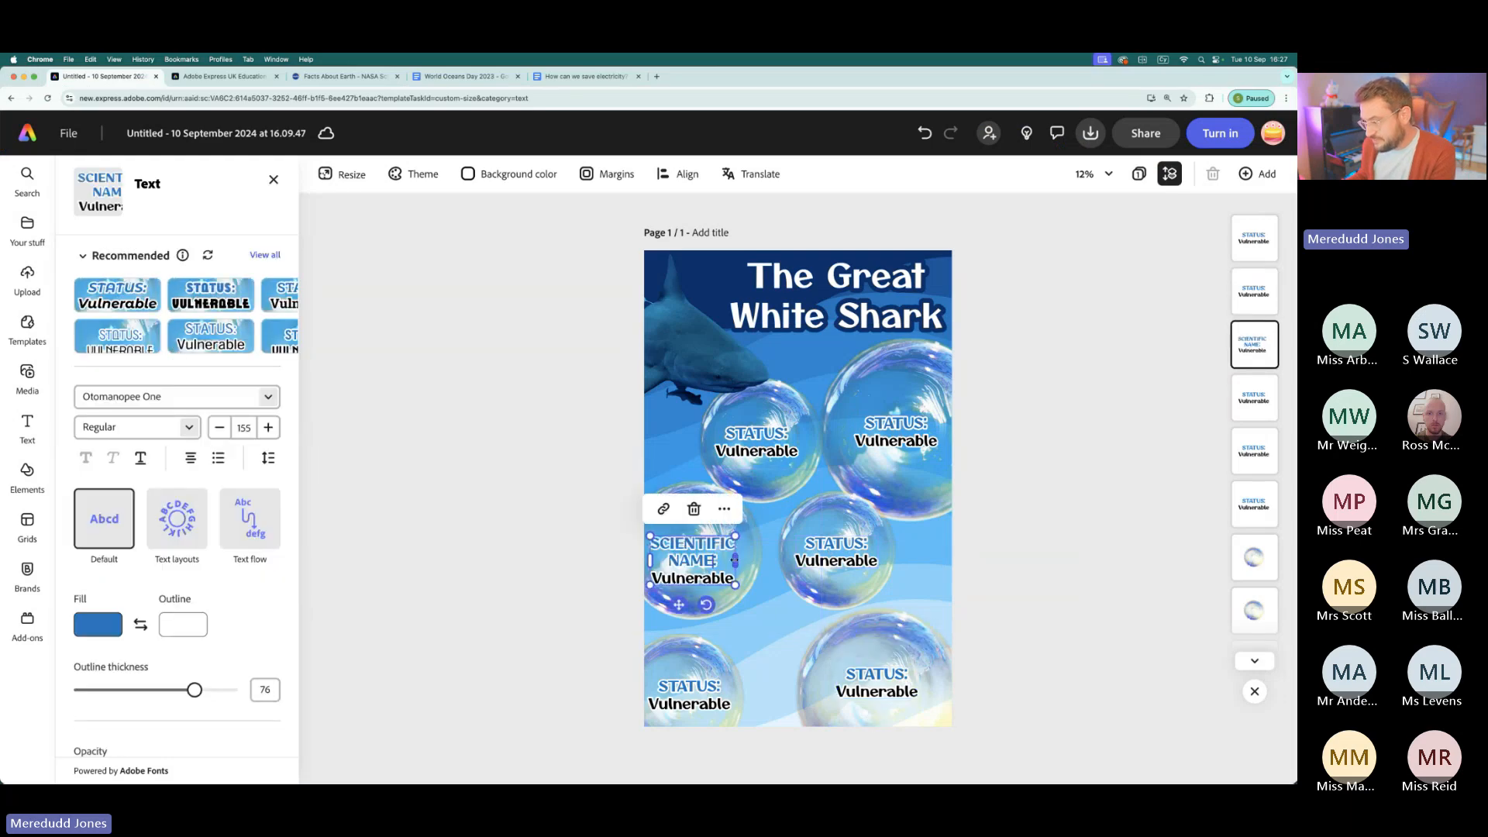
- Replace "Vulnerable" on the scientific name bubble with "Carcharodon carcharias" from the World Oceans Day 2023 document and shift the text slightly up
{"action": "left_click", "coordinate": [228, 77]}
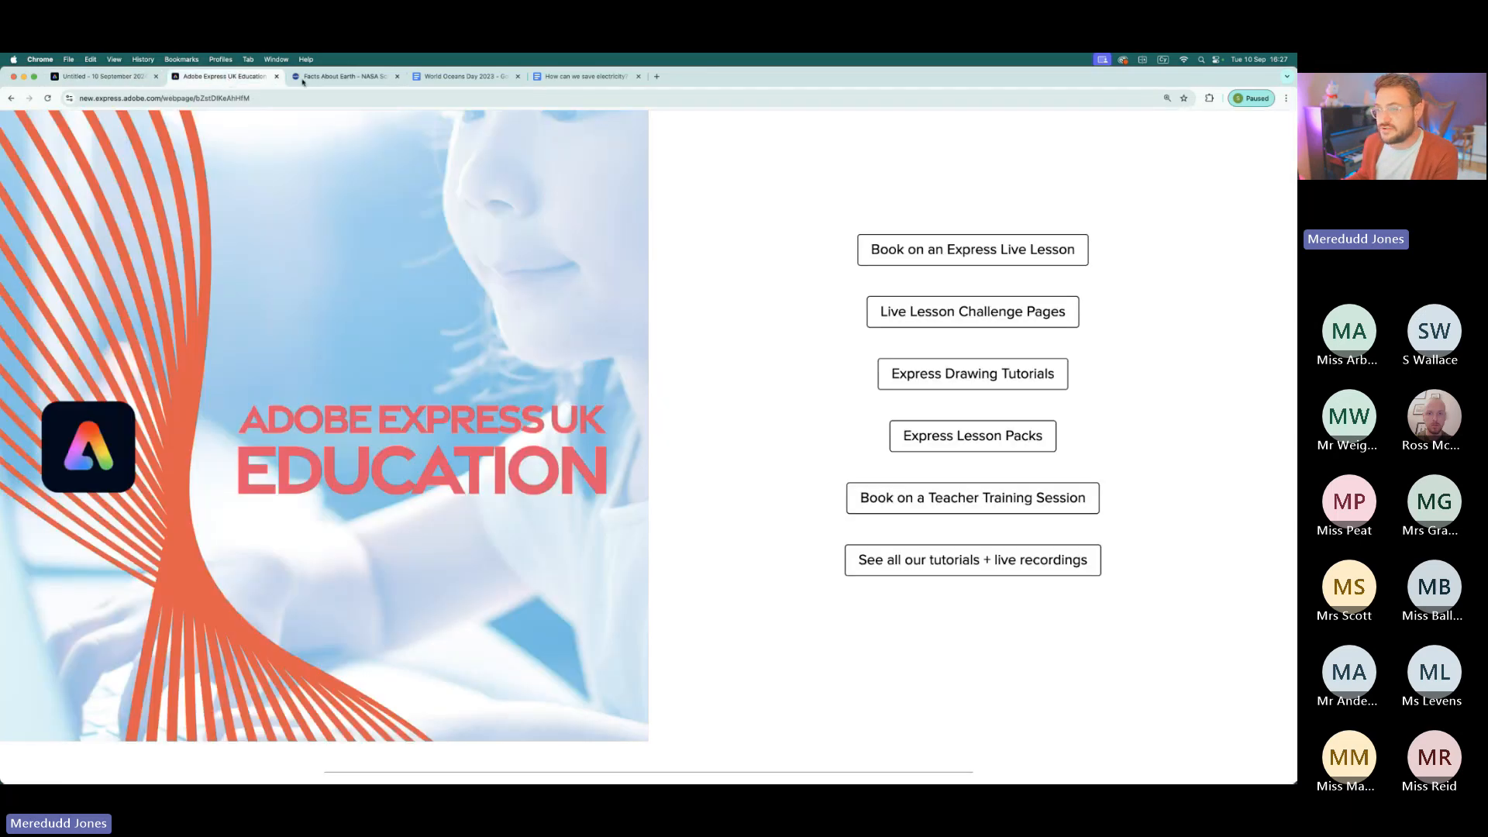
{"action": "left_click_drag", "start_coordinate": [459, 77], "coordinate": [225, 80]}
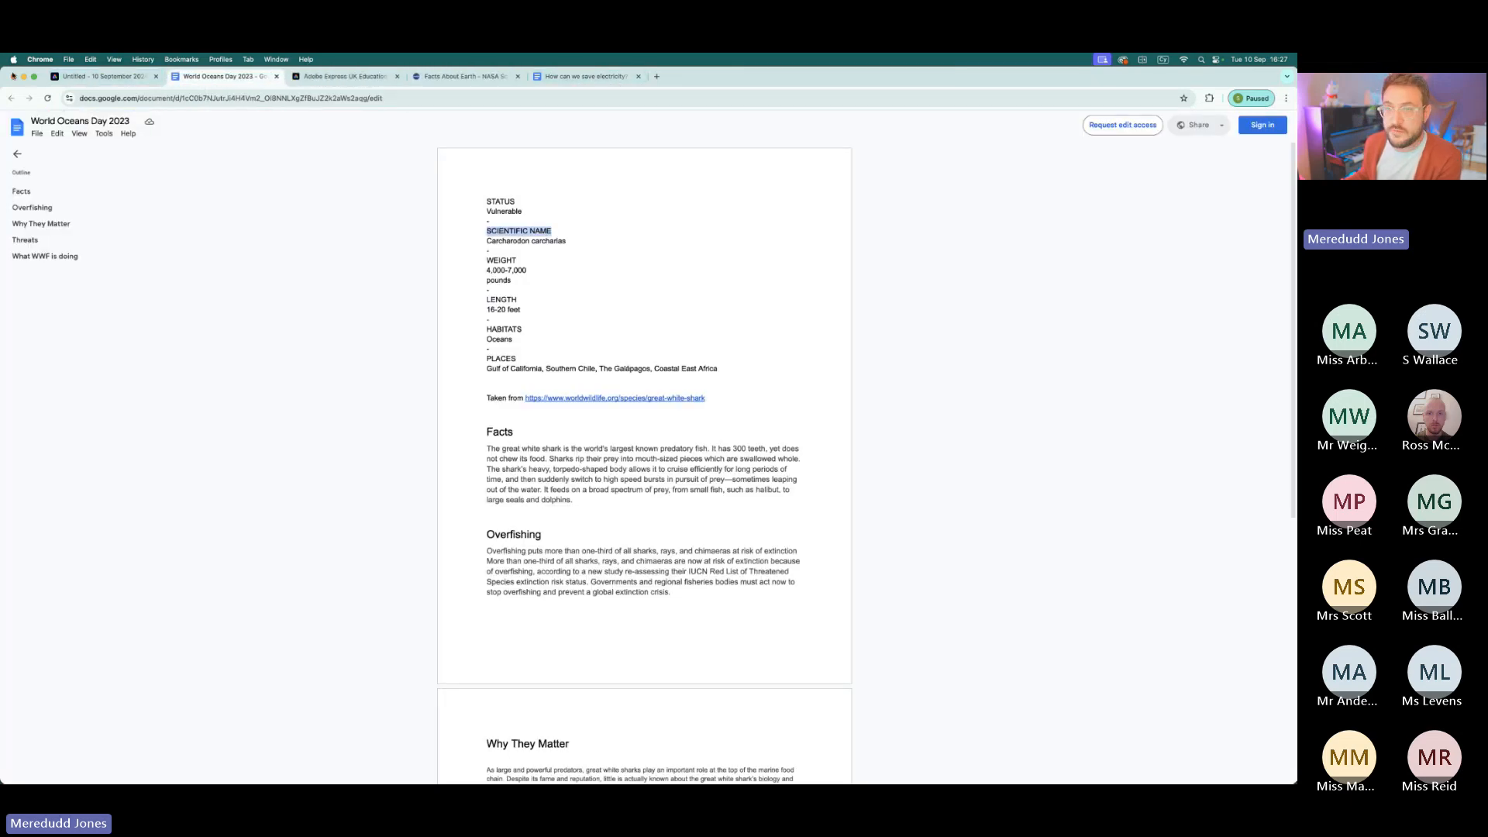
{"action": "left_click_drag", "start_coordinate": [571, 244], "coordinate": [485, 242]}
{"action": "key", "text": "ctrl+c"}
{"action": "left_click", "coordinate": [98, 78]}
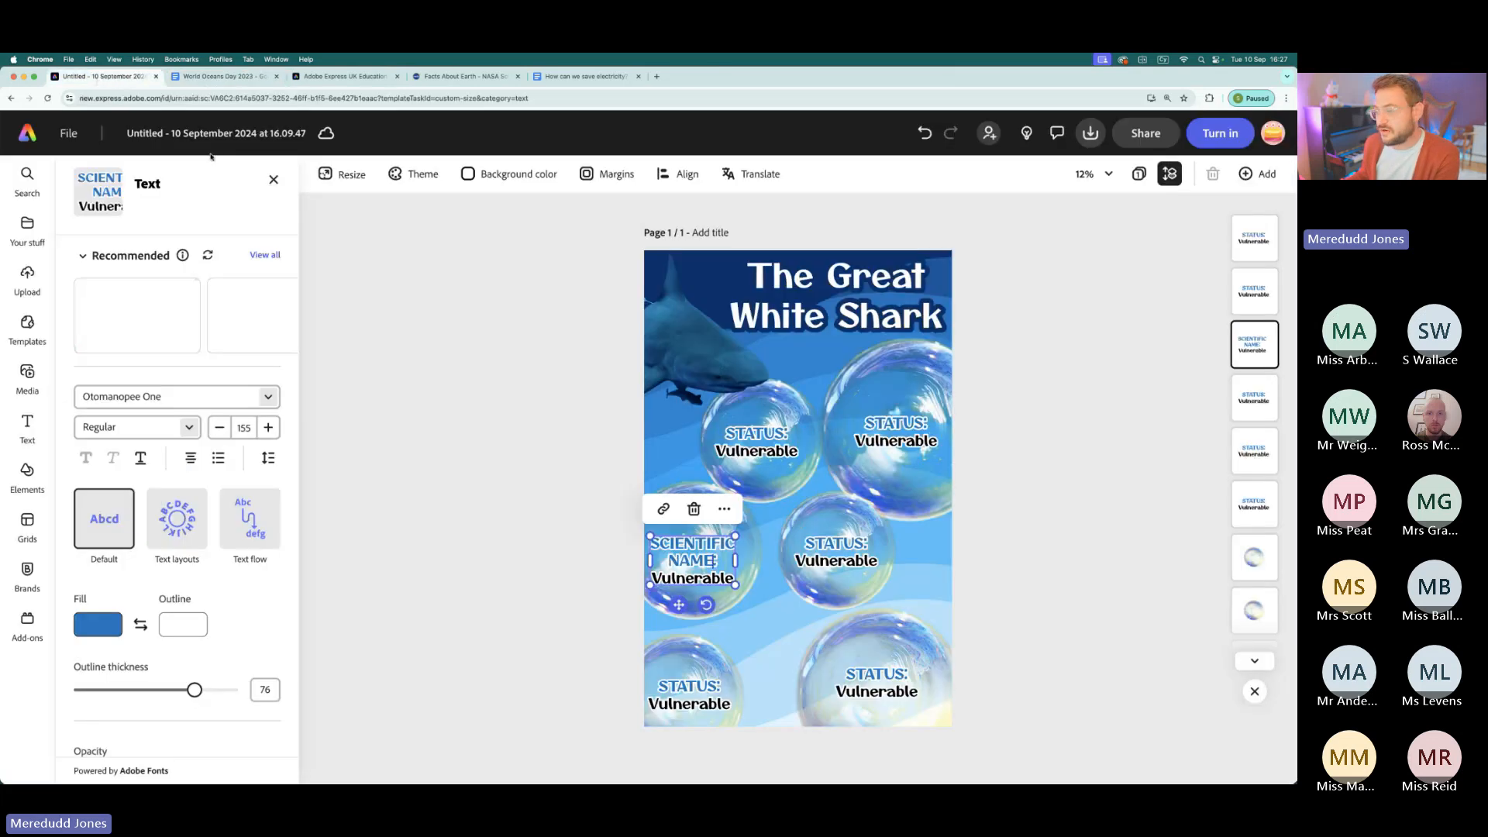
{"action": "left_click", "coordinate": [690, 580]}
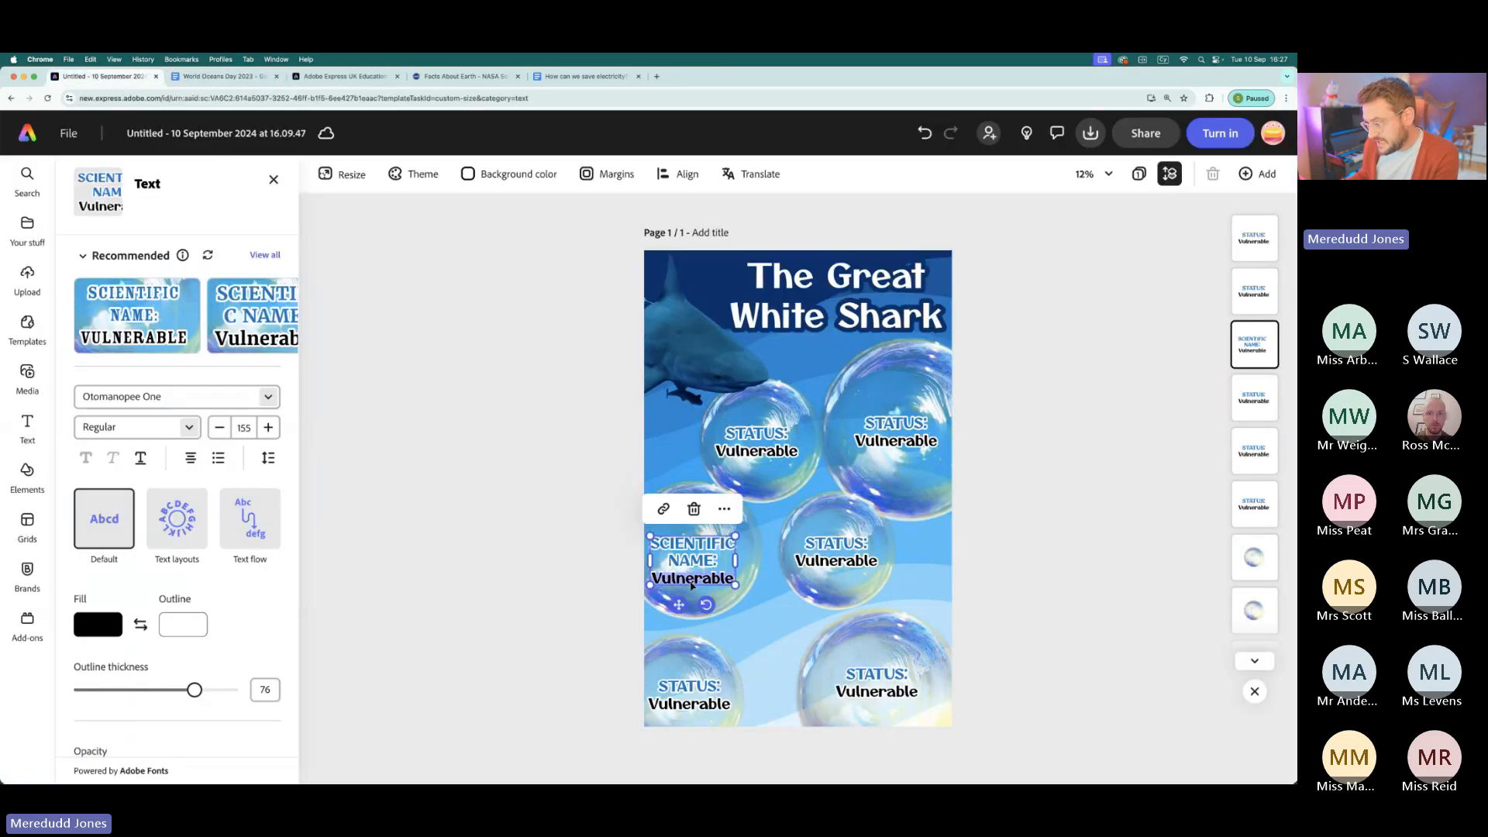
{"action": "double_click", "coordinate": [692, 580]}
{"action": "key", "text": "ctrl+v"}
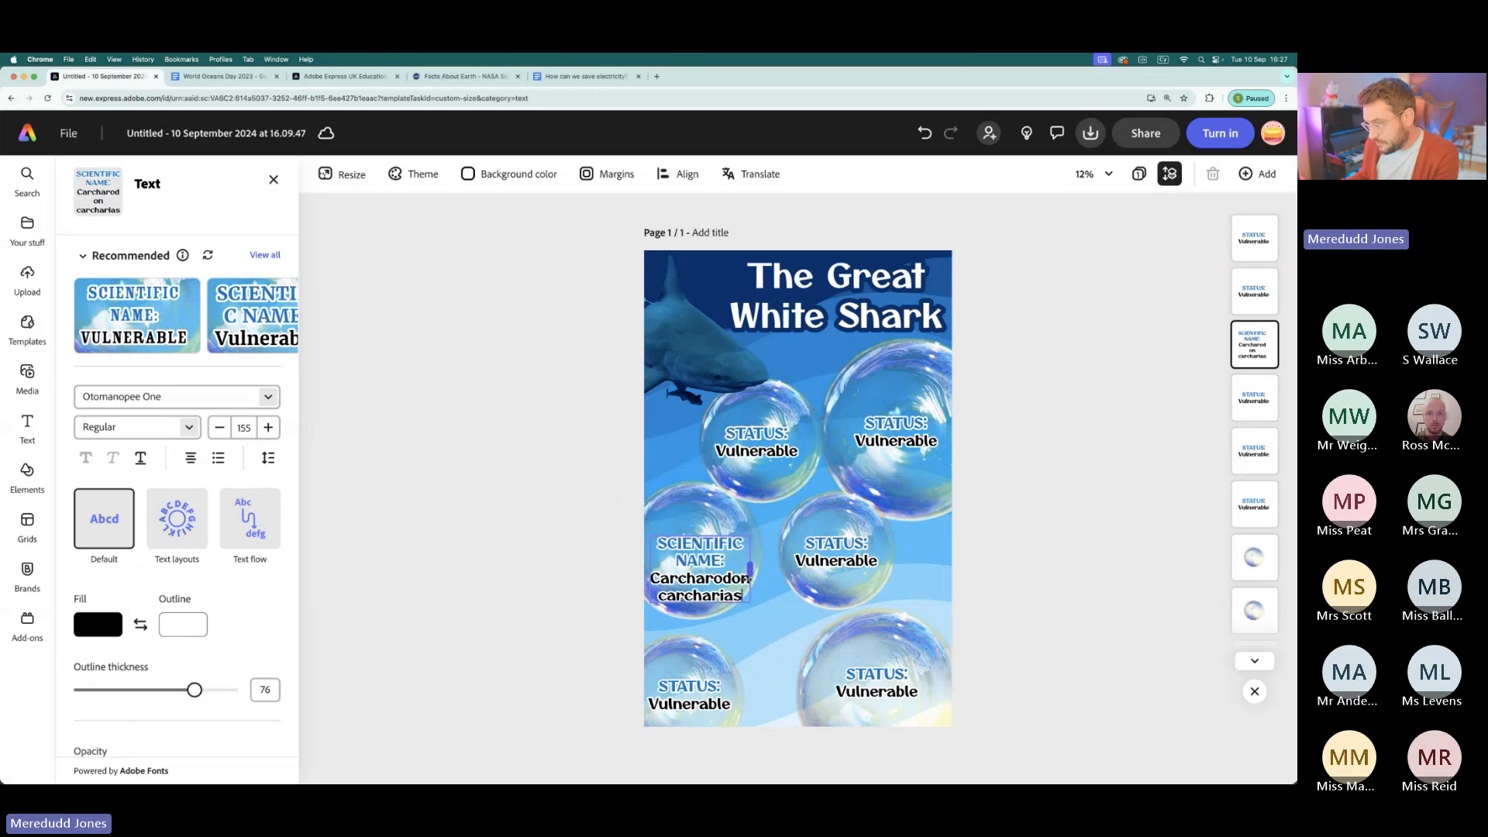
{"action": "left_click_drag", "start_coordinate": [721, 532], "coordinate": [720, 520]}
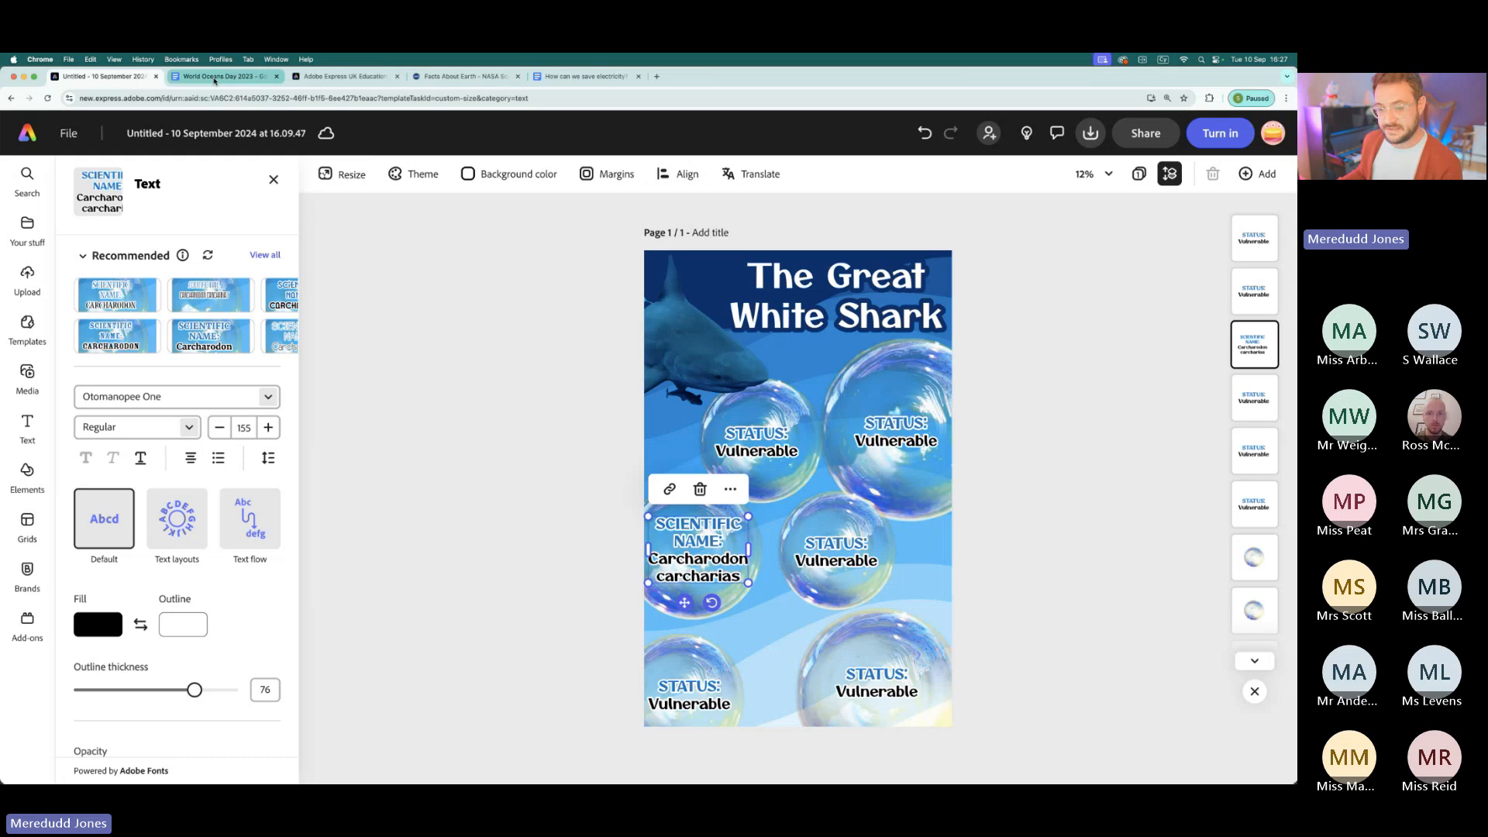
- Replace the "STATUS" heading on the middle-right bubble with "WEIGHT" from the World Oceans Day 2023 document, keeping the colon
{"action": "left_click", "coordinate": [215, 78]}
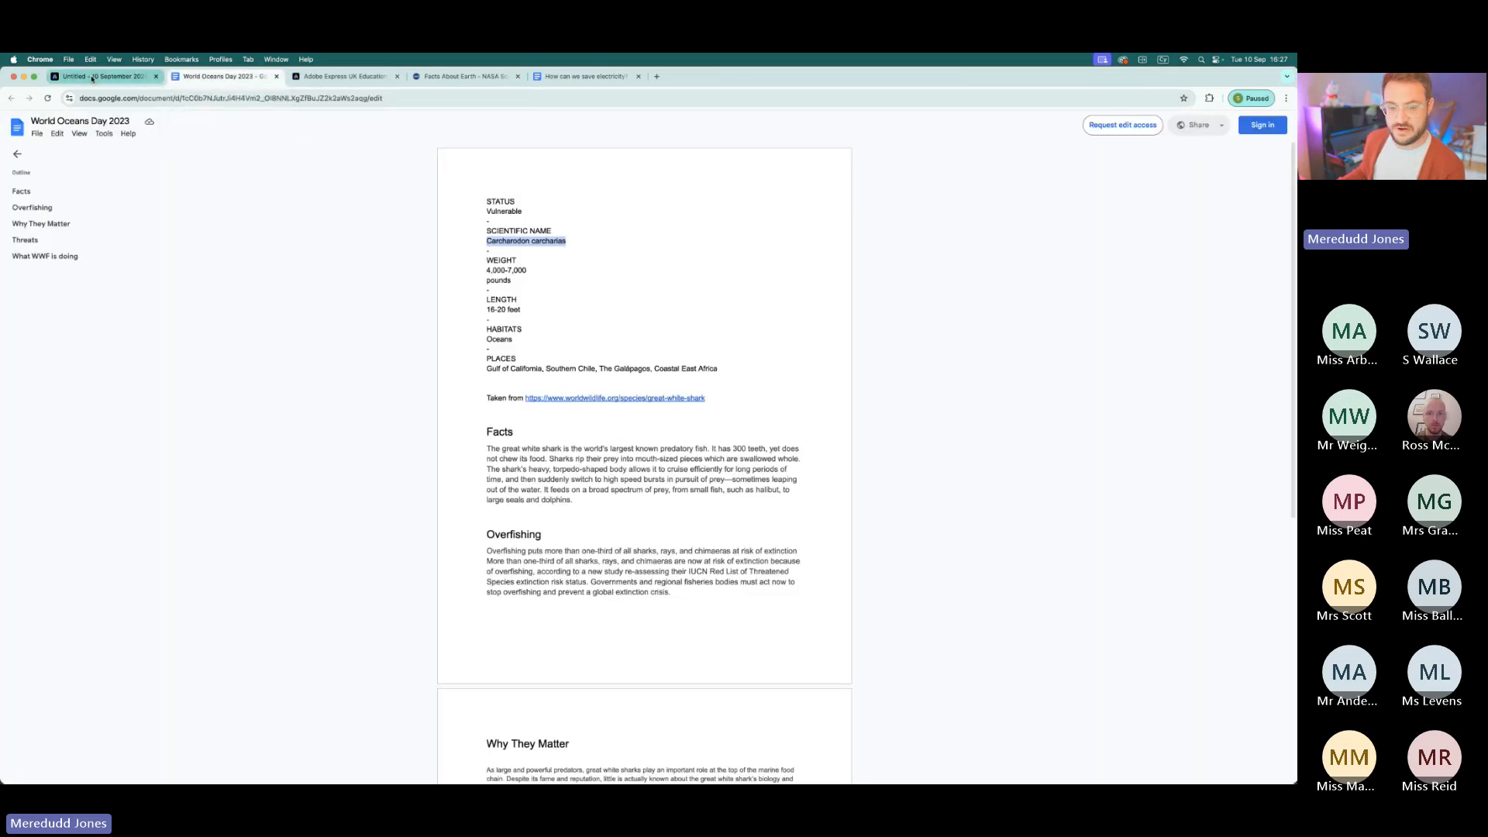
{"action": "left_click_drag", "start_coordinate": [520, 279], "coordinate": [470, 262]}
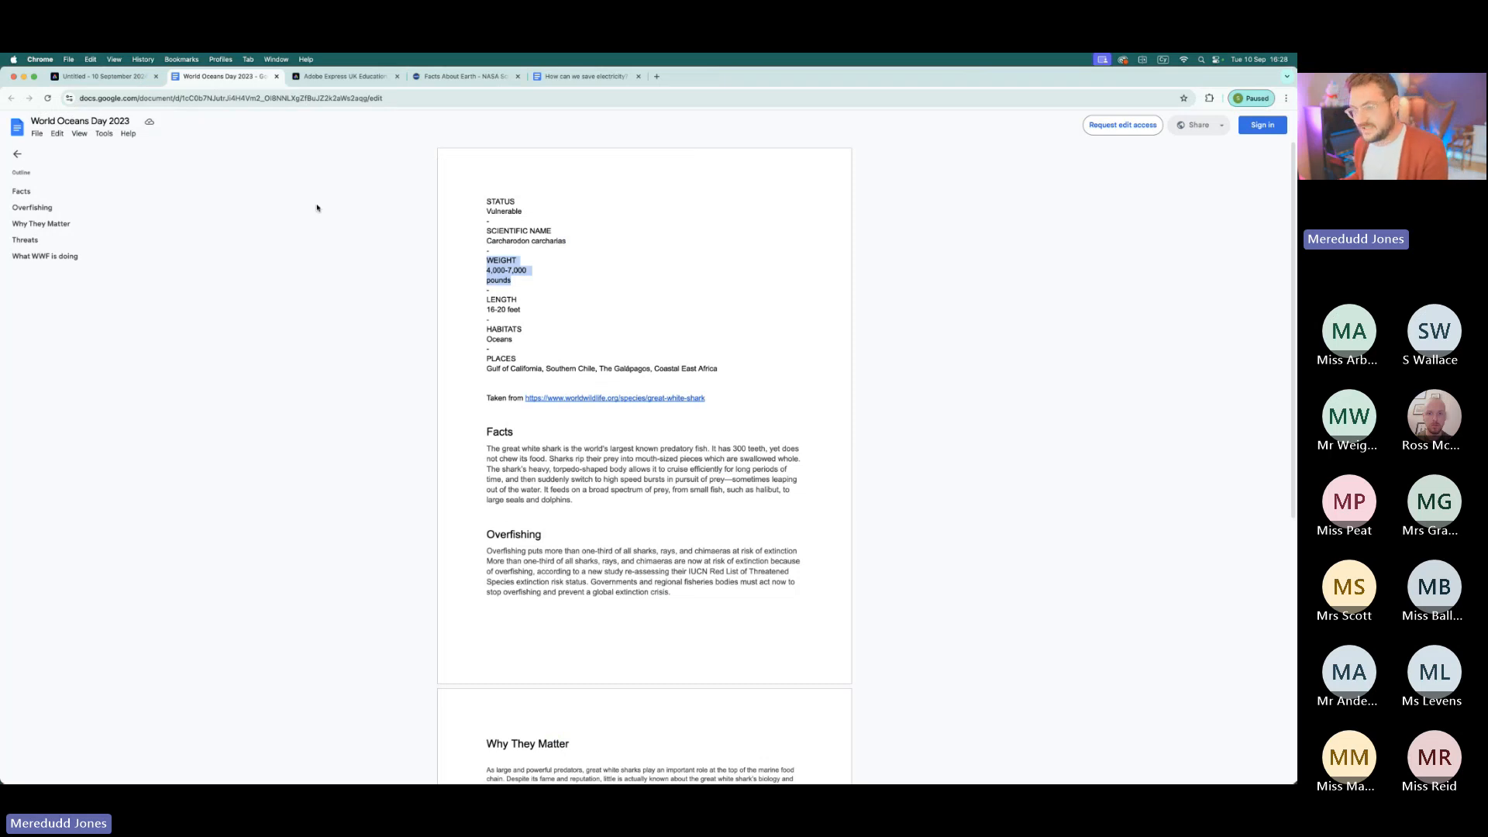
{"action": "left_click_drag", "start_coordinate": [517, 261], "coordinate": [484, 262]}
{"action": "key", "text": "super+c"}
{"action": "left_click", "coordinate": [107, 78]}
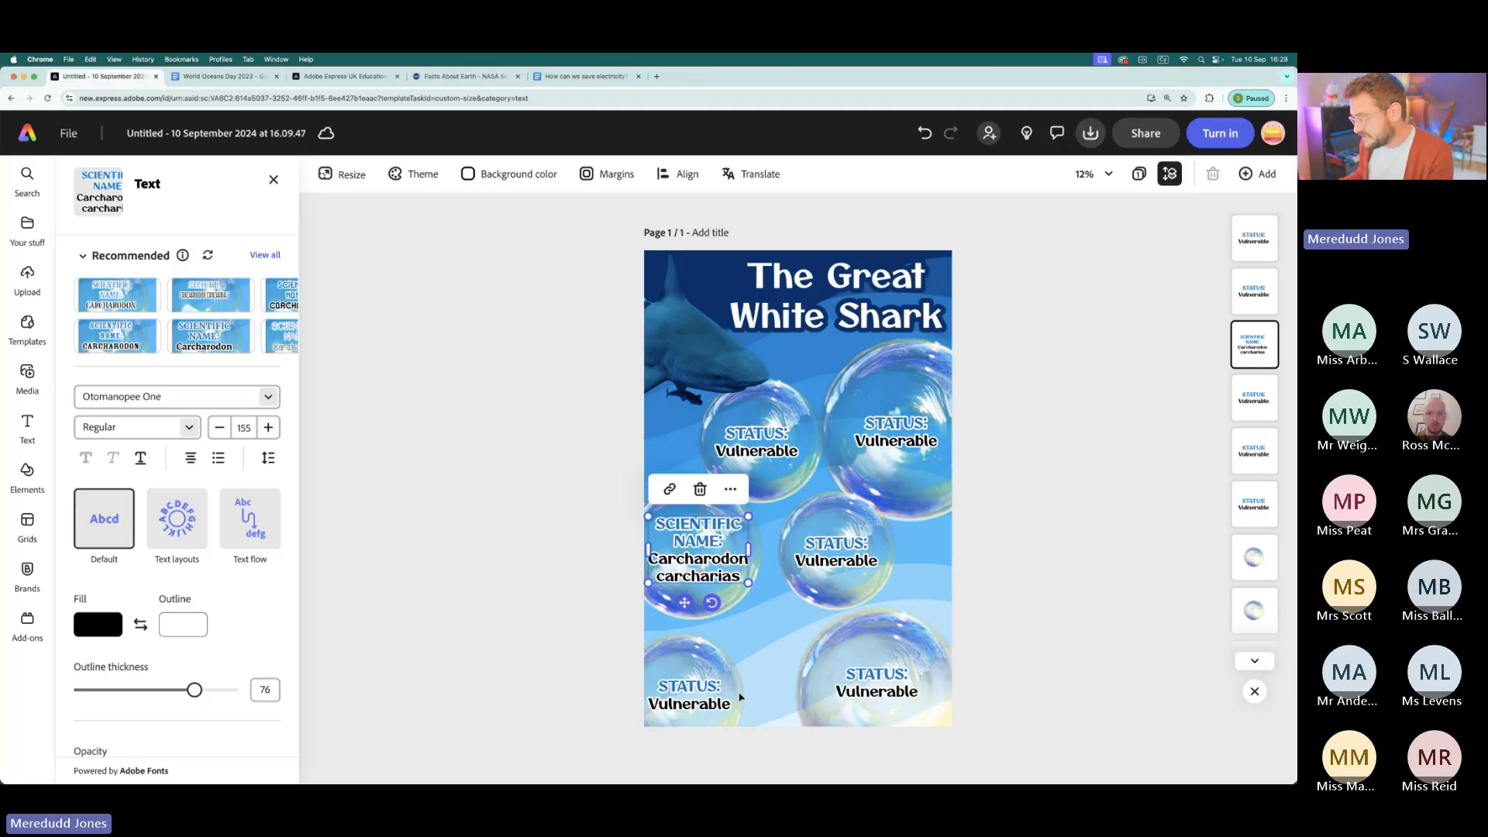
{"action": "left_click", "coordinate": [811, 553]}
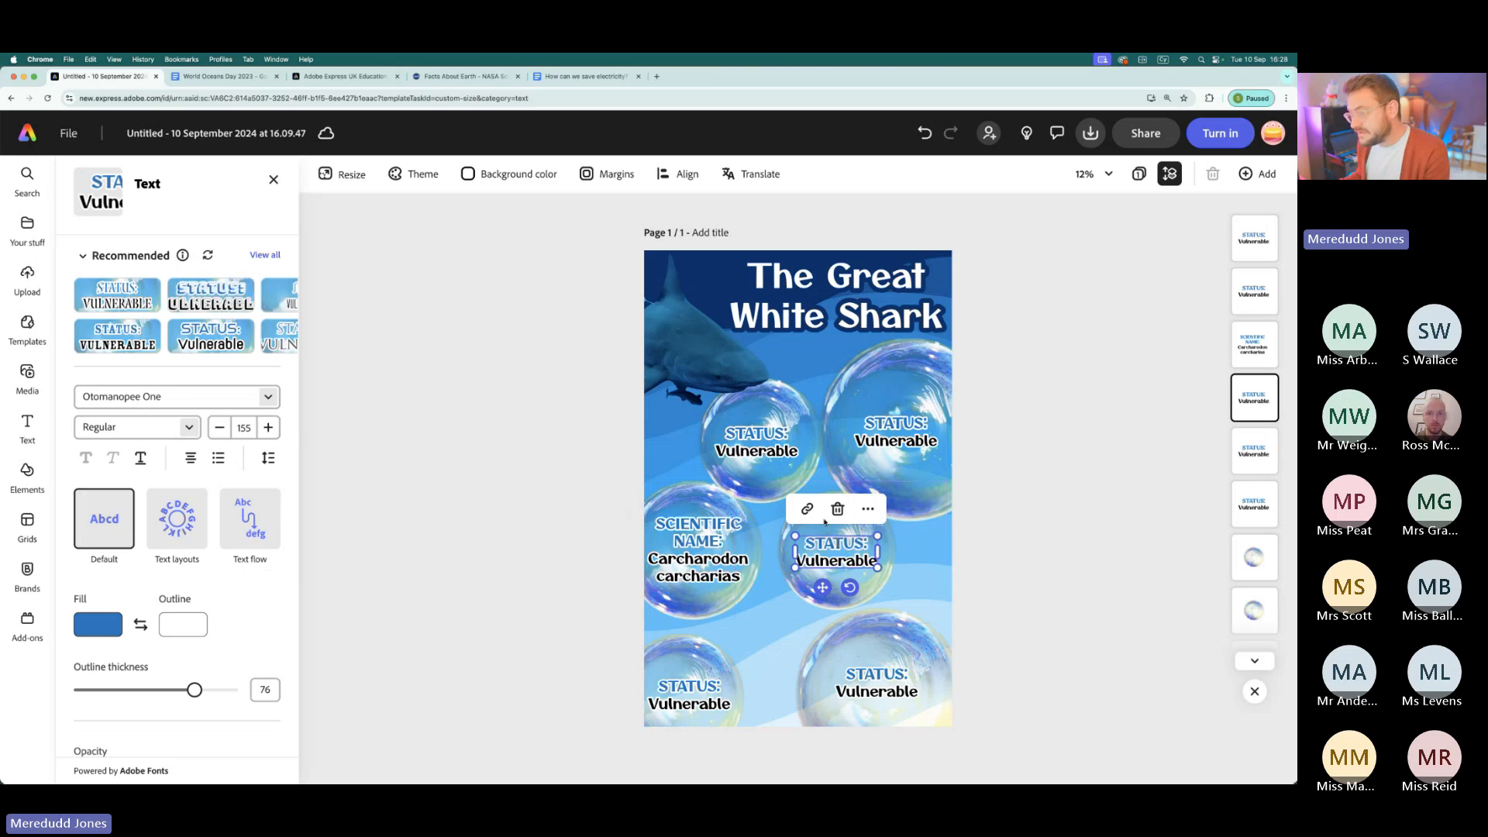
{"action": "left_click", "coordinate": [212, 78]}
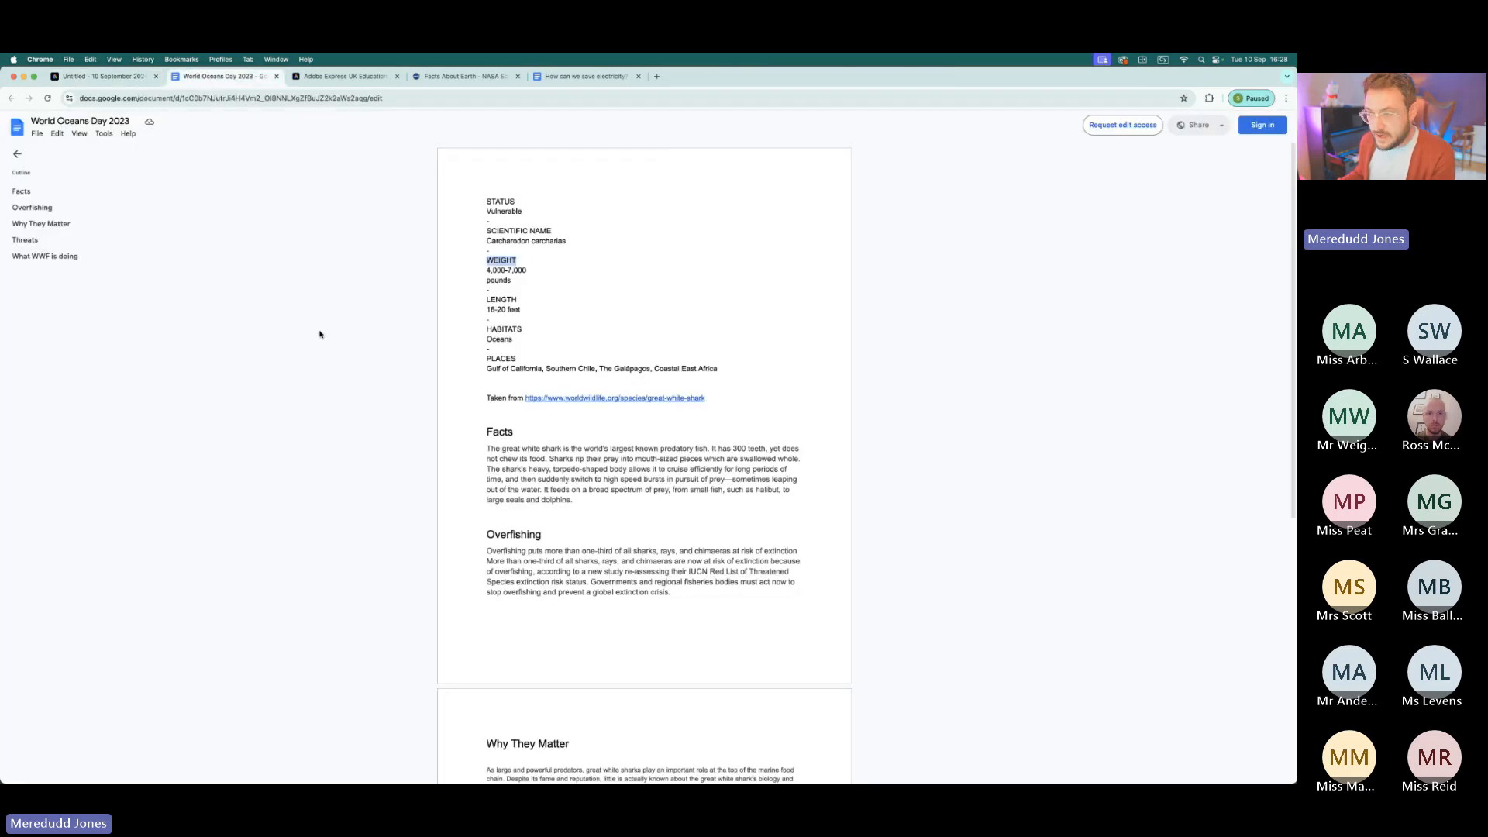
{"action": "left_click", "coordinate": [101, 76]}
{"action": "key", "text": "BackSpace"}
{"action": "key", "text": "BackSpace"}
{"action": "key", "text": "BackSpace"}
{"action": "key", "text": "BackSpace"}
{"action": "key", "text": "BackSpace"}
{"action": "key", "text": "BackSpace"}
{"action": "type", "text": "WEIGHT:"}
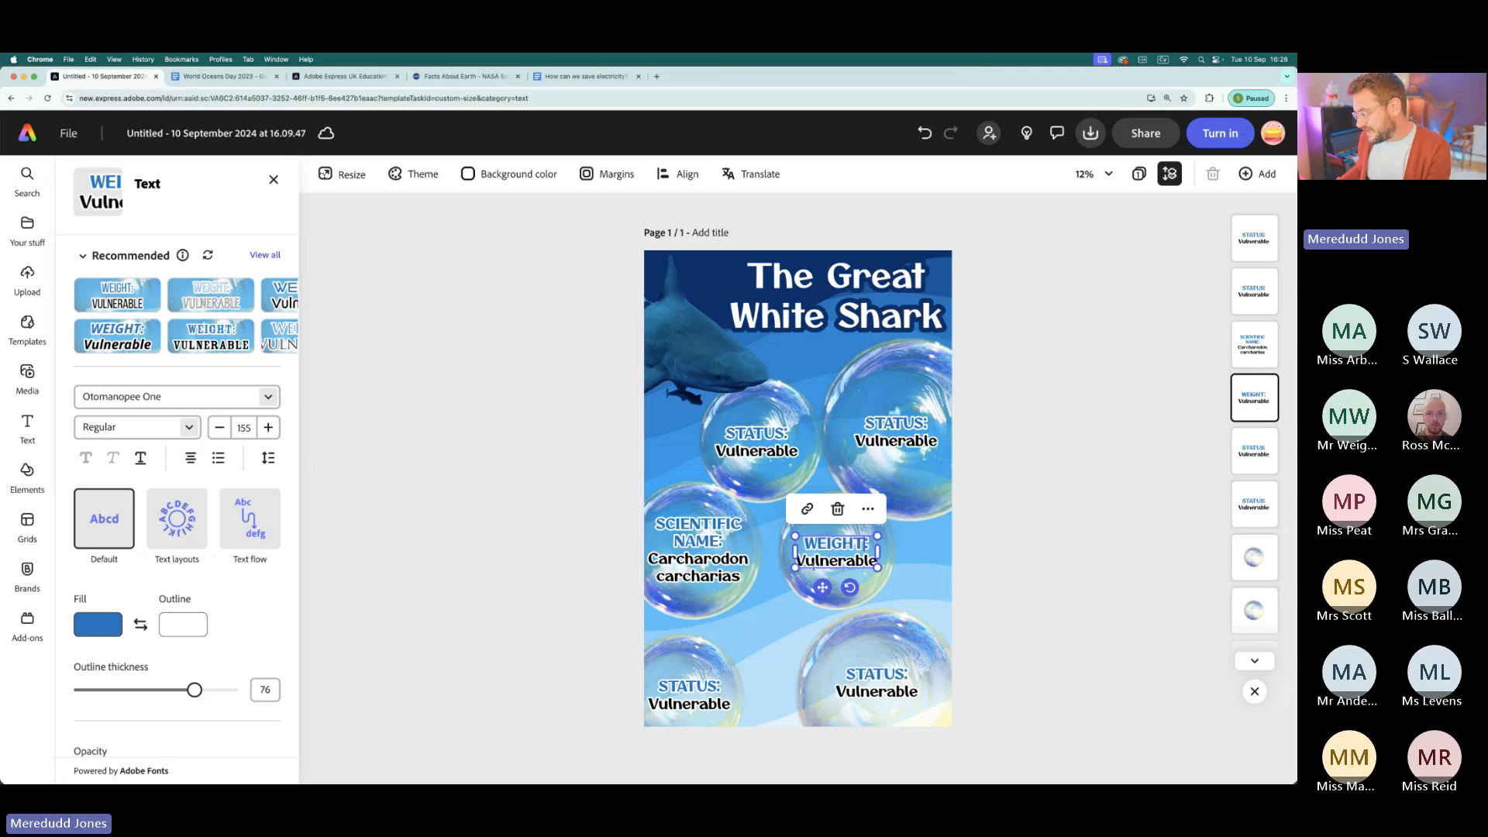
- Replace "Vulnerable" on the weight bubble with "4,000-7,000 pounds" copied from the document and shift the text slightly up
{"action": "left_click", "coordinate": [214, 82]}
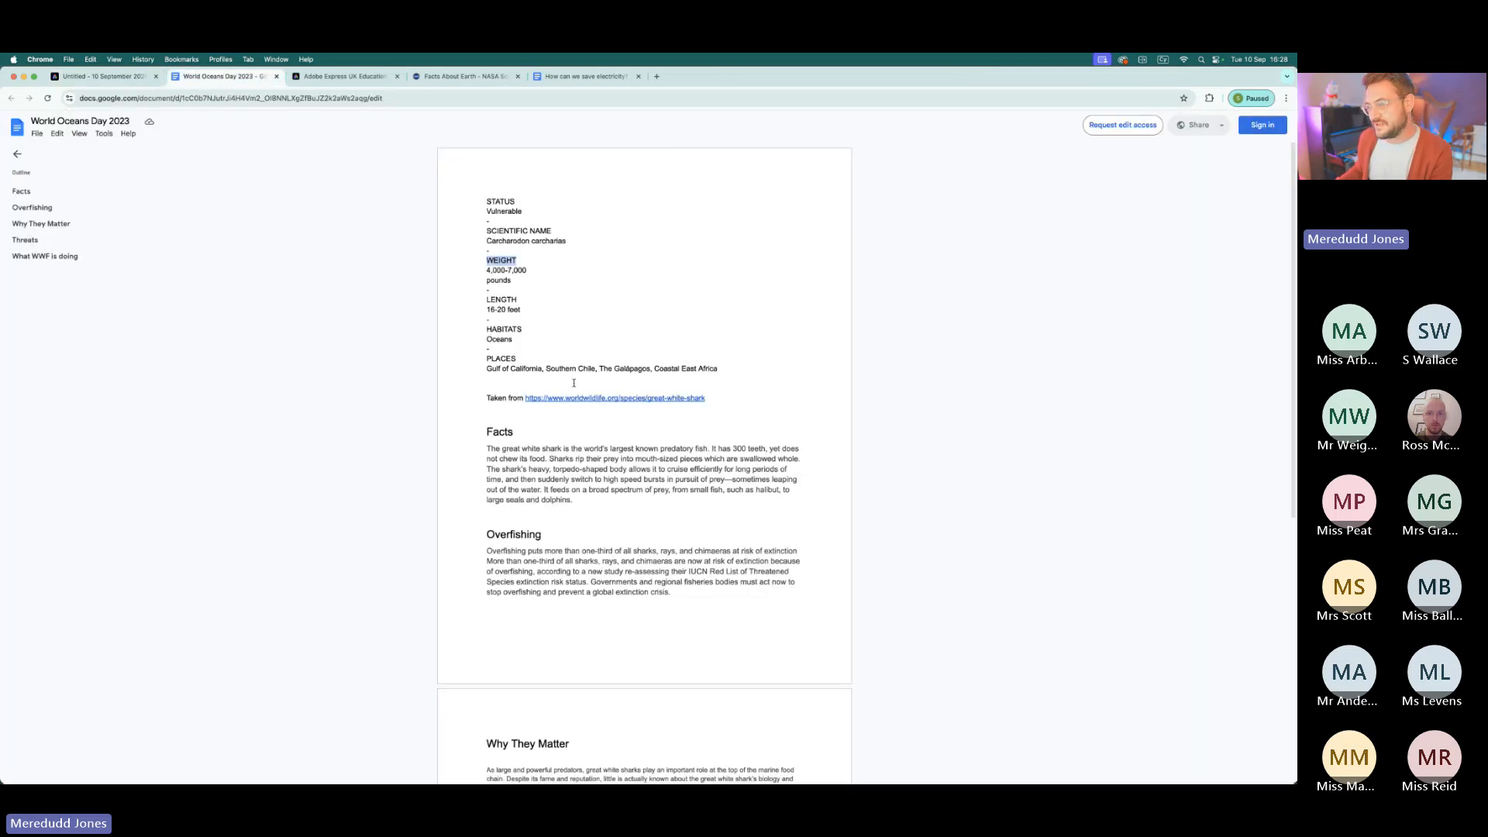
{"action": "left_click_drag", "start_coordinate": [520, 287], "coordinate": [488, 285]}
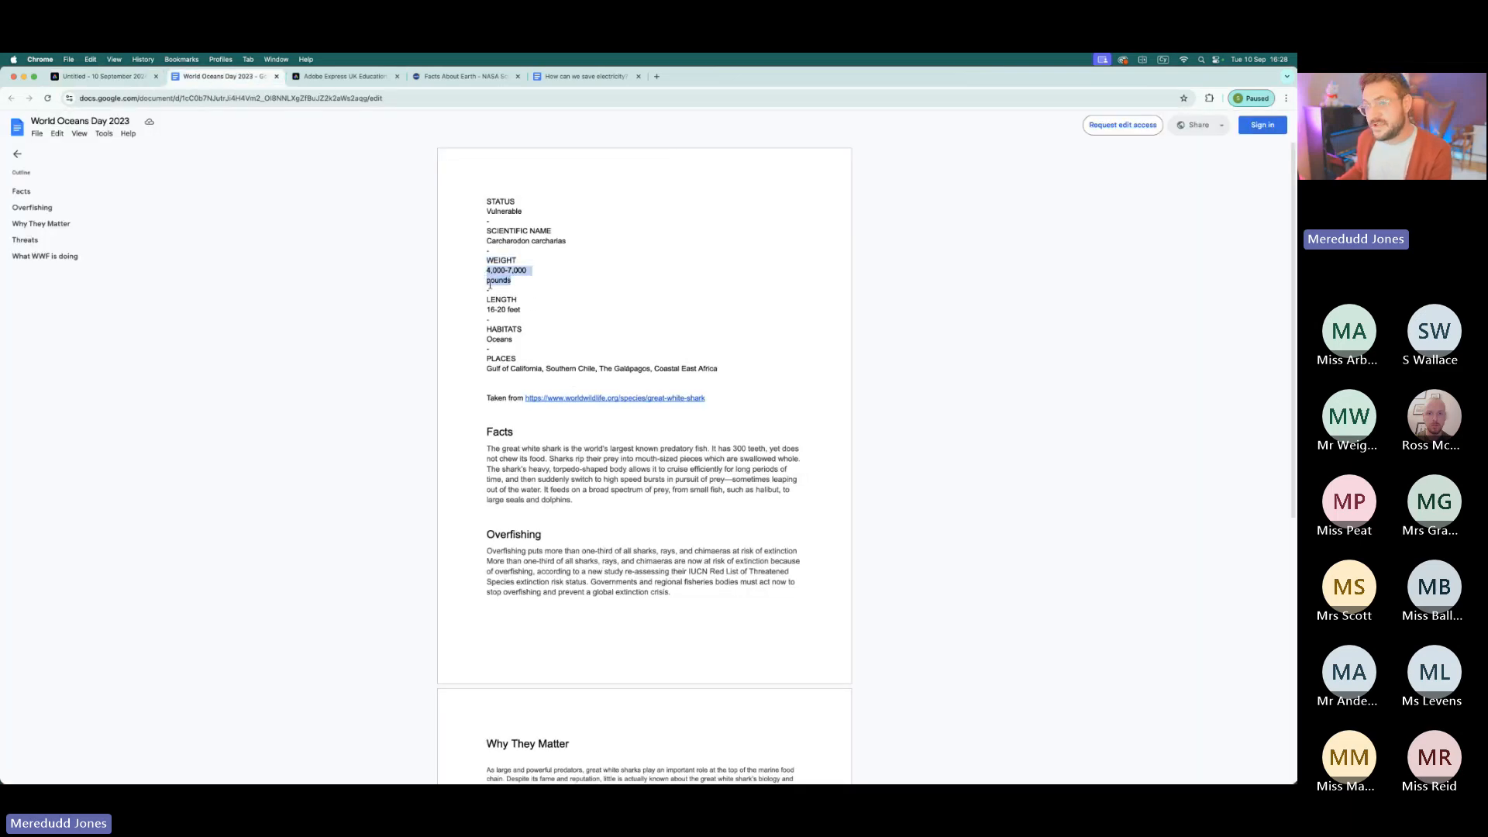
{"action": "left_click", "coordinate": [101, 77]}
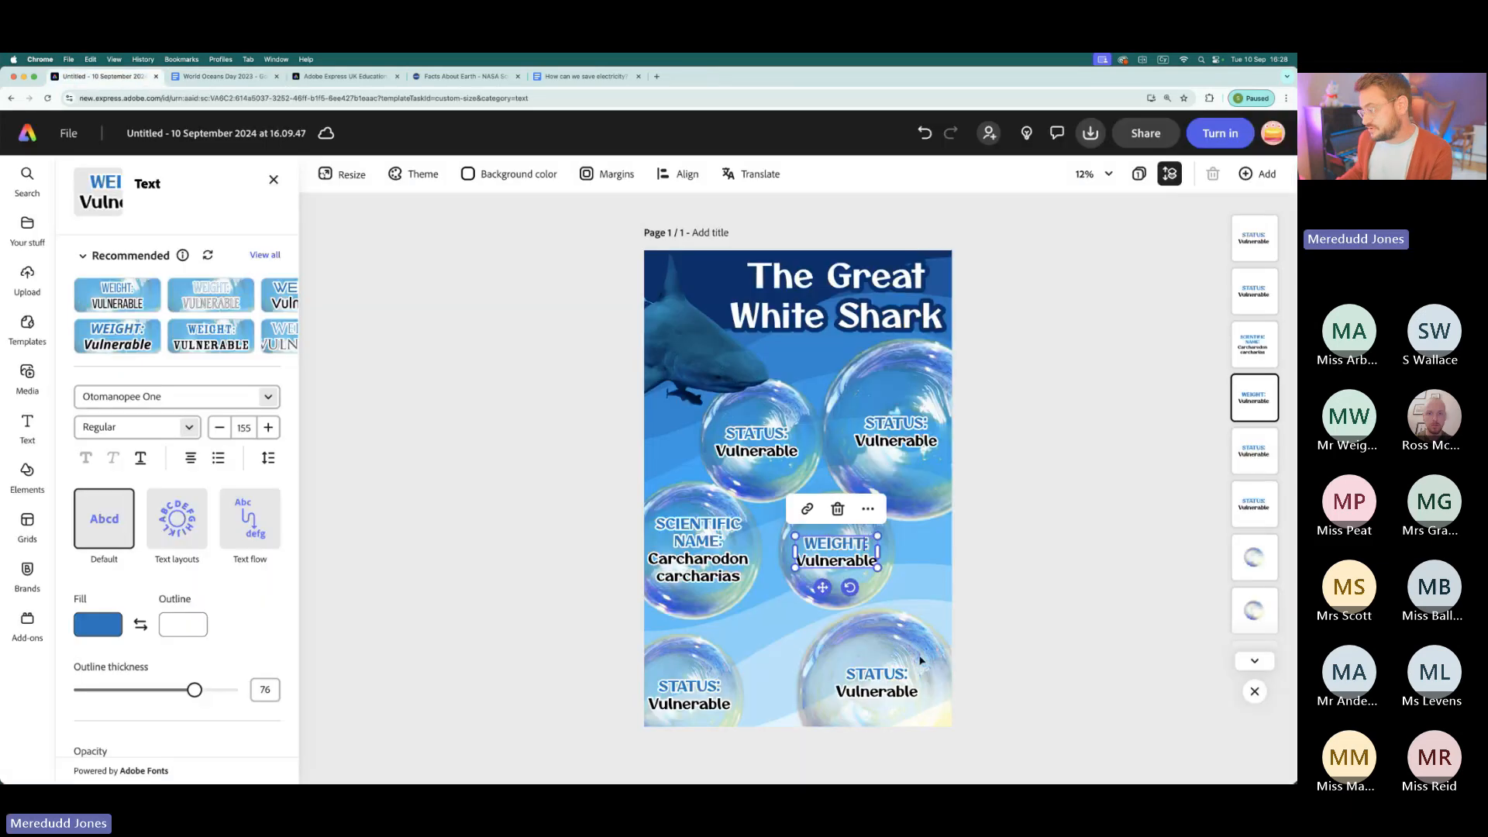
{"action": "double_click", "coordinate": [845, 568]}
{"action": "key", "text": "super+v"}
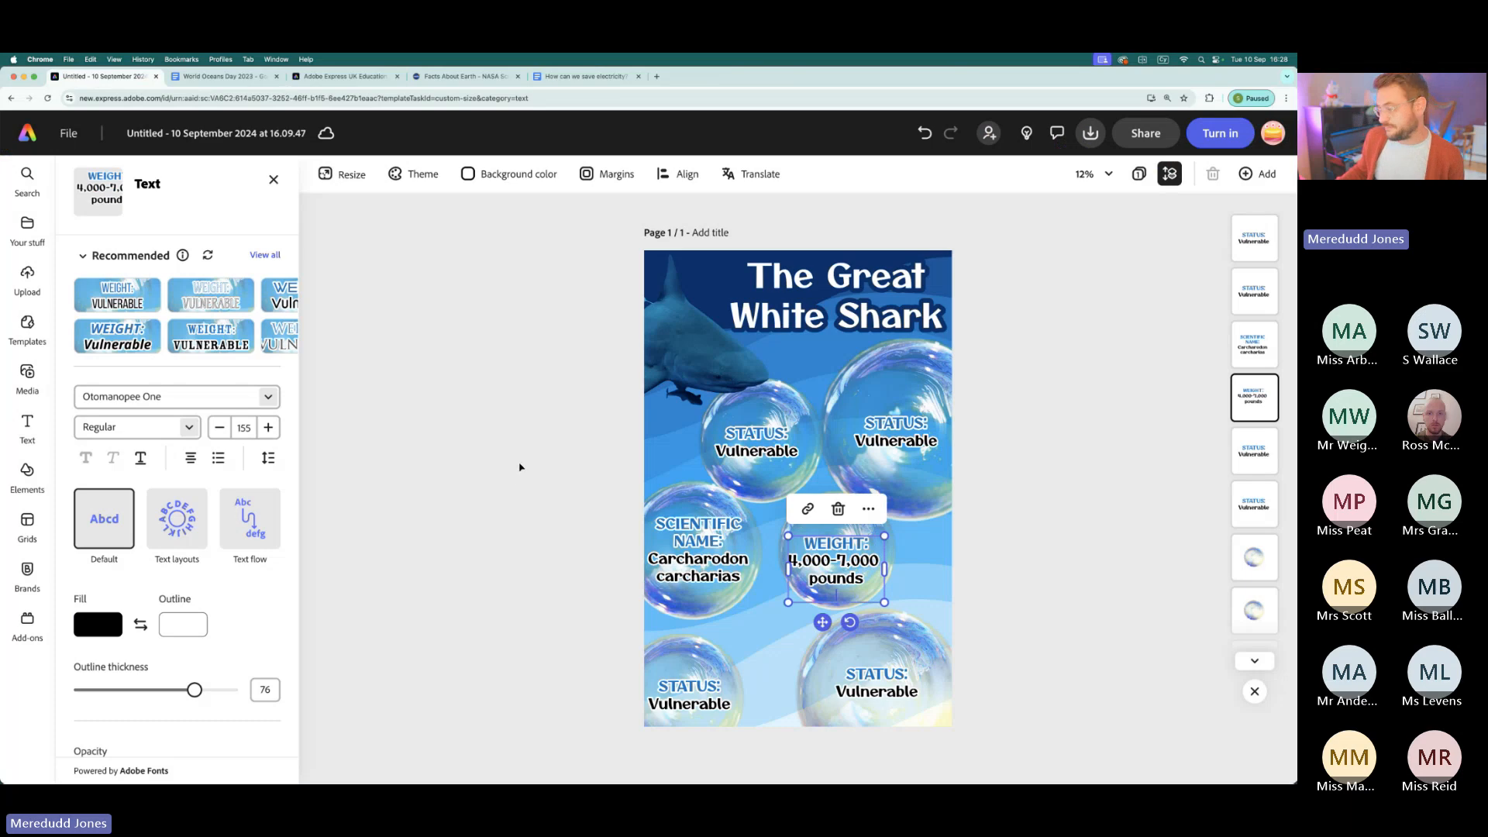
{"action": "left_click", "coordinate": [510, 545]}
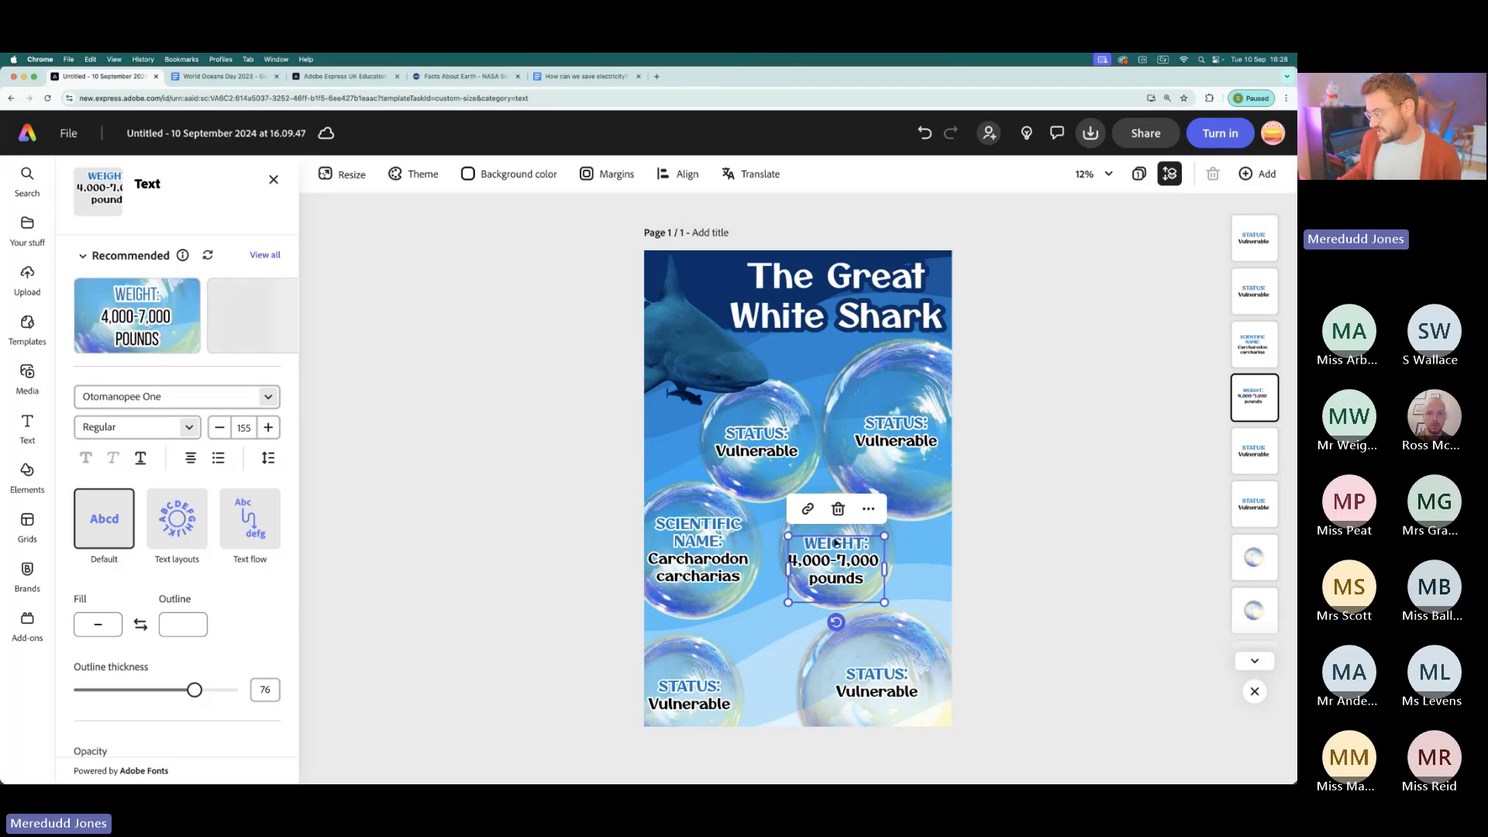
{"action": "left_click_drag", "start_coordinate": [838, 545], "coordinate": [838, 536]}
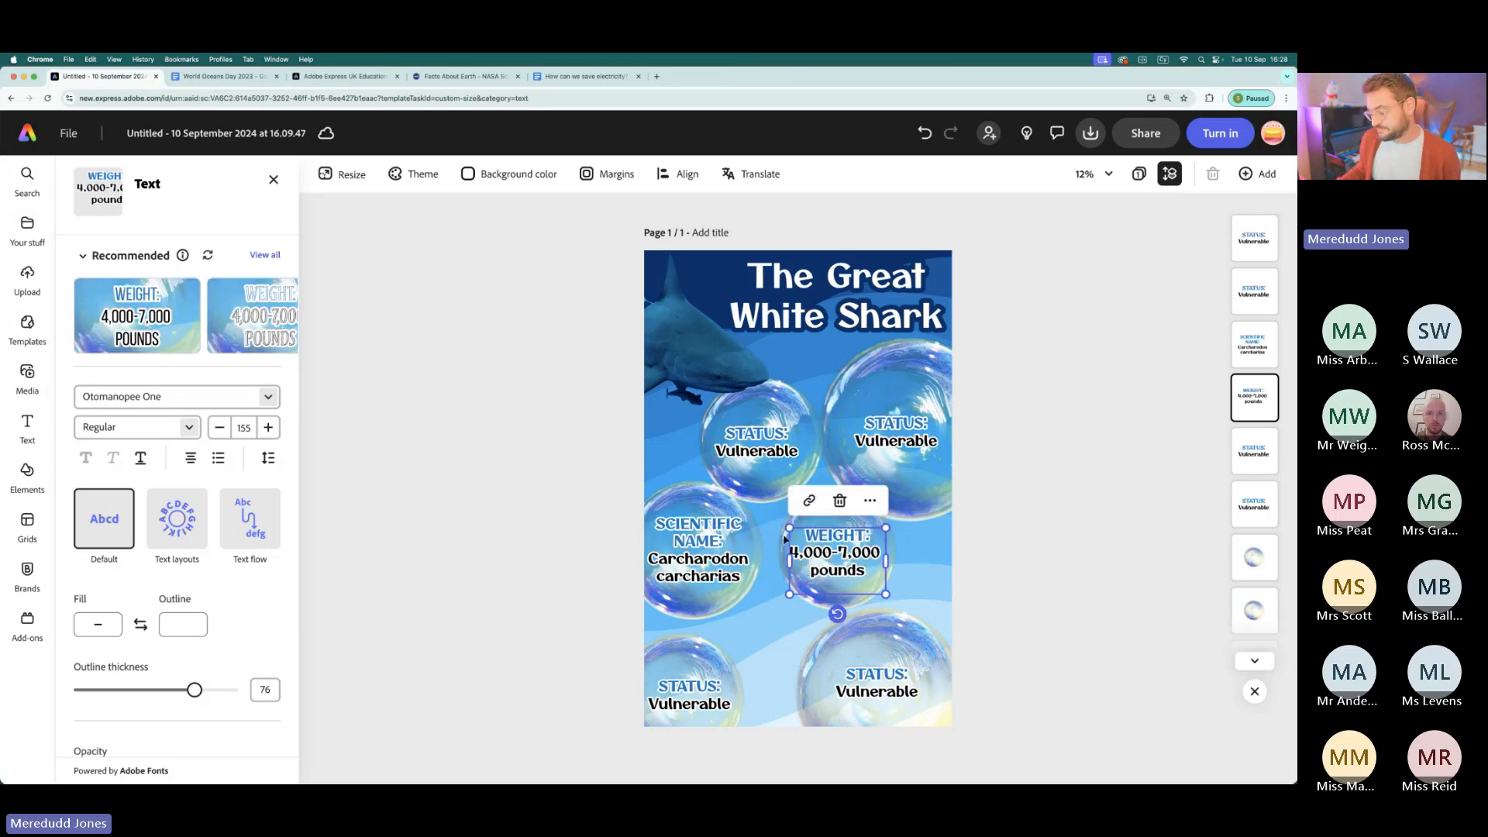
- Nudge the scientific name text slightly down within its bubble
{"action": "left_click", "coordinate": [511, 502]}
{"action": "left_click", "coordinate": [699, 536]}
{"action": "left_click_drag", "start_coordinate": [699, 536], "coordinate": [700, 540]}
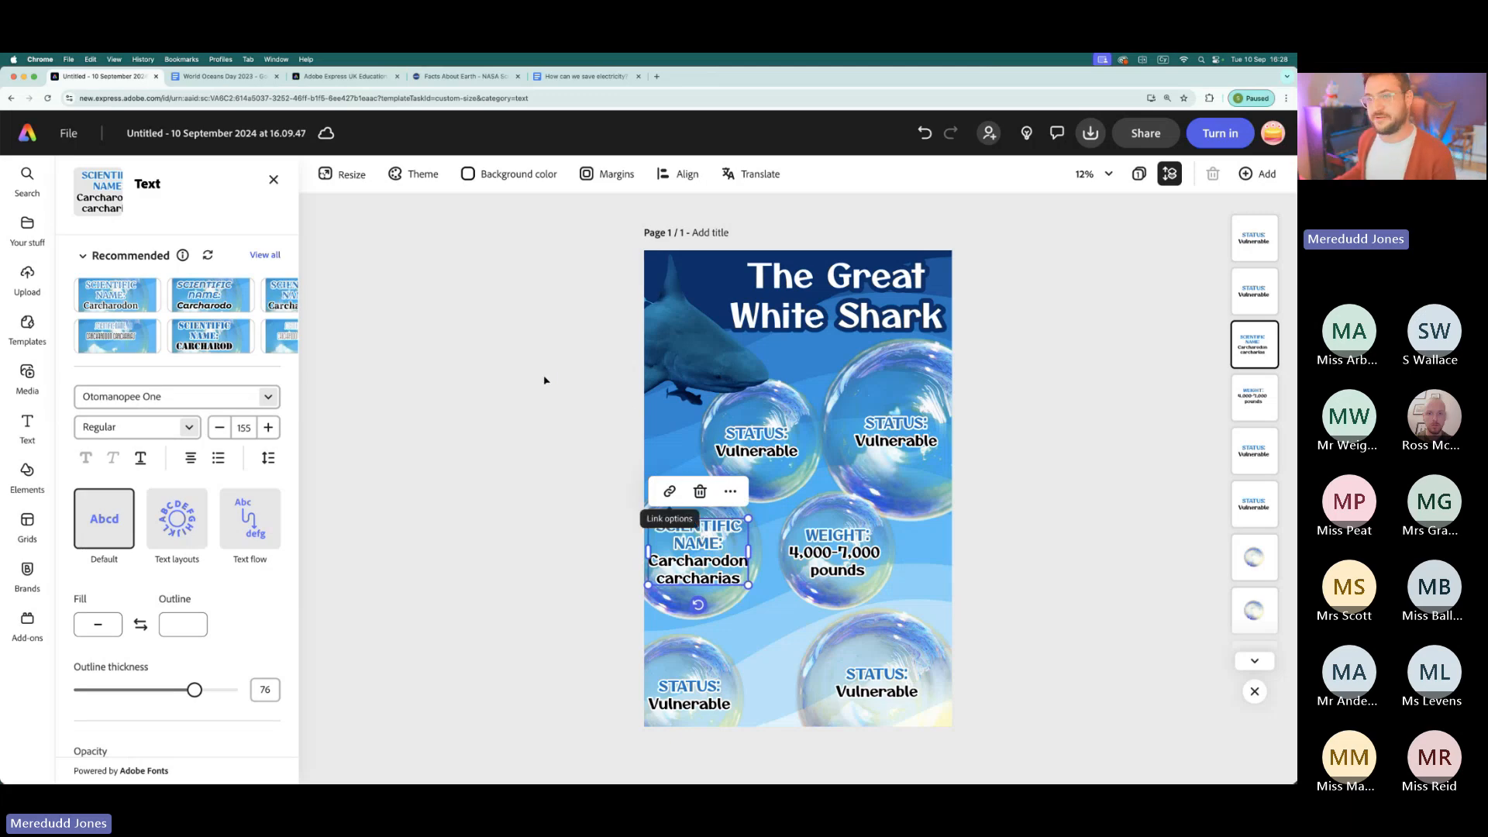
- Replace the "STATUS" heading on the bottom-left bubble with "LENGTH" copied from the World Oceans Day 2023 document
{"action": "left_click", "coordinate": [213, 78]}
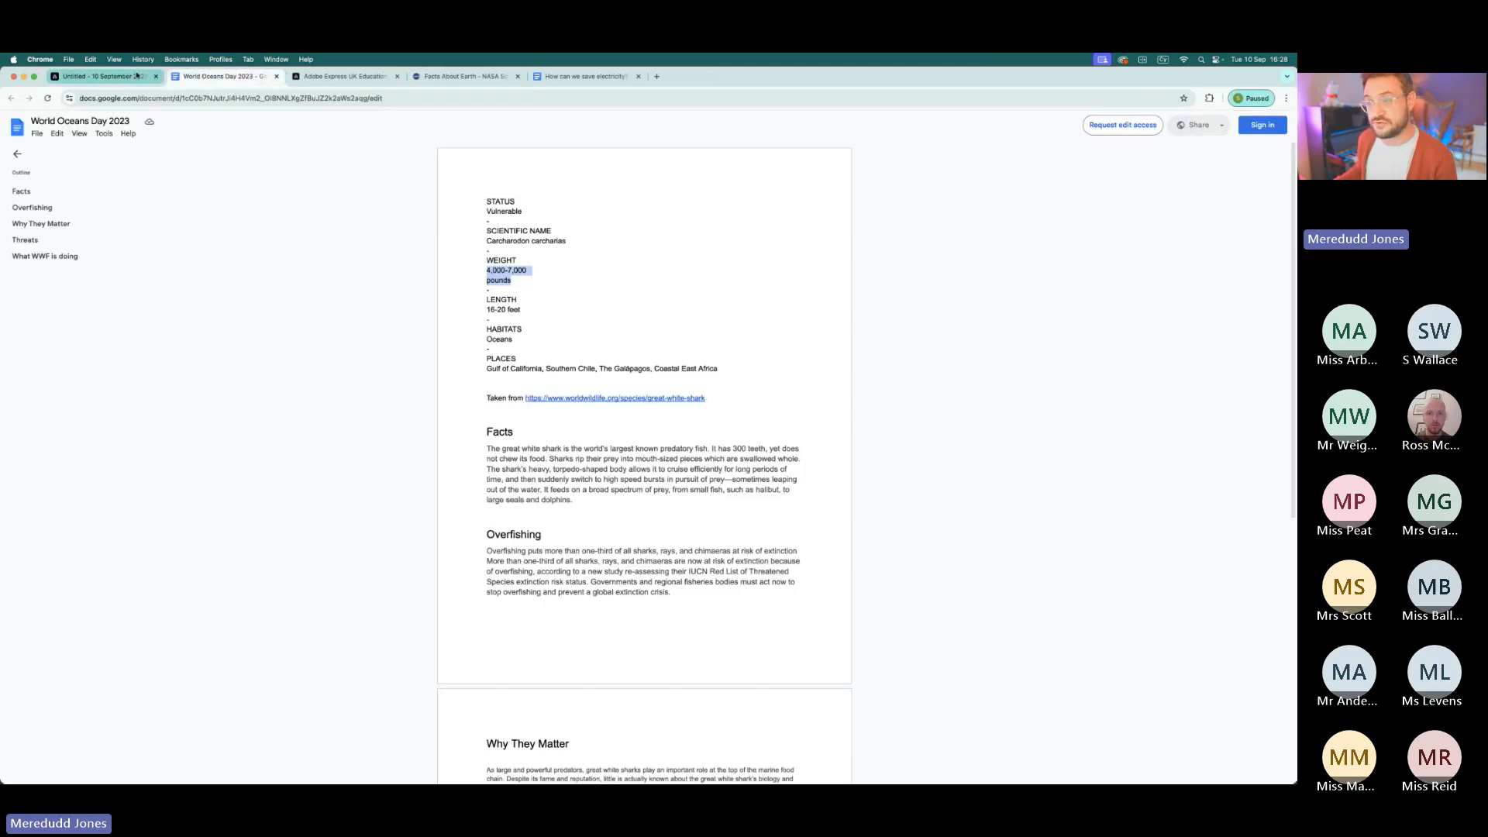
{"action": "left_click_drag", "start_coordinate": [517, 299], "coordinate": [487, 299]}
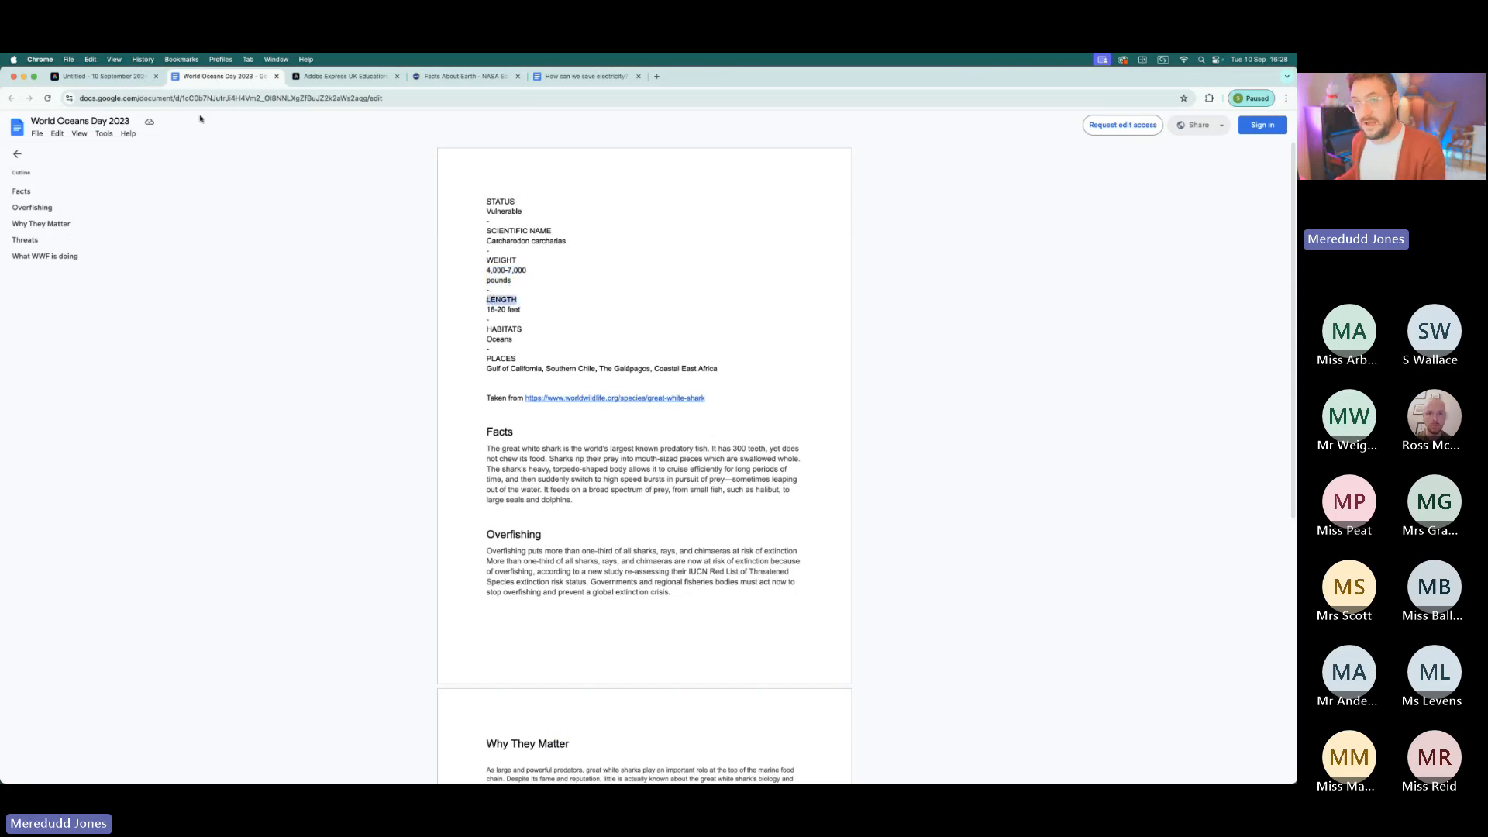
{"action": "left_click", "coordinate": [112, 78]}
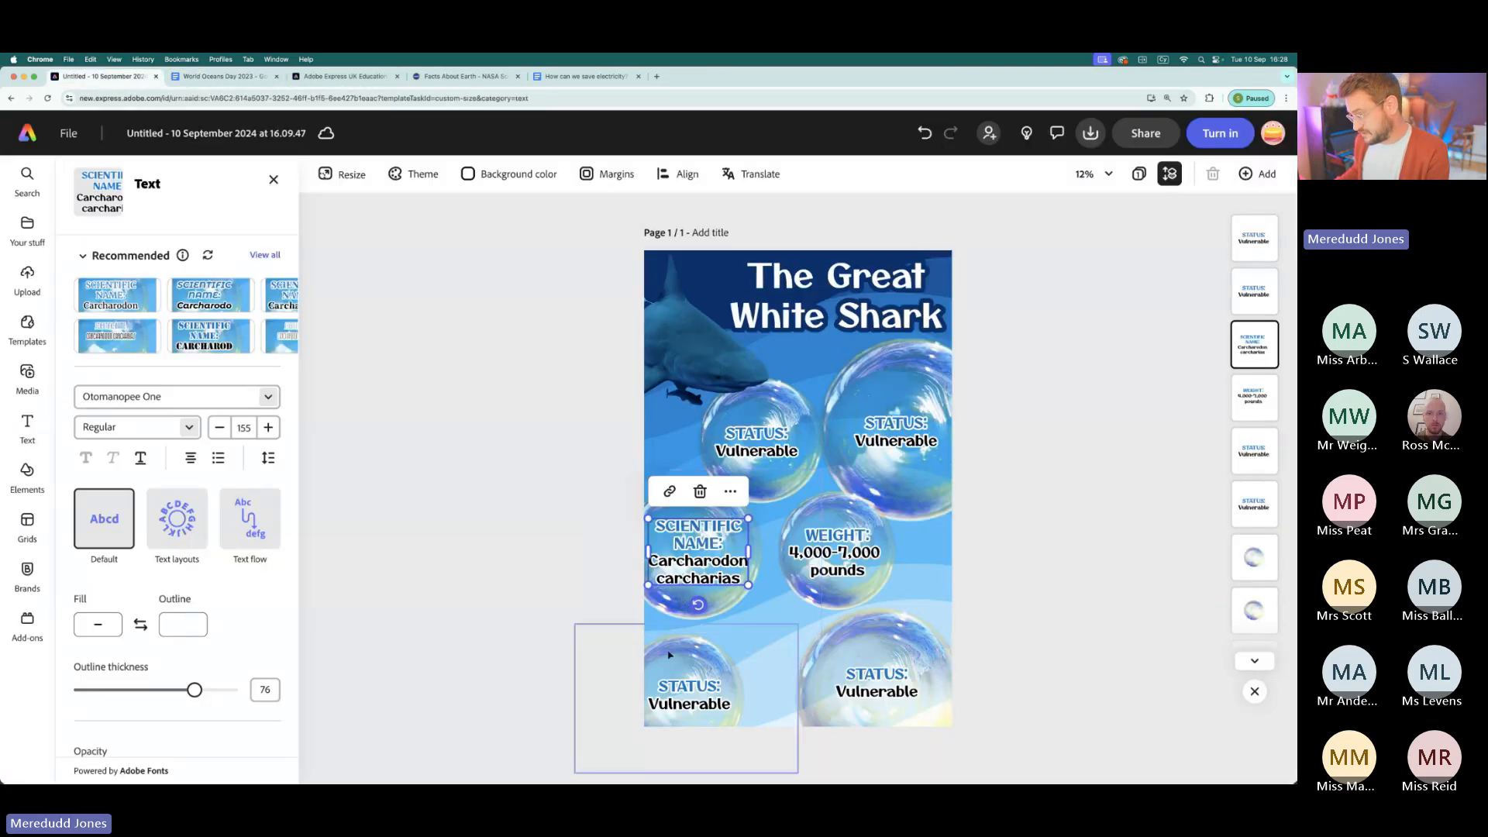
{"action": "left_click", "coordinate": [688, 690]}
{"action": "double_click", "coordinate": [689, 690]}
{"action": "key", "text": "super+v"}
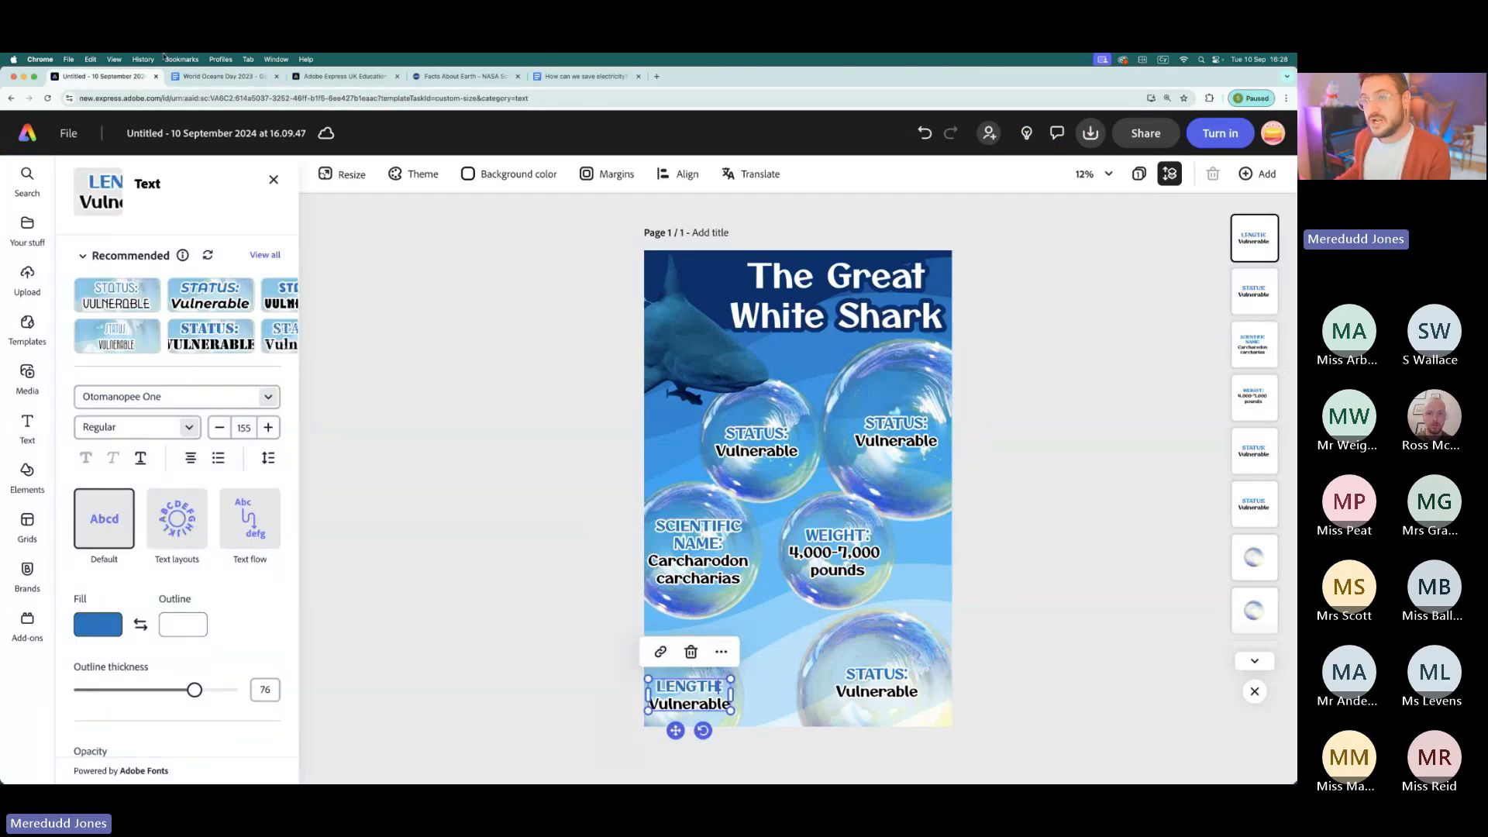
- Replace "Vulnerable" on the length bubble with "16-20 feet" copied from the World Oceans Day 2023 document
{"action": "left_click", "coordinate": [215, 77]}
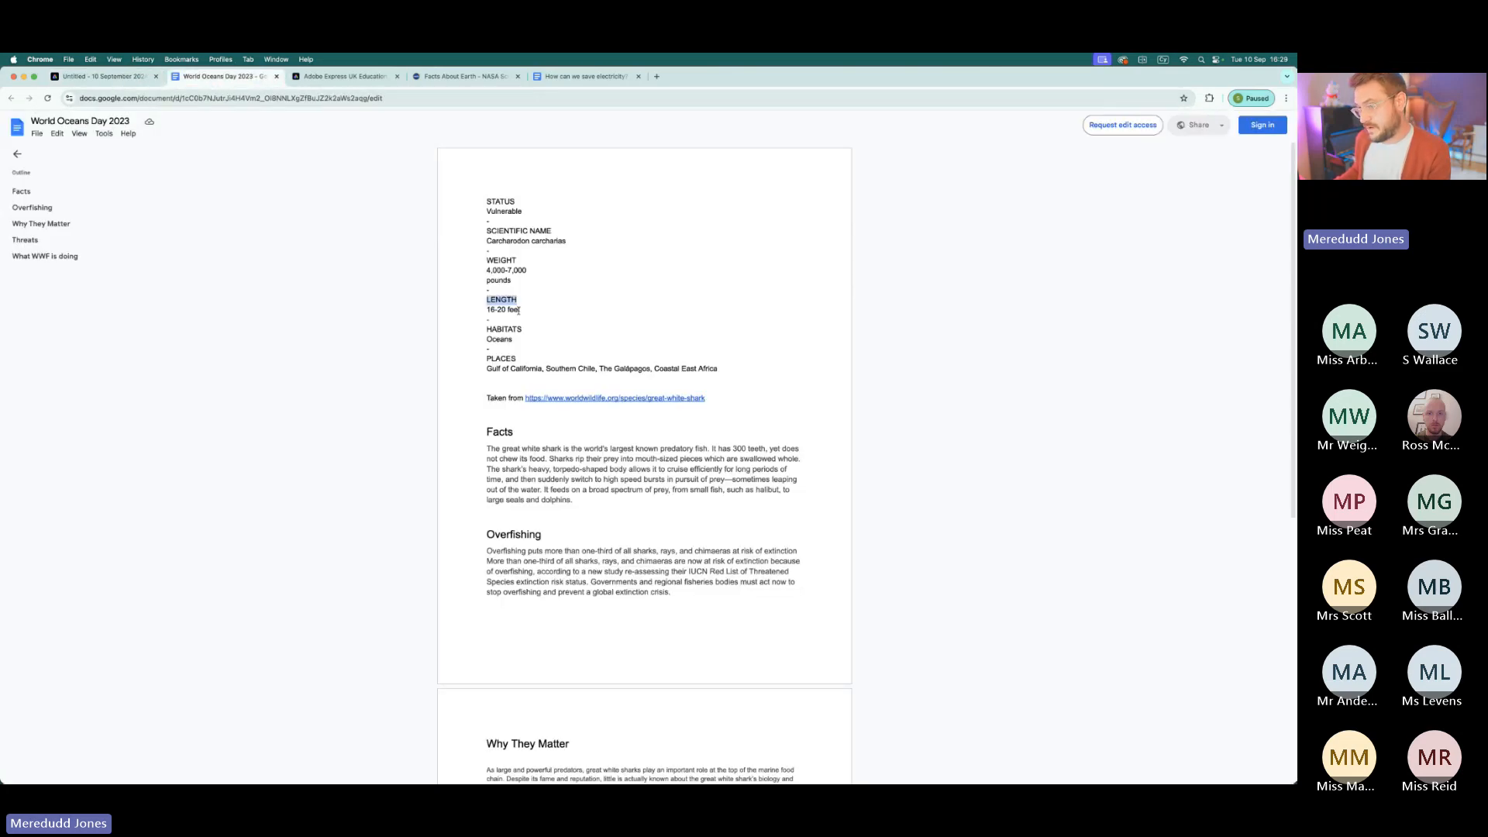
{"action": "left_click_drag", "start_coordinate": [519, 310], "coordinate": [477, 309]}
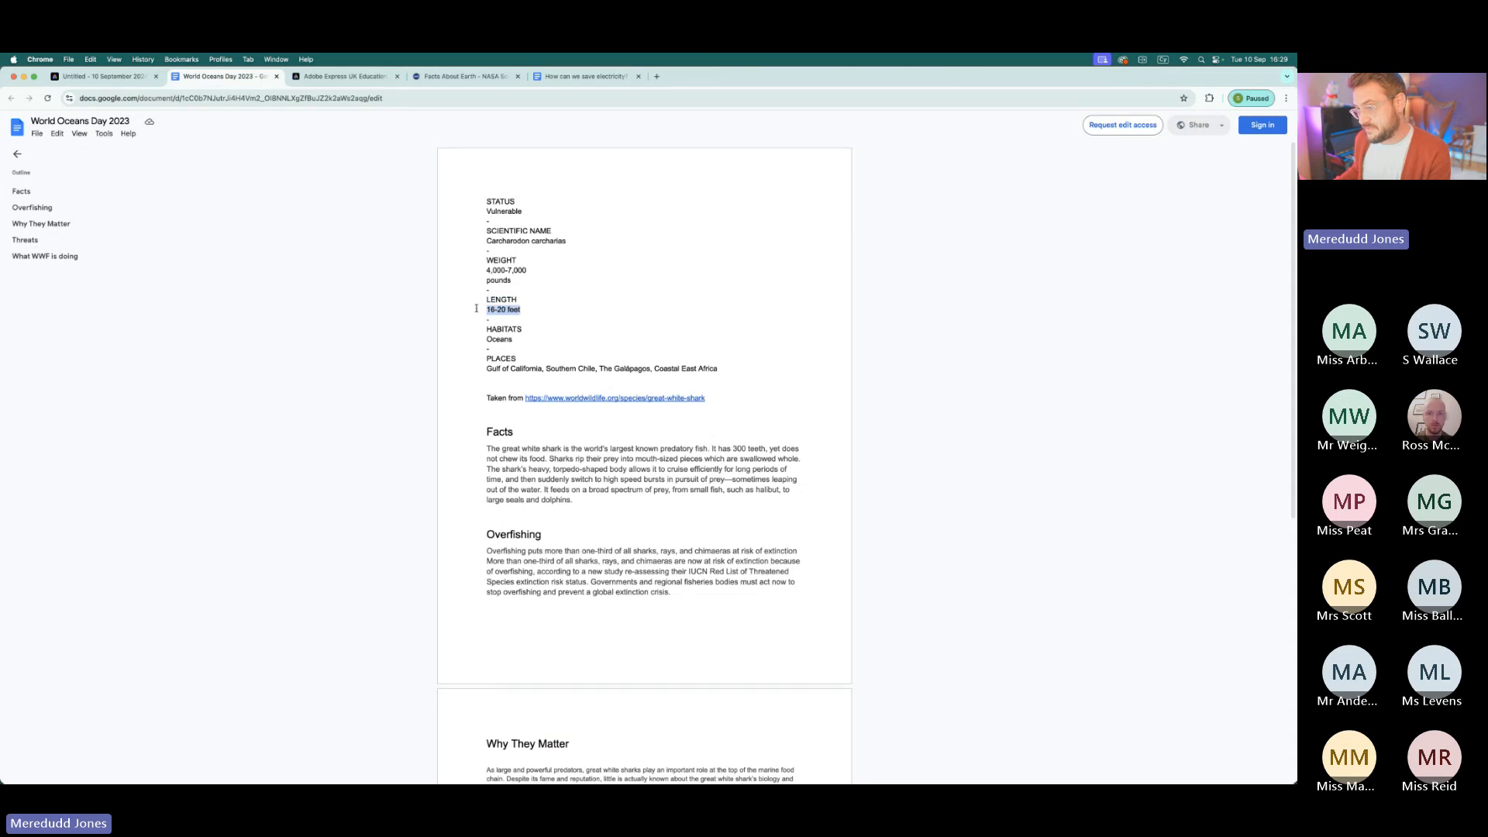
{"action": "left_click", "coordinate": [101, 76]}
{"action": "left_click", "coordinate": [695, 705]}
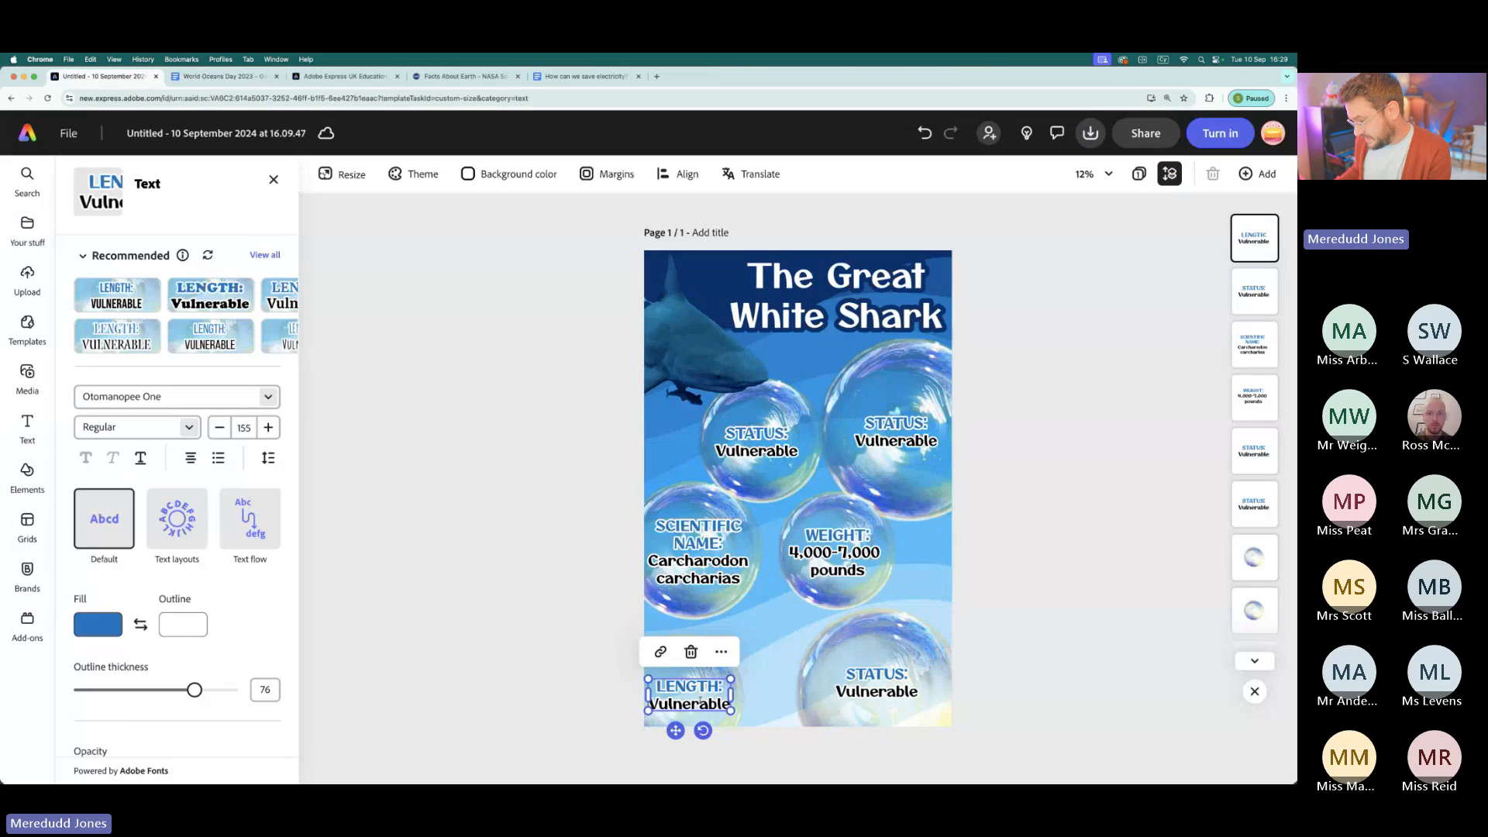
{"action": "double_click", "coordinate": [695, 706]}
{"action": "key", "text": "super+v"}
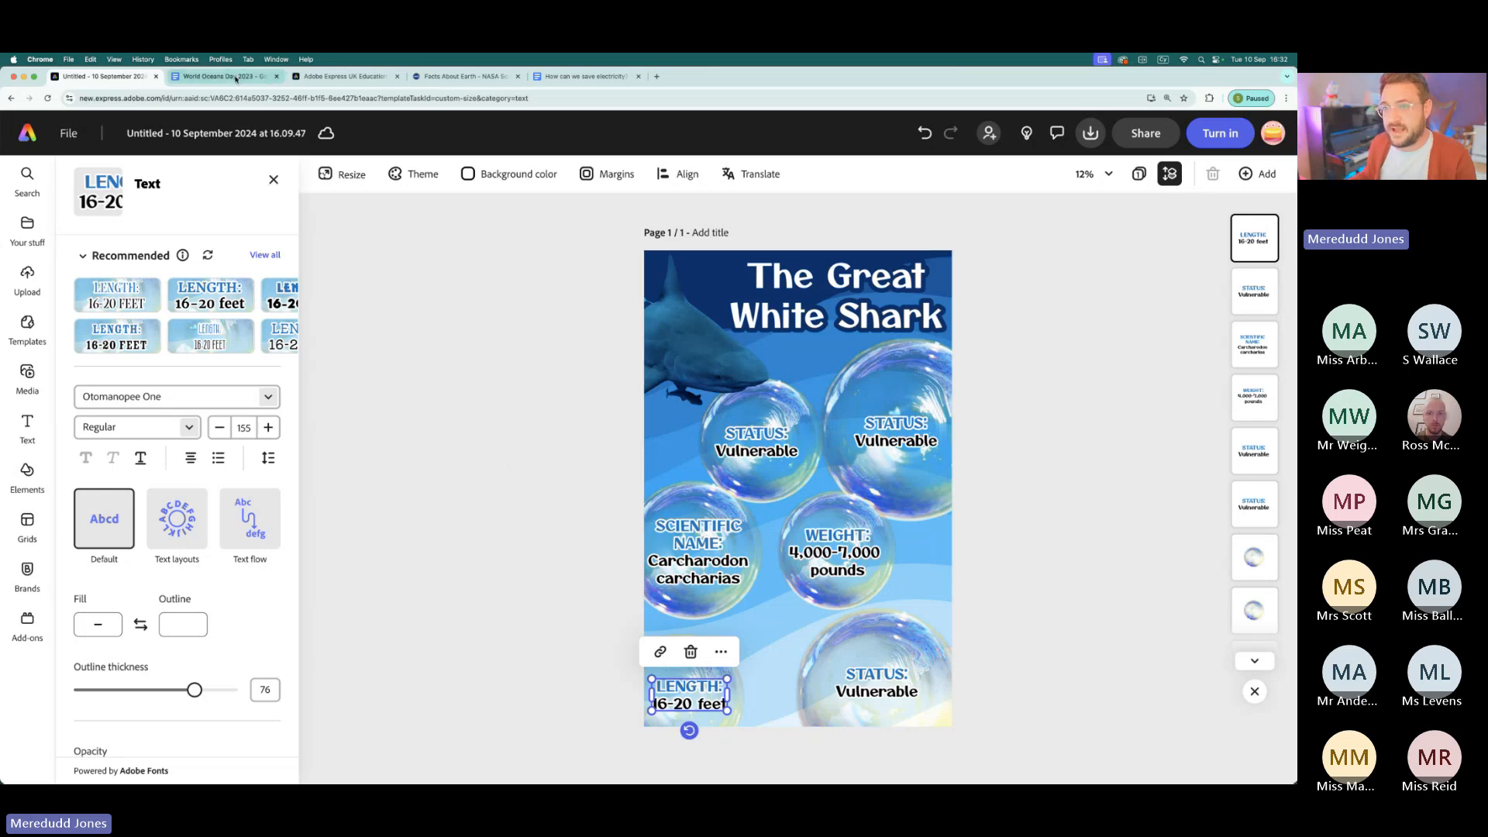
- Rename the untitled project as "GWShark Info"
{"action": "scroll", "coordinate": [133, 134], "scroll_direction": "up", "scroll_amount": 10}
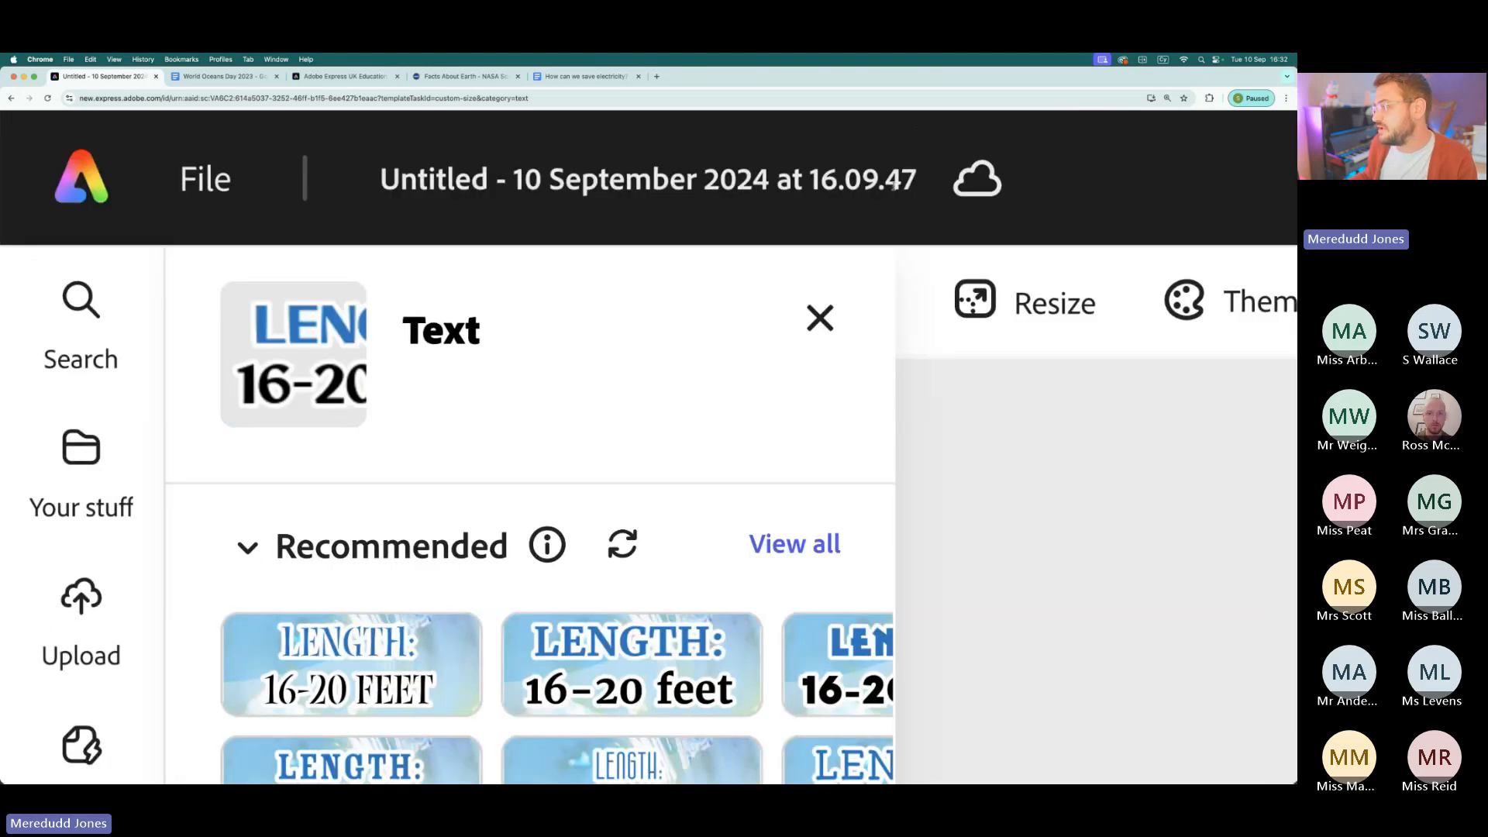
{"action": "left_click", "coordinate": [643, 191]}
{"action": "left_click_drag", "start_coordinate": [664, 180], "coordinate": [389, 176]}
{"action": "key", "text": "BackSpace"}
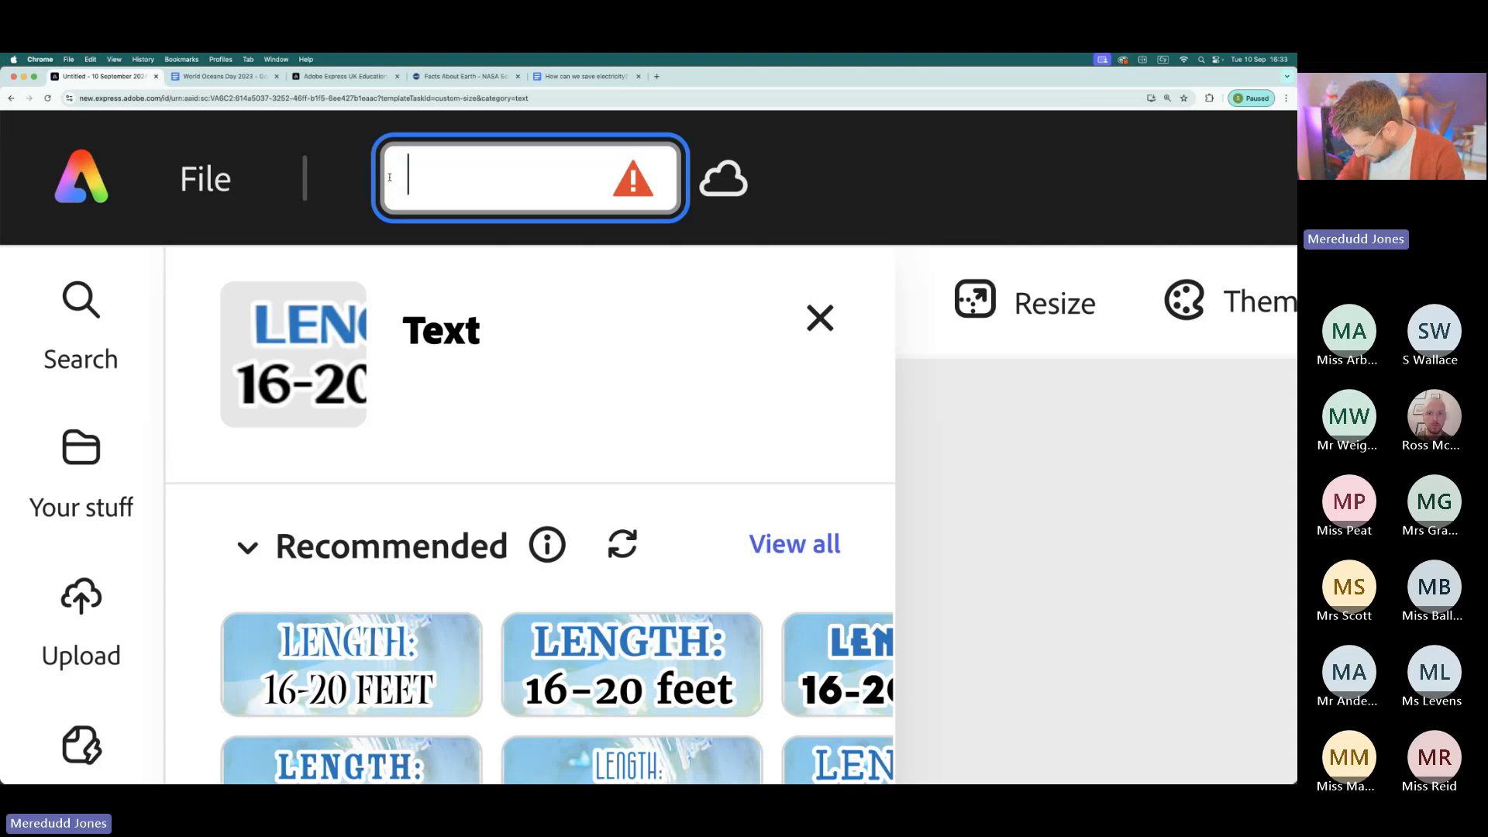
{"action": "type", "text": "GWShark"}
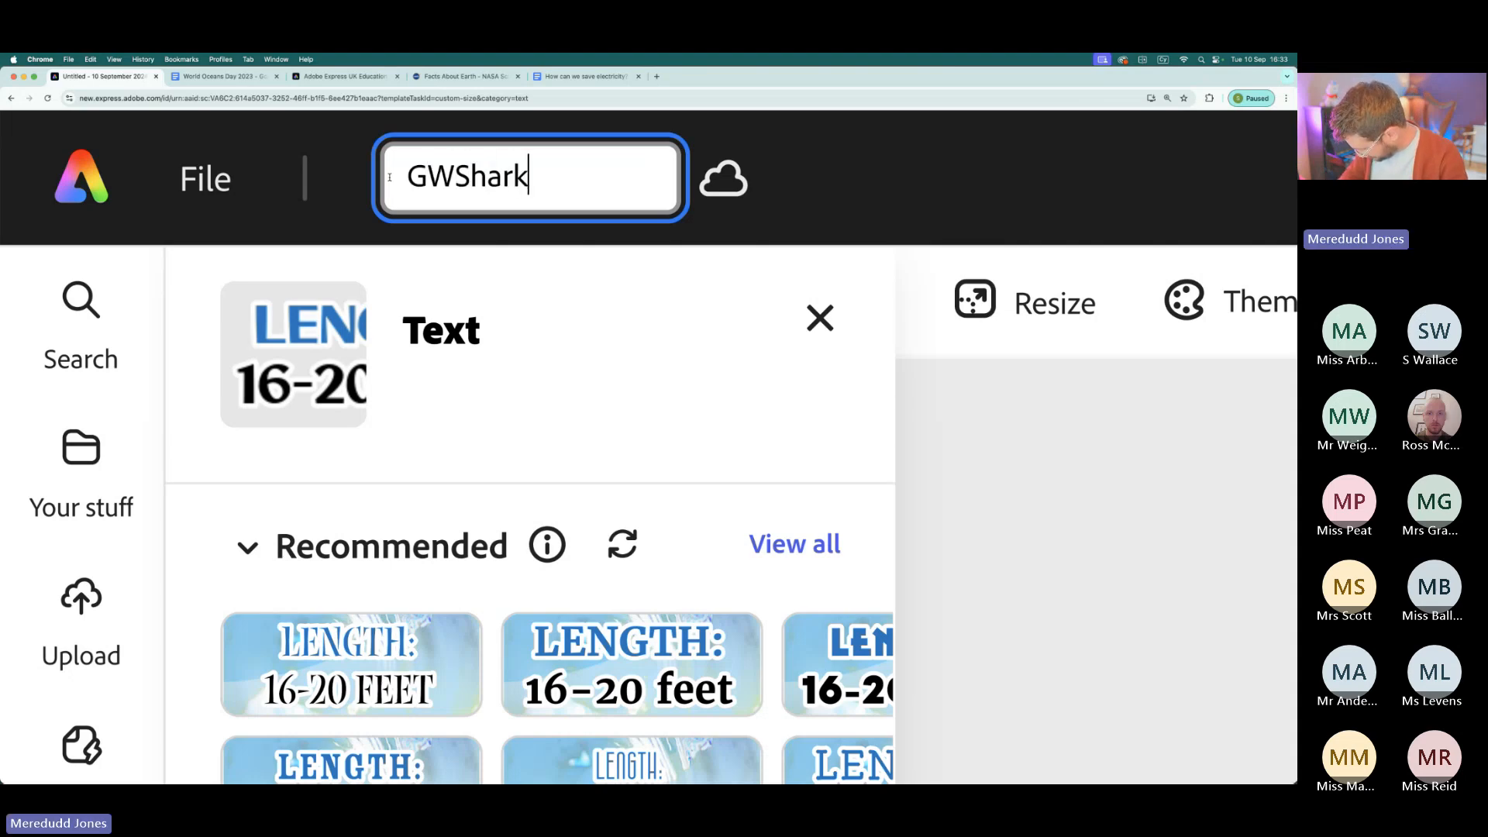
{"action": "type", "text": " Info"}
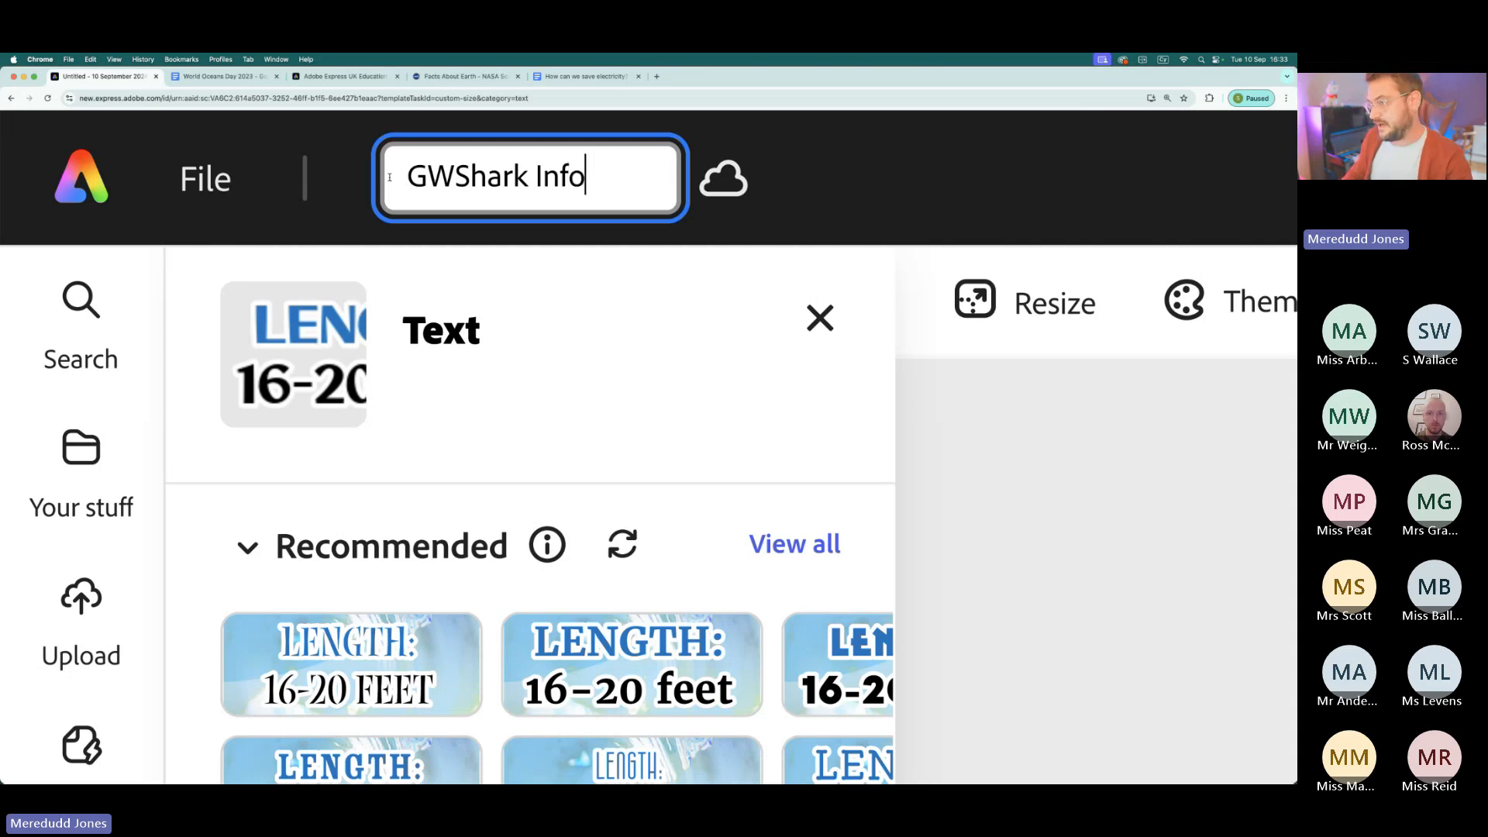
{"action": "key", "text": "Return"}
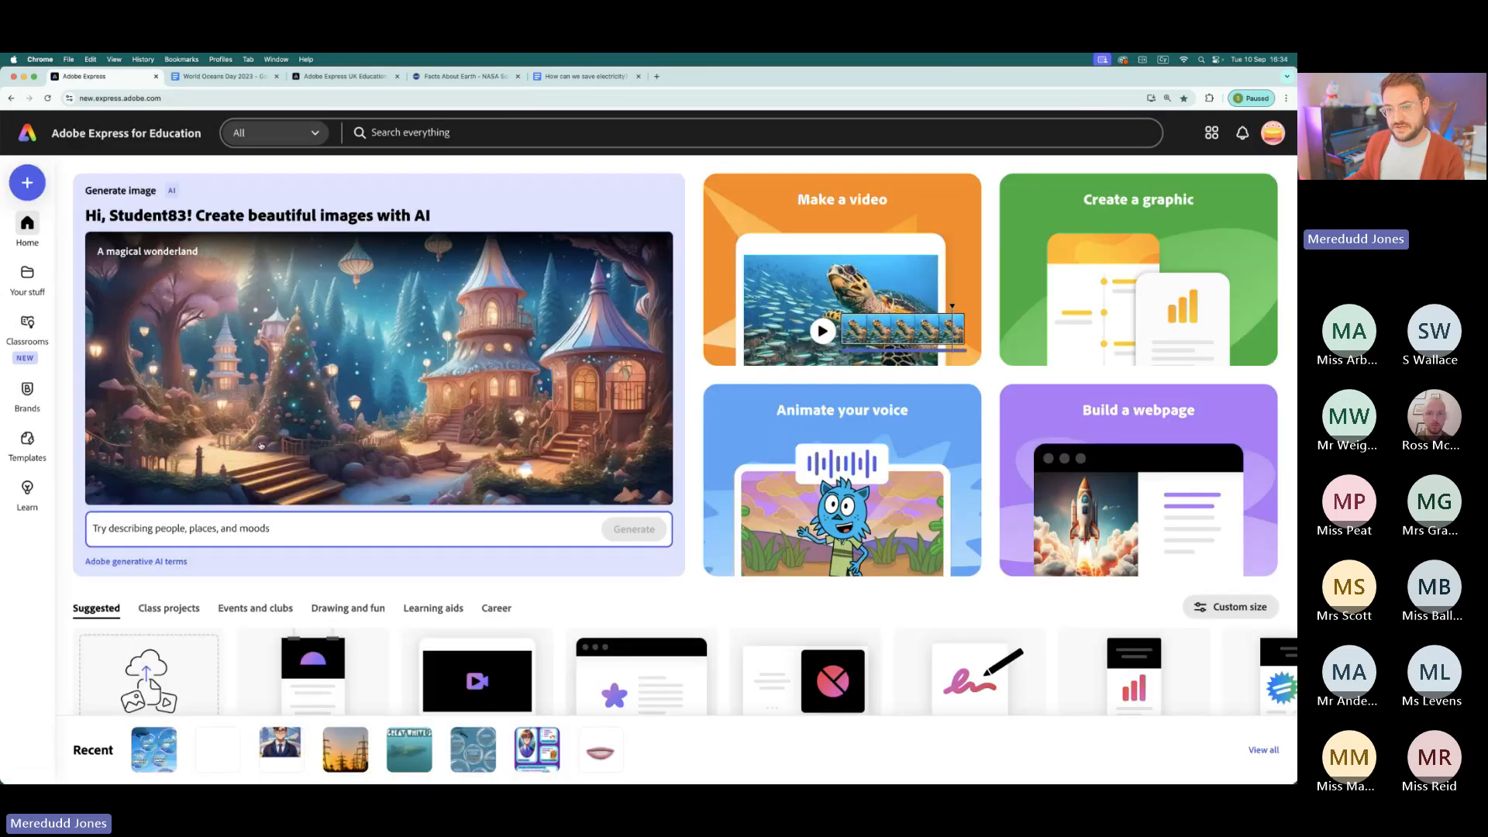
- Open the Brands page from the Adobe Express home page
{"action": "mouse_move", "coordinate": [27, 397]}
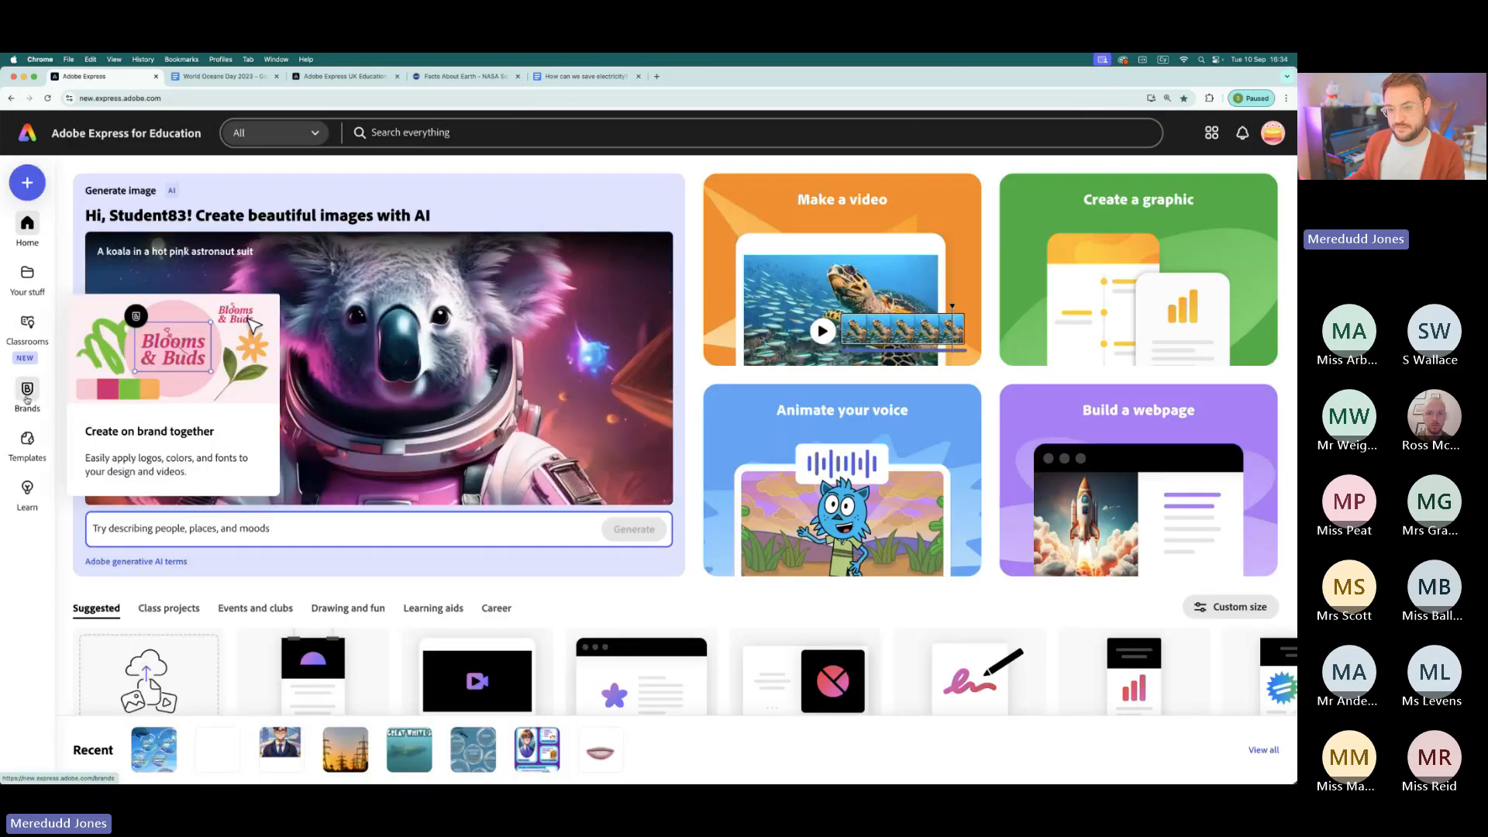
{"action": "scroll", "coordinate": [27, 399], "scroll_direction": "up", "scroll_amount": 5}
{"action": "scroll", "coordinate": [46, 422], "scroll_direction": "down", "scroll_amount": 5}
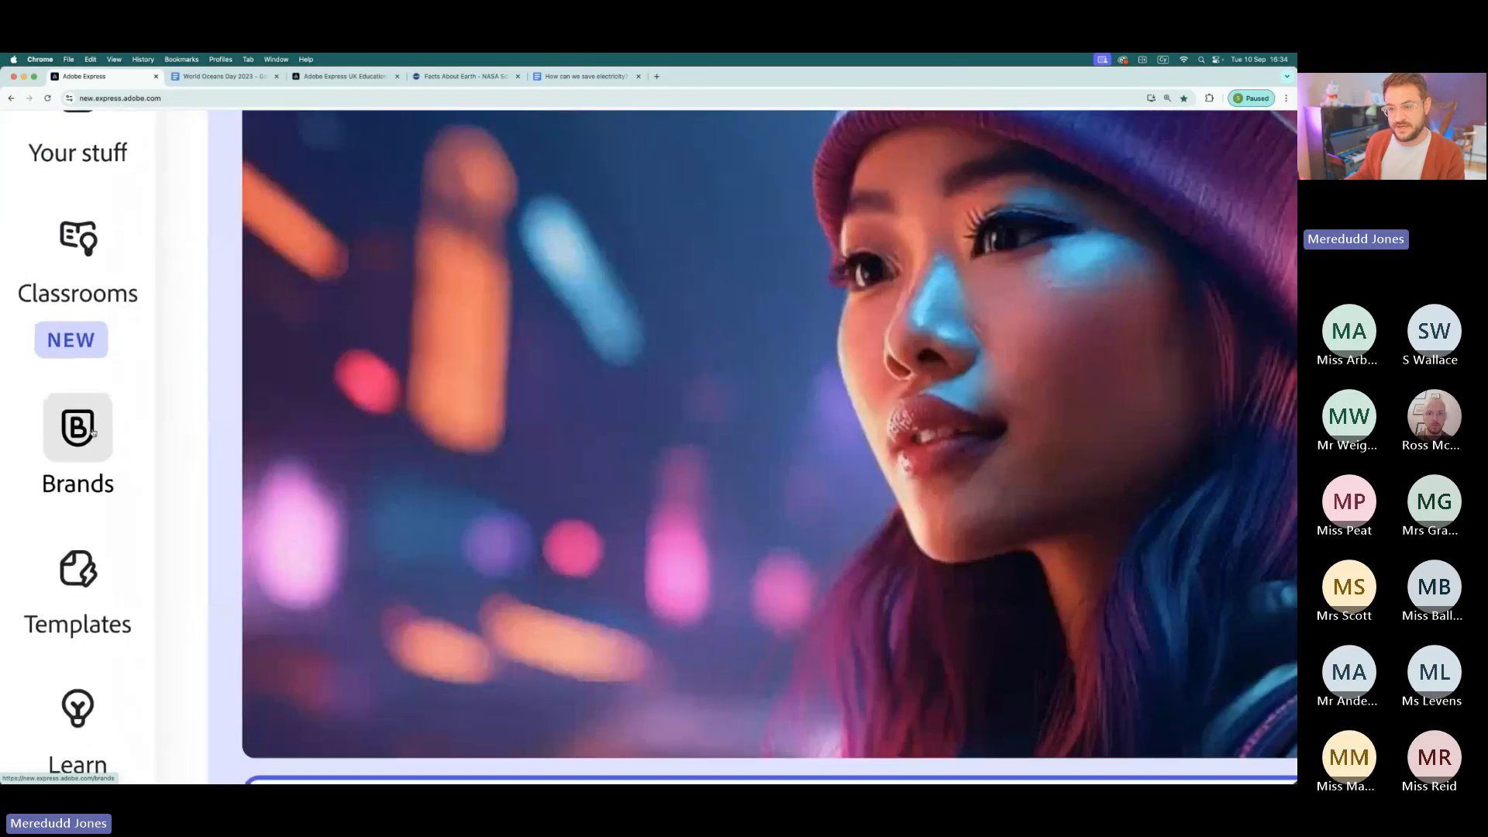
{"action": "left_click", "coordinate": [28, 395]}
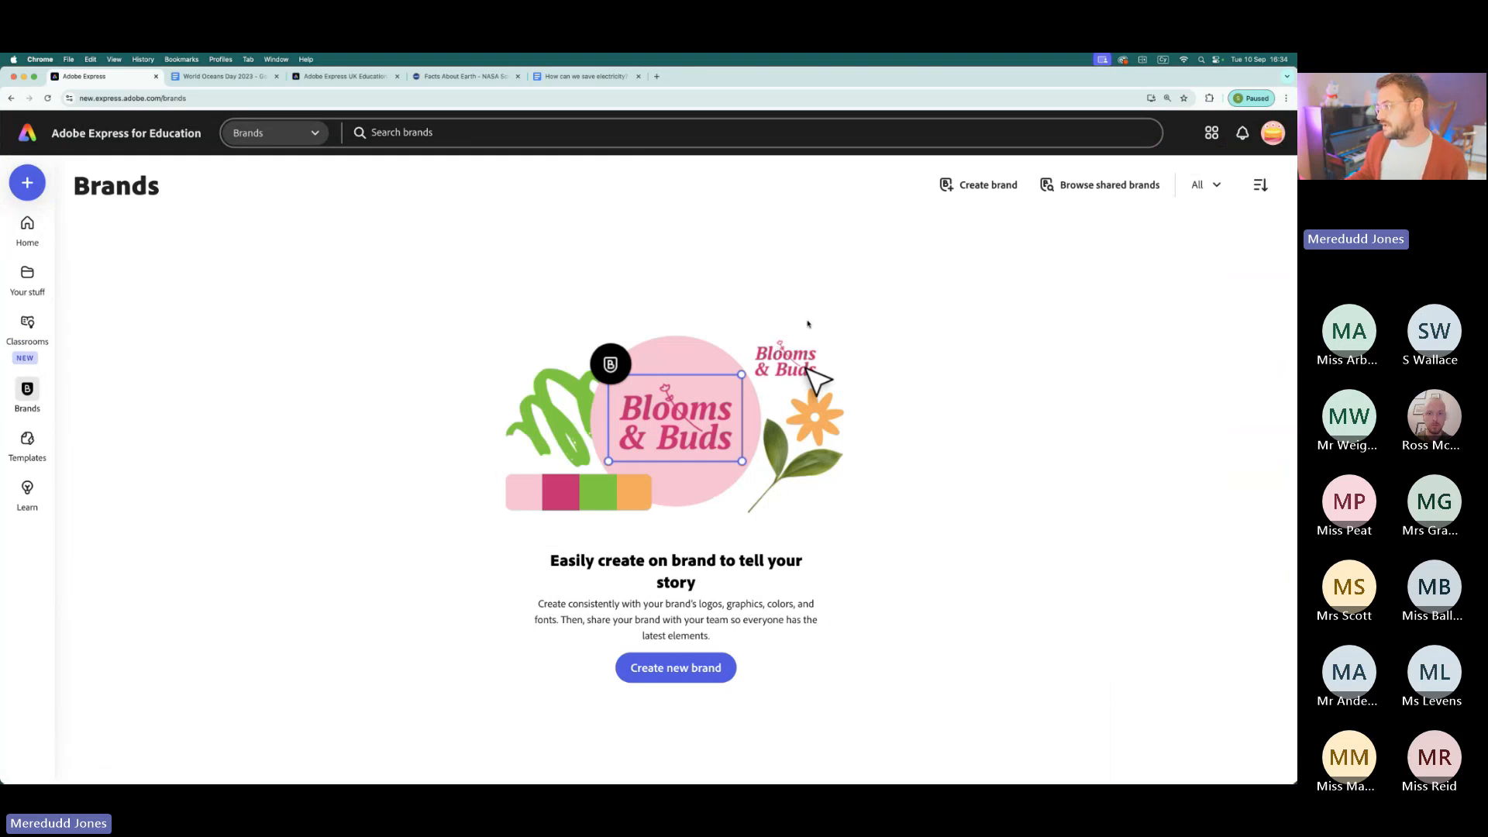
- Open the new-brand creation dialog to view it and close it without creating a brand
{"action": "left_click", "coordinate": [991, 187]}
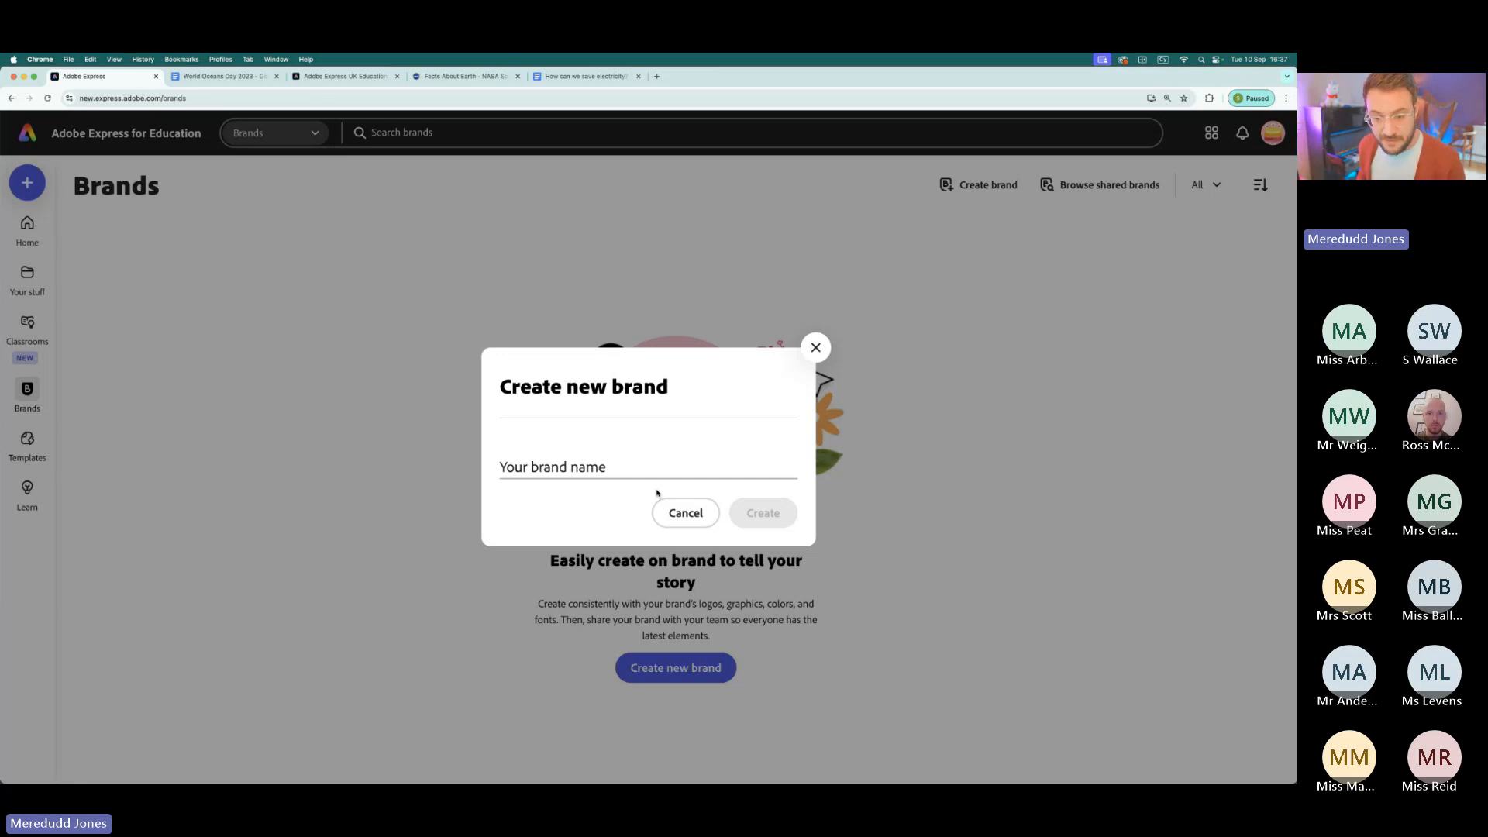
{"action": "left_click", "coordinate": [816, 347]}
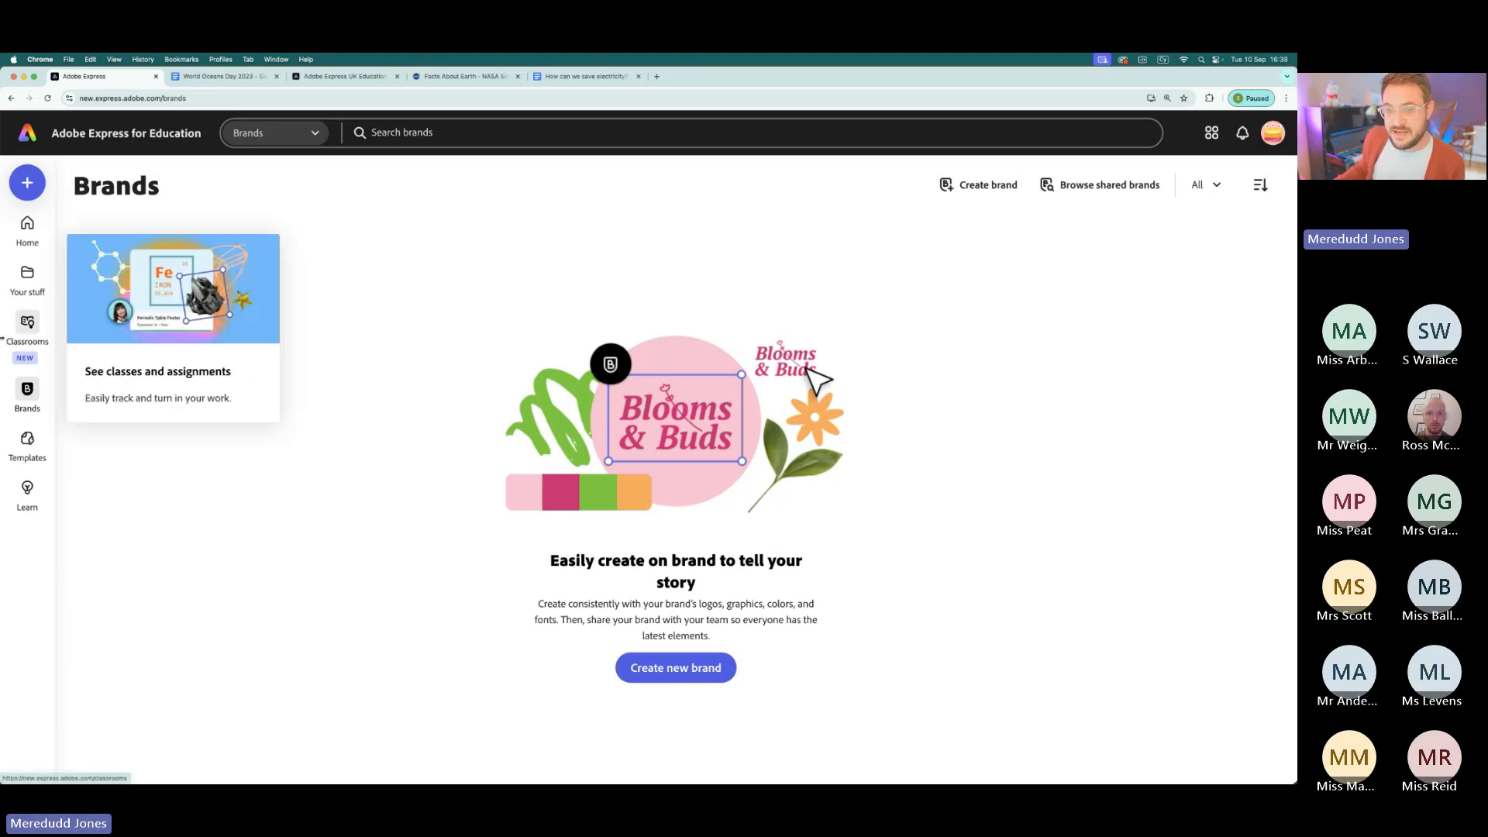
{"action": "left_click", "coordinate": [0, 470]}
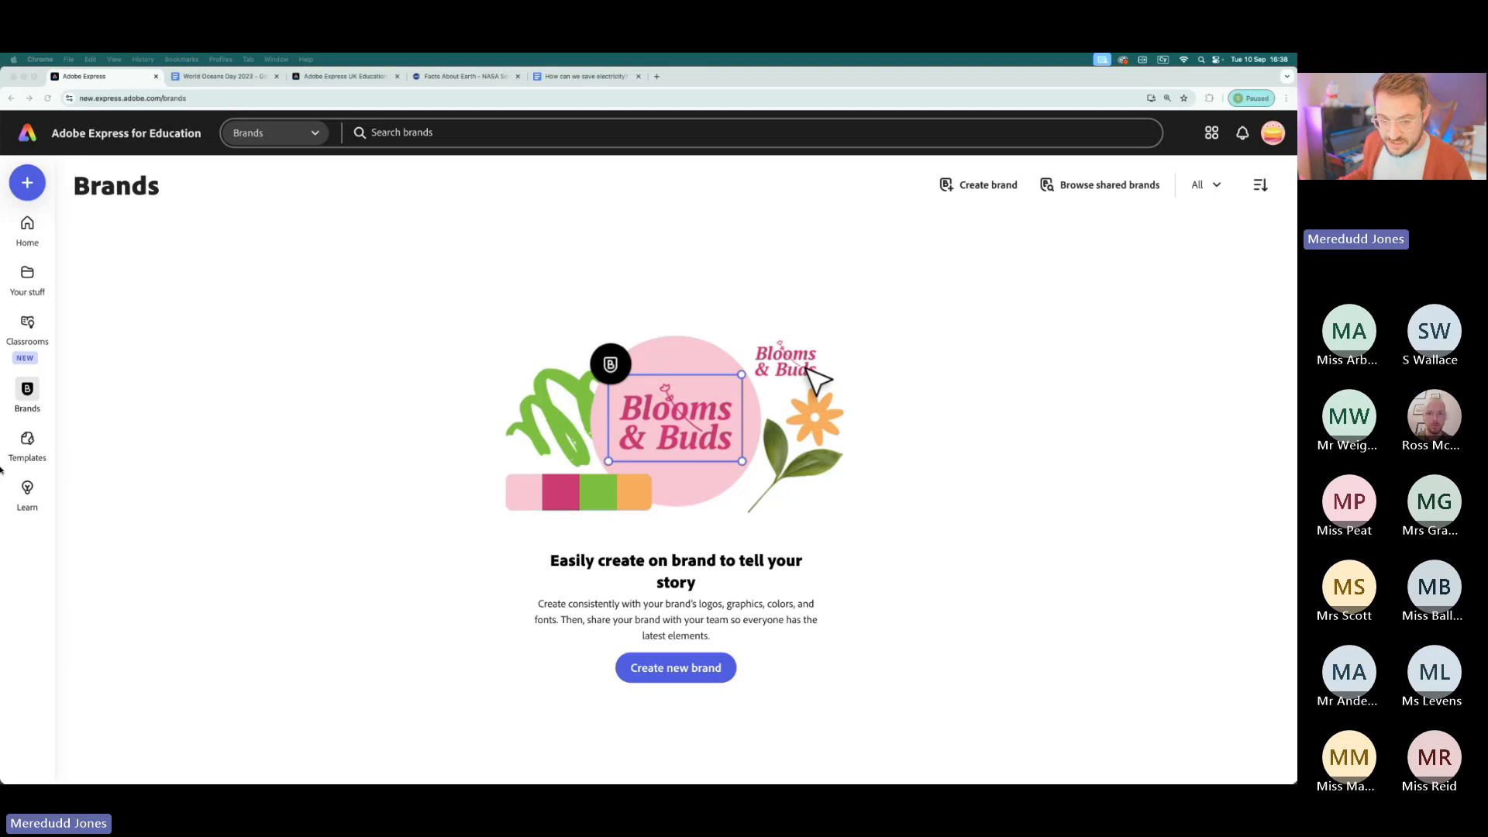
{"action": "left_click", "coordinate": [649, 421]}
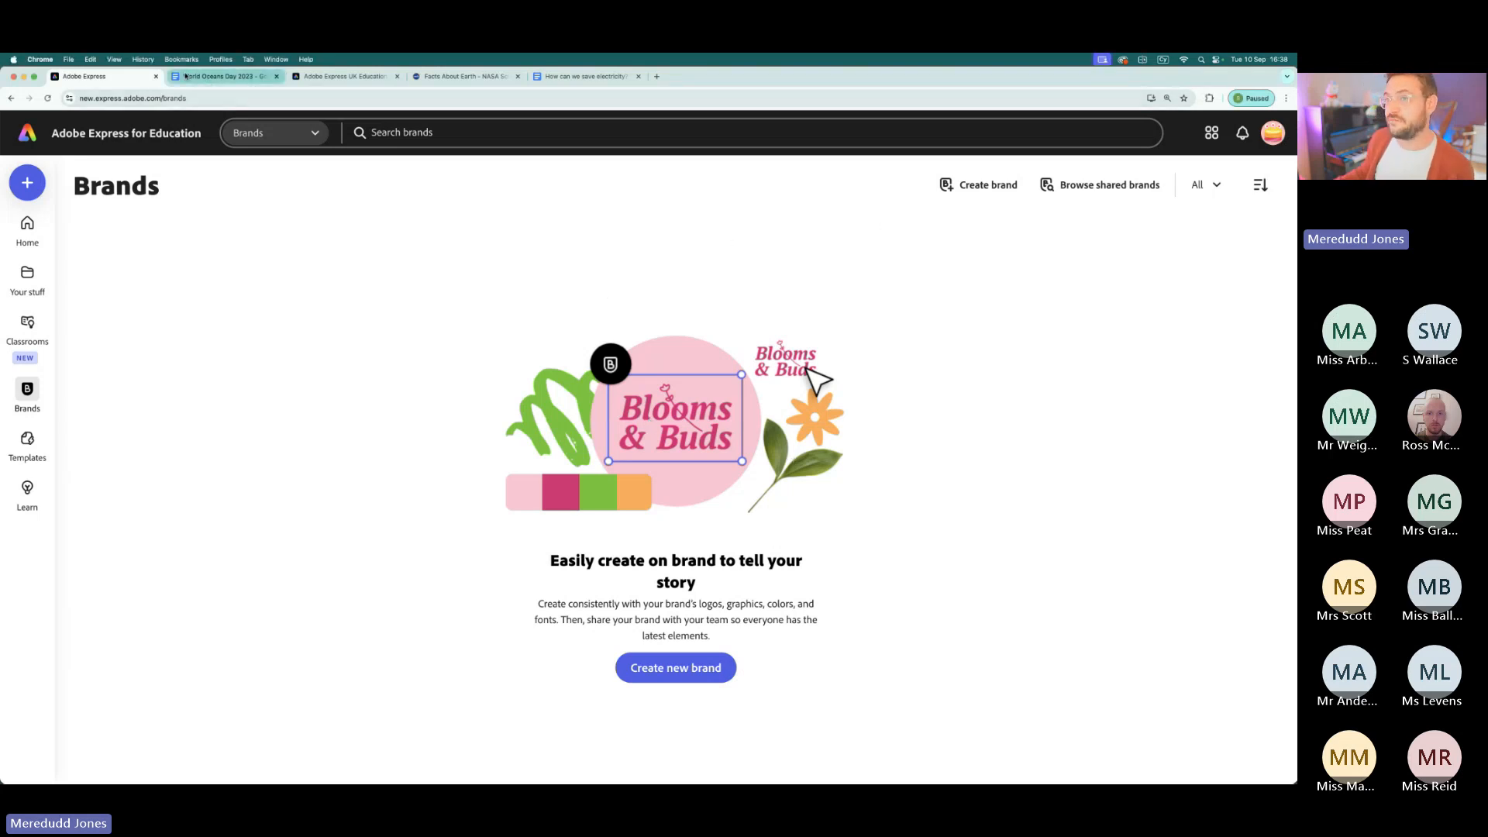
- Open the "Book on an Express Live Lesson" form from the Adobe Express UK Education links page
{"action": "left_click", "coordinate": [355, 78]}
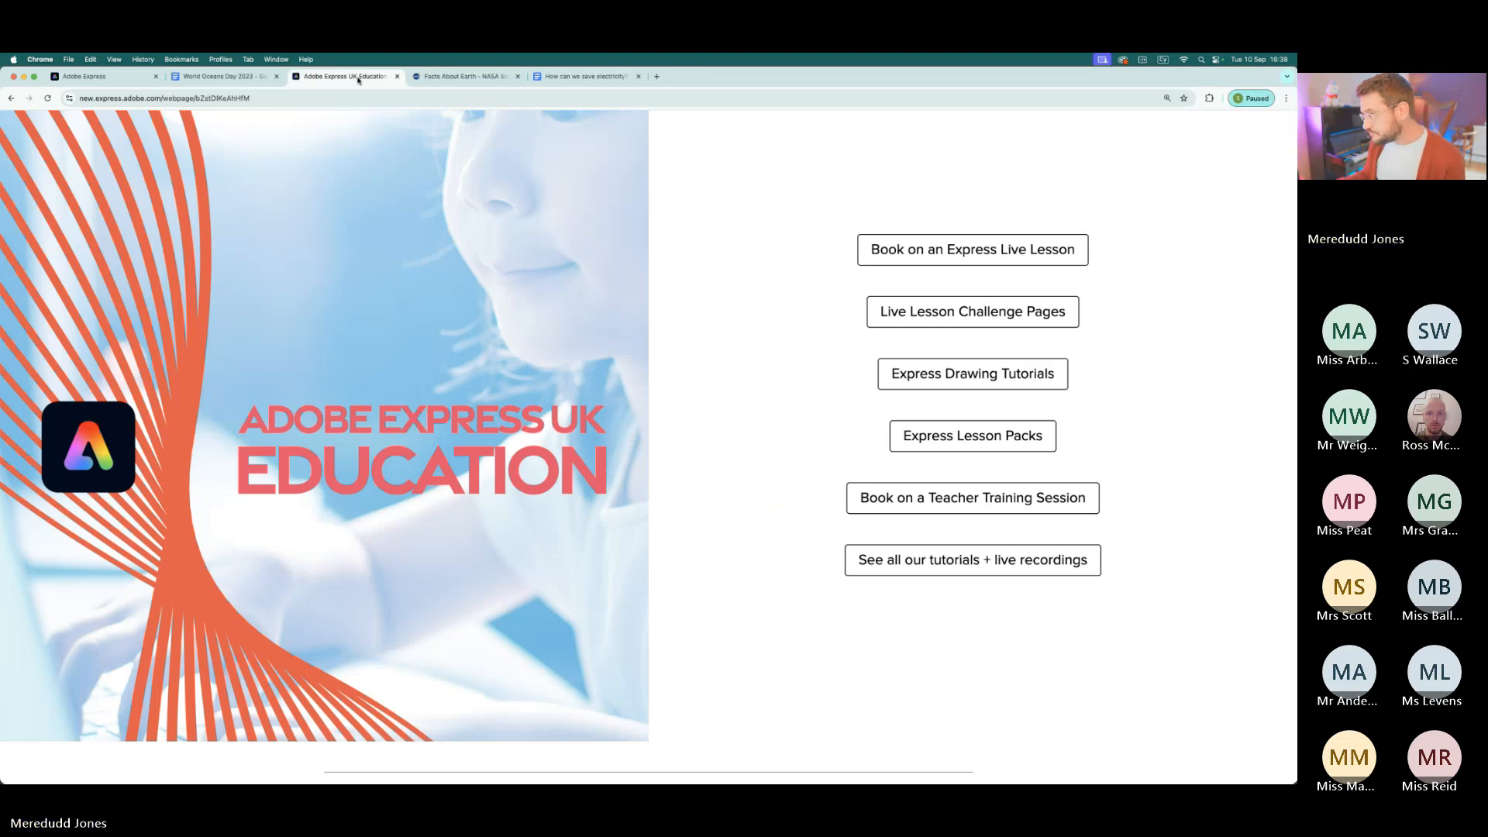
{"action": "scroll", "coordinate": [798, 372], "scroll_direction": "down", "scroll_amount": 2}
{"action": "scroll", "coordinate": [811, 361], "scroll_direction": "up", "scroll_amount": 3}
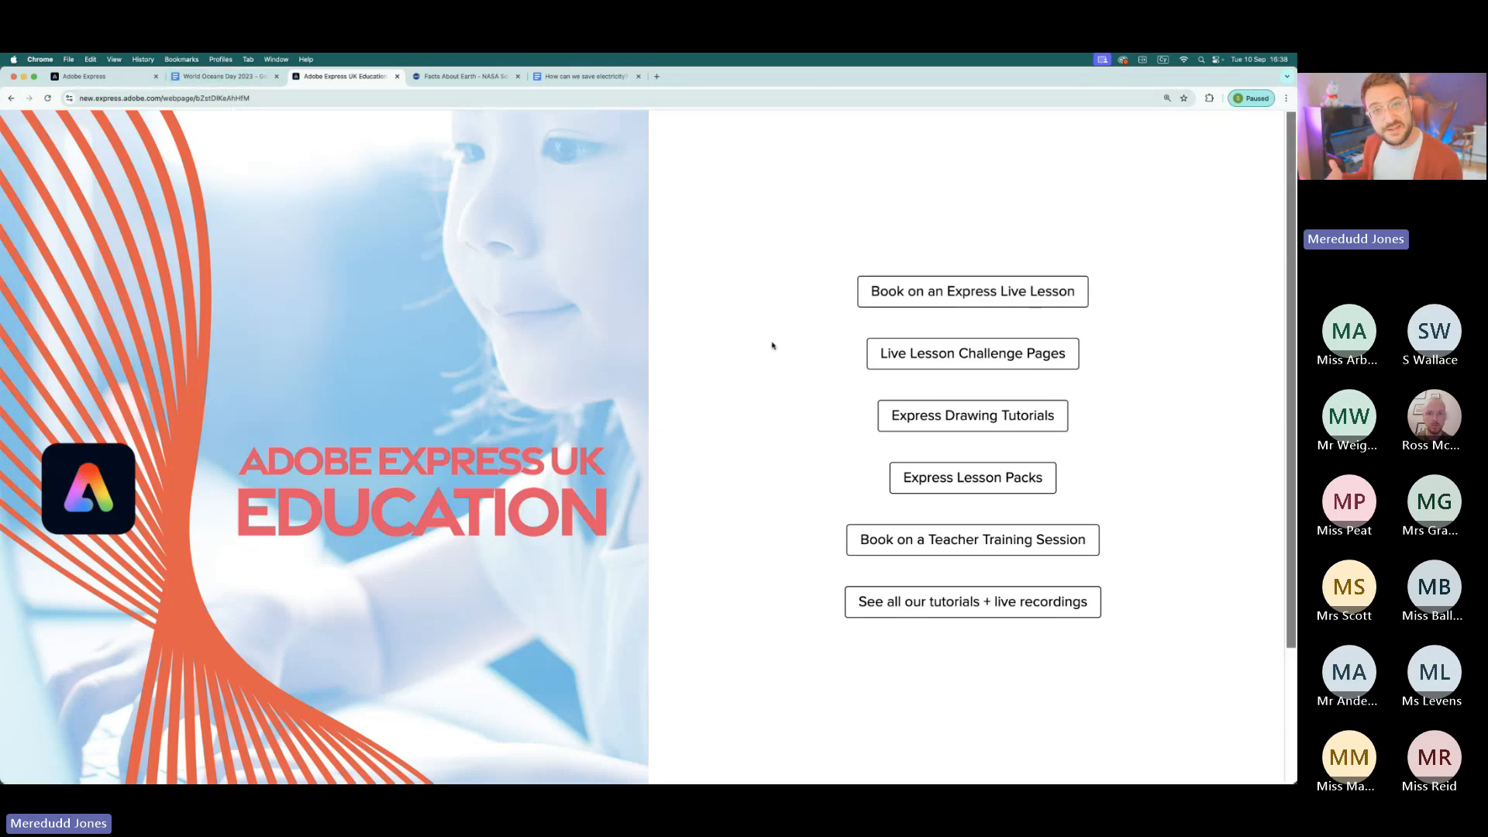
{"action": "left_click", "coordinate": [998, 298]}
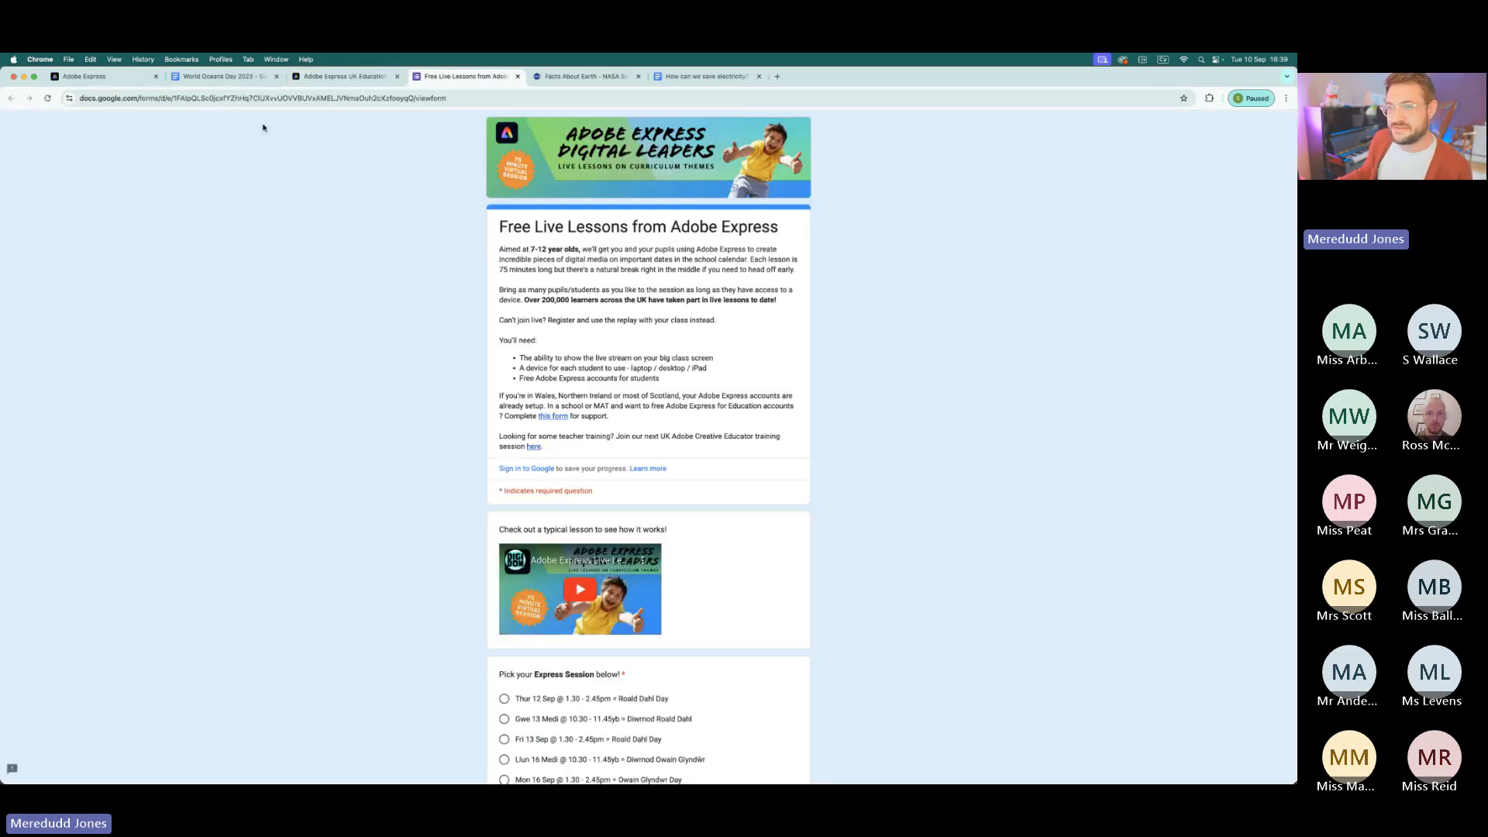
{"action": "left_click", "coordinate": [341, 76]}
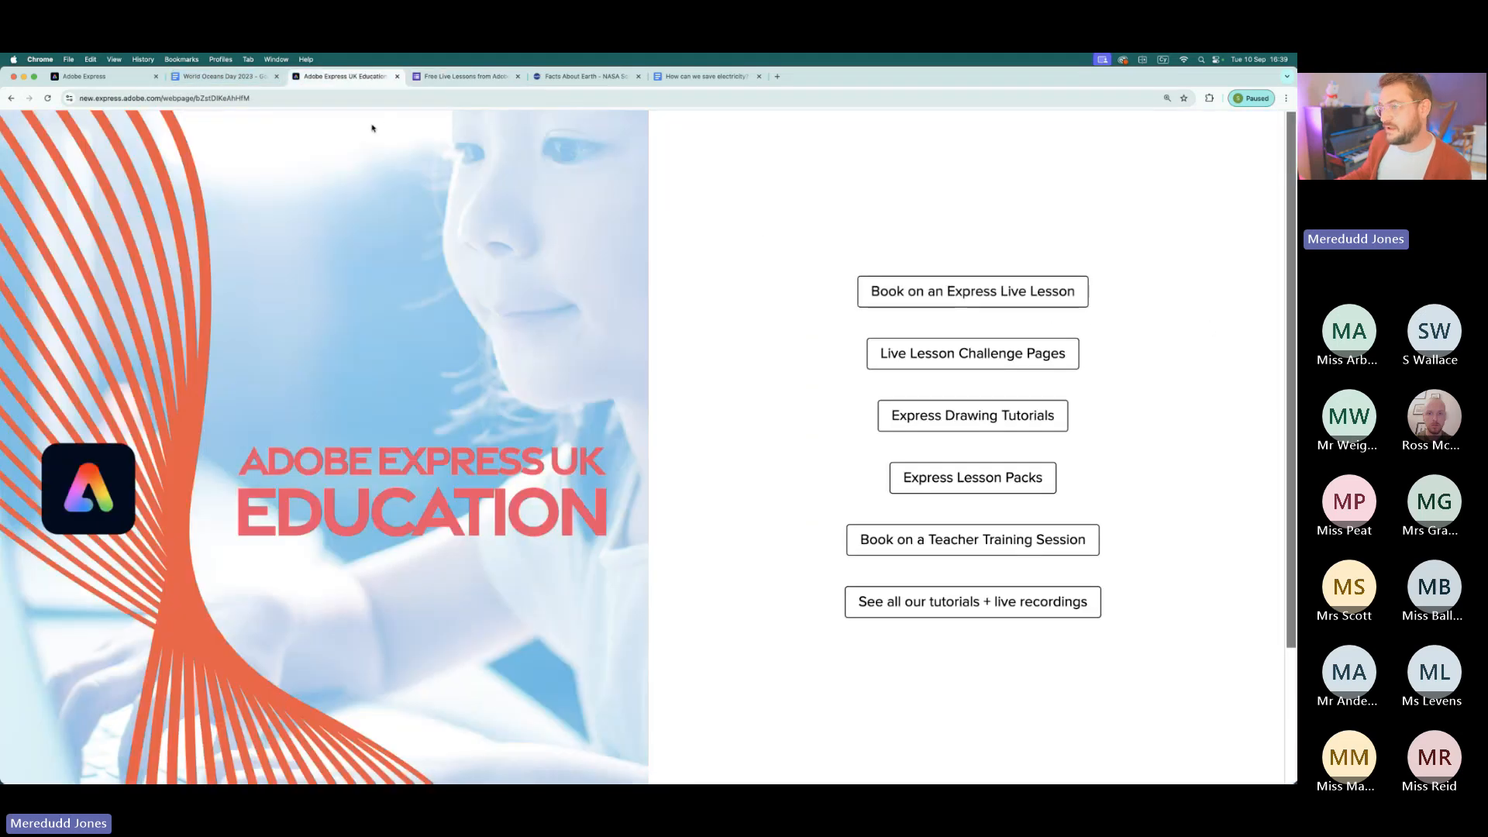
{"action": "left_click", "coordinate": [465, 76]}
- Review the list of Express session dates and the registration fields in the live lessons form, and close the form
{"action": "scroll", "coordinate": [654, 402], "scroll_direction": "down", "scroll_amount": 5}
{"action": "scroll", "coordinate": [655, 402], "scroll_direction": "down", "scroll_amount": 3}
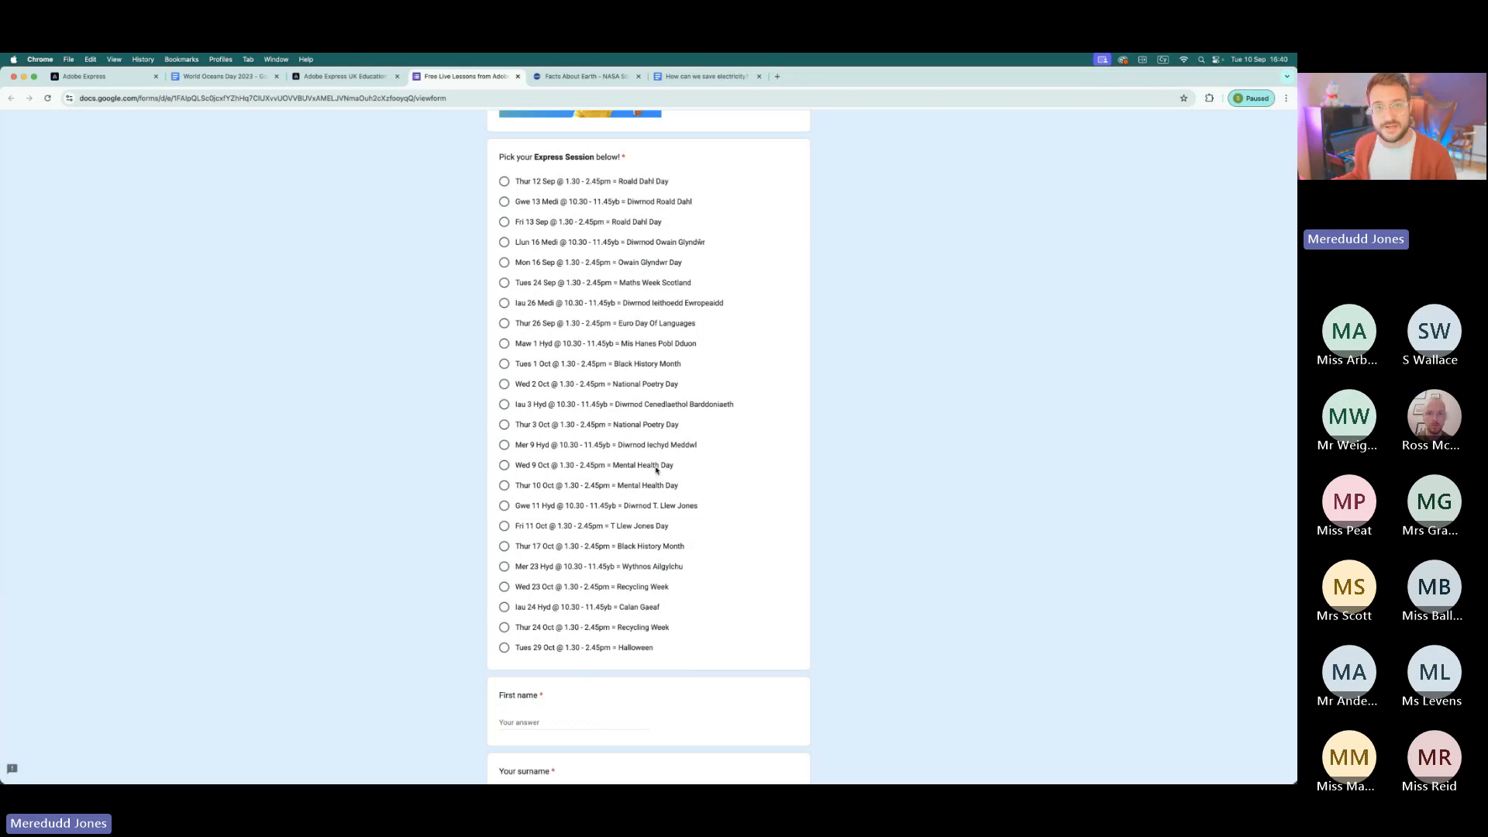
{"action": "scroll", "coordinate": [656, 468], "scroll_direction": "up", "scroll_amount": 10}
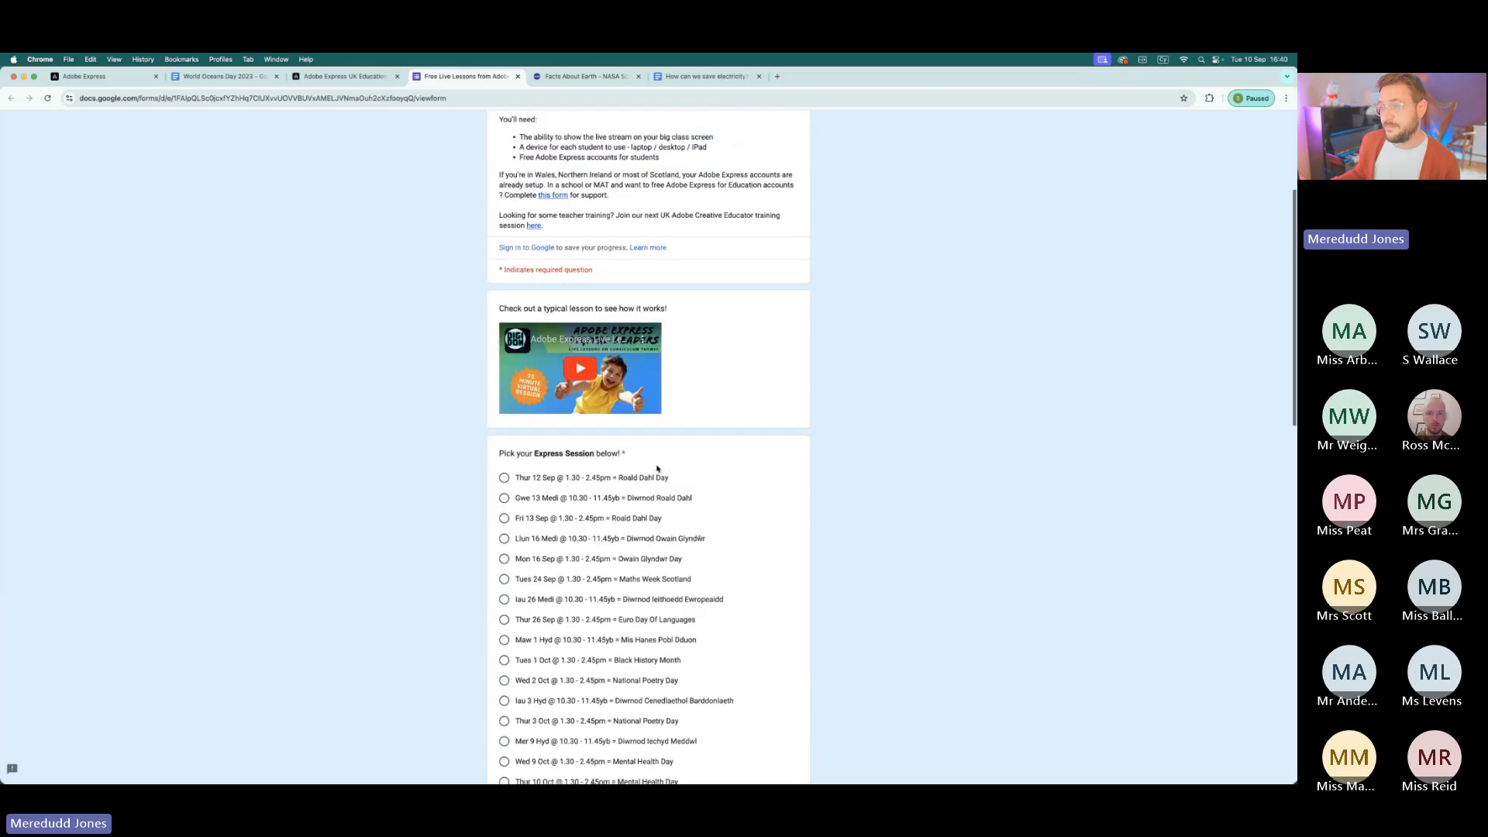
{"action": "scroll", "coordinate": [611, 259], "scroll_direction": "down", "scroll_amount": 15}
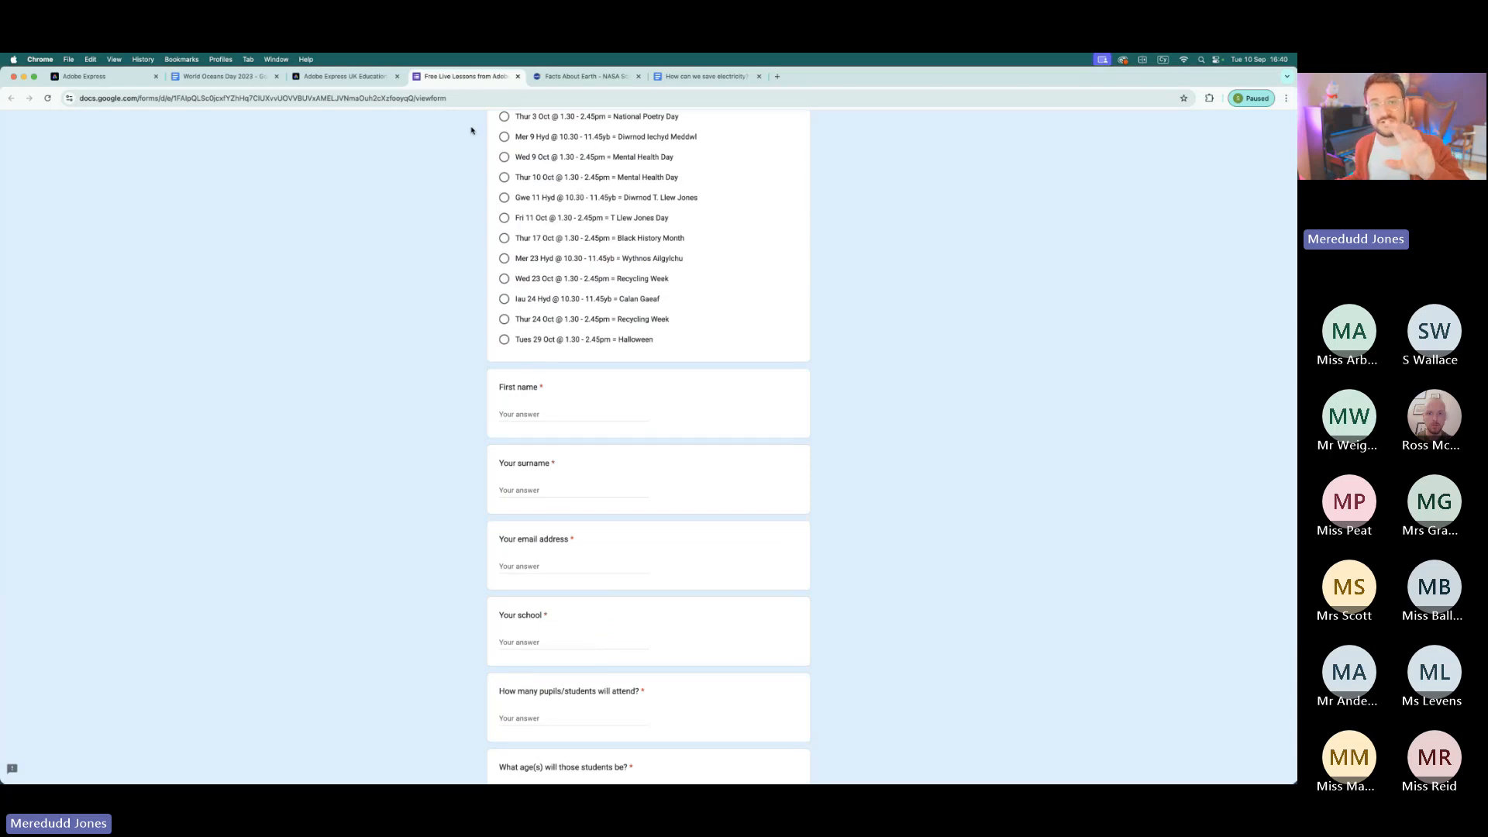
{"action": "left_click", "coordinate": [518, 77]}
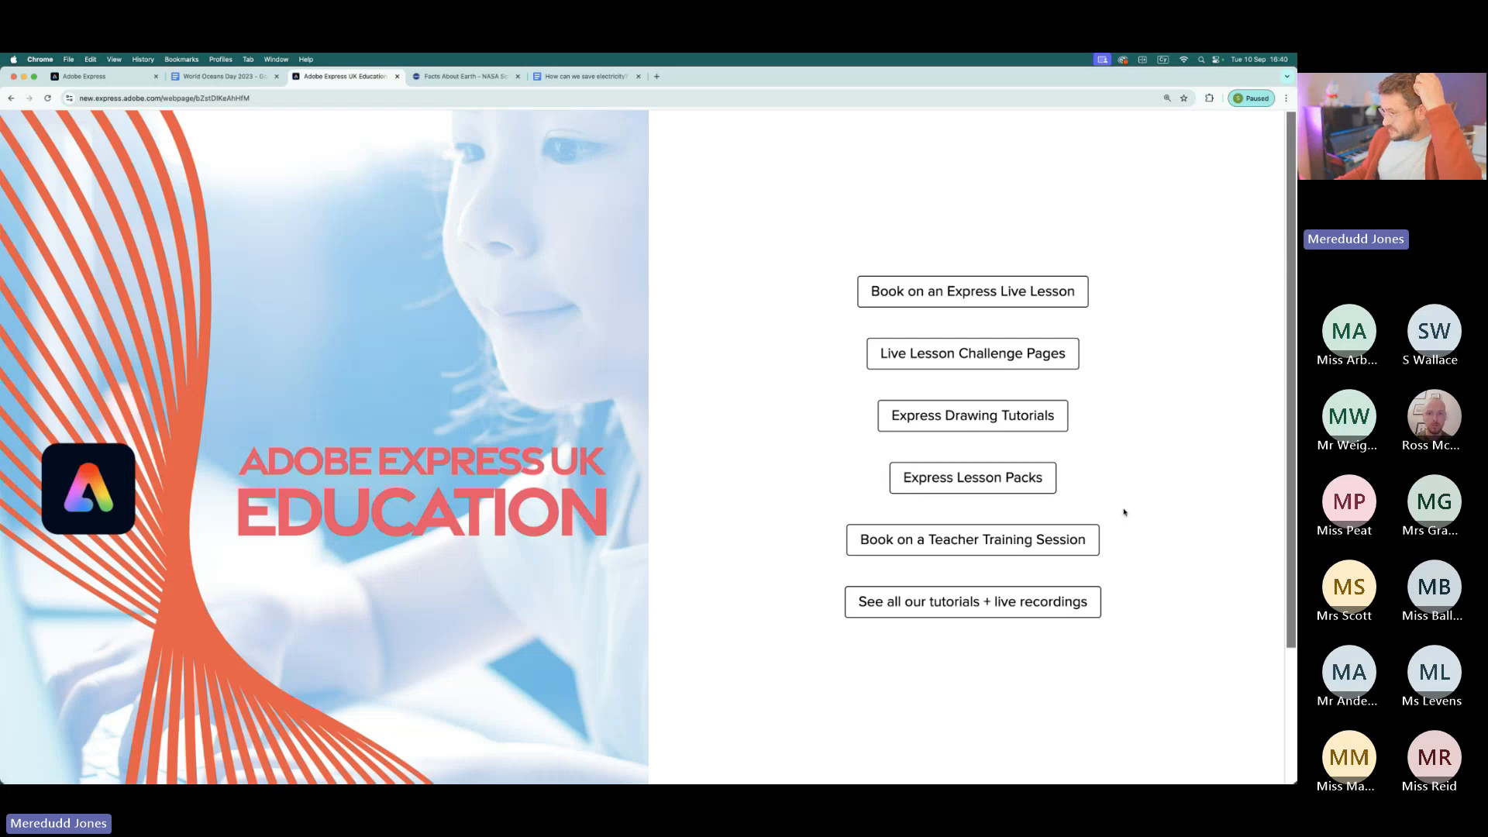
- View the "Adobe Creative Club - KS3" playlist on the linked YouTube channel of tutorials and live recordings, and close it
{"action": "left_click", "coordinate": [987, 610]}
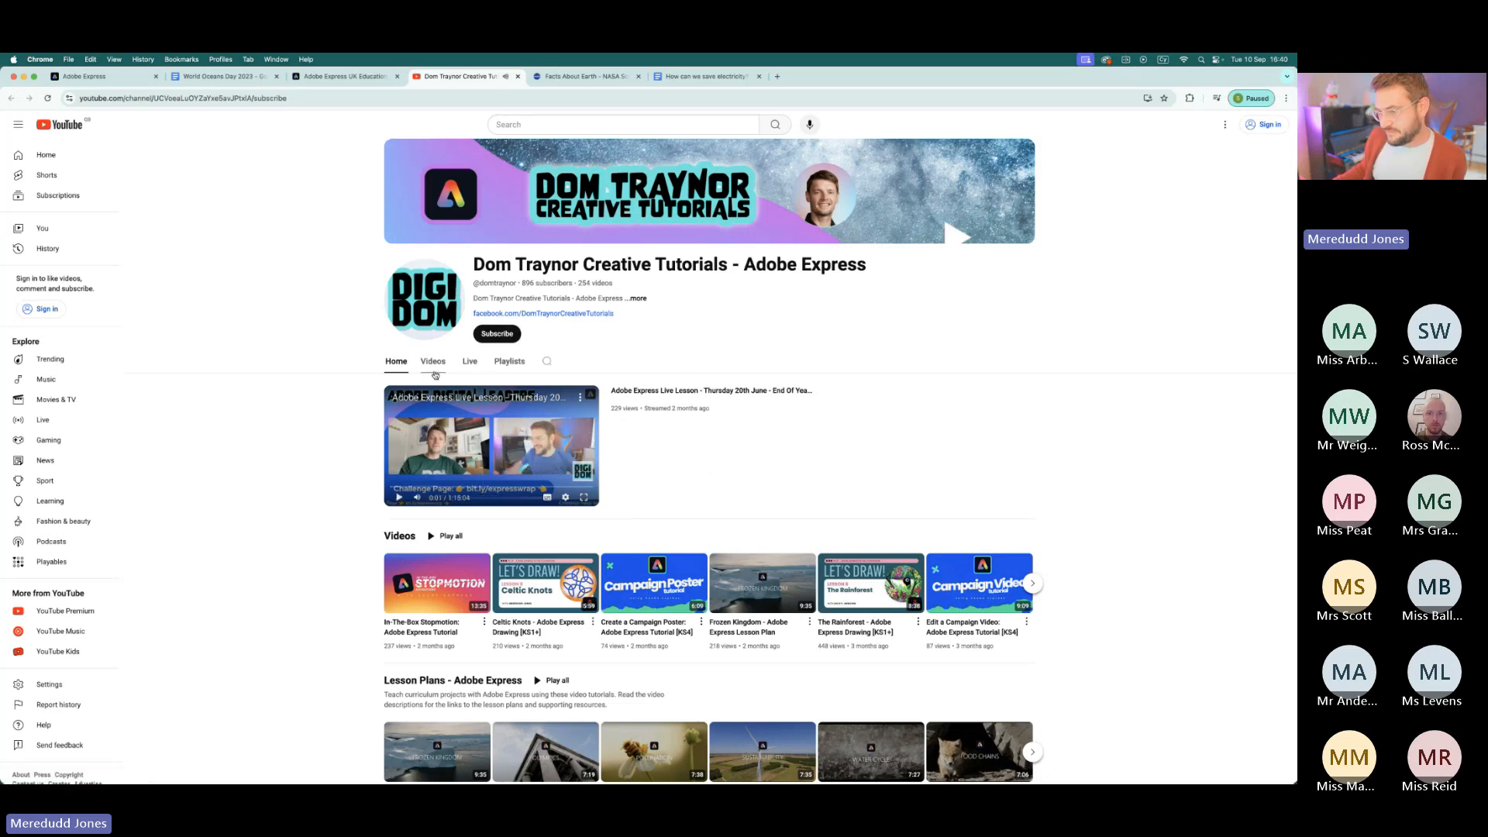
{"action": "left_click", "coordinate": [501, 362]}
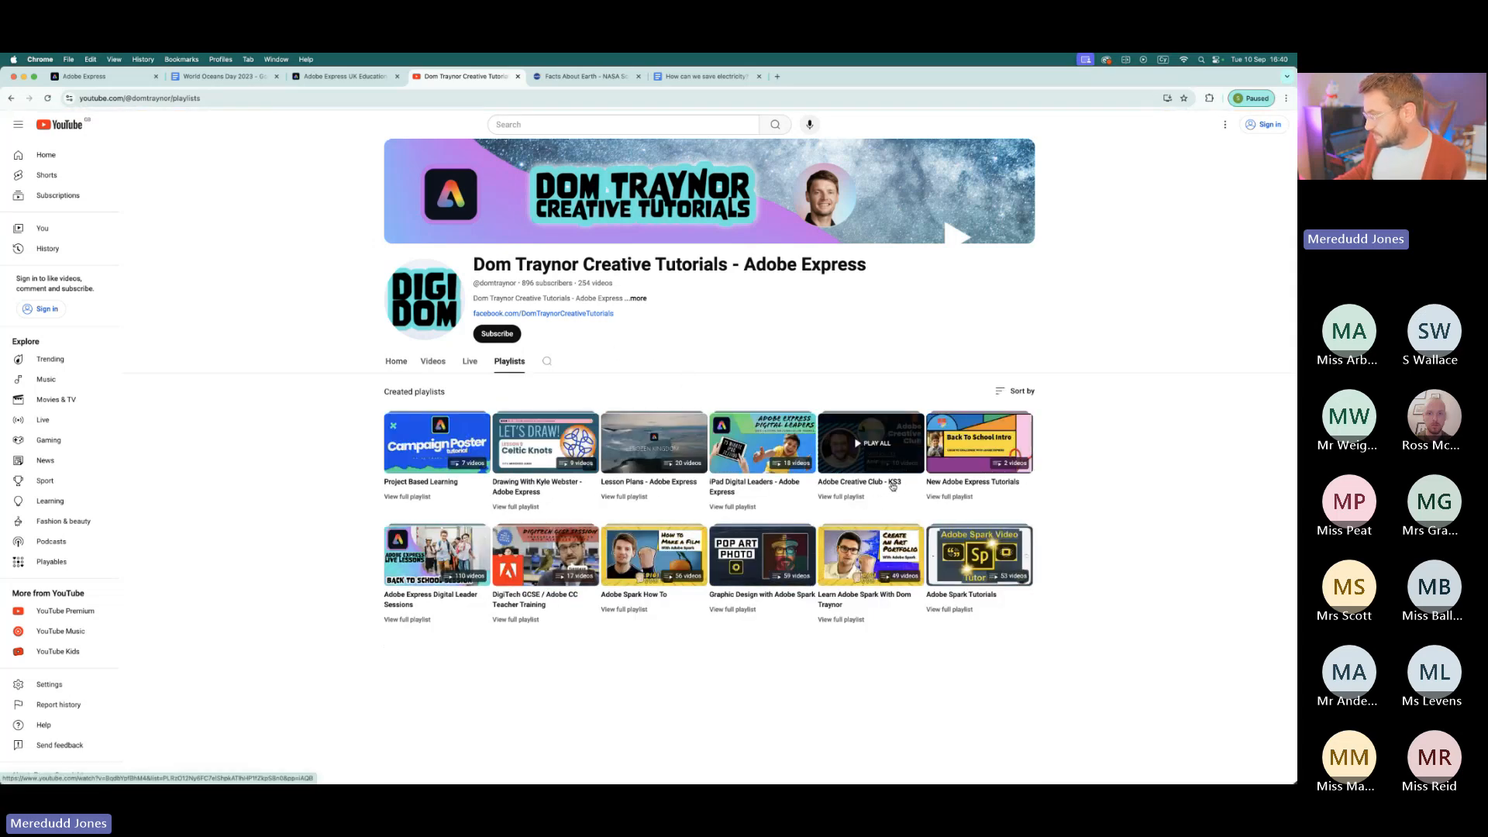
{"action": "scroll", "coordinate": [893, 486], "scroll_direction": "up", "scroll_amount": 5}
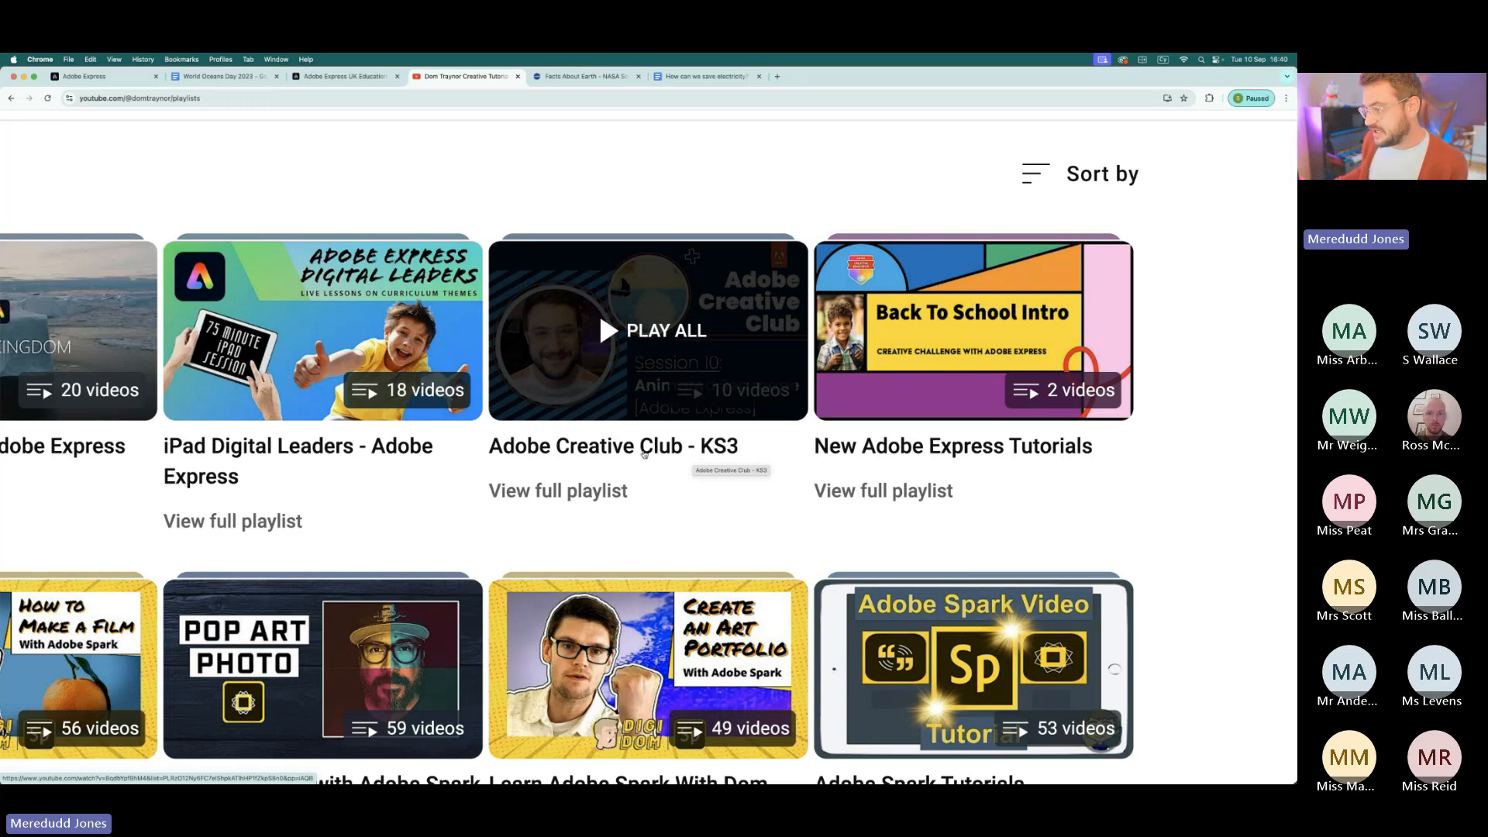
{"action": "left_click", "coordinate": [607, 496]}
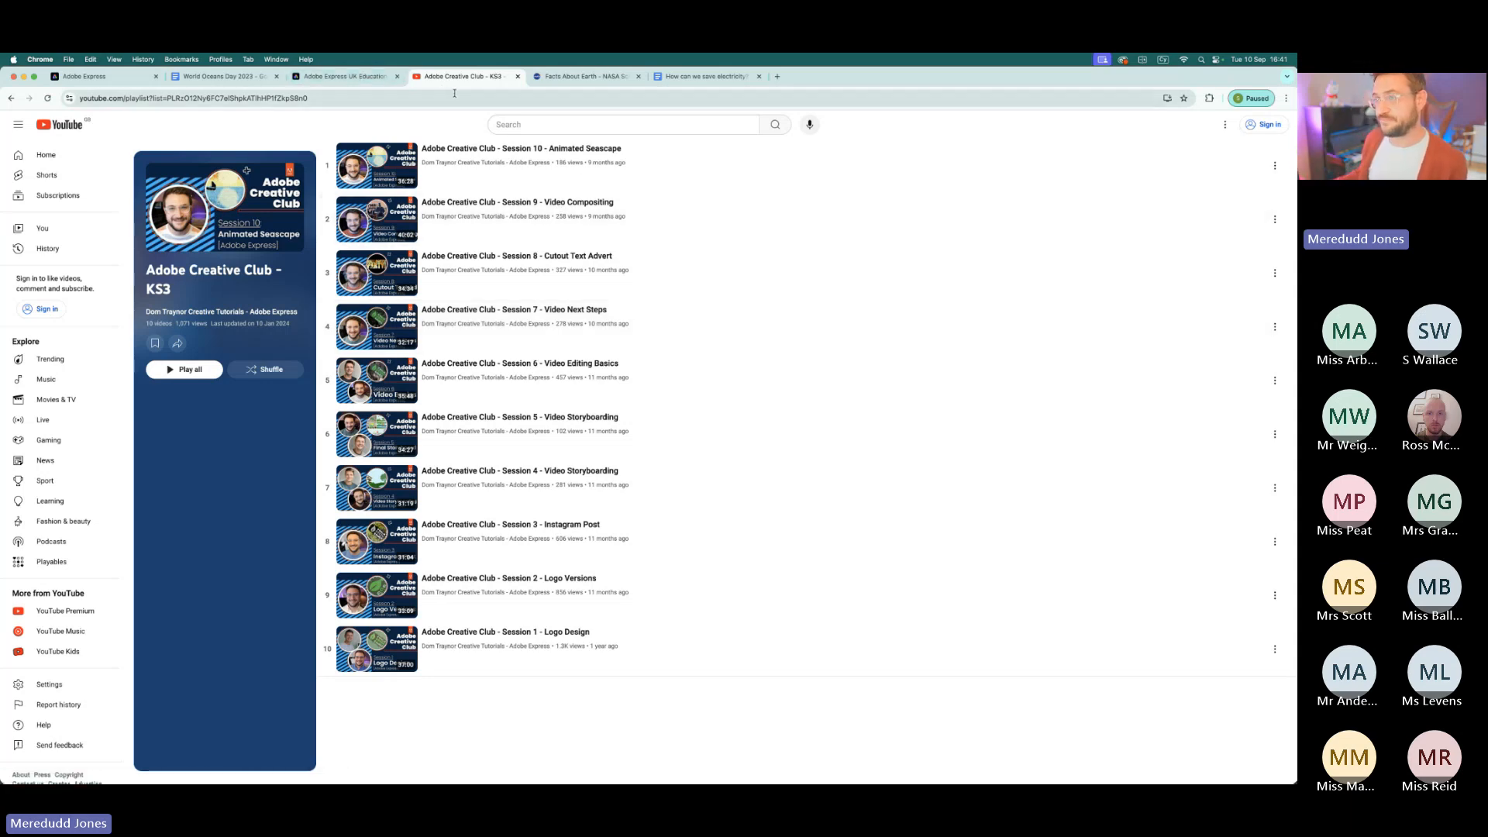
{"action": "left_click", "coordinate": [518, 77]}
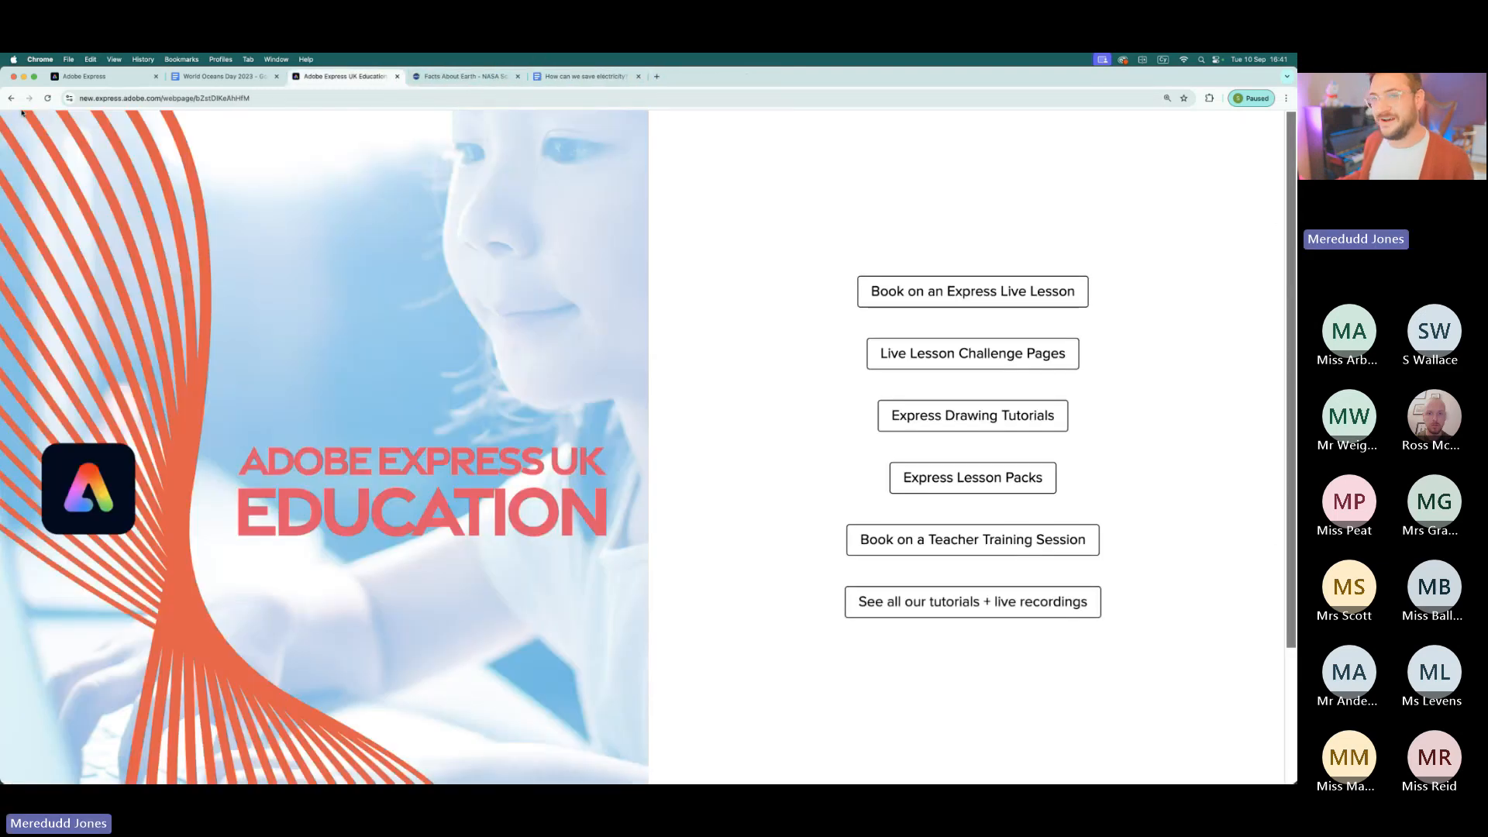
- Start a new blank video project from the Adobe Express home page and dismiss the suggested video templates
{"action": "left_click", "coordinate": [87, 78]}
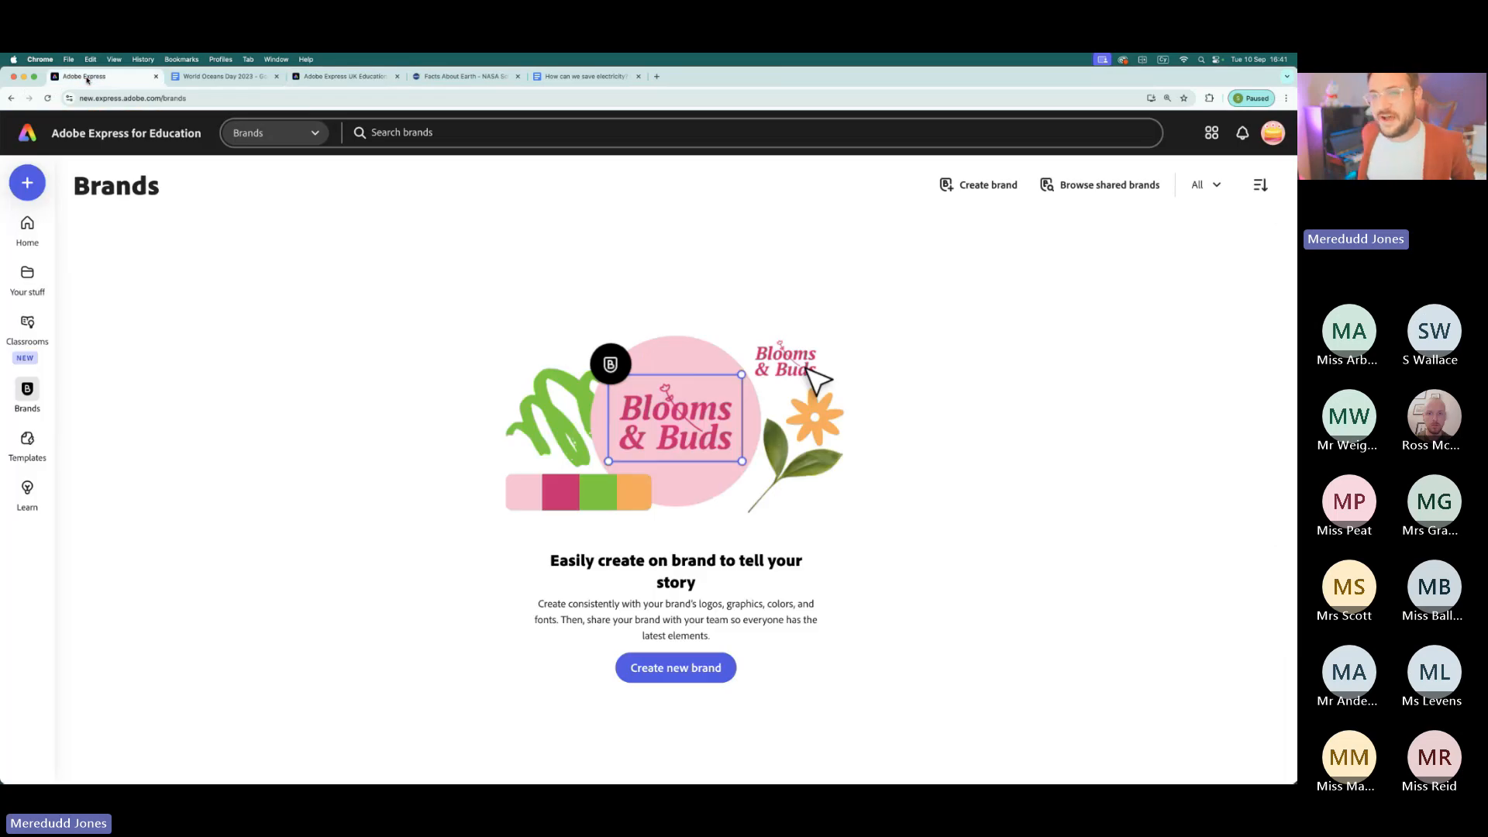
{"action": "left_click", "coordinate": [31, 134]}
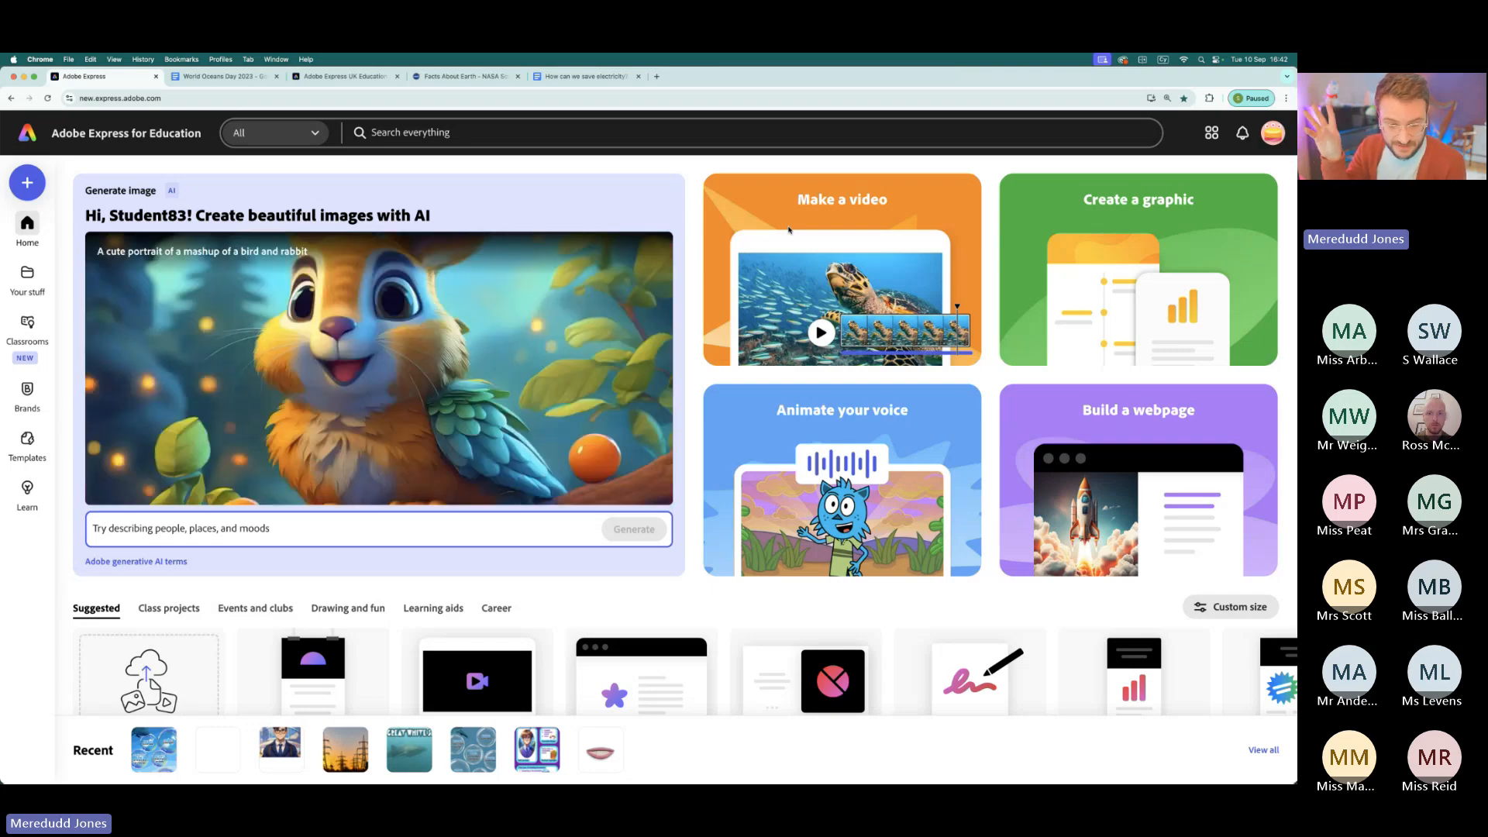
{"action": "left_click", "coordinate": [903, 209]}
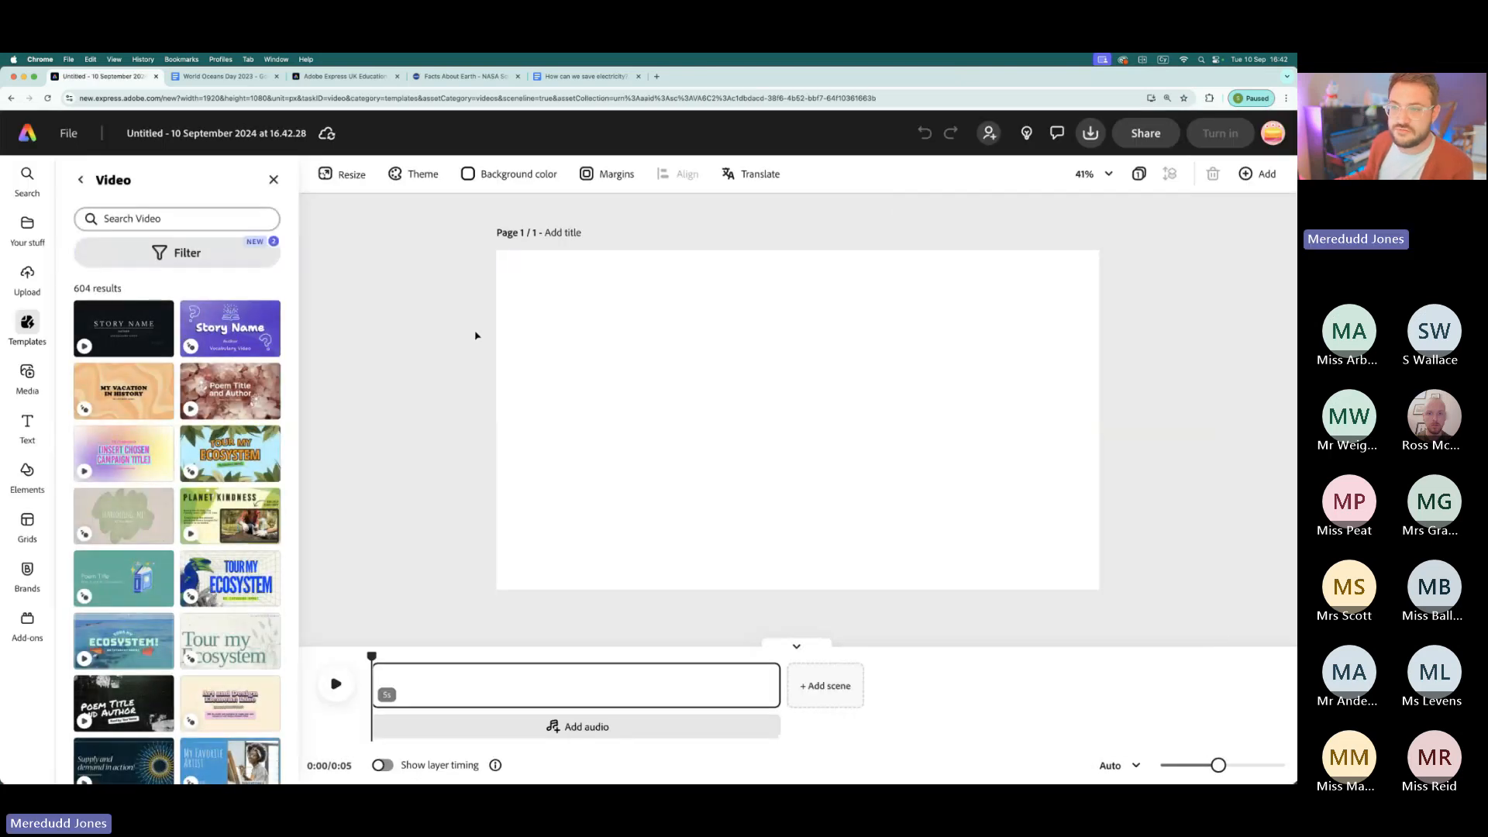
{"action": "left_click", "coordinate": [273, 180]}
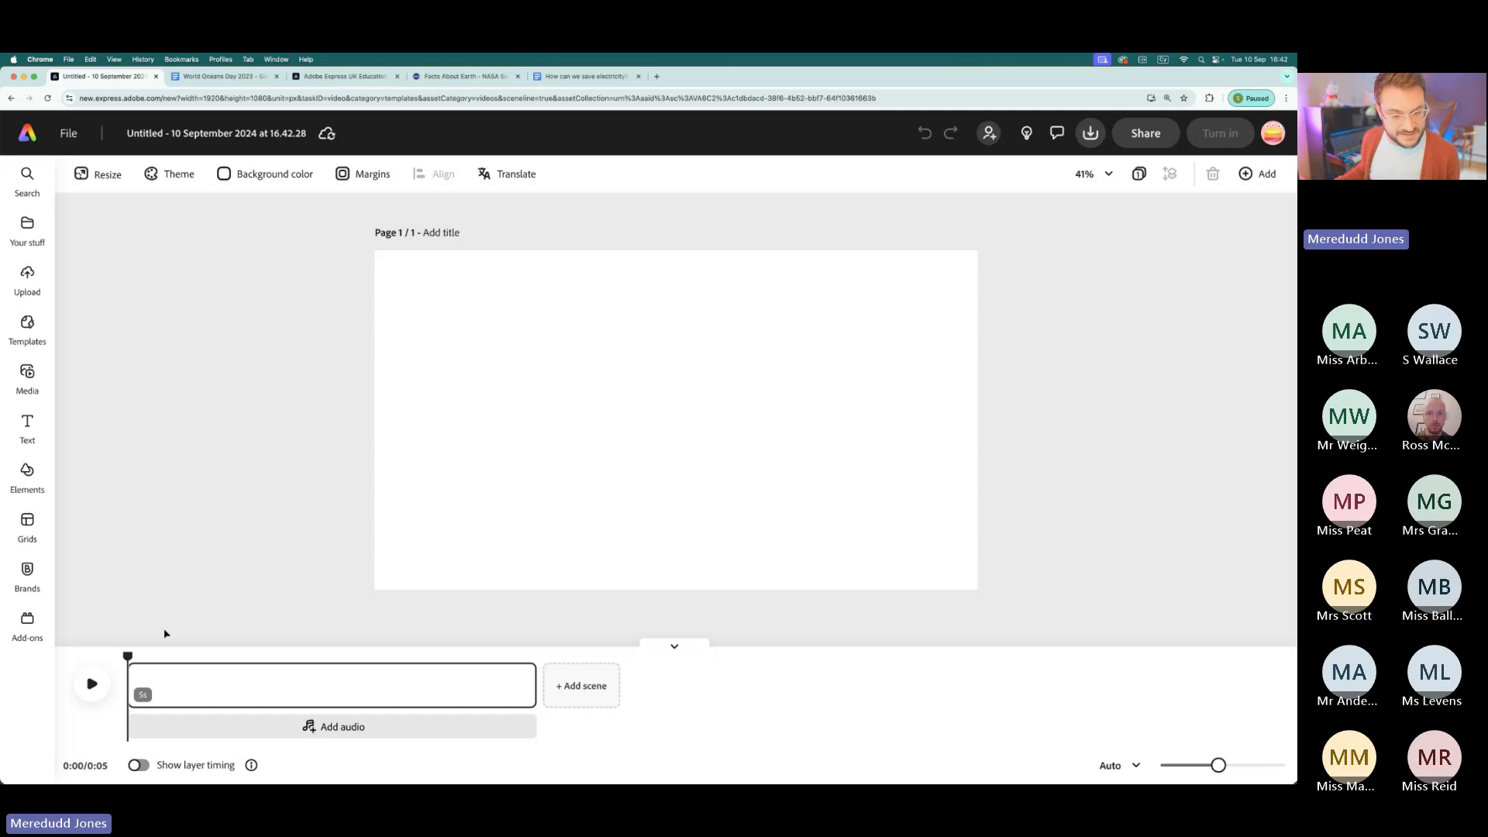
{"action": "mouse_move", "coordinate": [128, 656]}
{"action": "left_mouse_down"}
{"action": "mouse_move", "coordinate": [489, 671]}
{"action": "mouse_move", "coordinate": [128, 671]}
{"action": "left_mouse_up"}
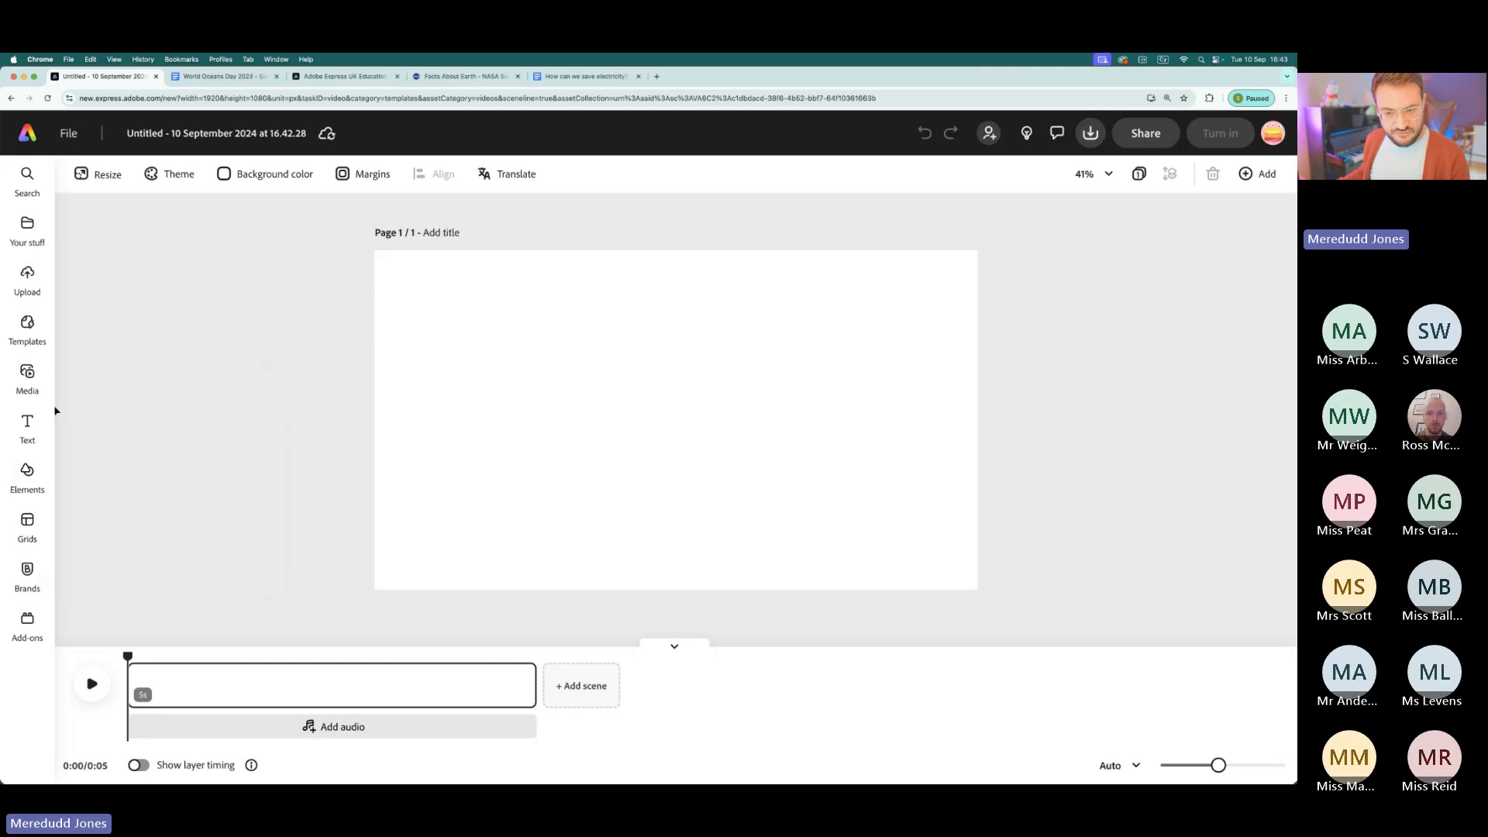
- Search the stock video media for "earth"
{"action": "left_click", "coordinate": [26, 378]}
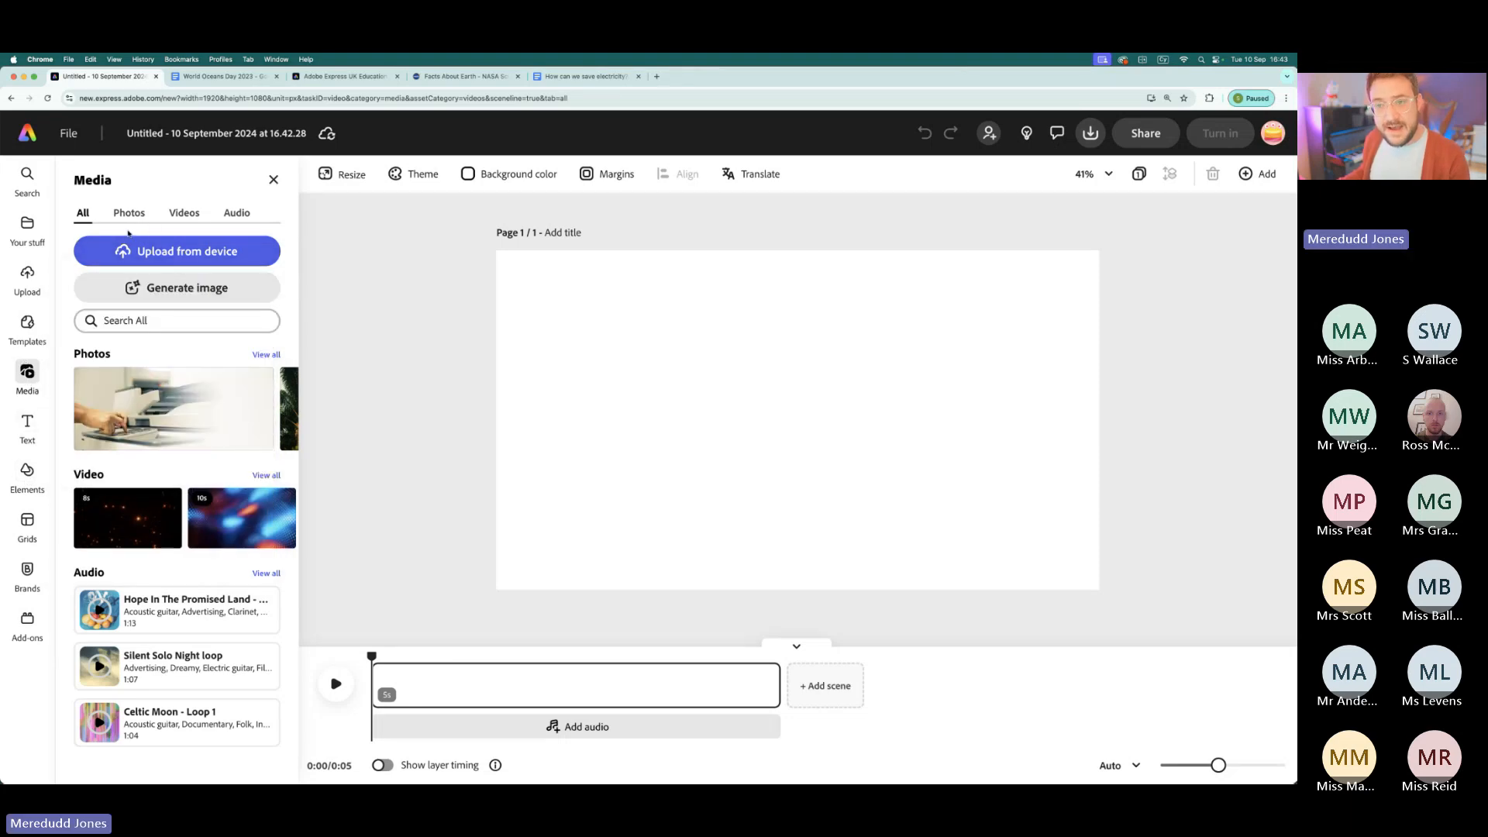
{"action": "key", "text": "super+equal"}
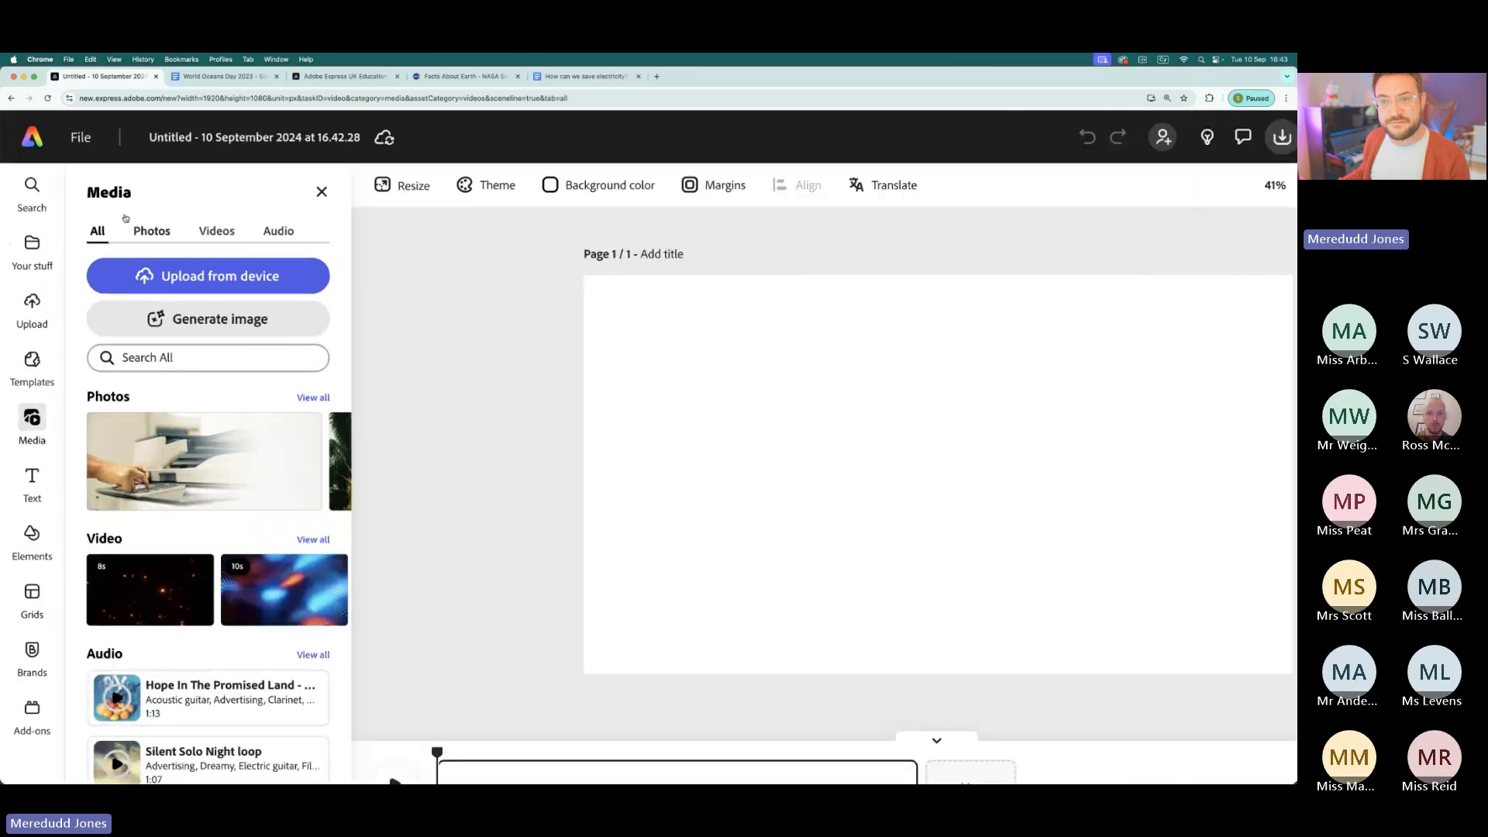
{"action": "left_click", "coordinate": [563, 428]}
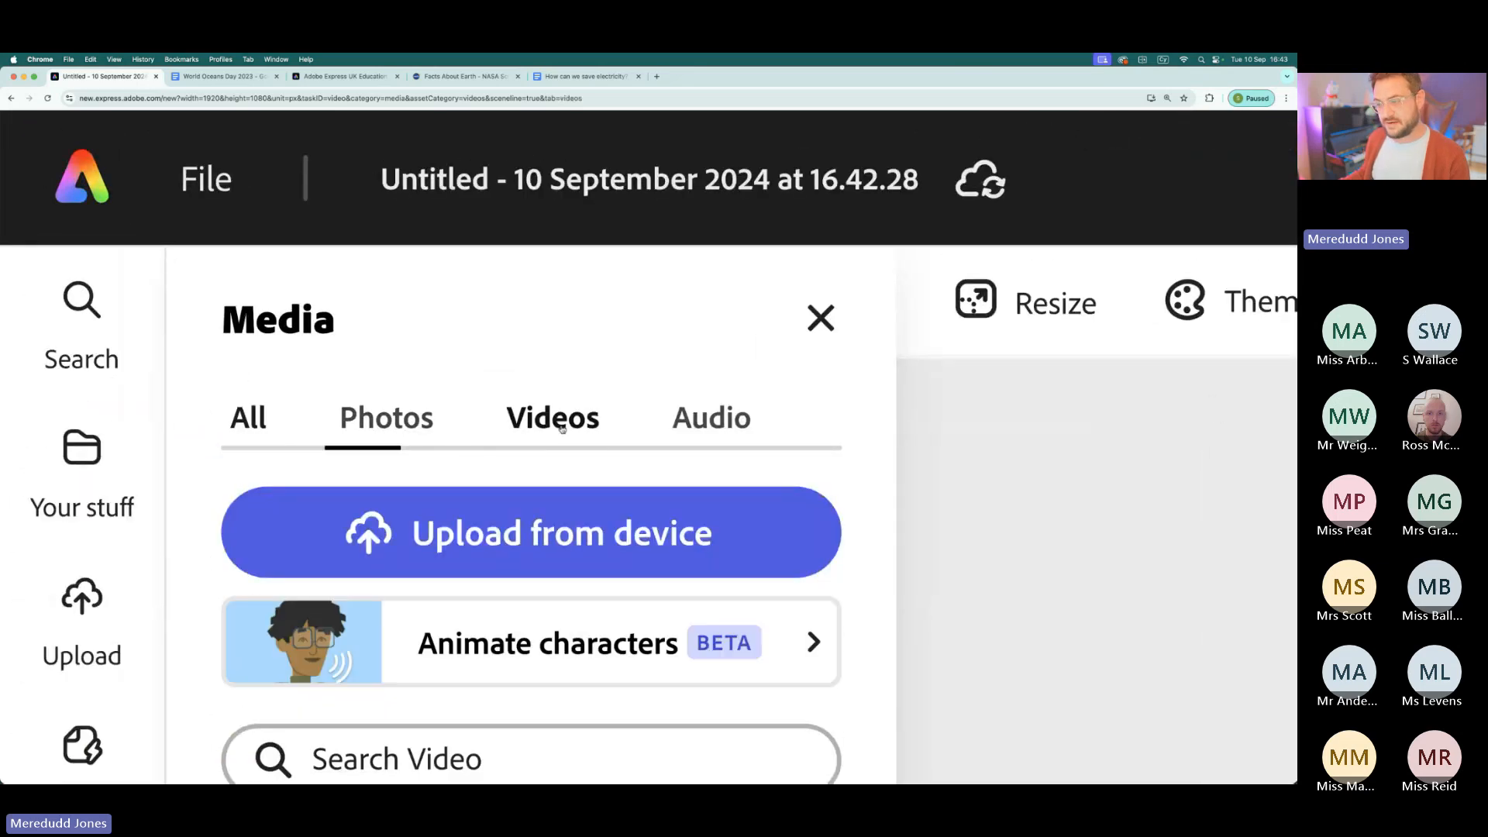
{"action": "key", "text": "super+minus"}
{"action": "key", "text": "super+minus"}
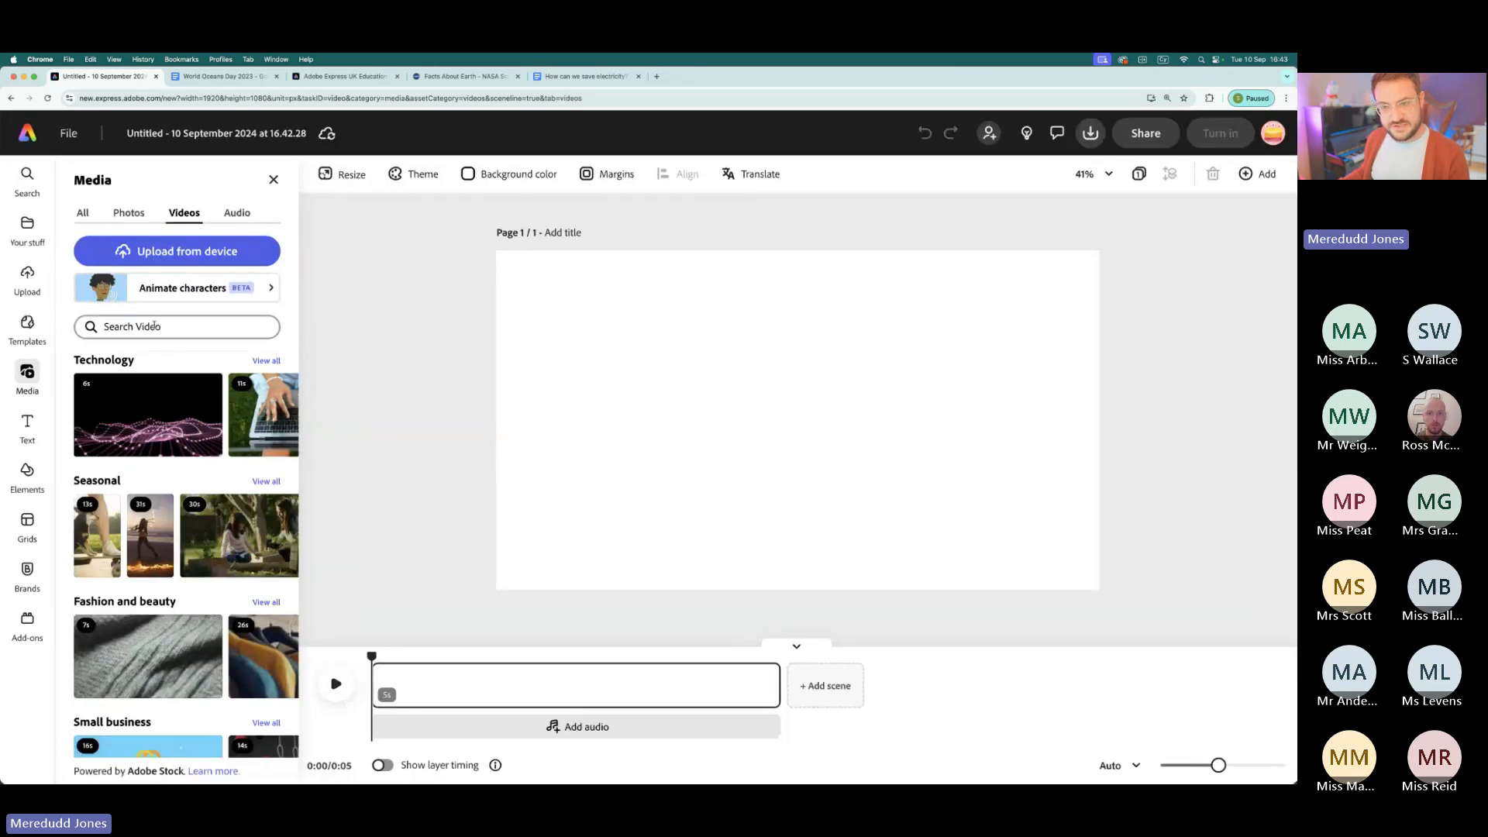
{"action": "left_click", "coordinate": [154, 325]}
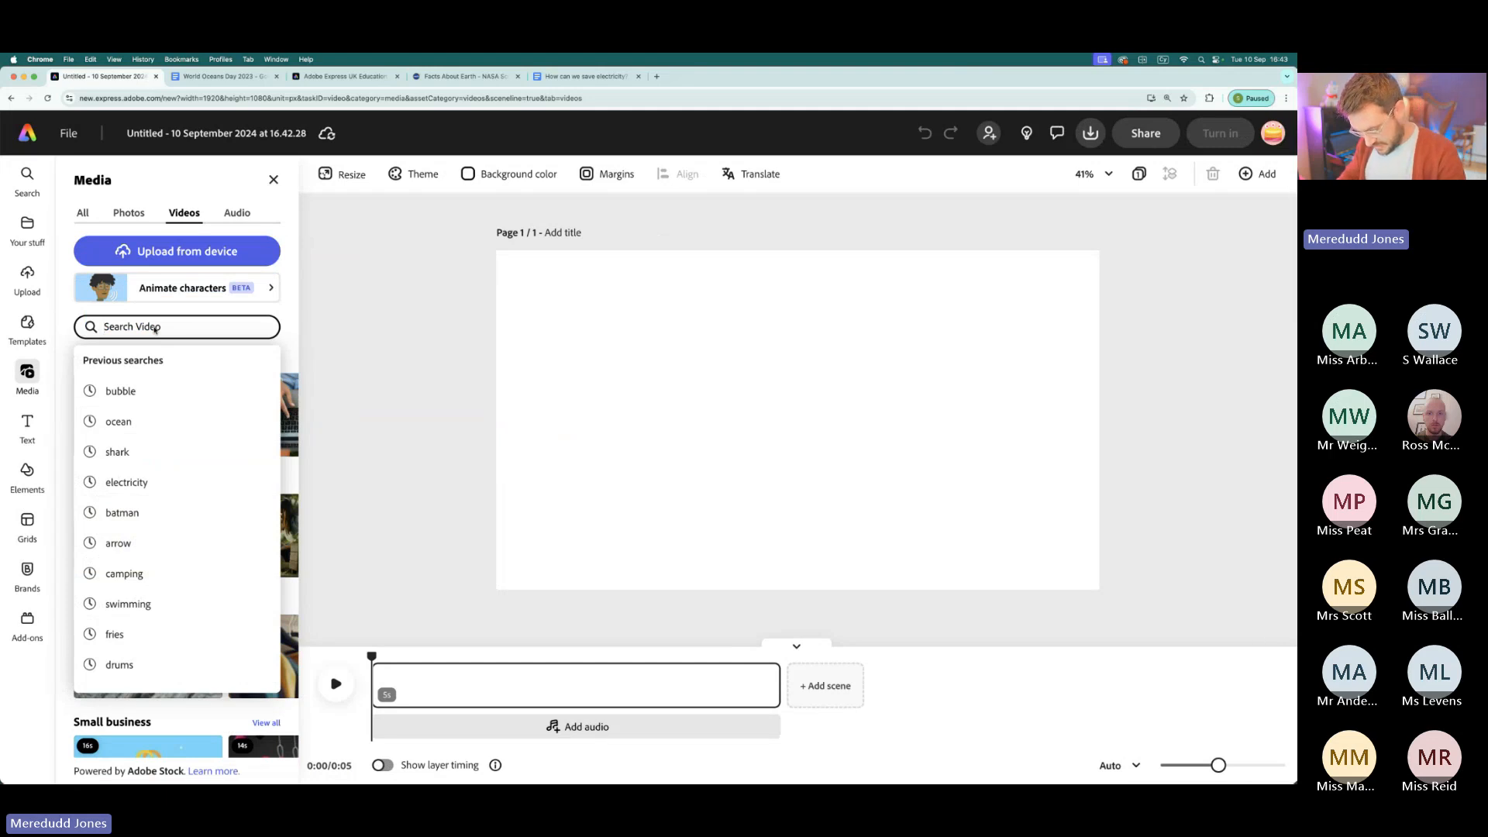
{"action": "type", "text": "earth"}
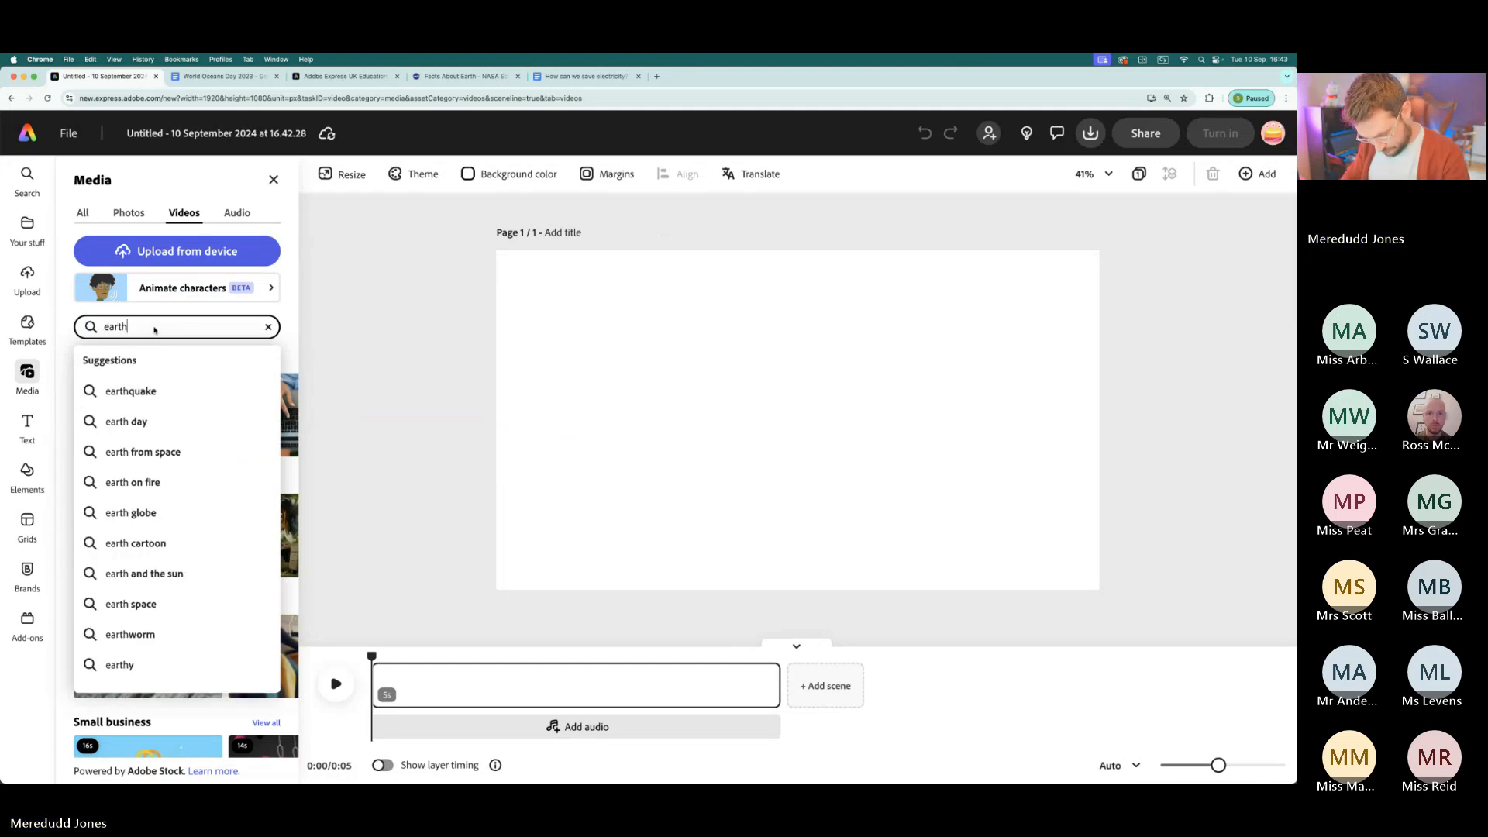
{"action": "key", "text": "Return"}
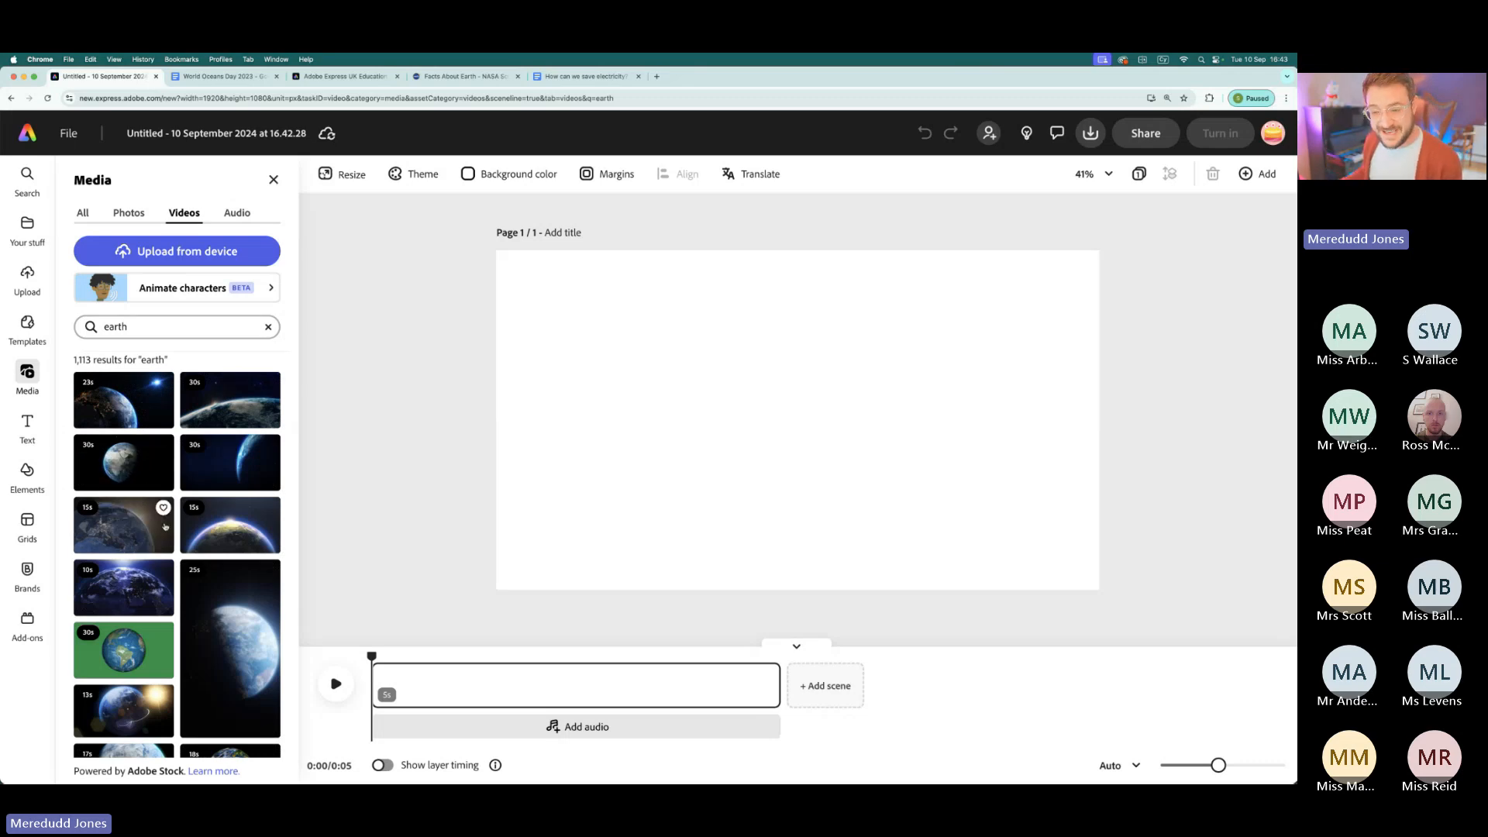
- Add the 15-second stock clip of Earth beside a bright horizontal light flare to the blank page
{"action": "scroll", "coordinate": [218, 527], "scroll_direction": "down", "scroll_amount": 1}
{"action": "scroll", "coordinate": [217, 527], "scroll_direction": "down", "scroll_amount": 1}
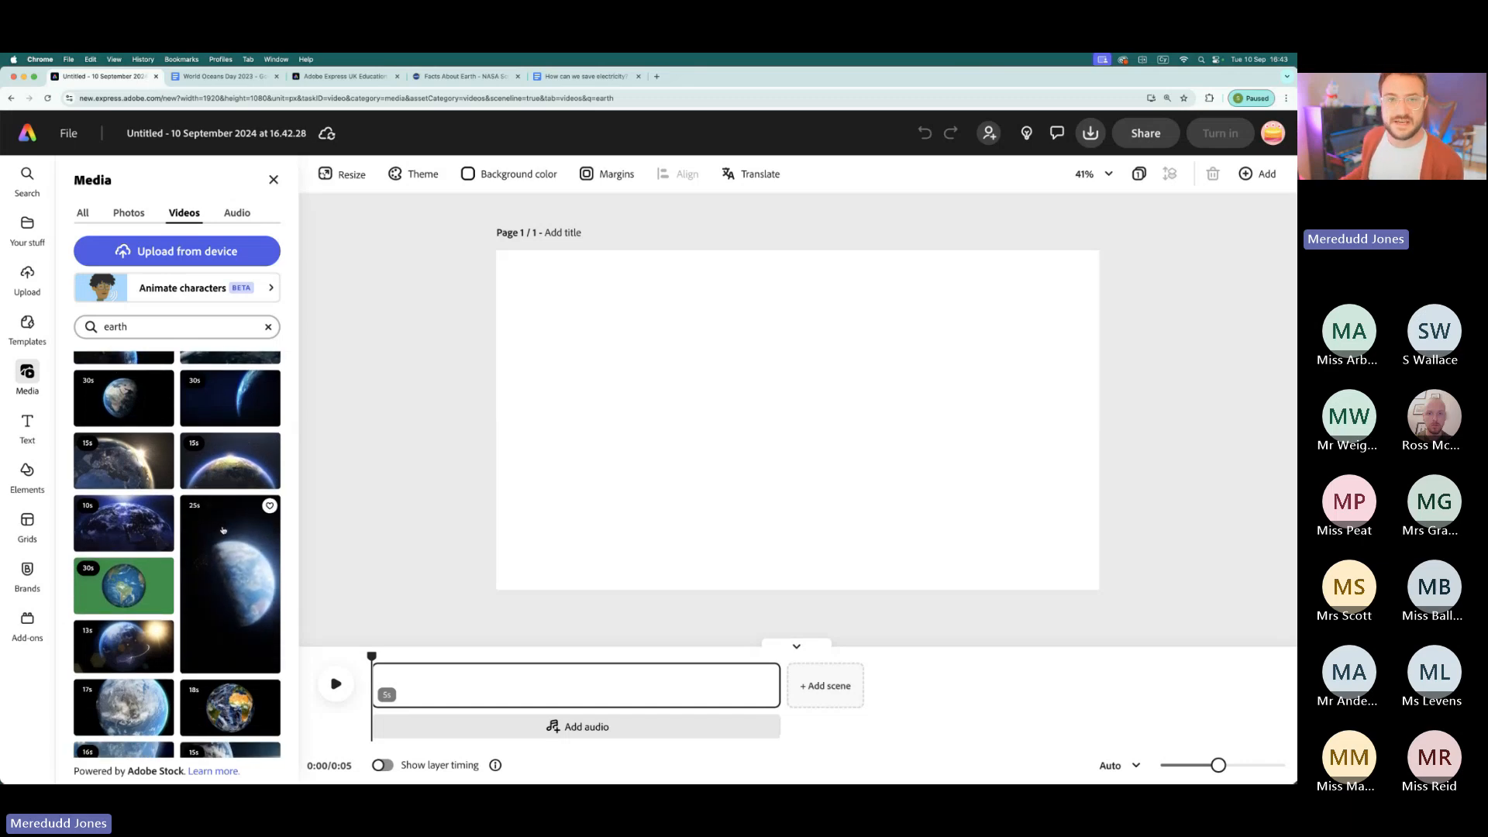
{"action": "scroll", "coordinate": [217, 542], "scroll_direction": "down", "scroll_amount": 2}
{"action": "scroll", "coordinate": [215, 555], "scroll_direction": "down", "scroll_amount": 4}
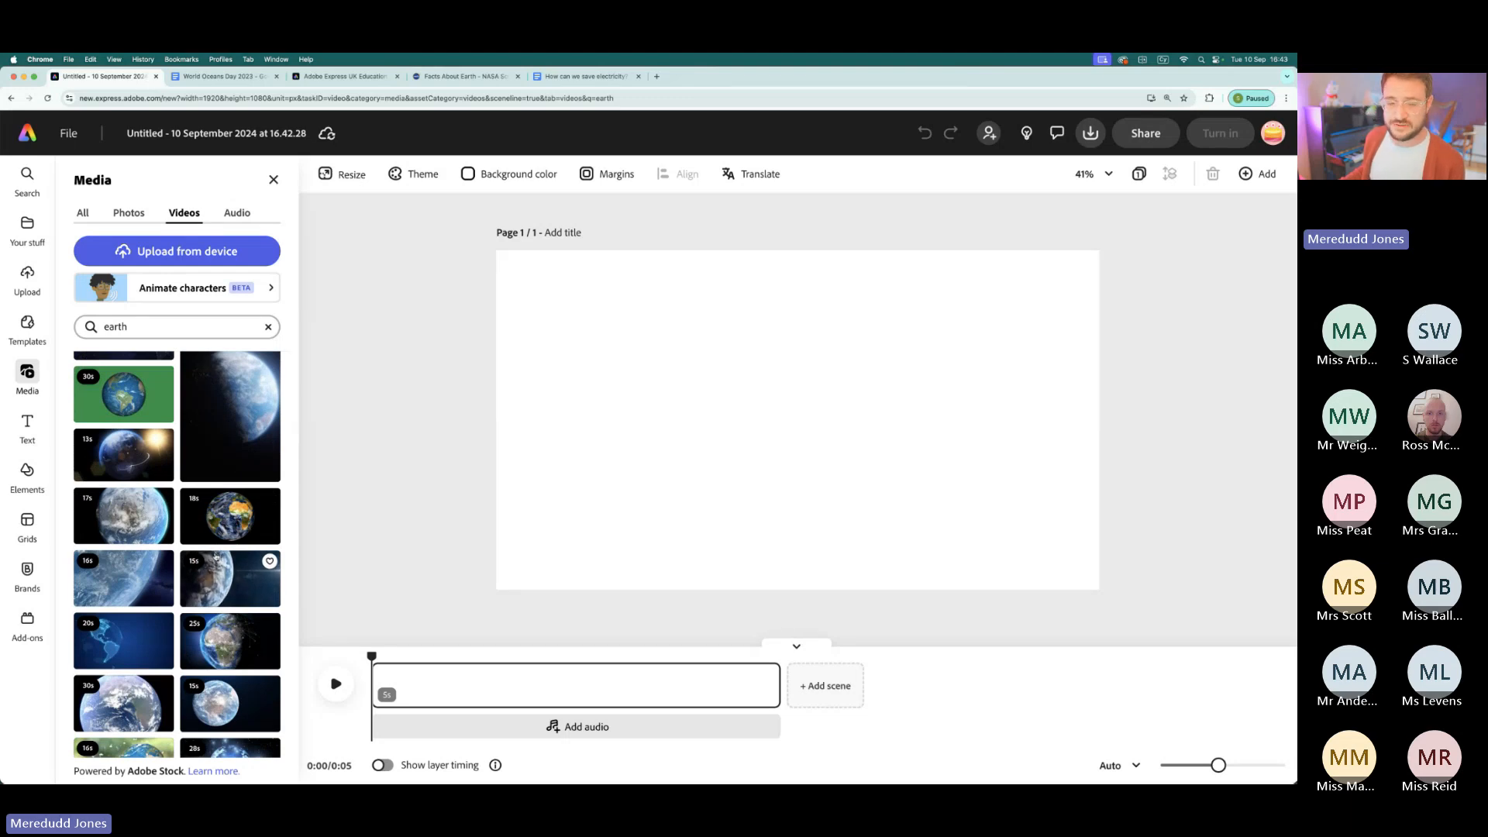
{"action": "scroll", "coordinate": [216, 554], "scroll_direction": "down", "scroll_amount": 1}
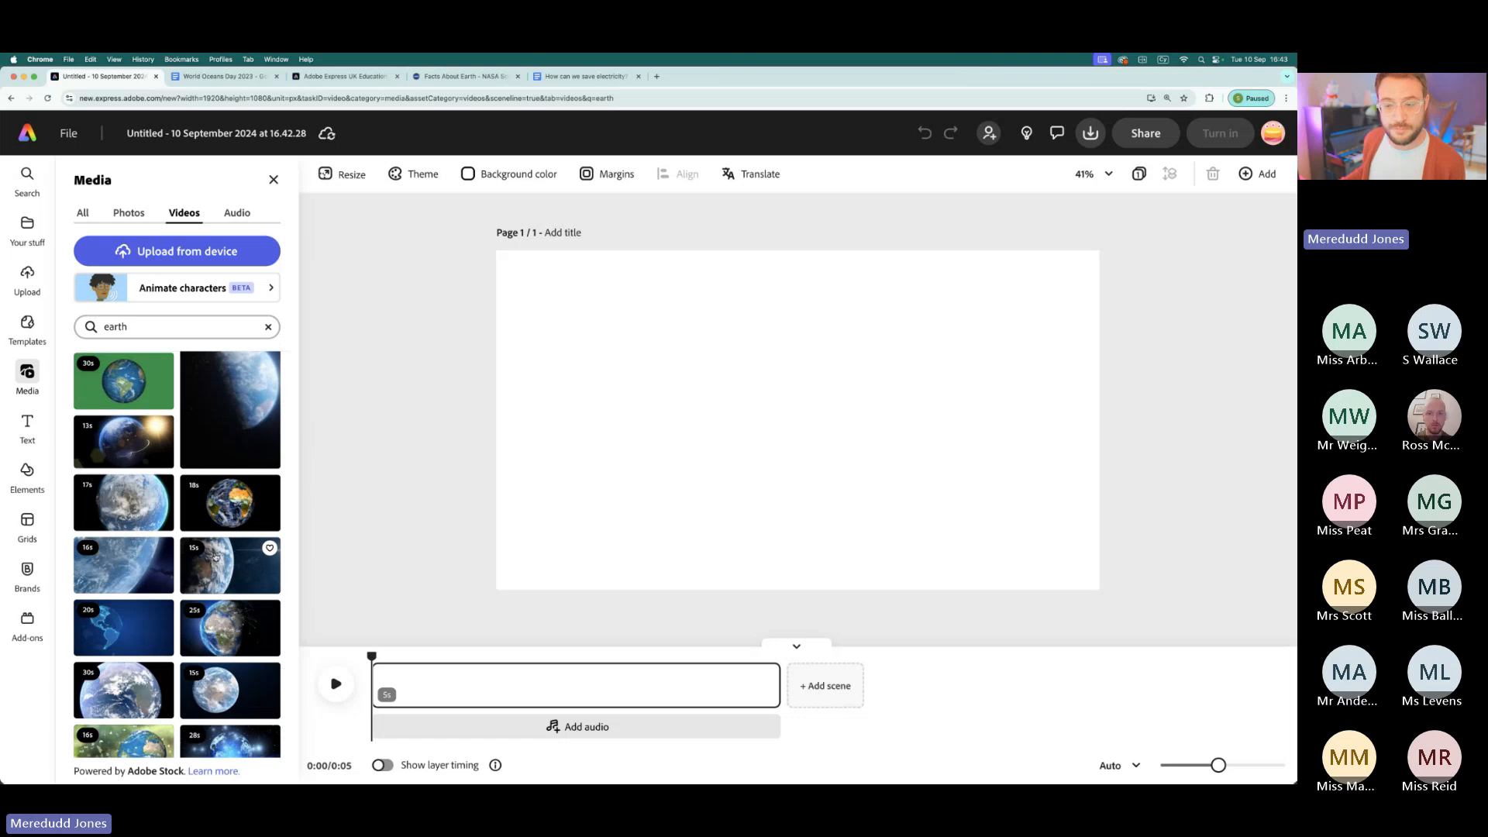
{"action": "left_click", "coordinate": [127, 320]}
{"action": "scroll", "coordinate": [143, 556], "scroll_direction": "down", "scroll_amount": 5}
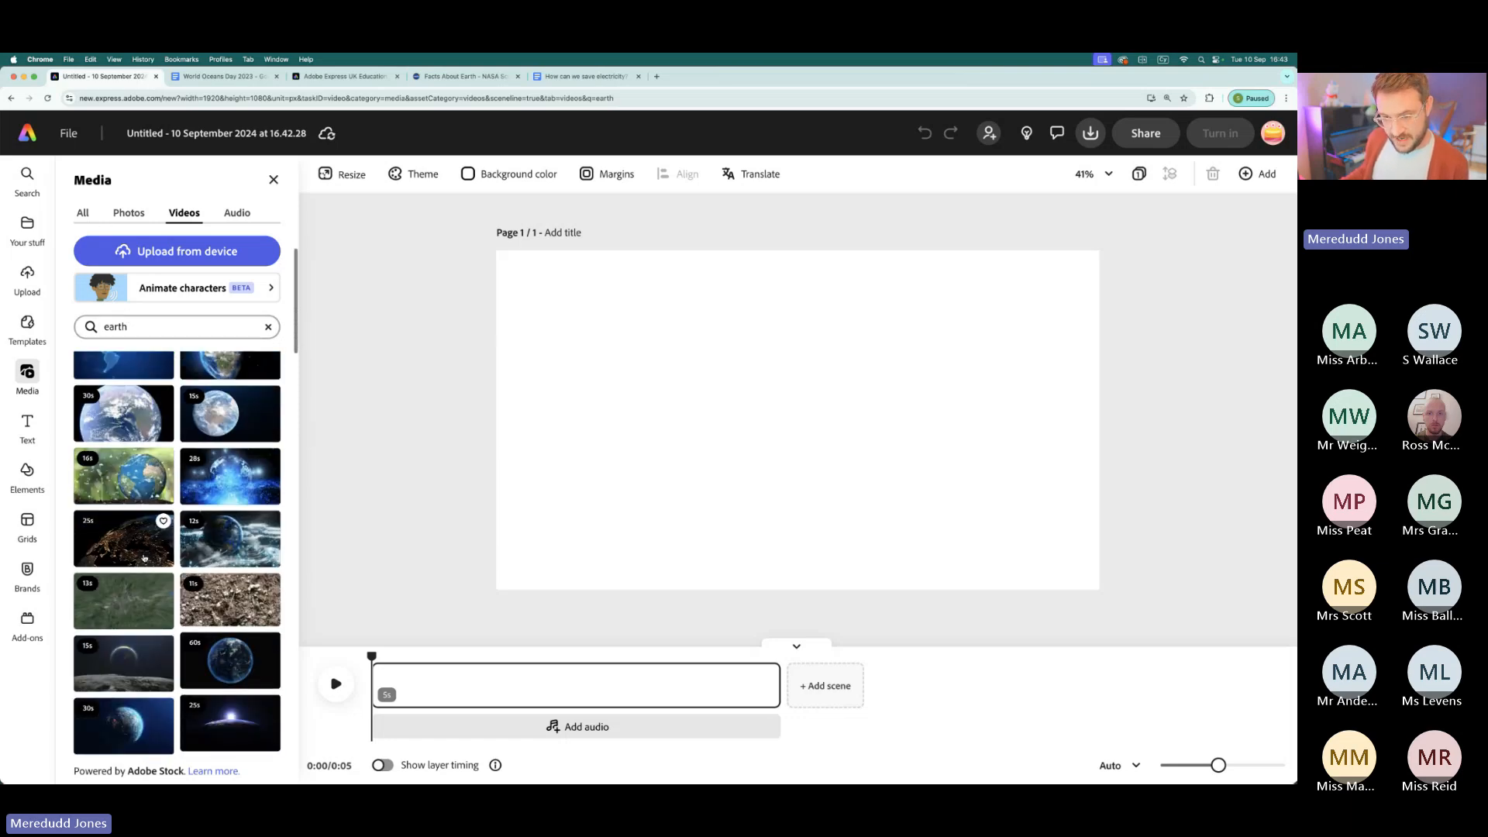
{"action": "scroll", "coordinate": [144, 557], "scroll_direction": "up", "scroll_amount": 1}
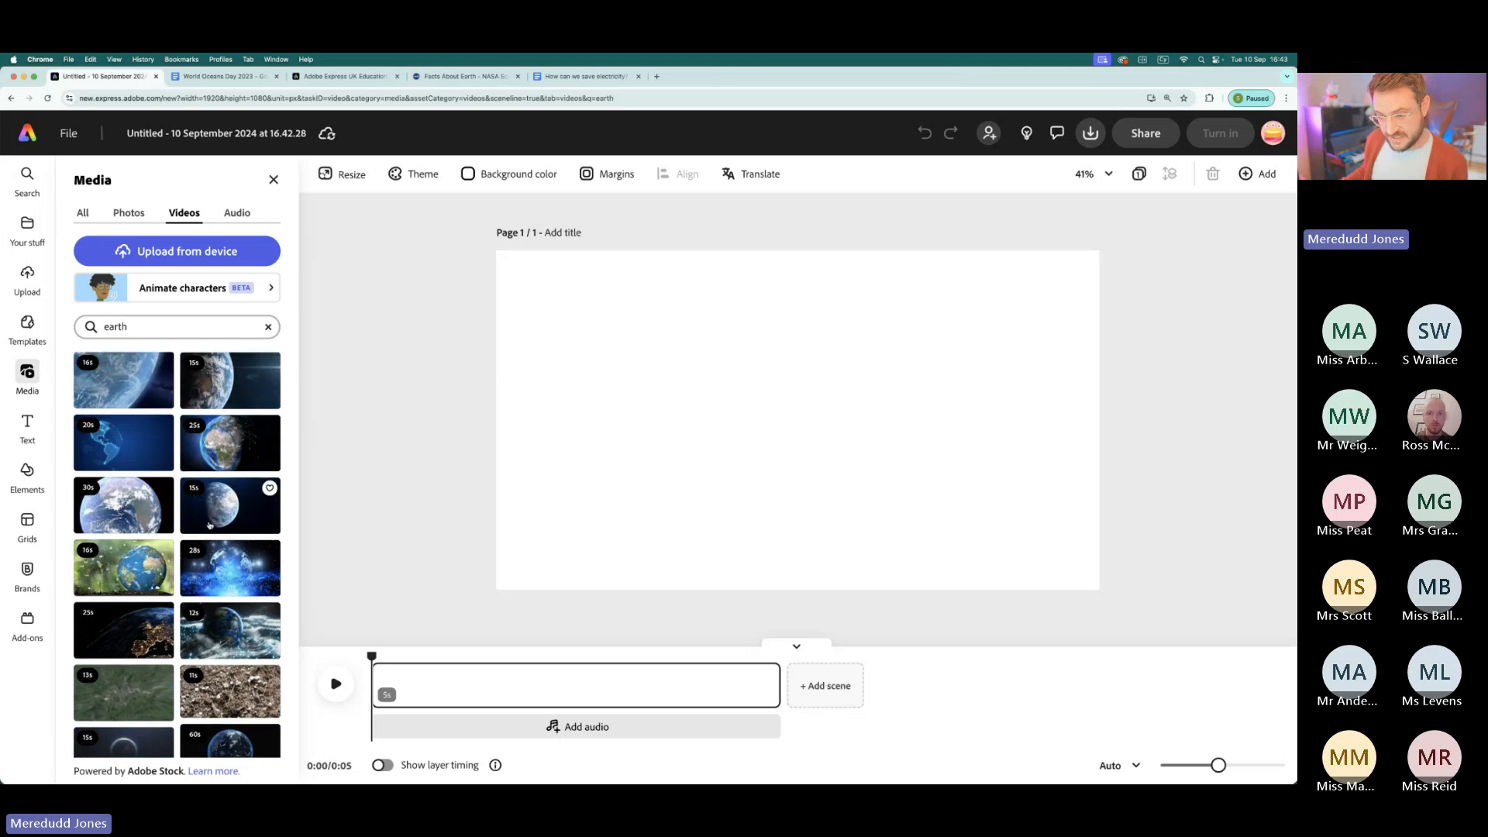
{"action": "scroll", "coordinate": [209, 526], "scroll_direction": "up", "scroll_amount": 1}
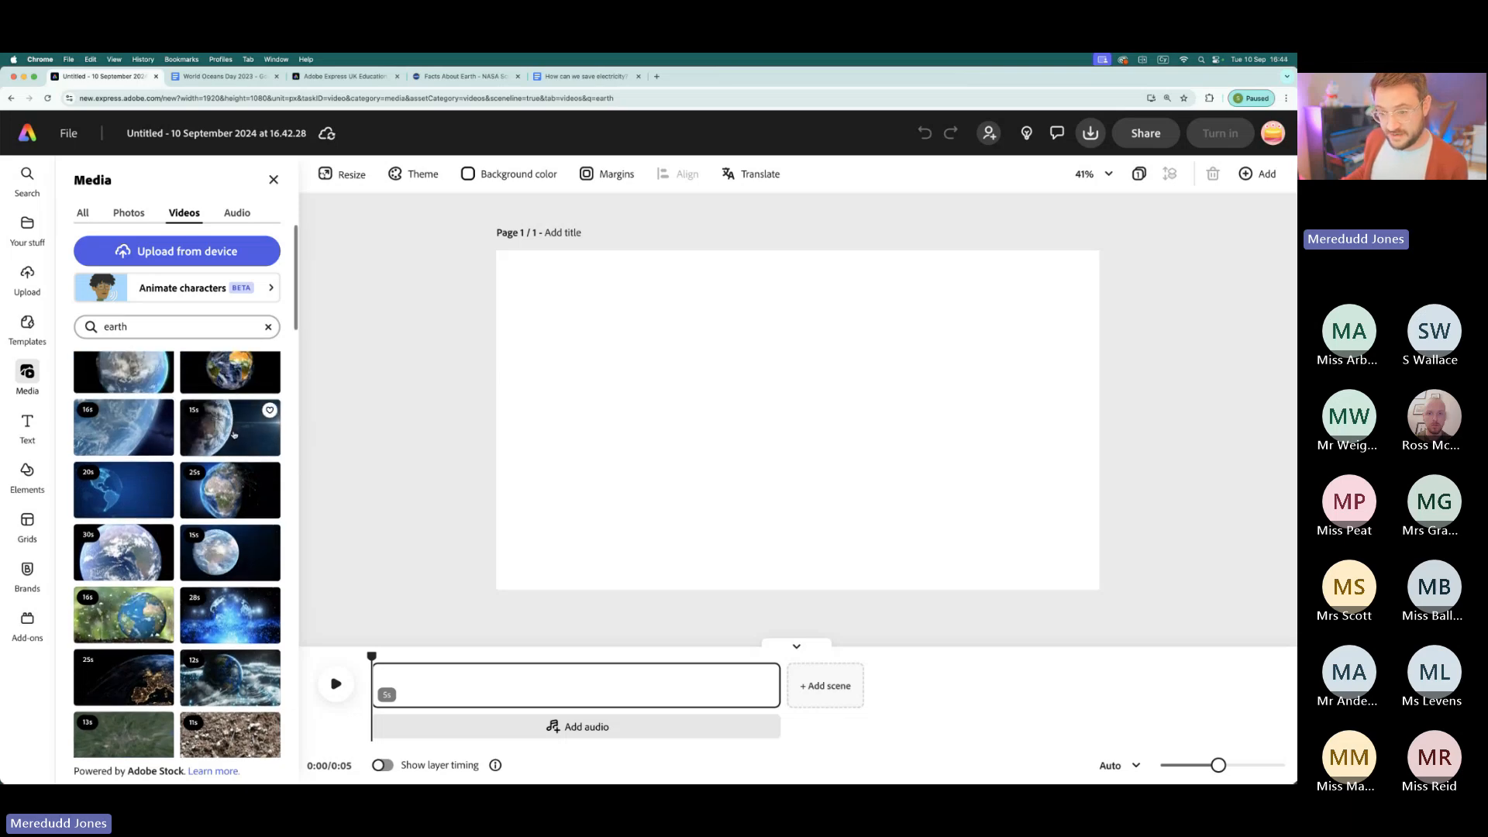
{"action": "scroll", "coordinate": [214, 558], "scroll_direction": "up", "scroll_amount": 2}
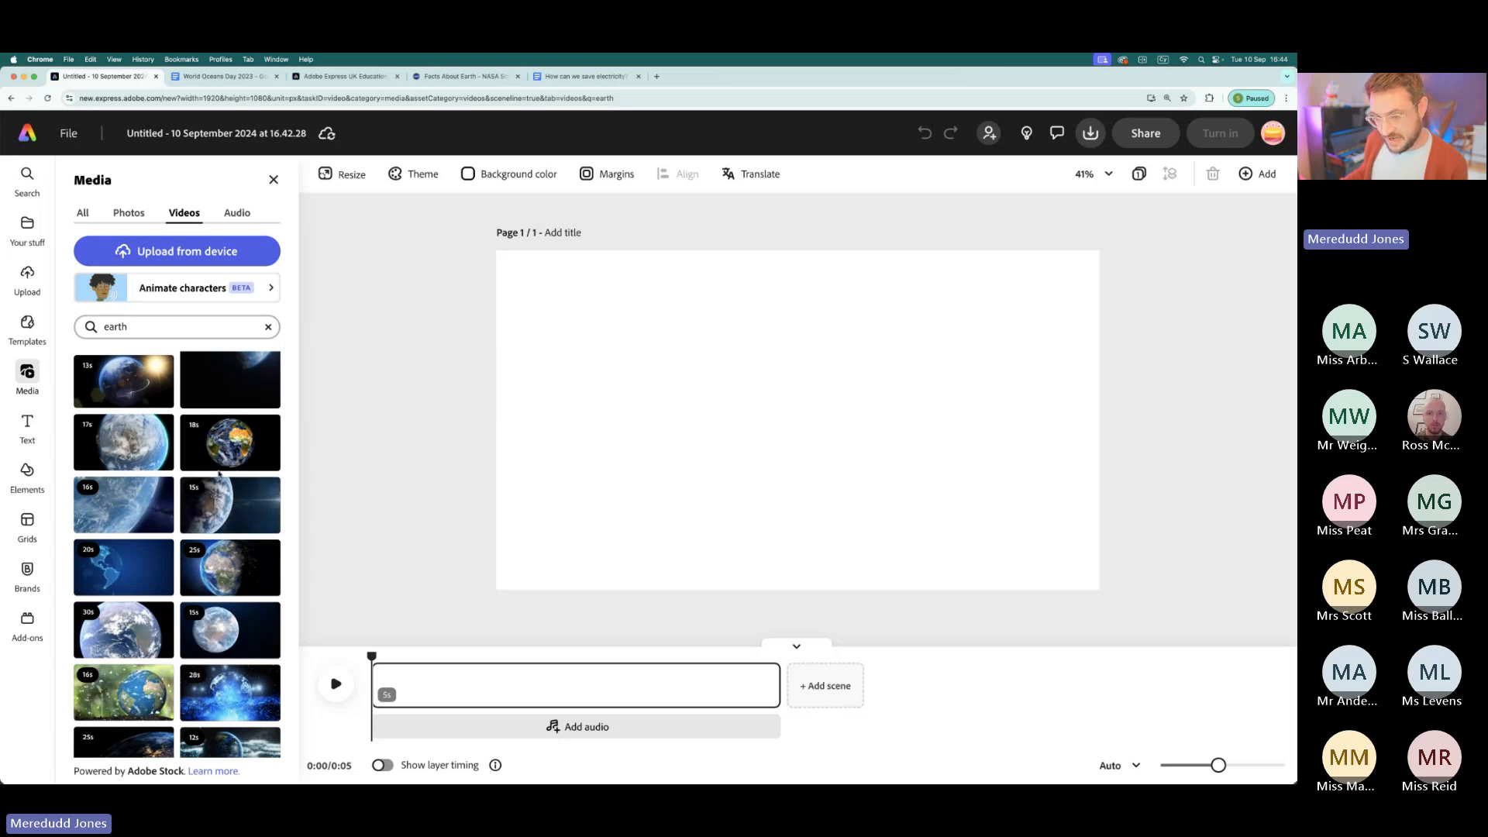
{"action": "left_click", "coordinate": [228, 498]}
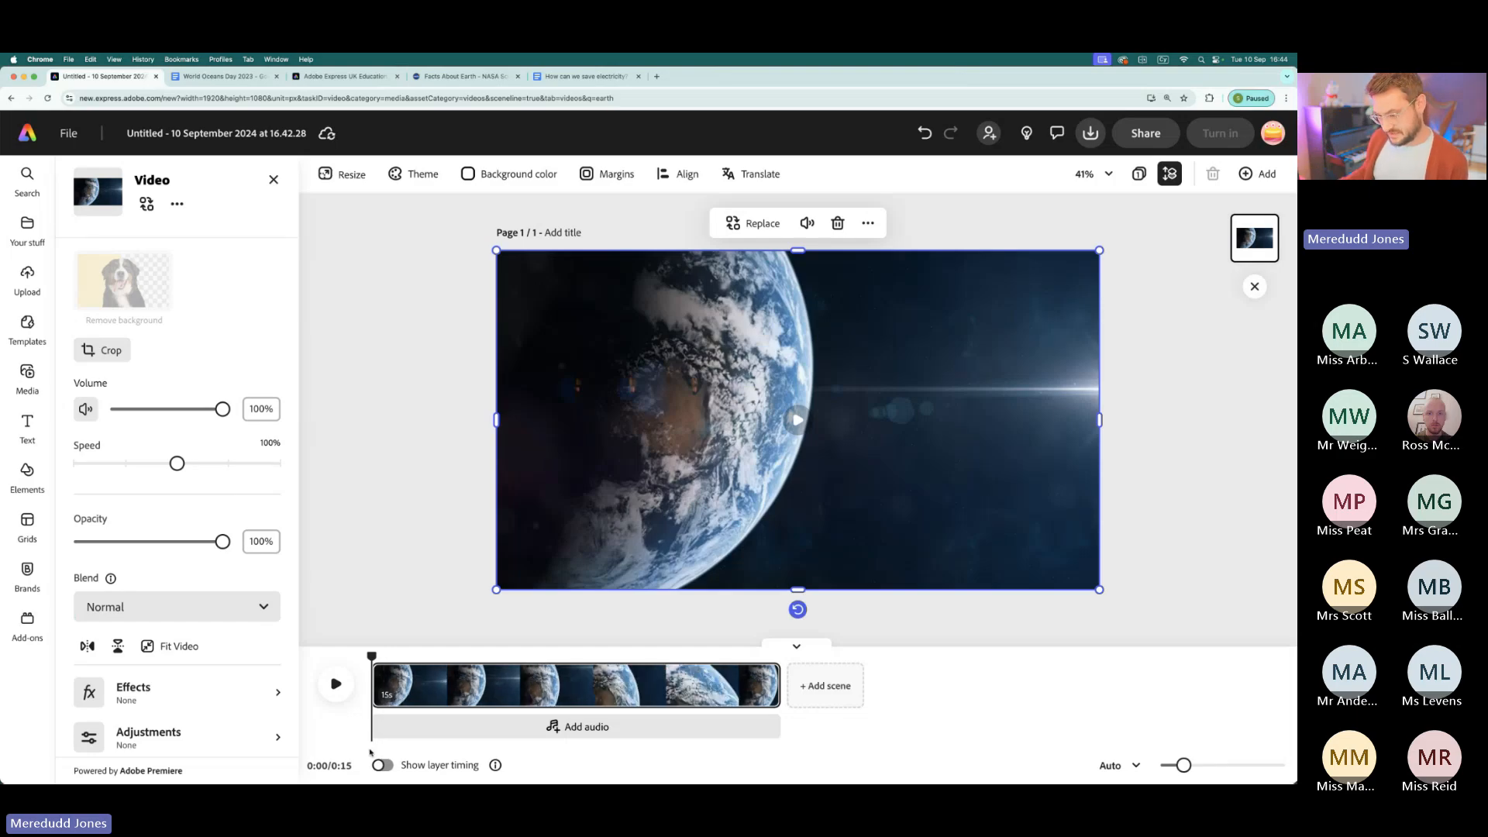
- Play a few seconds of the Earth clip and return the playhead to the start
{"action": "mouse_move", "coordinate": [374, 656]}
{"action": "left_mouse_down"}
{"action": "mouse_move", "coordinate": [737, 656]}
{"action": "mouse_move", "coordinate": [634, 676]}
{"action": "mouse_move", "coordinate": [367, 657]}
{"action": "left_mouse_up"}
{"action": "left_click", "coordinate": [336, 684]}
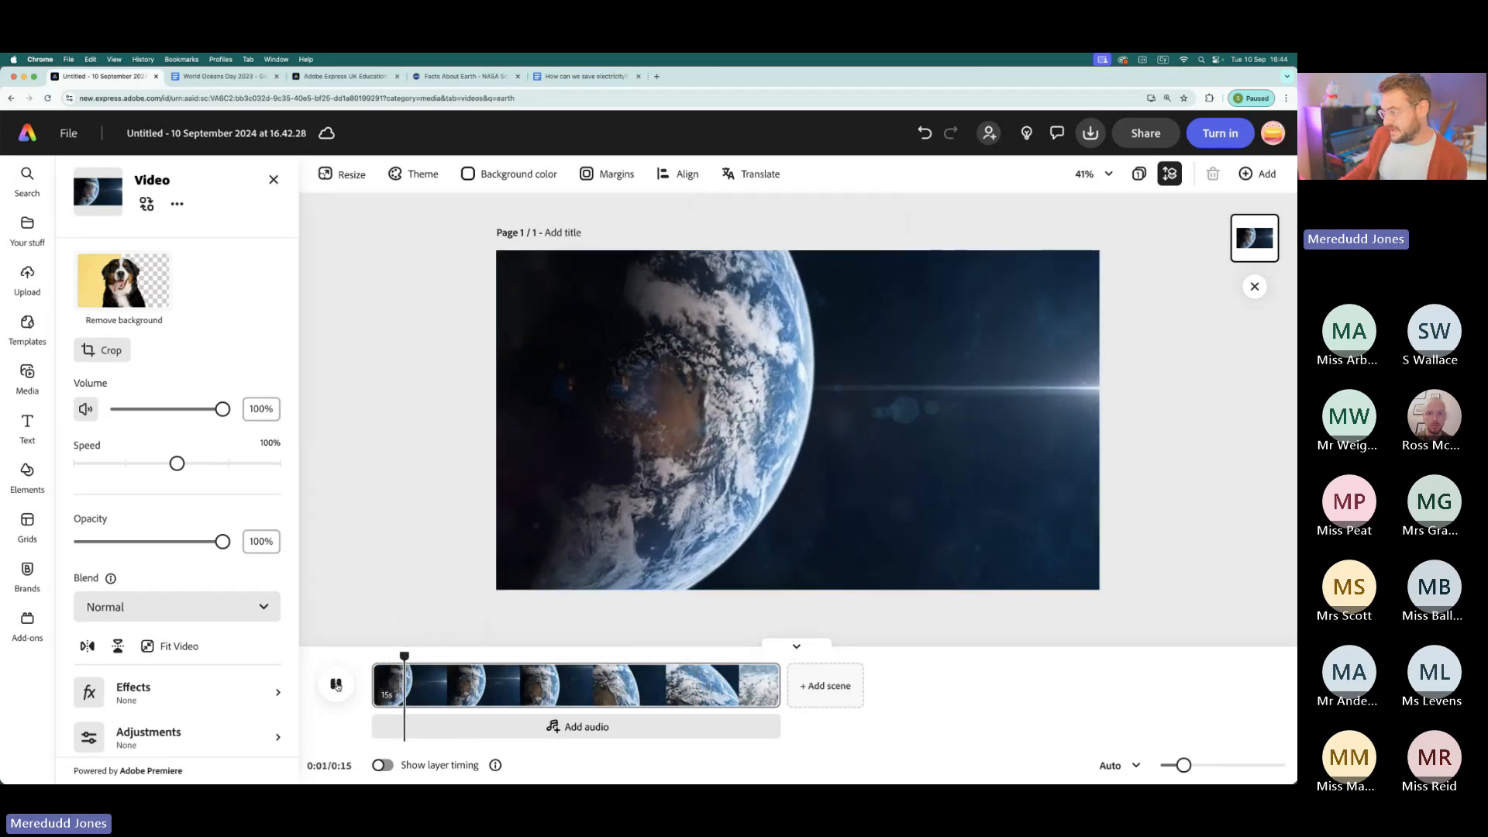
{"action": "left_click", "coordinate": [335, 684]}
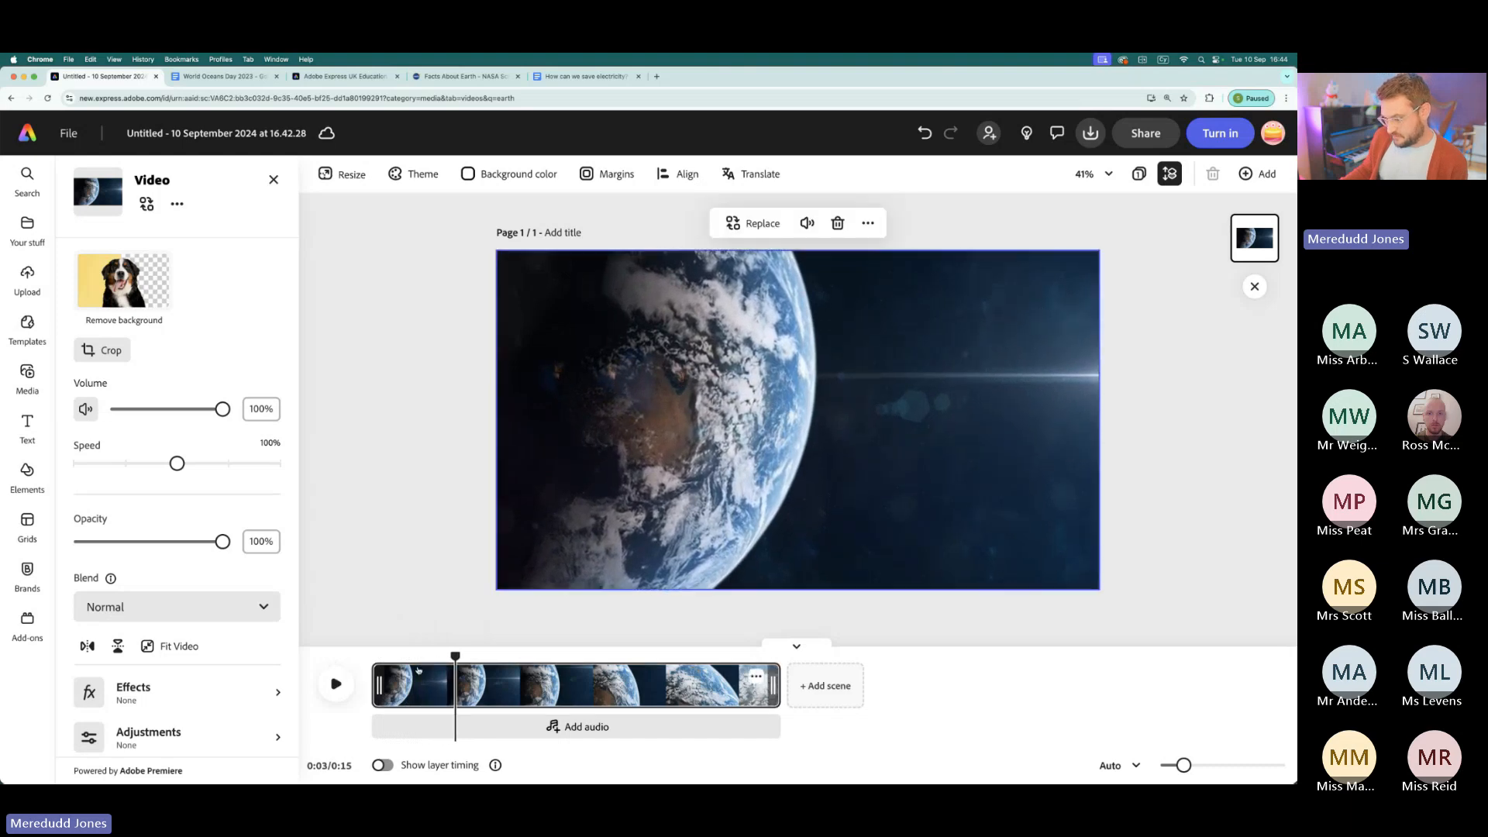
{"action": "left_click_drag", "start_coordinate": [450, 657], "coordinate": [362, 663]}
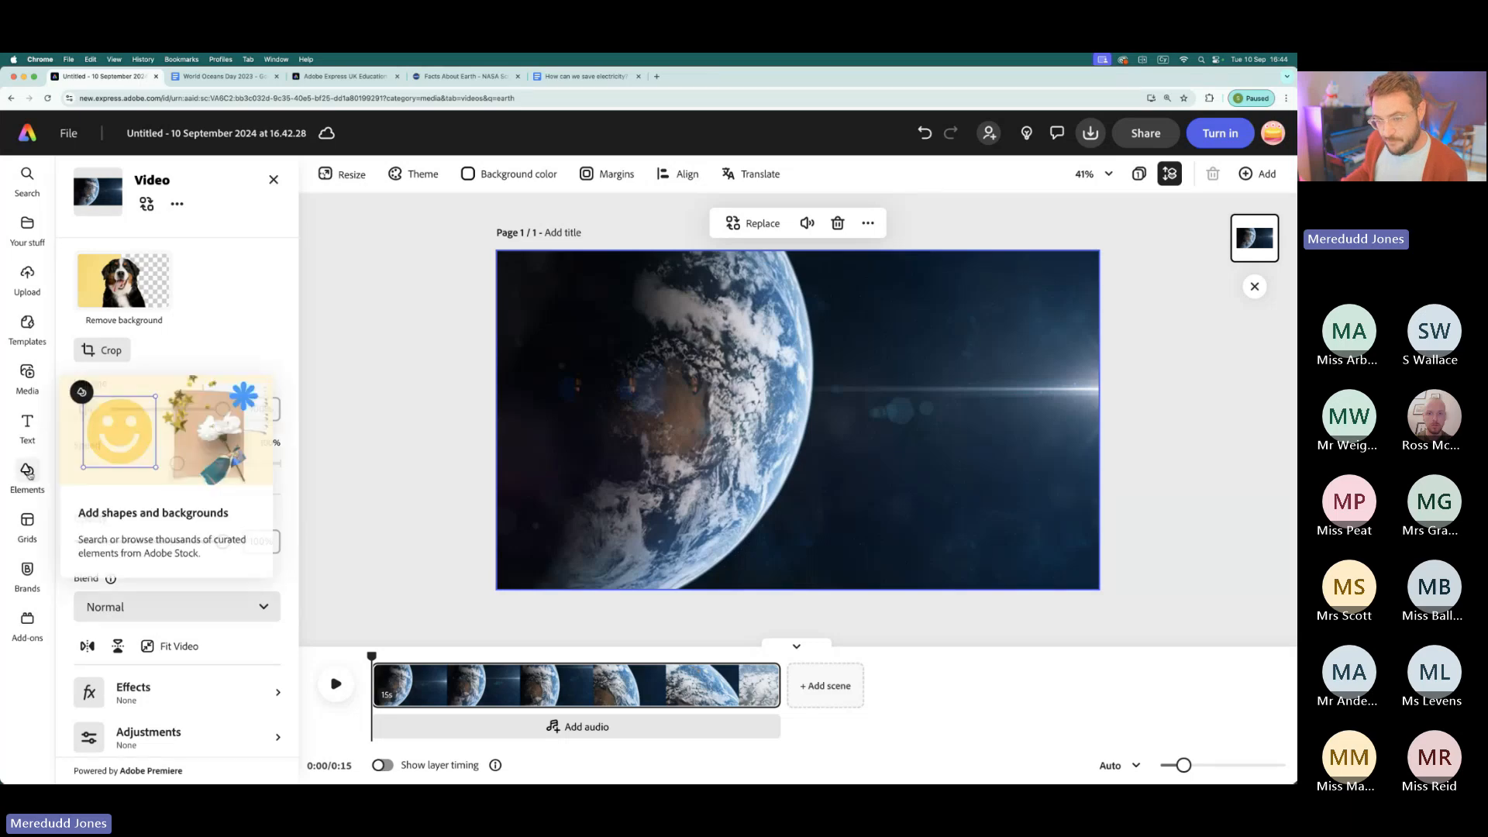
- Search the stock audio for "dramatic" and look through the resulting sounds
{"action": "left_click", "coordinate": [29, 374]}
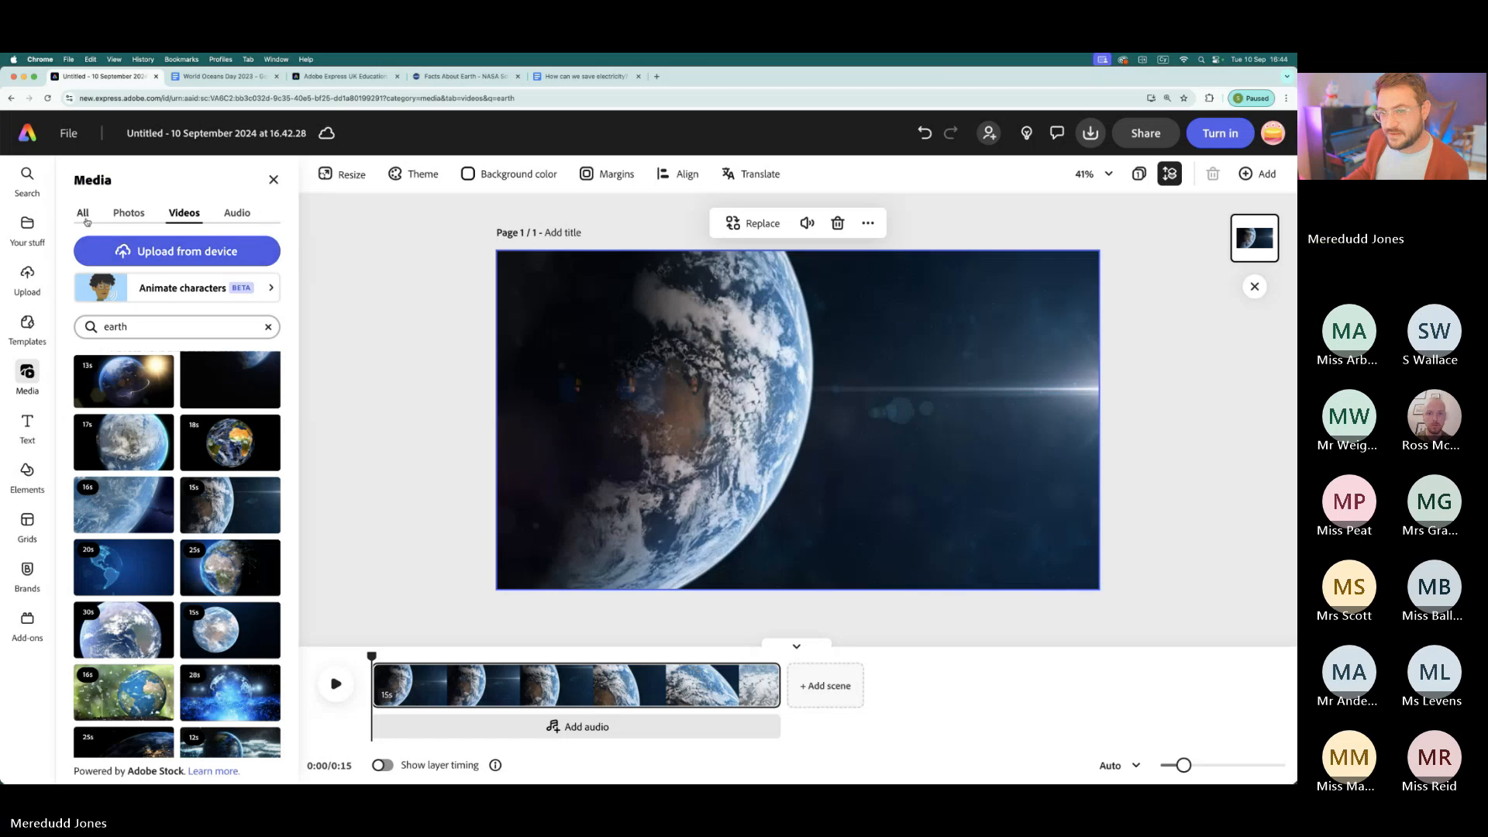
{"action": "left_click", "coordinate": [130, 215]}
{"action": "left_click", "coordinate": [183, 213]}
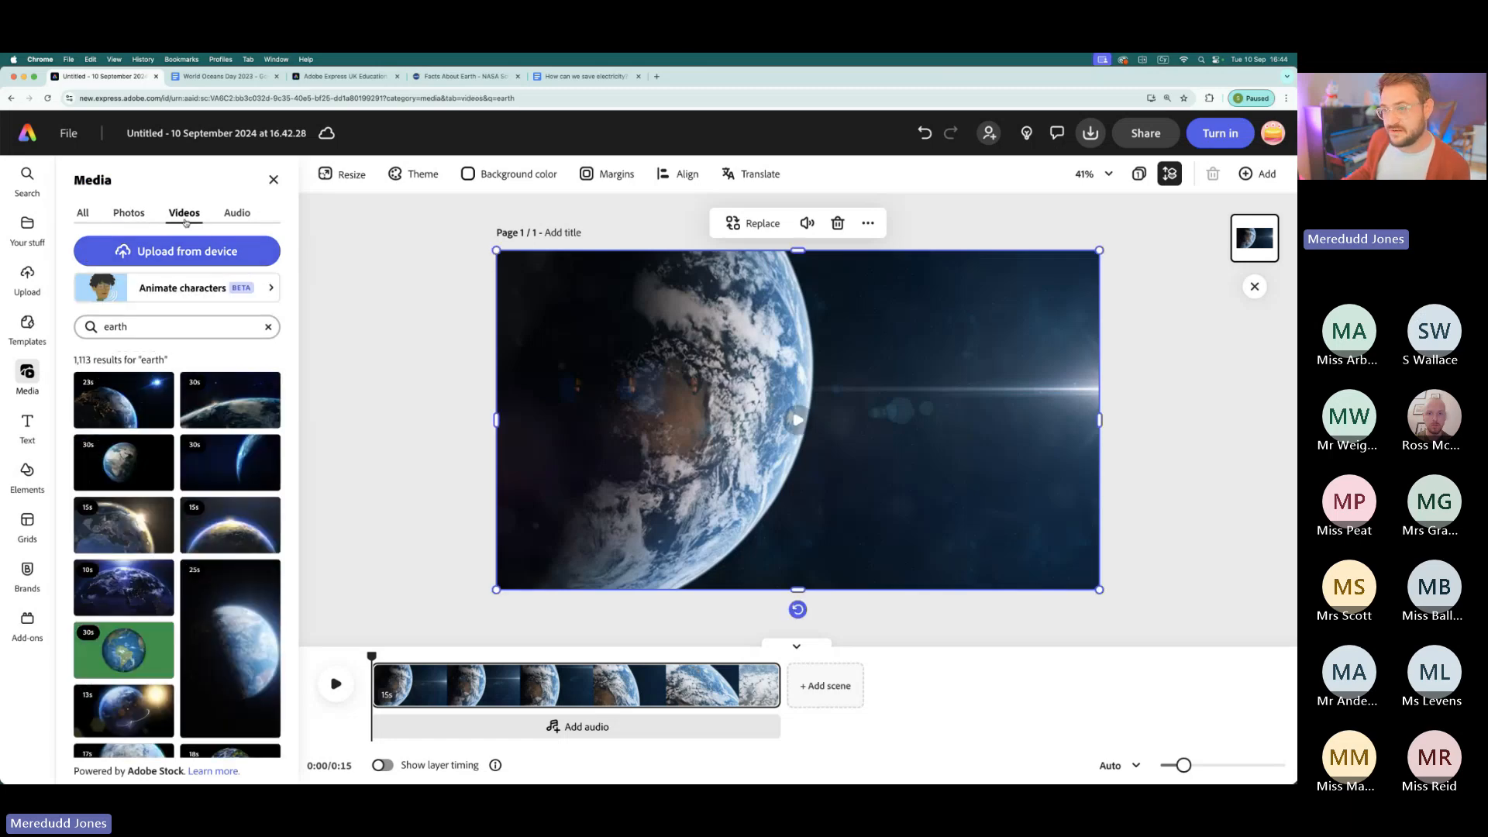
{"action": "left_click", "coordinate": [240, 211]}
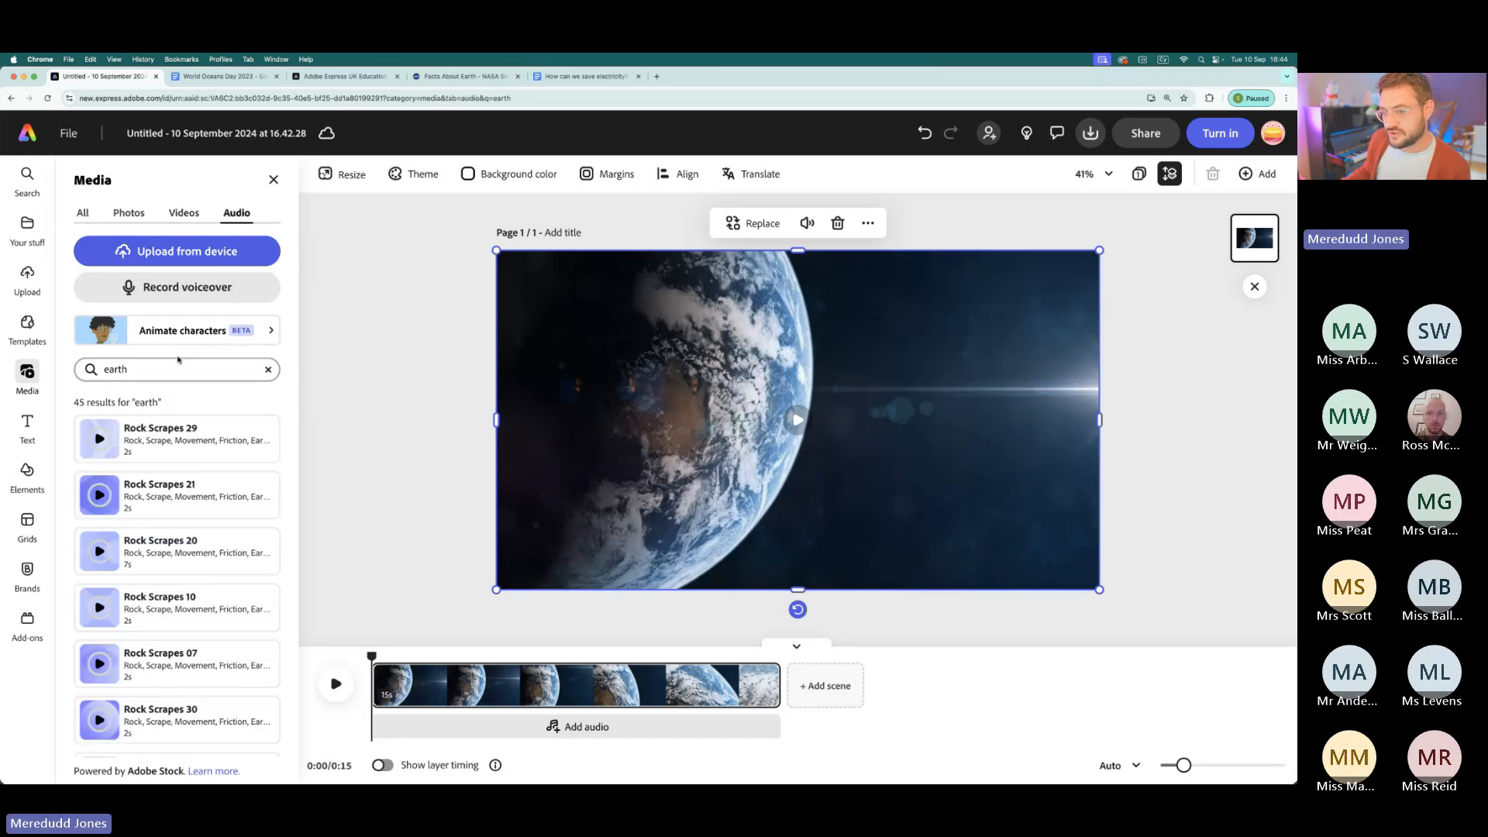
{"action": "left_click", "coordinate": [268, 369]}
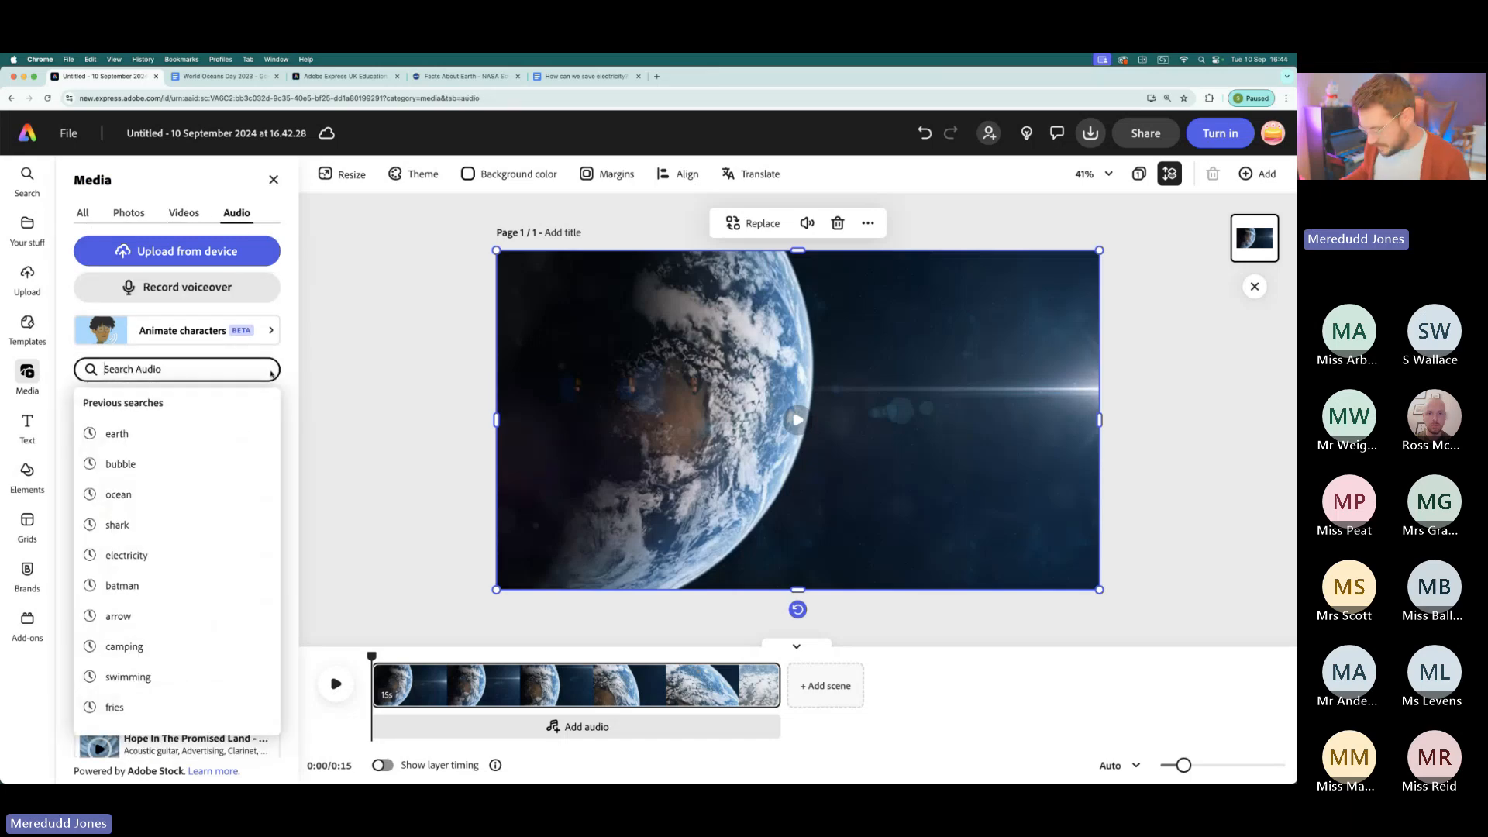
{"action": "type", "text": "dramatic"}
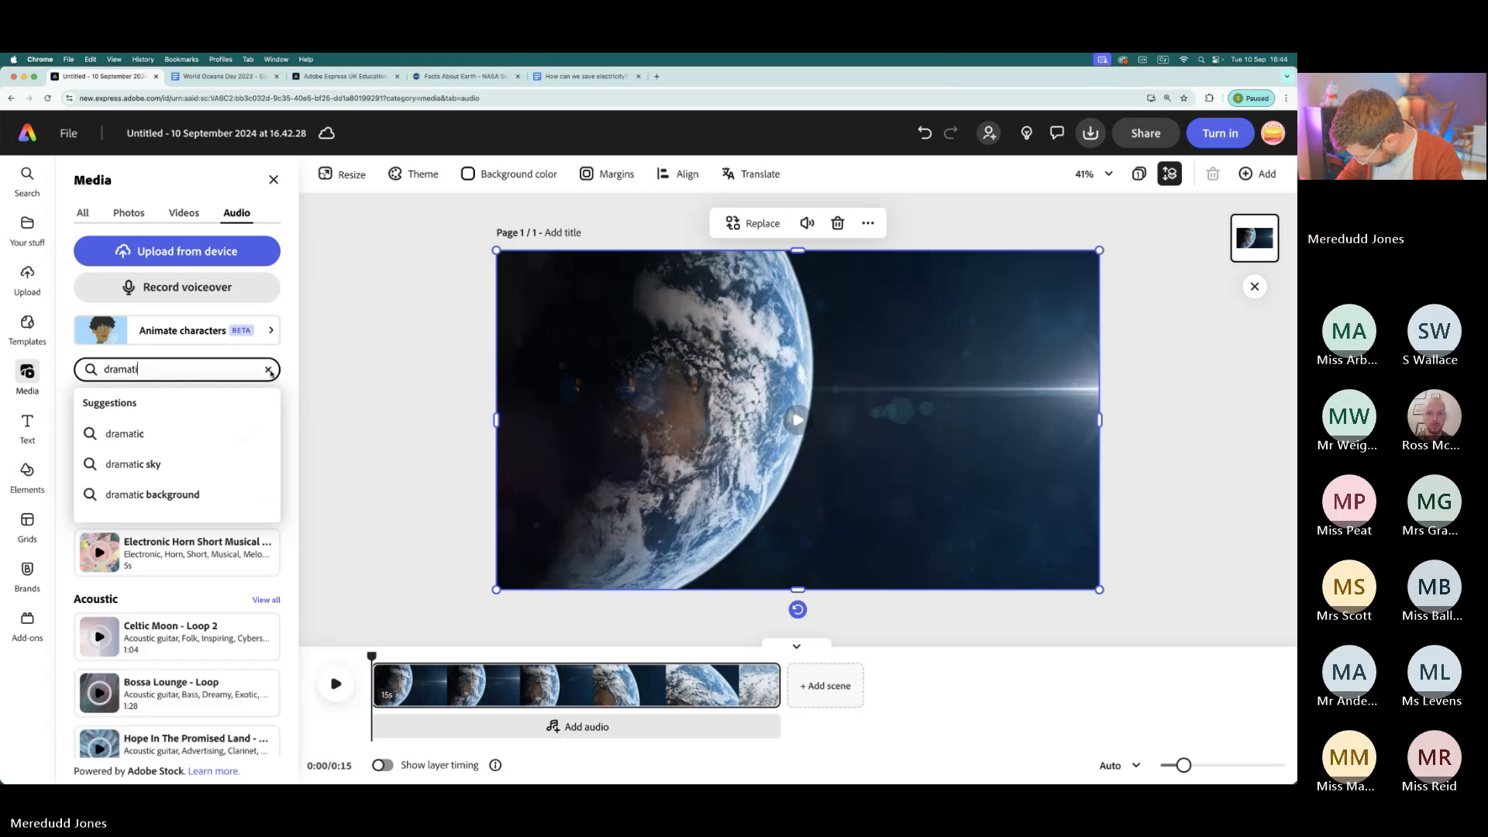
{"action": "key", "text": "Return"}
{"action": "scroll", "coordinate": [237, 556], "scroll_direction": "down", "scroll_amount": 3}
{"action": "scroll", "coordinate": [237, 556], "scroll_direction": "down", "scroll_amount": 2}
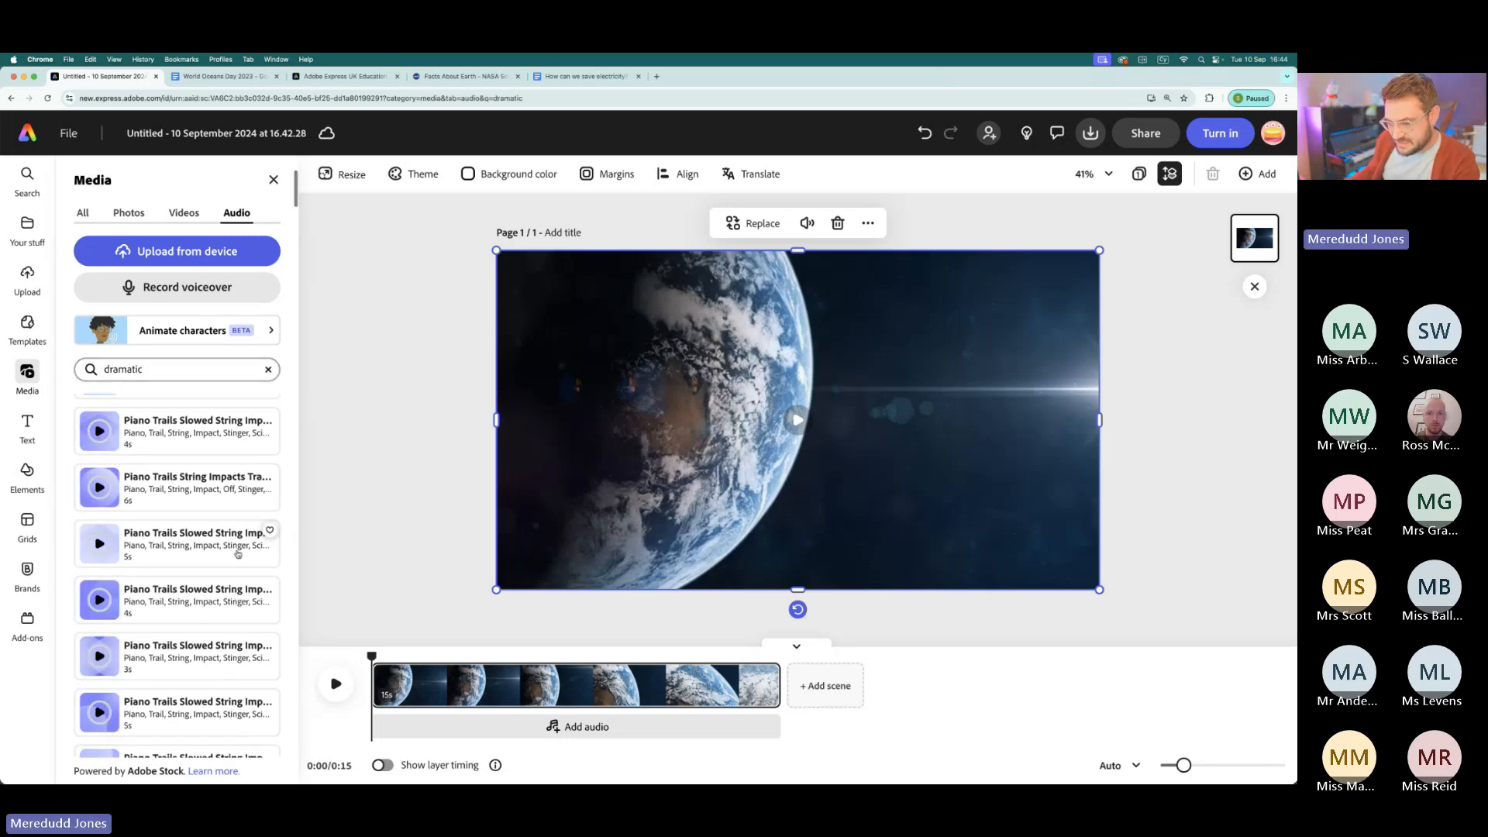
- Search the stock audio for "sci fi" and browse down to the full-length music tracks
{"action": "left_click", "coordinate": [268, 369]}
{"action": "type", "text": "sci fi"}
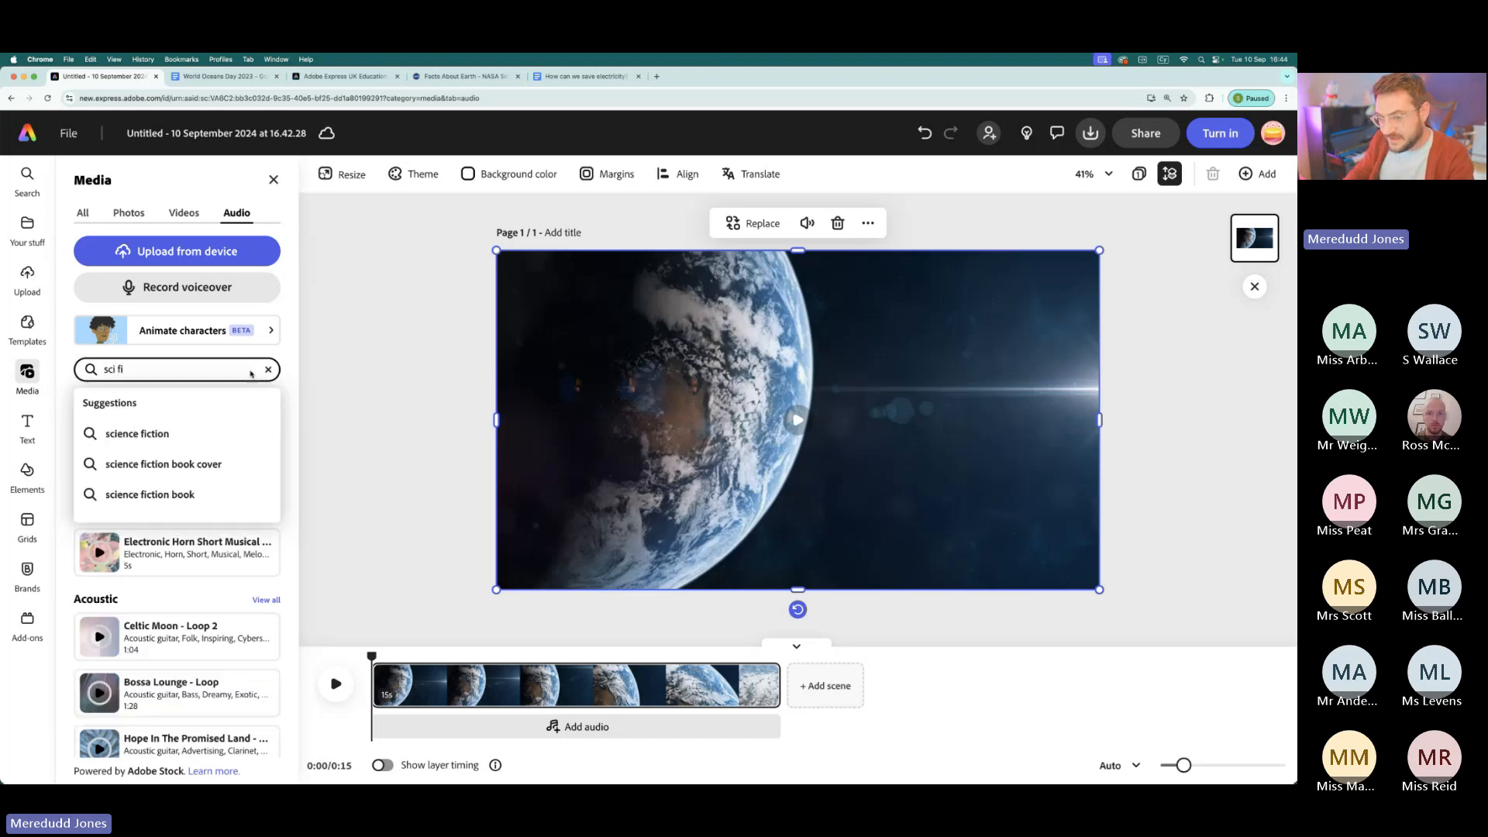
{"action": "key", "text": "Return"}
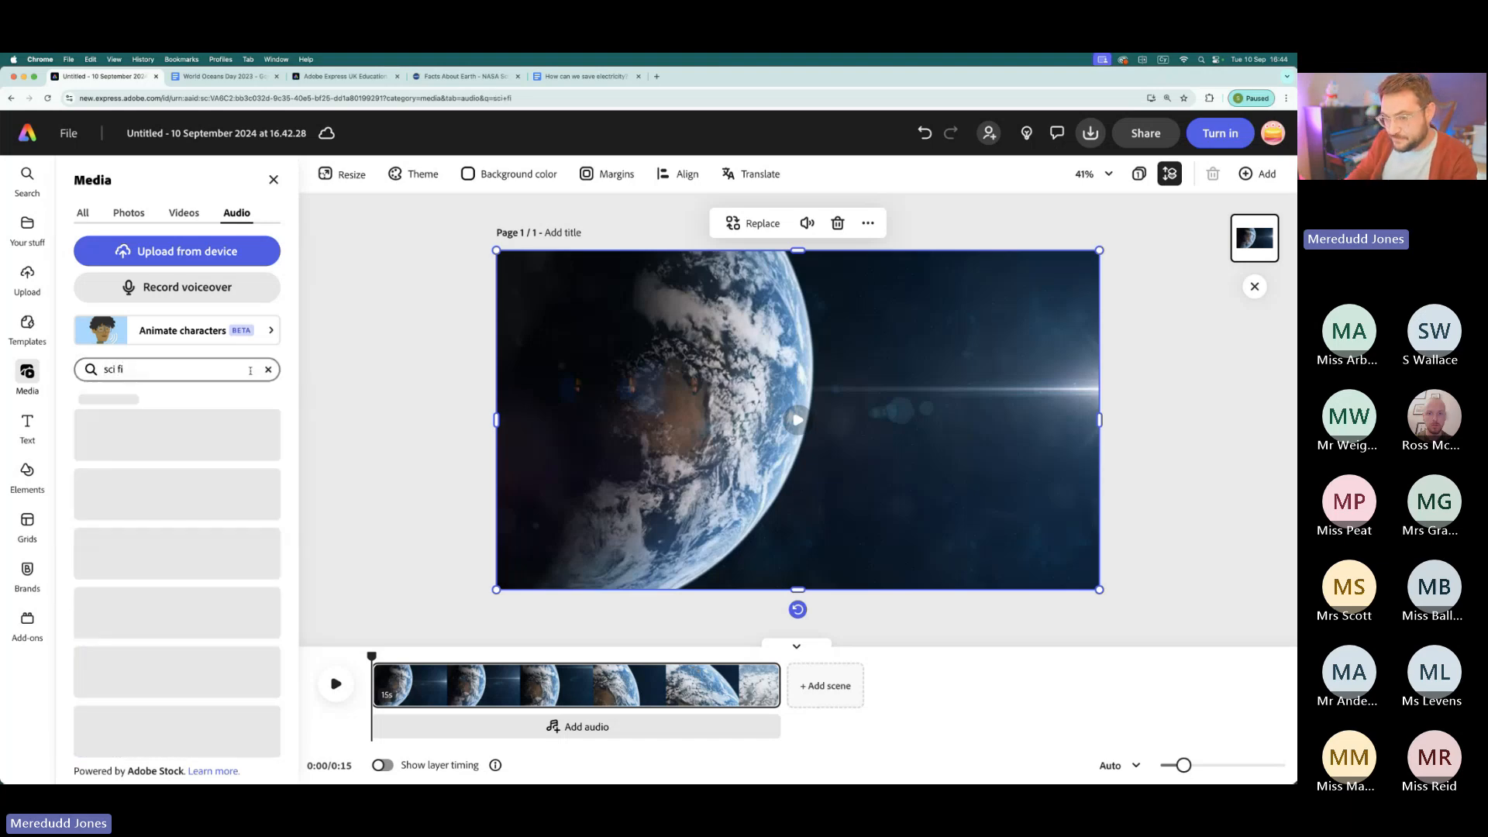
{"action": "scroll", "coordinate": [213, 523], "scroll_direction": "down", "scroll_amount": 3}
{"action": "scroll", "coordinate": [199, 527], "scroll_direction": "down", "scroll_amount": 5}
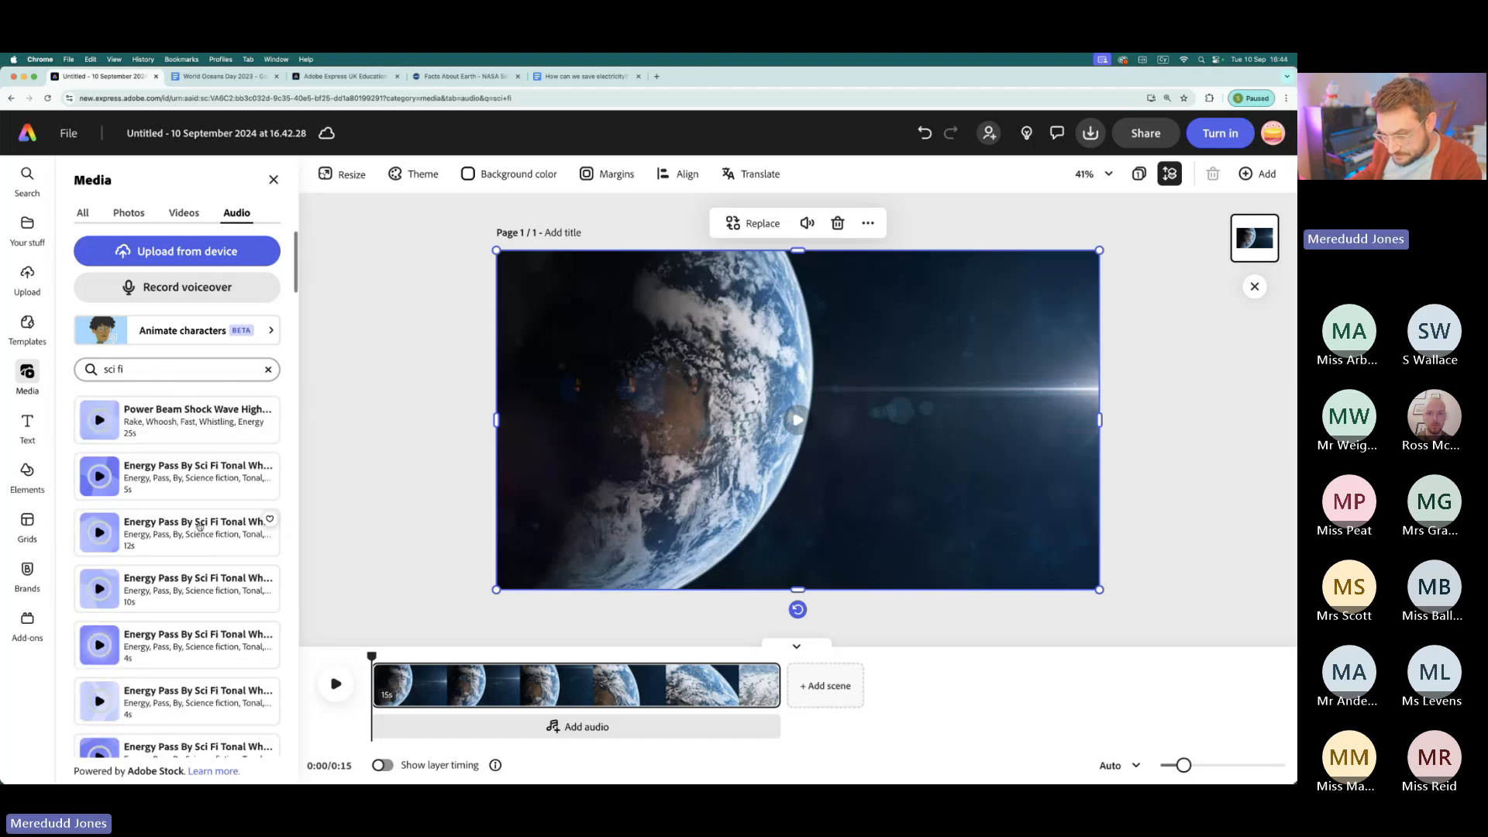
{"action": "scroll", "coordinate": [203, 563], "scroll_direction": "down", "scroll_amount": 10}
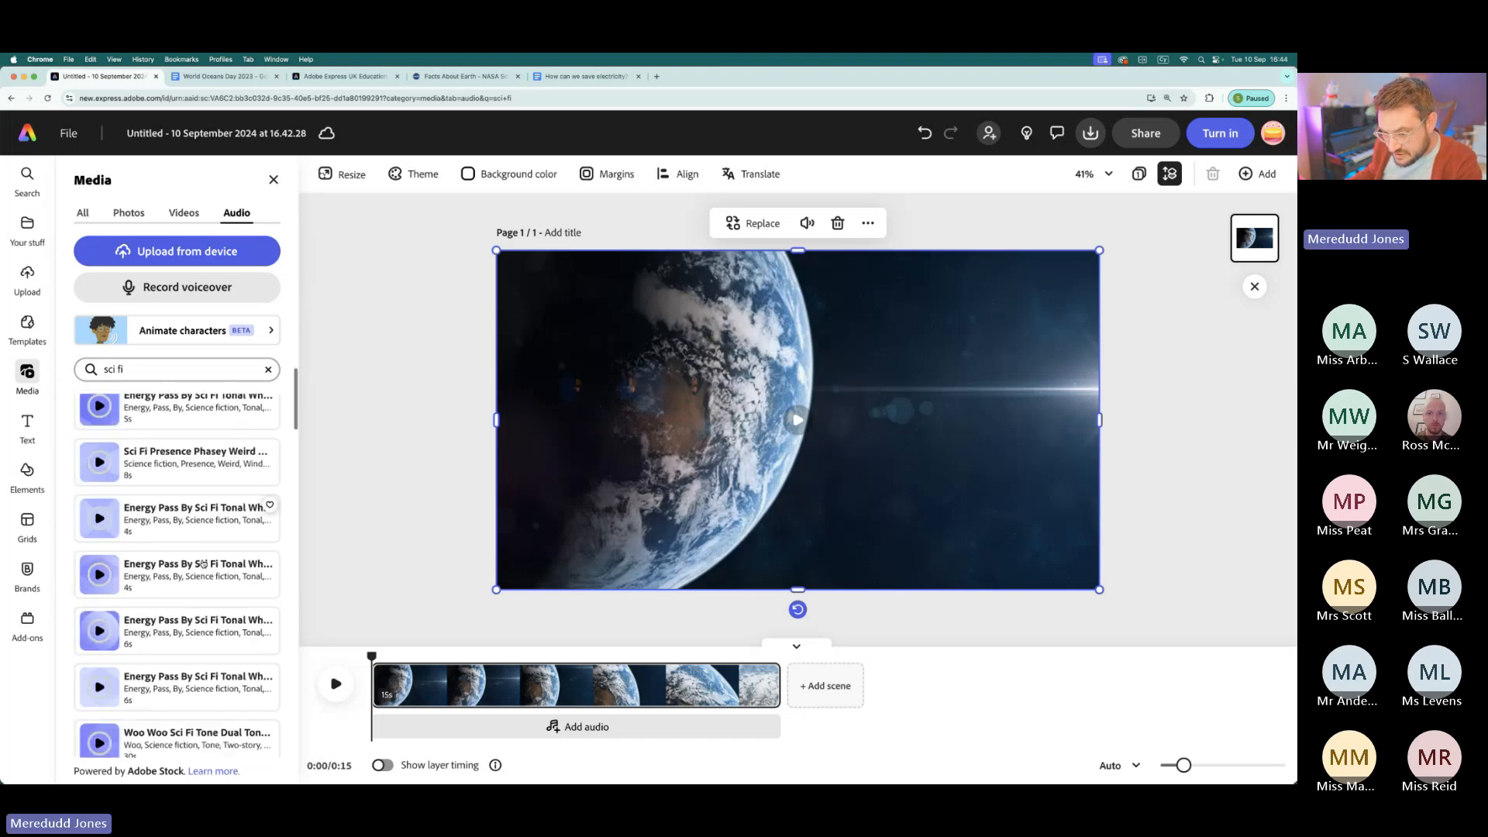
{"action": "scroll", "coordinate": [203, 563], "scroll_direction": "down", "scroll_amount": 10}
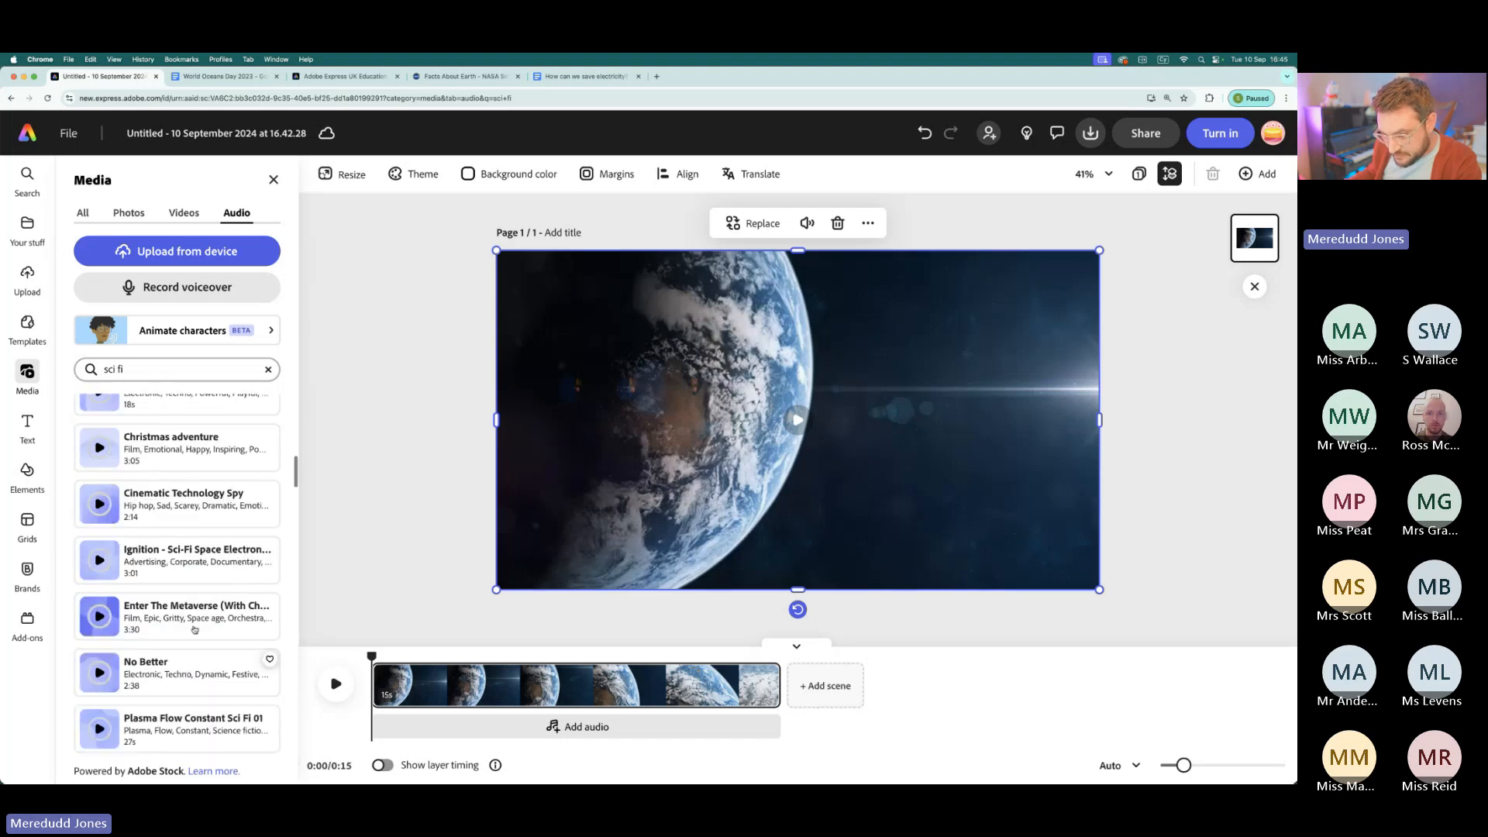
{"action": "scroll", "coordinate": [155, 543], "scroll_direction": "down", "scroll_amount": 1}
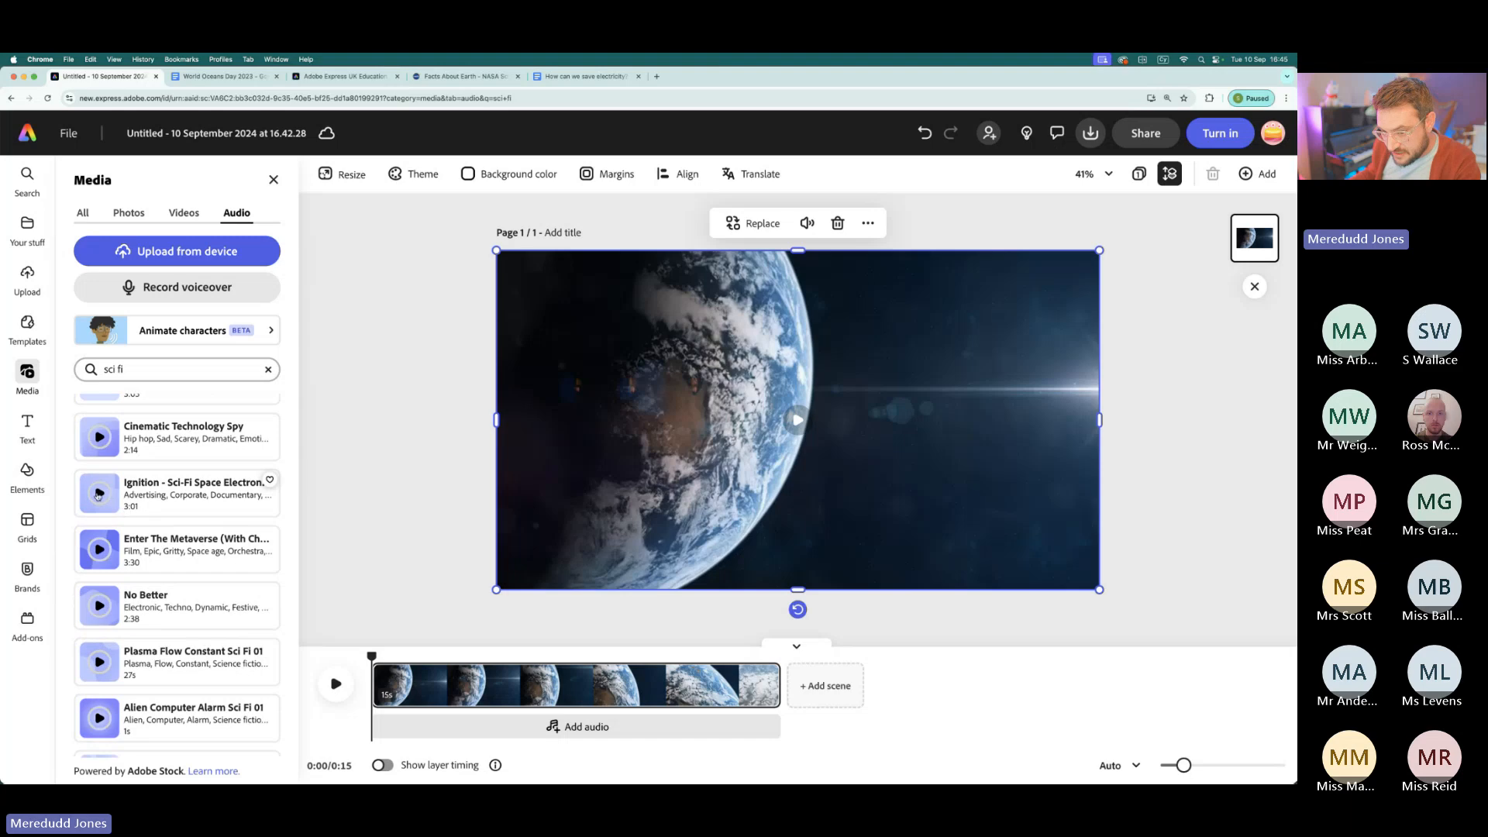
- Preview the "Enter The Metaverse" and "Ignition - Sci-Fi Space" tracks, and add "Ignition" as the video's audio
{"action": "left_click", "coordinate": [101, 549]}
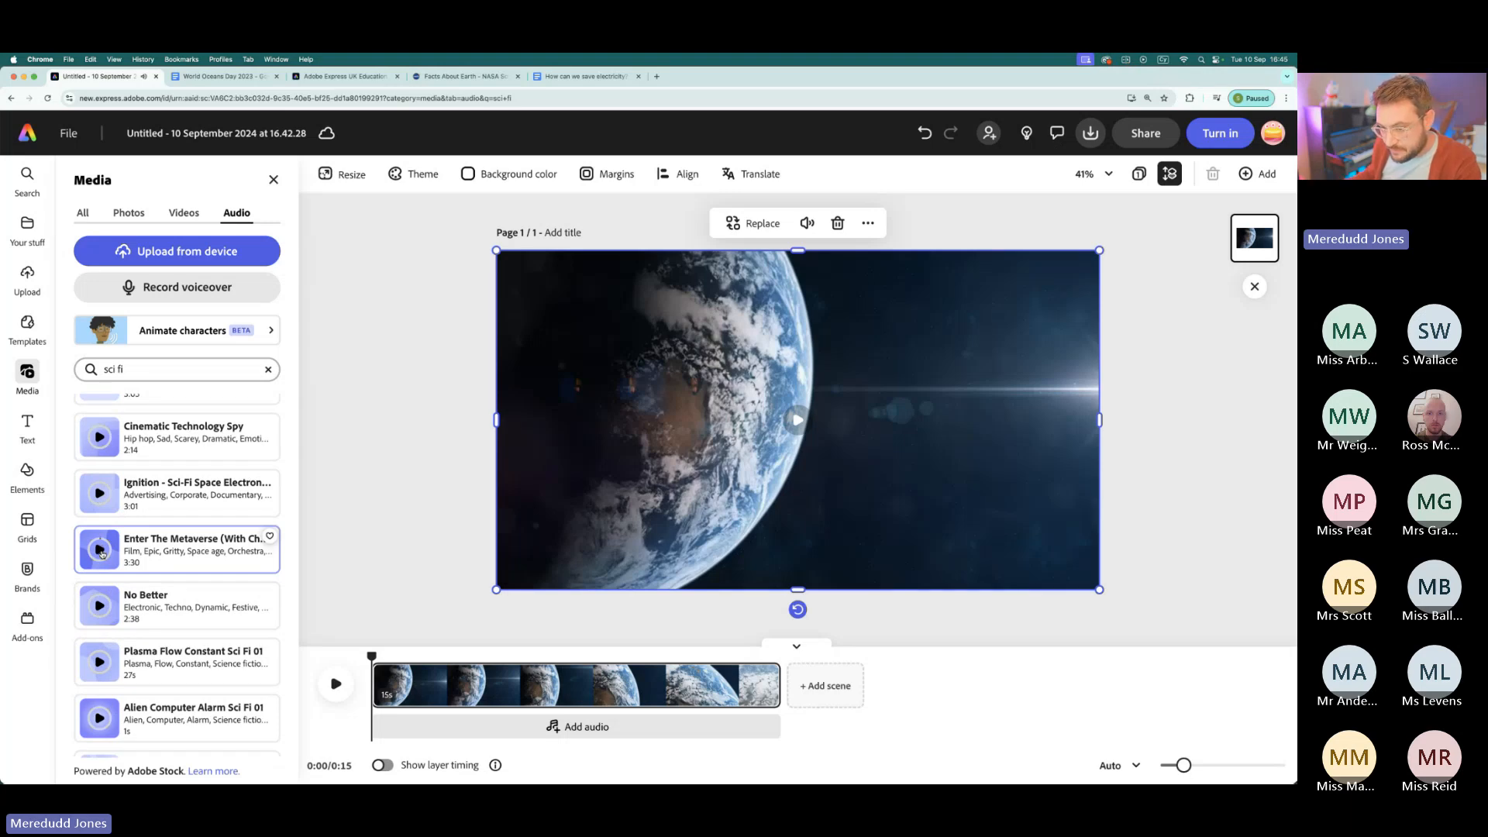
{"action": "left_click", "coordinate": [98, 499]}
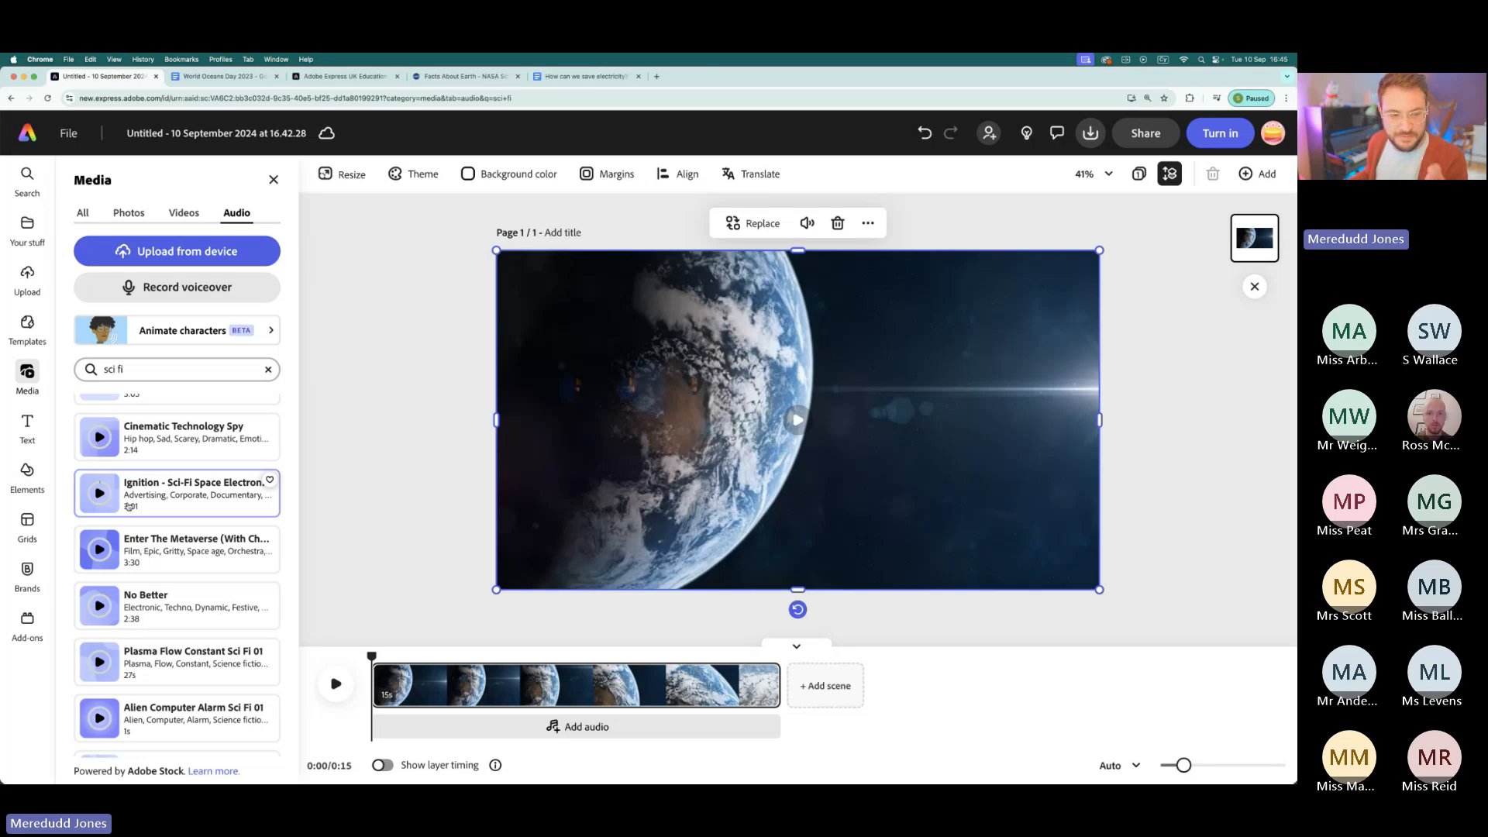
{"action": "left_click", "coordinate": [189, 488]}
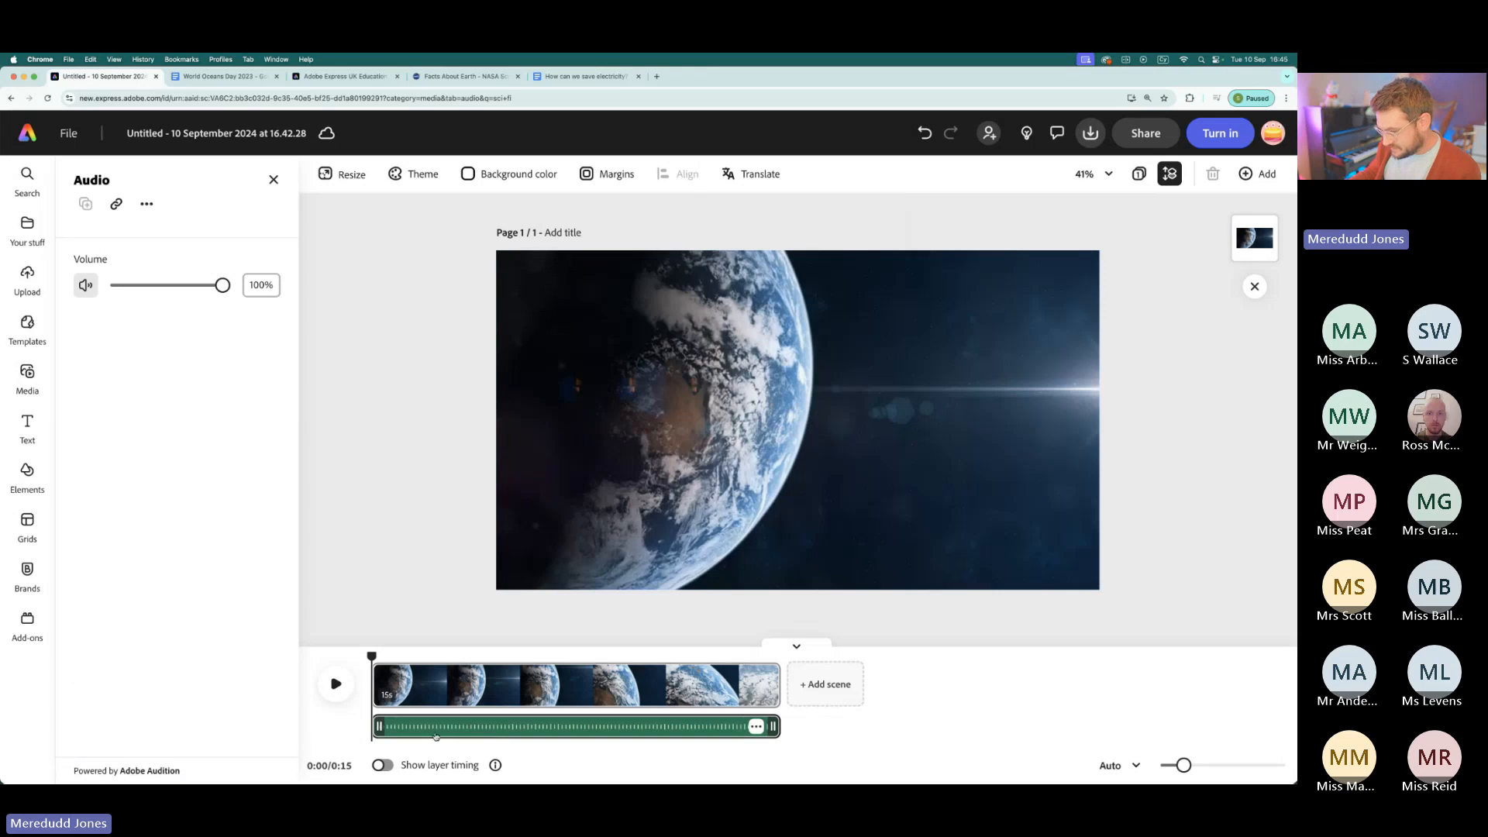
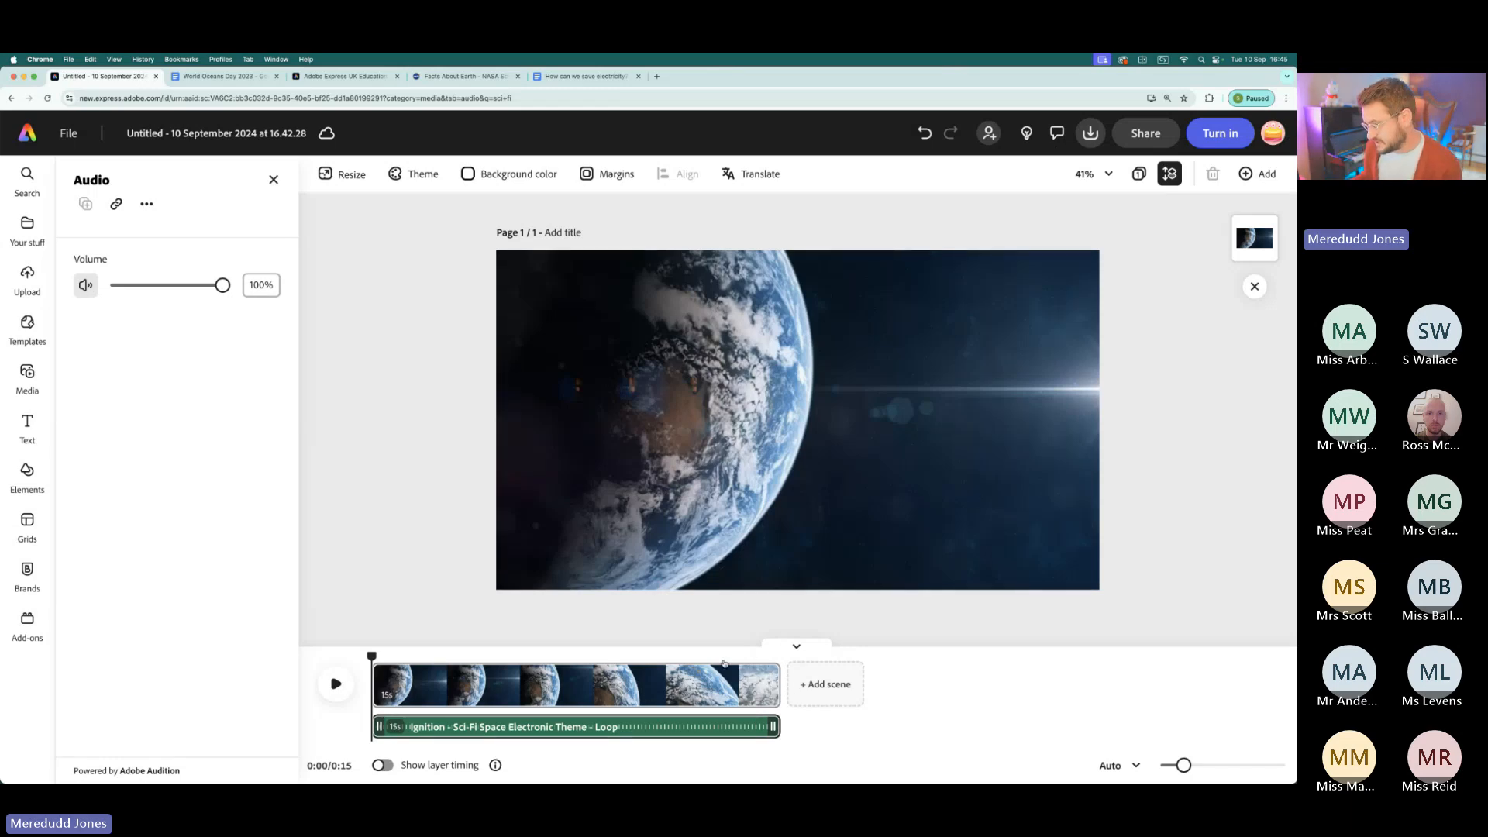
- Record a voiceover of about 5 seconds from the start of the video with the USB audio CODEC microphone
{"action": "mouse_move", "coordinate": [371, 656]}
{"action": "left_mouse_down"}
{"action": "mouse_move", "coordinate": [555, 655]}
{"action": "mouse_move", "coordinate": [371, 656]}
{"action": "left_mouse_up"}
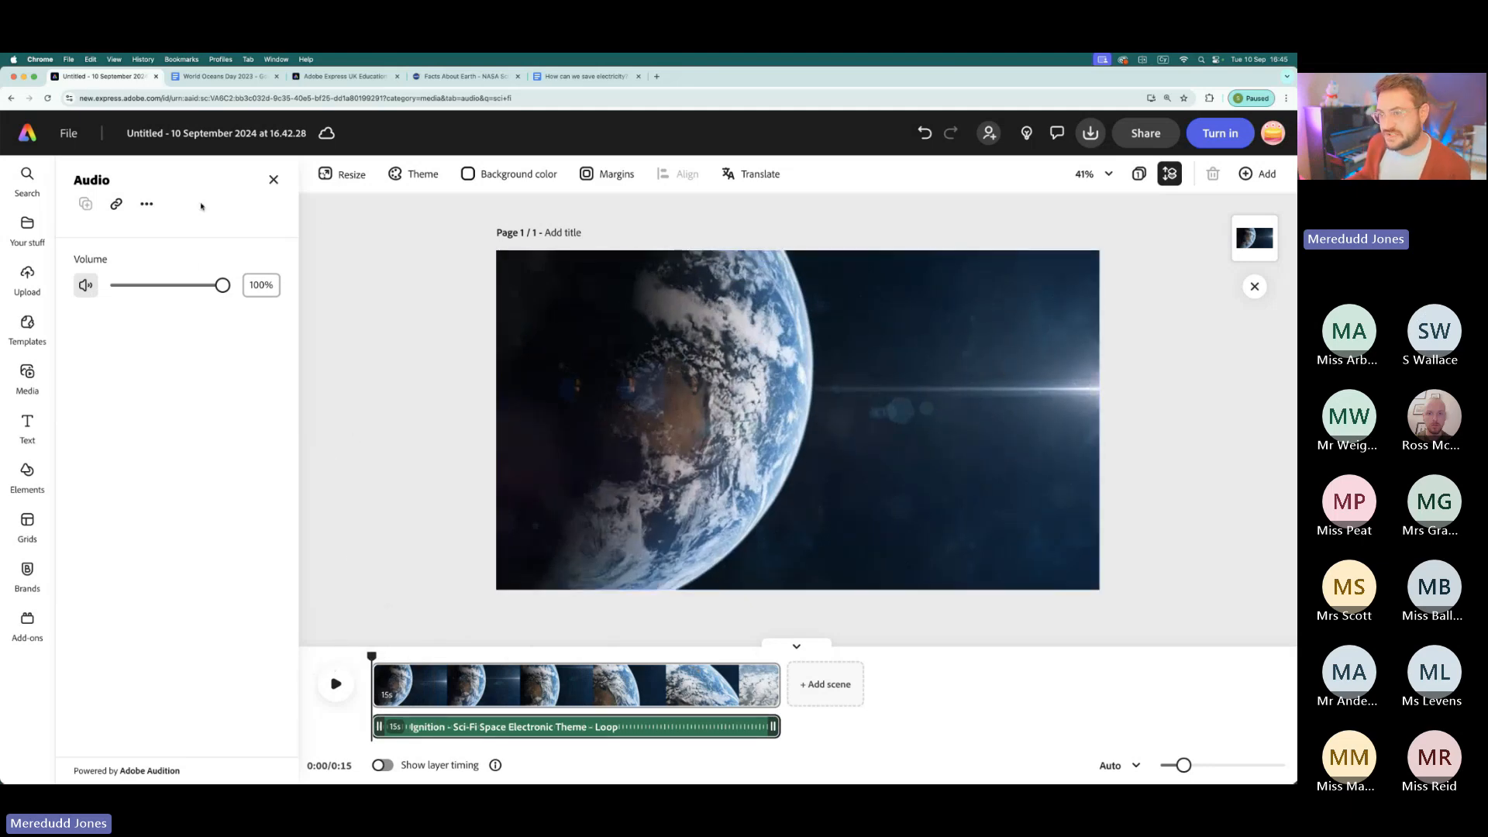
{"action": "left_click", "coordinate": [274, 180]}
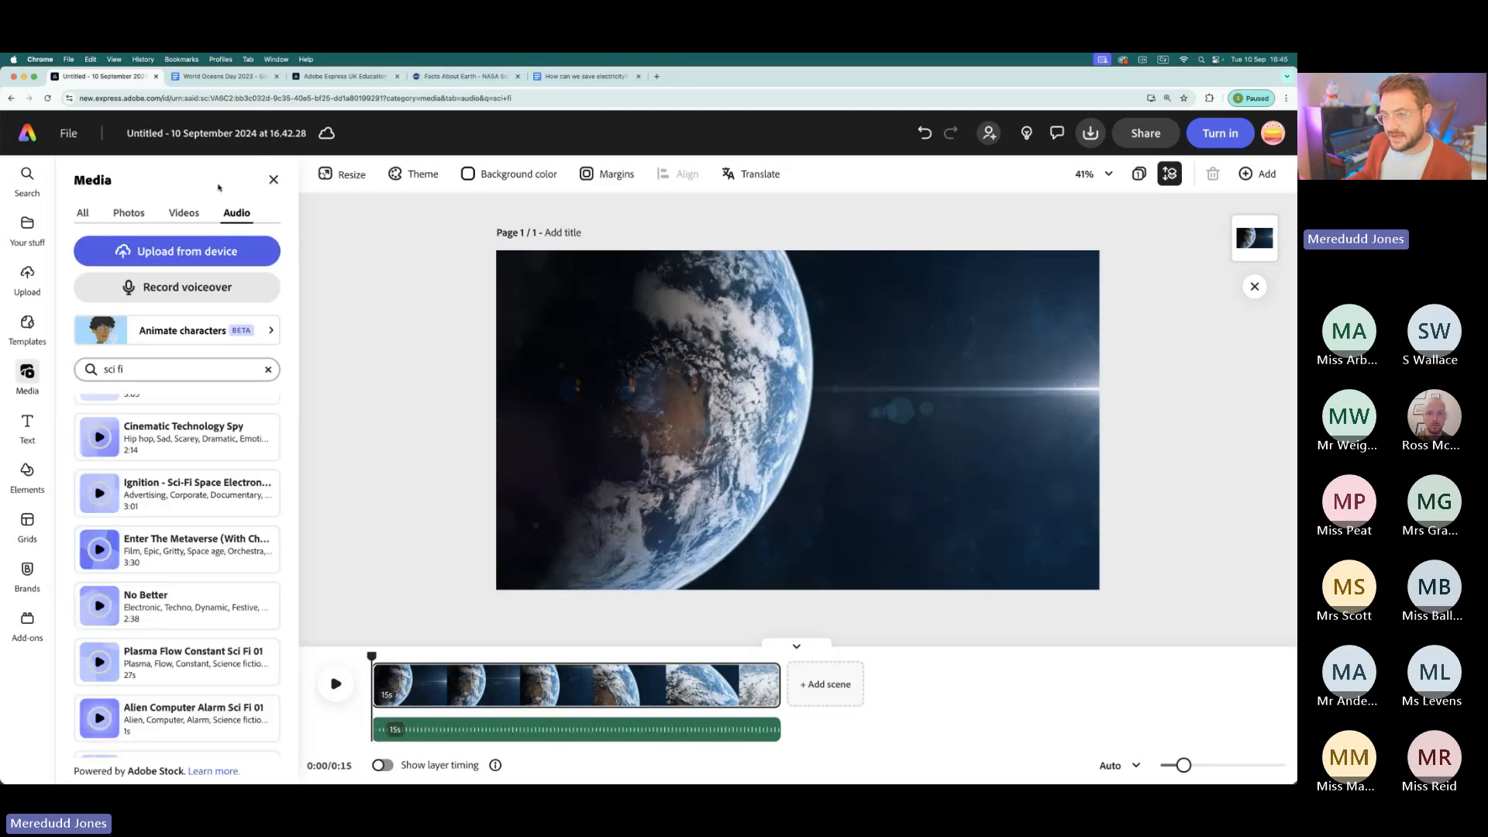
{"action": "scroll", "coordinate": [135, 288], "scroll_direction": "up", "scroll_amount": 5}
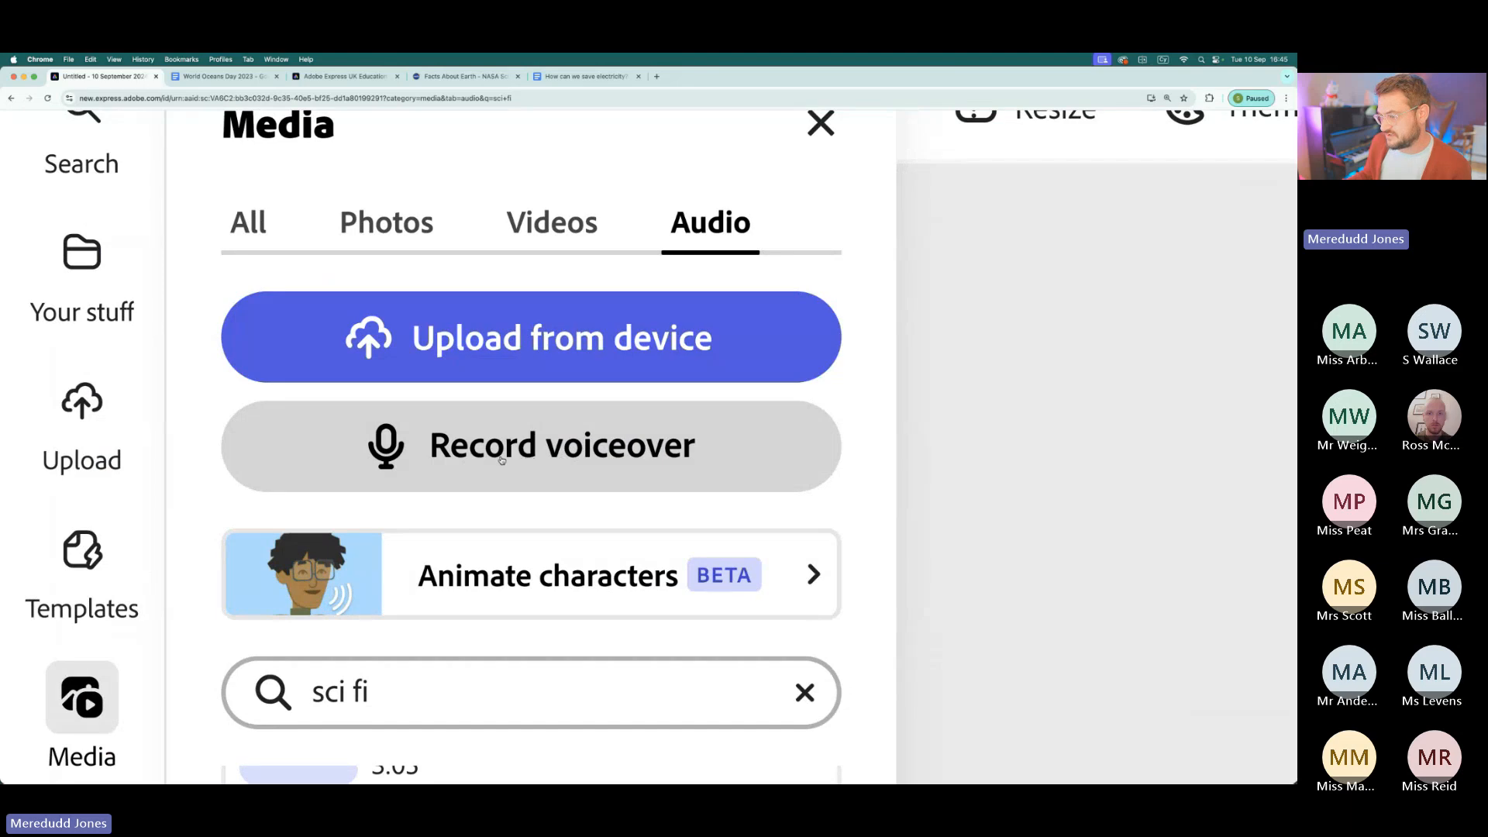
{"action": "scroll", "coordinate": [501, 459], "scroll_direction": "down", "scroll_amount": 5}
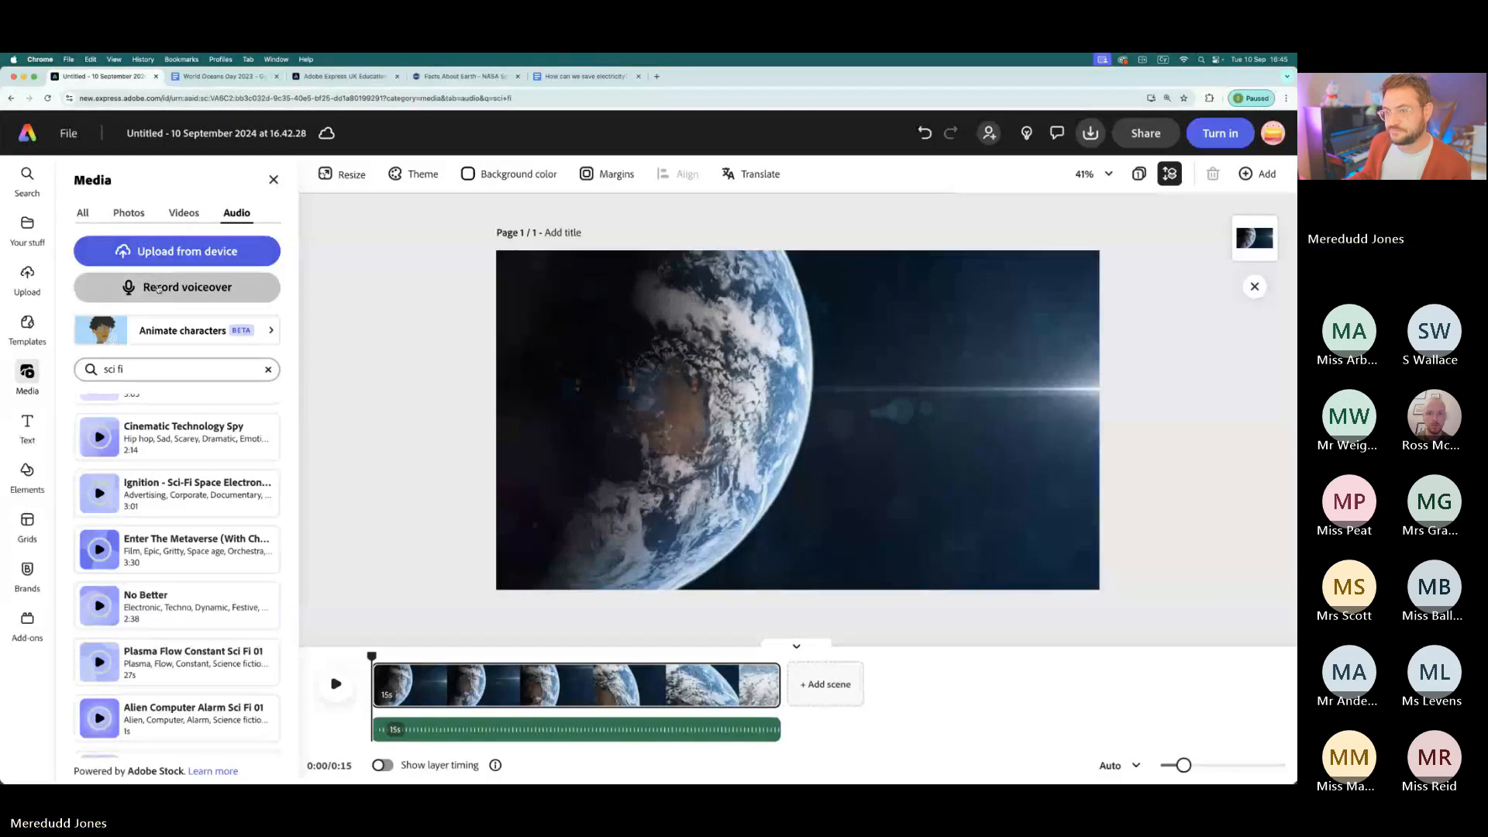
{"action": "left_click", "coordinate": [158, 289]}
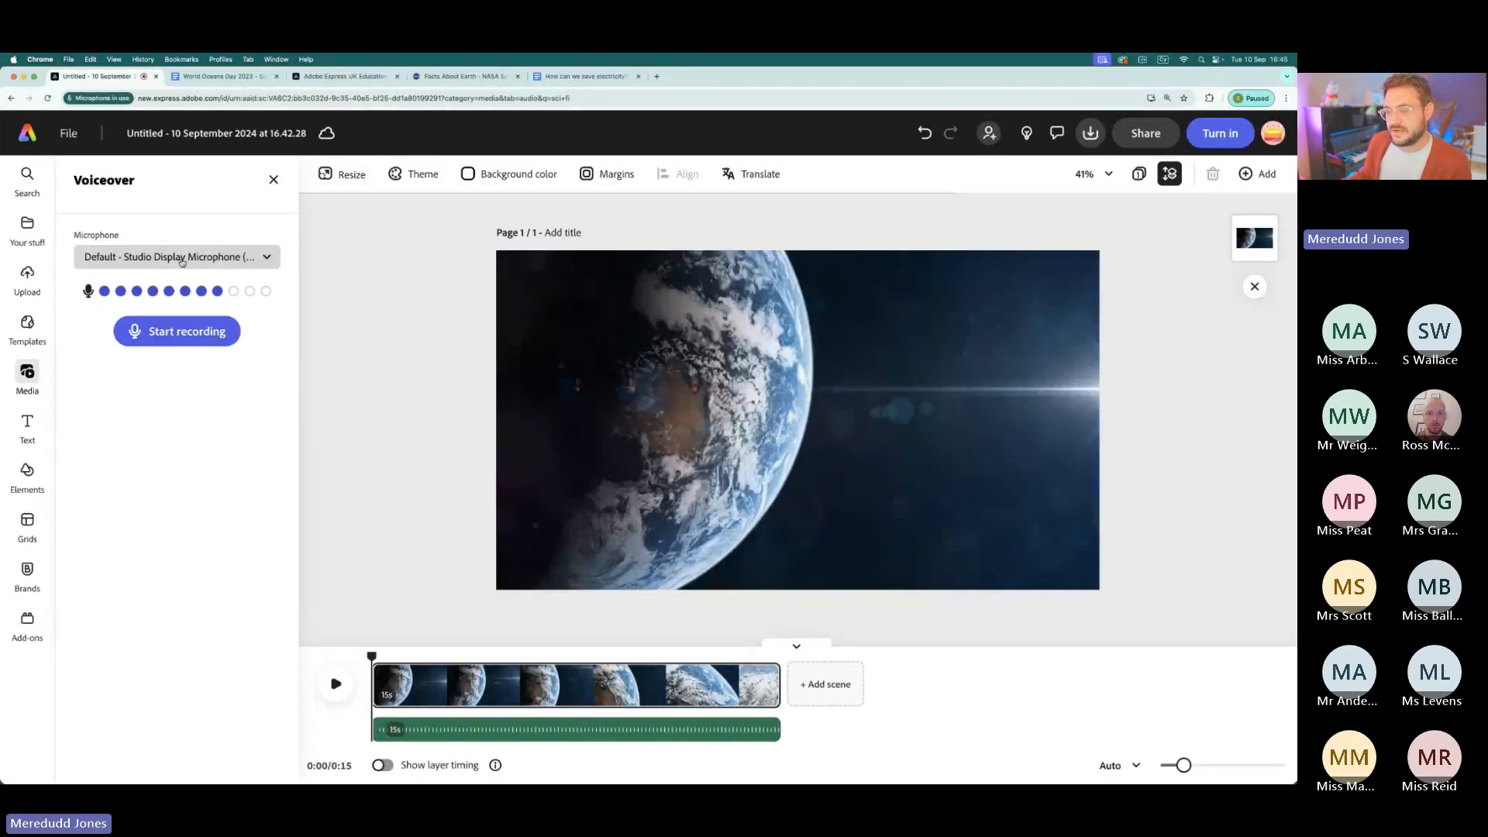
{"action": "left_click", "coordinate": [184, 258]}
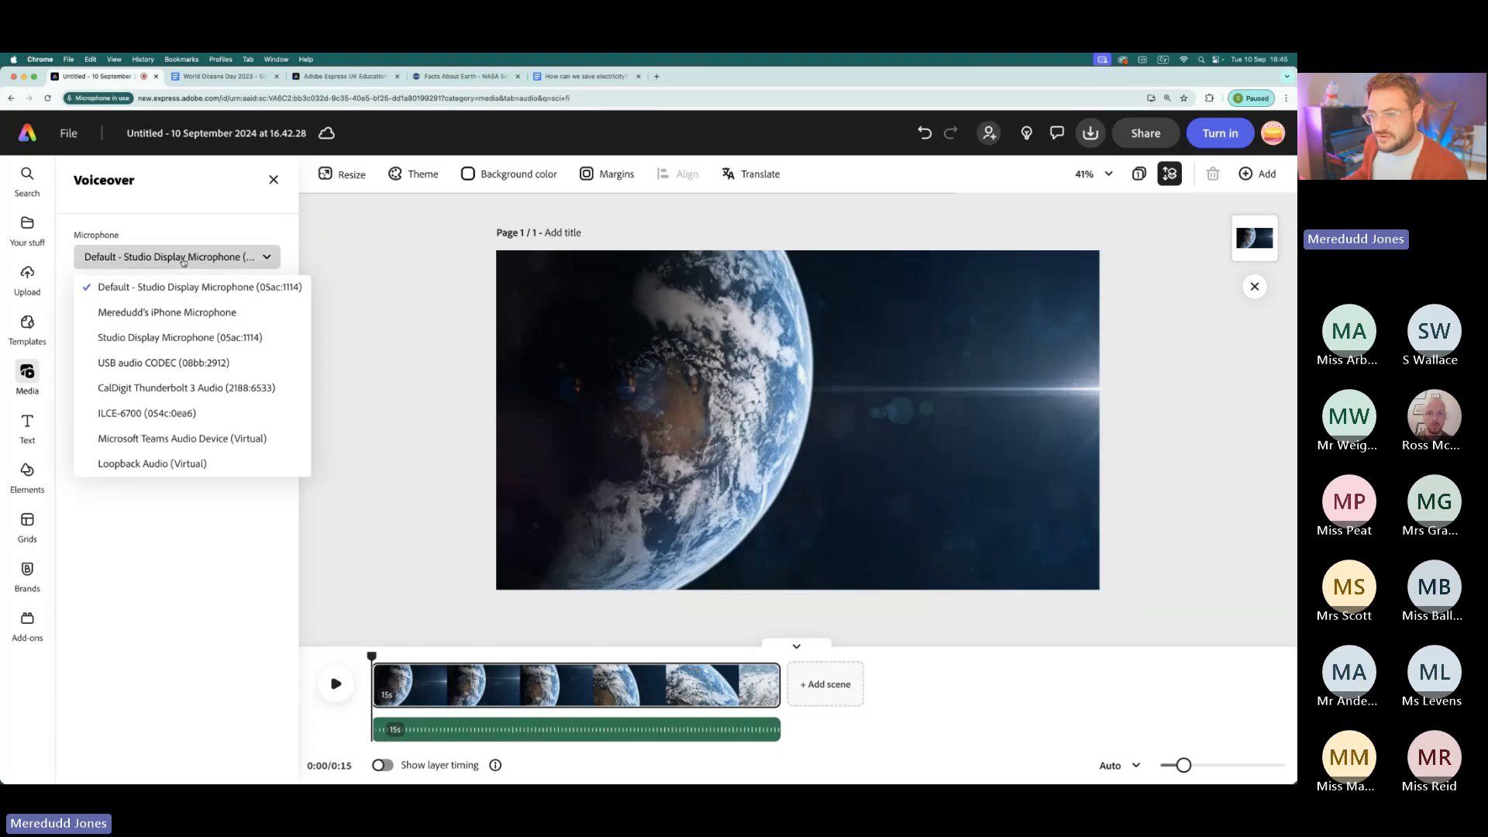
{"action": "left_click", "coordinate": [131, 364]}
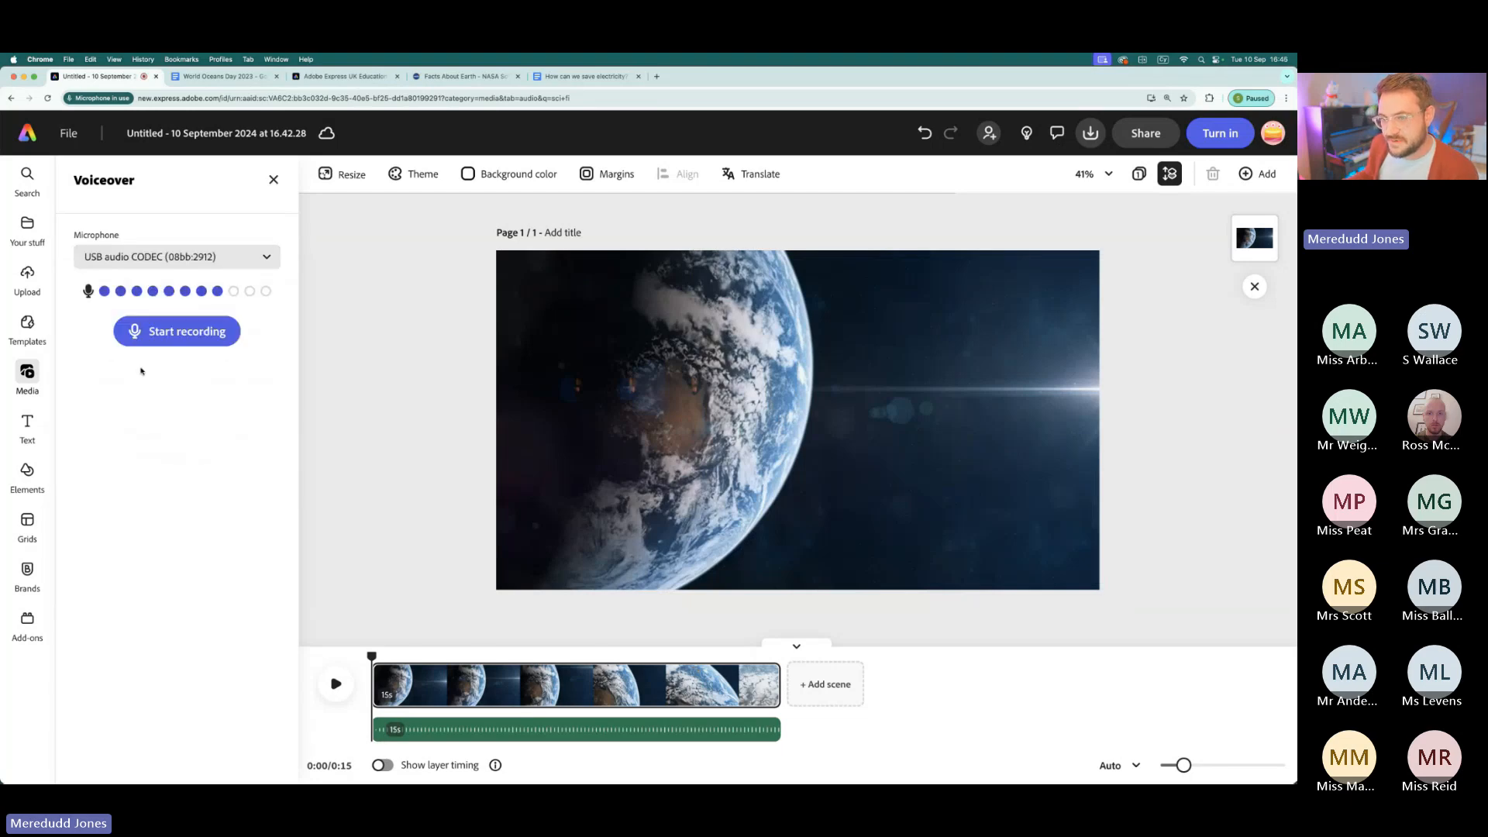
{"action": "left_click", "coordinate": [166, 337]}
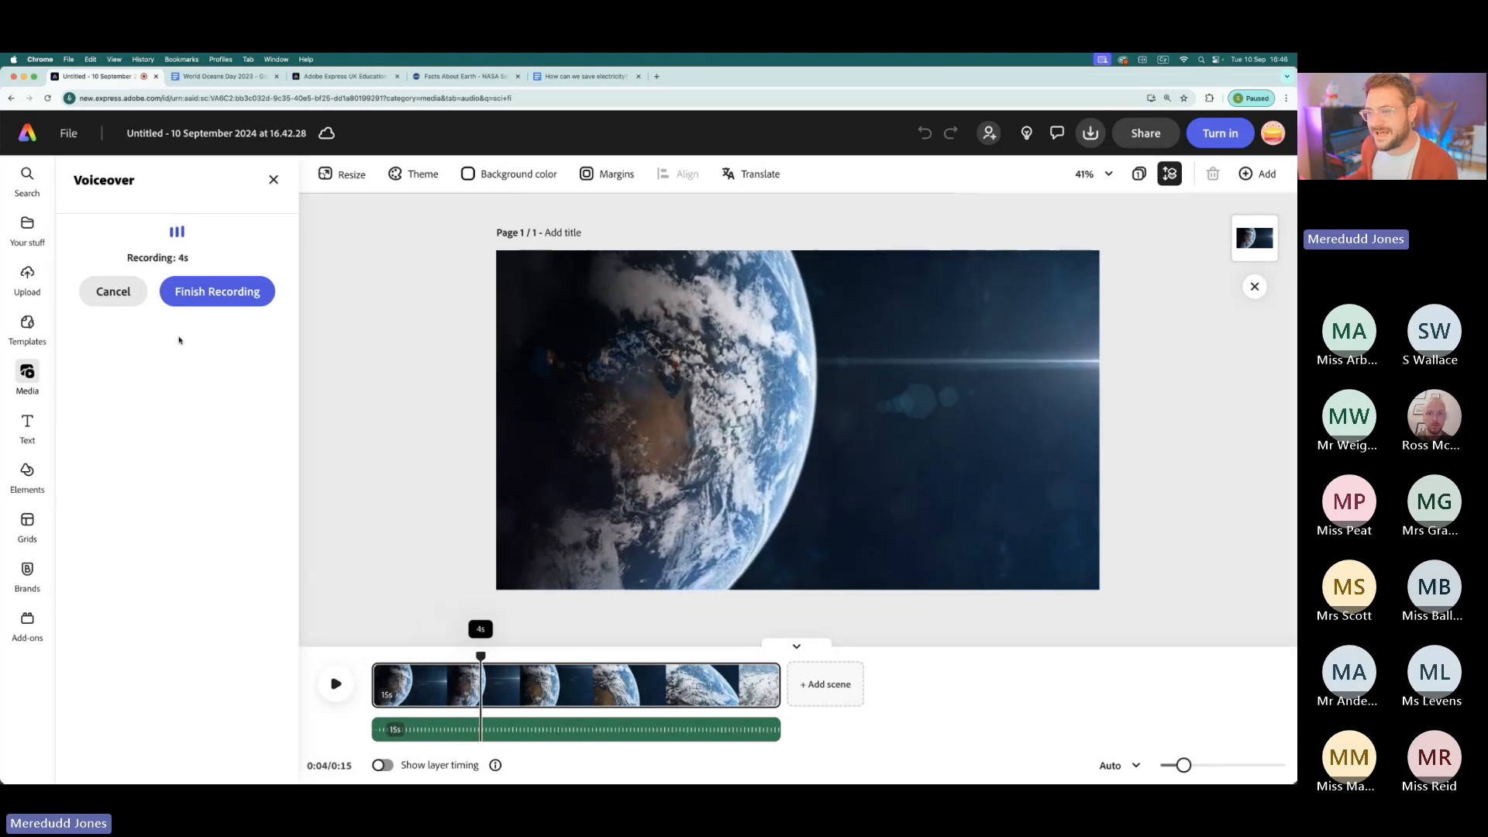
{"action": "left_click", "coordinate": [218, 290]}
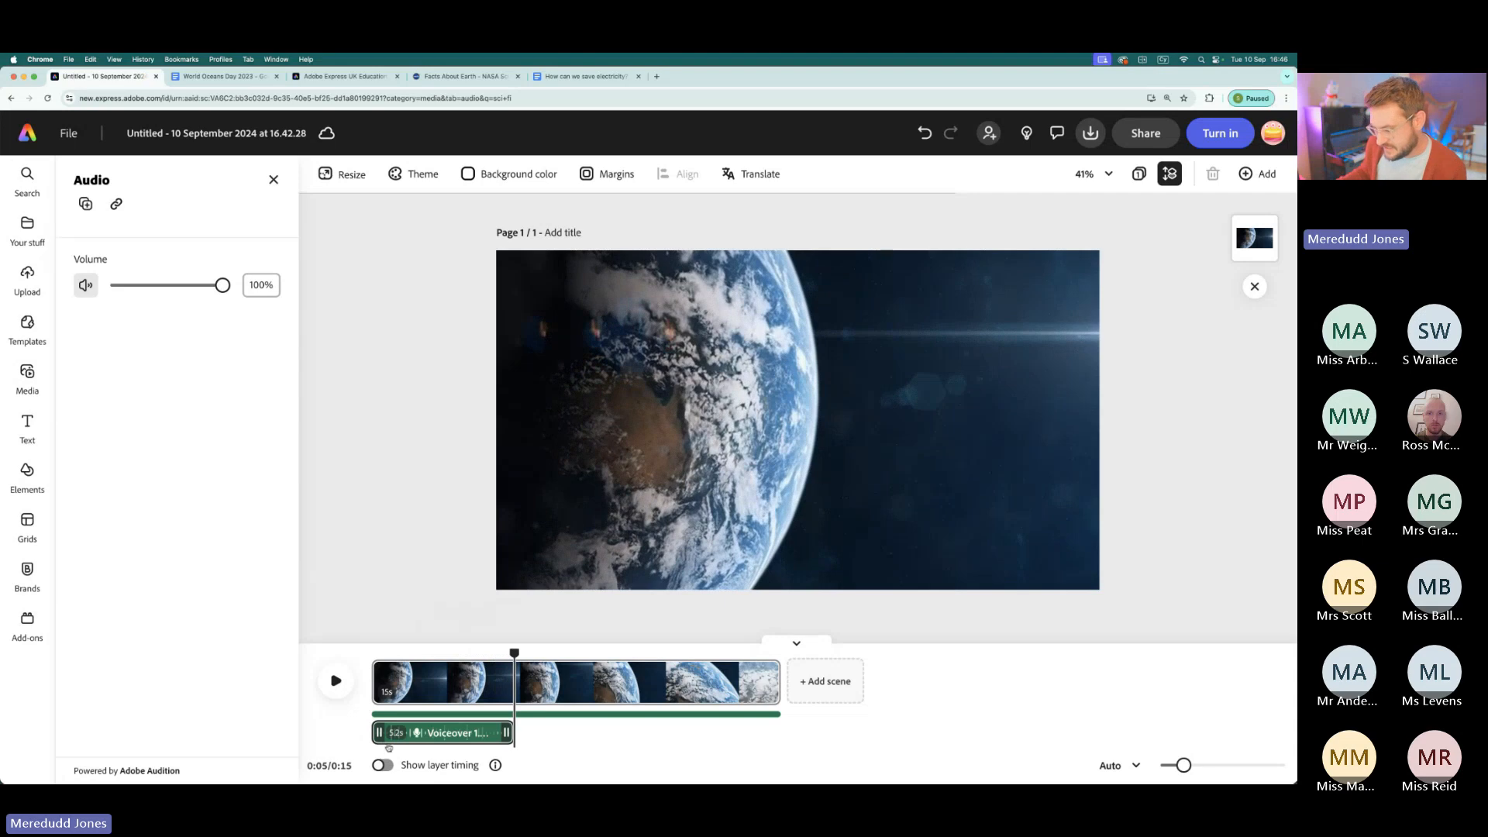
- Shift the voiceover to start about 1 second into the timeline and trim the Earth scene's end to about 7.3 seconds
{"action": "mouse_move", "coordinate": [452, 733]}
{"action": "left_mouse_down"}
{"action": "mouse_move", "coordinate": [674, 734]}
{"action": "mouse_move", "coordinate": [453, 738]}
{"action": "mouse_move", "coordinate": [474, 736]}
{"action": "left_mouse_up"}
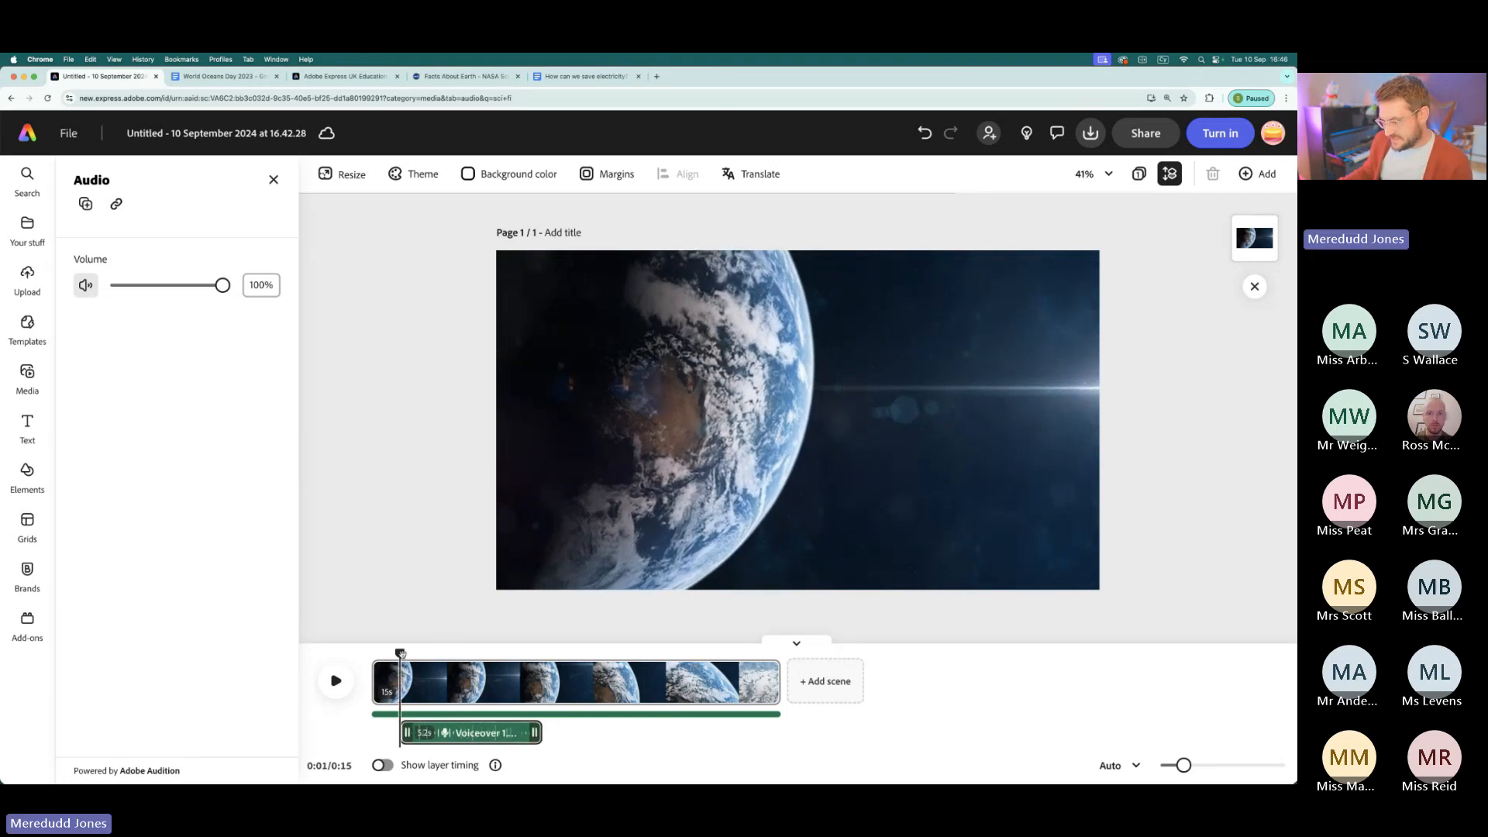
{"action": "left_click_drag", "start_coordinate": [400, 653], "coordinate": [564, 672]}
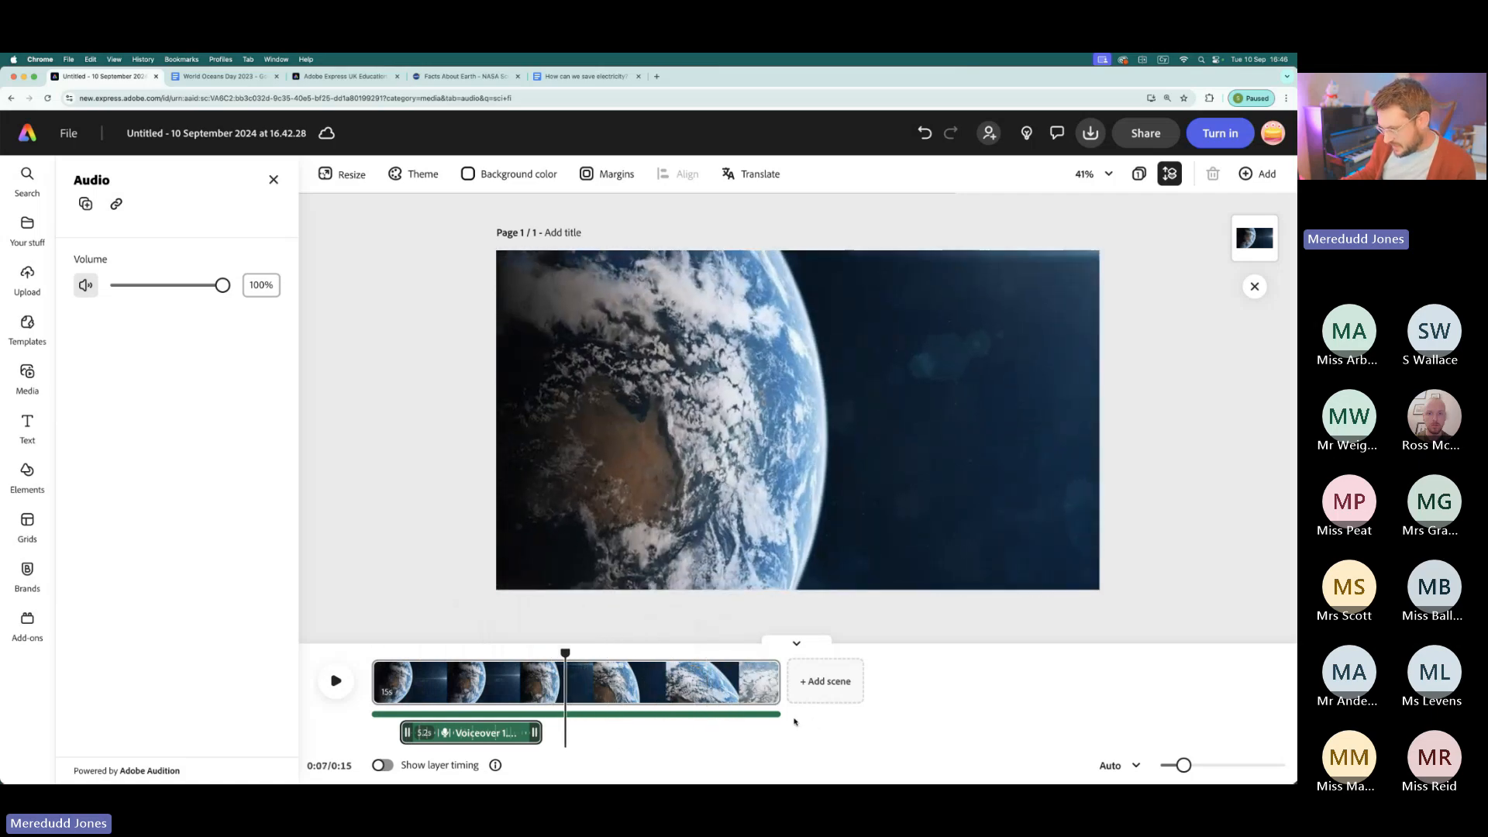
{"action": "scroll", "coordinate": [776, 686], "scroll_direction": "up", "scroll_amount": 5}
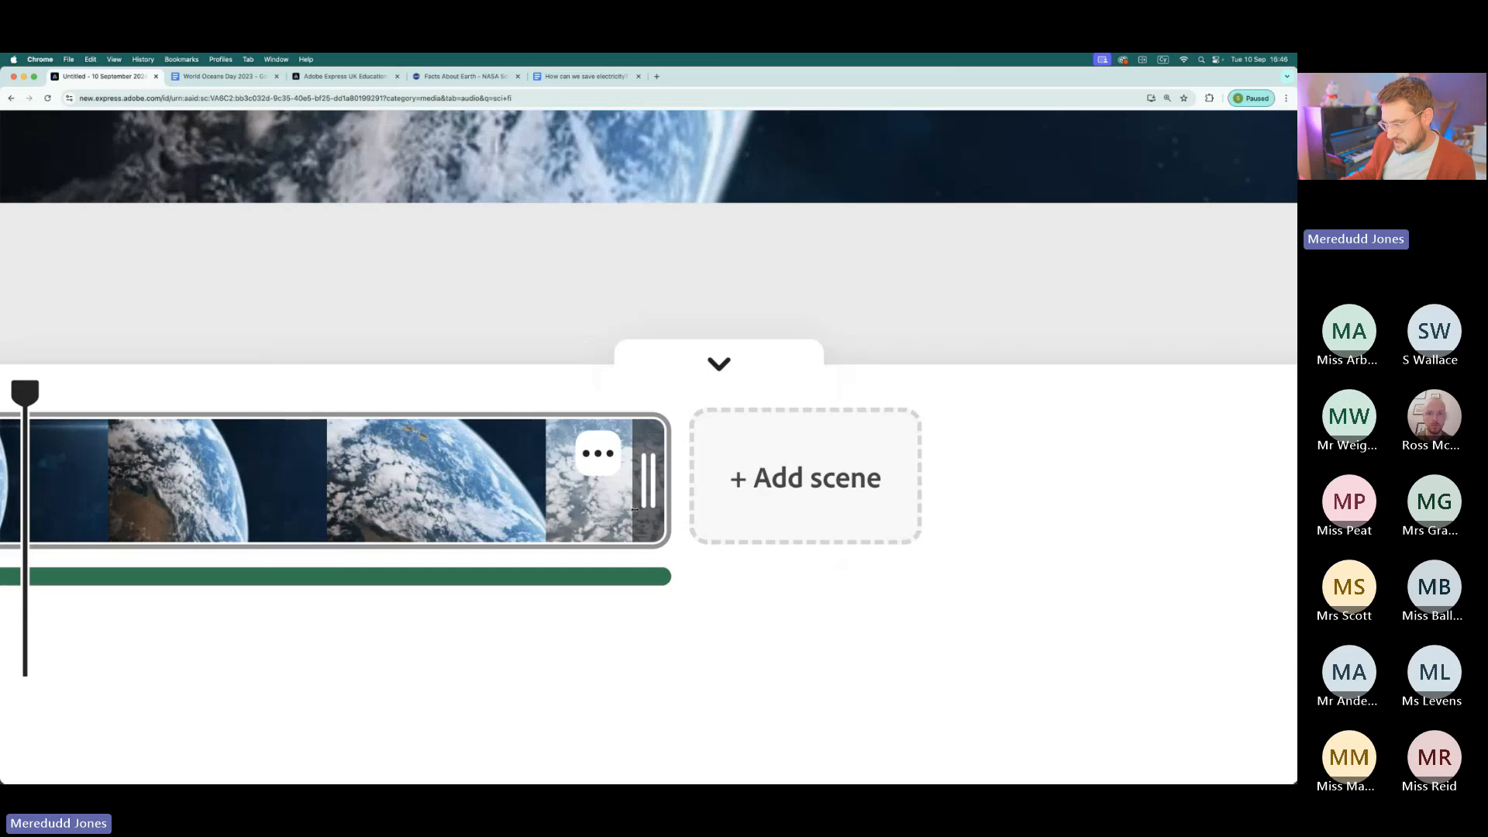
{"action": "left_click_drag", "start_coordinate": [649, 485], "coordinate": [25, 496]}
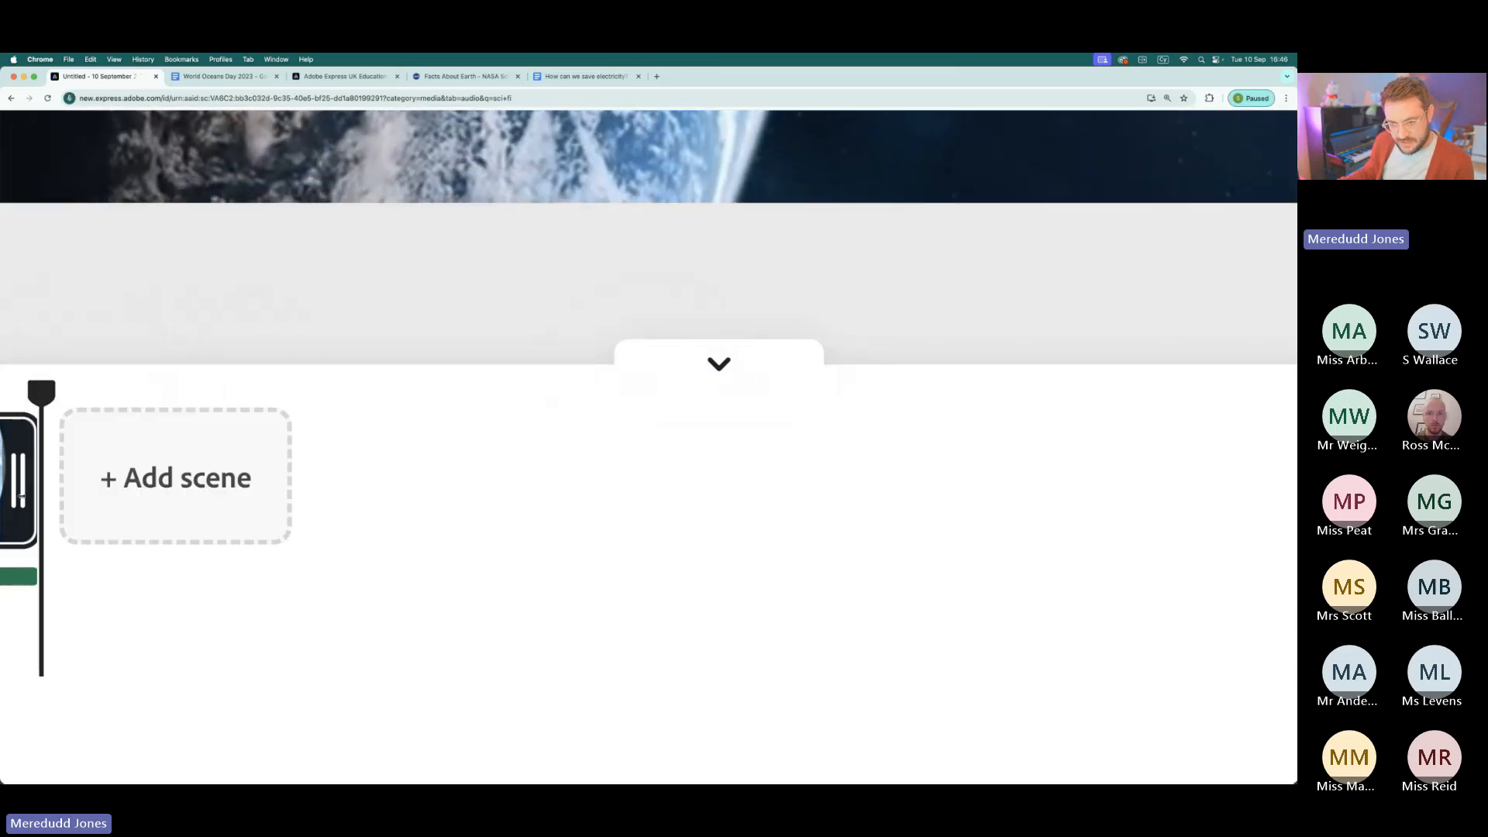
{"action": "scroll", "coordinate": [362, 649], "scroll_direction": "down", "scroll_amount": 5}
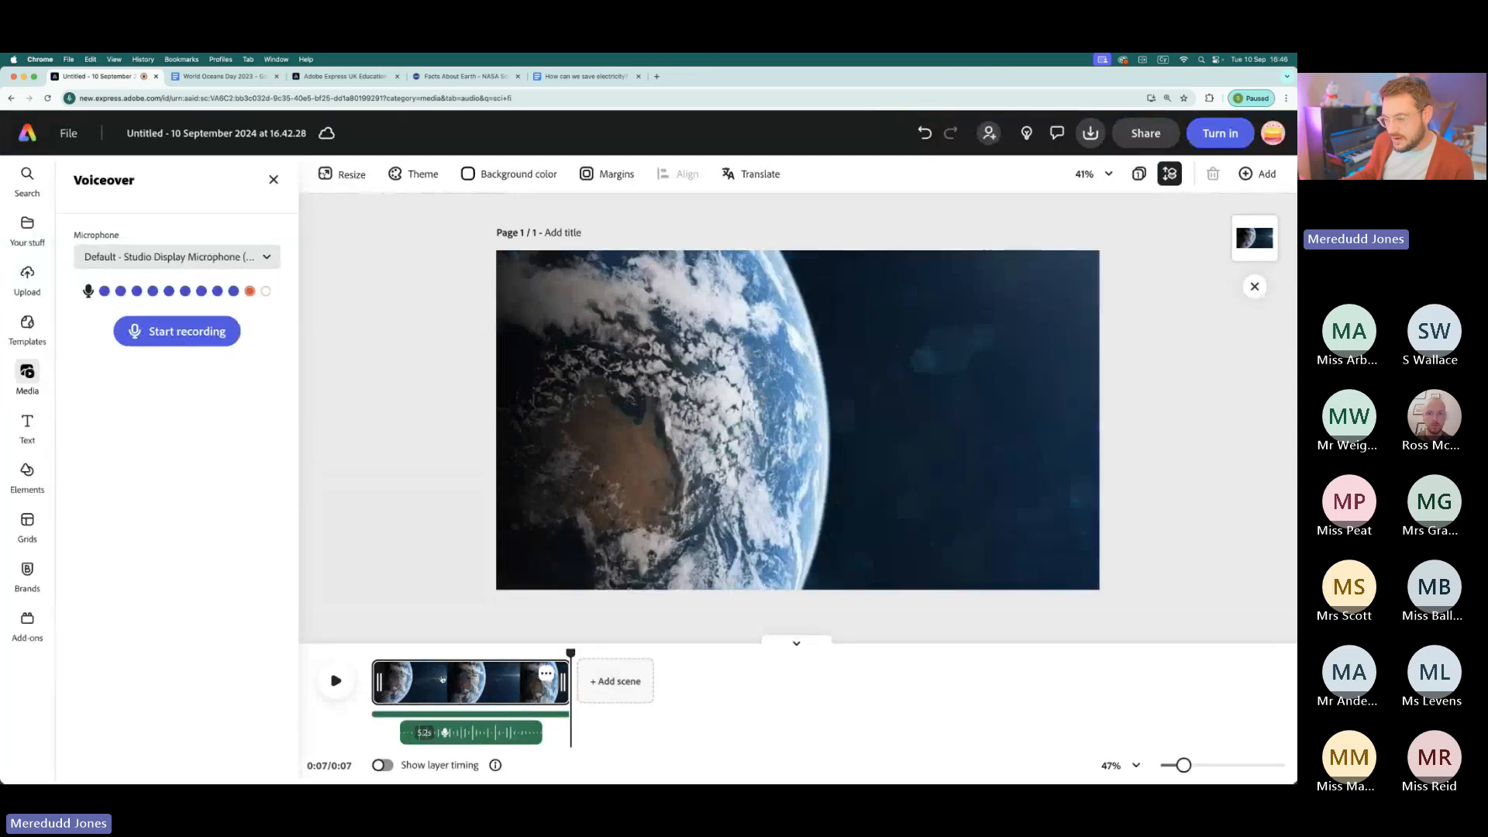
{"action": "left_click", "coordinate": [466, 733]}
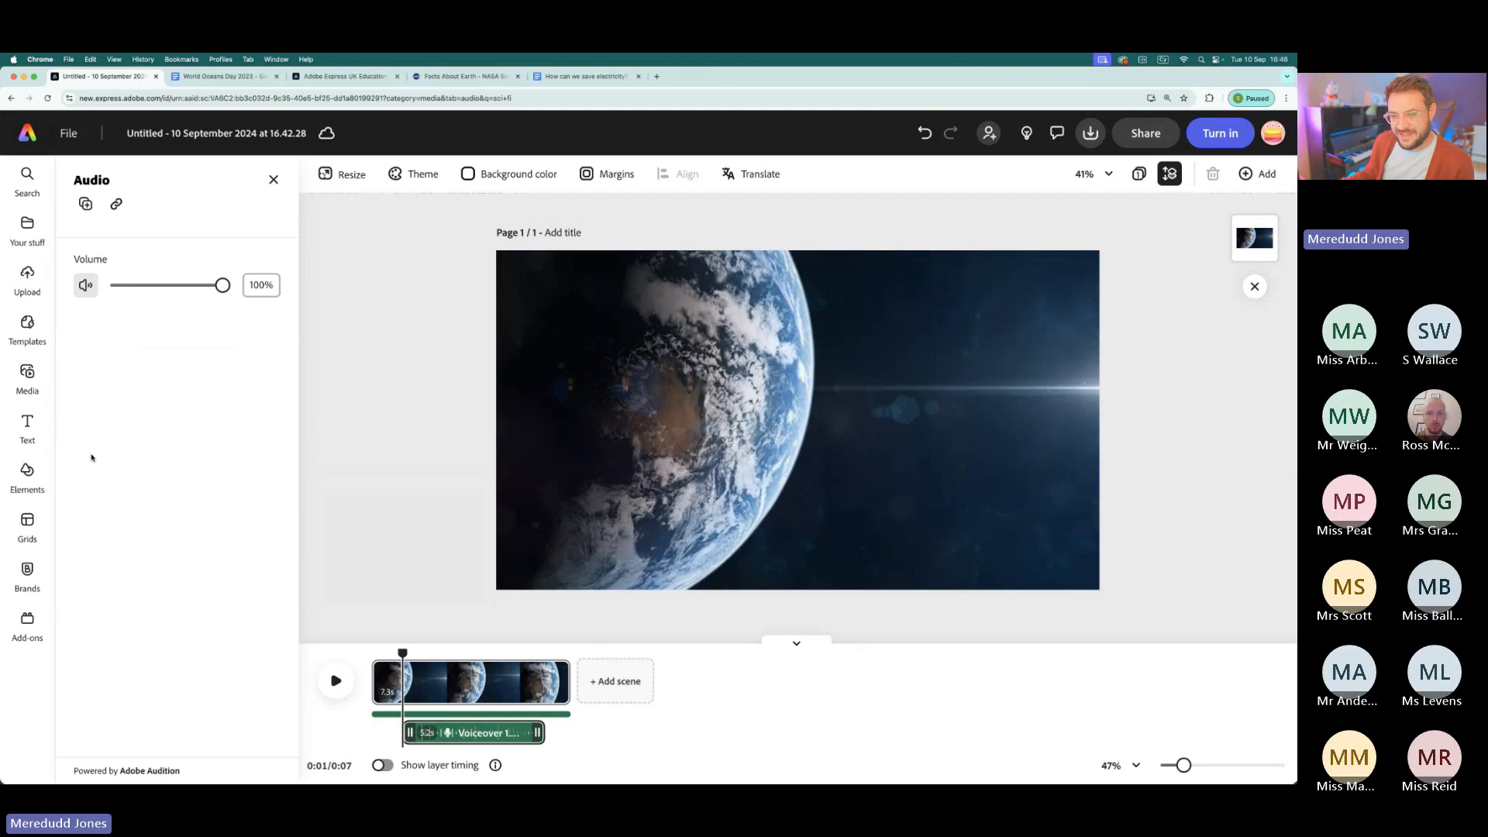
- Add a text box reading "Planet Earth" to the video scene
{"action": "left_click", "coordinate": [27, 426]}
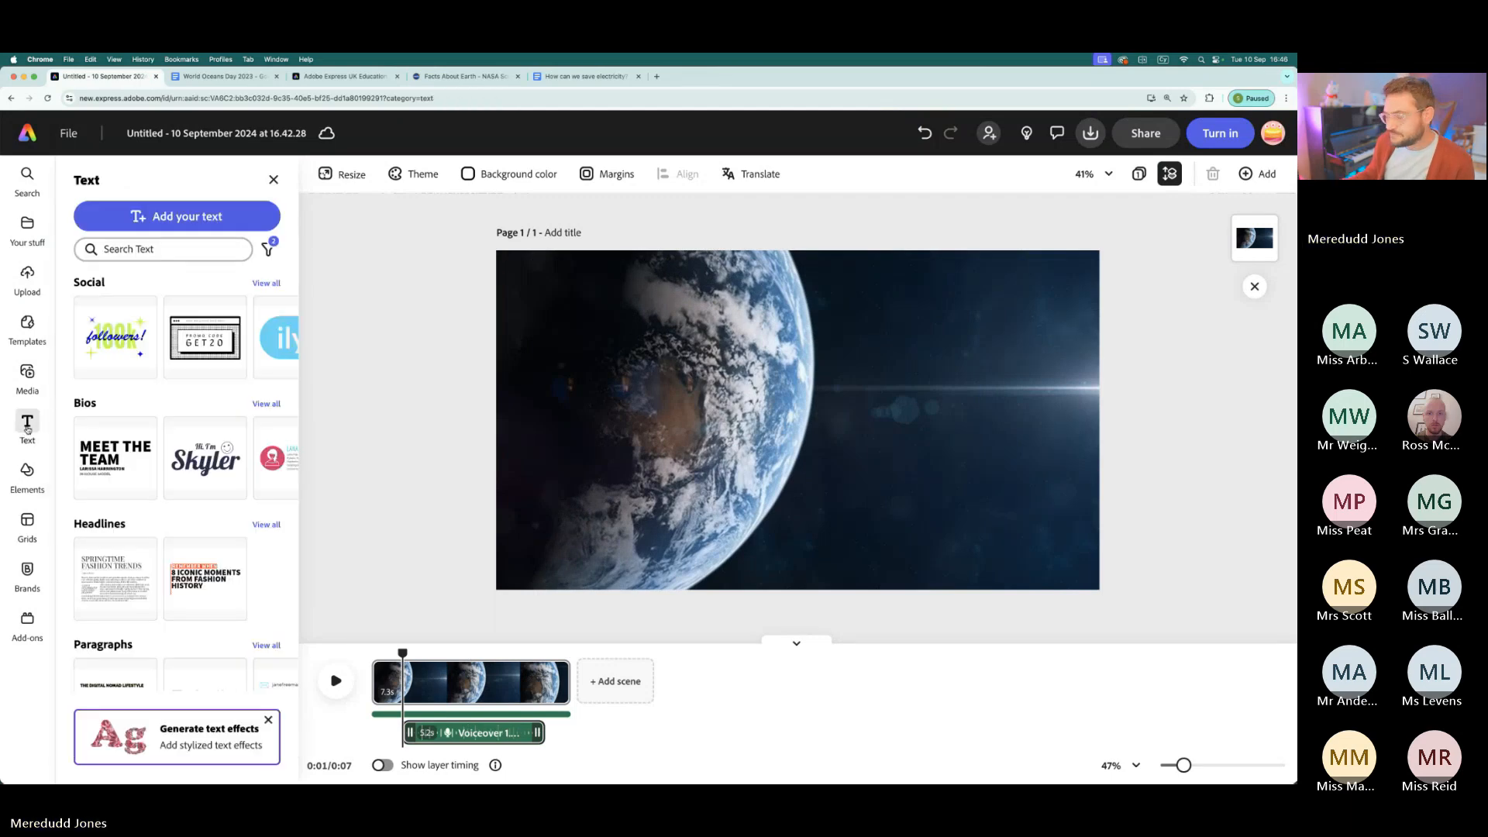
{"action": "left_click", "coordinate": [167, 215]}
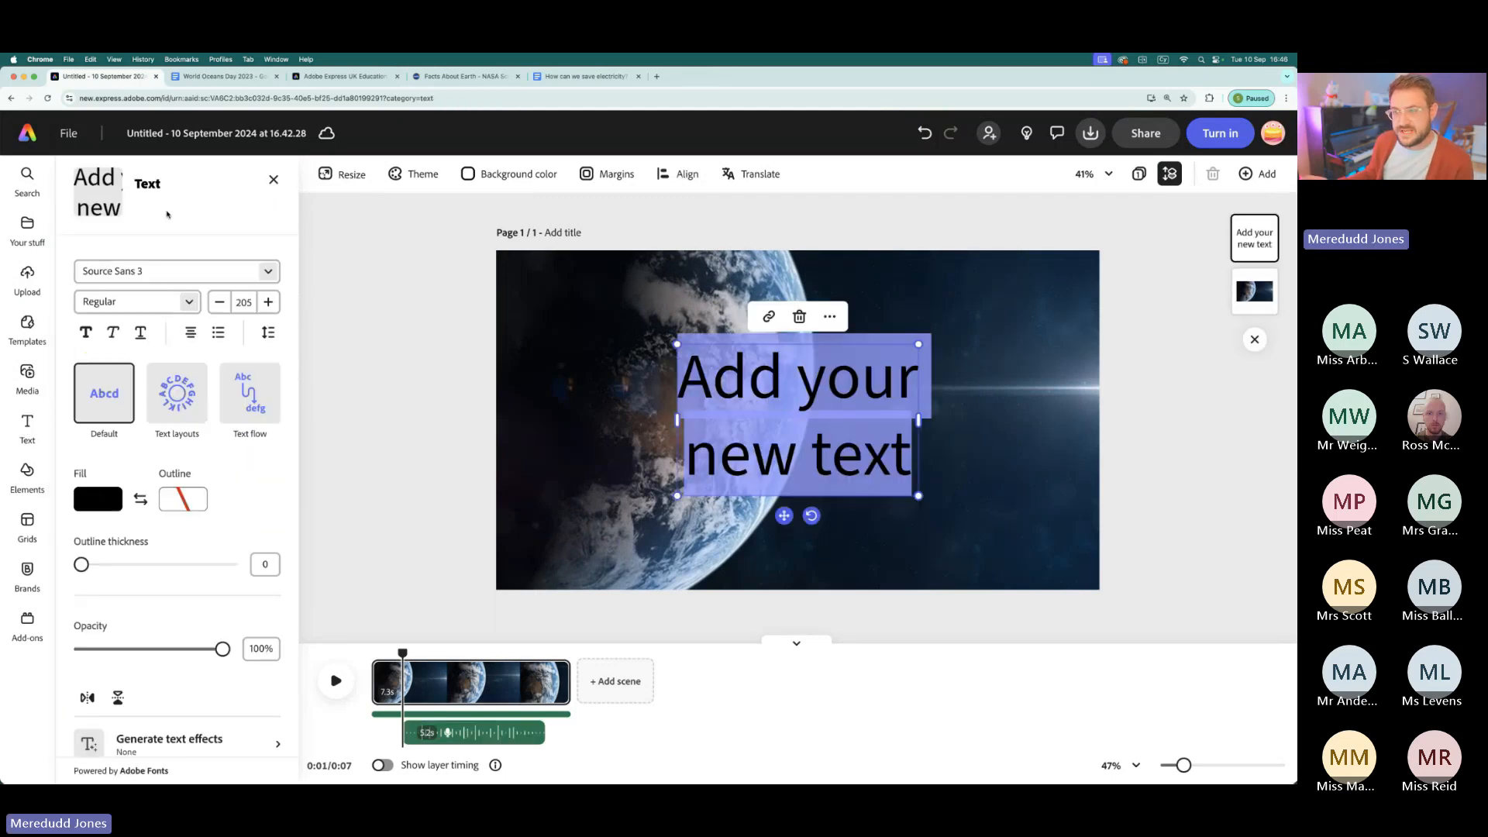
{"action": "type", "text": "Planet Earth"}
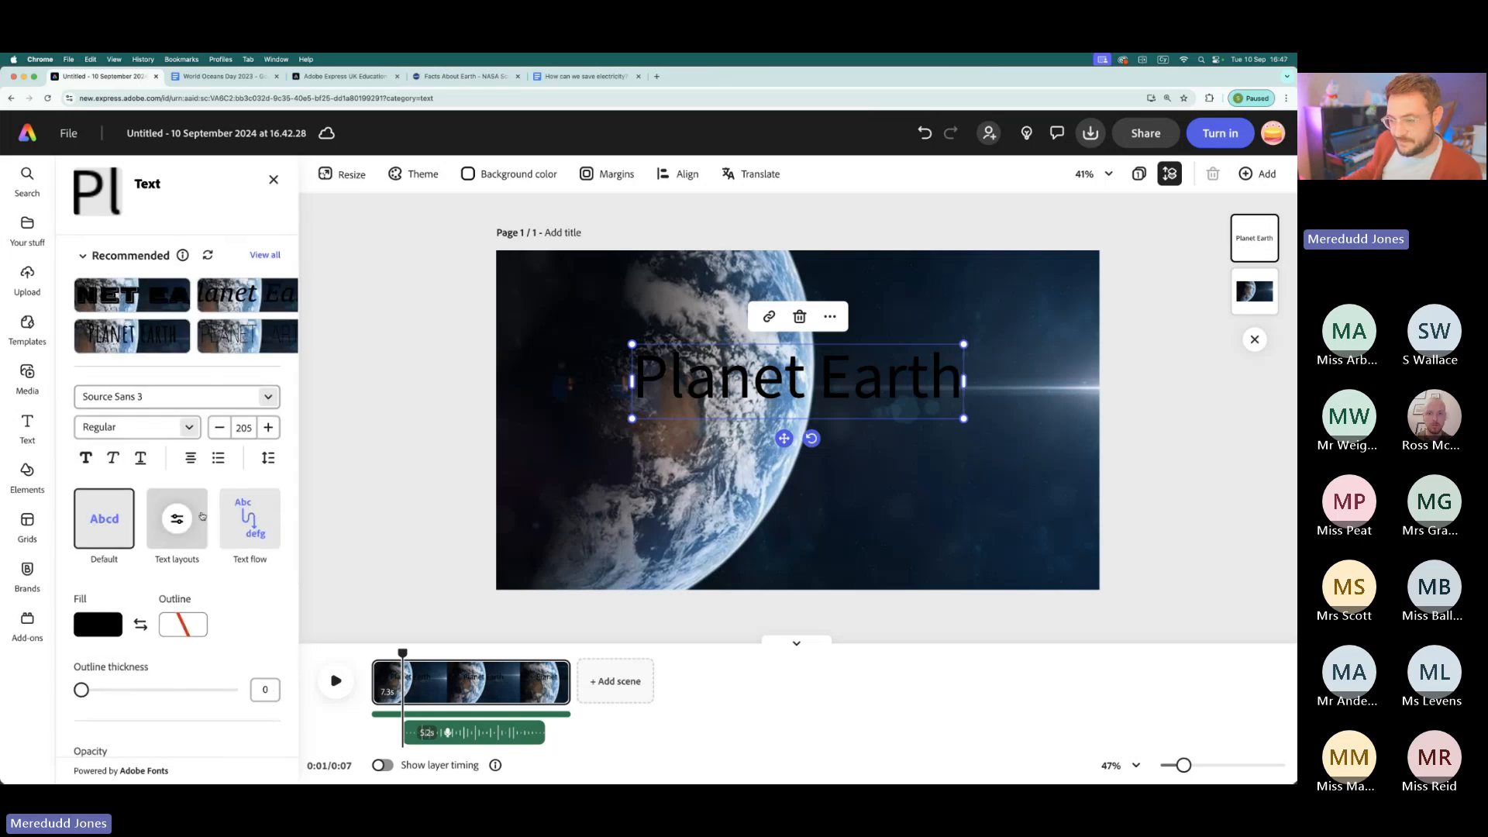
- Apply the Dynamic text layout to the title, shrink it to two lines and place it over the globe
{"action": "left_click", "coordinate": [180, 518]}
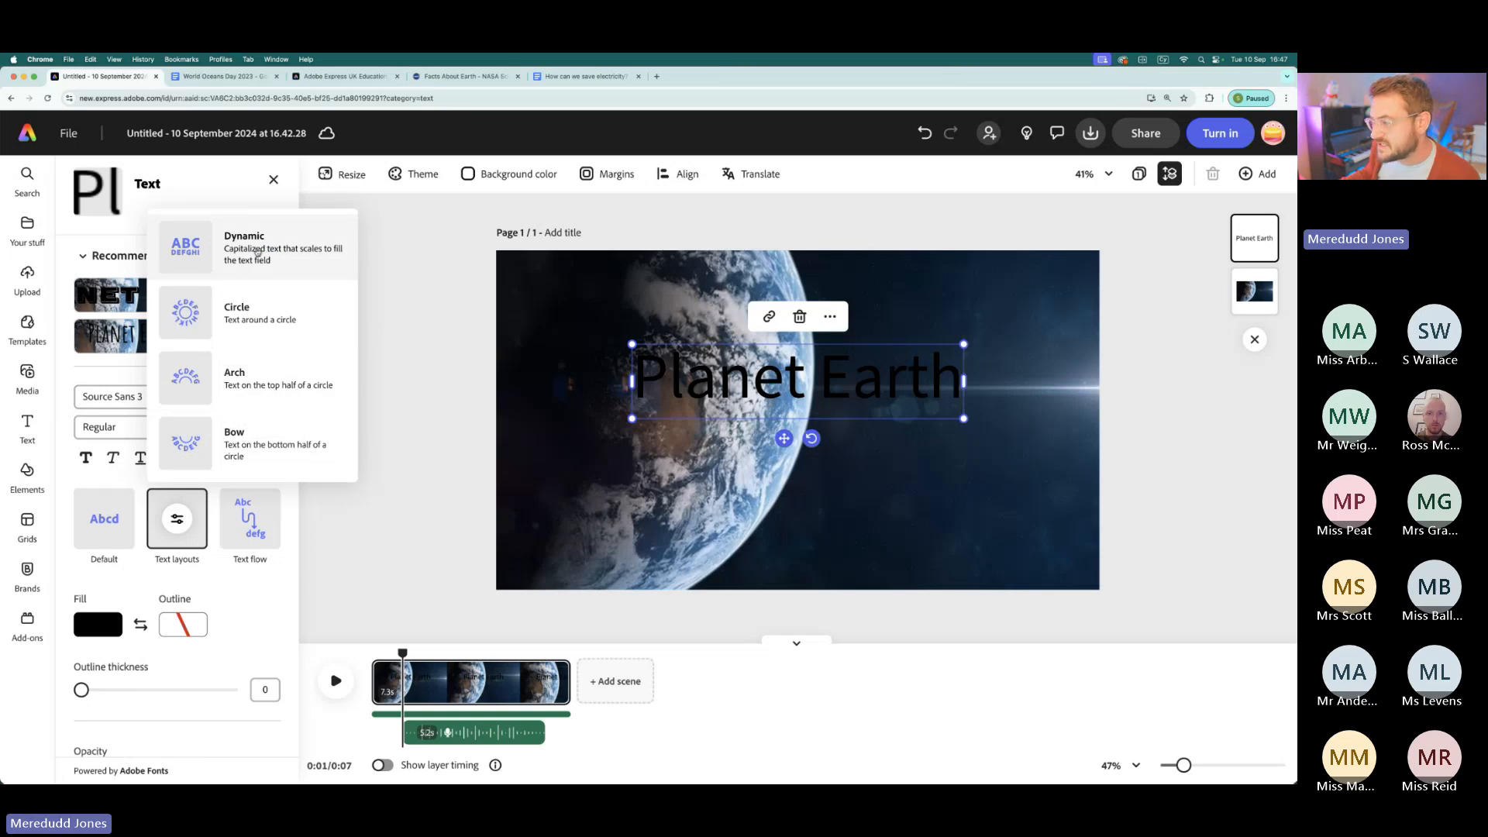
{"action": "left_click", "coordinate": [257, 251]}
{"action": "left_click_drag", "start_coordinate": [639, 380], "coordinate": [802, 384]}
{"action": "left_click_drag", "start_coordinate": [888, 347], "coordinate": [680, 423]}
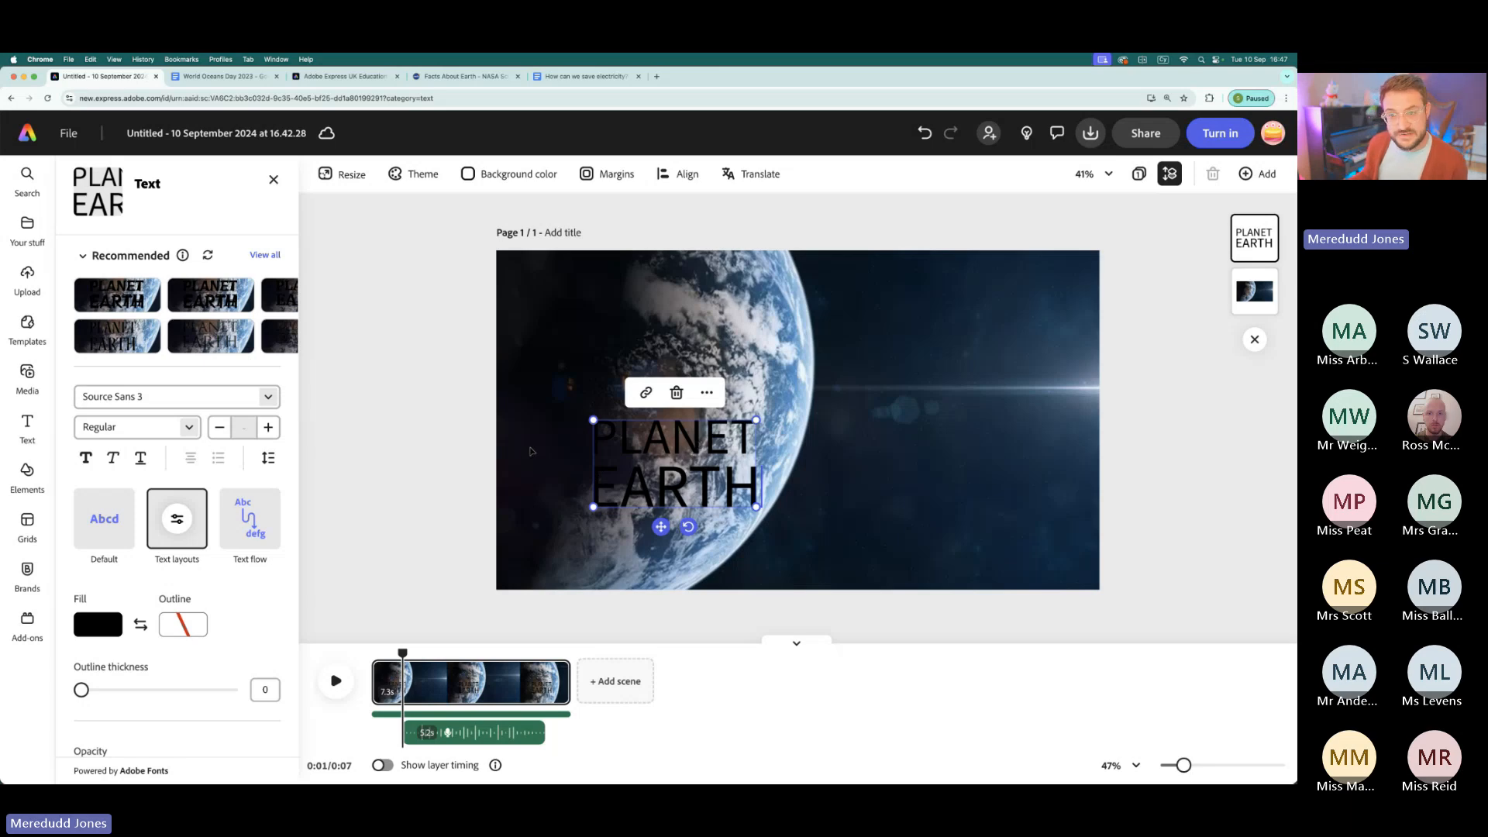
- Fill the title with white and move it onto the dark space at the lower right of the video frame
{"action": "mouse_move", "coordinate": [279, 320]}
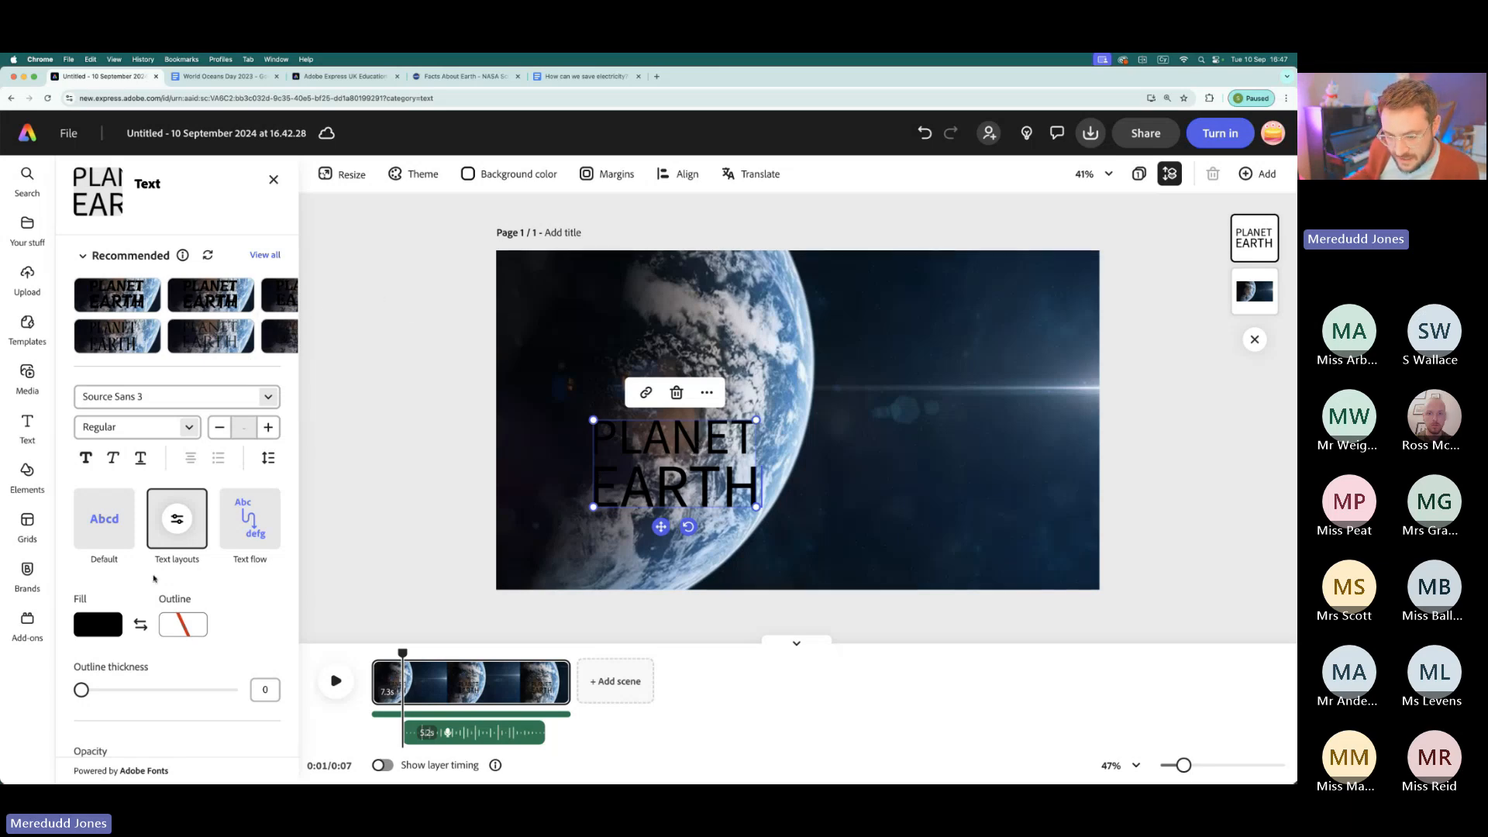
{"action": "left_click", "coordinate": [107, 629]}
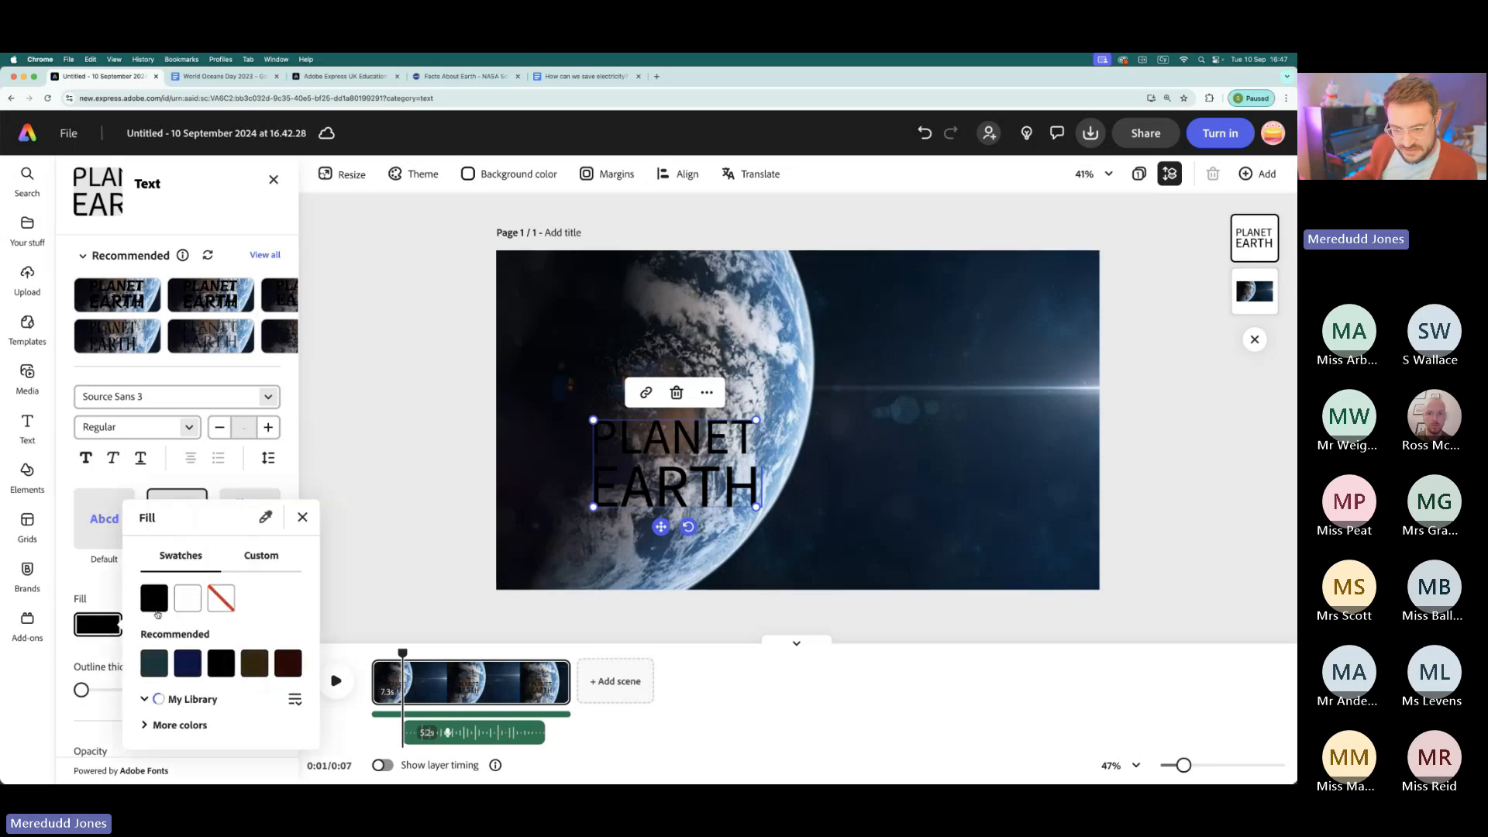
{"action": "left_click", "coordinate": [186, 581]}
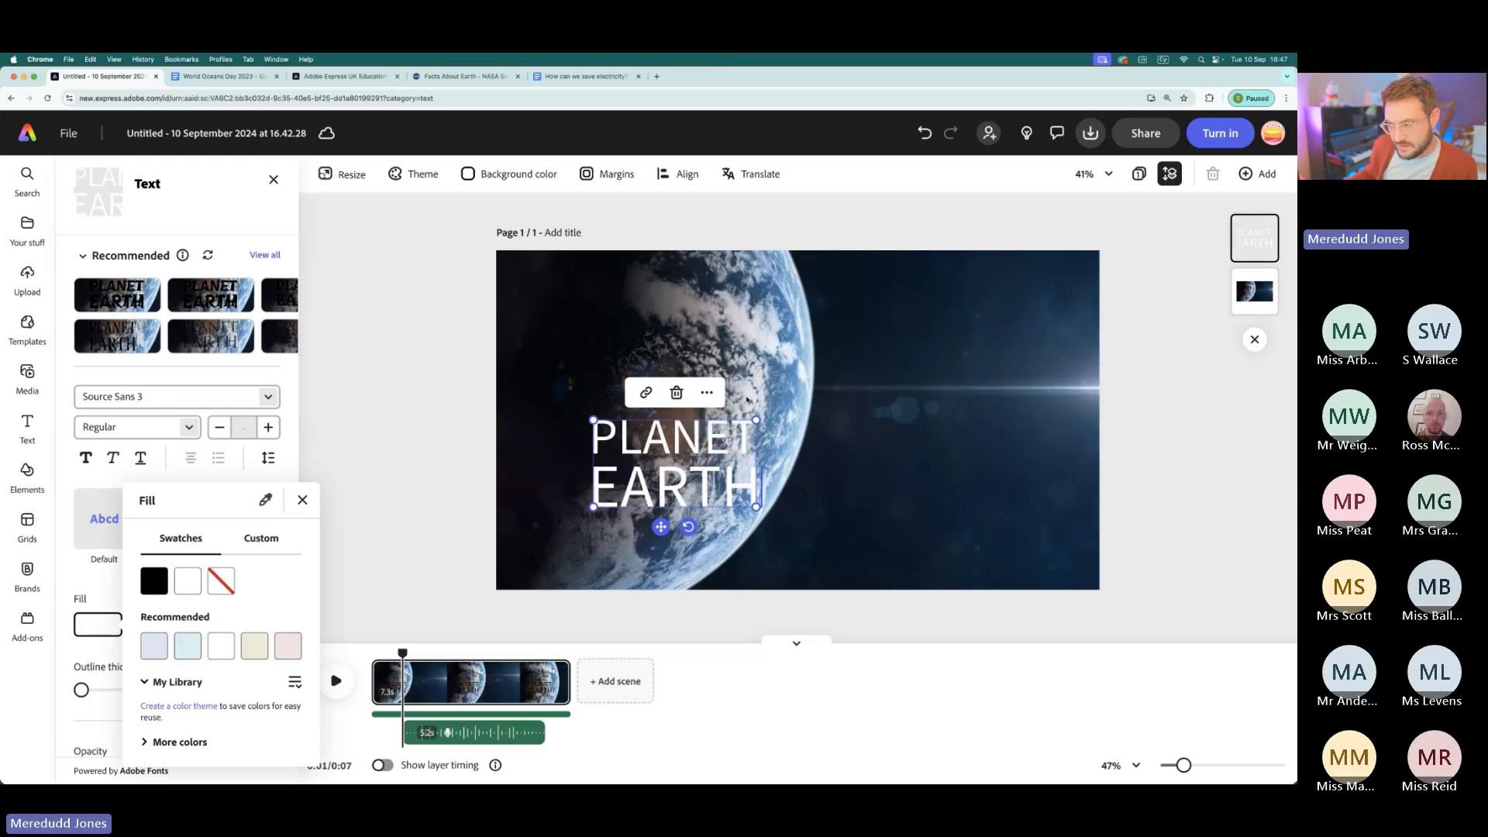
{"action": "left_click", "coordinate": [710, 427]}
{"action": "left_click", "coordinate": [721, 427]}
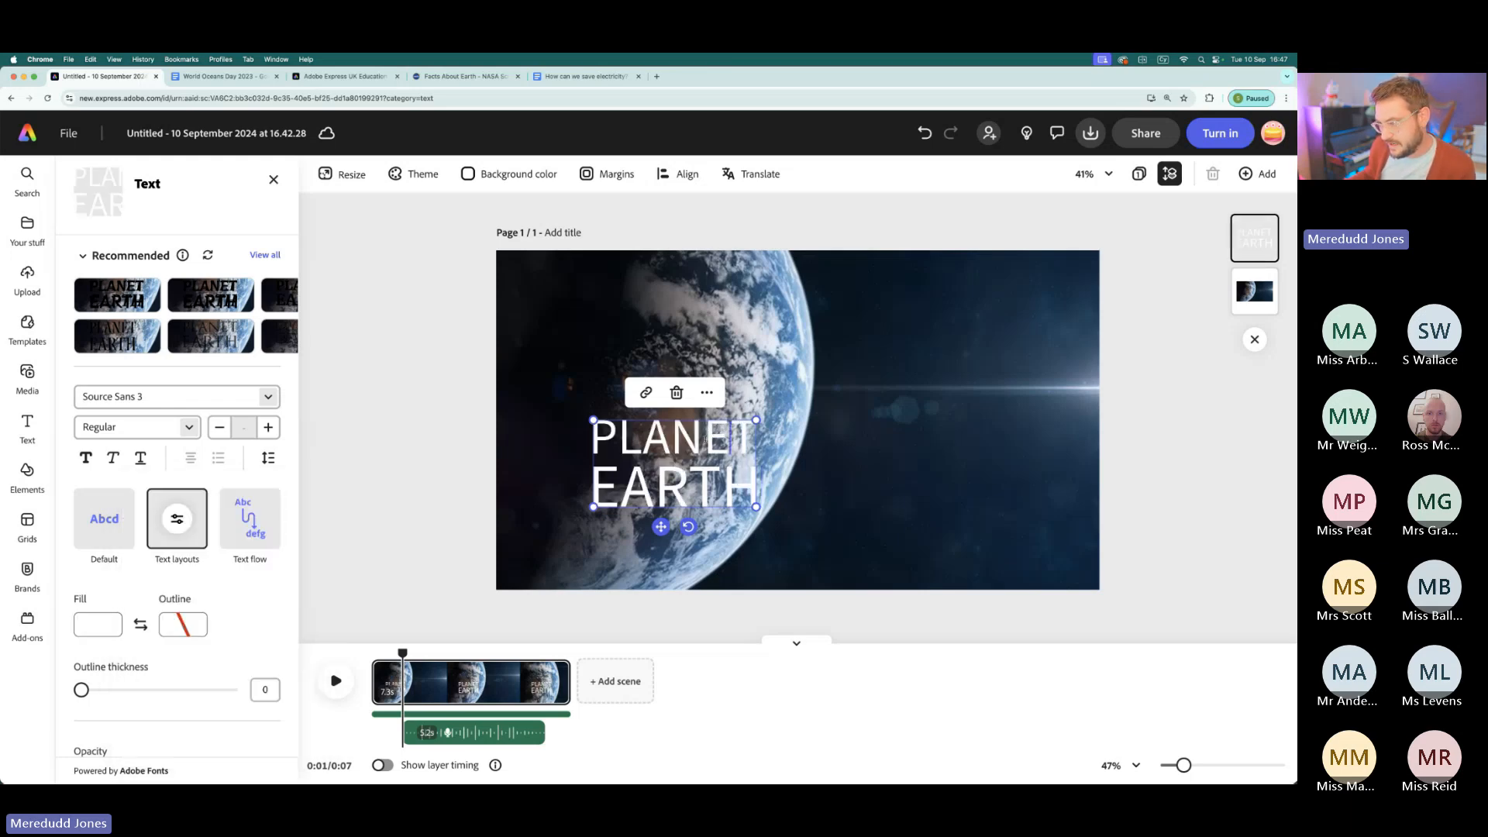
{"action": "left_click_drag", "start_coordinate": [697, 465], "coordinate": [971, 506]}
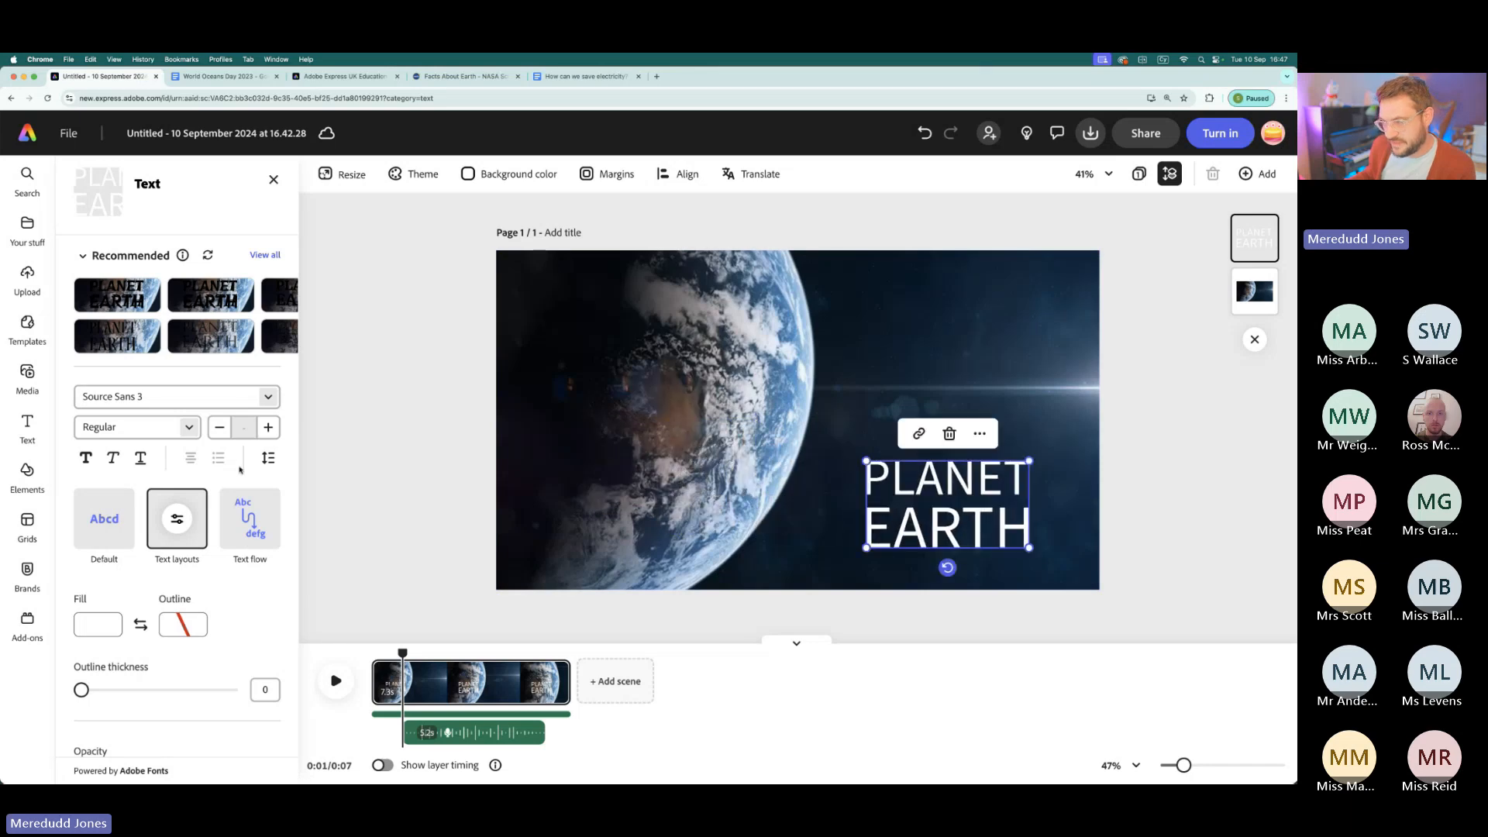
- Apply the recommended Shuriken Boy Std font to the title and enlarge it to span the dark area beside the globe
{"action": "left_click", "coordinate": [271, 315]}
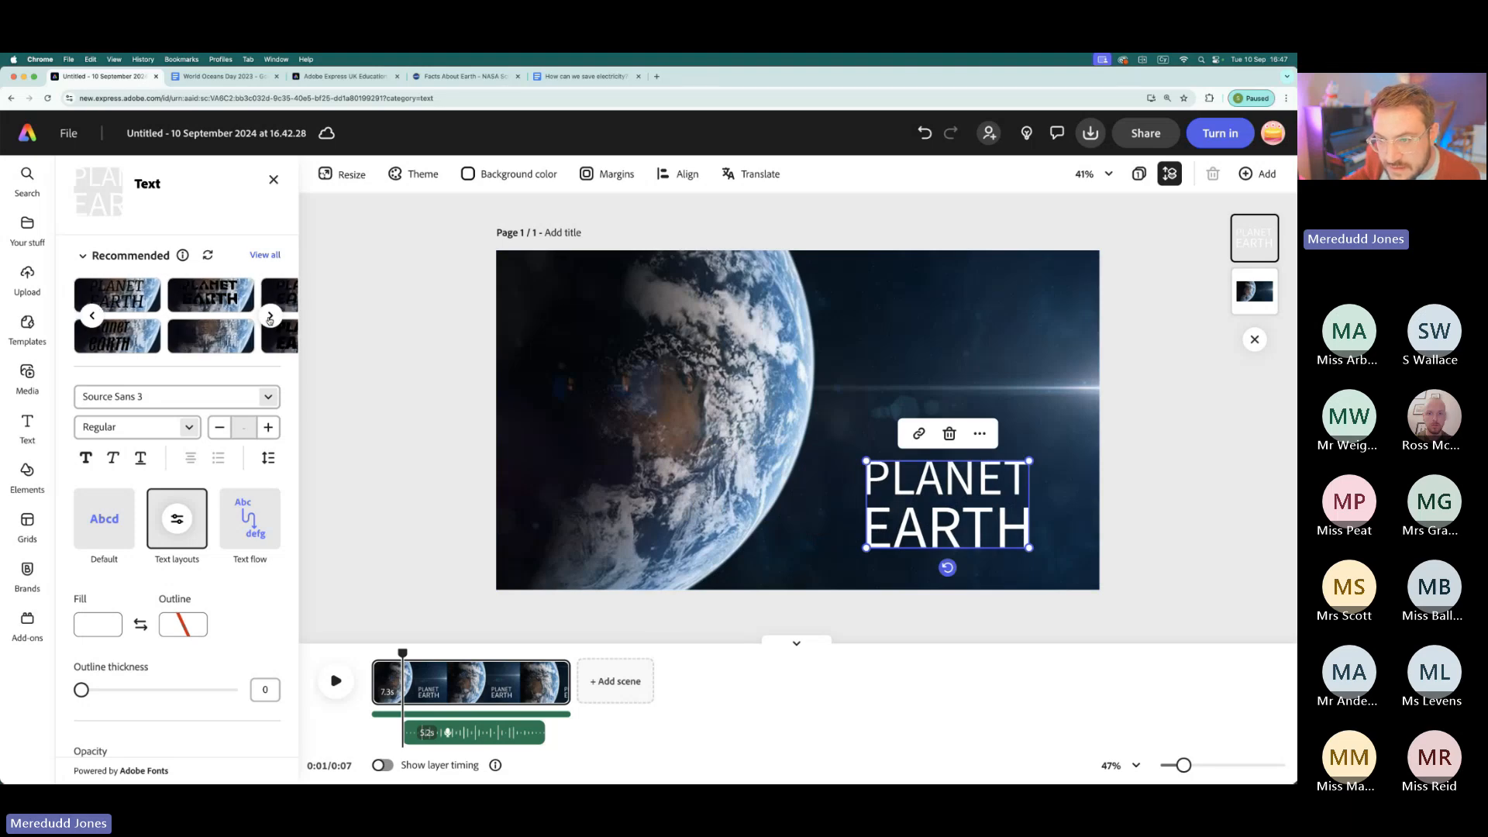
{"action": "left_click", "coordinate": [199, 295]}
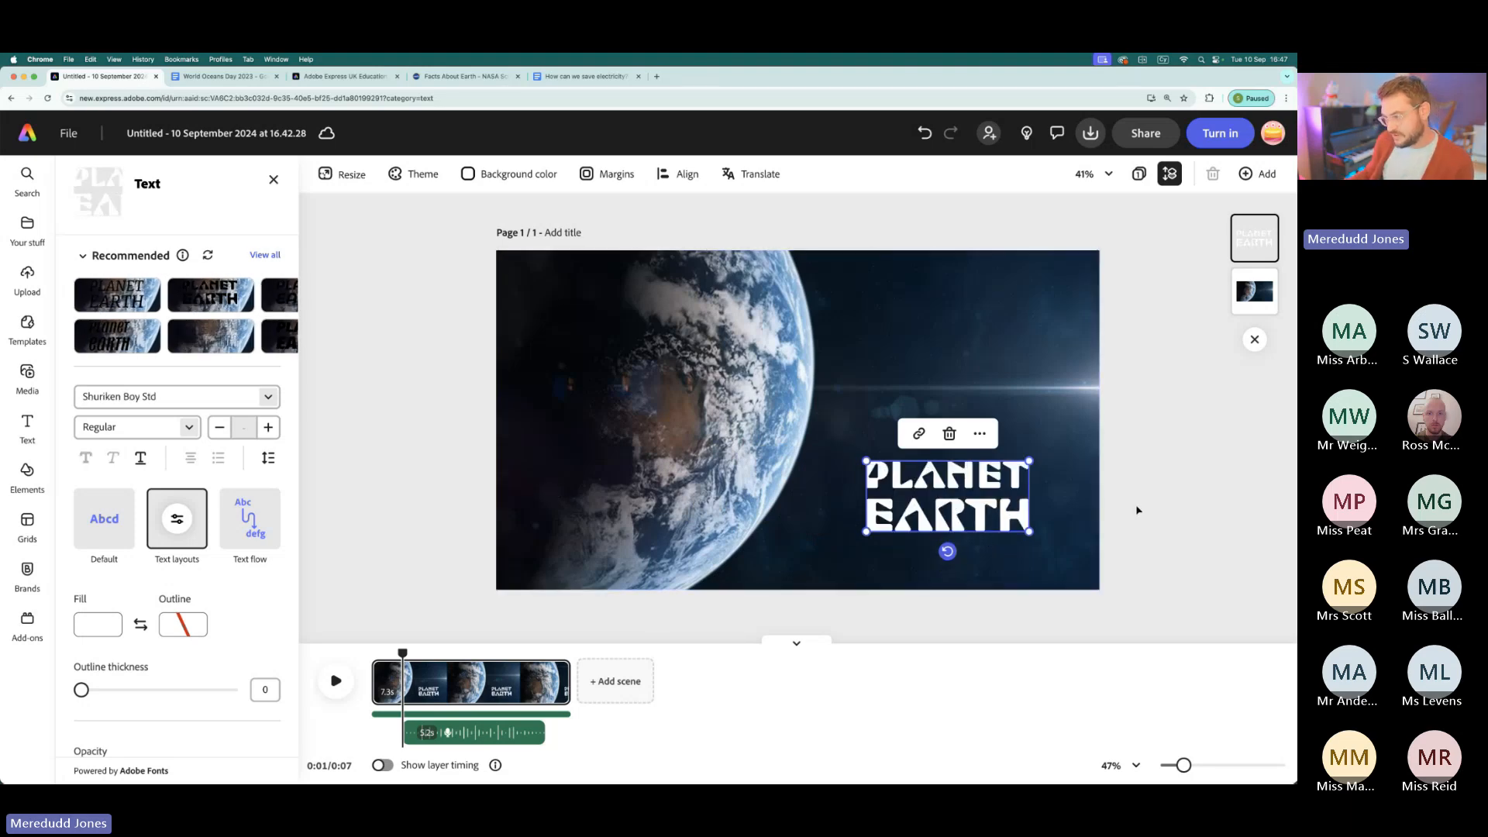
{"action": "left_click_drag", "start_coordinate": [1029, 461], "coordinate": [1090, 434]}
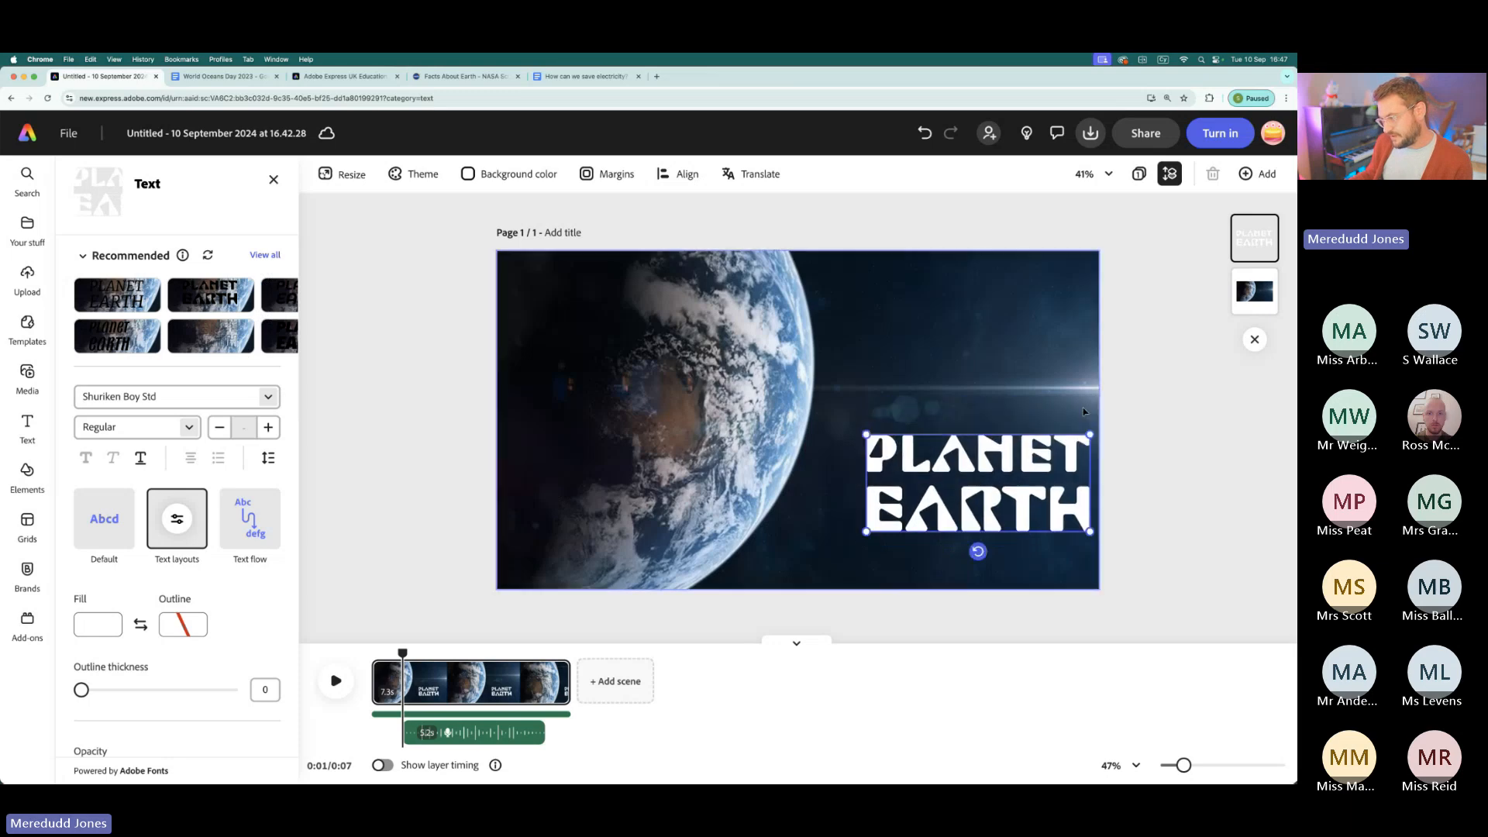
{"action": "left_click_drag", "start_coordinate": [865, 532], "coordinate": [809, 557]}
{"action": "left_click_drag", "start_coordinate": [960, 446], "coordinate": [962, 456]}
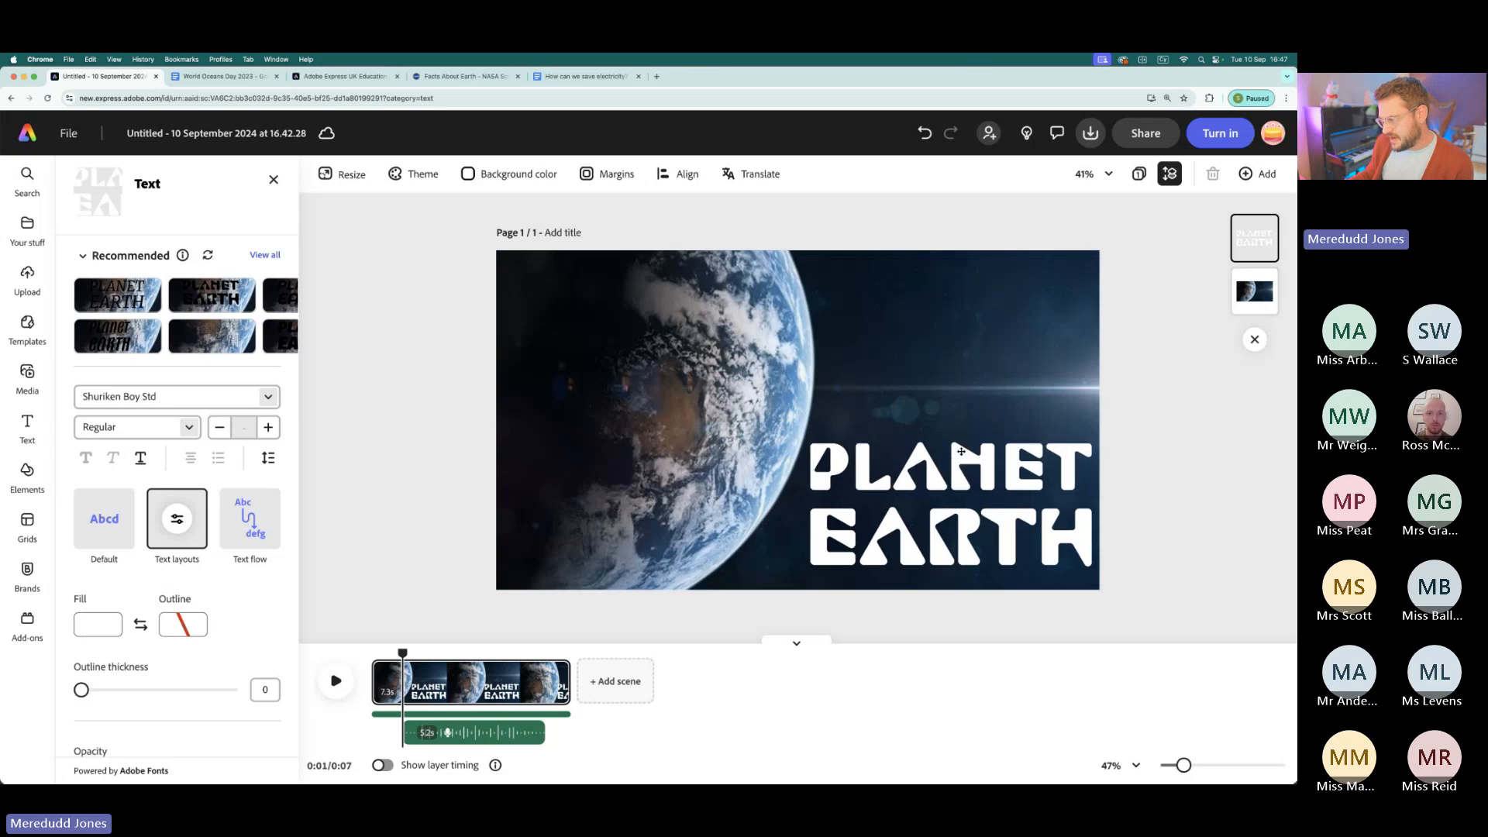
- Tighten the title's line spacing and nudge the text slightly lower in the frame
{"action": "left_click", "coordinate": [268, 458]}
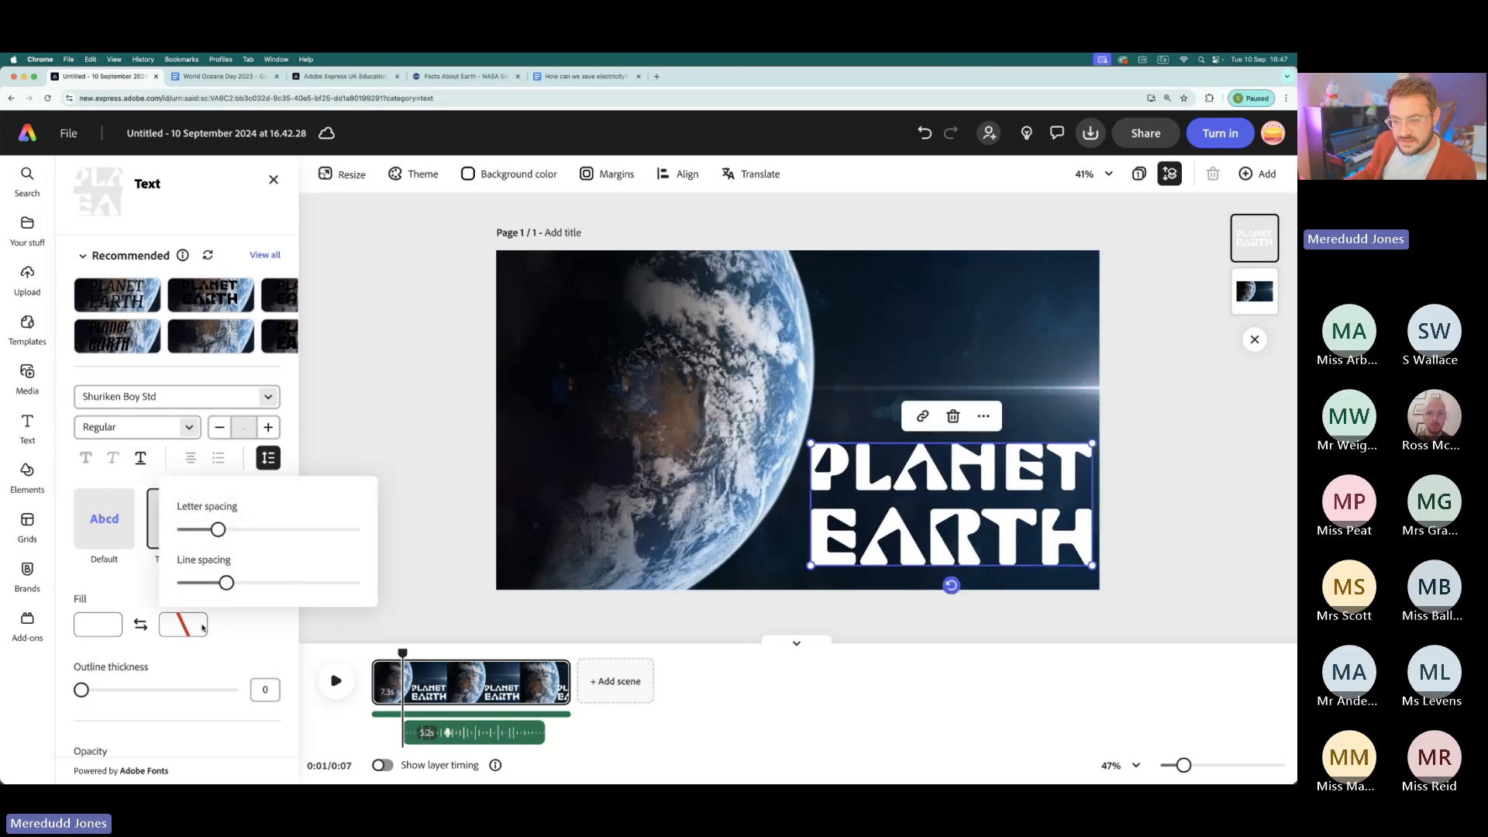
{"action": "left_click_drag", "start_coordinate": [226, 587], "coordinate": [205, 582]}
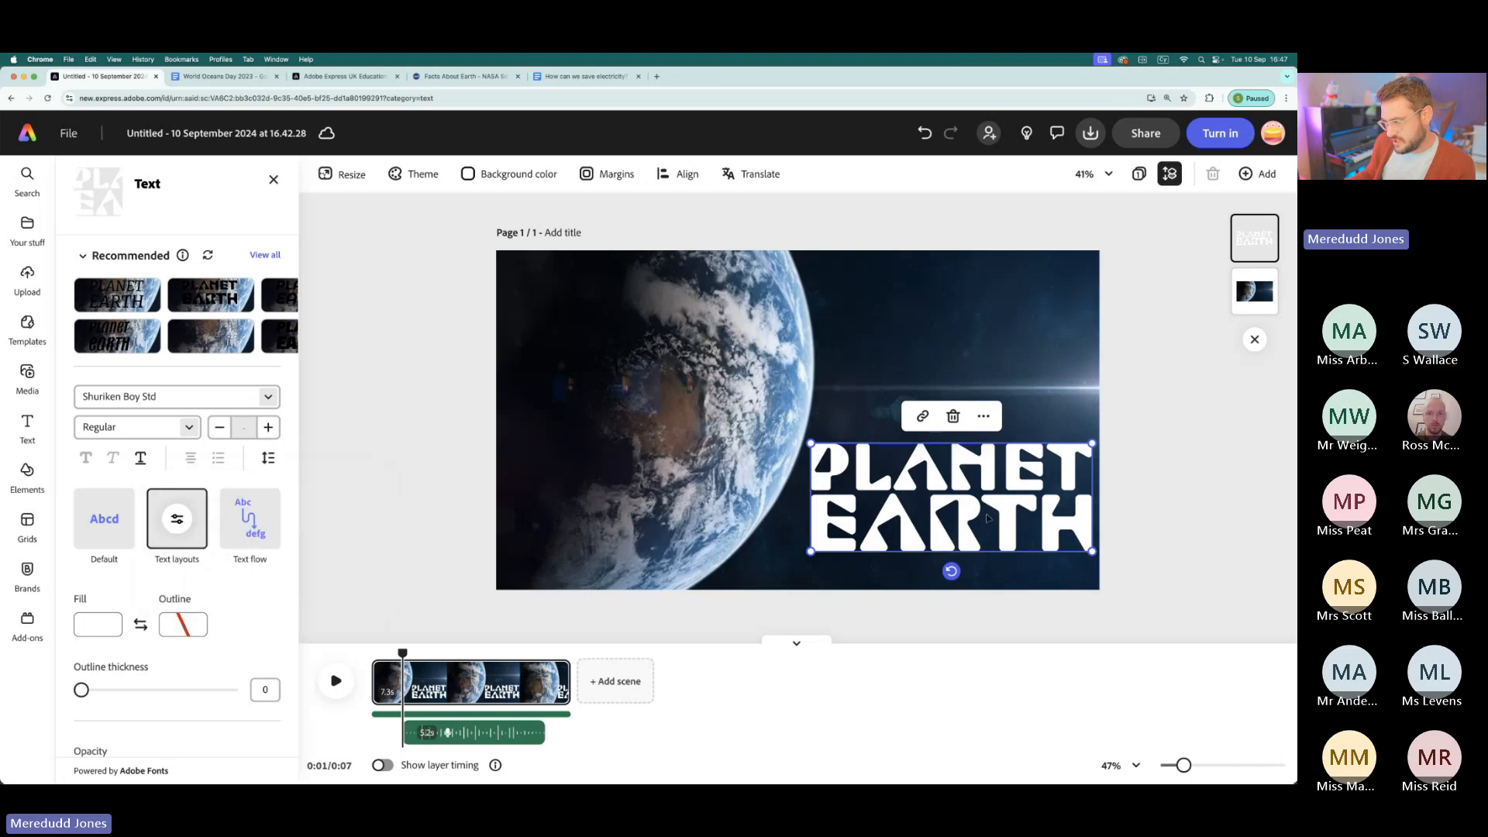
{"action": "left_click_drag", "start_coordinate": [966, 540], "coordinate": [960, 560]}
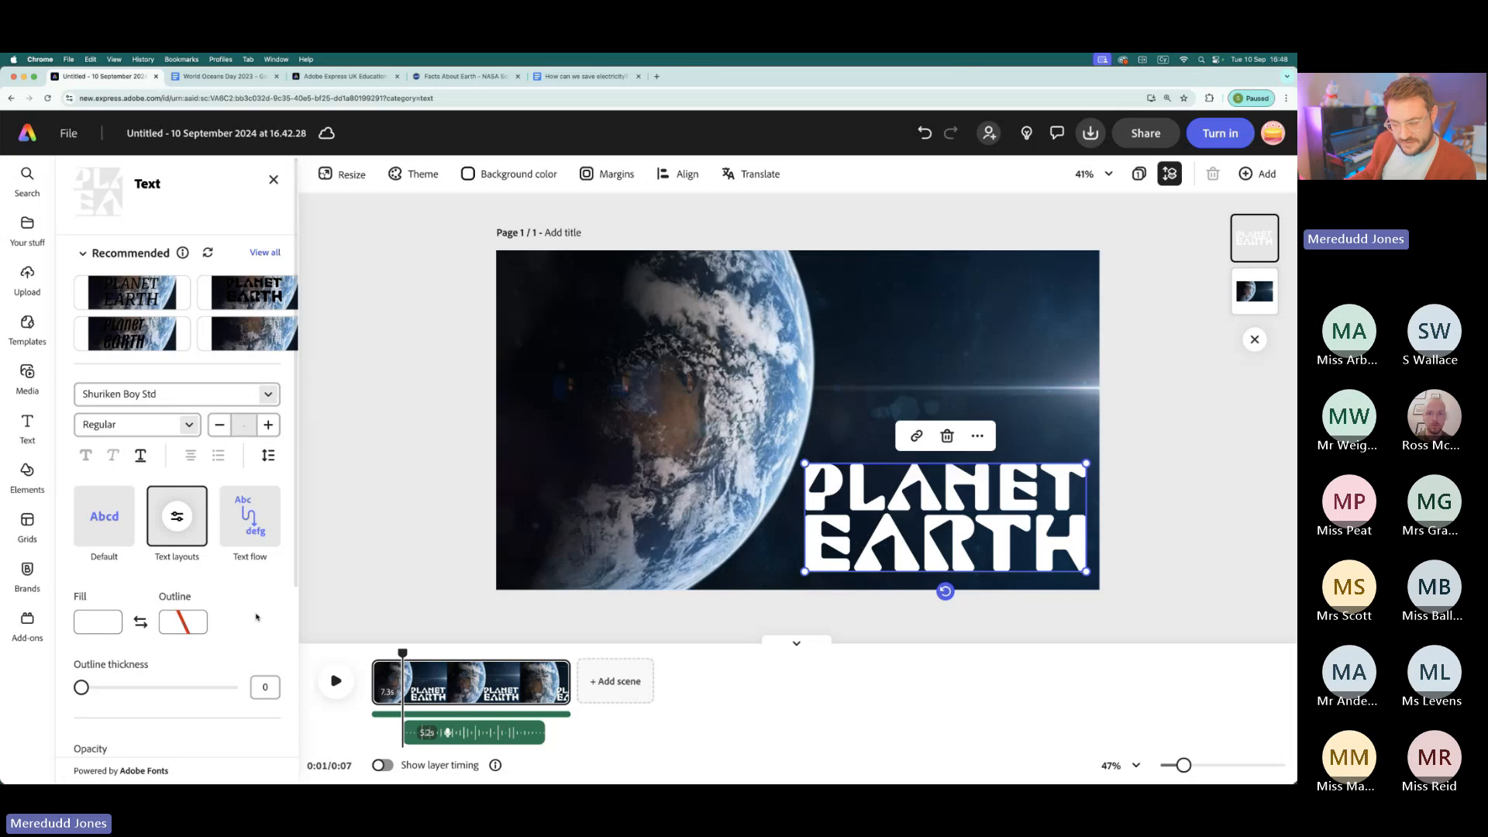
- Enter "riveted metal with ciryllic stencils" as the description for a generated text effect on the title
{"action": "scroll", "coordinate": [256, 617], "scroll_direction": "down", "scroll_amount": 3}
{"action": "scroll", "coordinate": [256, 617], "scroll_direction": "down", "scroll_amount": 5}
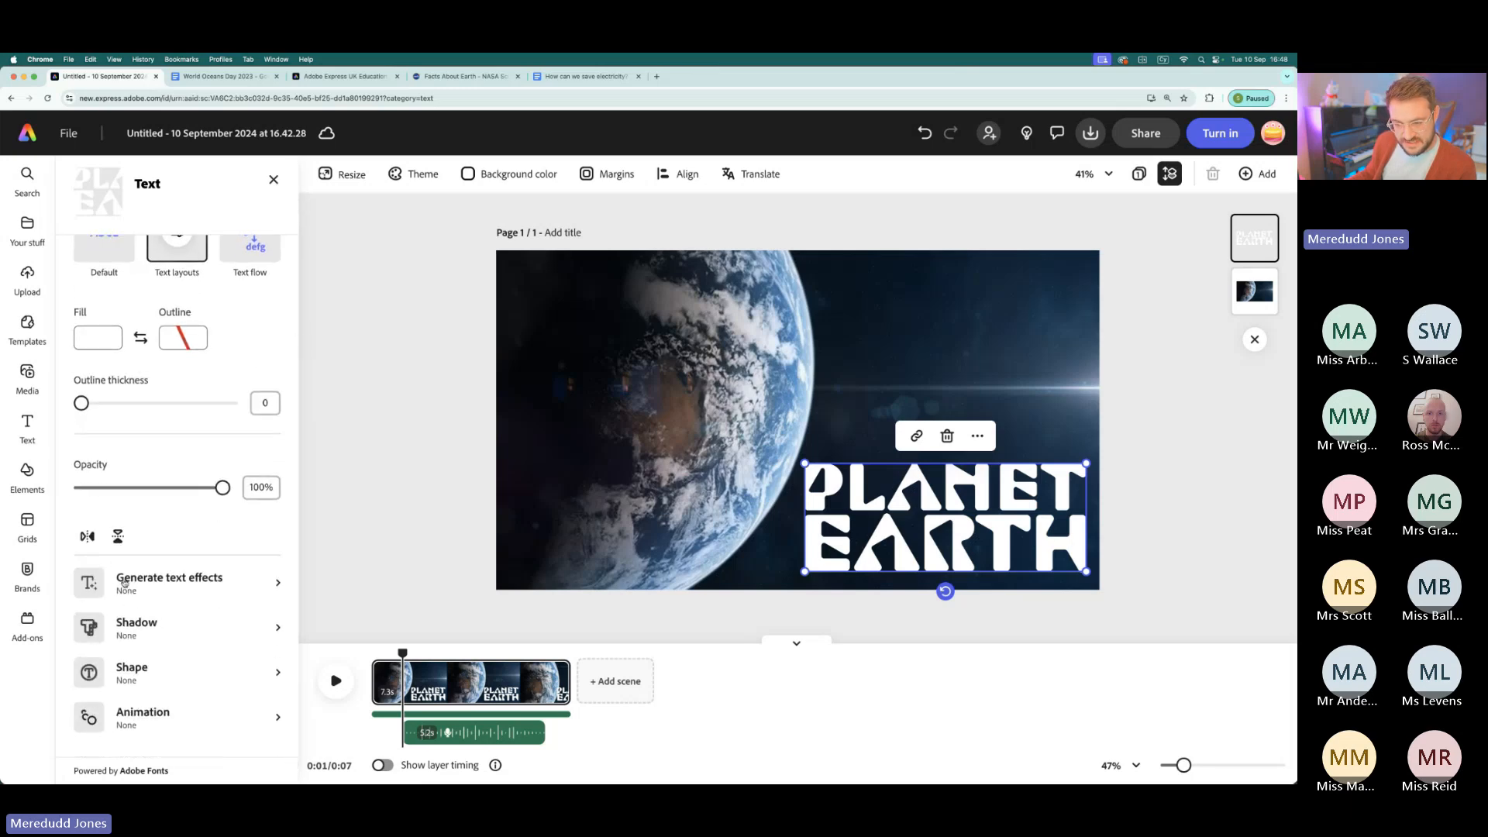
{"action": "left_click", "coordinate": [195, 587]}
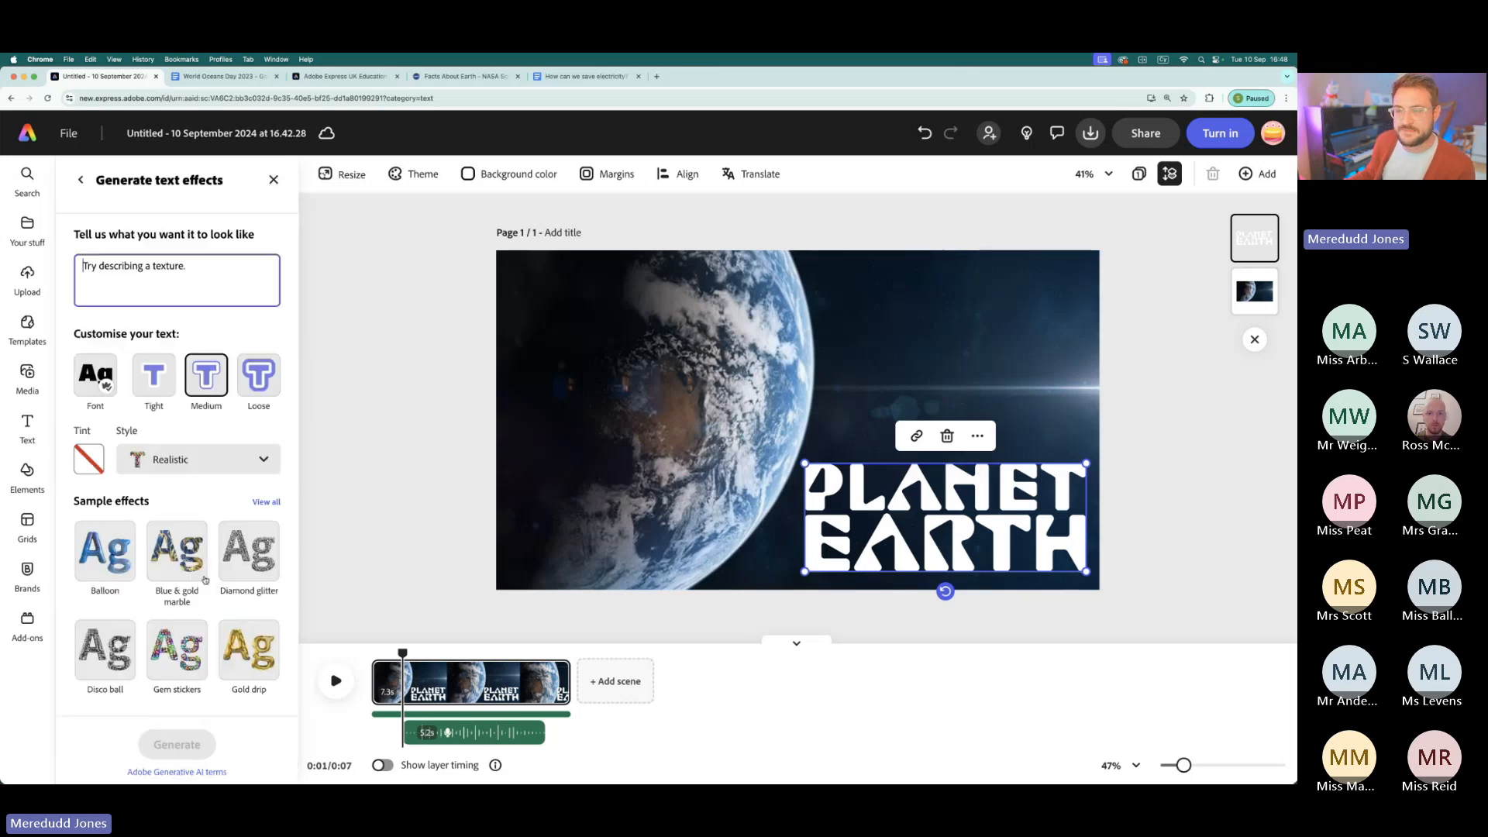
{"action": "left_click", "coordinate": [105, 271]}
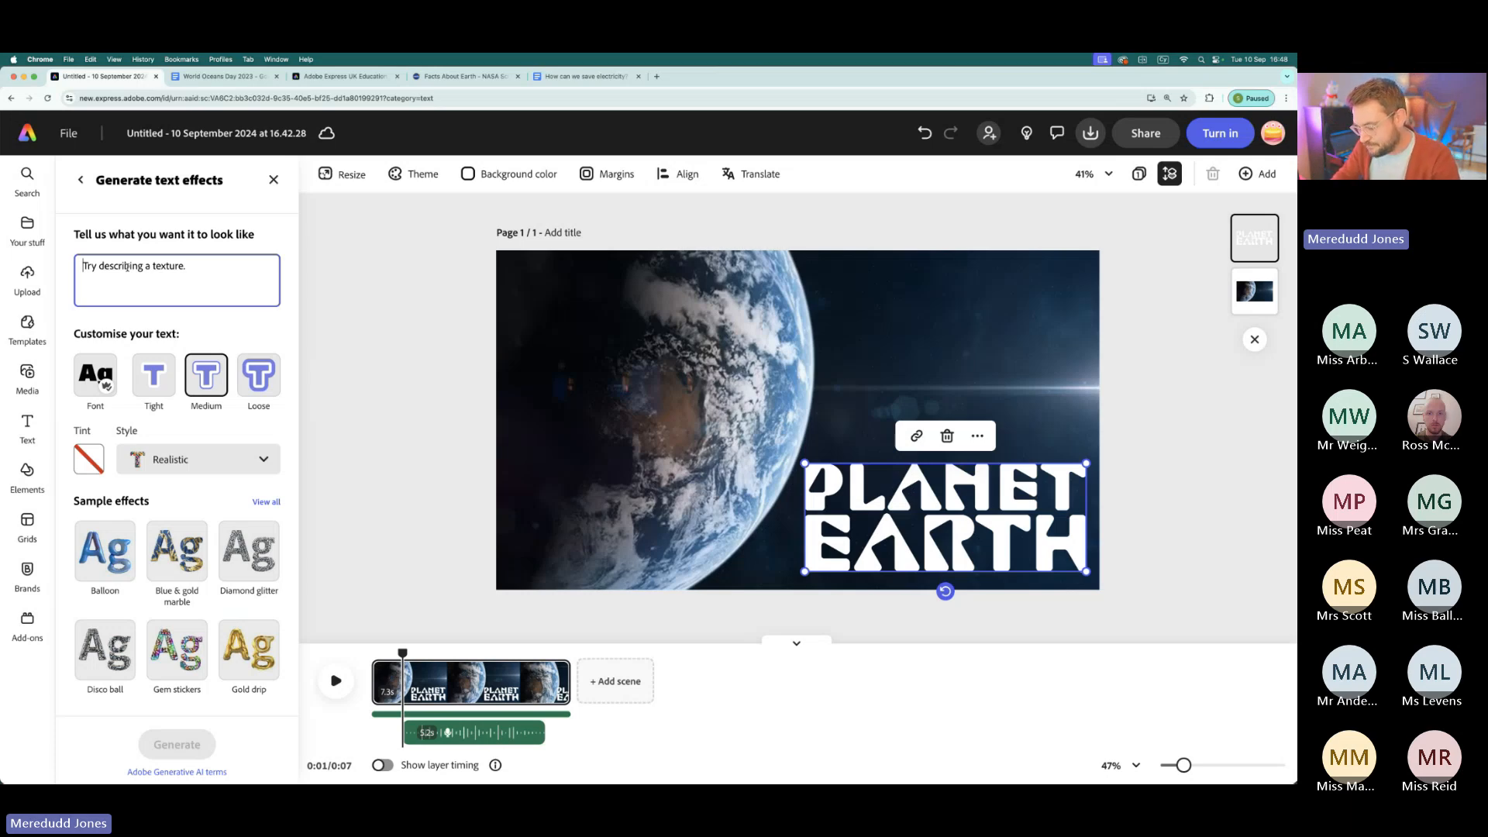
{"action": "type", "text": "riveted meta"}
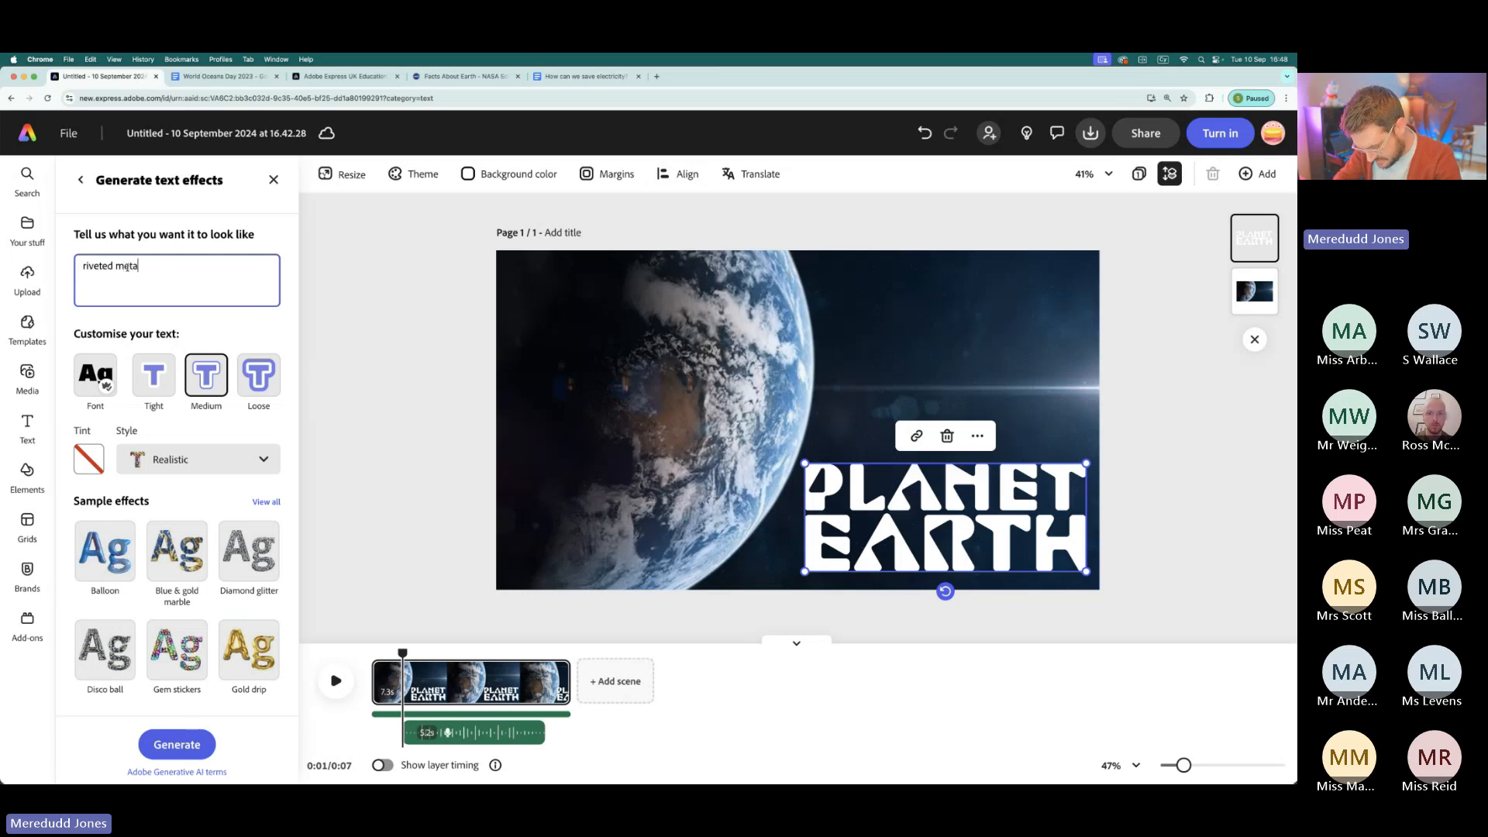
{"action": "type", "text": "l with cyrilli"}
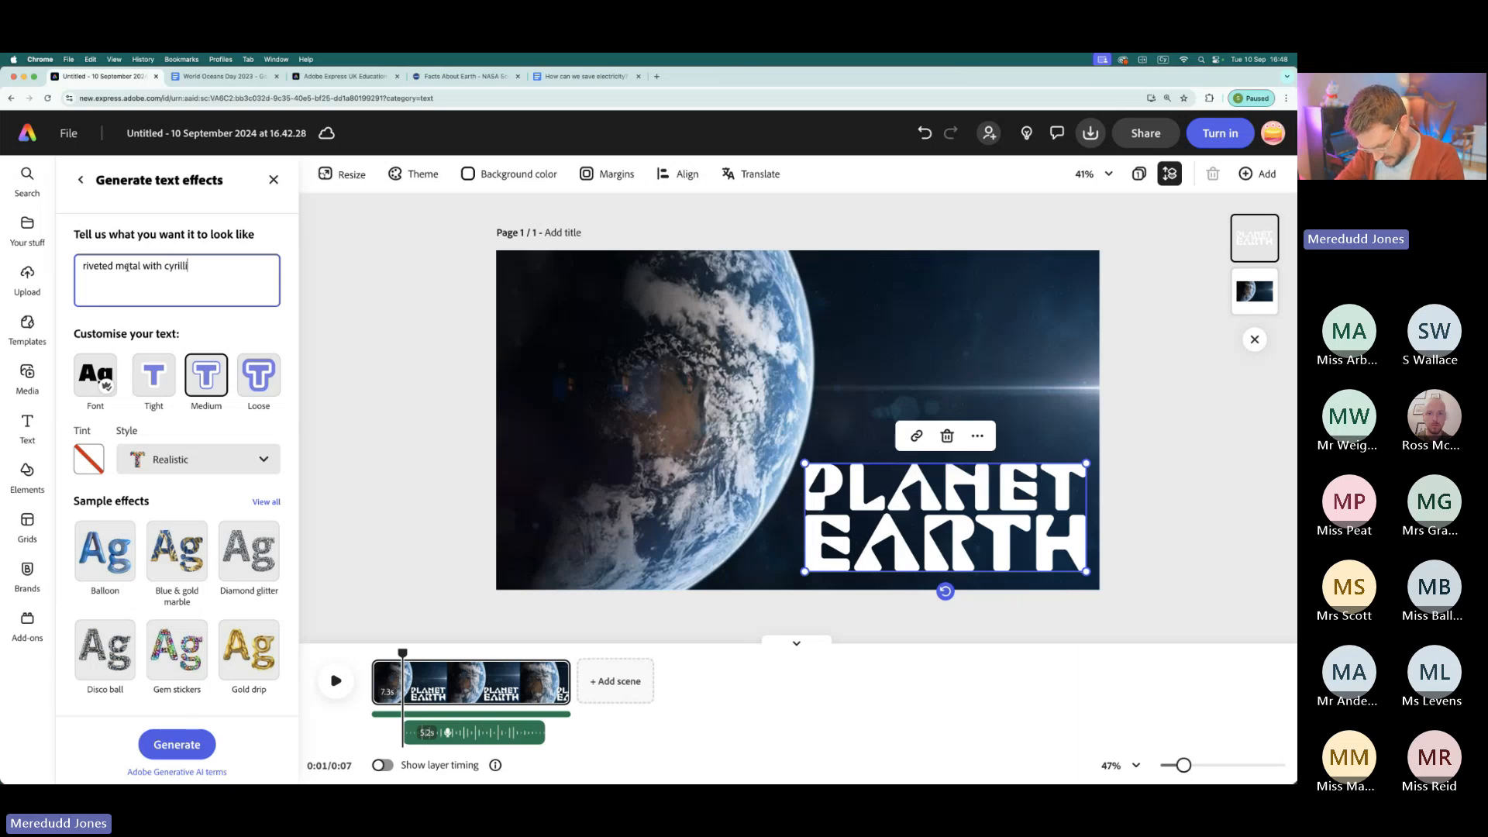
{"action": "key", "text": "BackSpace"}
{"action": "key", "text": "BackSpace"}
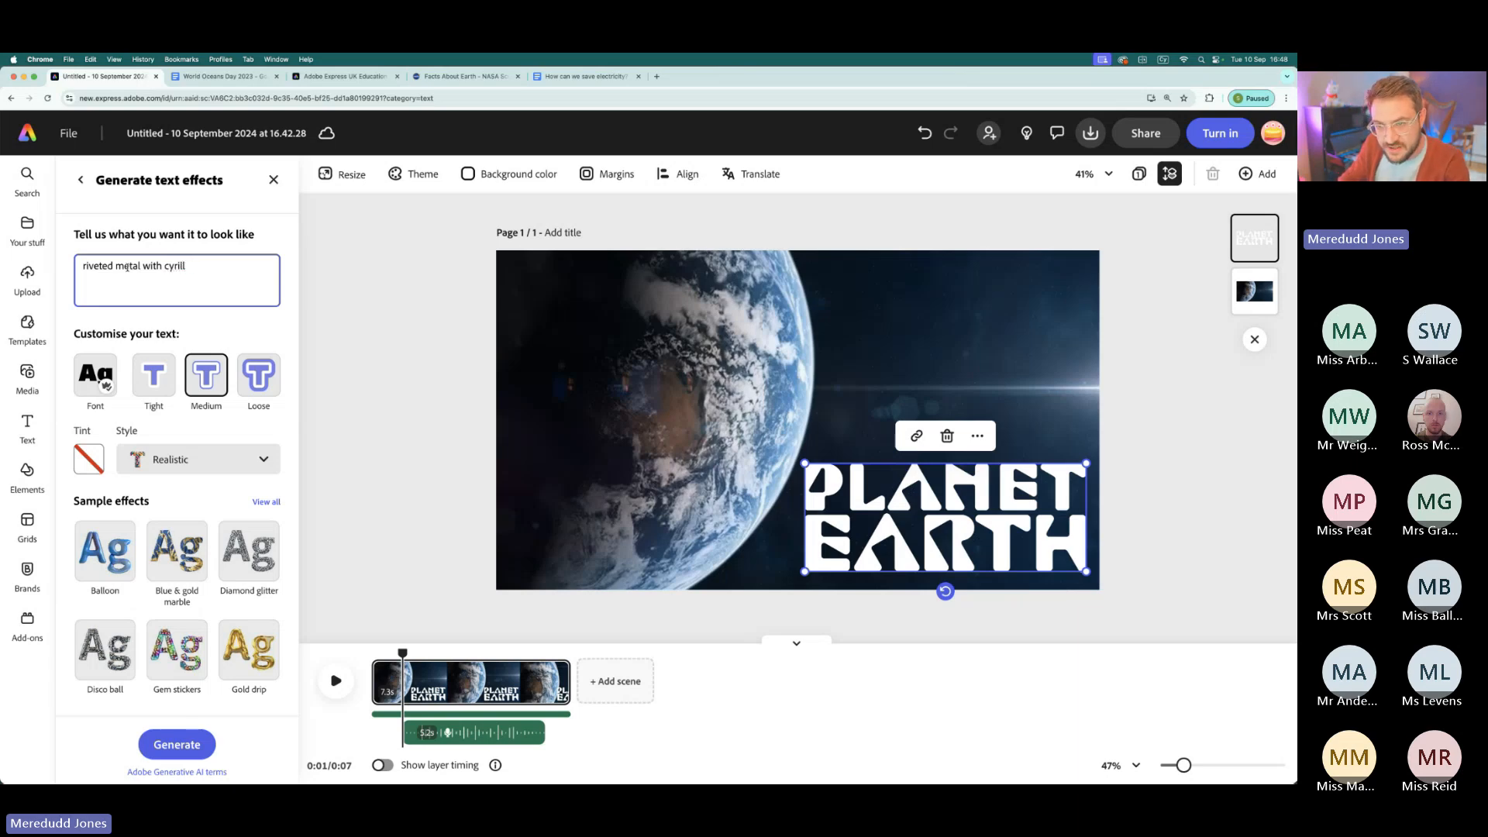
{"action": "type", "text": "ry"}
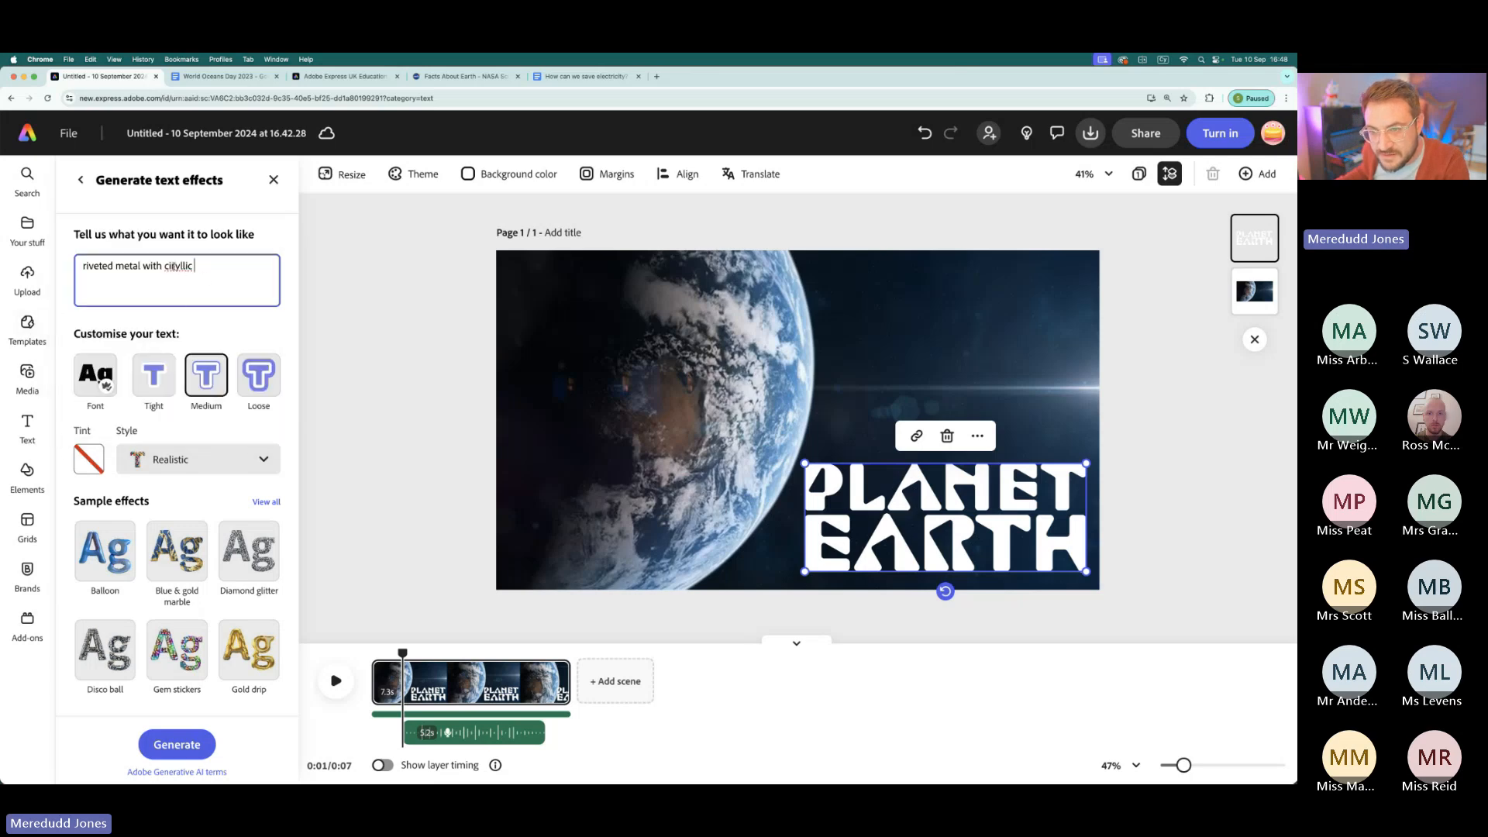
{"action": "right_click", "coordinate": [181, 269]}
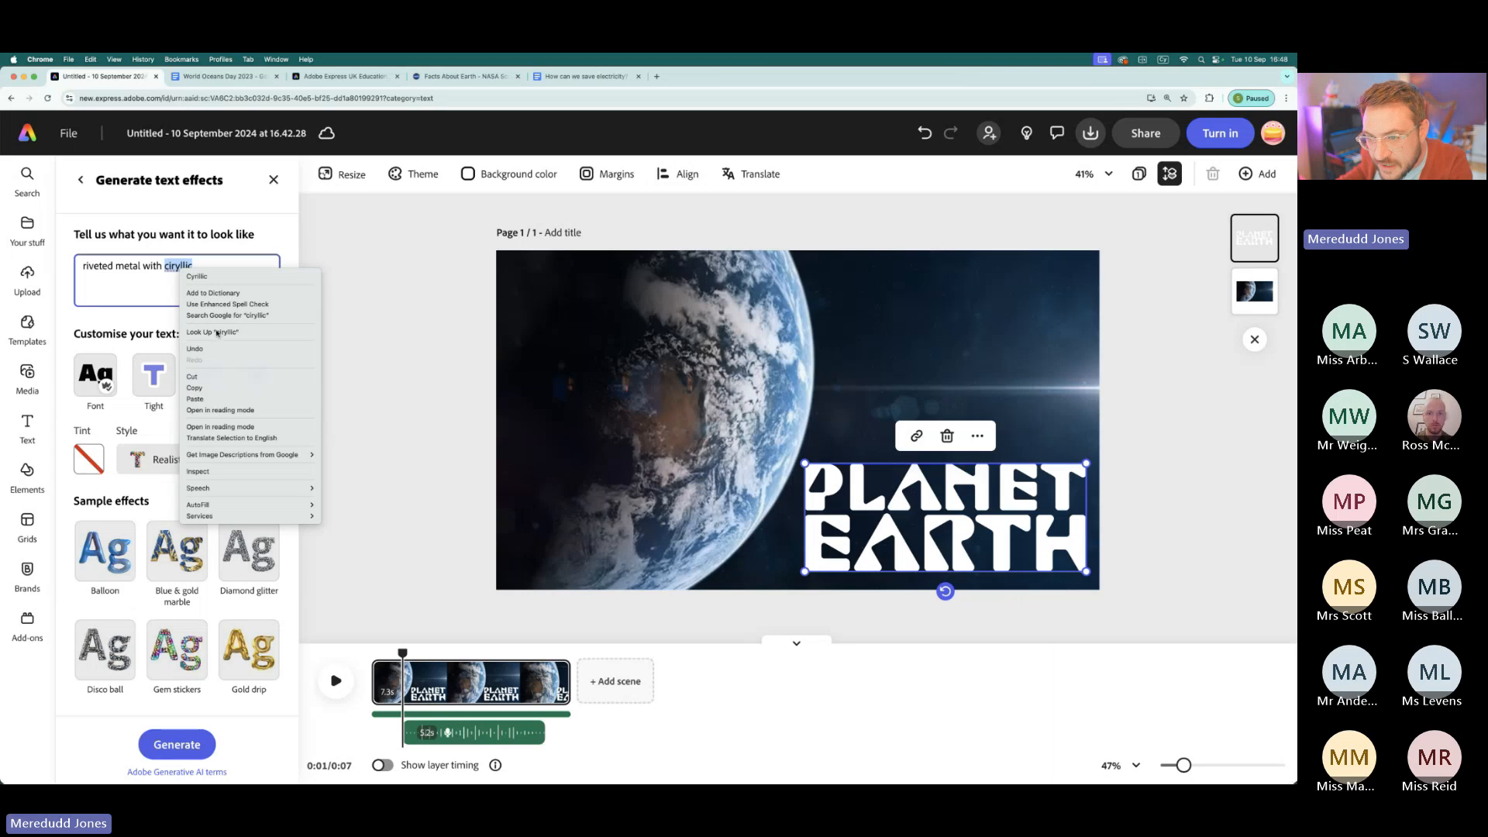
{"action": "left_click", "coordinate": [211, 265]}
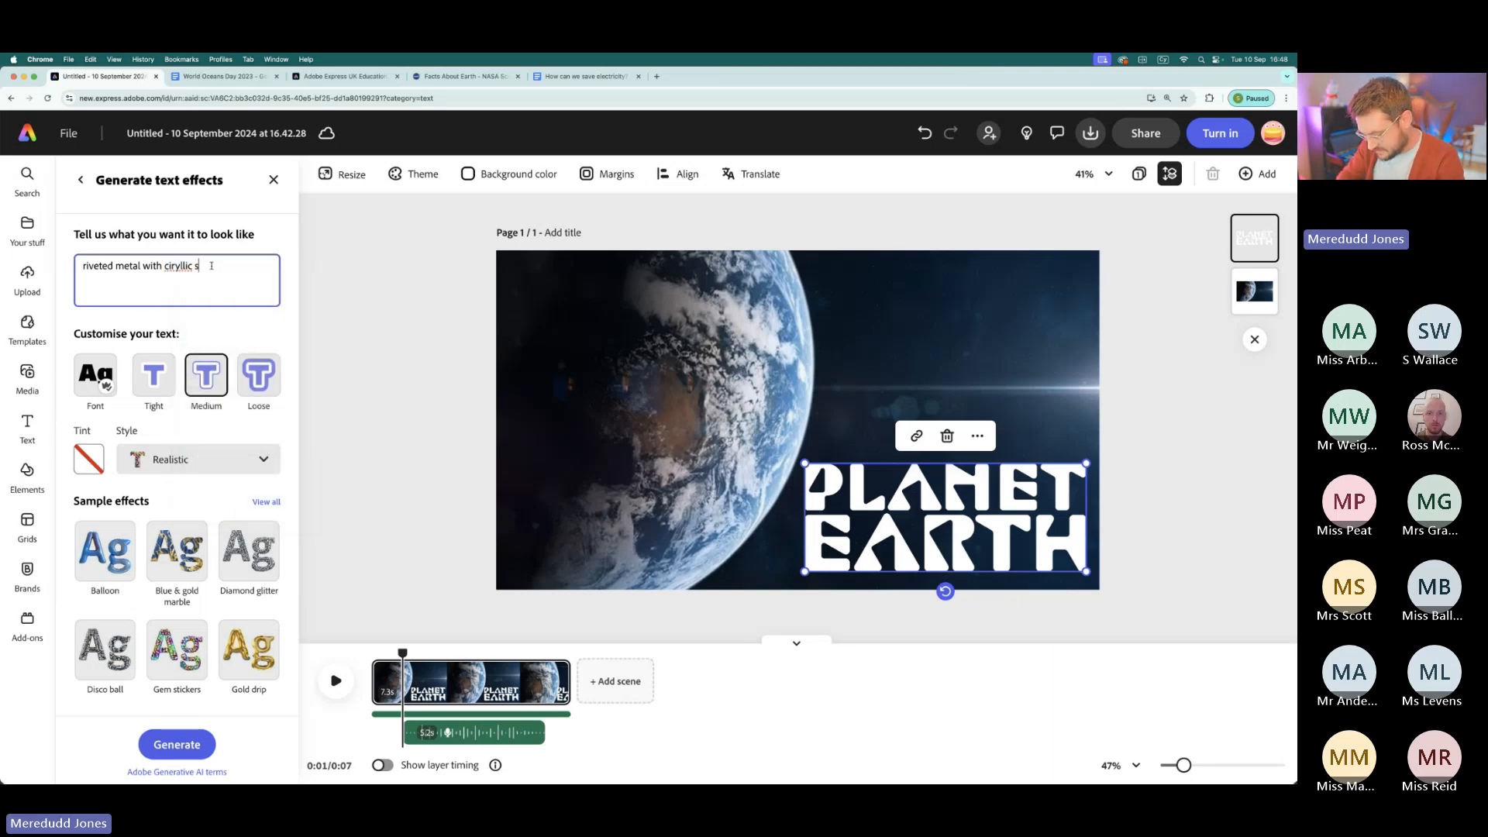
{"action": "type", "text": "stenc"}
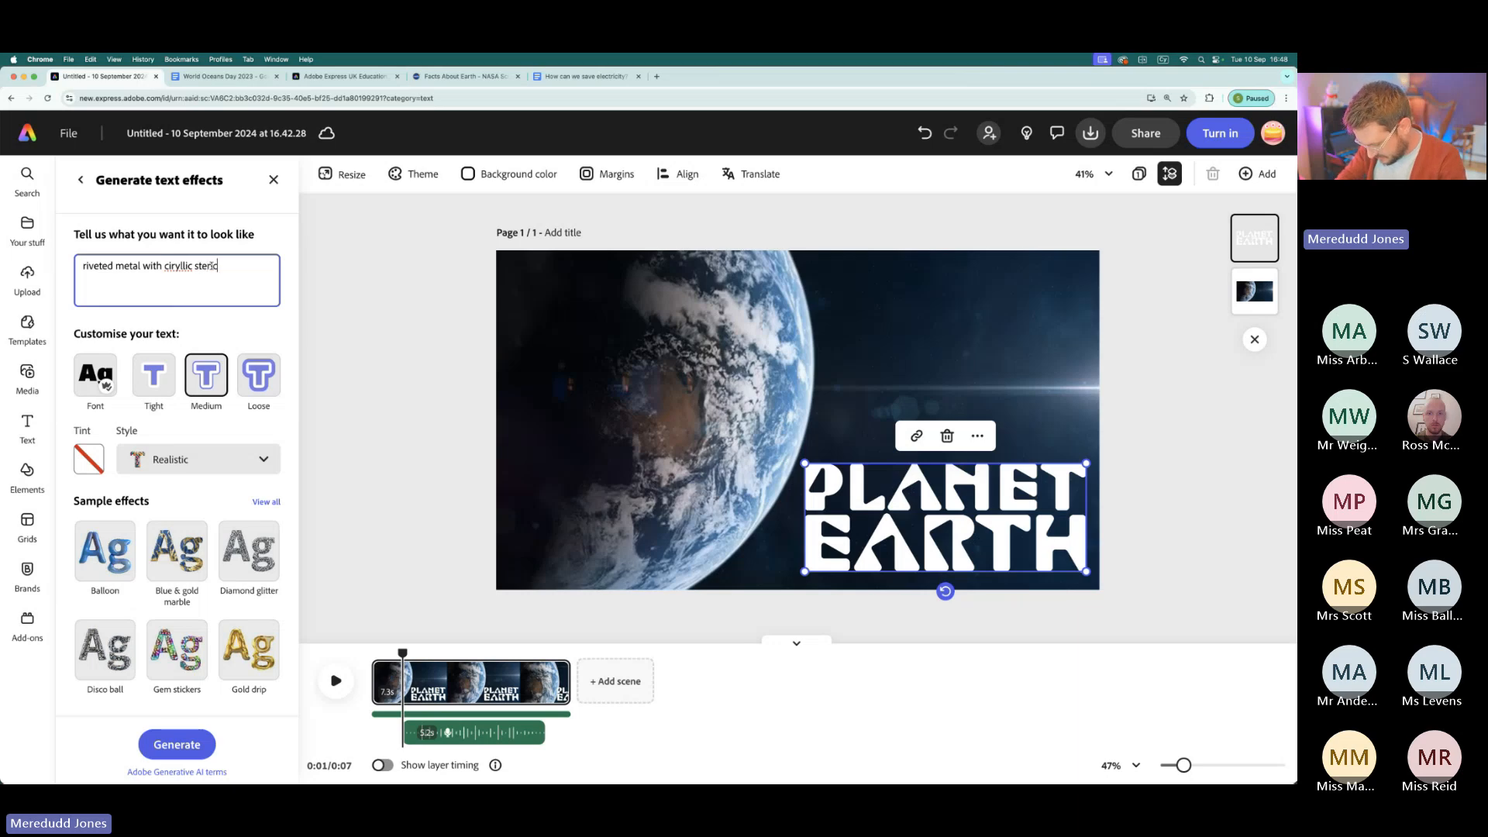
{"action": "type", "text": "i"}
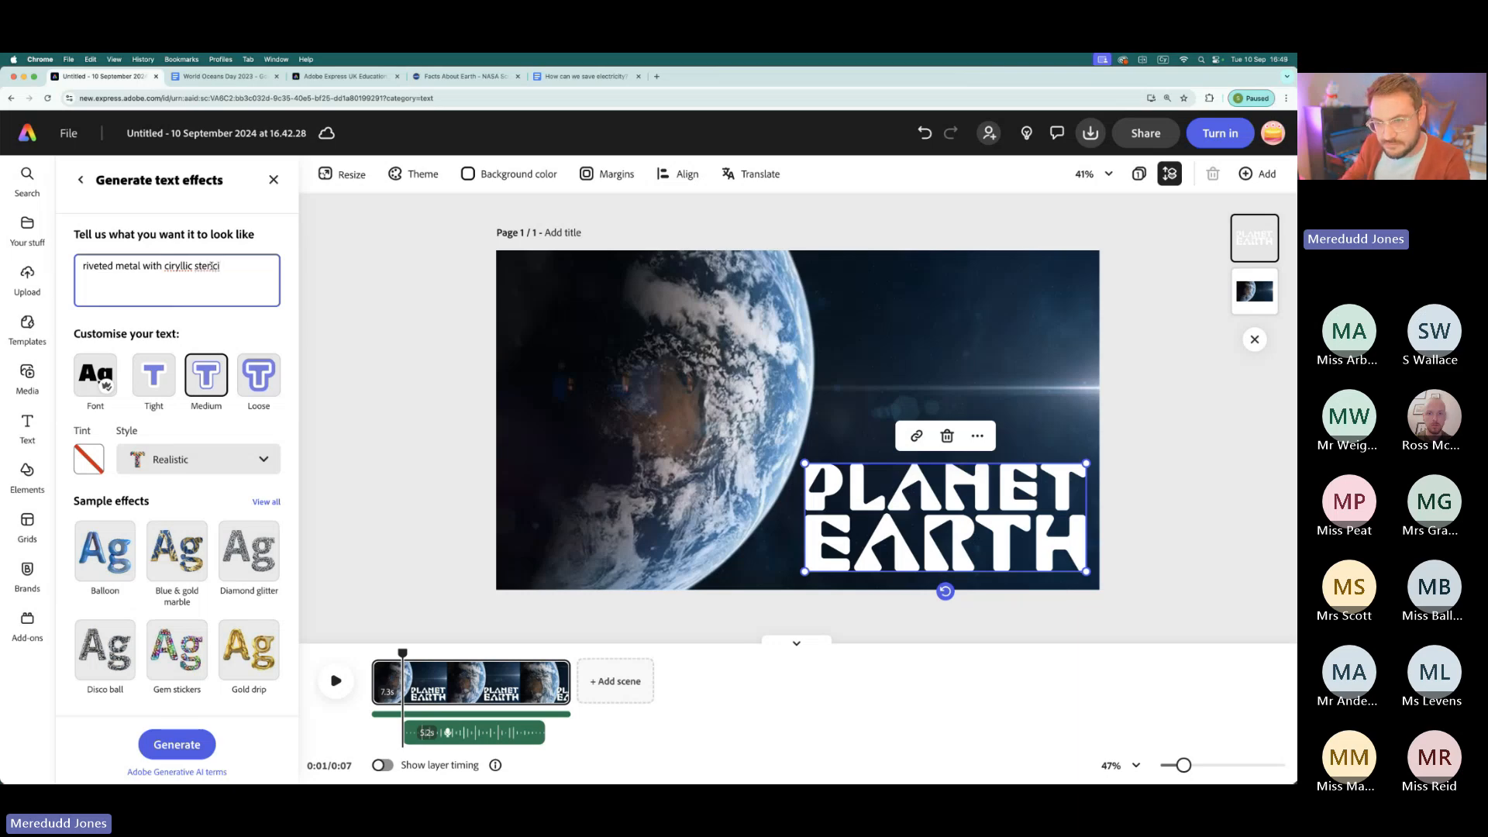
{"action": "type", "text": "ls"}
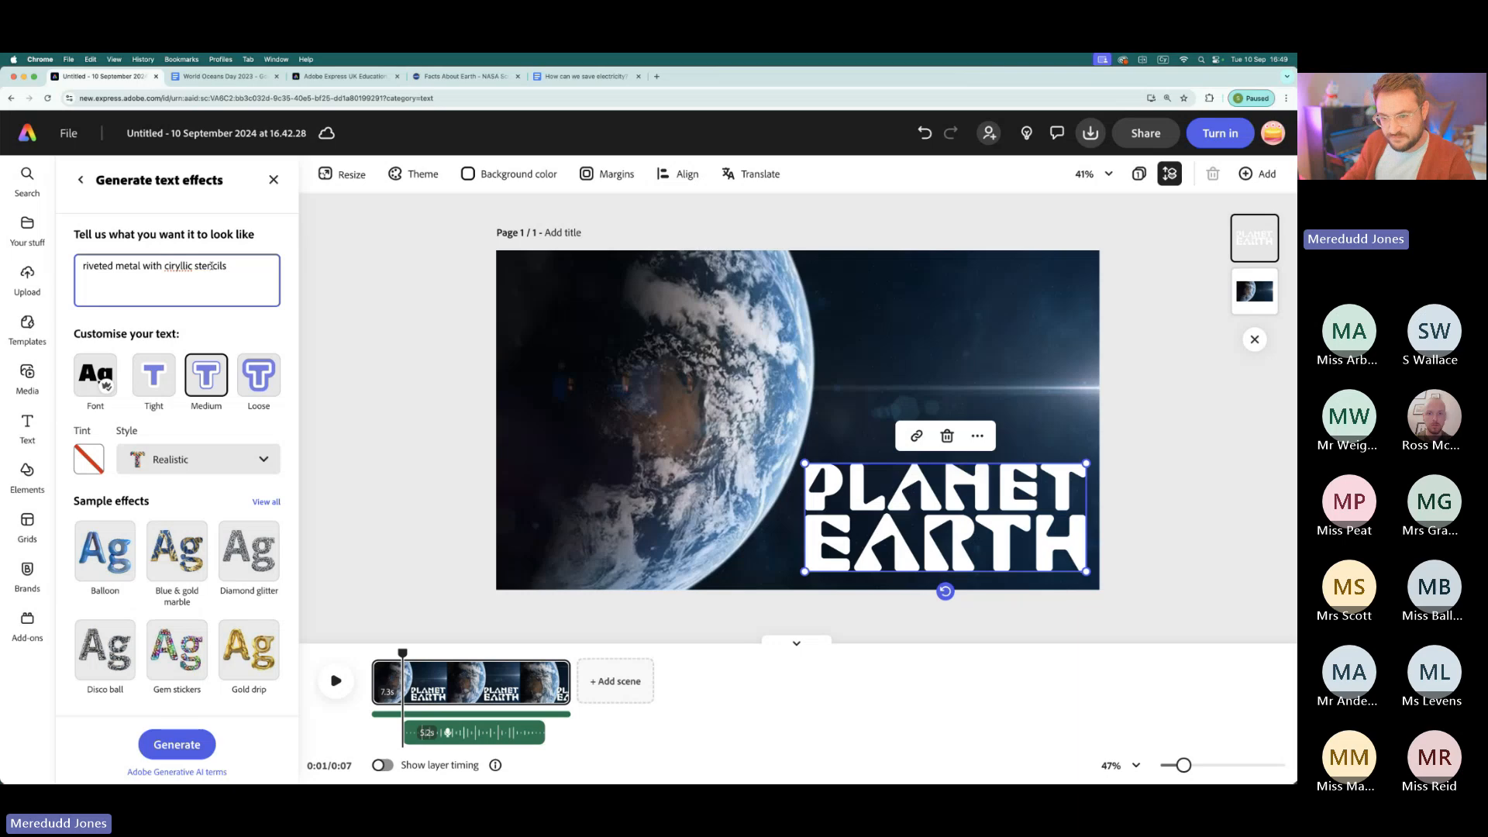
- Generate the text effect and apply the third riveted-metal result to the title
{"action": "left_click", "coordinate": [172, 742]}
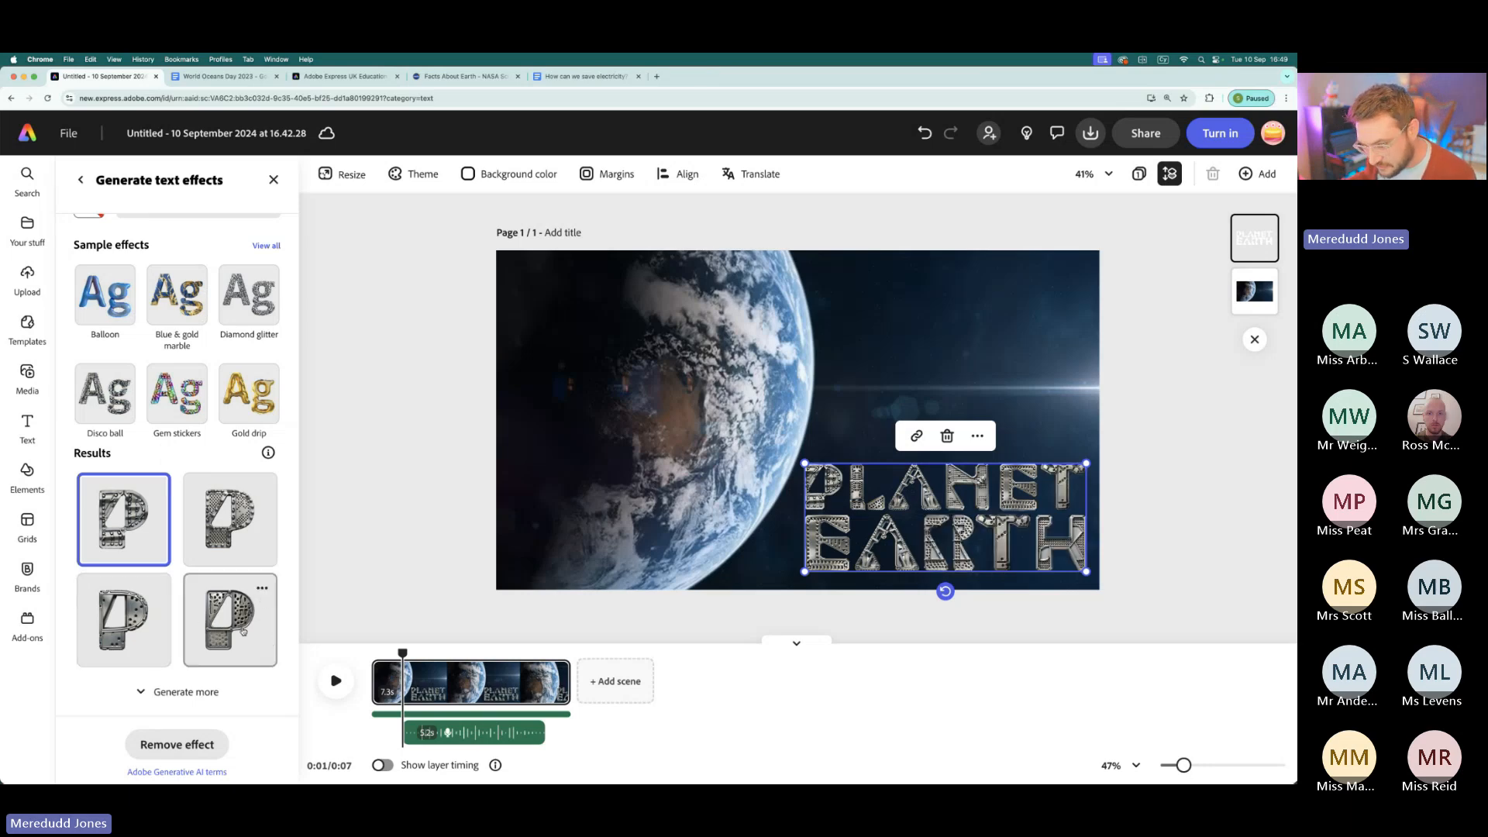
{"action": "left_click", "coordinate": [142, 619]}
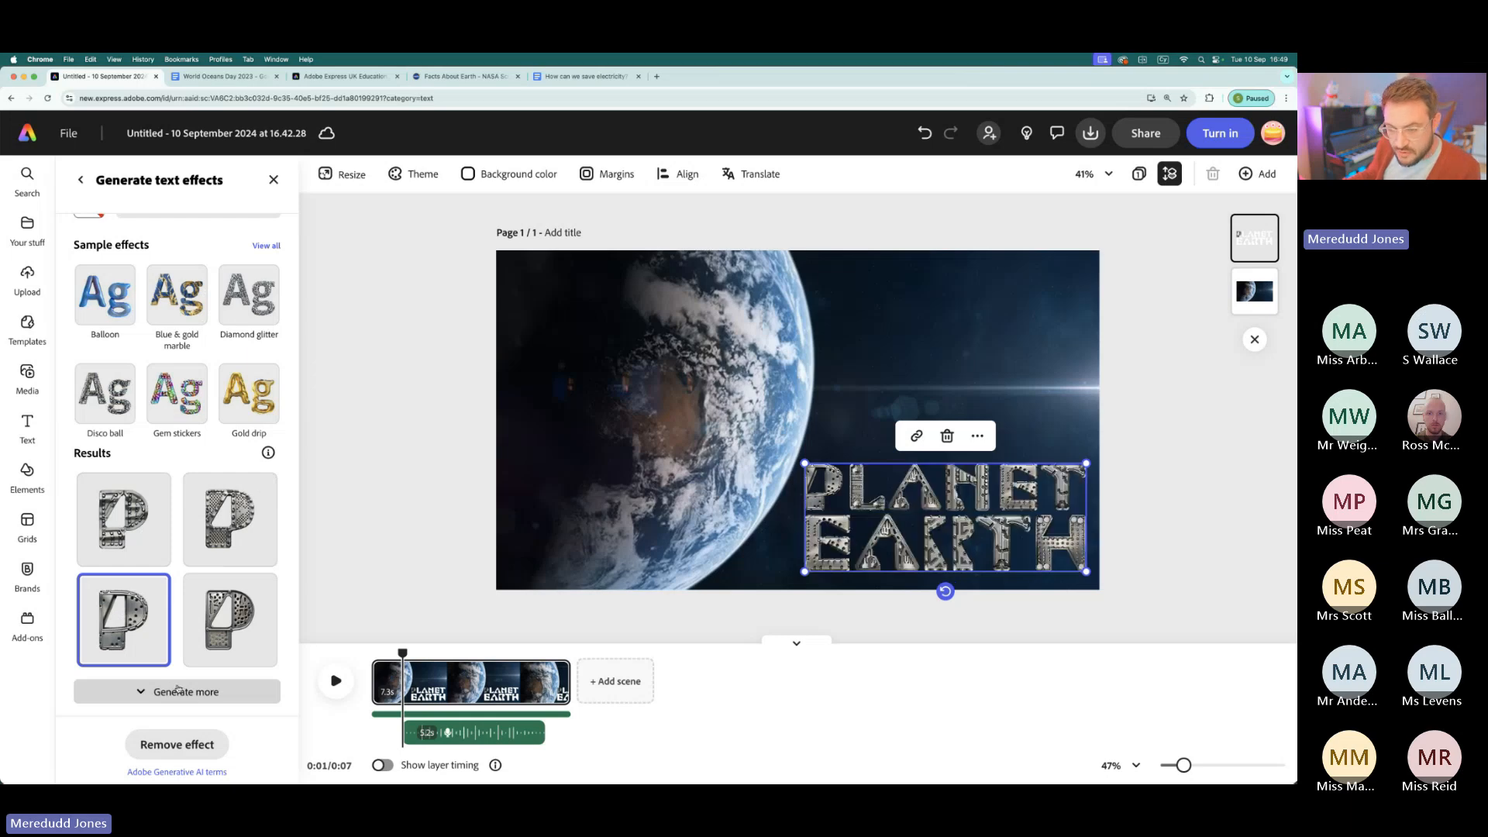
{"action": "scroll", "coordinate": [147, 349], "scroll_direction": "up", "scroll_amount": 5}
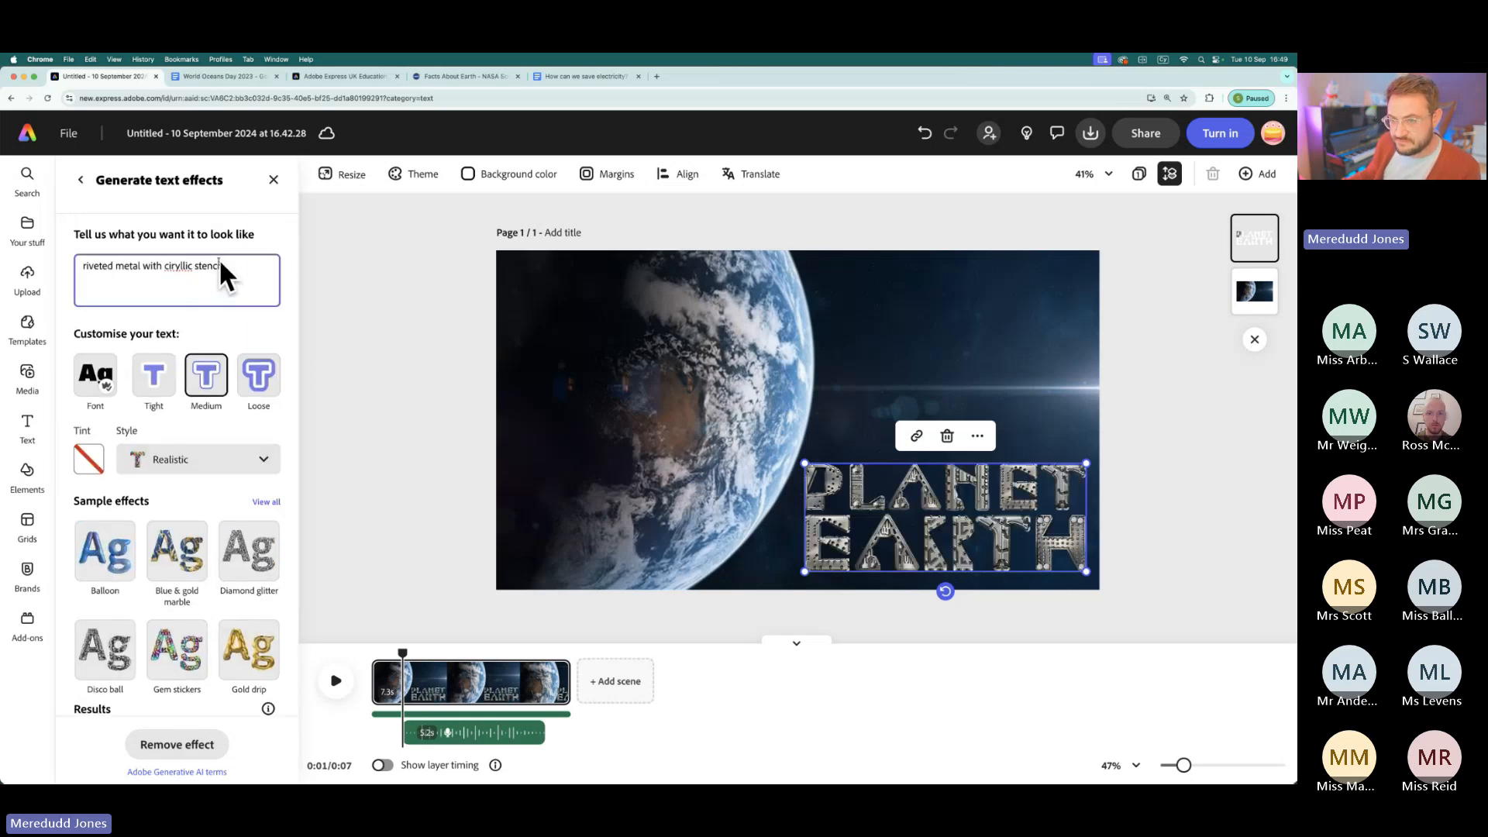
{"action": "scroll", "coordinate": [188, 394], "scroll_direction": "down", "scroll_amount": 5}
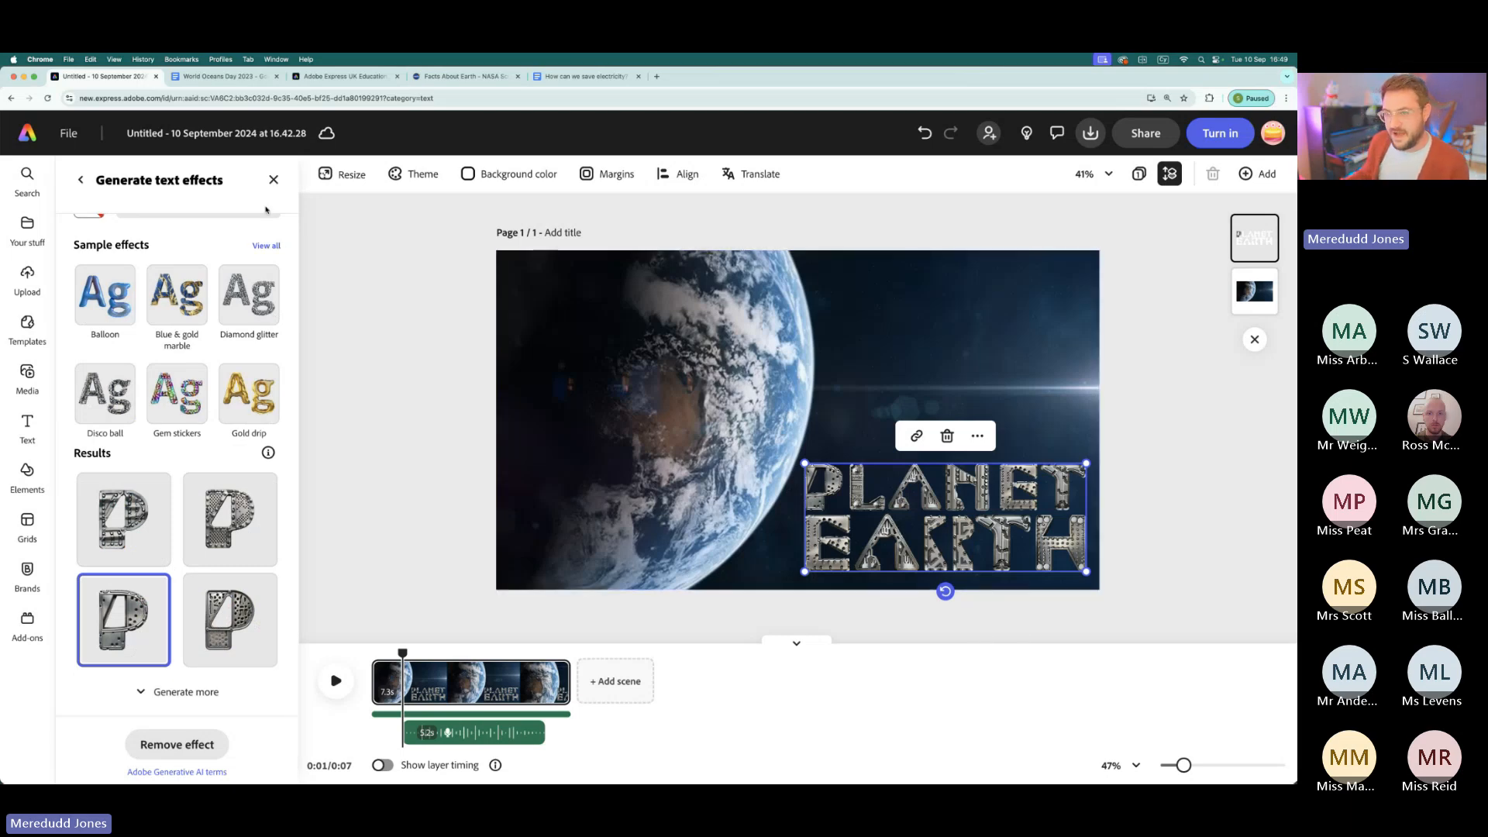
{"action": "scroll", "coordinate": [253, 341], "scroll_direction": "up", "scroll_amount": 4}
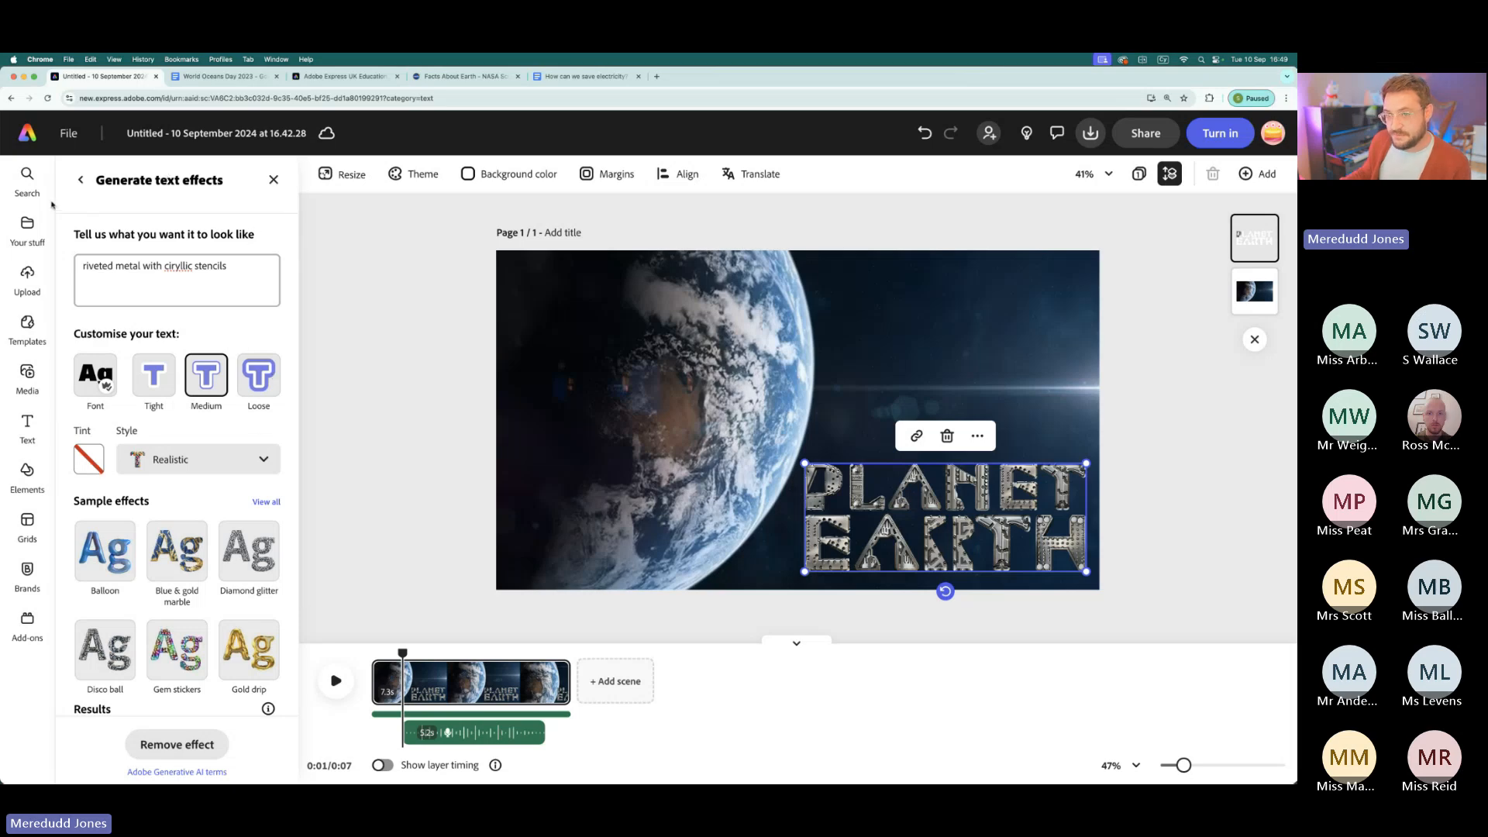
- Give the title an outline with a thickness of 71
{"action": "left_click", "coordinate": [81, 179]}
{"action": "left_click_drag", "start_coordinate": [81, 564], "coordinate": [188, 564]}
{"action": "left_click", "coordinate": [110, 502]}
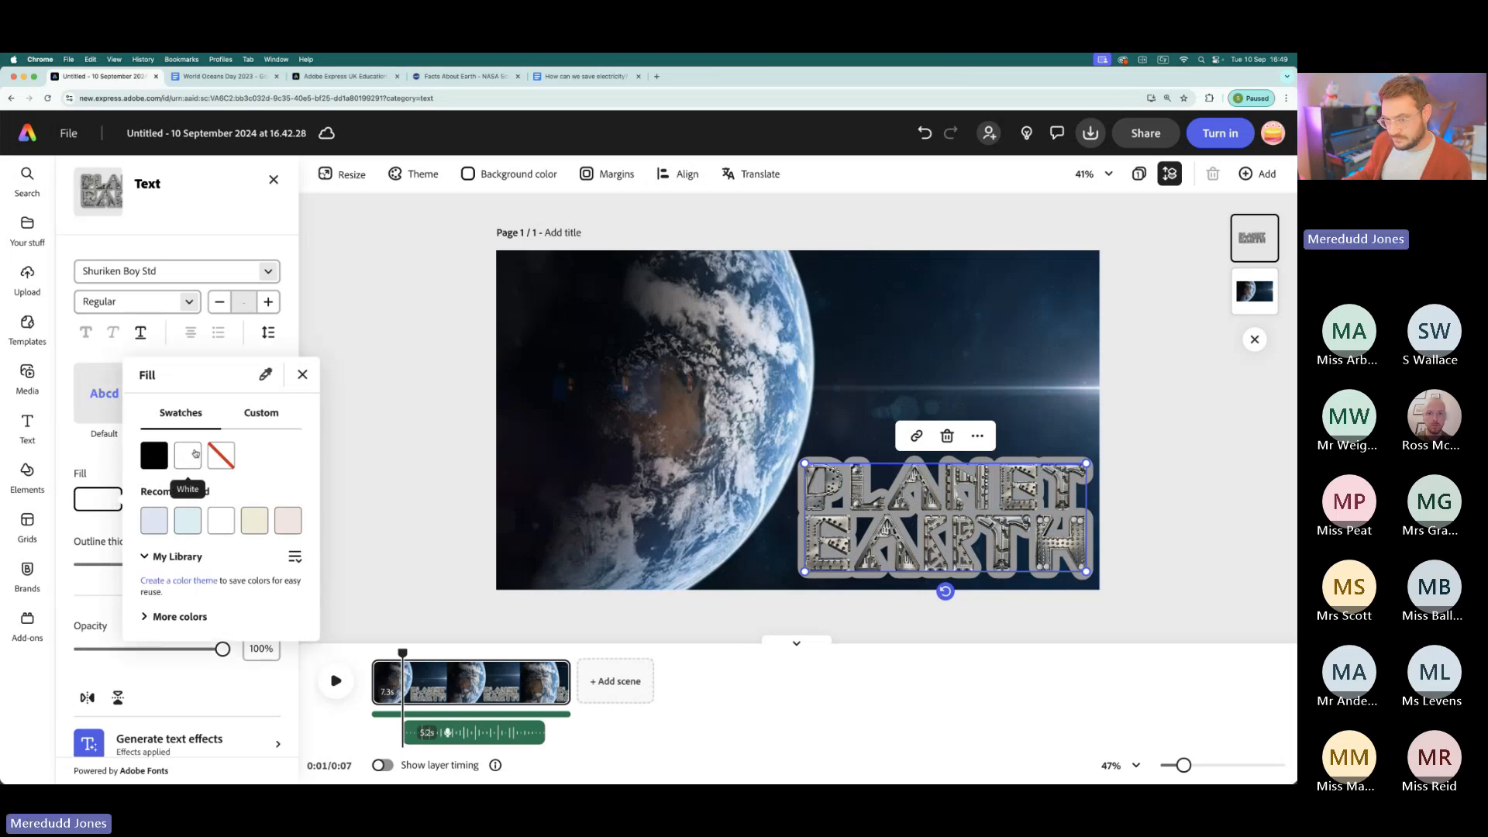
{"action": "left_click", "coordinate": [302, 374]}
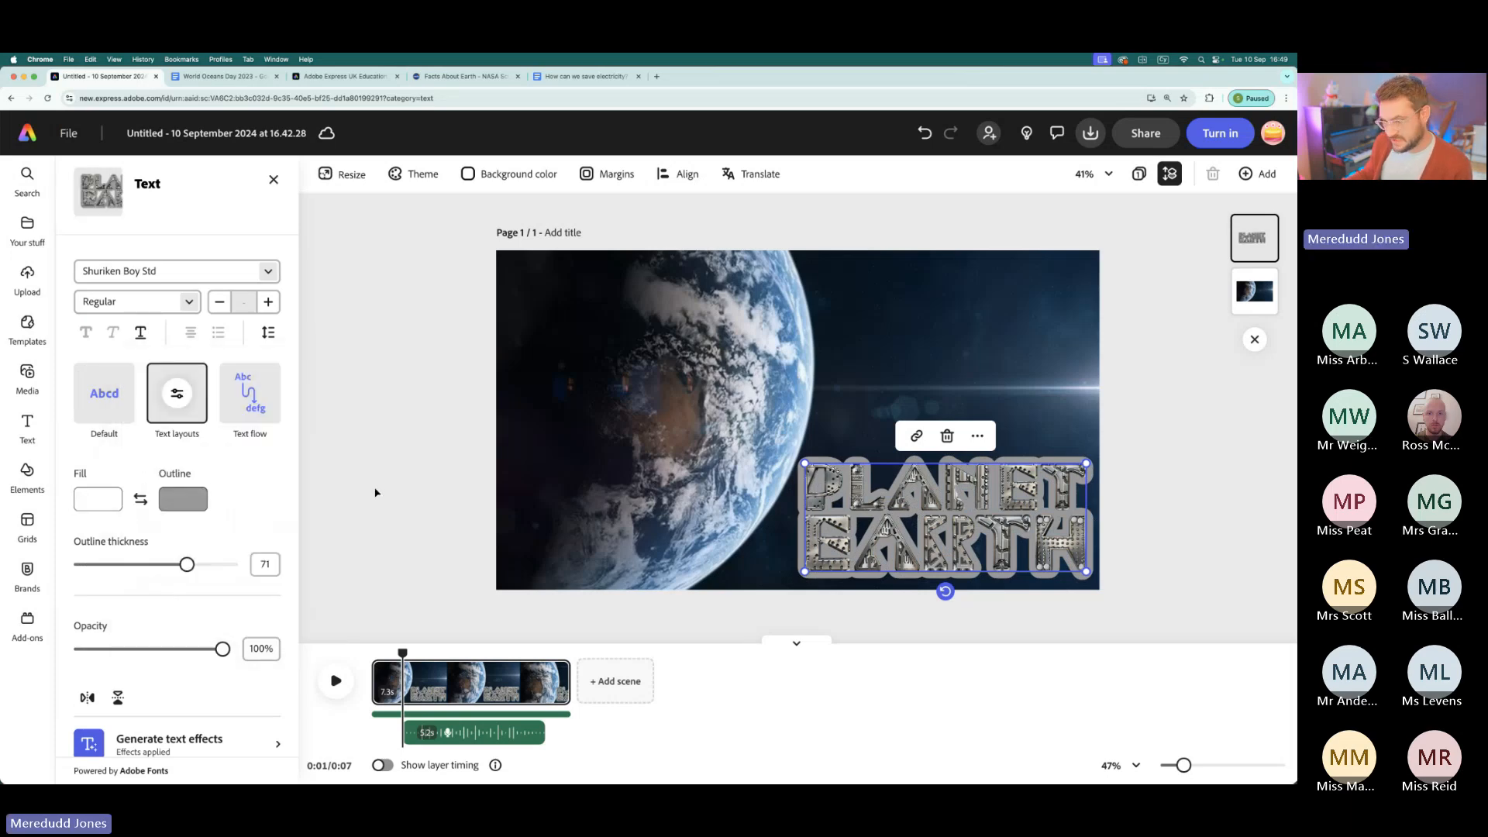
- Make the title's outline white and shrink the text slightly within the lower-right area of the video frame
{"action": "left_click", "coordinate": [183, 500]}
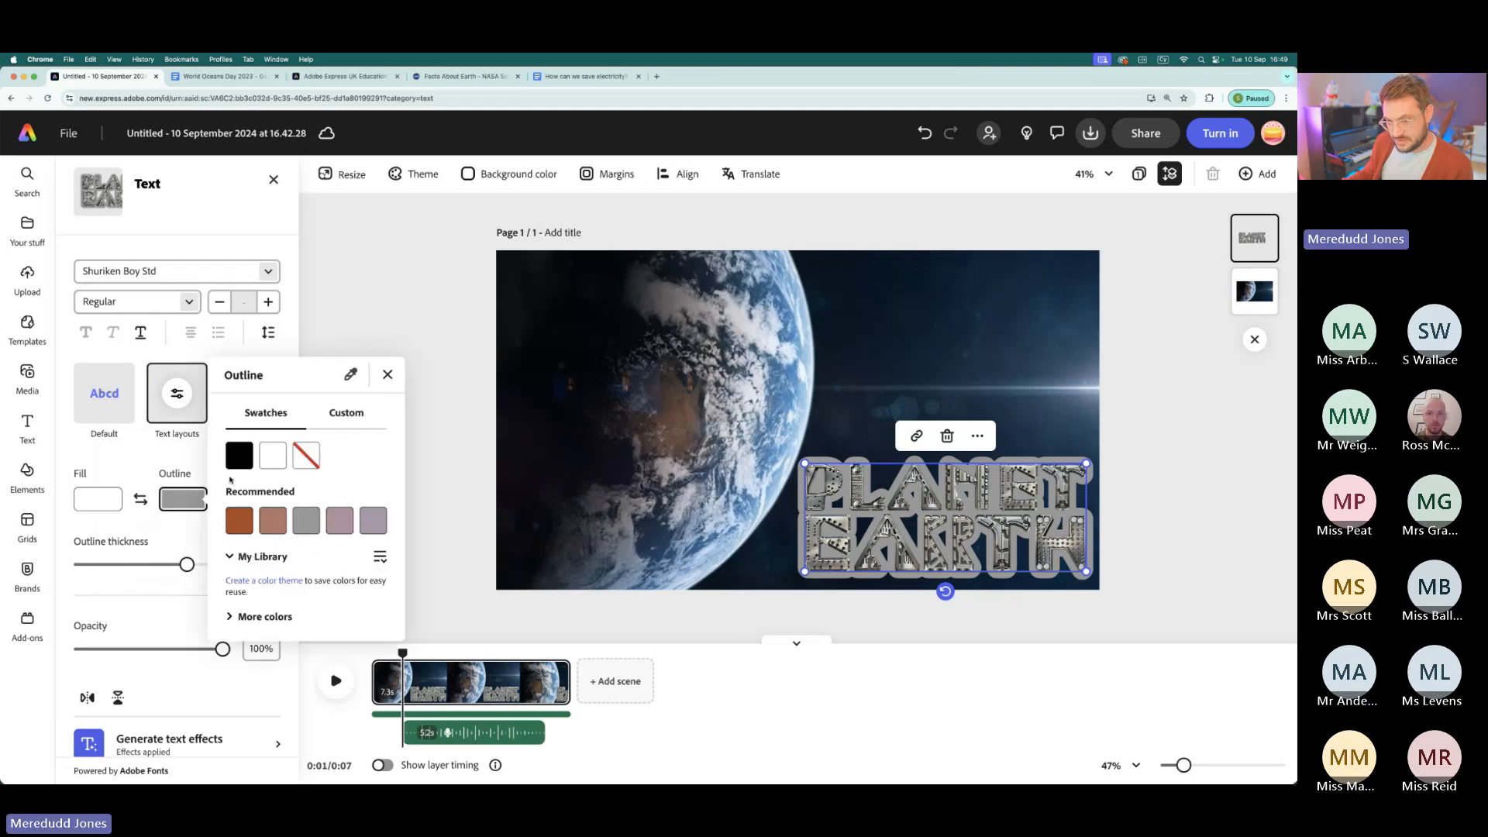
{"action": "left_click", "coordinate": [277, 461]}
{"action": "left_click", "coordinate": [388, 375]}
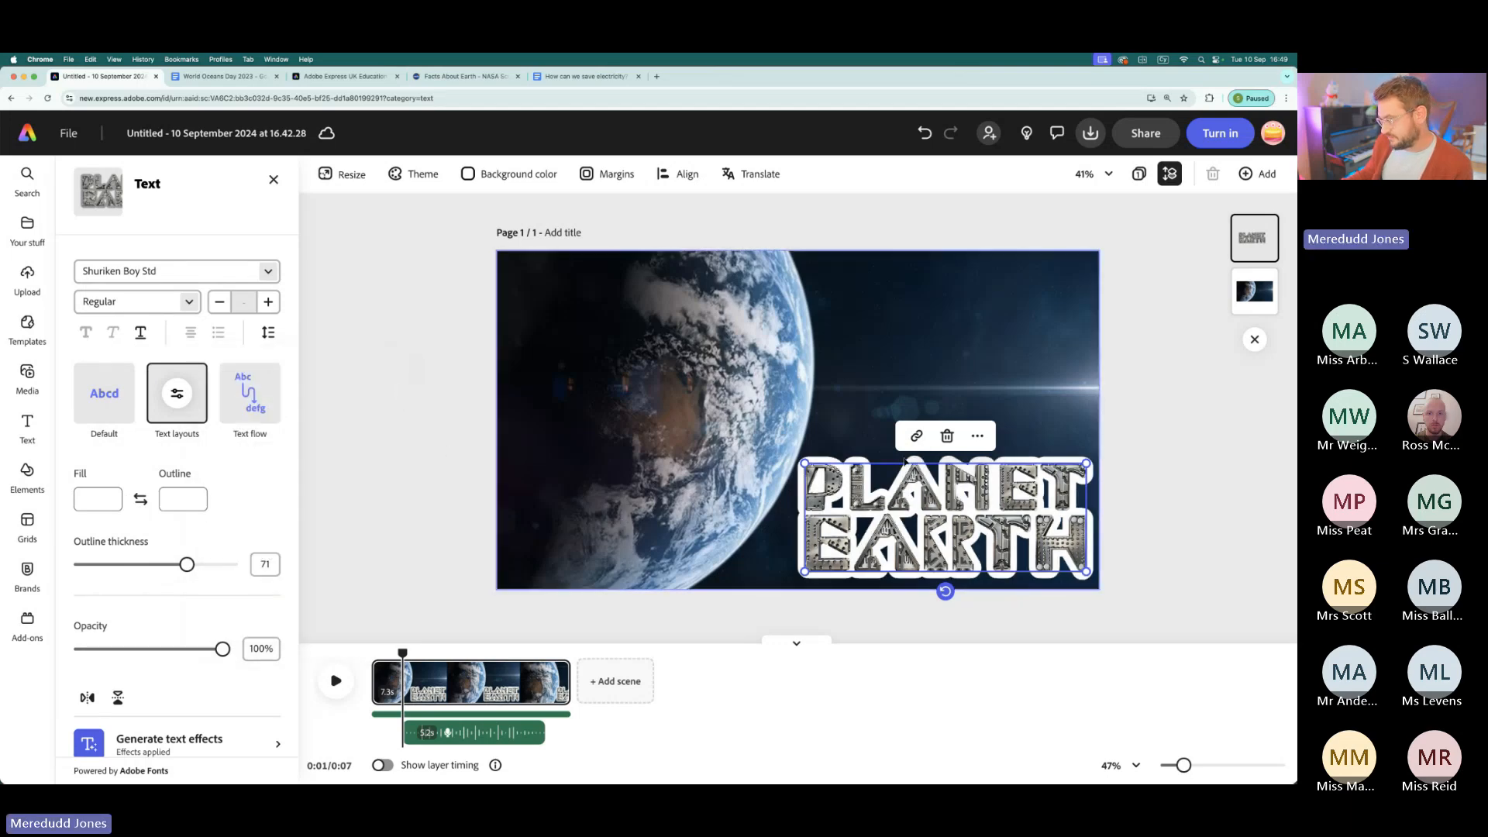
{"action": "left_click_drag", "start_coordinate": [805, 464], "coordinate": [826, 472]}
{"action": "left_click_drag", "start_coordinate": [980, 524], "coordinate": [975, 524]}
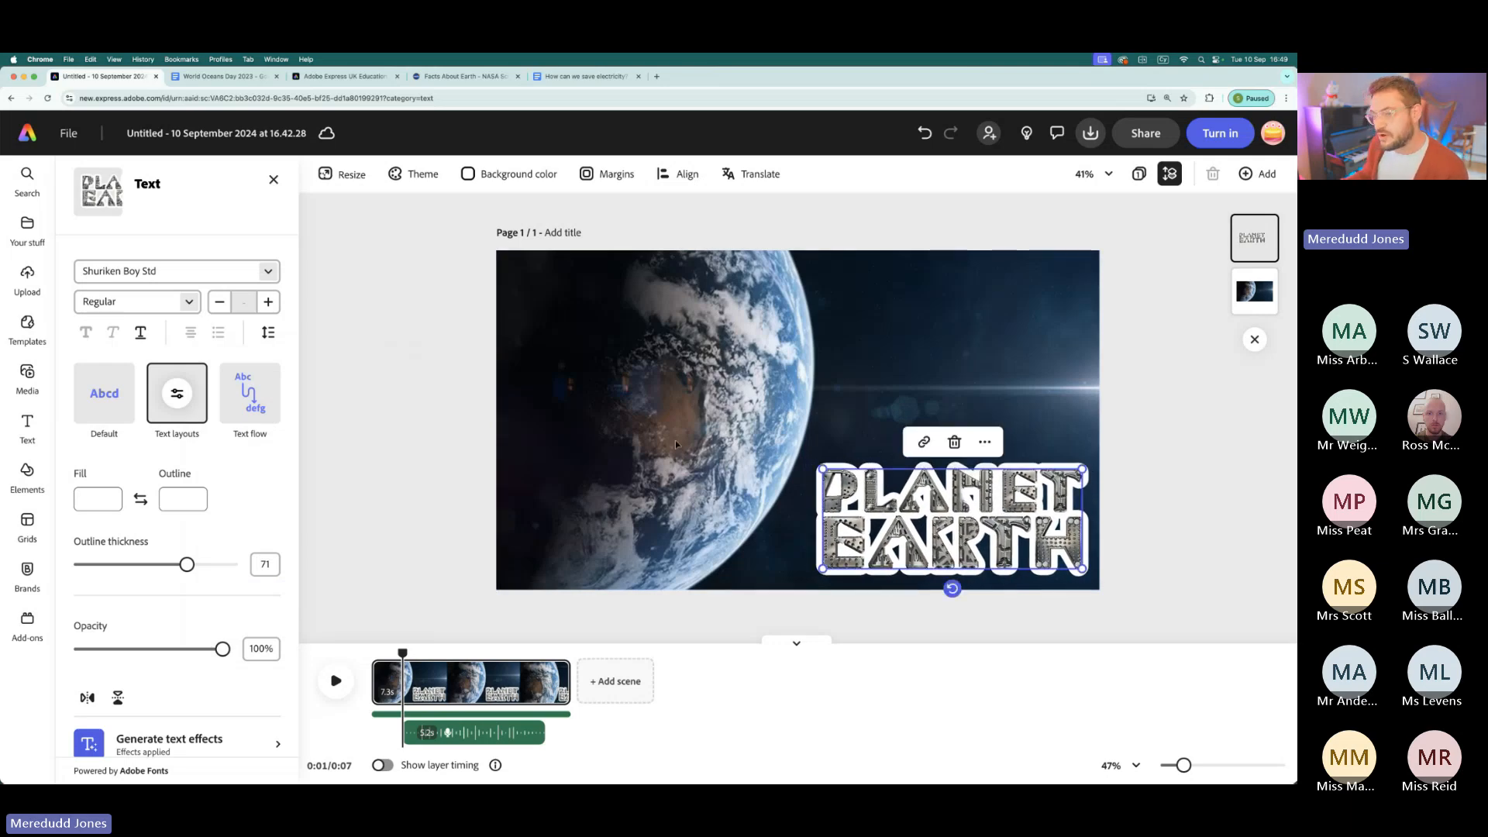
- Apply the Rise entrance animation to the title
{"action": "scroll", "coordinate": [235, 518], "scroll_direction": "down", "scroll_amount": 3}
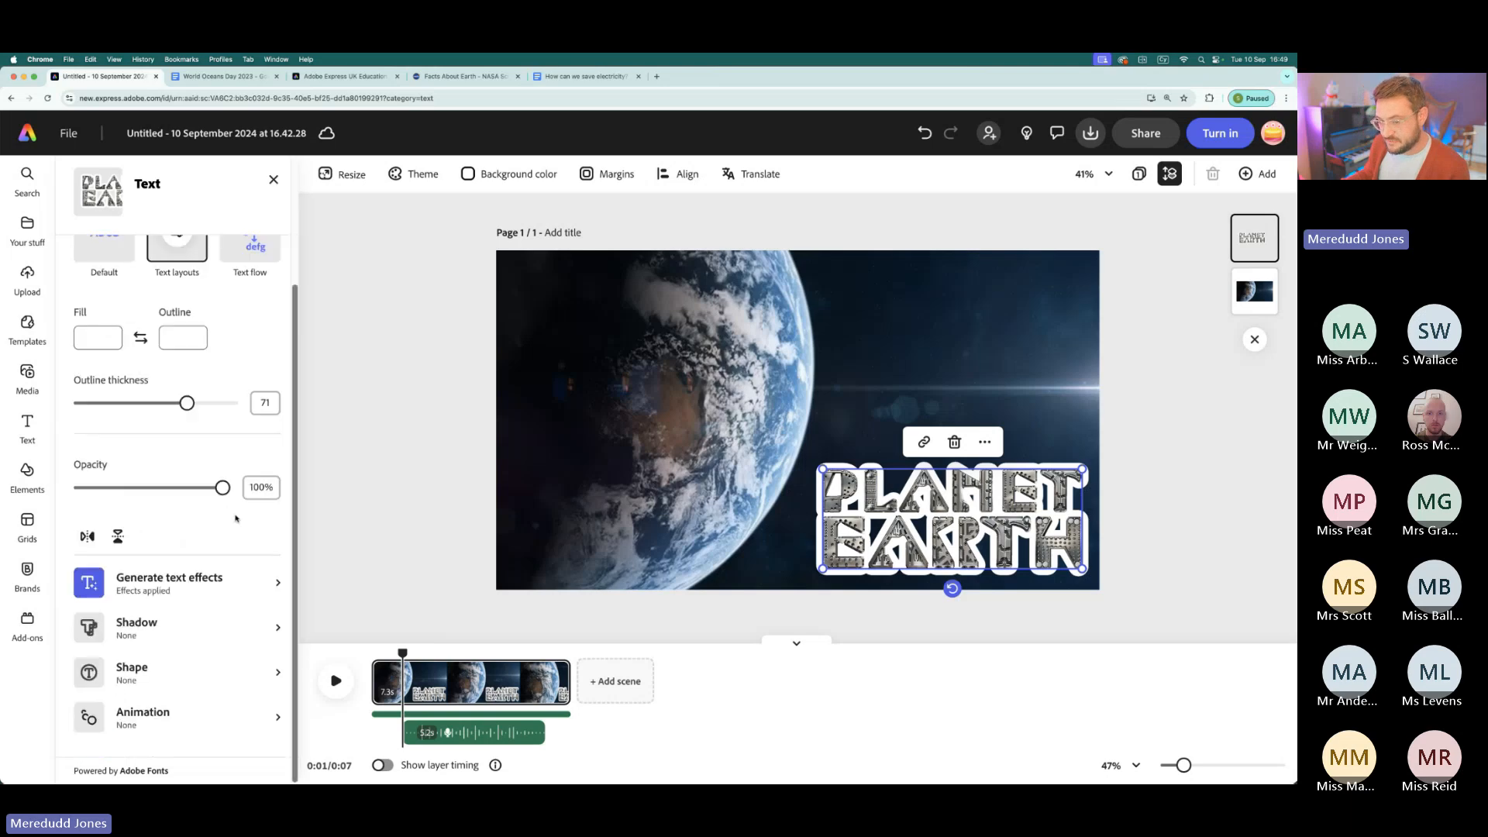
{"action": "left_click", "coordinate": [142, 717]}
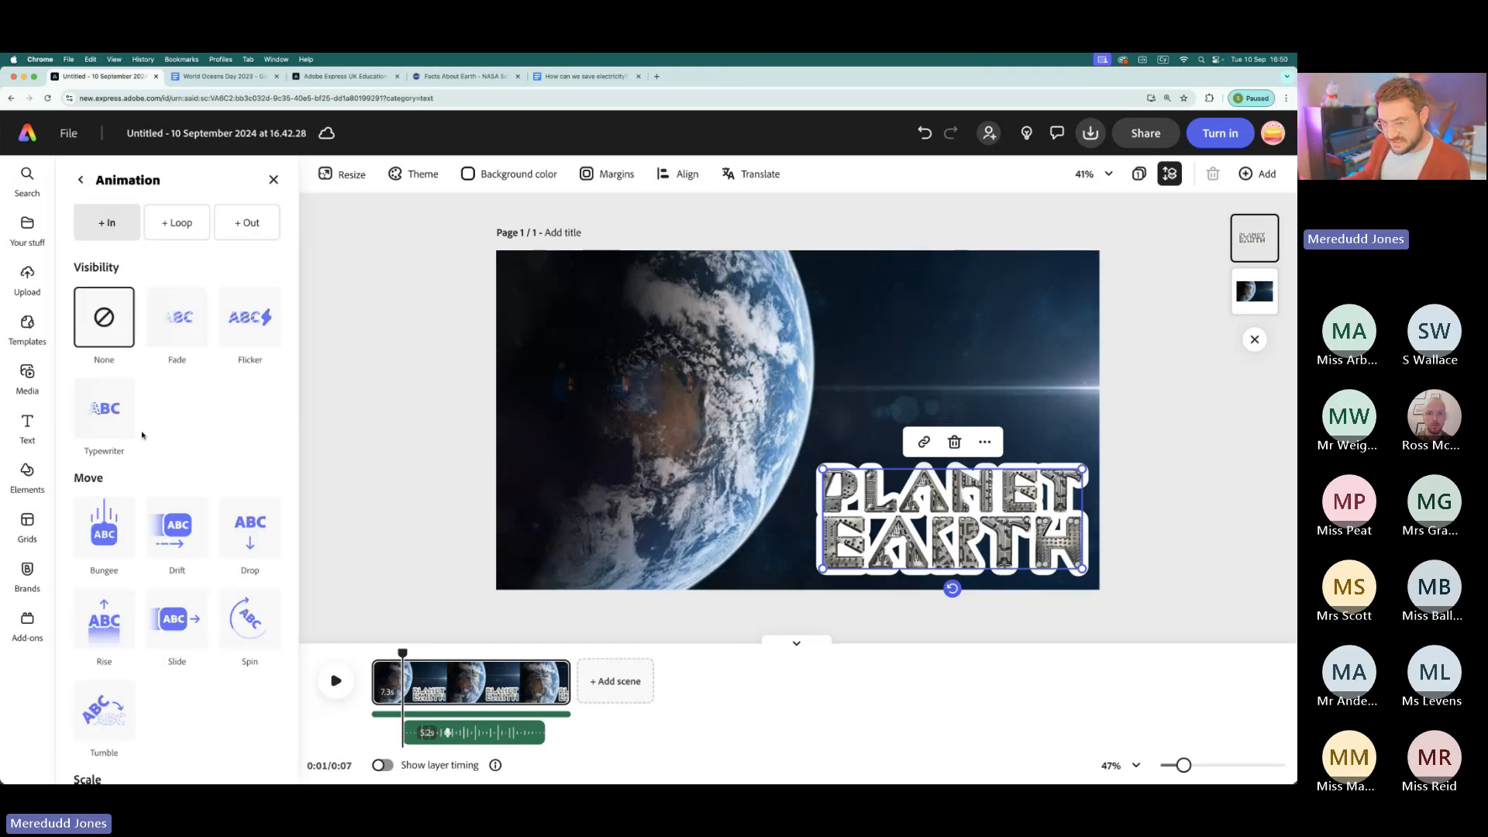
{"action": "scroll", "coordinate": [227, 692], "scroll_direction": "down", "scroll_amount": 2}
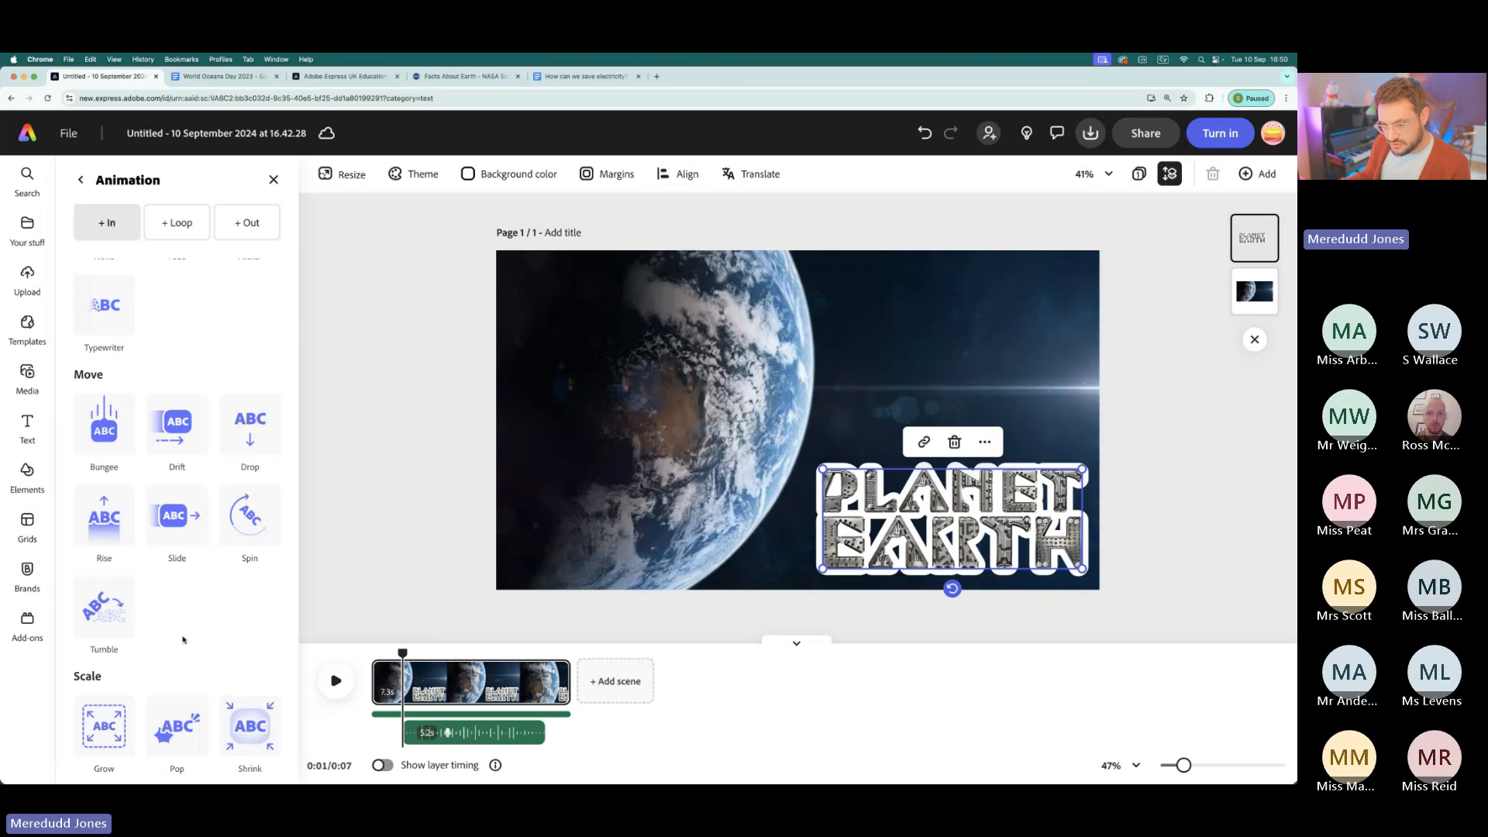
{"action": "left_click", "coordinate": [106, 519]}
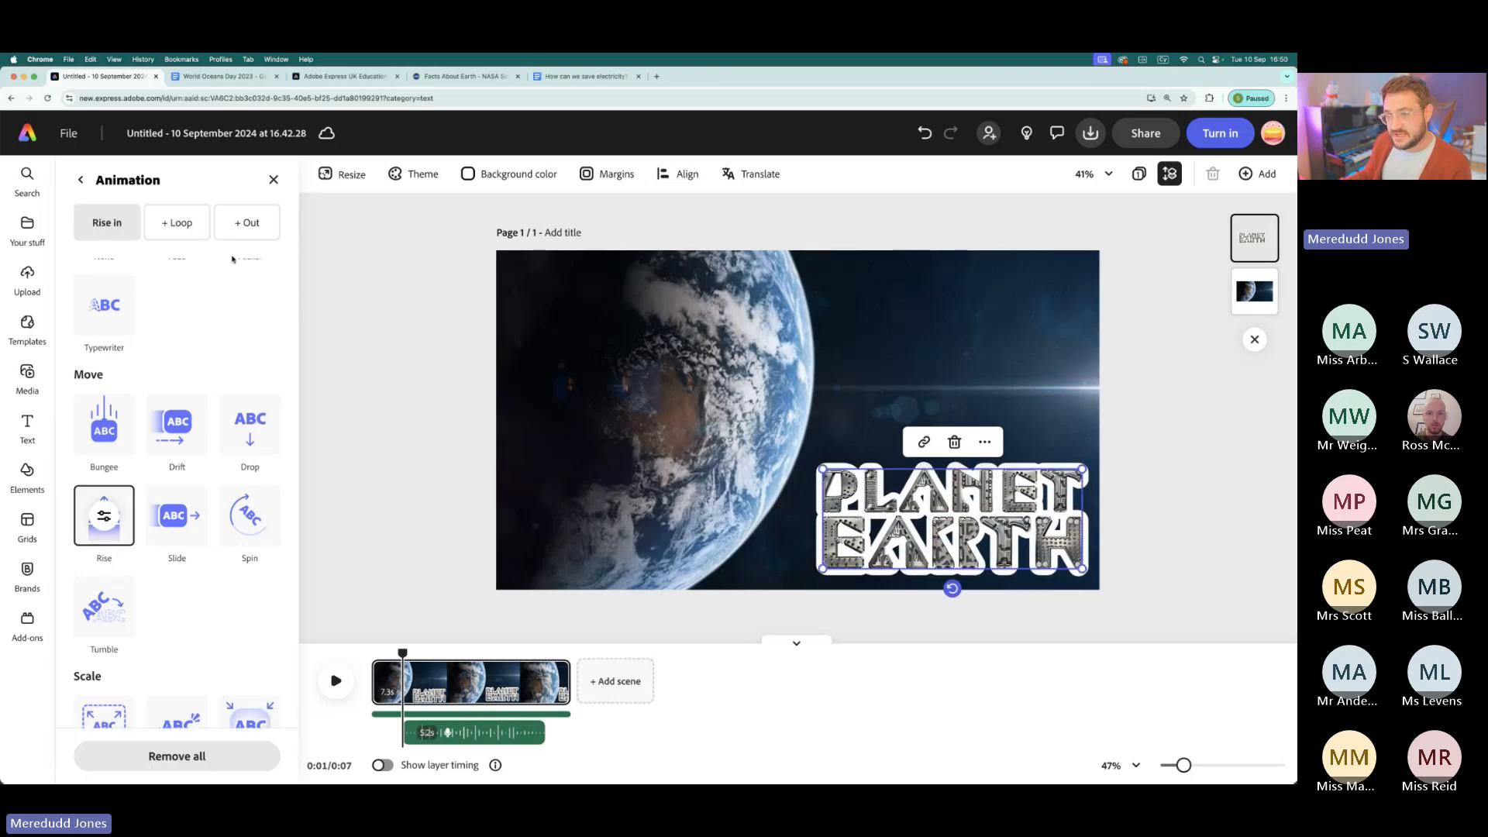
{"action": "scroll", "coordinate": [231, 259], "scroll_direction": "up", "scroll_amount": 3}
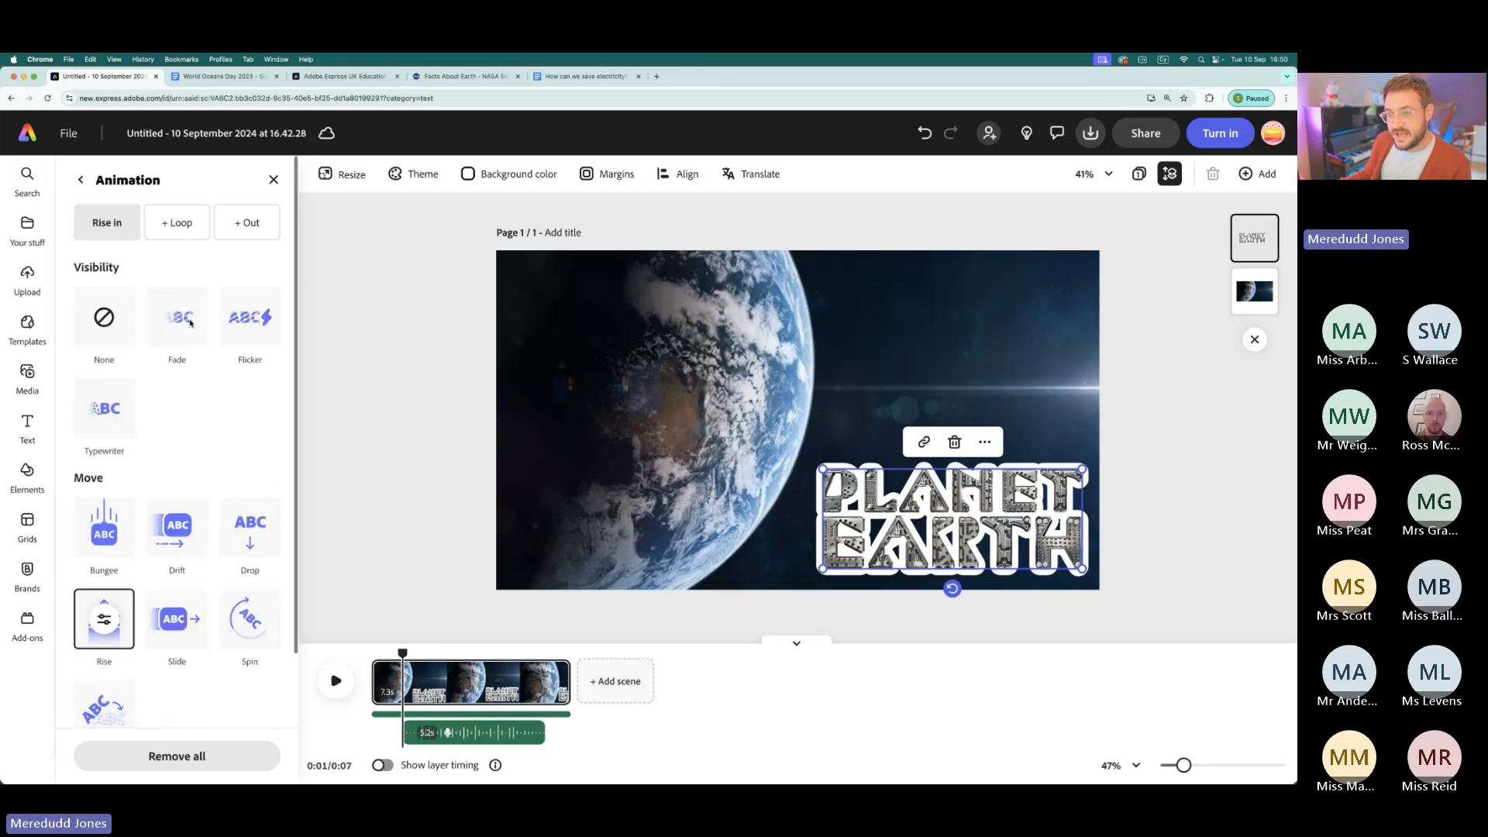
- Add the Blinking loop animation to the title and preview the video from its start
{"action": "left_click", "coordinate": [186, 229]}
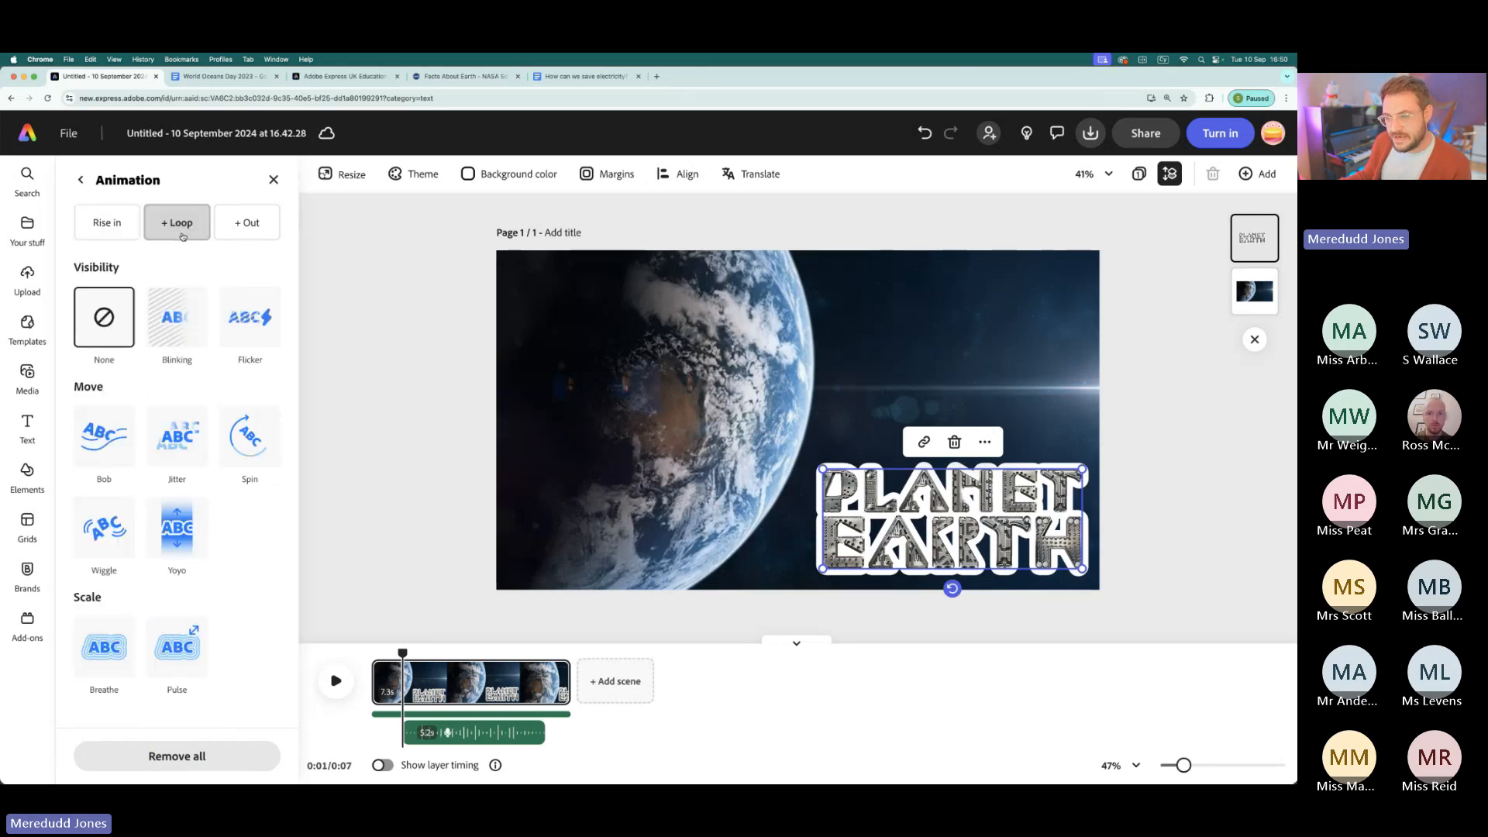
{"action": "left_click", "coordinate": [179, 321]}
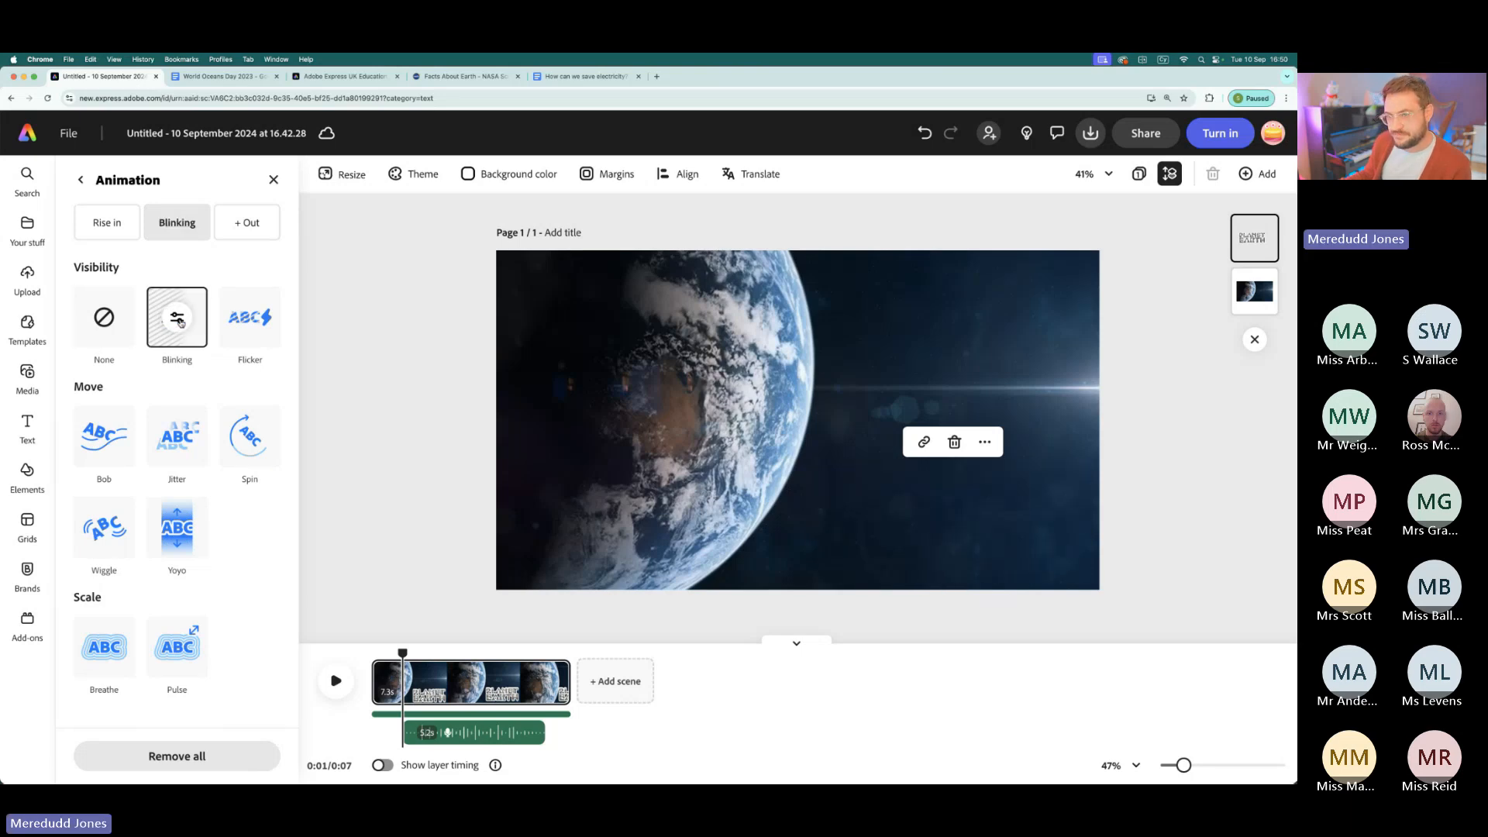
{"action": "left_click", "coordinate": [252, 226]}
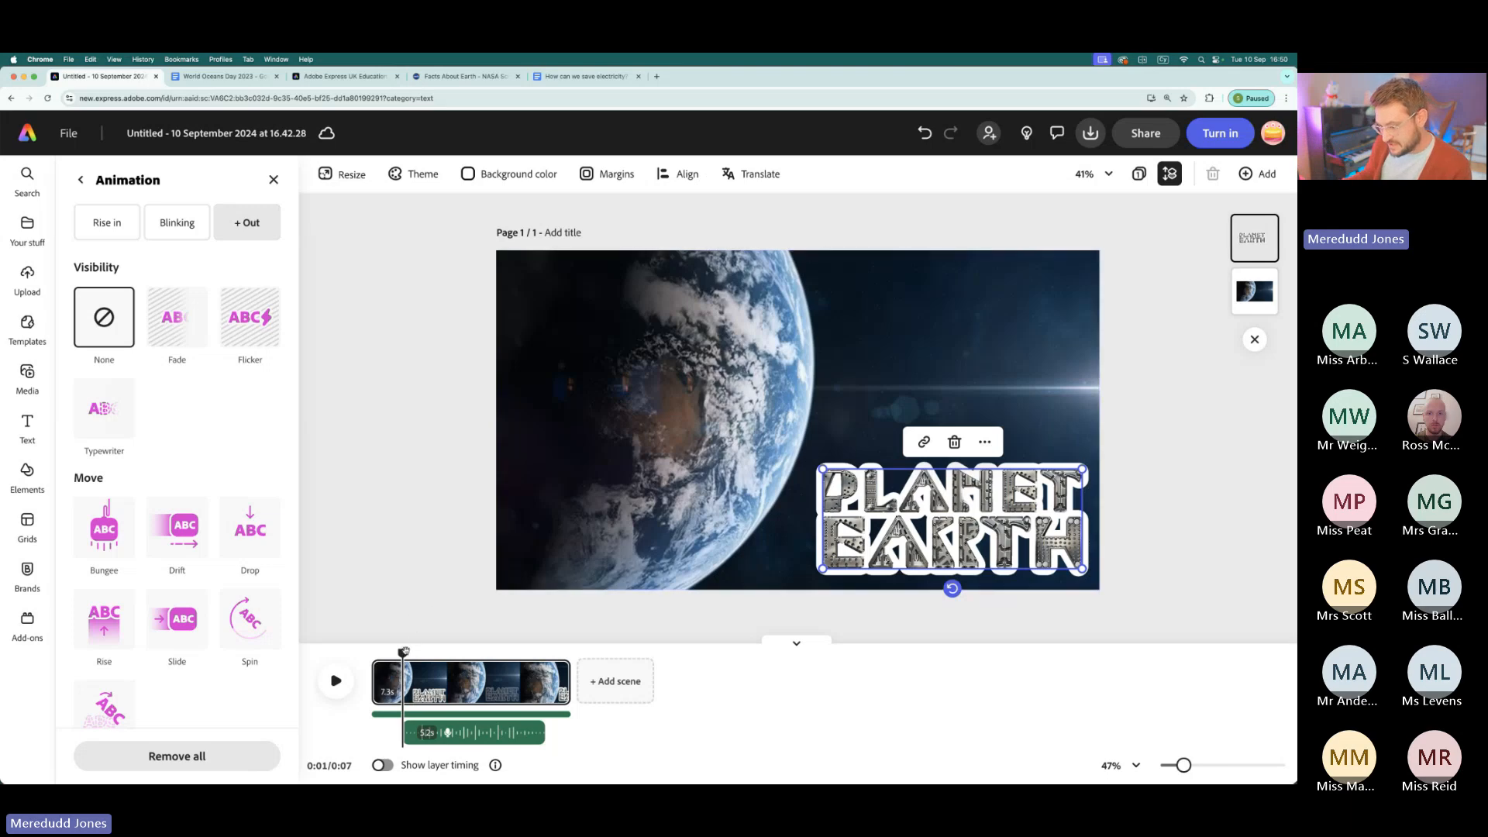
{"action": "left_click_drag", "start_coordinate": [403, 653], "coordinate": [370, 605]}
{"action": "left_click", "coordinate": [337, 686]}
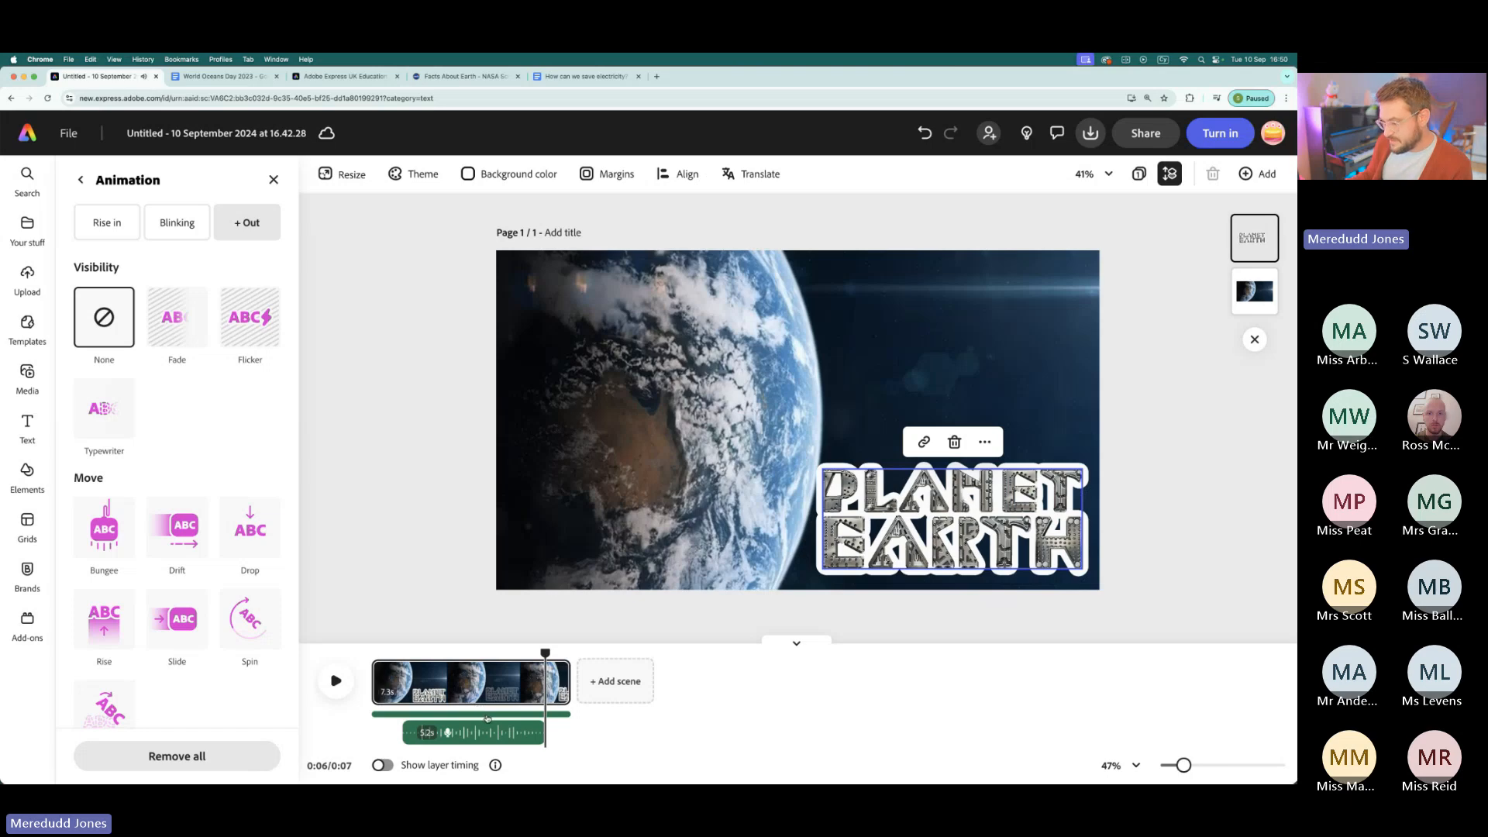
- Lower the volume of the sci-fi music track to 48%
{"action": "left_click", "coordinate": [486, 717]}
{"action": "left_click", "coordinate": [498, 714]}
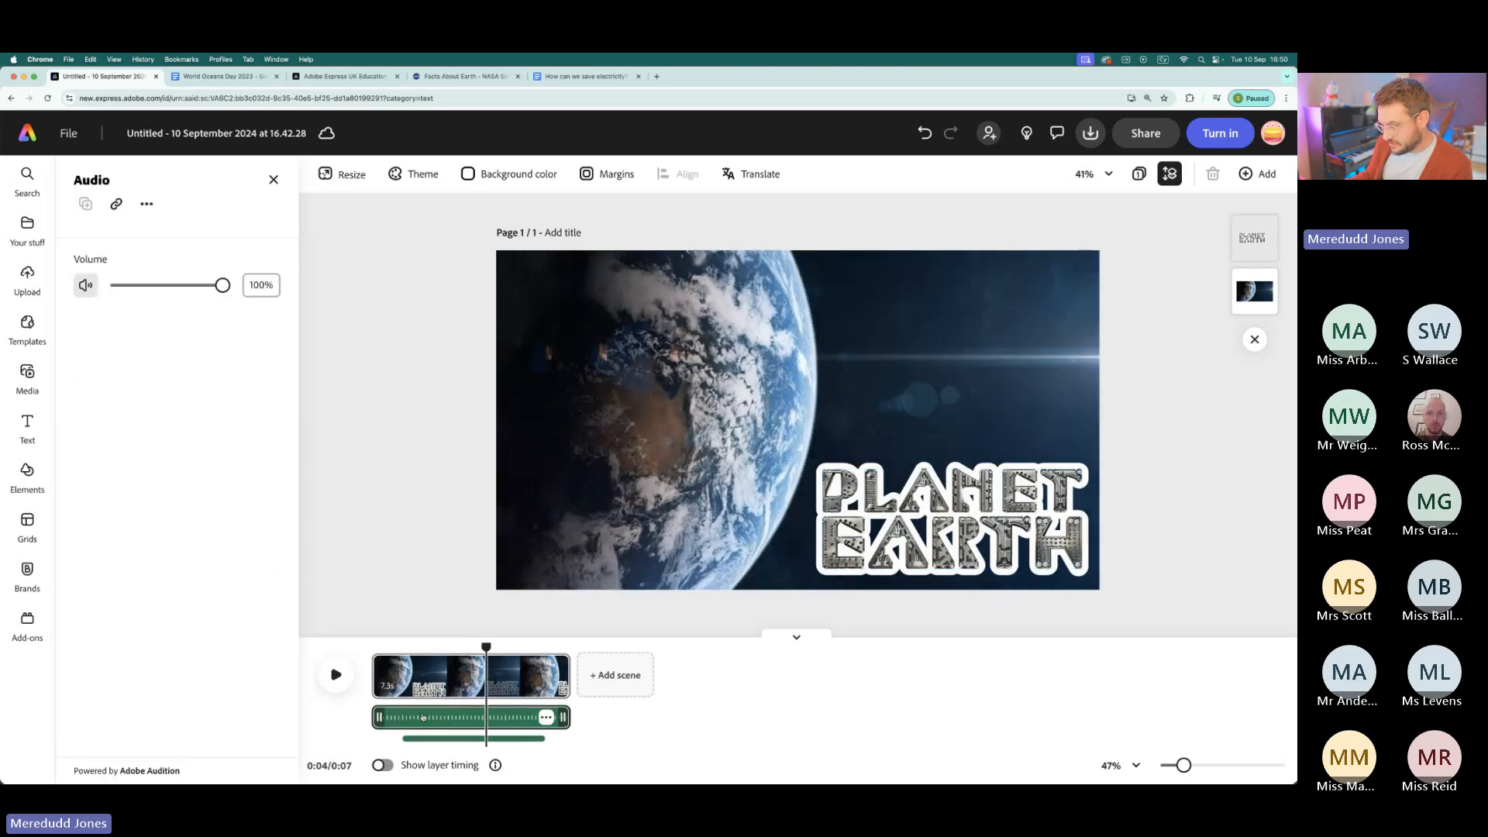
{"action": "left_click_drag", "start_coordinate": [222, 285], "coordinate": [169, 285]}
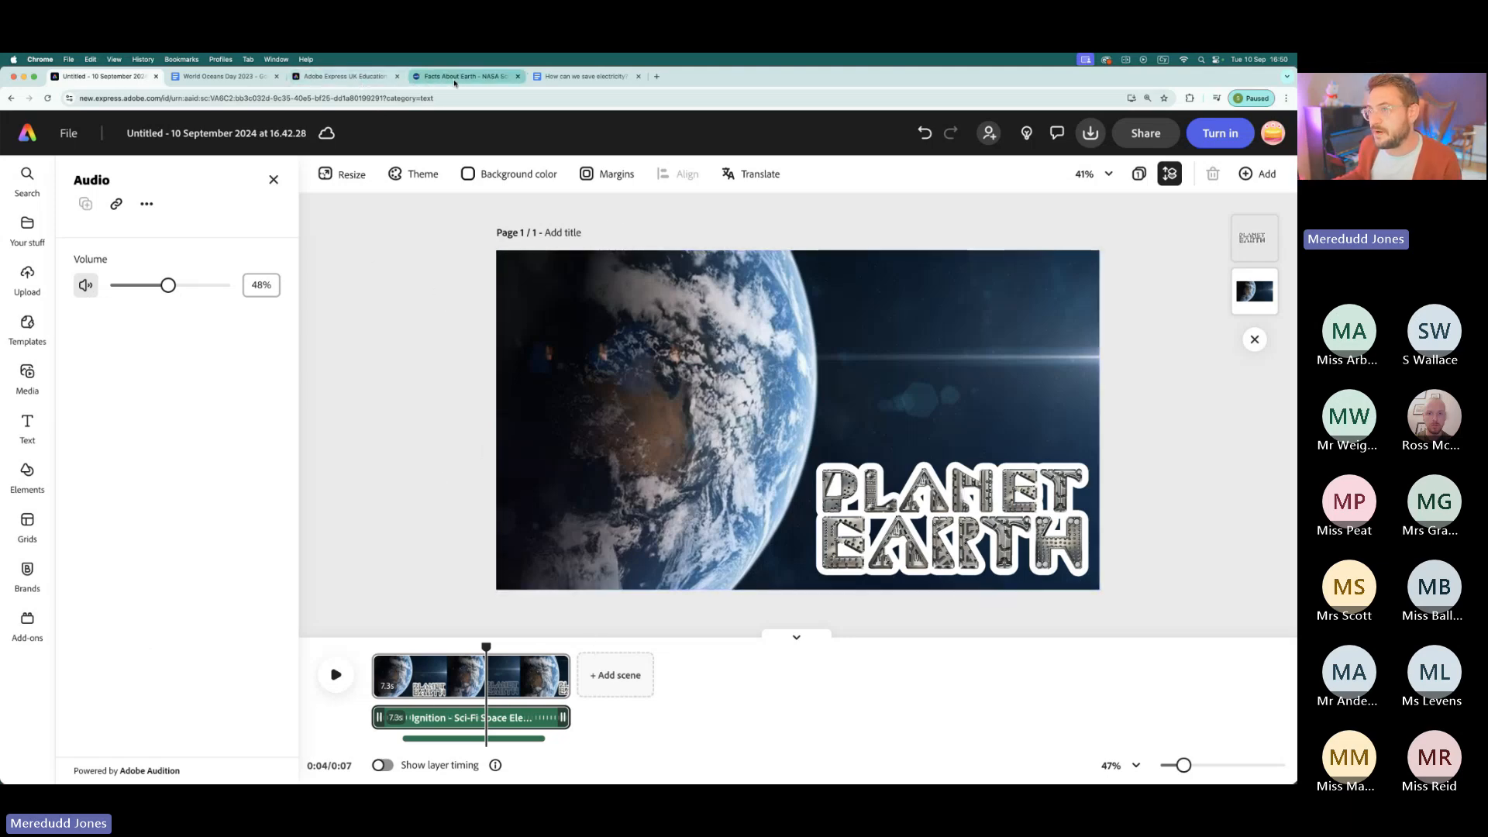
- Look at NASA's Facts About Earth page in the browser and return to the Adobe Express video project
{"action": "left_click", "coordinate": [463, 76]}
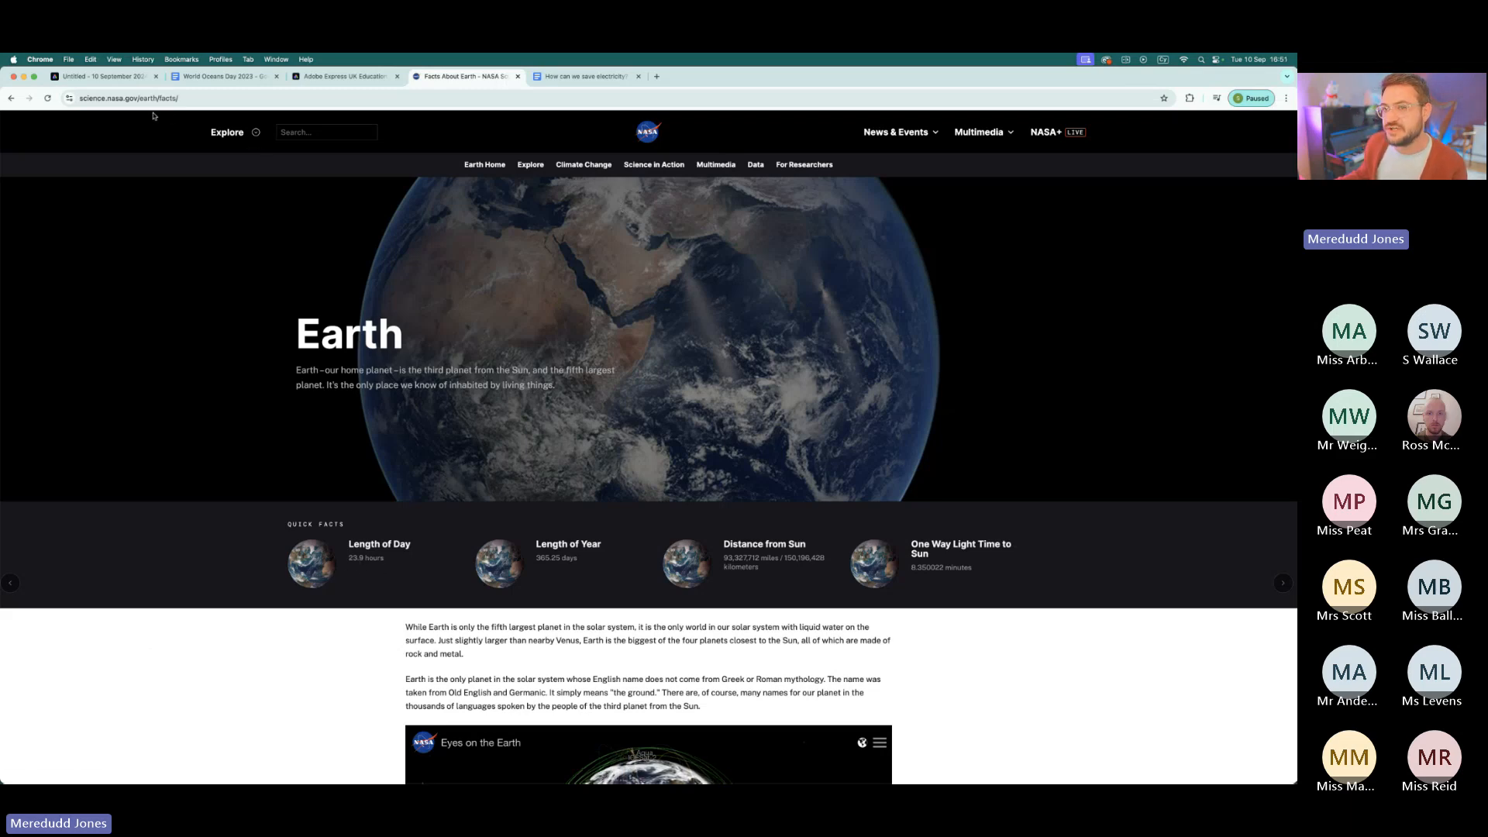
{"action": "left_click", "coordinate": [101, 76]}
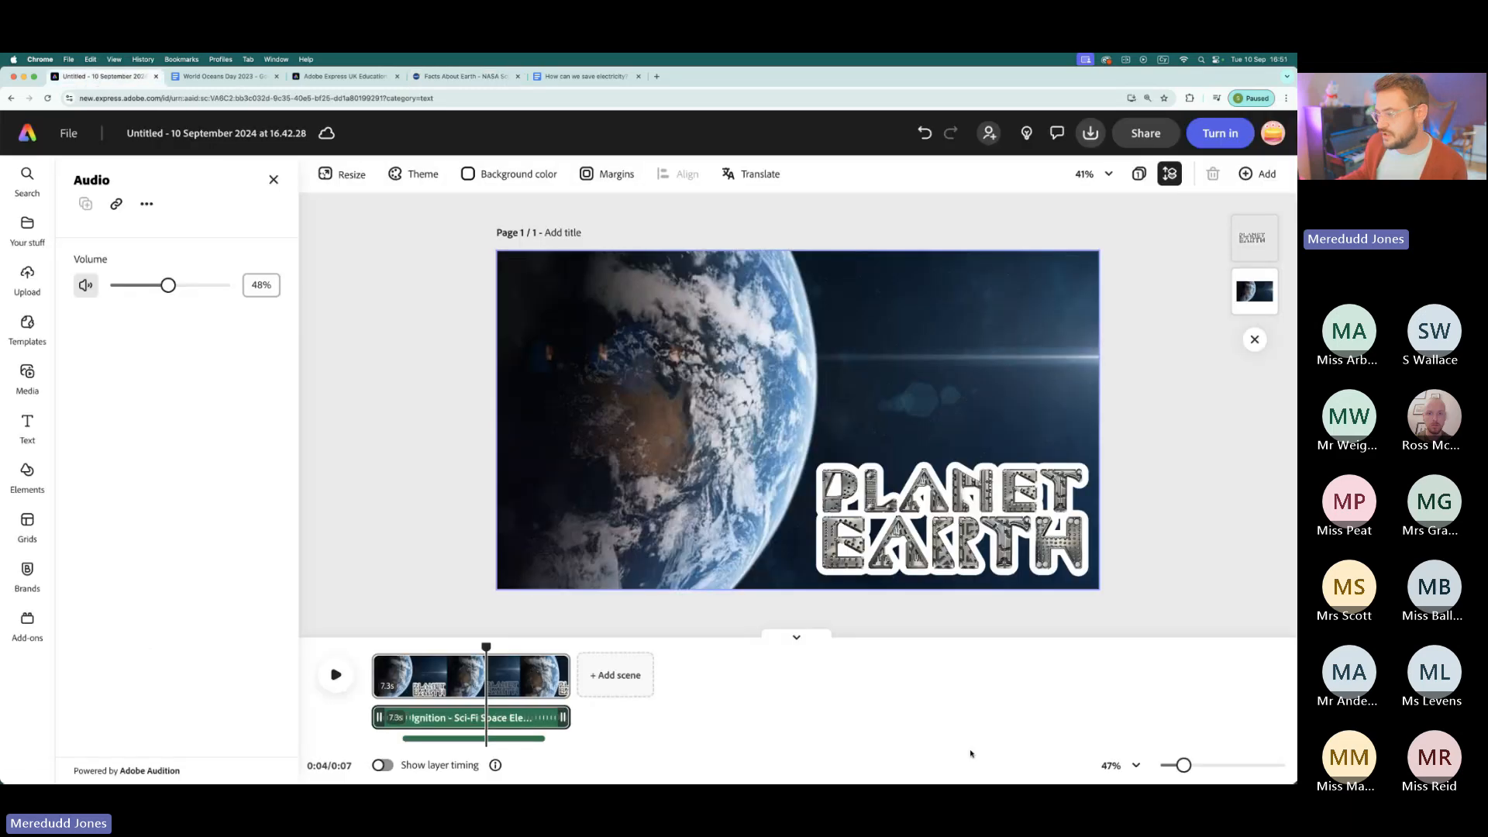
- Add a second scene and fill it with the 10-second Milky Way clip from a stock video search for "space"
{"action": "left_click", "coordinate": [616, 676]}
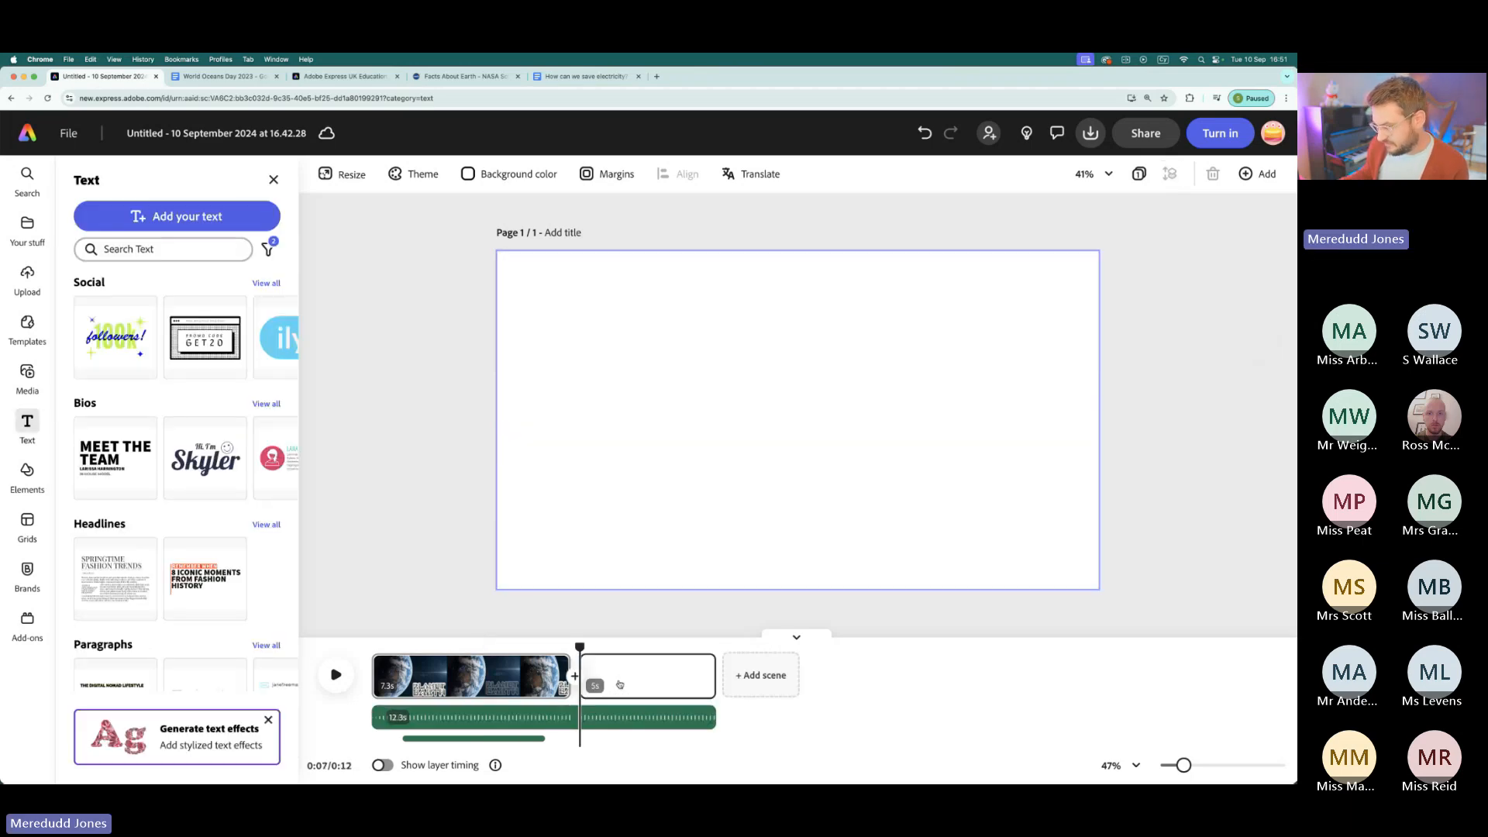
{"action": "mouse_move", "coordinate": [26, 378]}
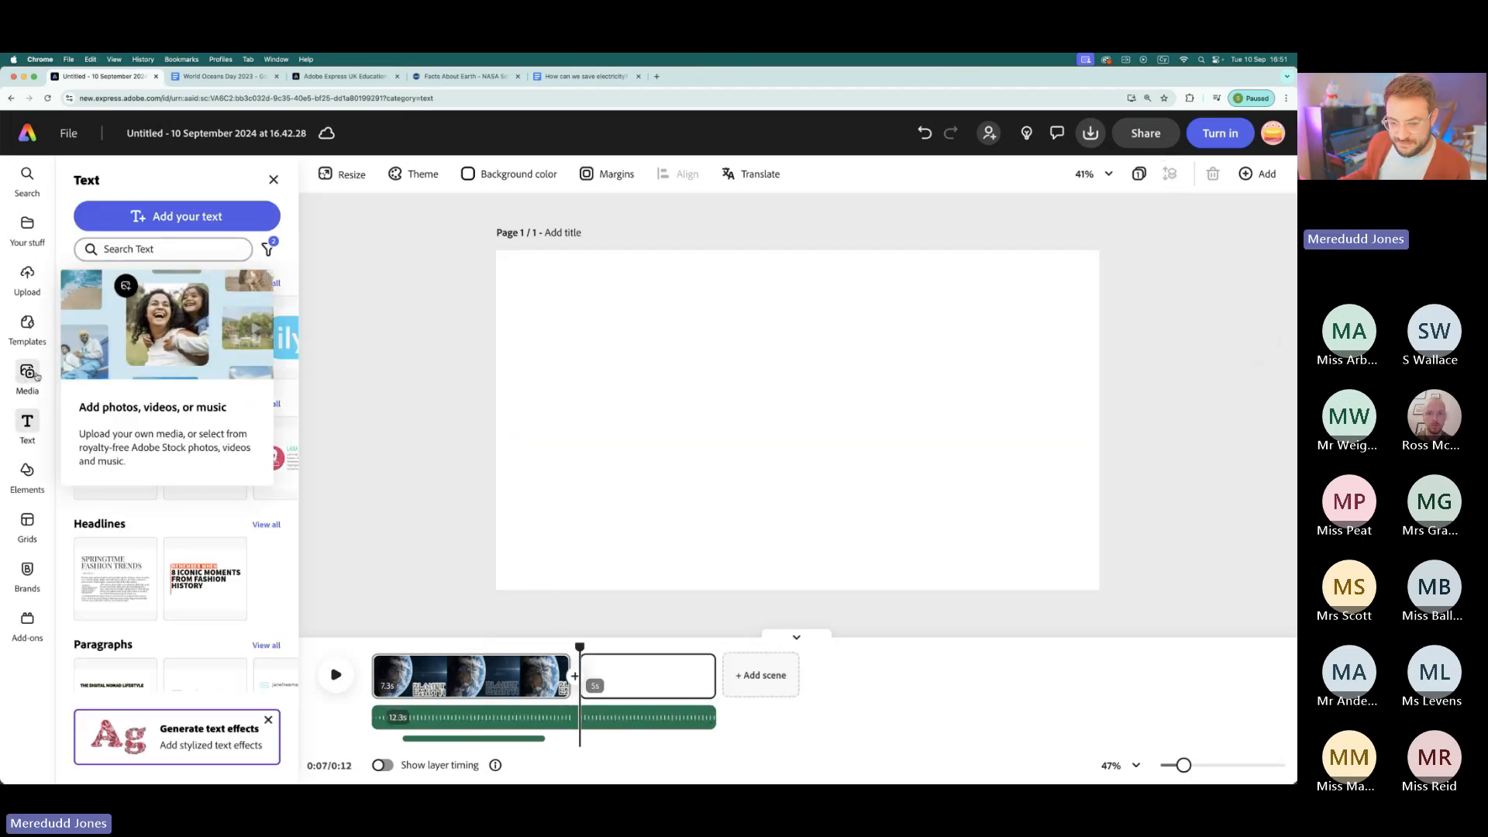
{"action": "left_click", "coordinate": [28, 373]}
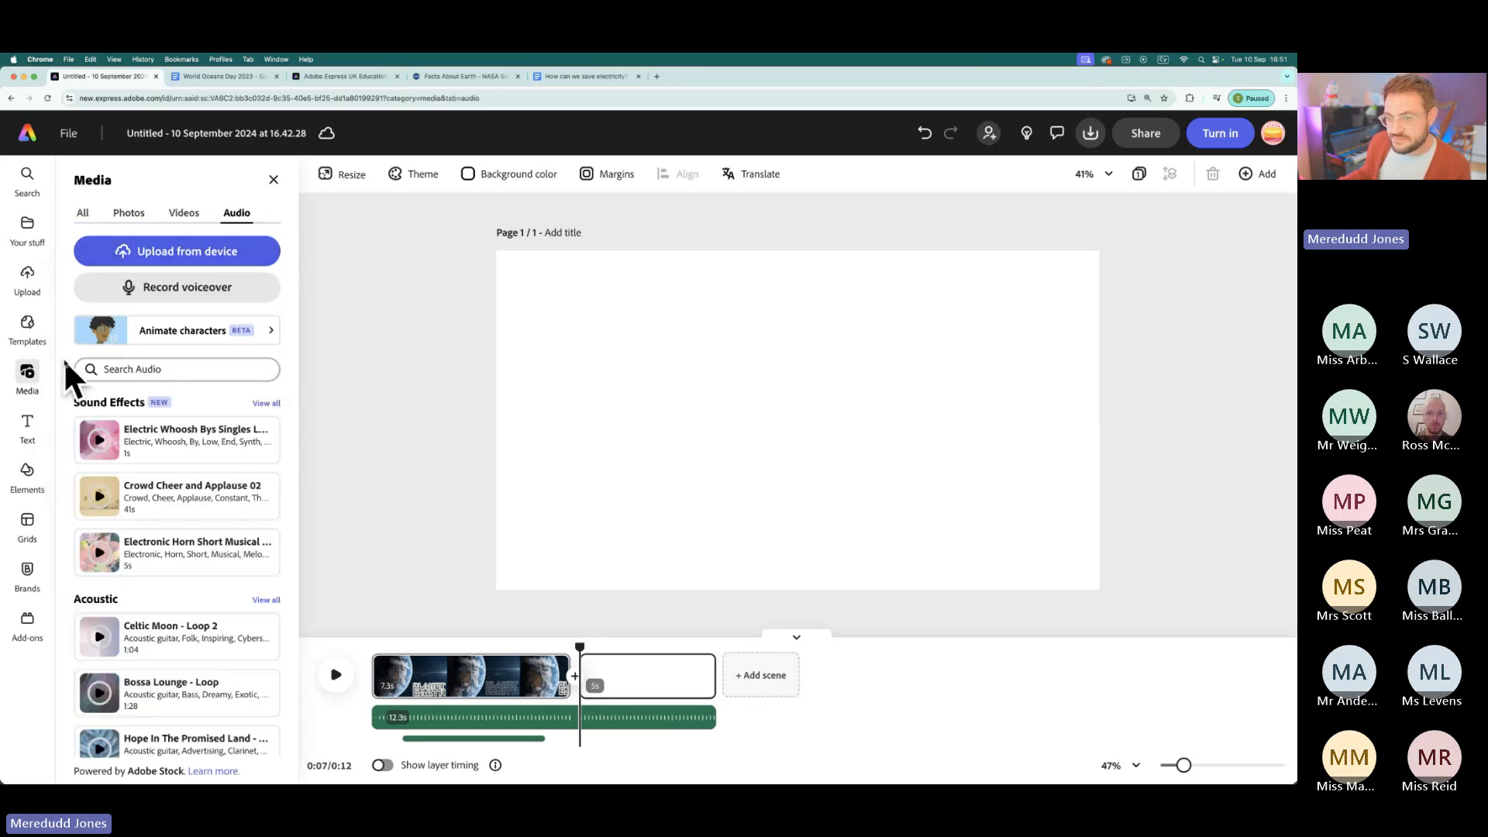
{"action": "left_click", "coordinate": [186, 215]}
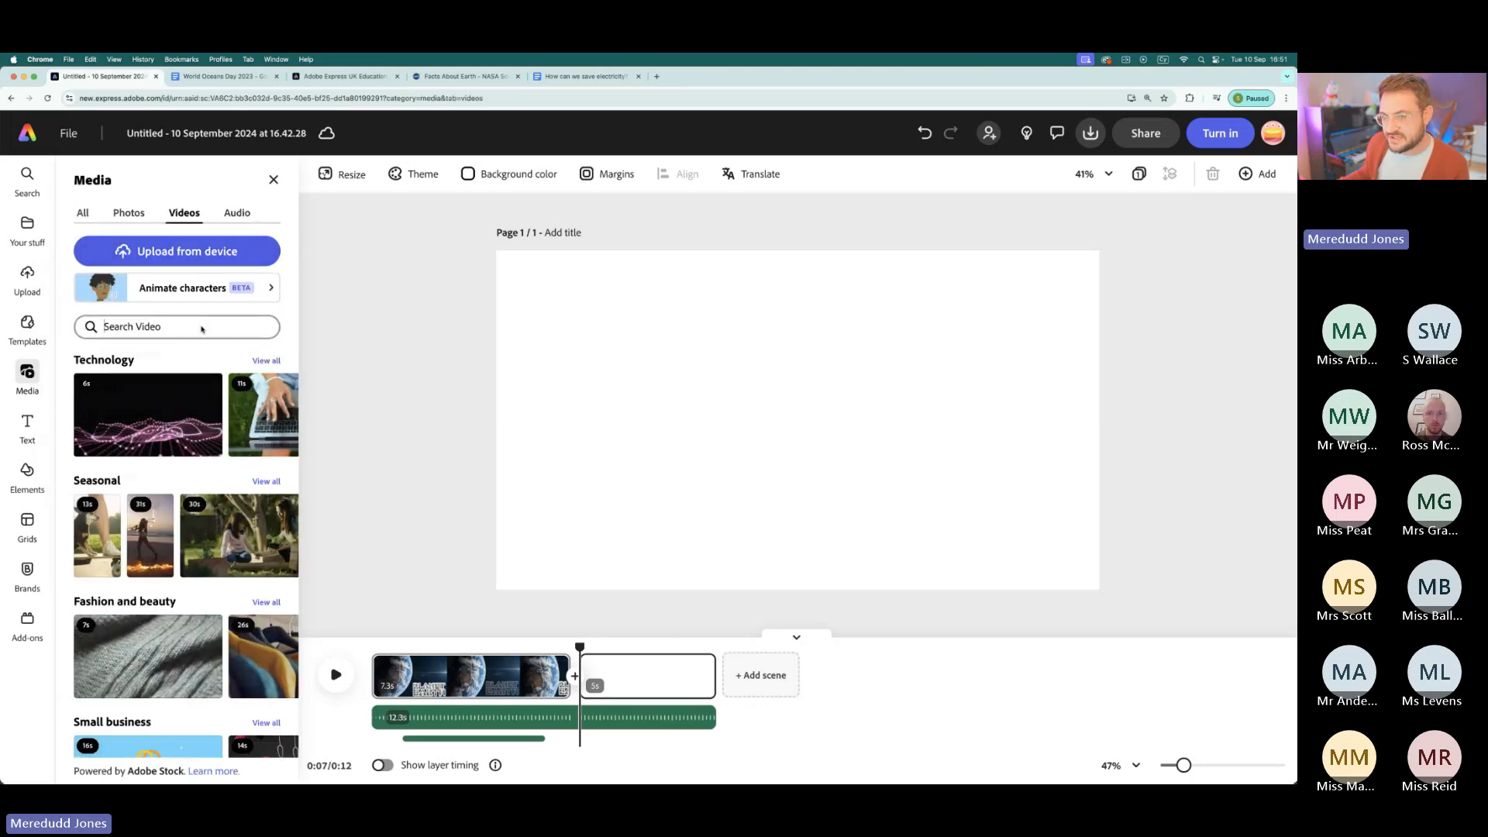
{"action": "left_click", "coordinate": [201, 329]}
{"action": "type", "text": "space"}
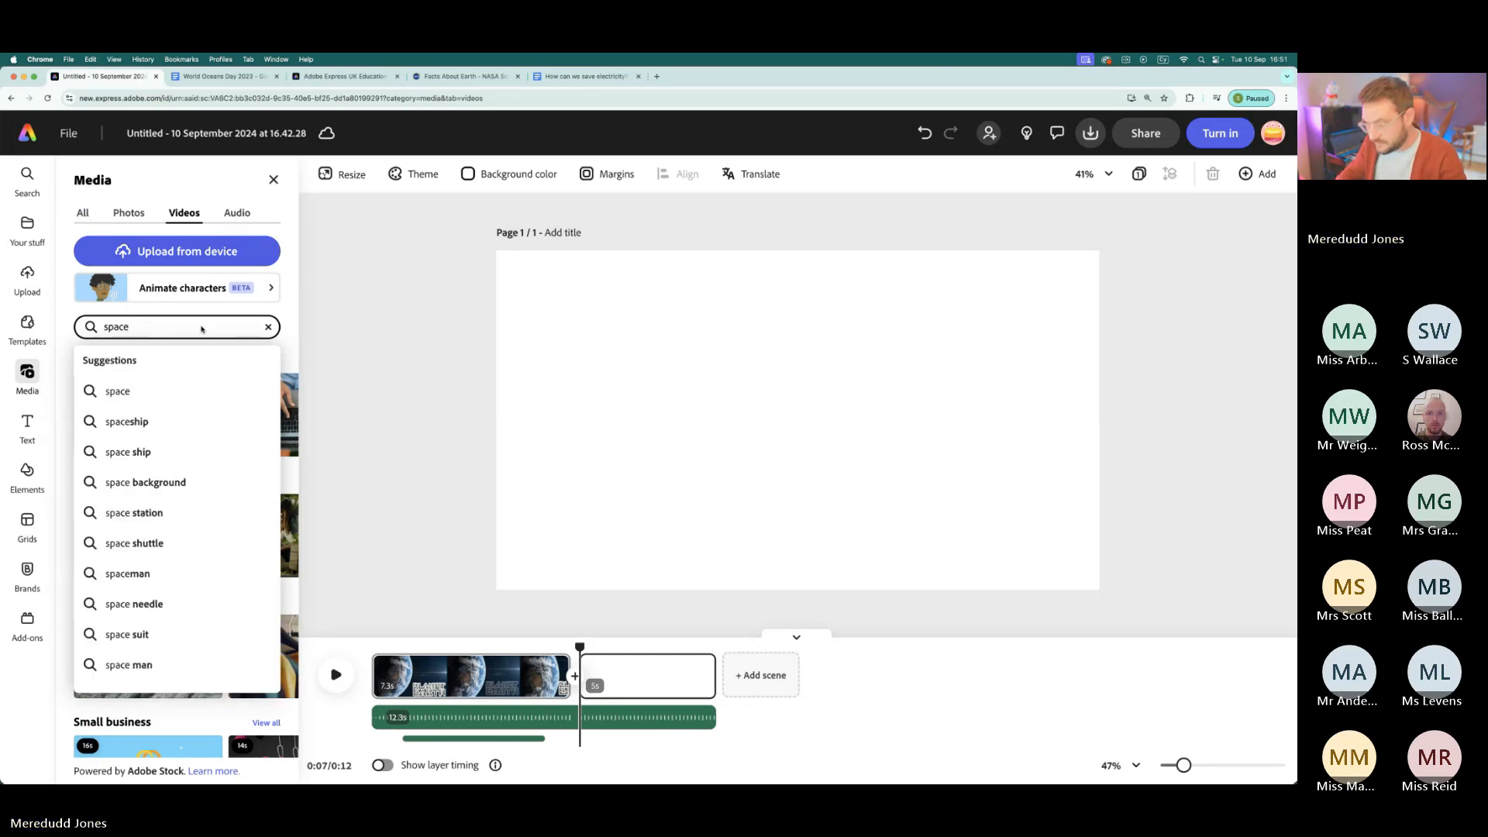
{"action": "key", "text": "Return"}
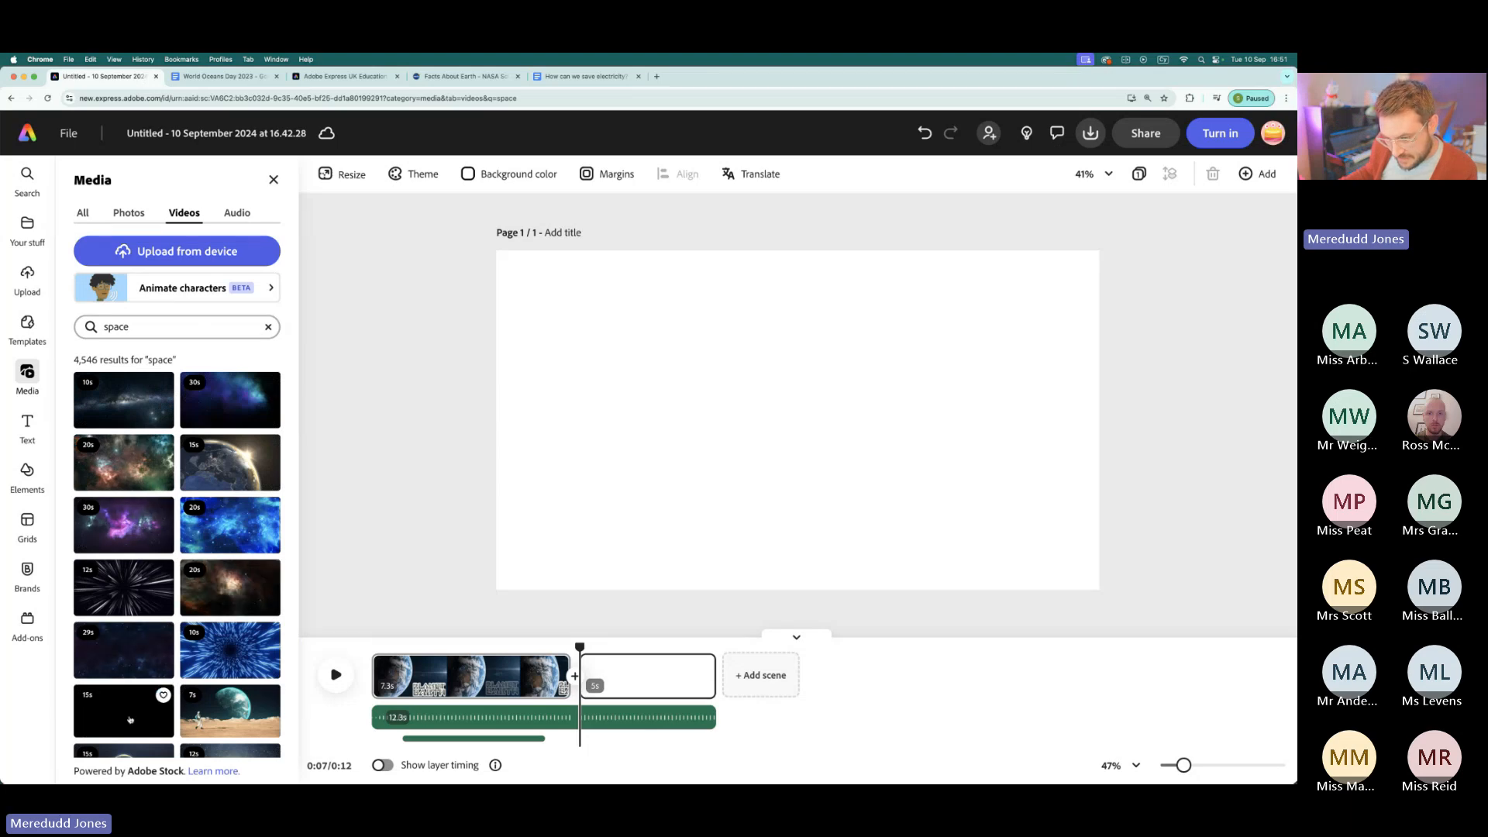
{"action": "left_click", "coordinate": [131, 413]}
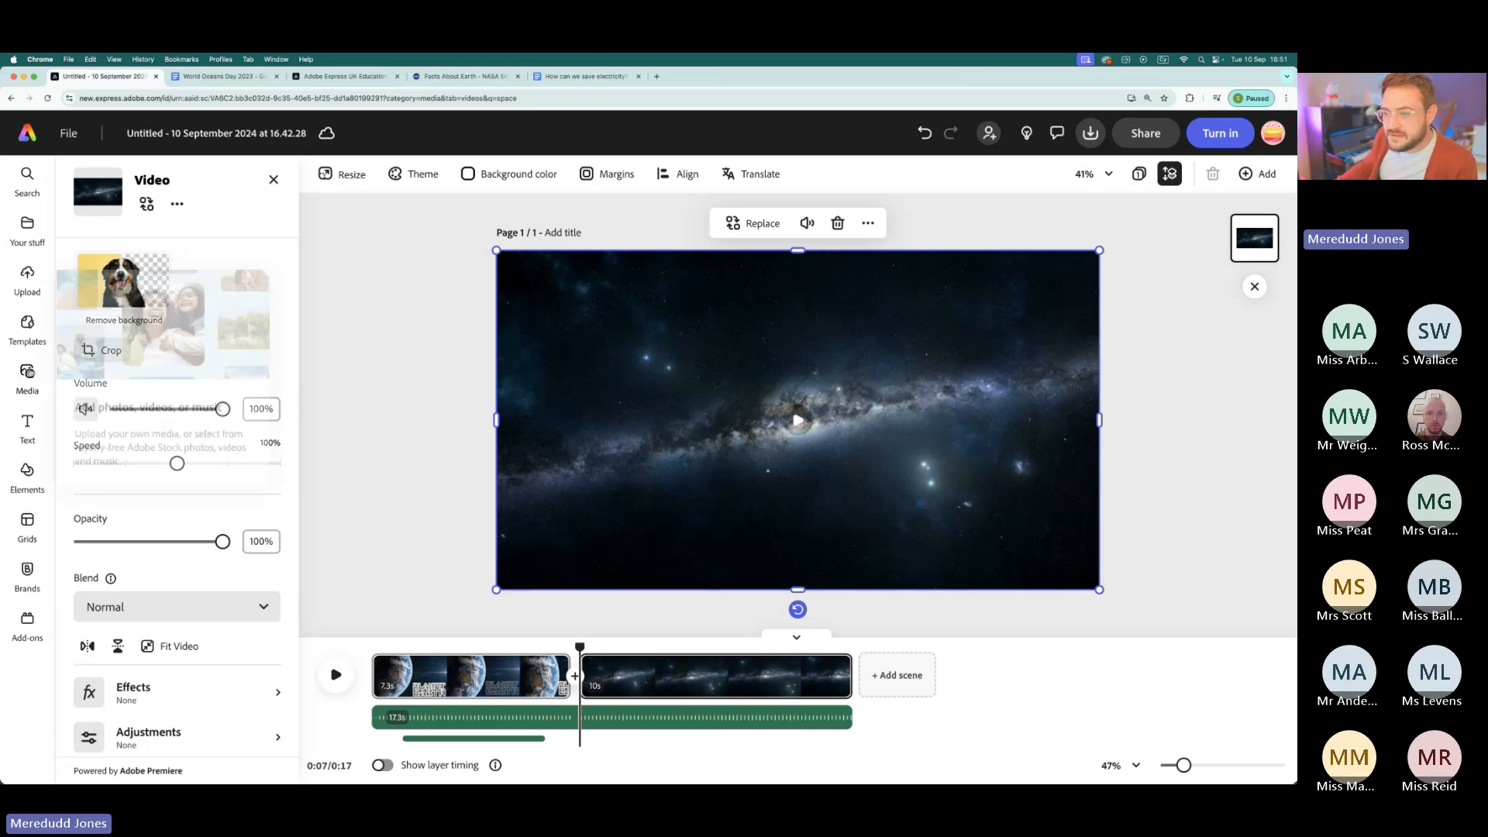
- Open Animate characters and browse the available characters across the All category
{"action": "left_click", "coordinate": [27, 374]}
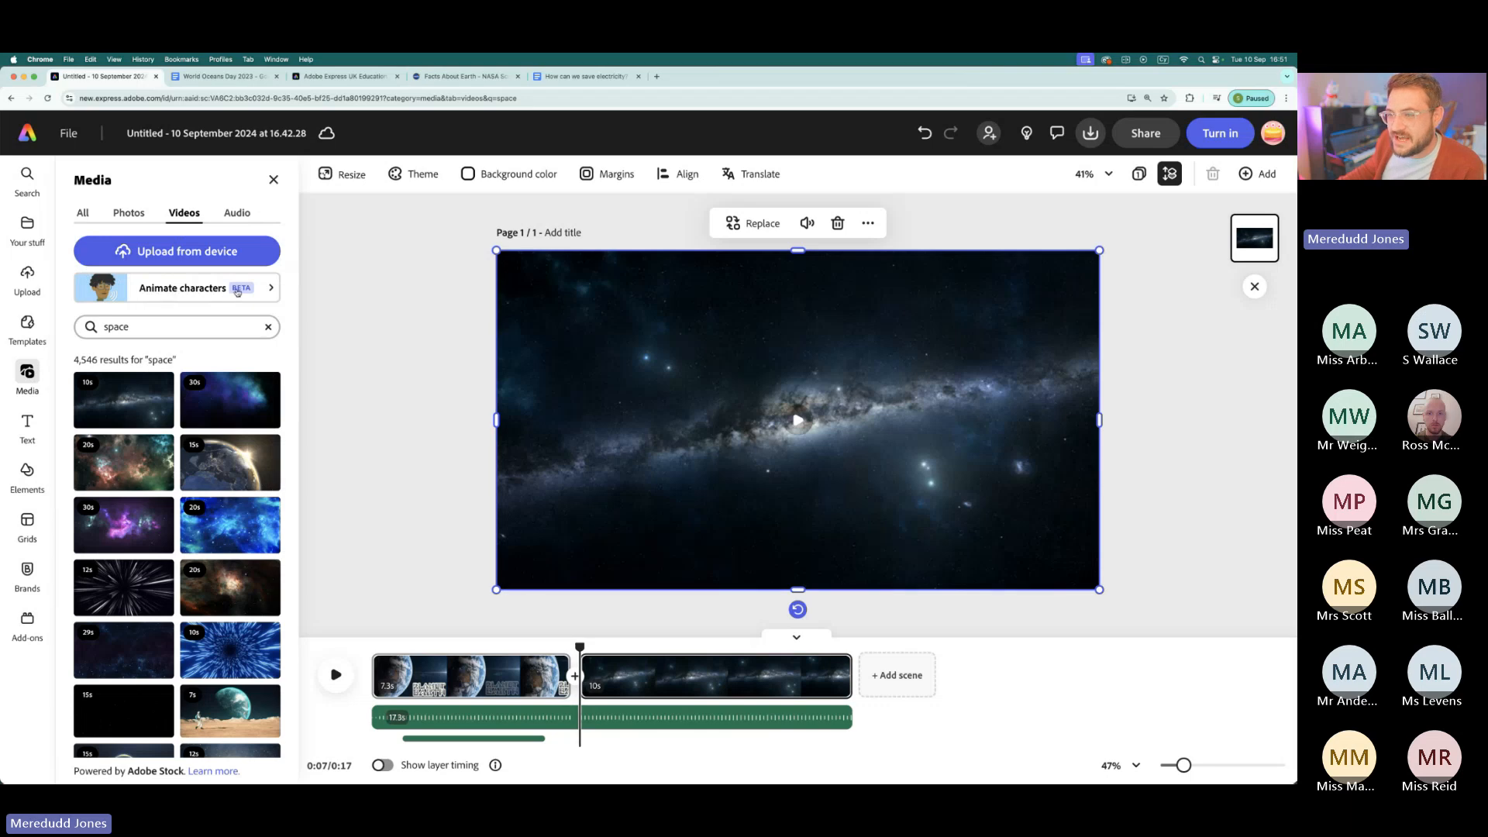
{"action": "left_click", "coordinate": [155, 294]}
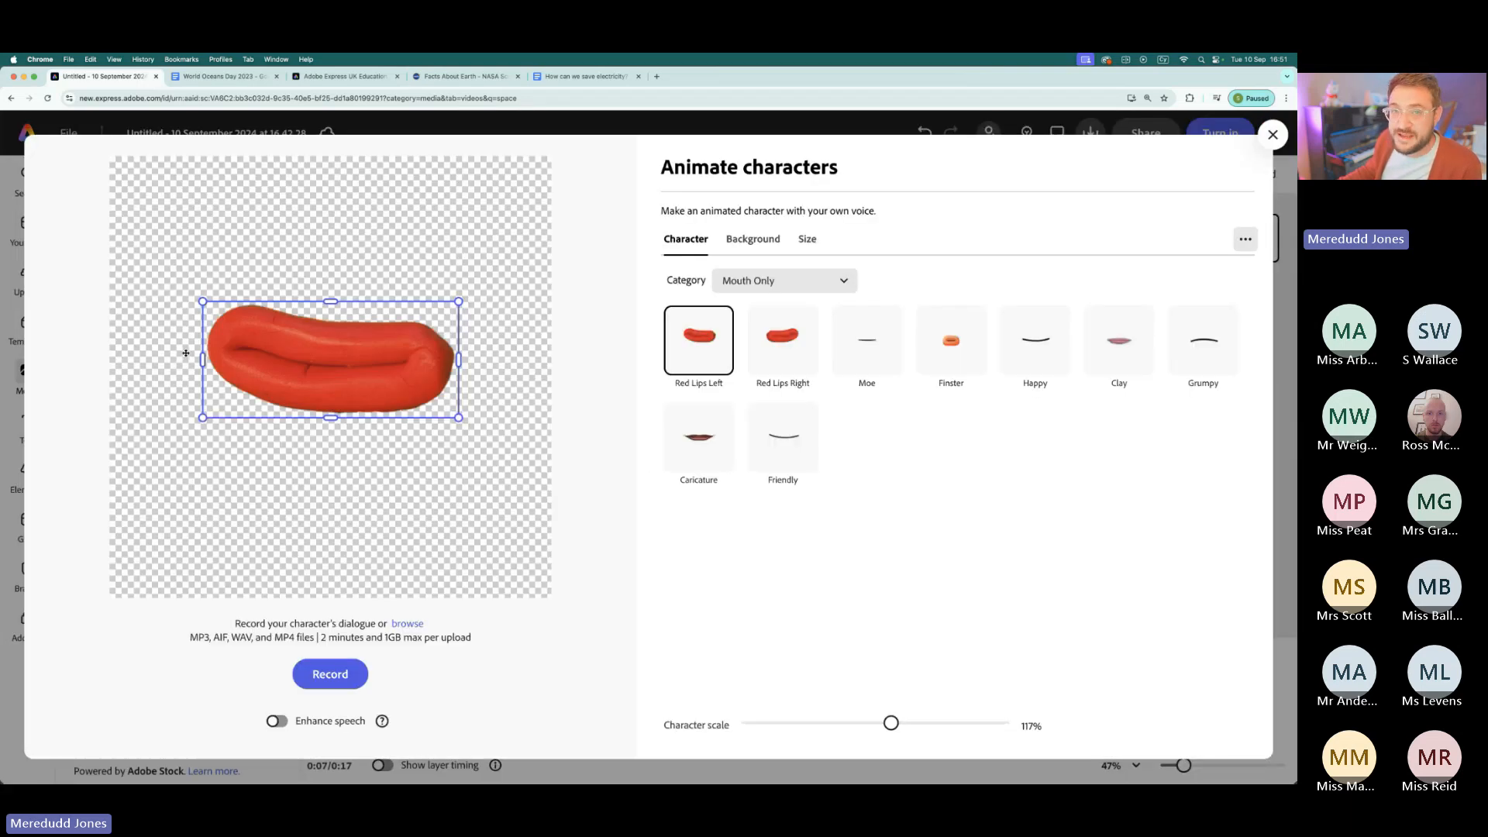
{"action": "left_click", "coordinate": [843, 282]}
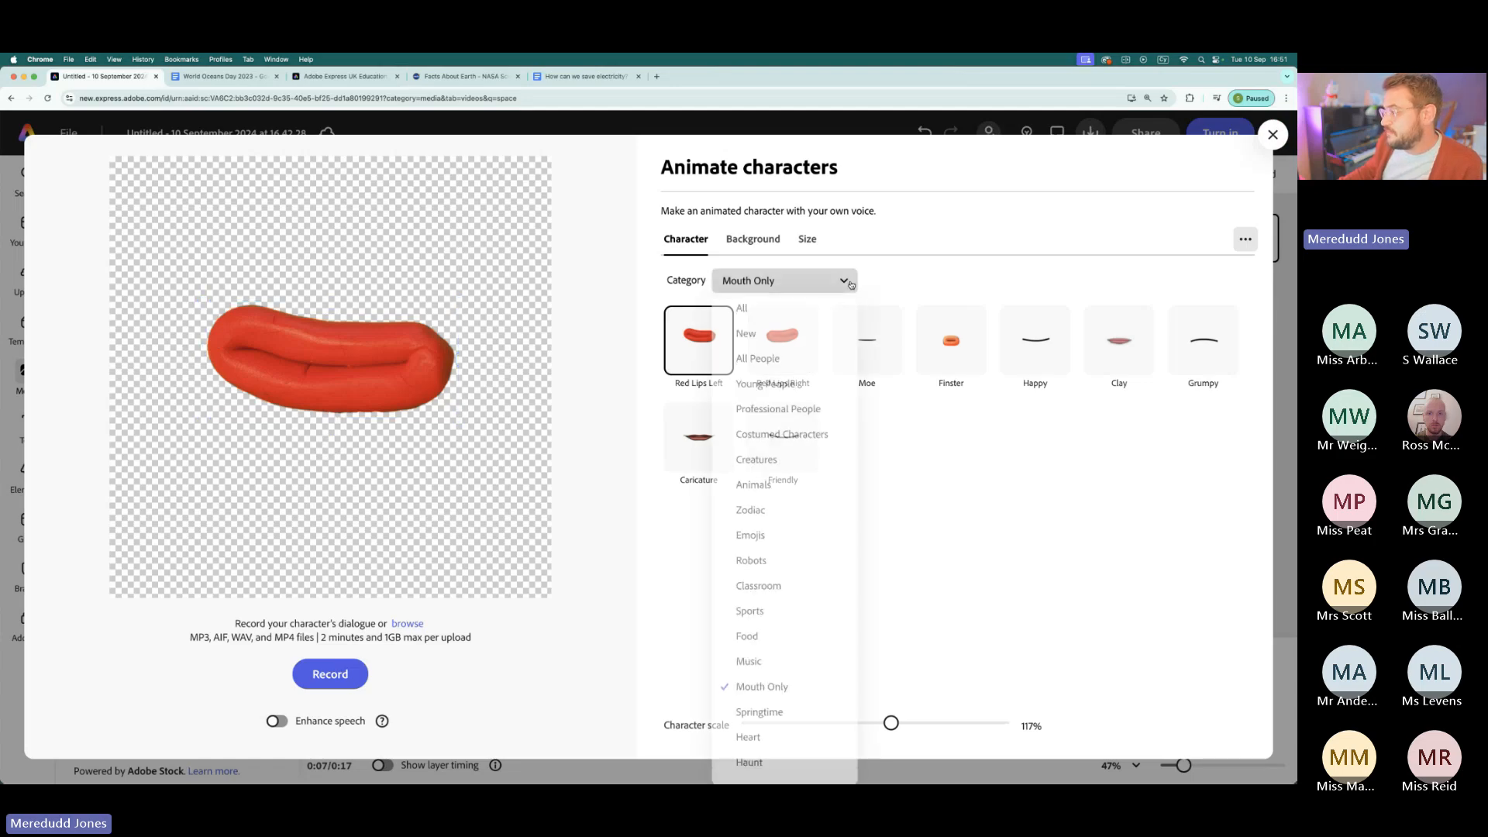
{"action": "left_click", "coordinate": [806, 315]}
{"action": "scroll", "coordinate": [953, 496], "scroll_direction": "down", "scroll_amount": 10}
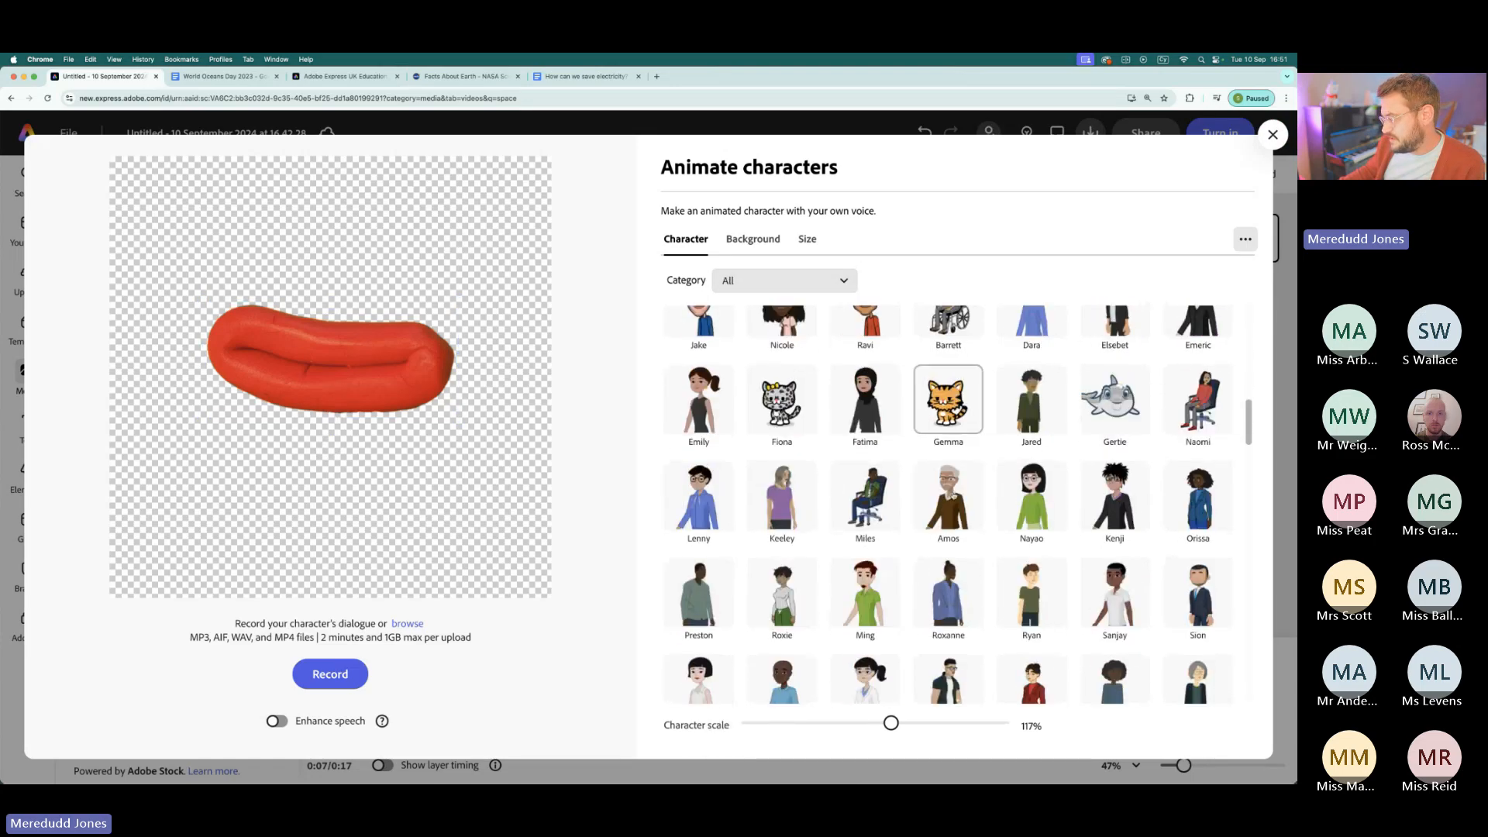
{"action": "scroll", "coordinate": [953, 496], "scroll_direction": "down", "scroll_amount": 15}
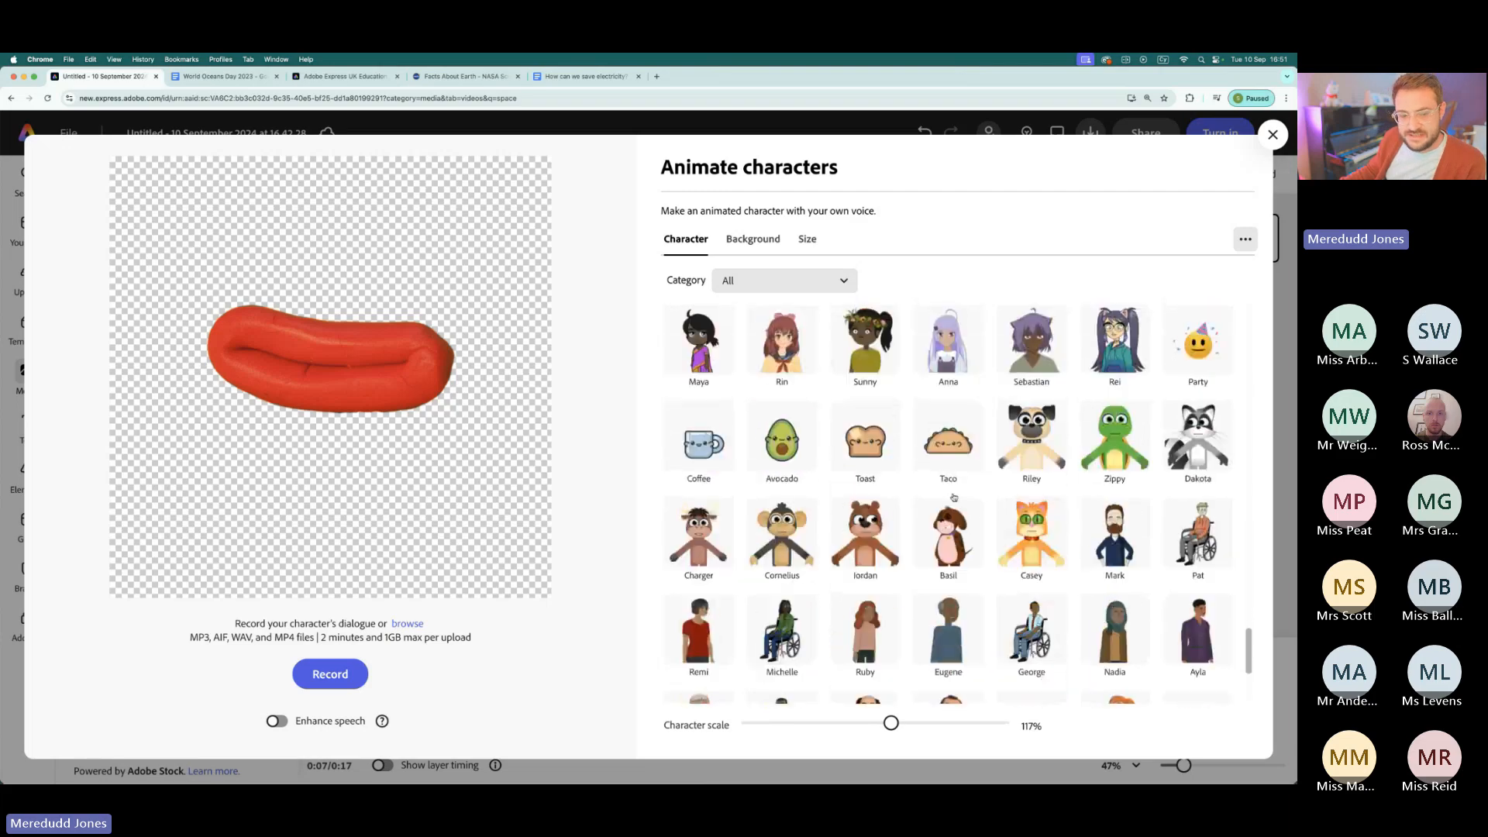
{"action": "scroll", "coordinate": [954, 498], "scroll_direction": "down", "scroll_amount": 2}
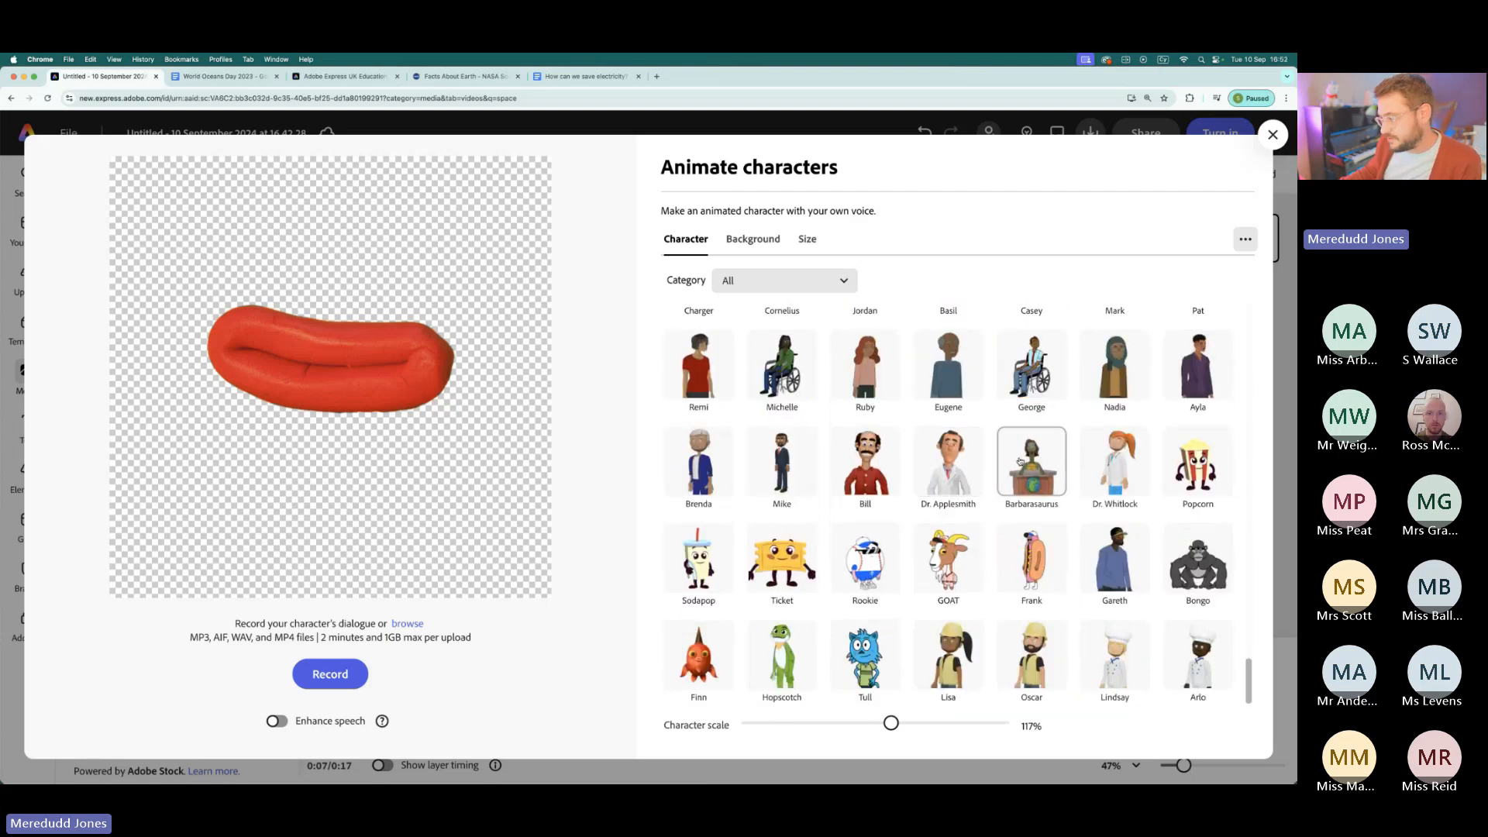
{"action": "scroll", "coordinate": [1019, 461], "scroll_direction": "up", "scroll_amount": 10}
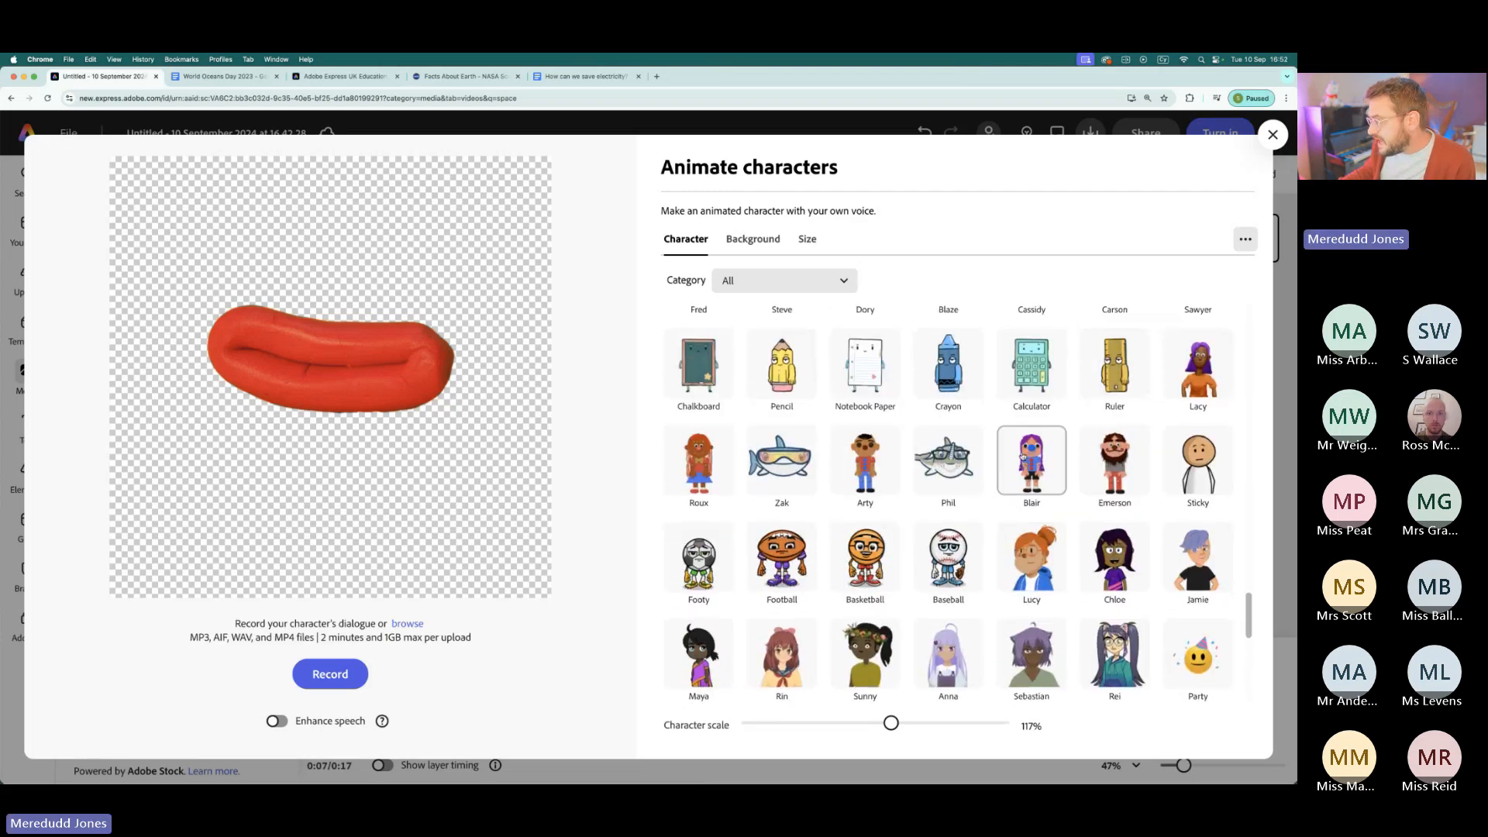
{"action": "scroll", "coordinate": [1020, 457], "scroll_direction": "up", "scroll_amount": 10}
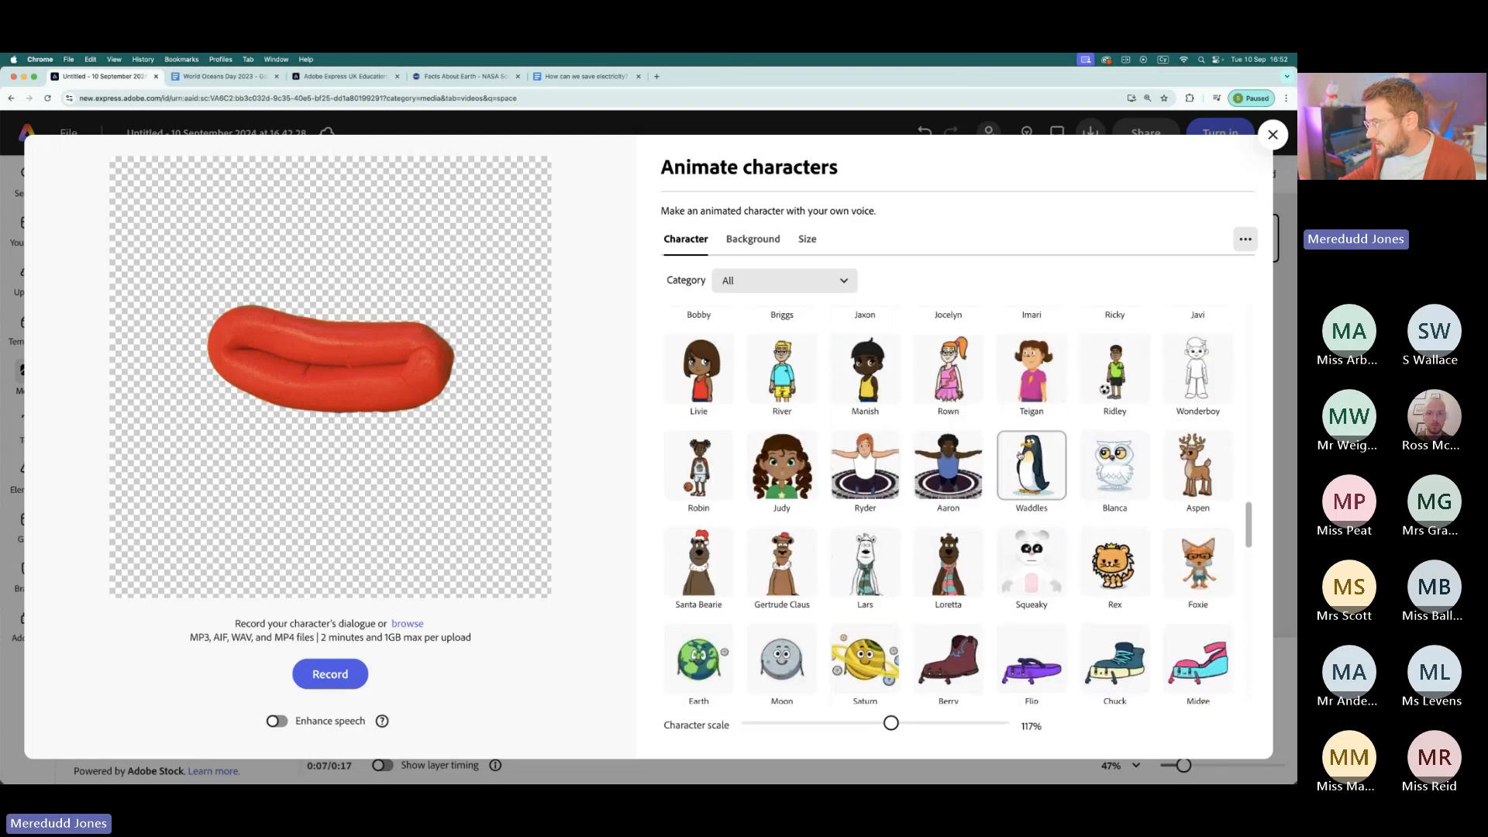
{"action": "scroll", "coordinate": [1020, 456], "scroll_direction": "up", "scroll_amount": 10}
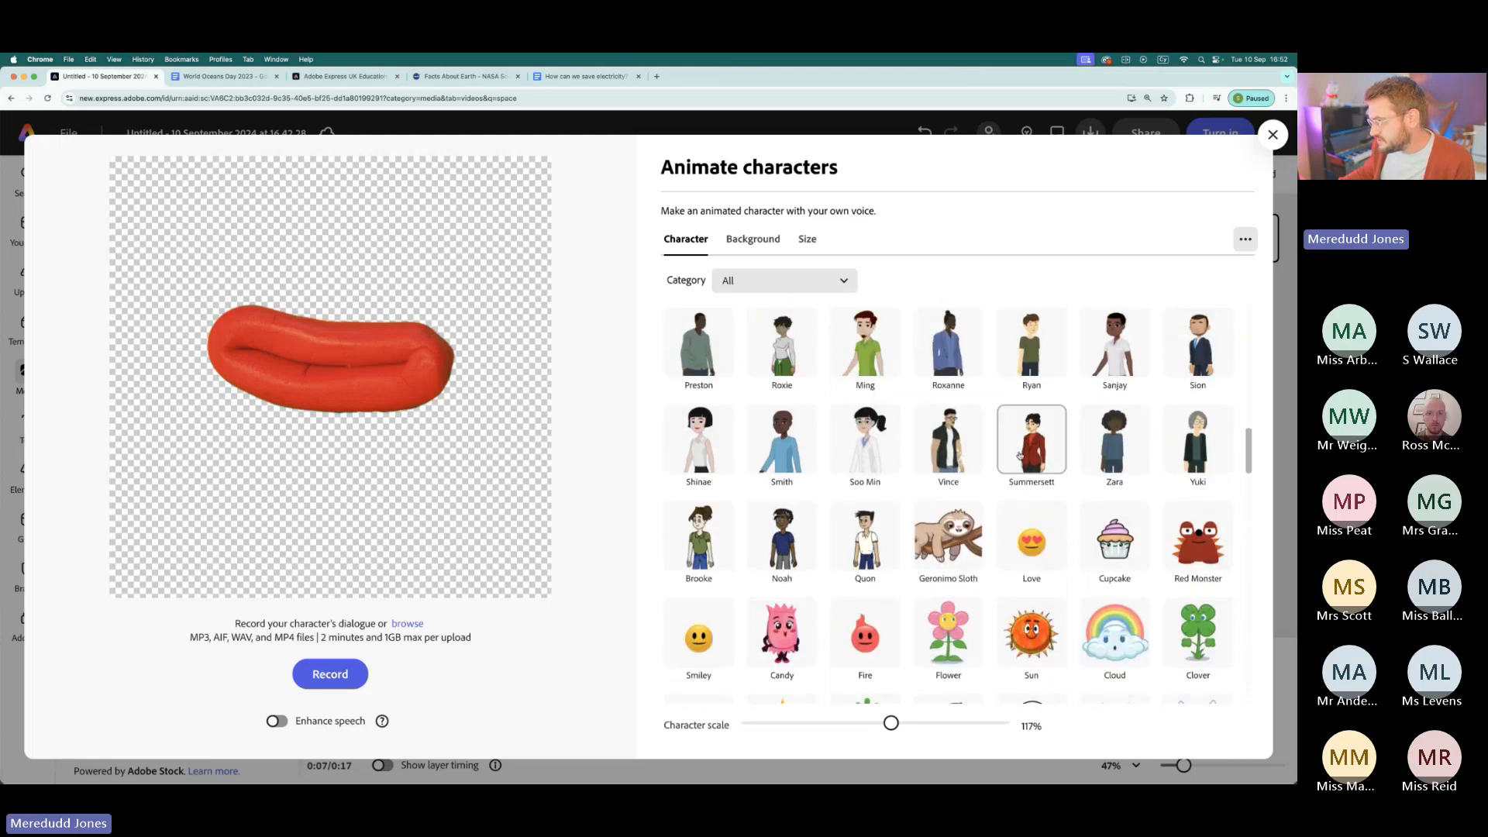
{"action": "scroll", "coordinate": [1020, 455], "scroll_direction": "up", "scroll_amount": 3}
- Filter the characters to All People and choose the bearded astronaut Fred
{"action": "left_click", "coordinate": [814, 280]}
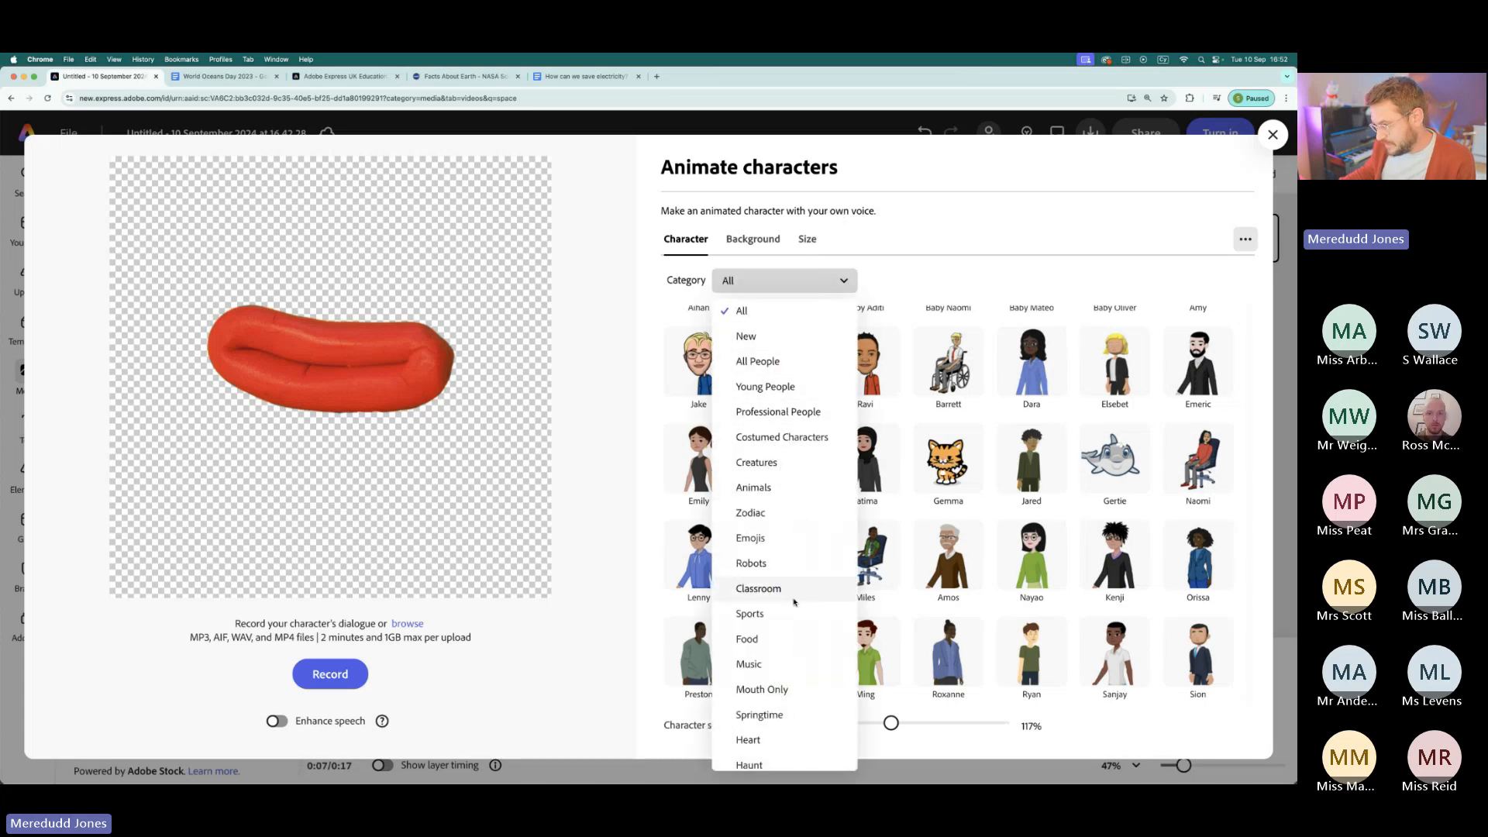
{"action": "left_click", "coordinate": [782, 364]}
{"action": "scroll", "coordinate": [1140, 634], "scroll_direction": "up", "scroll_amount": 5}
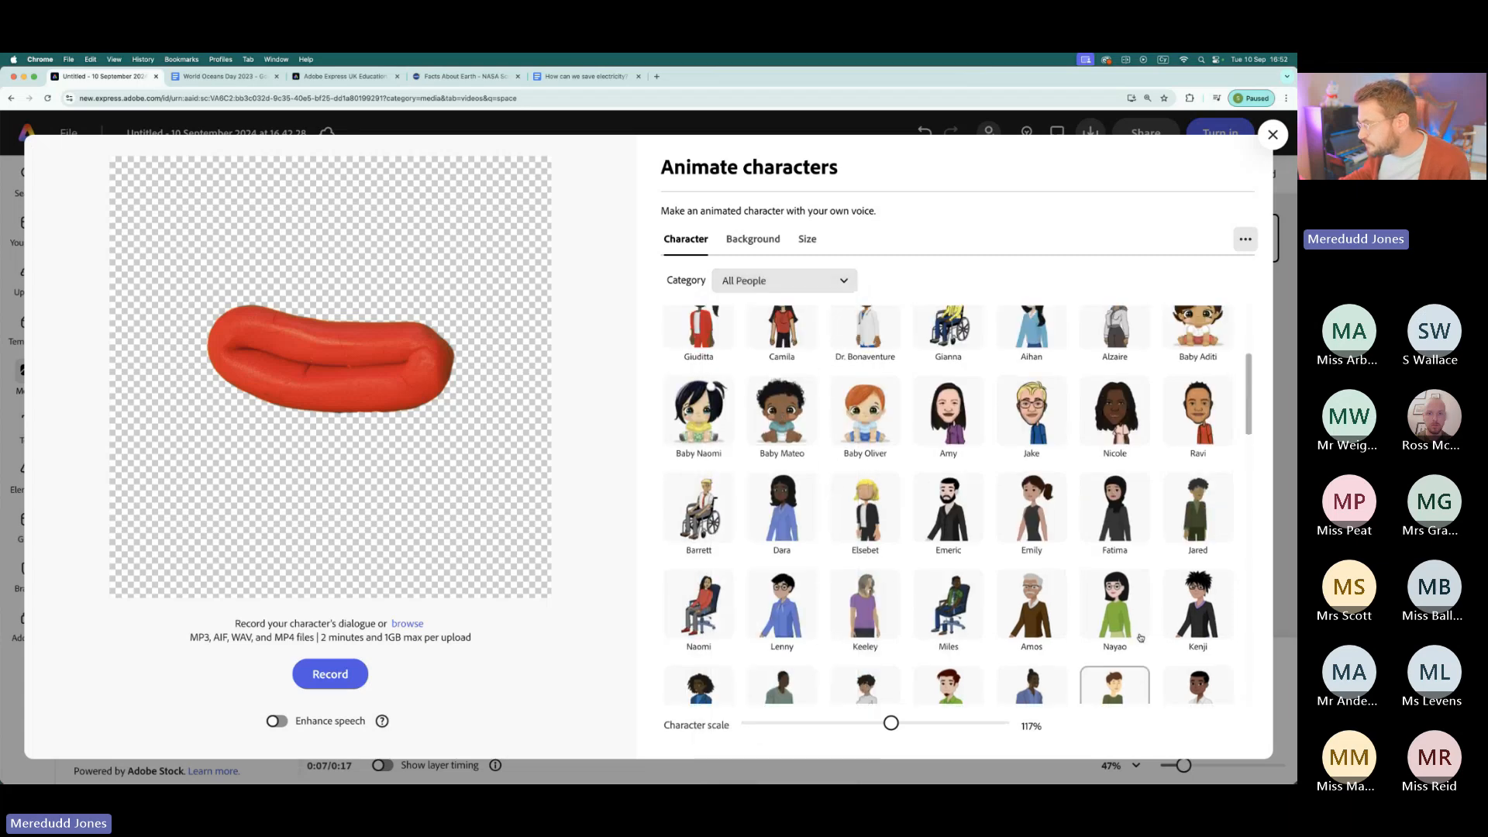
{"action": "scroll", "coordinate": [1141, 634], "scroll_direction": "down", "scroll_amount": 7}
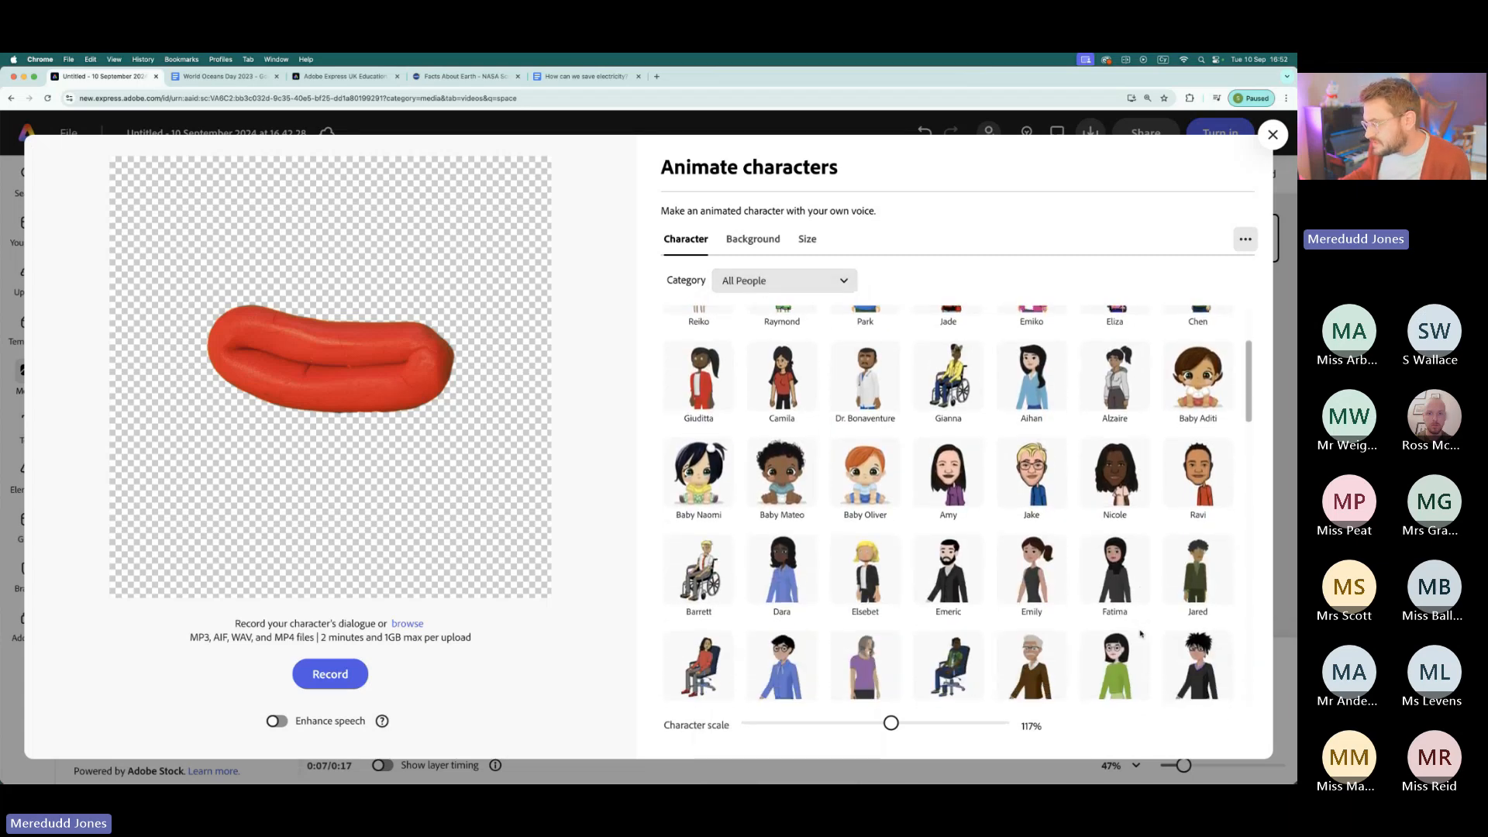
{"action": "scroll", "coordinate": [1140, 634], "scroll_direction": "down", "scroll_amount": 10}
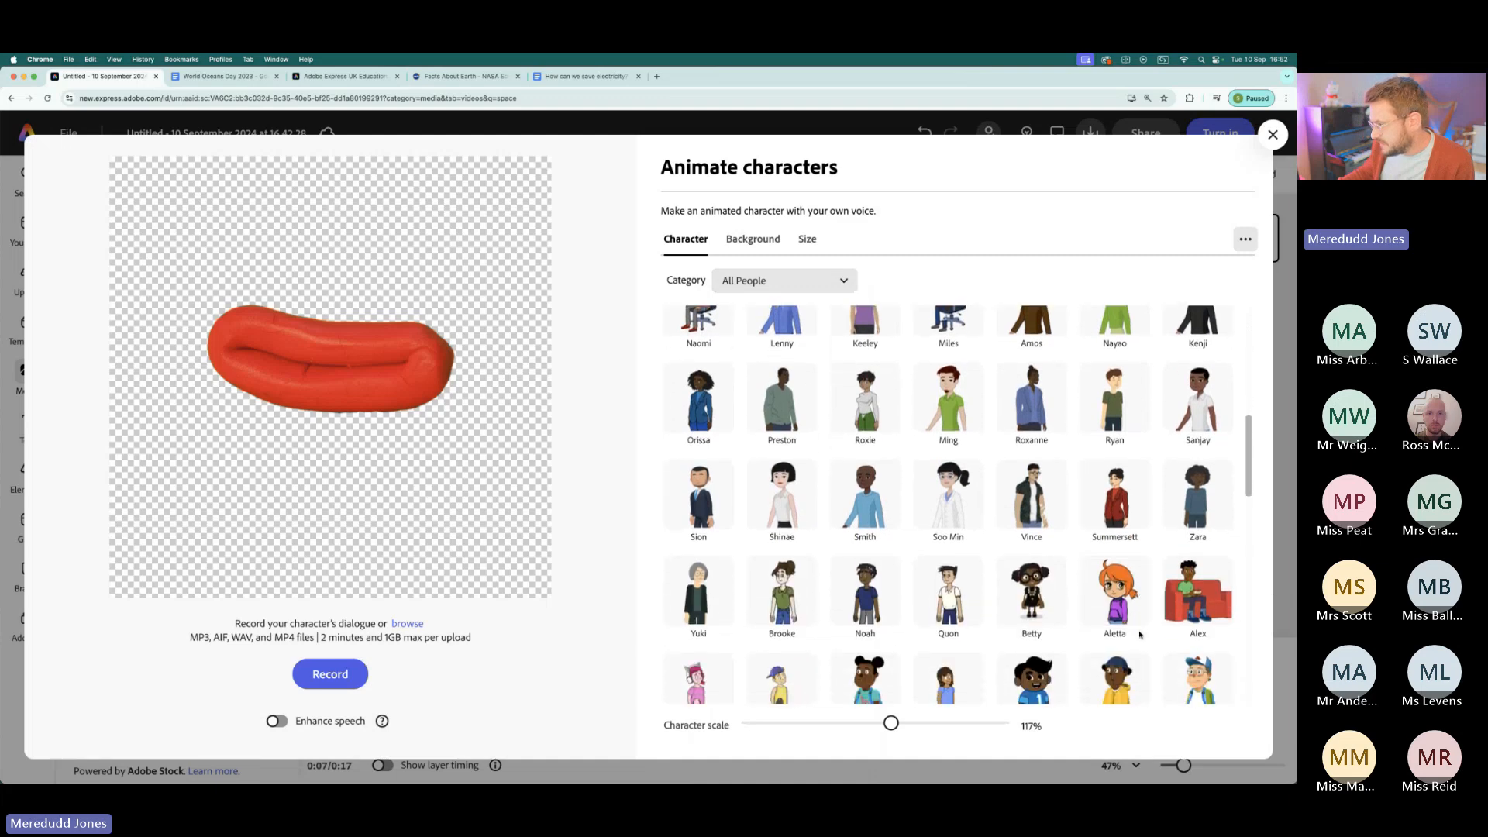
{"action": "scroll", "coordinate": [1139, 634], "scroll_direction": "down", "scroll_amount": 5}
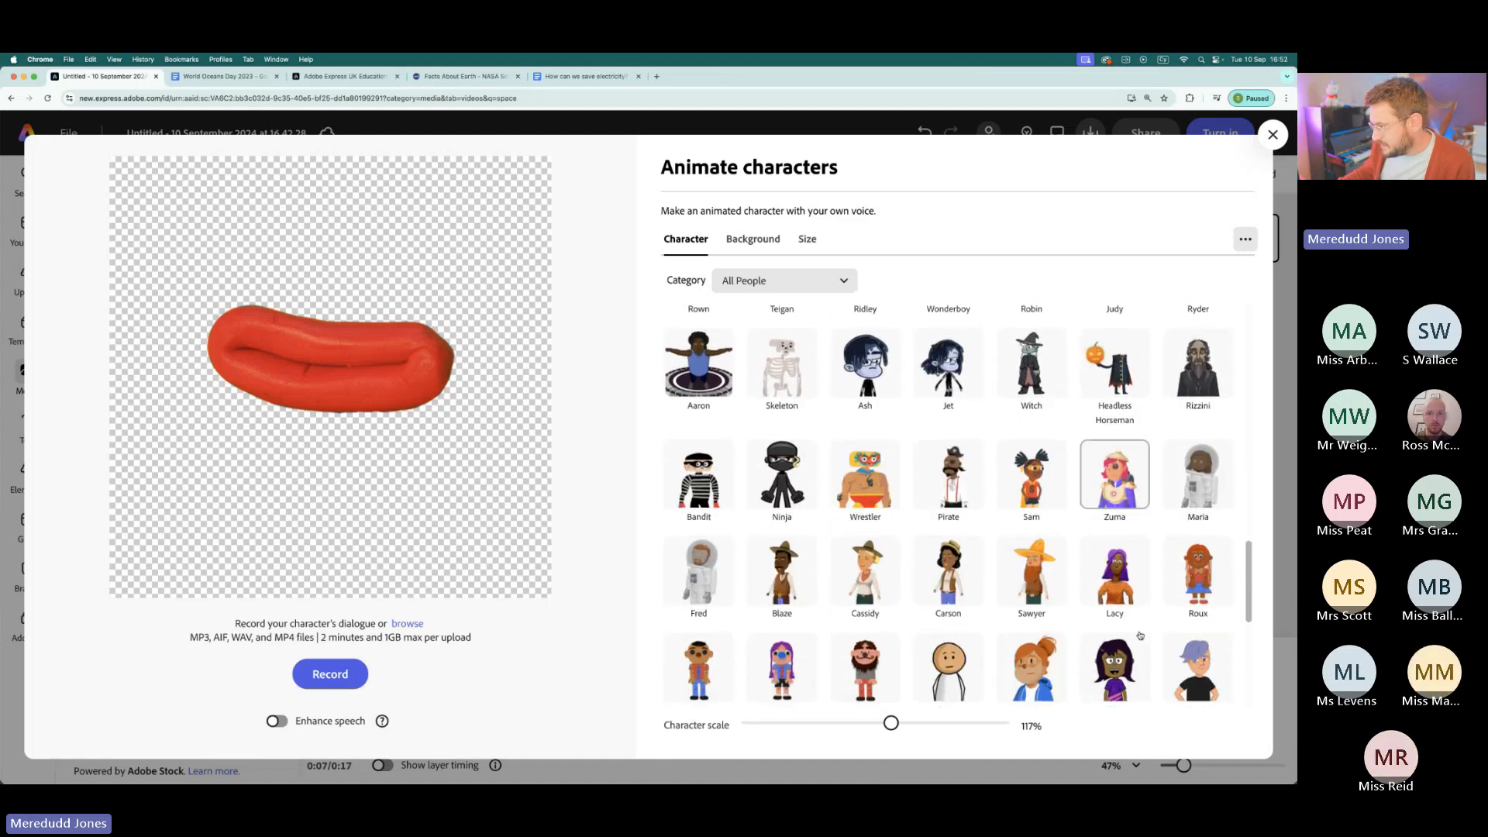
{"action": "left_click", "coordinate": [706, 572]}
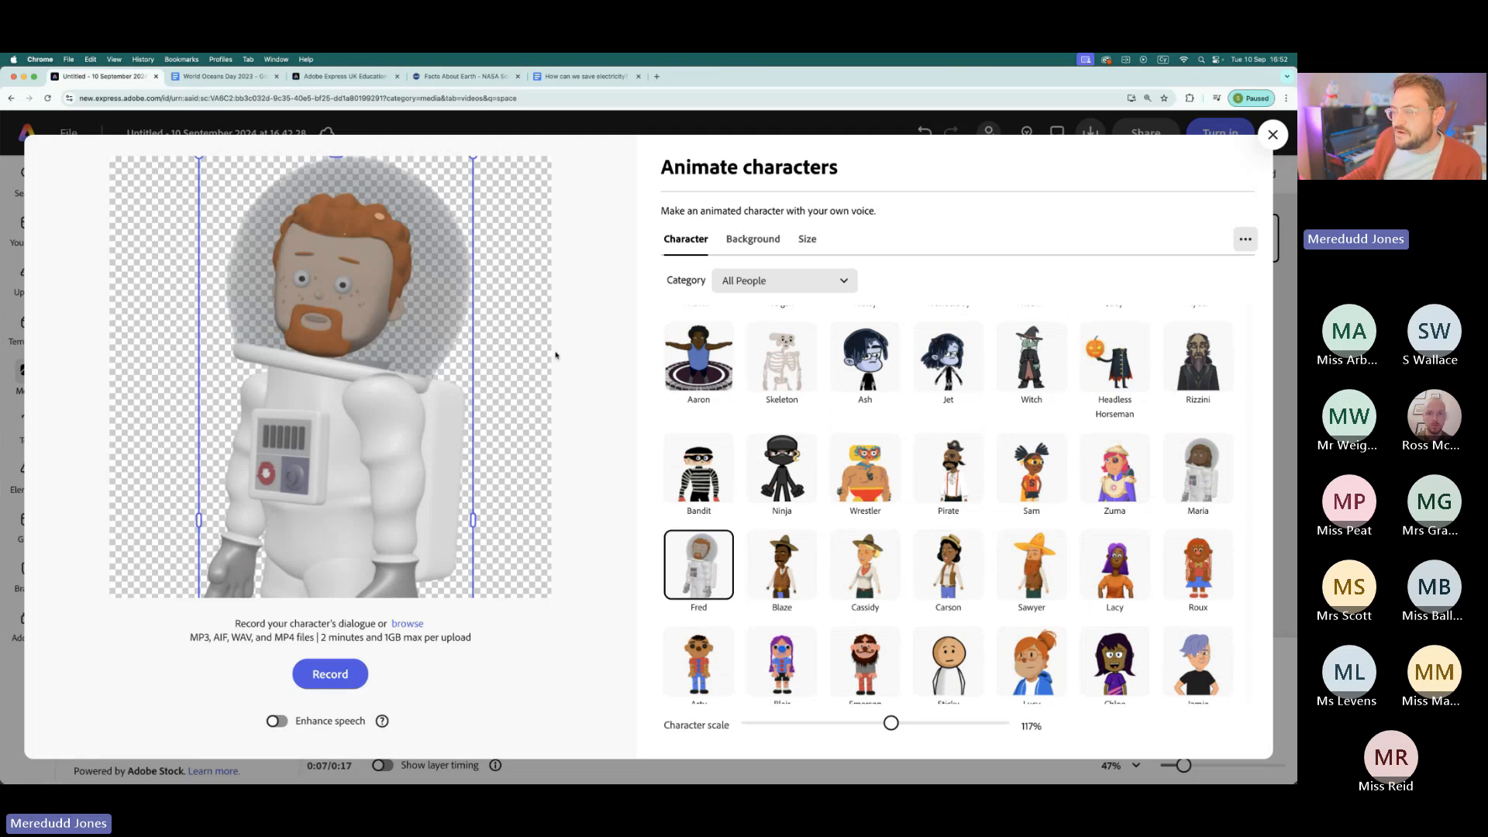
- Scale the astronaut down to 59% and centre the whole figure in the preview canvas
{"action": "left_click_drag", "start_coordinate": [377, 230], "coordinate": [384, 367]}
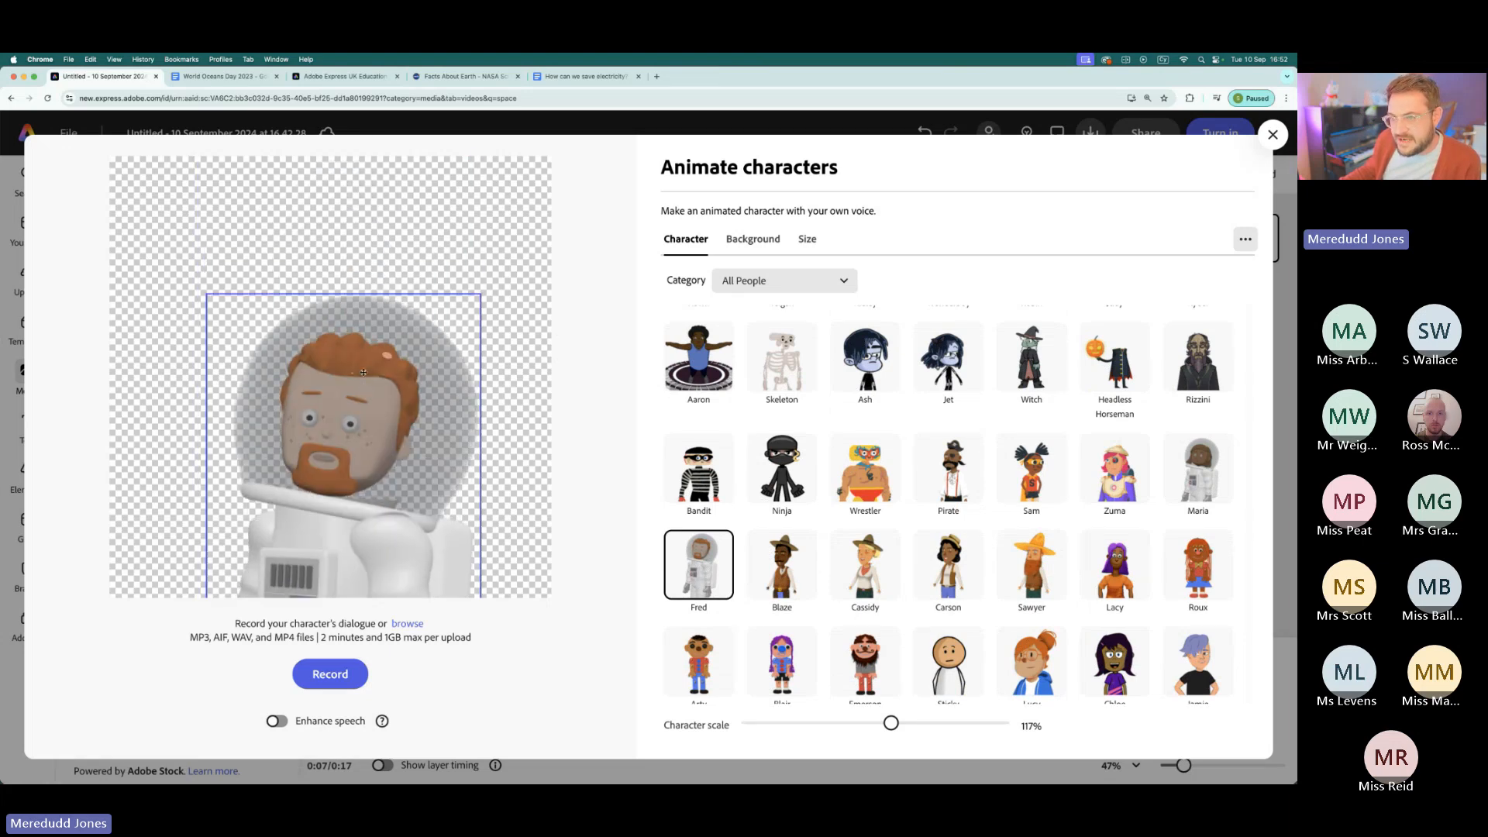
{"action": "left_click_drag", "start_coordinate": [481, 293], "coordinate": [319, 489]}
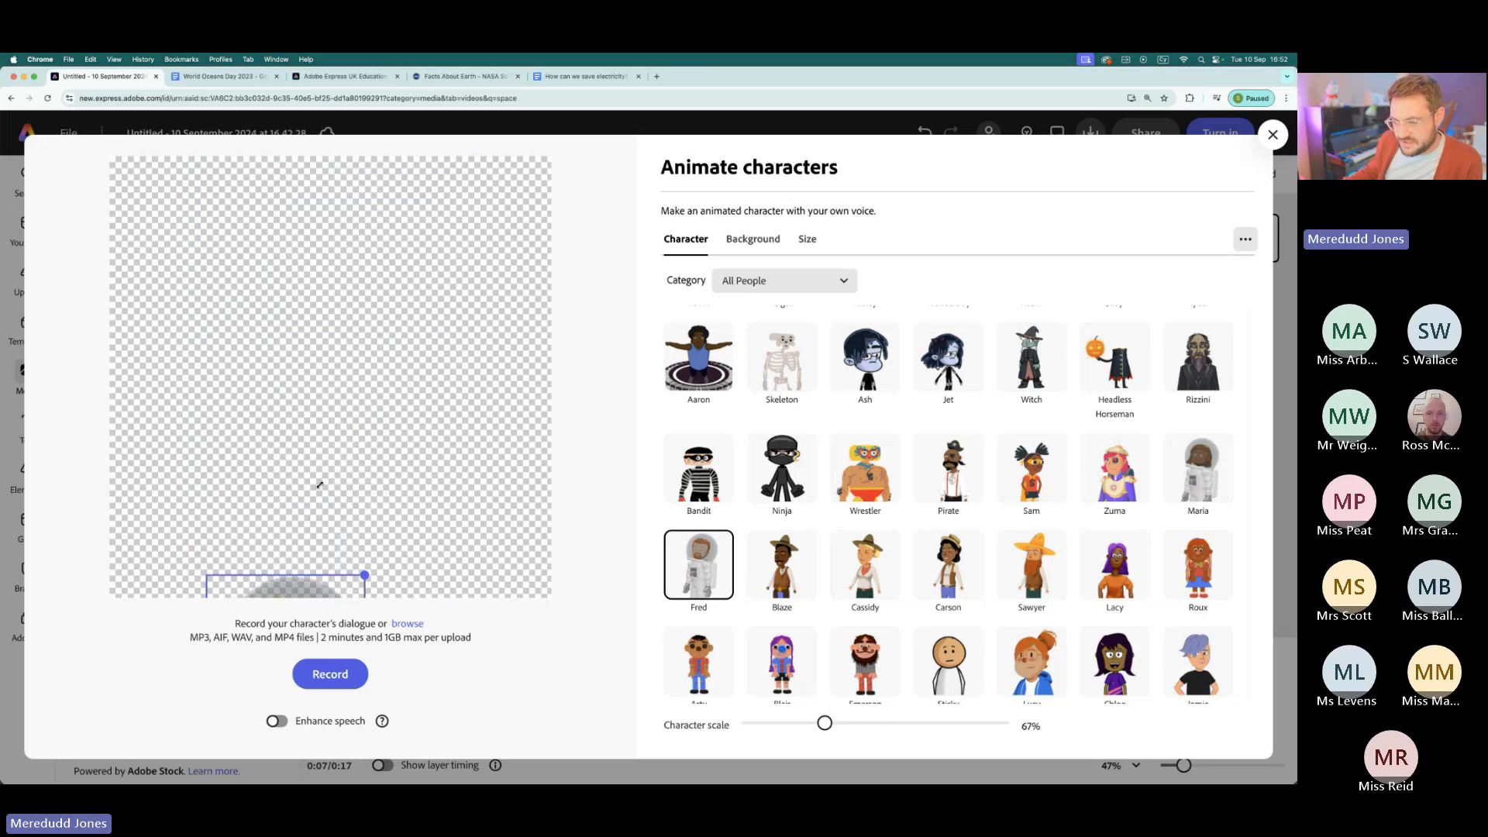
{"action": "left_click_drag", "start_coordinate": [306, 545], "coordinate": [394, 203]}
{"action": "left_click_drag", "start_coordinate": [325, 308], "coordinate": [331, 251]}
{"action": "left_click_drag", "start_coordinate": [401, 573], "coordinate": [380, 517]}
{"action": "left_click_drag", "start_coordinate": [292, 305], "coordinate": [310, 350]}
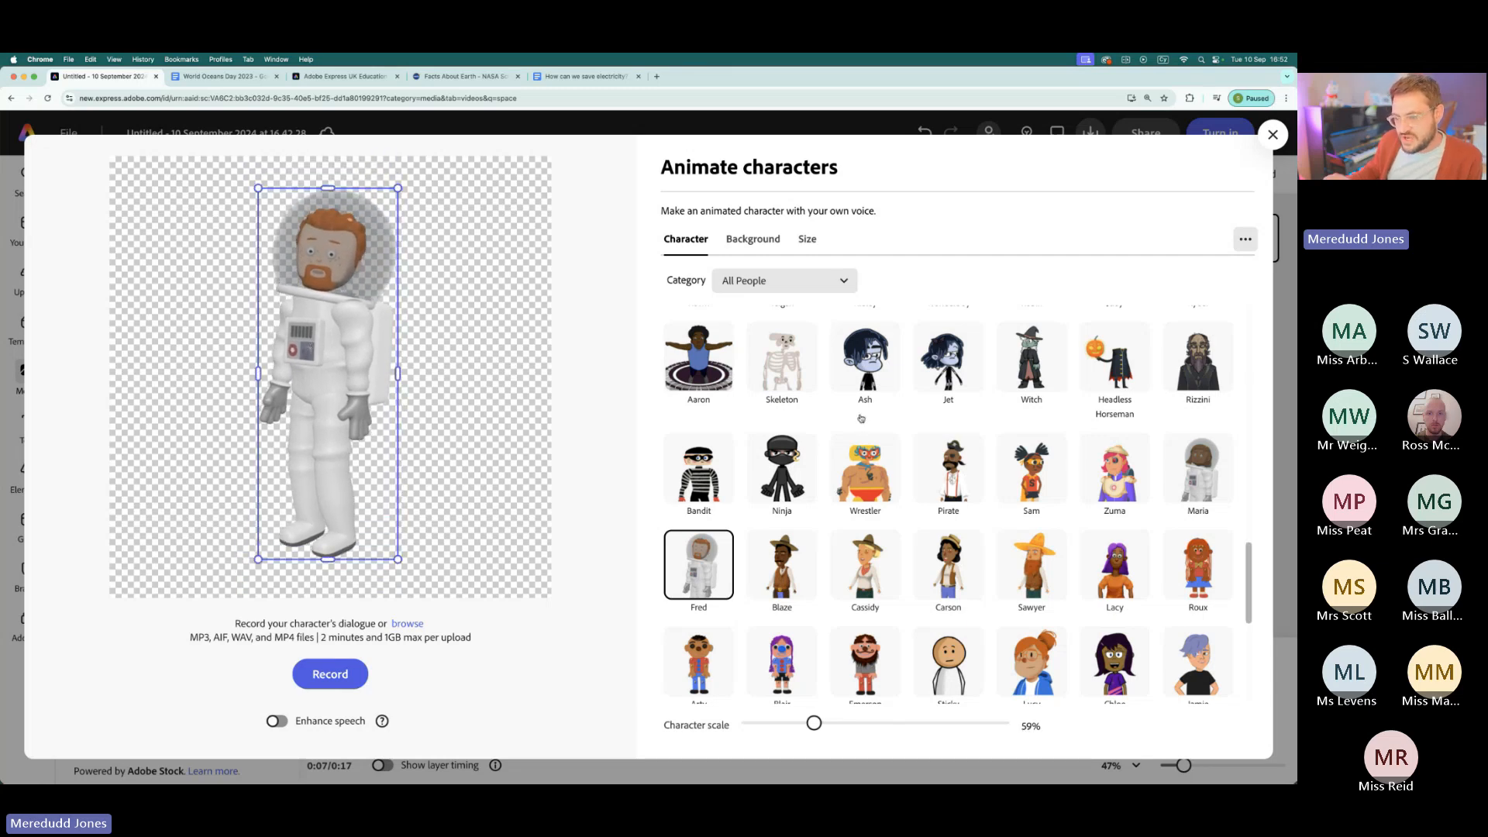
- Look through the background and size options for the animated character, and return to the character selection
{"action": "left_click", "coordinate": [761, 238]}
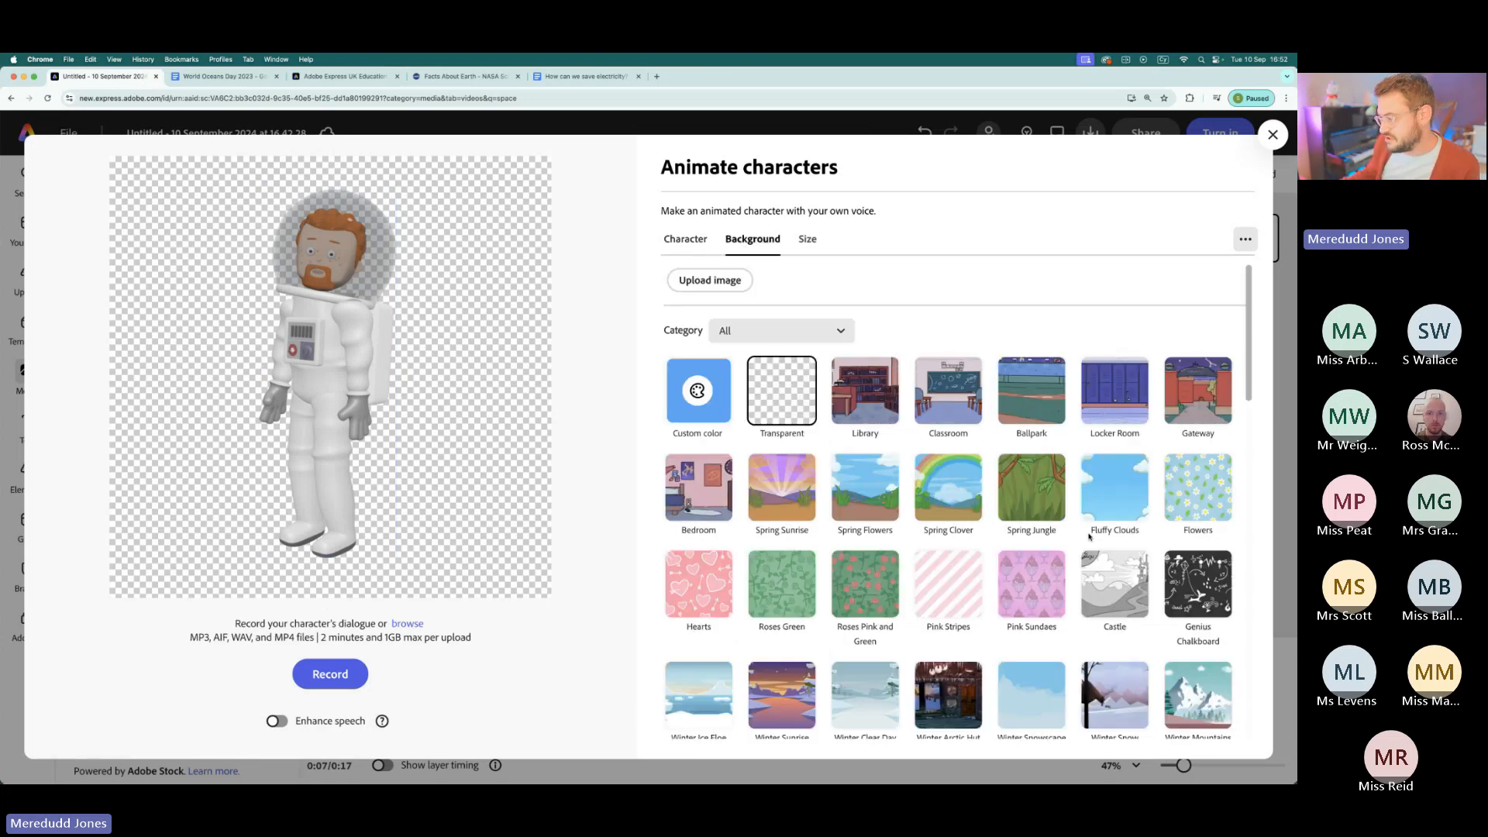
{"action": "scroll", "coordinate": [1058, 644], "scroll_direction": "down", "scroll_amount": 5}
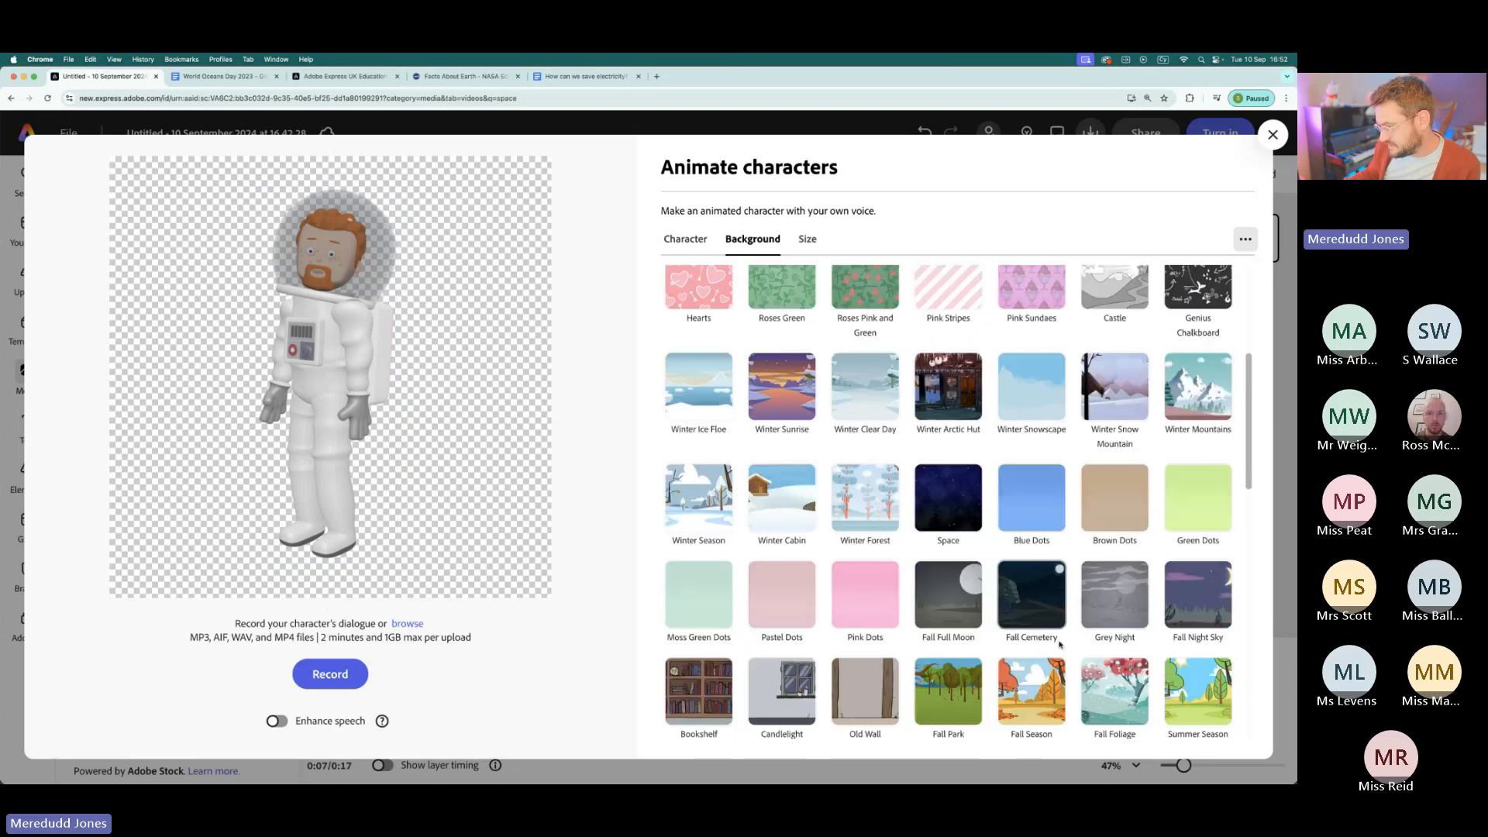
{"action": "scroll", "coordinate": [1059, 644], "scroll_direction": "up", "scroll_amount": 5}
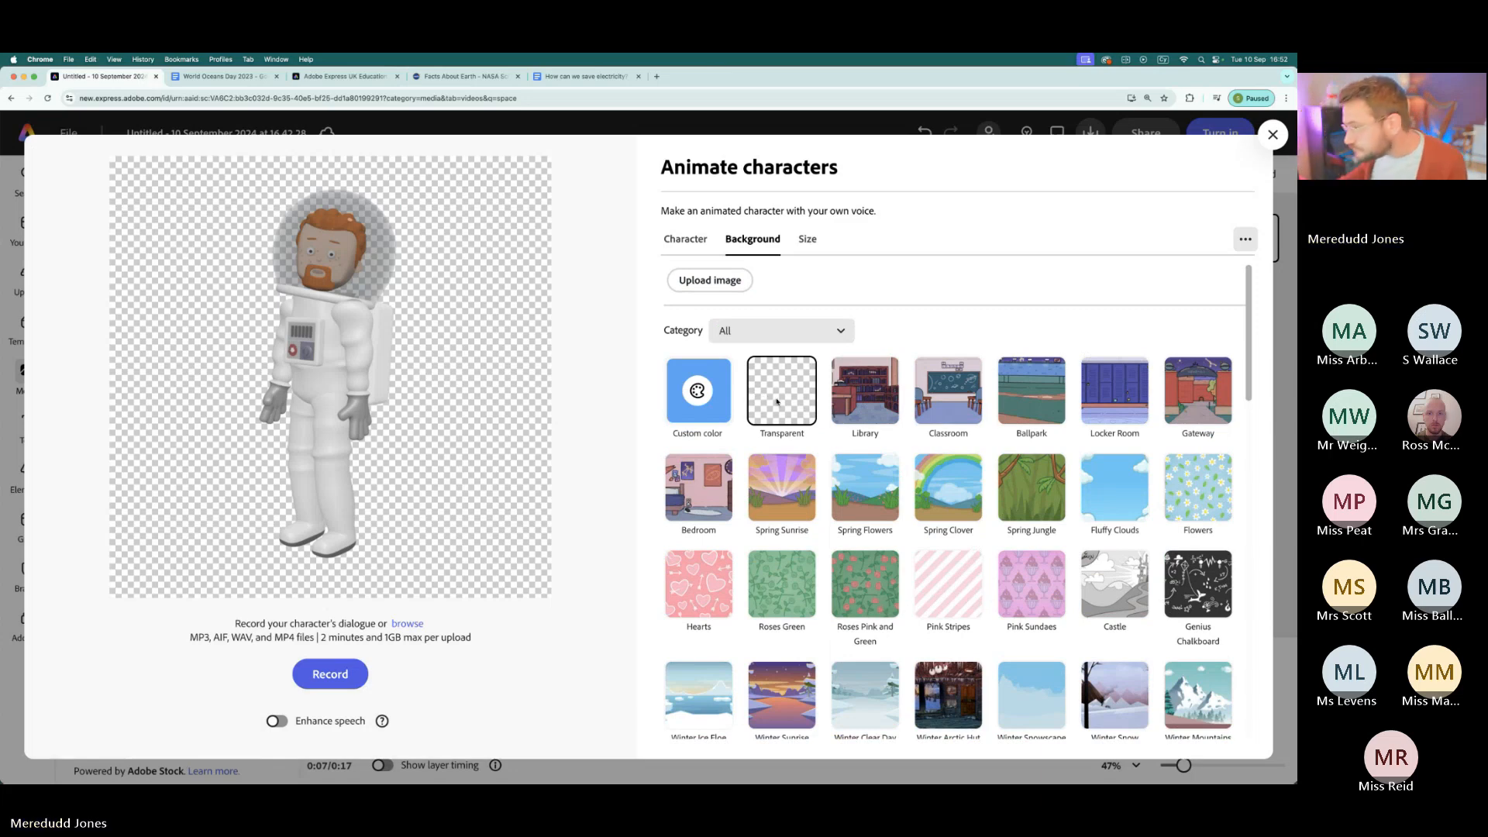
{"action": "left_click", "coordinate": [809, 247]}
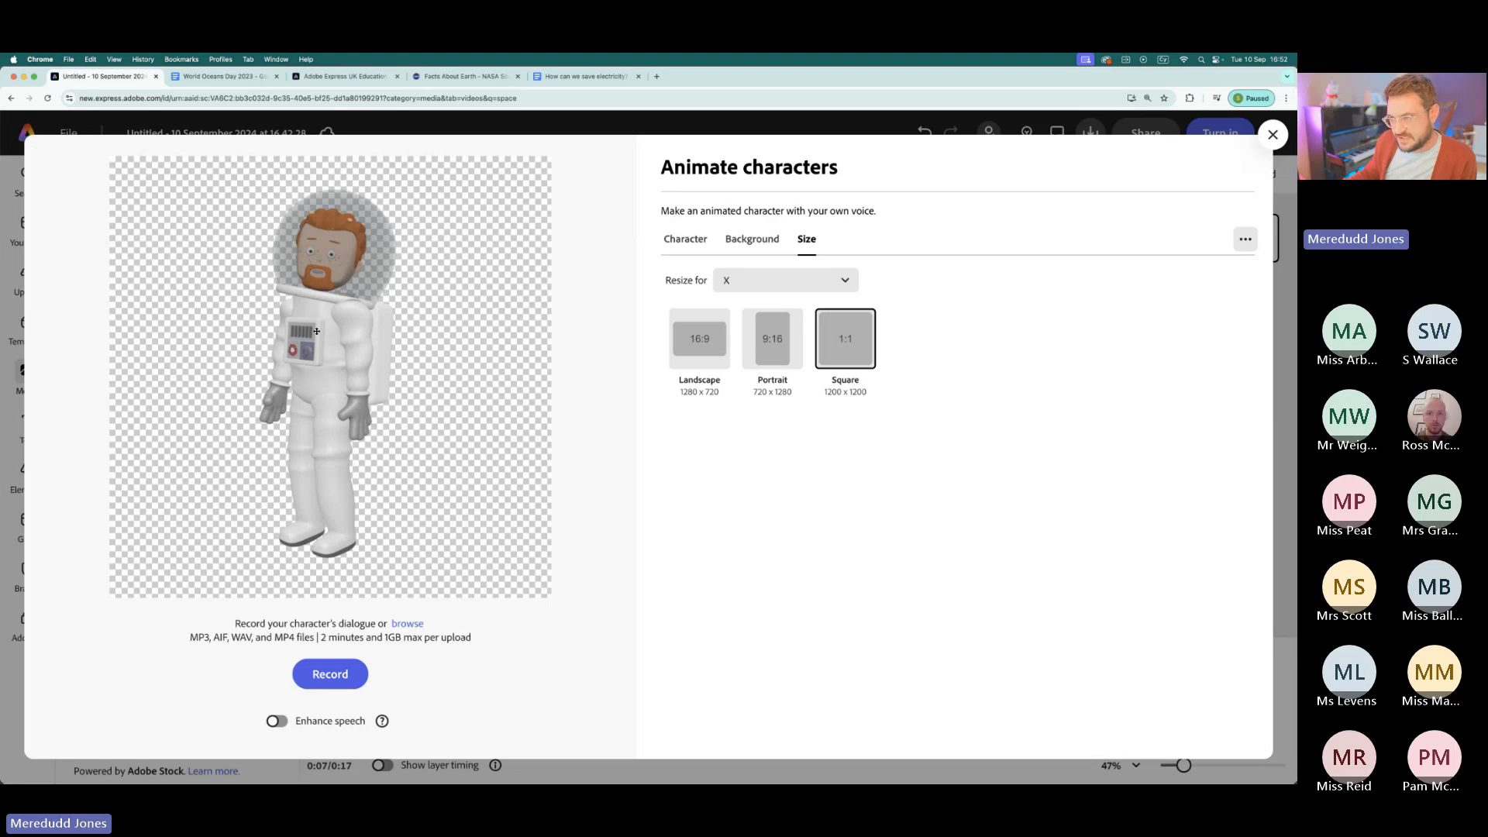
{"action": "left_click", "coordinate": [702, 242]}
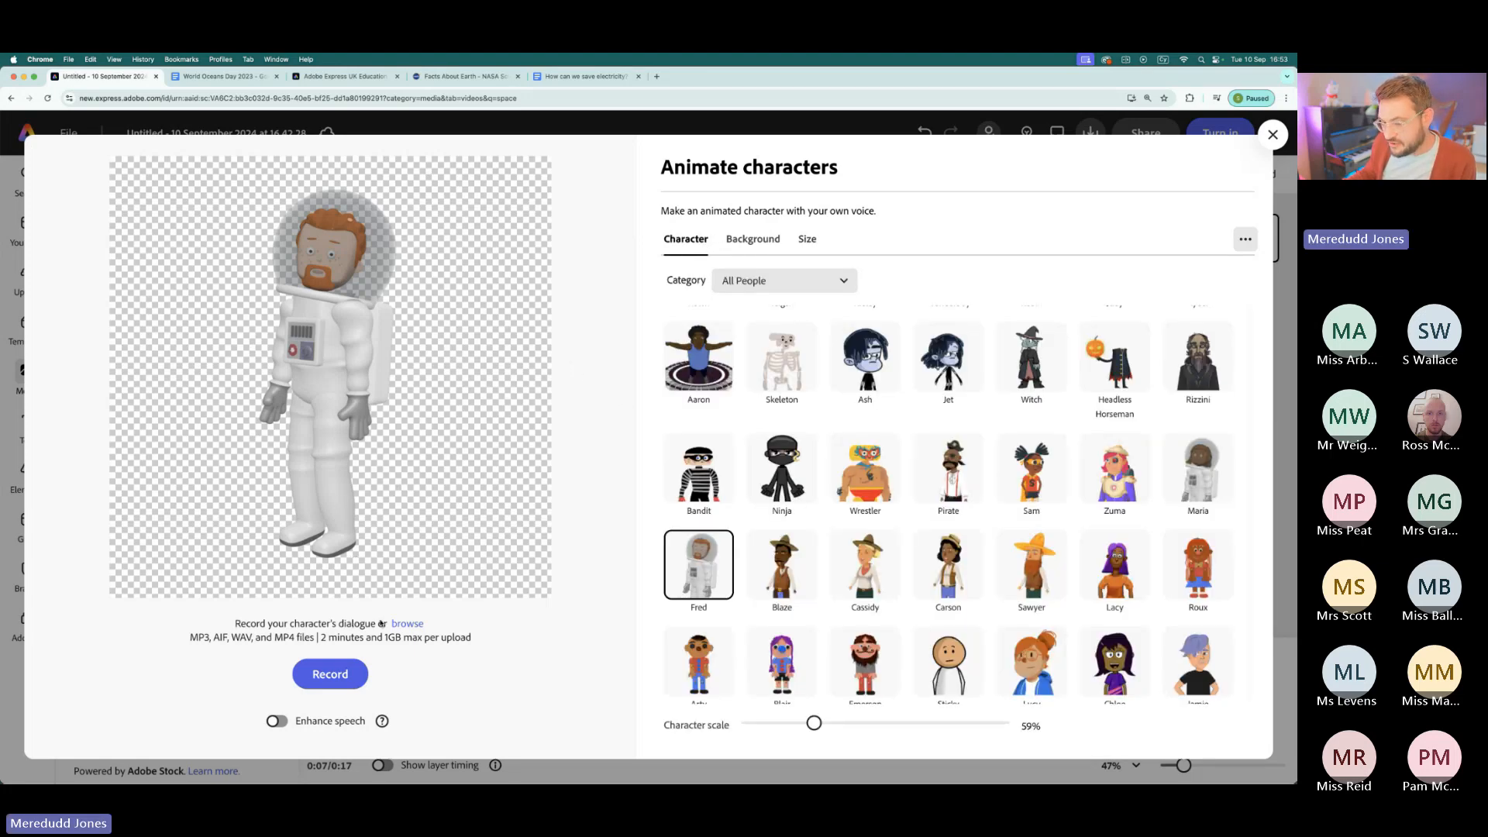
- Move NASA's Facts About Earth browser tab beside the Adobe Express tab and return to the astronaut's dialogue recording options
{"action": "left_click", "coordinate": [225, 80]}
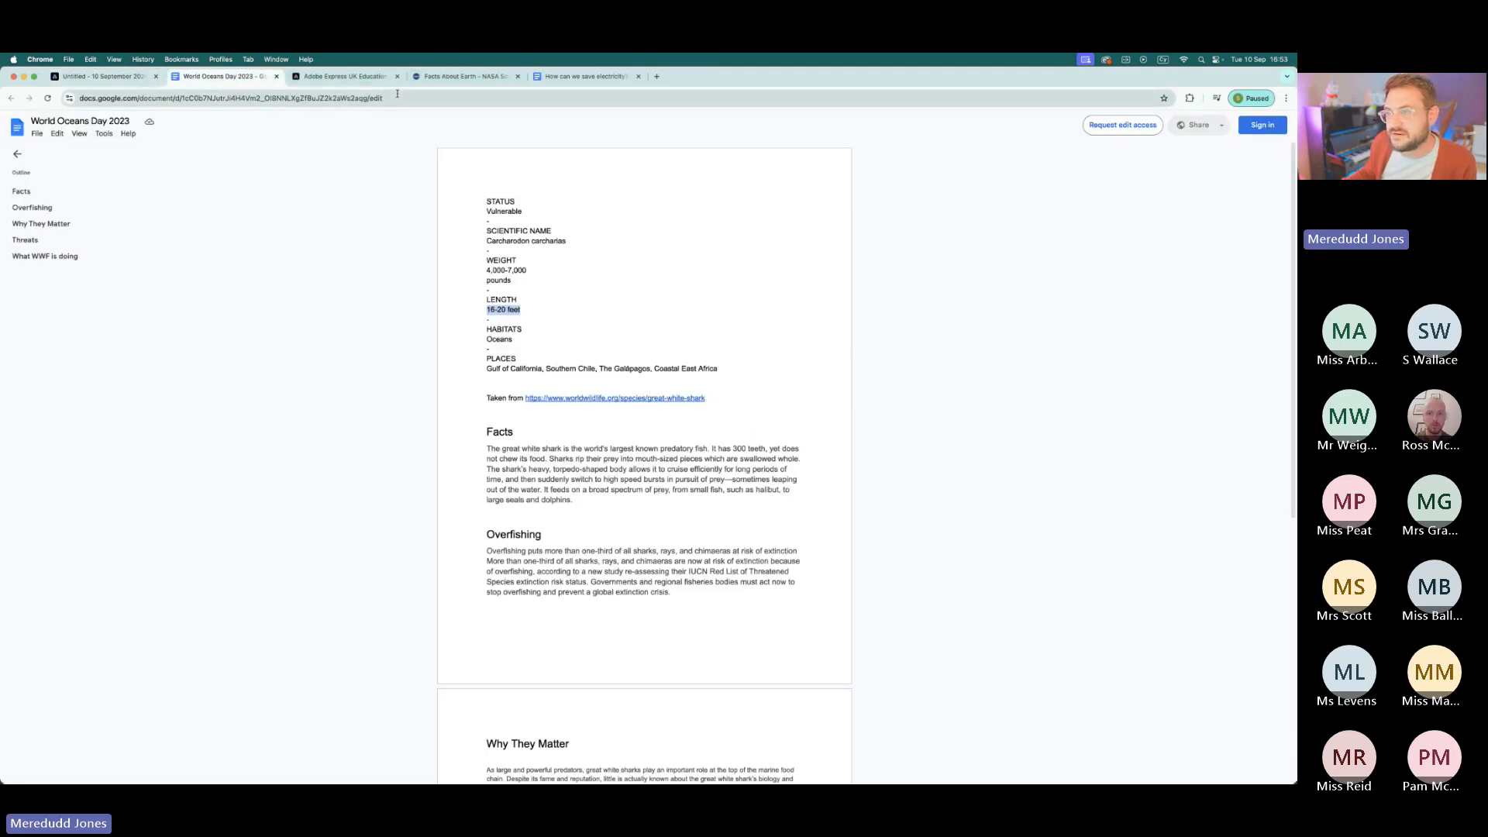
{"action": "left_click_drag", "start_coordinate": [444, 81], "coordinate": [225, 78]}
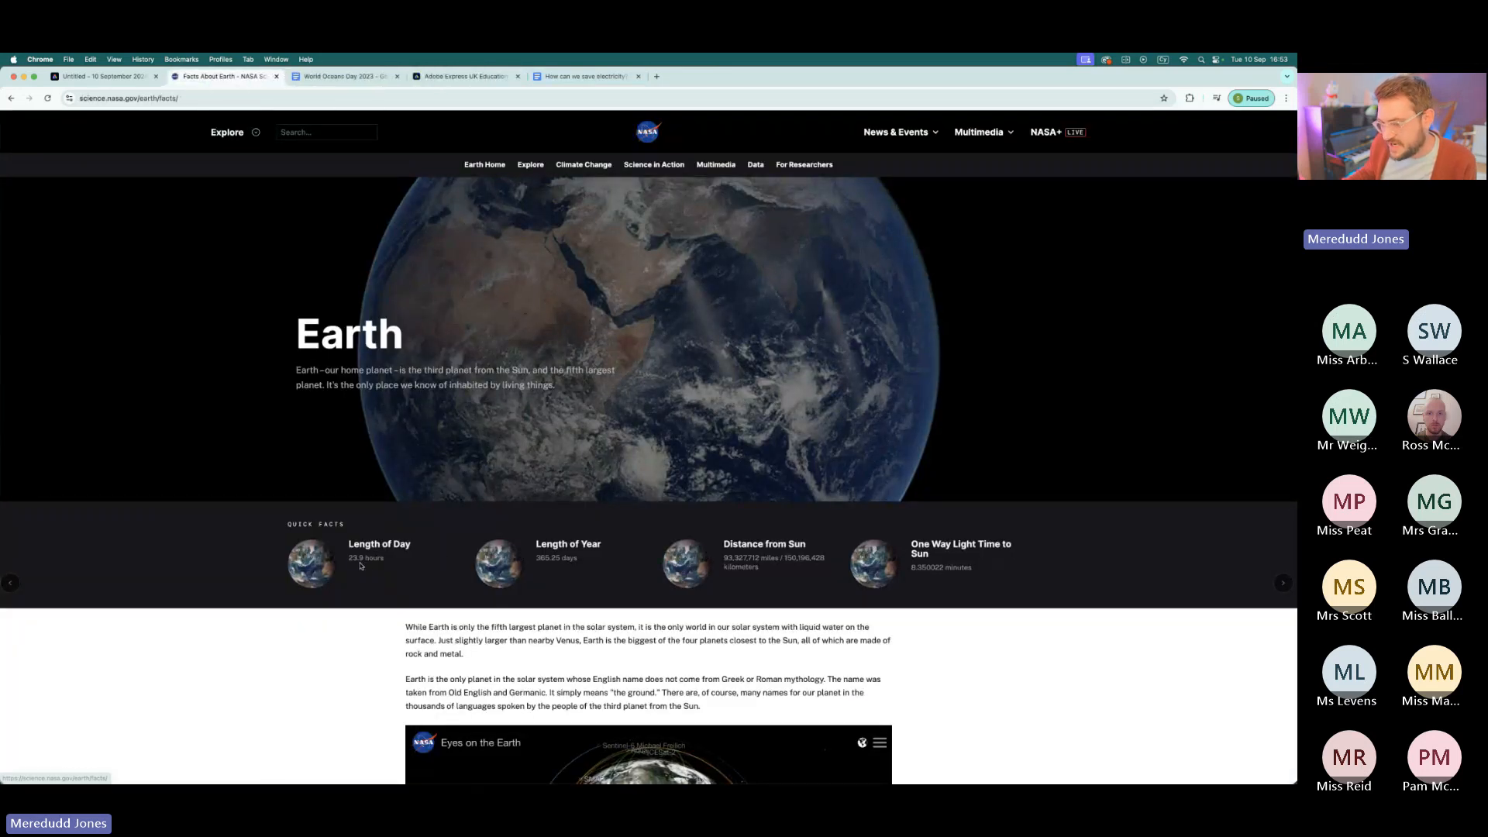
{"action": "left_click", "coordinate": [93, 77]}
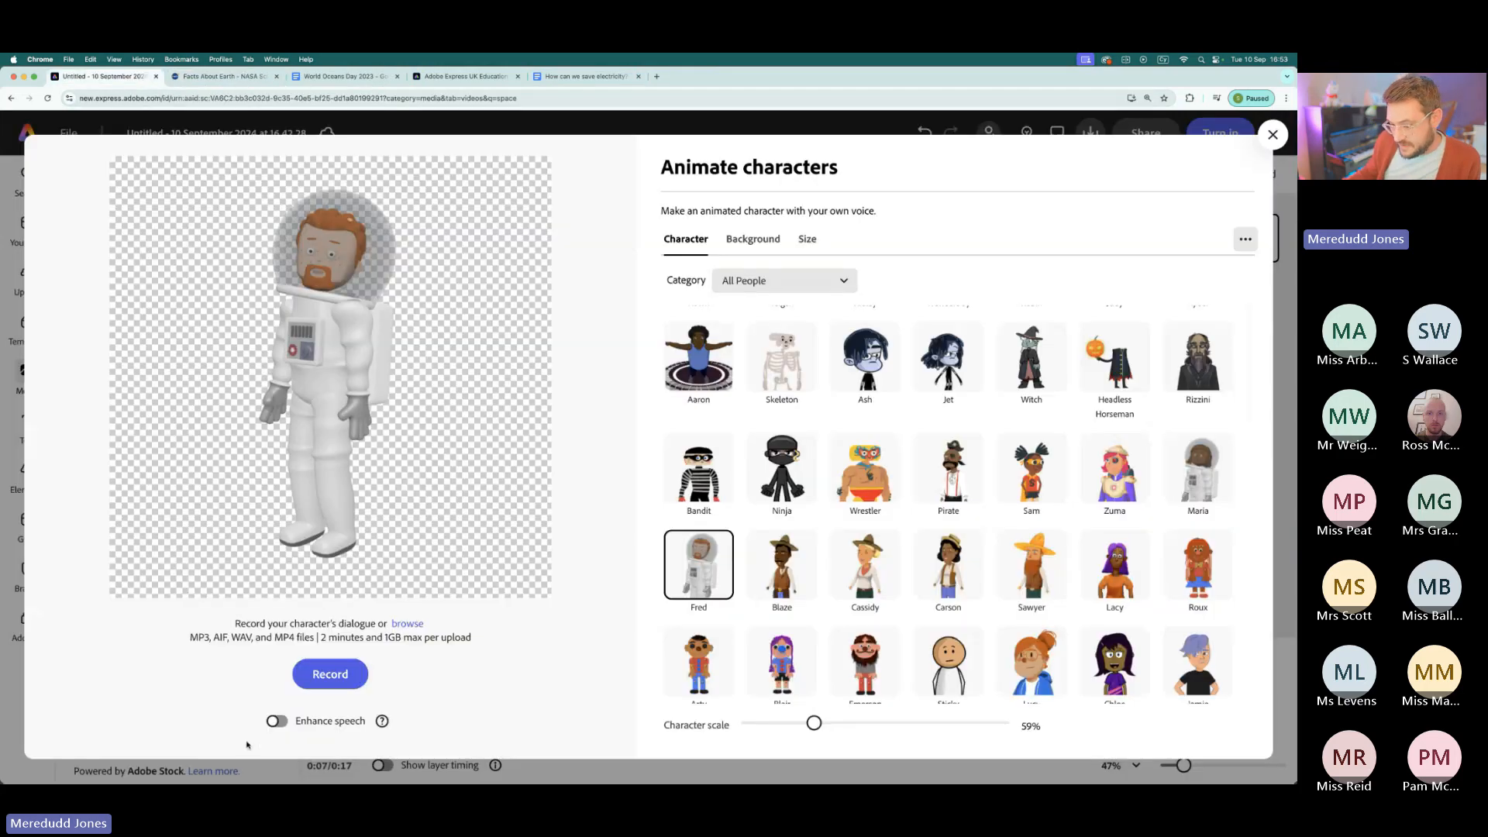
{"action": "scroll", "coordinate": [274, 725], "scroll_direction": "up", "scroll_amount": 5}
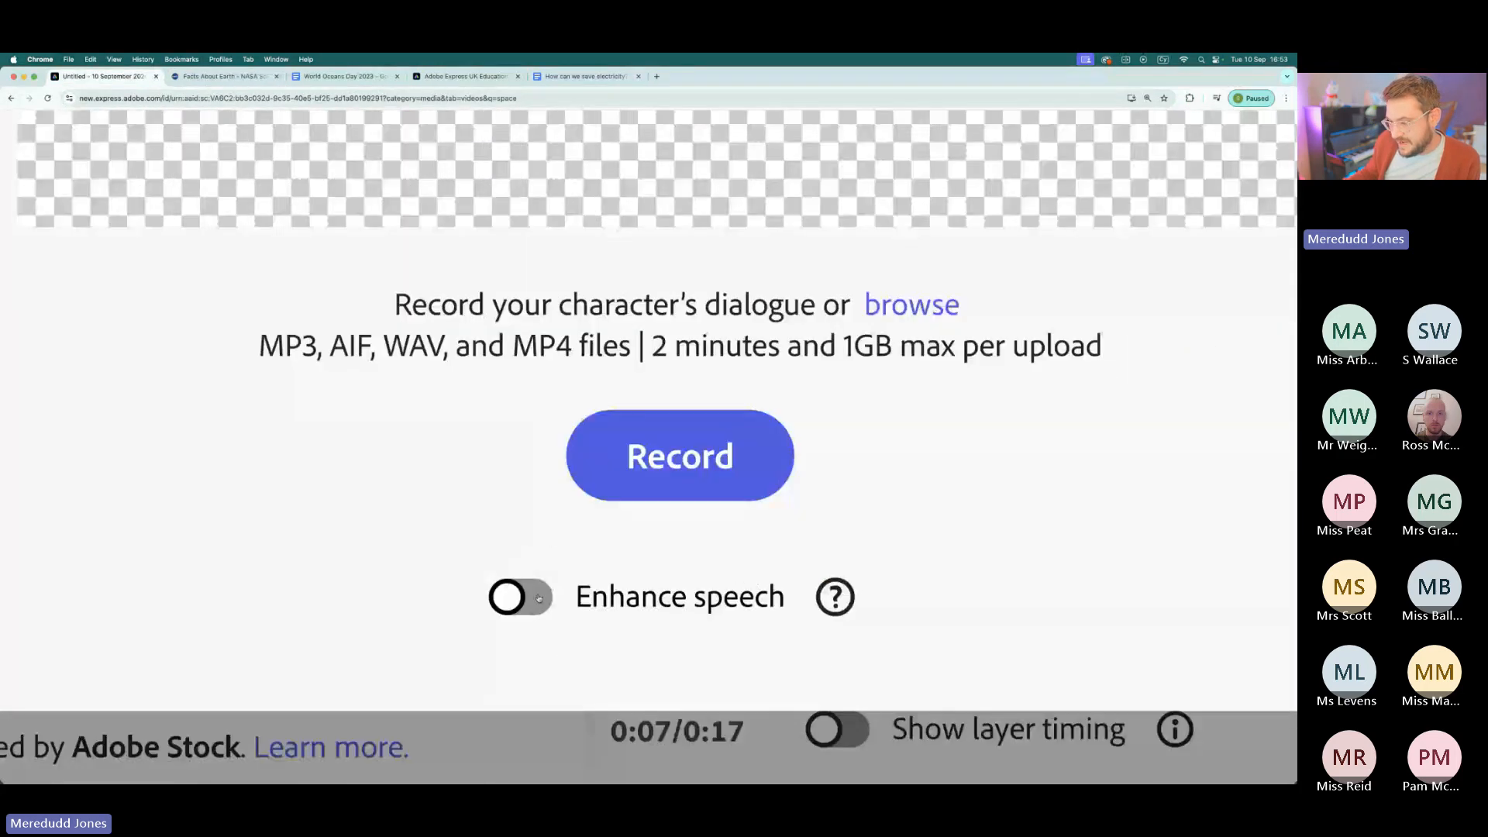
{"action": "scroll", "coordinate": [511, 603], "scroll_direction": "down", "scroll_amount": 5}
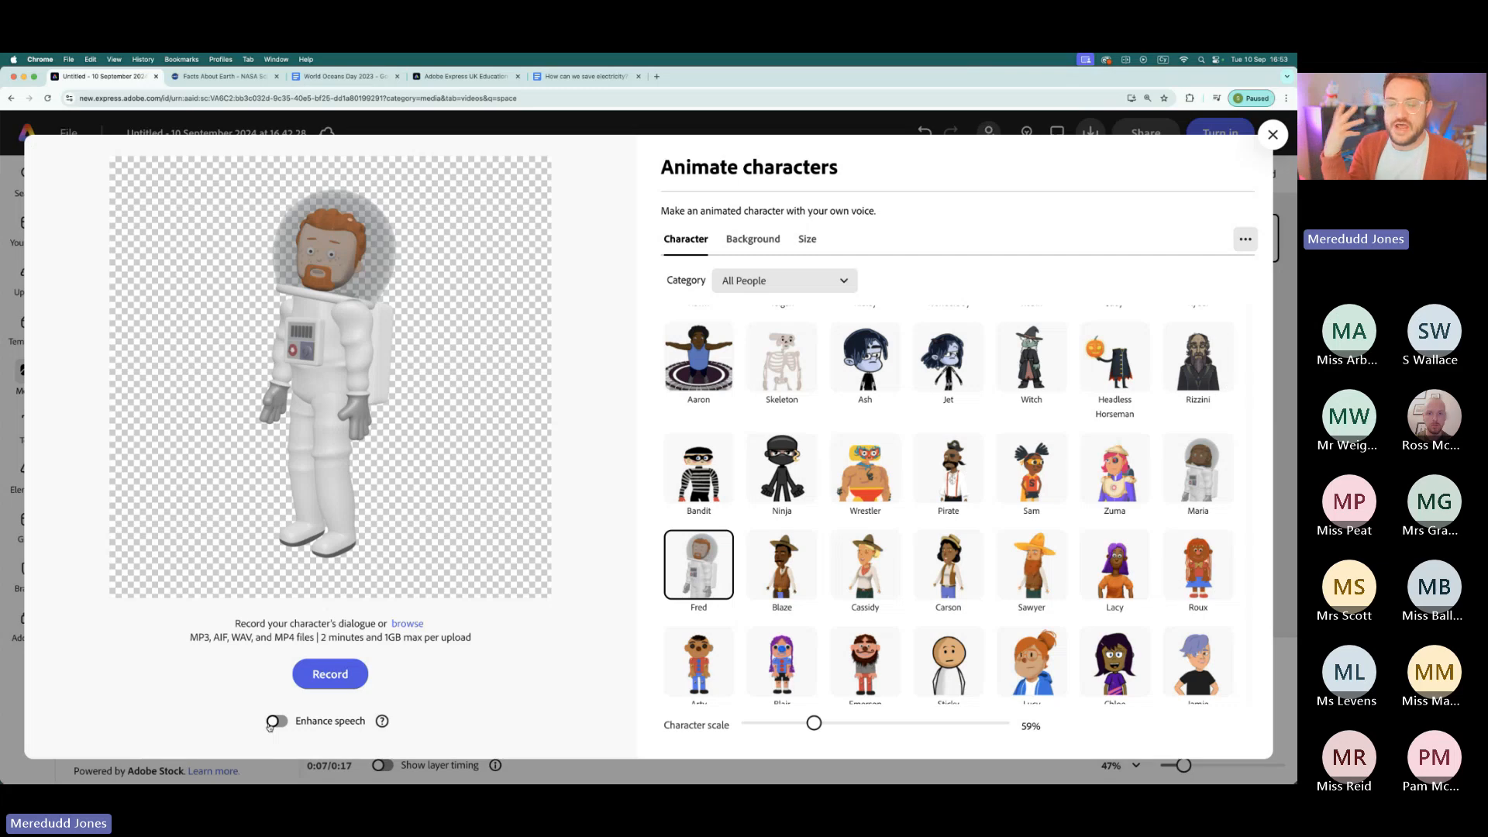
- Record a short spoken dialogue for the astronaut with Enhance speech left off, and finish the recording
{"action": "left_click", "coordinate": [277, 721]}
{"action": "left_click", "coordinate": [278, 722]}
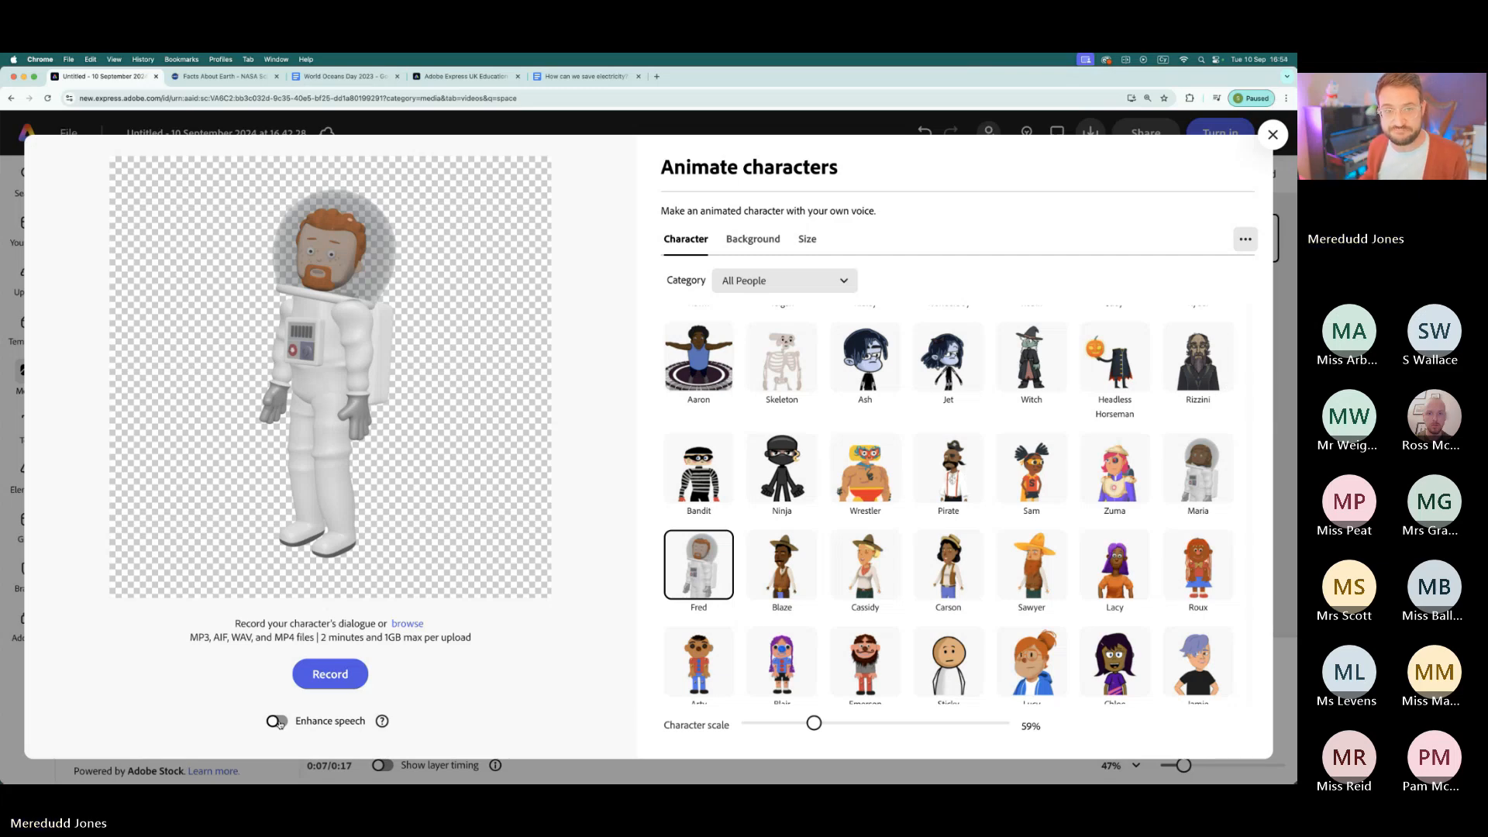
{"action": "left_click", "coordinate": [339, 675]}
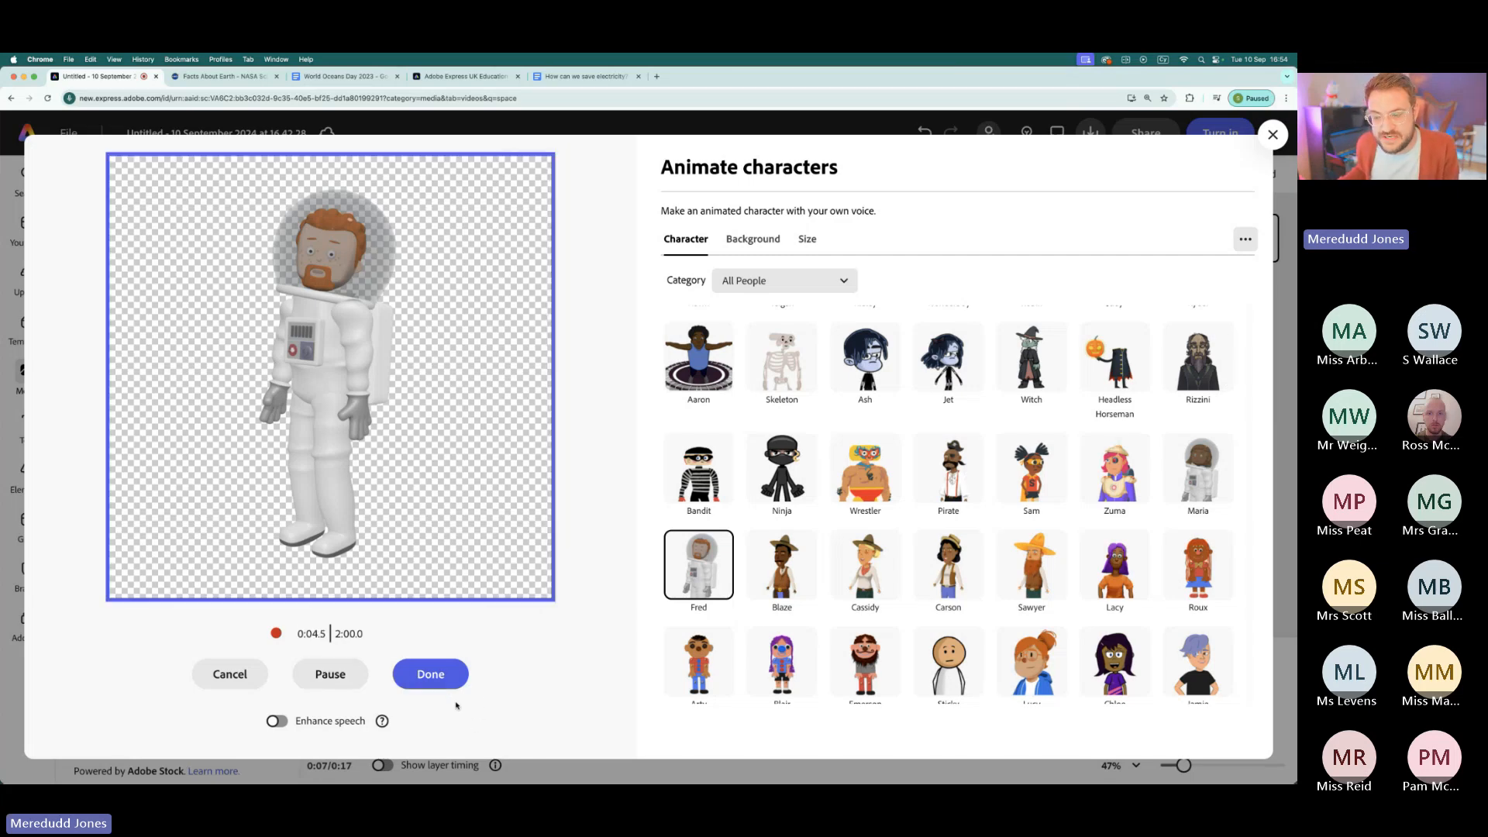
{"action": "left_click", "coordinate": [440, 682]}
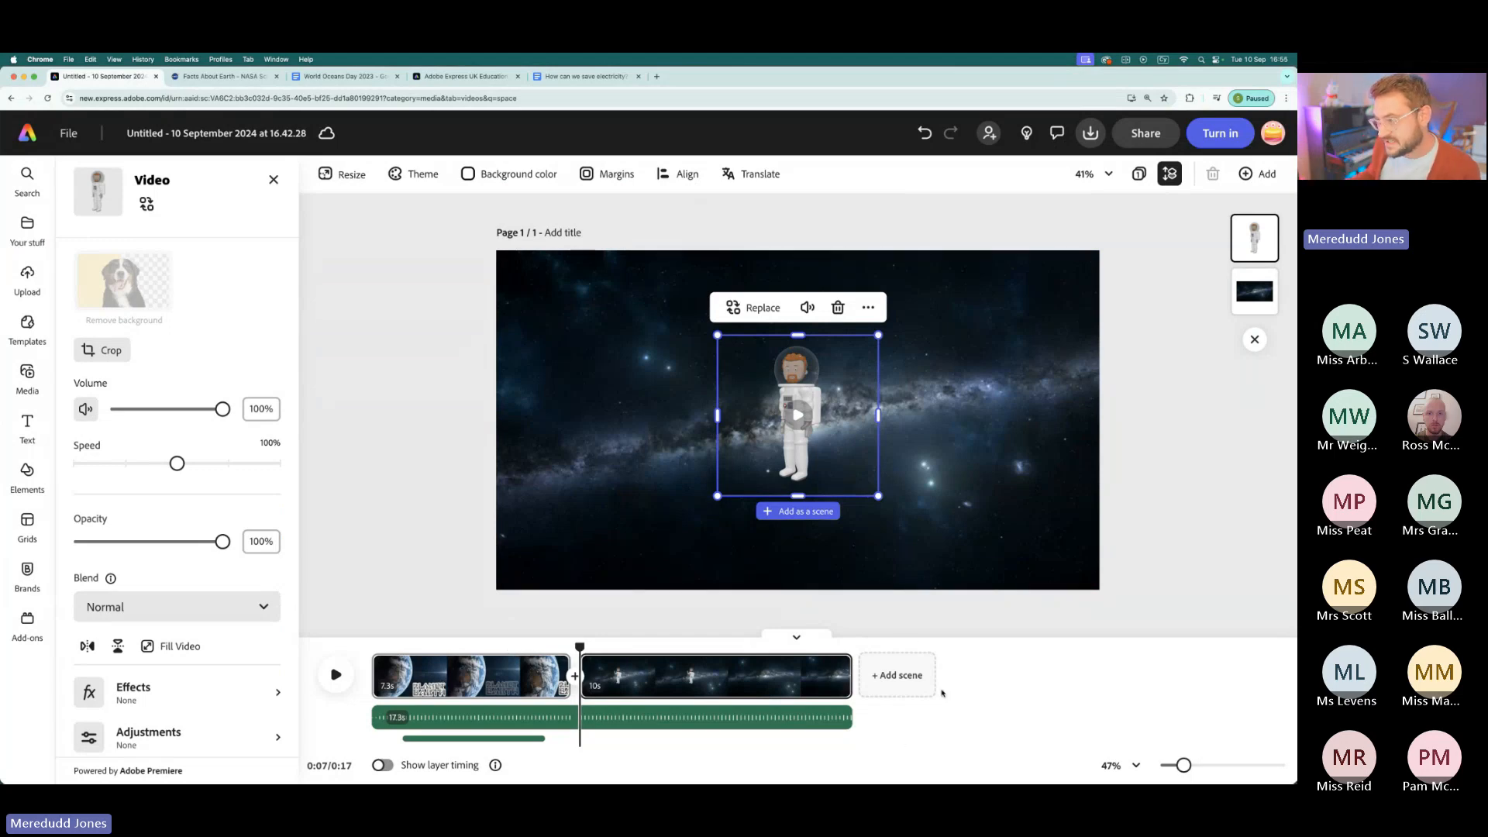
- Enlarge the astronaut to nearly the full height of the space scene and place it near the centre
{"action": "left_click_drag", "start_coordinate": [794, 454], "coordinate": [690, 427]}
{"action": "left_click_drag", "start_coordinate": [783, 467], "coordinate": [958, 590]}
{"action": "left_click", "coordinate": [604, 659]}
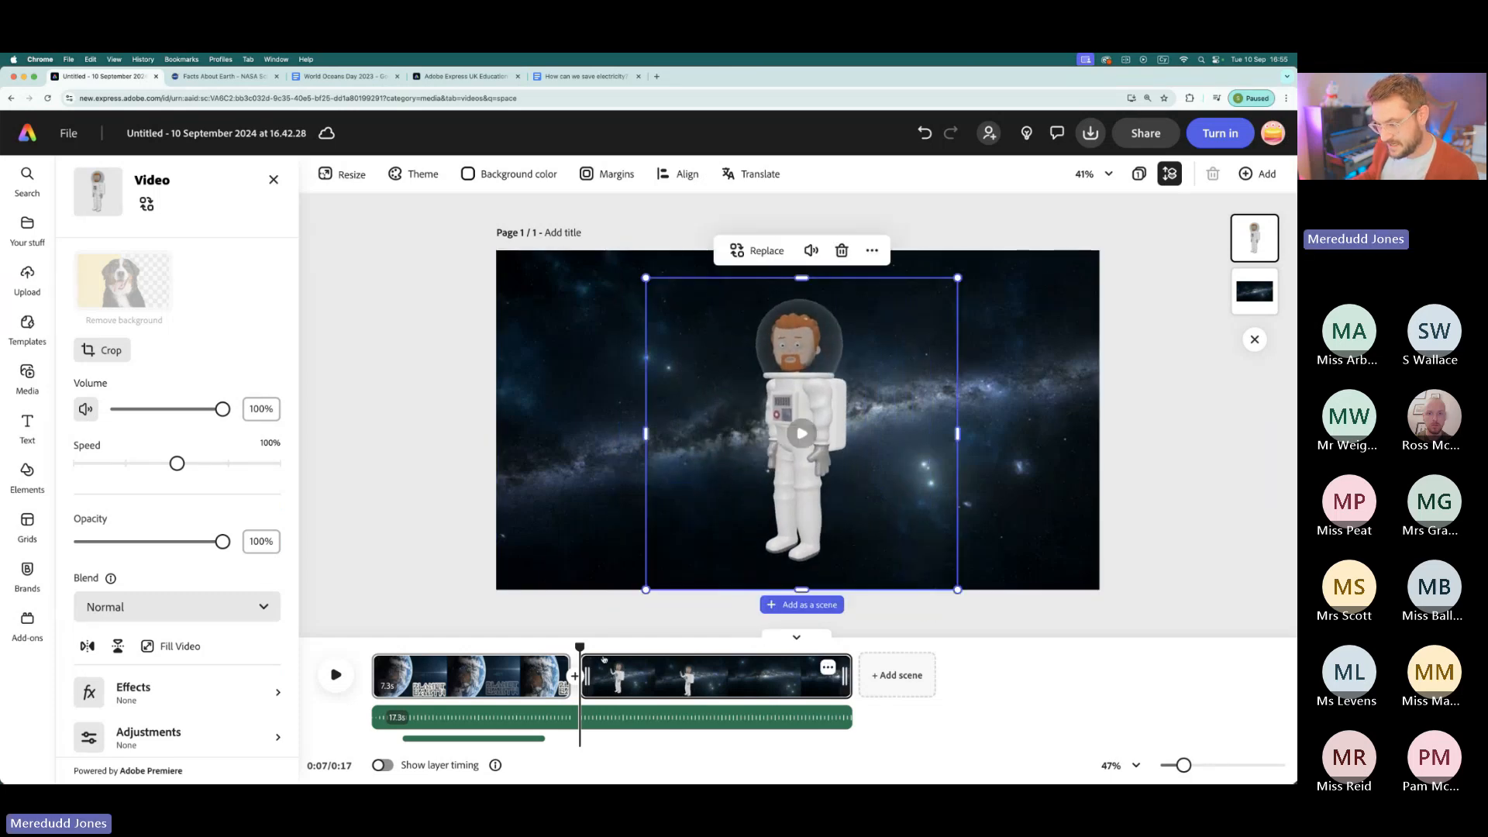
- Play the video from the end of the Earth scene through the talking astronaut's part
{"action": "left_click_drag", "start_coordinate": [580, 647], "coordinate": [568, 647]}
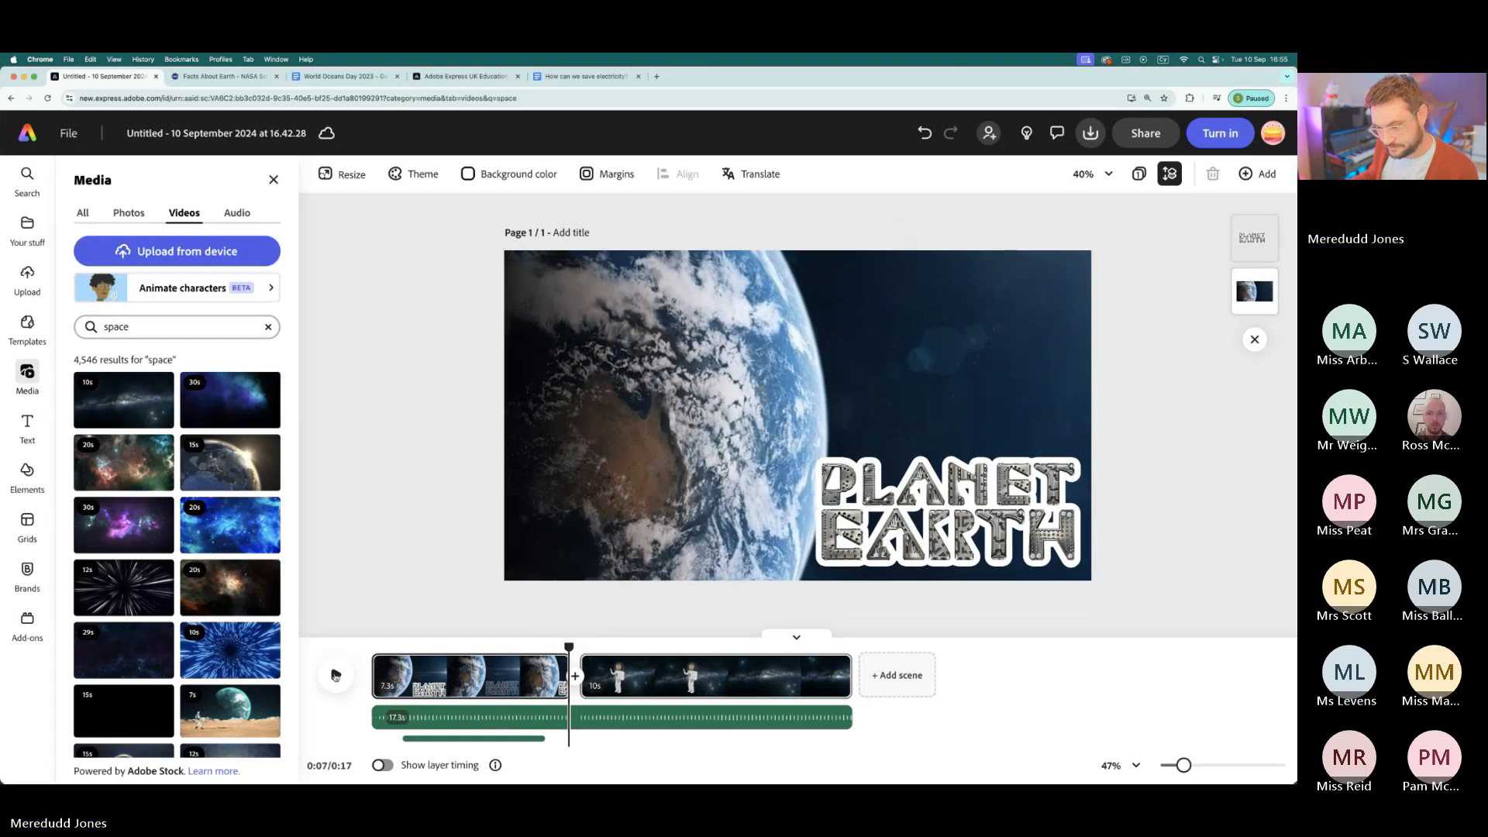
{"action": "left_click", "coordinate": [336, 674]}
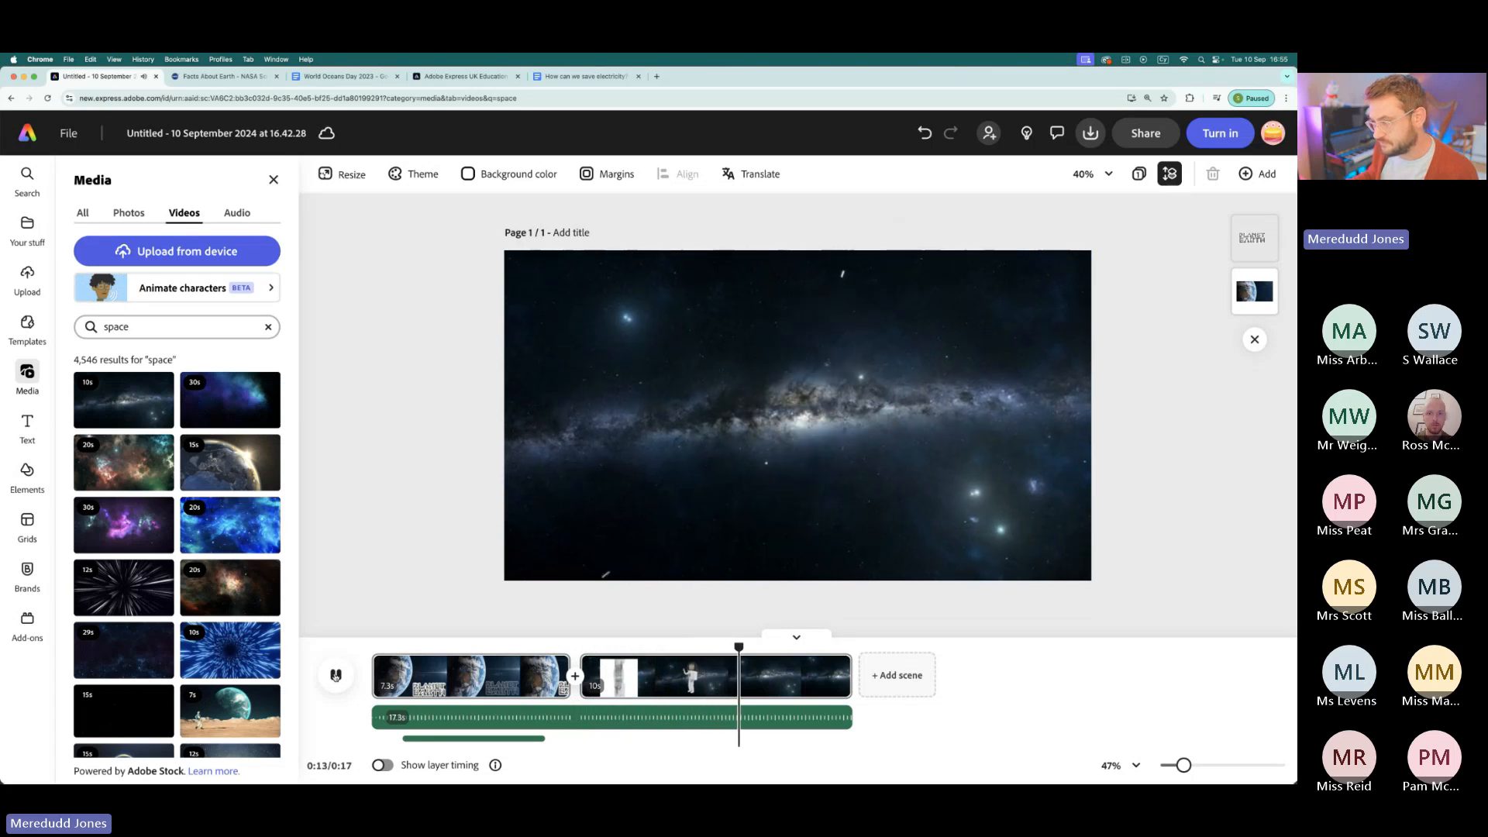
{"action": "left_click", "coordinate": [335, 674]}
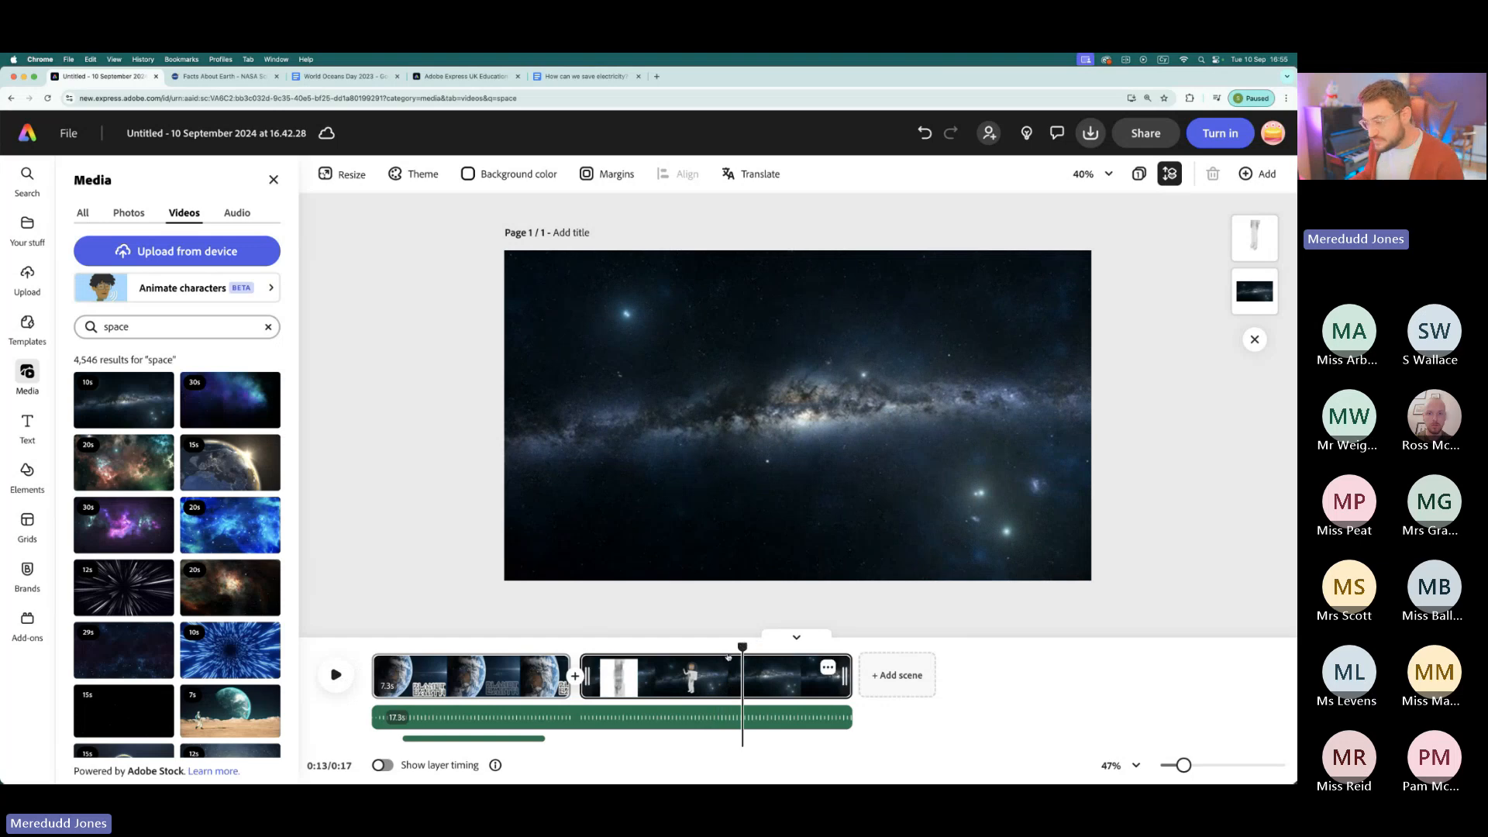
- Find where the astronaut's speech ends and trim the end of the space scene there, to 5.8 s
{"action": "left_click_drag", "start_coordinate": [742, 647], "coordinate": [708, 647]}
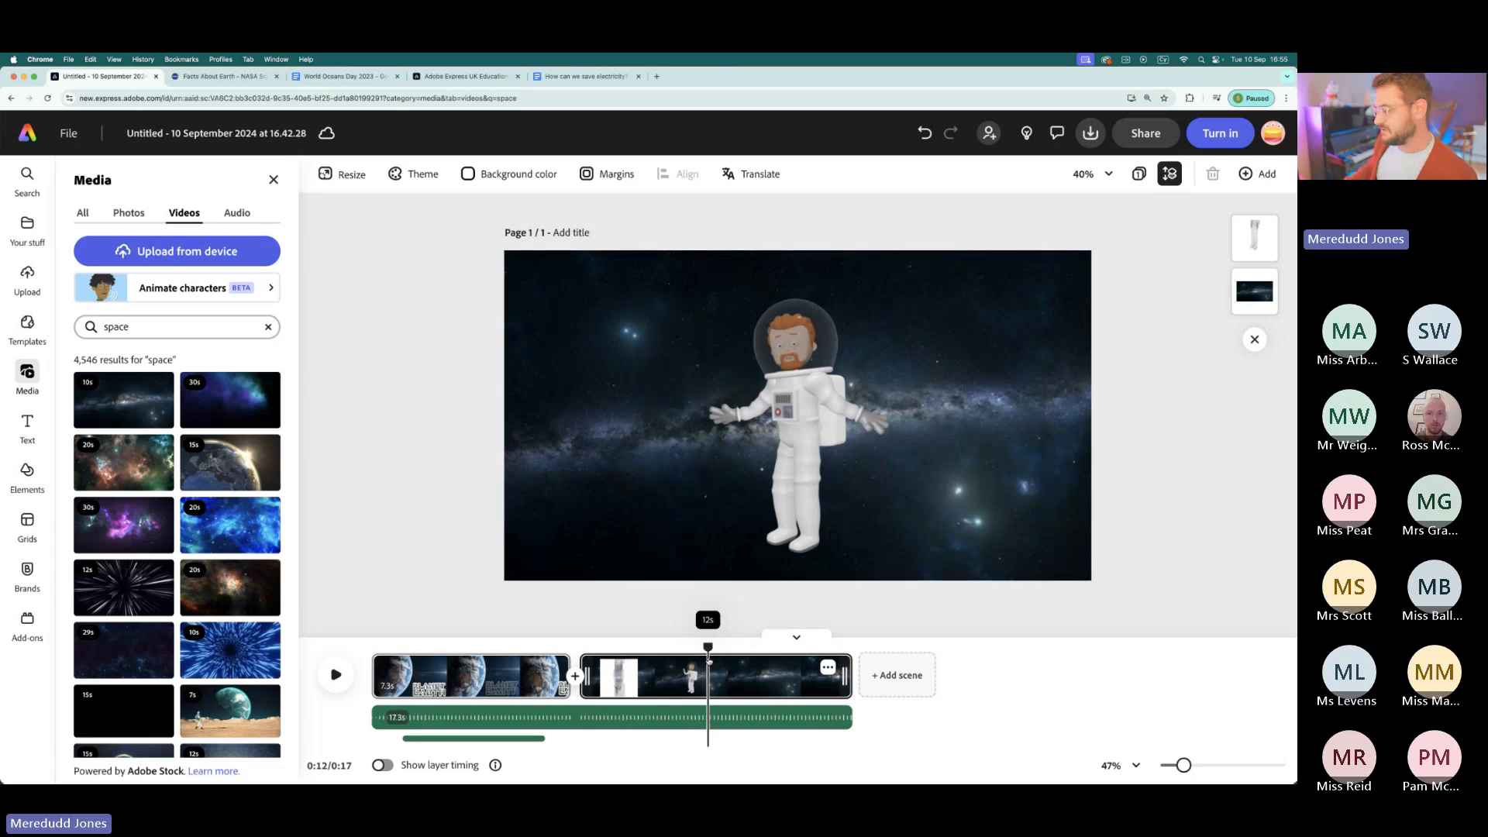
{"action": "left_click_drag", "start_coordinate": [709, 647], "coordinate": [735, 669]}
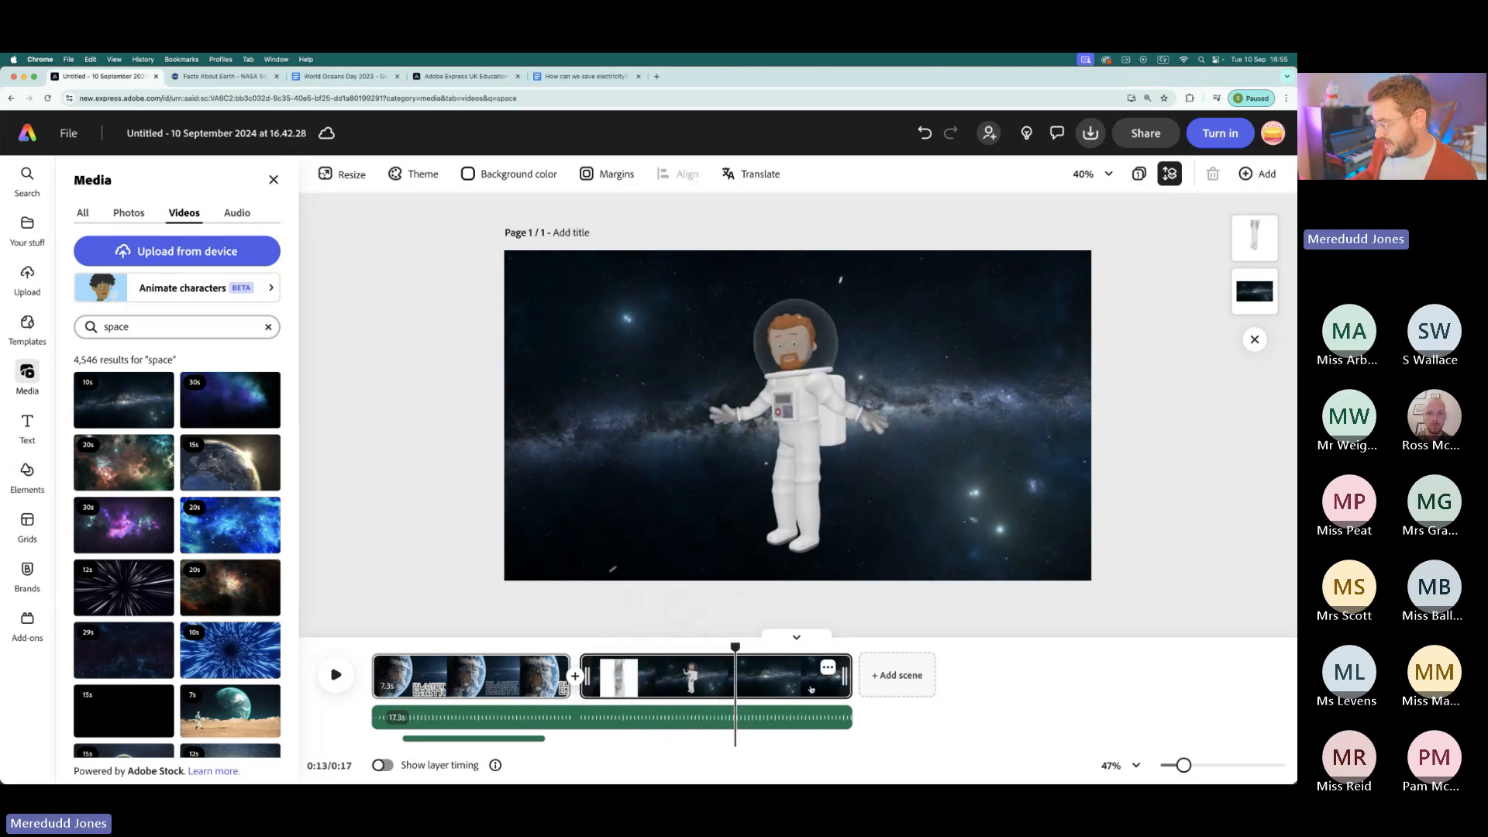
{"action": "left_click_drag", "start_coordinate": [845, 675], "coordinate": [734, 675]}
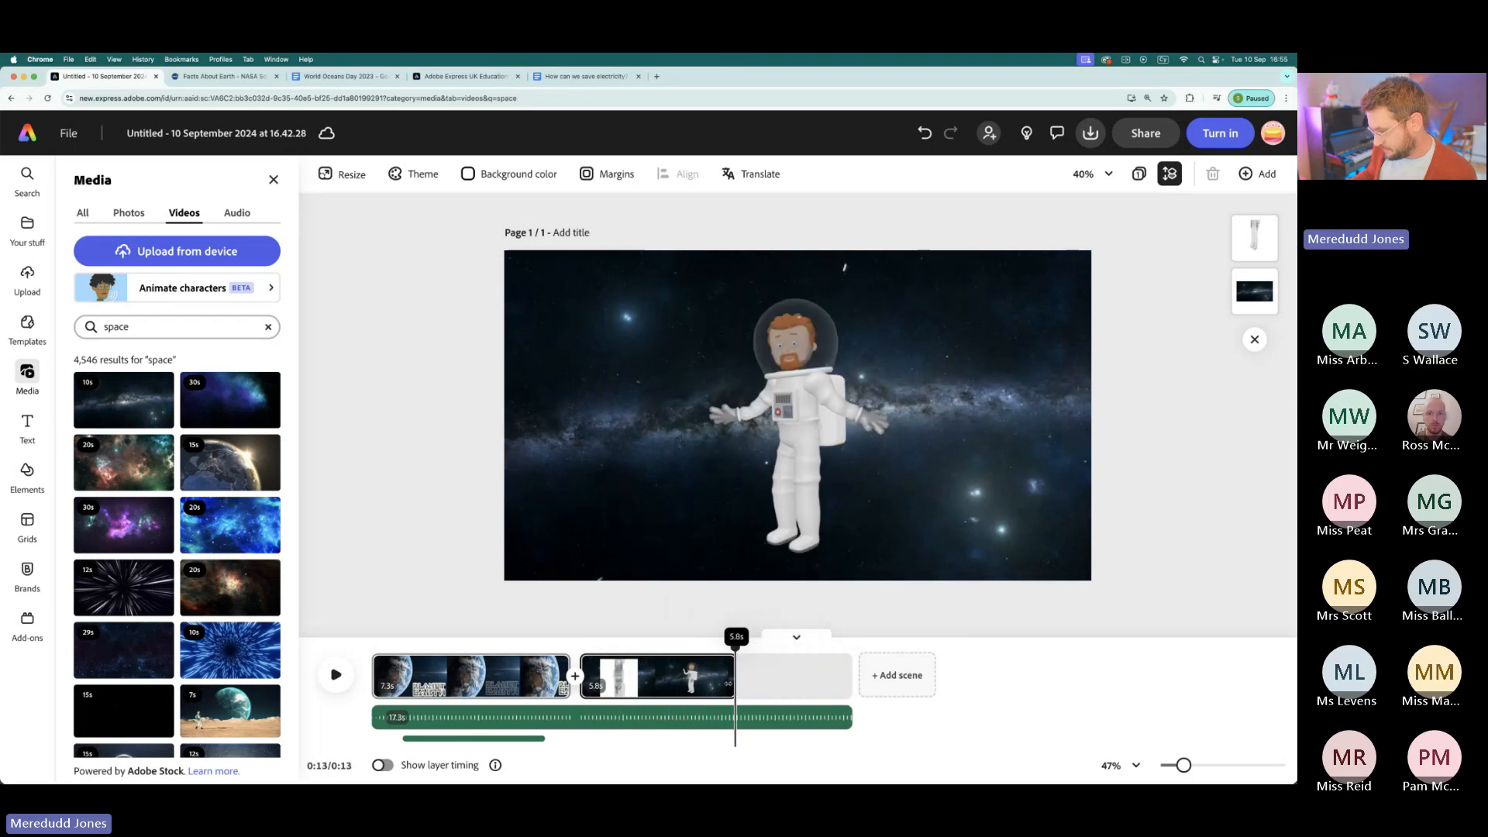
- Move the astronaut to the right half of the space scene, leaving the left side free
{"action": "left_click_drag", "start_coordinate": [736, 647], "coordinate": [656, 647]}
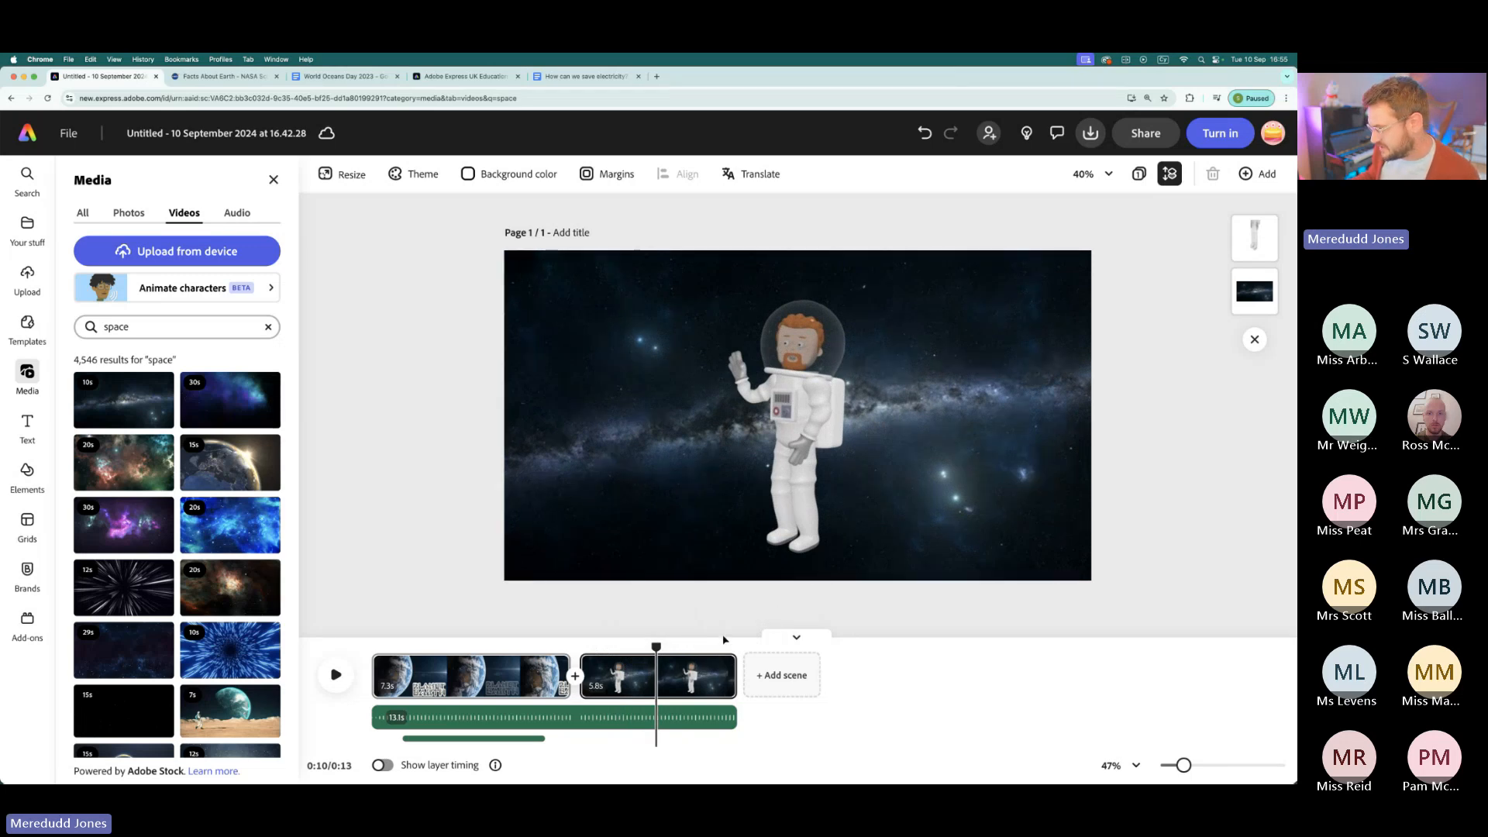
{"action": "left_click_drag", "start_coordinate": [654, 648], "coordinate": [621, 647]}
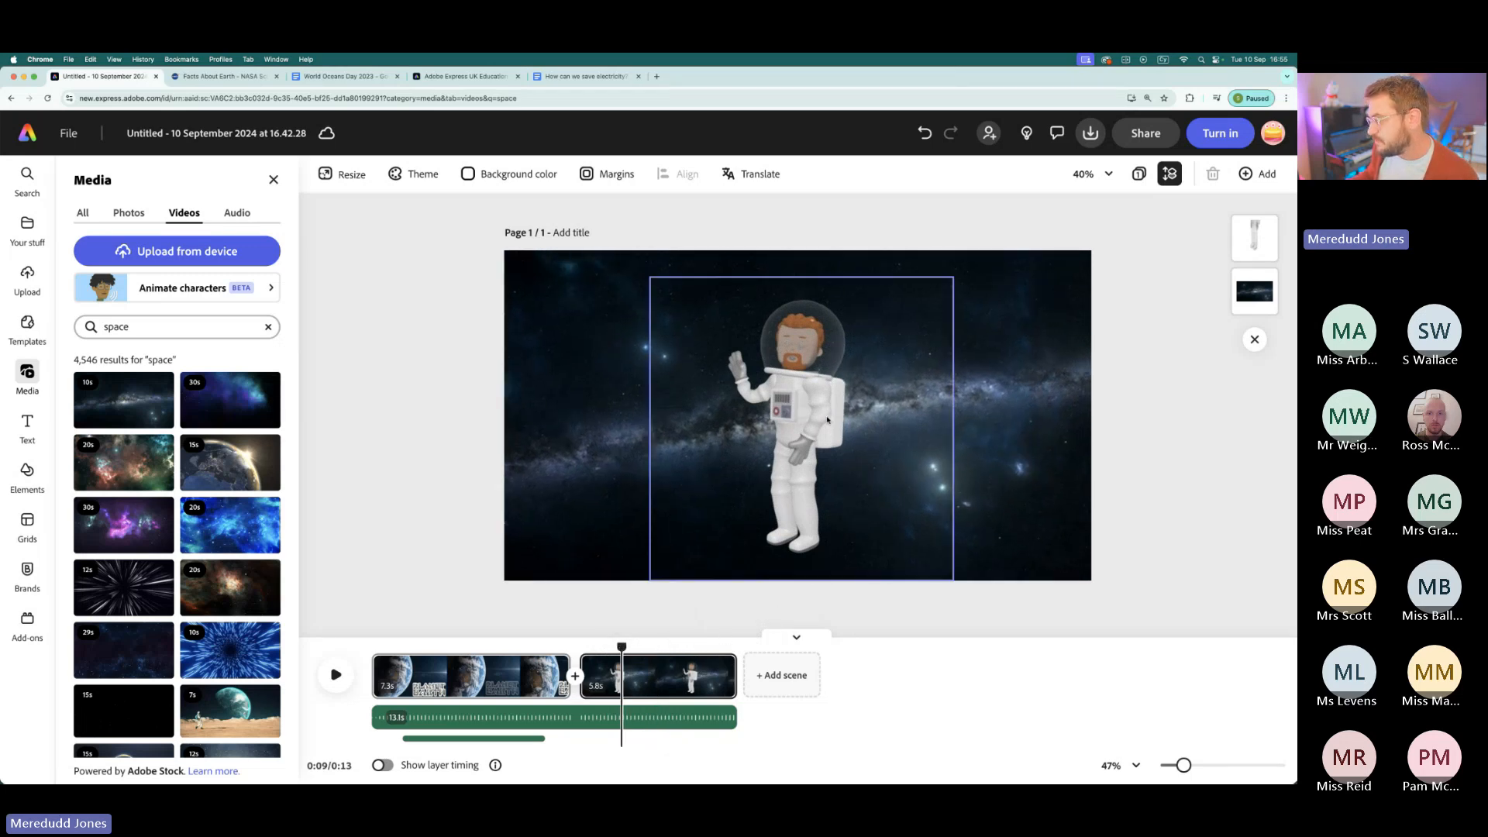
{"action": "left_click", "coordinate": [828, 420]}
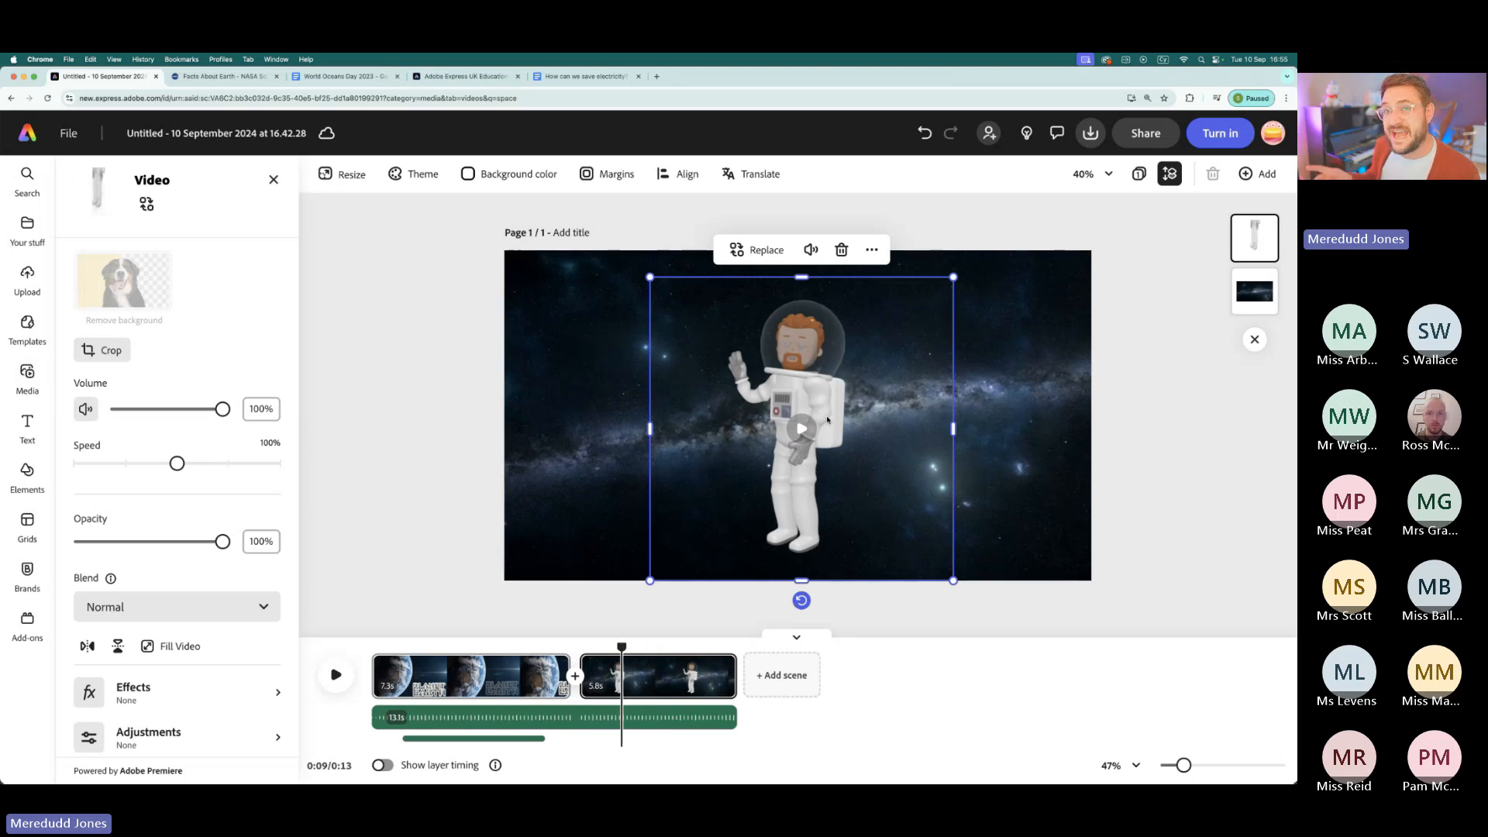
{"action": "left_click_drag", "start_coordinate": [810, 408], "coordinate": [915, 400]}
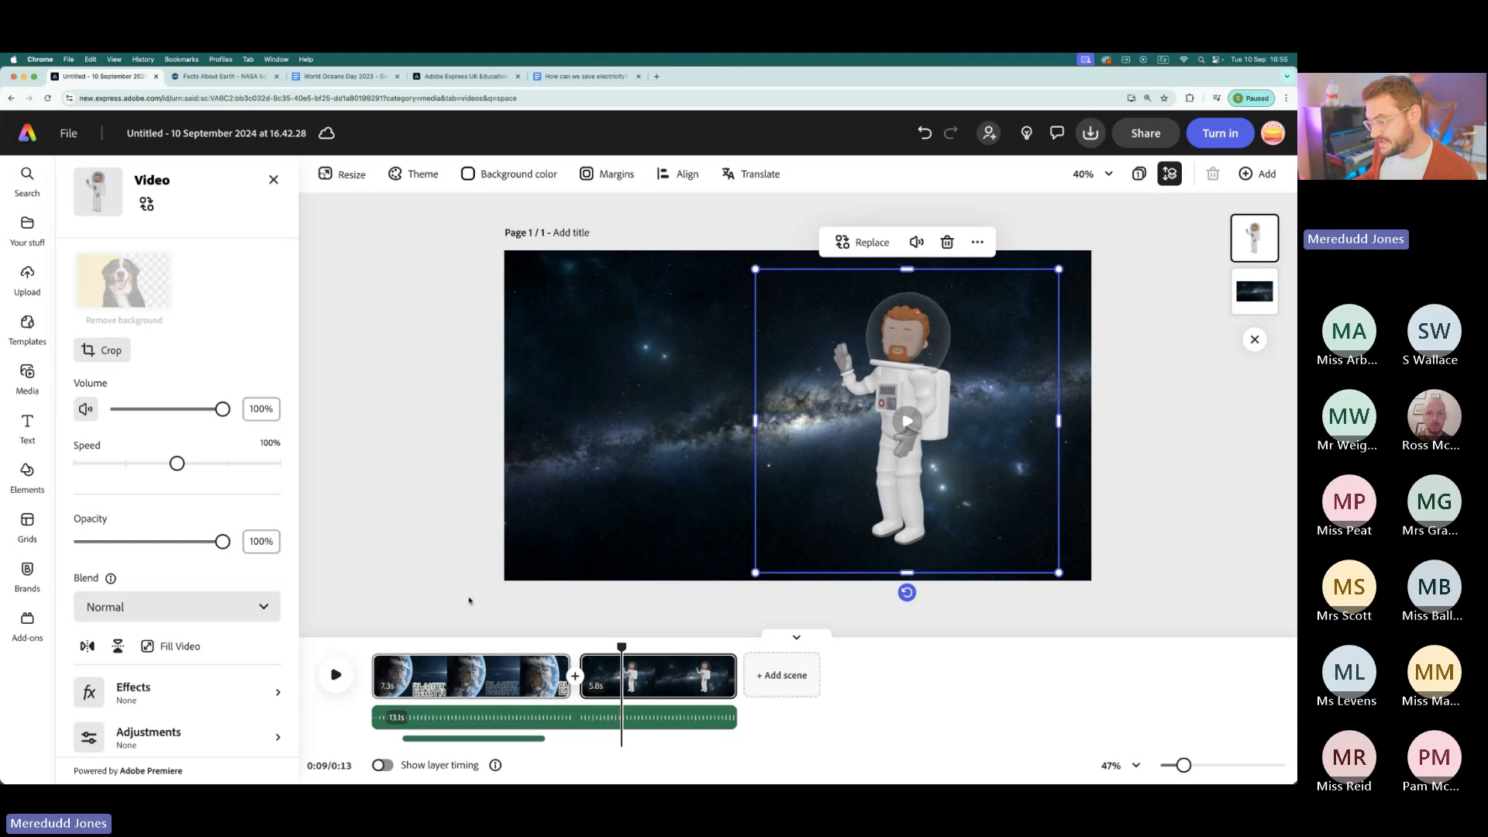
- Give the astronaut a downward Bungee entrance with a duration of 3.26 s and 1 bounce, plus a Bob loop animation
{"action": "scroll", "coordinate": [178, 647], "scroll_direction": "down", "scroll_amount": 2}
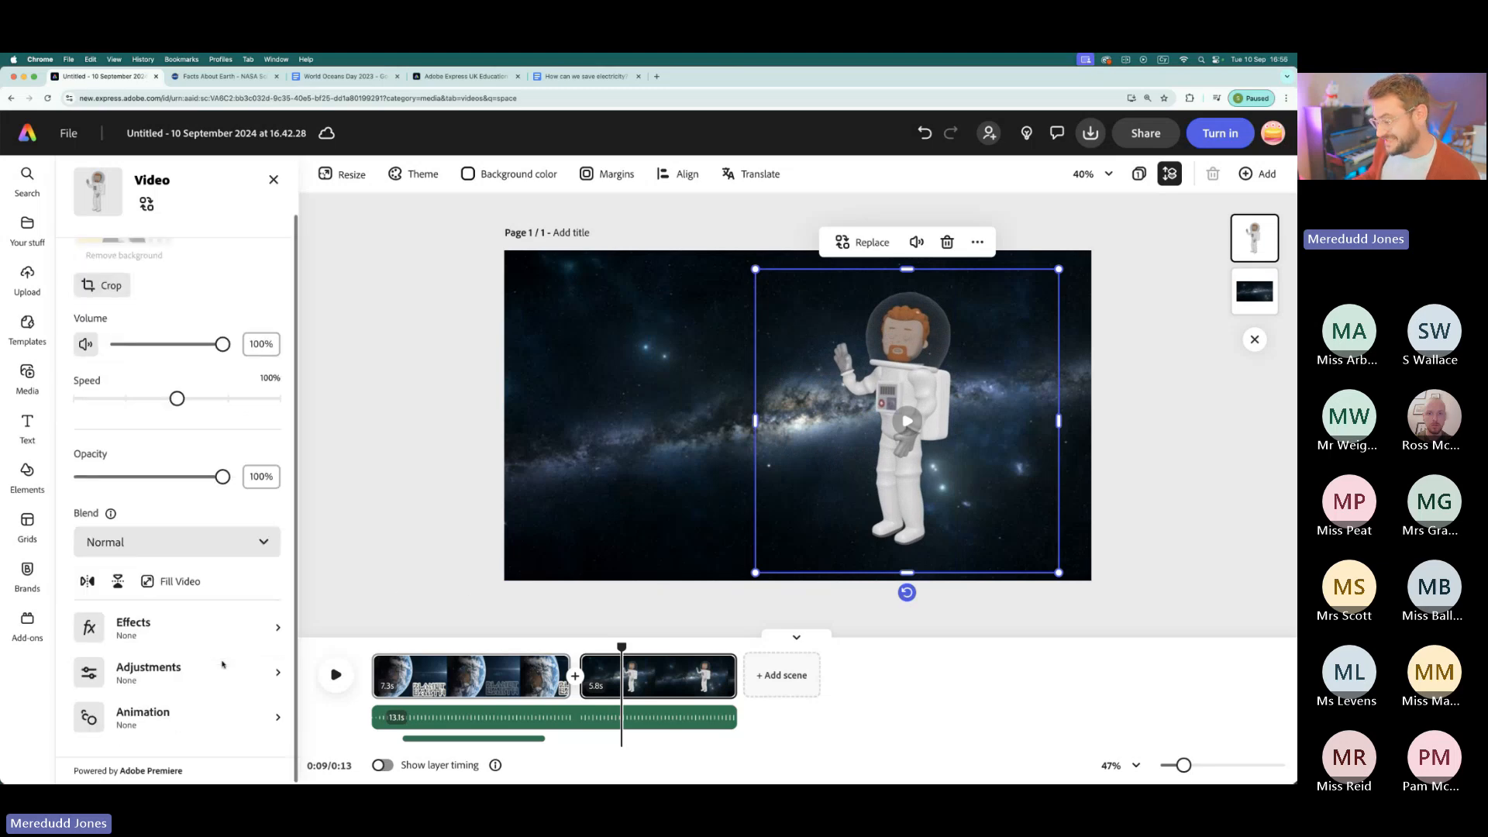
{"action": "left_click", "coordinate": [142, 718]}
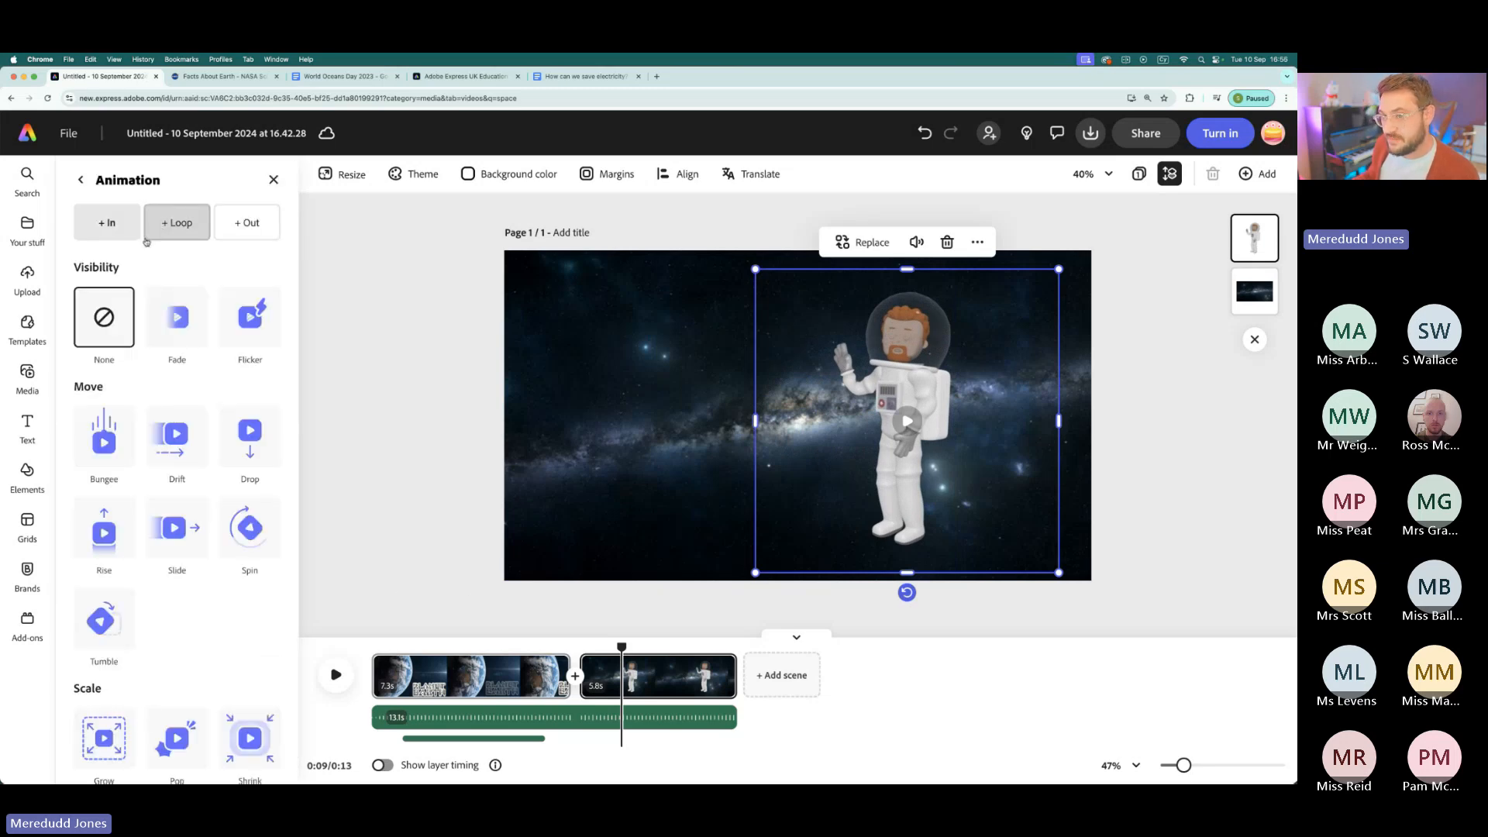
{"action": "left_click", "coordinate": [102, 440]}
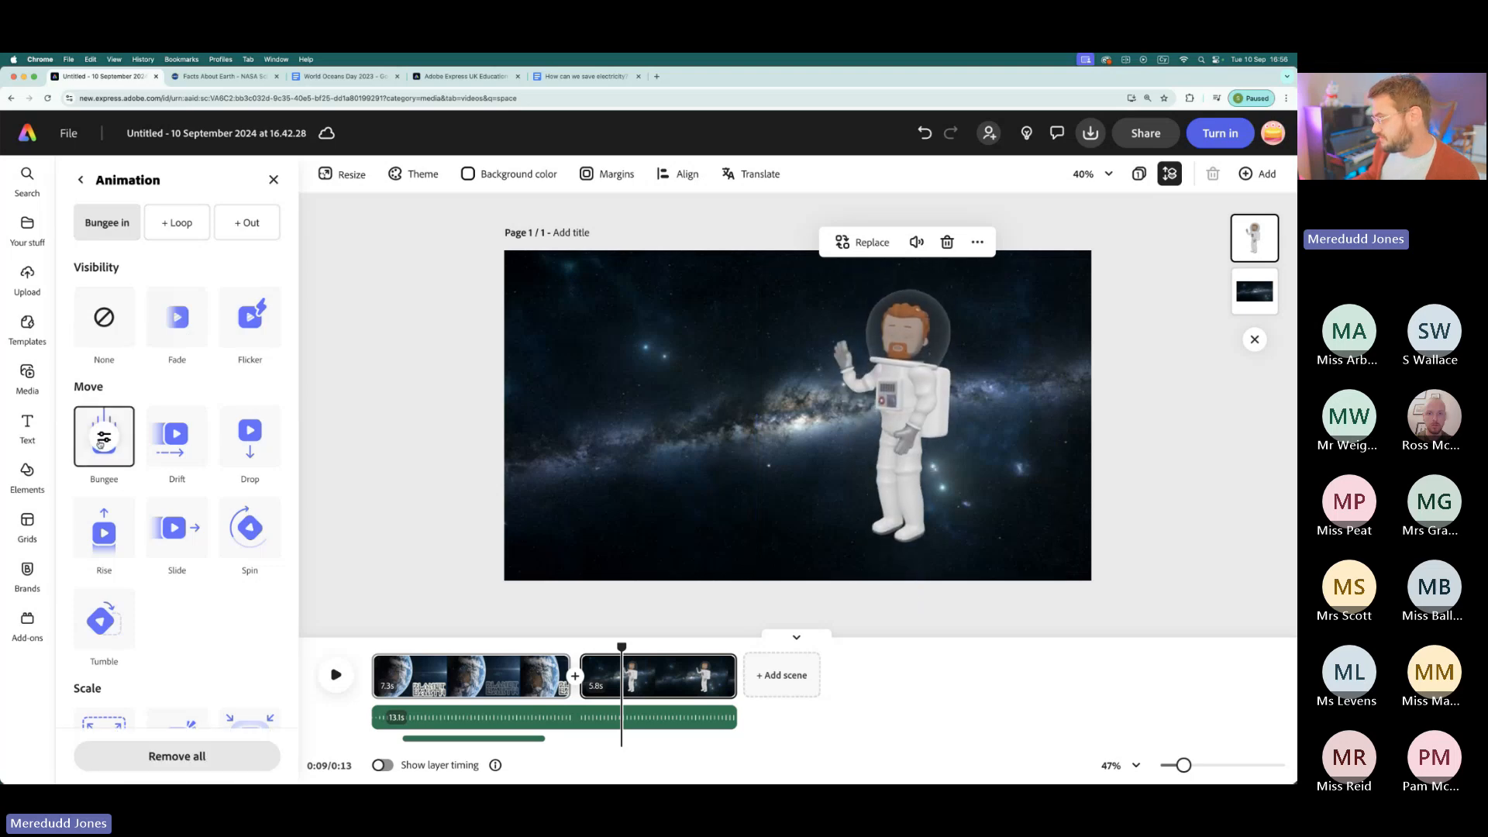
{"action": "left_click", "coordinate": [99, 444]}
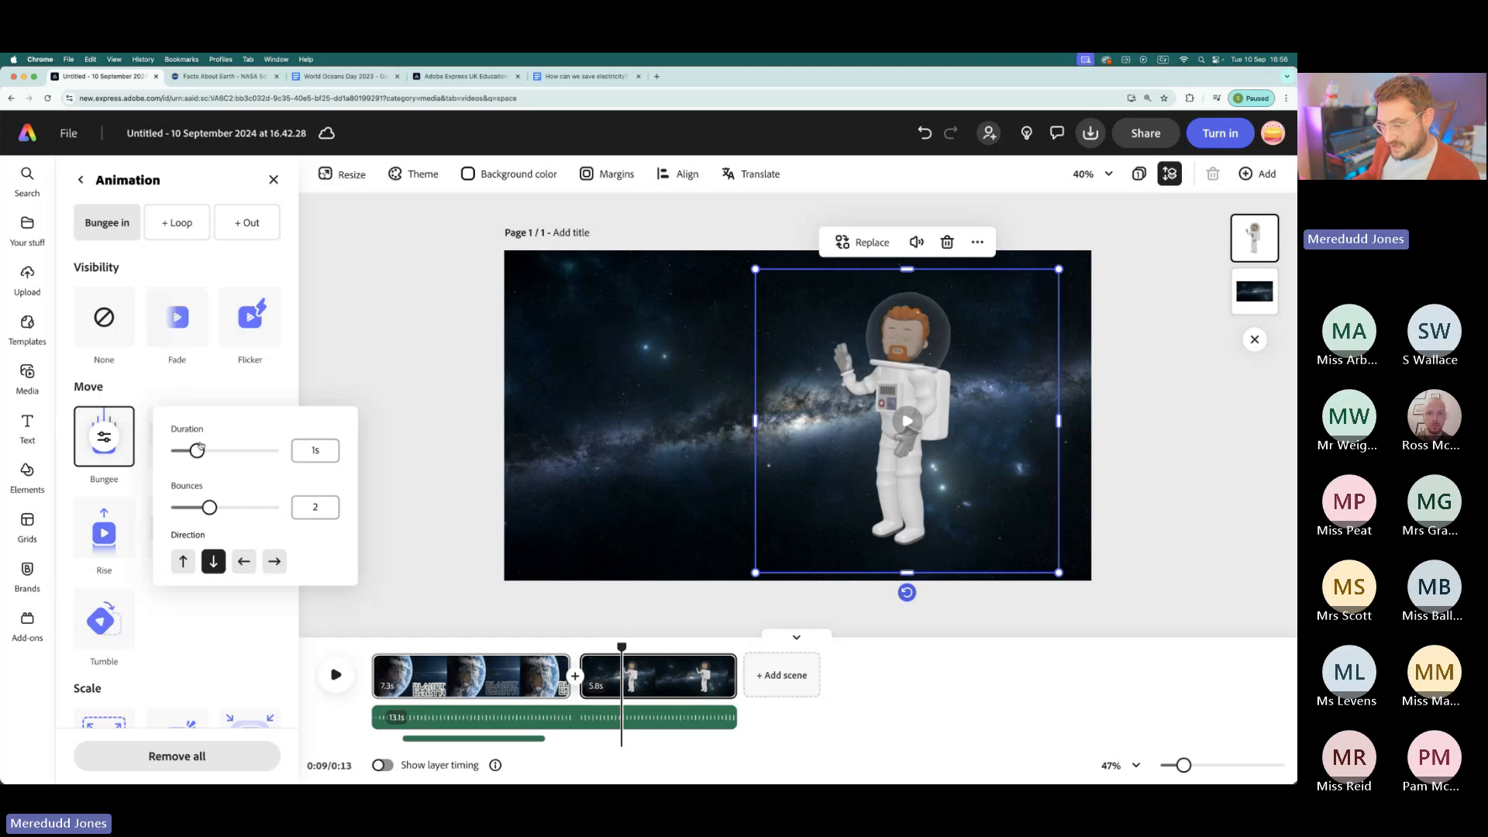
{"action": "left_click_drag", "start_coordinate": [199, 452], "coordinate": [252, 451]}
{"action": "left_click_drag", "start_coordinate": [210, 508], "coordinate": [181, 512]}
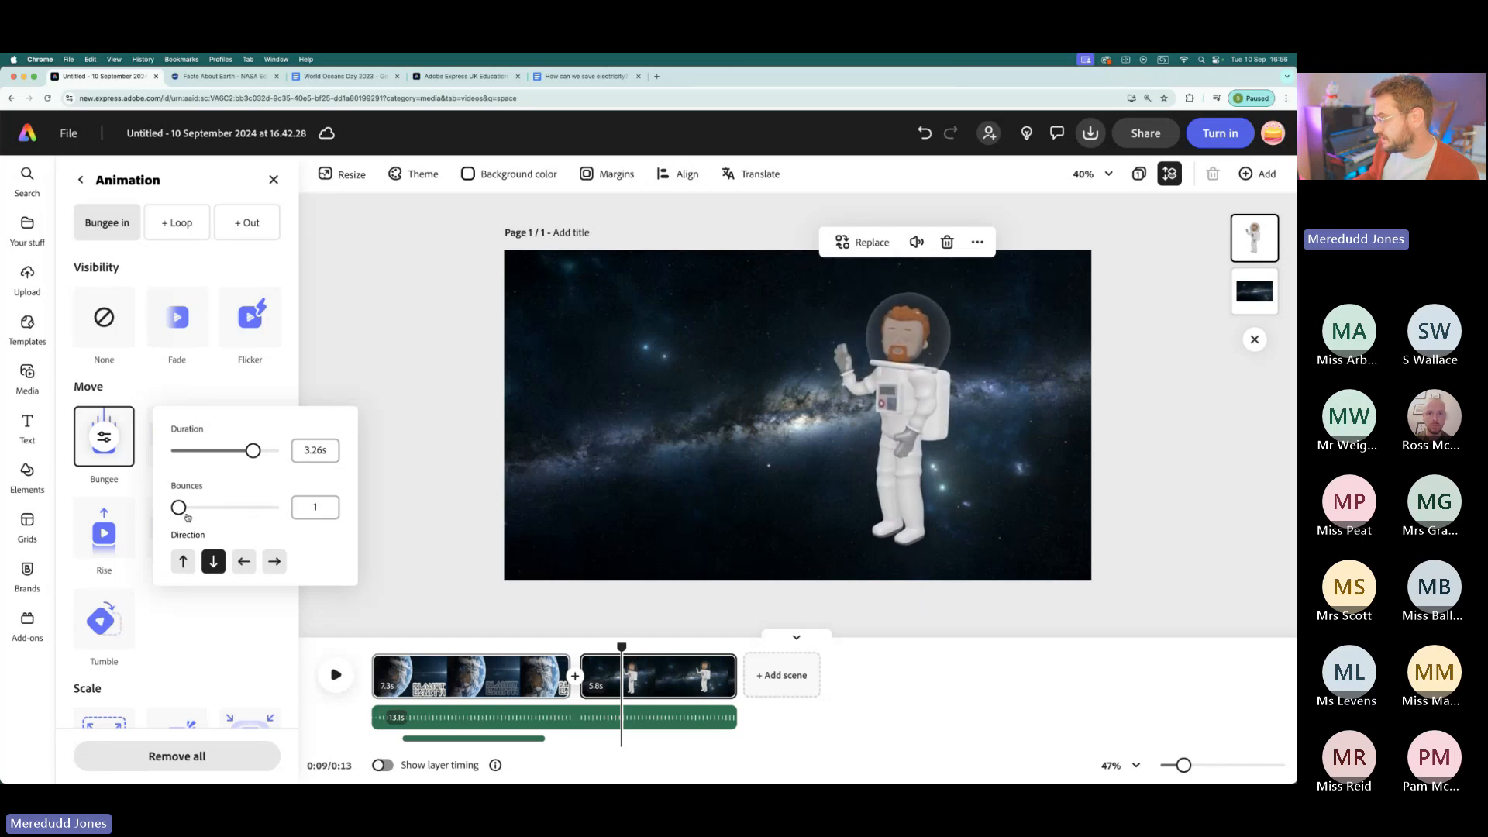
{"action": "left_click", "coordinate": [192, 398]}
{"action": "left_click", "coordinate": [169, 221]}
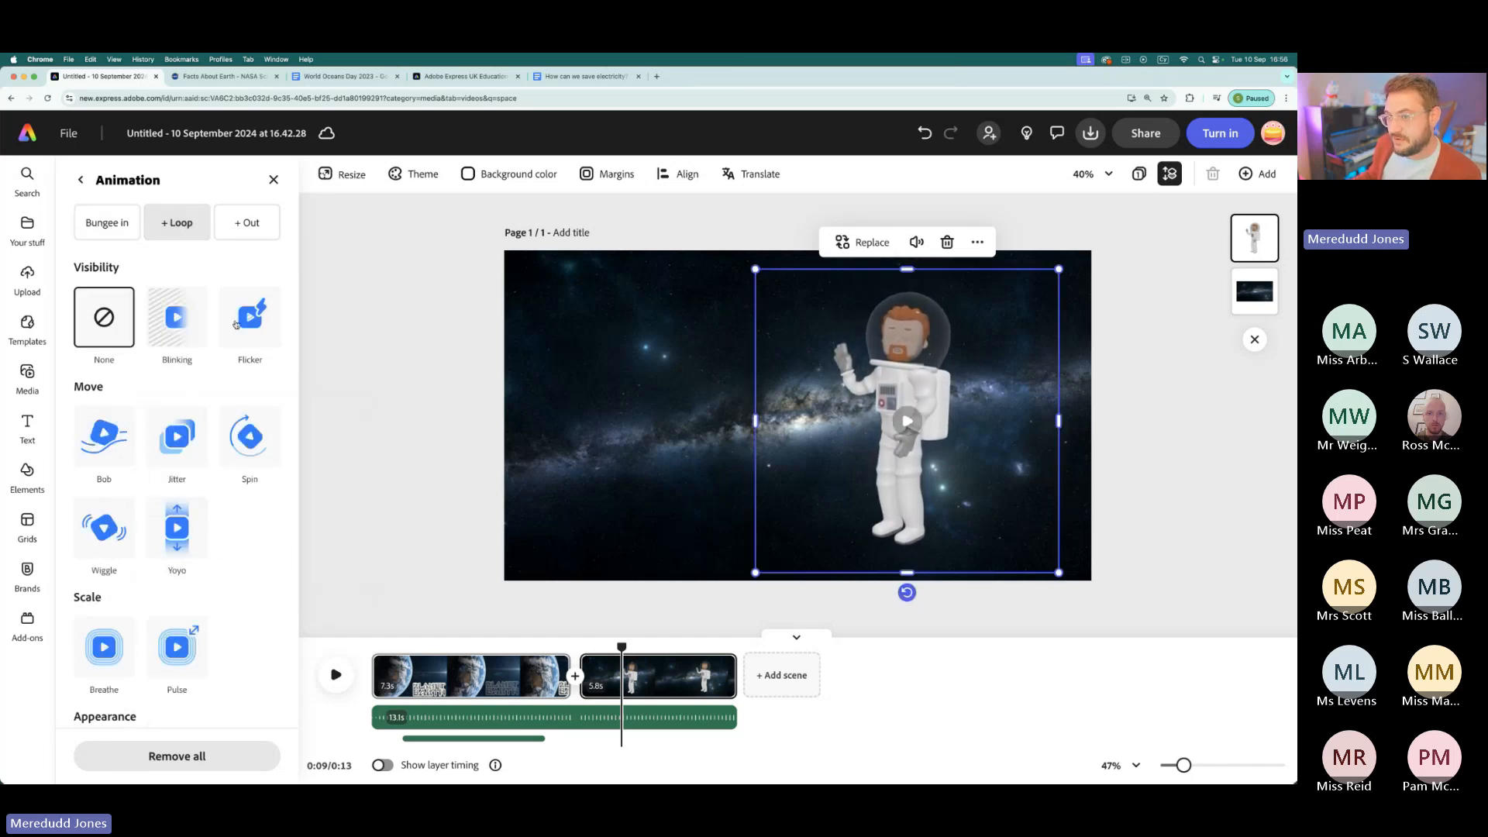
{"action": "left_click", "coordinate": [109, 434]}
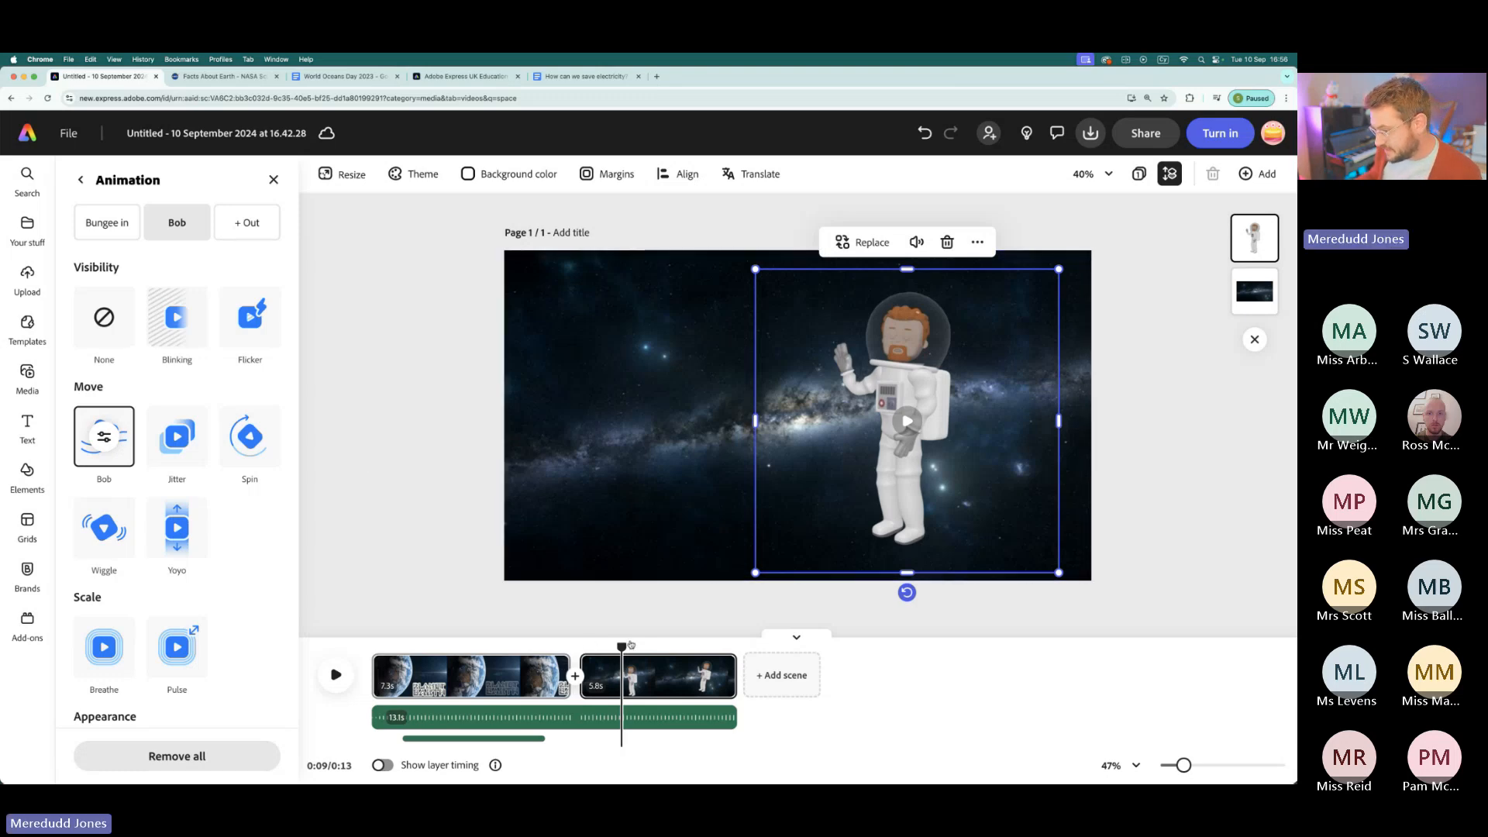
- Copy the PLANET EARTH title from the Earth scene into the space scene and place it in the upper left of the frame
{"action": "left_click_drag", "start_coordinate": [620, 645], "coordinate": [522, 646]}
{"action": "left_click", "coordinate": [984, 473]}
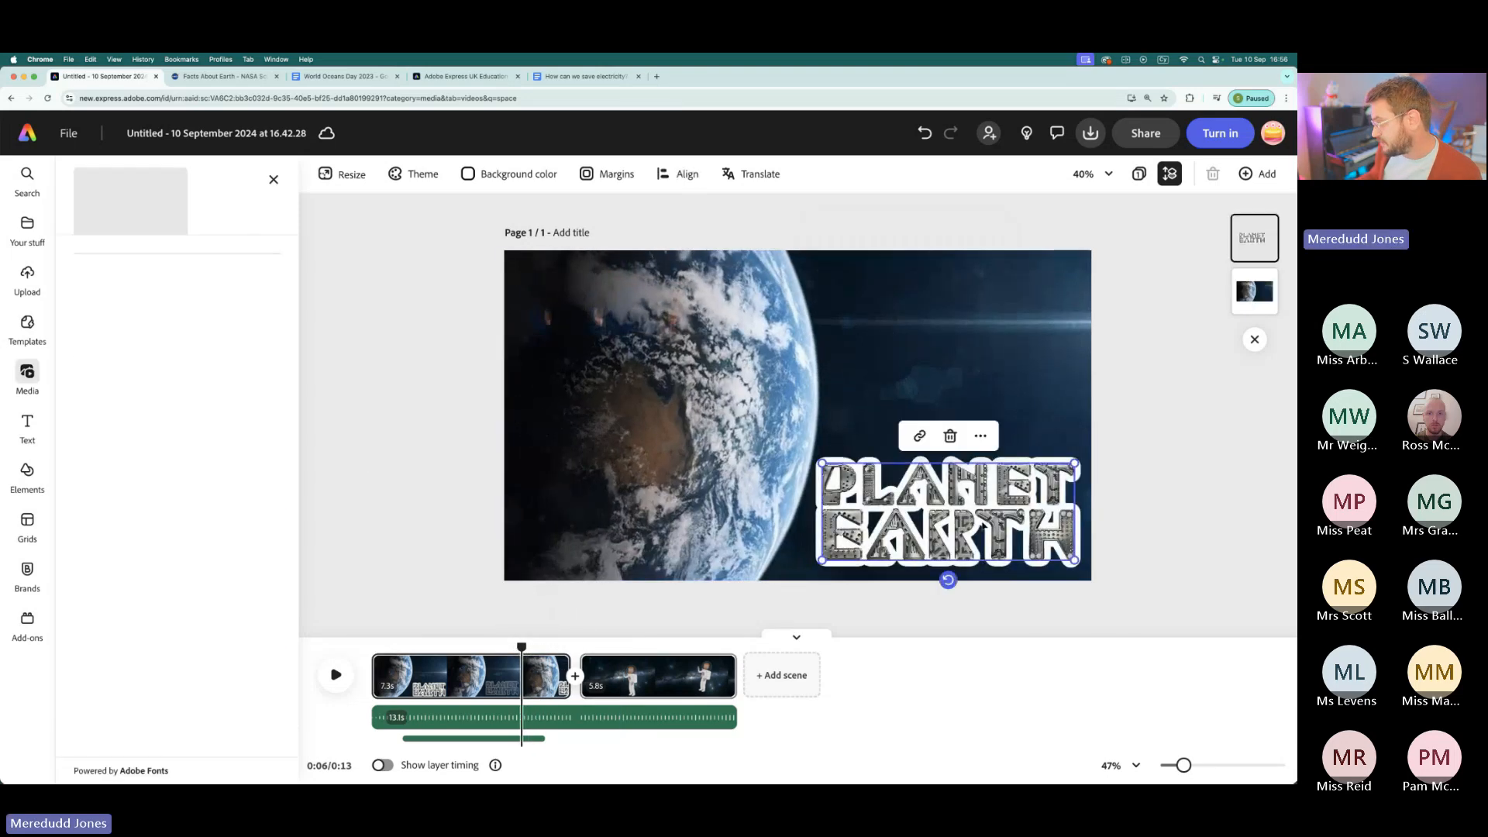
{"action": "left_click", "coordinate": [980, 436]}
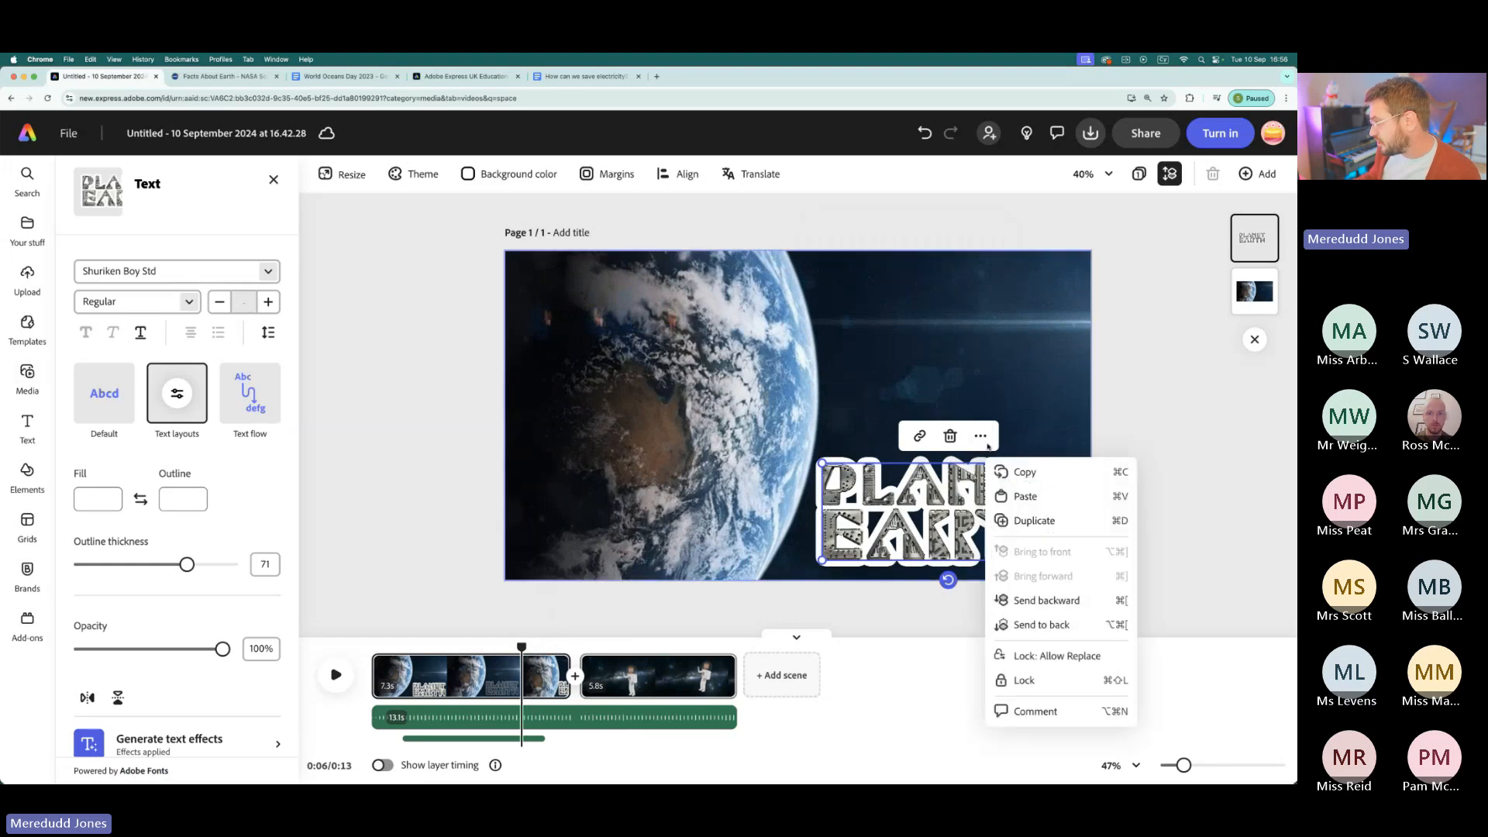
{"action": "left_click", "coordinate": [1024, 472]}
{"action": "left_click_drag", "start_coordinate": [520, 645], "coordinate": [597, 645]}
{"action": "right_click", "coordinate": [500, 510]}
{"action": "left_click", "coordinate": [536, 529]}
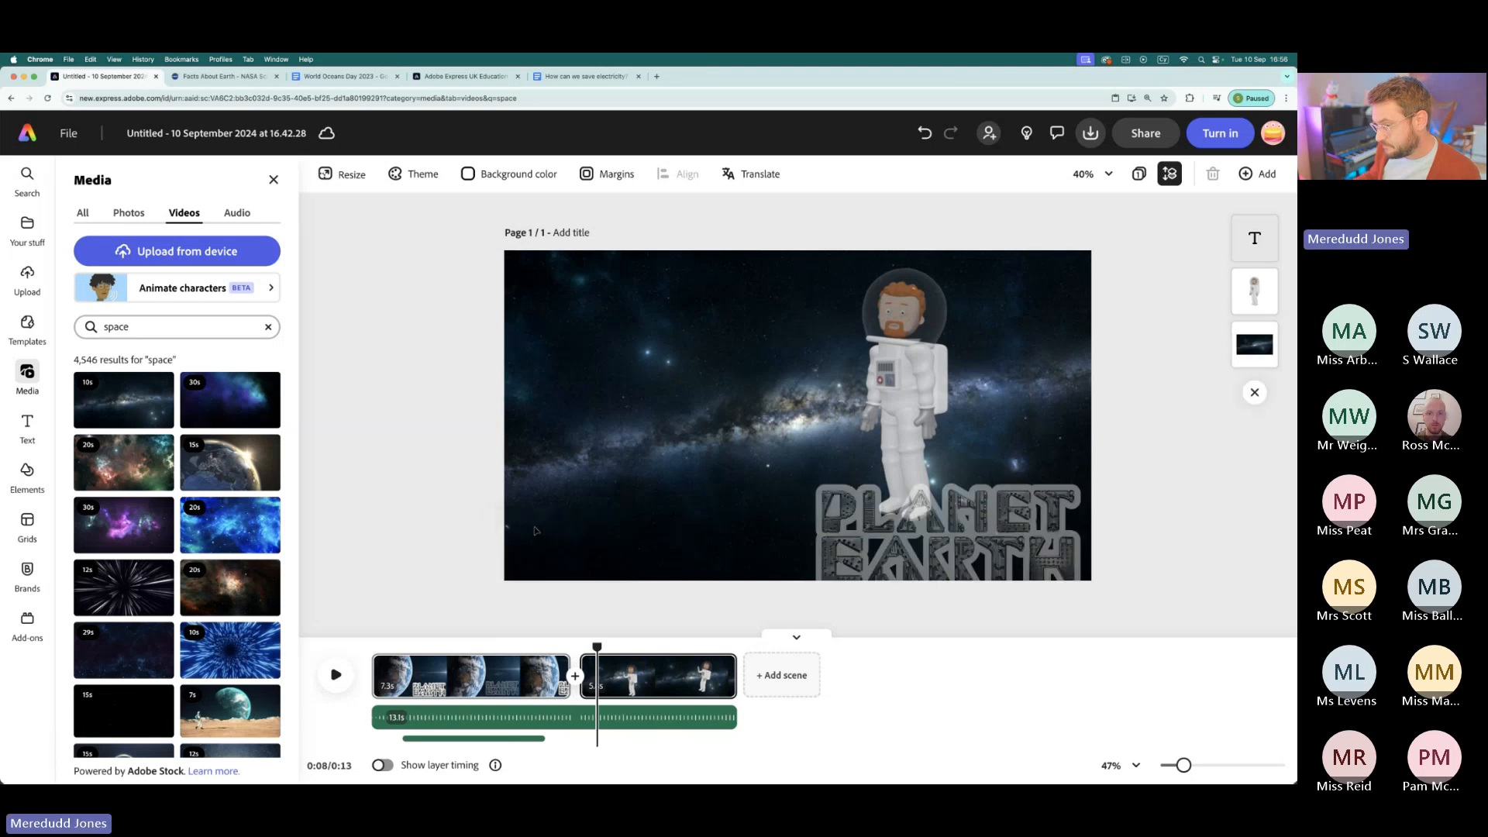
{"action": "left_click_drag", "start_coordinate": [975, 538], "coordinate": [687, 346]}
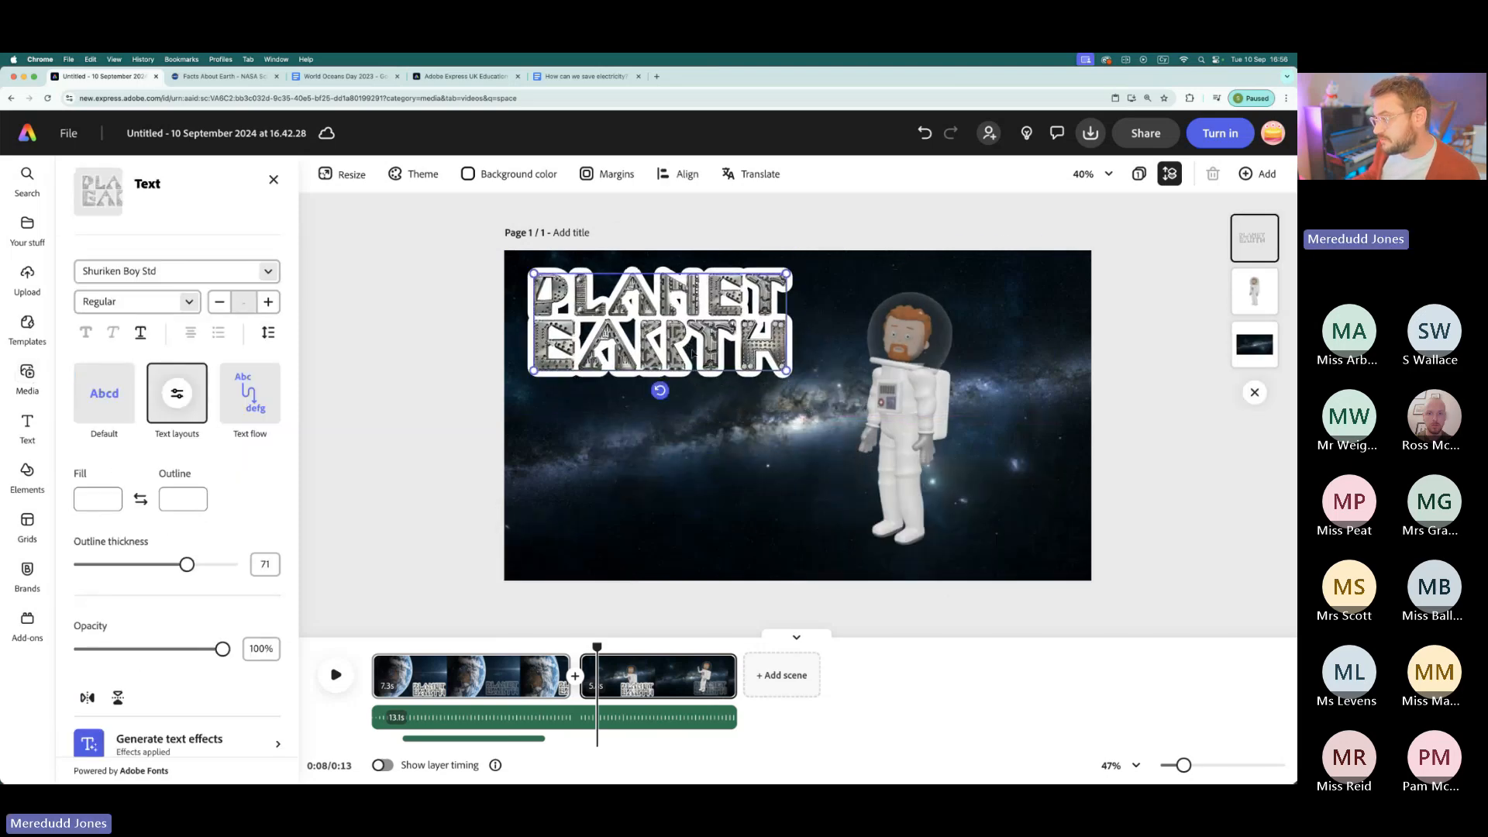
- Replace the copied title's text with 23.9 HOURS on two lines
{"action": "left_click_drag", "start_coordinate": [784, 346], "coordinate": [541, 293]}
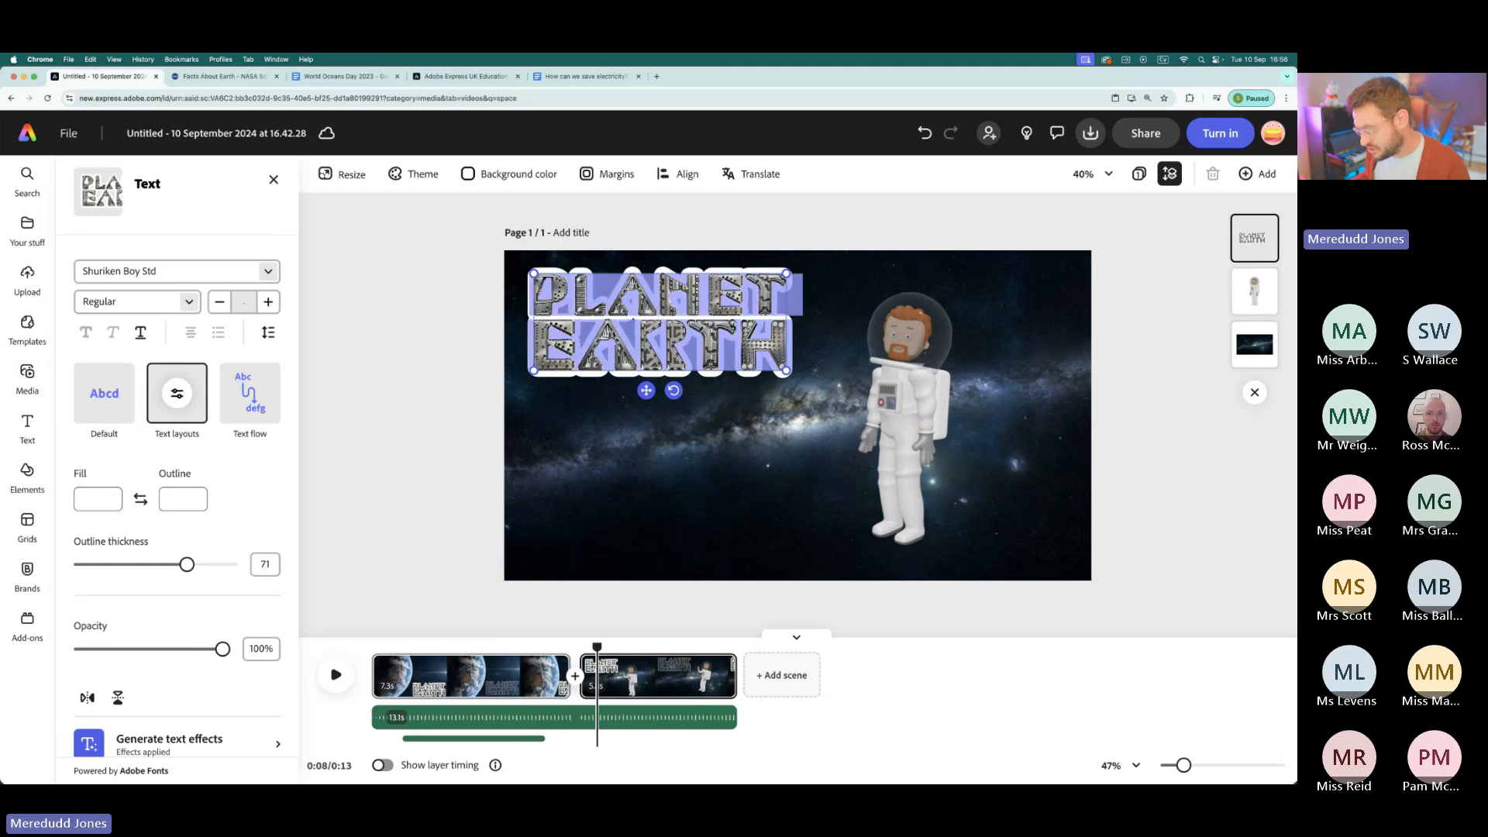
{"action": "type", "text": "28."}
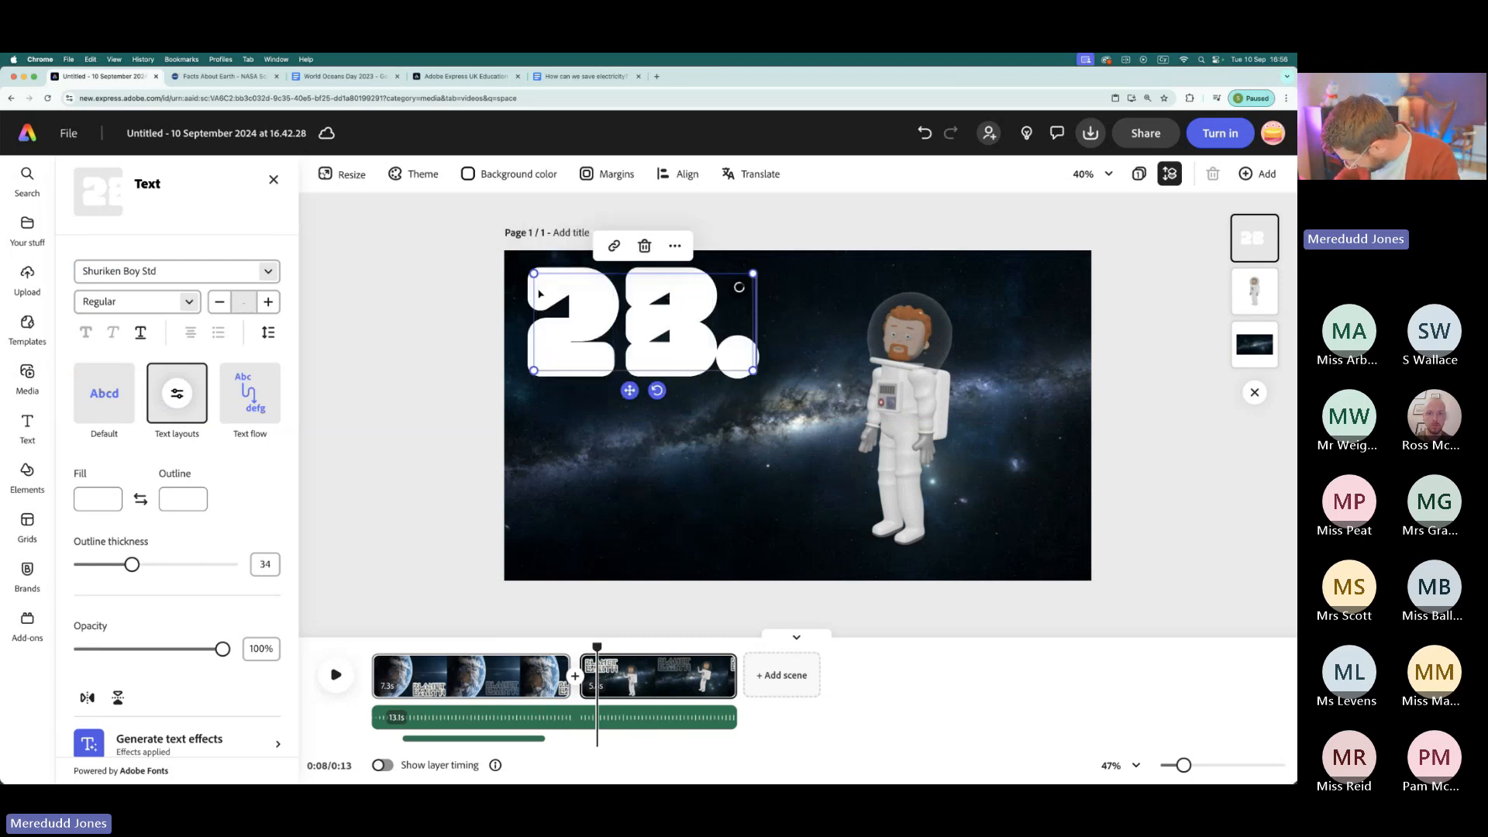
{"action": "type", "text": "9"}
{"action": "key", "text": "Return"}
{"action": "type", "text": "H"}
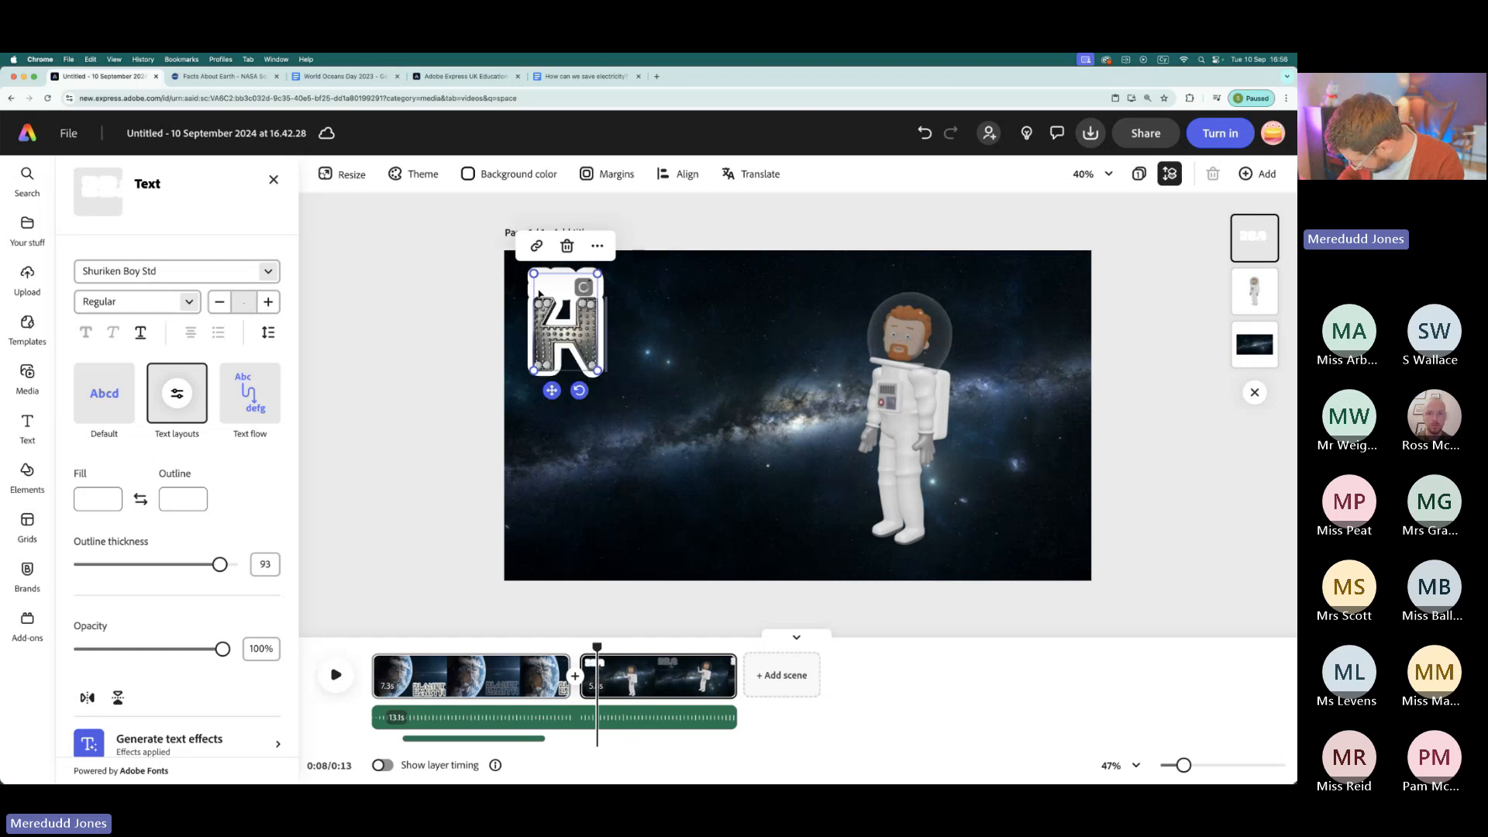
{"action": "type", "text": "OURS"}
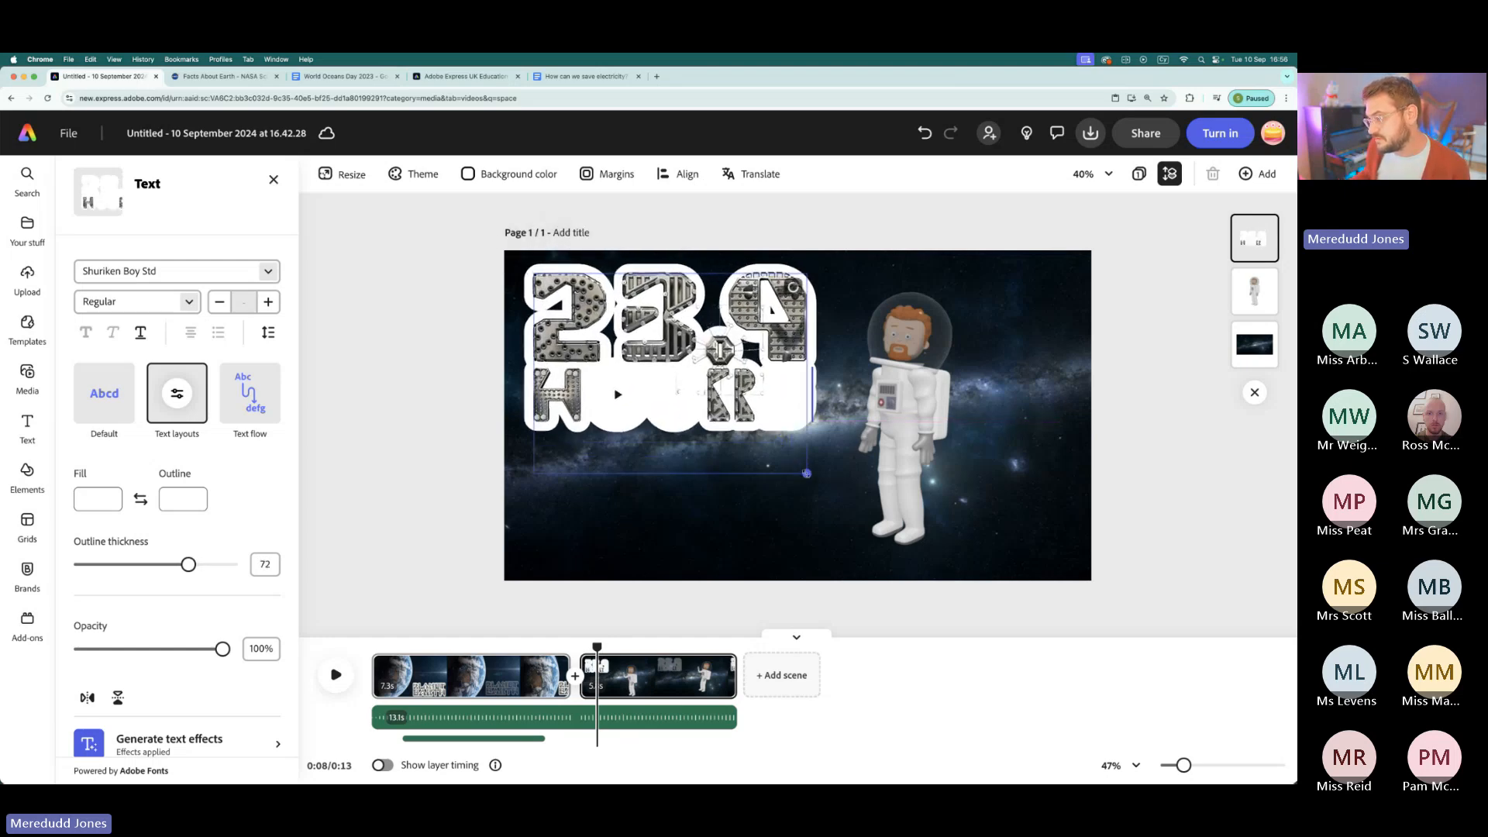
- Lower the 23.9 HOURS title to the vertical middle of the frame and shift the astronaut further right, clear of it
{"action": "left_click_drag", "start_coordinate": [681, 276], "coordinate": [675, 346]}
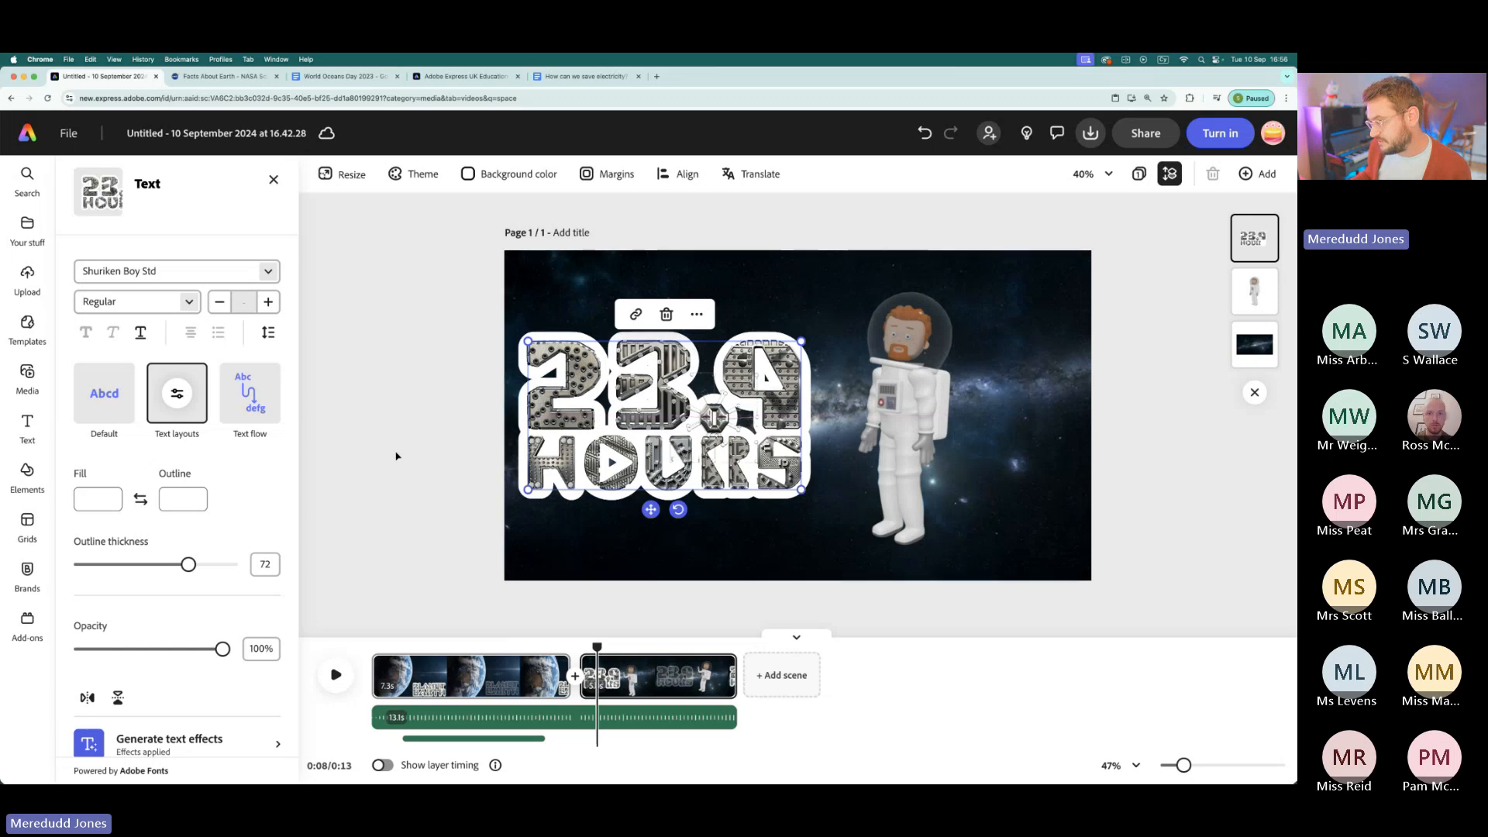
{"action": "left_click", "coordinate": [427, 481]}
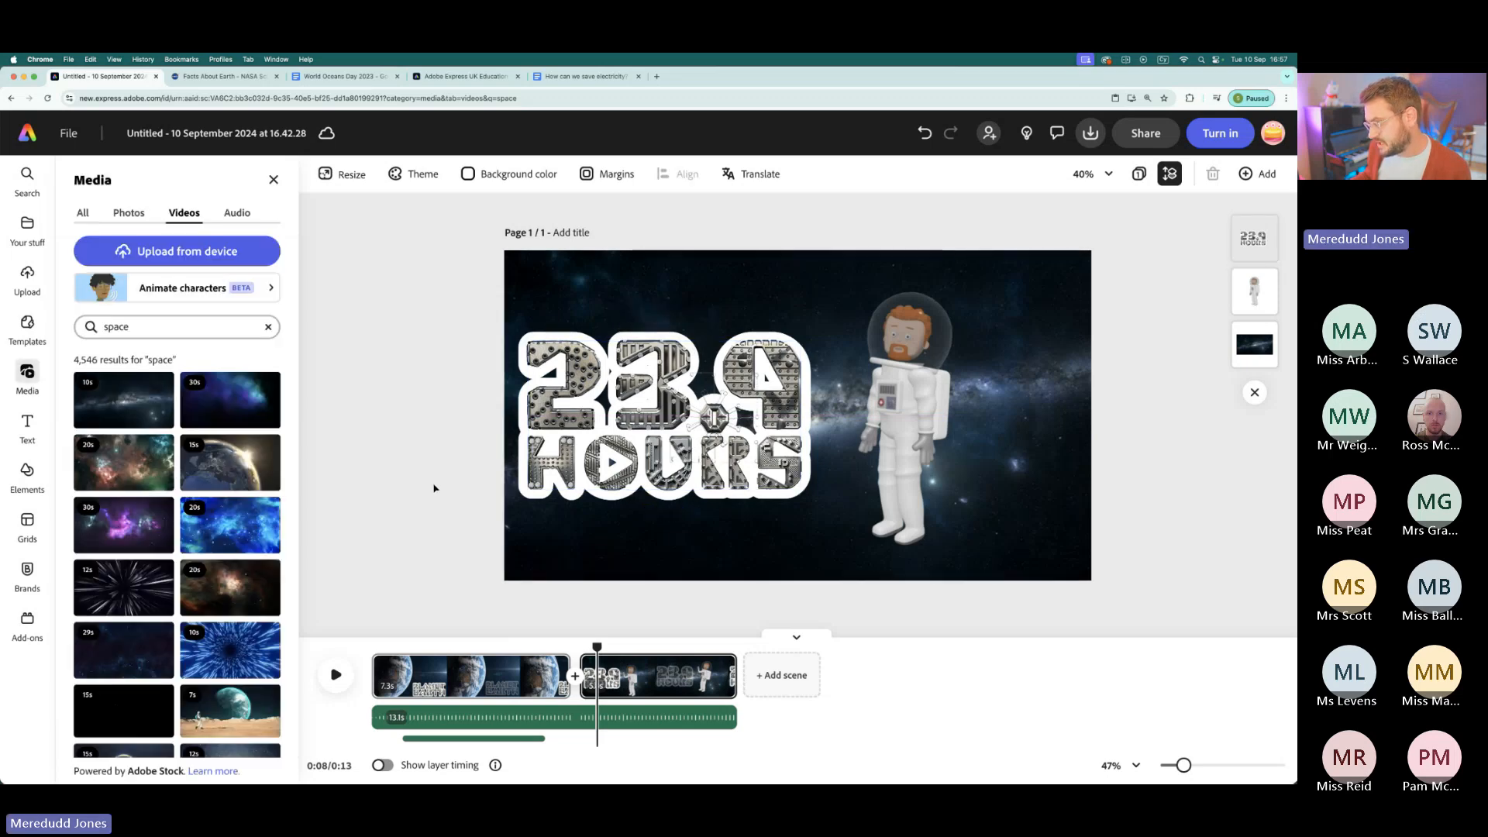
{"action": "left_click_drag", "start_coordinate": [896, 418], "coordinate": [923, 416]}
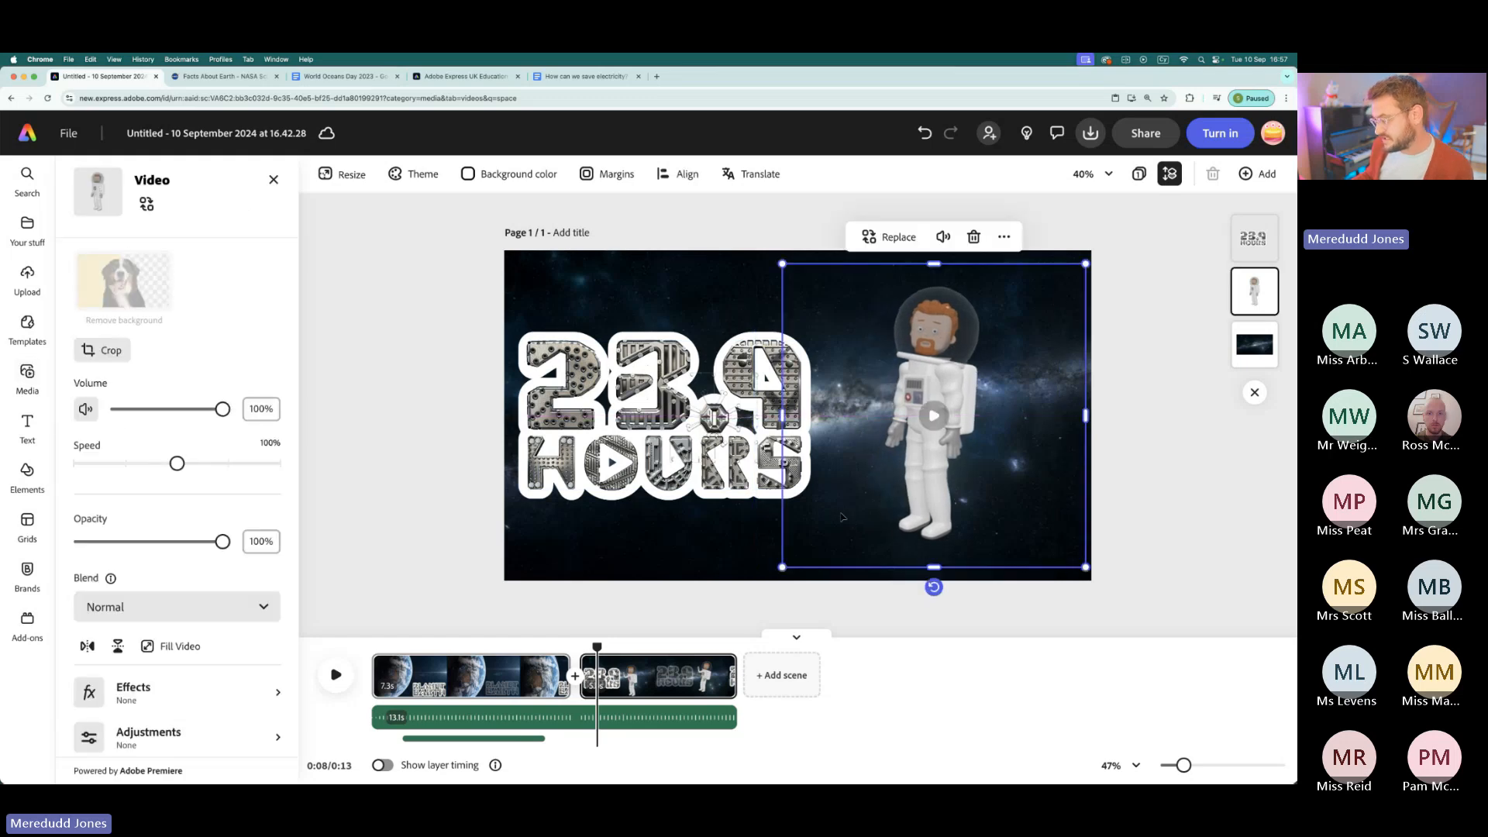
- Play the space scene from its start to review the animated astronaut and title
{"action": "left_click_drag", "start_coordinate": [597, 646], "coordinate": [580, 646]}
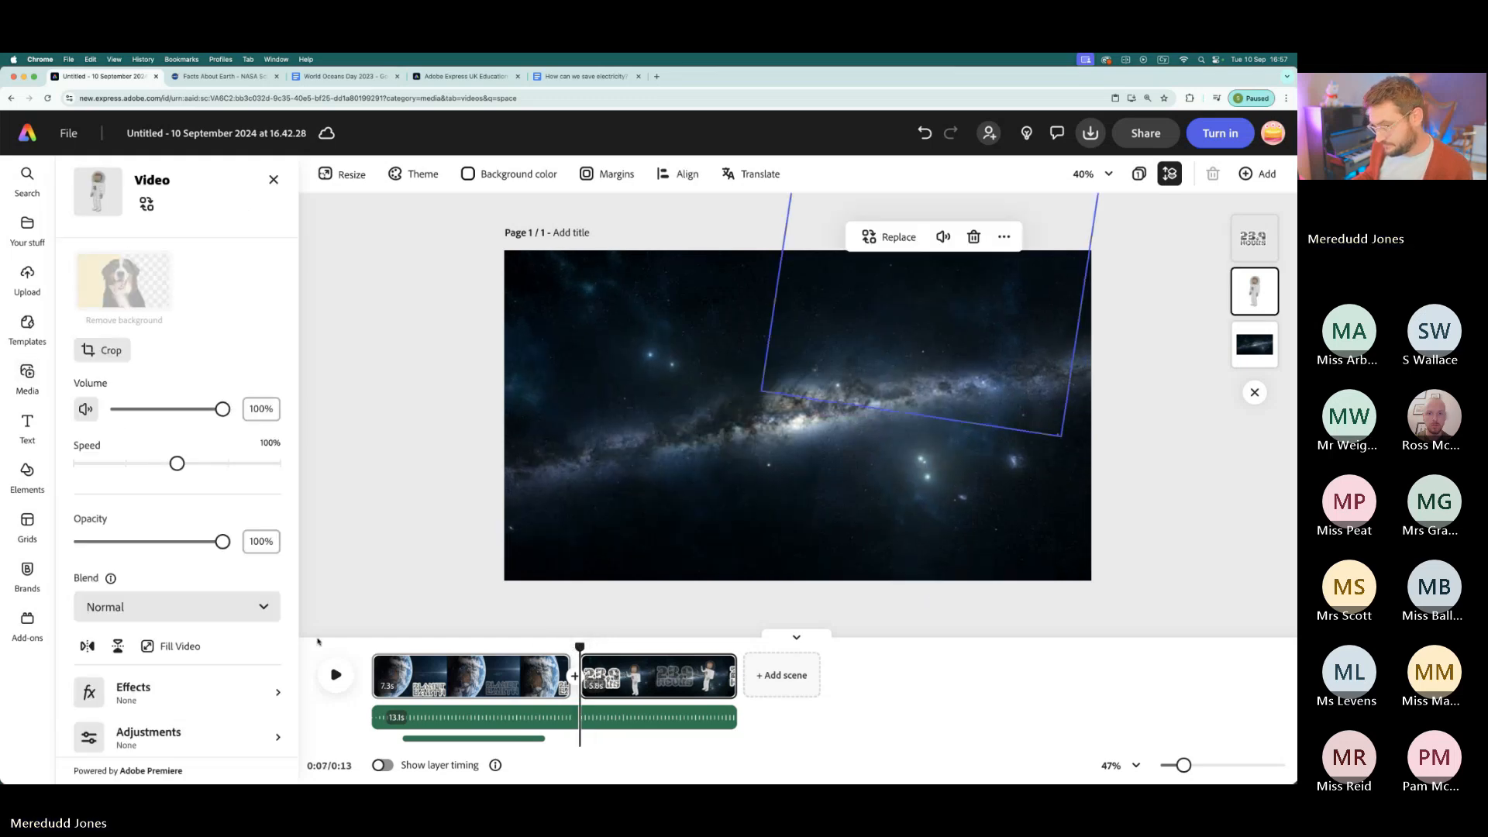
{"action": "left_click", "coordinate": [337, 685]}
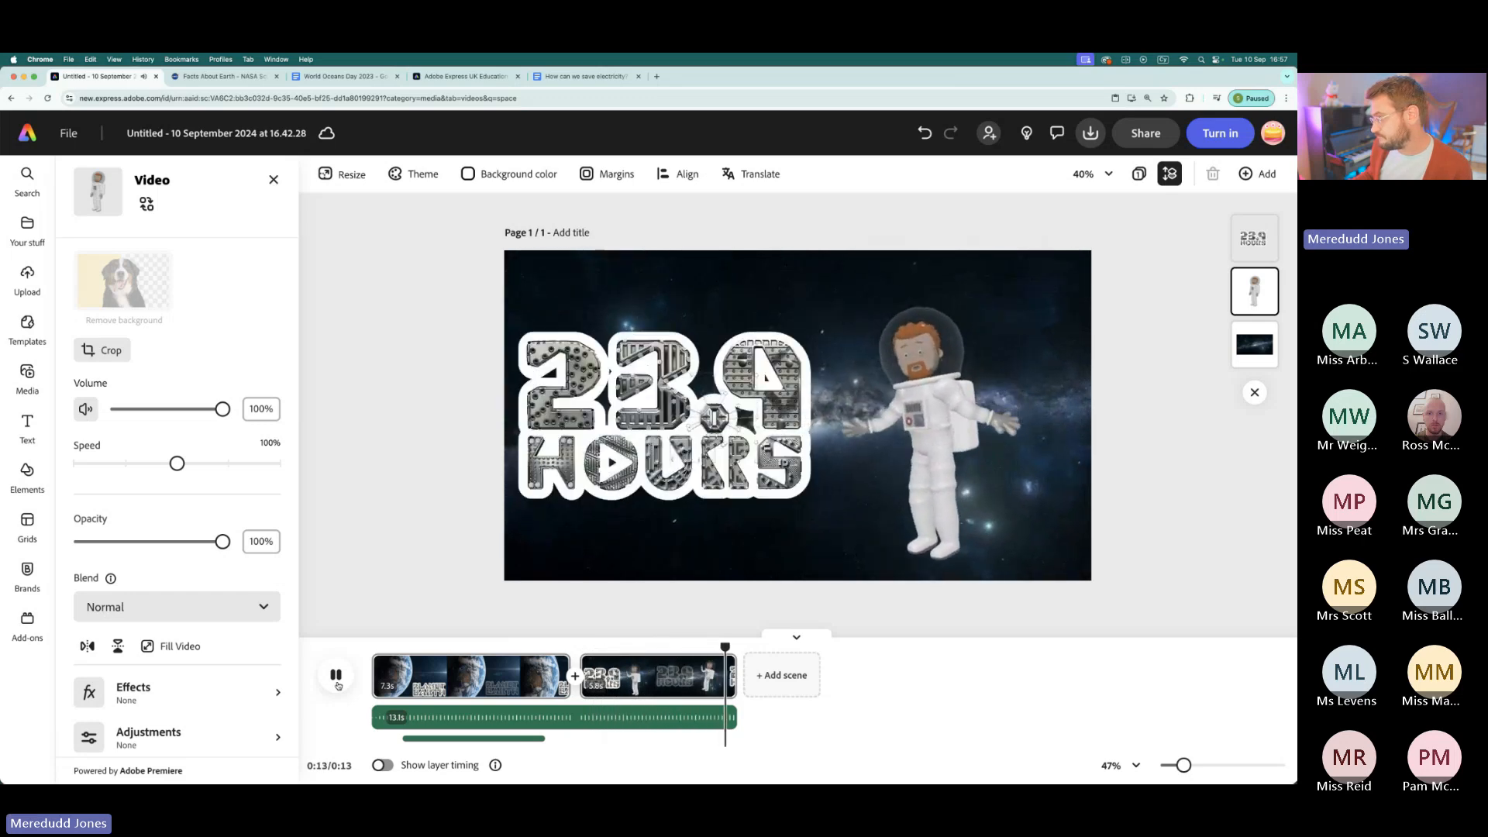
{"action": "left_click", "coordinate": [337, 685]}
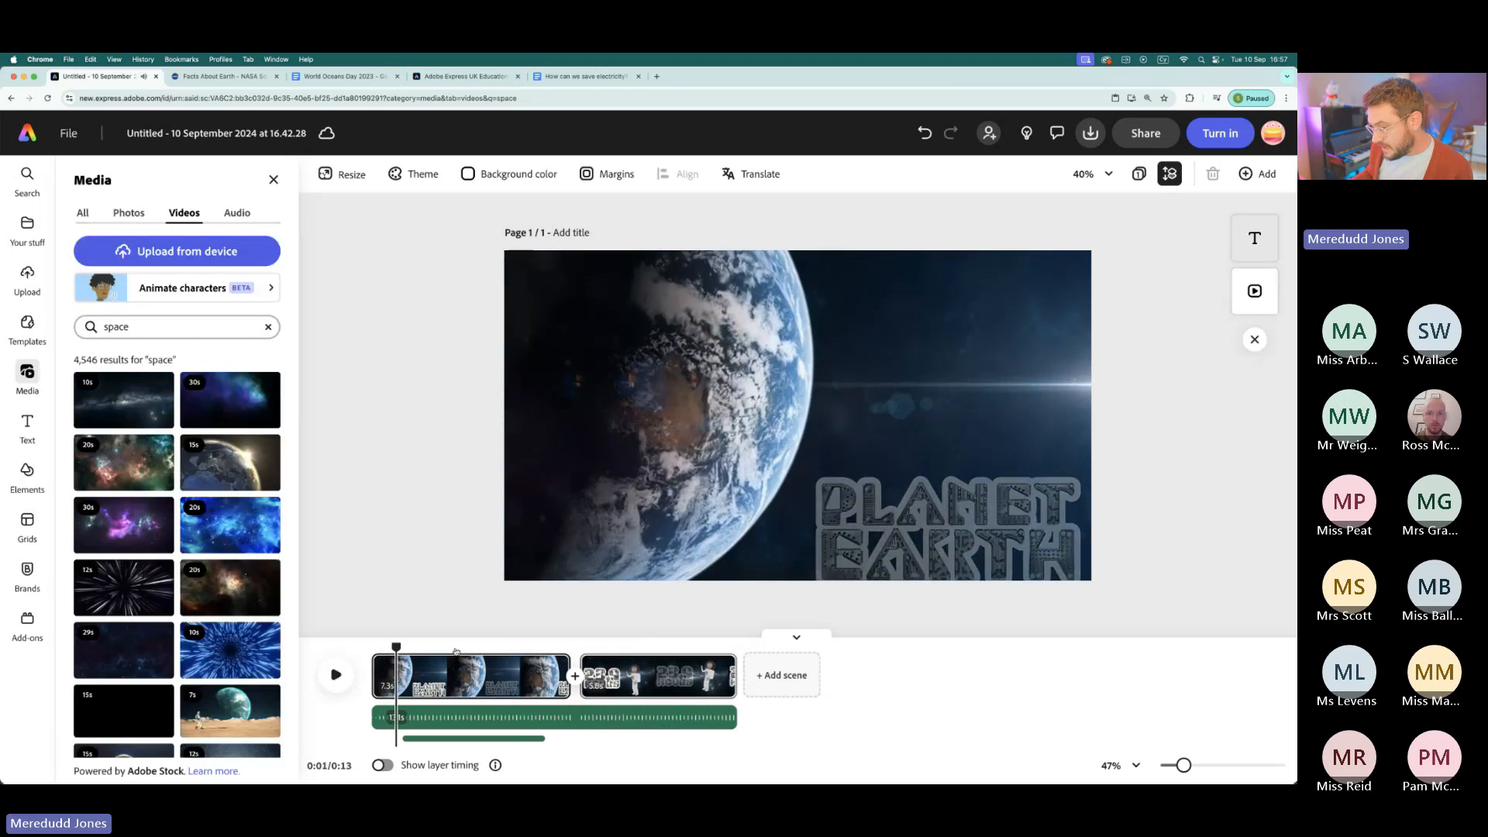
- Add a Wipe transition between the Earth scene and the space scene
{"action": "left_click_drag", "start_coordinate": [389, 646], "coordinate": [643, 648]}
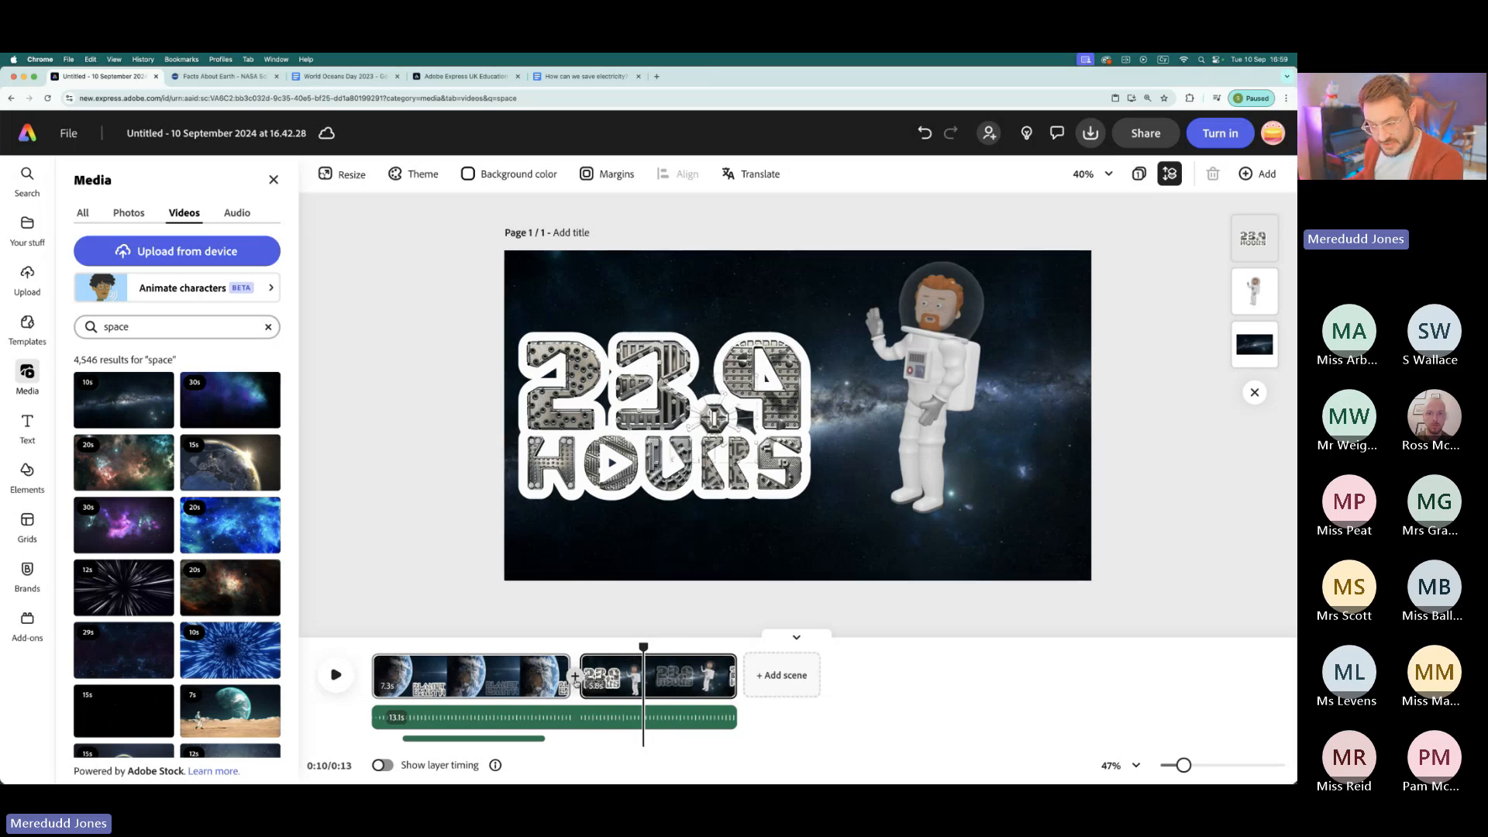
{"action": "scroll", "coordinate": [575, 683], "scroll_direction": "up", "scroll_amount": 5}
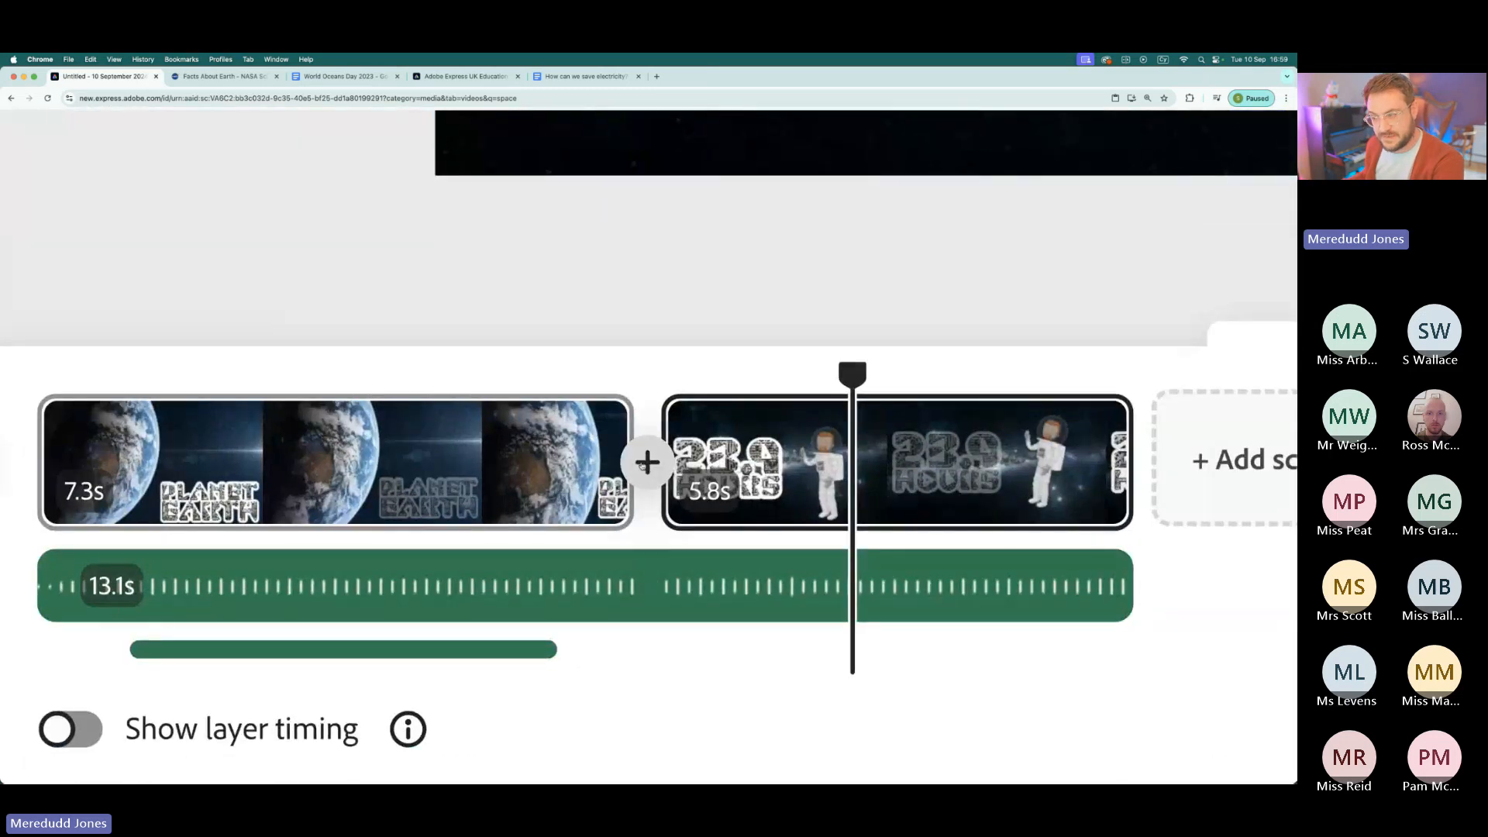
{"action": "left_click", "coordinate": [640, 473]}
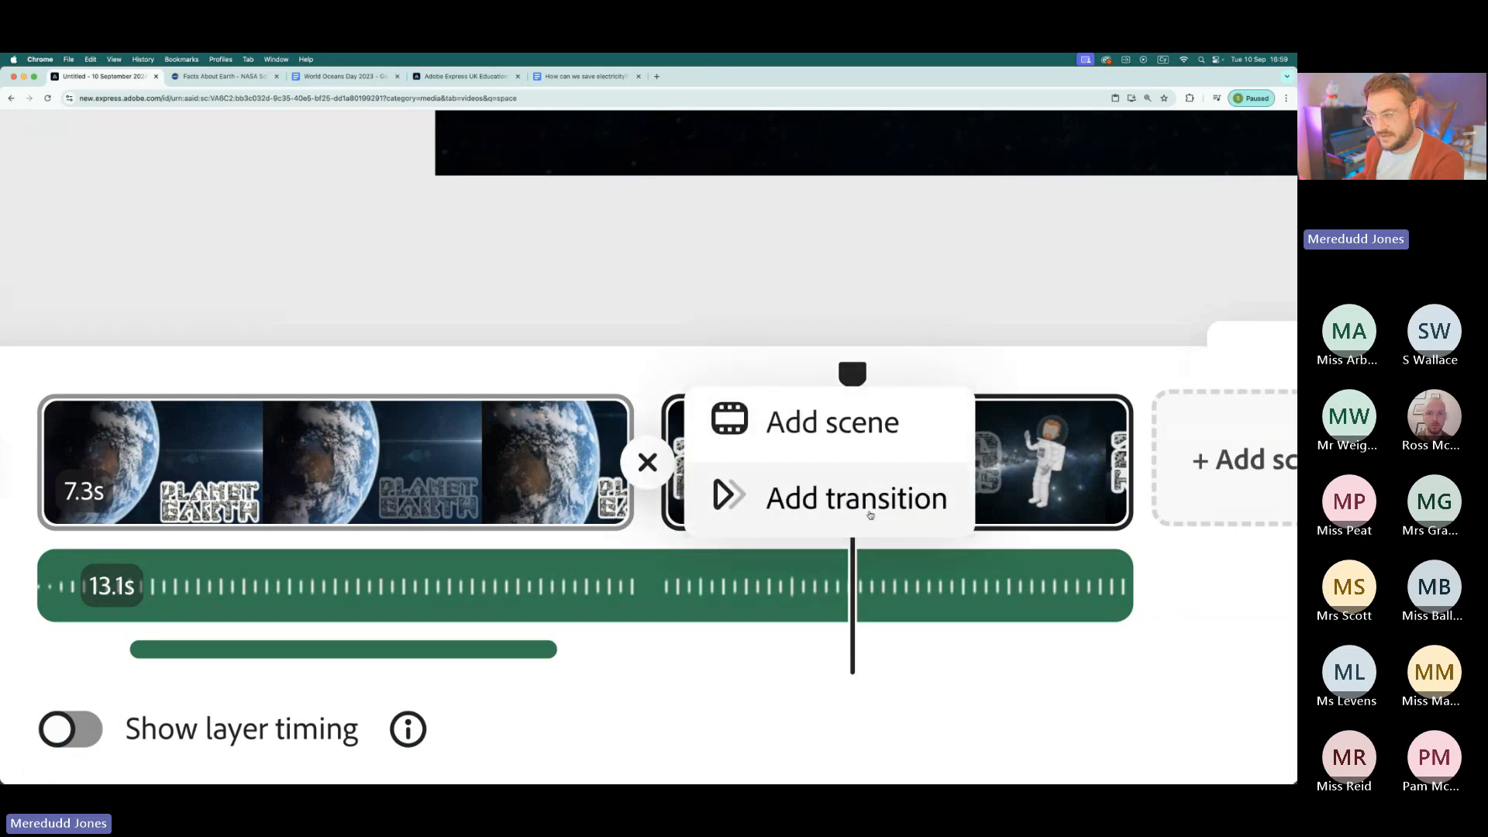
{"action": "left_click", "coordinate": [831, 510]}
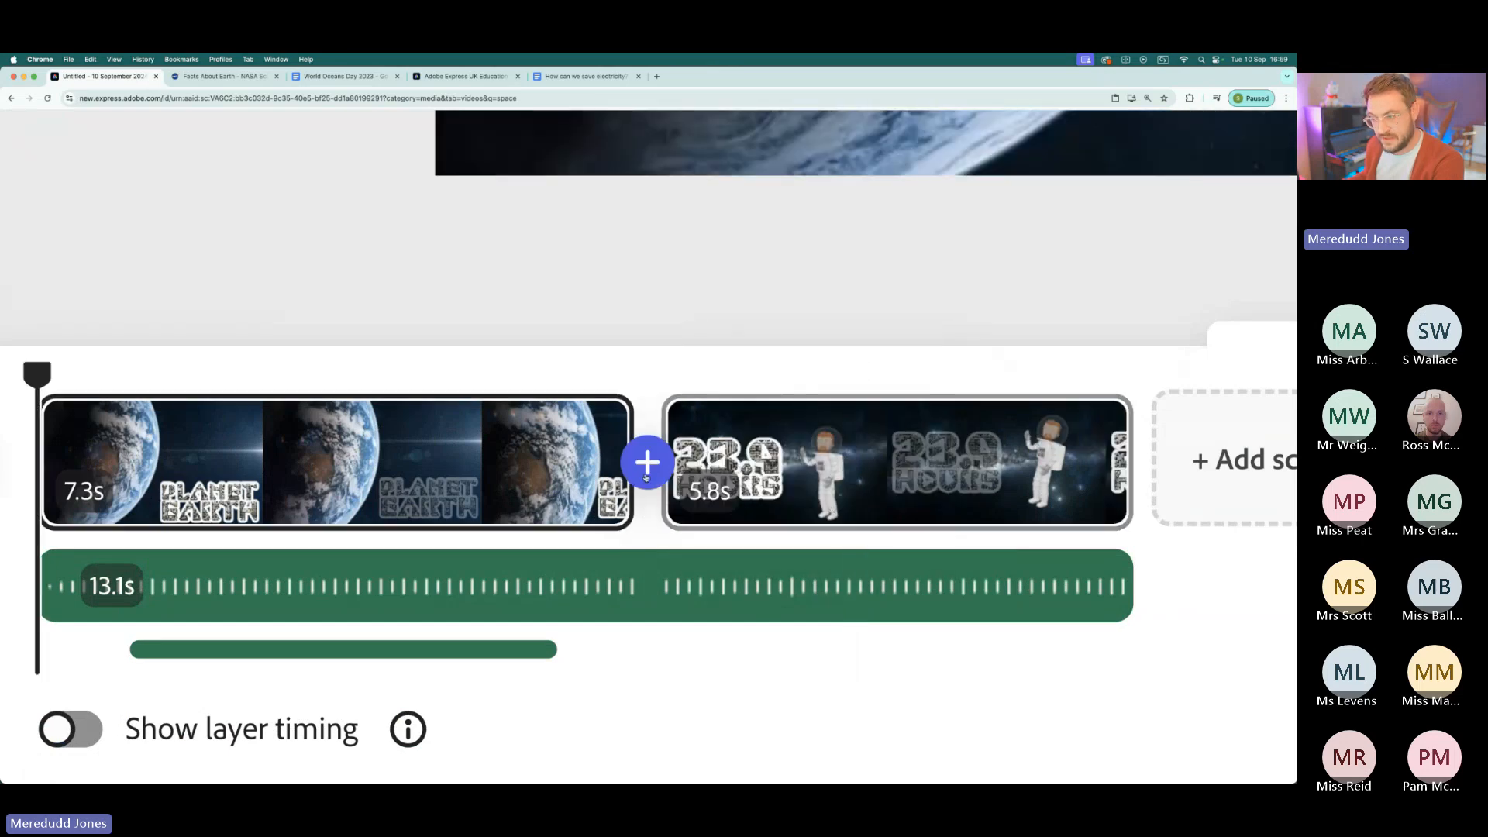
{"action": "scroll", "coordinate": [647, 479], "scroll_direction": "down", "scroll_amount": 2}
{"action": "scroll", "coordinate": [646, 478], "scroll_direction": "down", "scroll_amount": 5}
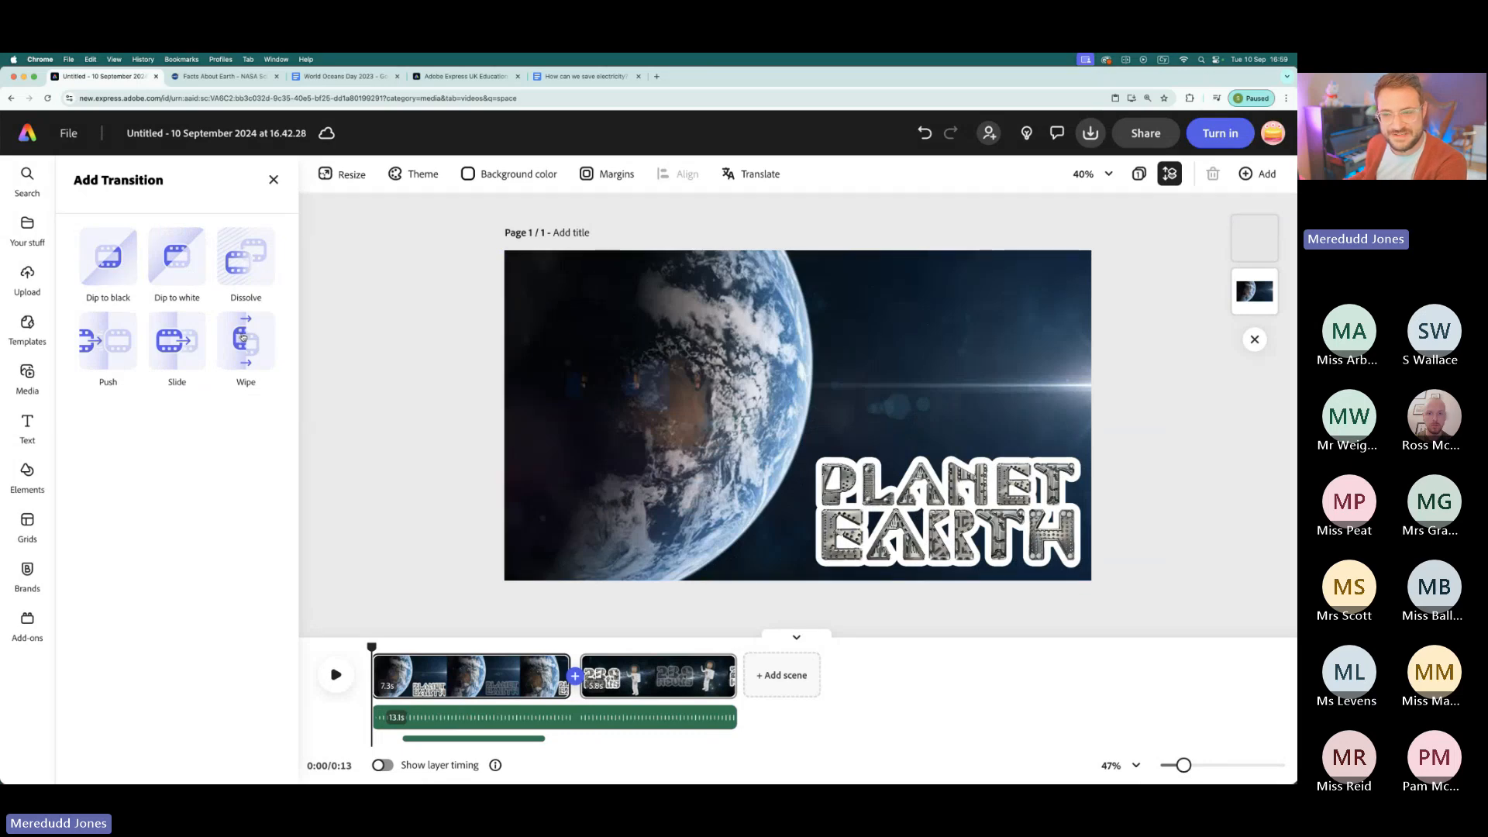
{"action": "left_click", "coordinate": [244, 337]}
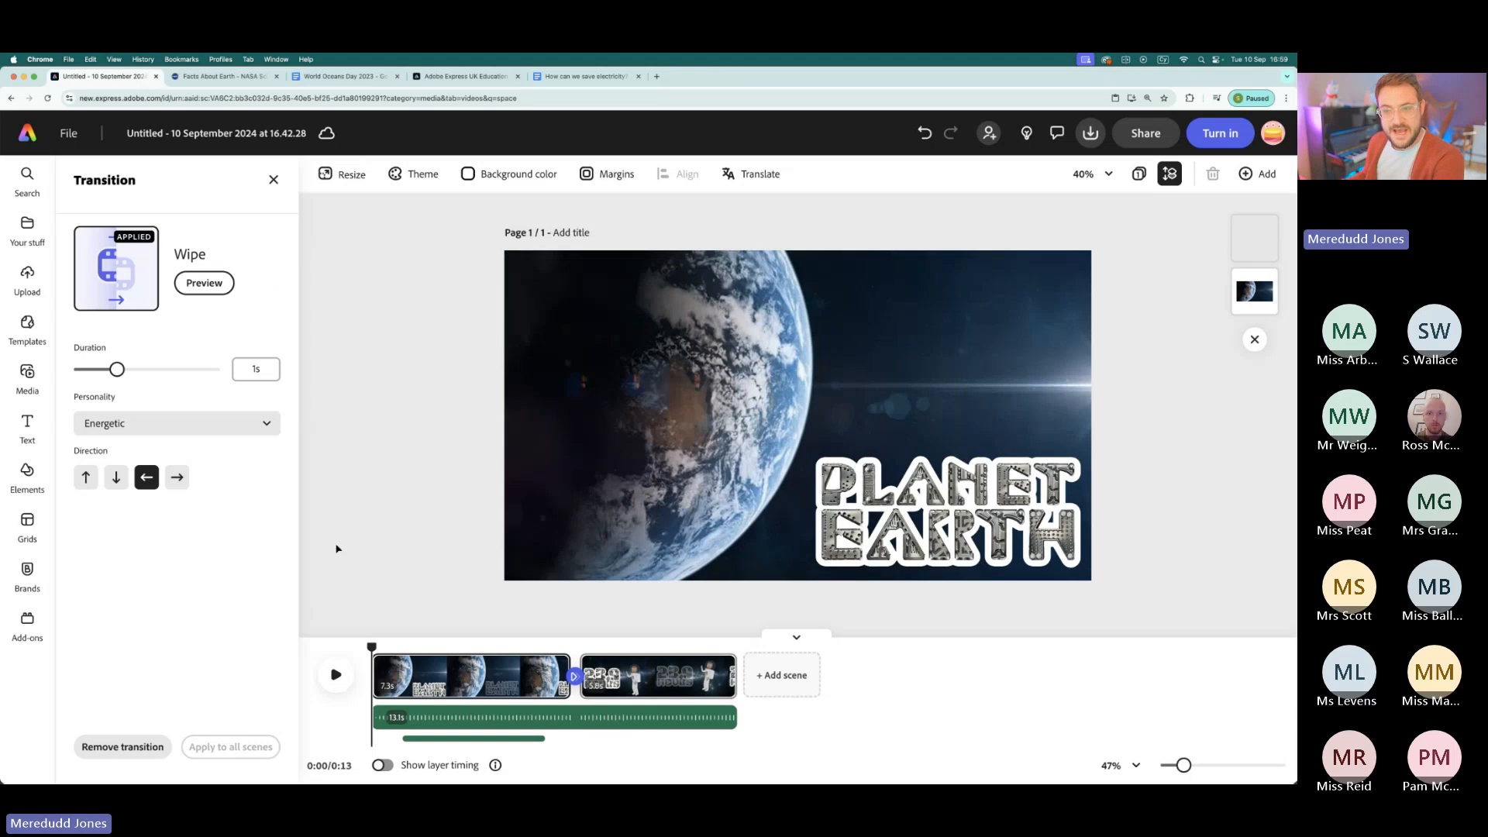
- Play the video from within the Earth scene into the space scene to review the Wipe transition
{"action": "left_click_drag", "start_coordinate": [373, 649], "coordinate": [442, 653]}
{"action": "left_click", "coordinate": [335, 674]}
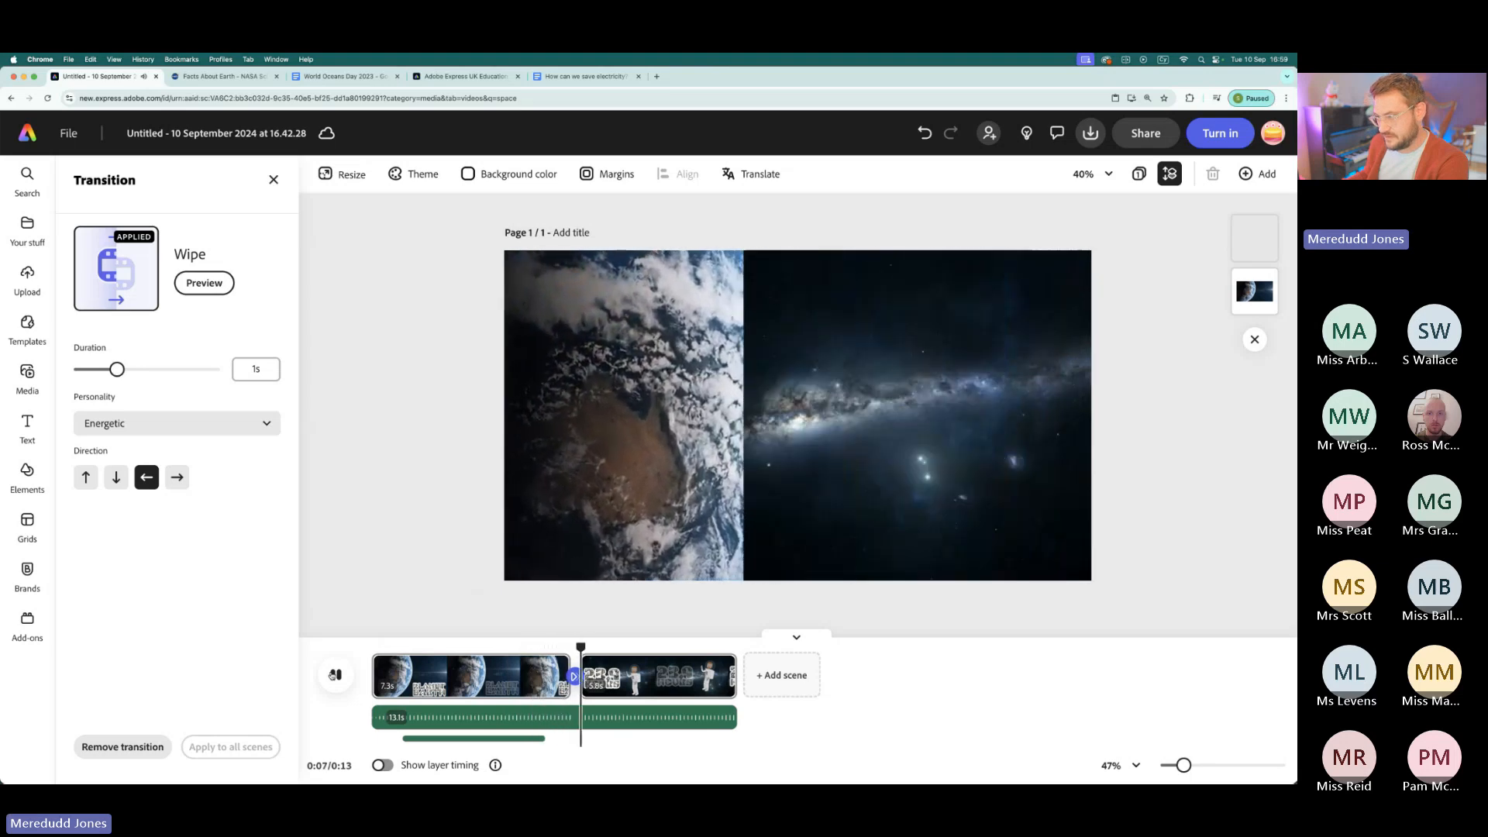
{"action": "left_click", "coordinate": [335, 675]}
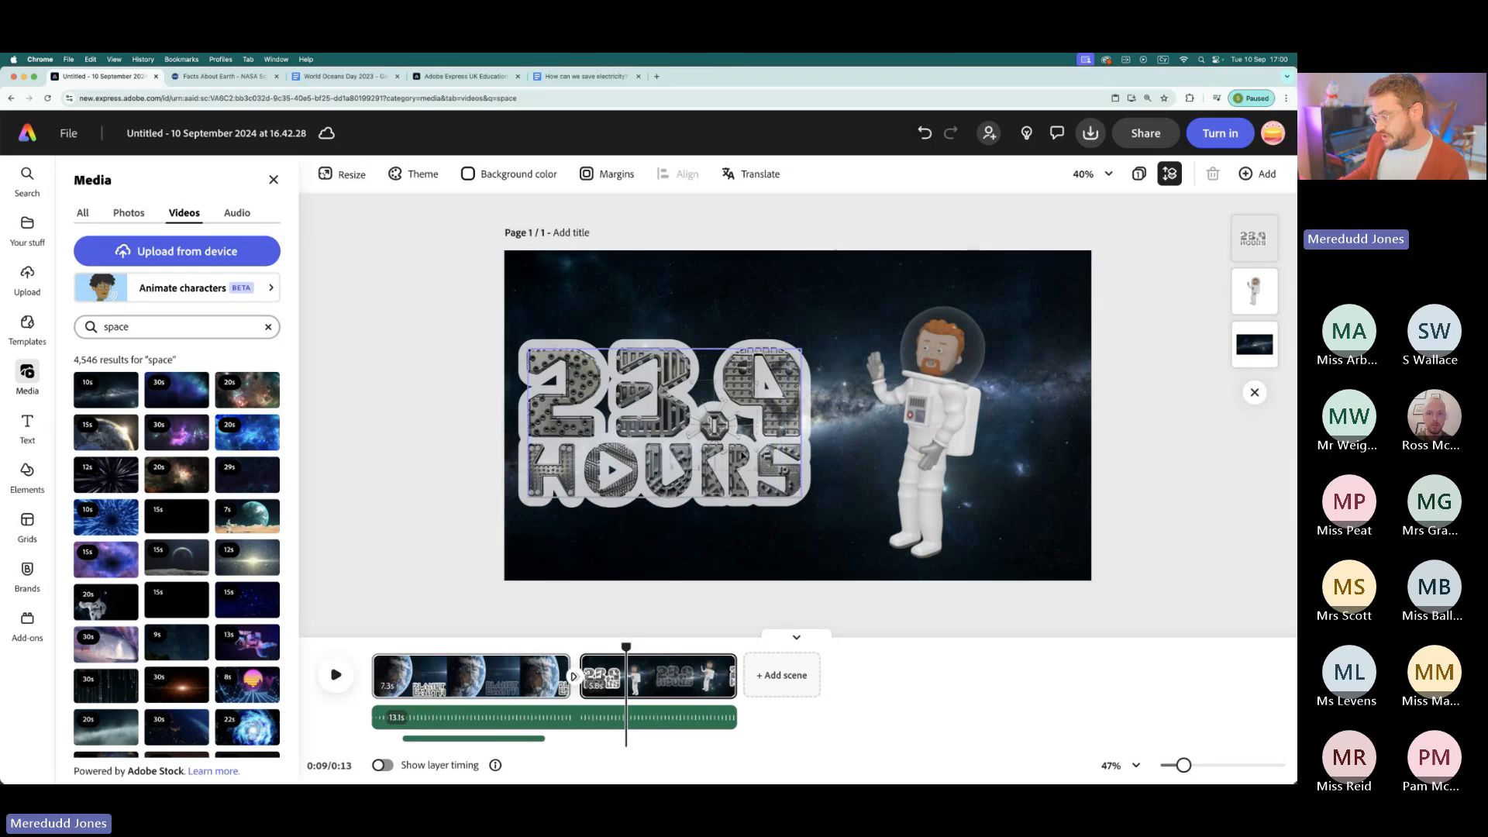
- Turn on layer timing and show the timing bars of the 23.9 HOURS and PLANET EARTH titles
{"action": "left_click", "coordinate": [658, 418]}
{"action": "left_click", "coordinate": [382, 765]}
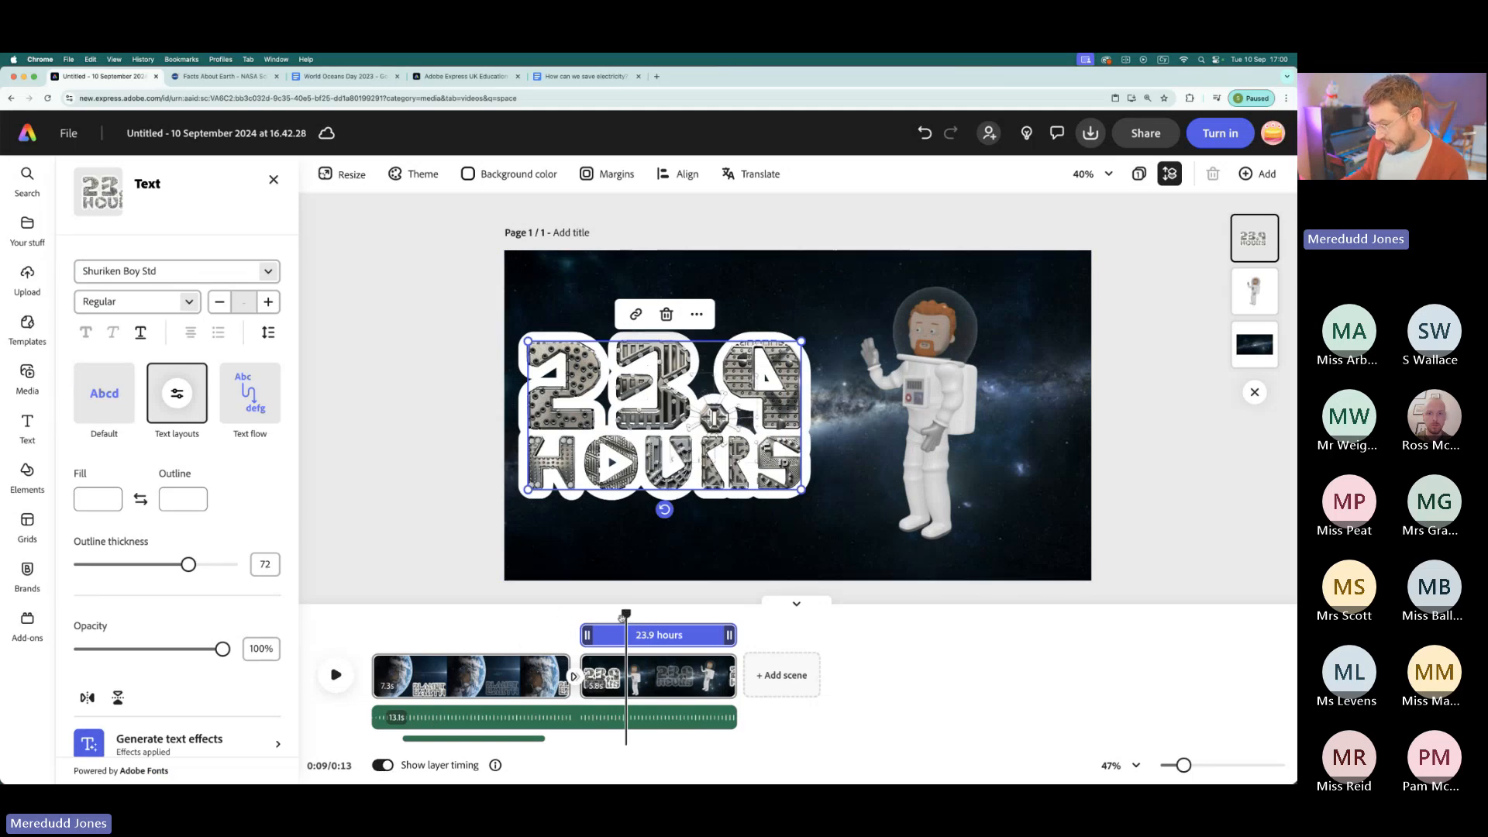
{"action": "left_click_drag", "start_coordinate": [625, 616], "coordinate": [509, 616]}
{"action": "left_click", "coordinate": [502, 636]}
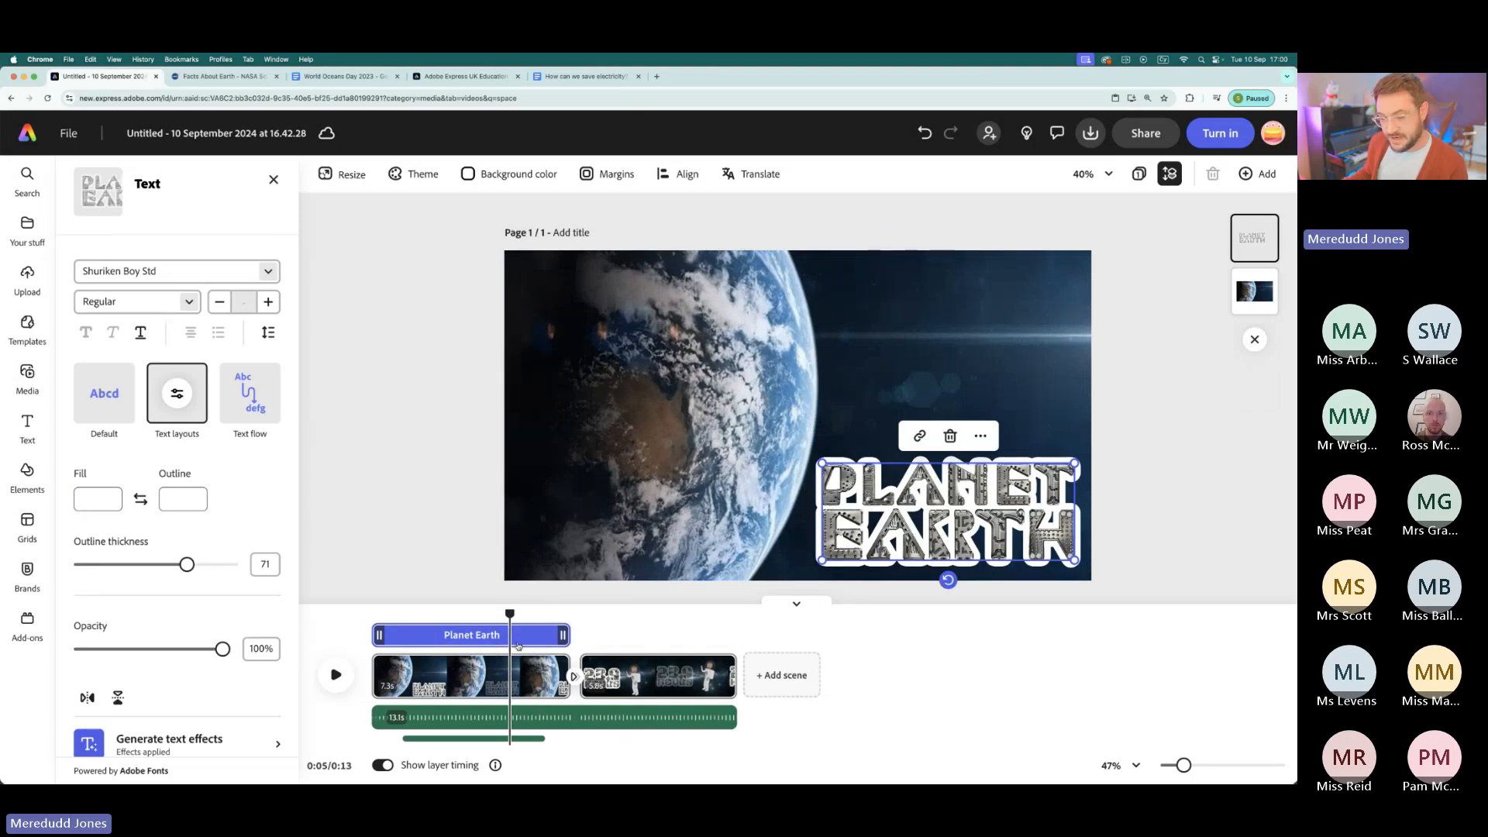
{"action": "left_click", "coordinate": [384, 766]}
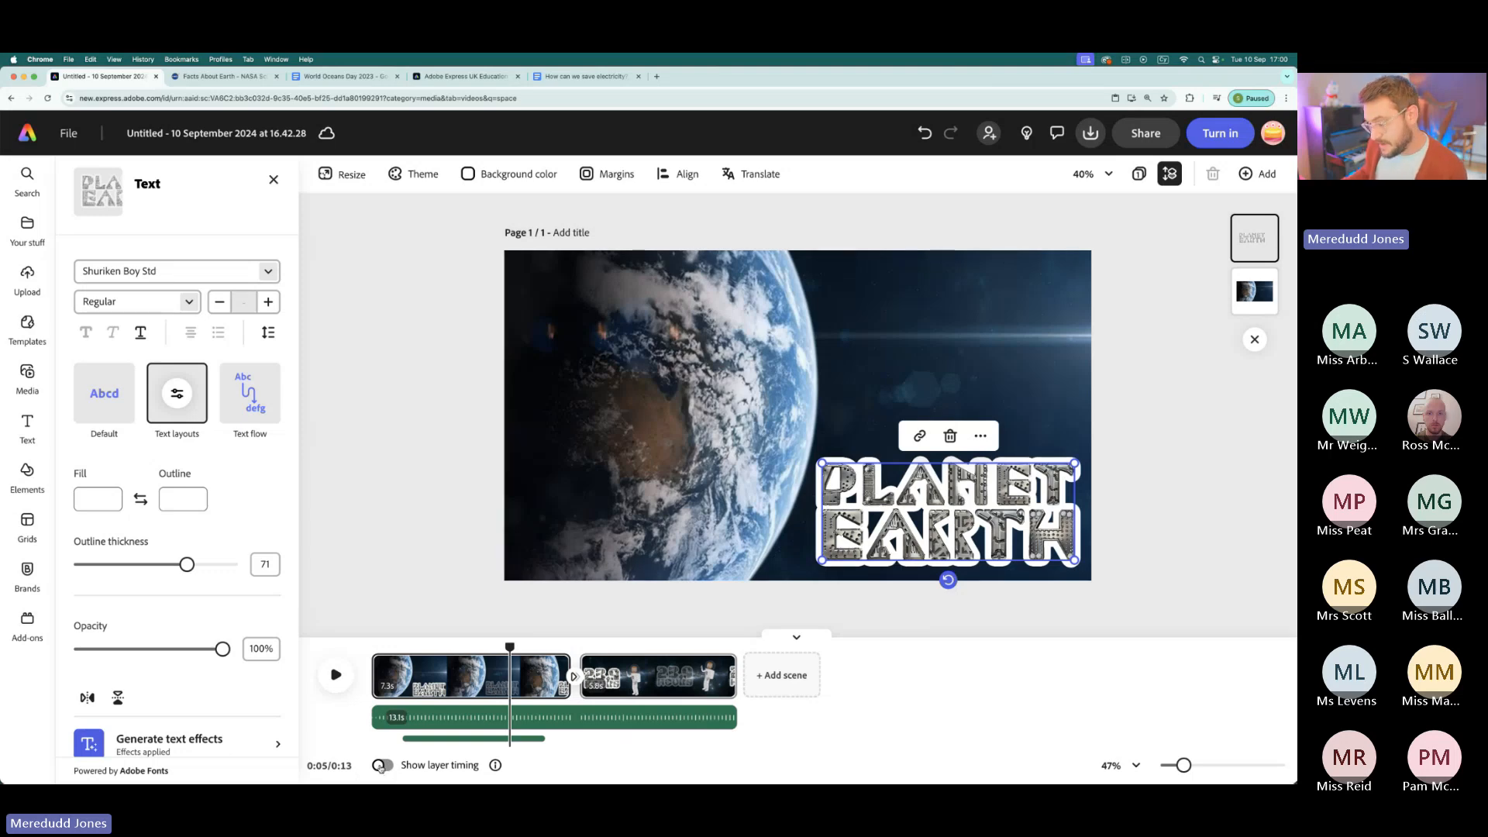
{"action": "left_click", "coordinate": [380, 765]}
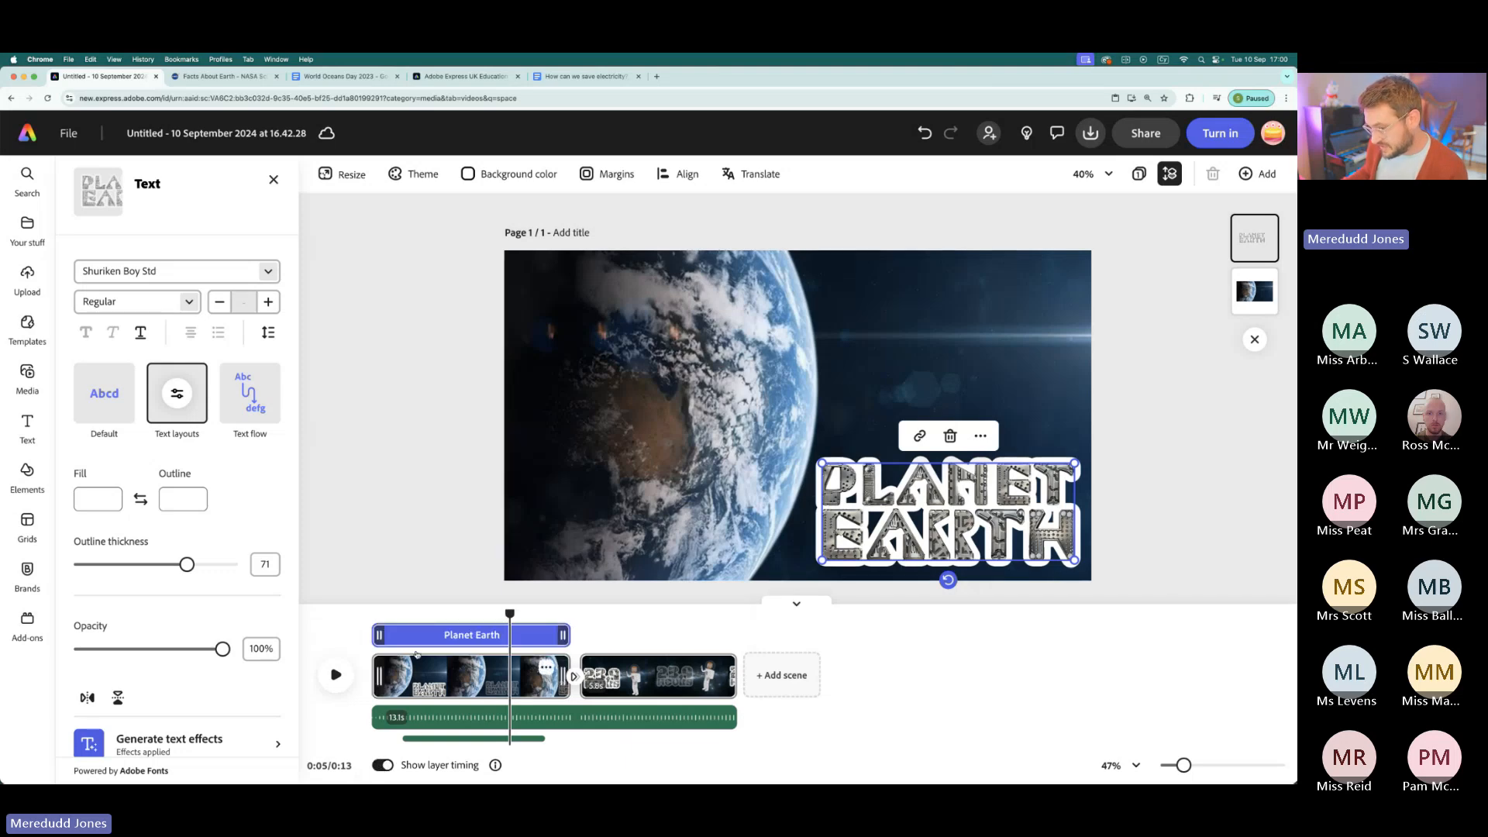
- Trim the start of the PLANET EARTH title so it appears shortly before mid-scene, check playback, and turn layer timing off
{"action": "left_click_drag", "start_coordinate": [379, 635], "coordinate": [330, 660]}
{"action": "left_click", "coordinate": [336, 675]}
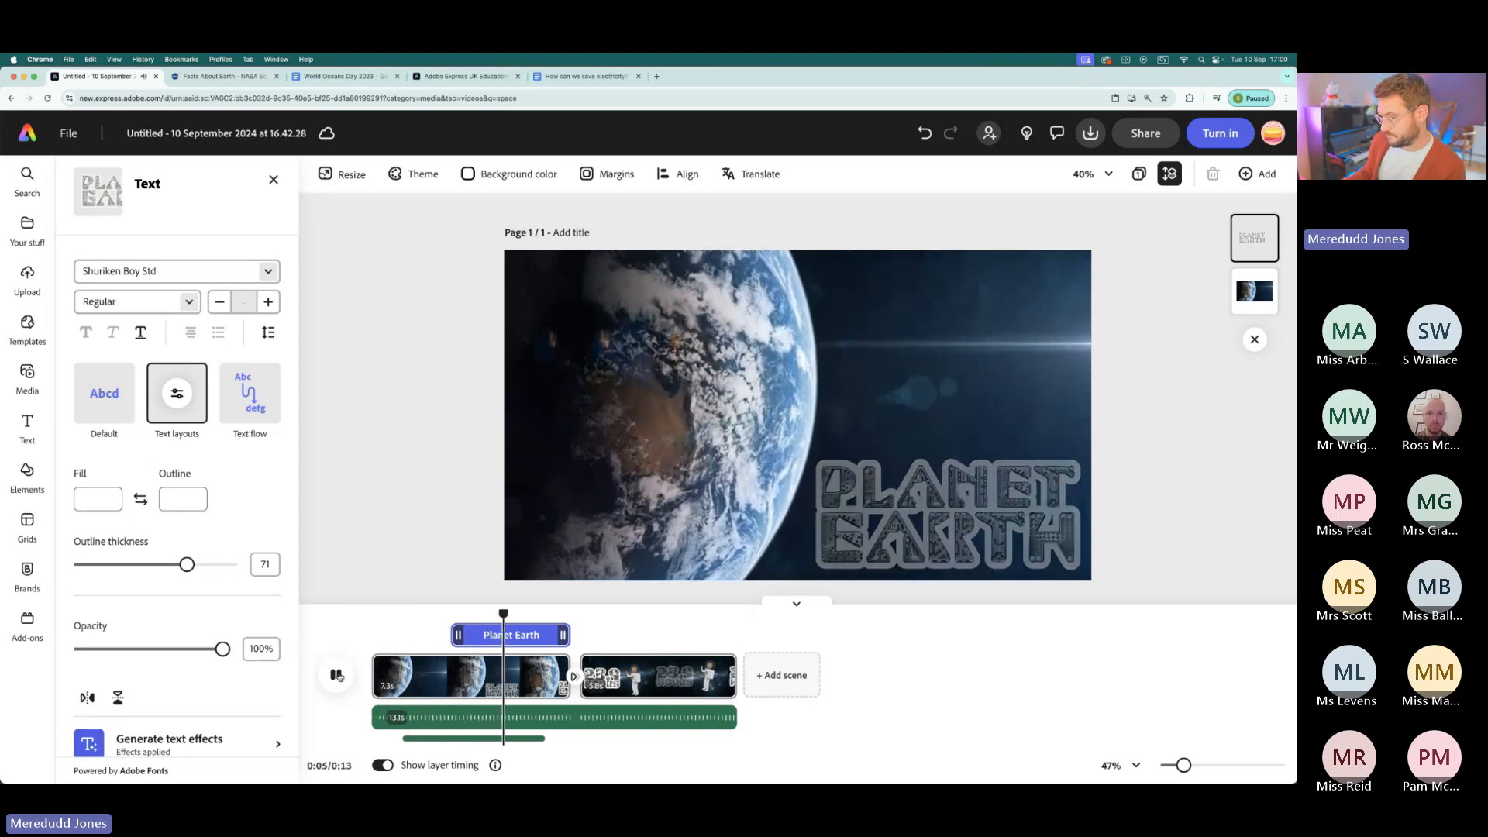
{"action": "left_click", "coordinate": [336, 674]}
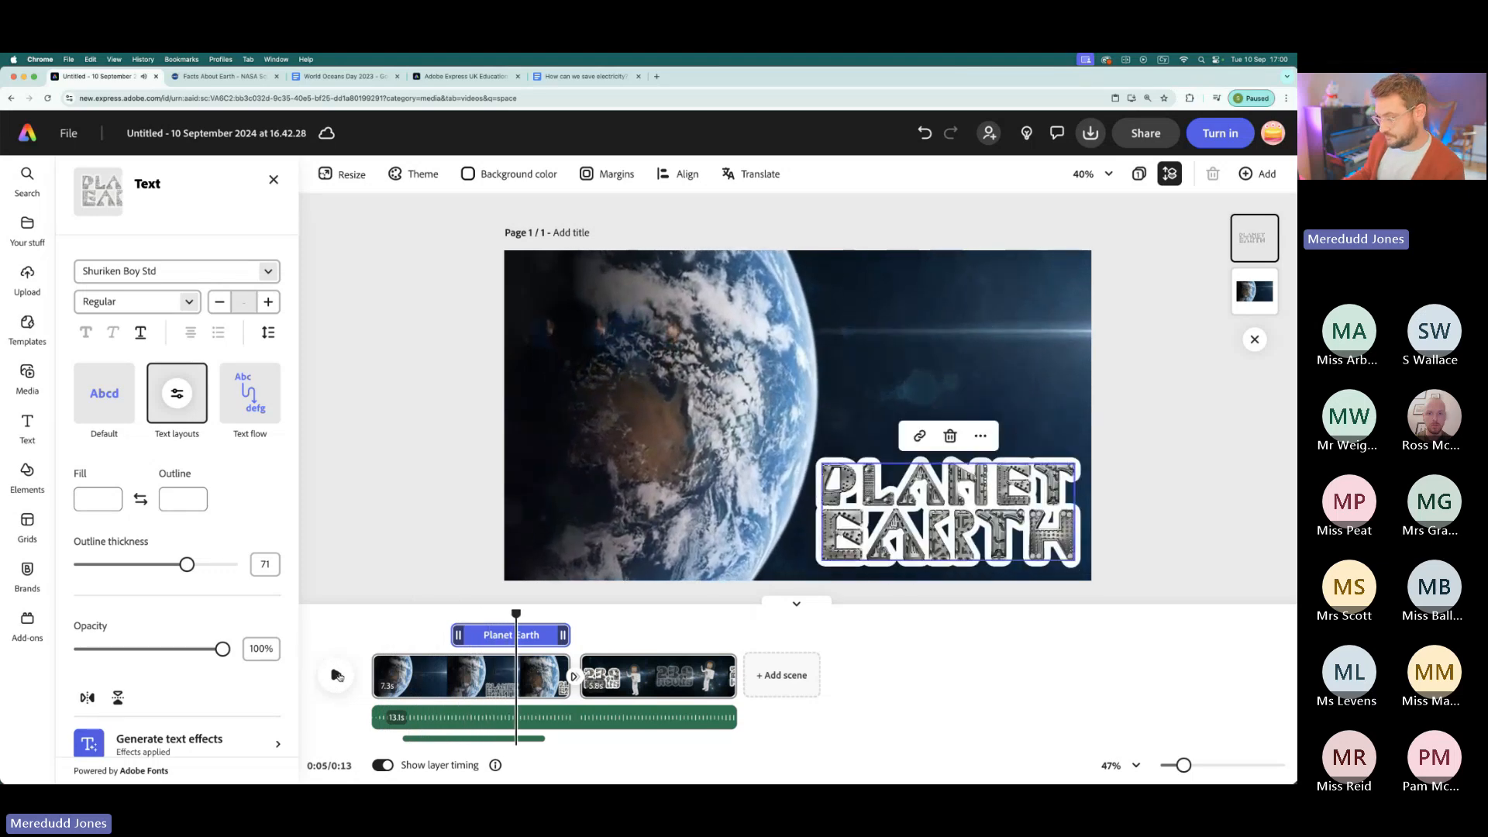
{"action": "left_click", "coordinate": [383, 765]}
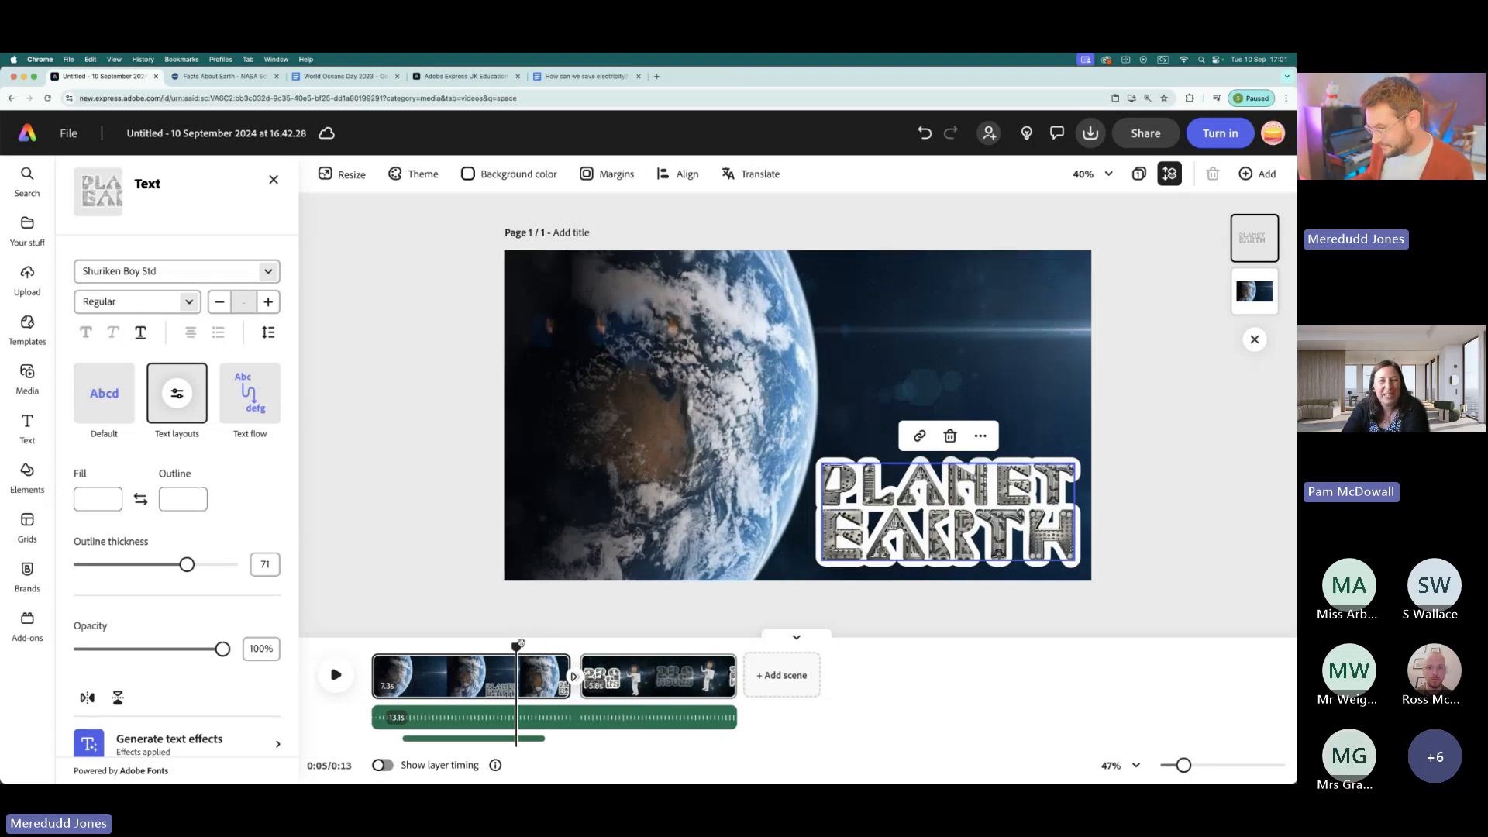
{"action": "left_click_drag", "start_coordinate": [520, 645], "coordinate": [641, 650]}
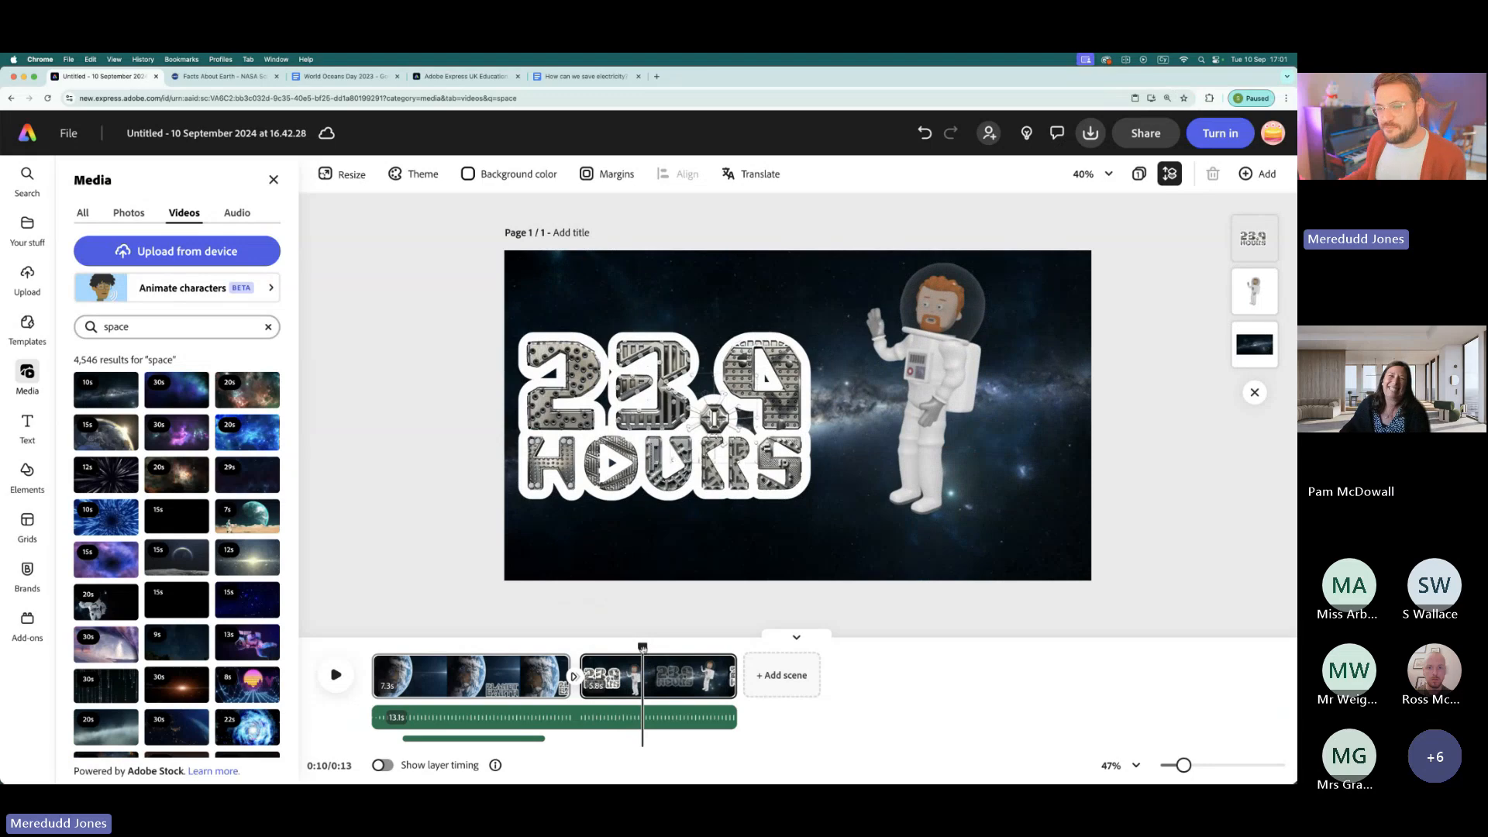
{"action": "left_click_drag", "start_coordinate": [642, 647], "coordinate": [564, 648]}
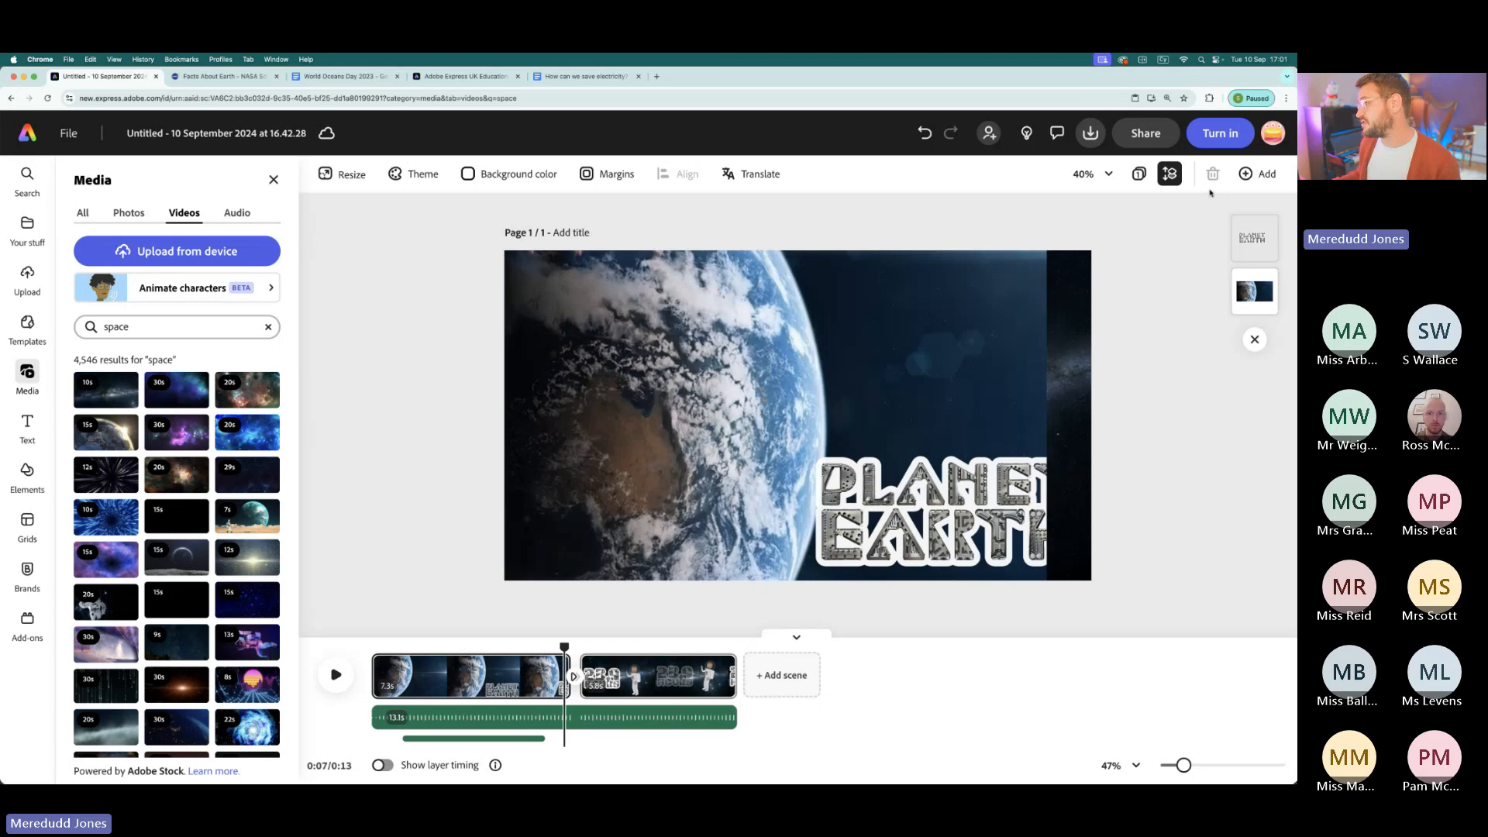
- Review the video's sharing options and its download format and resolution settings
{"action": "left_click", "coordinate": [1145, 136]}
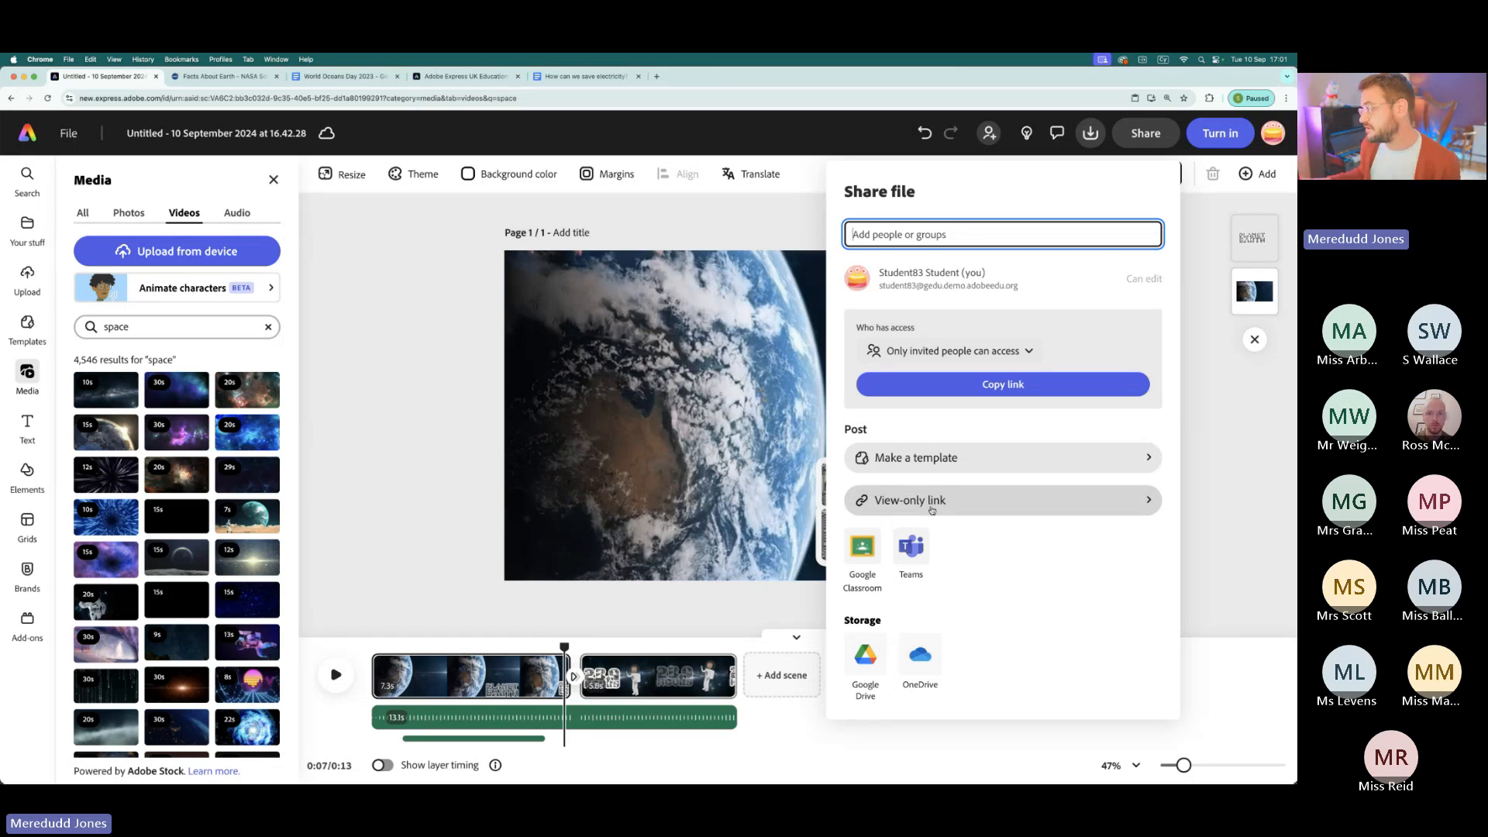
{"action": "left_click", "coordinate": [1091, 133]}
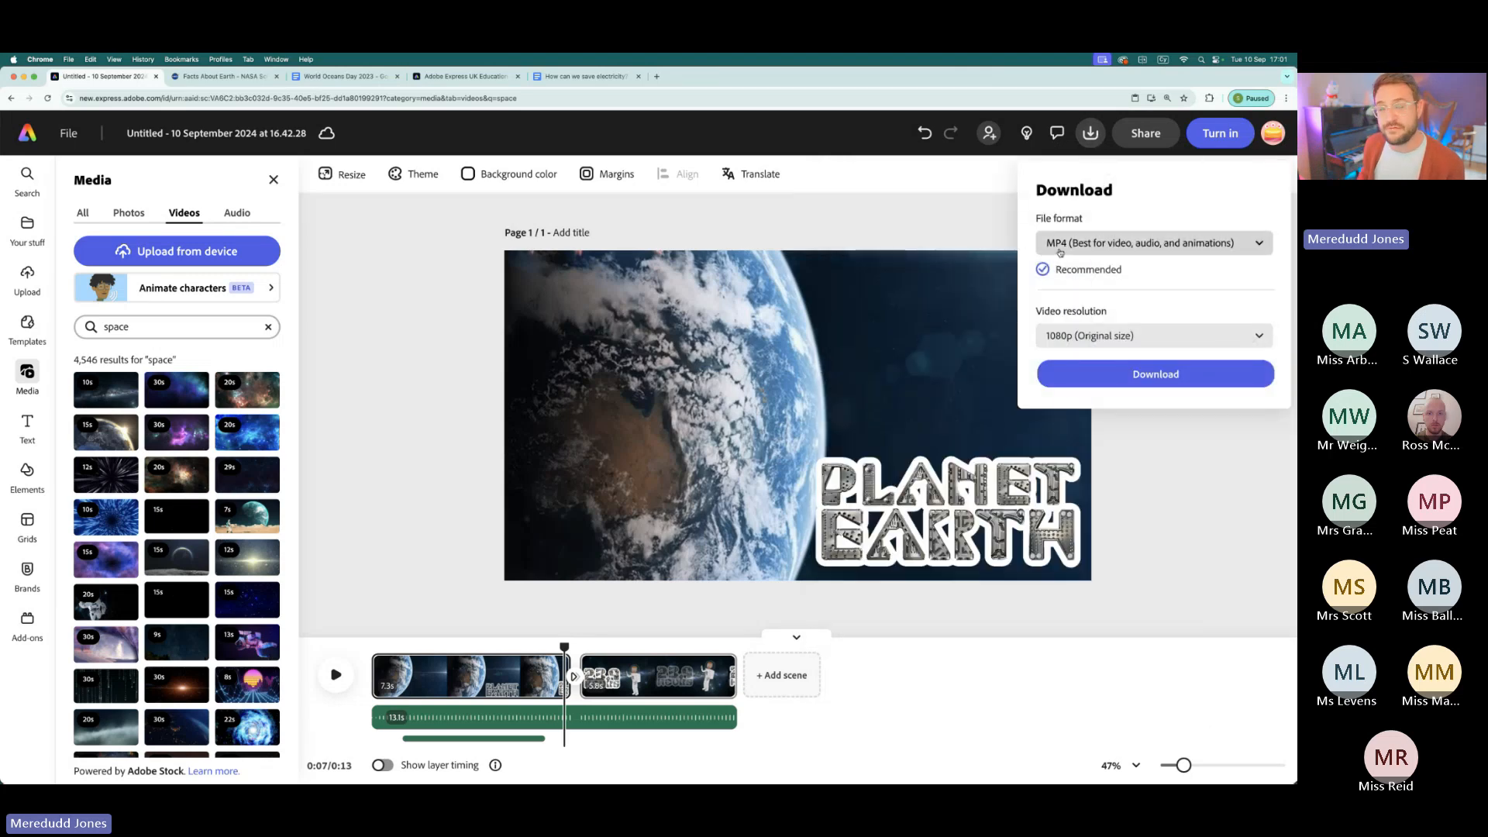
{"action": "left_click", "coordinate": [1145, 135]}
{"action": "left_click", "coordinate": [1144, 135]}
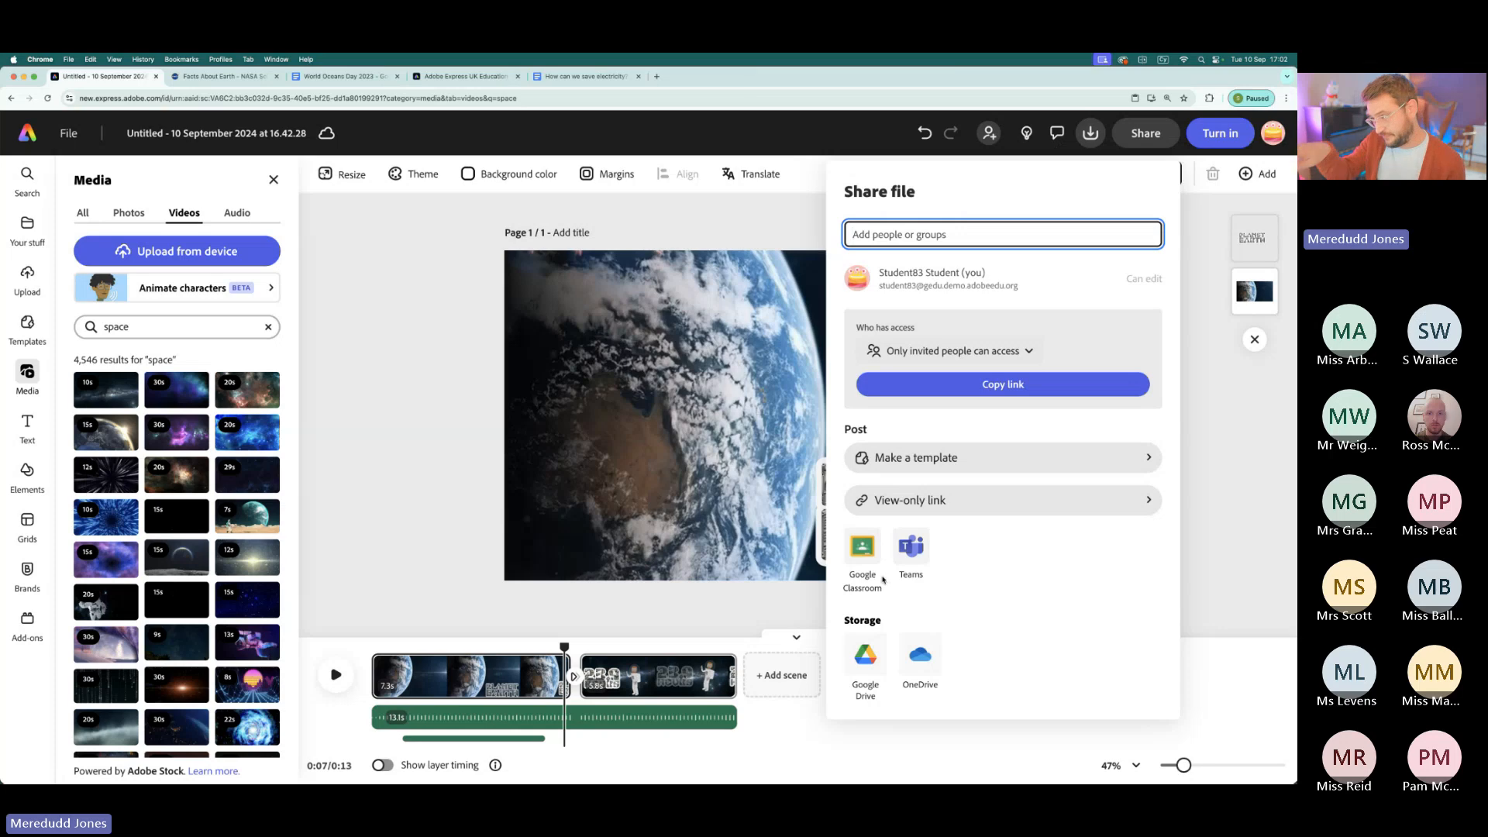
{"action": "left_click", "coordinate": [1210, 263]}
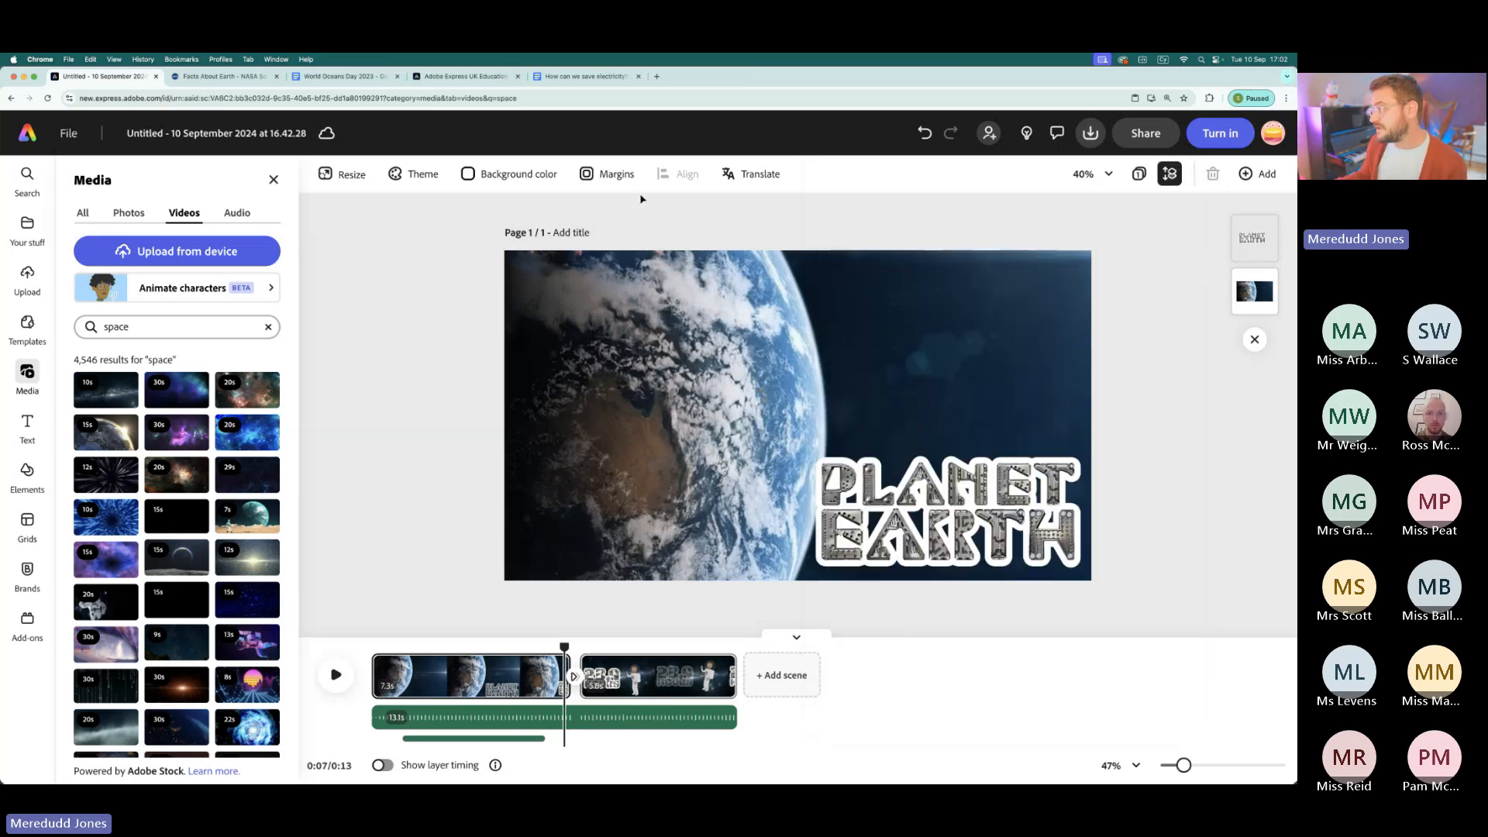
- Return to the home page and start a new blank 2,000 x 2,000 px drawing without a template
{"action": "left_click", "coordinate": [27, 133]}
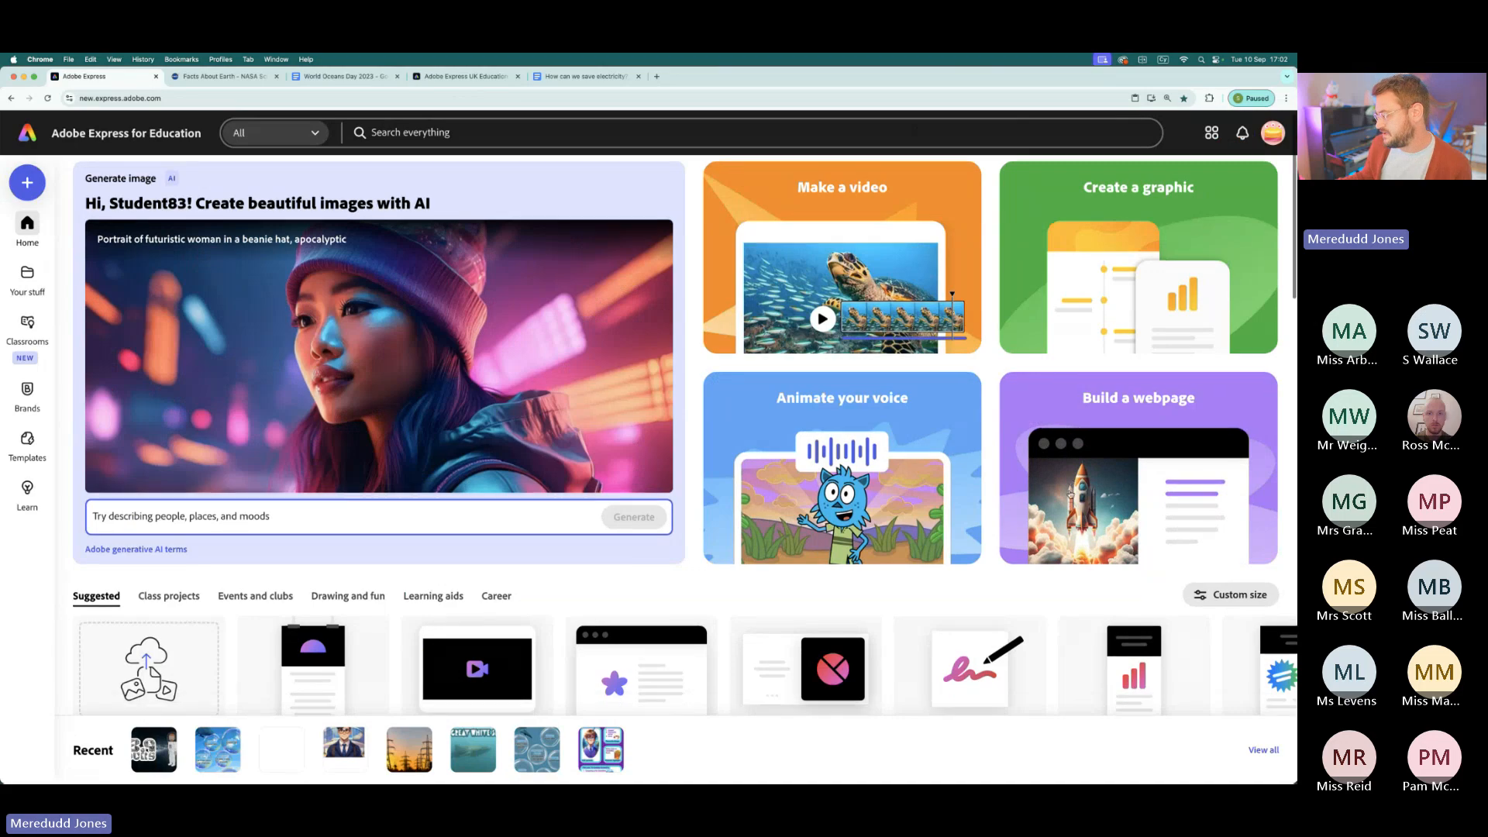
{"action": "scroll", "coordinate": [1070, 494], "scroll_direction": "down", "scroll_amount": 3}
{"action": "mouse_move", "coordinate": [1007, 570]}
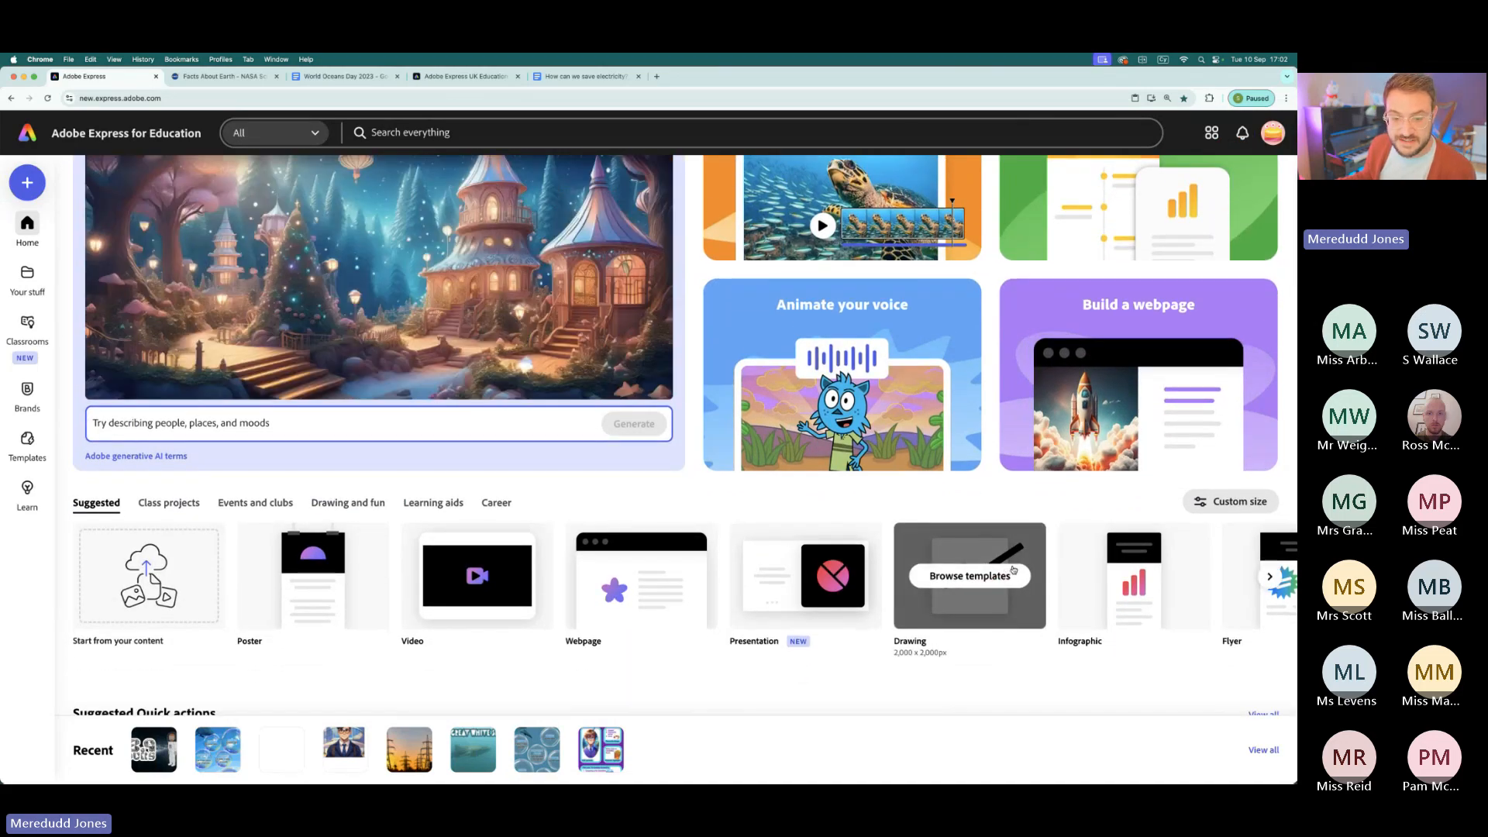
{"action": "left_click", "coordinate": [968, 584]}
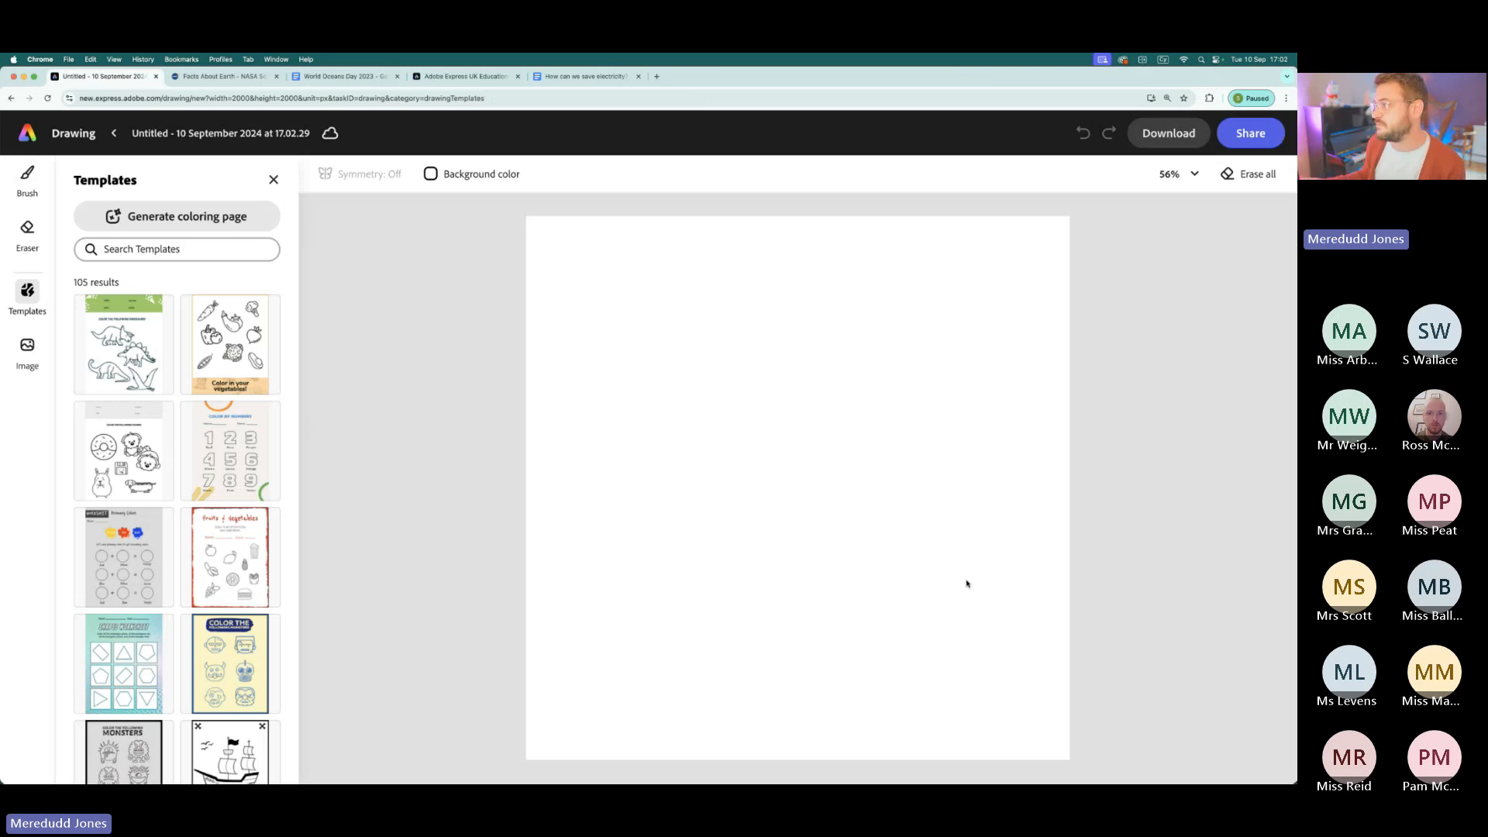
{"action": "left_click", "coordinate": [272, 180]}
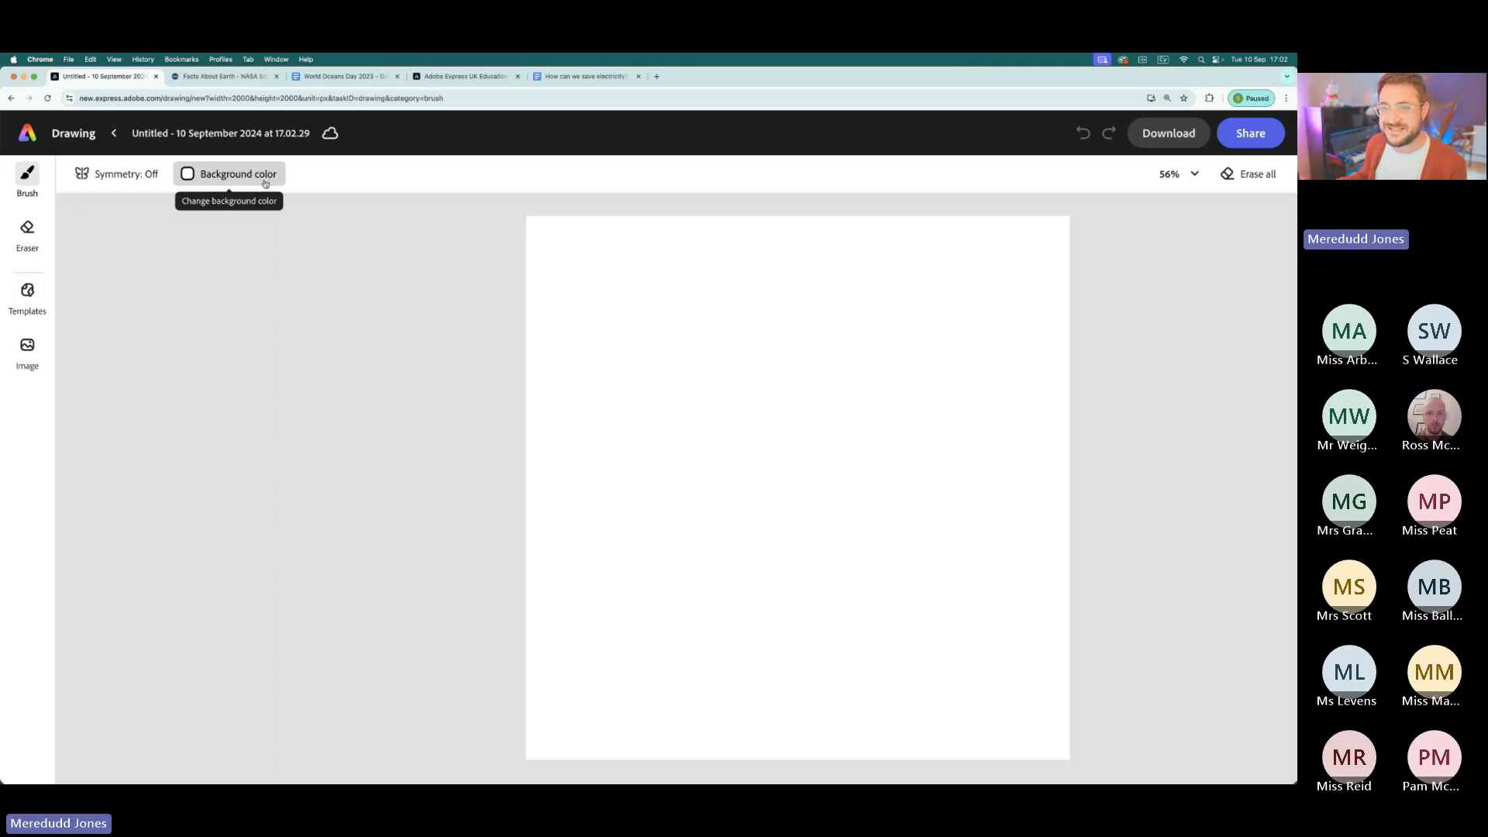
- Browse the Basic and Multicolor brushes available for the drawing
{"action": "left_click", "coordinate": [23, 175]}
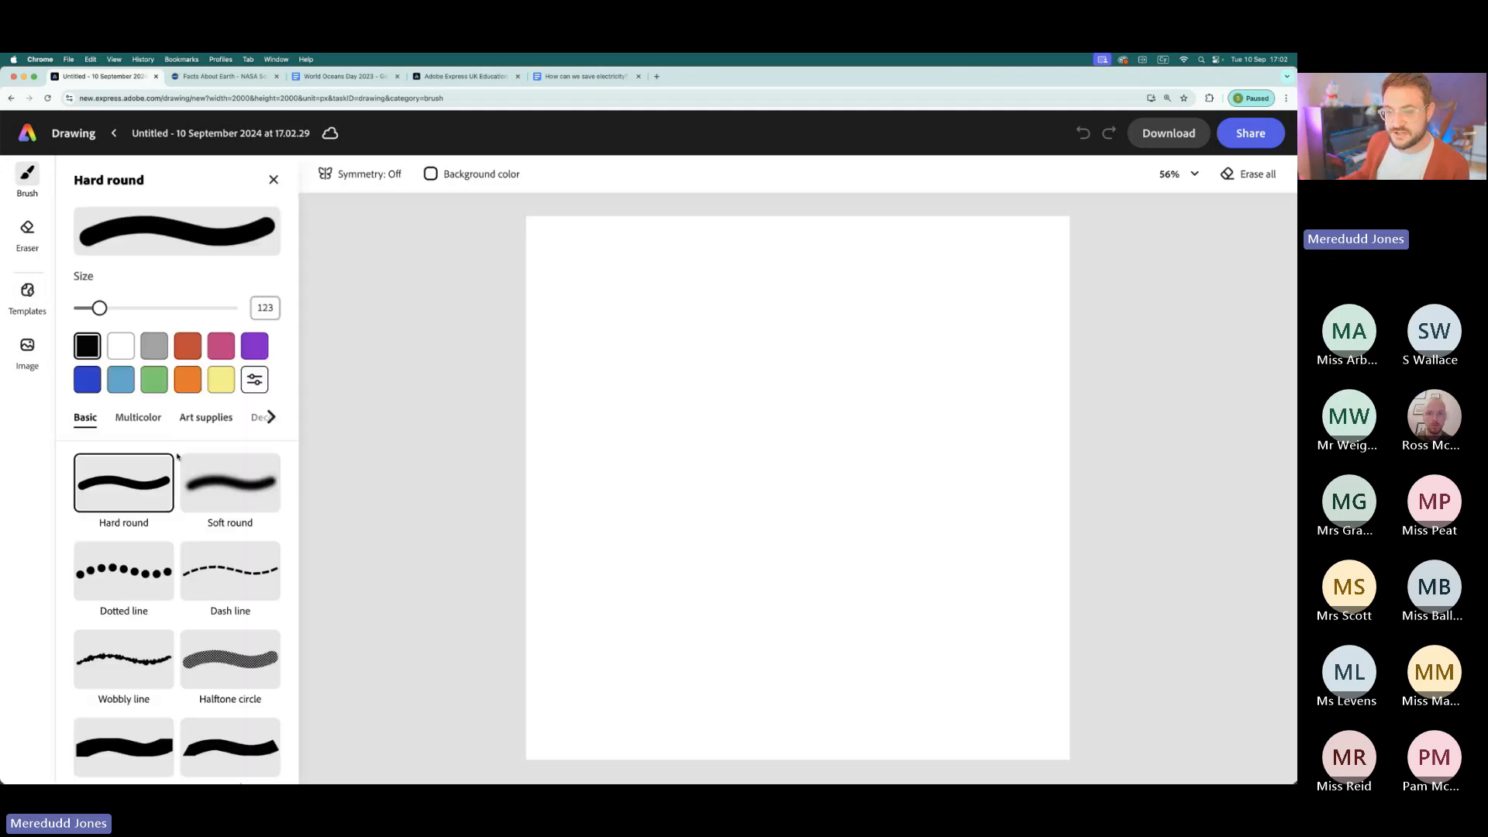
{"action": "scroll", "coordinate": [178, 458], "scroll_direction": "down", "scroll_amount": 8}
{"action": "scroll", "coordinate": [178, 459], "scroll_direction": "down", "scroll_amount": 8}
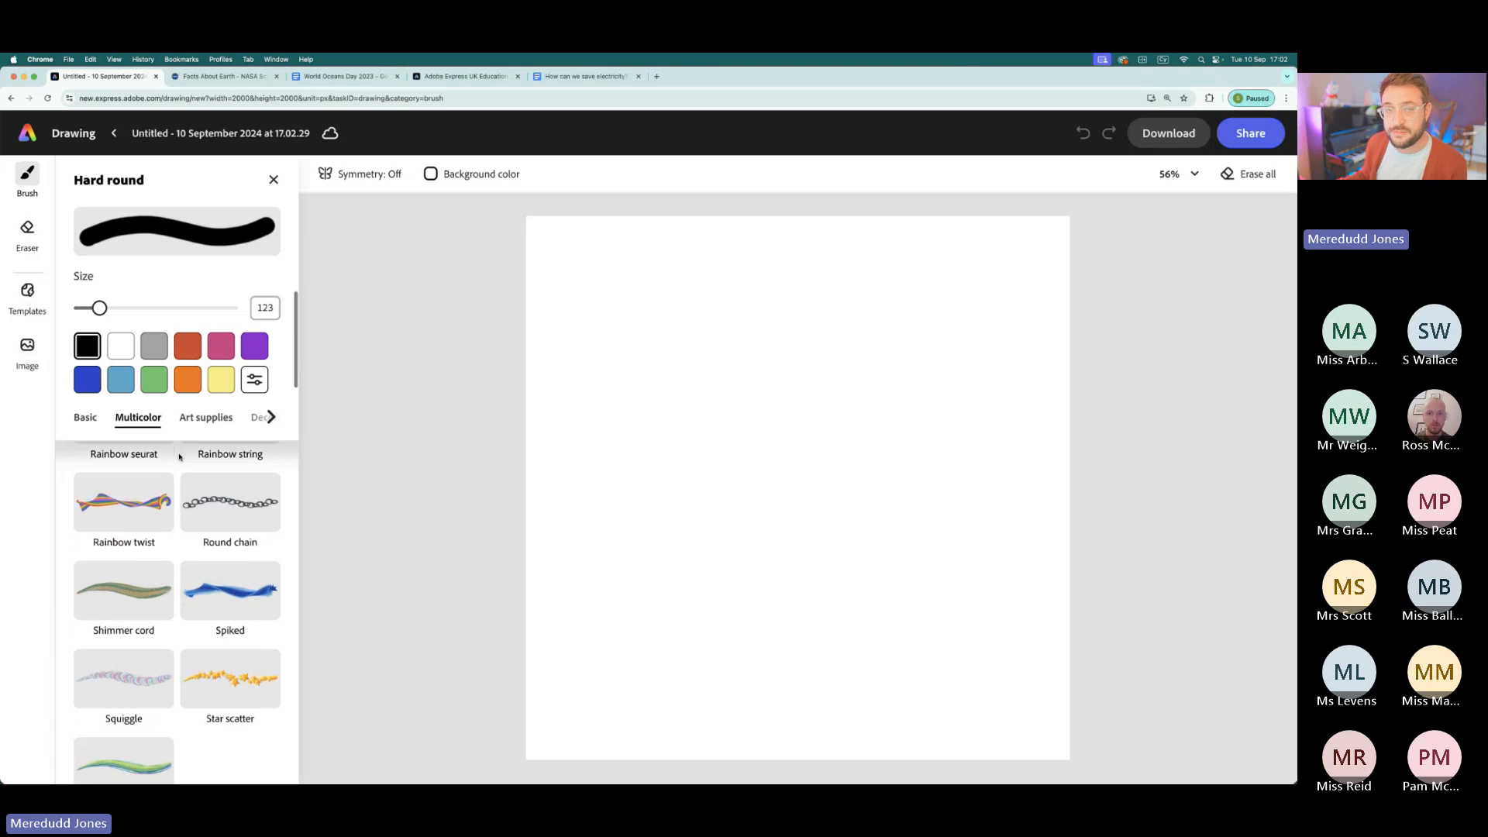
{"action": "scroll", "coordinate": [175, 465], "scroll_direction": "up", "scroll_amount": 15}
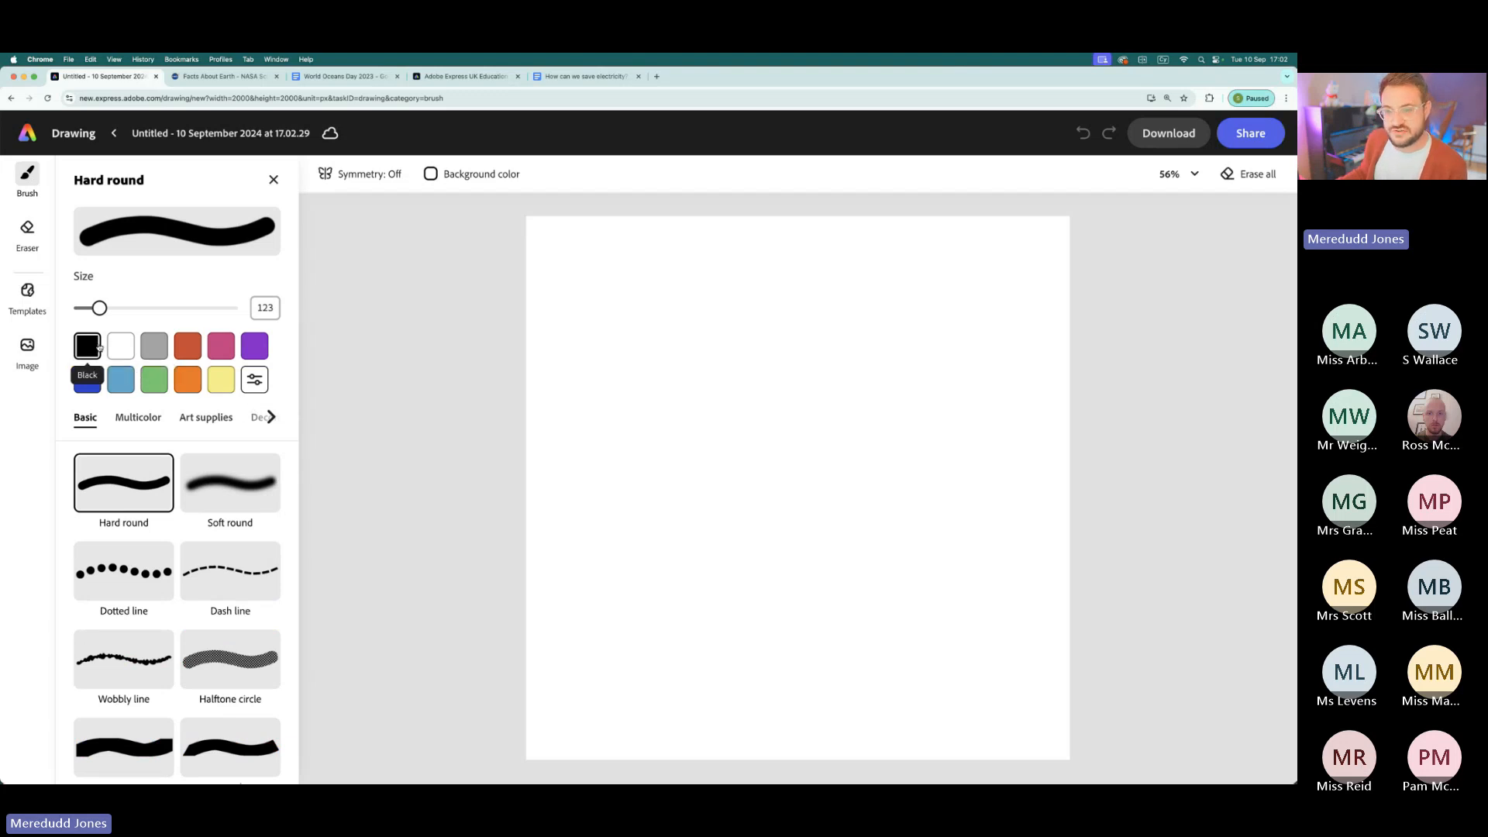
- Set the black Hard round brush to size 1,000 and paint over the entire canvas
{"action": "left_click_drag", "start_coordinate": [100, 307], "coordinate": [232, 308]}
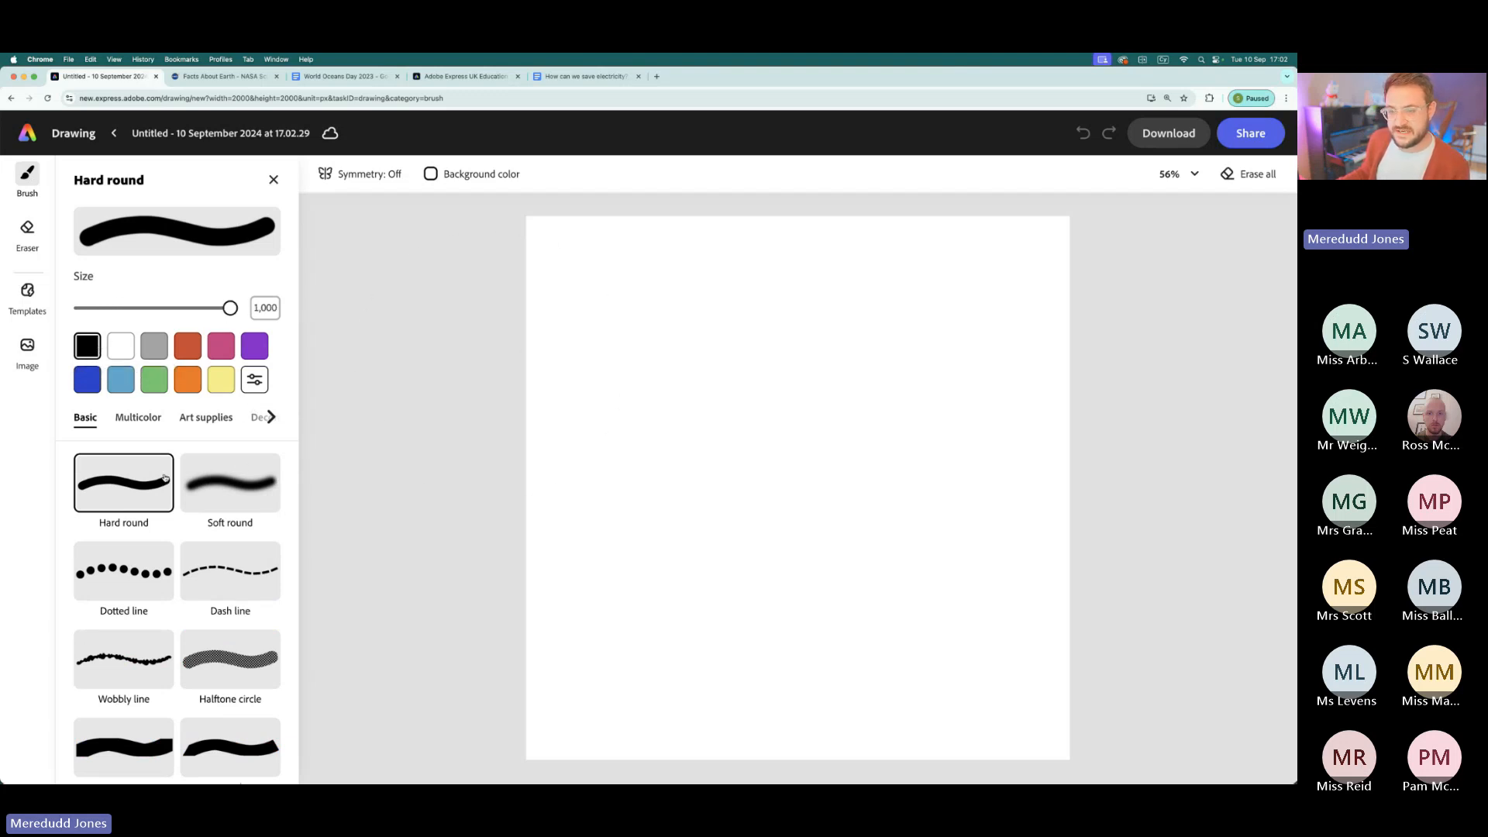
{"action": "mouse_move", "coordinate": [230, 307]}
{"action": "left_mouse_down"}
{"action": "mouse_move", "coordinate": [183, 307]}
{"action": "mouse_move", "coordinate": [232, 308]}
{"action": "left_mouse_up"}
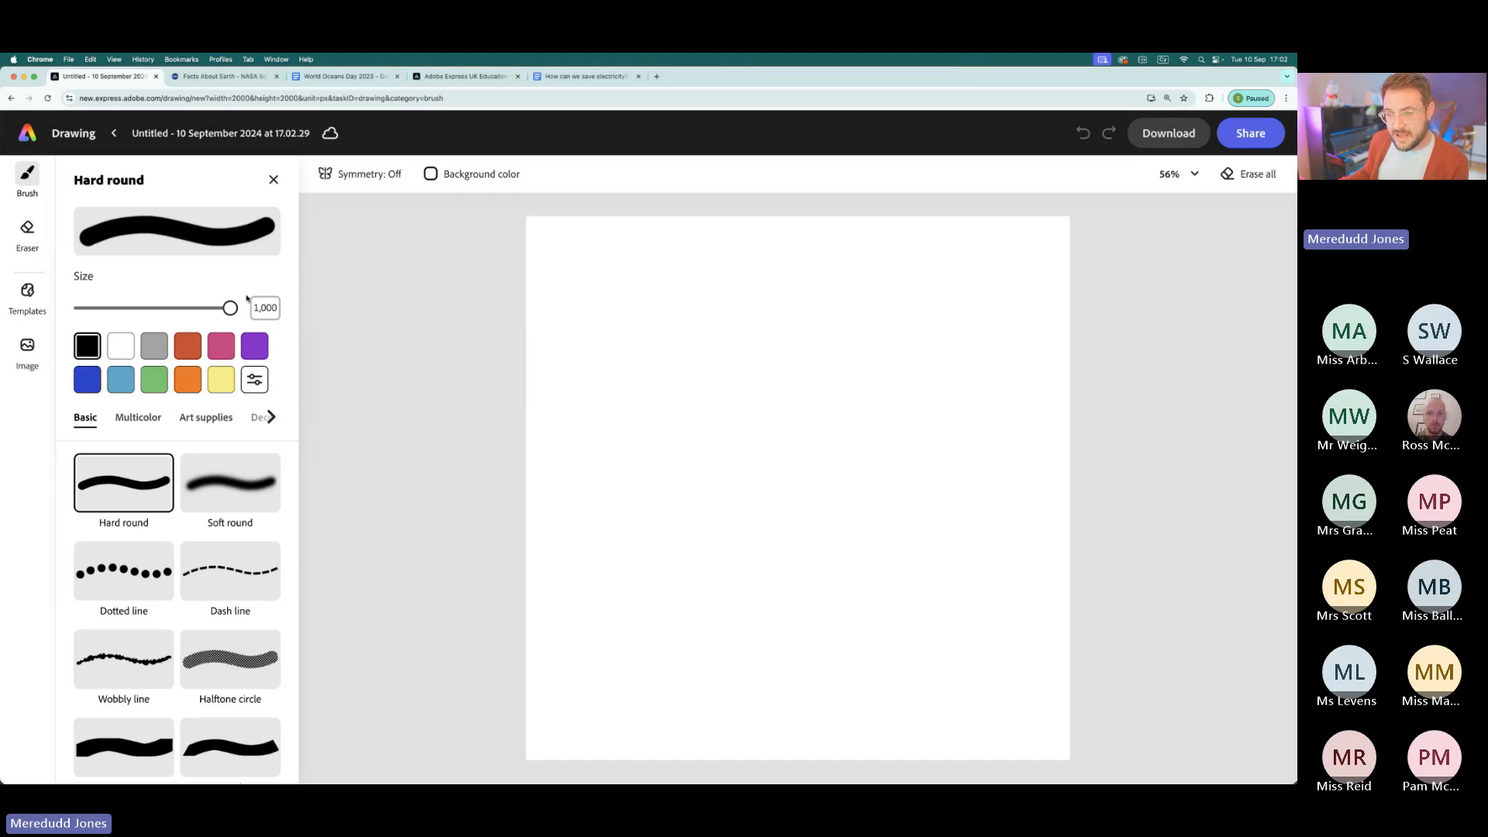
{"action": "mouse_move", "coordinate": [230, 307]}
{"action": "left_mouse_down"}
{"action": "mouse_move", "coordinate": [190, 307]}
{"action": "mouse_move", "coordinate": [233, 308]}
{"action": "left_mouse_up"}
{"action": "mouse_move", "coordinate": [575, 283]}
{"action": "left_mouse_down"}
{"action": "mouse_move", "coordinate": [1109, 292]}
{"action": "mouse_move", "coordinate": [724, 405]}
{"action": "mouse_move", "coordinate": [798, 491]}
{"action": "mouse_move", "coordinate": [1226, 535]}
{"action": "mouse_move", "coordinate": [481, 593]}
{"action": "mouse_move", "coordinate": [803, 705]}
{"action": "mouse_move", "coordinate": [1177, 697]}
{"action": "left_mouse_up"}
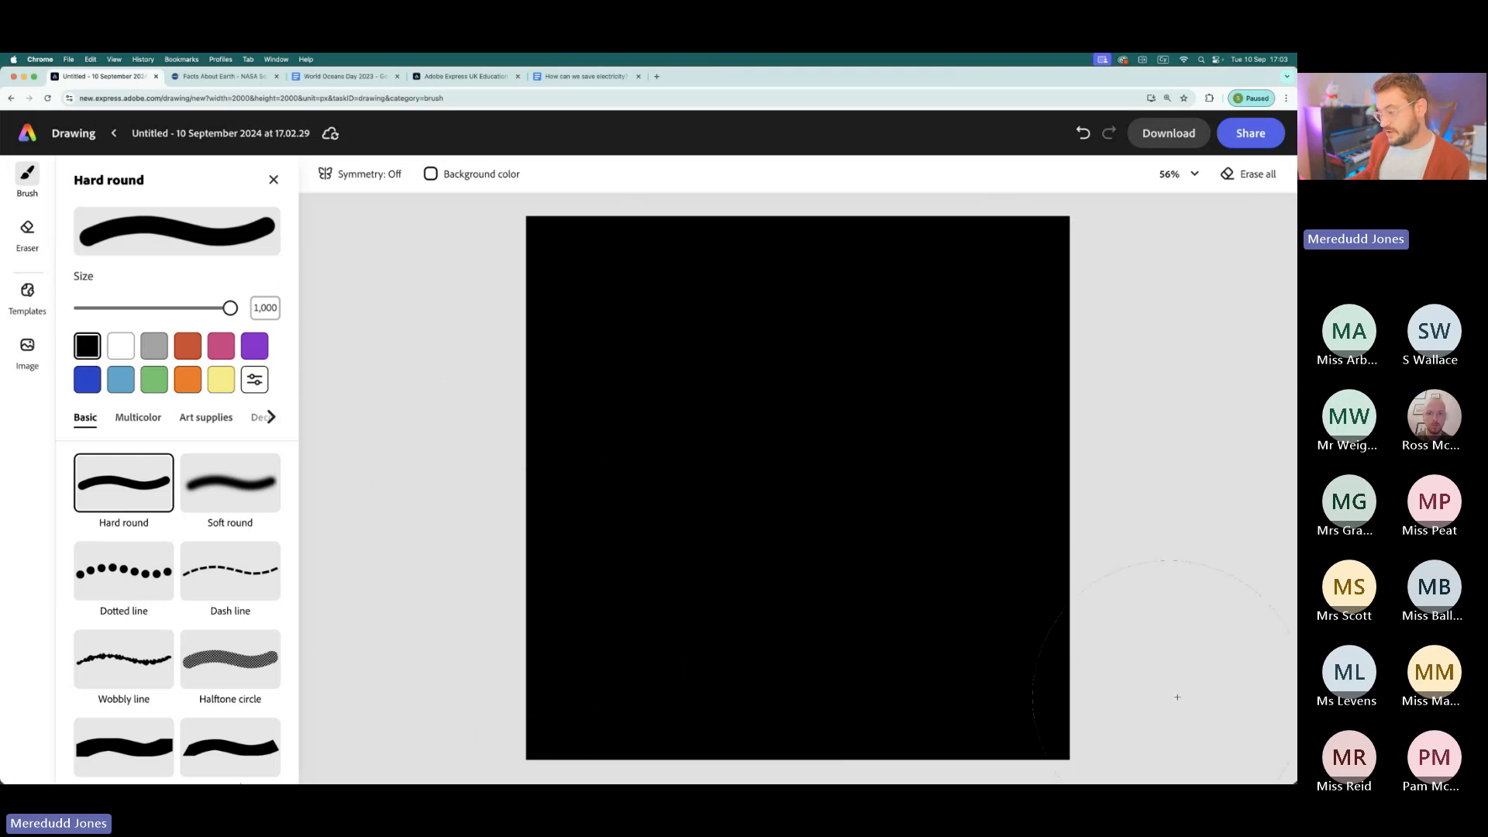
{"action": "left_click", "coordinate": [477, 180]}
{"action": "left_click", "coordinate": [478, 180]}
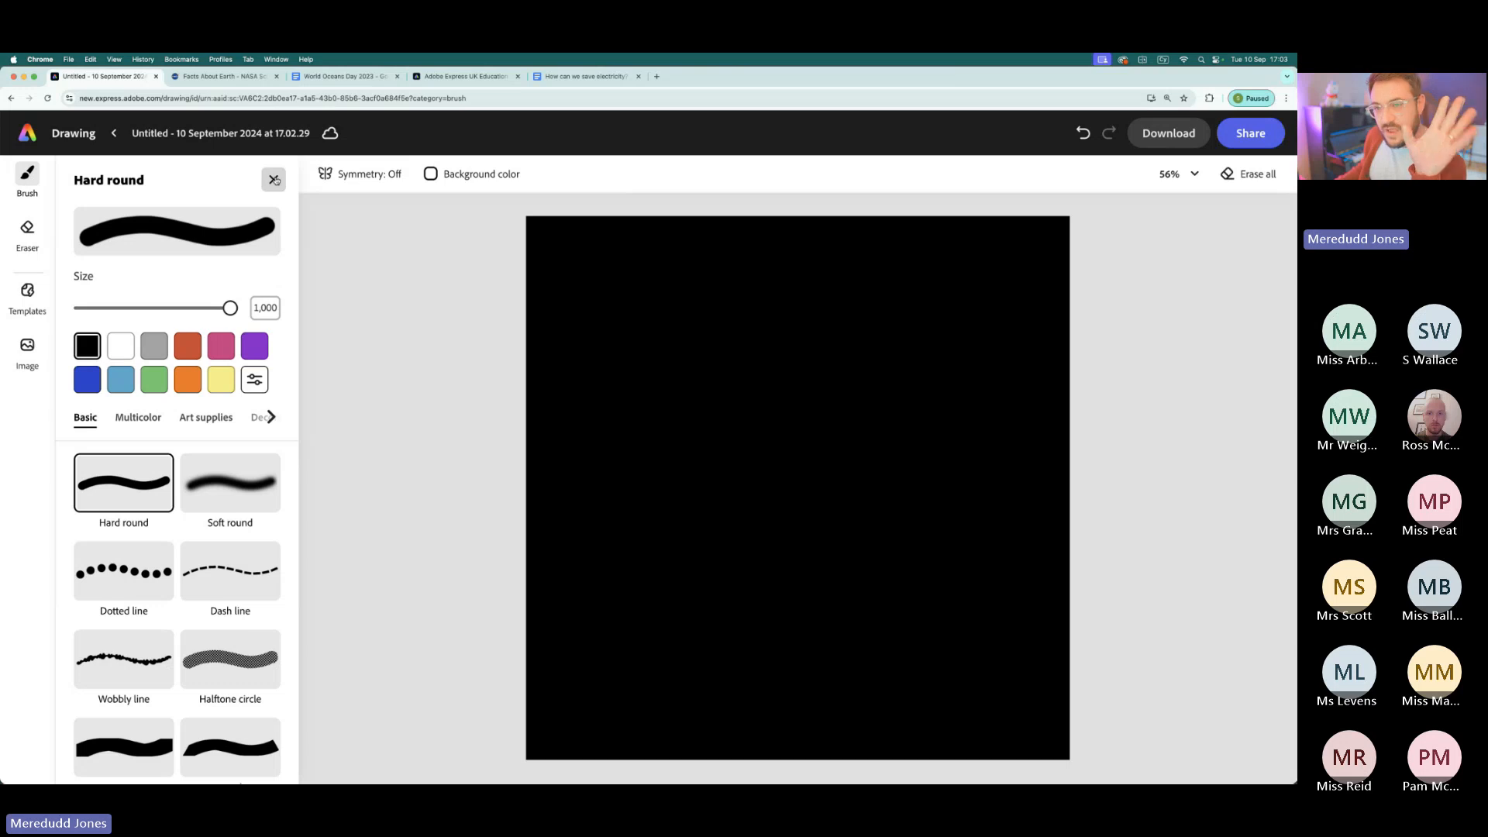
{"action": "left_click", "coordinate": [275, 180]}
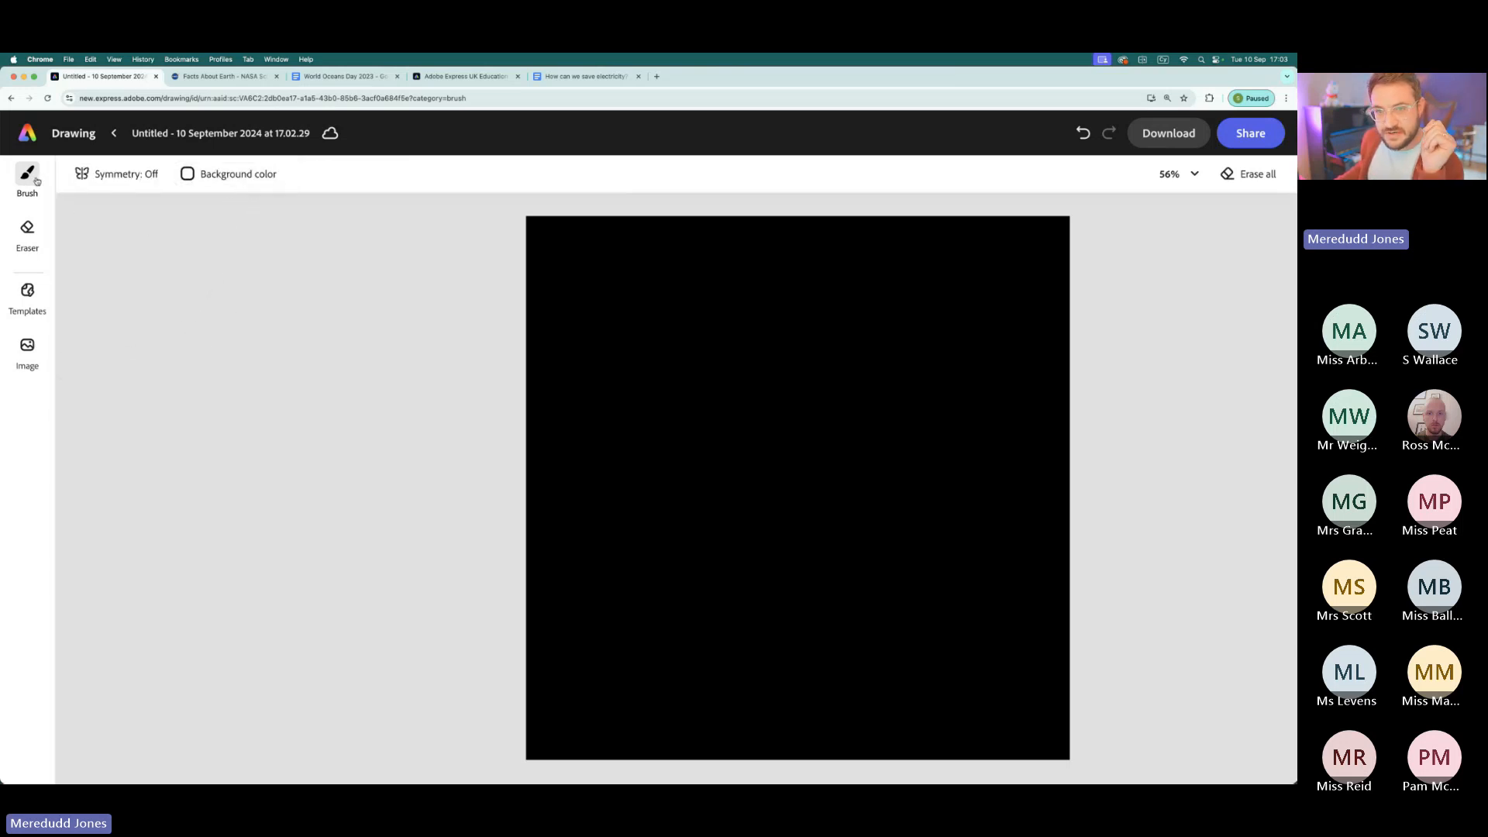
- Choose the Watercolor art brush in purple at size 732 and paint two sweeping purple bands across the black canvas
{"action": "left_click", "coordinate": [28, 175]}
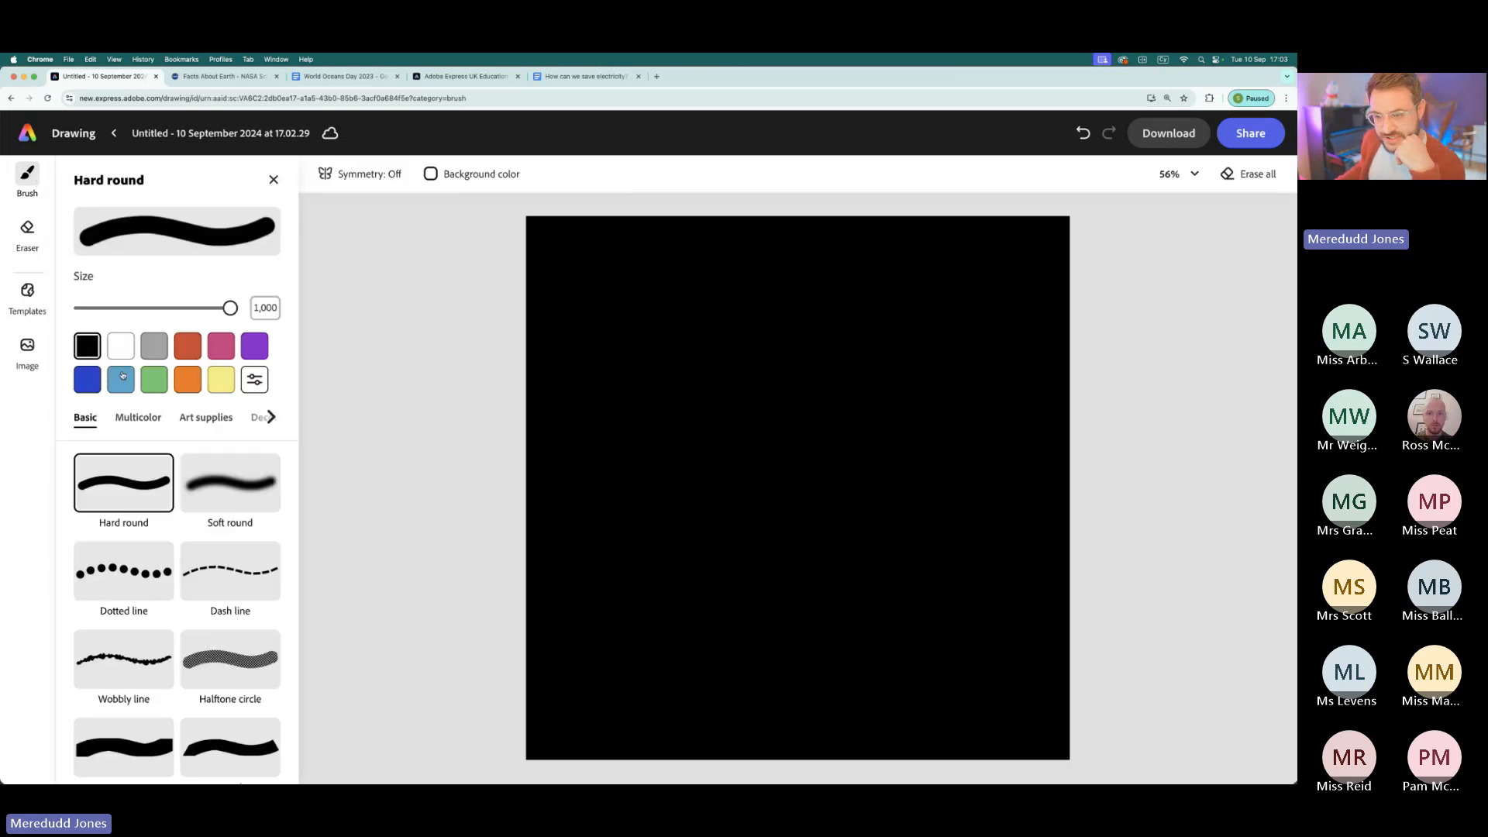
{"action": "left_click", "coordinate": [219, 426]}
{"action": "scroll", "coordinate": [160, 596], "scroll_direction": "down", "scroll_amount": 1}
{"action": "scroll", "coordinate": [160, 597], "scroll_direction": "down", "scroll_amount": 5}
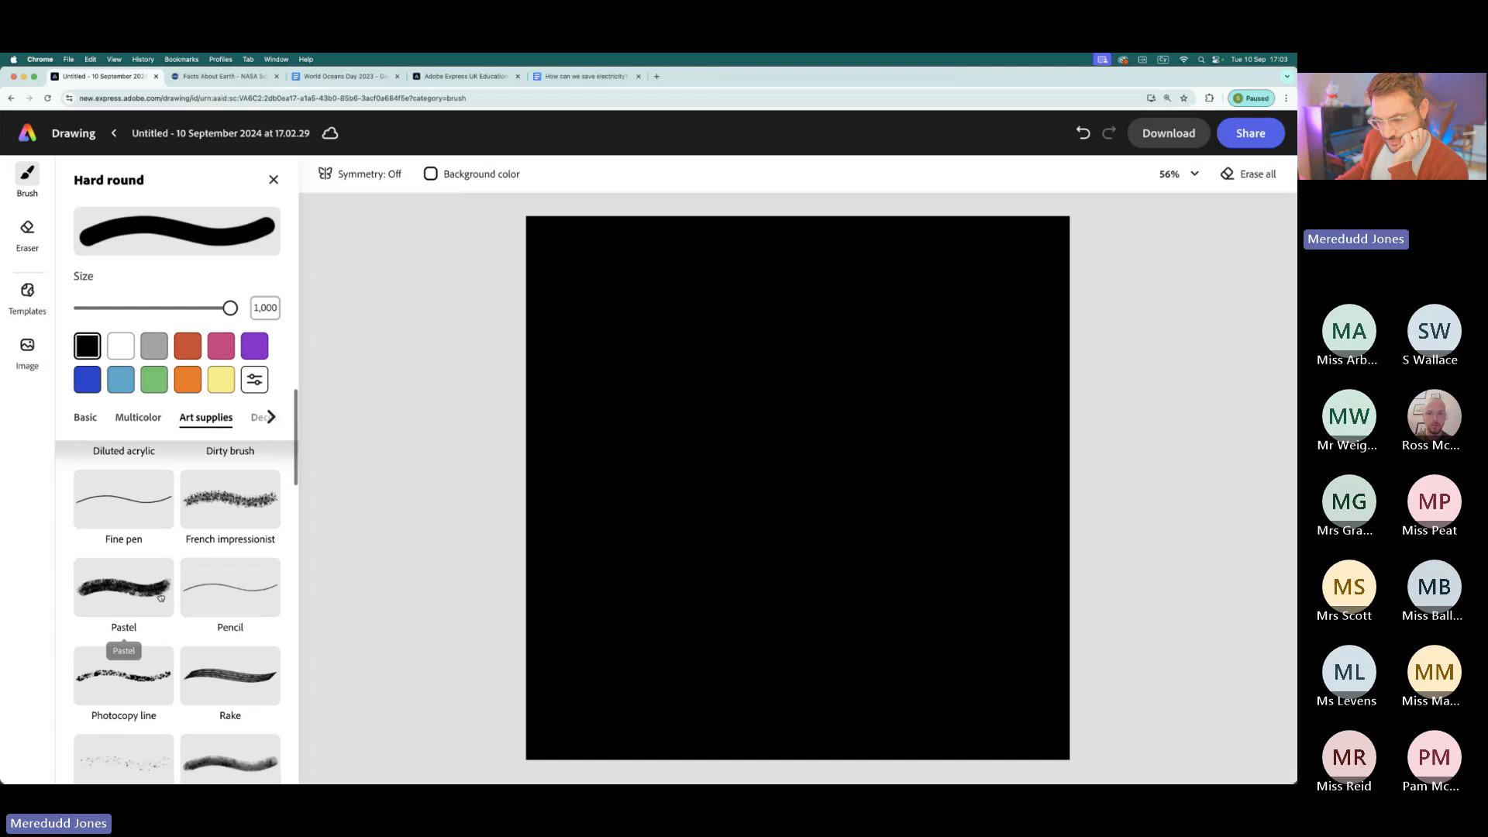
{"action": "scroll", "coordinate": [160, 597], "scroll_direction": "down", "scroll_amount": 5}
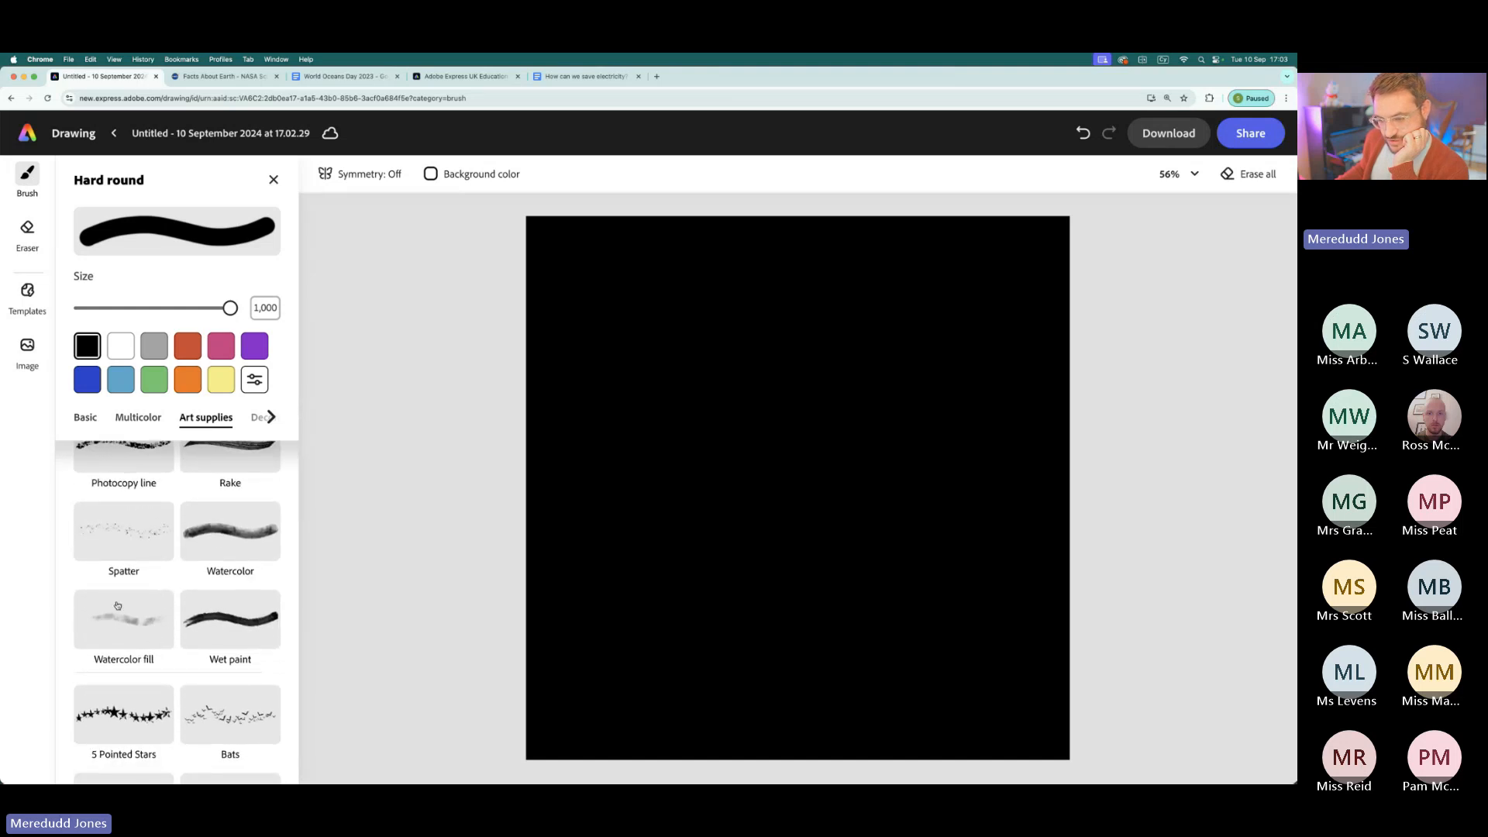
{"action": "left_click", "coordinate": [237, 535]}
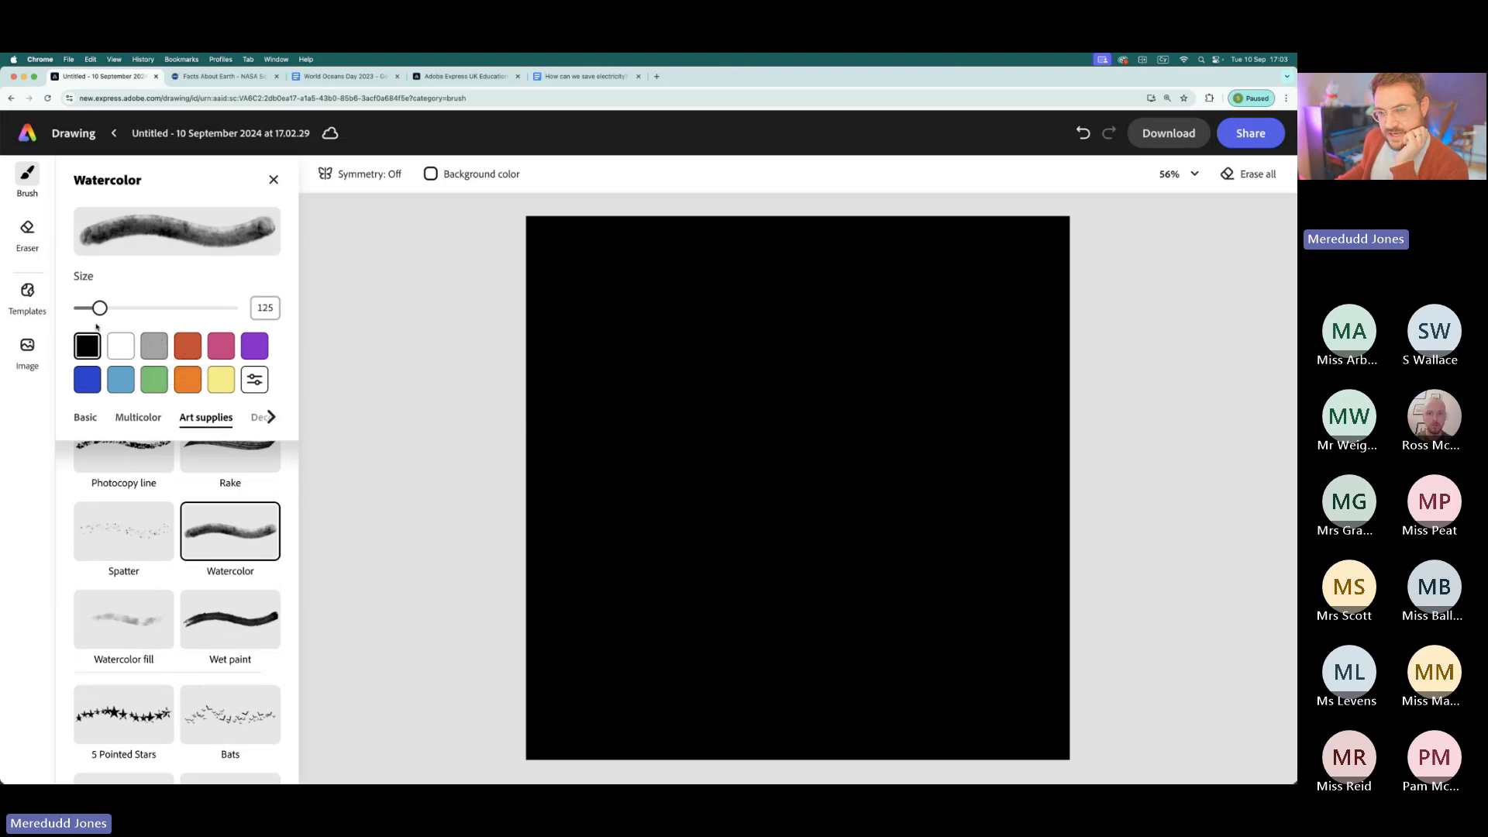
{"action": "left_click", "coordinate": [255, 345]}
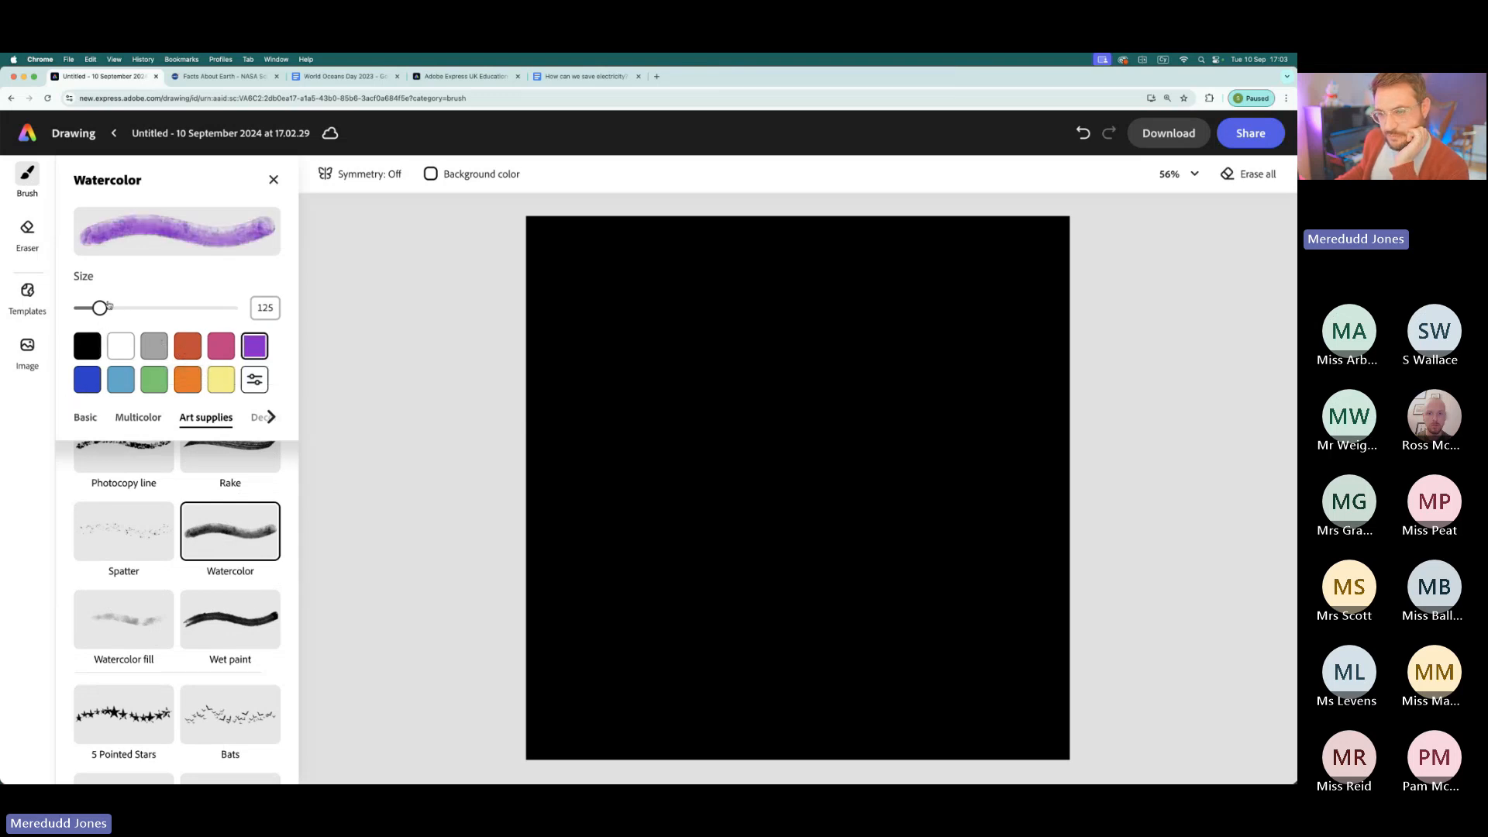
{"action": "mouse_move", "coordinate": [100, 308]}
{"action": "left_mouse_down"}
{"action": "mouse_move", "coordinate": [230, 309]}
{"action": "mouse_move", "coordinate": [194, 318]}
{"action": "left_mouse_up"}
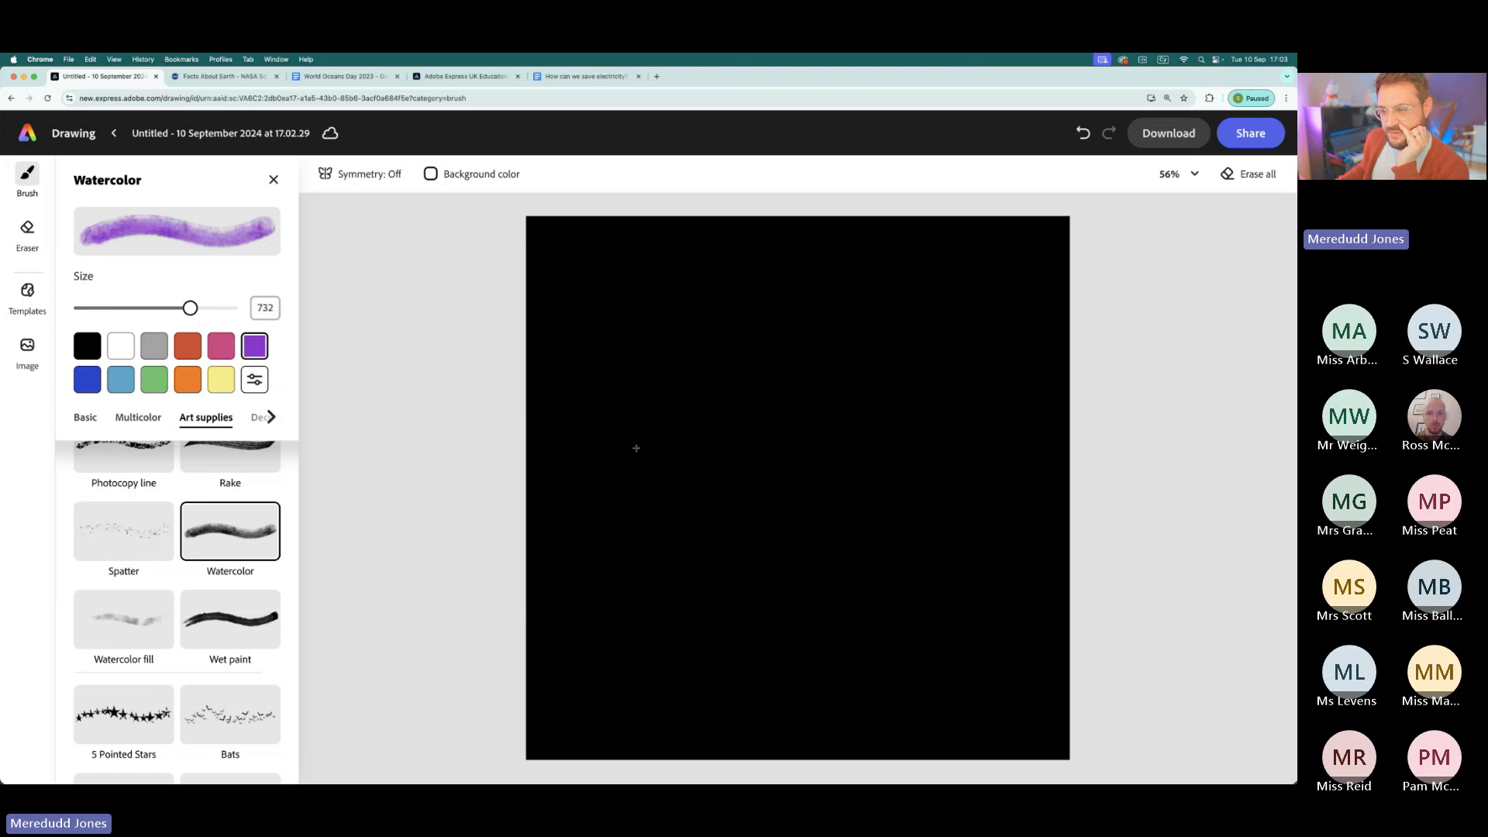
{"action": "mouse_move", "coordinate": [568, 449]}
{"action": "left_mouse_down"}
{"action": "mouse_move", "coordinate": [612, 418]}
{"action": "mouse_move", "coordinate": [744, 419]}
{"action": "mouse_move", "coordinate": [1023, 272]}
{"action": "mouse_move", "coordinate": [1112, 299]}
{"action": "left_mouse_up"}
{"action": "mouse_move", "coordinate": [1054, 256]}
{"action": "left_mouse_down"}
{"action": "mouse_move", "coordinate": [964, 535]}
{"action": "mouse_move", "coordinate": [682, 707]}
{"action": "mouse_move", "coordinate": [539, 763]}
{"action": "left_mouse_up"}
- Paint three blue Watercolor bands: one diagonal across the middle, one along the lower edge, and one in the upper-left corner
{"action": "left_click", "coordinate": [87, 379]}
{"action": "mouse_move", "coordinate": [558, 537]}
{"action": "left_mouse_down"}
{"action": "mouse_move", "coordinate": [705, 496]}
{"action": "mouse_move", "coordinate": [837, 348]}
{"action": "mouse_move", "coordinate": [1008, 228]}
{"action": "left_mouse_up"}
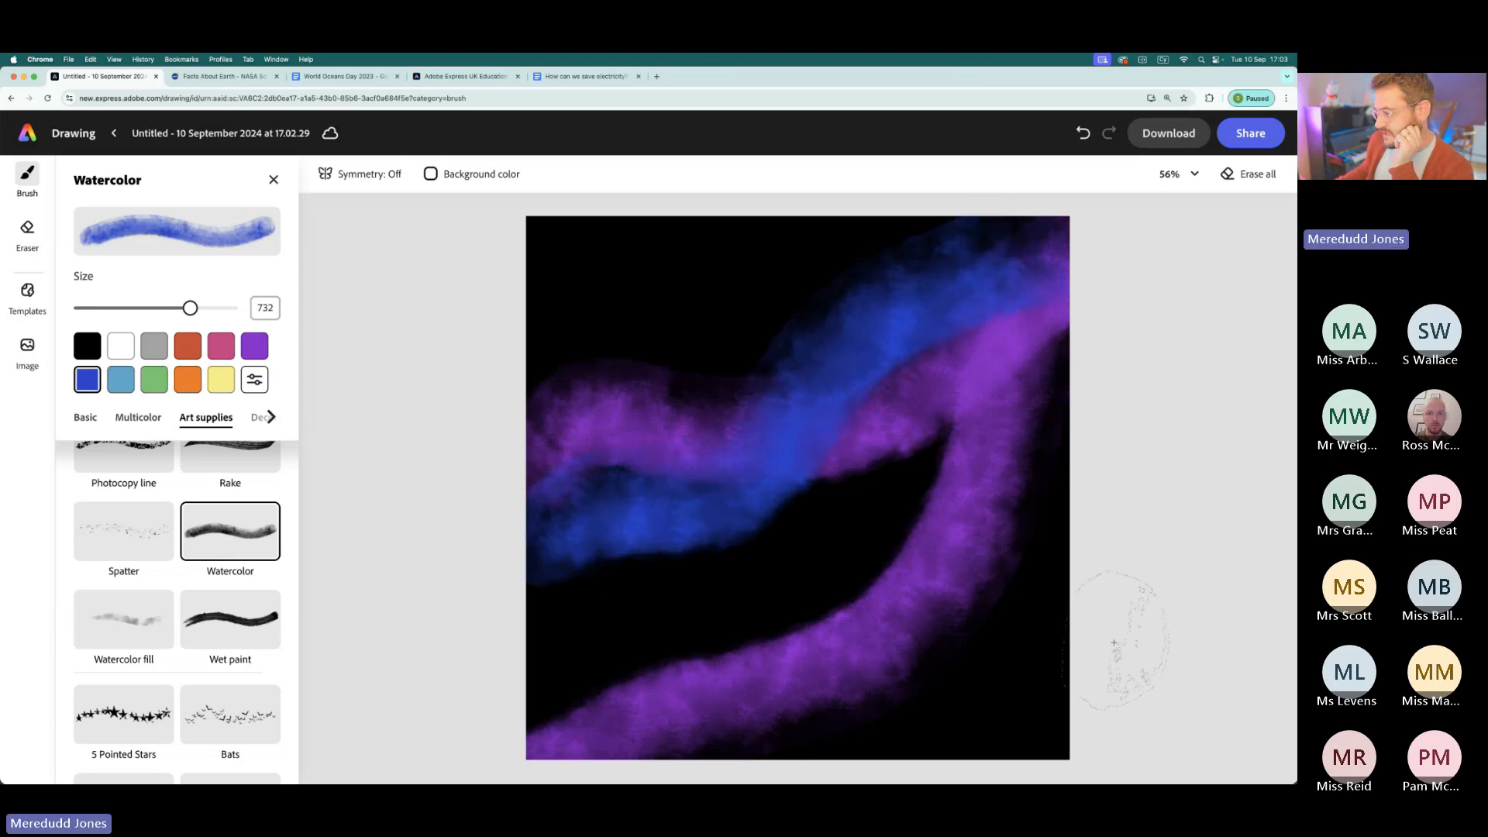
{"action": "mouse_move", "coordinate": [1015, 570]}
{"action": "left_mouse_down"}
{"action": "mouse_move", "coordinate": [906, 697]}
{"action": "mouse_move", "coordinate": [806, 737]}
{"action": "mouse_move", "coordinate": [605, 679]}
{"action": "mouse_move", "coordinate": [396, 767]}
{"action": "left_mouse_up"}
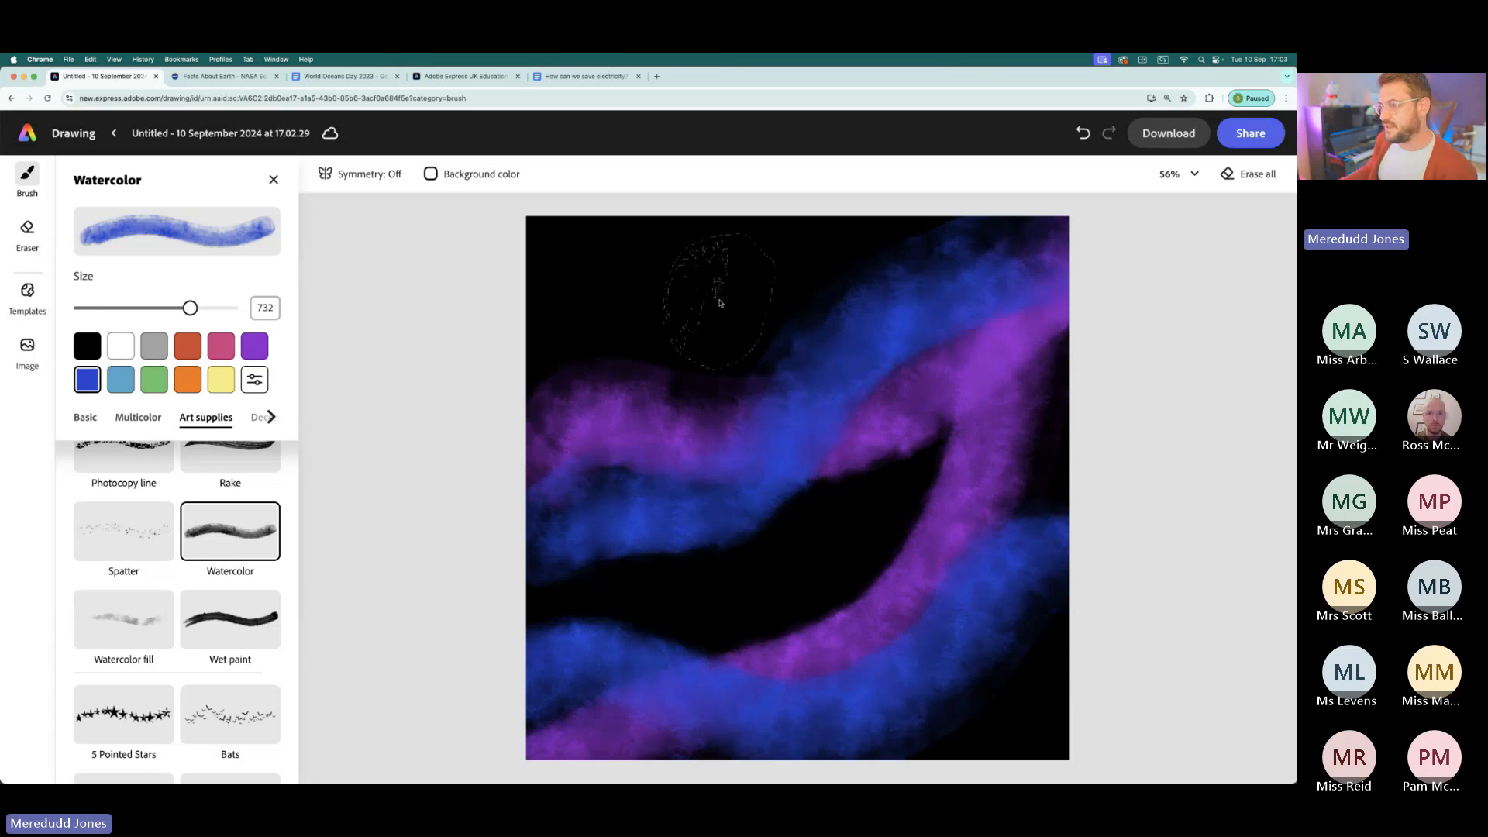
{"action": "mouse_move", "coordinate": [757, 240]}
{"action": "left_mouse_down"}
{"action": "mouse_move", "coordinate": [630, 276]}
{"action": "mouse_move", "coordinate": [419, 299]}
{"action": "left_mouse_up"}
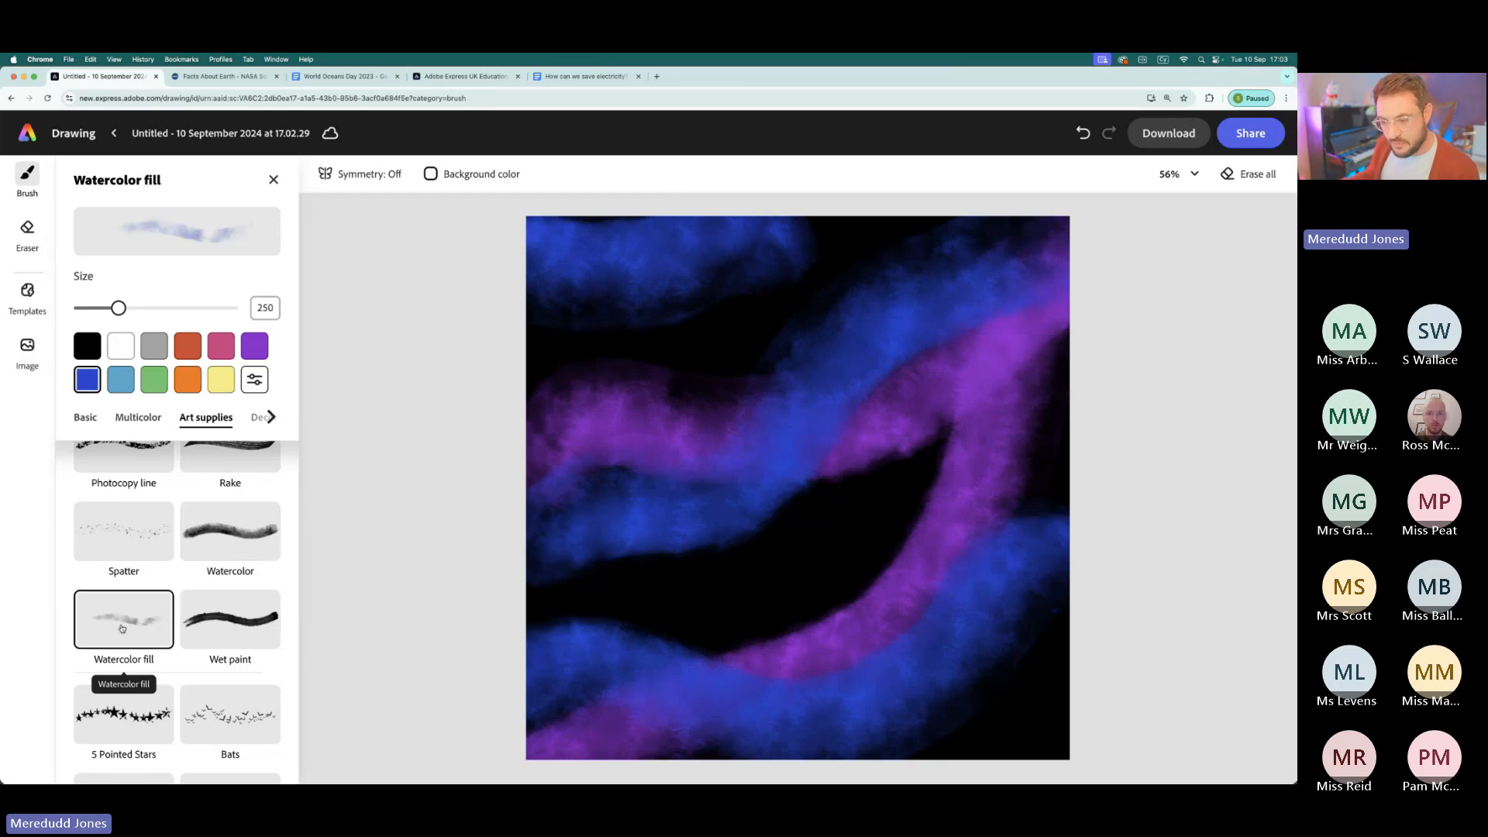
- Darken the purple and blue bands with the Watercolor fill brush in black at size 1,000
{"action": "left_click", "coordinate": [87, 345]}
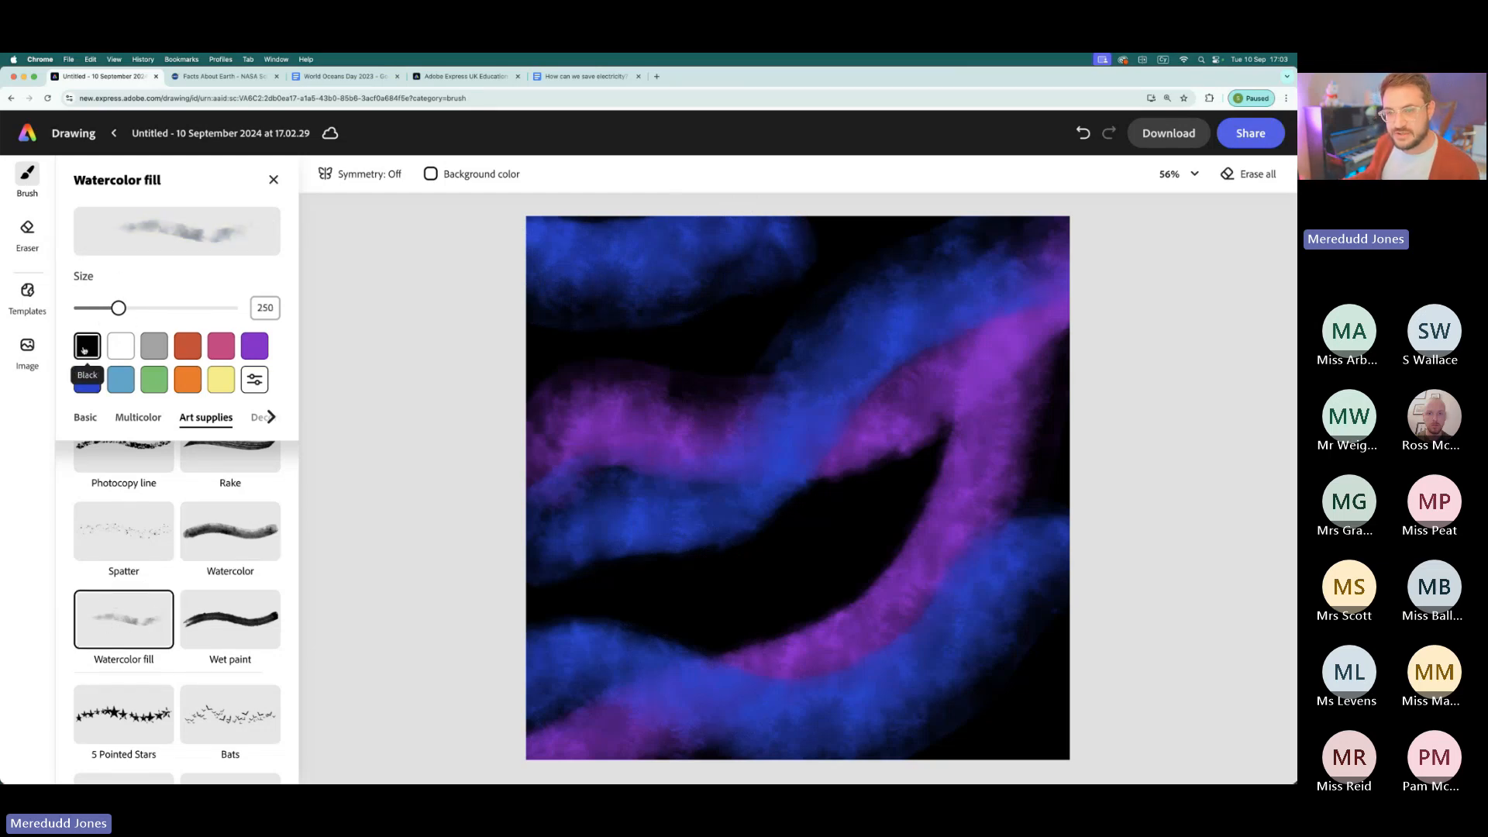
{"action": "left_click_drag", "start_coordinate": [117, 307], "coordinate": [233, 308]}
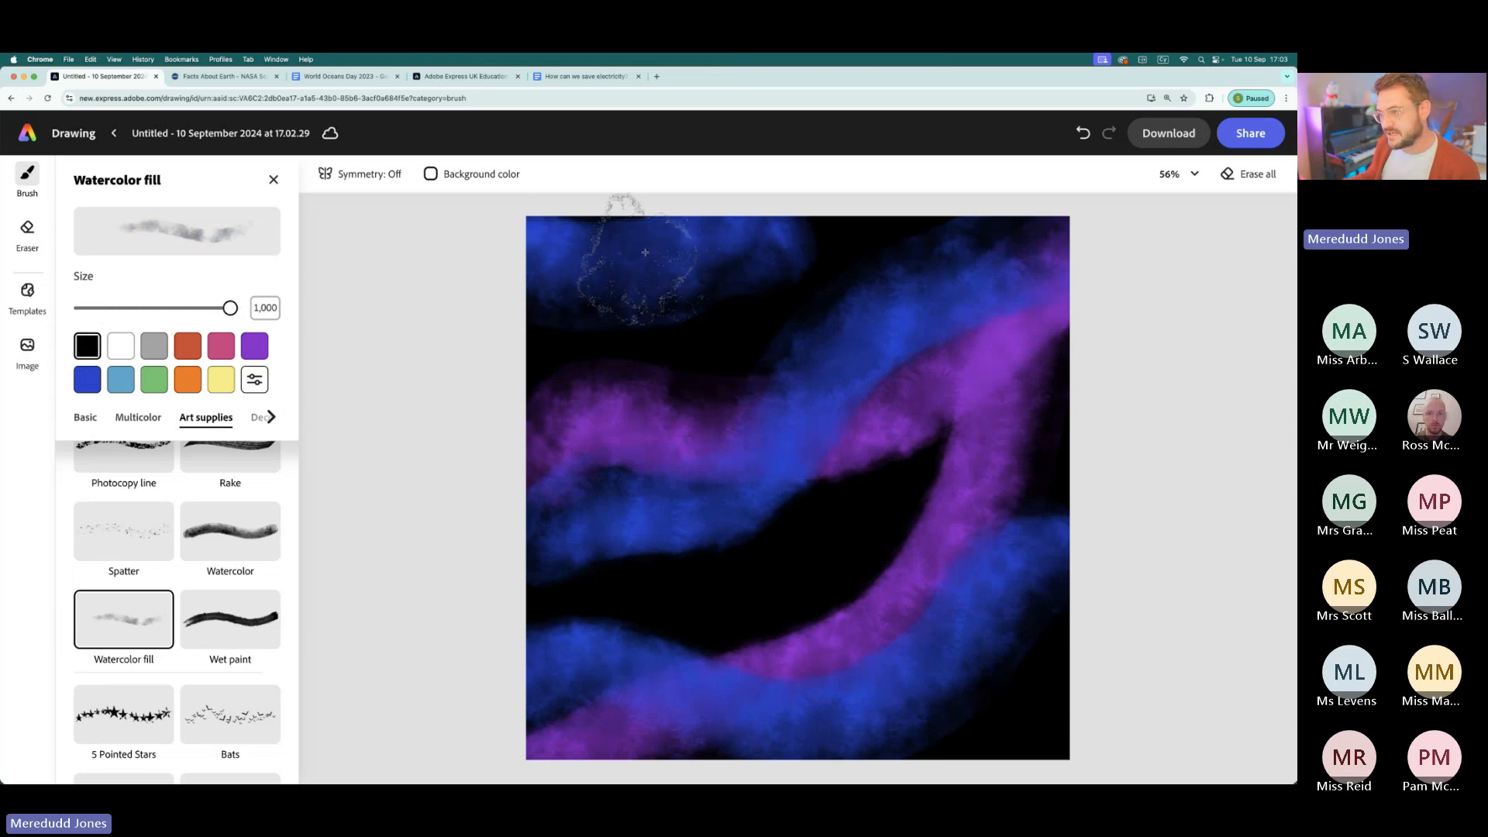
{"action": "mouse_move", "coordinate": [590, 400]}
{"action": "left_mouse_down"}
{"action": "mouse_move", "coordinate": [616, 447]}
{"action": "mouse_move", "coordinate": [685, 500]}
{"action": "left_mouse_up"}
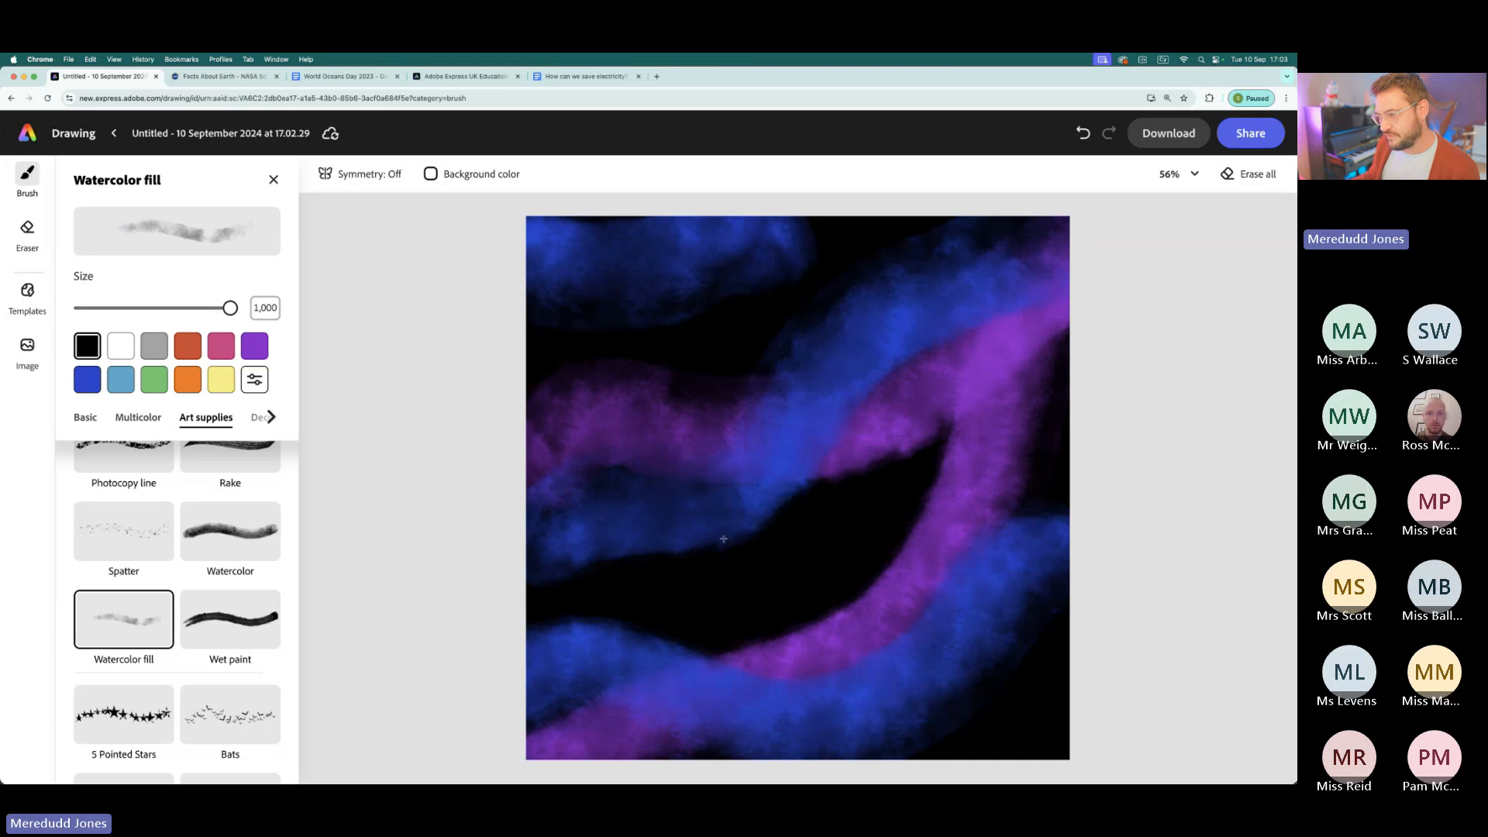
{"action": "mouse_move", "coordinate": [907, 413]}
{"action": "left_mouse_down"}
{"action": "mouse_move", "coordinate": [721, 465]}
{"action": "mouse_move", "coordinate": [774, 434]}
{"action": "mouse_move", "coordinate": [798, 527]}
{"action": "mouse_move", "coordinate": [795, 465]}
{"action": "mouse_move", "coordinate": [690, 482]}
{"action": "mouse_move", "coordinate": [597, 416]}
{"action": "mouse_move", "coordinate": [780, 499]}
{"action": "mouse_move", "coordinate": [633, 461]}
{"action": "mouse_move", "coordinate": [870, 491]}
{"action": "mouse_move", "coordinate": [914, 476]}
{"action": "mouse_move", "coordinate": [1023, 568]}
{"action": "mouse_move", "coordinate": [856, 651]}
{"action": "mouse_move", "coordinate": [825, 701]}
{"action": "mouse_move", "coordinate": [790, 713]}
{"action": "mouse_move", "coordinate": [800, 671]}
{"action": "mouse_move", "coordinate": [707, 630]}
{"action": "mouse_move", "coordinate": [696, 597]}
{"action": "mouse_move", "coordinate": [756, 647]}
{"action": "mouse_move", "coordinate": [966, 609]}
{"action": "mouse_move", "coordinate": [1038, 612]}
{"action": "mouse_move", "coordinate": [892, 573]}
{"action": "mouse_move", "coordinate": [920, 526]}
{"action": "mouse_move", "coordinate": [1022, 450]}
{"action": "mouse_move", "coordinate": [852, 535]}
{"action": "mouse_move", "coordinate": [593, 341]}
{"action": "mouse_move", "coordinate": [770, 338]}
{"action": "left_mouse_up"}
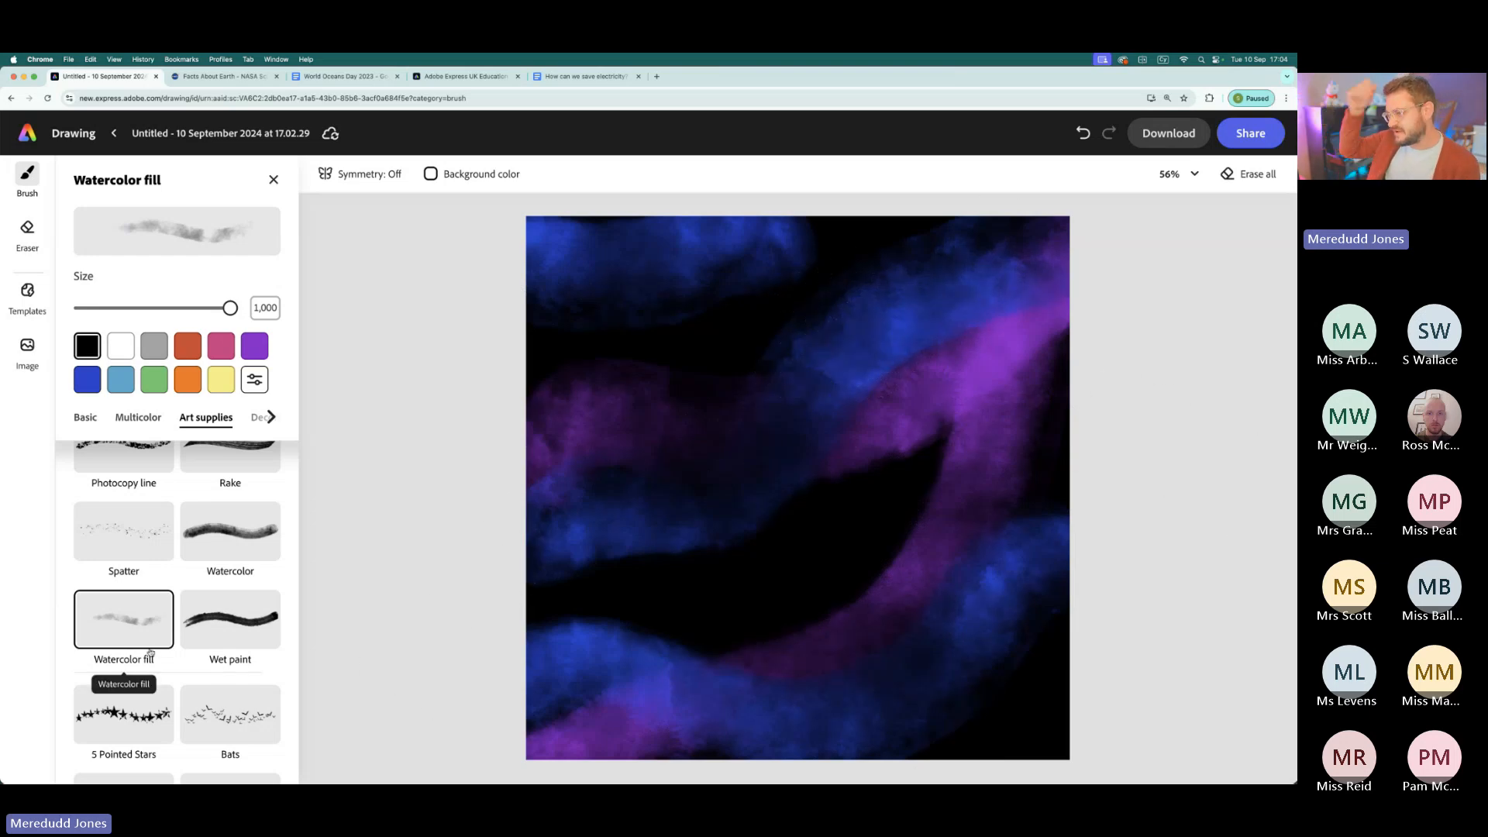
- Dab light blue specks onto three areas of the blue bands with the Chalk brush at size 1,000
{"action": "scroll", "coordinate": [168, 576], "scroll_direction": "up", "scroll_amount": 3}
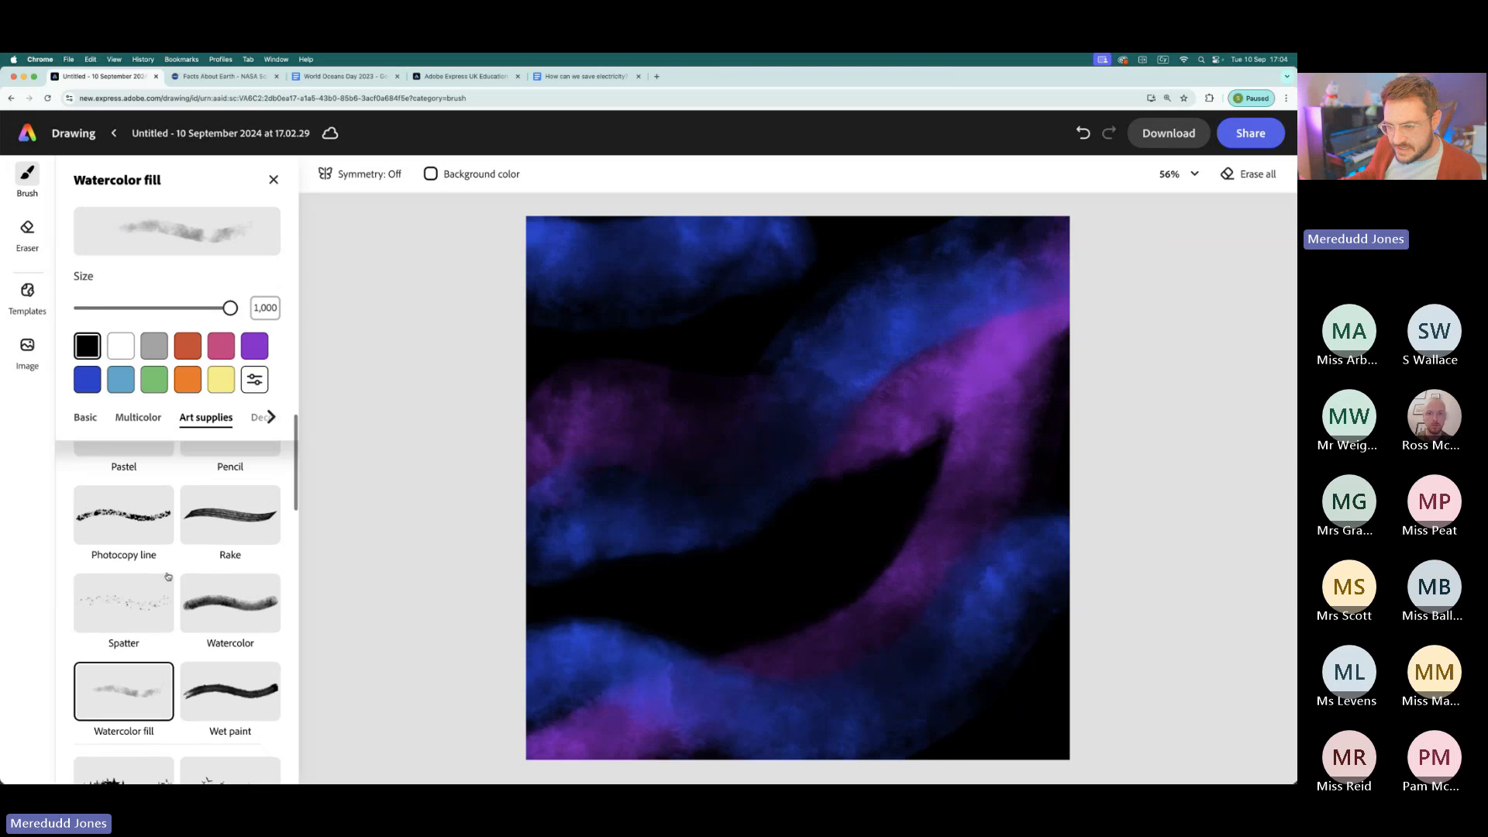
{"action": "scroll", "coordinate": [168, 575], "scroll_direction": "up", "scroll_amount": 5}
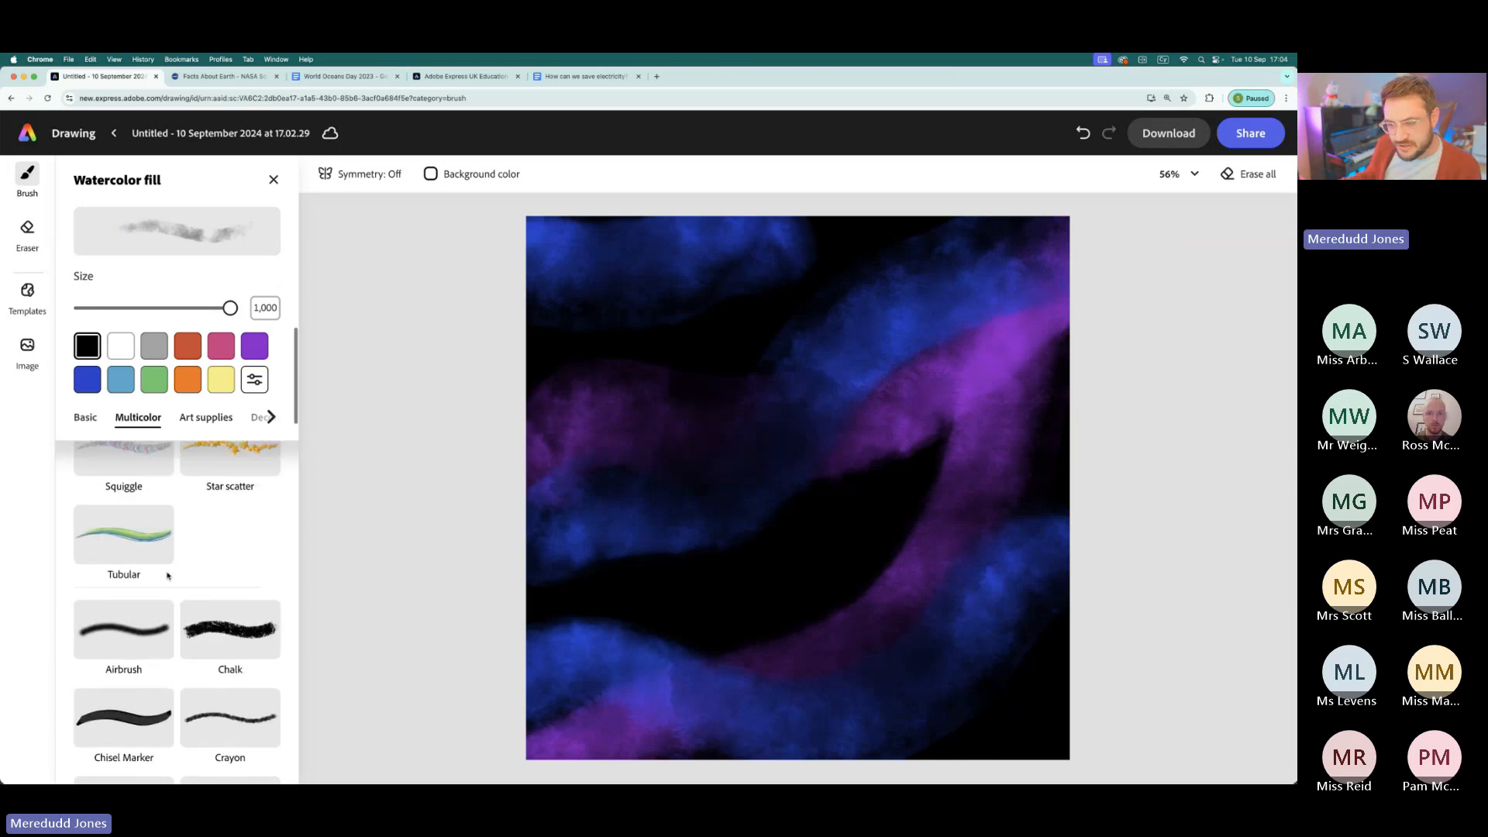
{"action": "scroll", "coordinate": [168, 576], "scroll_direction": "up", "scroll_amount": 3}
{"action": "scroll", "coordinate": [168, 575], "scroll_direction": "down", "scroll_amount": 5}
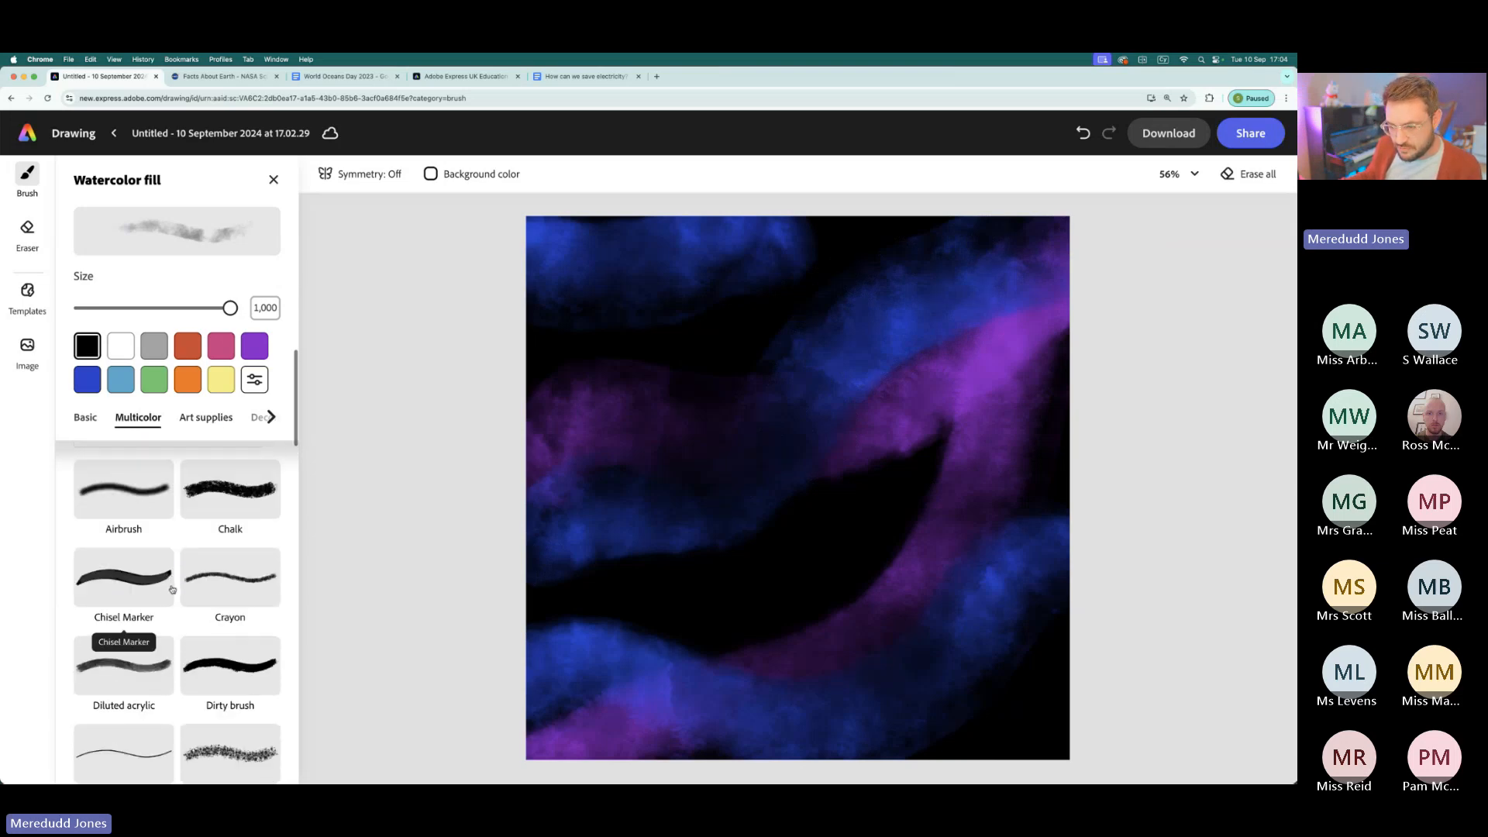
{"action": "left_click", "coordinate": [232, 487]}
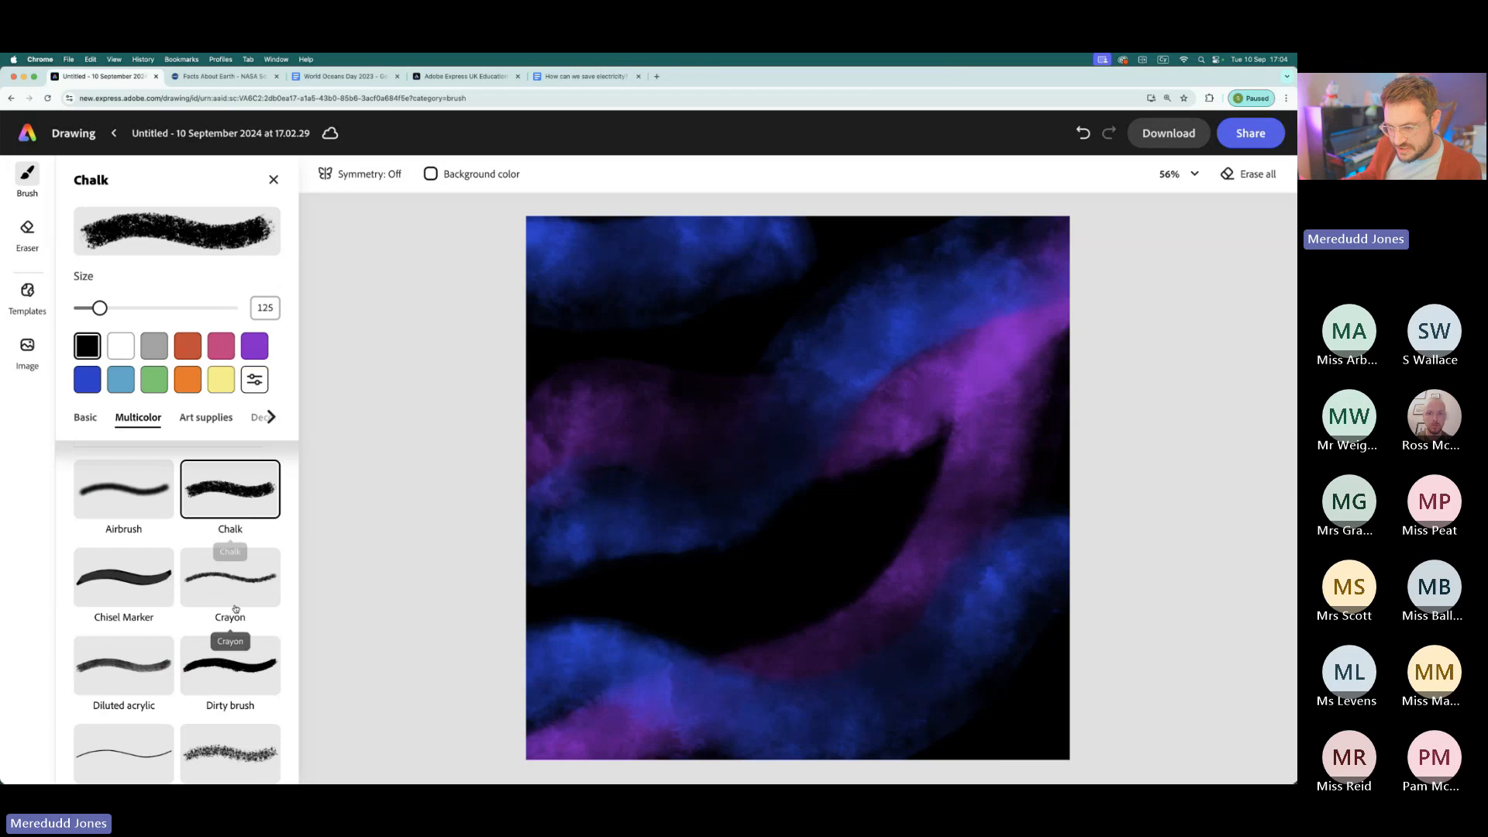
{"action": "left_click", "coordinate": [122, 379]}
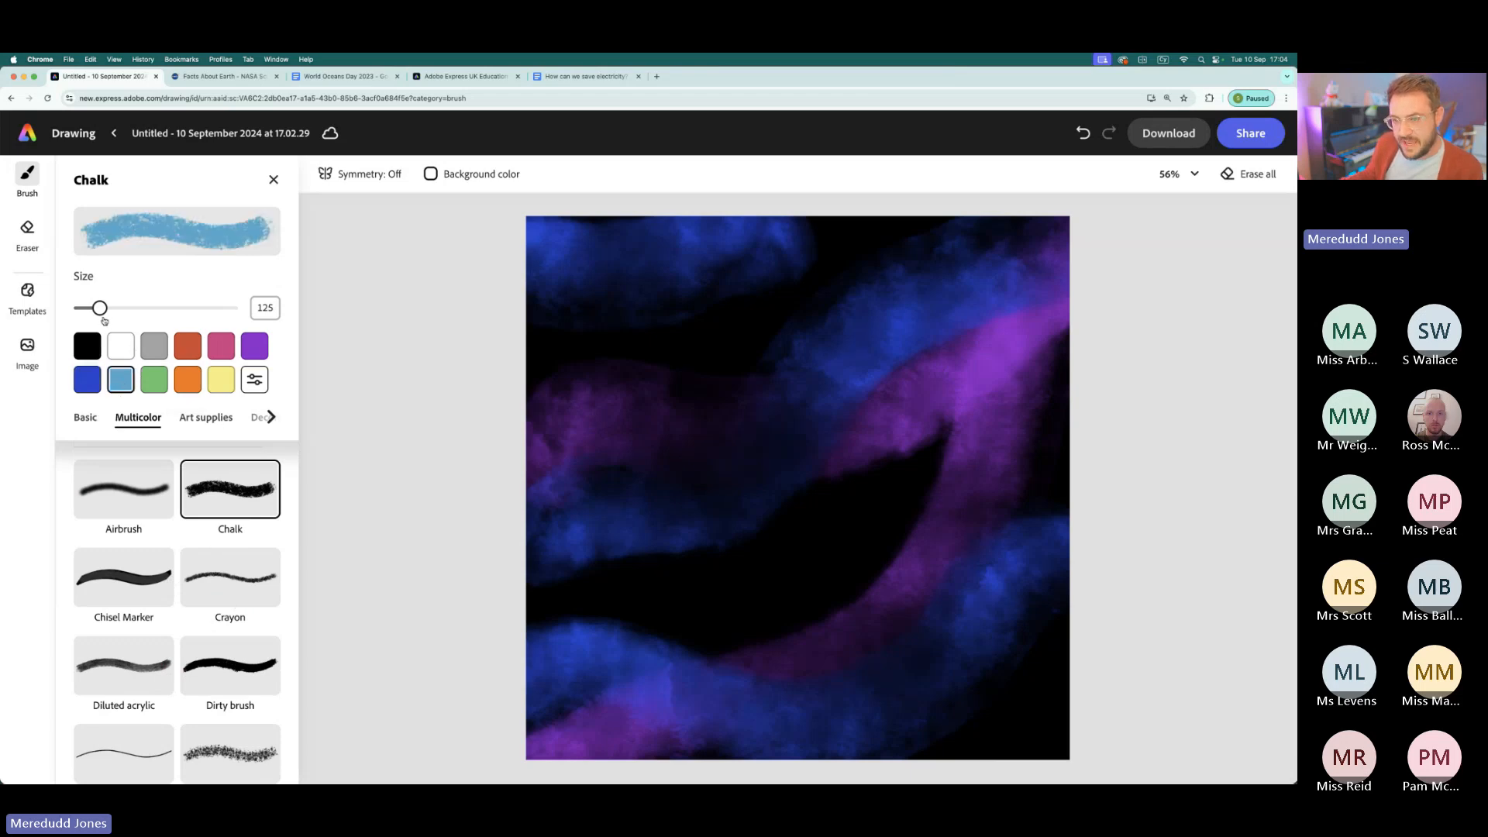
{"action": "left_click_drag", "start_coordinate": [100, 308], "coordinate": [613, 320]}
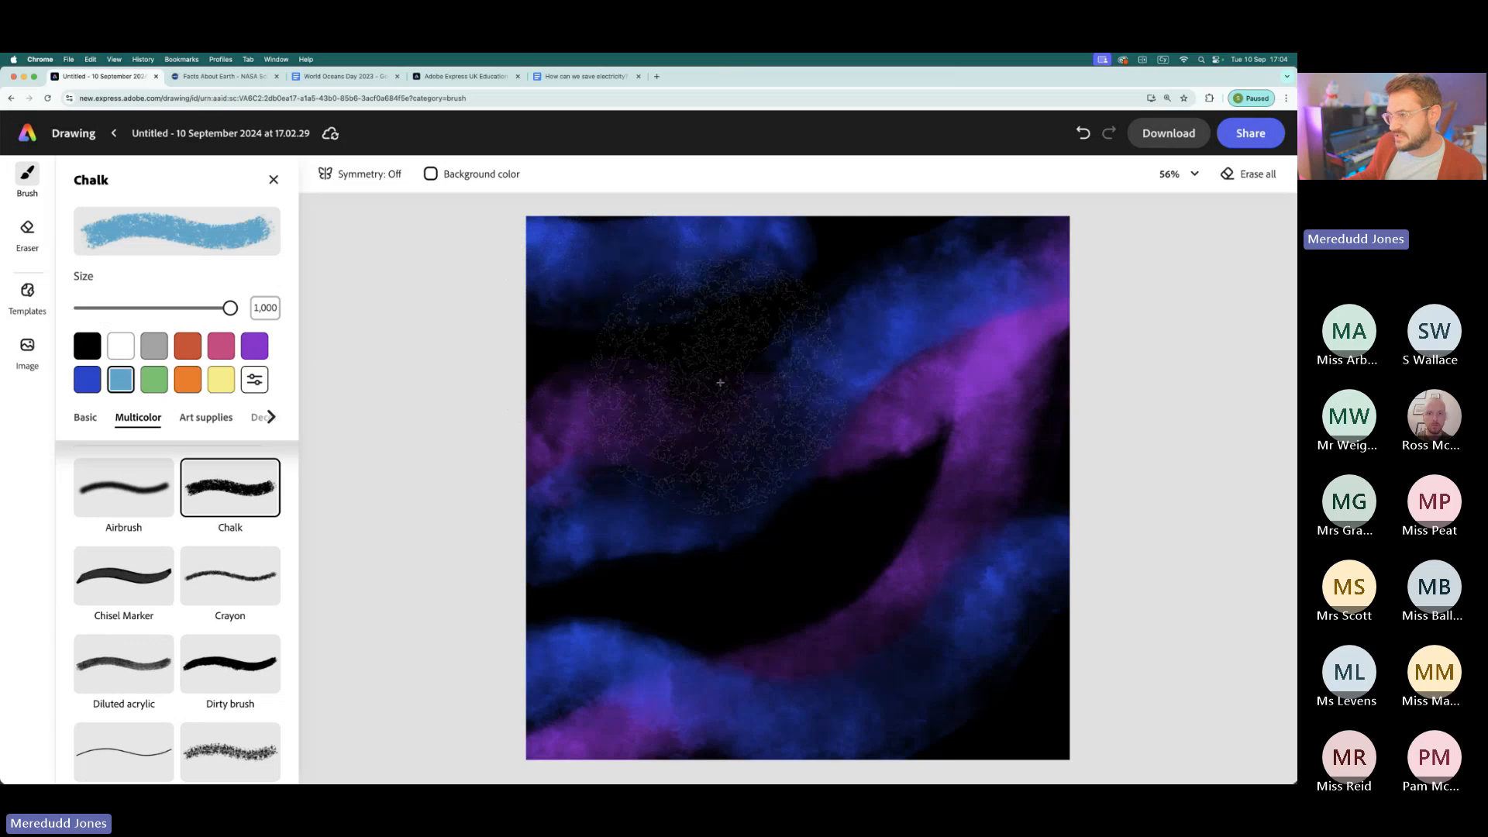
{"action": "left_click", "coordinate": [686, 313]}
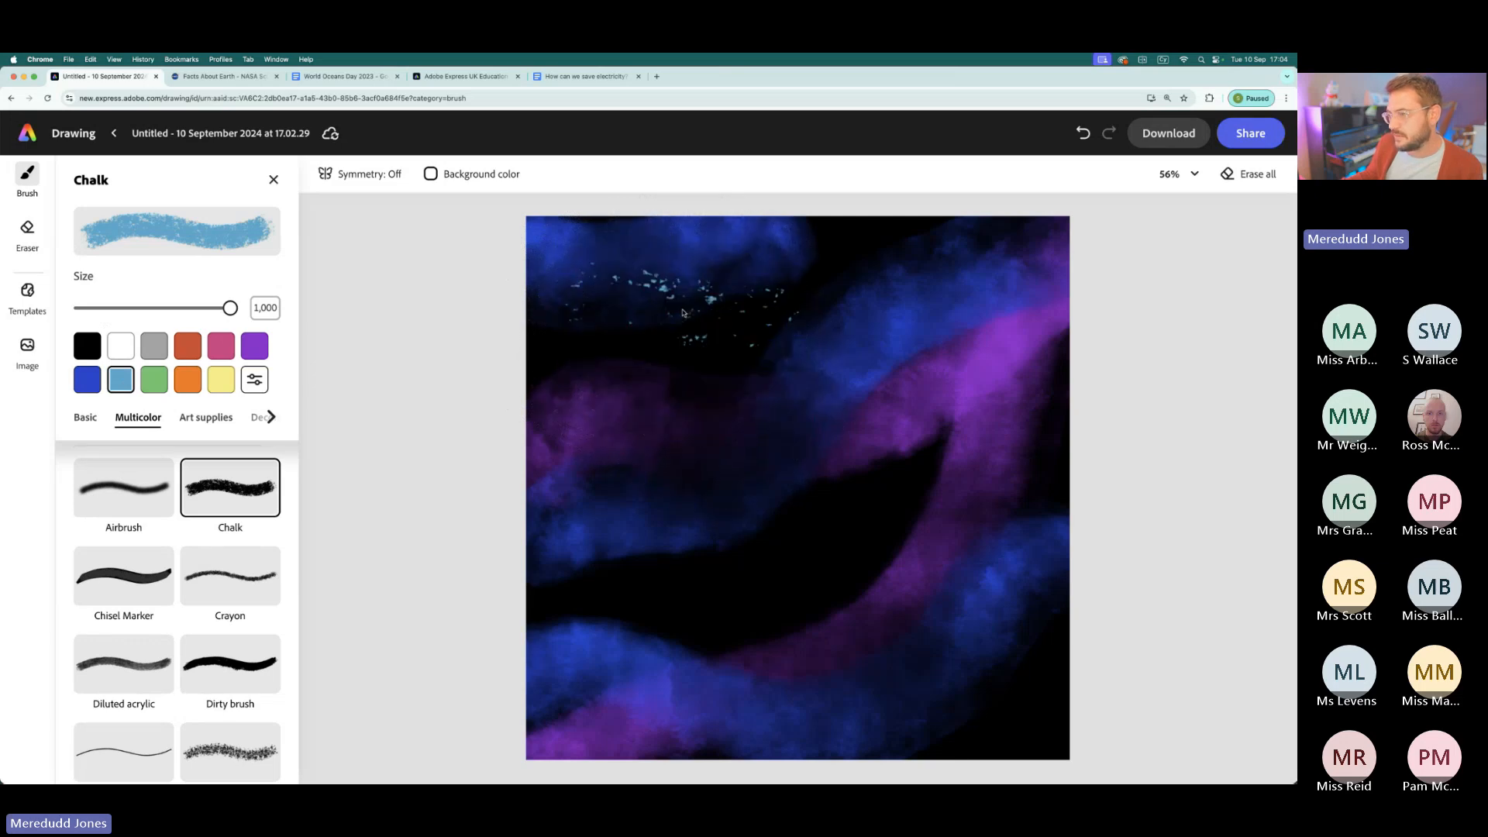
{"action": "left_click", "coordinate": [1032, 628]}
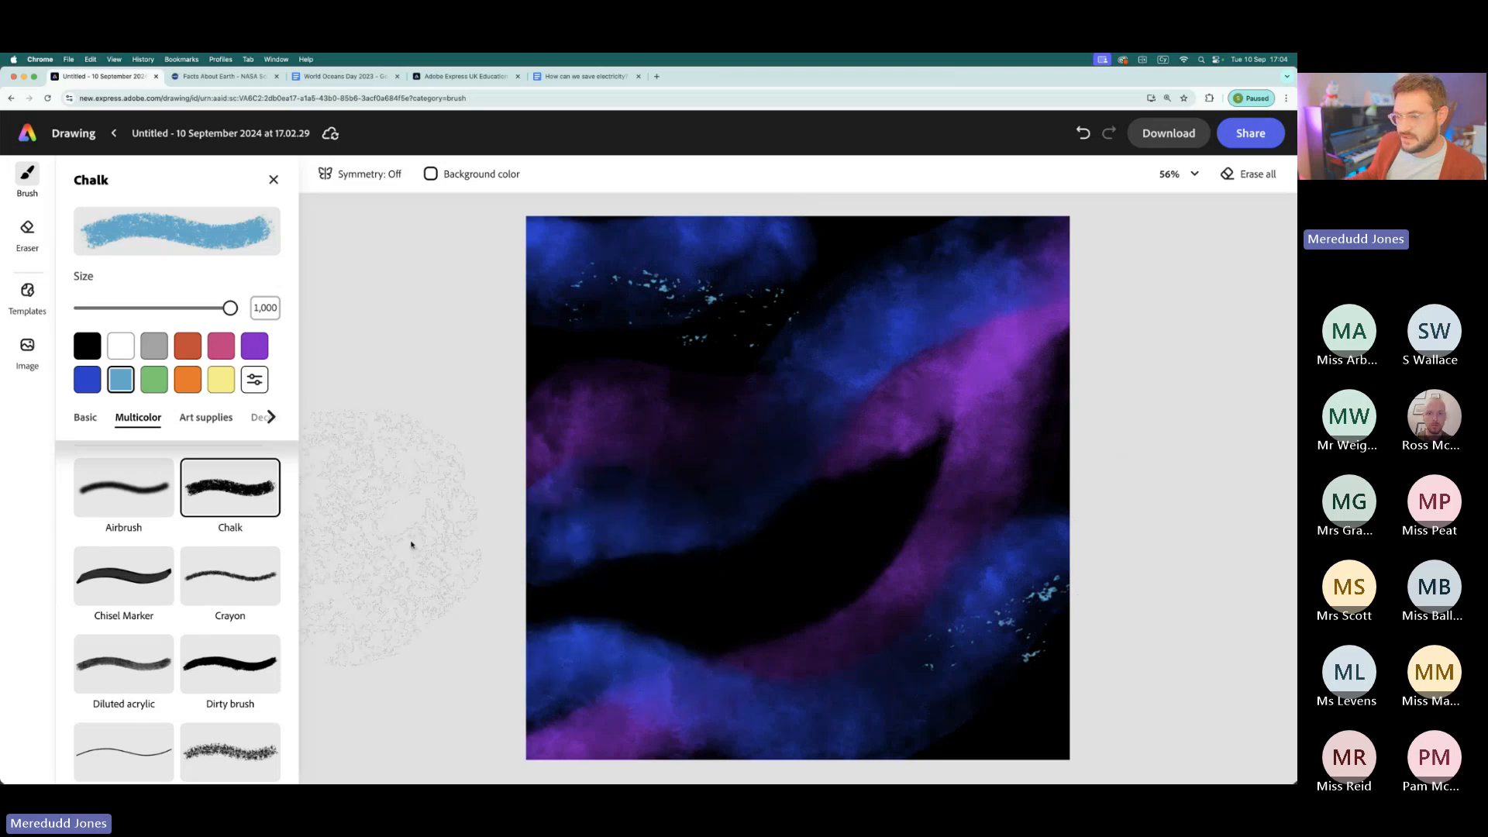
{"action": "left_click", "coordinate": [671, 552]}
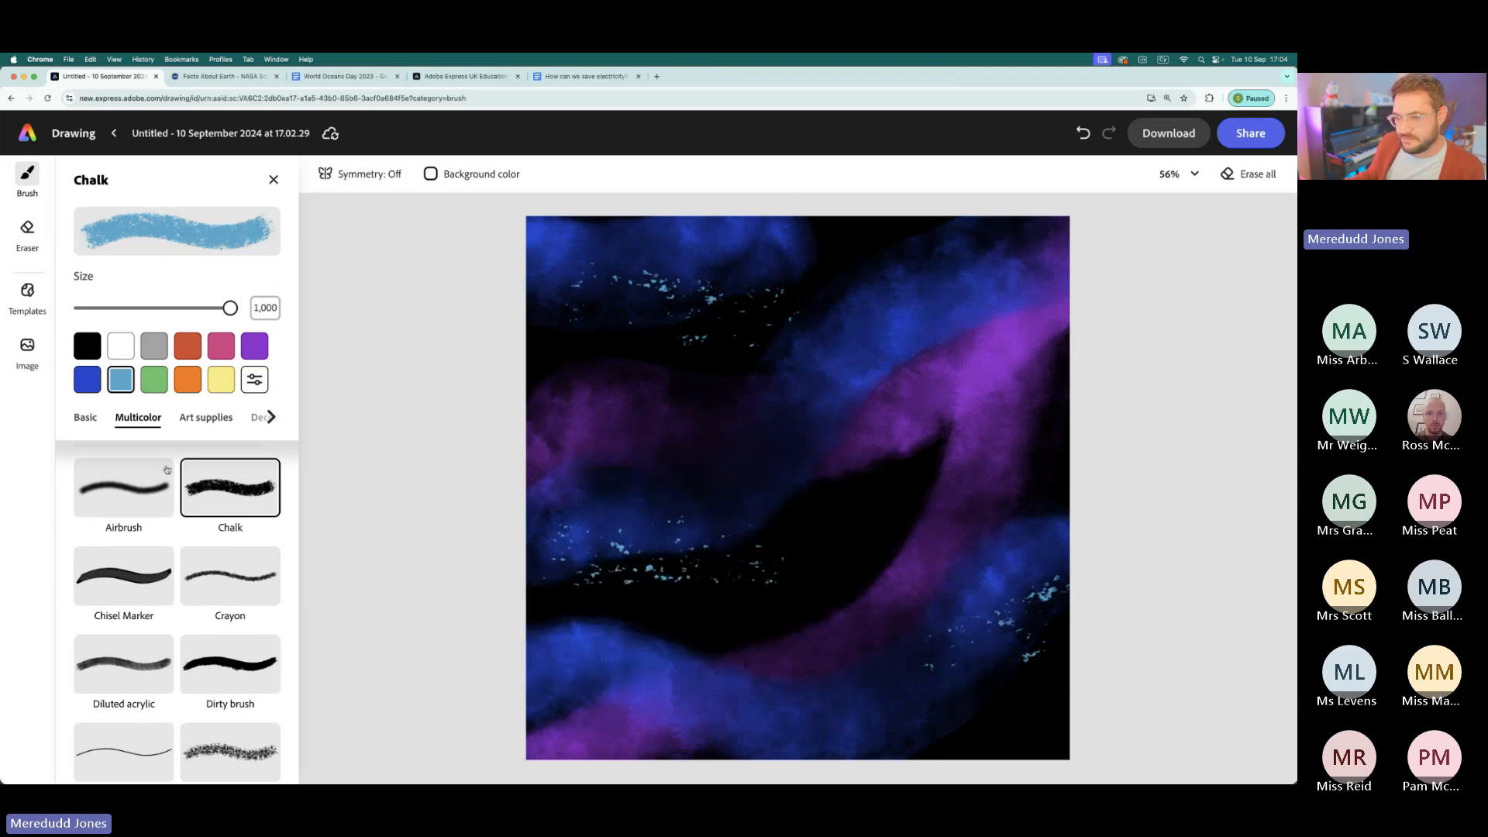
- Tone down the light blue chalk specks with the Watercolor fill brush in black
{"action": "scroll", "coordinate": [124, 643], "scroll_direction": "down", "scroll_amount": 10}
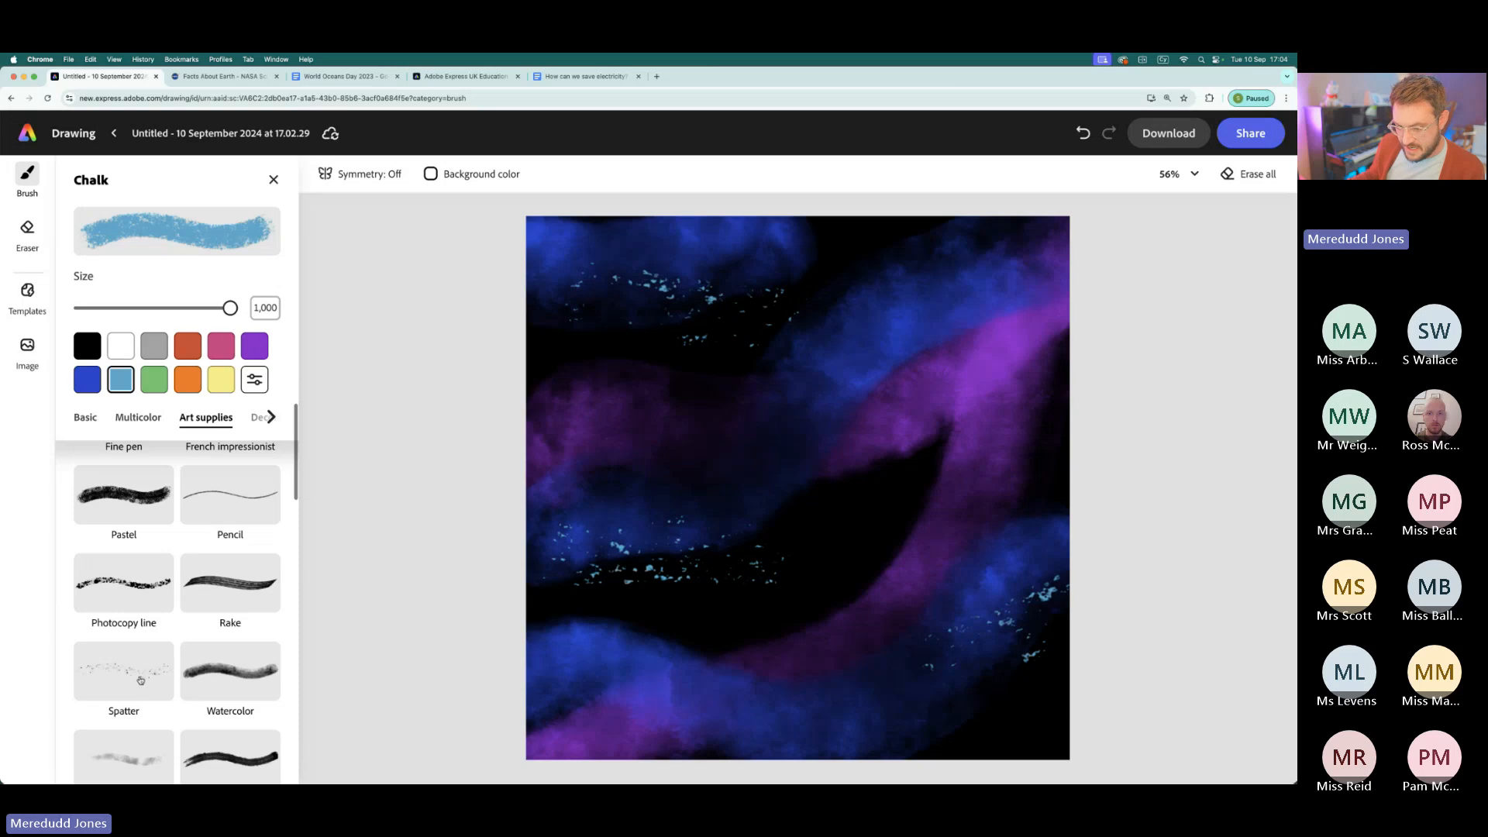
{"action": "scroll", "coordinate": [124, 604], "scroll_direction": "down", "scroll_amount": 3}
{"action": "scroll", "coordinate": [124, 604], "scroll_direction": "up", "scroll_amount": 5}
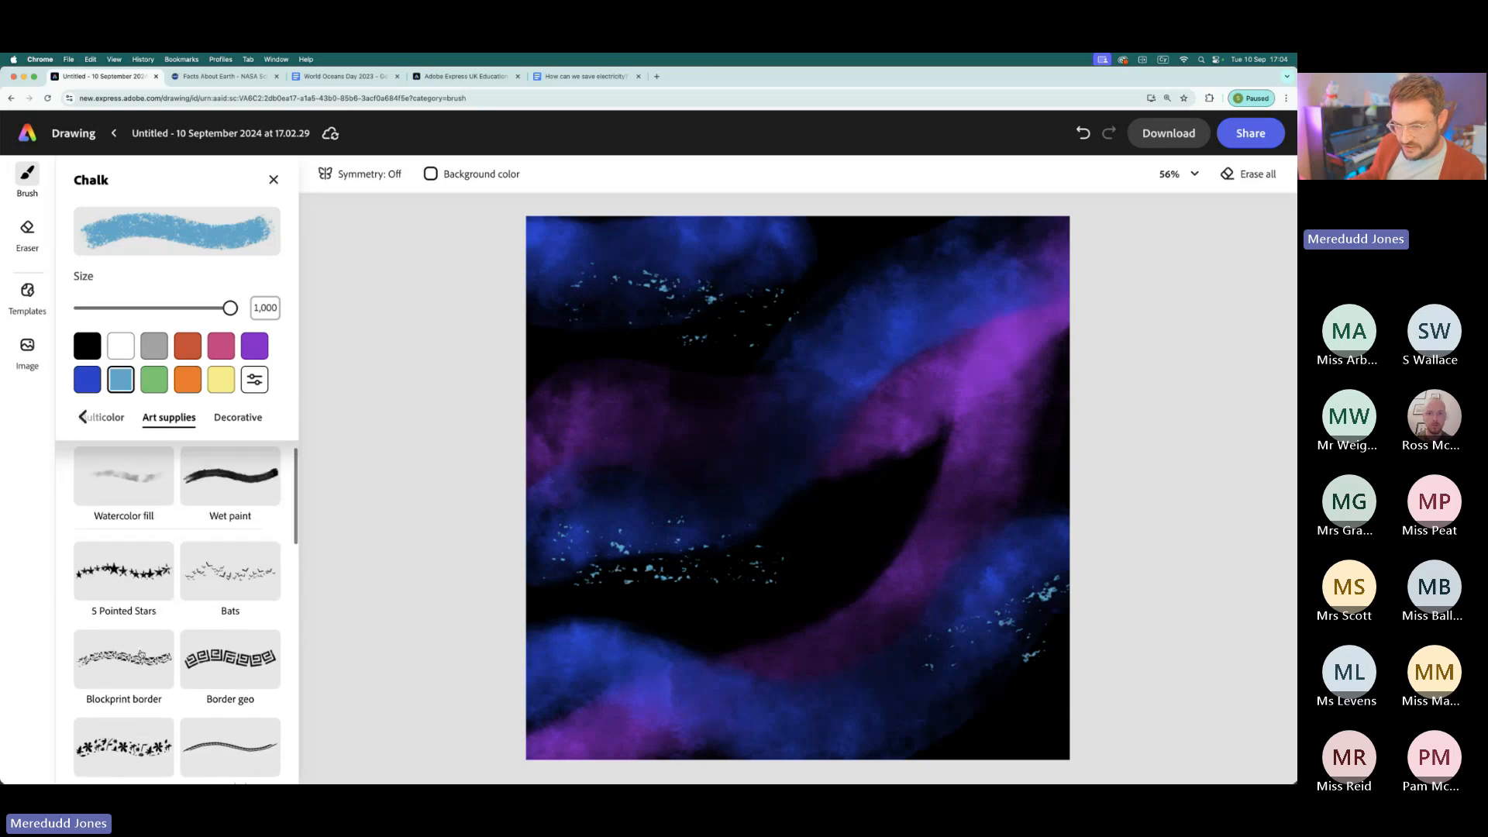
{"action": "left_click", "coordinate": [122, 525]}
{"action": "left_click", "coordinate": [87, 345]}
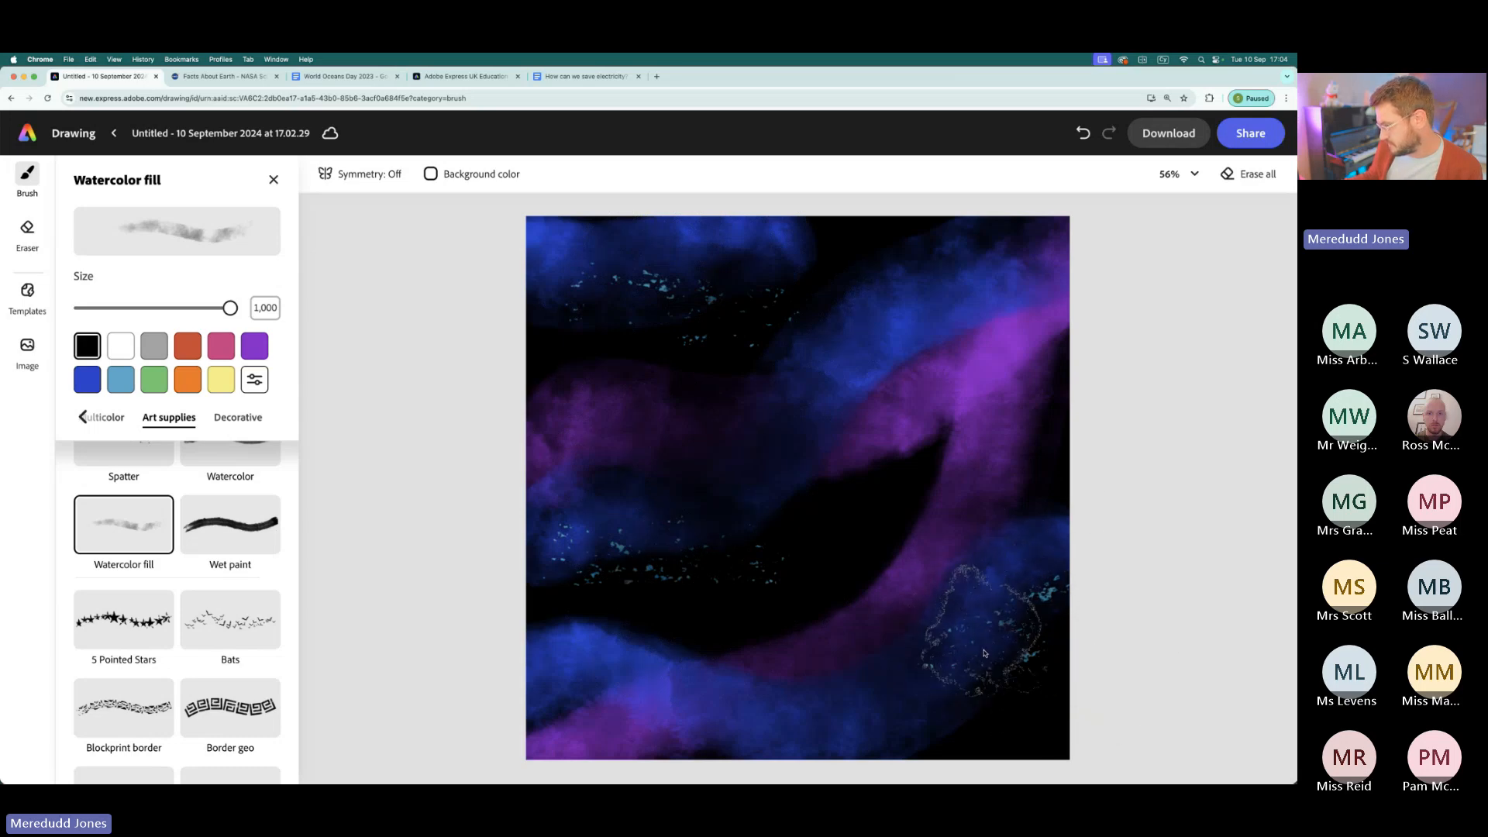
- Choose the decorative Firecracker brush and set its colour to white and its size to 1
{"action": "scroll", "coordinate": [226, 612], "scroll_direction": "down", "scroll_amount": 5}
{"action": "scroll", "coordinate": [227, 612], "scroll_direction": "down", "scroll_amount": 5}
{"action": "scroll", "coordinate": [173, 618], "scroll_direction": "down", "scroll_amount": 2}
{"action": "scroll", "coordinate": [173, 612], "scroll_direction": "up", "scroll_amount": 2}
{"action": "left_click", "coordinate": [150, 504]}
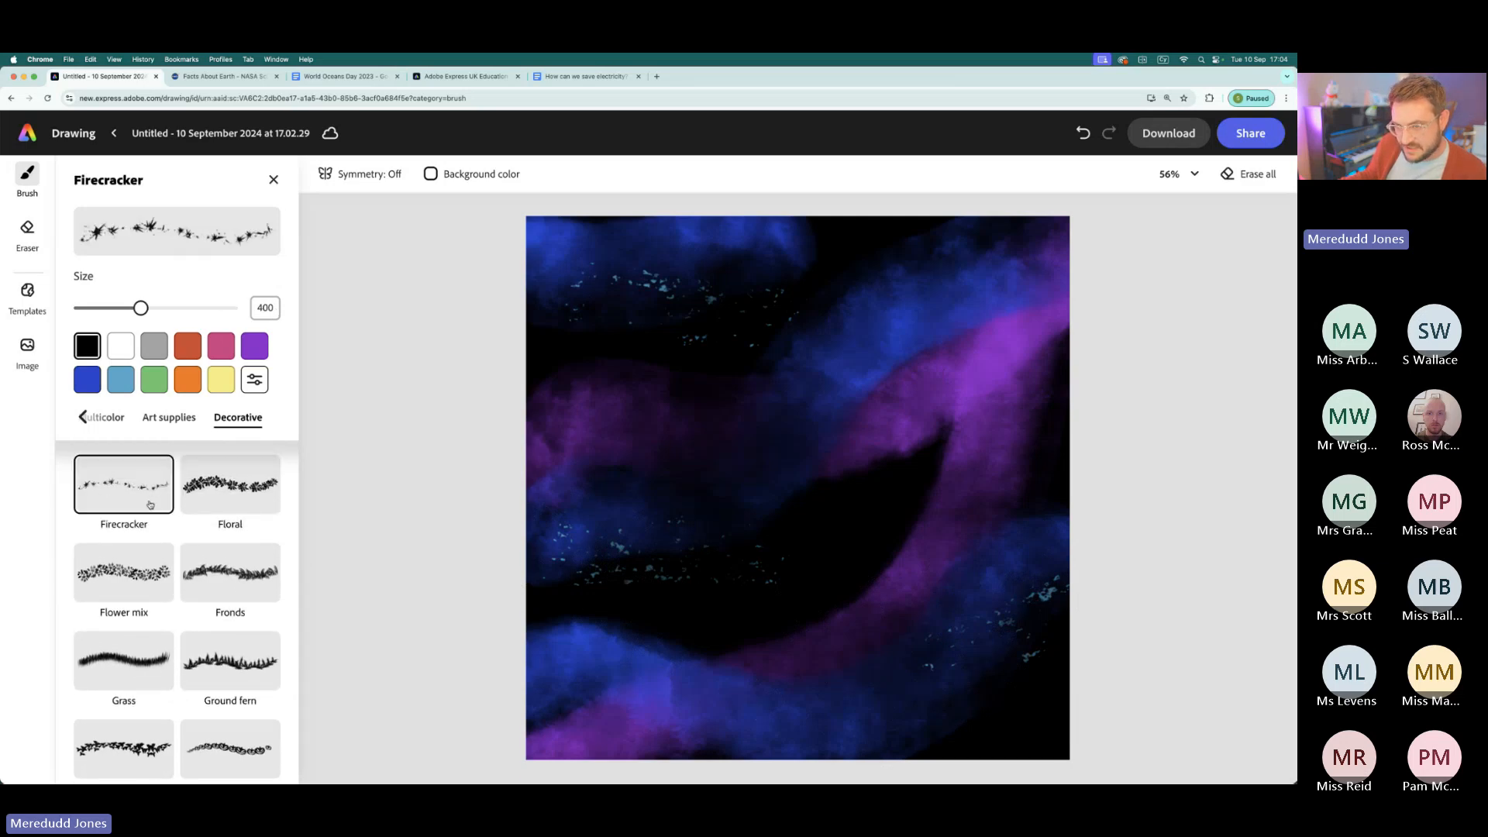
{"action": "left_click_drag", "start_coordinate": [140, 308], "coordinate": [81, 307]}
{"action": "left_click", "coordinate": [120, 346]}
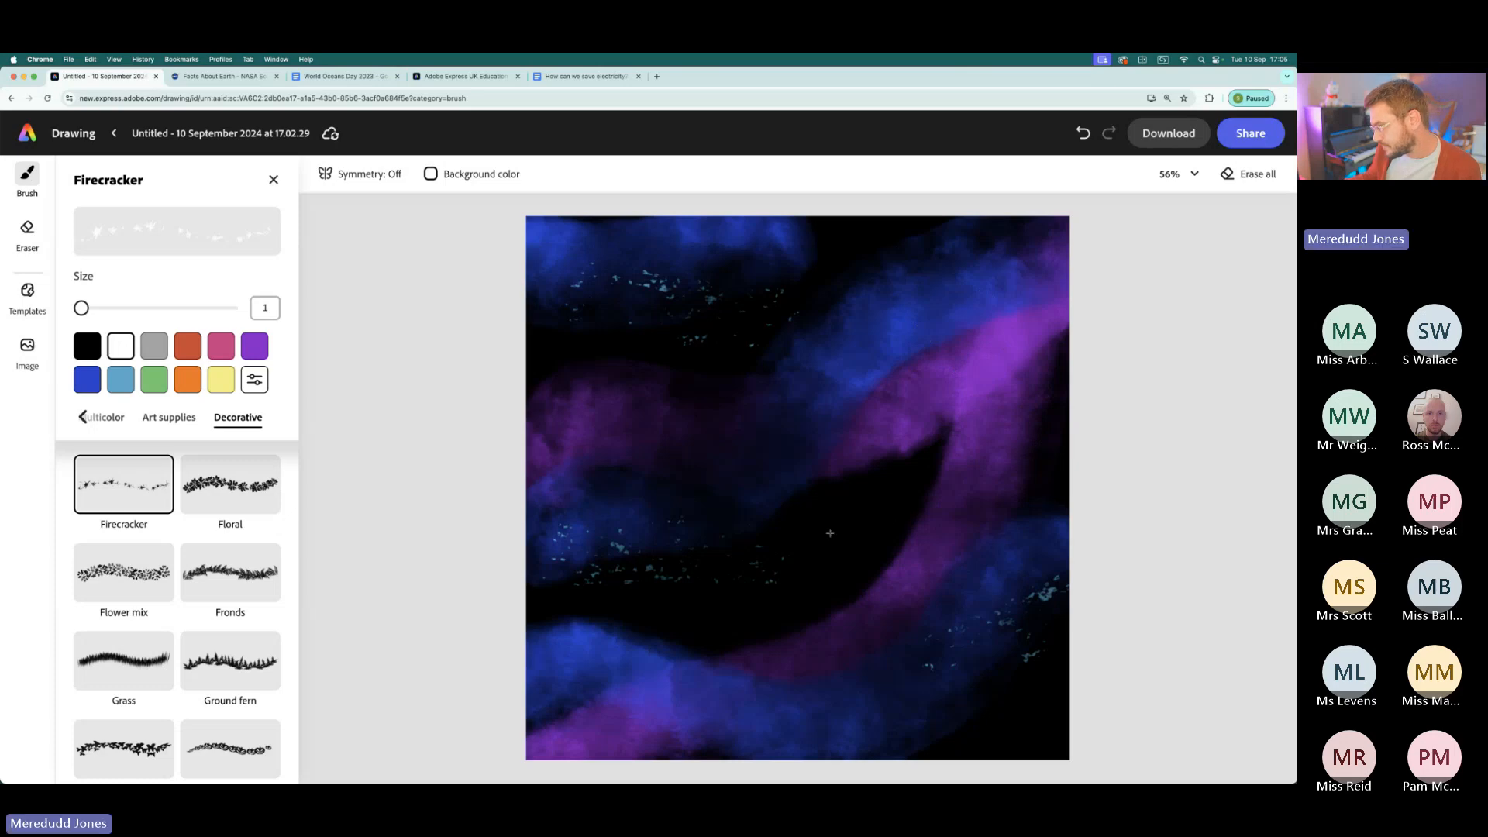
- Try stamping white Firecracker stars on the dark central area at an enlarged brush size, and undo the last stamp
{"action": "left_click_drag", "start_coordinate": [82, 308], "coordinate": [125, 308]}
{"action": "left_click", "coordinate": [884, 546]}
{"action": "left_click", "coordinate": [824, 552]}
{"action": "left_click", "coordinate": [1082, 132]}
- Set the Firecracker brush size to 86 and scatter small white stars across the night sky
{"action": "left_click", "coordinate": [92, 308]}
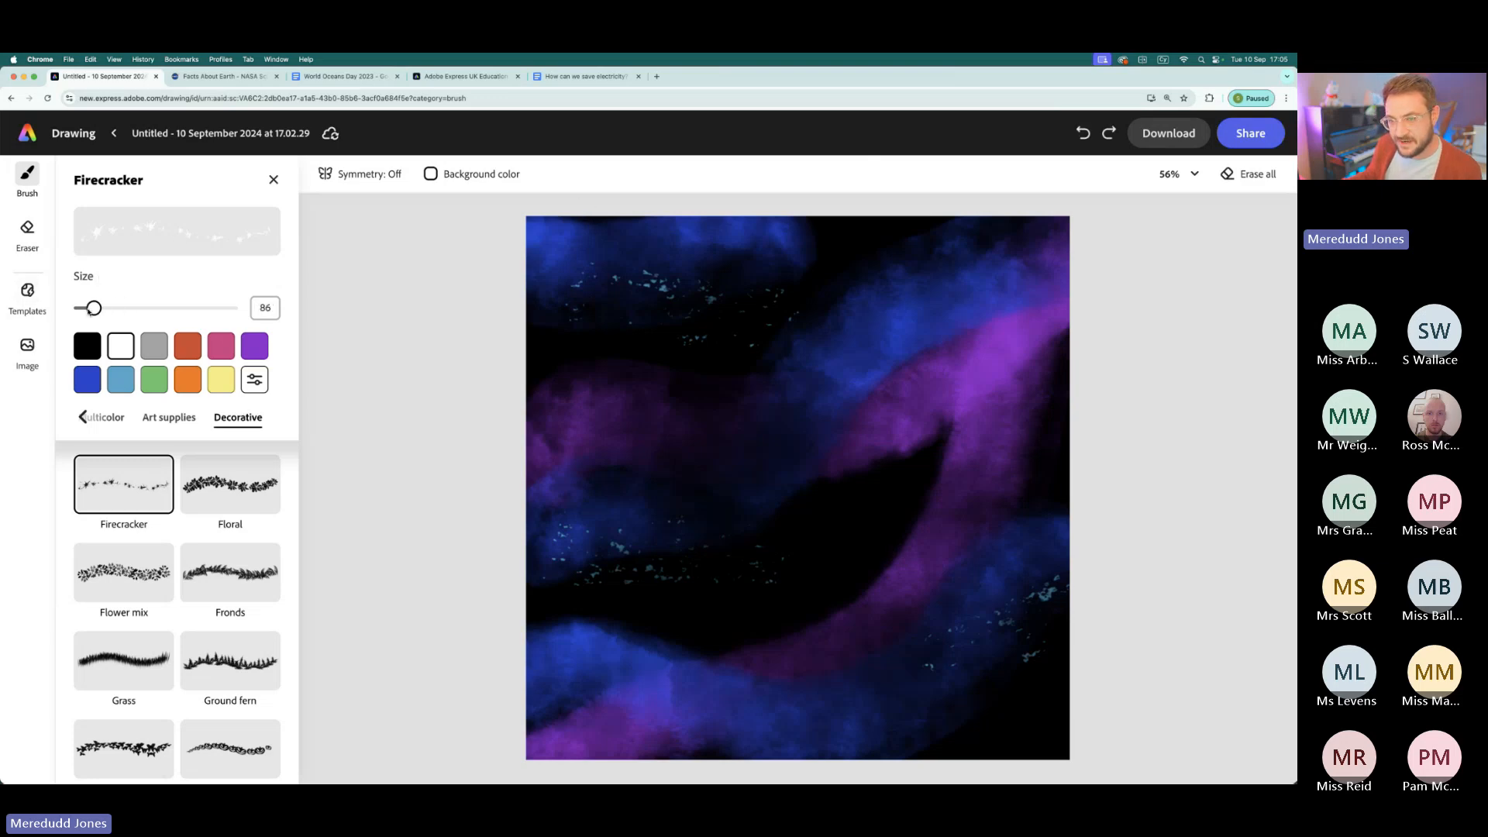
{"action": "left_click", "coordinate": [857, 526]}
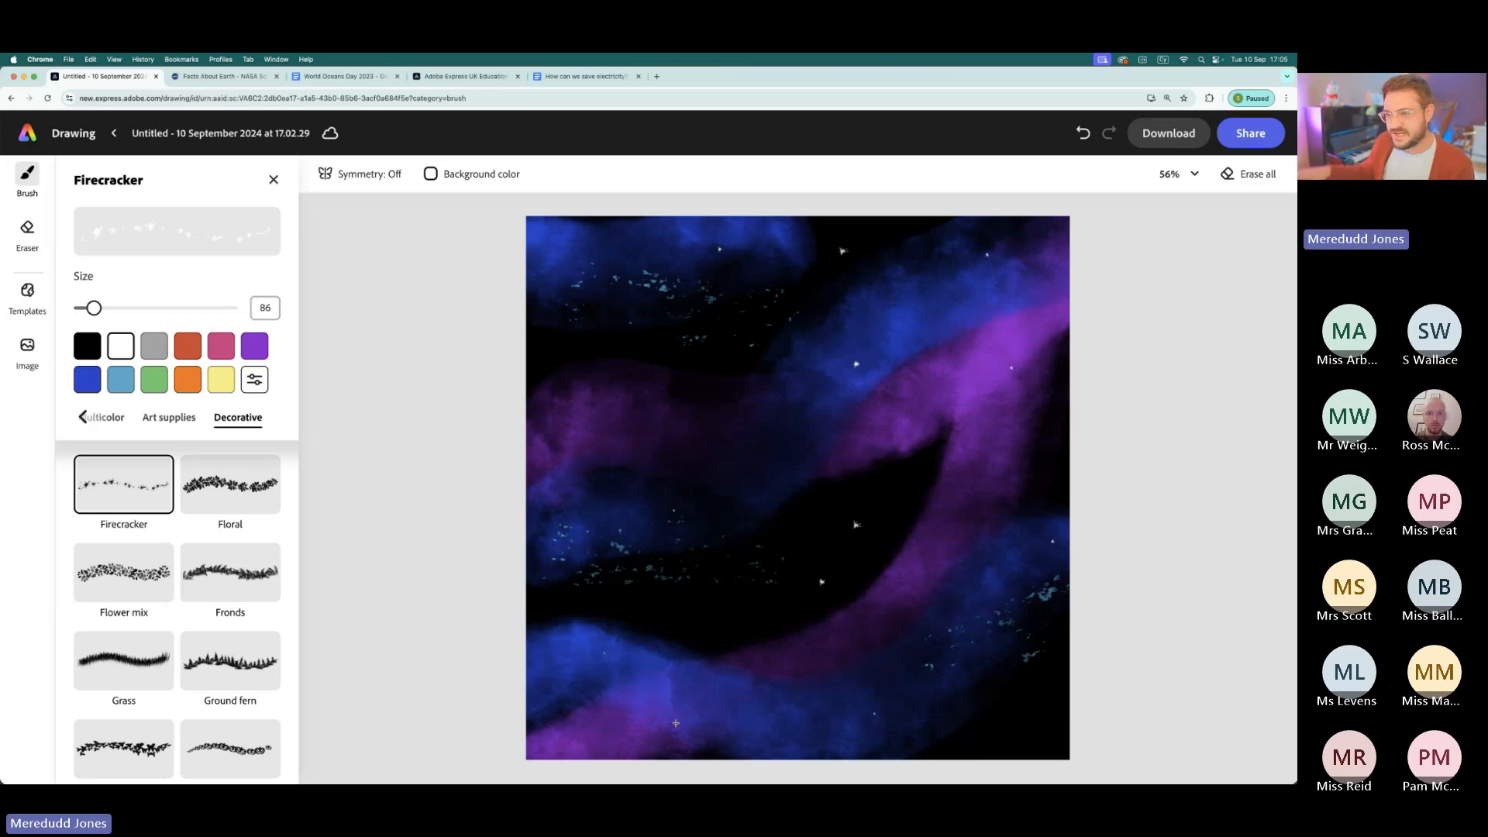
- Stamp a large pale yellow moon in the upper-right part of the canvas with the basic Hard round brush at size 1,000
{"action": "left_click", "coordinate": [83, 417]}
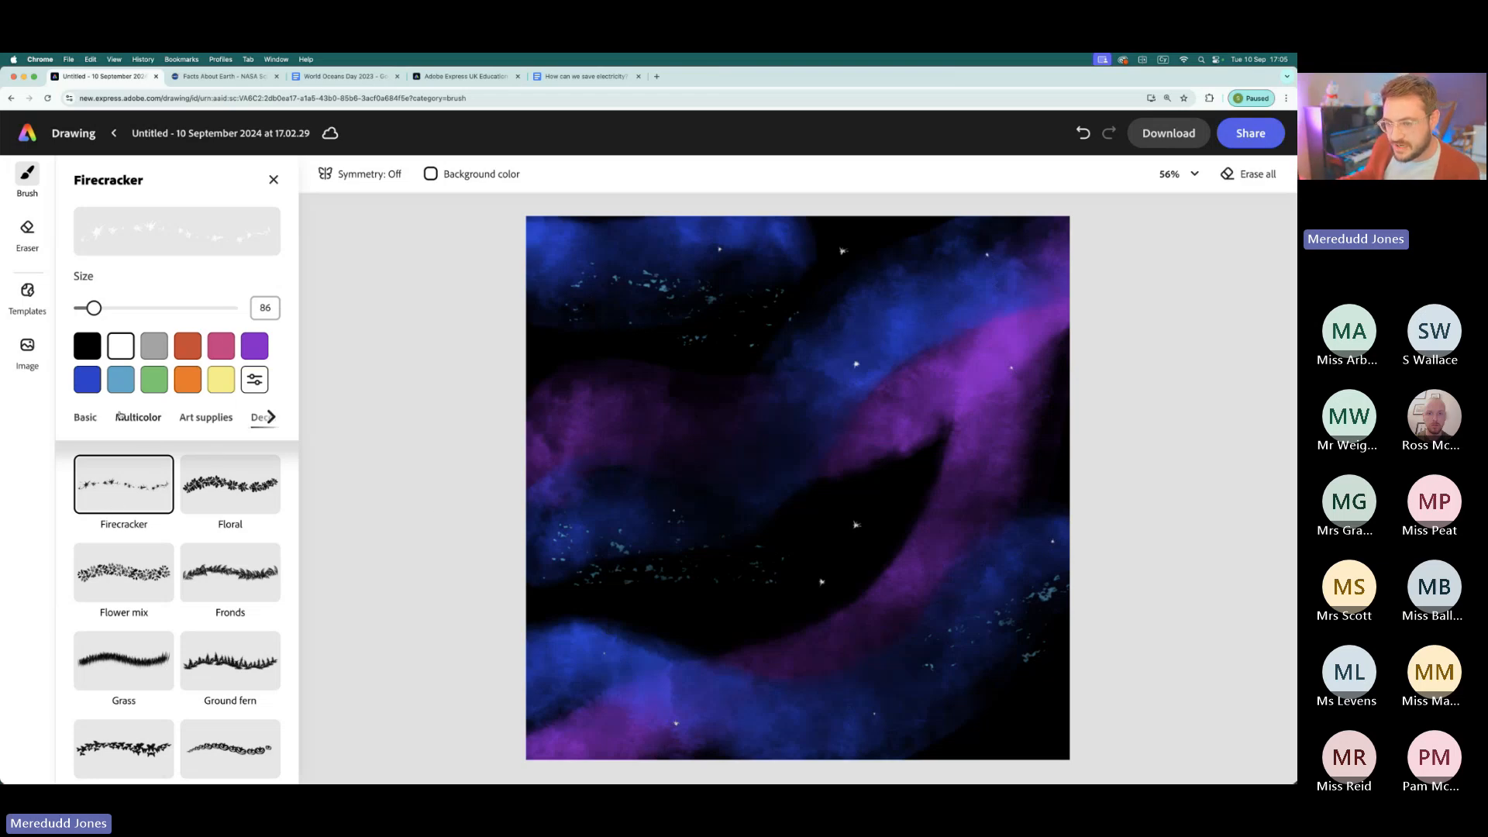
{"action": "left_click", "coordinate": [85, 417]}
{"action": "left_click", "coordinate": [132, 479]}
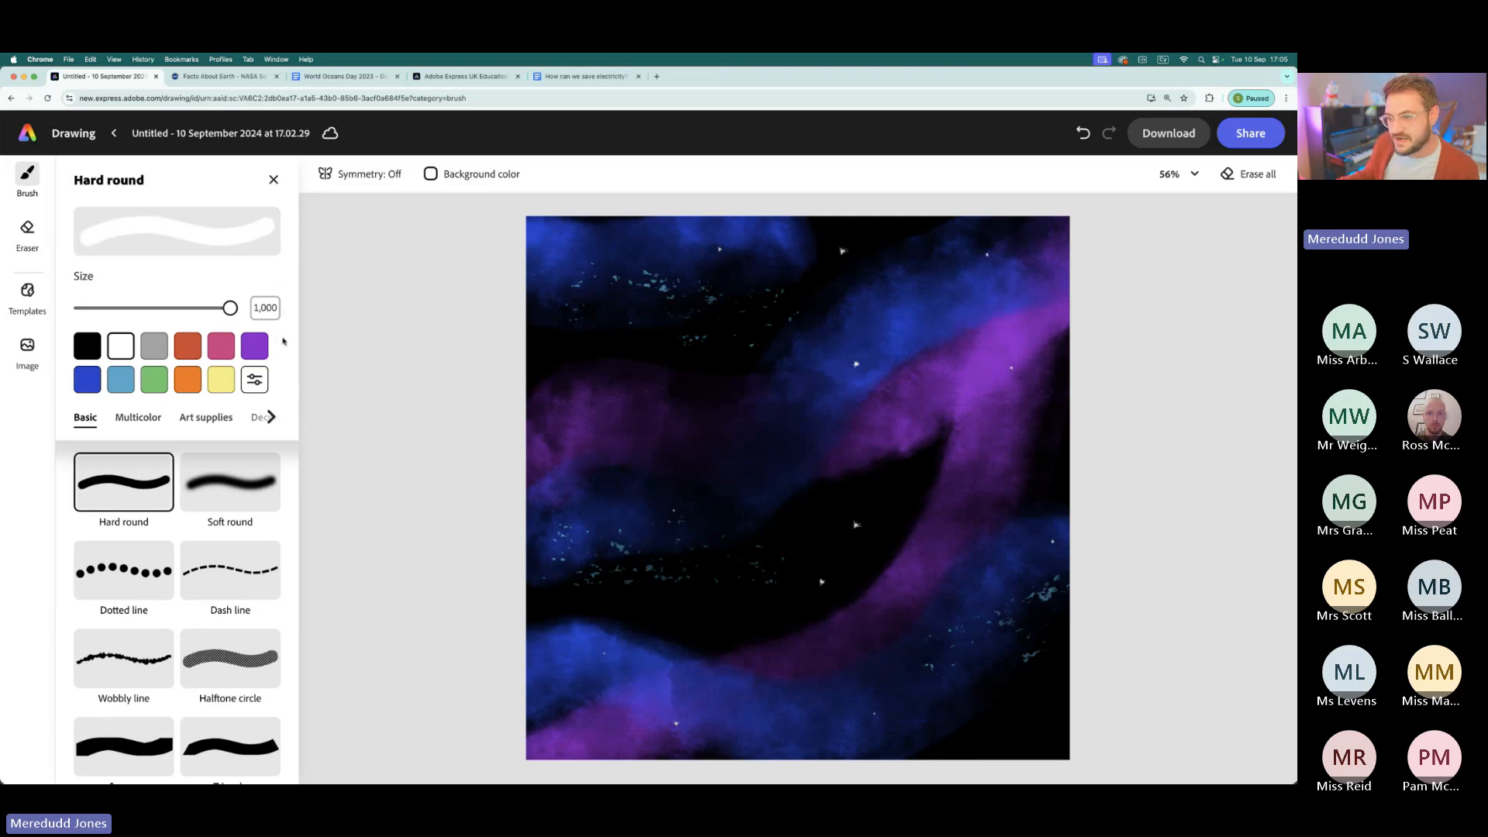
{"action": "left_click", "coordinate": [229, 387]}
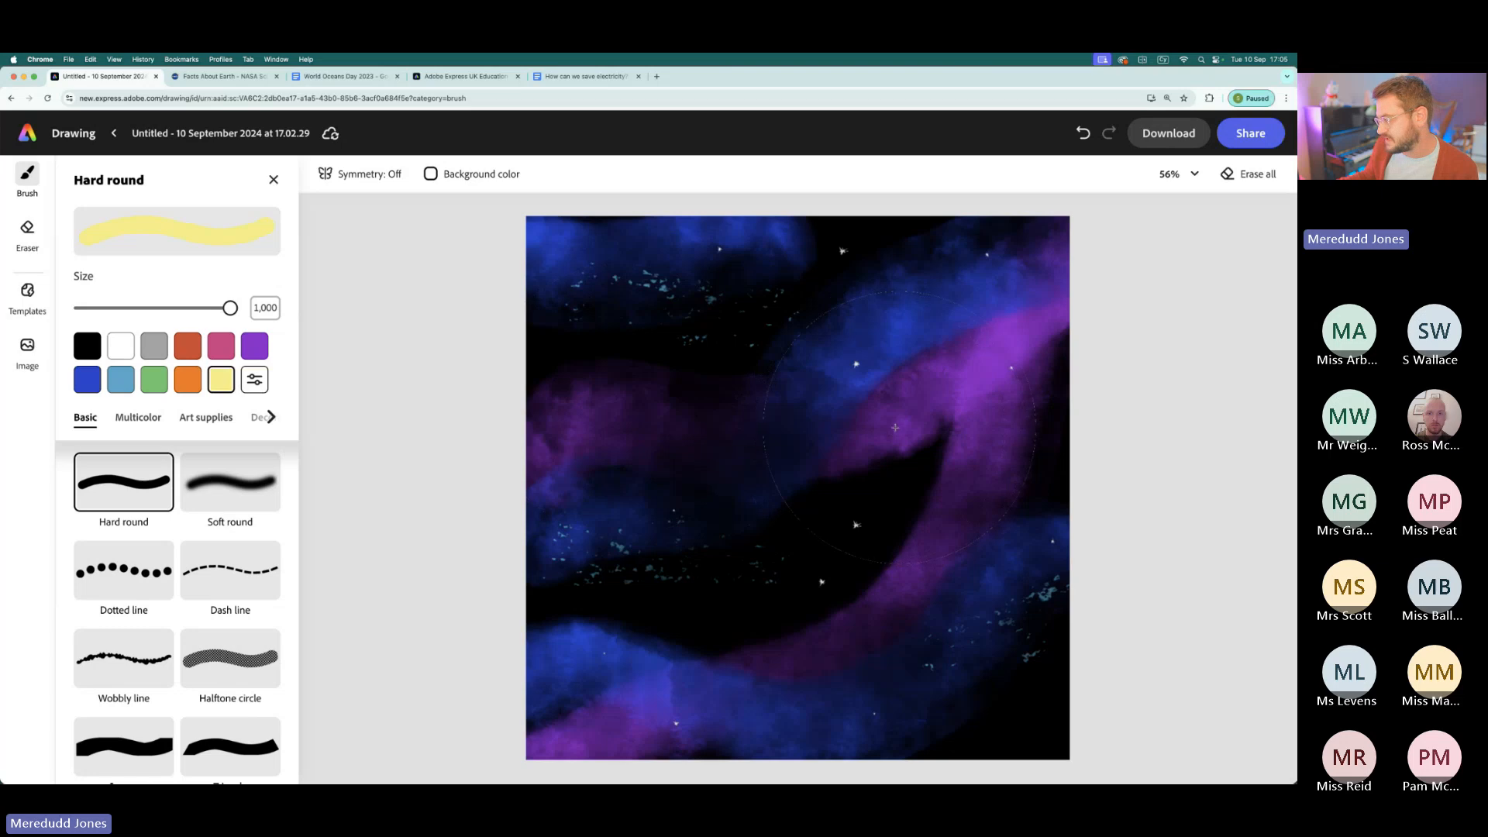
{"action": "left_click", "coordinate": [931, 368]}
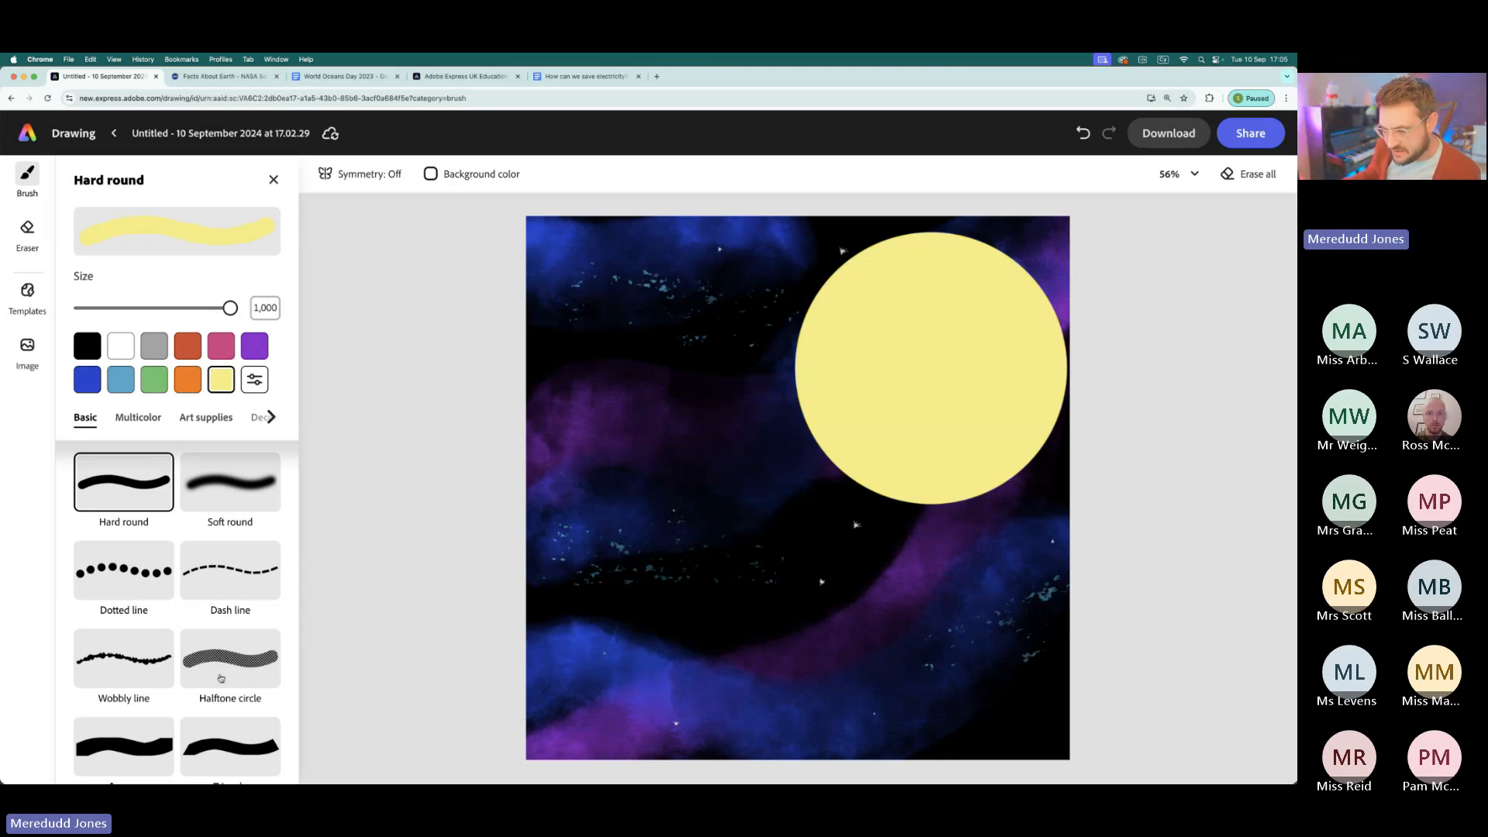
- Paint orange texture and a faint halo over the pale yellow moon with the Watercolor brush at size 1,000
{"action": "scroll", "coordinate": [202, 623], "scroll_direction": "down", "scroll_amount": 15}
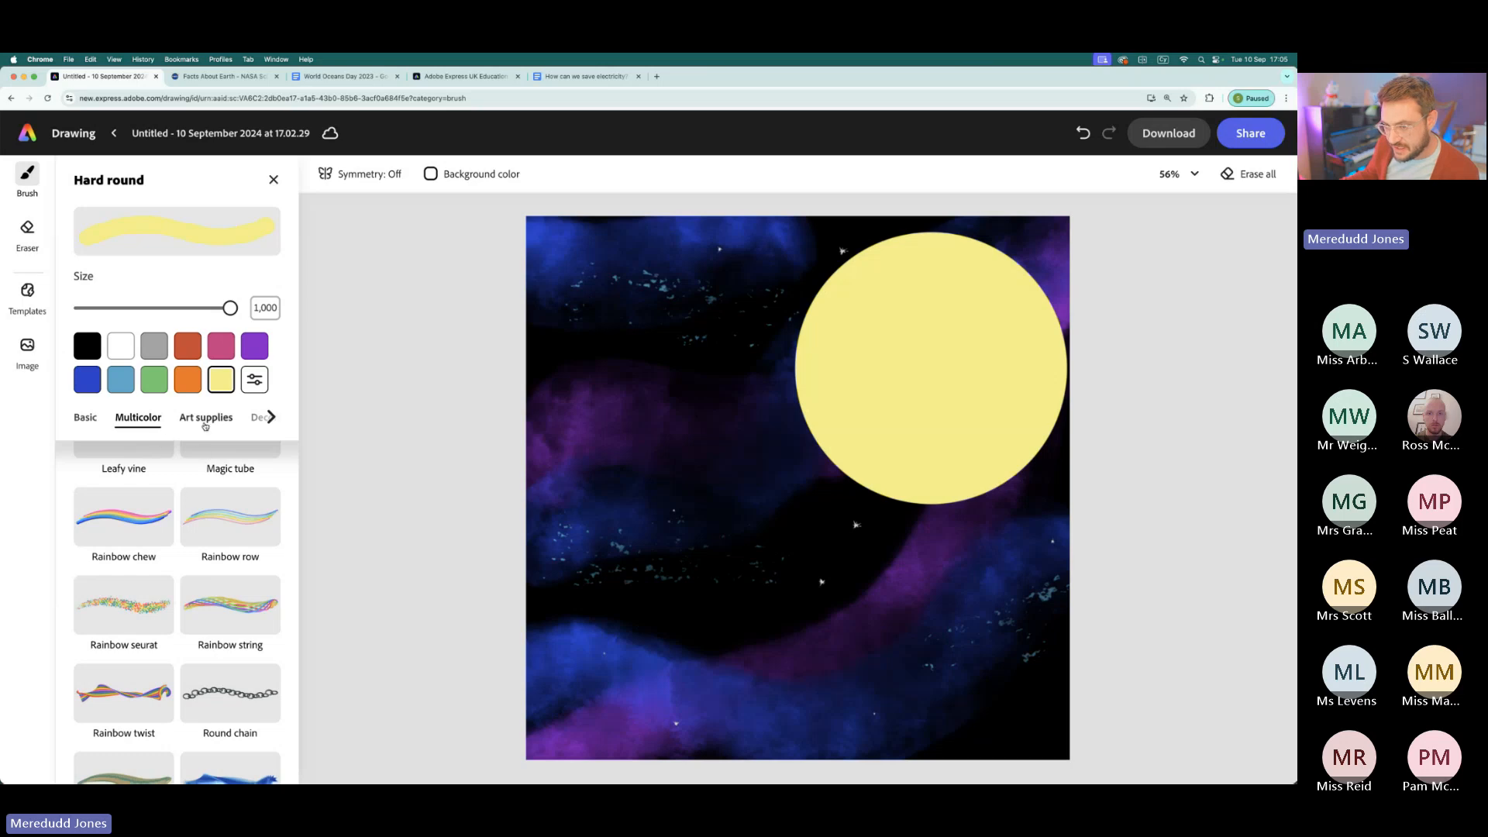
{"action": "scroll", "coordinate": [177, 614], "scroll_direction": "down", "scroll_amount": 5}
{"action": "scroll", "coordinate": [177, 614], "scroll_direction": "down", "scroll_amount": 6}
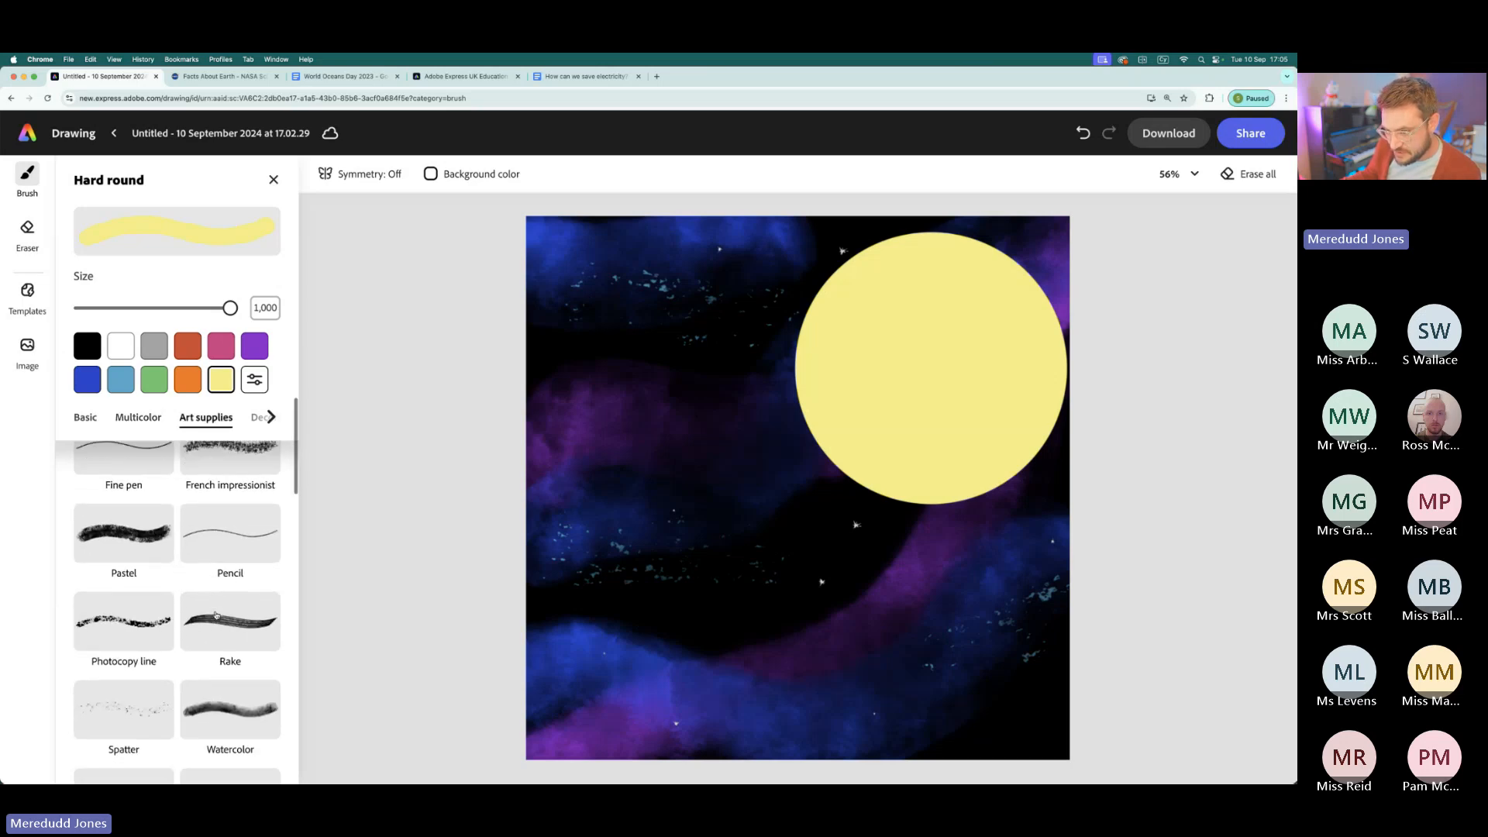
{"action": "left_click", "coordinate": [240, 546]}
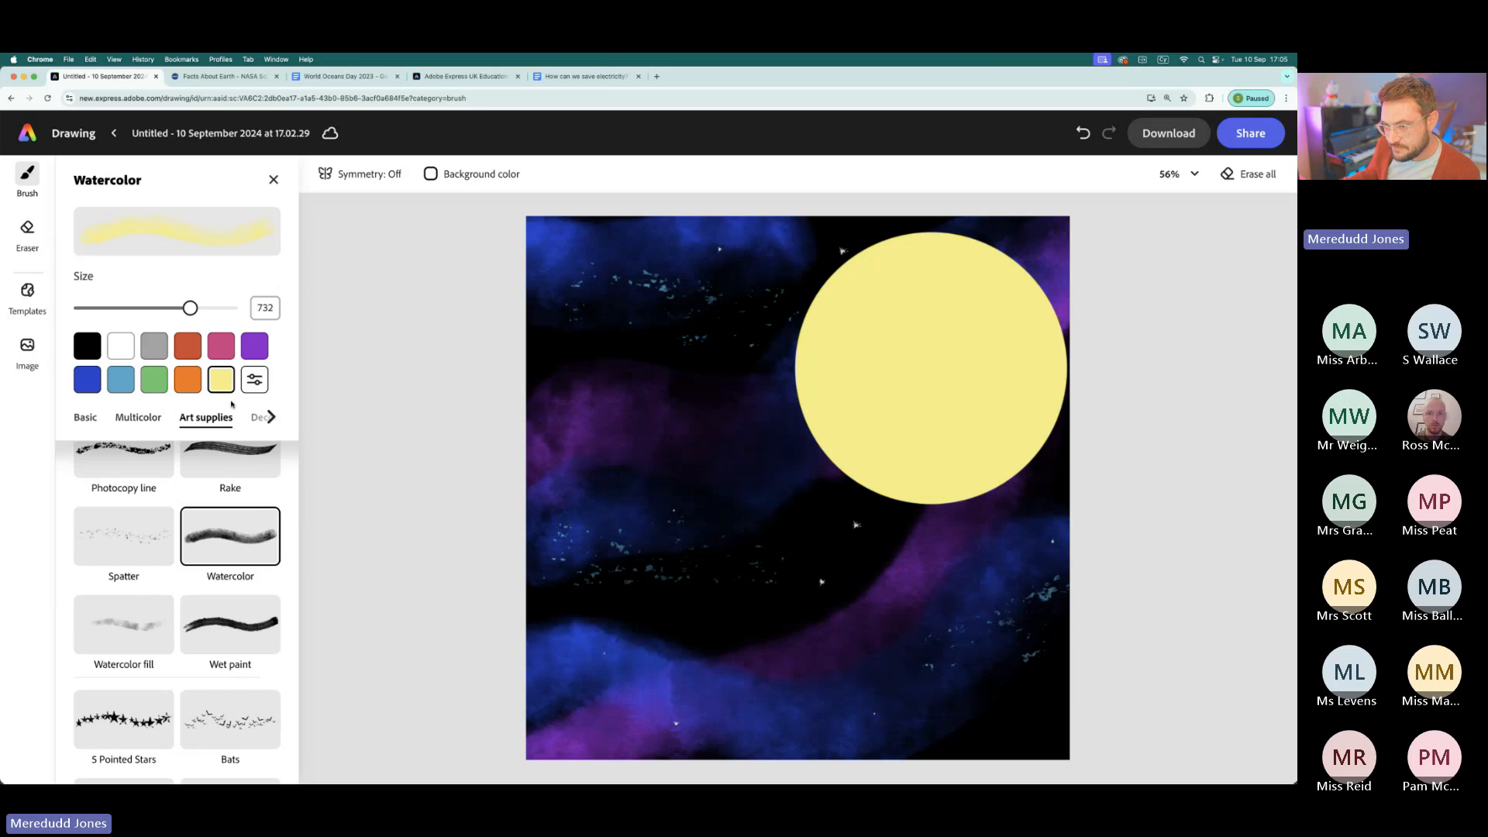
{"action": "left_click", "coordinate": [194, 386]}
{"action": "left_click_drag", "start_coordinate": [189, 309], "coordinate": [232, 309]}
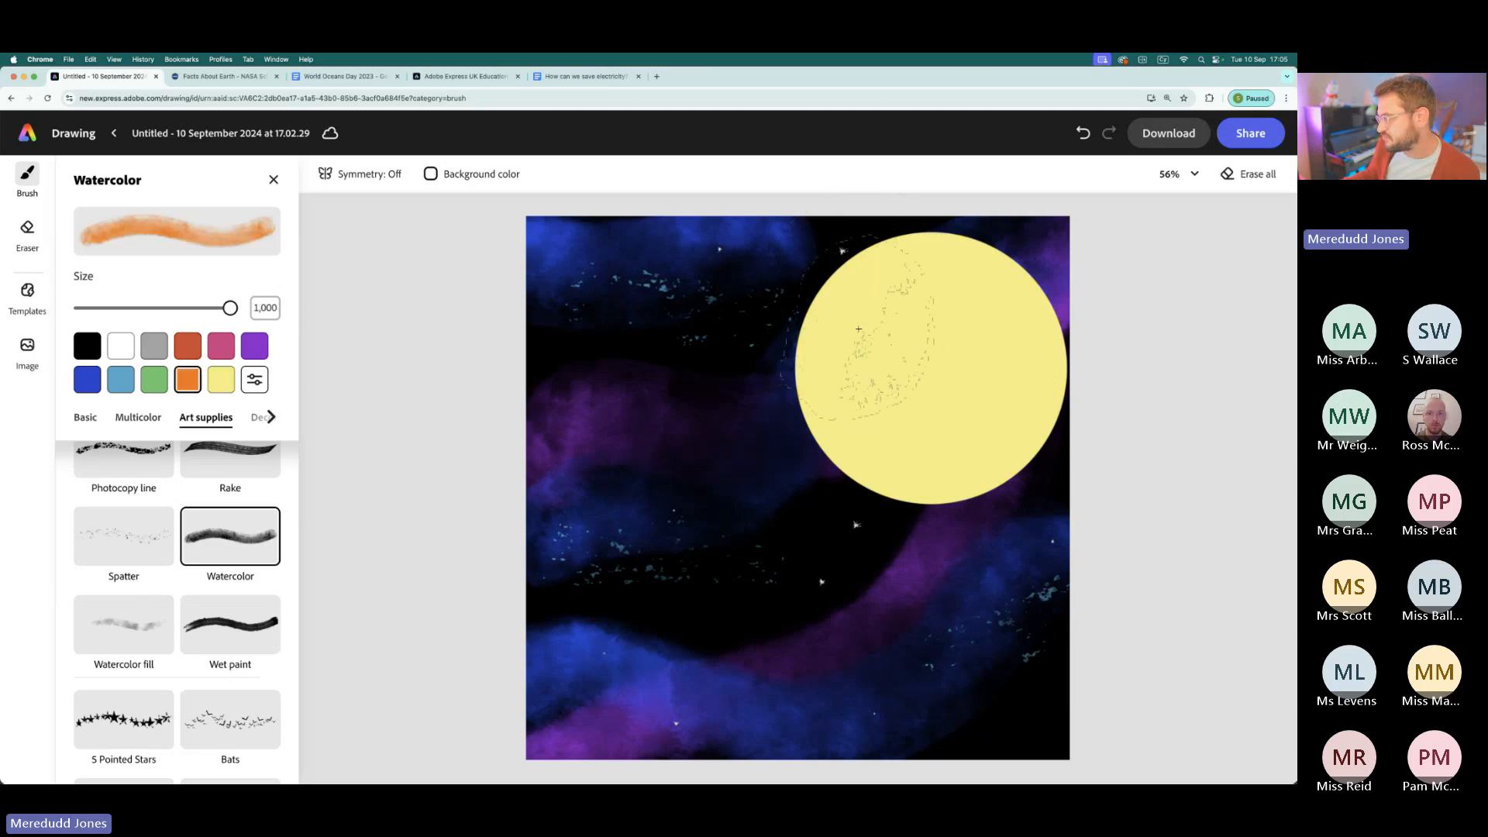
{"action": "mouse_move", "coordinate": [899, 270]}
{"action": "left_mouse_down"}
{"action": "mouse_move", "coordinate": [968, 372]}
{"action": "mouse_move", "coordinate": [868, 434]}
{"action": "mouse_move", "coordinate": [917, 406]}
{"action": "mouse_move", "coordinate": [907, 434]}
{"action": "mouse_move", "coordinate": [982, 317]}
{"action": "left_mouse_up"}
{"action": "left_click_drag", "start_coordinate": [941, 446], "coordinate": [932, 456]}
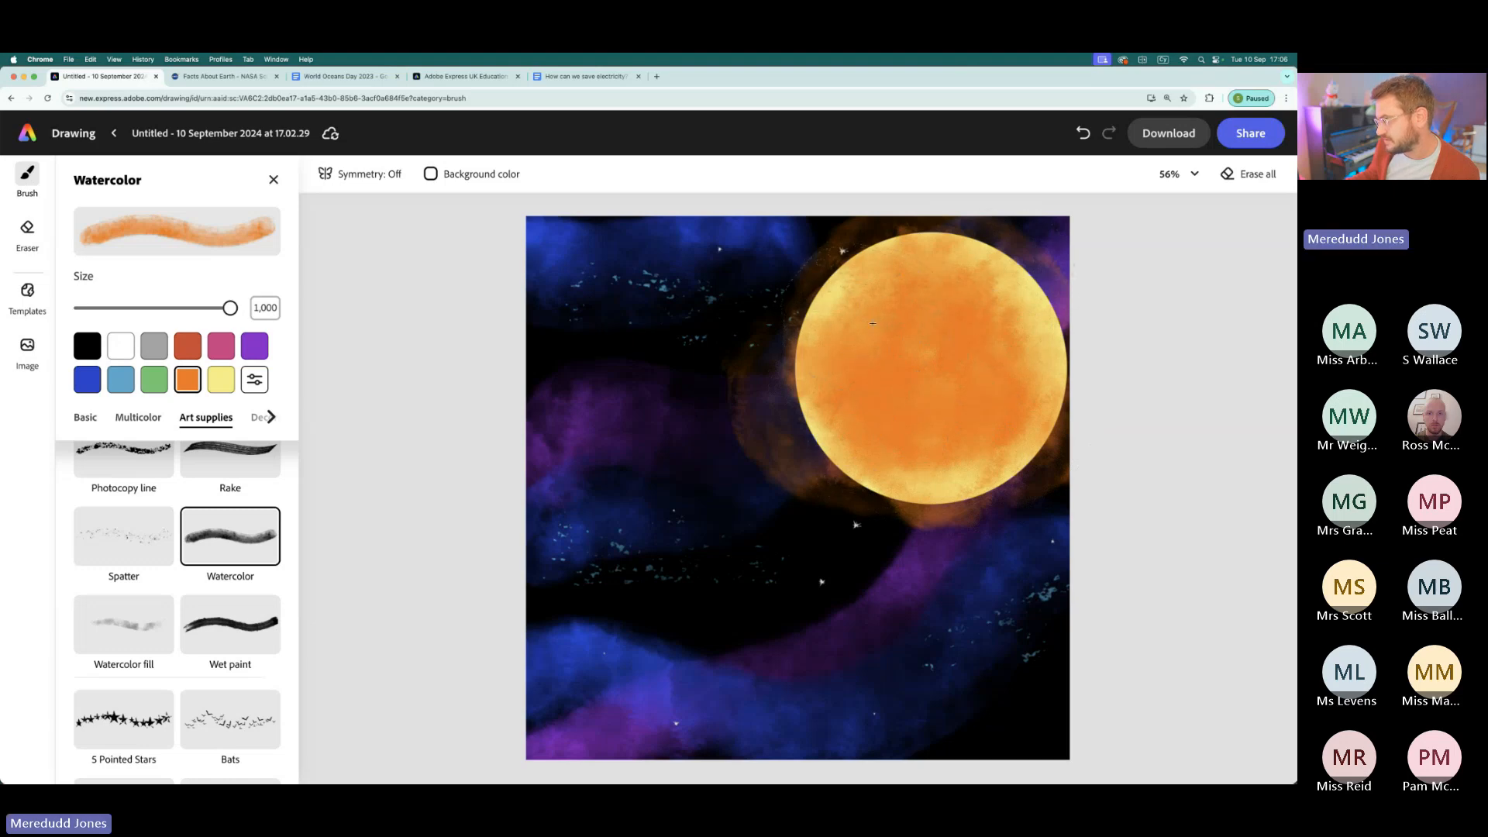
{"action": "left_click_drag", "start_coordinate": [948, 411], "coordinate": [924, 379]}
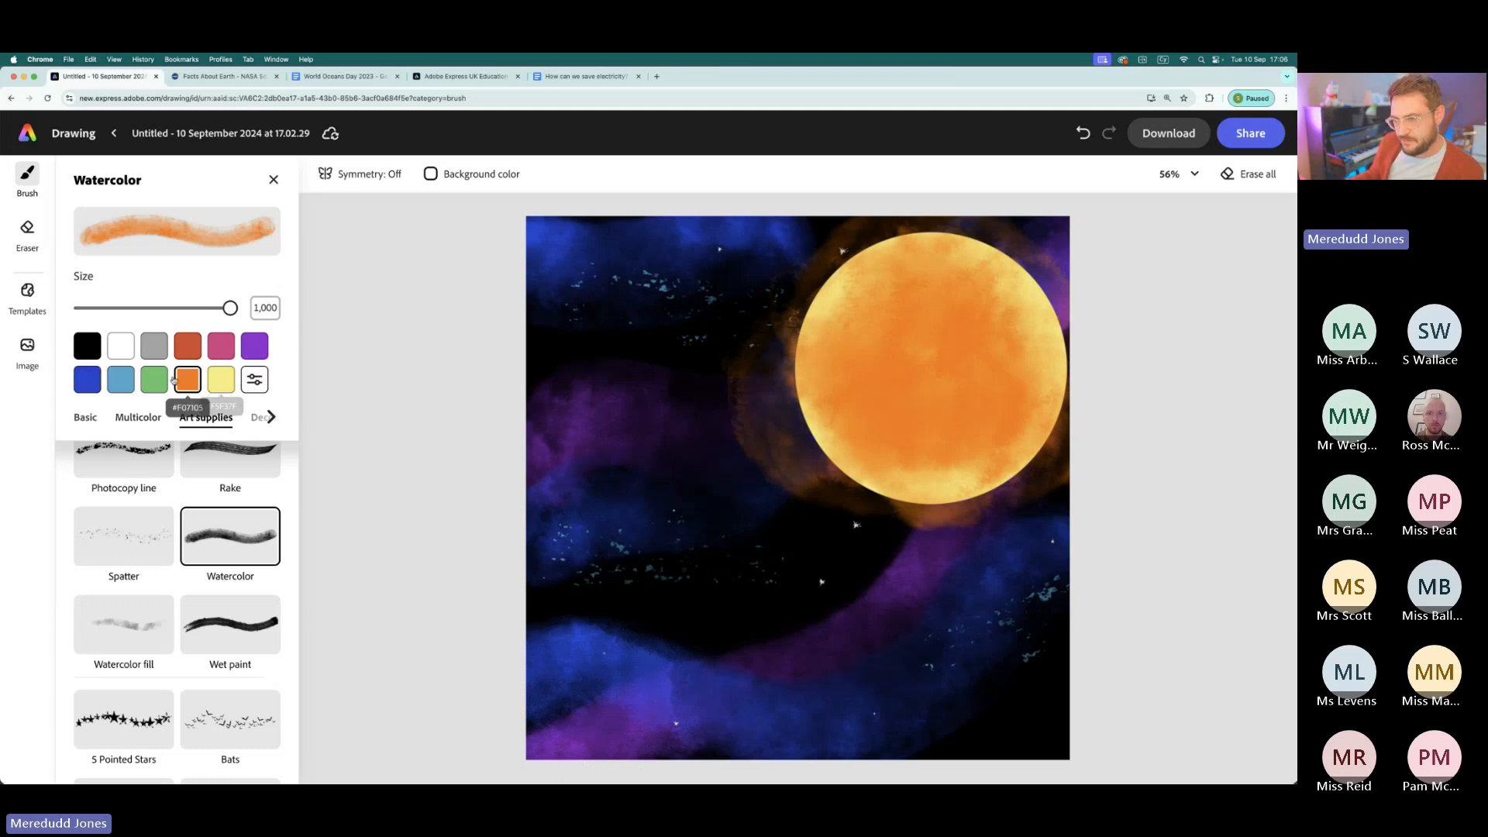
- Stamp a small red-orange planet in the lower-left part of the canvas with the Hard round brush at size 202
{"action": "left_click", "coordinate": [191, 353]}
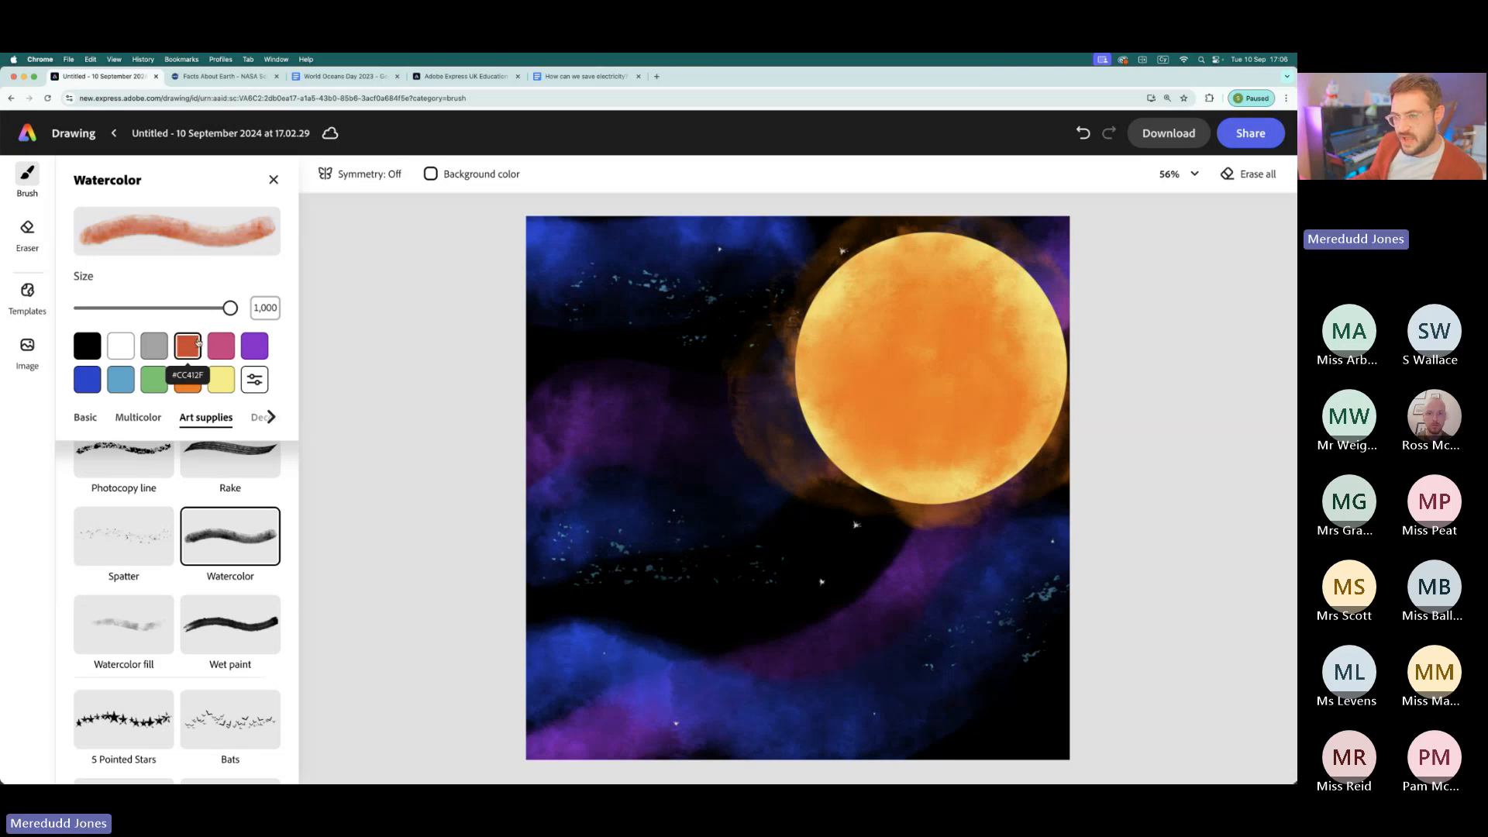
{"action": "left_click", "coordinate": [86, 418]}
{"action": "left_click", "coordinate": [116, 496]}
{"action": "left_click_drag", "start_coordinate": [230, 307], "coordinate": [86, 316]}
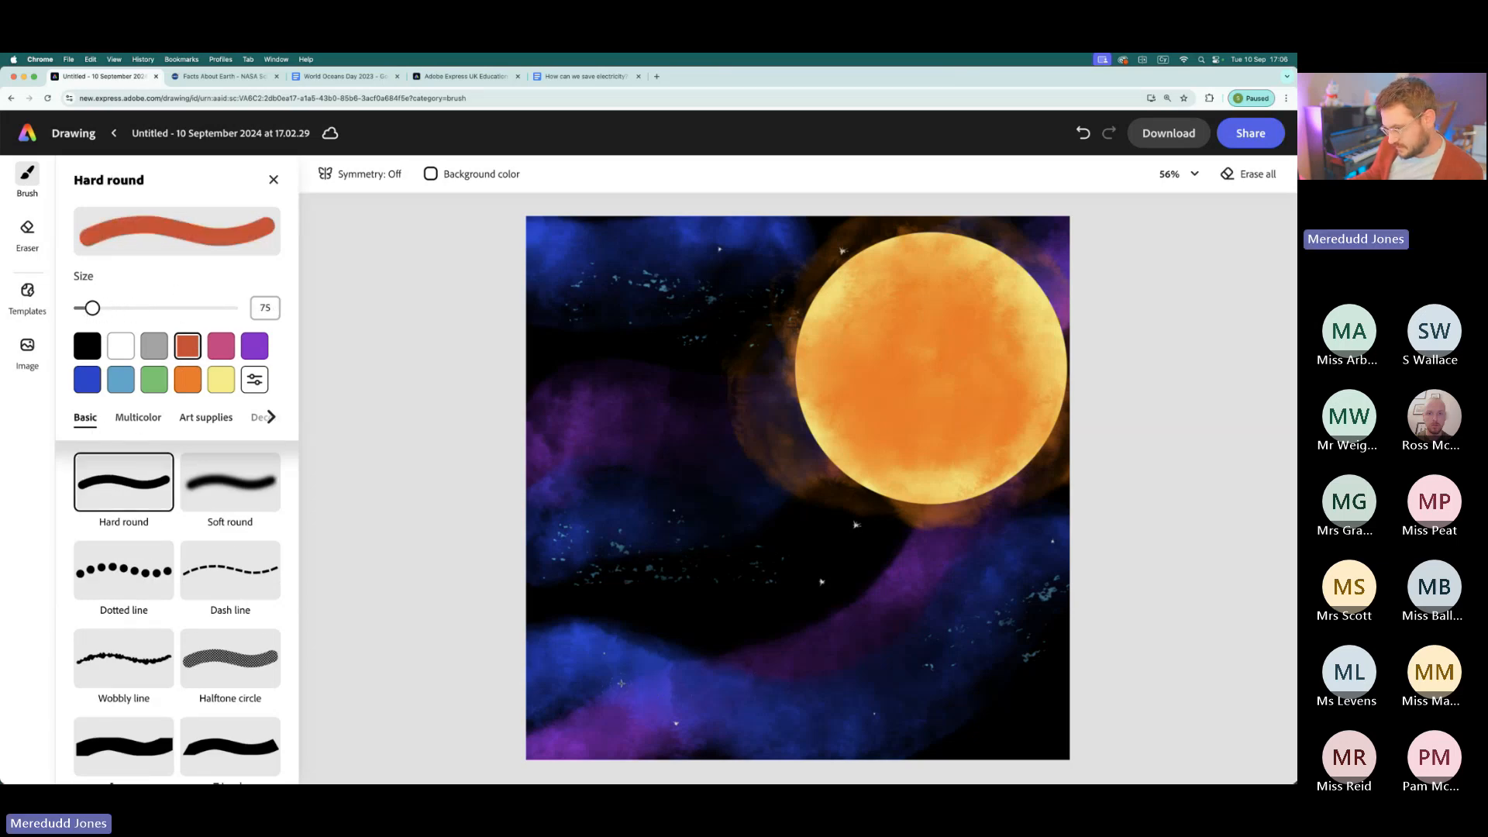
{"action": "left_click_drag", "start_coordinate": [114, 307], "coordinate": [111, 309]}
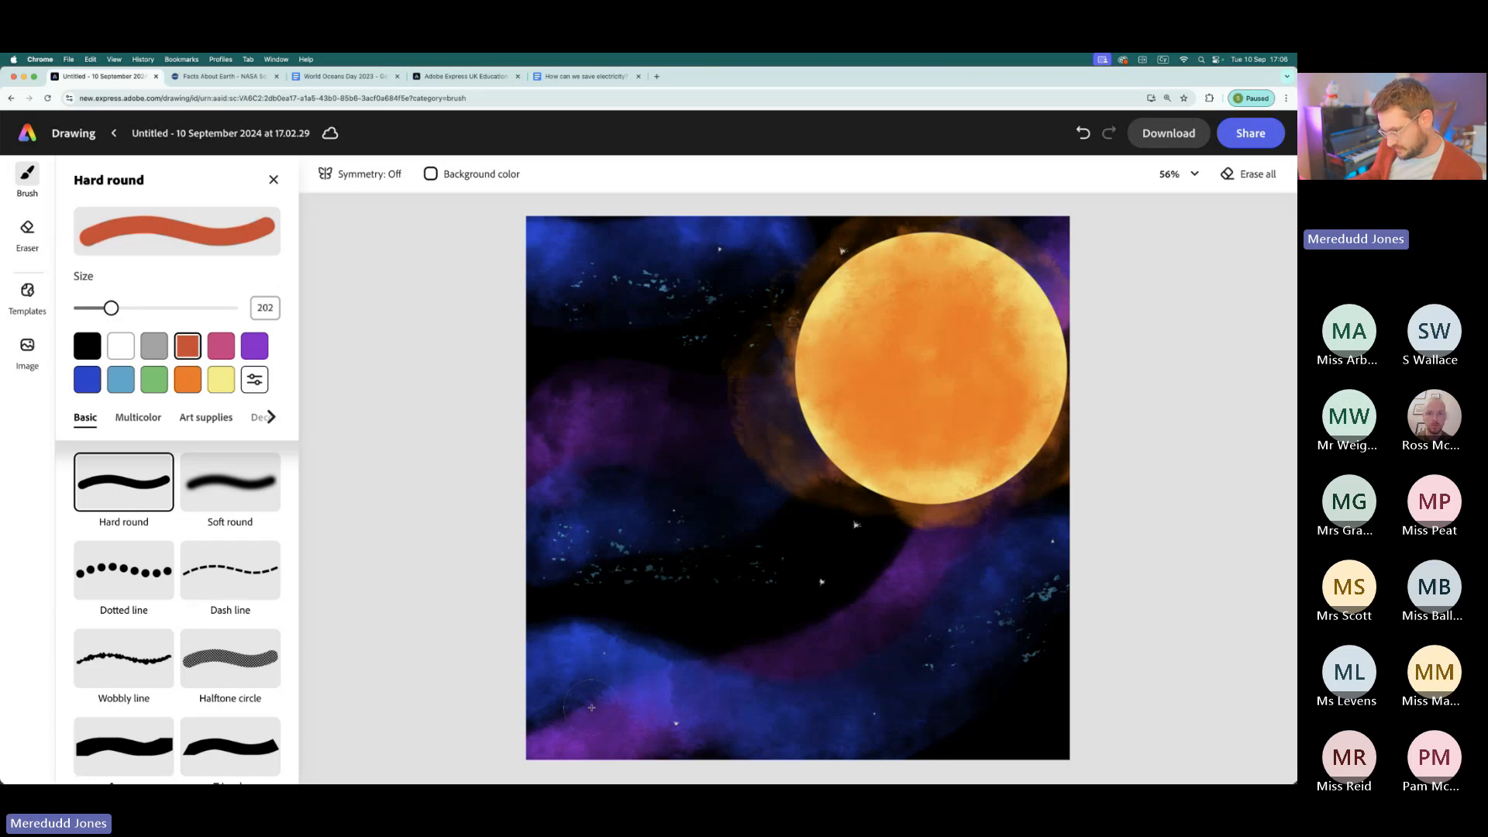
{"action": "left_click", "coordinate": [592, 707]}
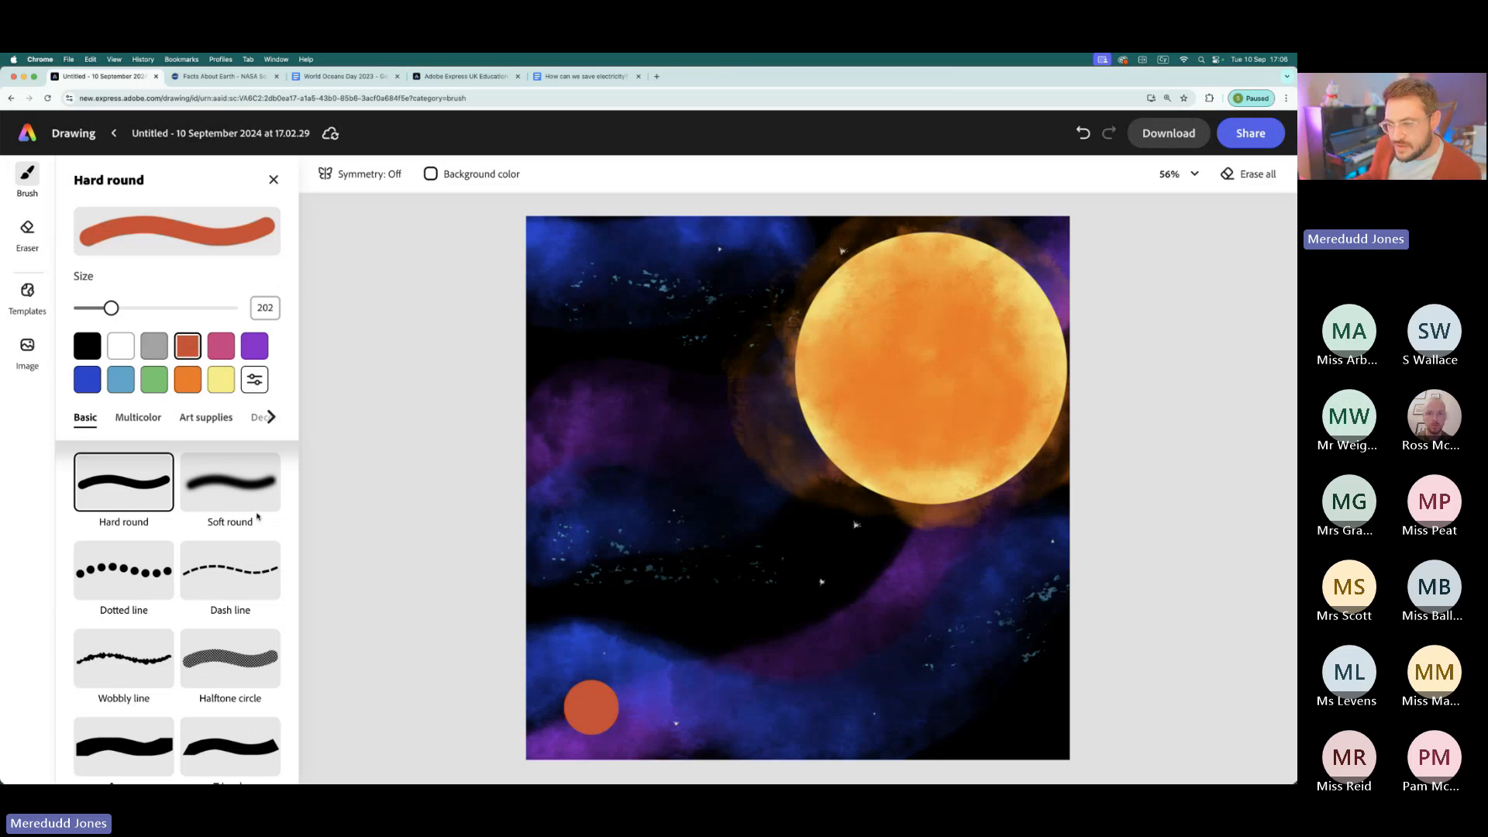
- Add a soft red-orange glow around the small planet with the Soft round brush at size 1,000, and close the brush settings
{"action": "left_click", "coordinate": [236, 485]}
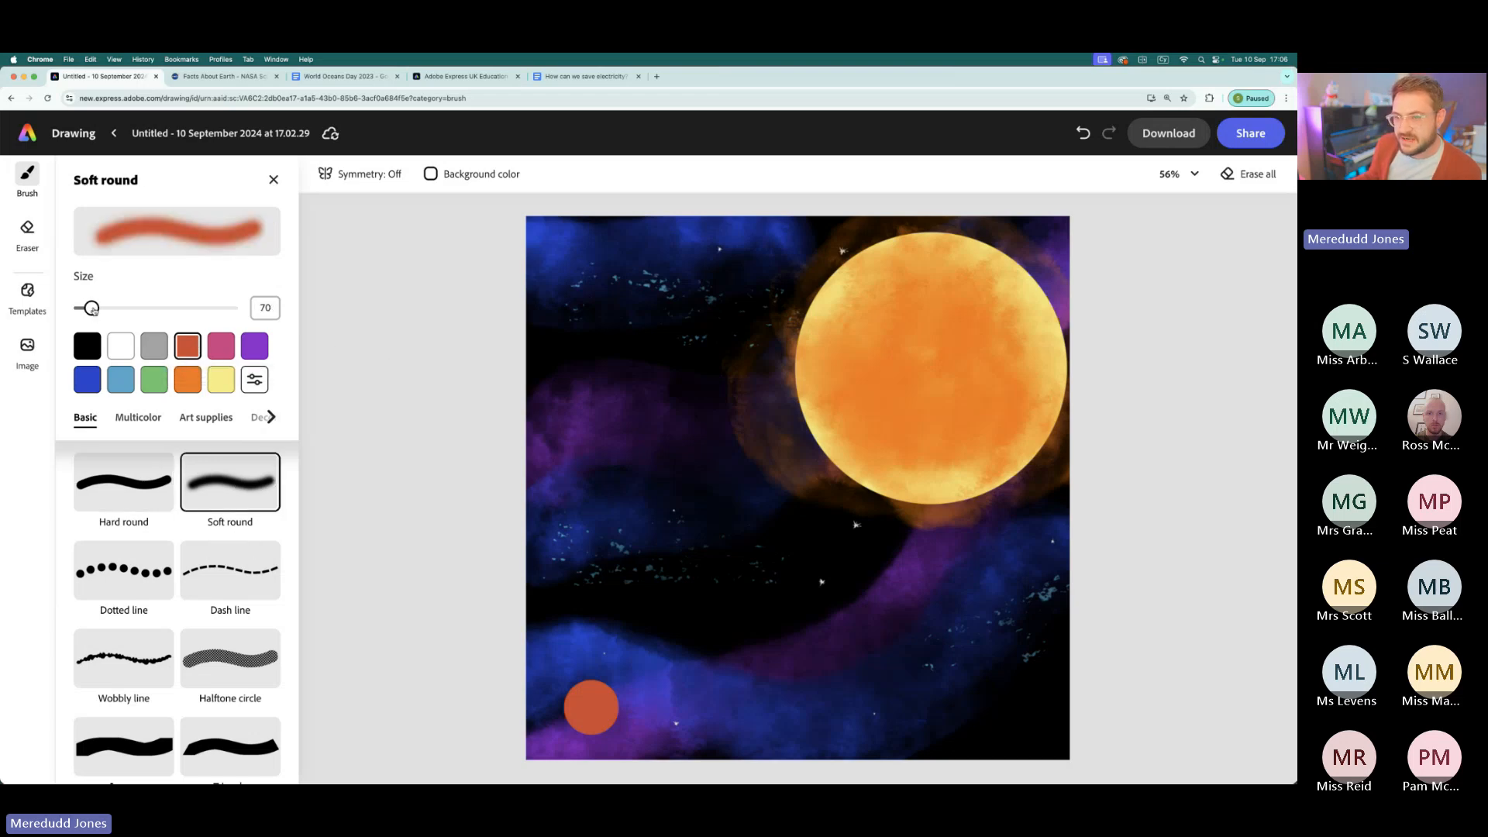
{"action": "left_click_drag", "start_coordinate": [91, 308], "coordinate": [230, 308]}
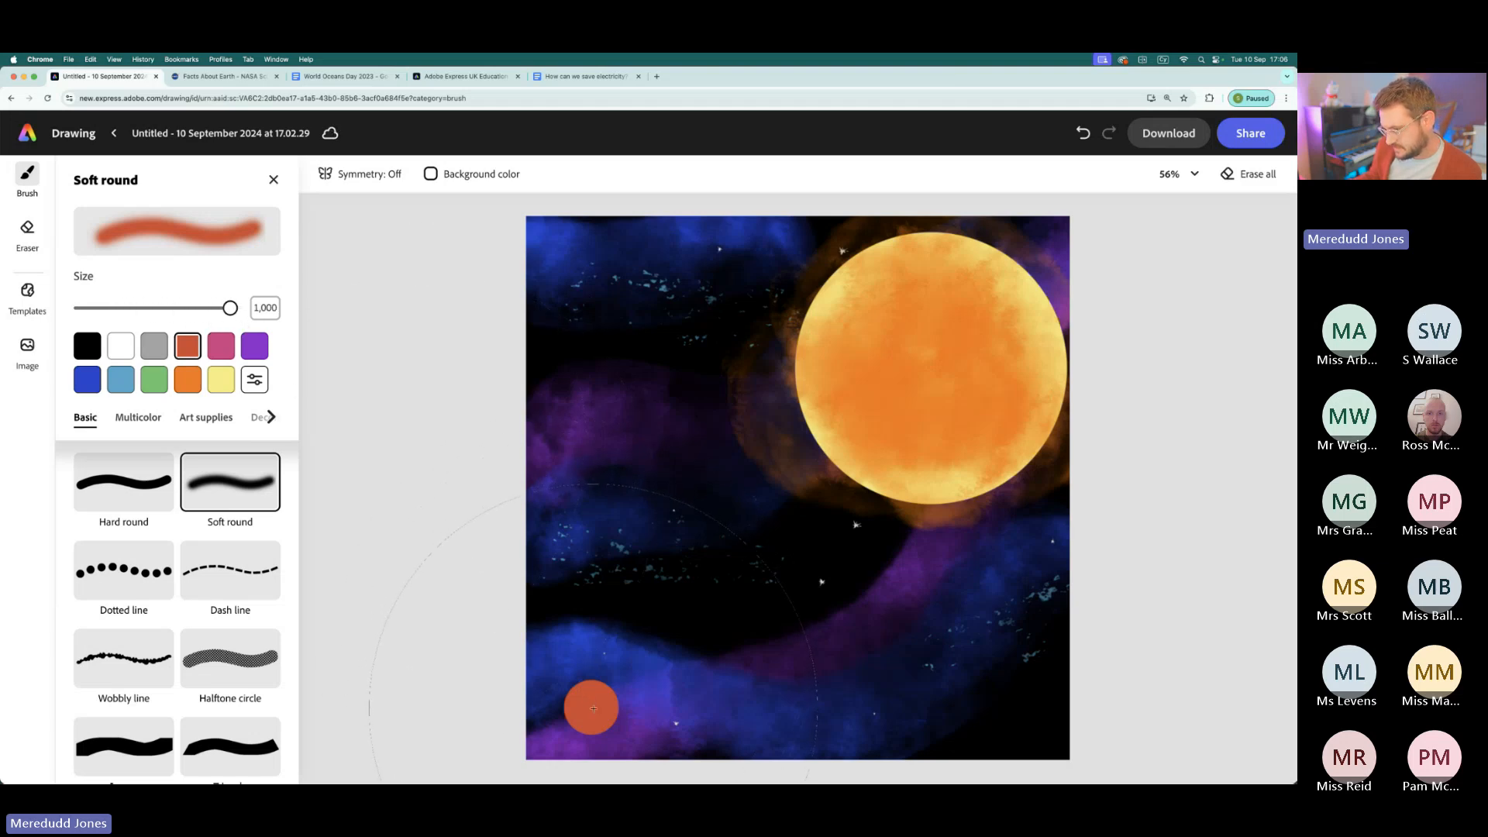
{"action": "left_click", "coordinate": [593, 708]}
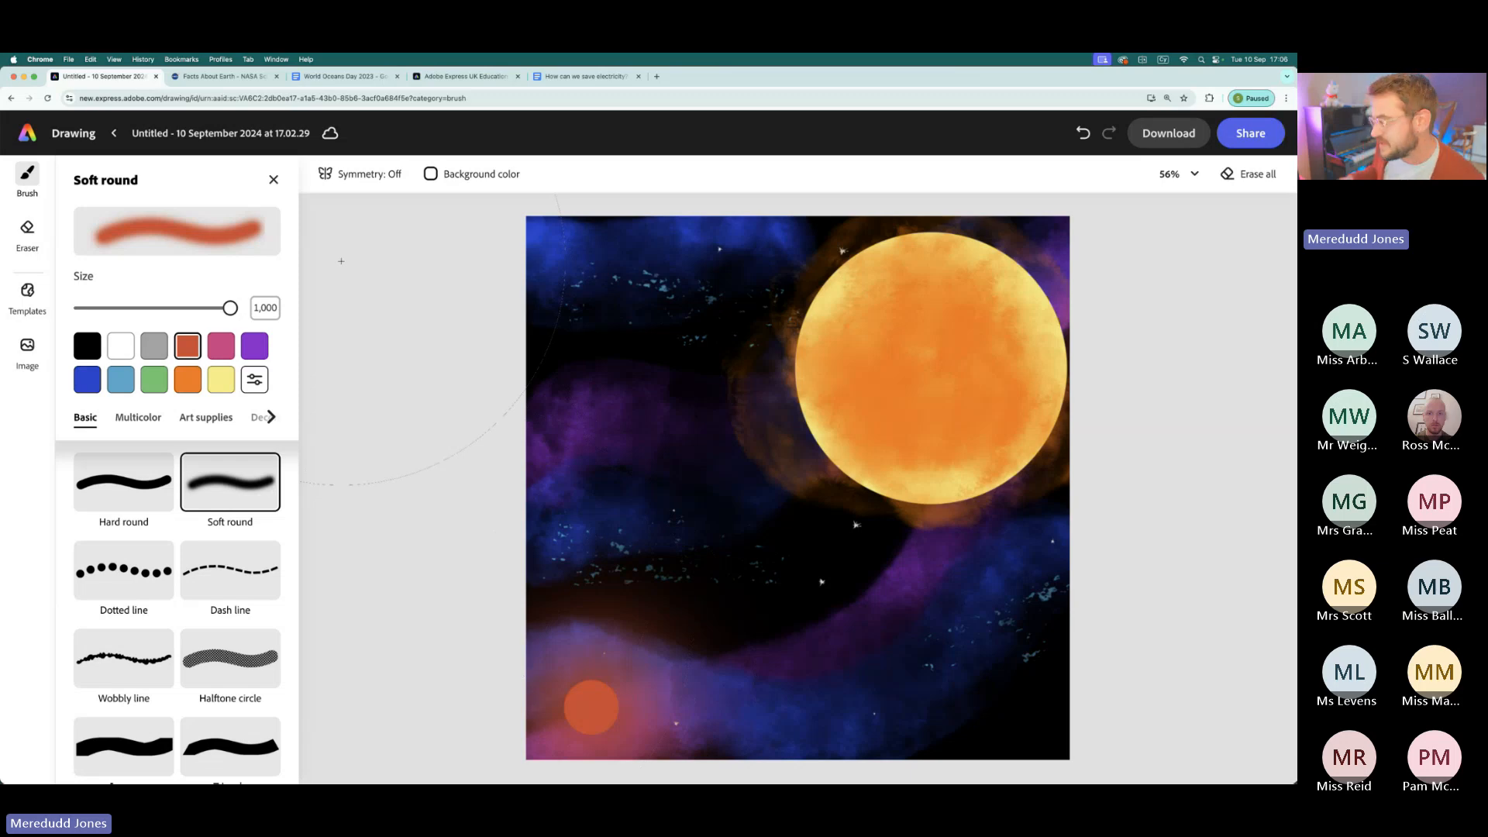
{"action": "left_click", "coordinate": [273, 178]}
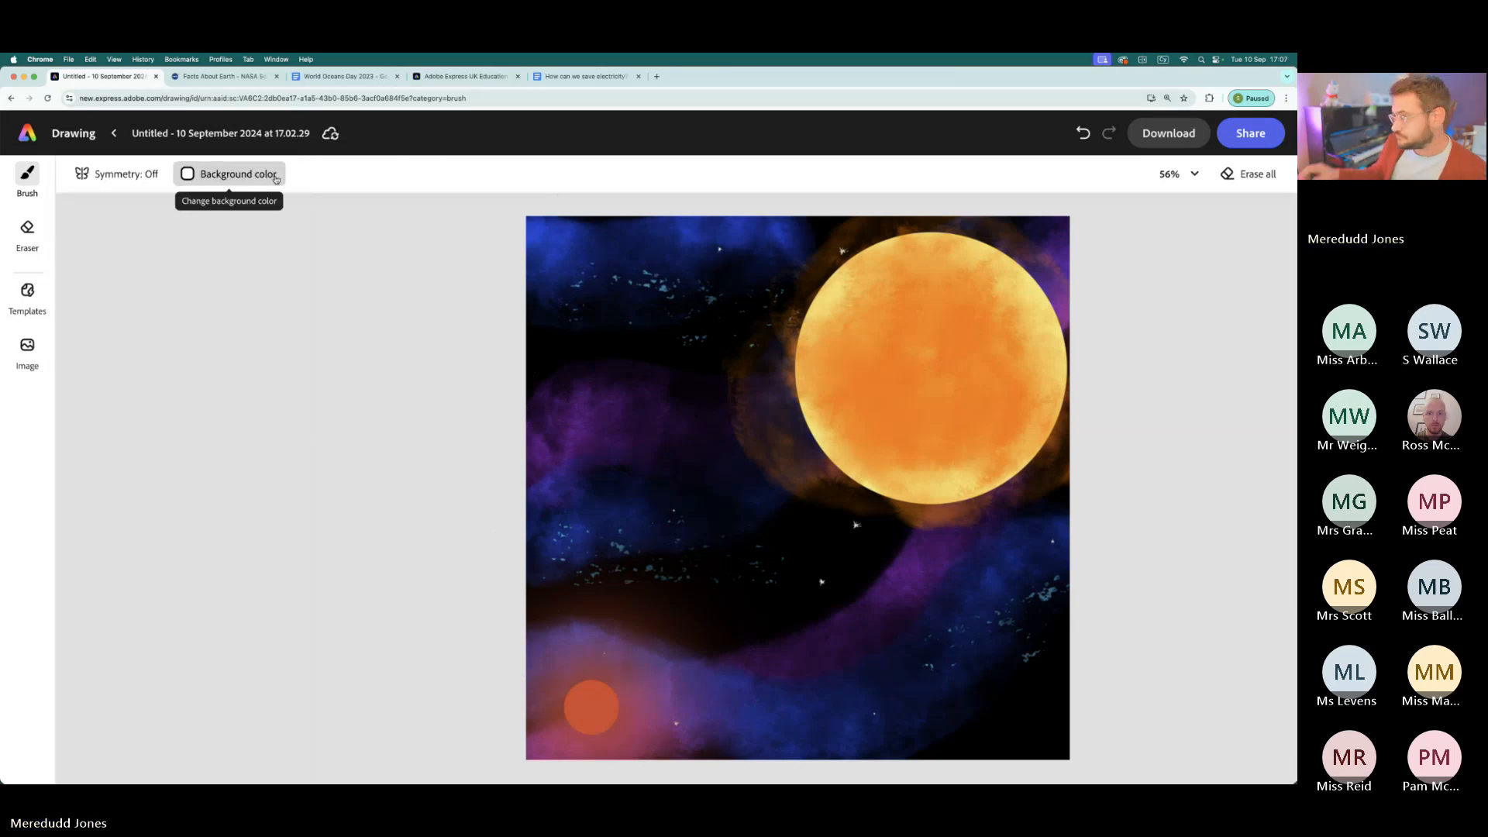
- Check which file formats are available for downloading the drawing, without downloading it
{"action": "left_click", "coordinate": [1178, 132]}
{"action": "left_click", "coordinate": [1144, 239]}
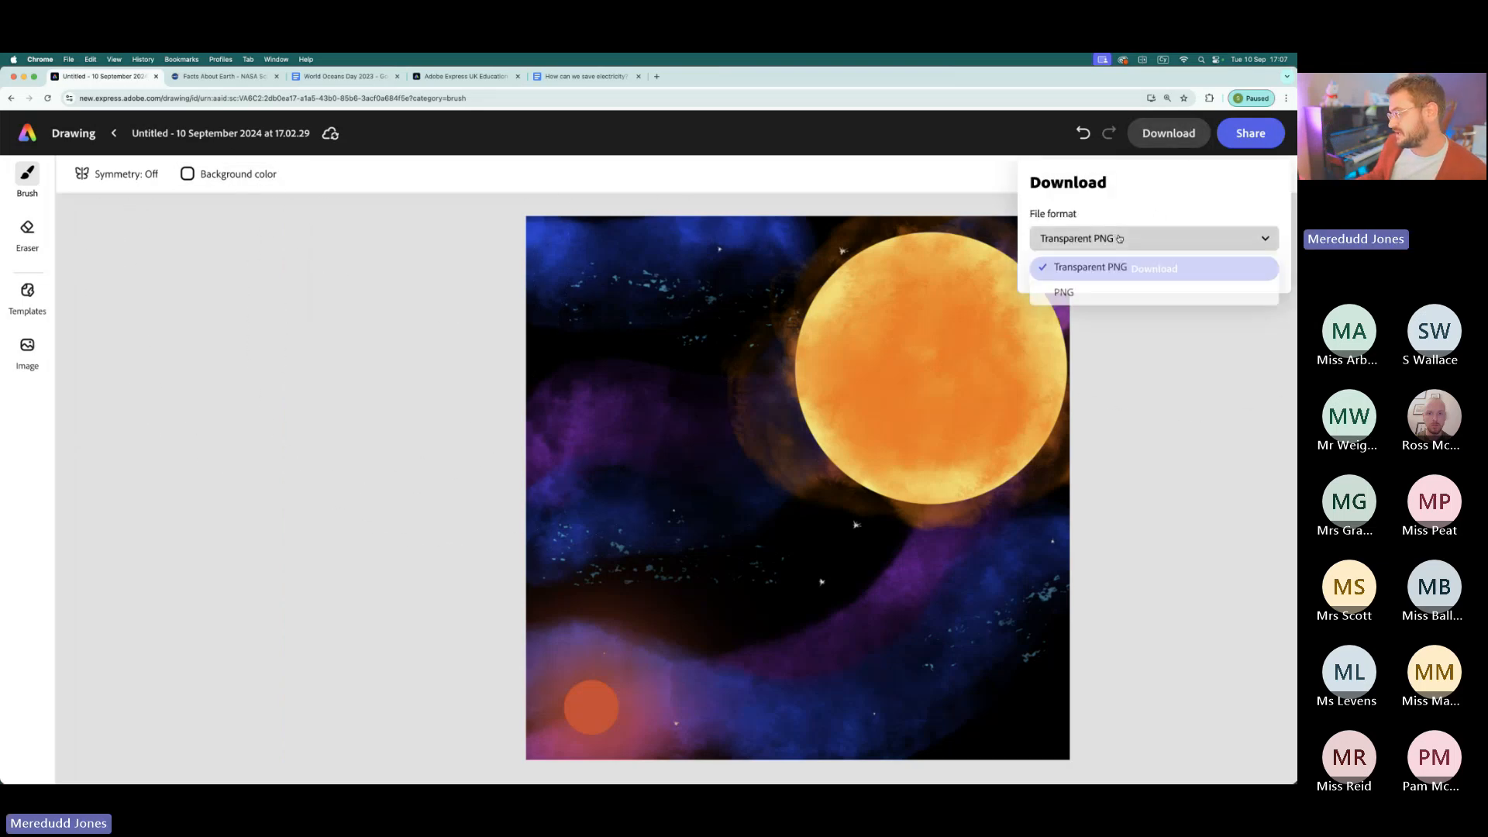
{"action": "left_click", "coordinate": [1169, 345]}
{"action": "left_click", "coordinate": [378, 341]}
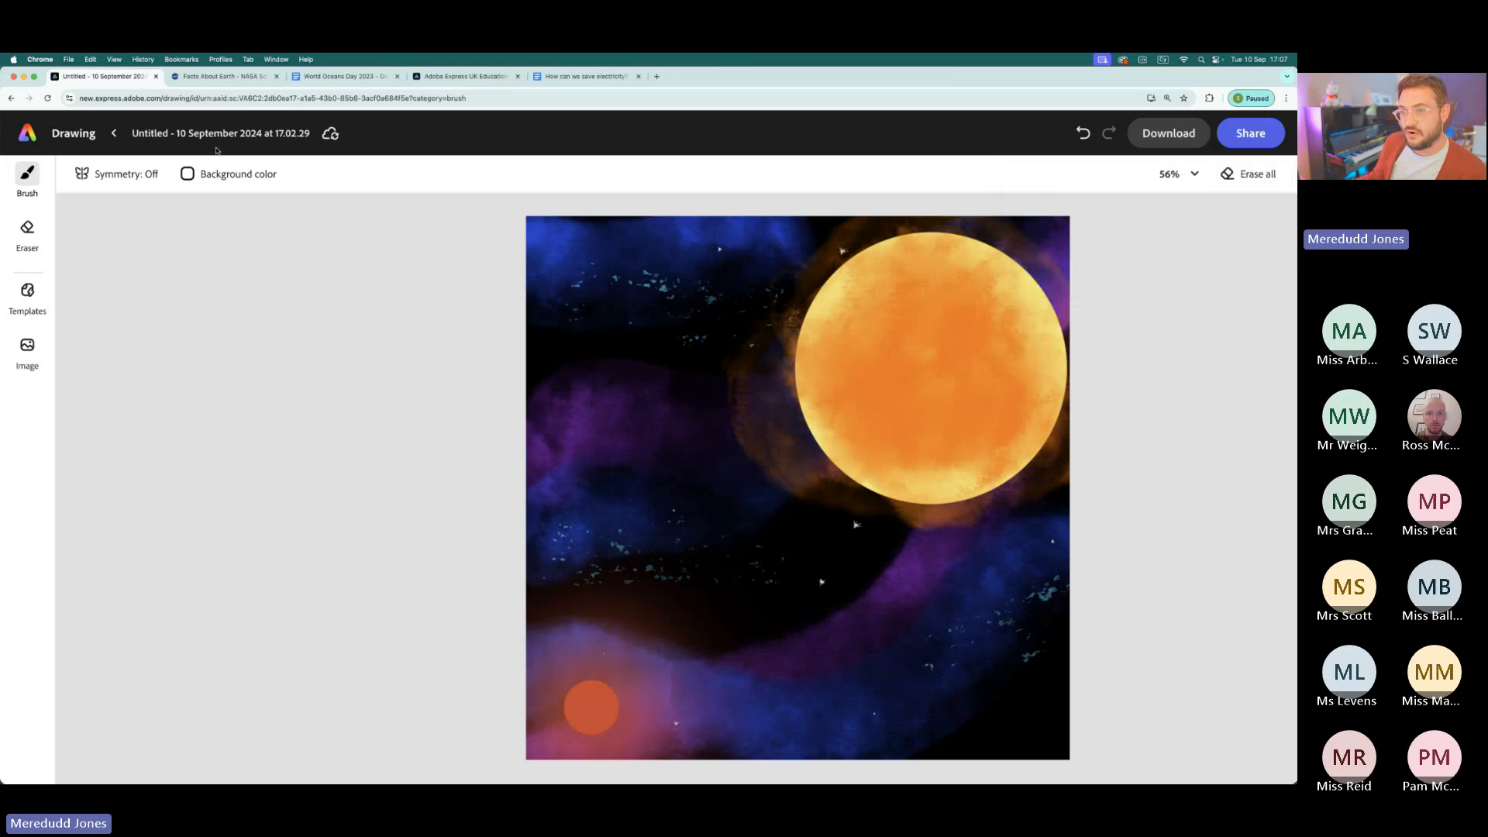
{"action": "left_click", "coordinate": [244, 135]}
{"action": "double_click", "coordinate": [213, 137]}
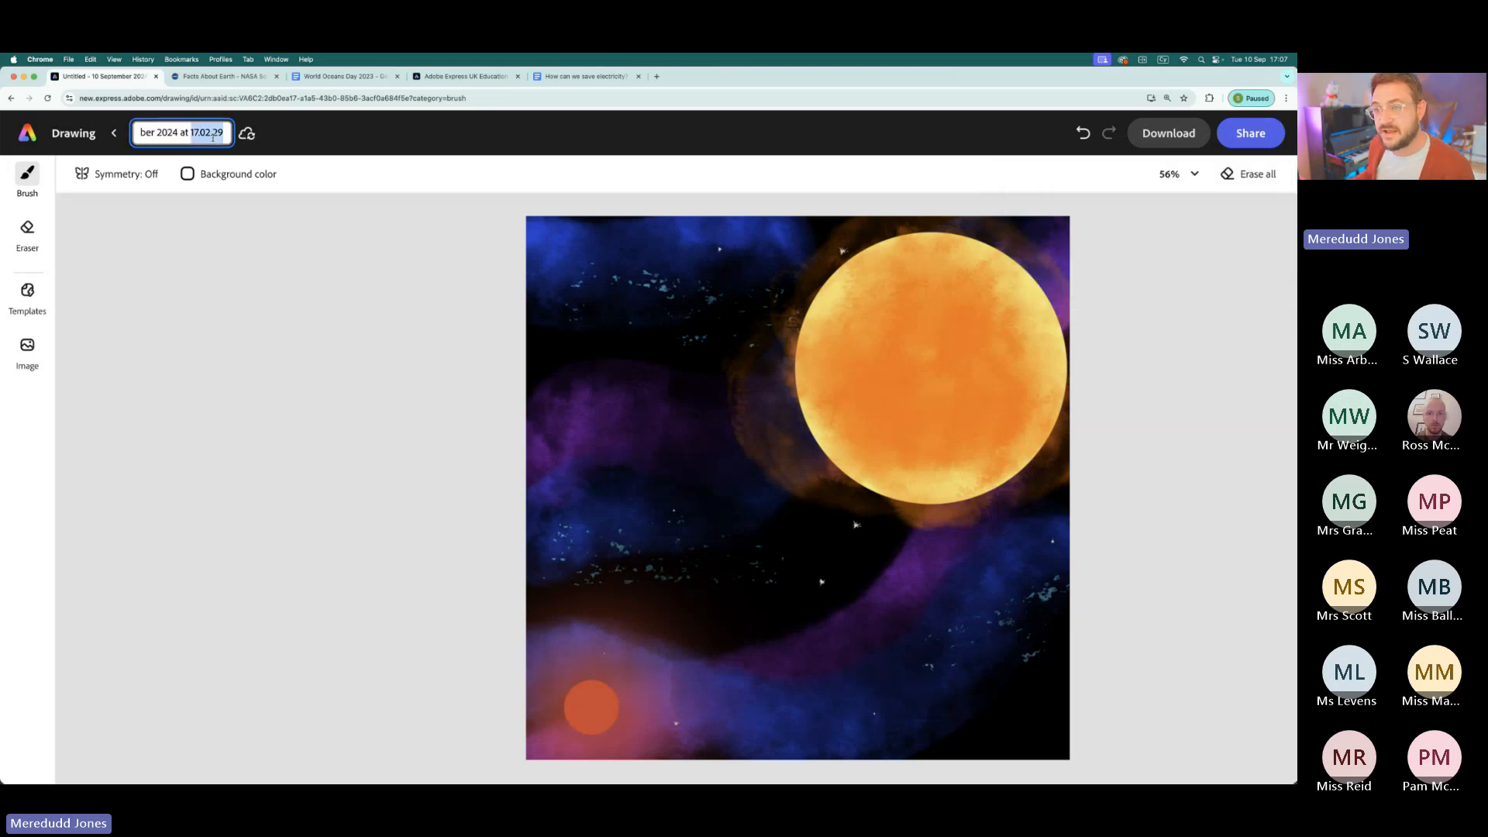
{"action": "triple_click", "coordinate": [213, 137]}
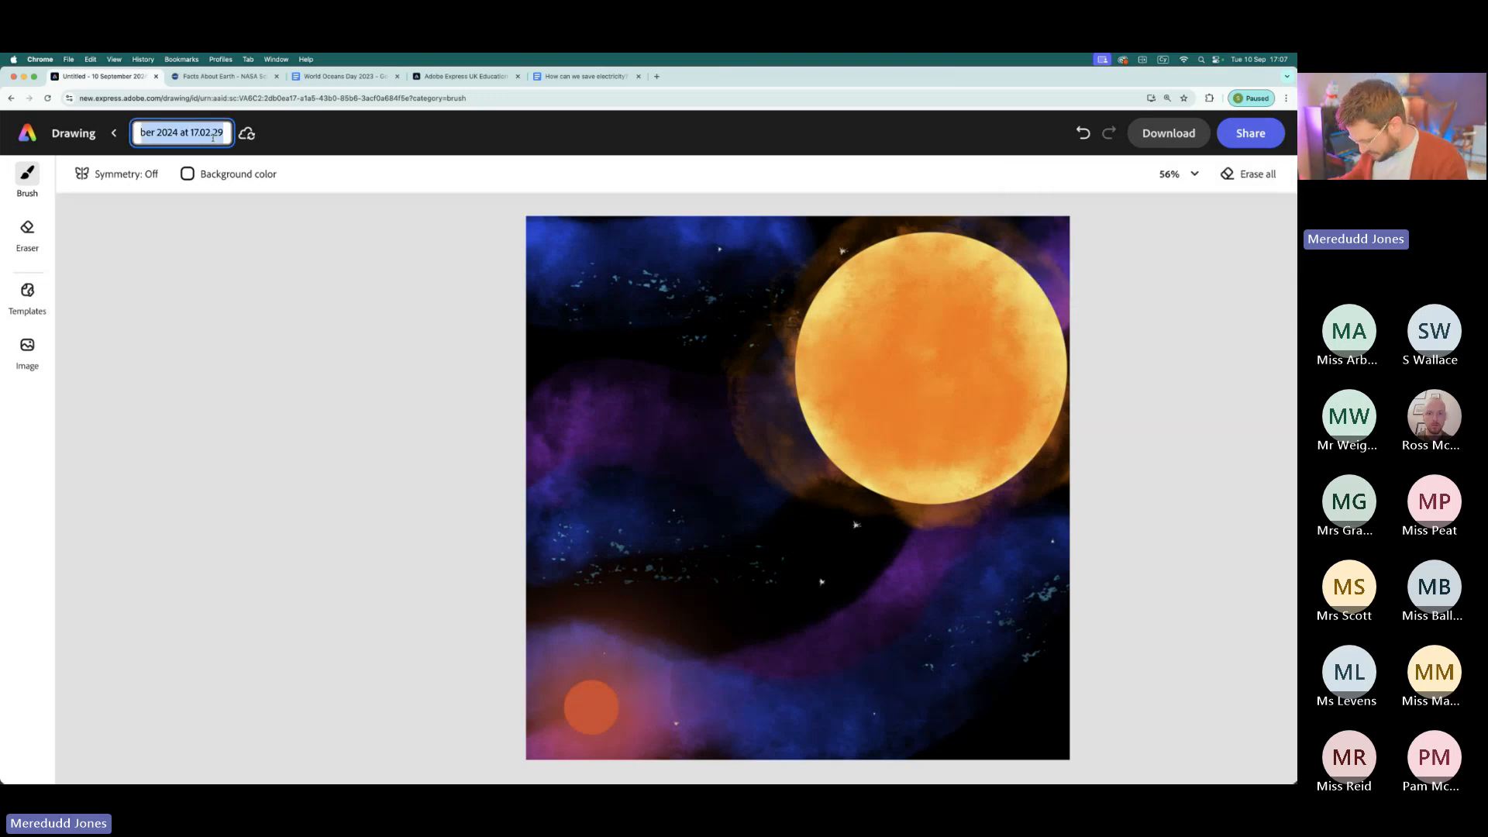
{"action": "left_click", "coordinate": [248, 338]}
- Leave the drawing and reopen the Earth video project with the astronaut from the saved files
{"action": "left_click", "coordinate": [32, 139]}
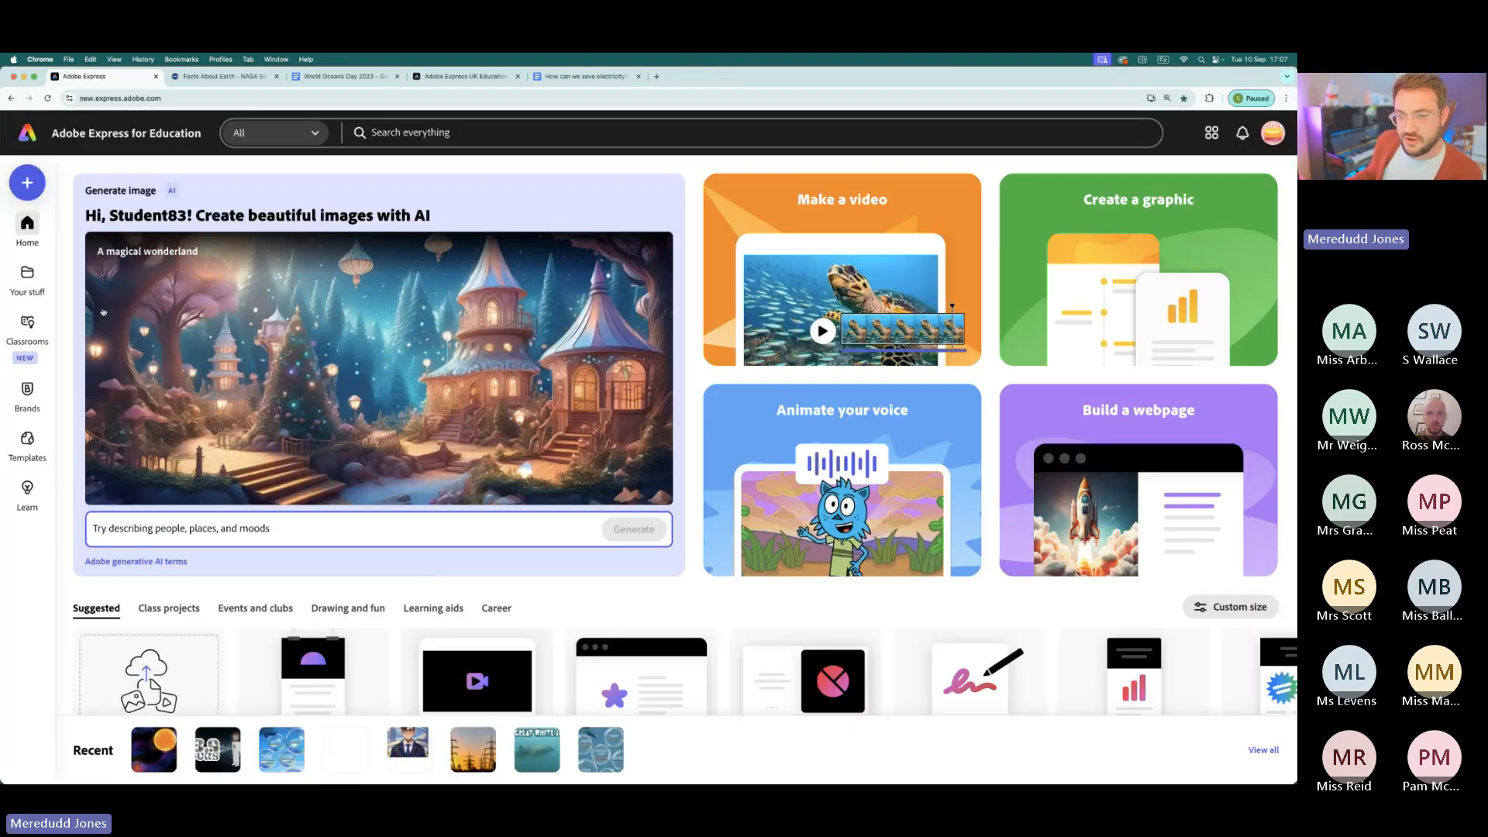
{"action": "left_click", "coordinate": [27, 277]}
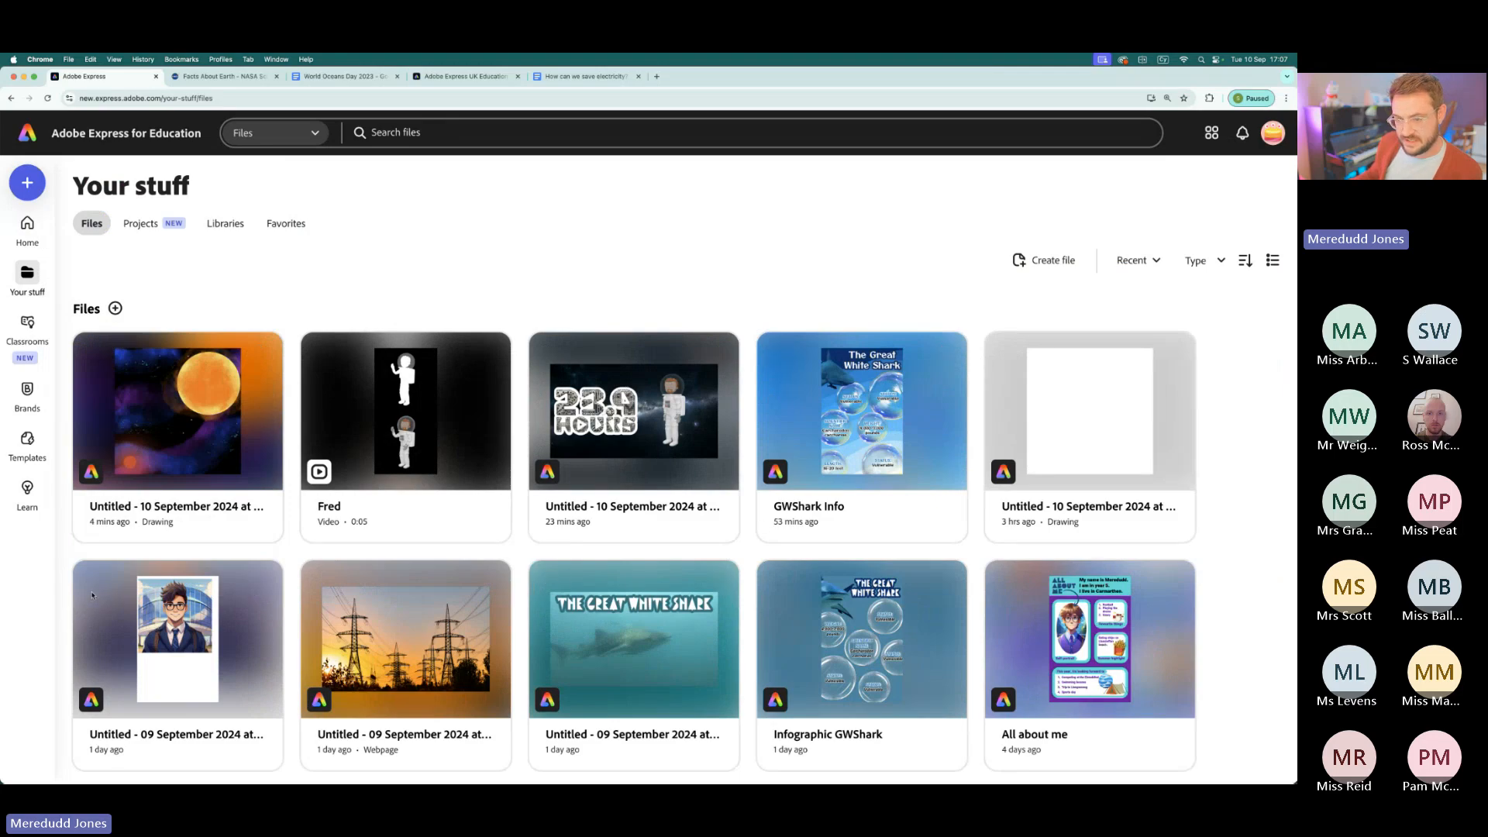
{"action": "left_click", "coordinate": [595, 450]}
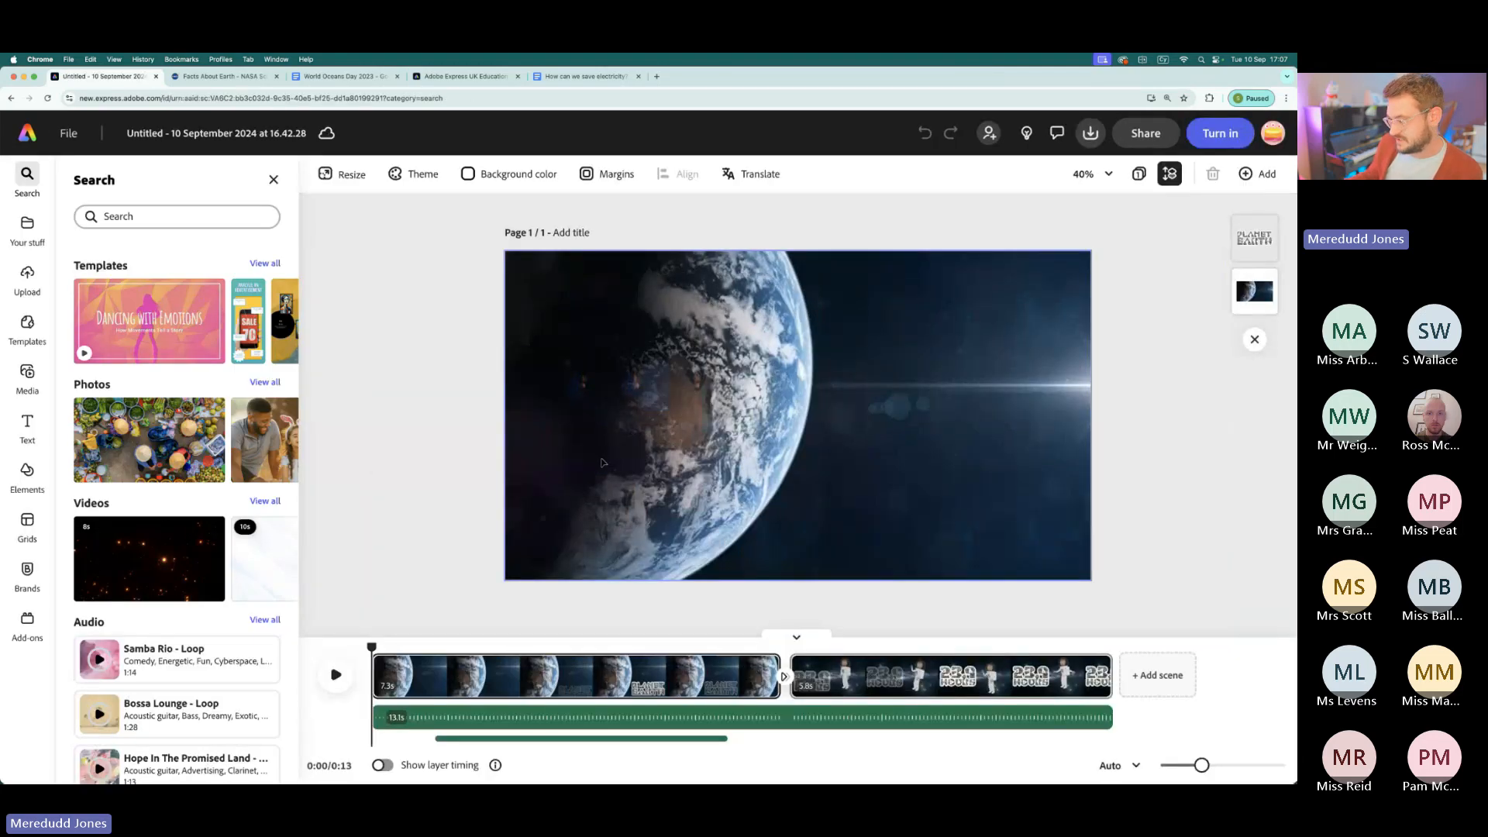
- Add a new scene to the end of the video and insert the galaxy drawing as its page background
{"action": "left_click", "coordinate": [1157, 674]}
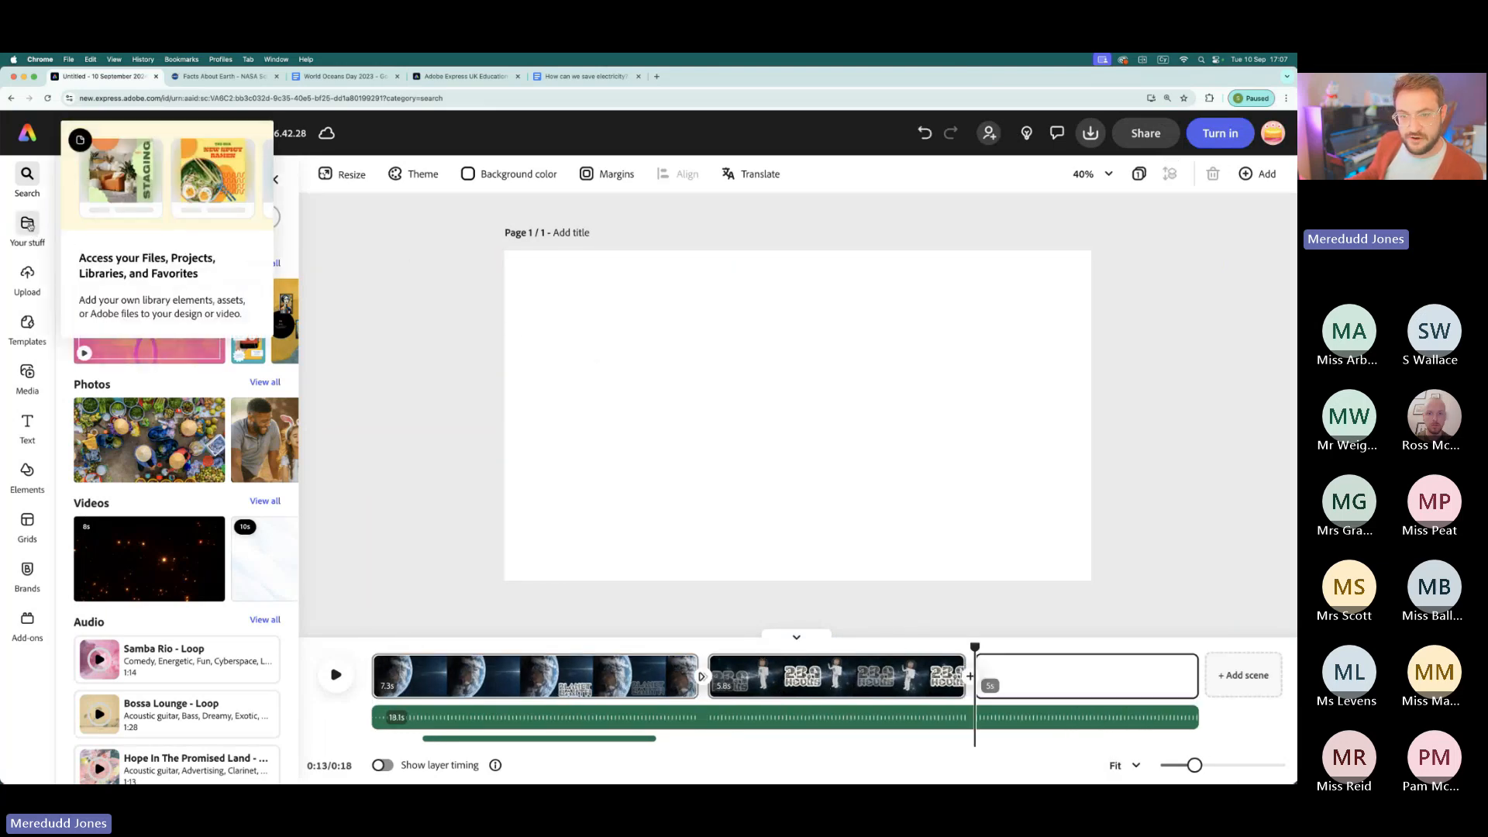
{"action": "left_click", "coordinate": [27, 227]}
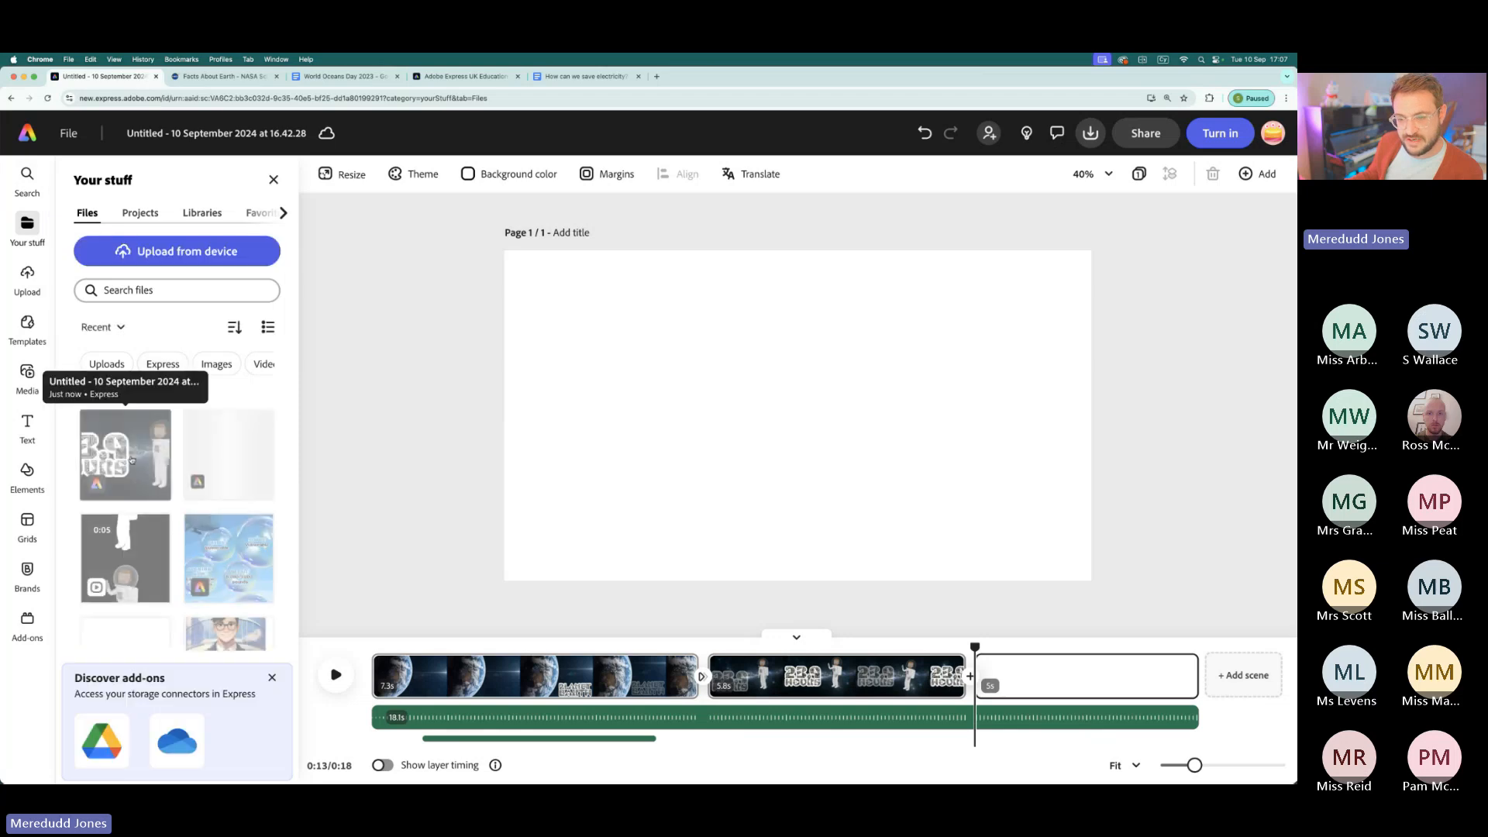
{"action": "left_click", "coordinate": [244, 443]}
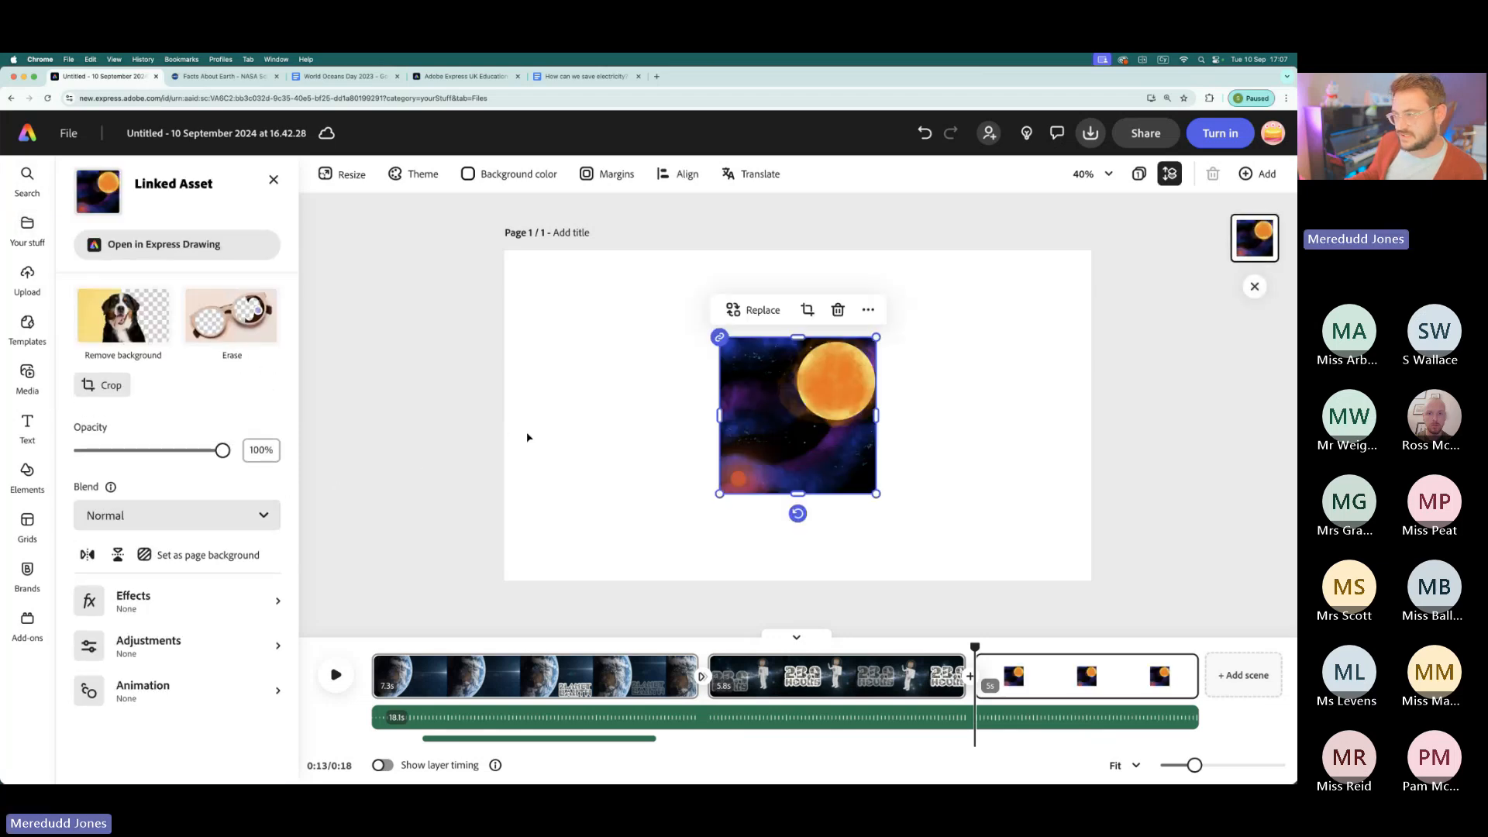
{"action": "left_click", "coordinate": [216, 549]}
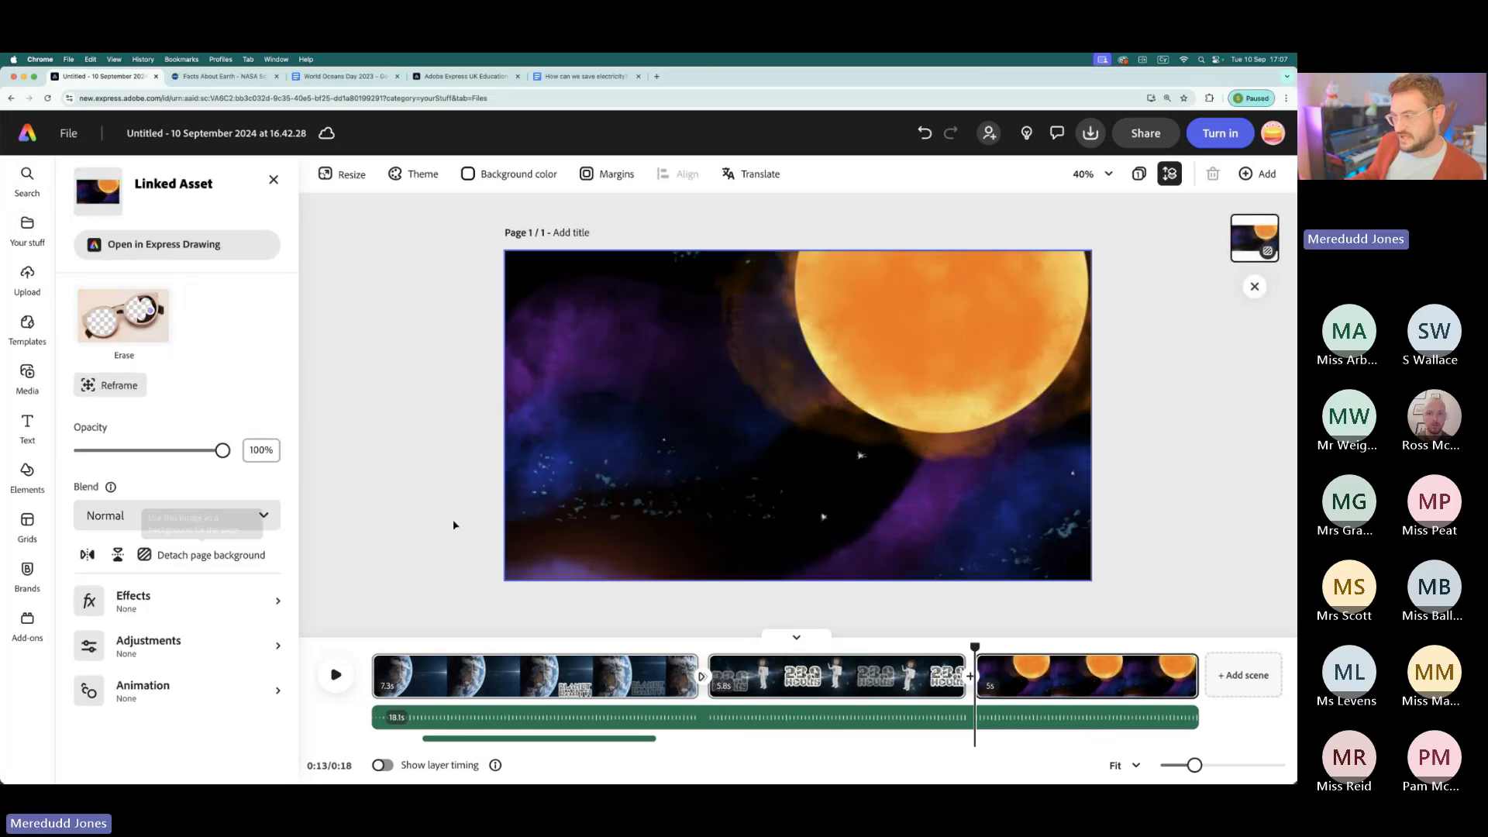
{"action": "left_click", "coordinate": [417, 394]}
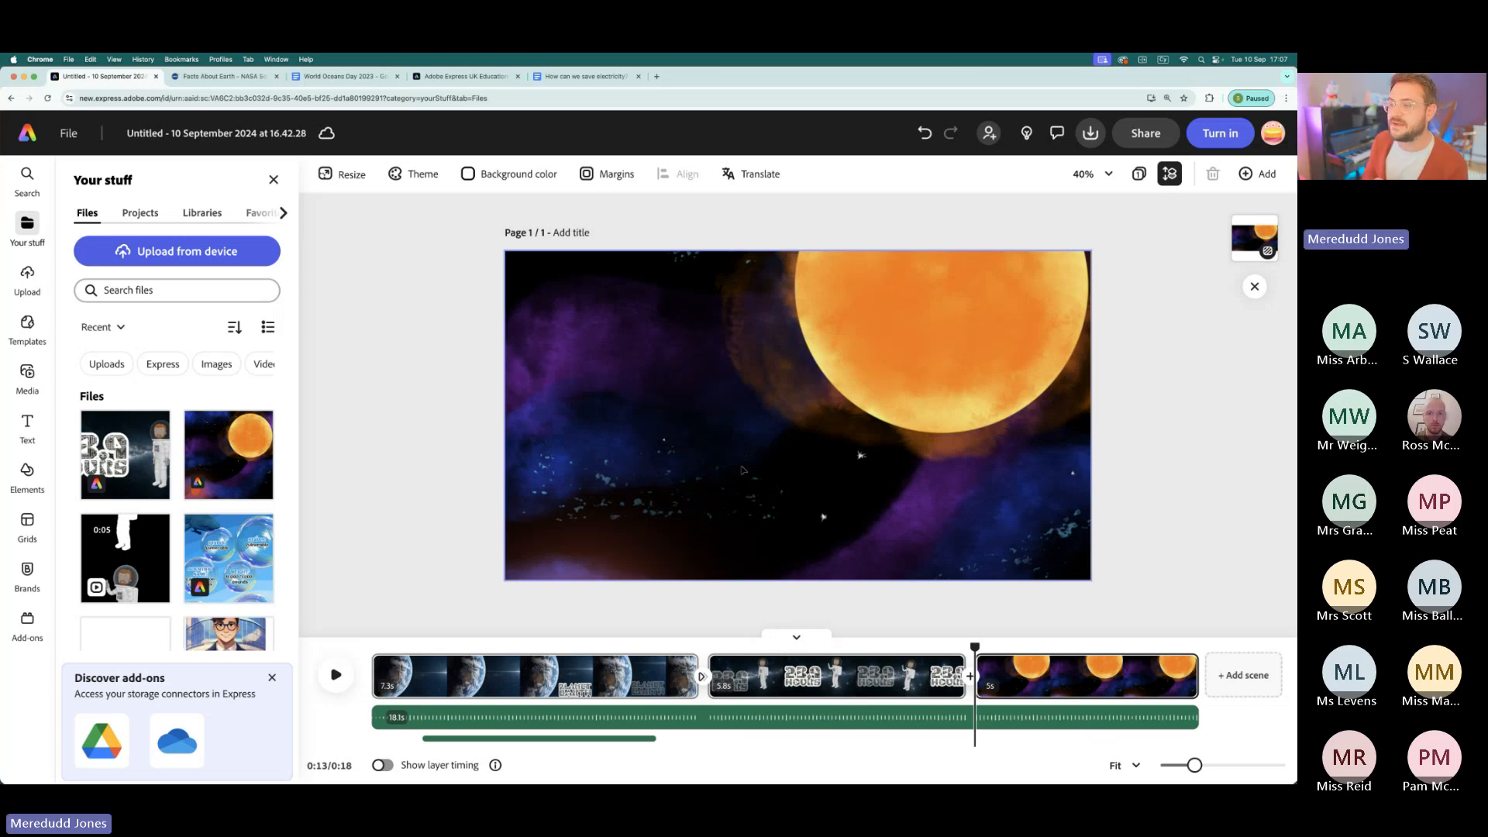
- Shift the galaxy background upwards within the new scene so that the small red-orange planet is in frame
{"action": "left_click", "coordinate": [963, 388]}
{"action": "left_click_drag", "start_coordinate": [967, 416], "coordinate": [967, 325]}
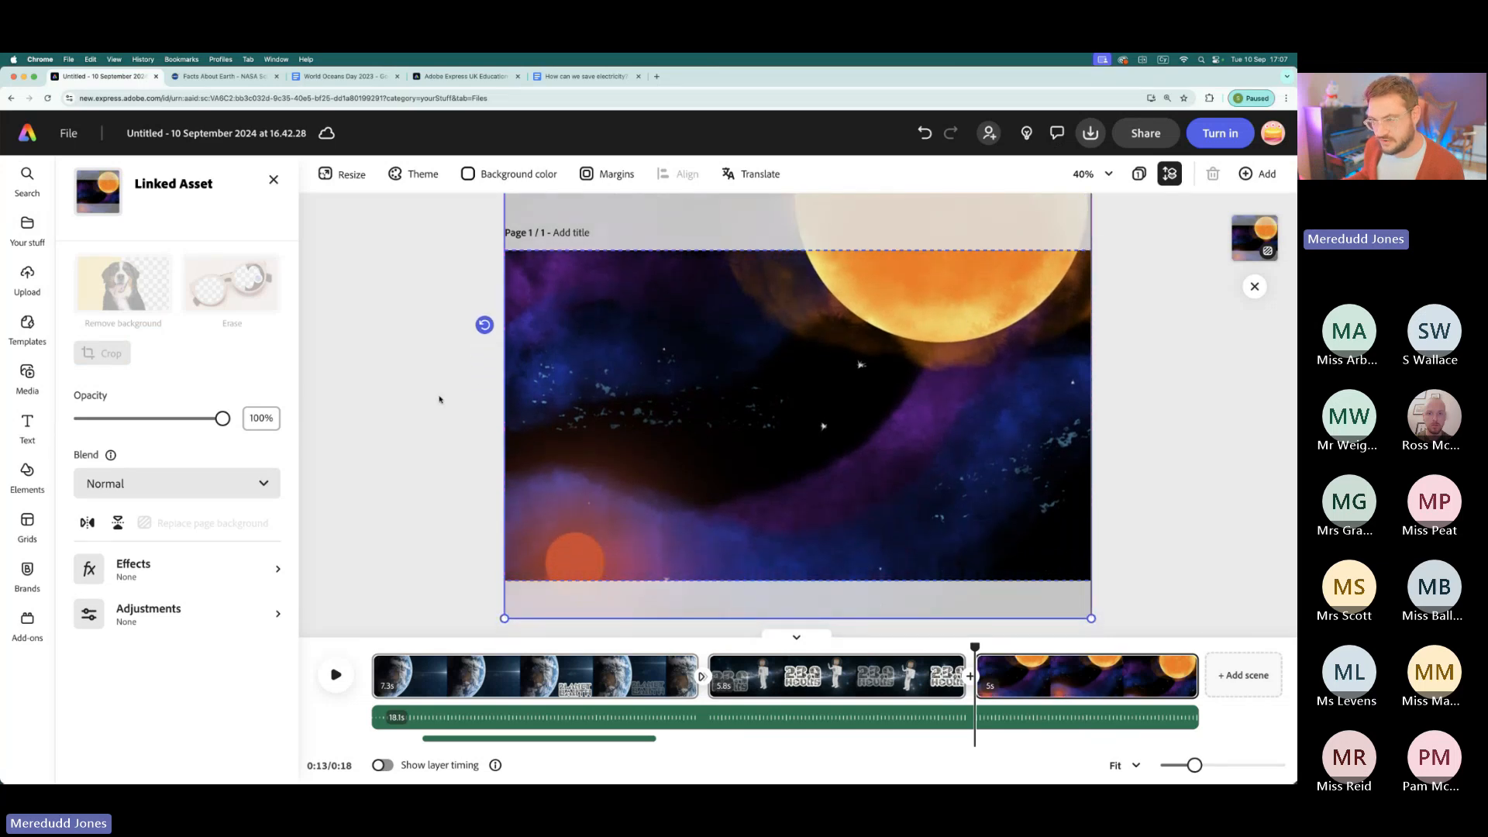
{"action": "left_click", "coordinate": [433, 454]}
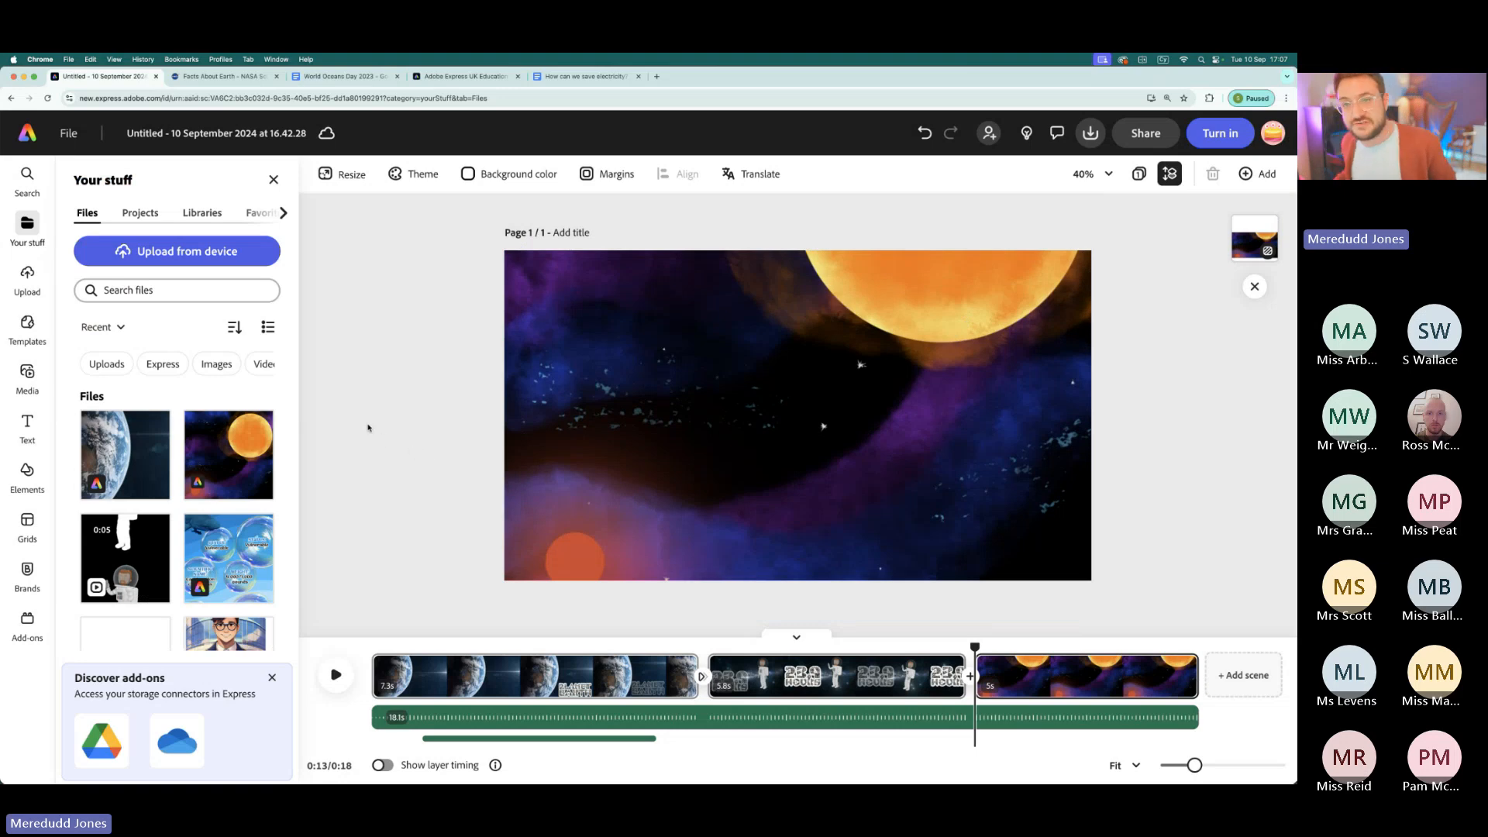
- Return to the home page, switch to the Google Docs document "How can we save electricity?" and review its headings and paragraphs
{"action": "left_click", "coordinate": [26, 138]}
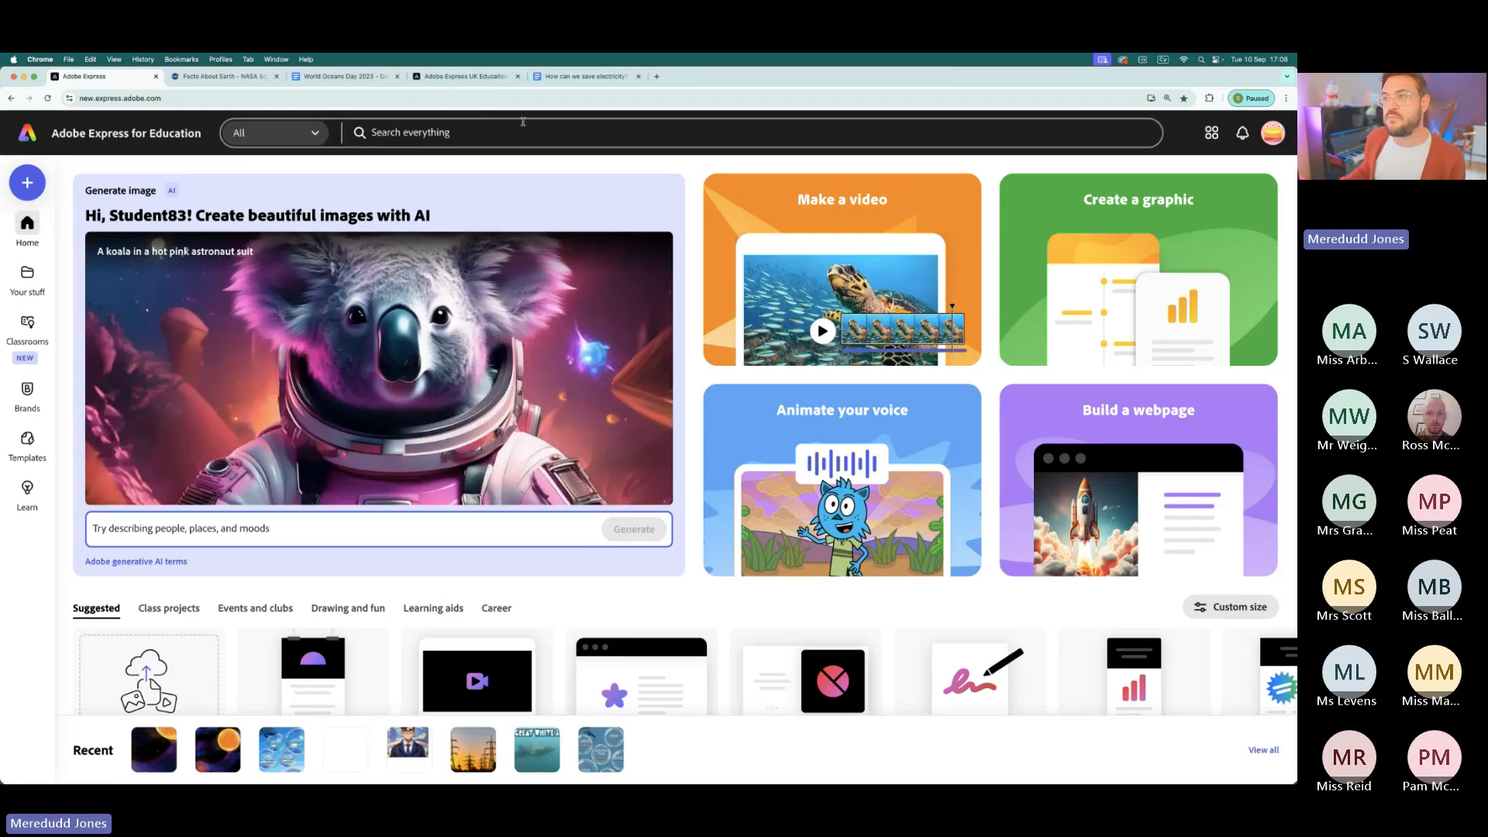
{"action": "left_click", "coordinate": [586, 76]}
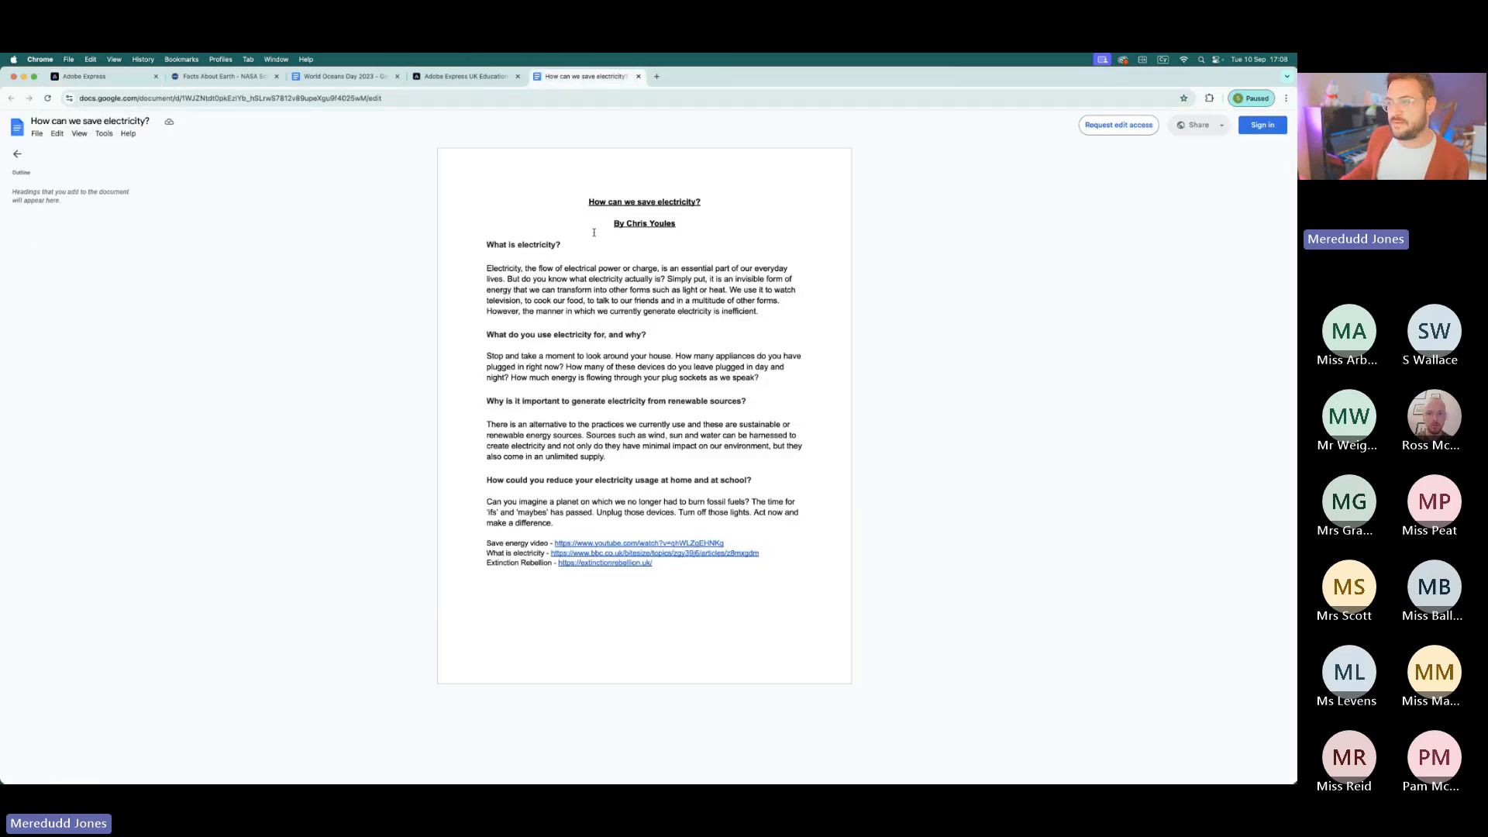
{"action": "left_click_drag", "start_coordinate": [590, 201], "coordinate": [818, 522]}
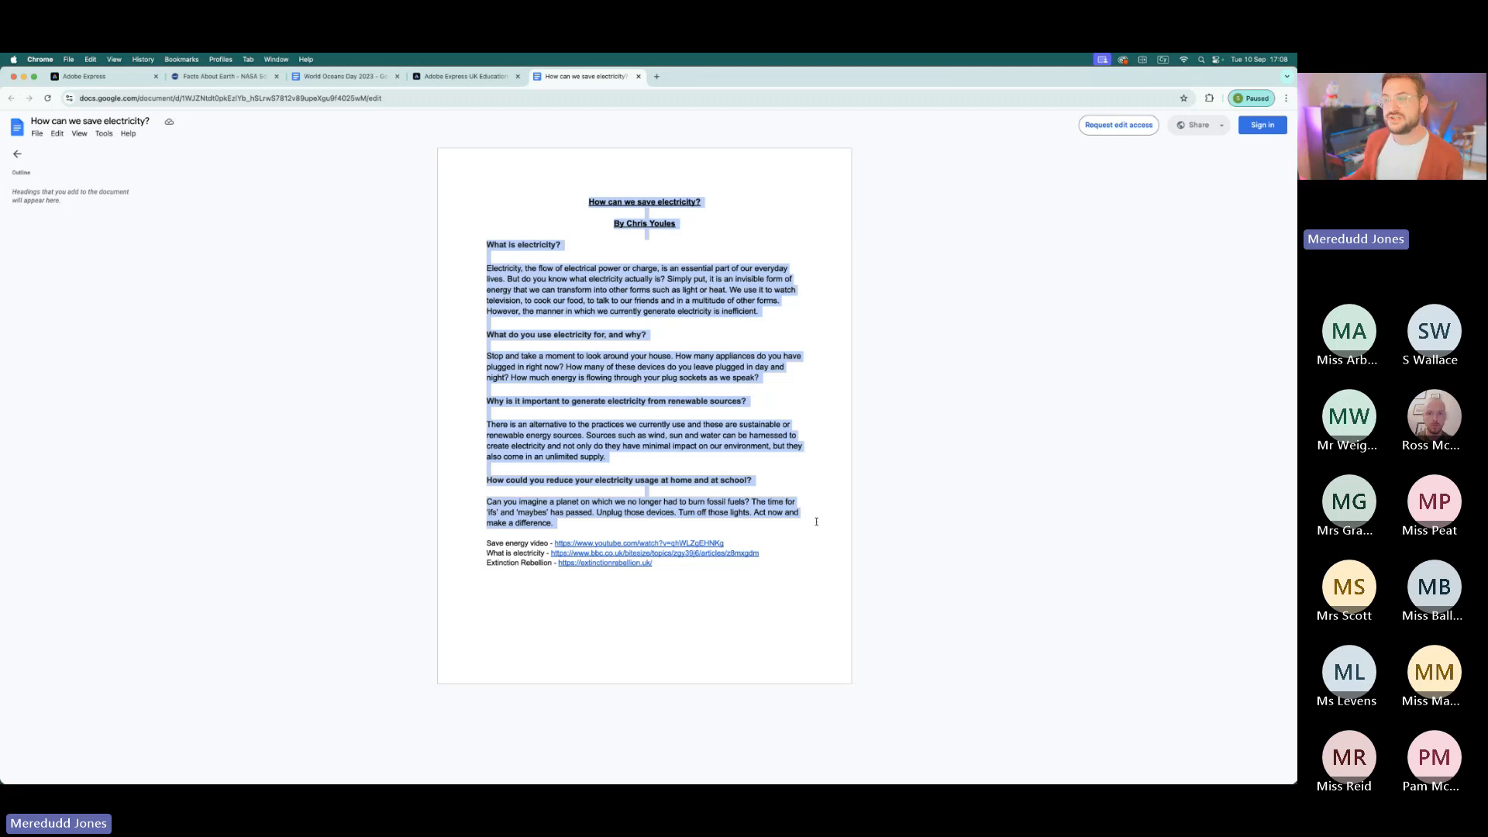
{"action": "left_click", "coordinate": [760, 352]}
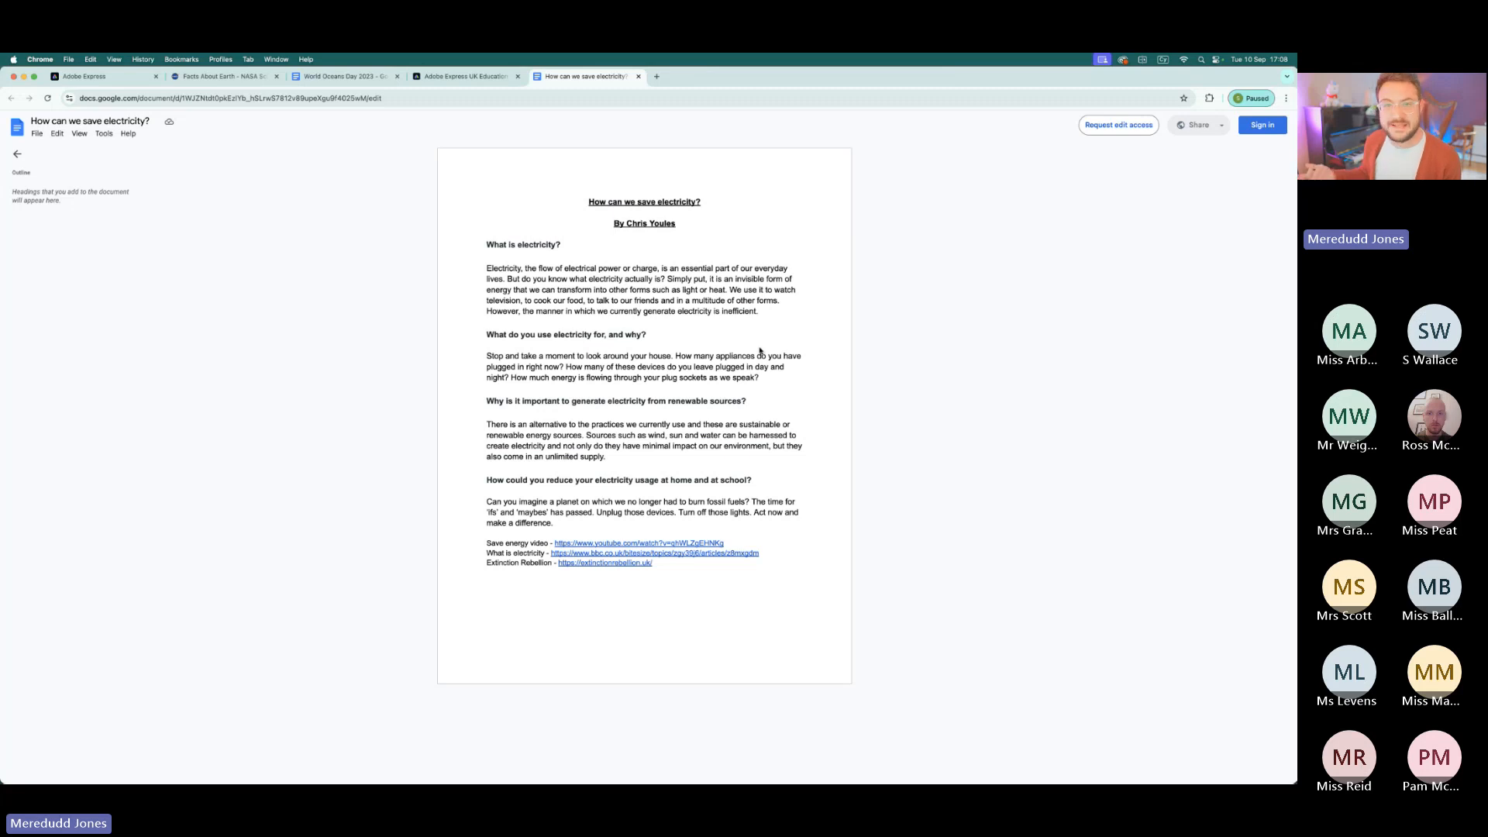
{"action": "left_click_drag", "start_coordinate": [586, 203], "coordinate": [784, 436]}
{"action": "left_click", "coordinate": [723, 376]}
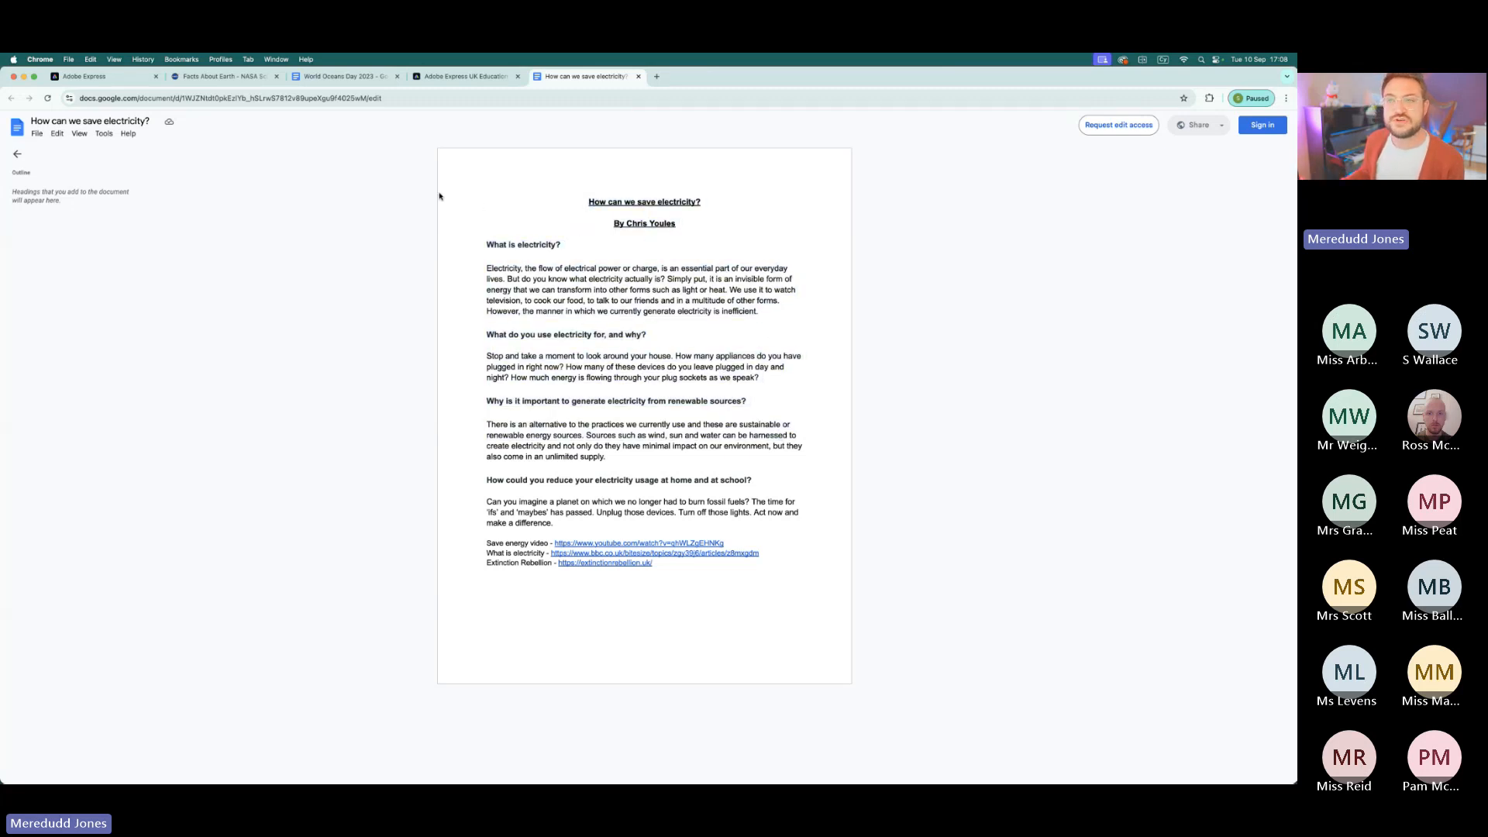
- Switch back to Adobe Express and create a new webpage from scratch instead of from a template
{"action": "left_click", "coordinate": [116, 75]}
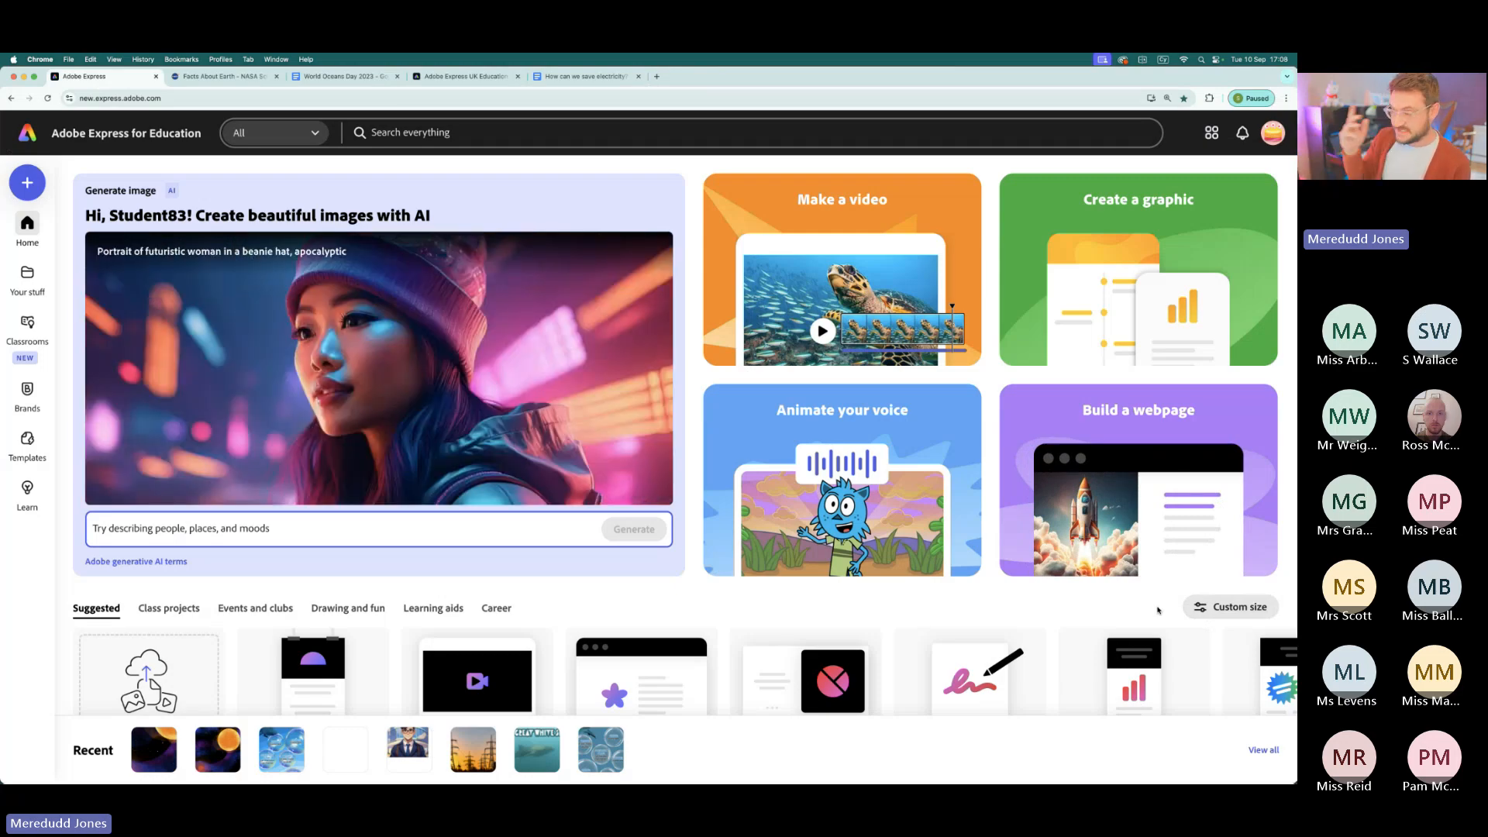
{"action": "left_click", "coordinate": [1131, 432]}
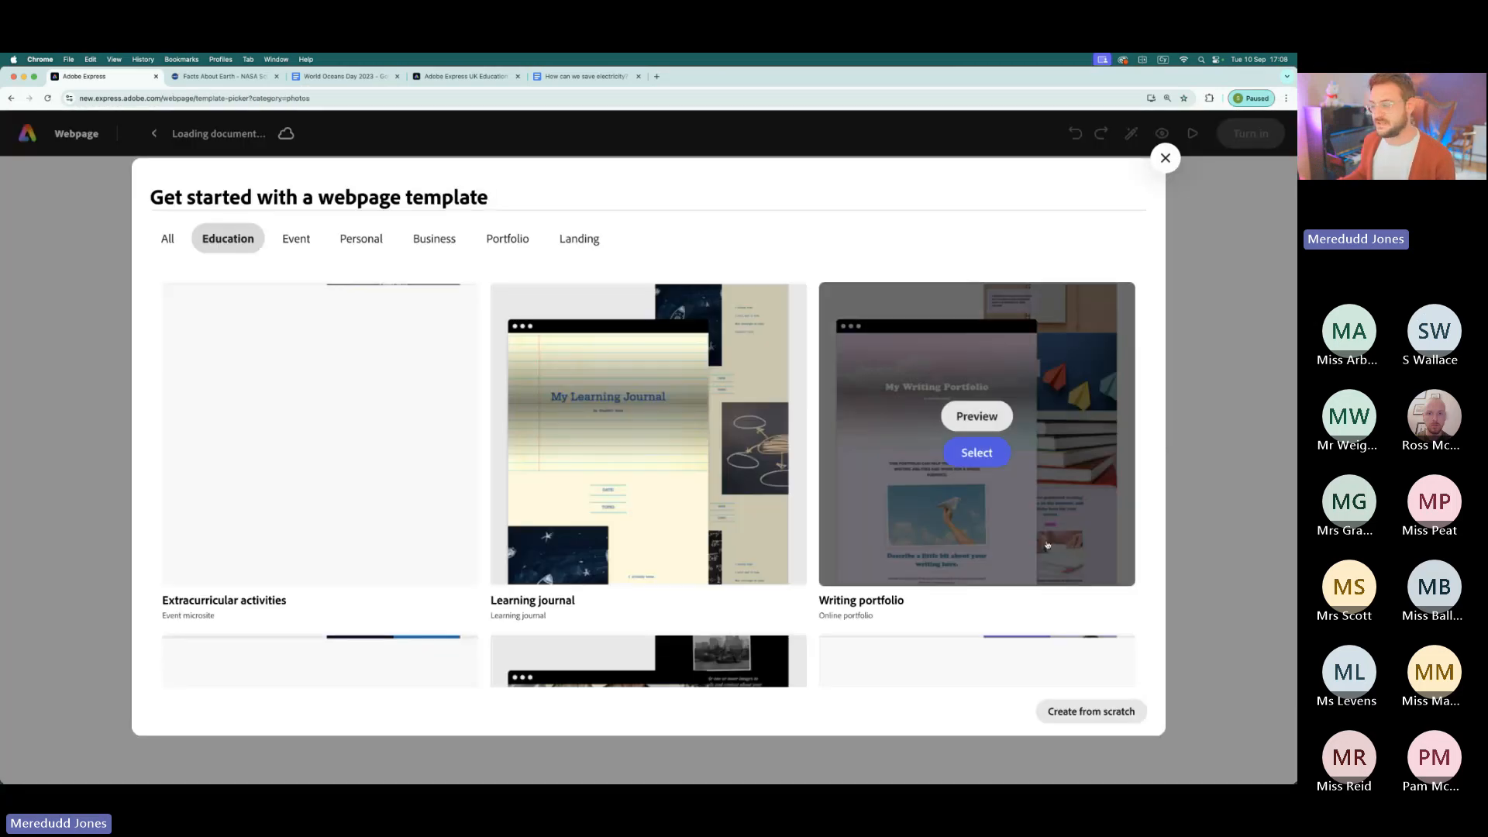
{"action": "left_click", "coordinate": [1092, 711]}
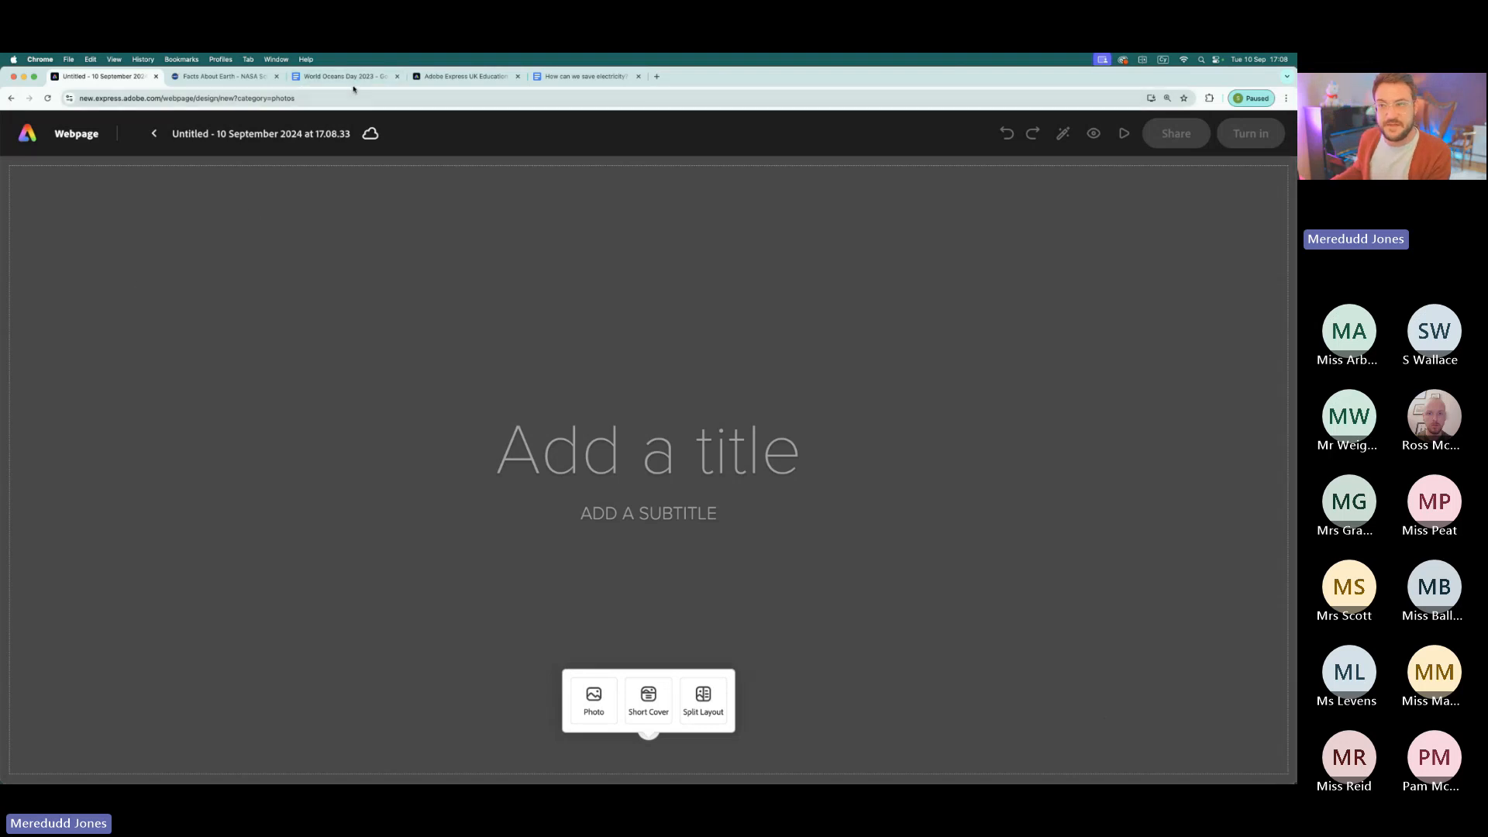
- Copy the heading "How can we save electricity?" from the Google Docs document into the webpage's title
{"action": "left_click", "coordinate": [596, 77]}
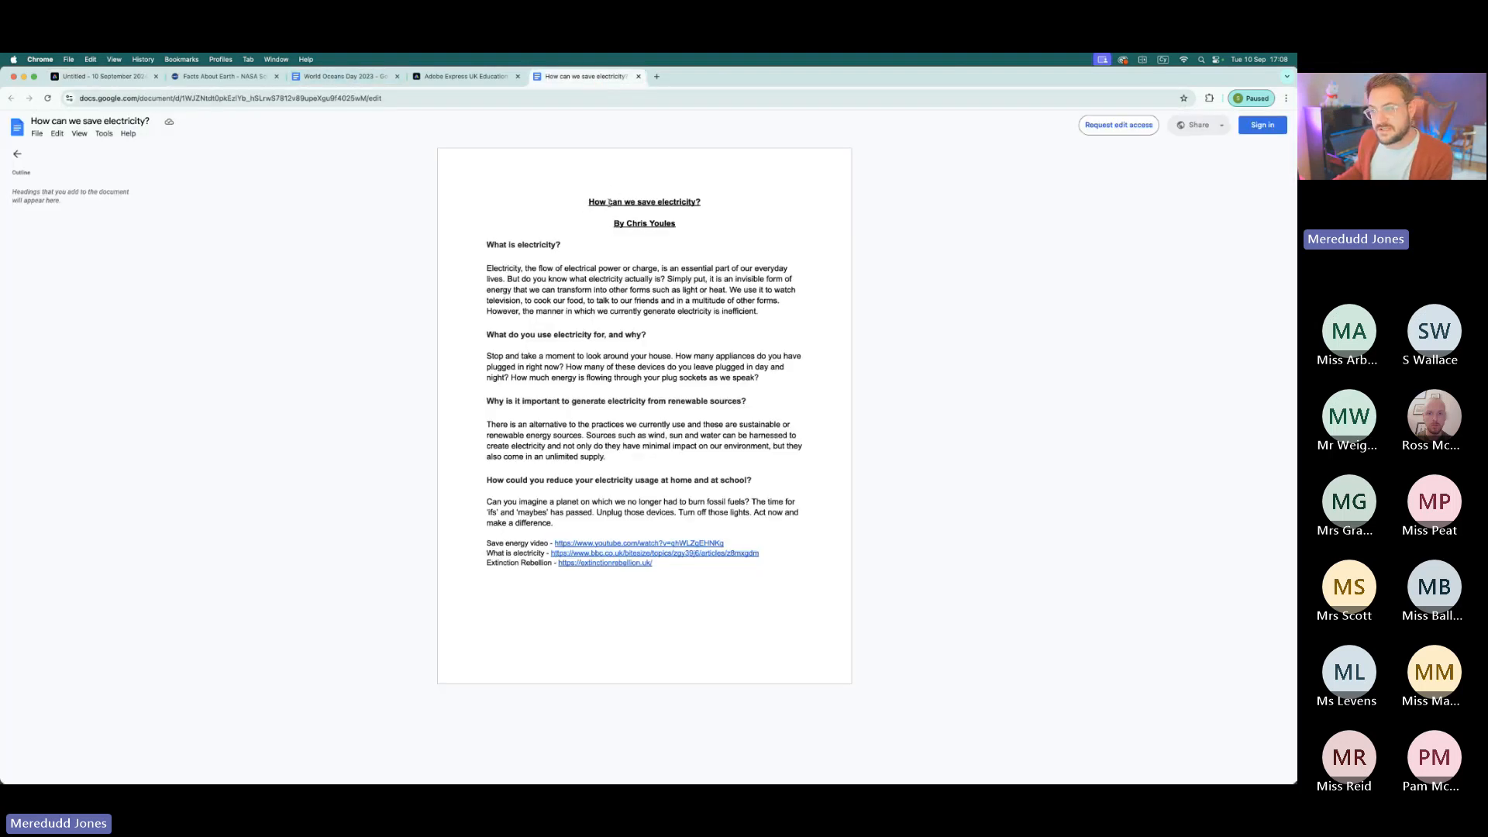
{"action": "triple_click", "coordinate": [608, 201]}
{"action": "key", "text": "super+c"}
{"action": "left_click", "coordinate": [100, 76]}
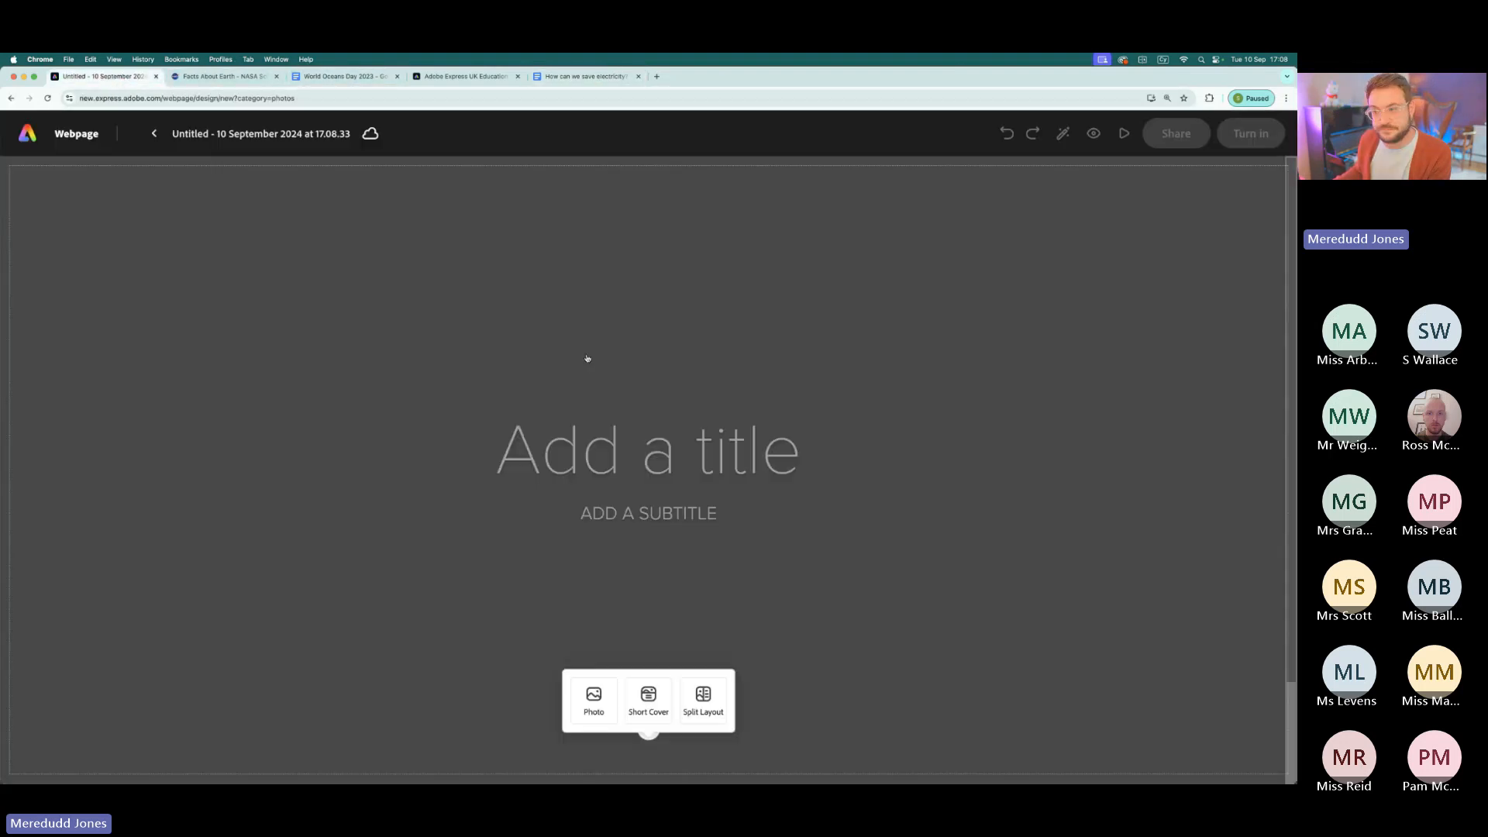
{"action": "left_click", "coordinate": [619, 460]}
{"action": "key", "text": "super+v"}
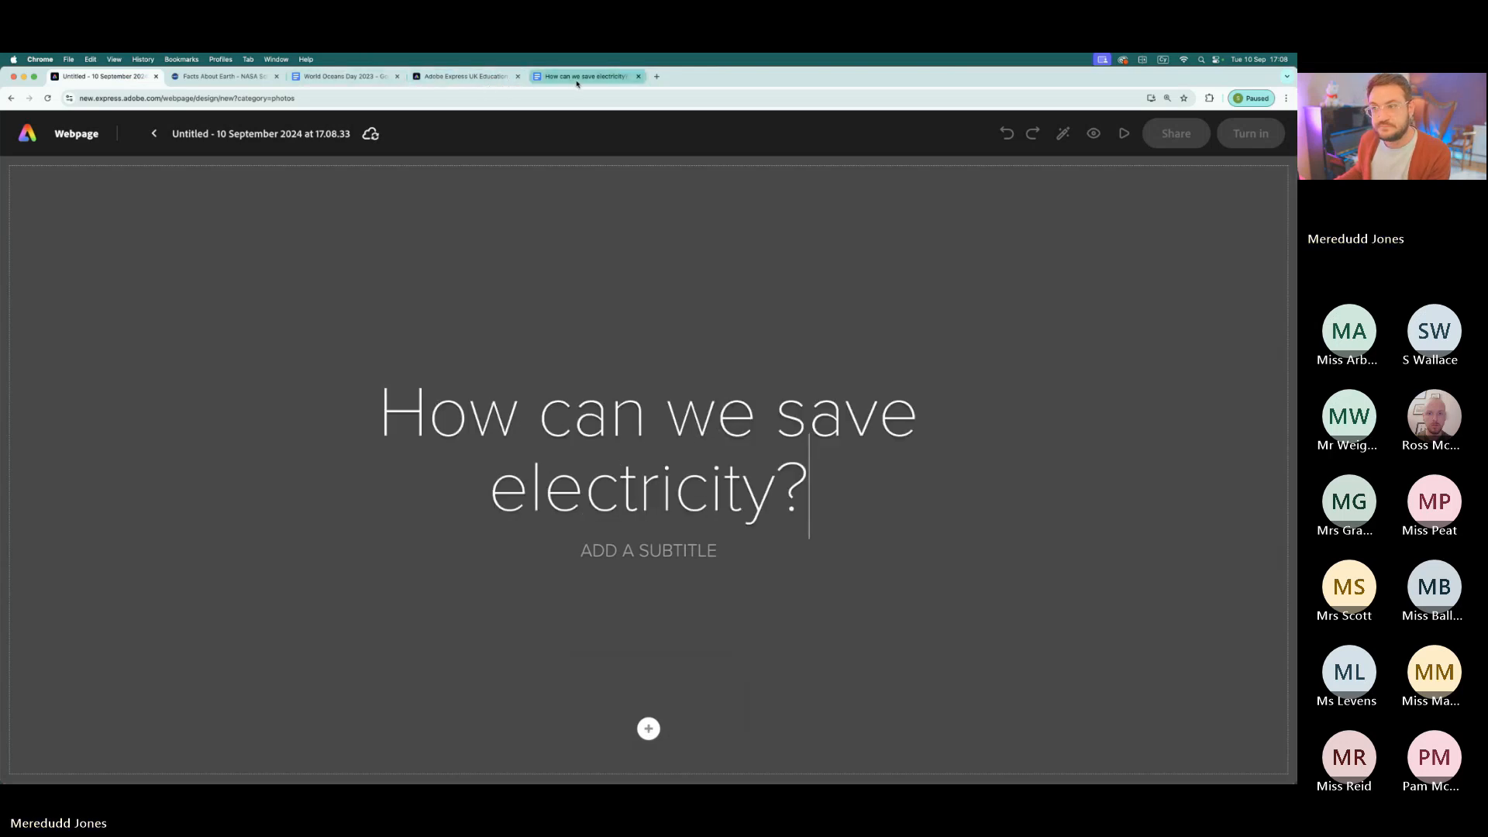
- Copy the author byline from the Google Docs document into the webpage's subtitle
{"action": "left_click", "coordinate": [577, 80]}
{"action": "left_click_drag", "start_coordinate": [611, 224], "coordinate": [701, 223]}
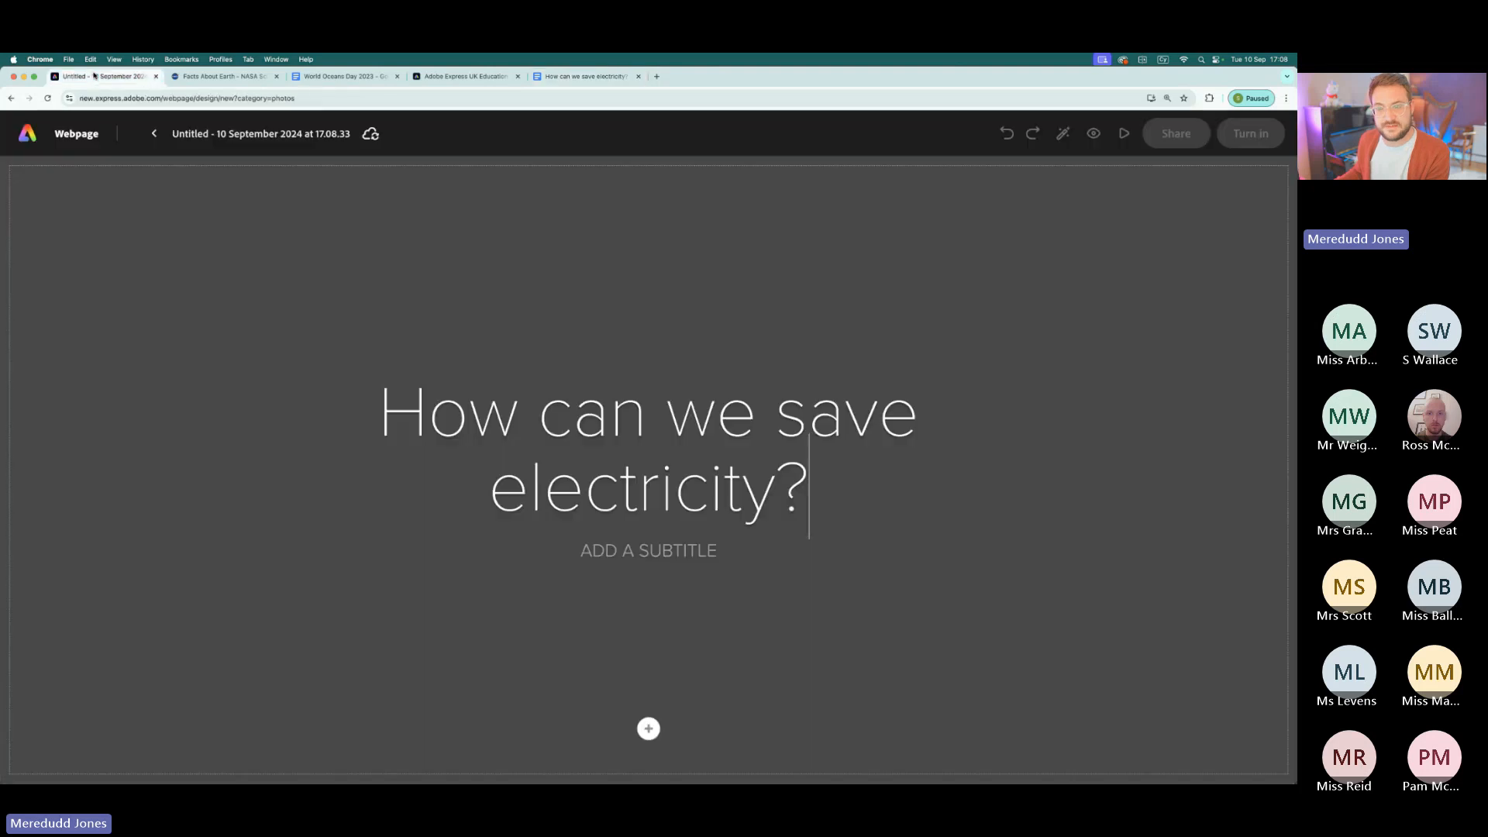
{"action": "left_click", "coordinate": [101, 76]}
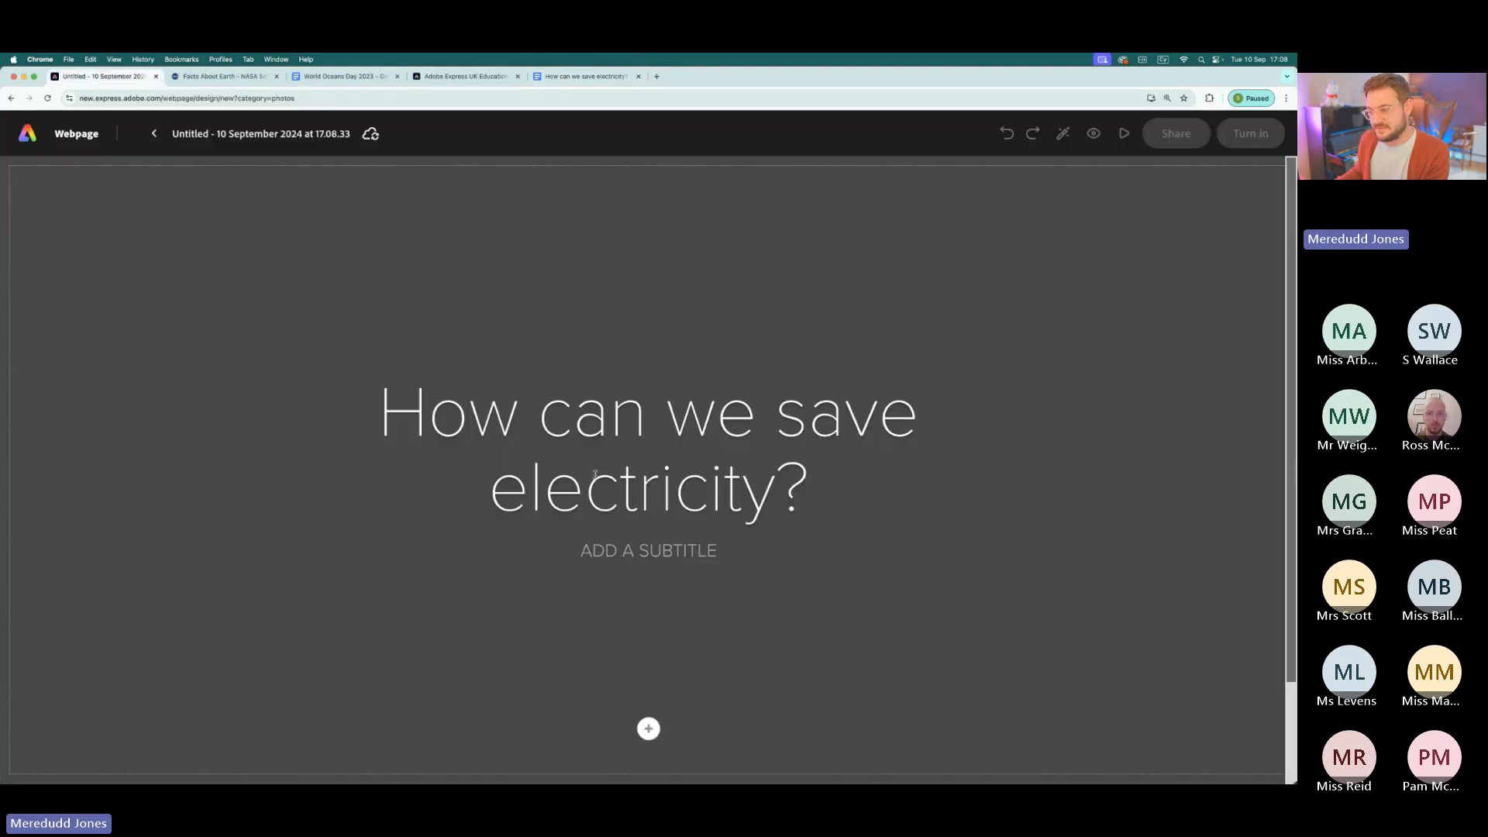
{"action": "left_click", "coordinate": [665, 550]}
{"action": "type", "text": "BY CHRIS YOULES"}
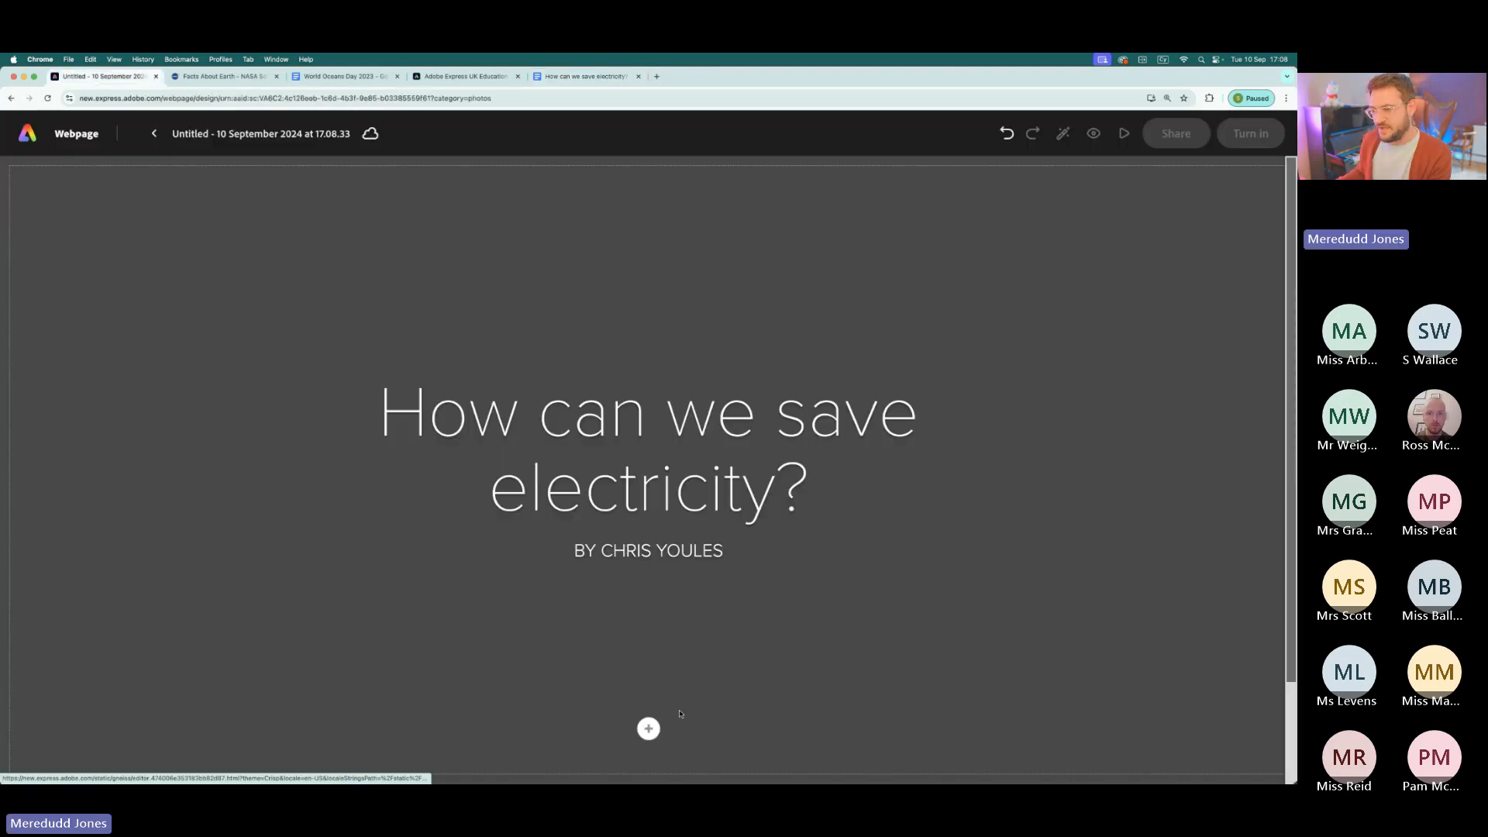
- Search the stock photos for "electricity" and set the orange sunset photo of pylons as the webpage's cover image
{"action": "left_click", "coordinate": [648, 729]}
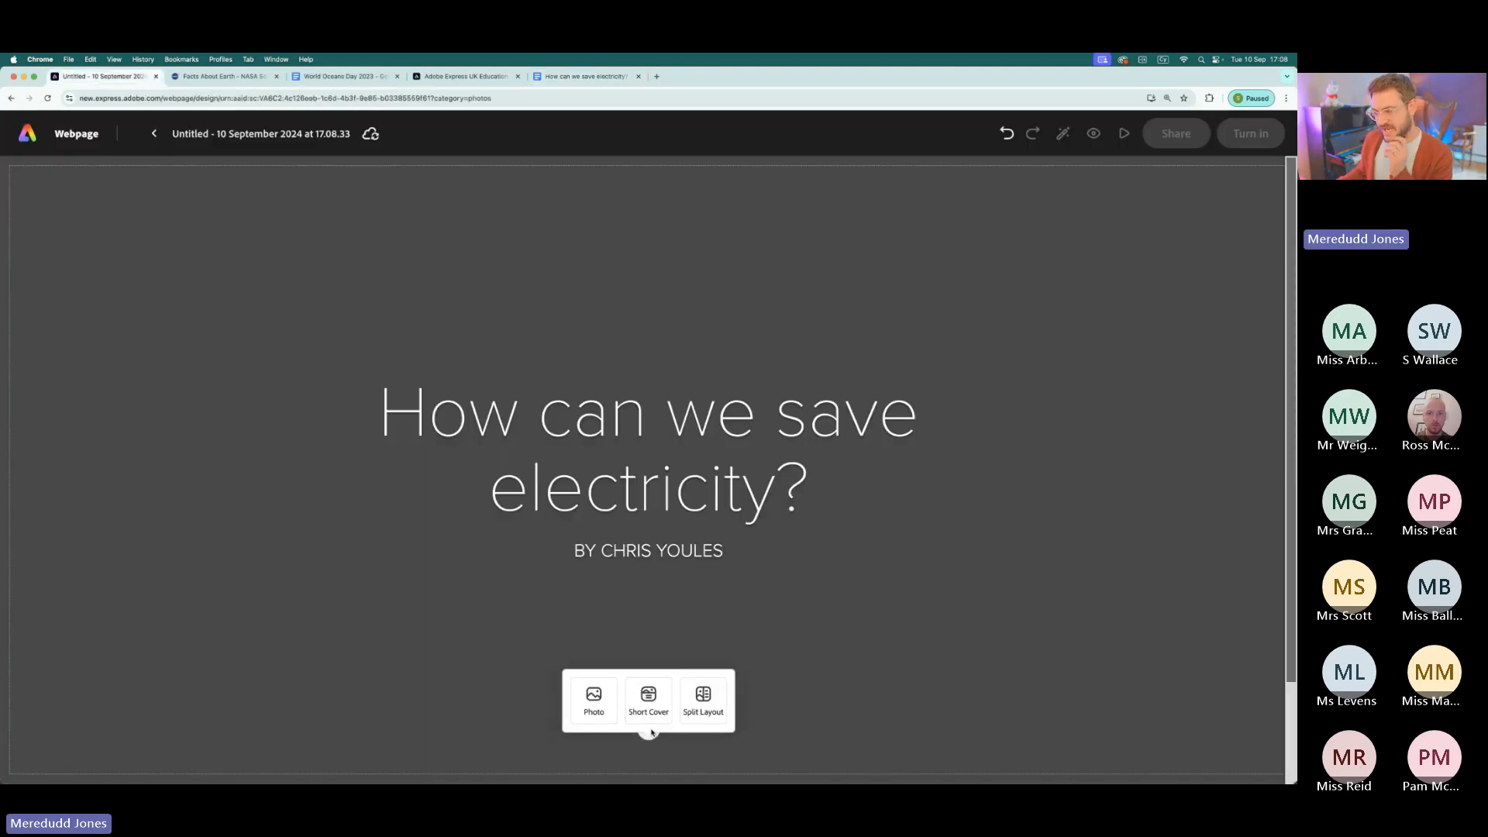
{"action": "left_click", "coordinate": [609, 707]}
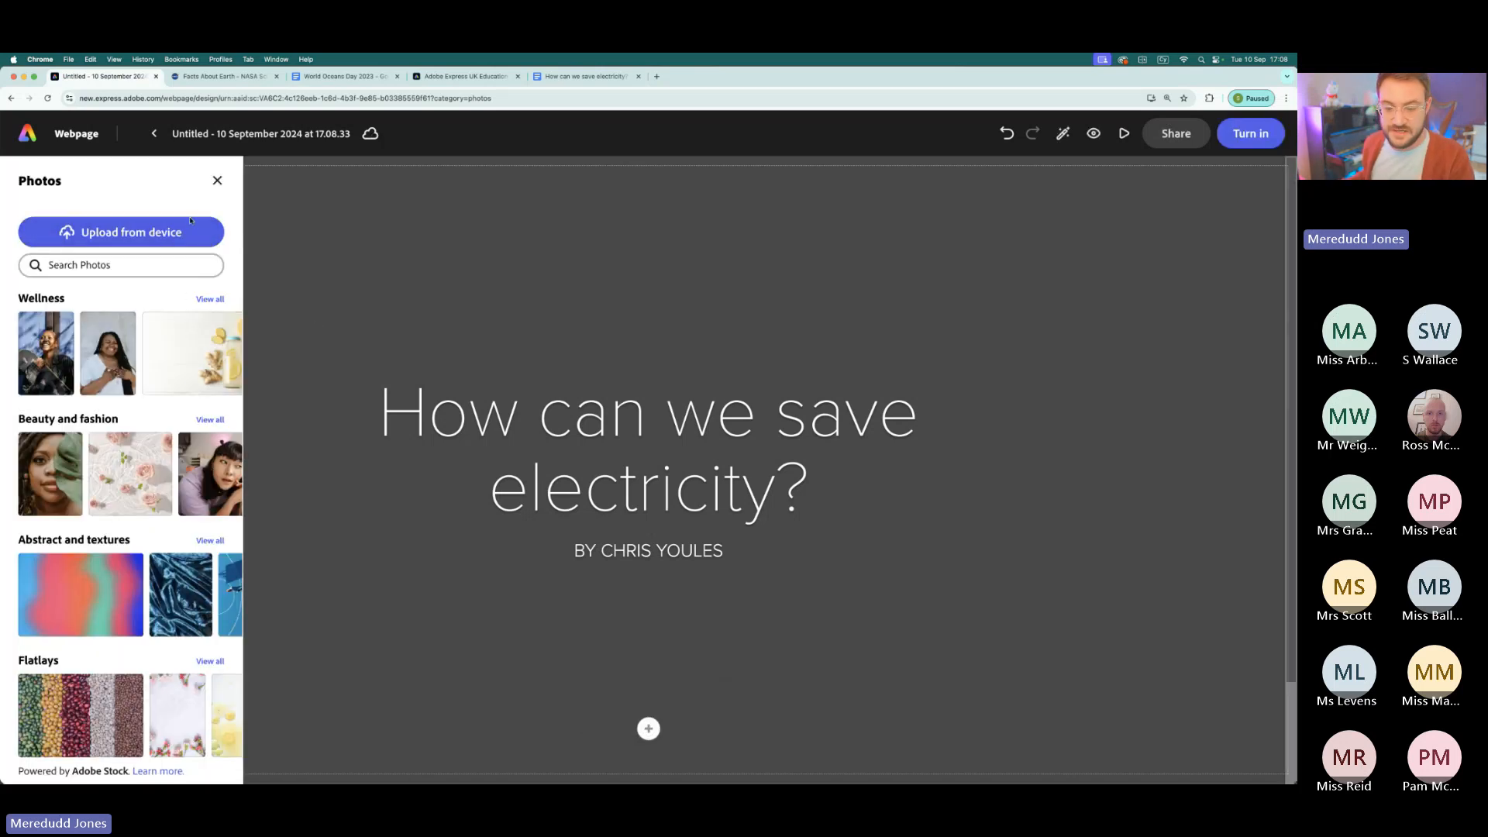
{"action": "left_click", "coordinate": [127, 262]}
{"action": "type", "text": "electri"}
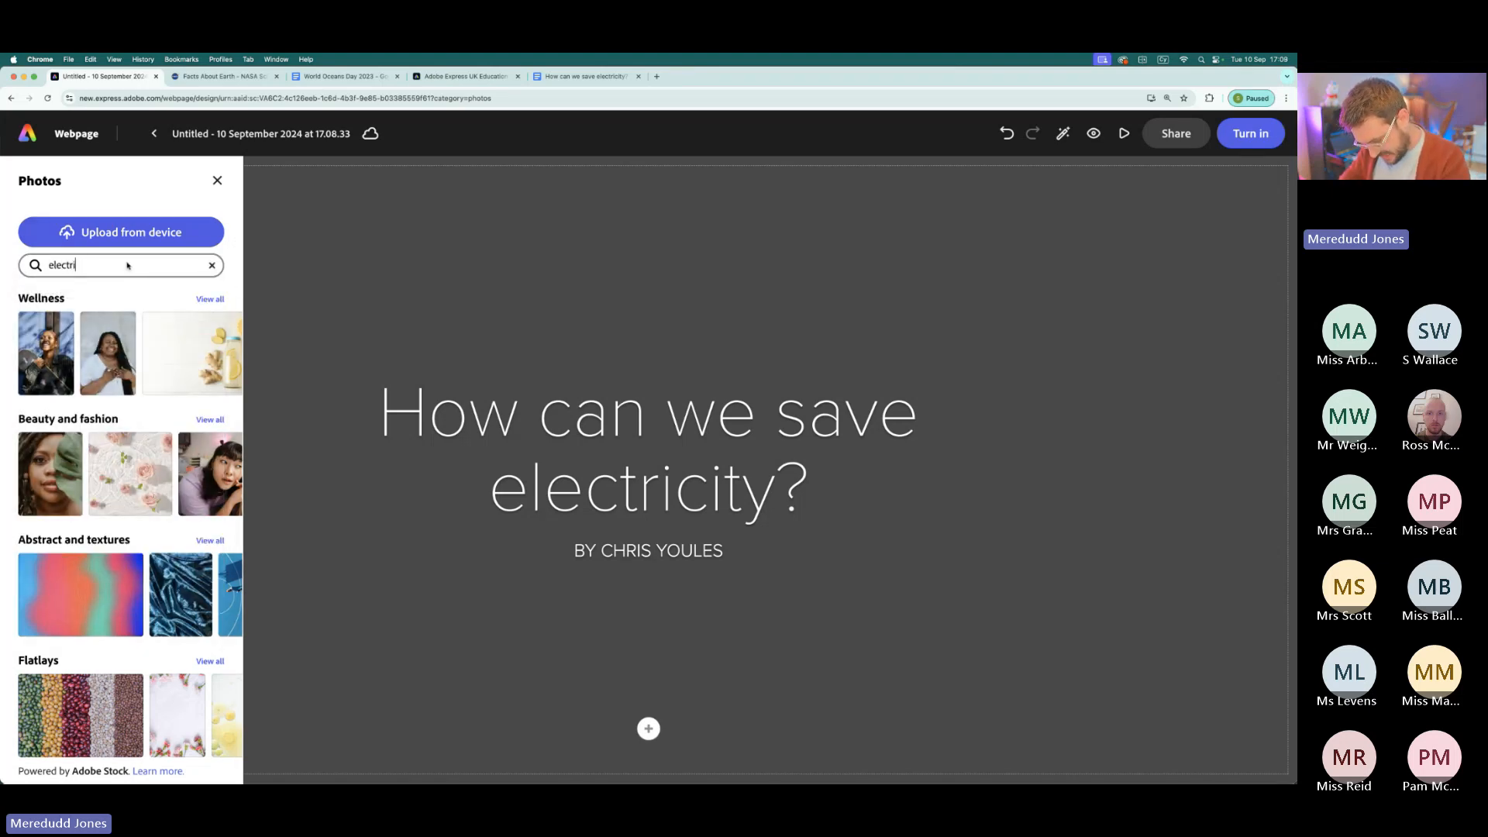
{"action": "type", "text": "city"}
{"action": "key", "text": "Return"}
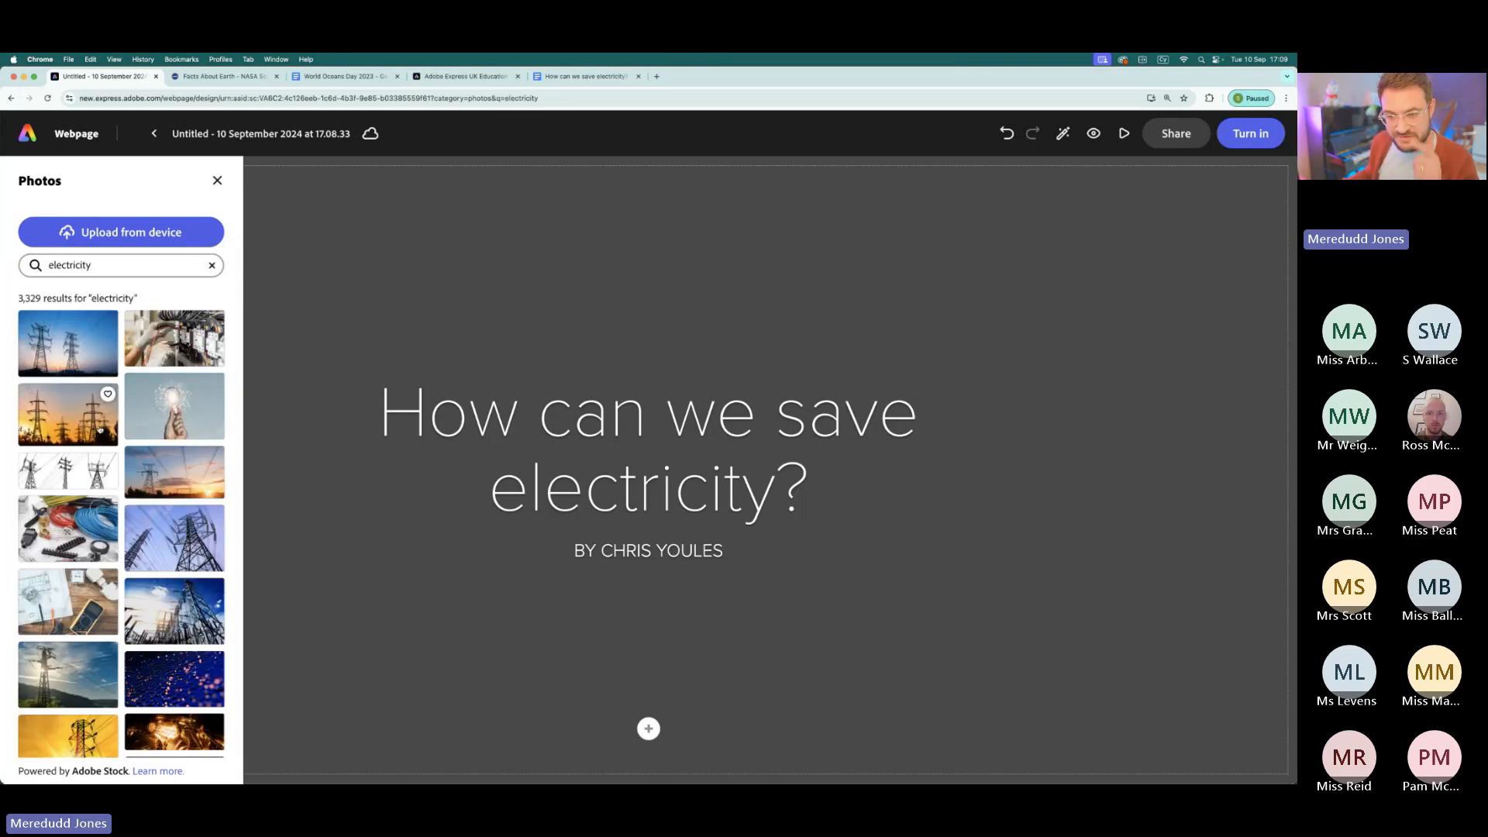
{"action": "left_click", "coordinate": [62, 414]}
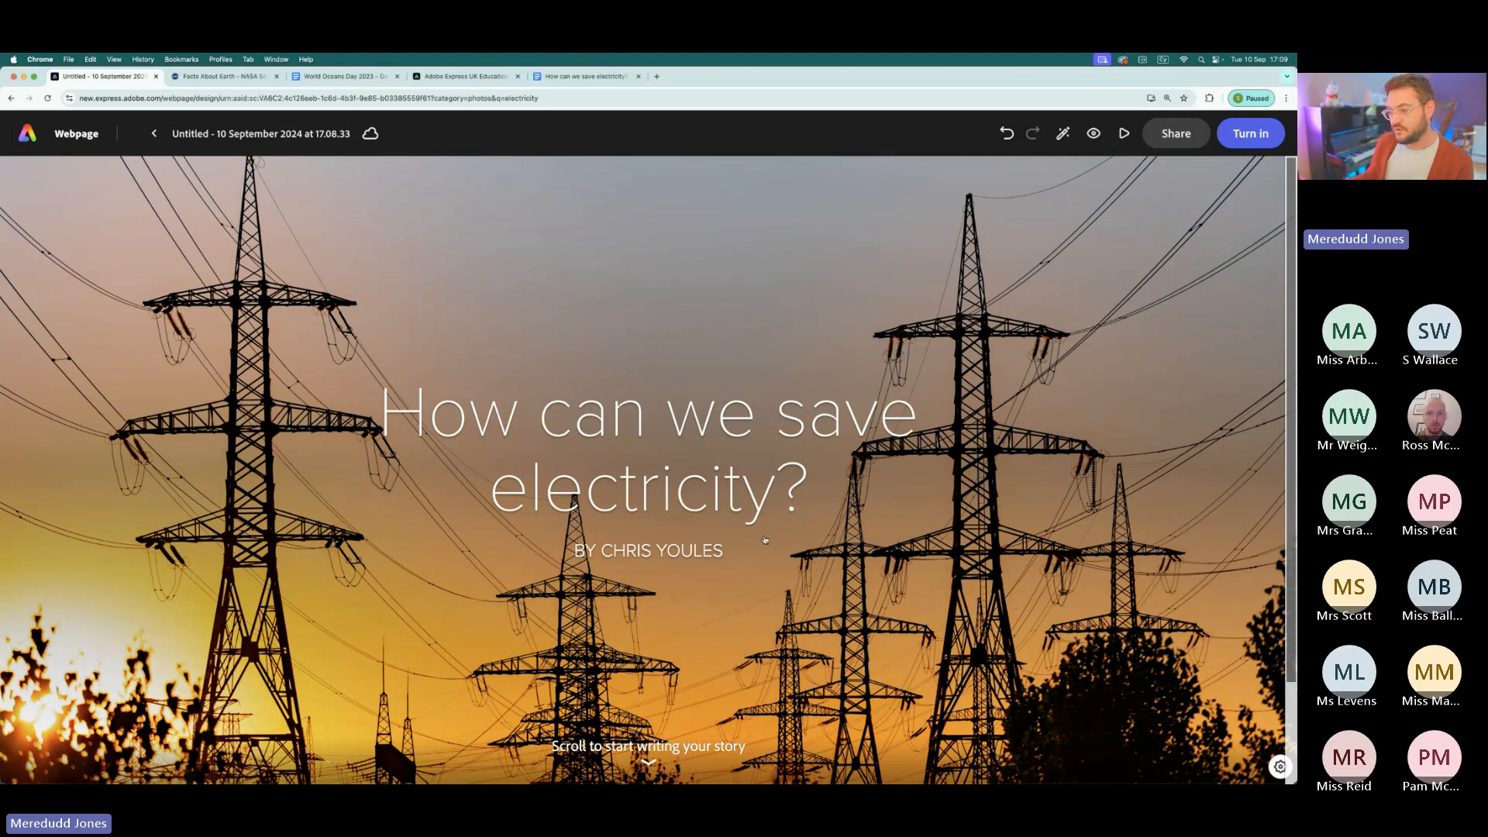
- Add a split layout section below the webpage's cover
{"action": "scroll", "coordinate": [655, 611], "scroll_direction": "down", "scroll_amount": 2}
{"action": "left_click", "coordinate": [648, 721]}
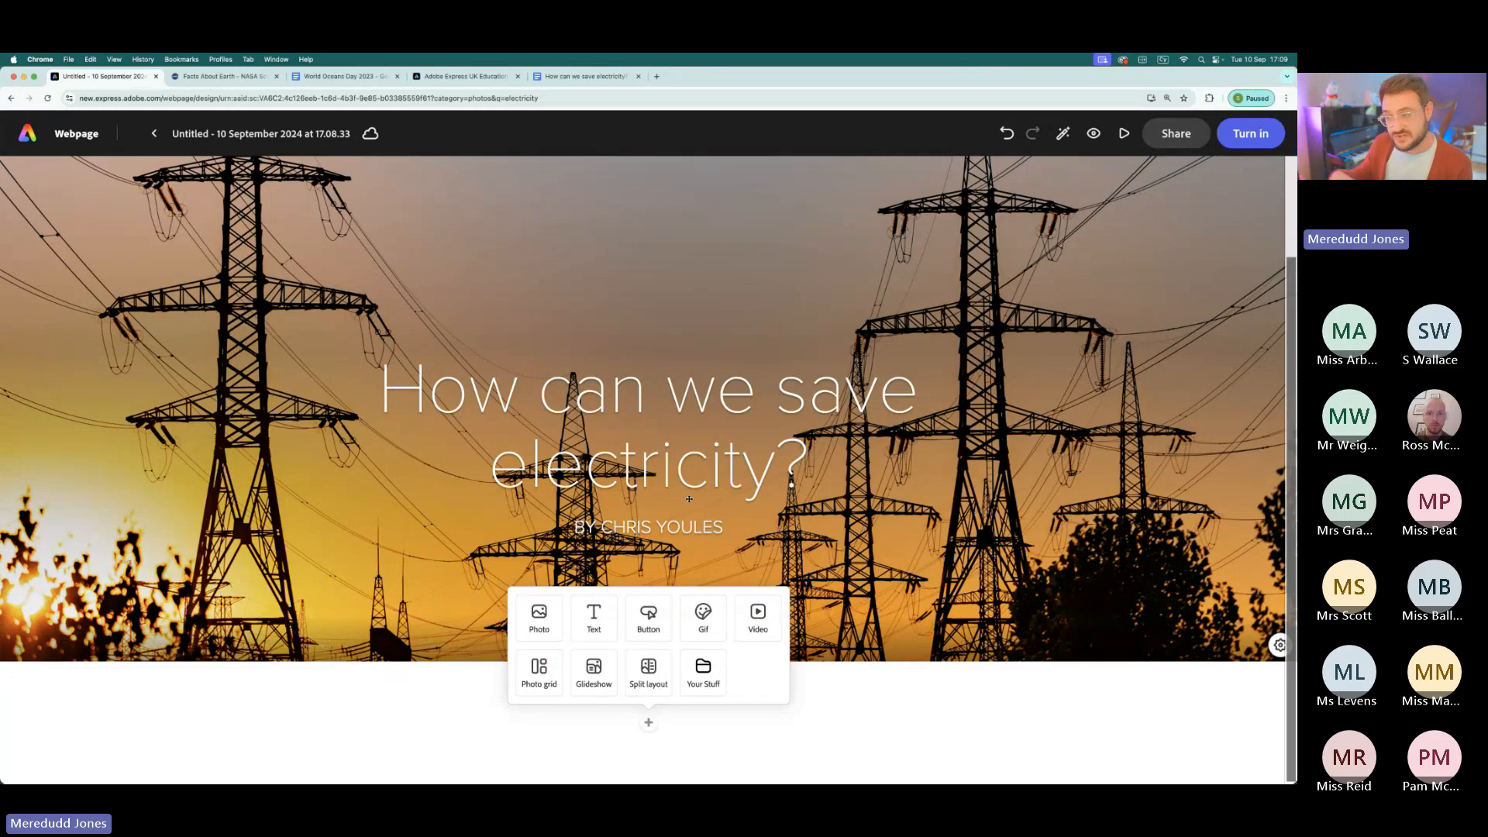
{"action": "left_click", "coordinate": [657, 682]}
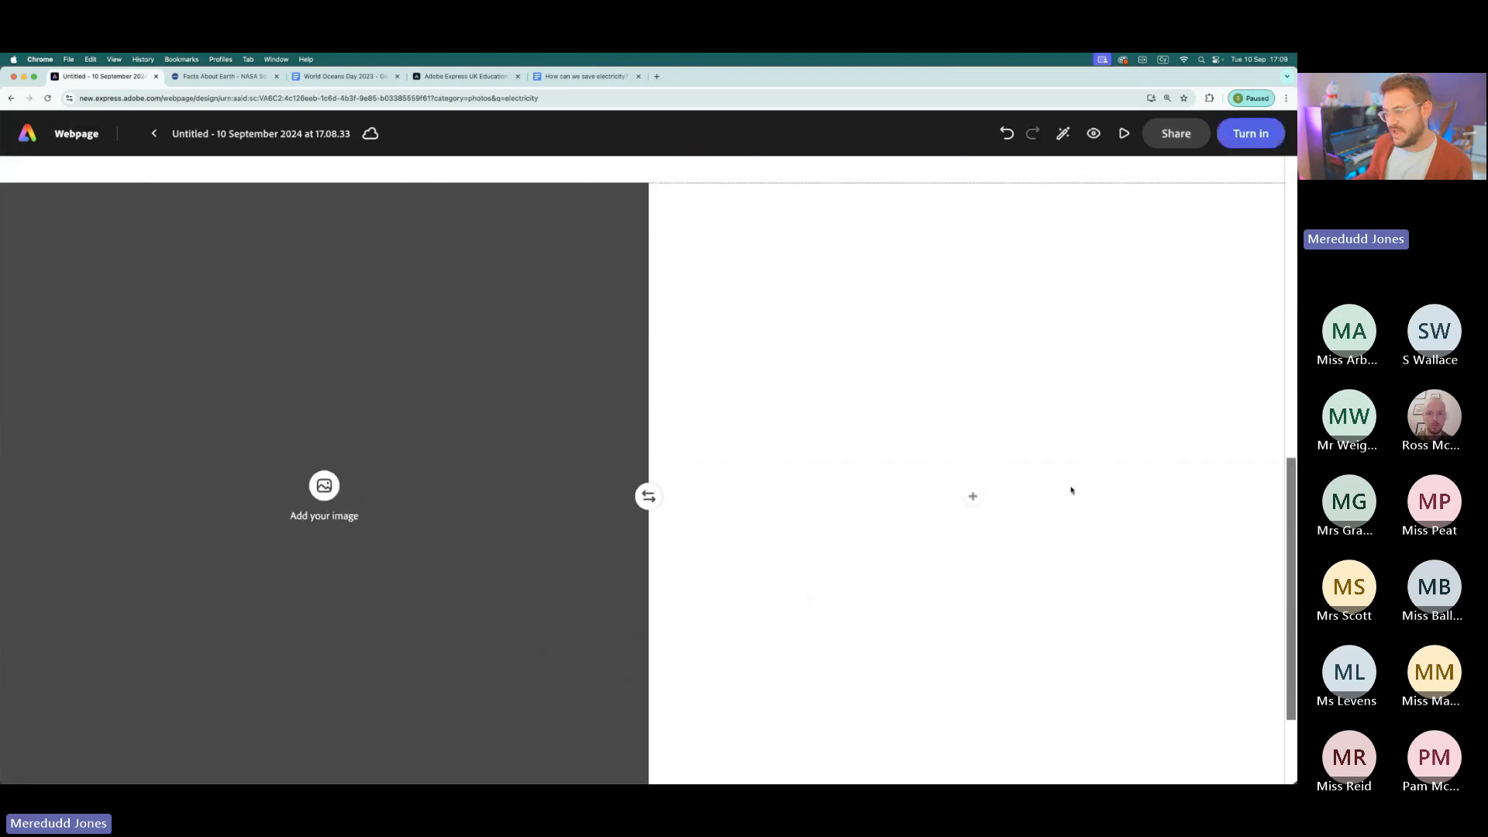
- Copy the "What is electricity?" heading and paragraph from the Google Docs document into a text block in the split layout's empty half
{"action": "left_click", "coordinate": [319, 76]}
{"action": "left_click_drag", "start_coordinate": [585, 75], "coordinate": [229, 78]}
{"action": "left_click_drag", "start_coordinate": [486, 244], "coordinate": [777, 307]}
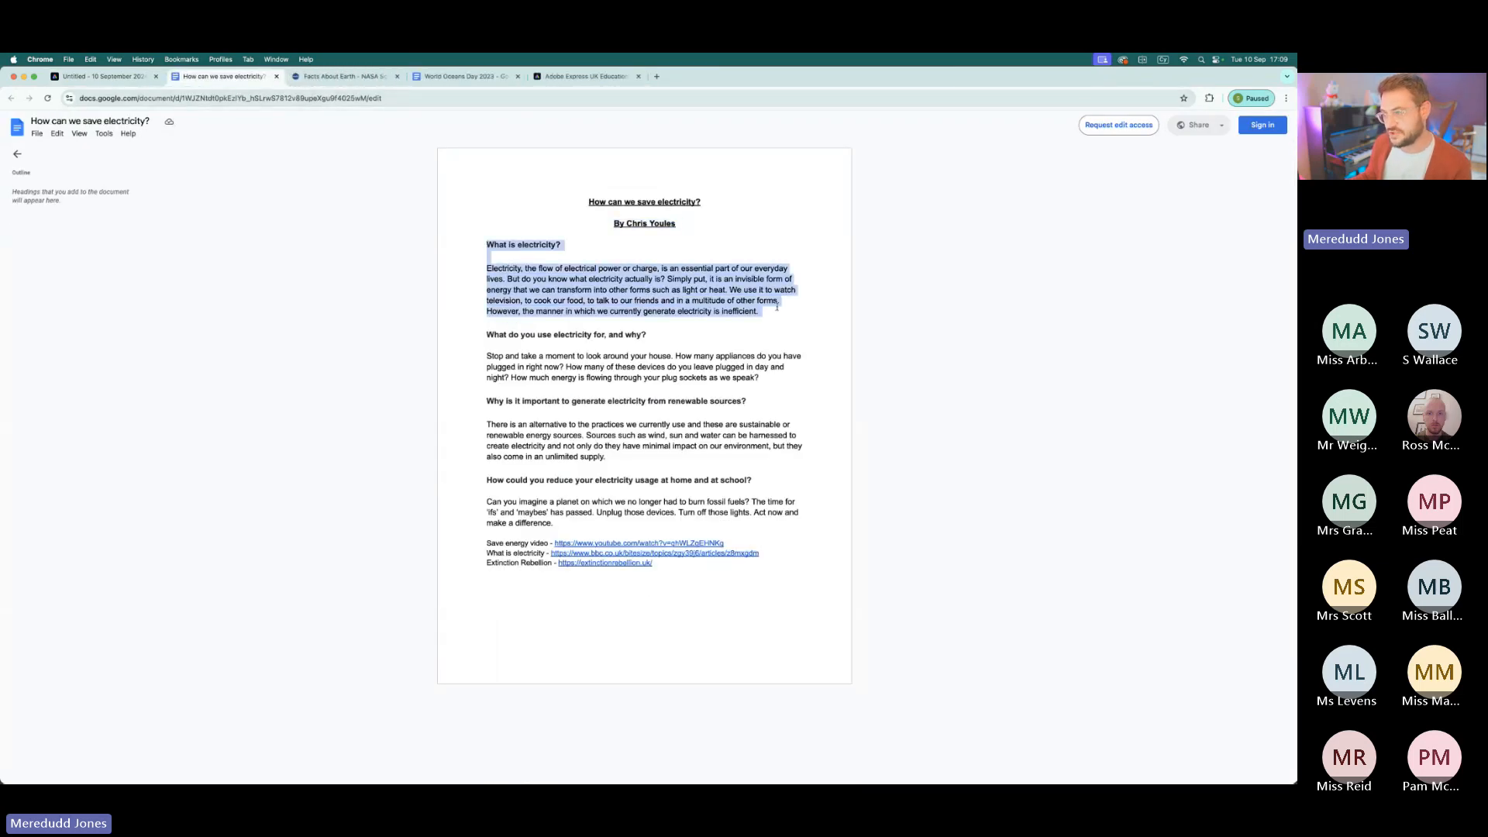
{"action": "key", "text": "super+c"}
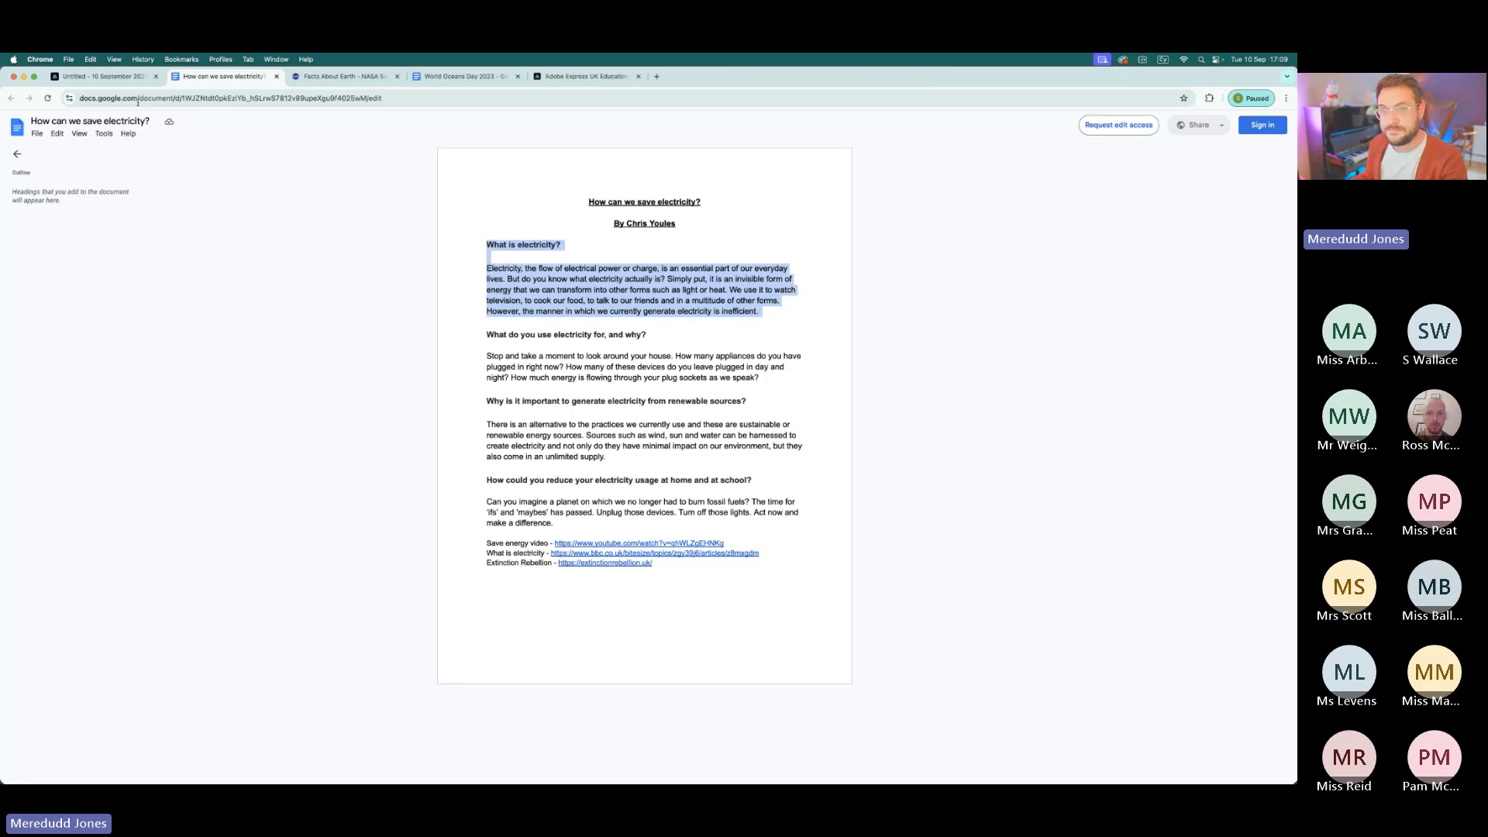
{"action": "left_click", "coordinate": [125, 79]}
{"action": "left_click", "coordinate": [972, 496]}
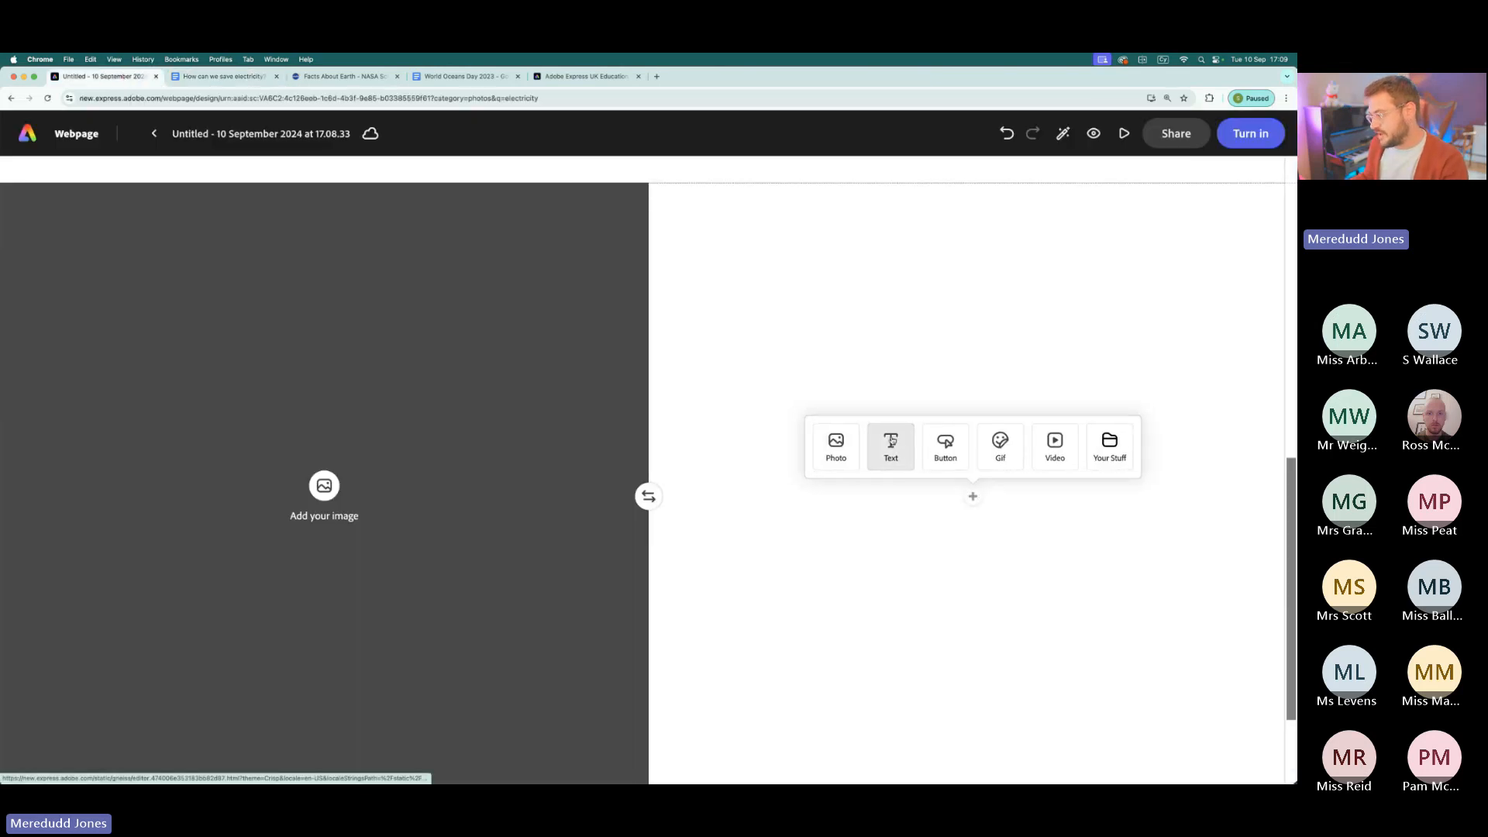
{"action": "left_click", "coordinate": [891, 442]}
{"action": "key", "text": "super+v"}
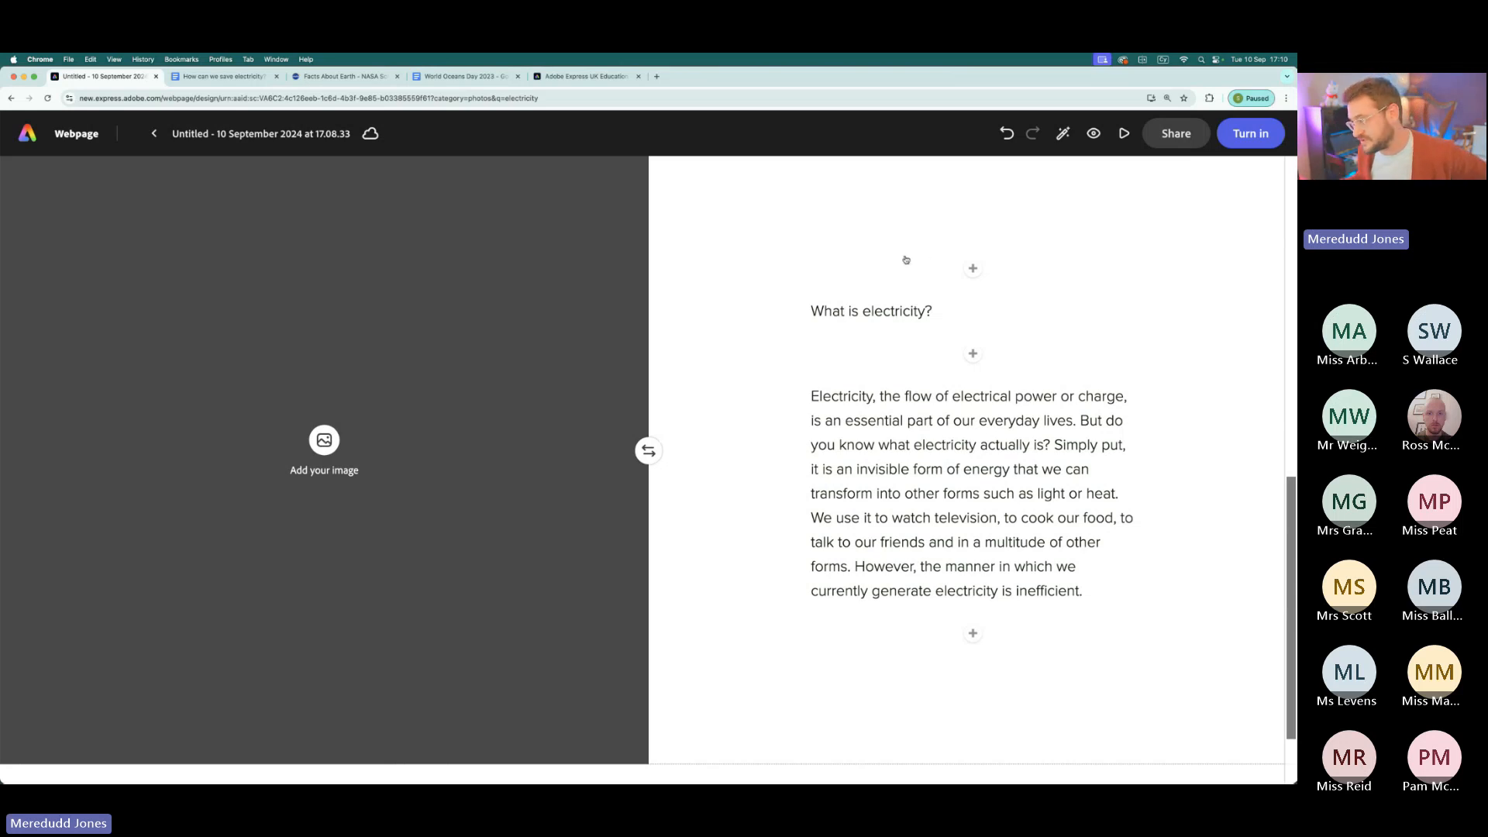
- Try the H1 and H2 styles on the "What is electricity?" line, and finally format it as a quote
{"action": "left_click", "coordinate": [852, 311]}
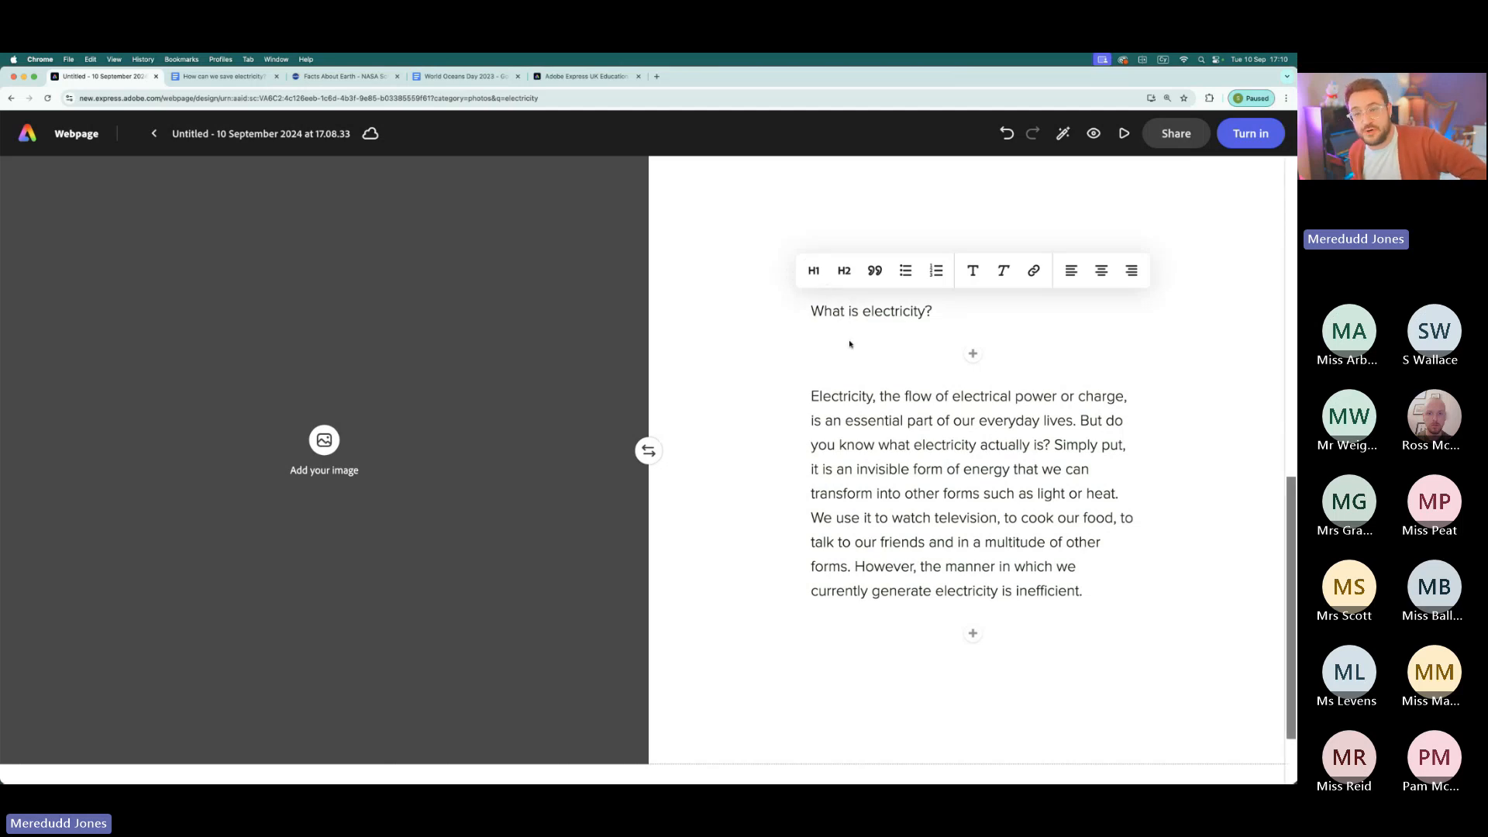
{"action": "left_click", "coordinate": [813, 270]}
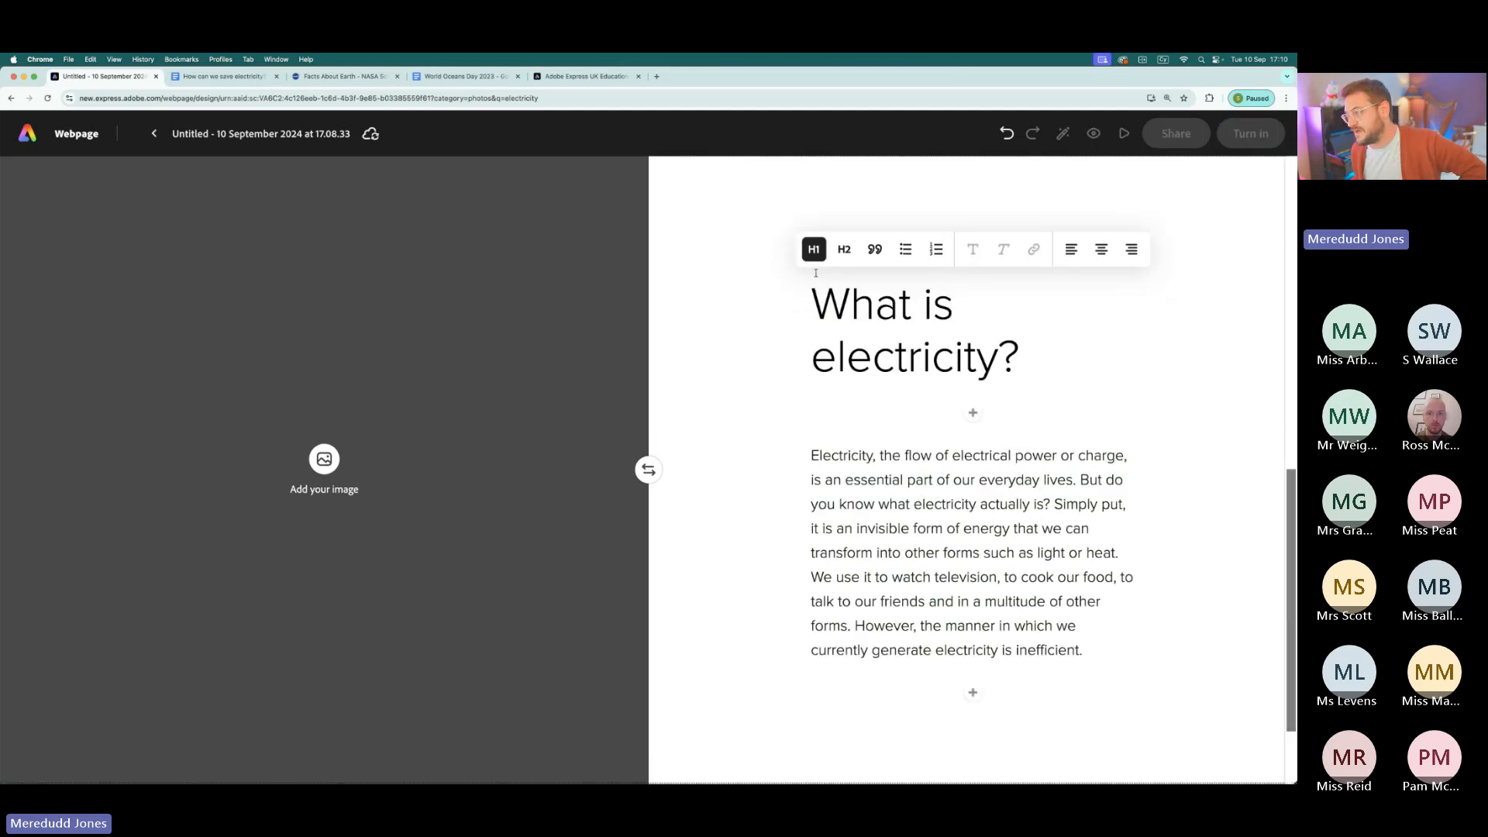
{"action": "left_click", "coordinate": [844, 249]}
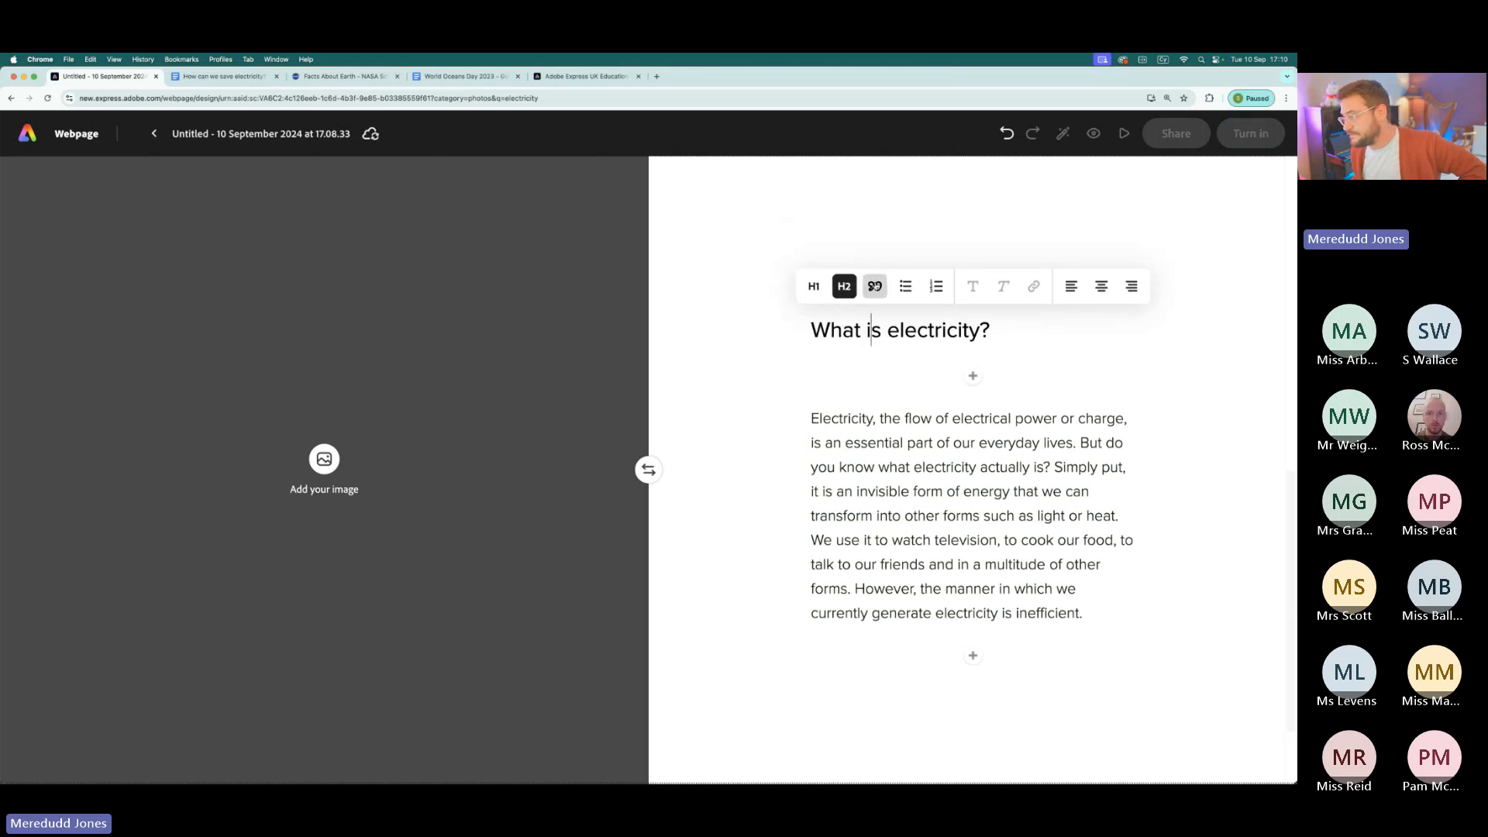
{"action": "left_click", "coordinate": [874, 286]}
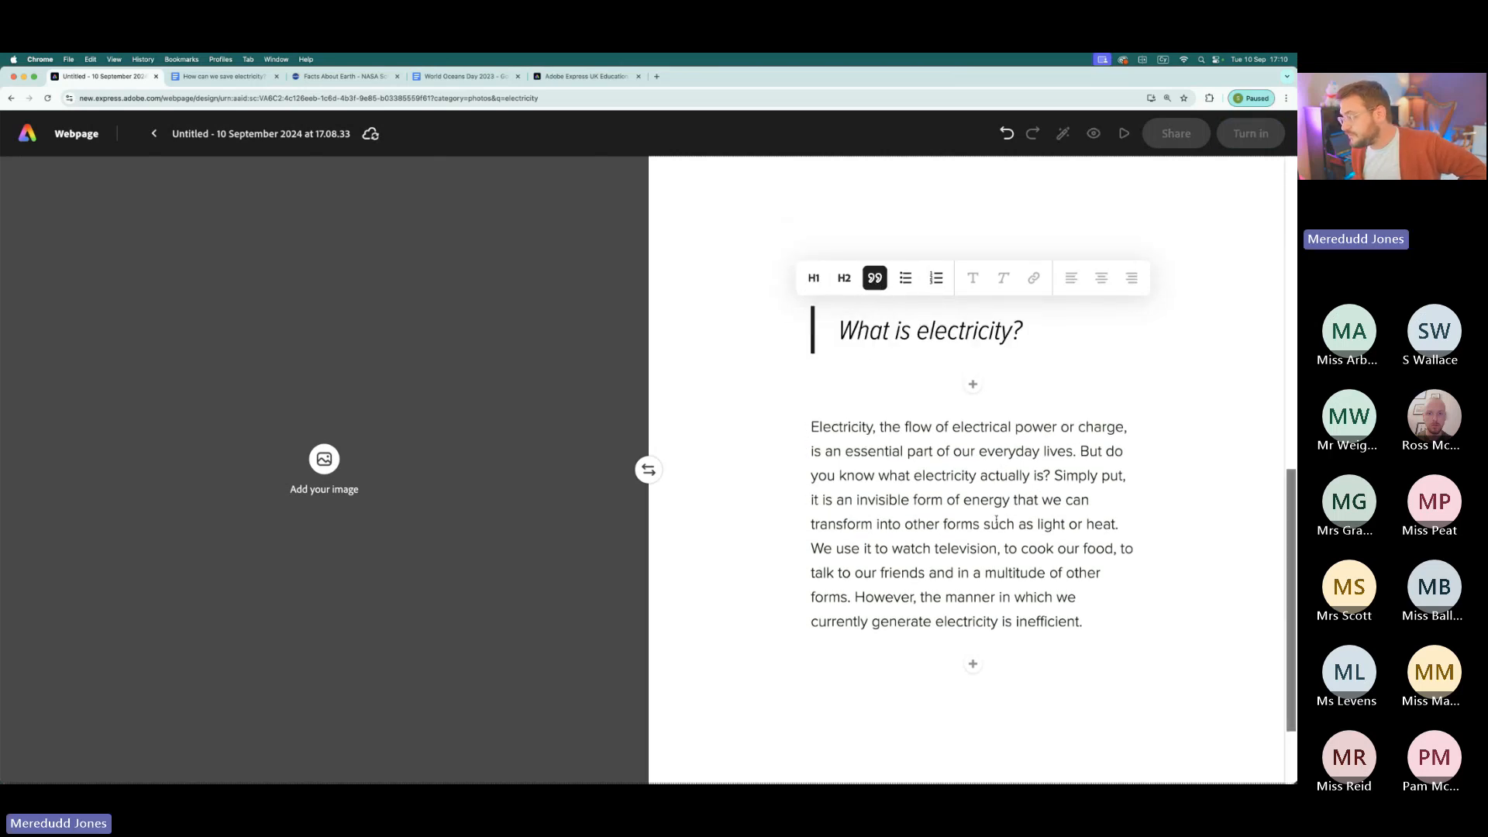
- Fill the split layout's image half with the stock photo of gloved hands testing electrical wiring
{"action": "left_click", "coordinate": [322, 456]}
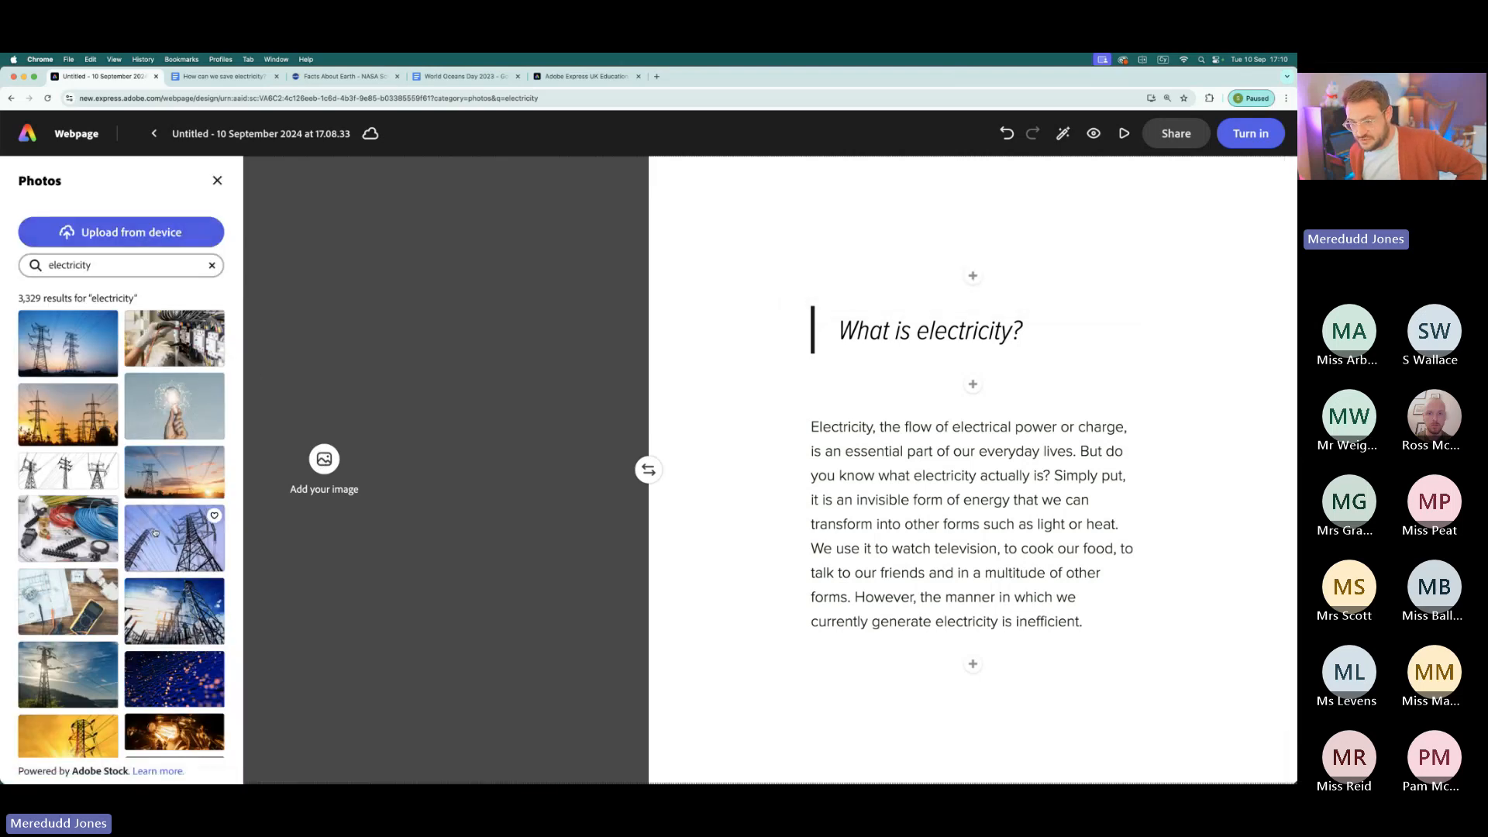
{"action": "left_click", "coordinate": [165, 343]}
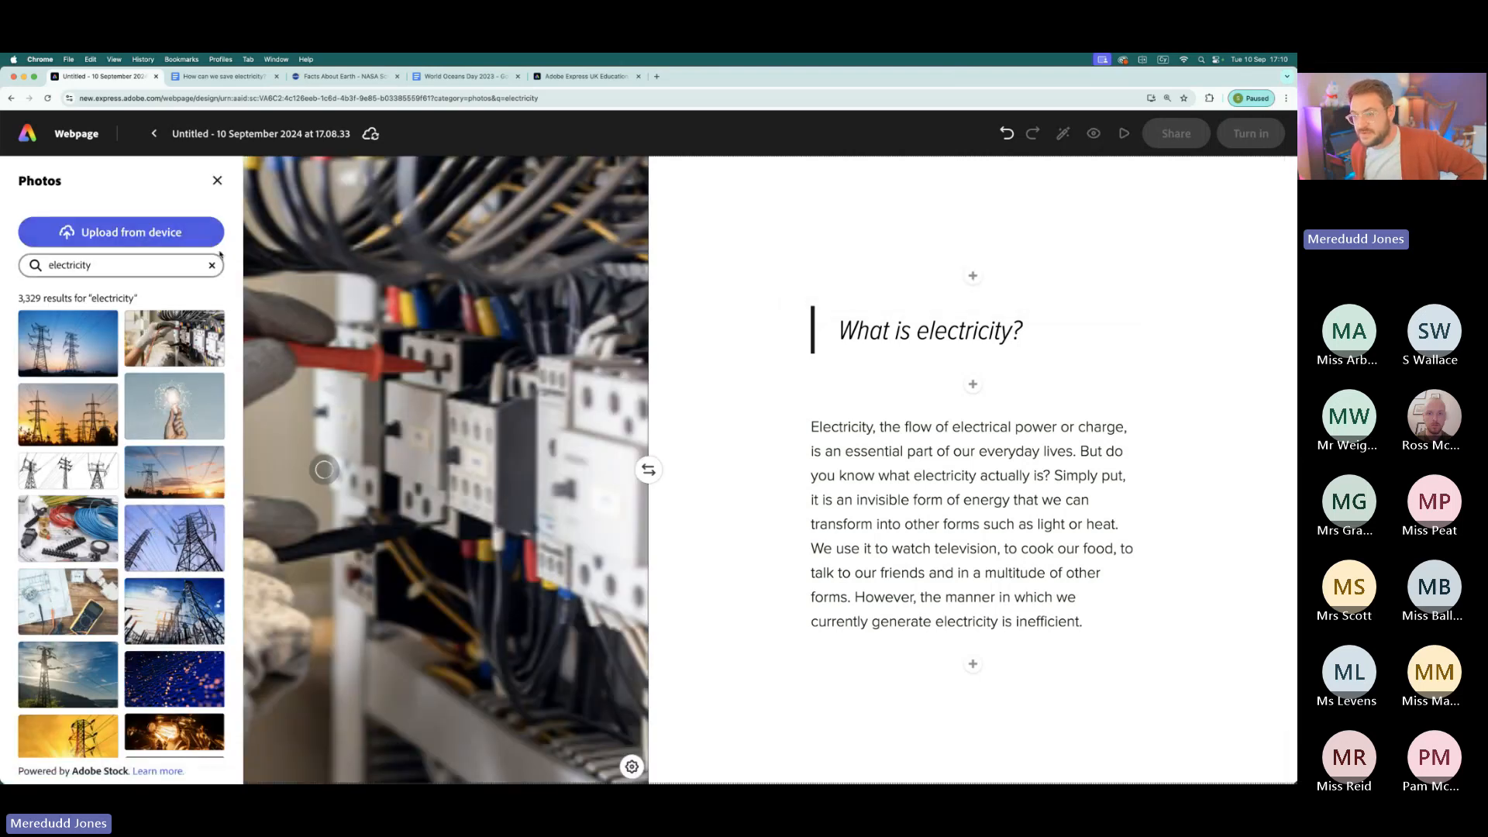
{"action": "left_click", "coordinate": [220, 180]}
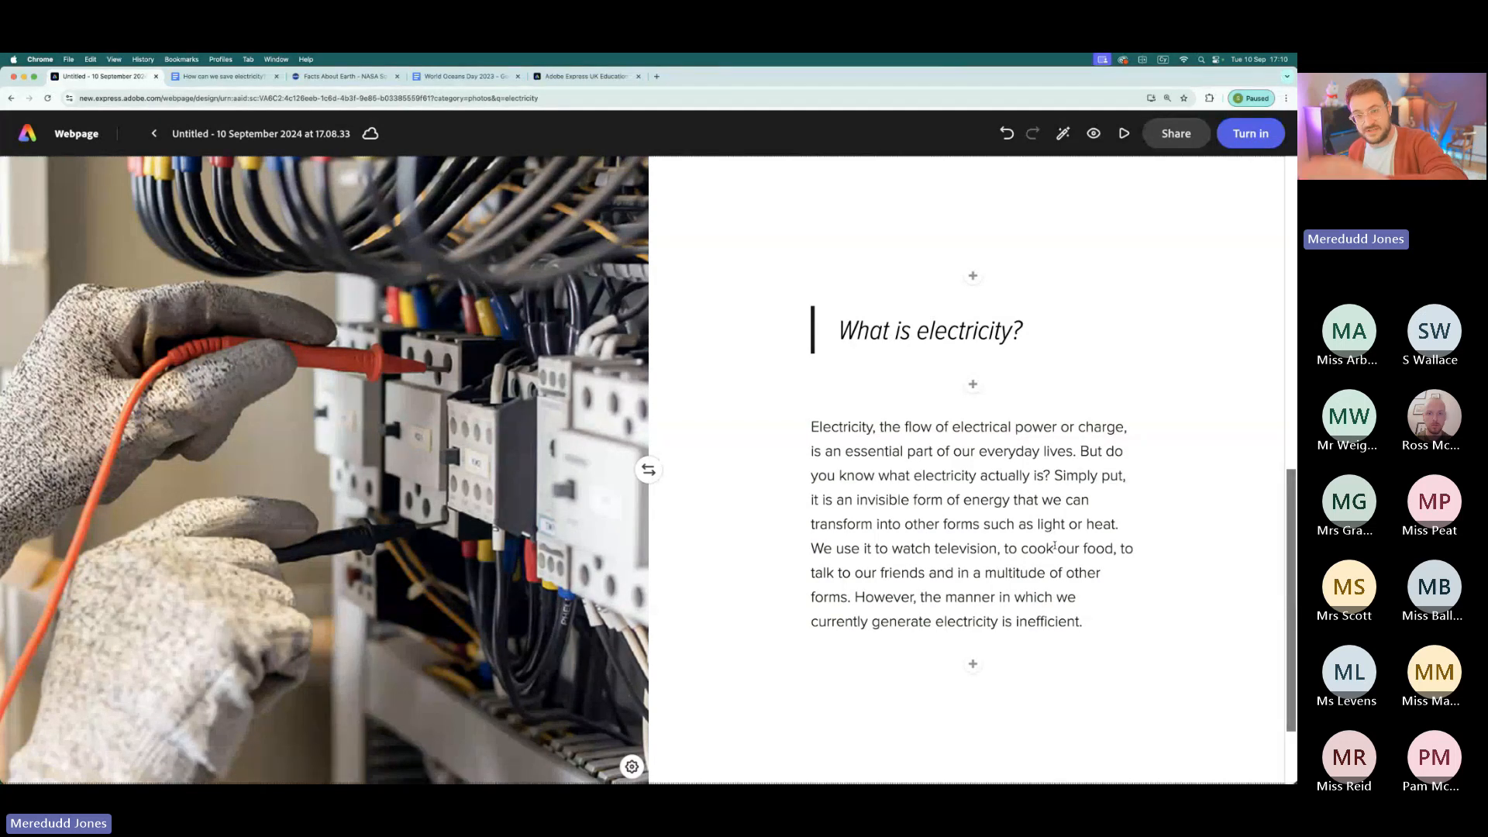
- Browse the webpage themes and apply the Baldwin theme to the page
{"action": "scroll", "coordinate": [1050, 572], "scroll_direction": "up", "scroll_amount": 6}
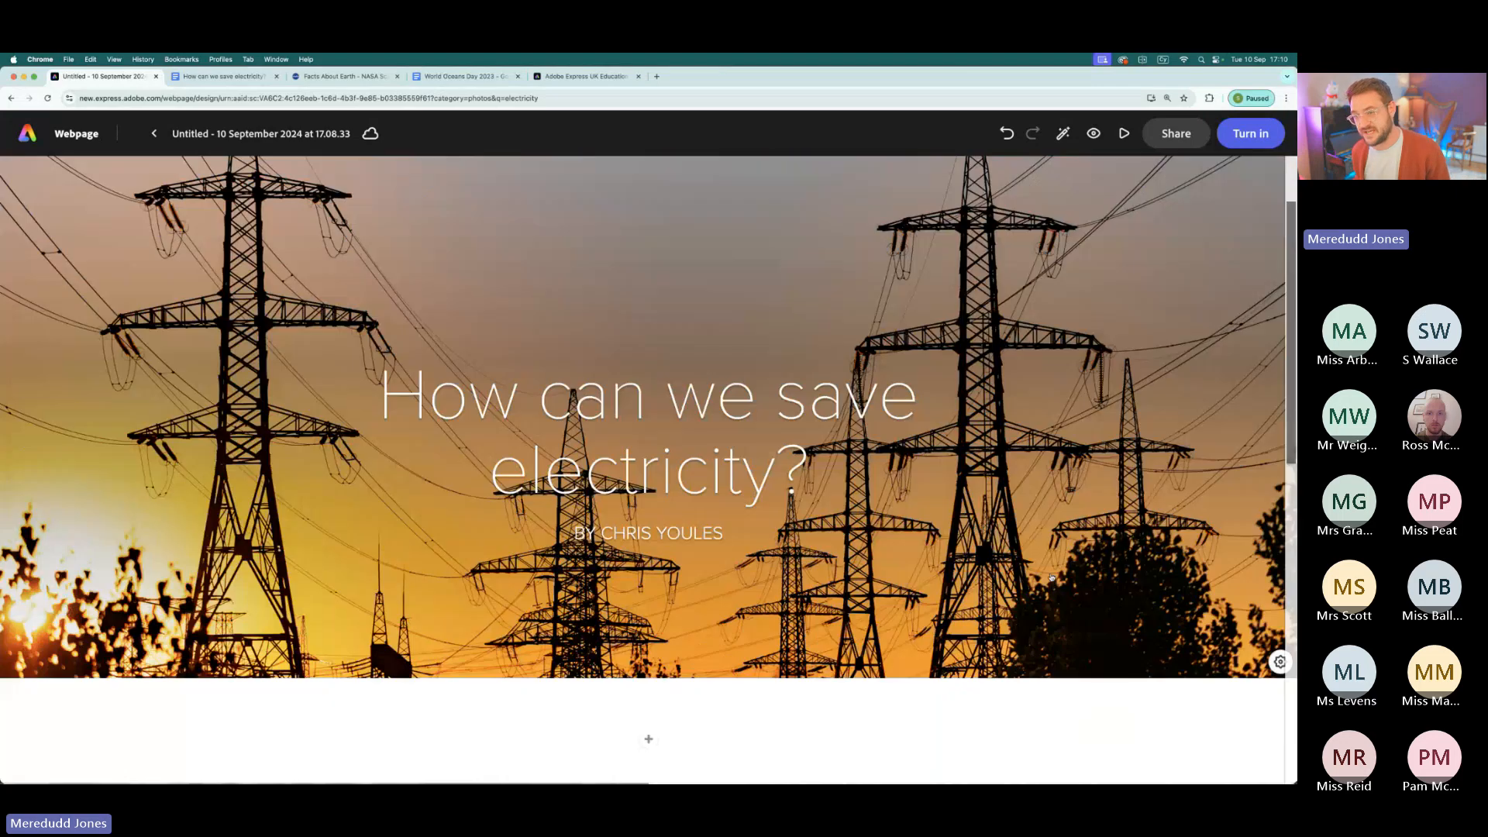
{"action": "scroll", "coordinate": [1050, 571], "scroll_direction": "down", "scroll_amount": 8}
{"action": "scroll", "coordinate": [1050, 574], "scroll_direction": "up", "scroll_amount": 6}
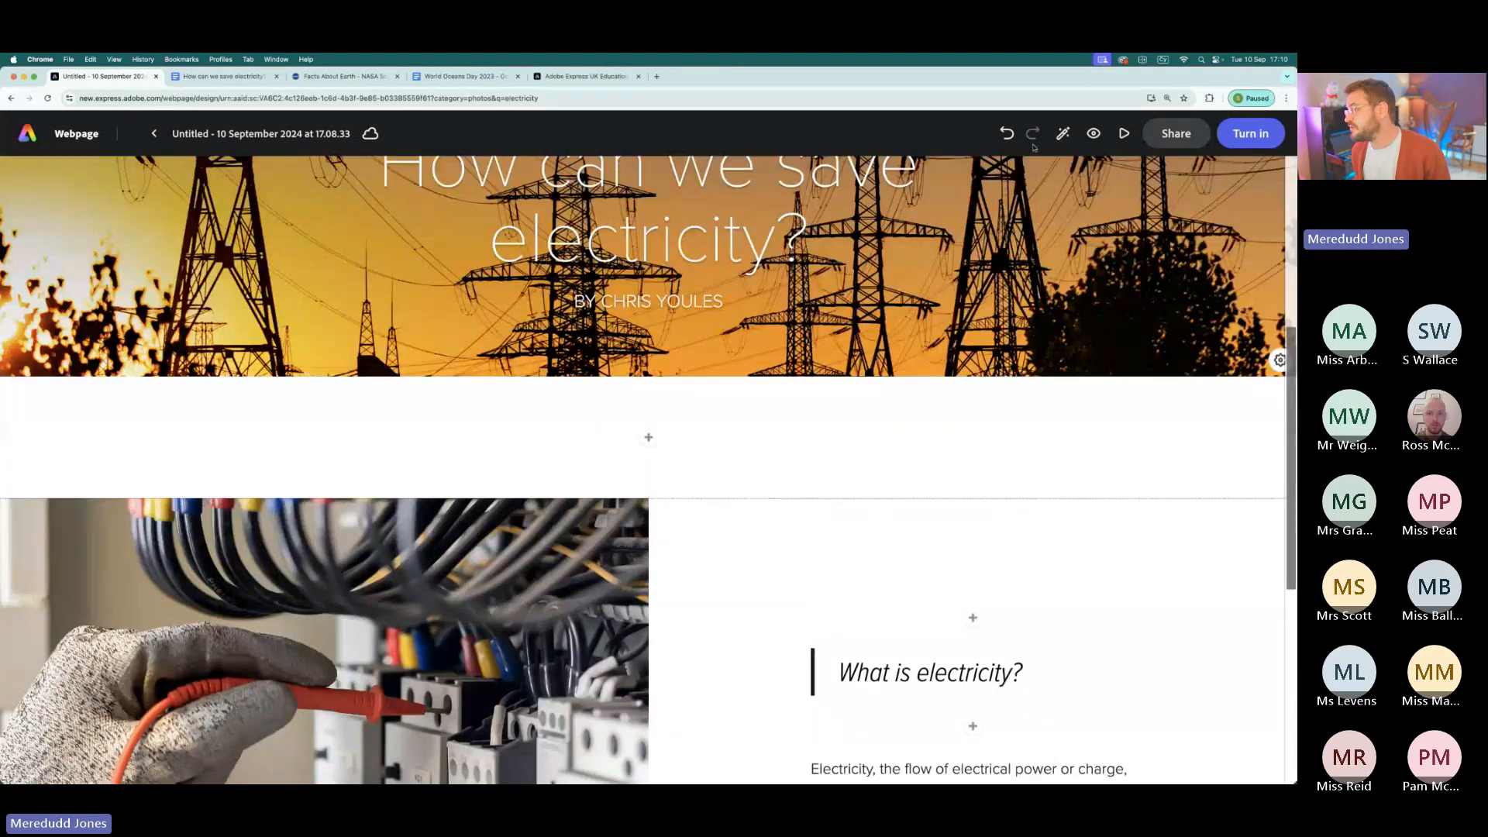
{"action": "left_click", "coordinate": [1062, 133]}
{"action": "scroll", "coordinate": [110, 380], "scroll_direction": "down", "scroll_amount": 5}
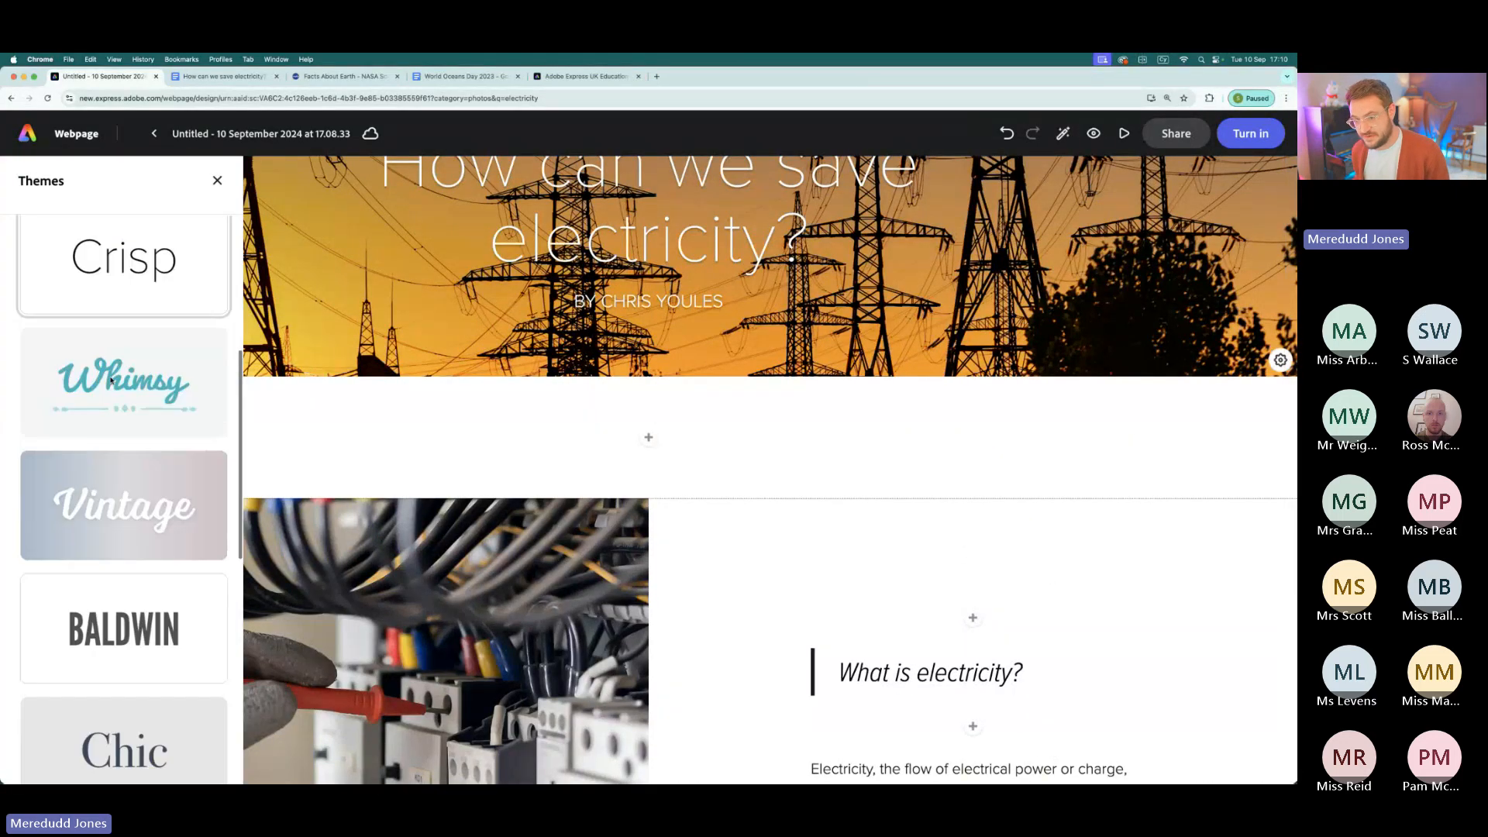
{"action": "scroll", "coordinate": [111, 380], "scroll_direction": "down", "scroll_amount": 8}
{"action": "scroll", "coordinate": [110, 380], "scroll_direction": "up", "scroll_amount": 6}
{"action": "scroll", "coordinate": [111, 380], "scroll_direction": "up", "scroll_amount": 4}
{"action": "scroll", "coordinate": [111, 380], "scroll_direction": "down", "scroll_amount": 2}
{"action": "scroll", "coordinate": [110, 379], "scroll_direction": "up", "scroll_amount": 3}
{"action": "scroll", "coordinate": [110, 379], "scroll_direction": "down", "scroll_amount": 4}
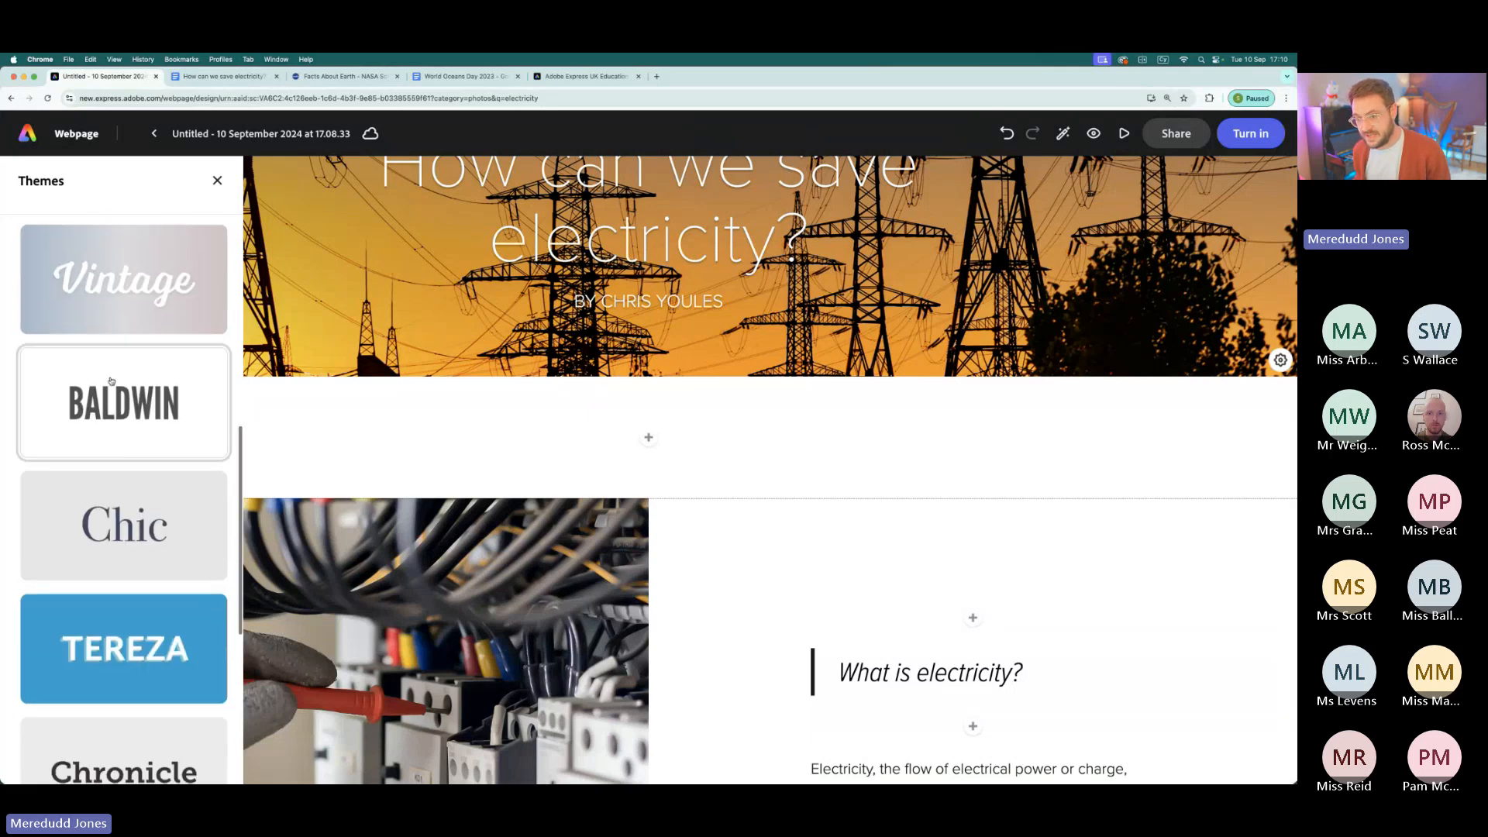
{"action": "left_click", "coordinate": [110, 380]}
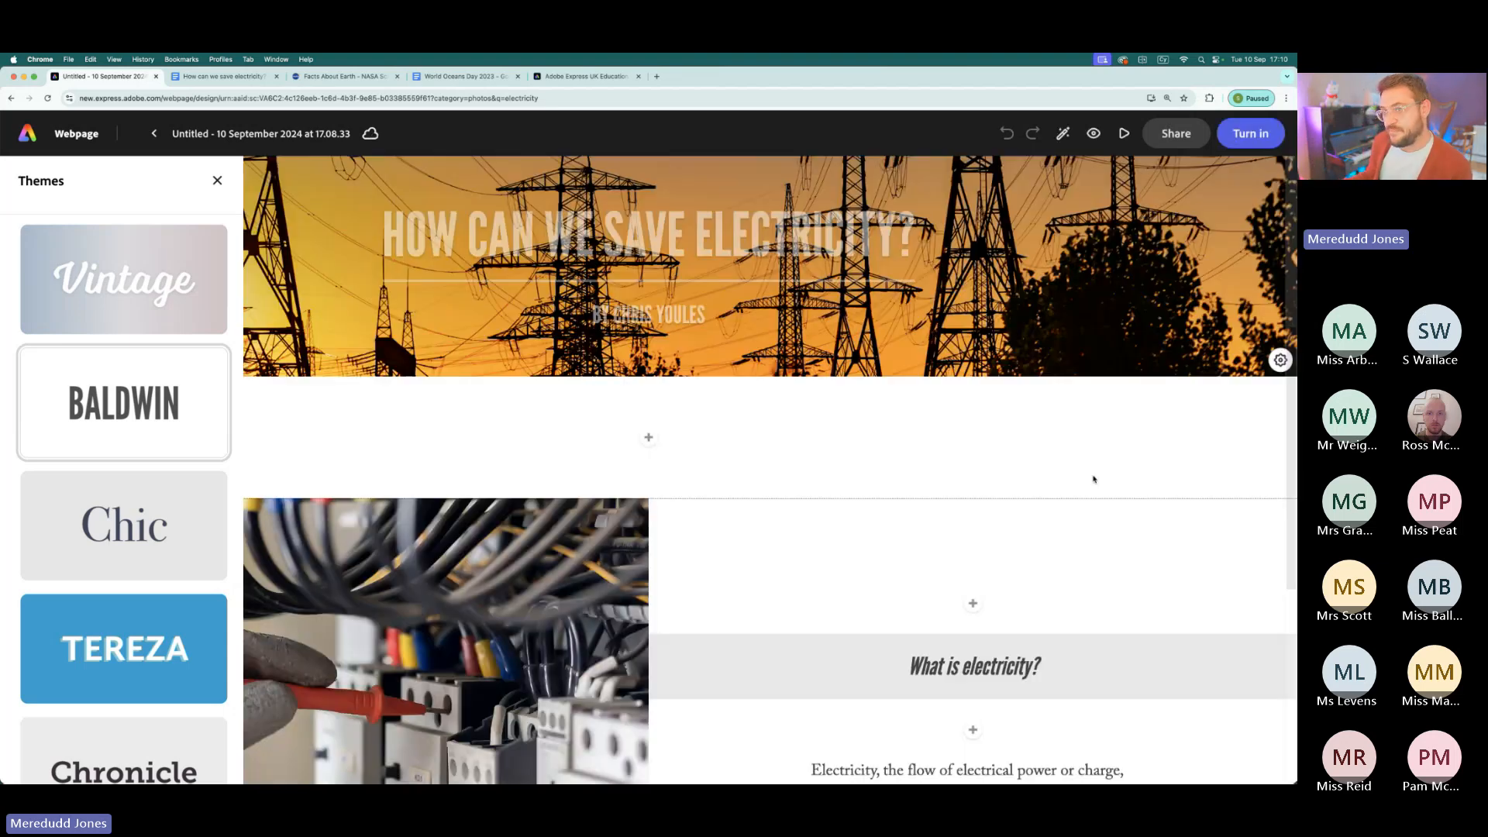
{"action": "left_click", "coordinate": [217, 181]}
- Add another split layout below the "What is electricity?" section of the webpage
{"action": "scroll", "coordinate": [742, 462], "scroll_direction": "up", "scroll_amount": 4}
{"action": "scroll", "coordinate": [743, 462], "scroll_direction": "down", "scroll_amount": 10}
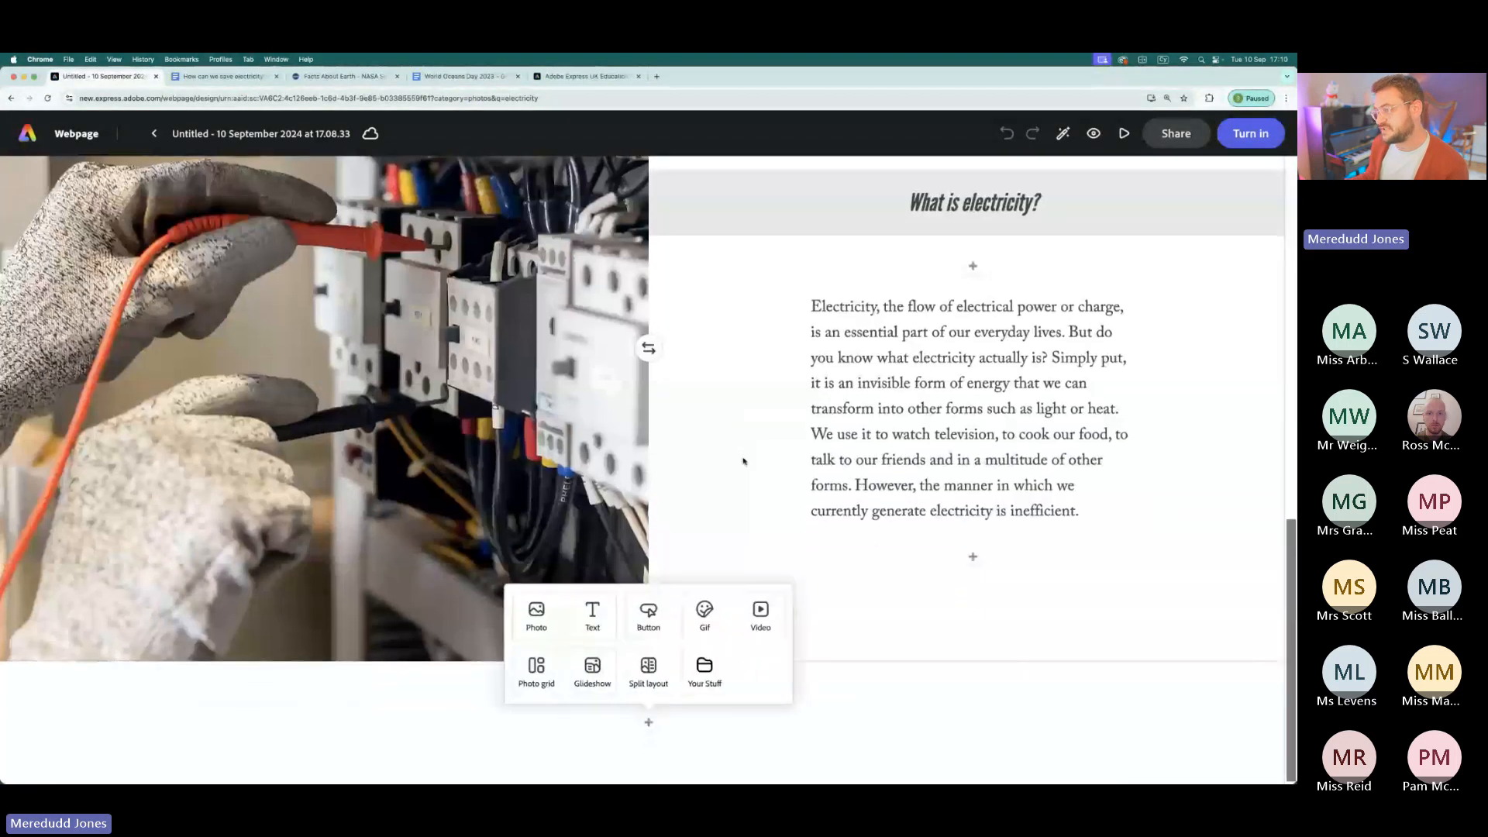
{"action": "left_click", "coordinate": [648, 668]}
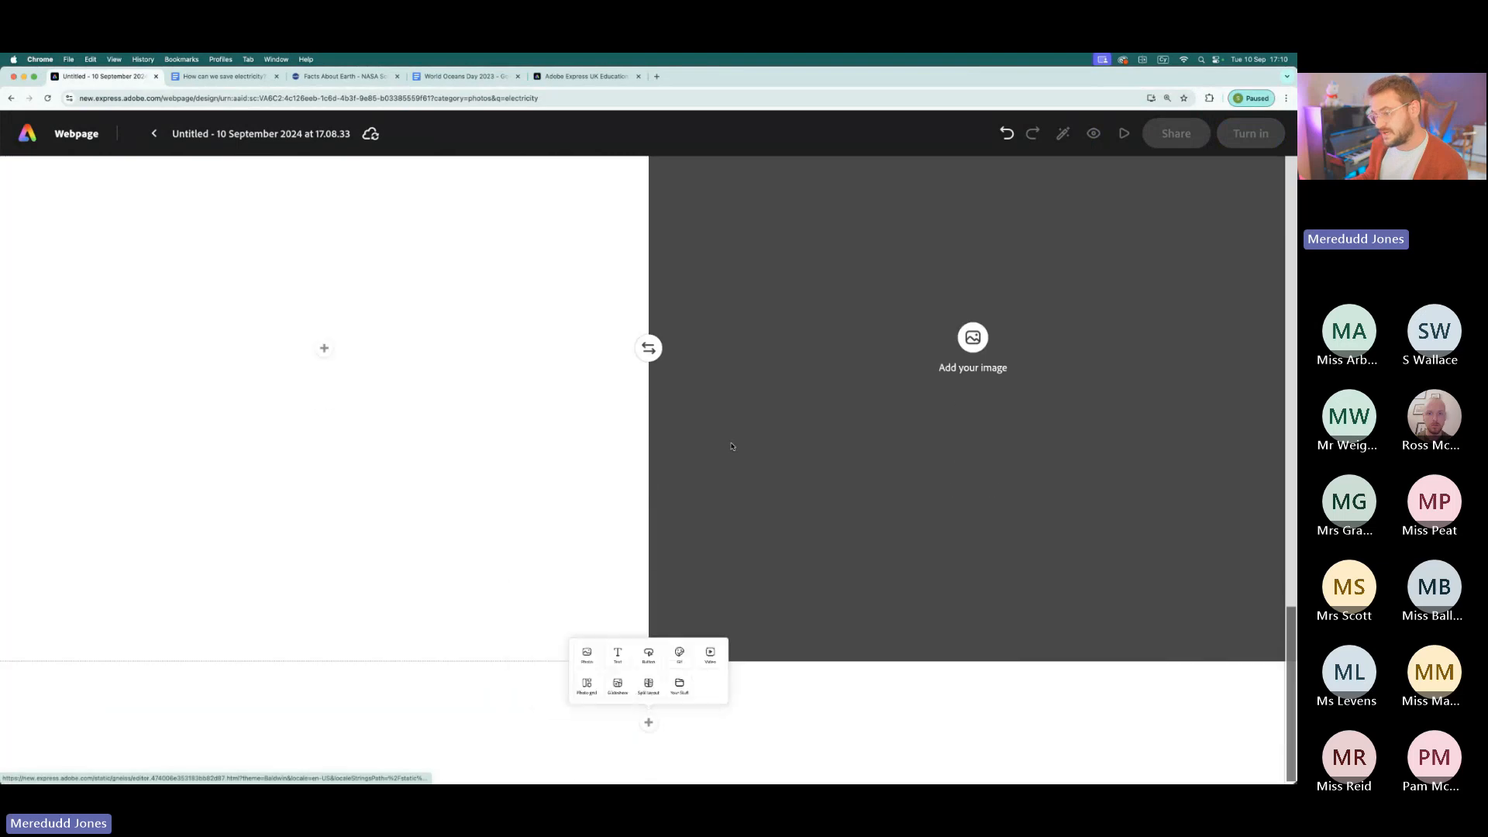
- Copy the "What do you use electricity for, and why?" heading and paragraph from Google Docs into the new split layout, formatting the heading as a quote
{"action": "left_click", "coordinate": [220, 80]}
{"action": "left_click_drag", "start_coordinate": [487, 333], "coordinate": [773, 380]}
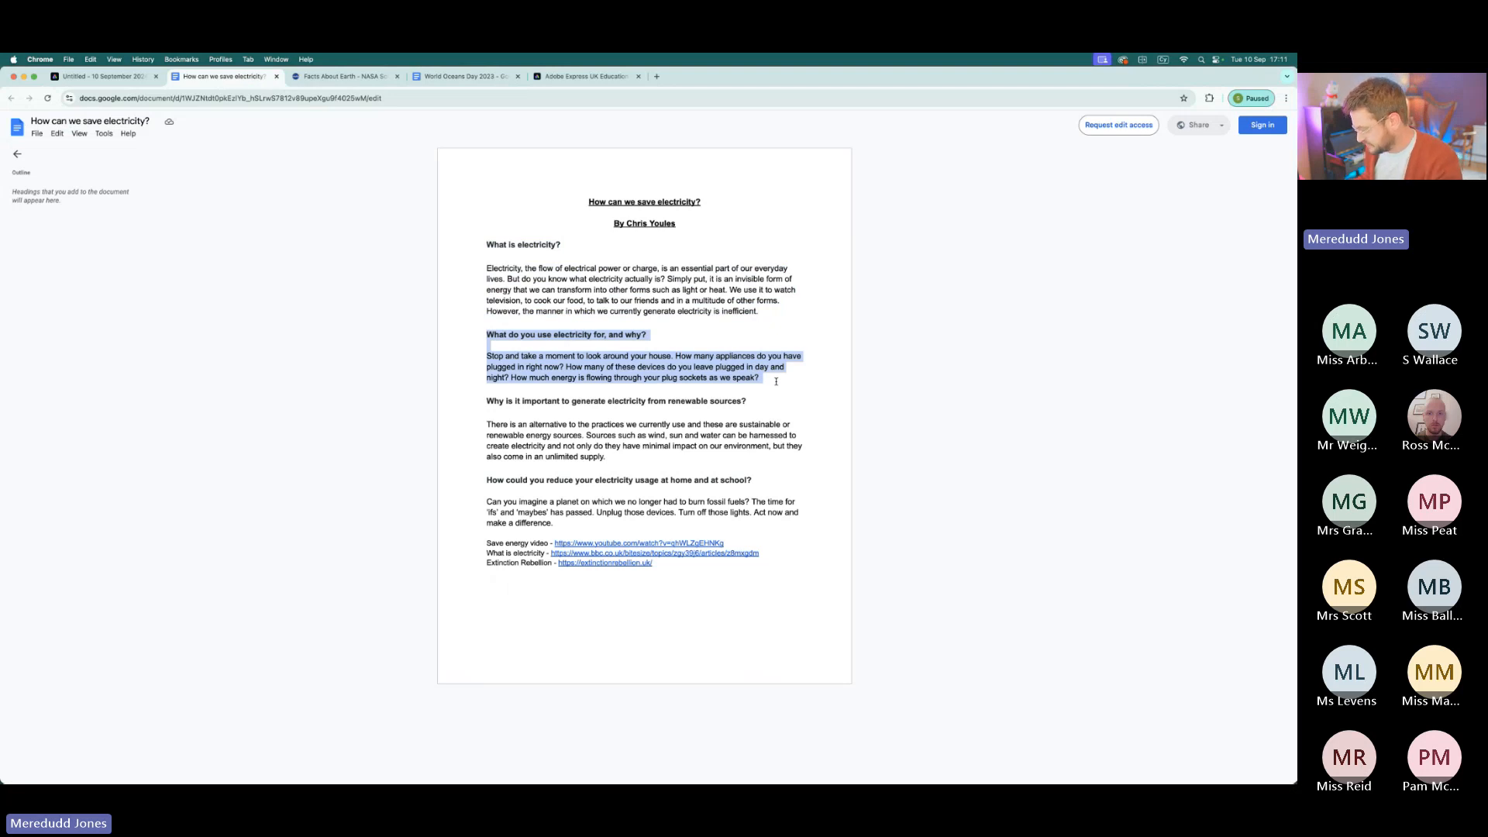
{"action": "left_click", "coordinate": [116, 78]}
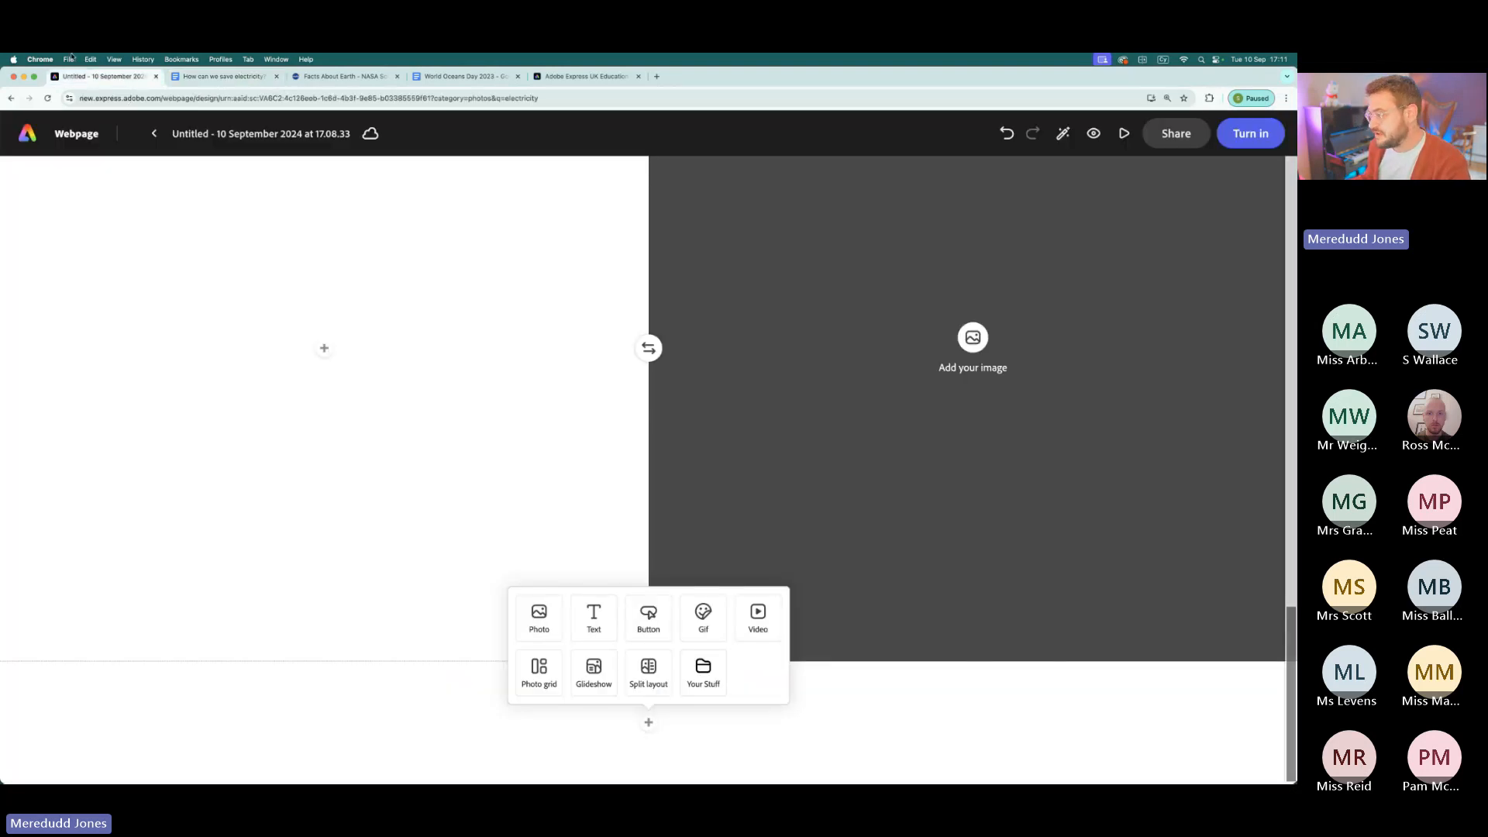
{"action": "scroll", "coordinate": [370, 378], "scroll_direction": "up", "scroll_amount": 5}
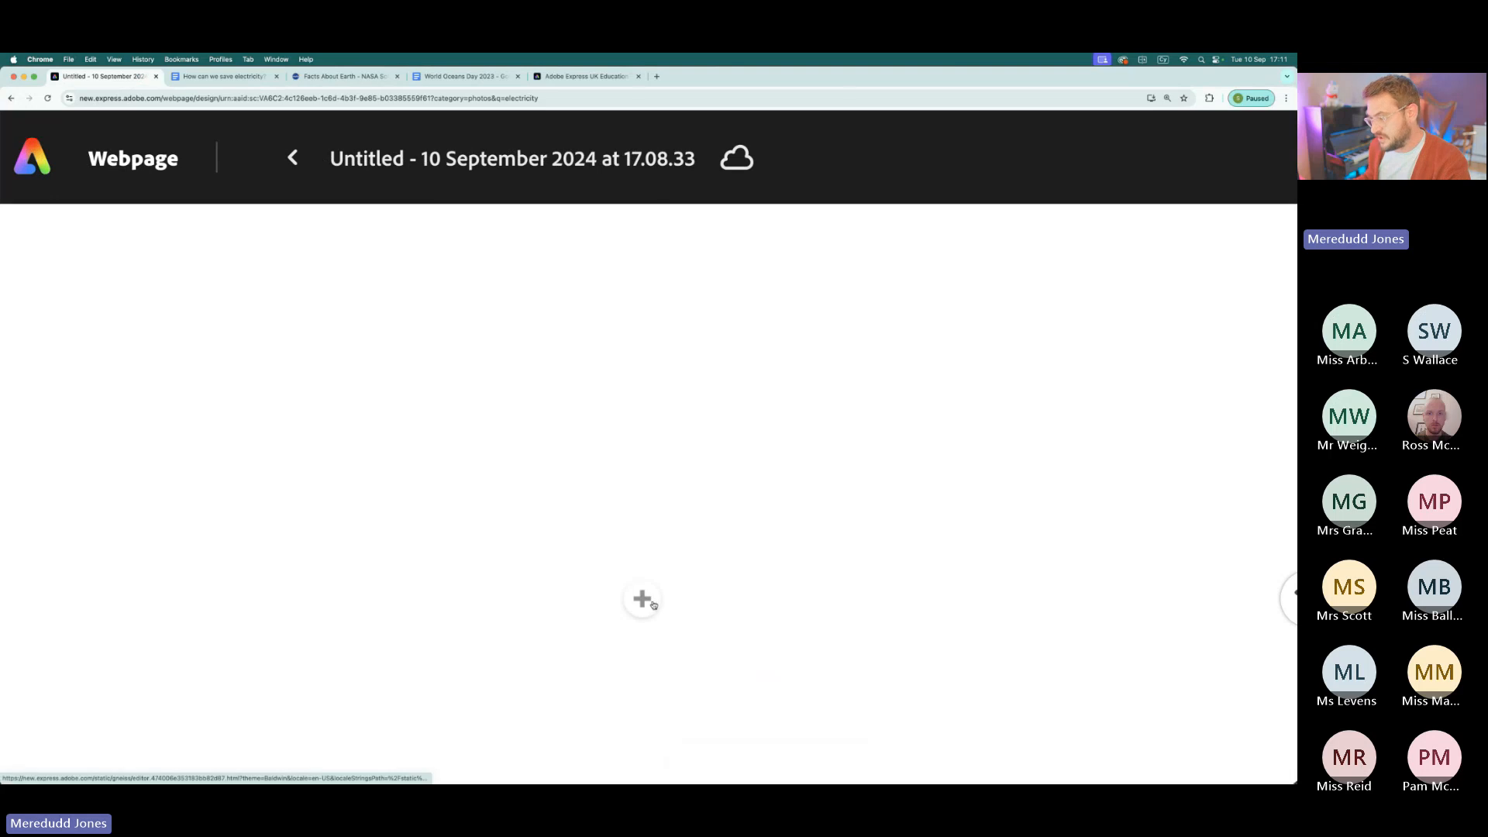
{"action": "scroll", "coordinate": [631, 596], "scroll_direction": "down", "scroll_amount": 5}
{"action": "left_click", "coordinate": [324, 348]}
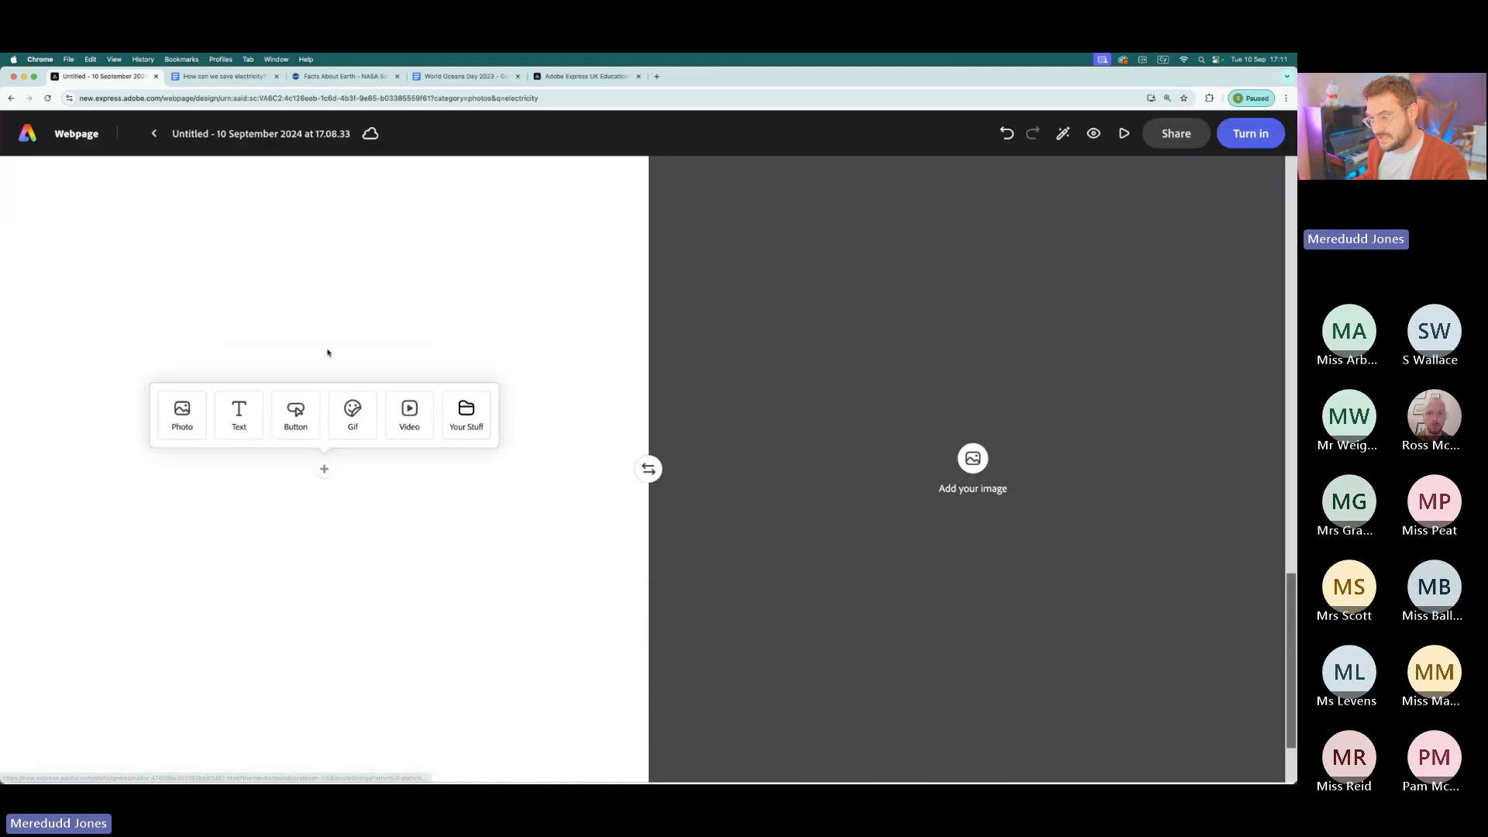
{"action": "left_click", "coordinate": [241, 418]}
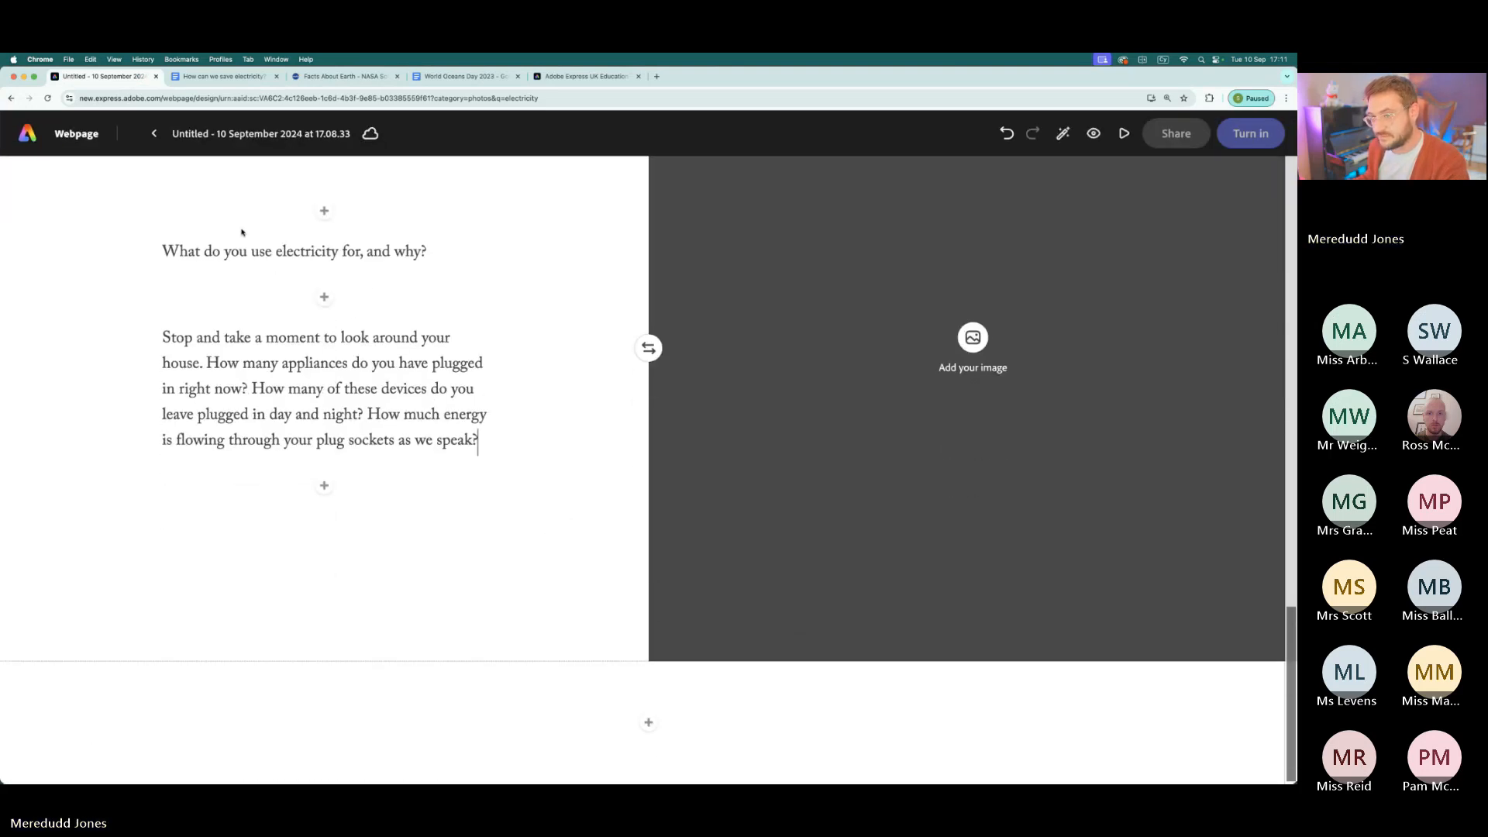
{"action": "left_click", "coordinate": [258, 250]}
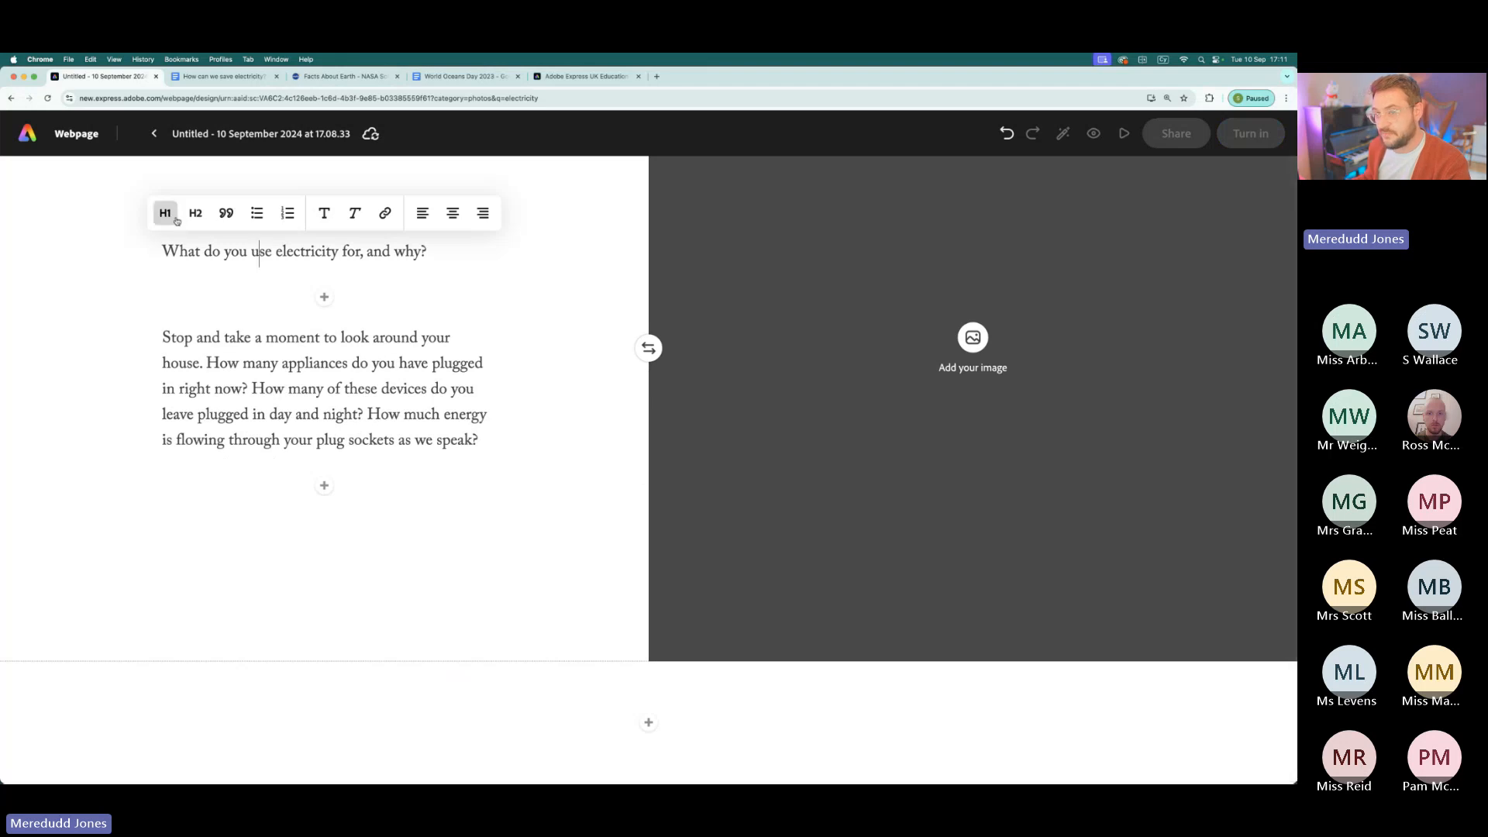
{"action": "left_click", "coordinate": [226, 214]}
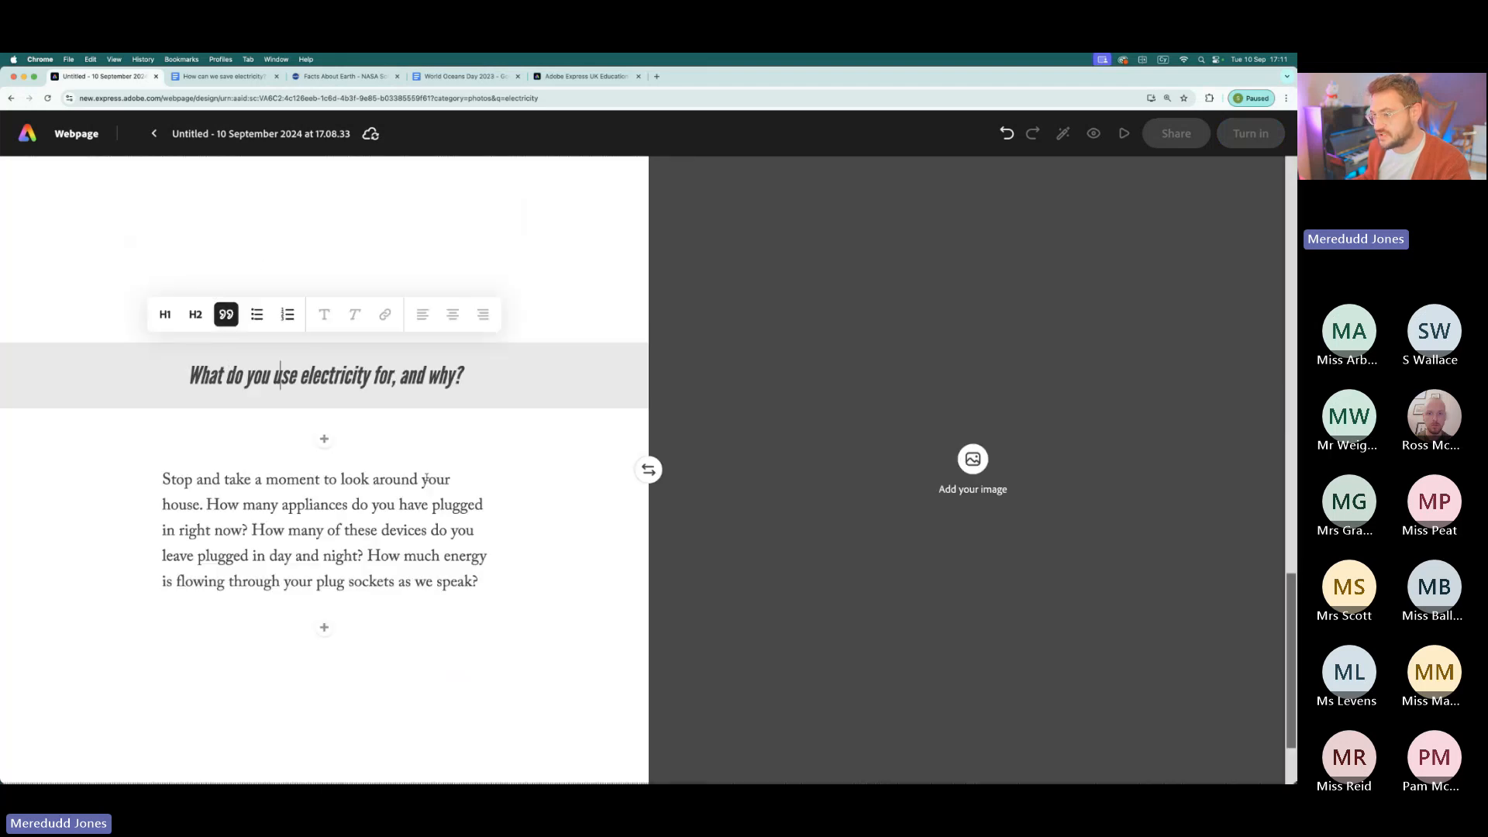
- Fill the new split layout's image half with the stock photo of a multimeter, wires and electrical plans
{"action": "left_click", "coordinate": [970, 460]}
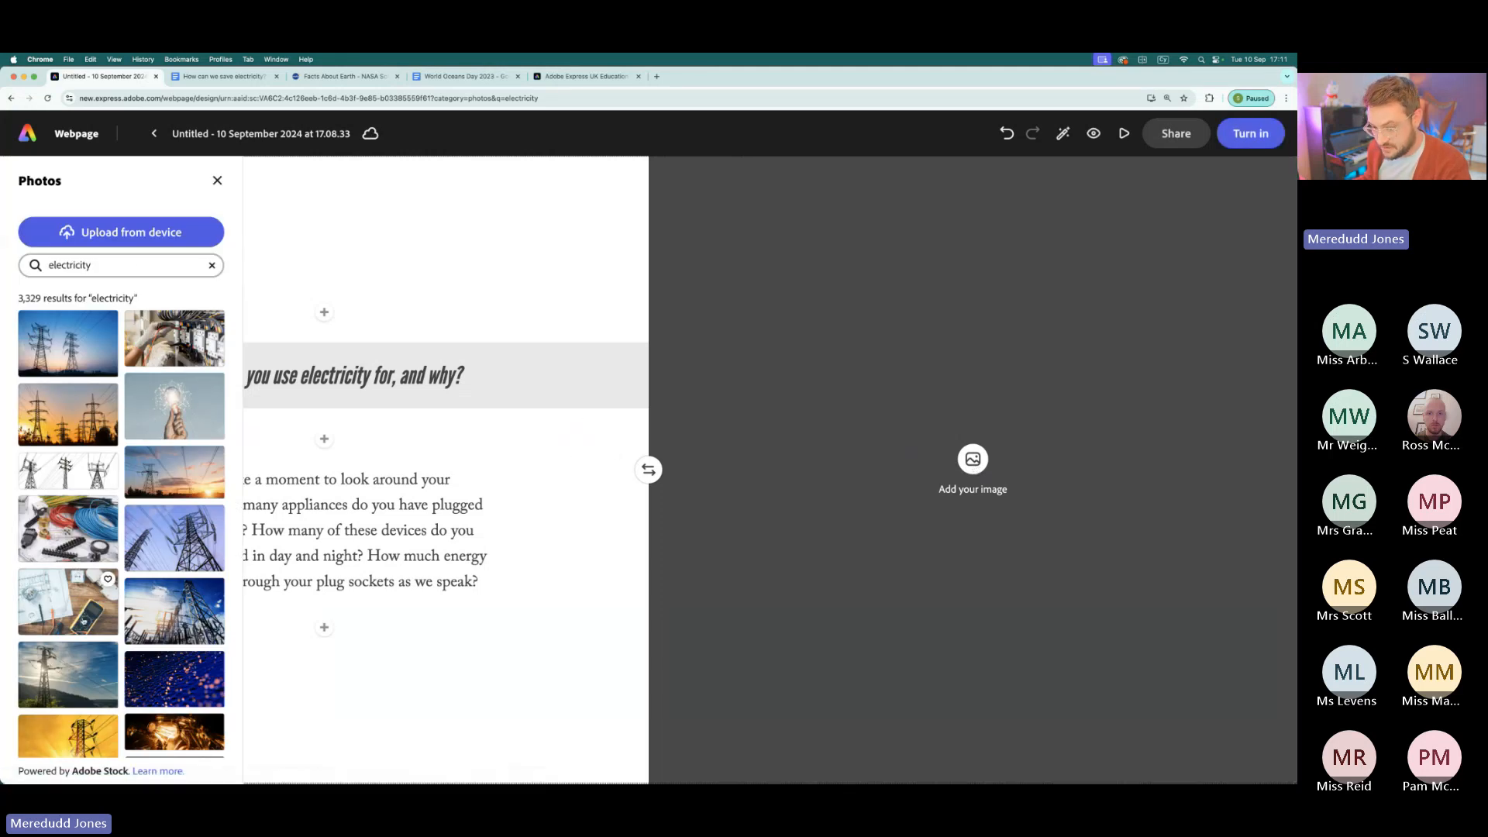
{"action": "left_click", "coordinate": [85, 606]}
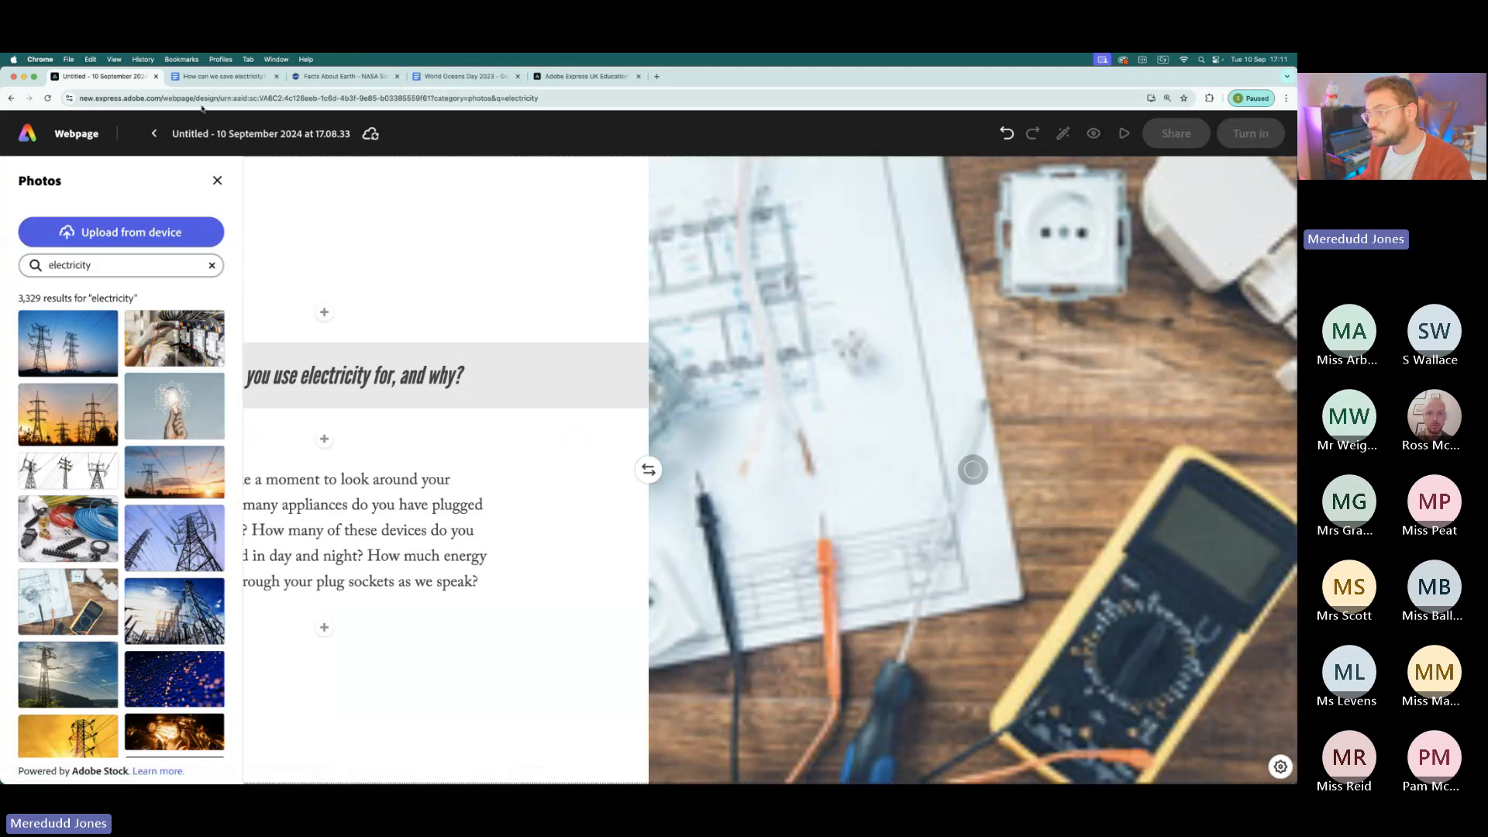
{"action": "left_click", "coordinate": [217, 181]}
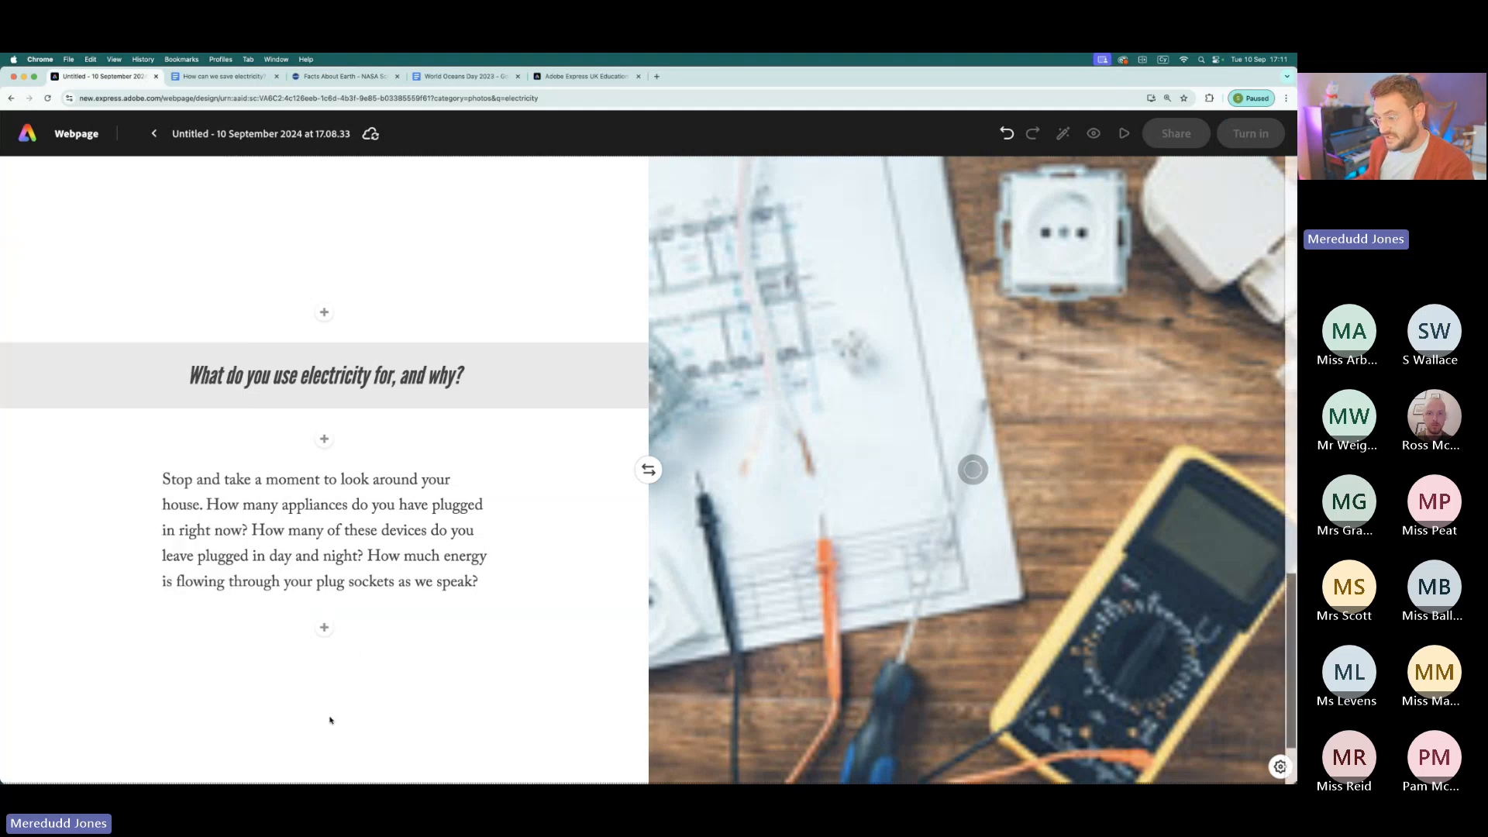
- Insert the existing GWShark Info design from Your Stuff as an image below the "Stop and take a moment" paragraph
{"action": "left_click", "coordinate": [324, 627]}
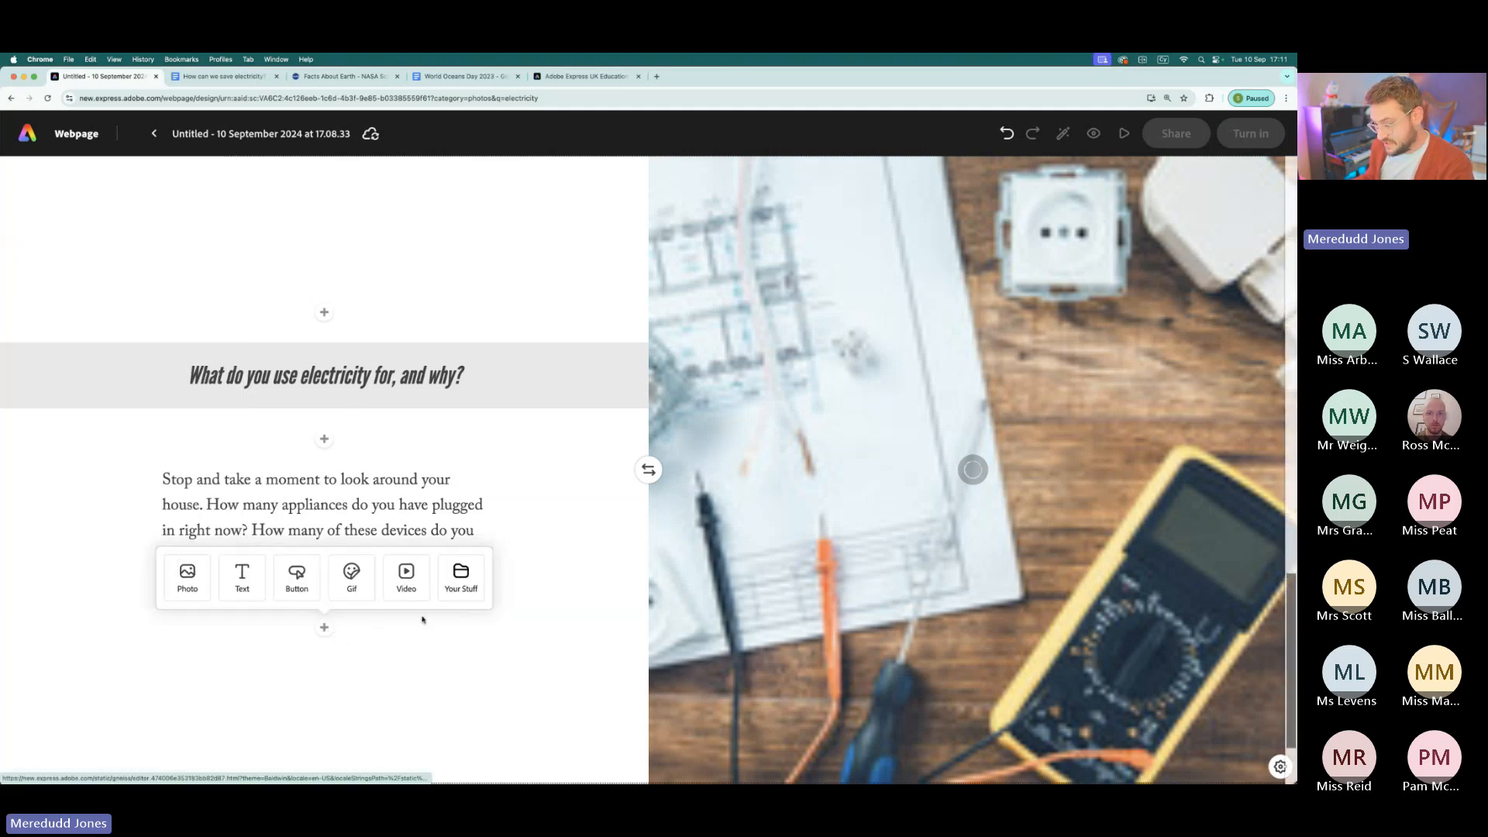
{"action": "left_click", "coordinate": [462, 577]}
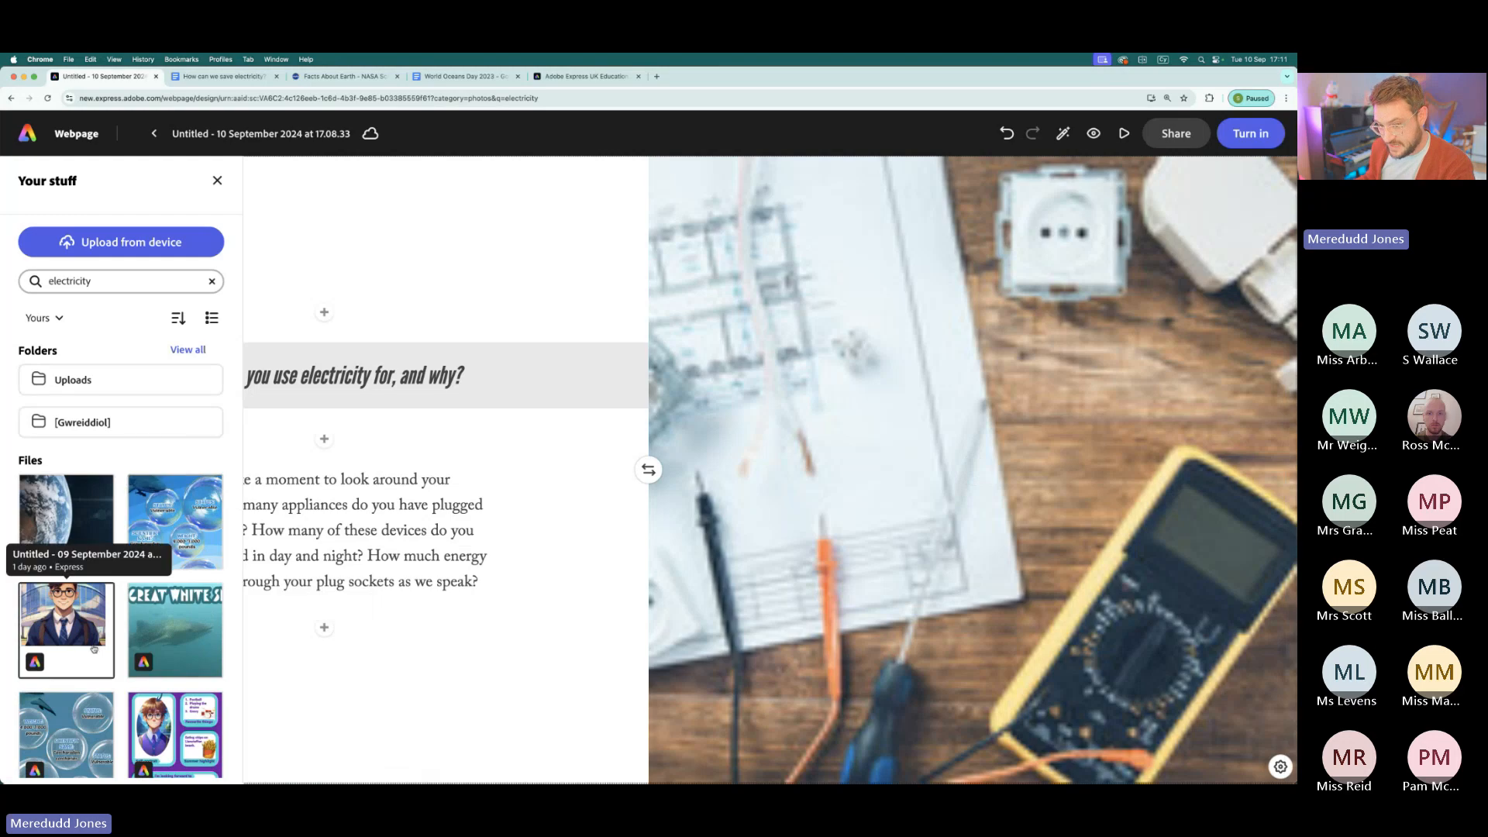
{"action": "scroll", "coordinate": [127, 556], "scroll_direction": "down", "scroll_amount": 2}
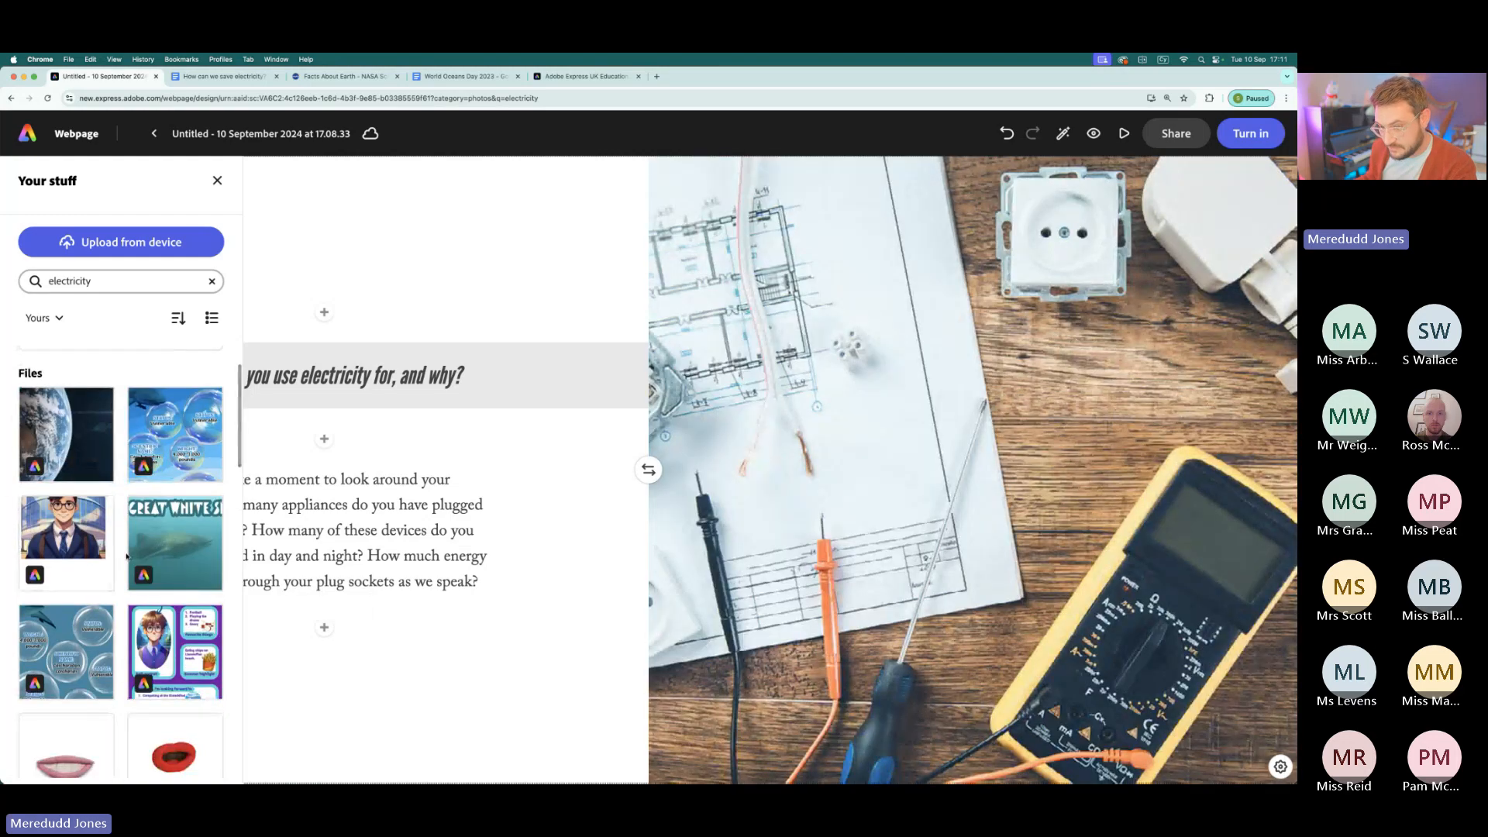
{"action": "scroll", "coordinate": [127, 555], "scroll_direction": "up", "scroll_amount": 2}
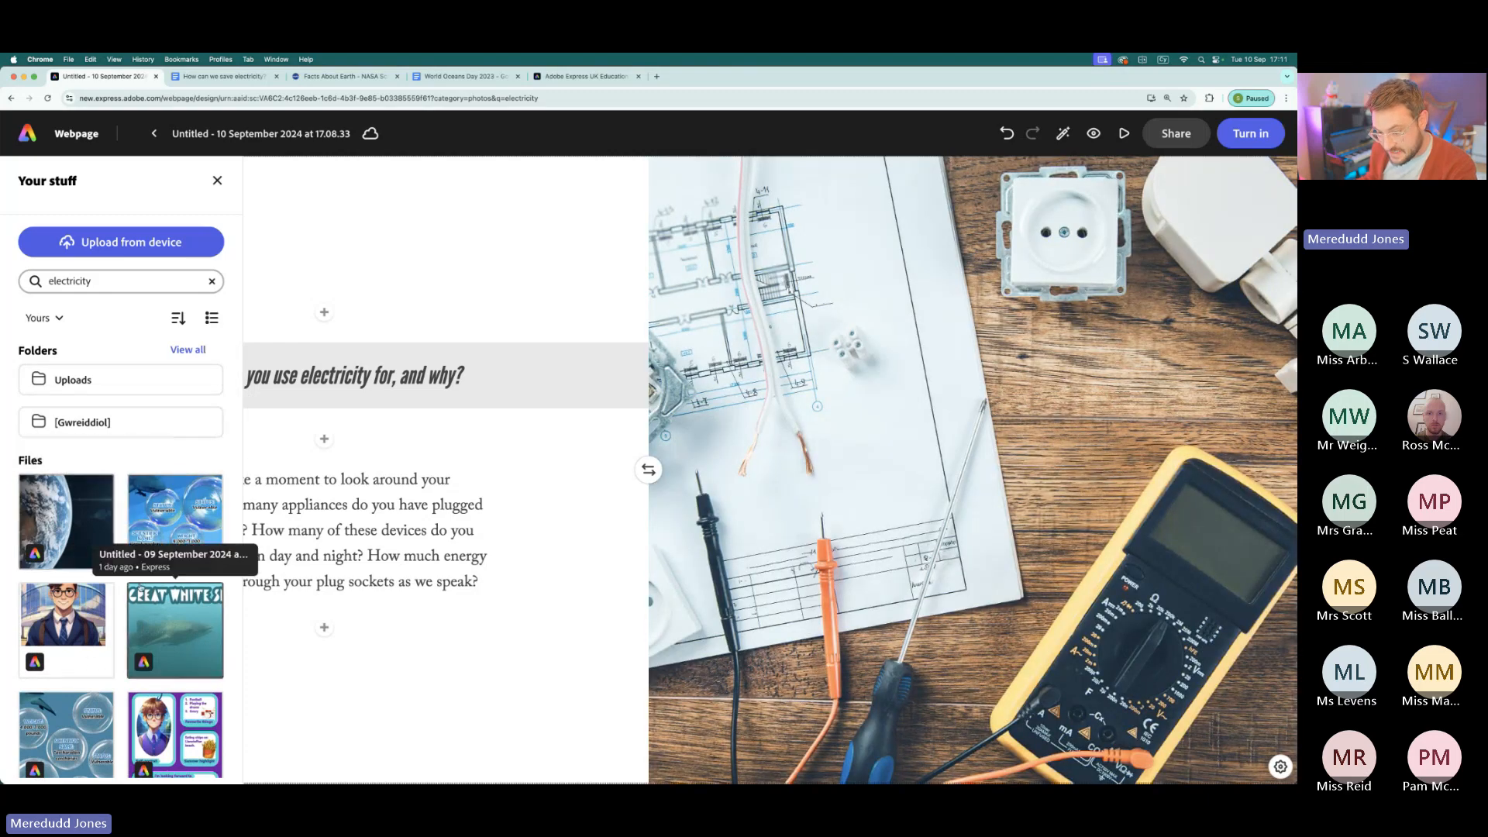
{"action": "scroll", "coordinate": [44, 469], "scroll_direction": "down", "scroll_amount": 5}
{"action": "scroll", "coordinate": [45, 469], "scroll_direction": "up", "scroll_amount": 5}
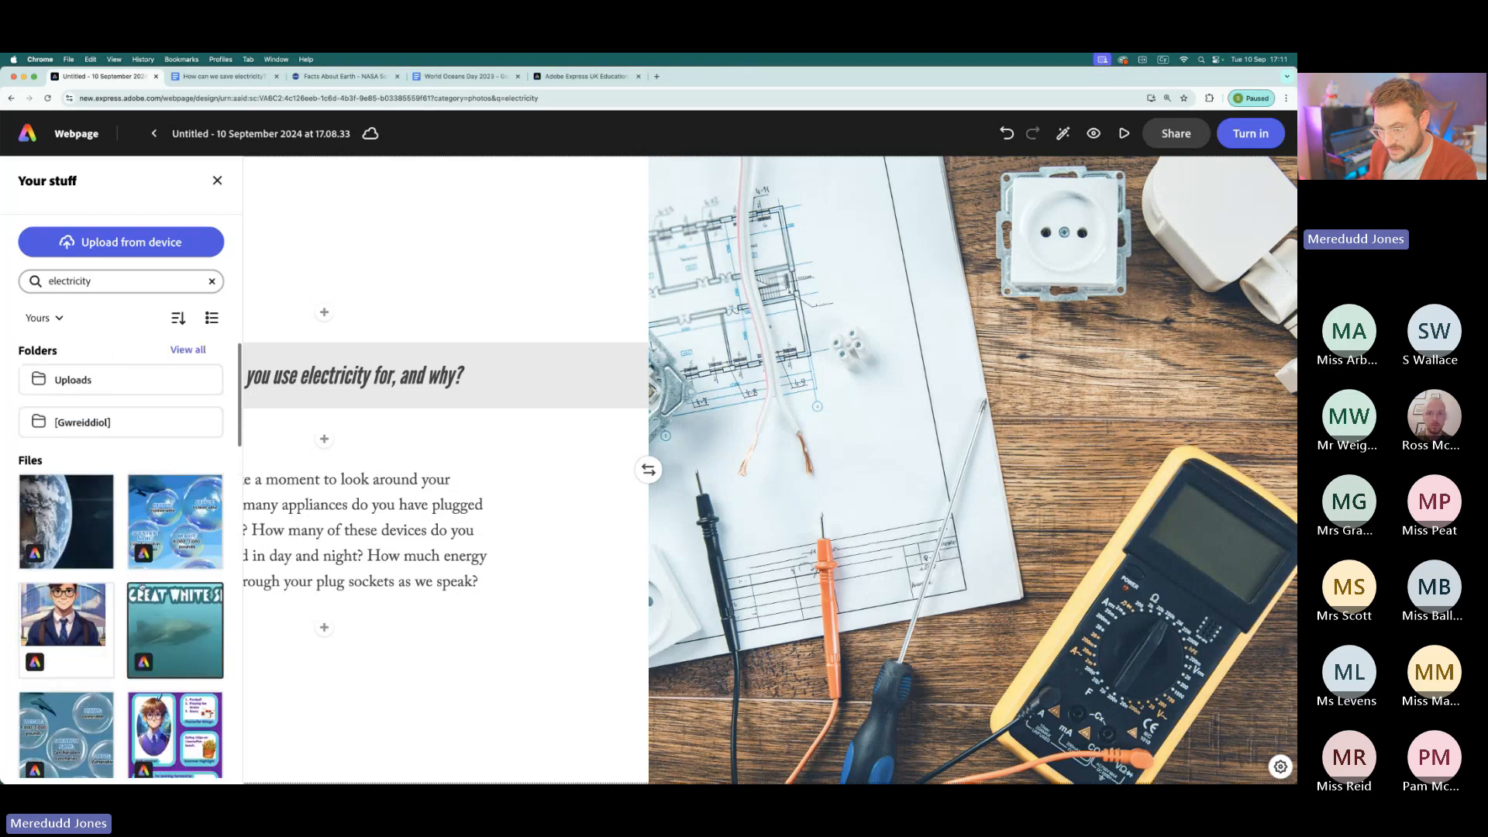
{"action": "left_click", "coordinate": [181, 517]}
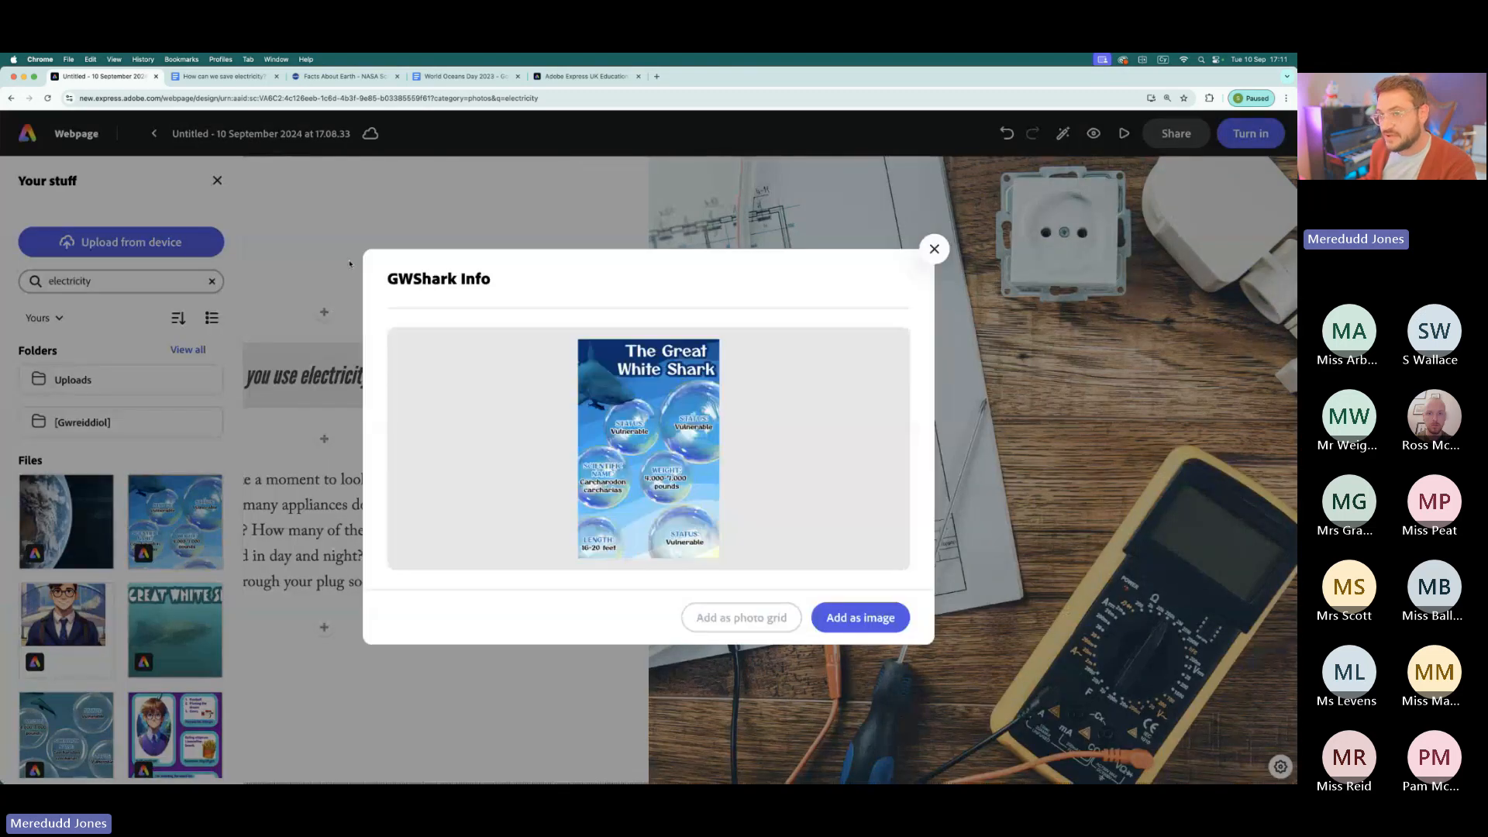
{"action": "left_click", "coordinate": [860, 617]}
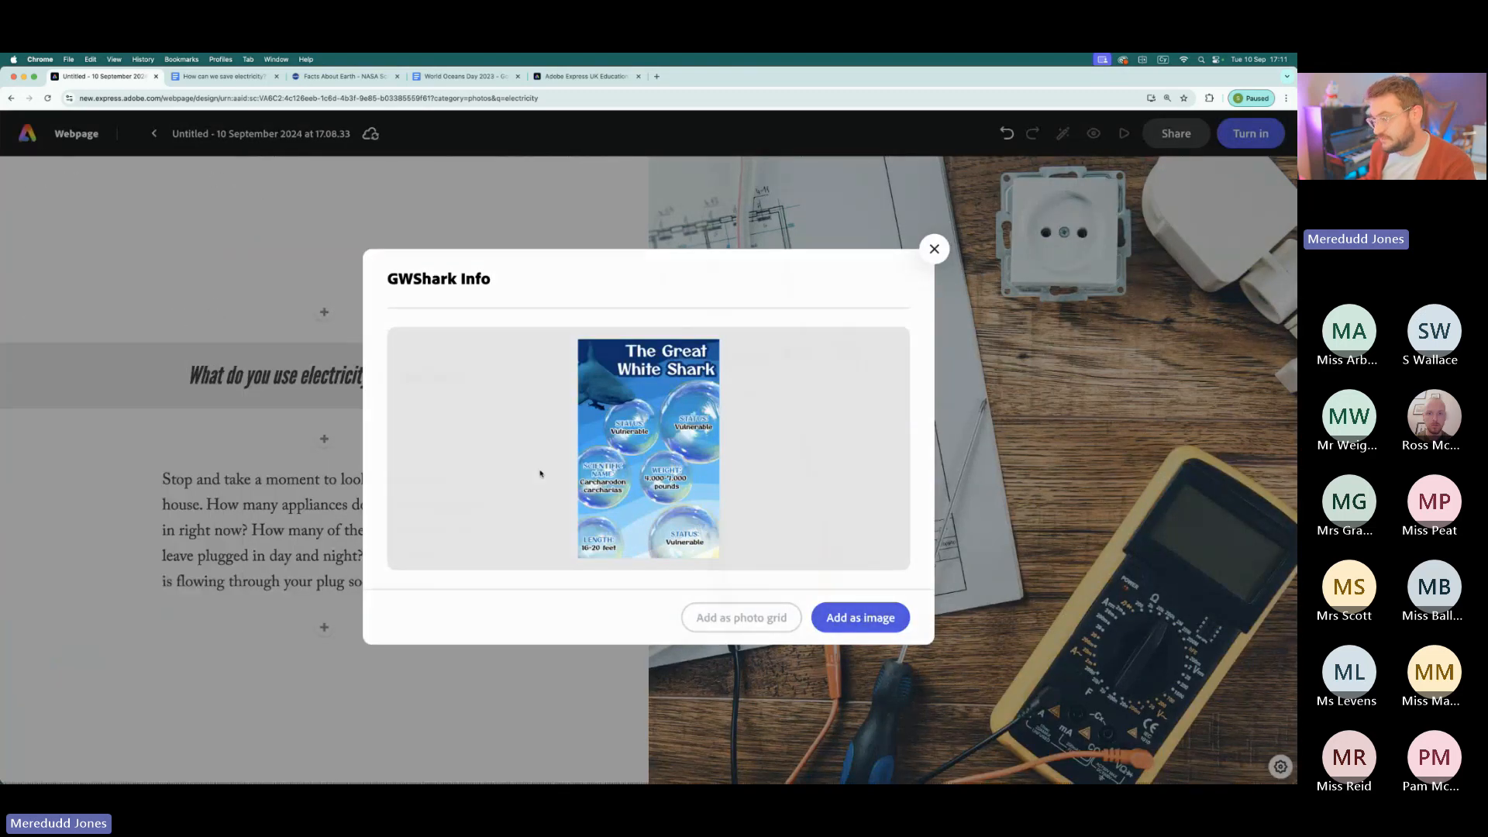
{"action": "scroll", "coordinate": [345, 375], "scroll_direction": "up", "scroll_amount": 3}
{"action": "scroll", "coordinate": [372, 386], "scroll_direction": "down", "scroll_amount": 3}
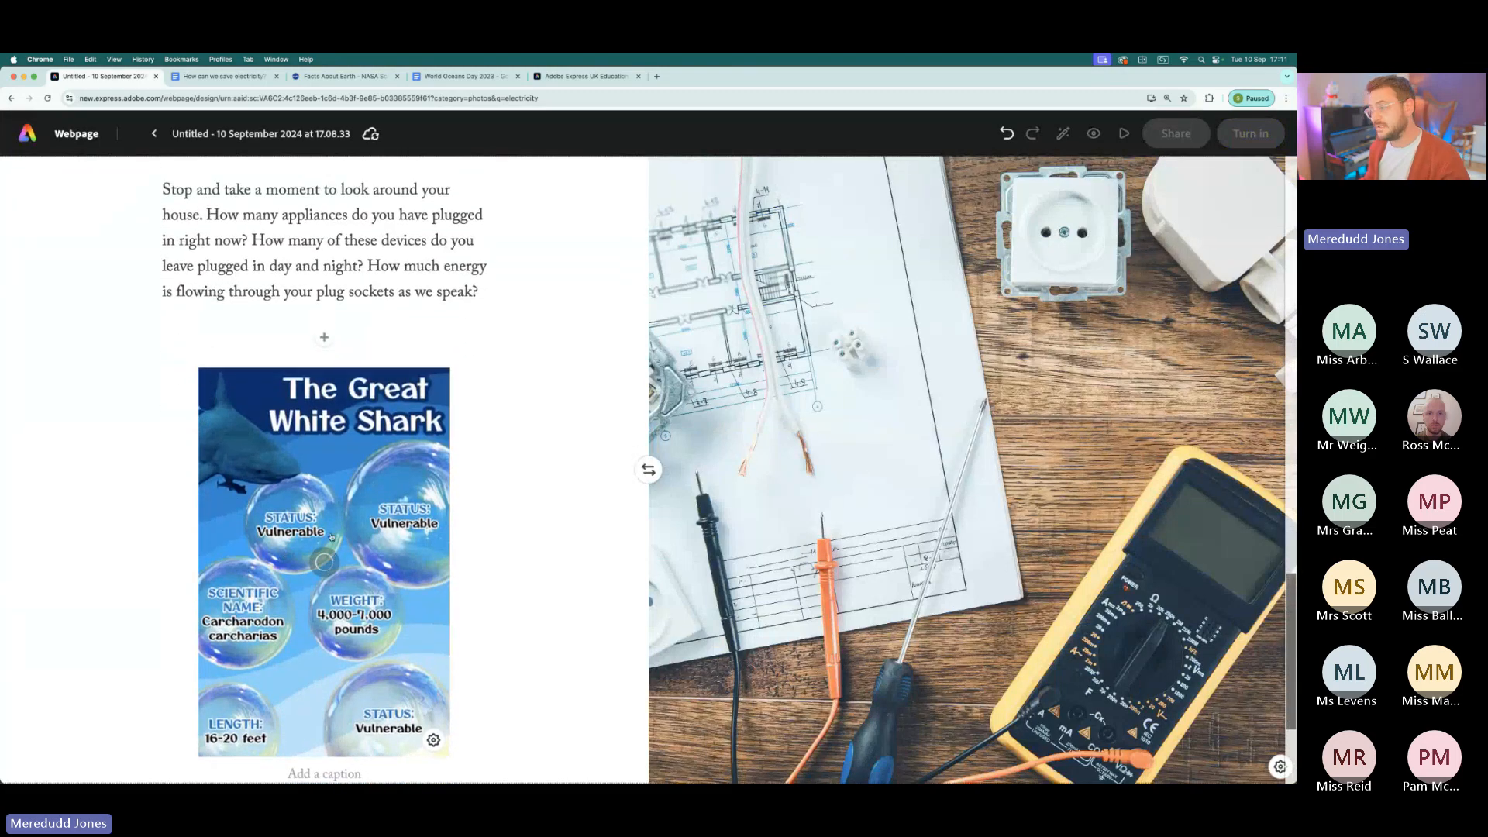
{"action": "scroll", "coordinate": [336, 529], "scroll_direction": "down", "scroll_amount": 3}
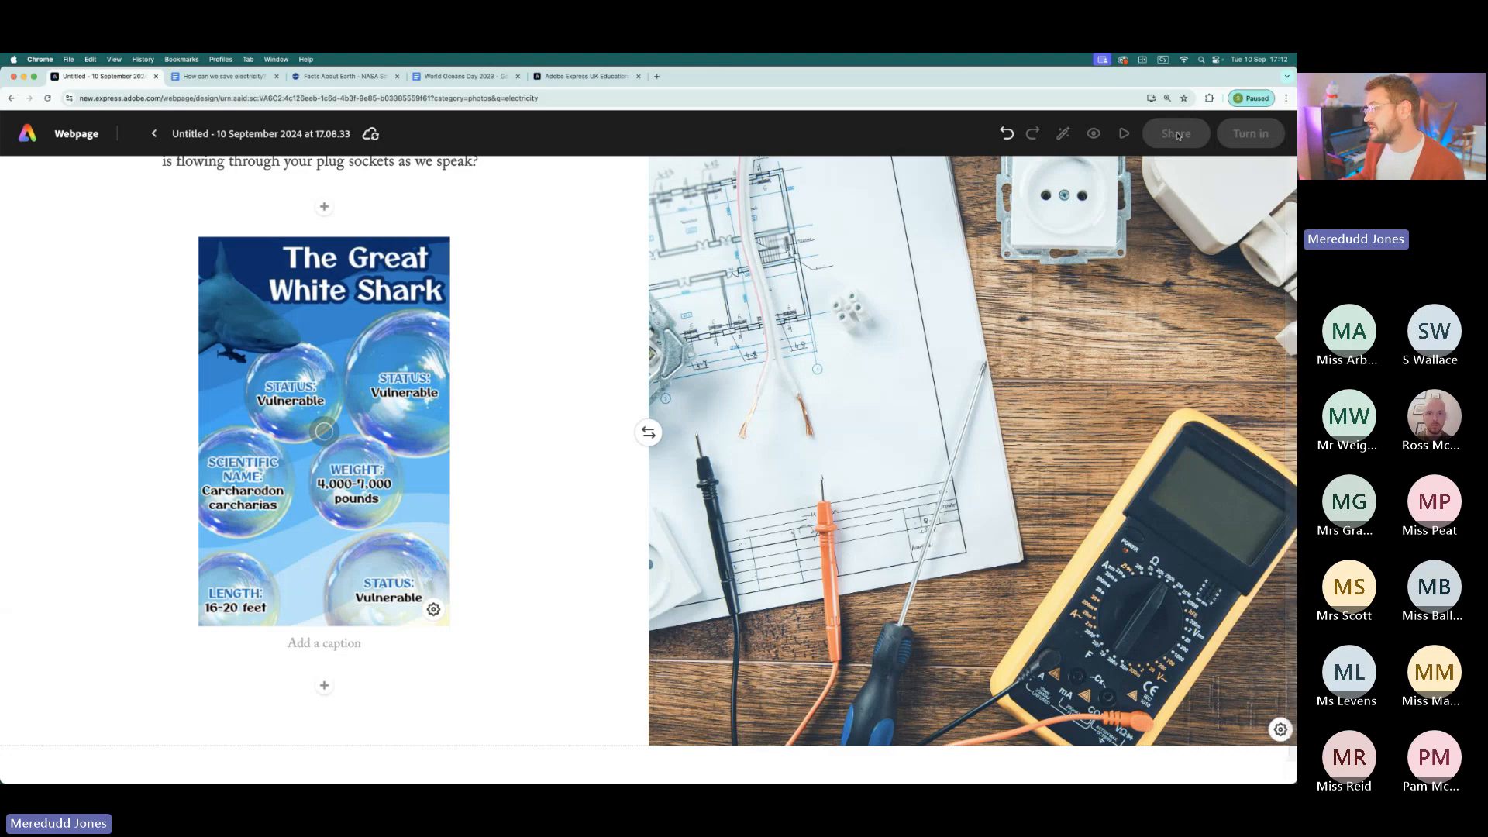
{"action": "scroll", "coordinate": [999, 391], "scroll_direction": "up", "scroll_amount": 5}
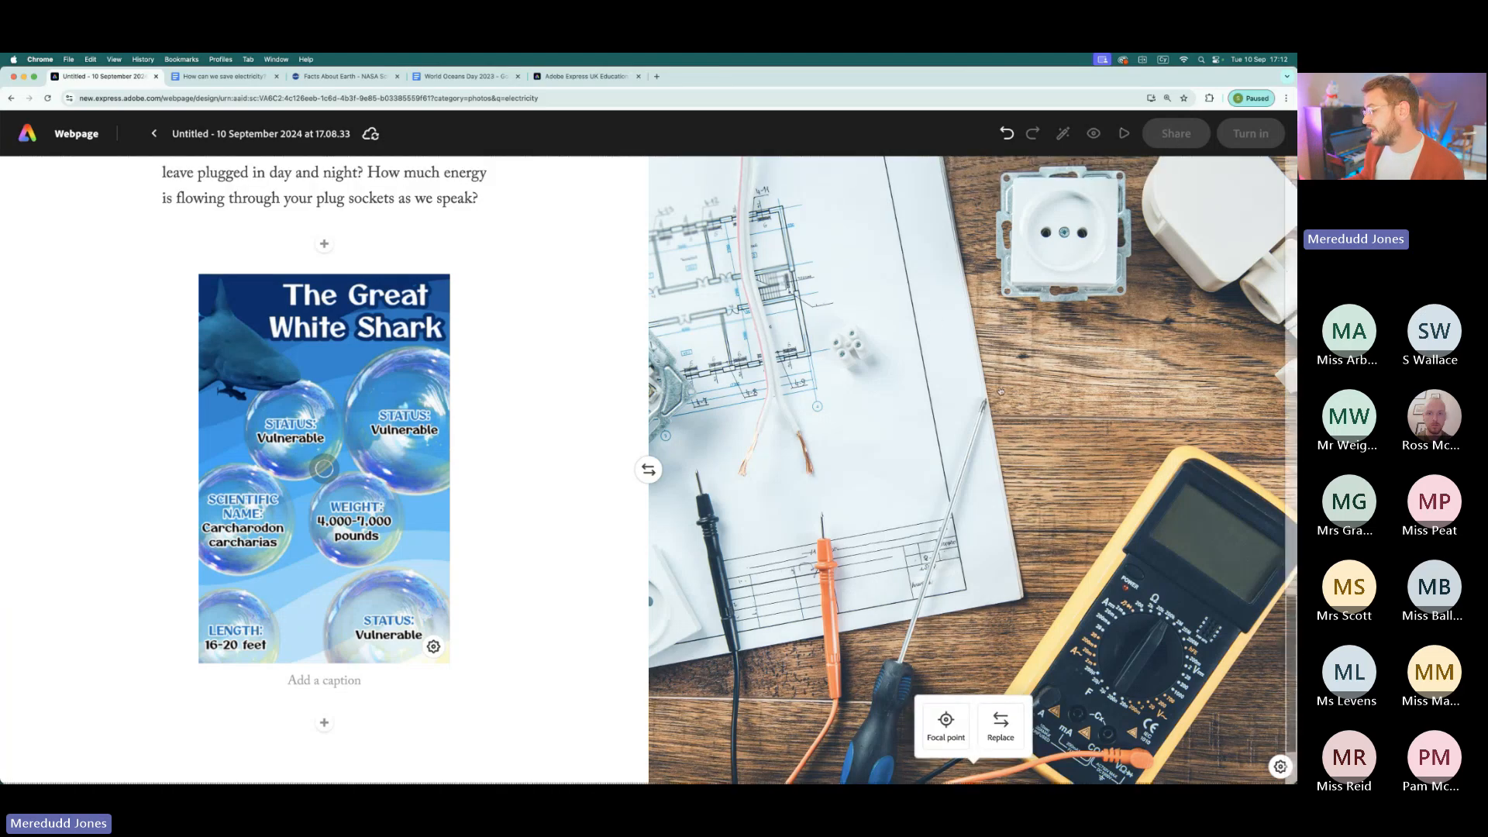
{"action": "scroll", "coordinate": [999, 391], "scroll_direction": "up", "scroll_amount": 15}
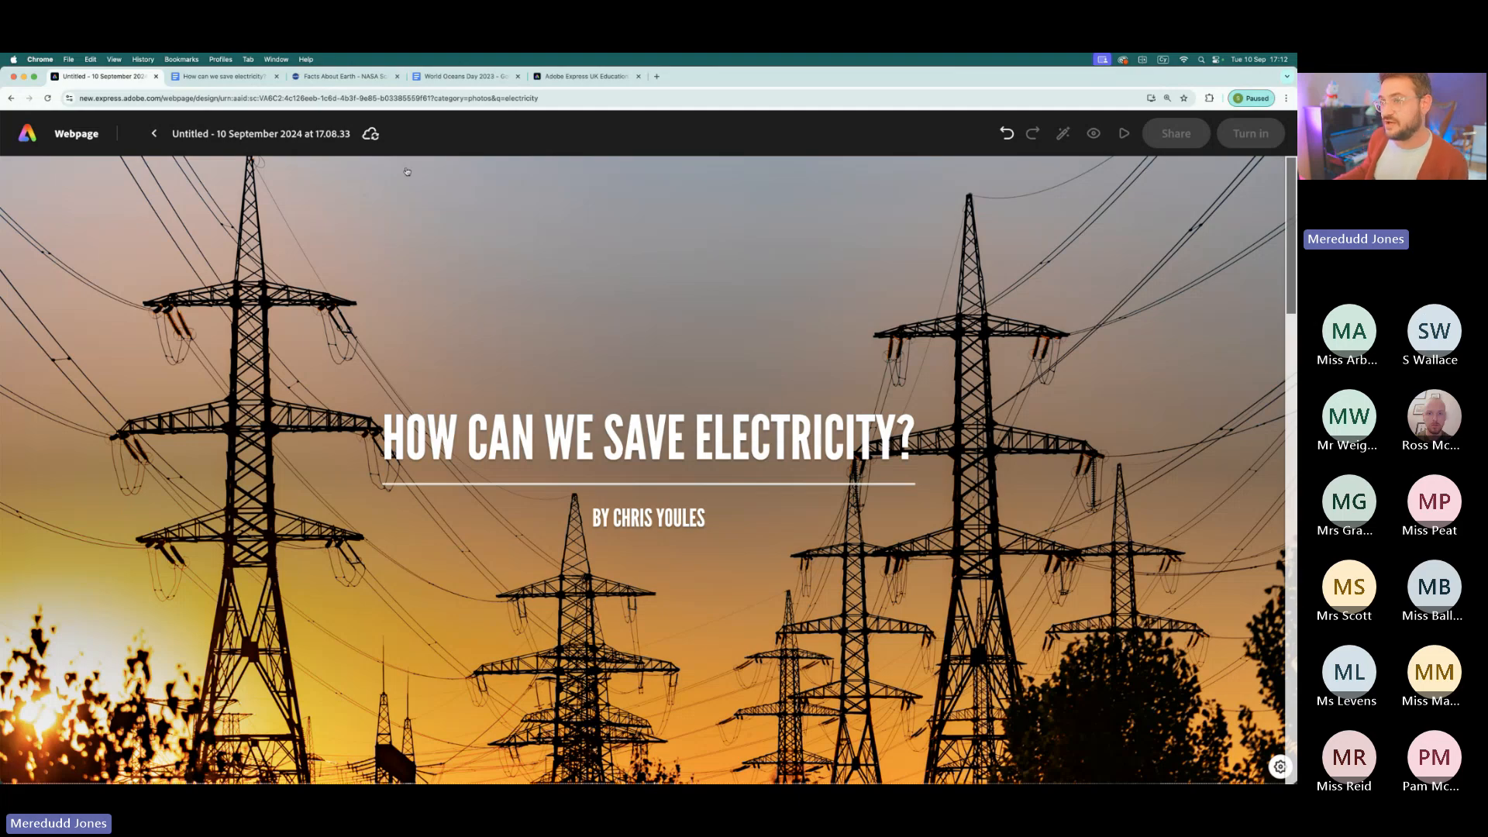
- Open the teacher training booking form from the Adobe Express UK Education page and look through the course dates
{"action": "left_click", "coordinate": [587, 76]}
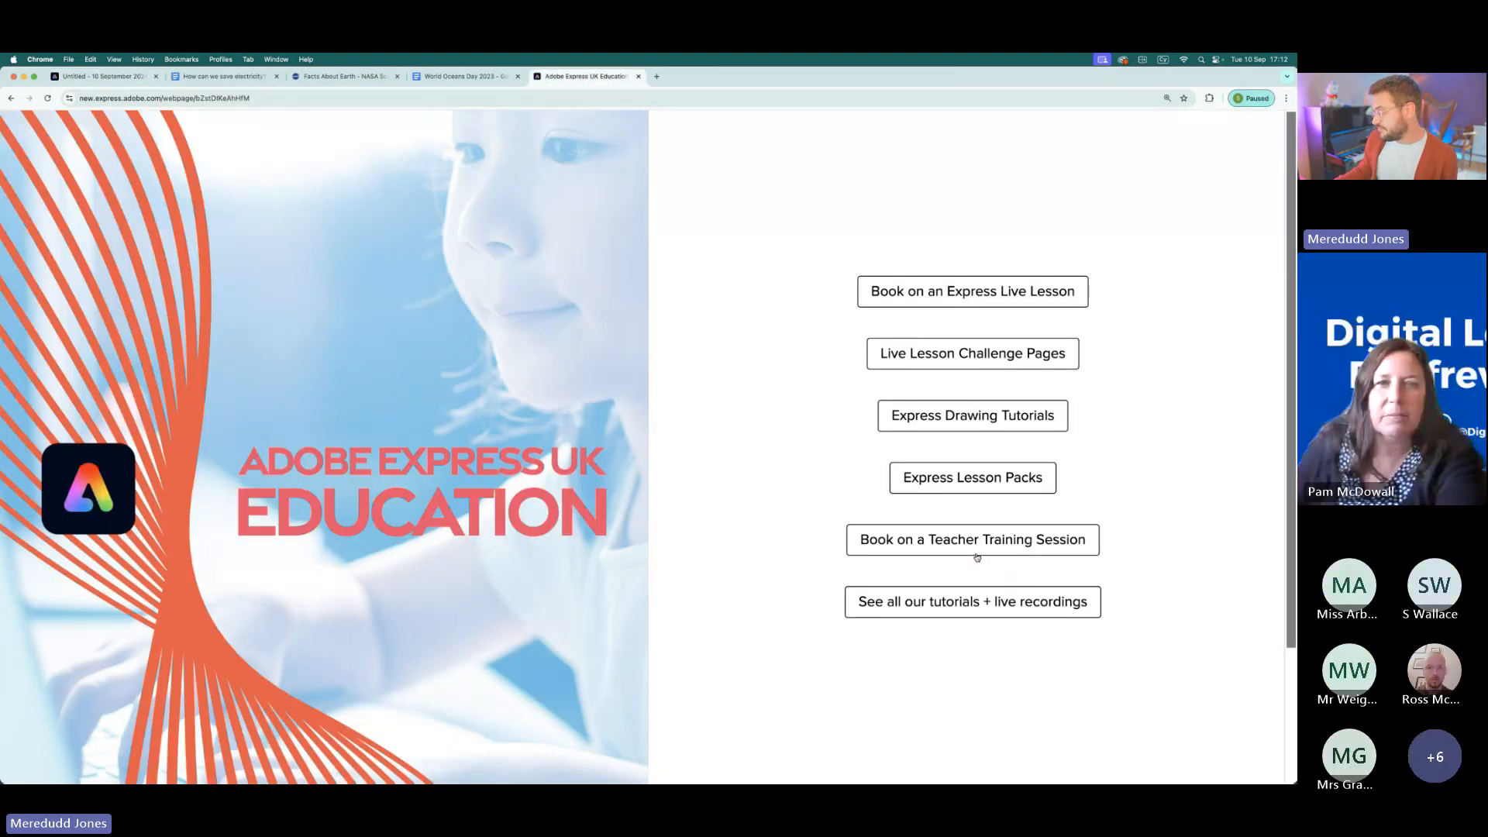
{"action": "scroll", "coordinate": [993, 544], "scroll_direction": "down", "scroll_amount": 1}
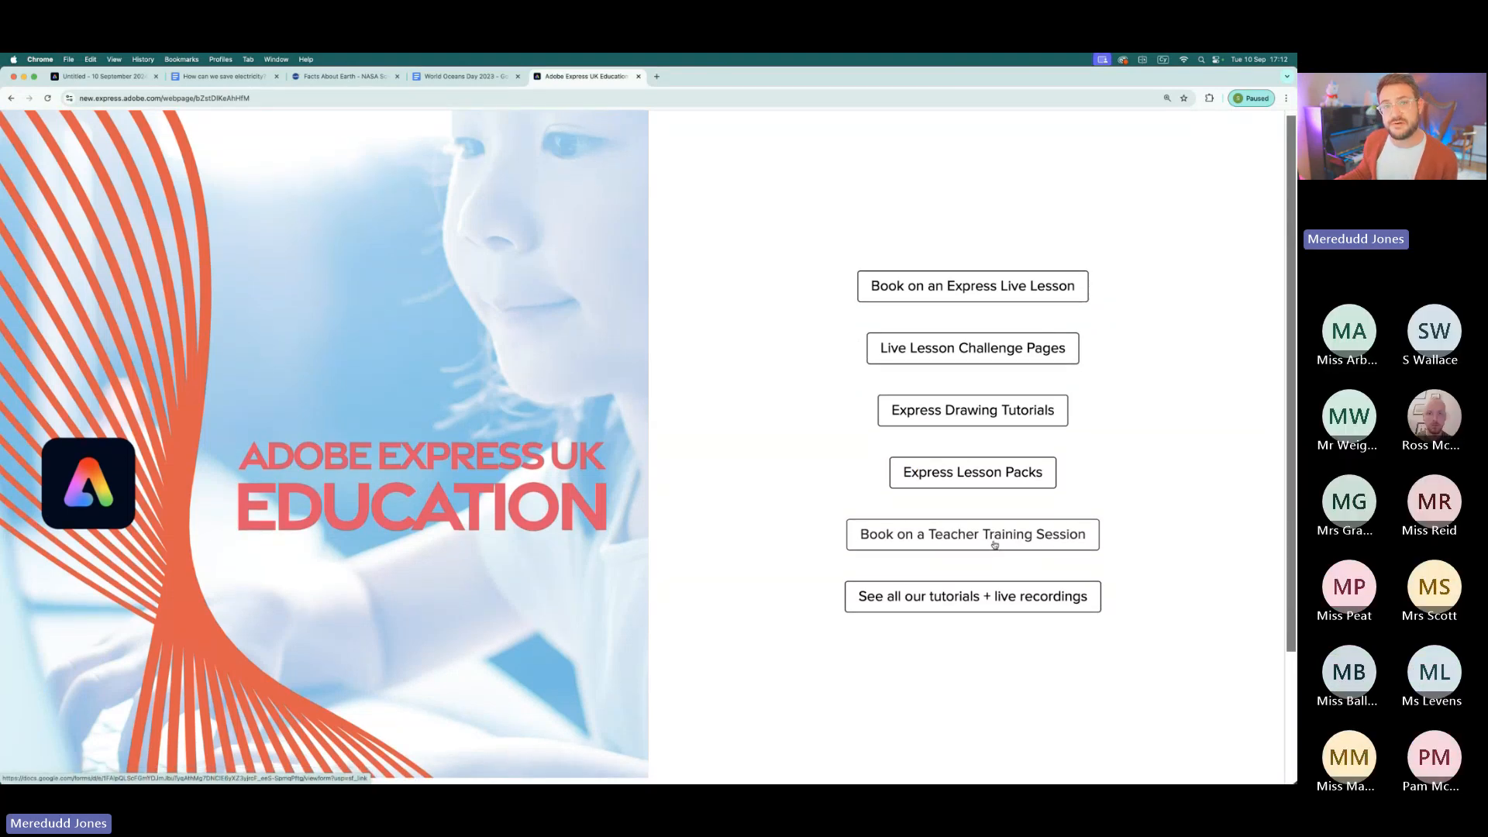
{"action": "left_click", "coordinate": [994, 537]}
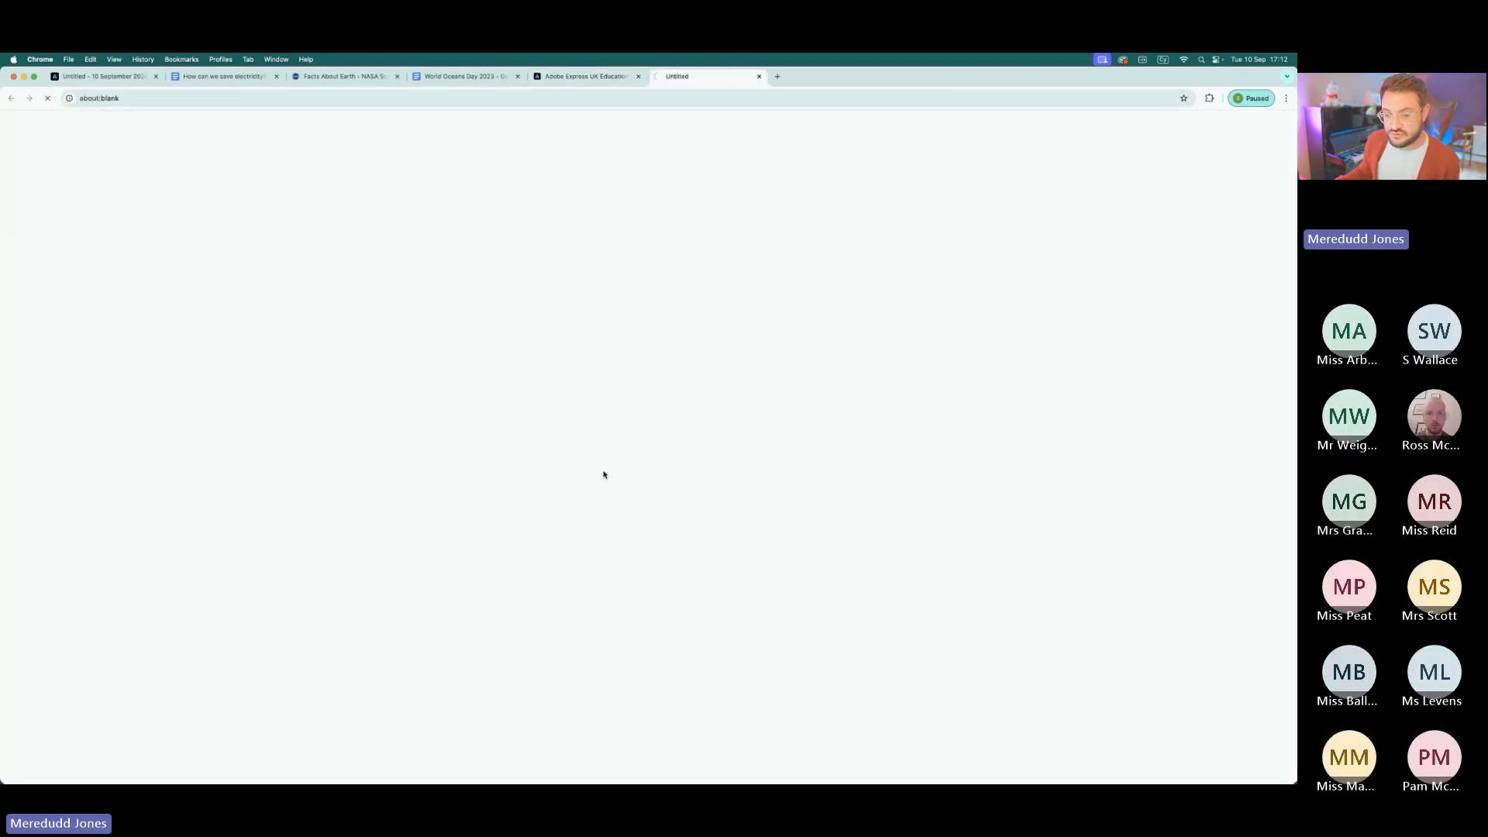
{"action": "scroll", "coordinate": [582, 475], "scroll_direction": "down", "scroll_amount": 5}
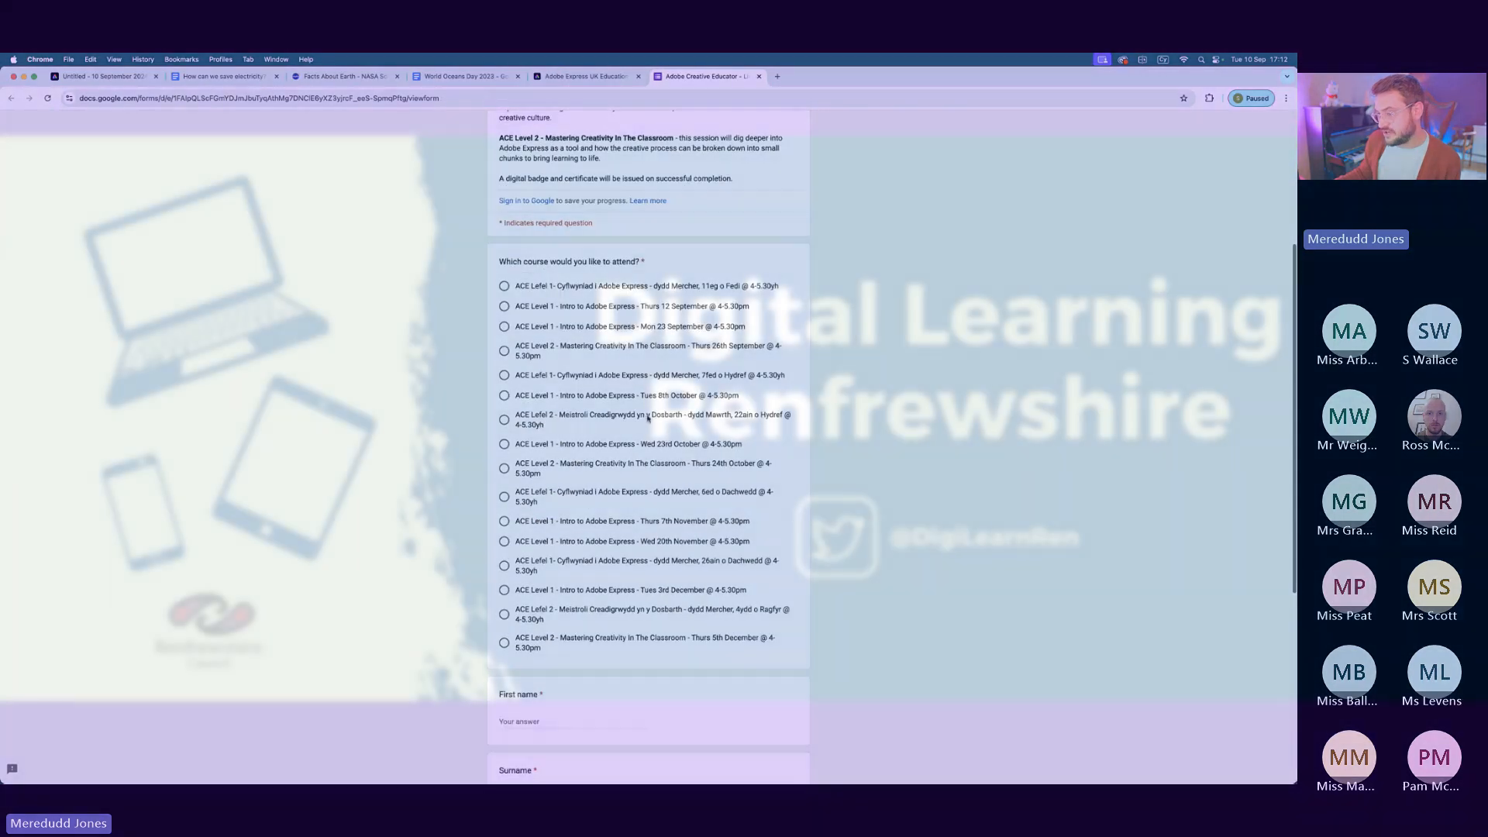